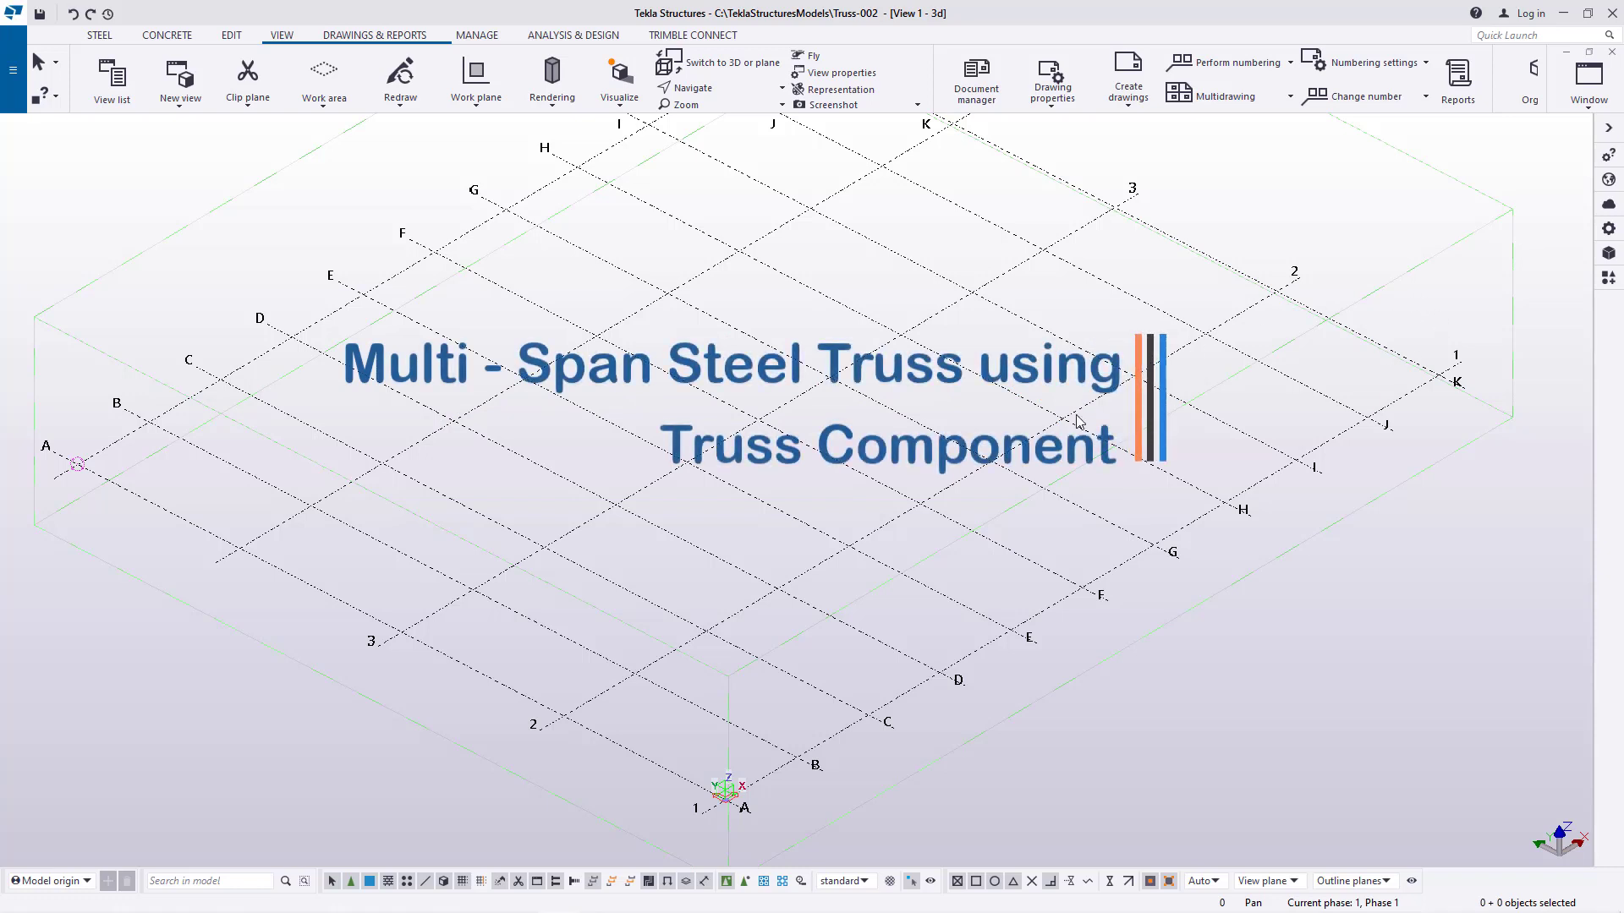
Examine the rectangular grid's X, Y and Z coordinates and labels in its properties
{"action": "scroll", "coordinate": [930, 550], "scroll_direction": "down", "scroll_amount": 2}
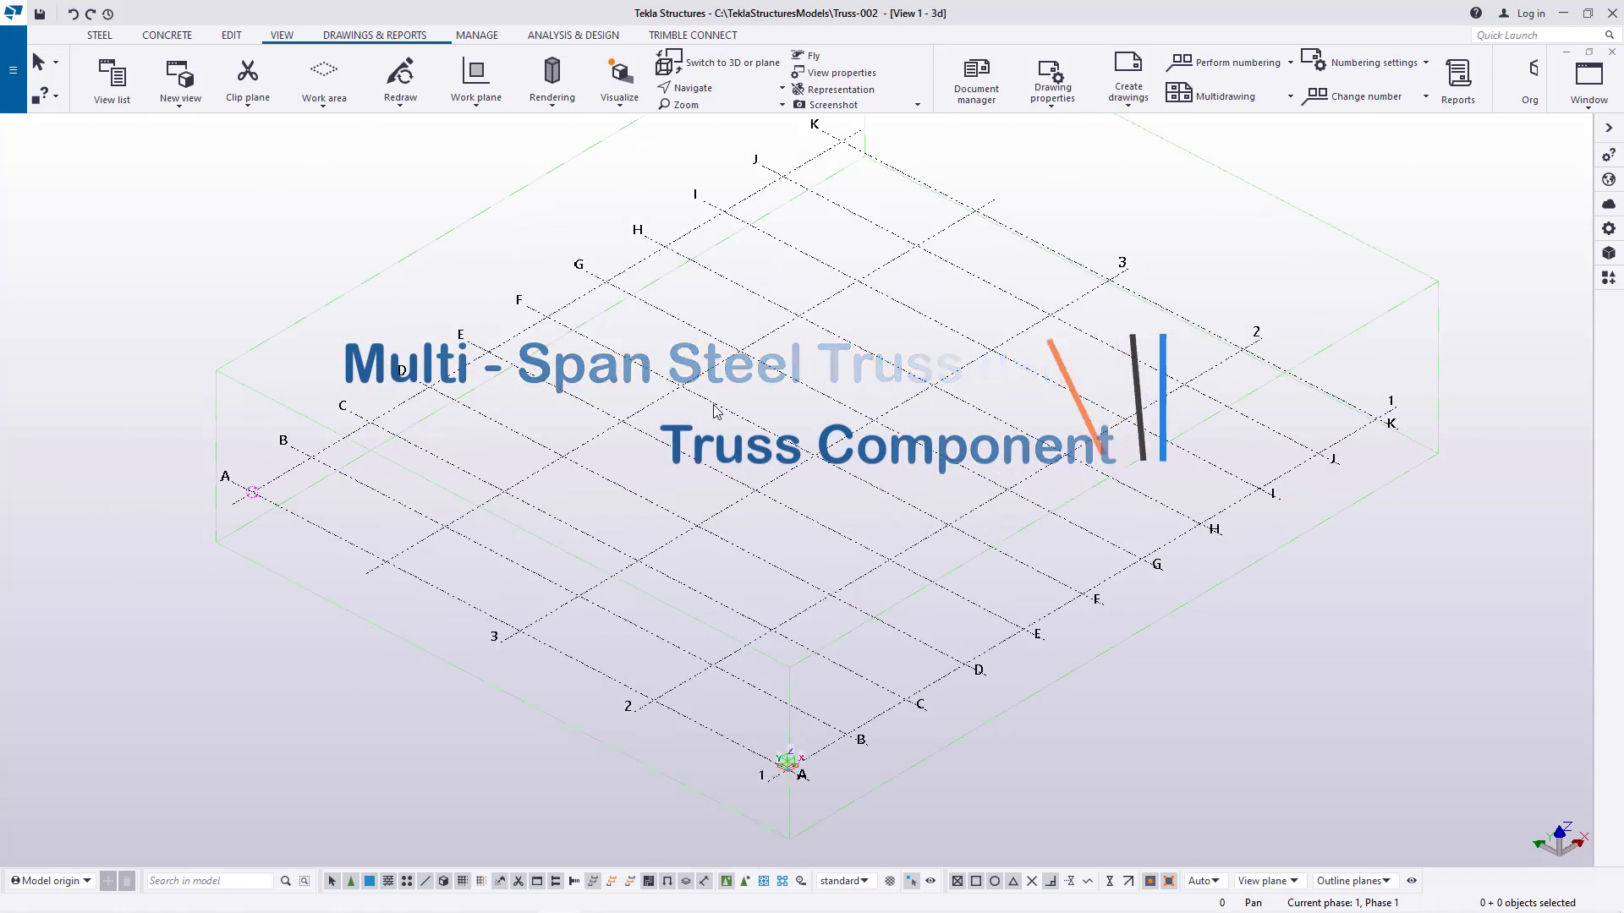
{"action": "scroll", "coordinate": [640, 564], "scroll_direction": "up", "scroll_amount": 2}
{"action": "scroll", "coordinate": [640, 564], "scroll_direction": "up", "scroll_amount": 1}
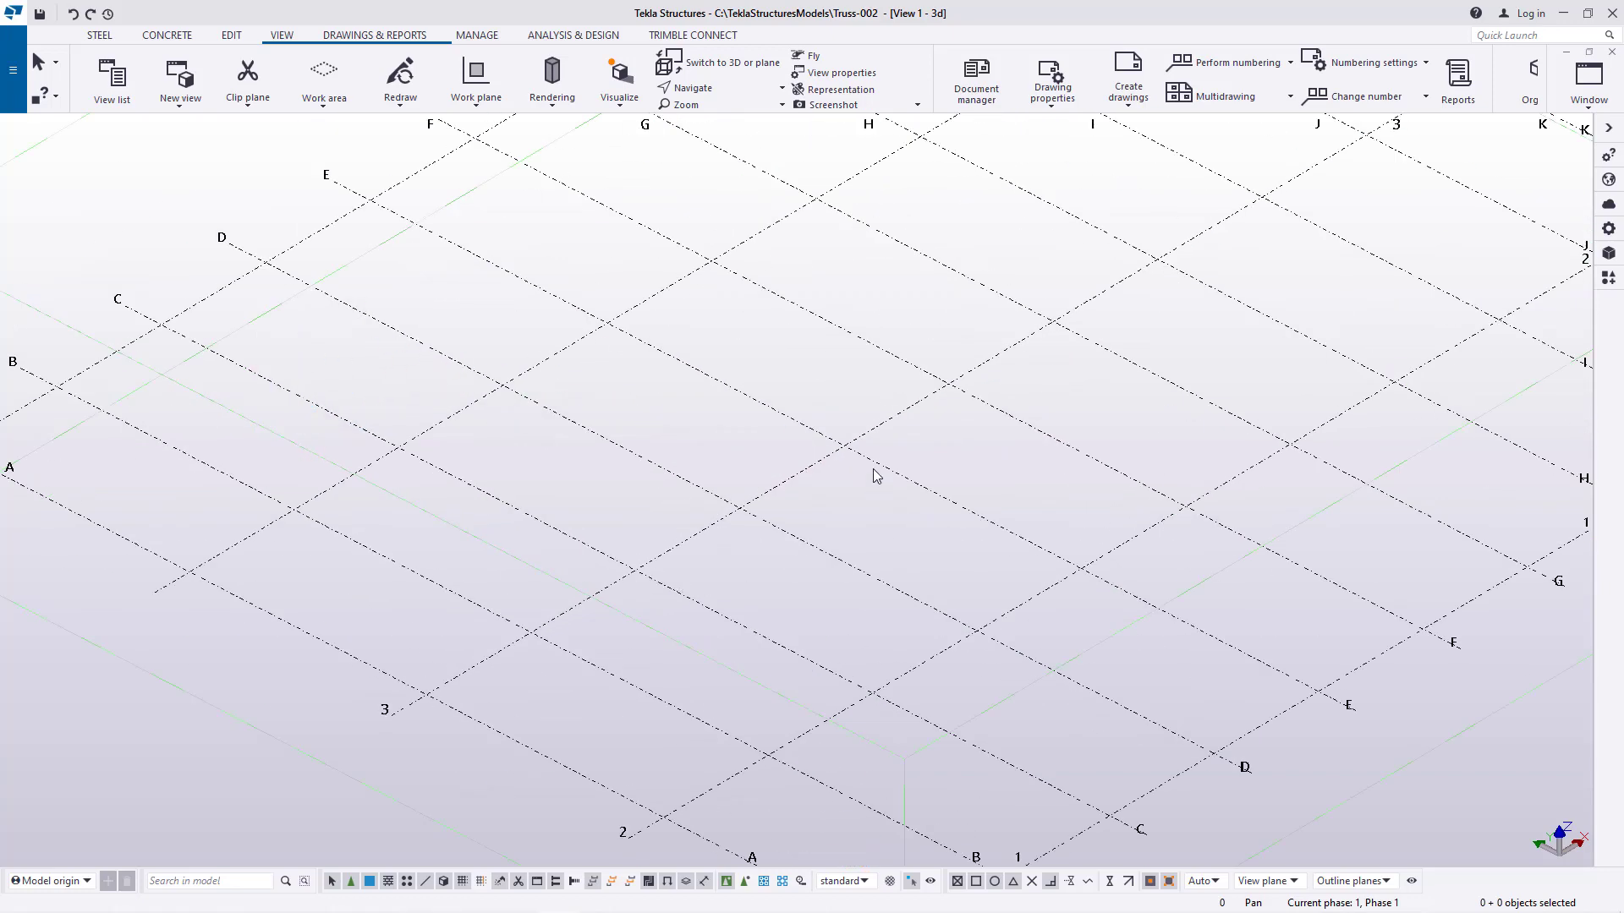
{"action": "double_click", "coordinate": [854, 449]}
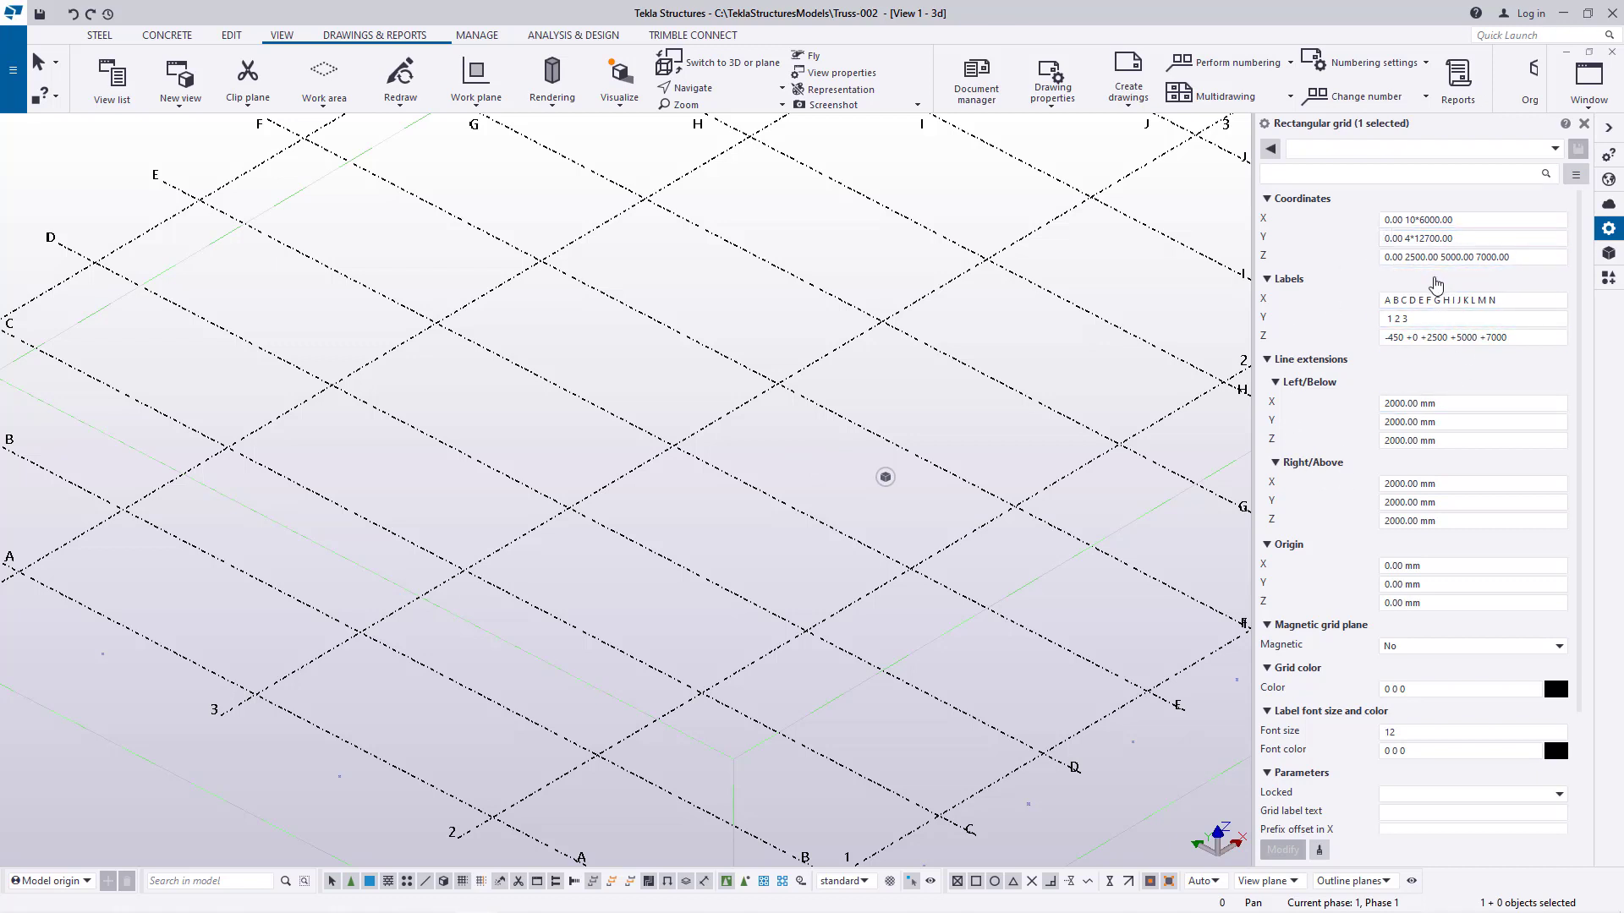
{"action": "scroll", "coordinate": [662, 484], "scroll_direction": "down", "scroll_amount": 2}
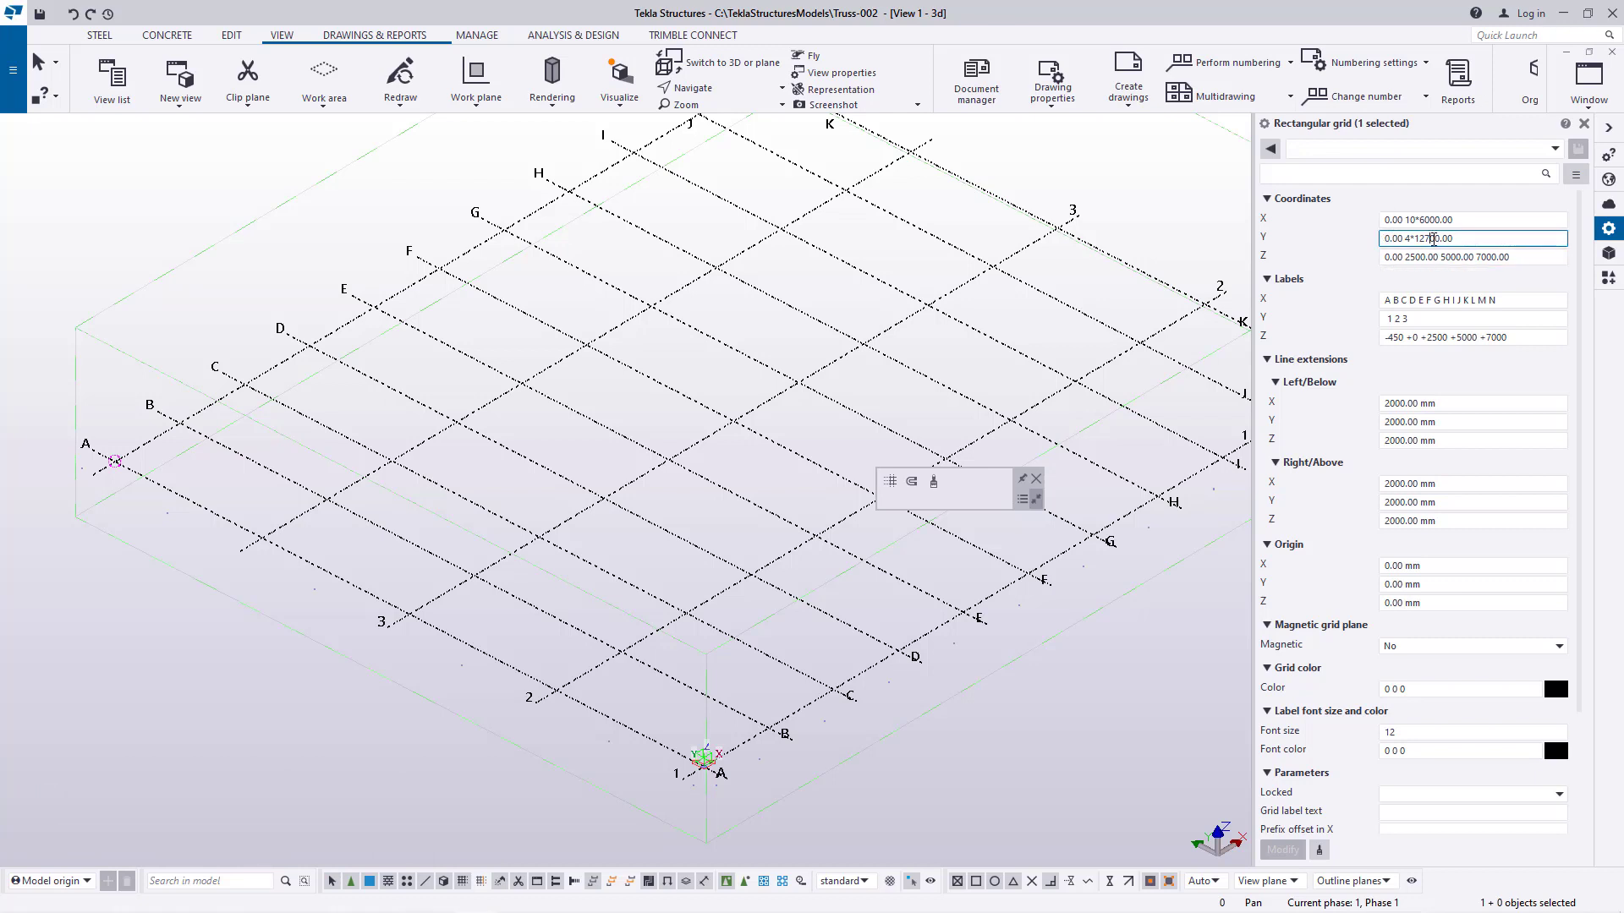
{"action": "left_click", "coordinate": [1432, 220]}
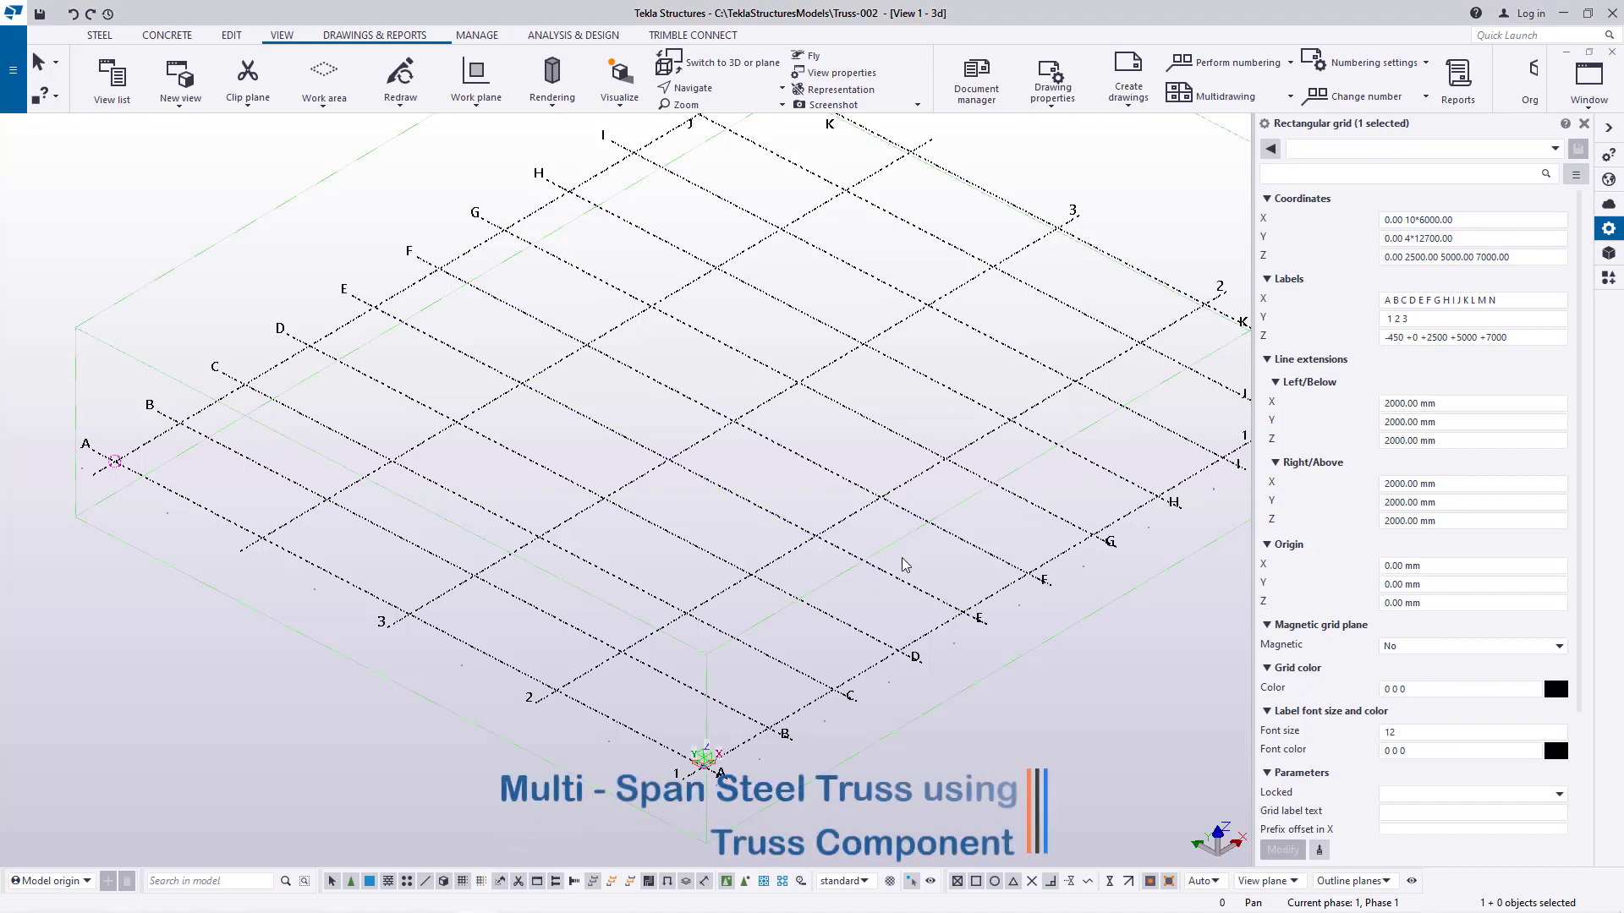
{"action": "scroll", "coordinate": [943, 585], "scroll_direction": "down", "scroll_amount": 2}
{"action": "scroll", "coordinate": [318, 465], "scroll_direction": "up", "scroll_amount": 5}
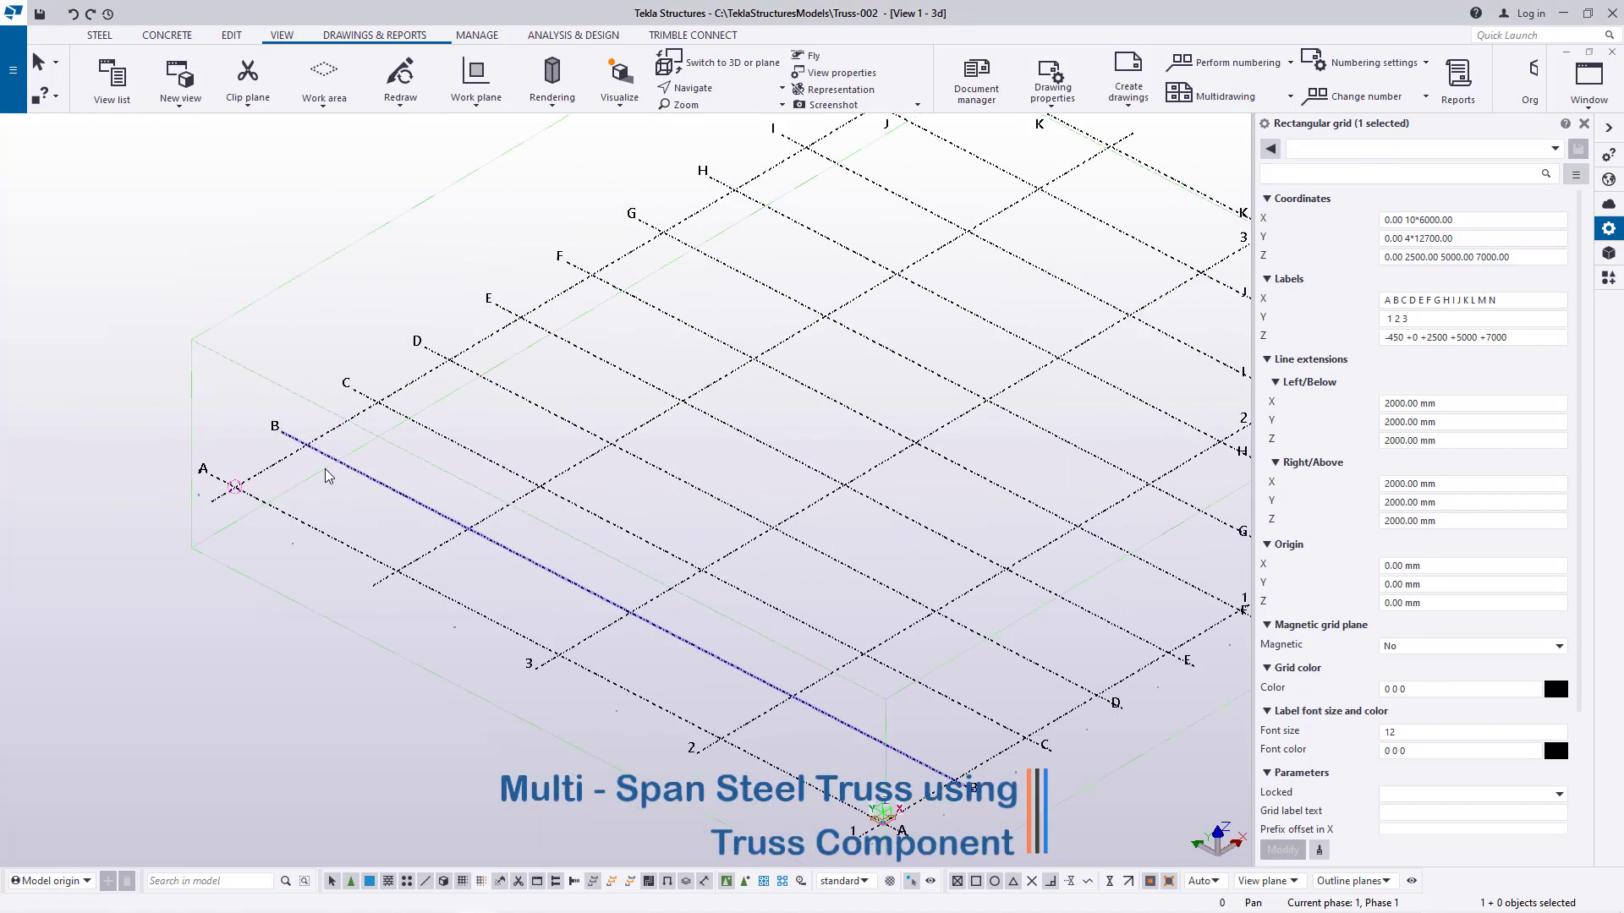
{"action": "left_click", "coordinate": [626, 378]}
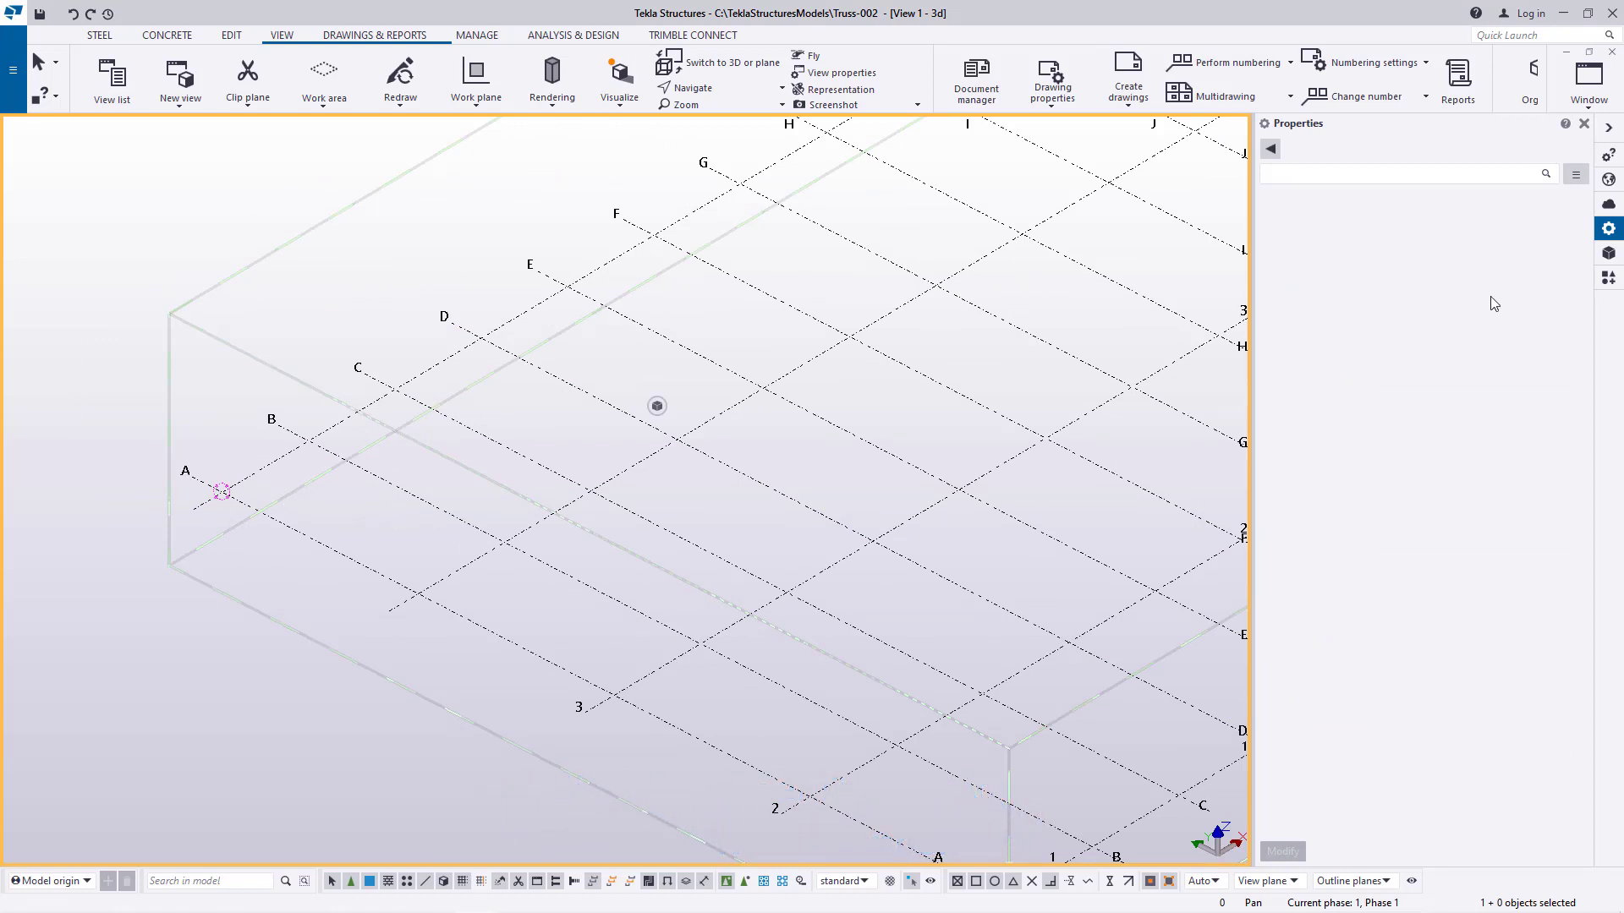
{"action": "left_click", "coordinate": [1585, 125]}
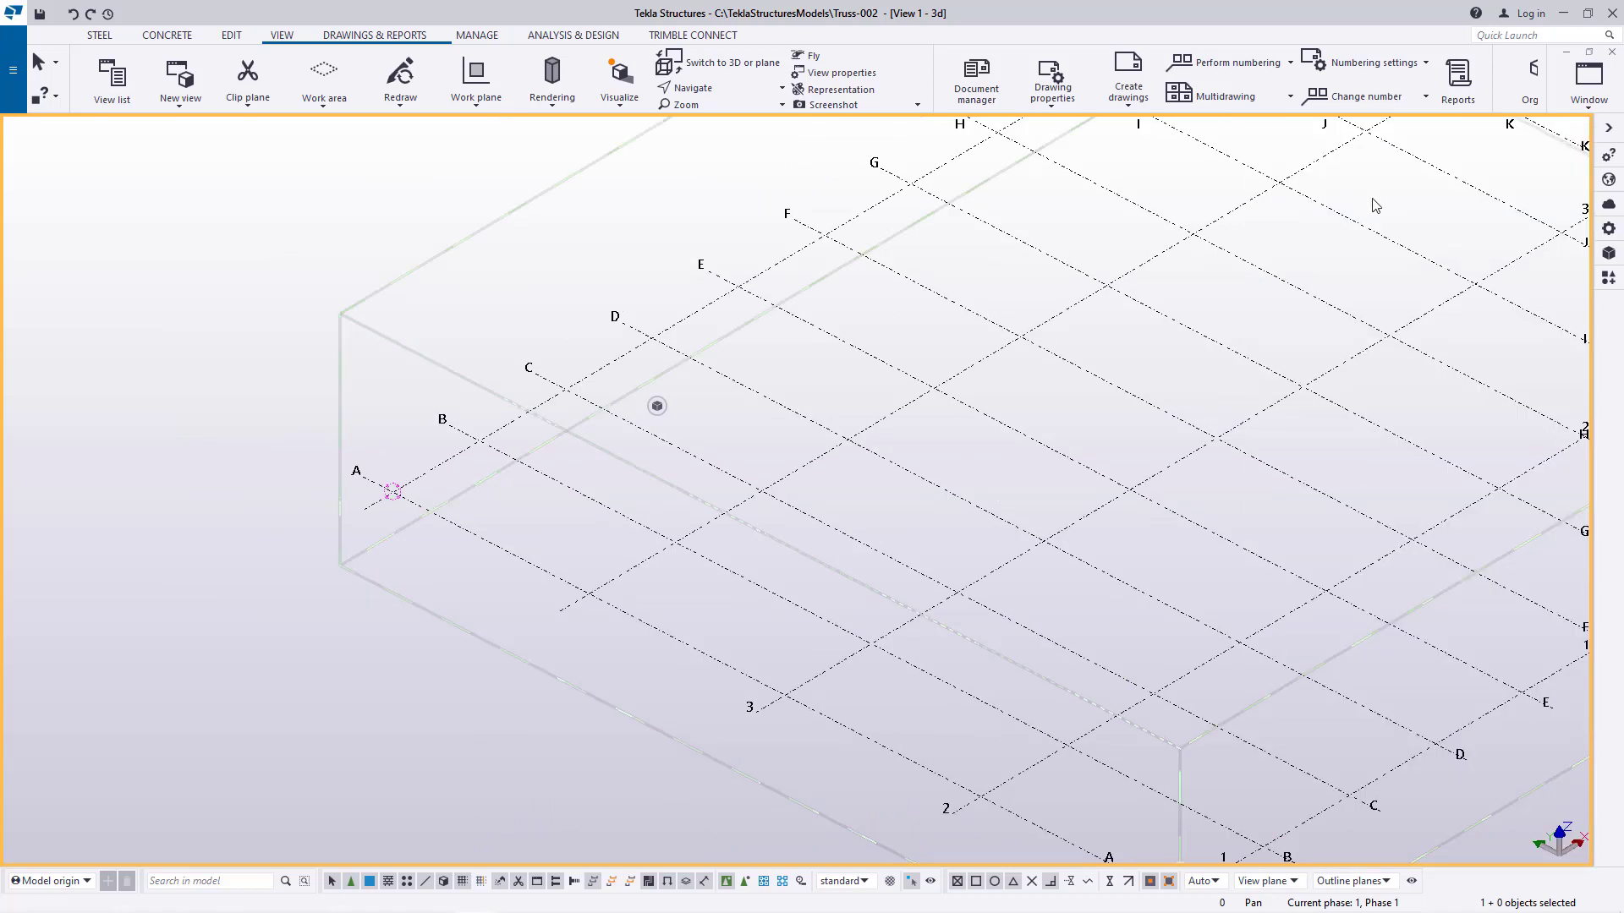
Place a steel column where grid line A meets the farthest unlabelled cross grid line
{"action": "scroll", "coordinate": [402, 429], "scroll_direction": "up", "scroll_amount": 3}
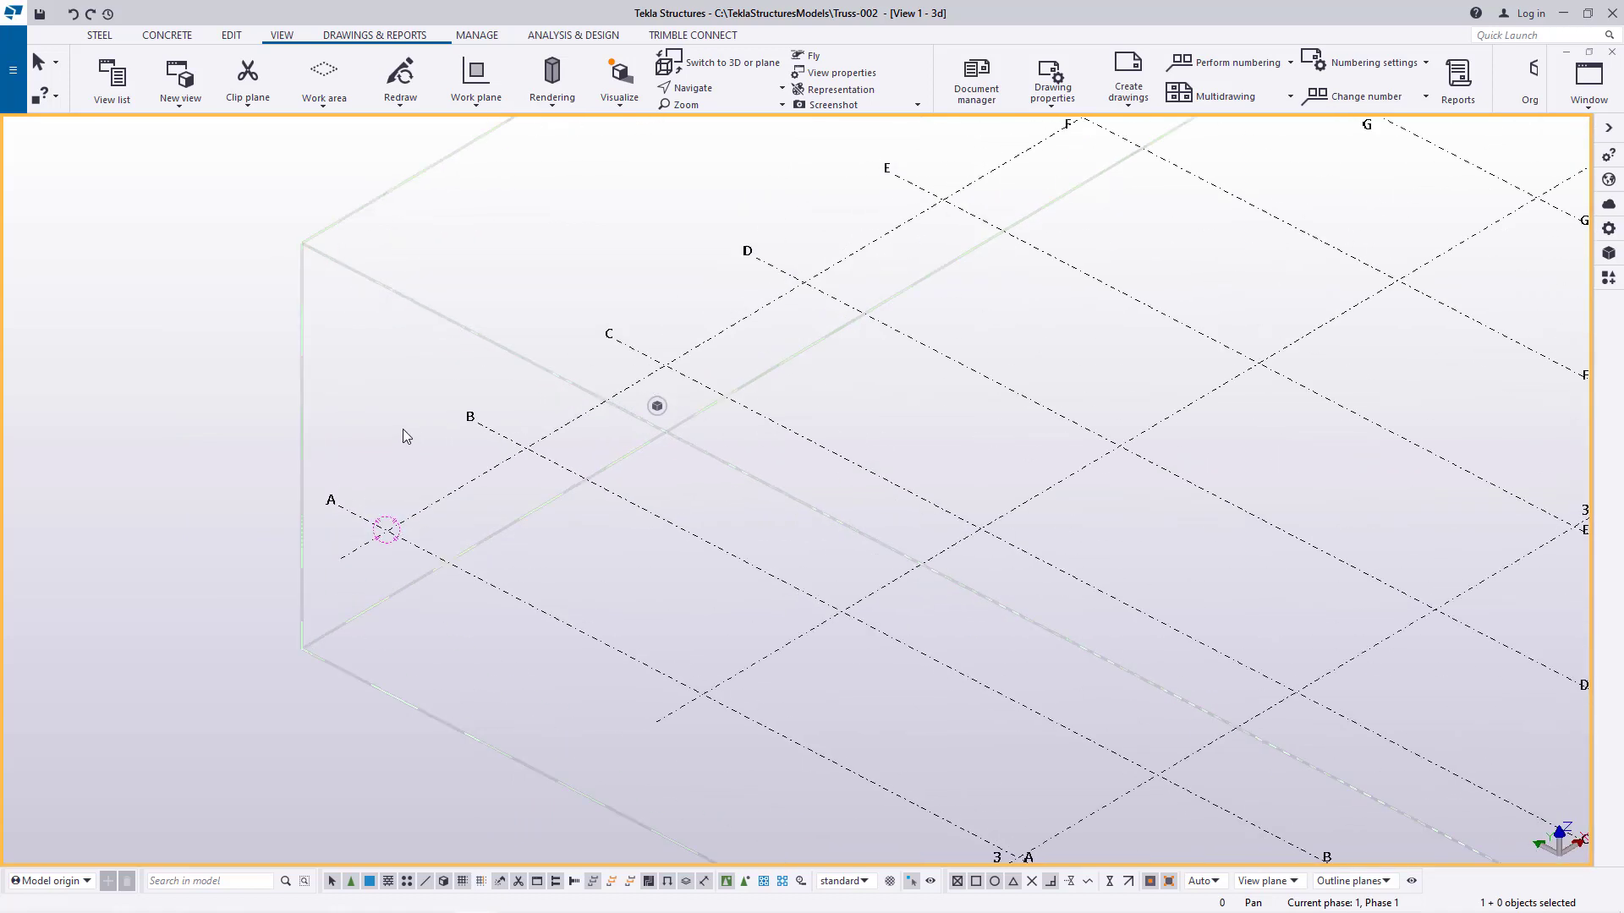
{"action": "left_click", "coordinate": [98, 35]}
{"action": "left_click", "coordinate": [105, 76]}
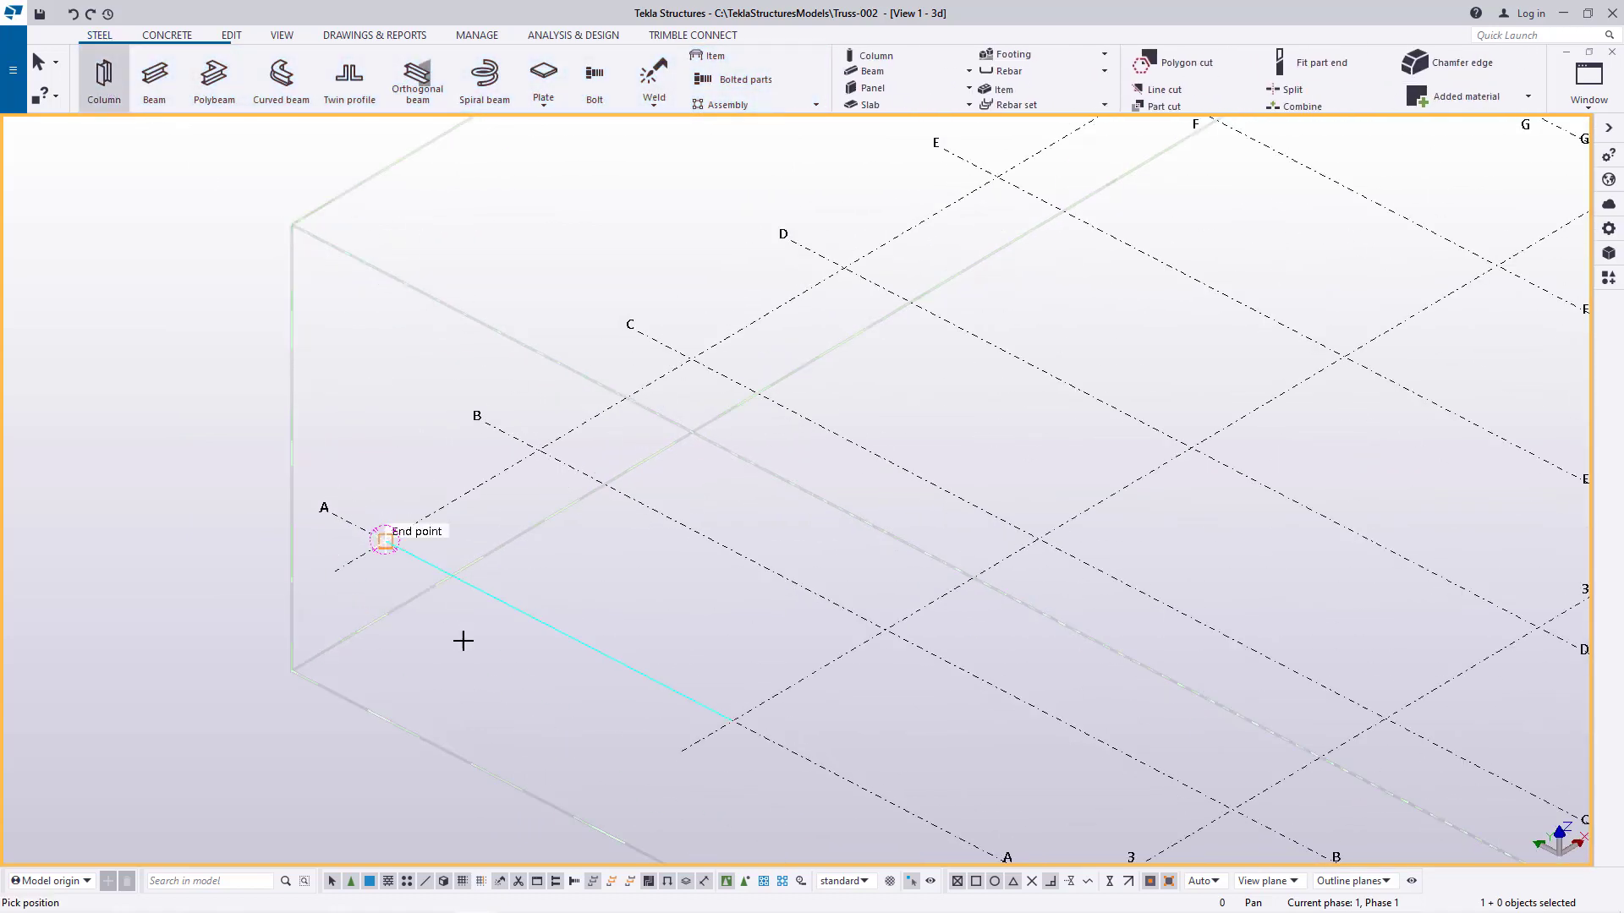
{"action": "scroll", "coordinate": [432, 622], "scroll_direction": "up", "scroll_amount": 3}
{"action": "scroll", "coordinate": [364, 487], "scroll_direction": "up", "scroll_amount": 5}
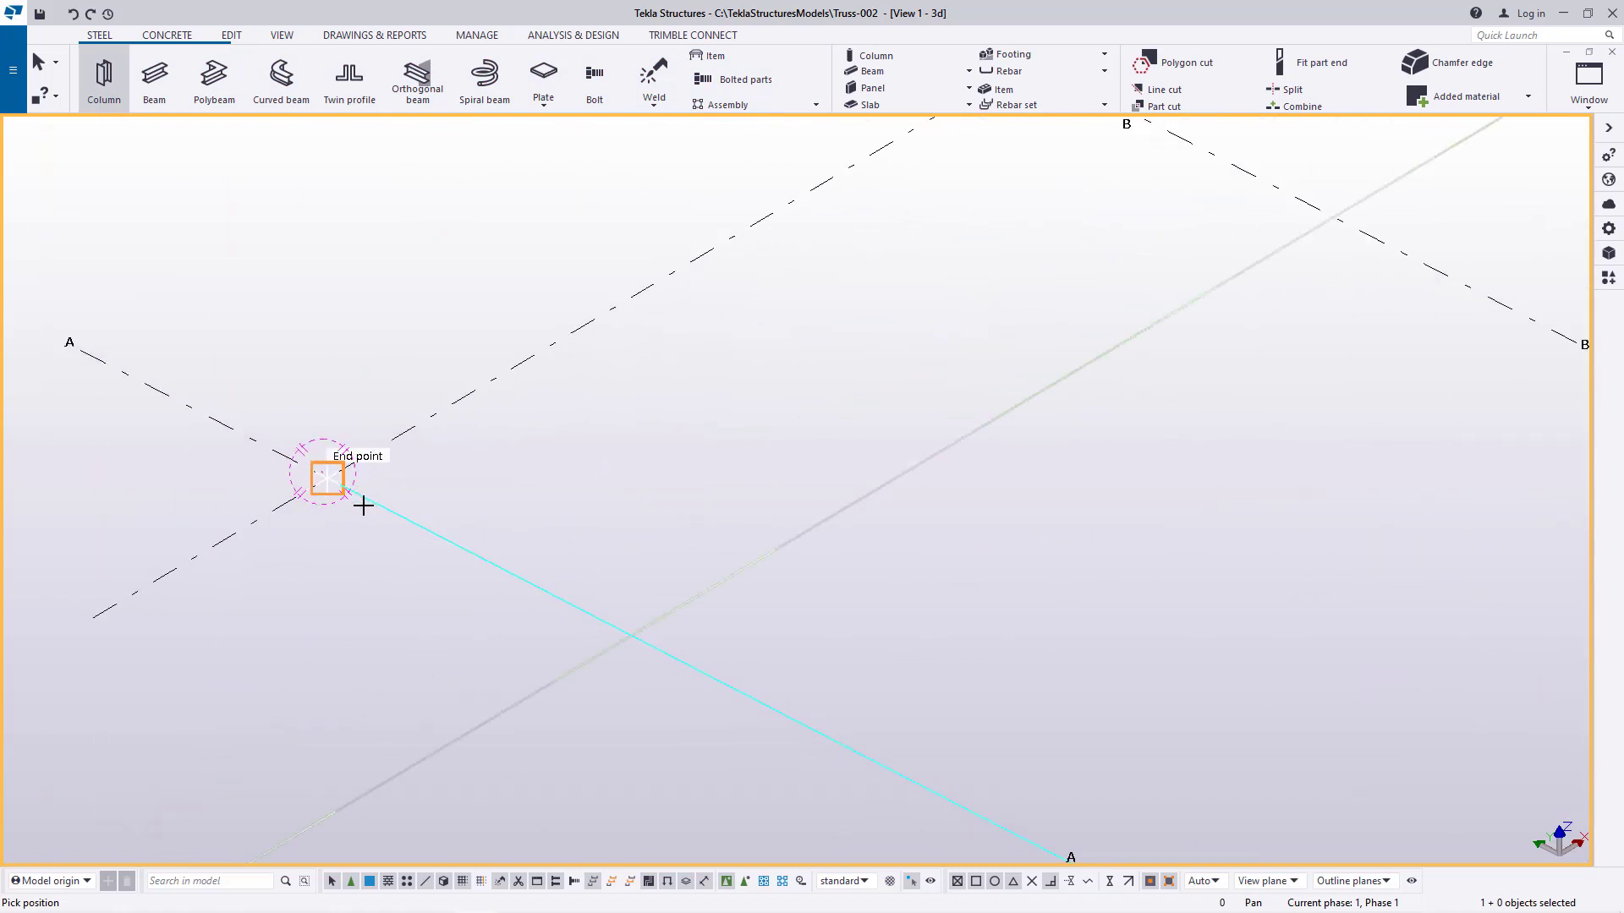
{"action": "left_click", "coordinate": [326, 476]}
{"action": "right_click", "coordinate": [580, 442]}
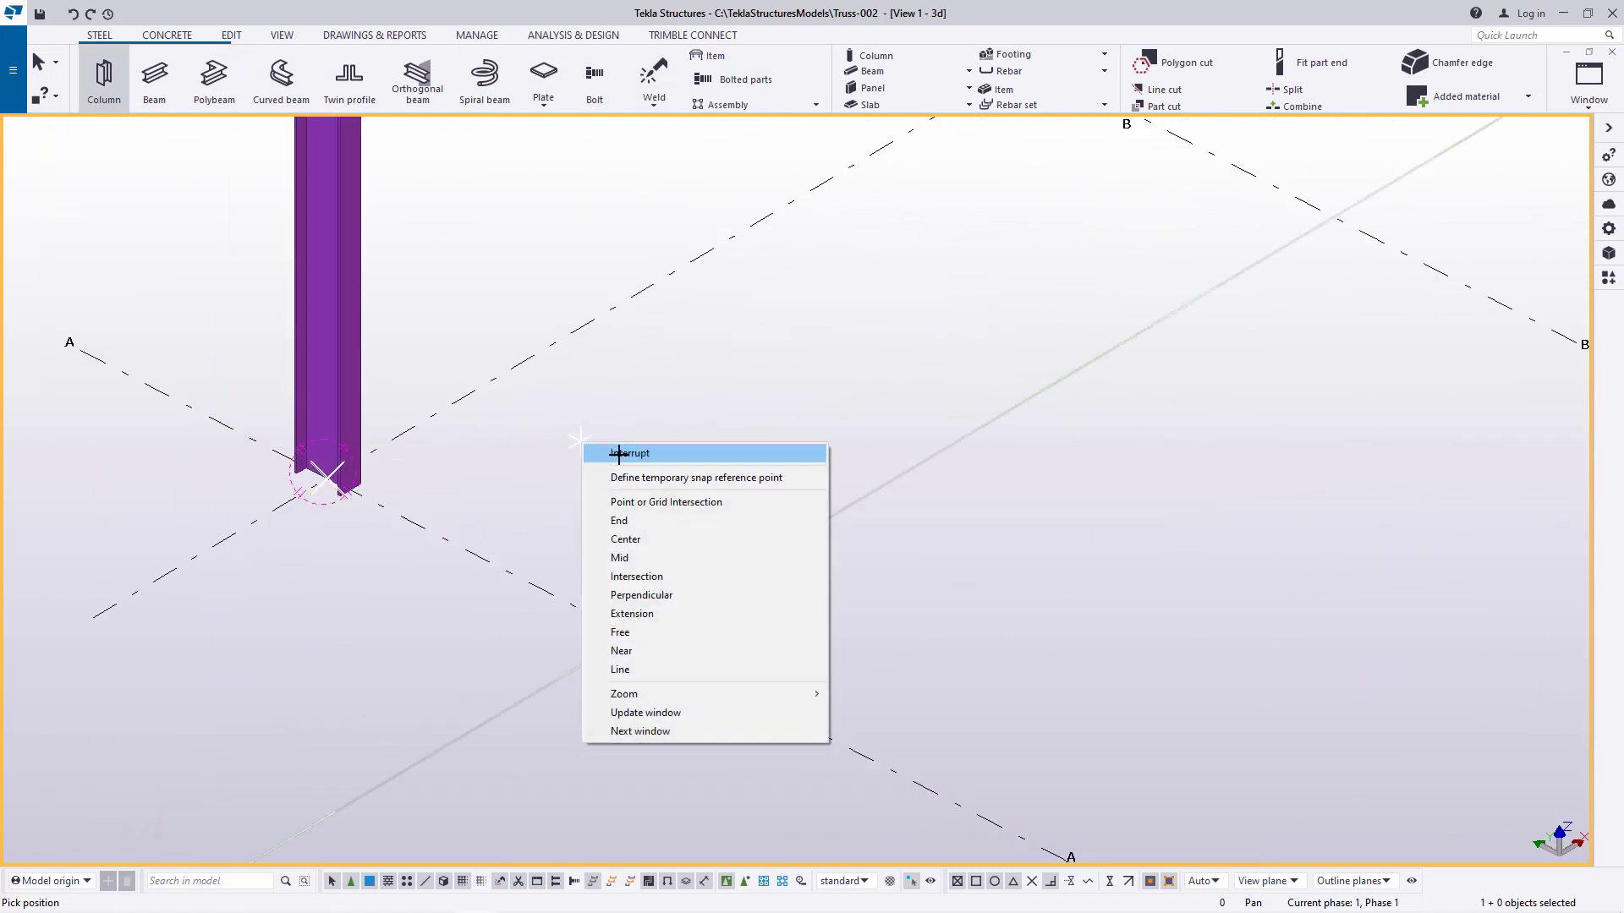
{"action": "left_click", "coordinate": [619, 454]}
{"action": "scroll", "coordinate": [371, 636], "scroll_direction": "down", "scroll_amount": 5}
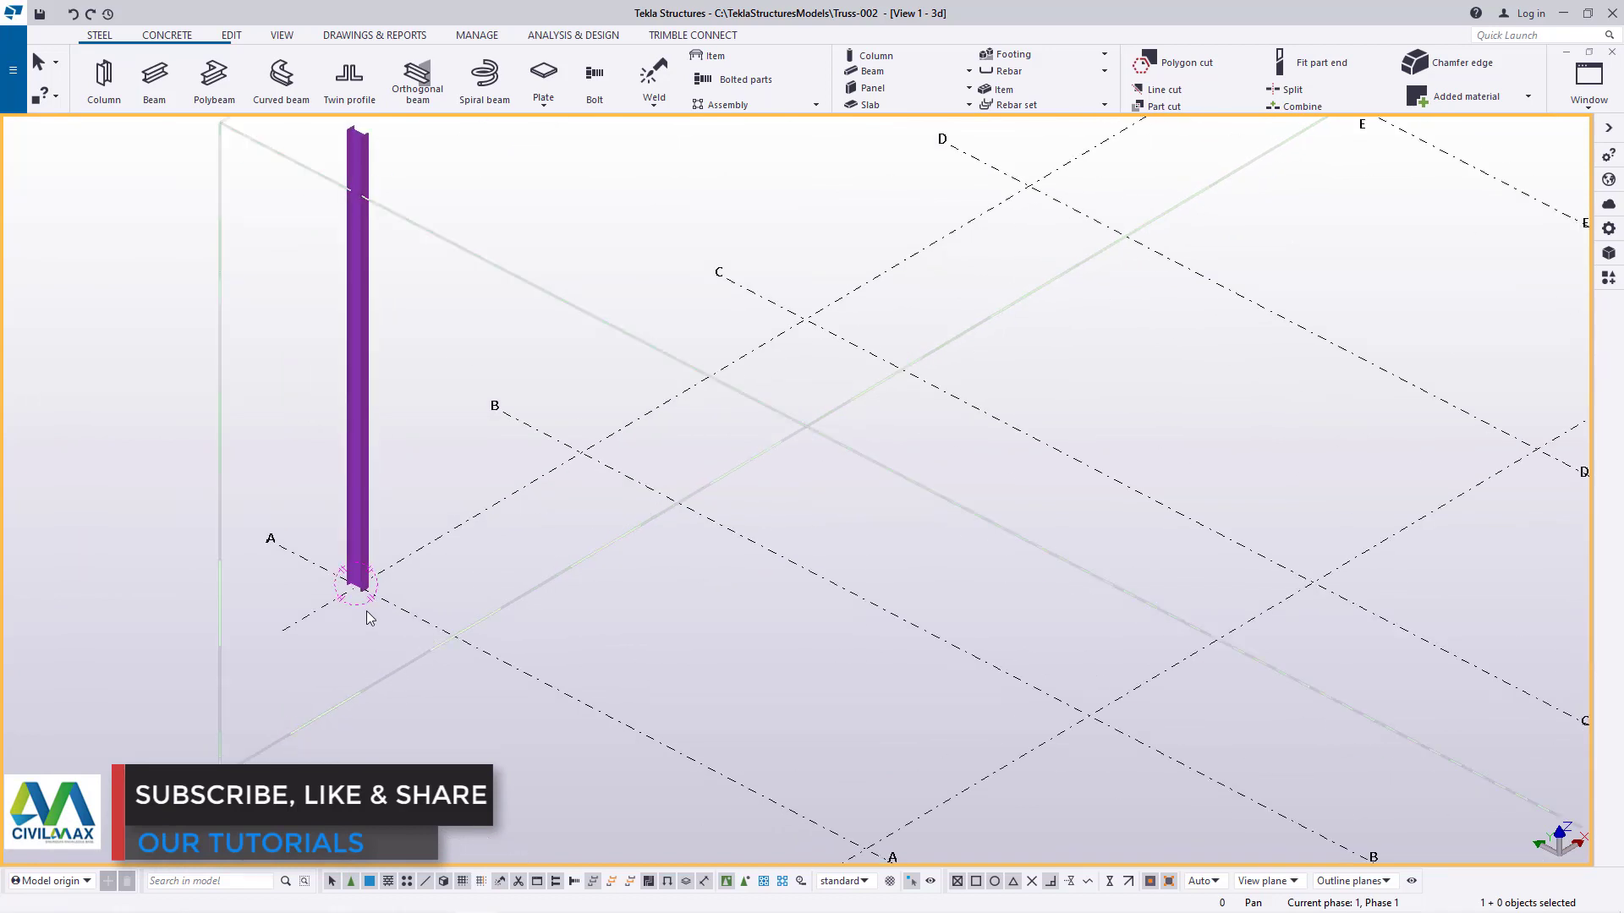
Examine the new column's name, profile, material grades and class colours in its properties
{"action": "scroll", "coordinate": [365, 609], "scroll_direction": "up", "scroll_amount": 5}
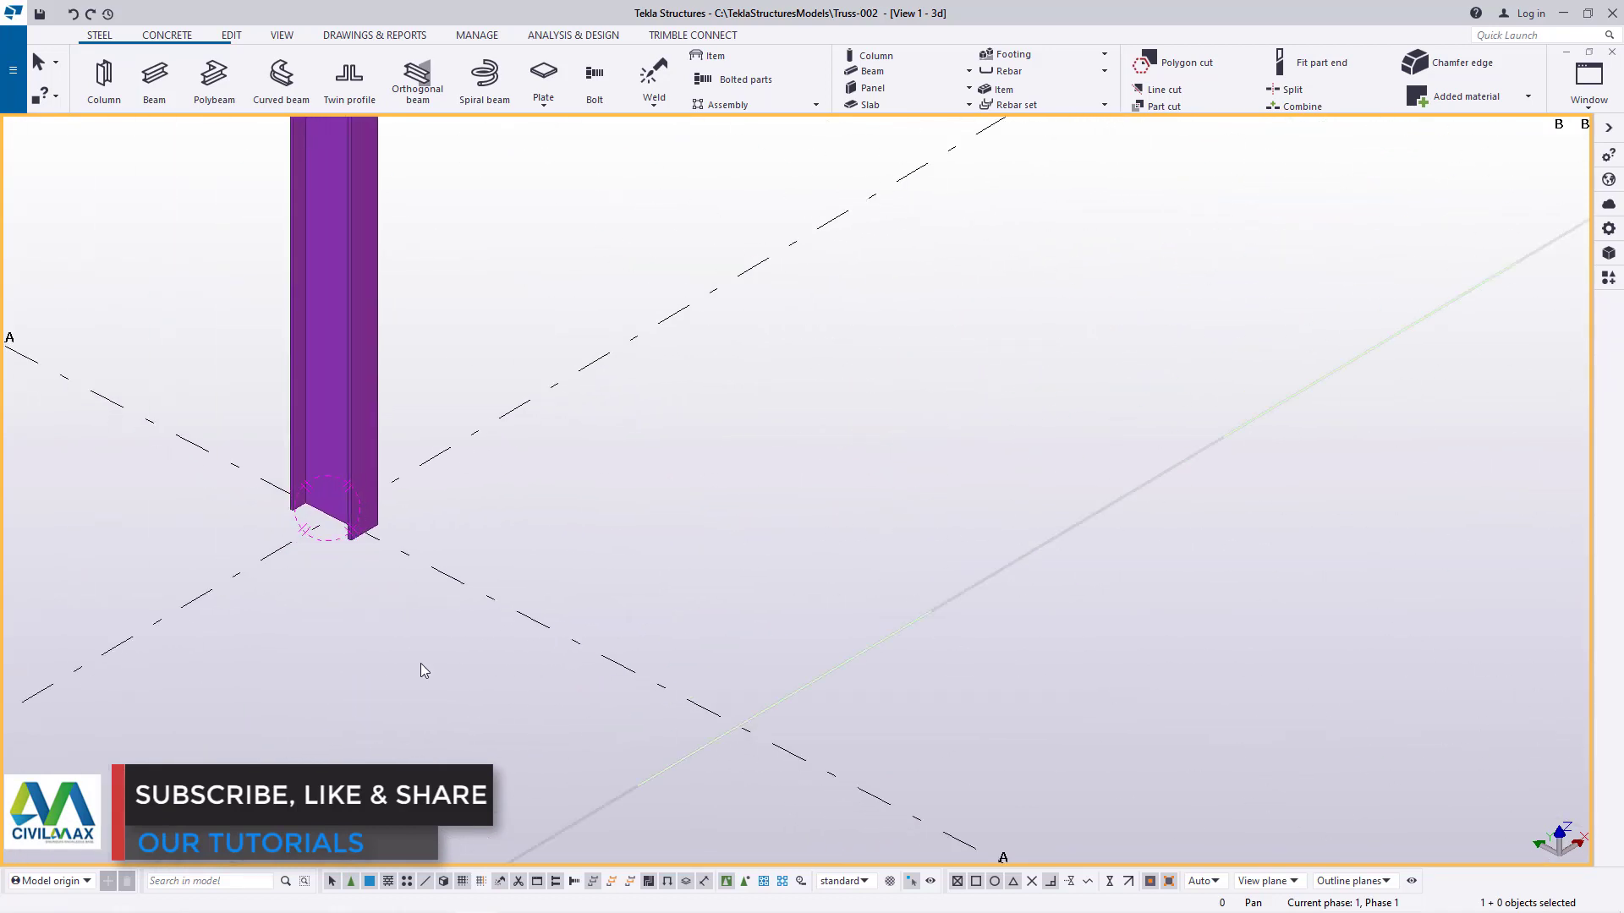
{"action": "double_click", "coordinate": [352, 231]}
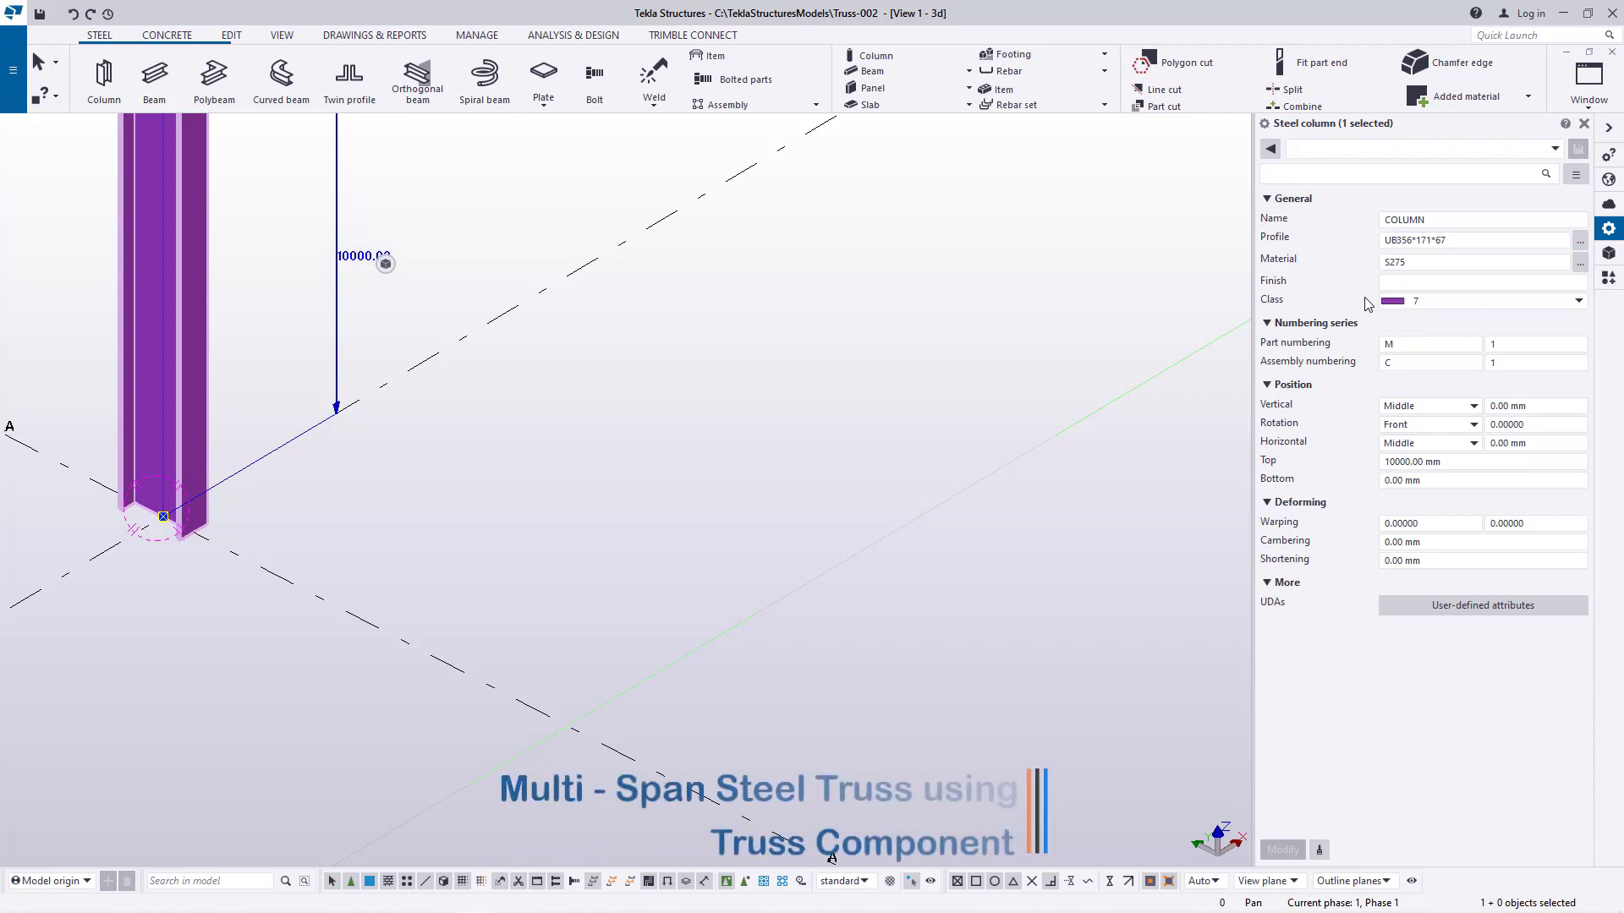
{"action": "left_click", "coordinate": [1453, 282]}
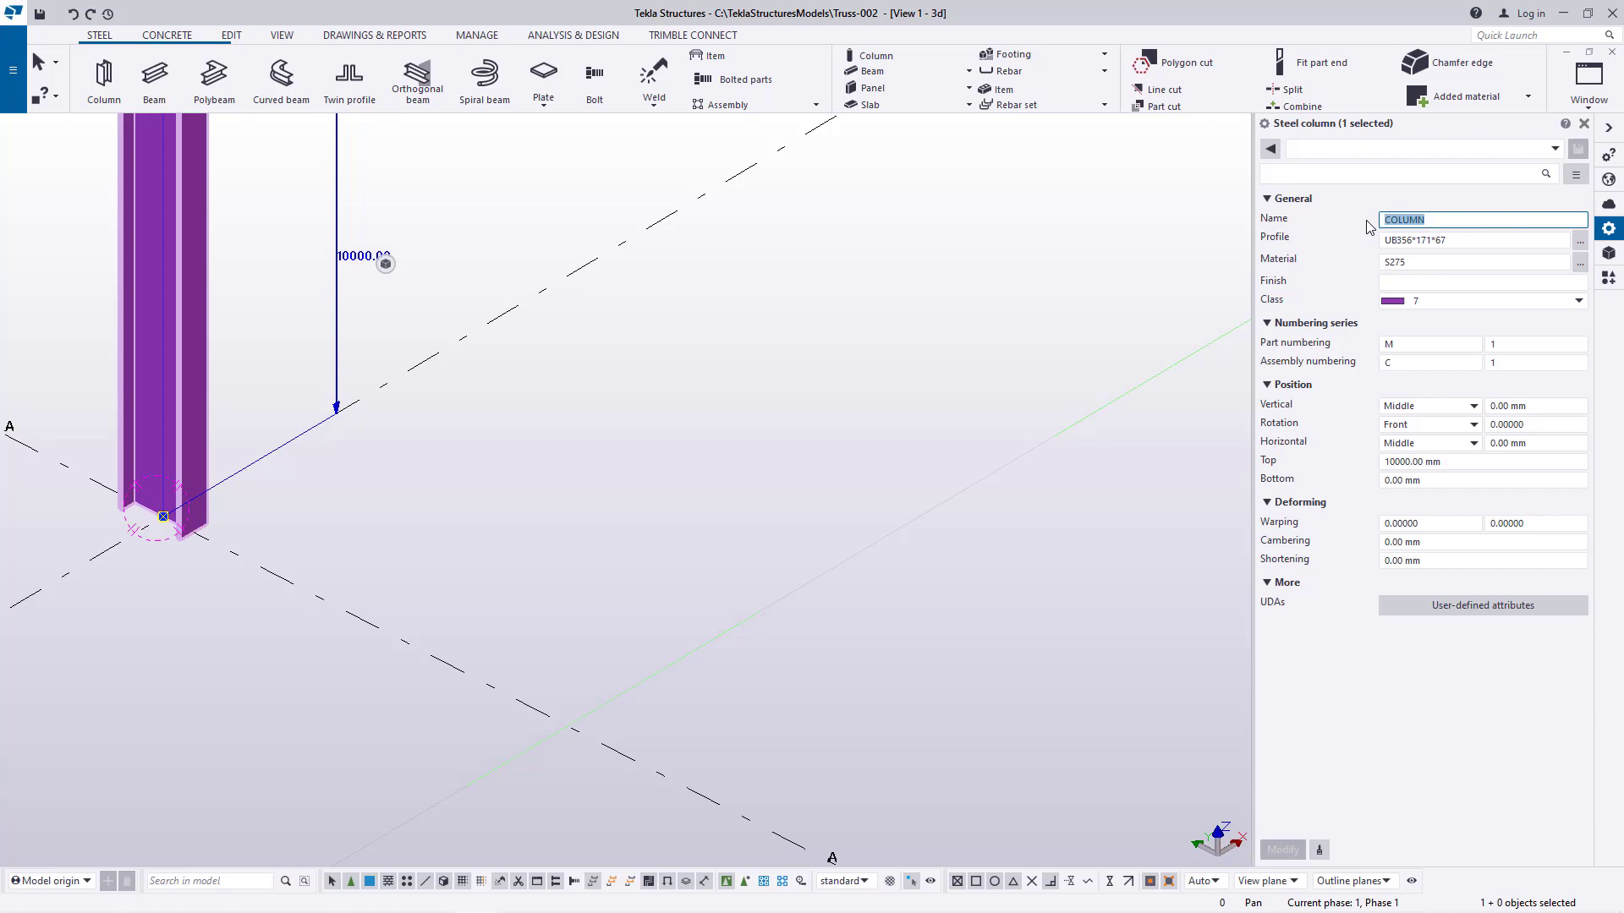
{"action": "left_click", "coordinate": [1445, 242]}
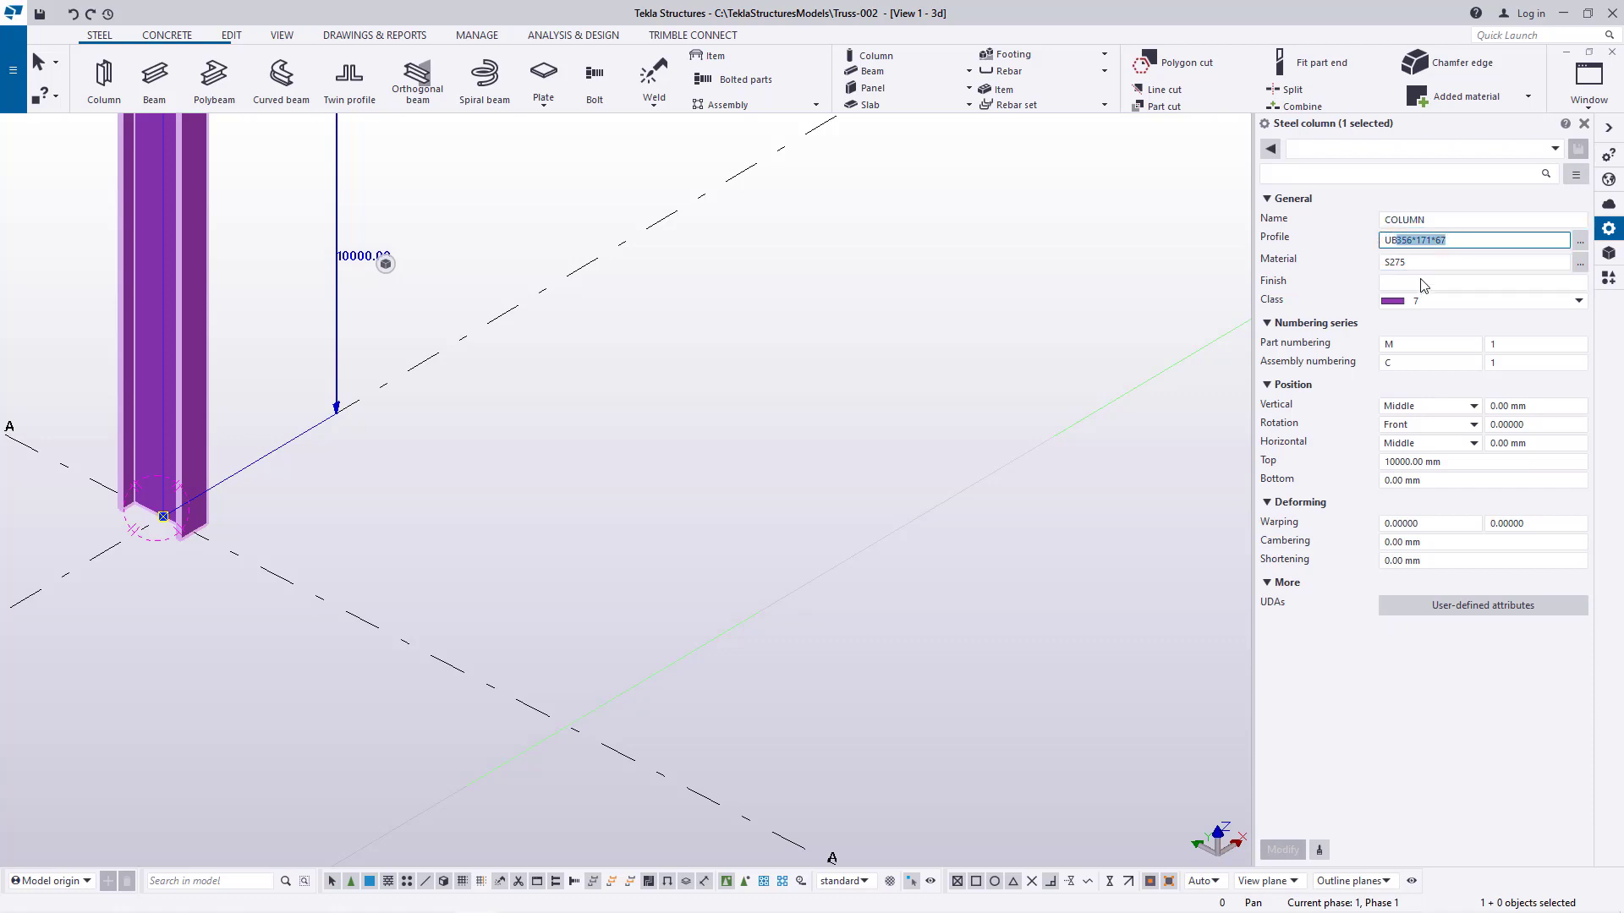
{"action": "left_click", "coordinate": [1429, 263]}
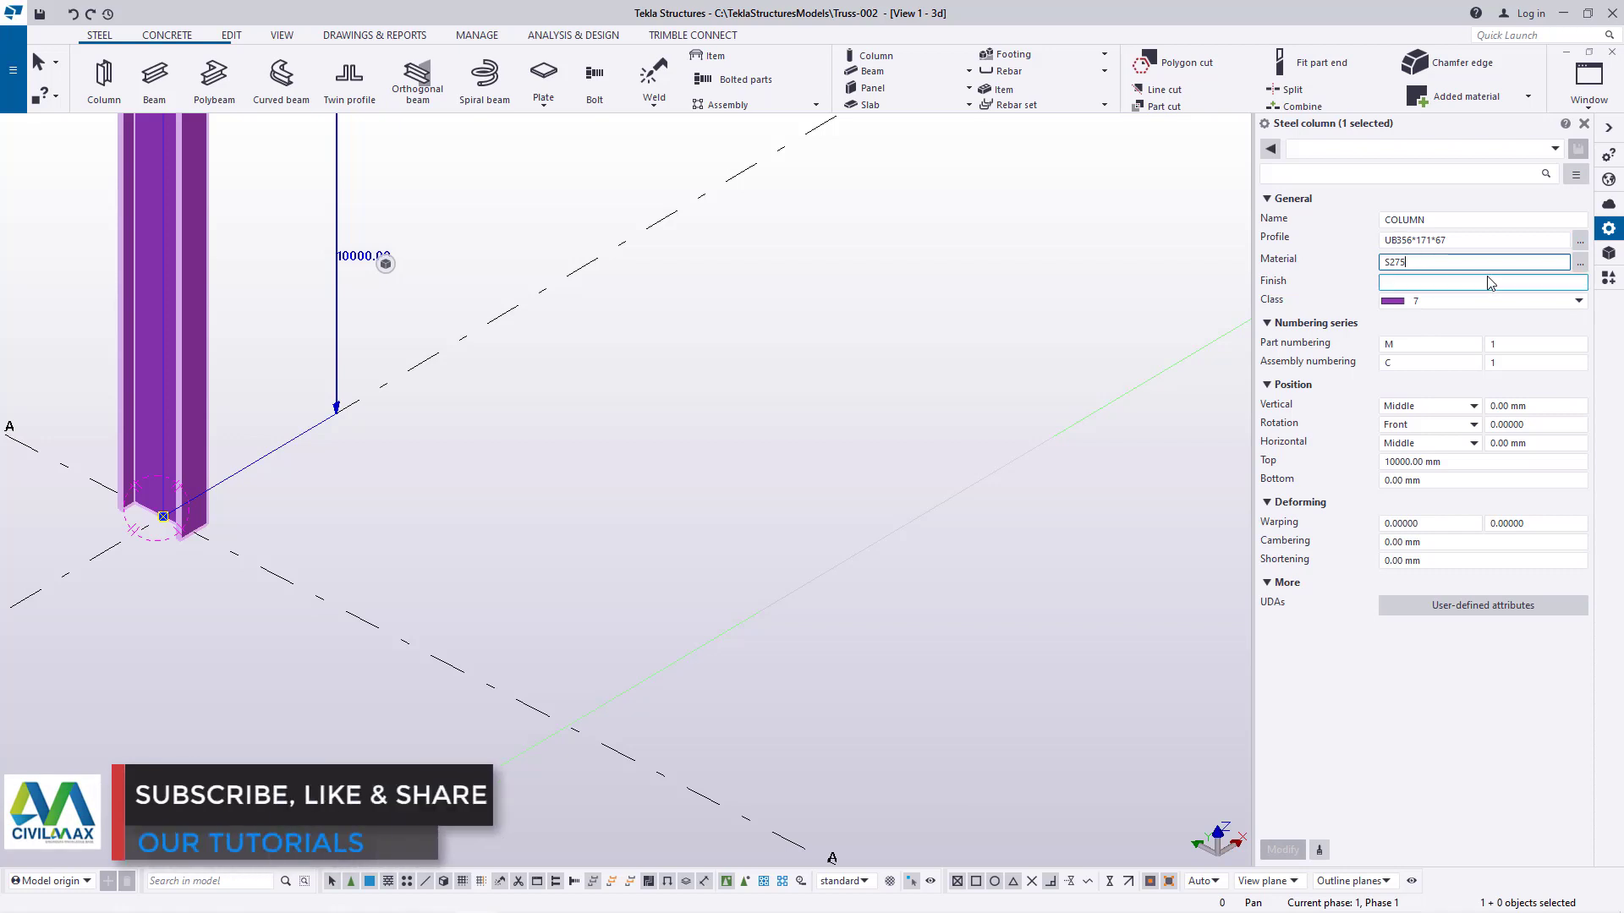
{"action": "left_click", "coordinate": [1580, 263]}
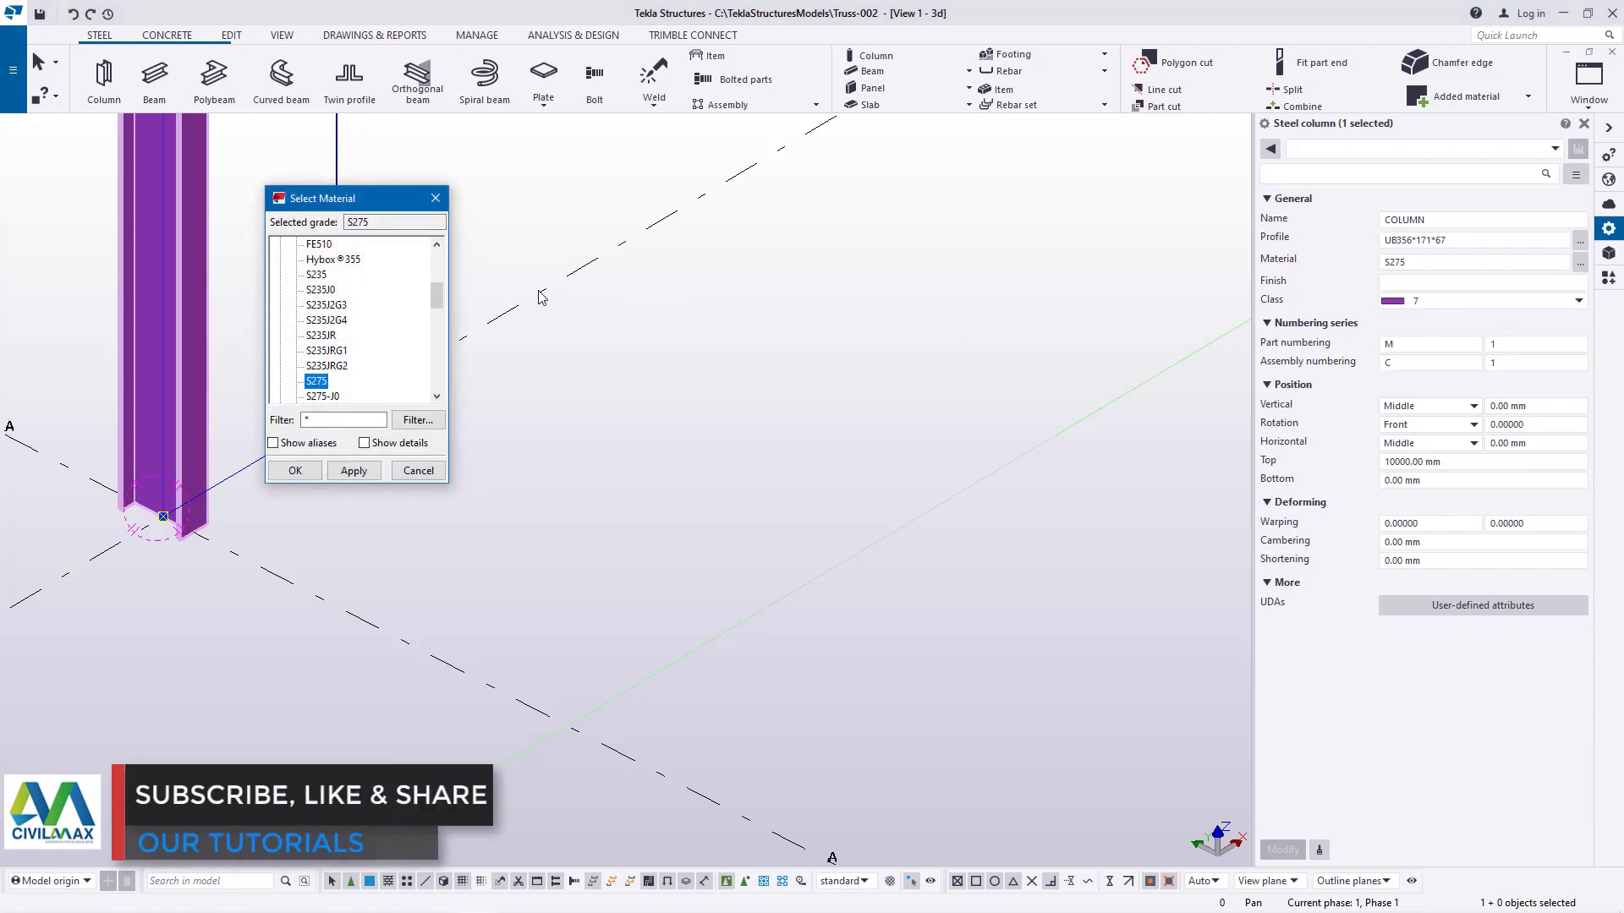
{"action": "left_click_drag", "start_coordinate": [442, 292], "coordinate": [433, 244]}
{"action": "left_click", "coordinate": [435, 199]}
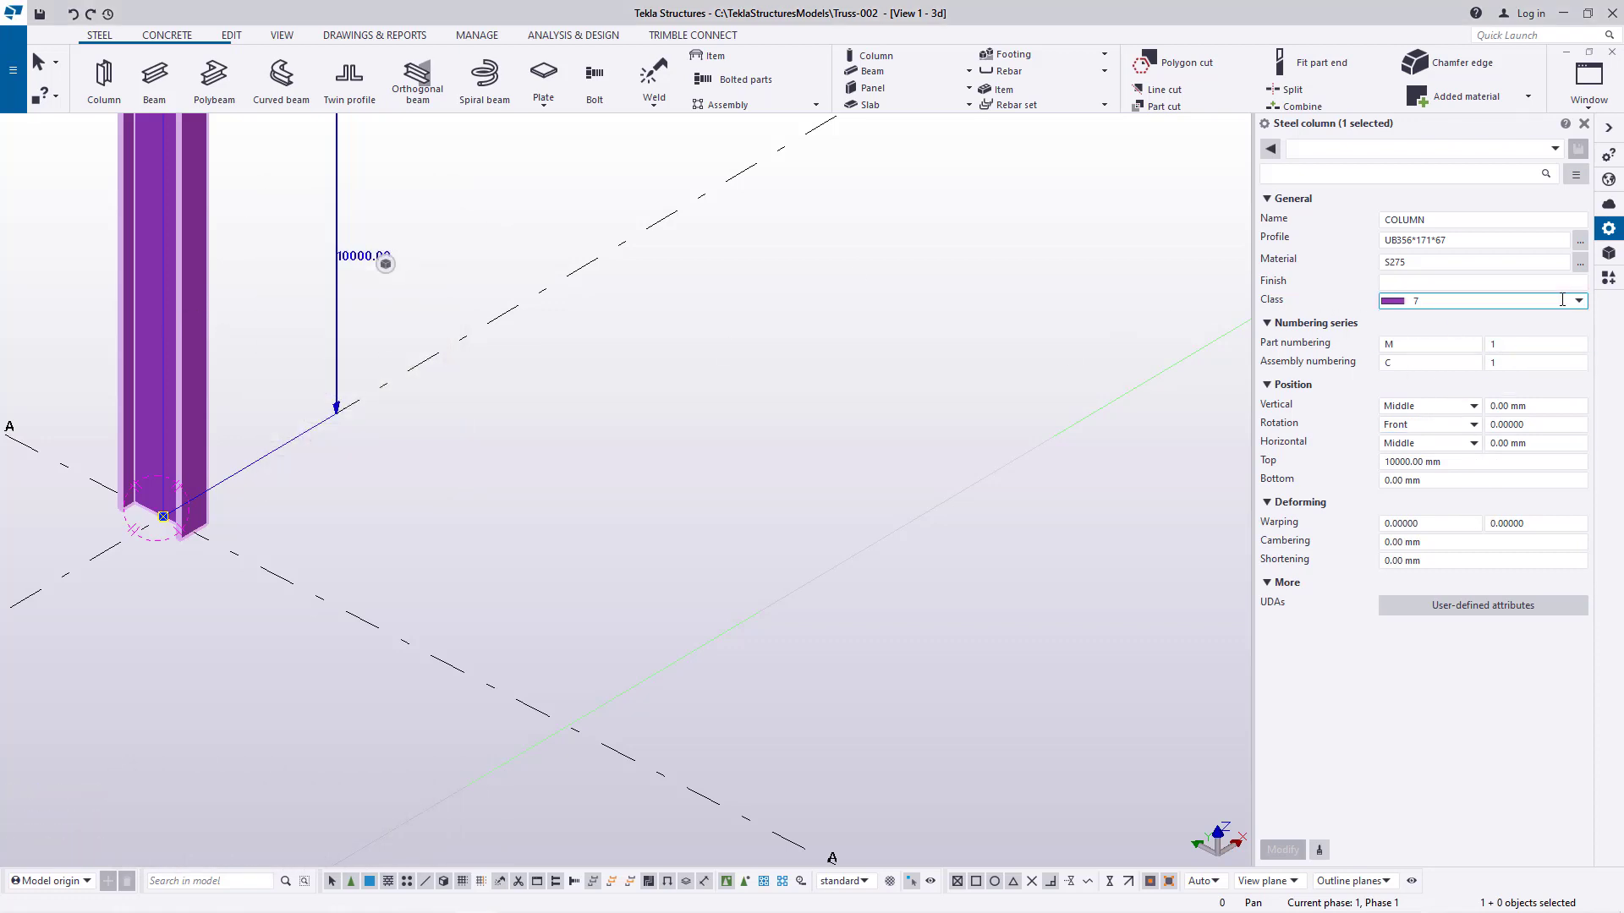
{"action": "left_click", "coordinate": [1582, 301]}
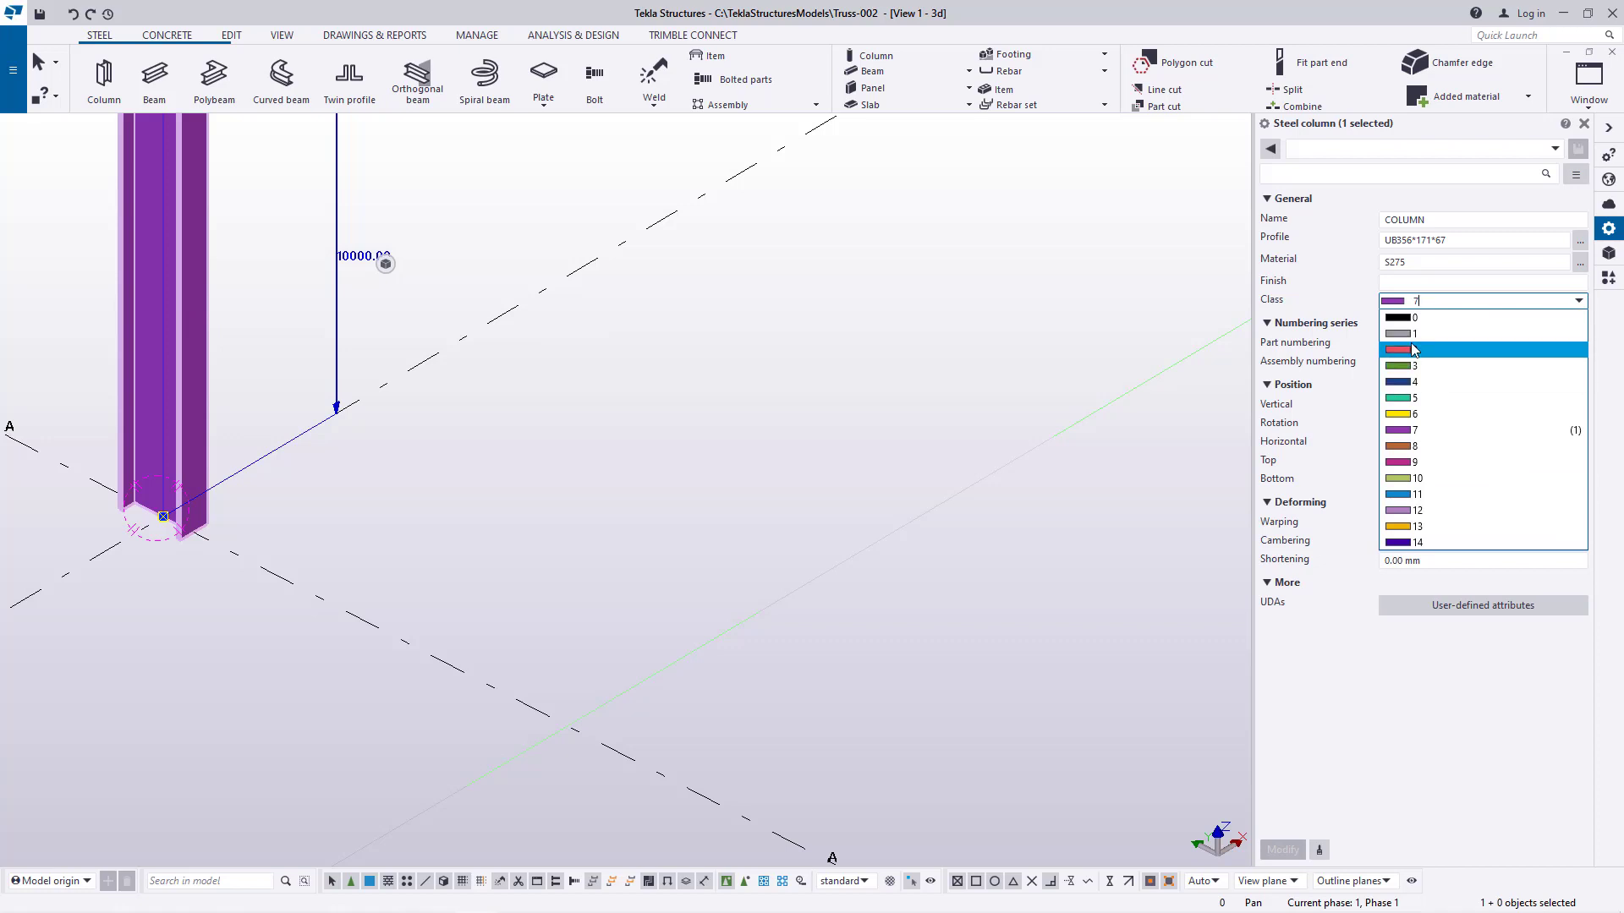
{"action": "left_click", "coordinate": [1068, 320]}
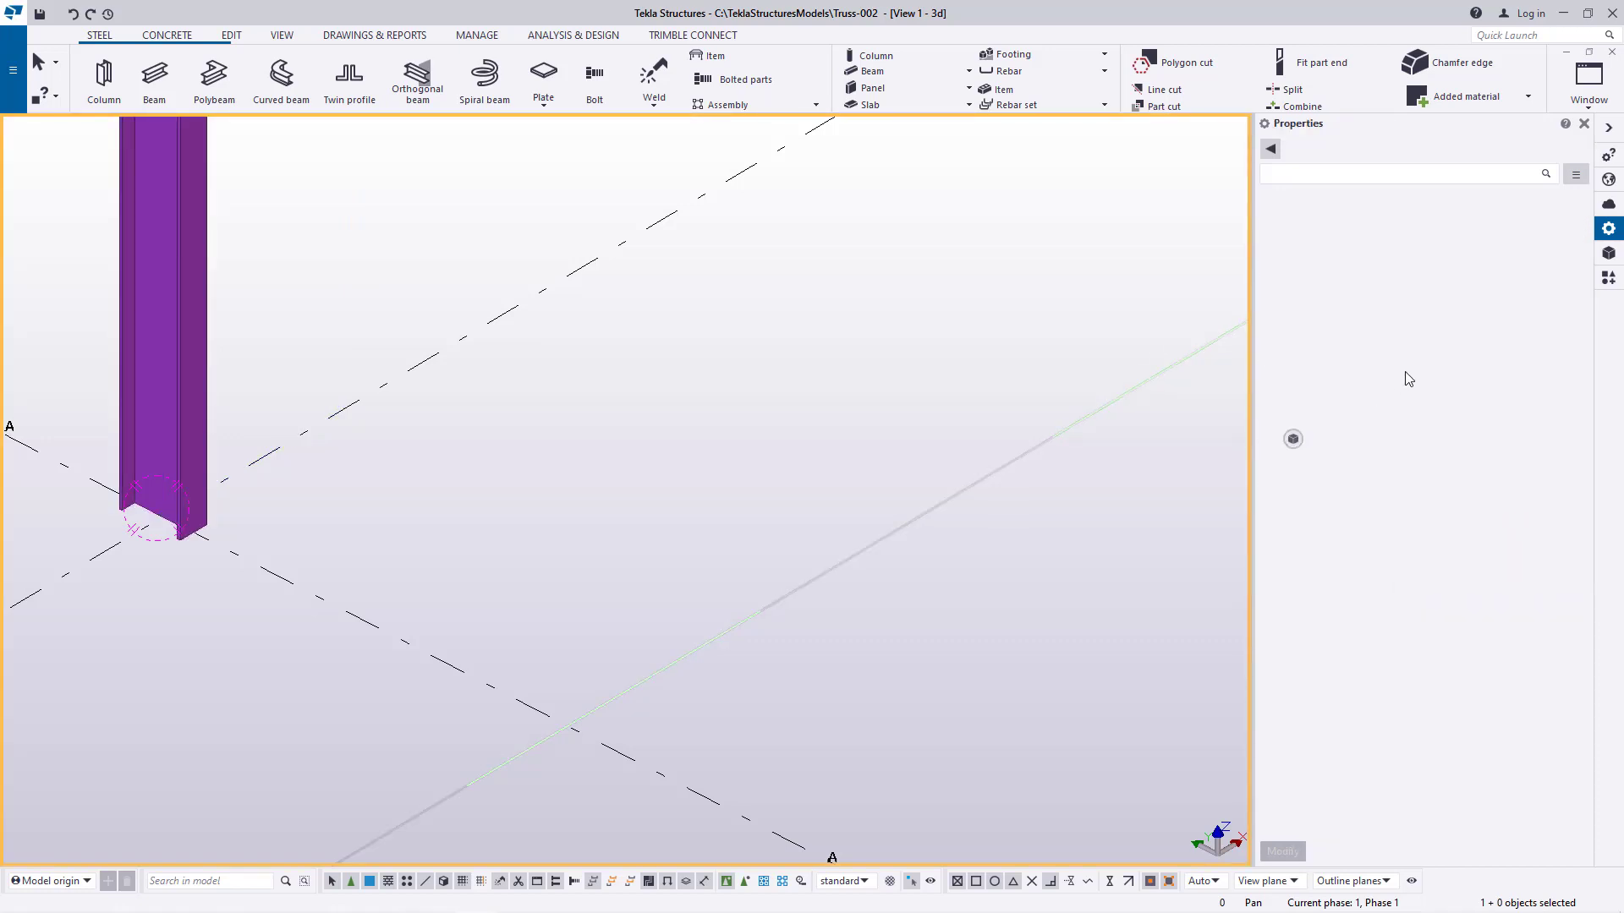
Copy the steel column along grid line A to its intersection with grid line 3
{"action": "left_click", "coordinate": [209, 272]}
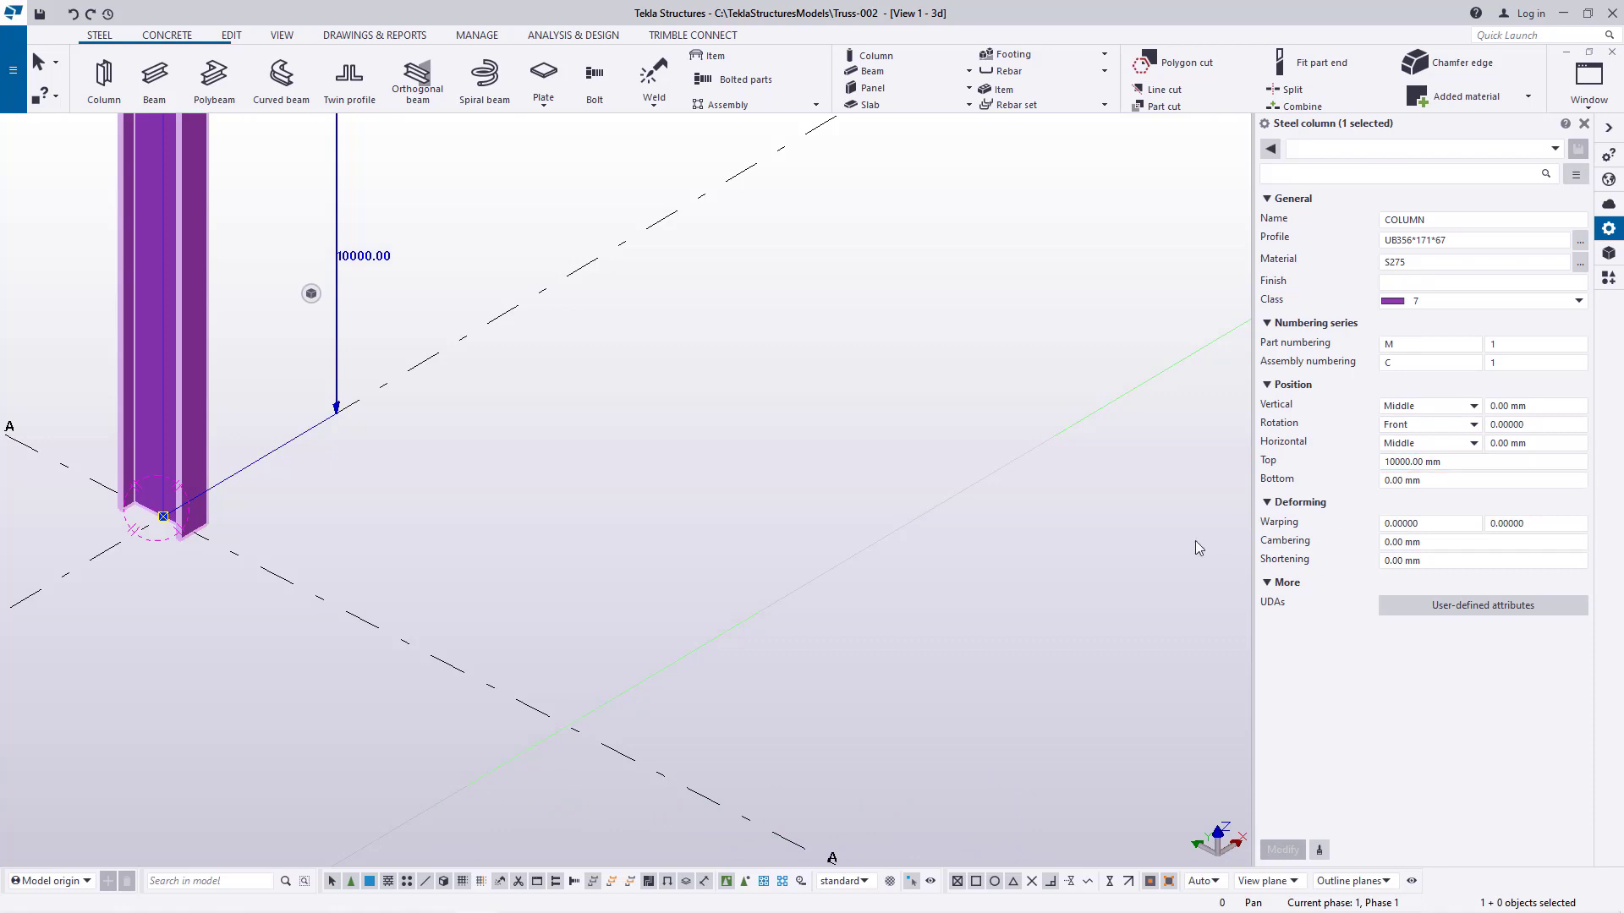
{"action": "scroll", "coordinate": [773, 529], "scroll_direction": "down", "scroll_amount": 3}
{"action": "scroll", "coordinate": [657, 535], "scroll_direction": "down", "scroll_amount": 2}
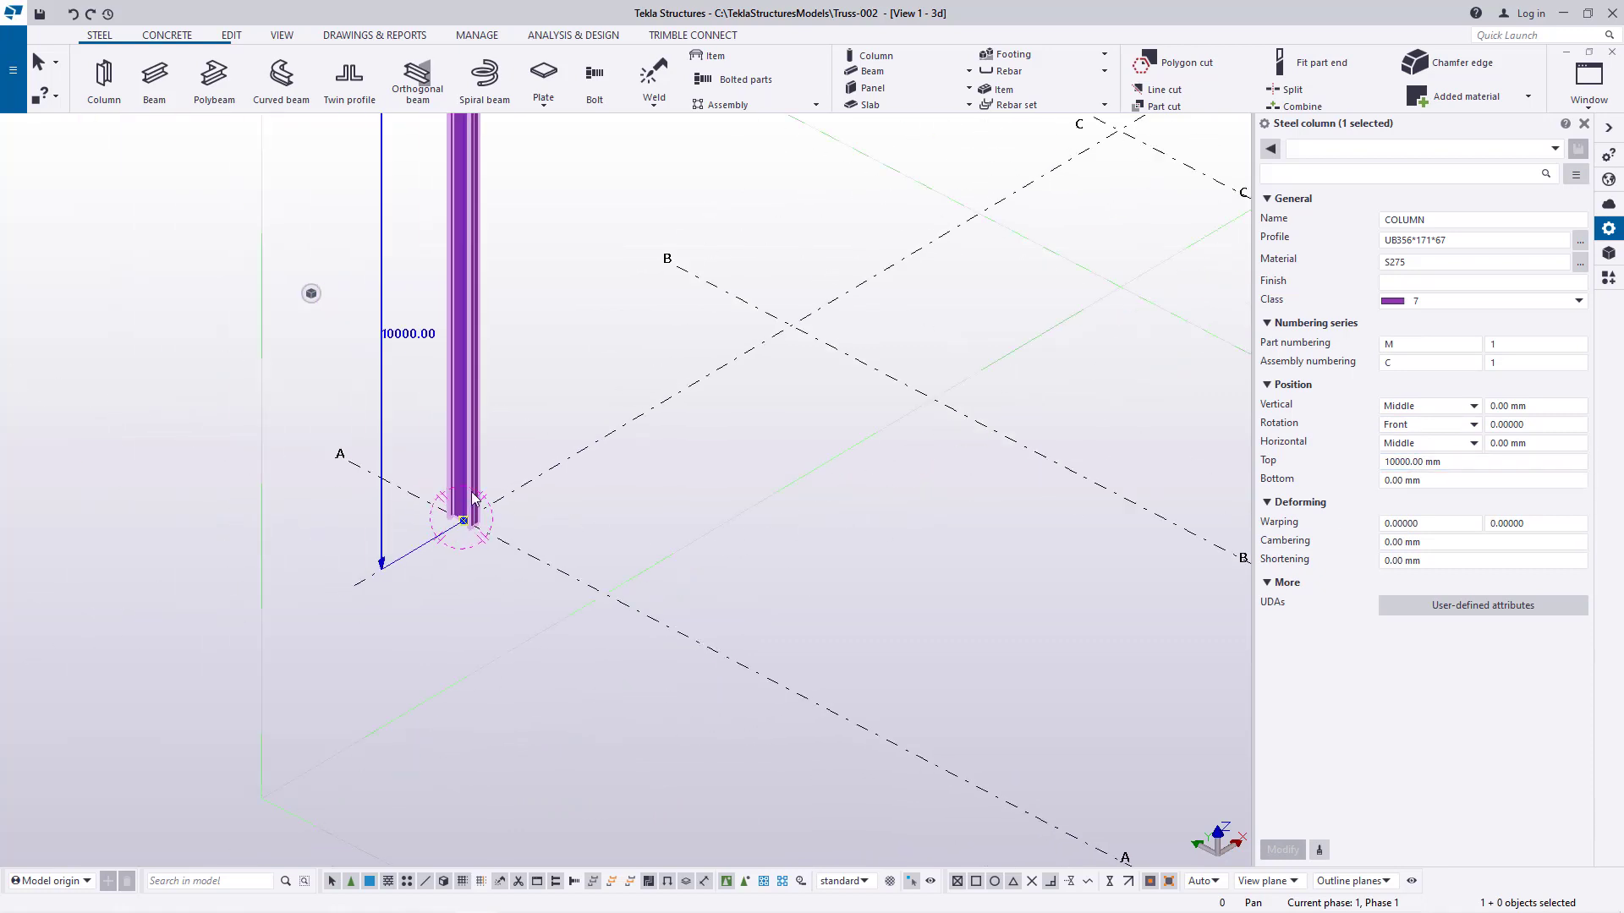
{"action": "scroll", "coordinate": [332, 463], "scroll_direction": "down", "scroll_amount": 2}
{"action": "right_click", "coordinate": [525, 204]}
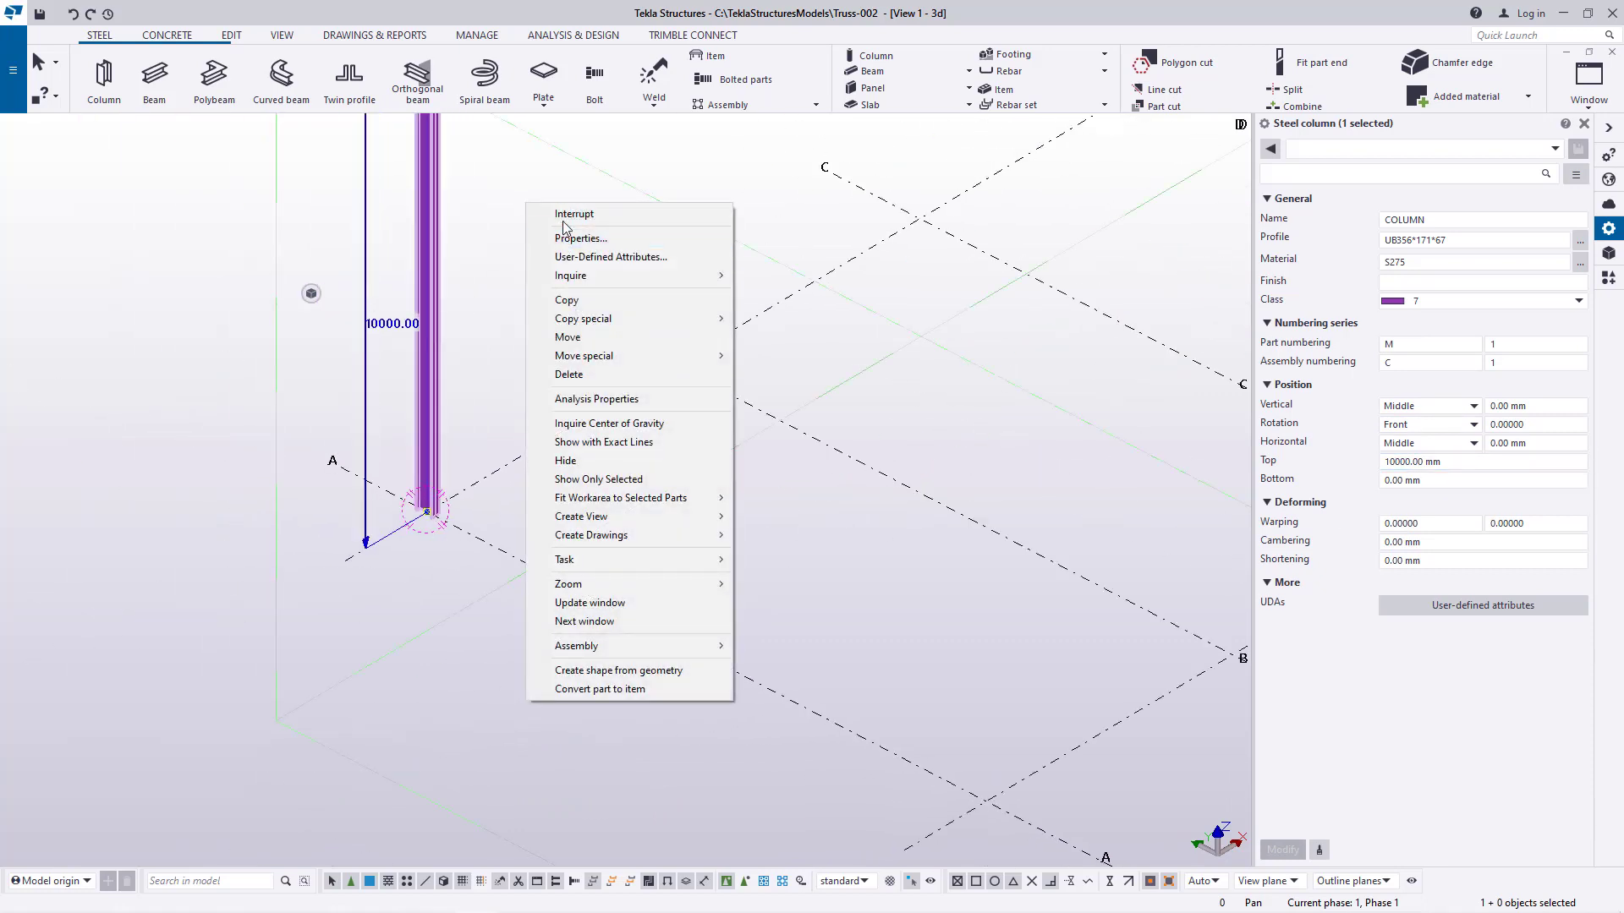
{"action": "left_click", "coordinate": [575, 300]}
{"action": "scroll", "coordinate": [406, 542], "scroll_direction": "up", "scroll_amount": 2}
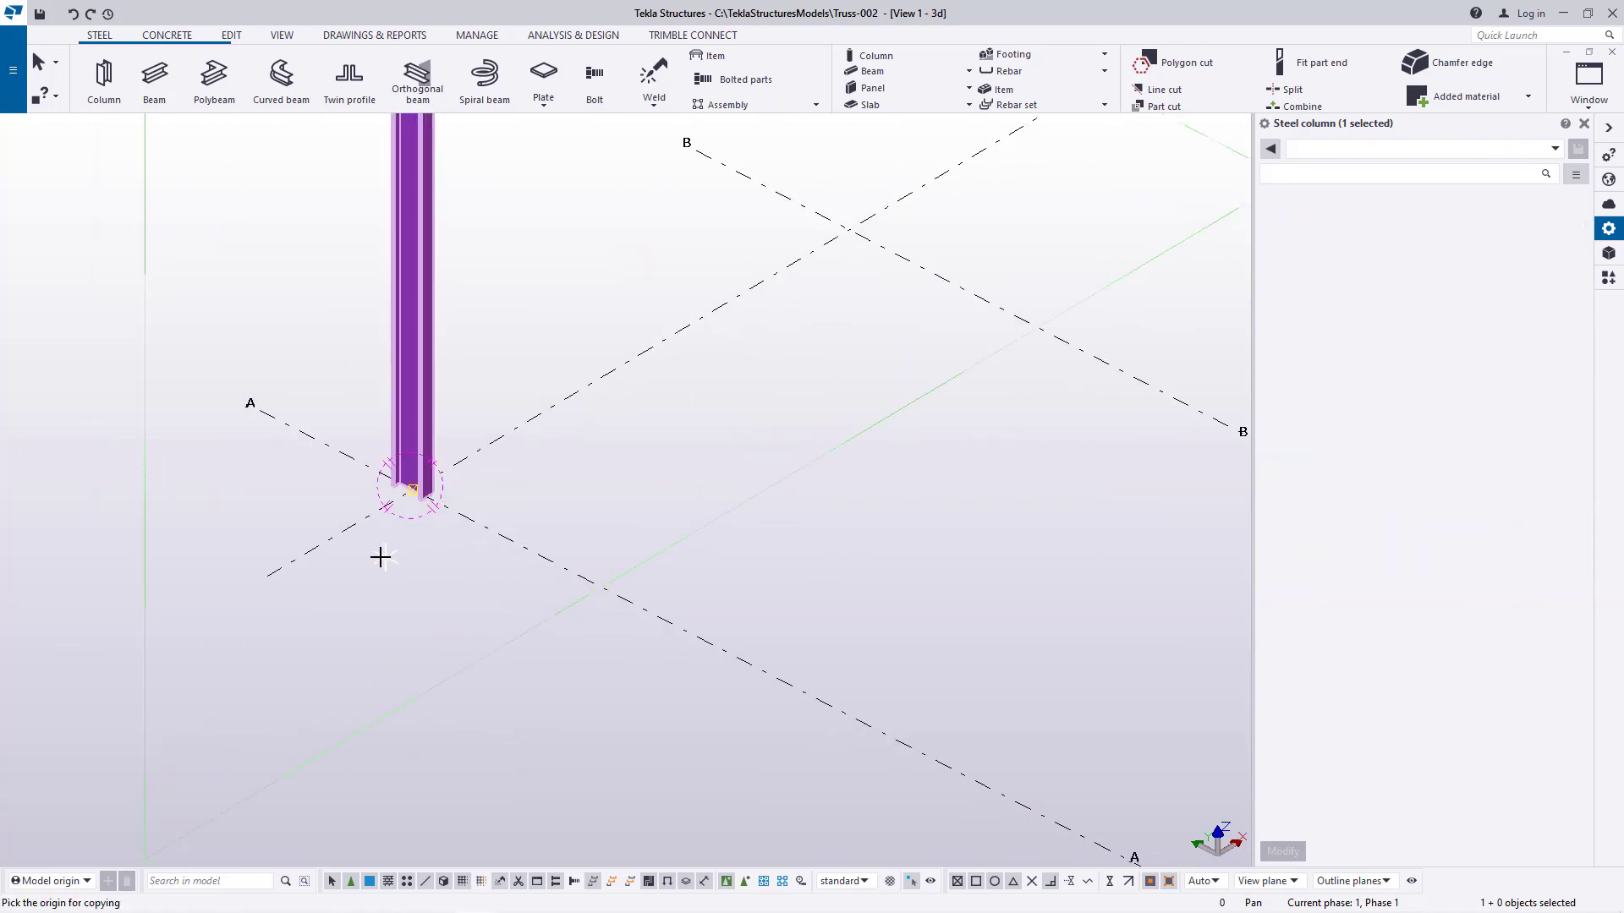
{"action": "left_click", "coordinate": [337, 534]}
{"action": "scroll", "coordinate": [268, 439], "scroll_direction": "down", "scroll_amount": 5}
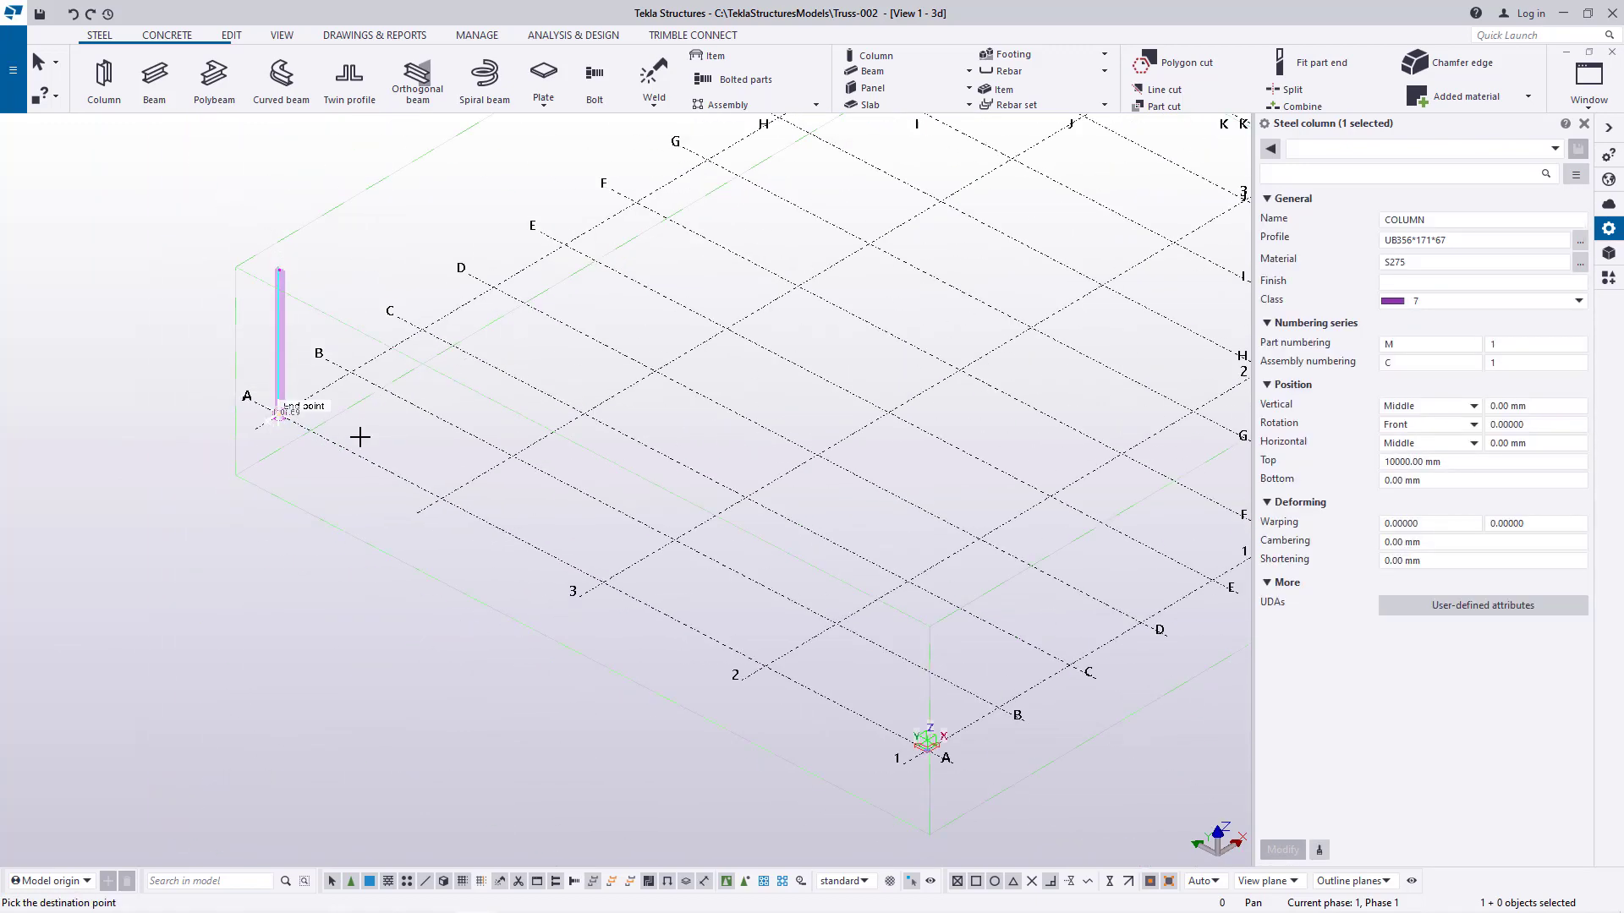
{"action": "scroll", "coordinate": [623, 580], "scroll_direction": "up", "scroll_amount": 3}
{"action": "scroll", "coordinate": [609, 581], "scroll_direction": "up", "scroll_amount": 3}
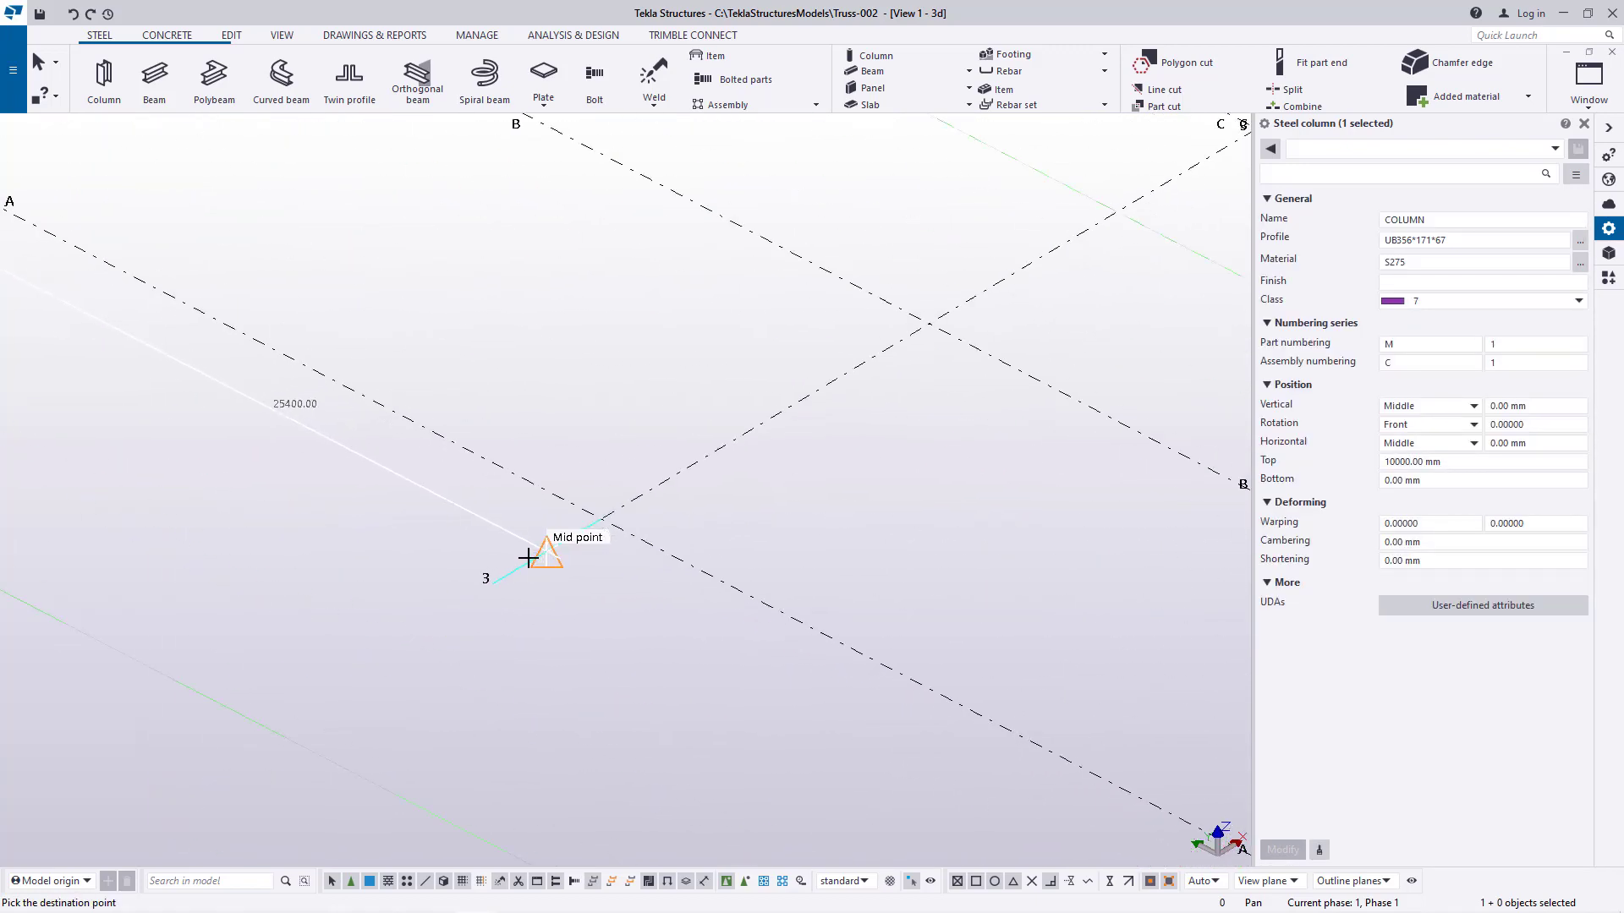
{"action": "left_click", "coordinate": [549, 550]}
Place another copy of the column at the intersection of grid lines A and 1, and finish copying
{"action": "scroll", "coordinate": [508, 373], "scroll_direction": "down", "scroll_amount": 4}
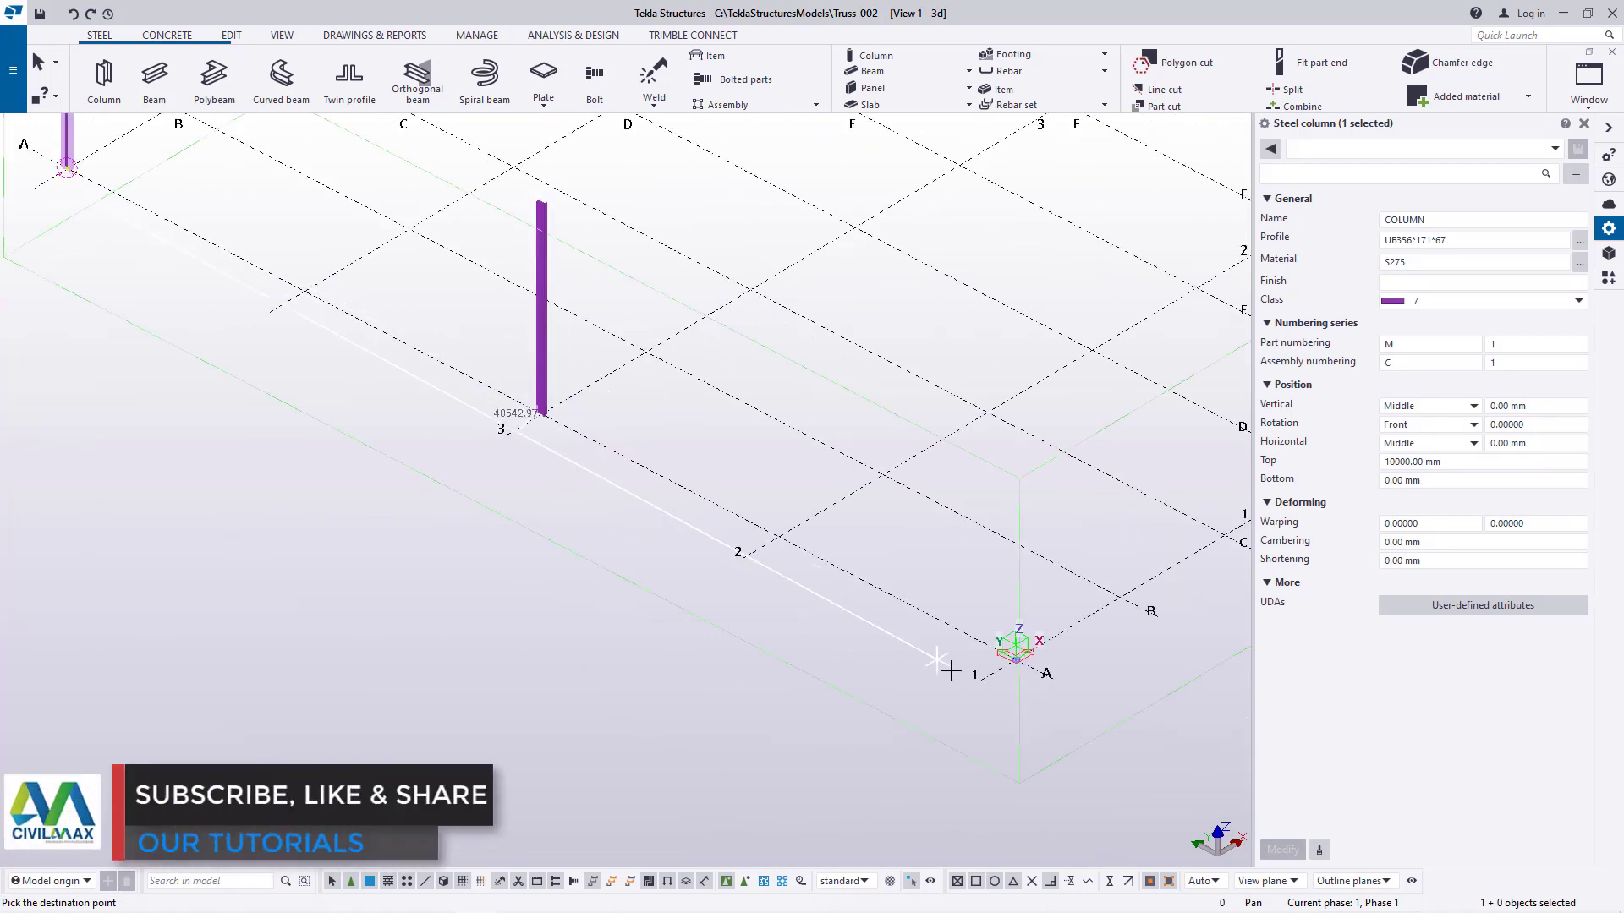
{"action": "scroll", "coordinate": [1015, 669], "scroll_direction": "up", "scroll_amount": 4}
{"action": "left_click", "coordinate": [1017, 622]}
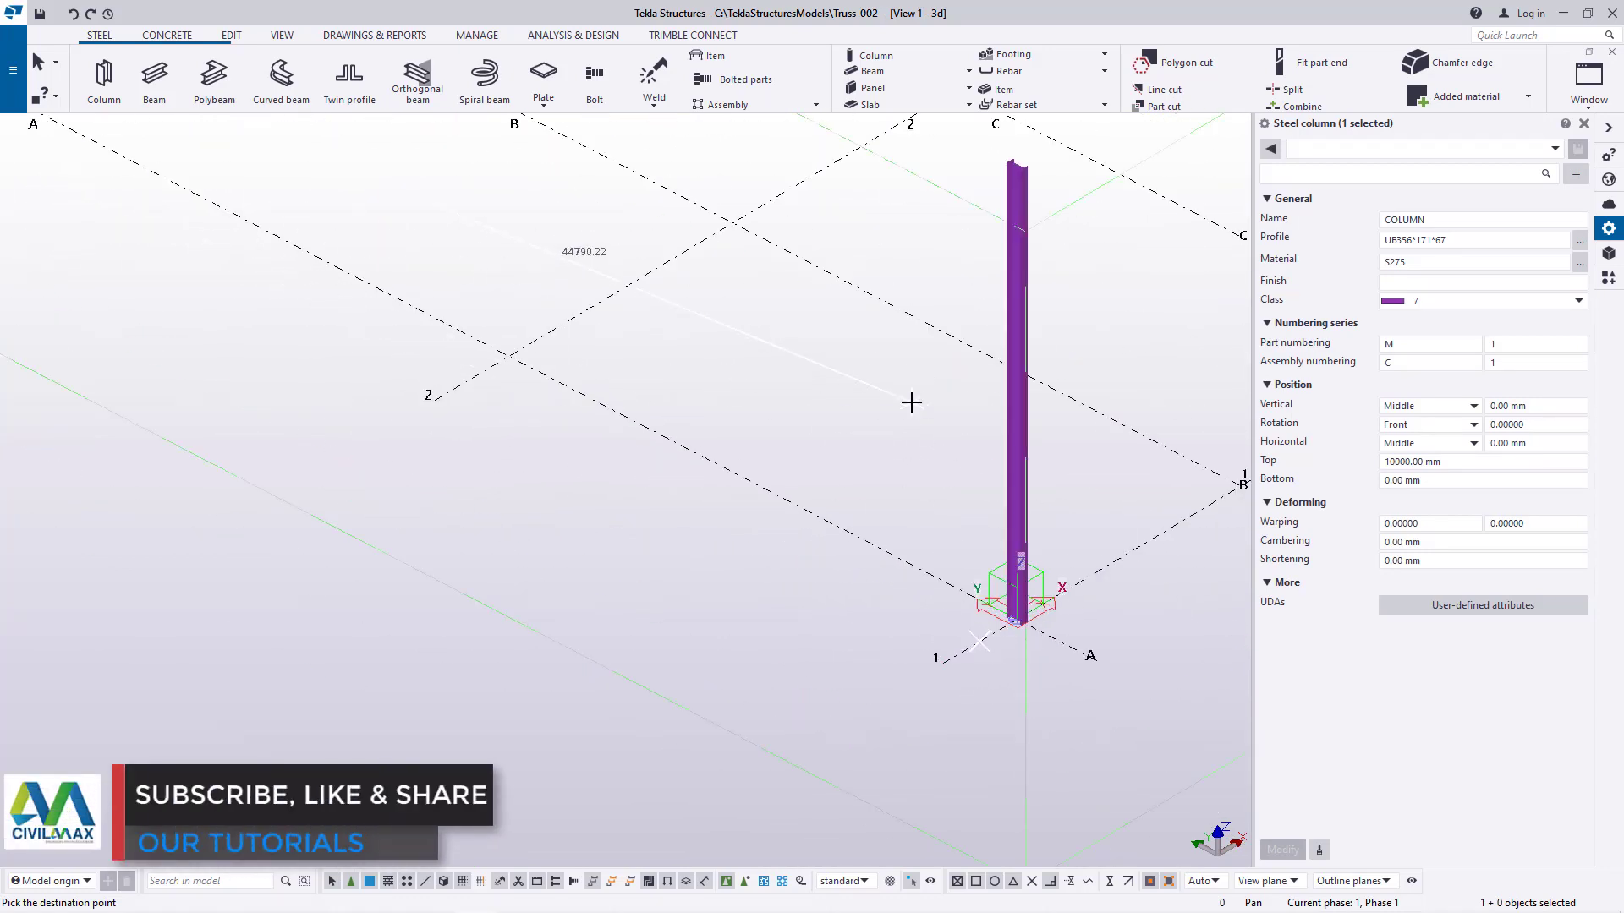
{"action": "right_click", "coordinate": [910, 403]}
{"action": "left_click", "coordinate": [939, 410]}
{"action": "scroll", "coordinate": [915, 719], "scroll_direction": "down", "scroll_amount": 2}
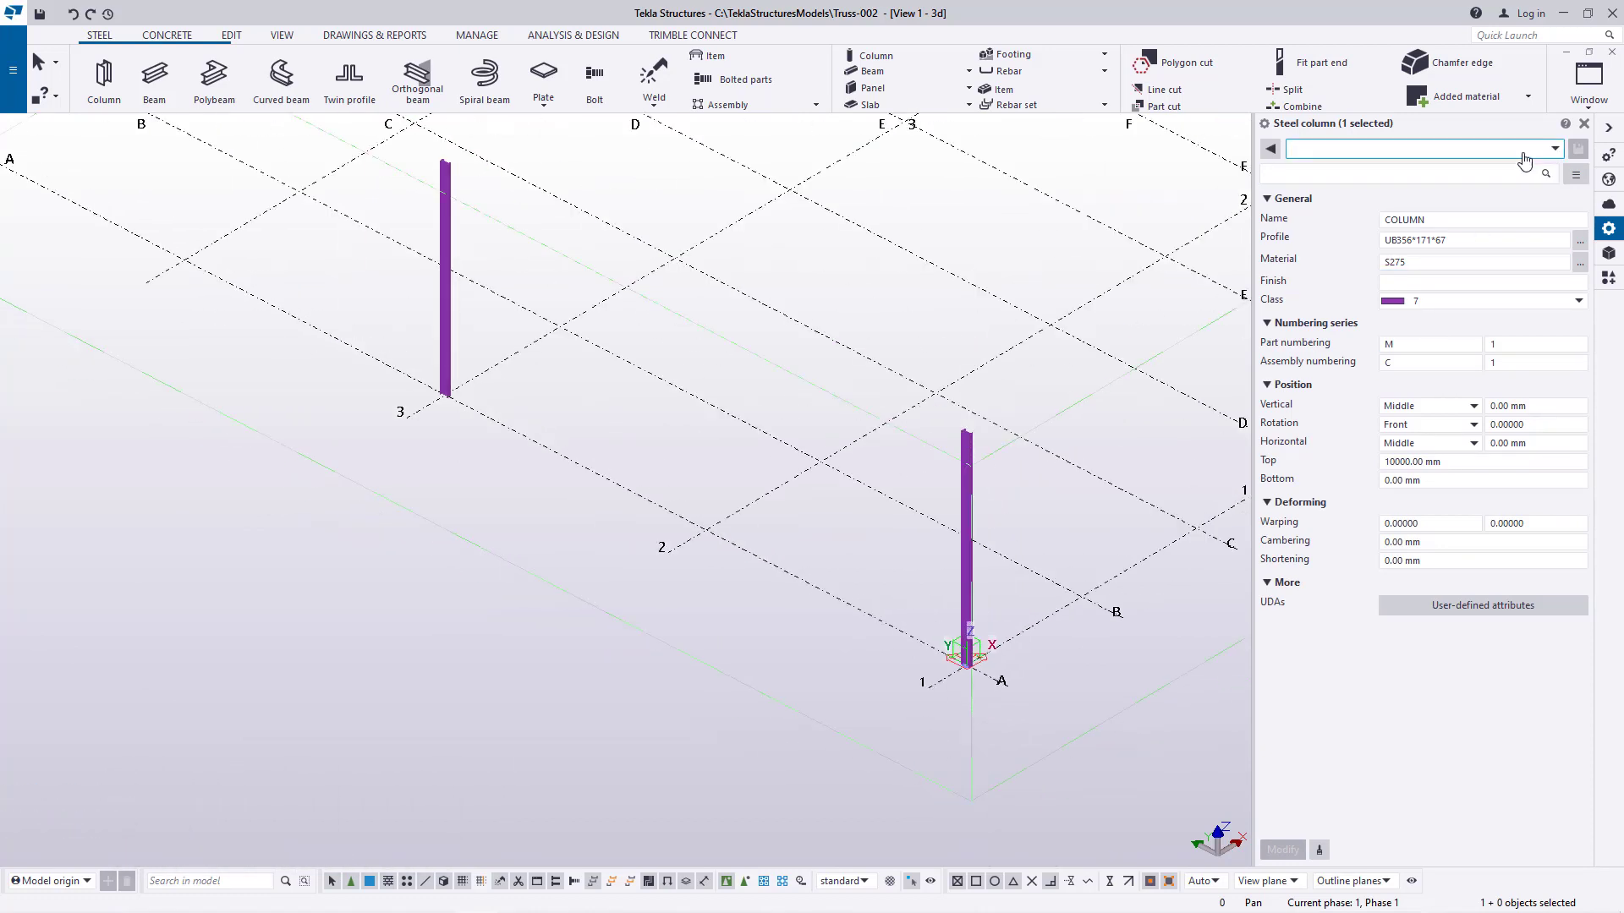
{"action": "left_click", "coordinate": [1584, 126]}
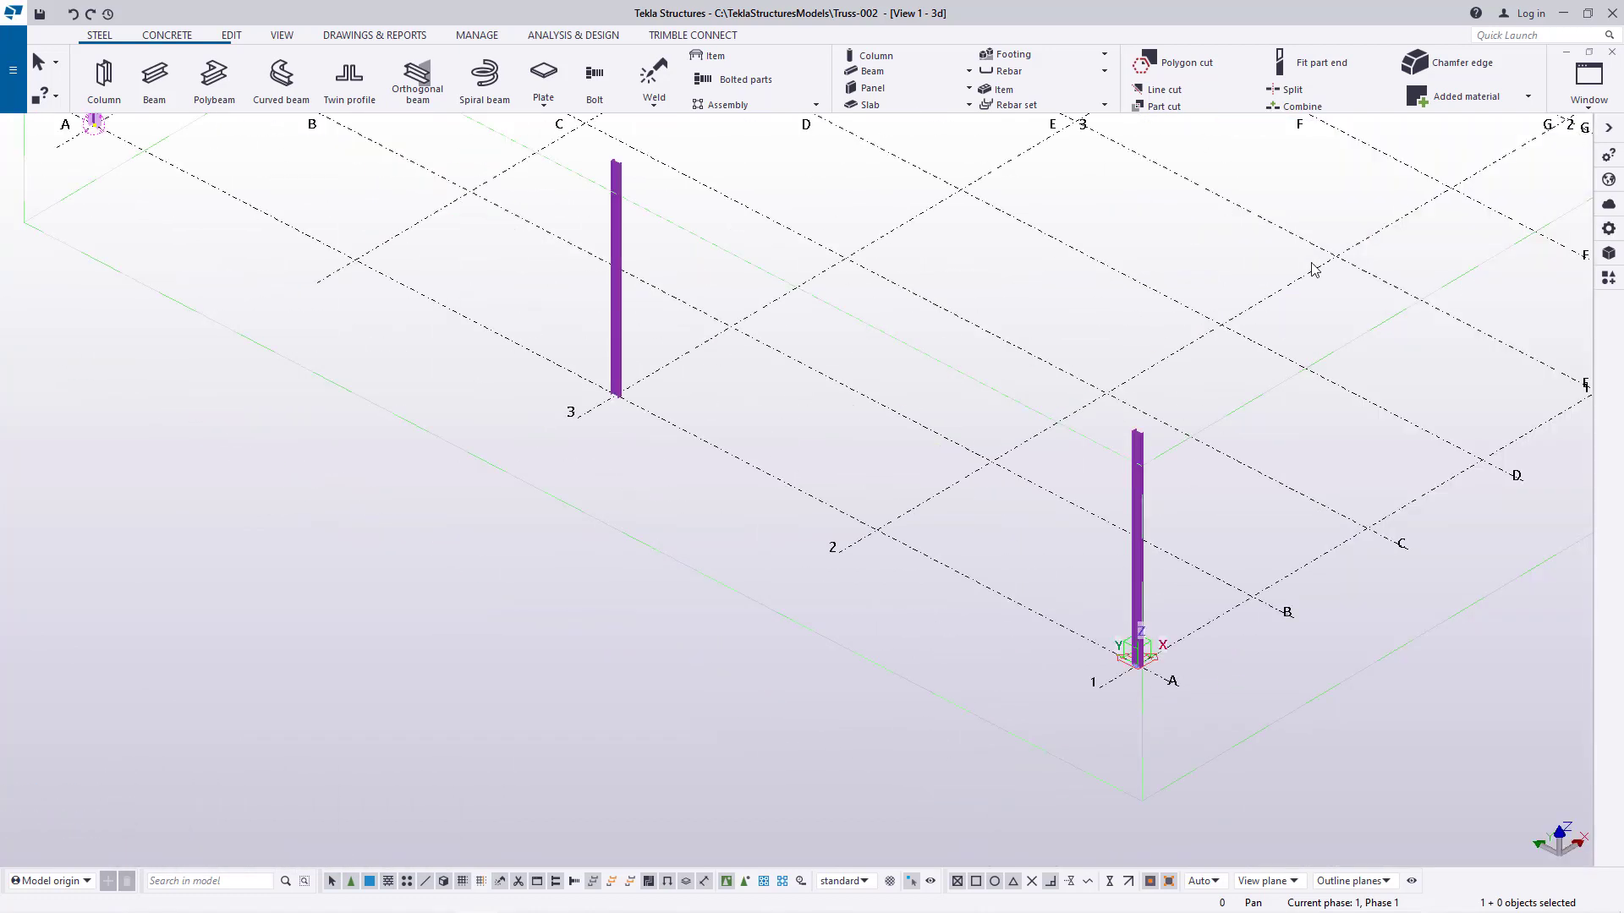
{"action": "scroll", "coordinate": [984, 536], "scroll_direction": "down", "scroll_amount": 3}
{"action": "scroll", "coordinate": [520, 152], "scroll_direction": "up", "scroll_amount": 2}
{"action": "scroll", "coordinate": [520, 152], "scroll_direction": "up", "scroll_amount": 5}
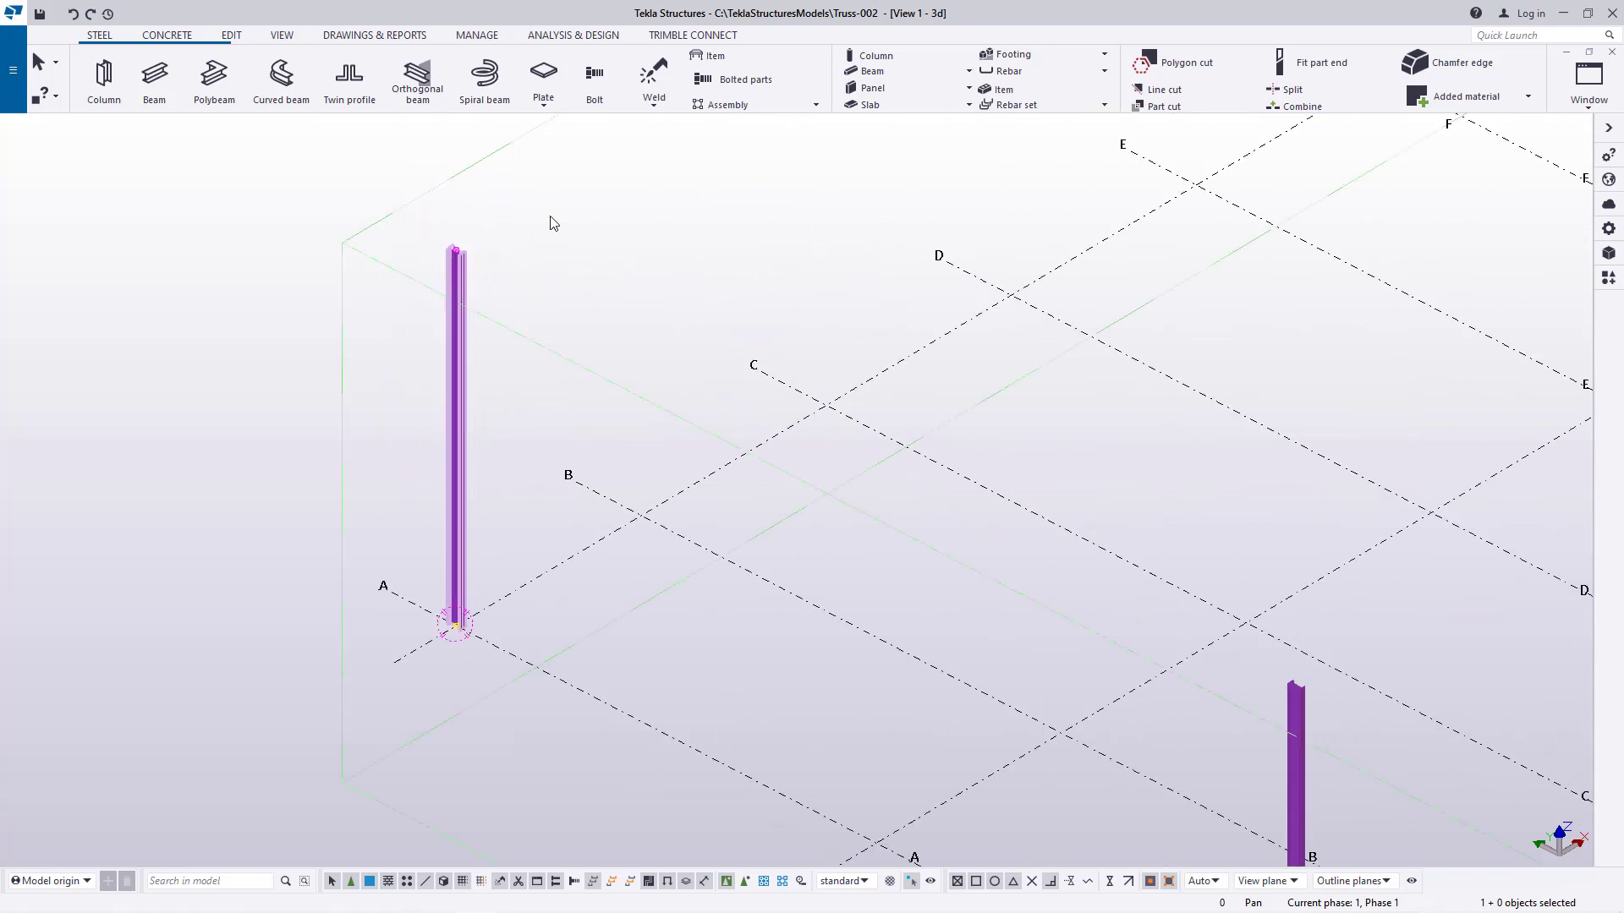
{"action": "scroll", "coordinate": [500, 260], "scroll_direction": "up", "scroll_amount": 2}
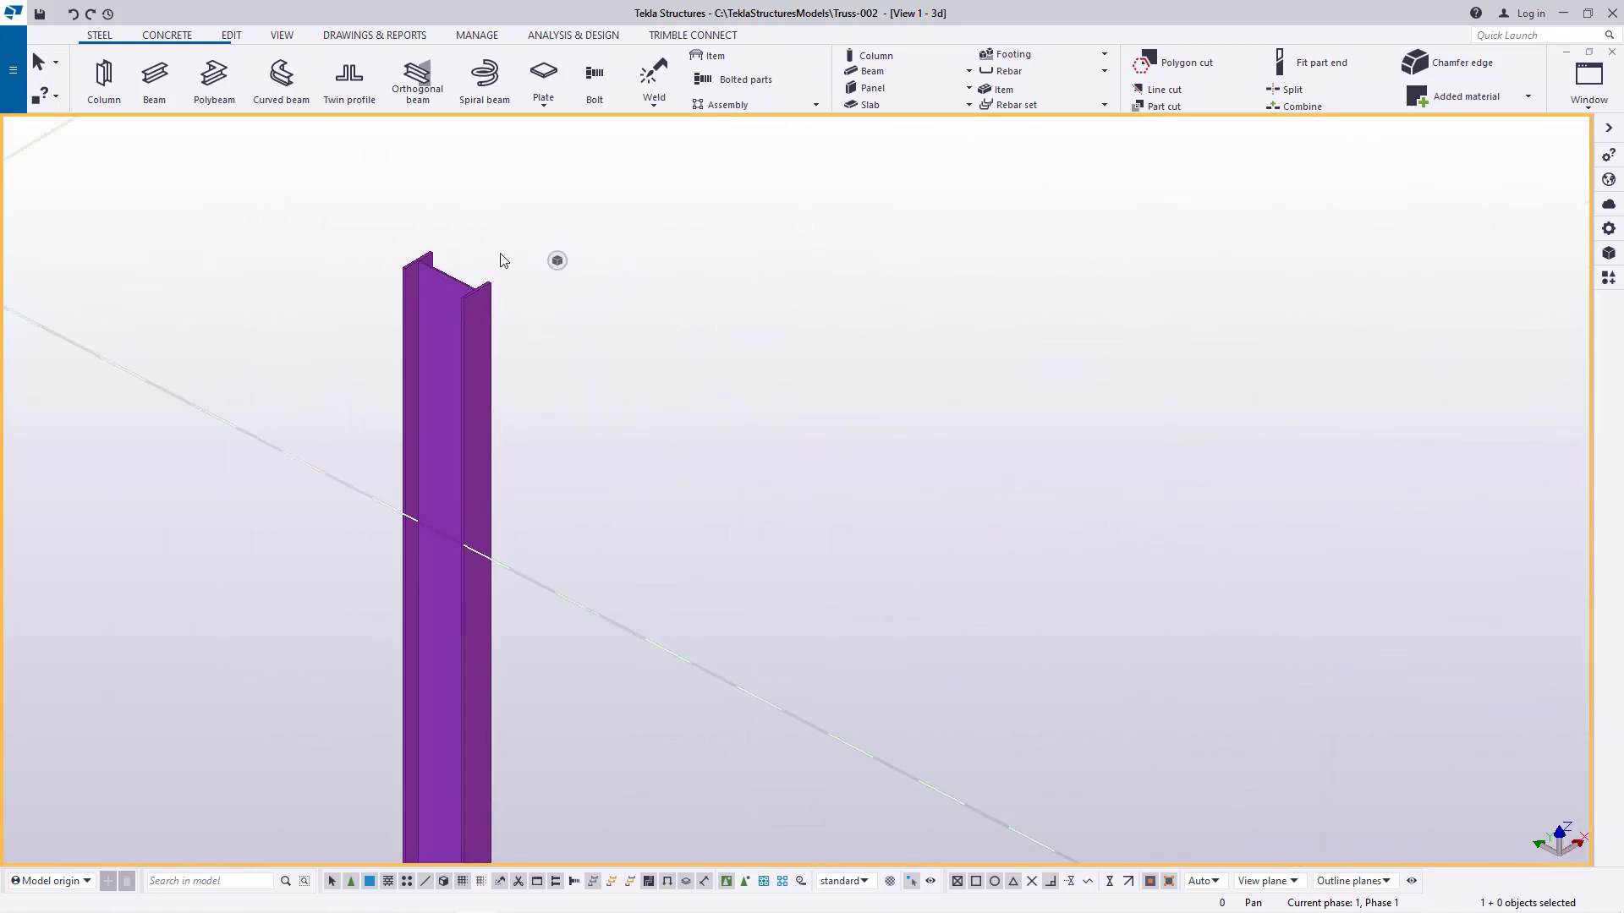
{"action": "left_click", "coordinate": [557, 260]}
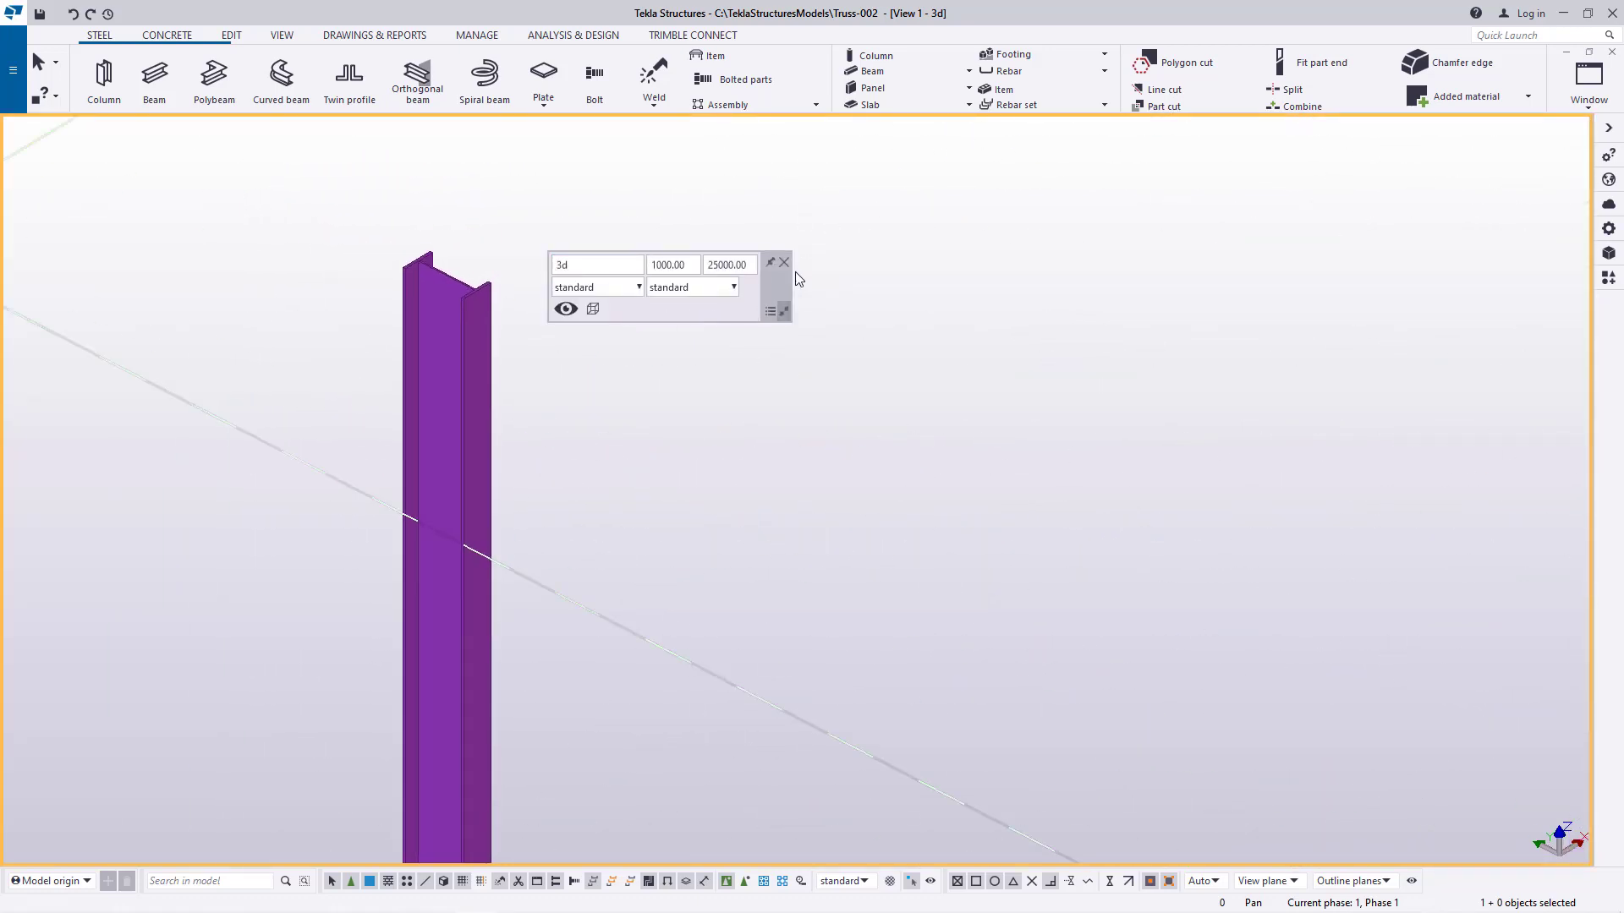
Search the component catalog for "tru" and start the Truss 005 component
{"action": "left_click", "coordinate": [784, 263]}
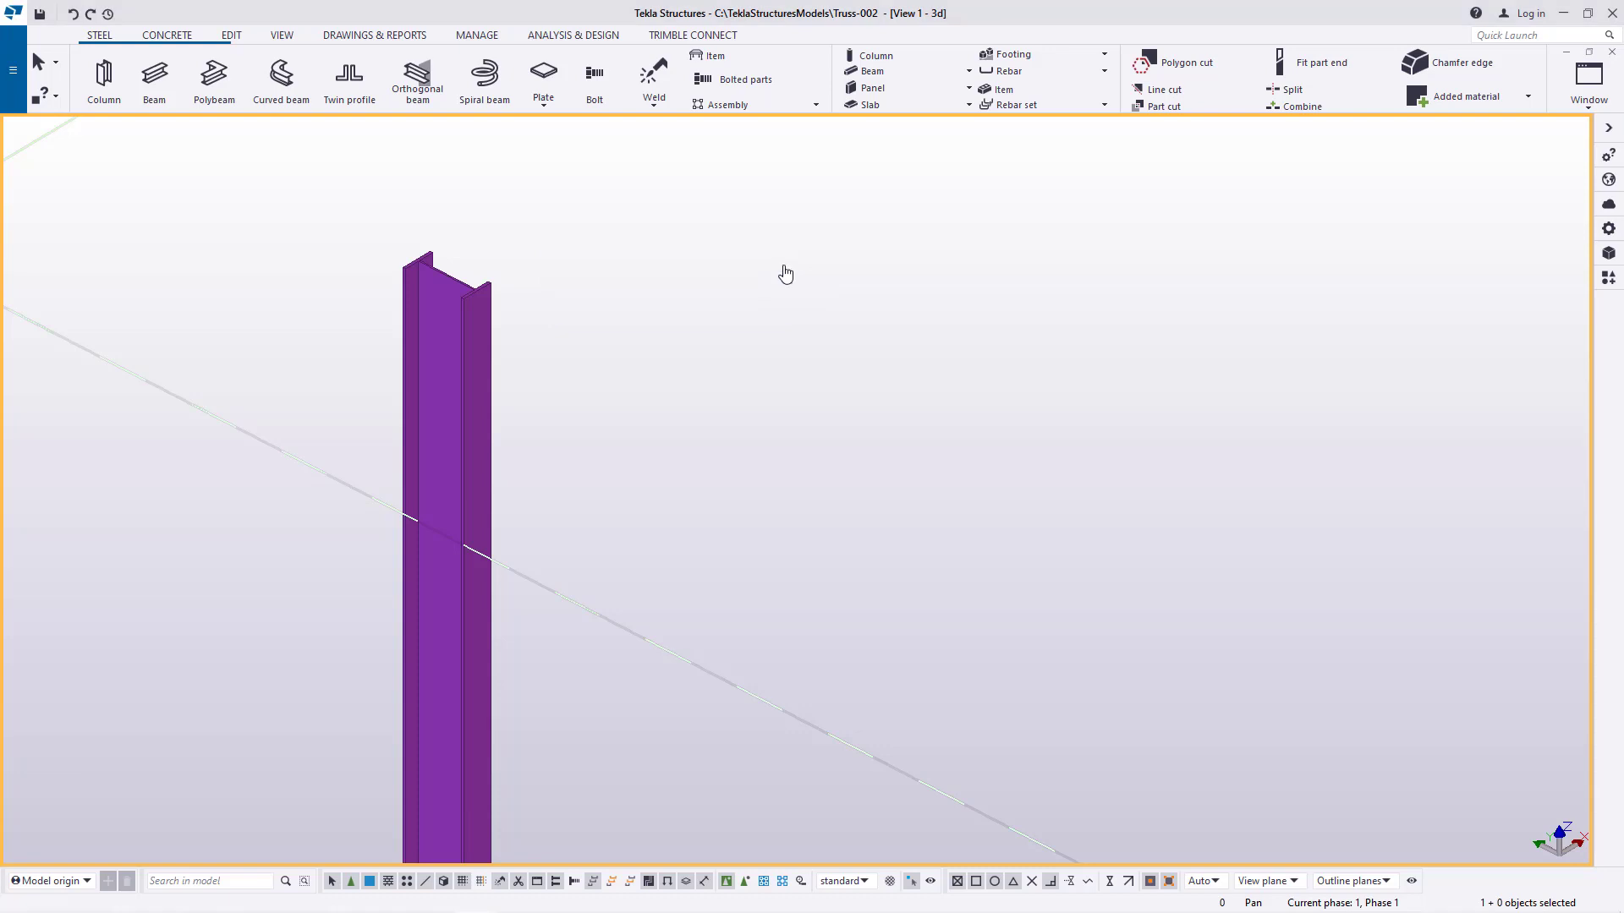
{"action": "left_click", "coordinate": [1608, 280]}
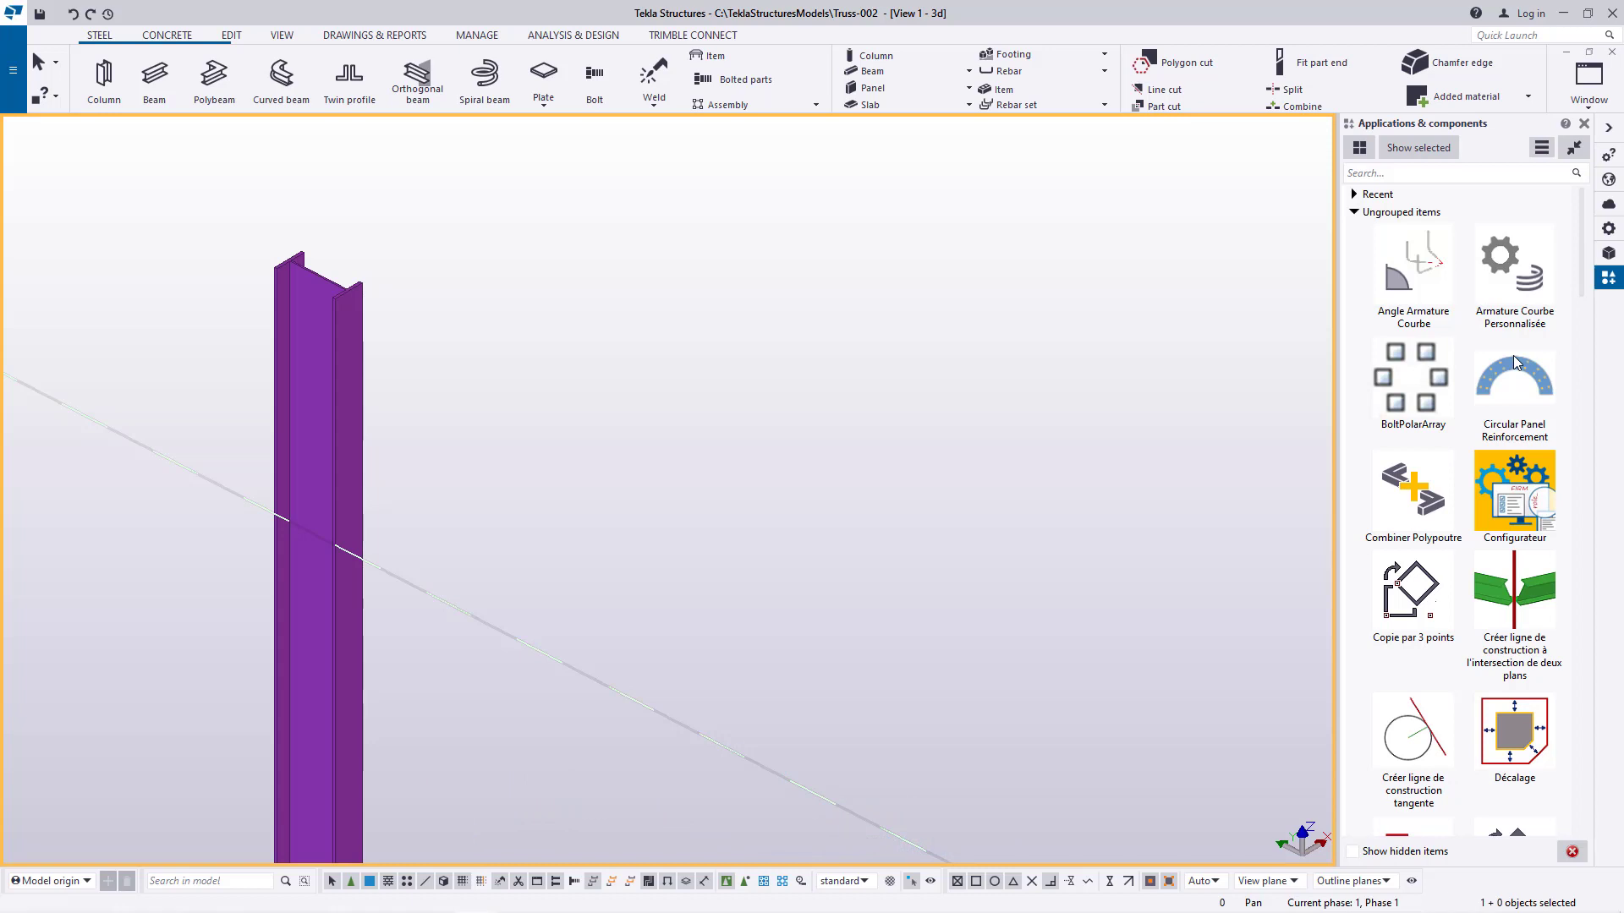
{"action": "left_click", "coordinate": [1381, 174]}
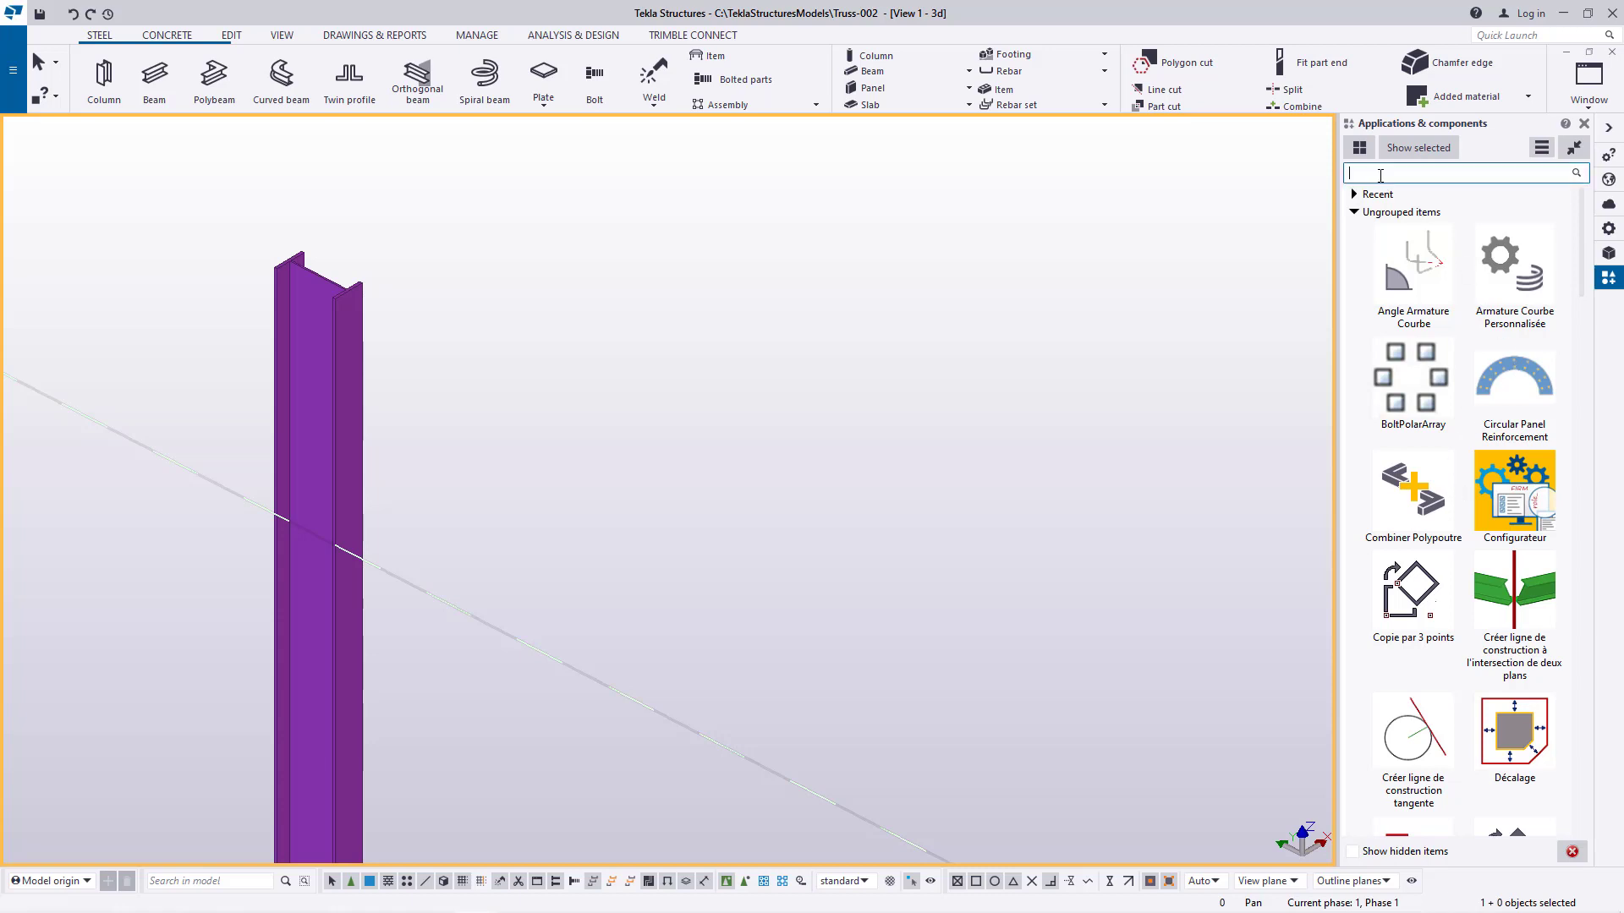
{"action": "type", "text": "tru"}
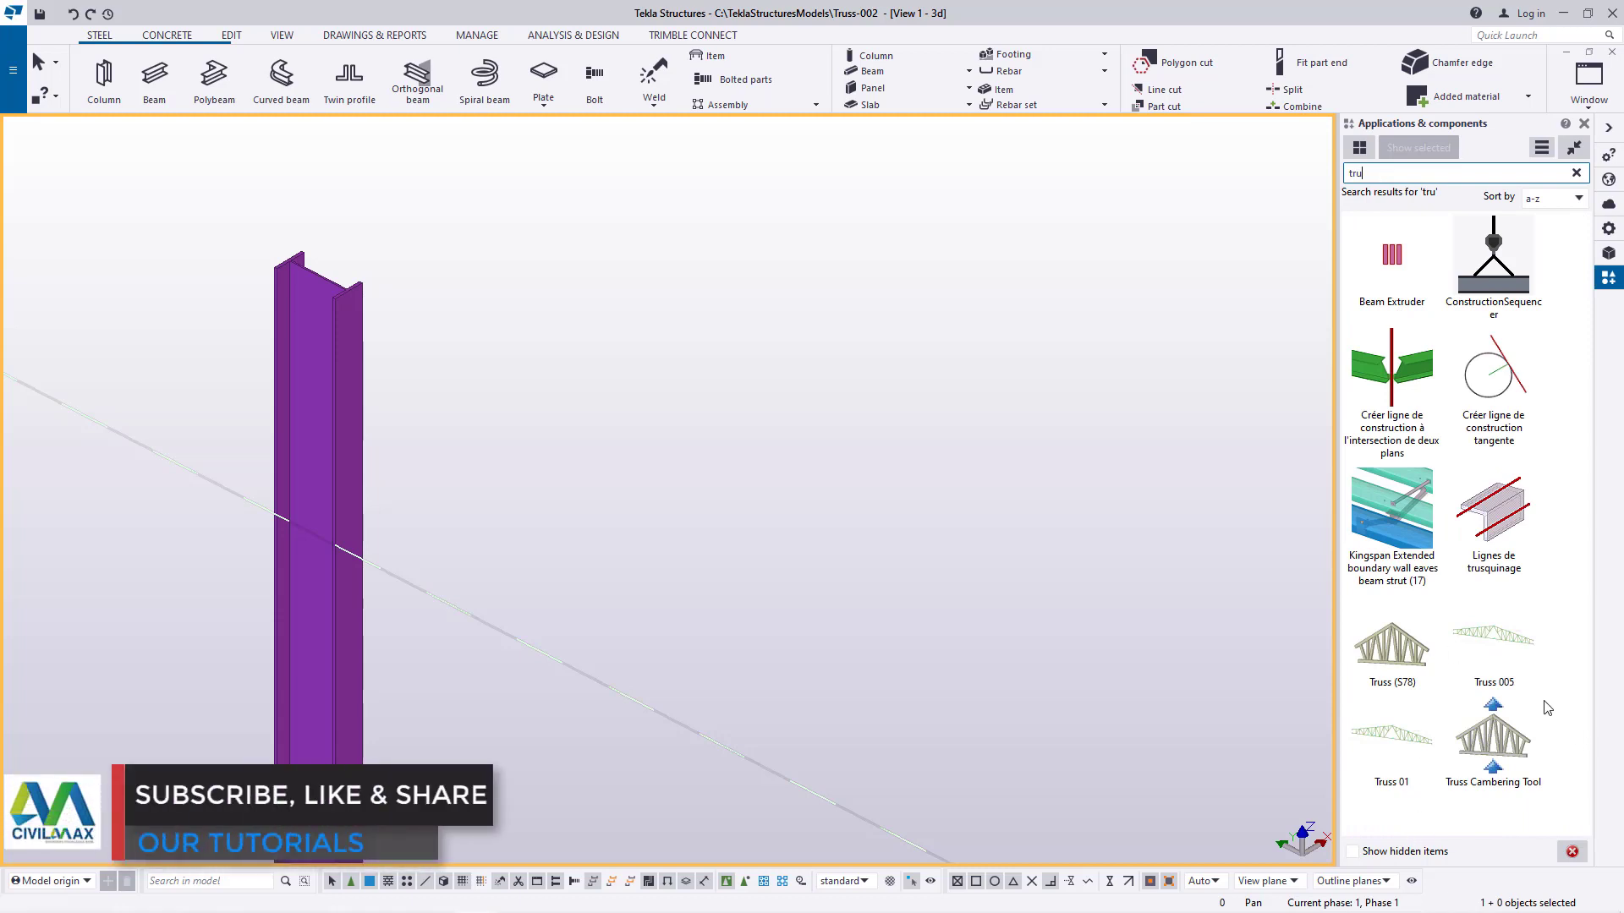
{"action": "left_click", "coordinate": [1506, 655]}
Set the truss start point on the top outer edge of the far end column's inner flange, near the web line
{"action": "scroll", "coordinate": [359, 292], "scroll_direction": "up", "scroll_amount": 1}
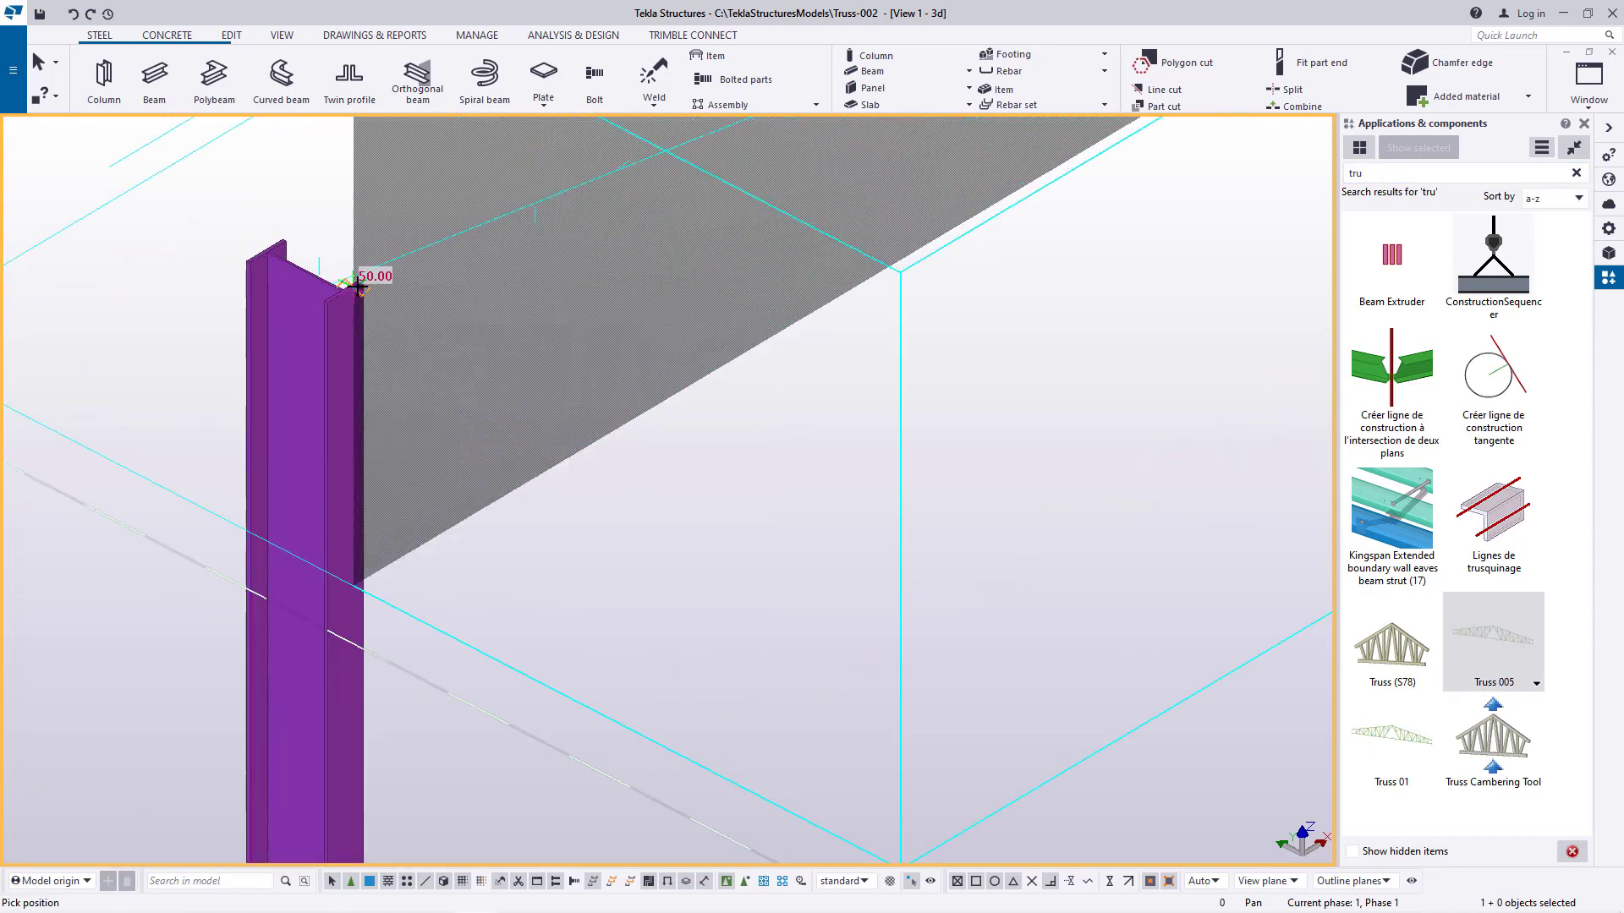
{"action": "scroll", "coordinate": [360, 287], "scroll_direction": "up", "scroll_amount": 6}
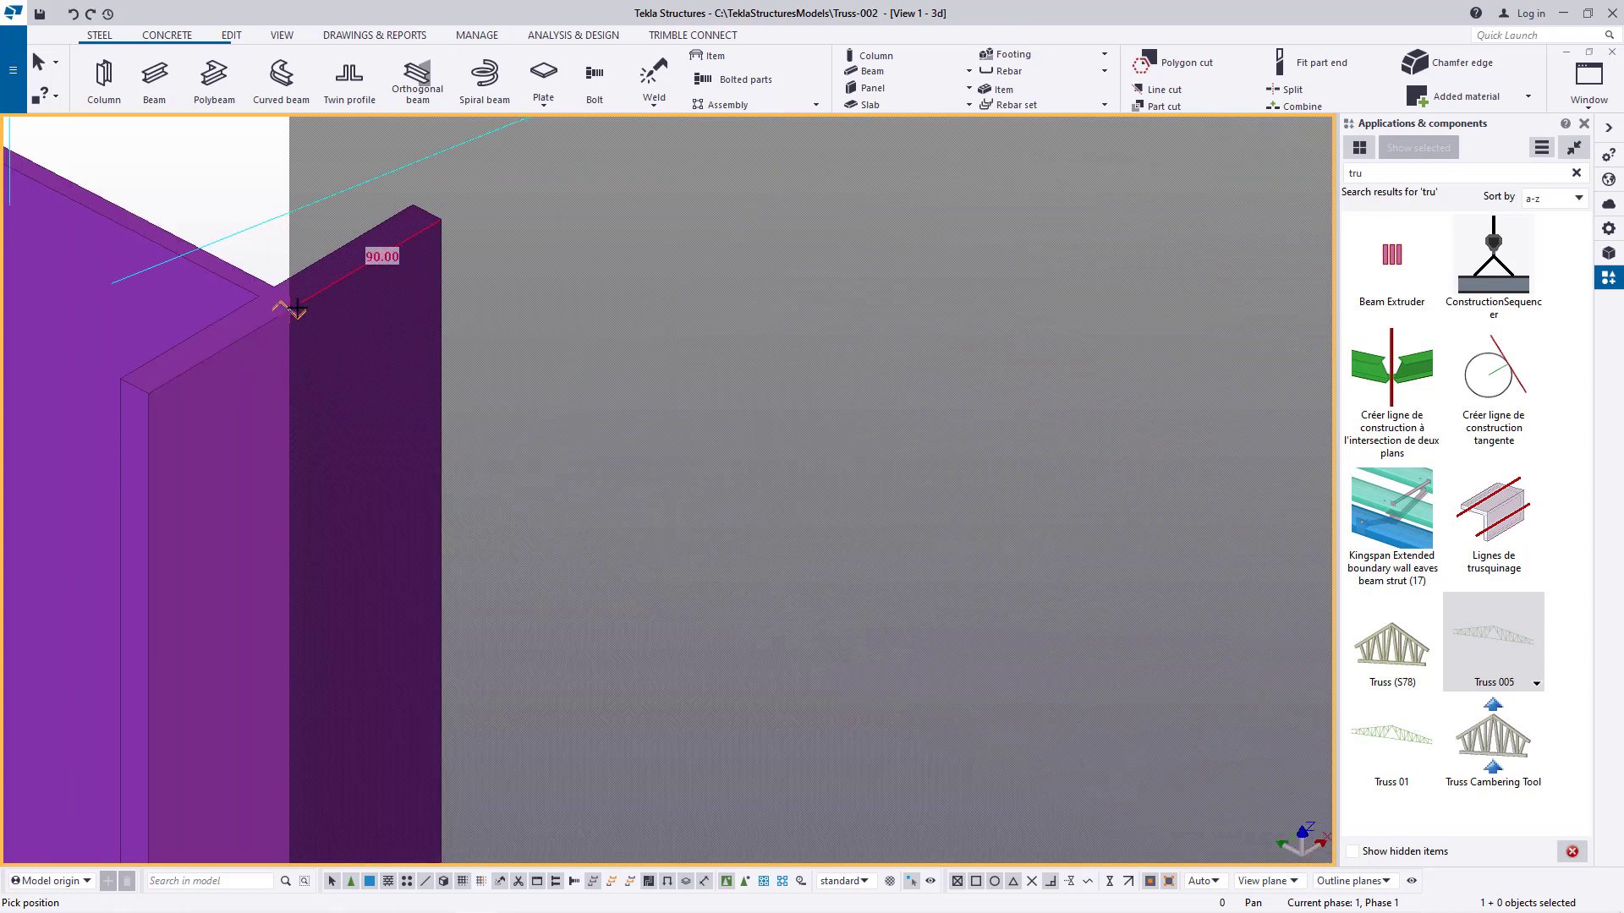
{"action": "scroll", "coordinate": [292, 309], "scroll_direction": "up", "scroll_amount": 5}
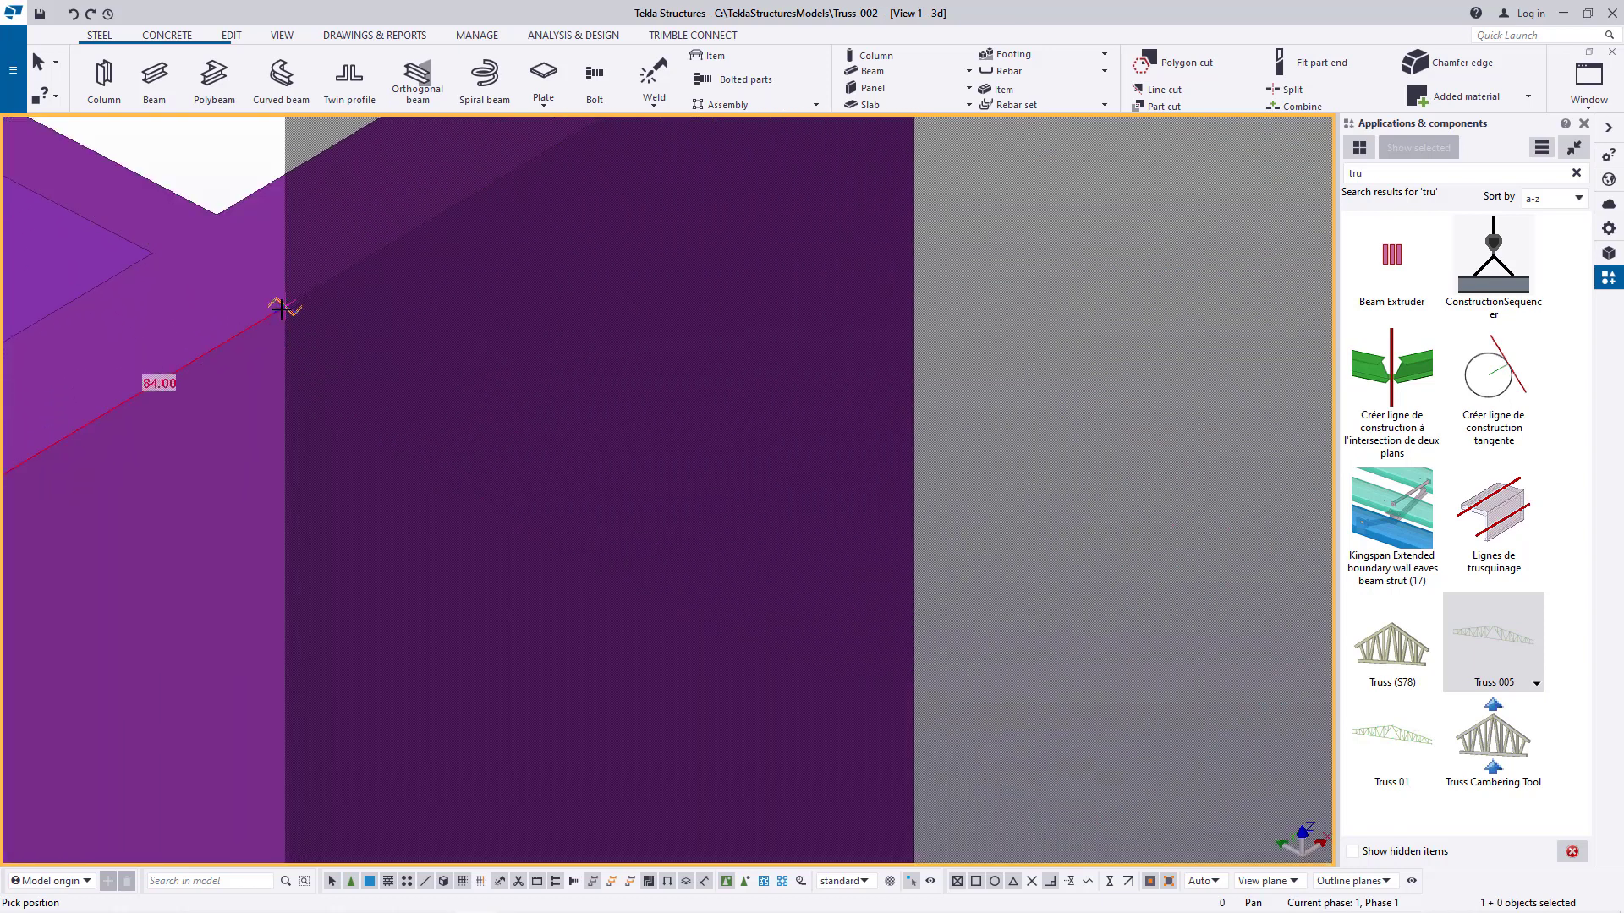
{"action": "scroll", "coordinate": [279, 309], "scroll_direction": "up", "scroll_amount": 3}
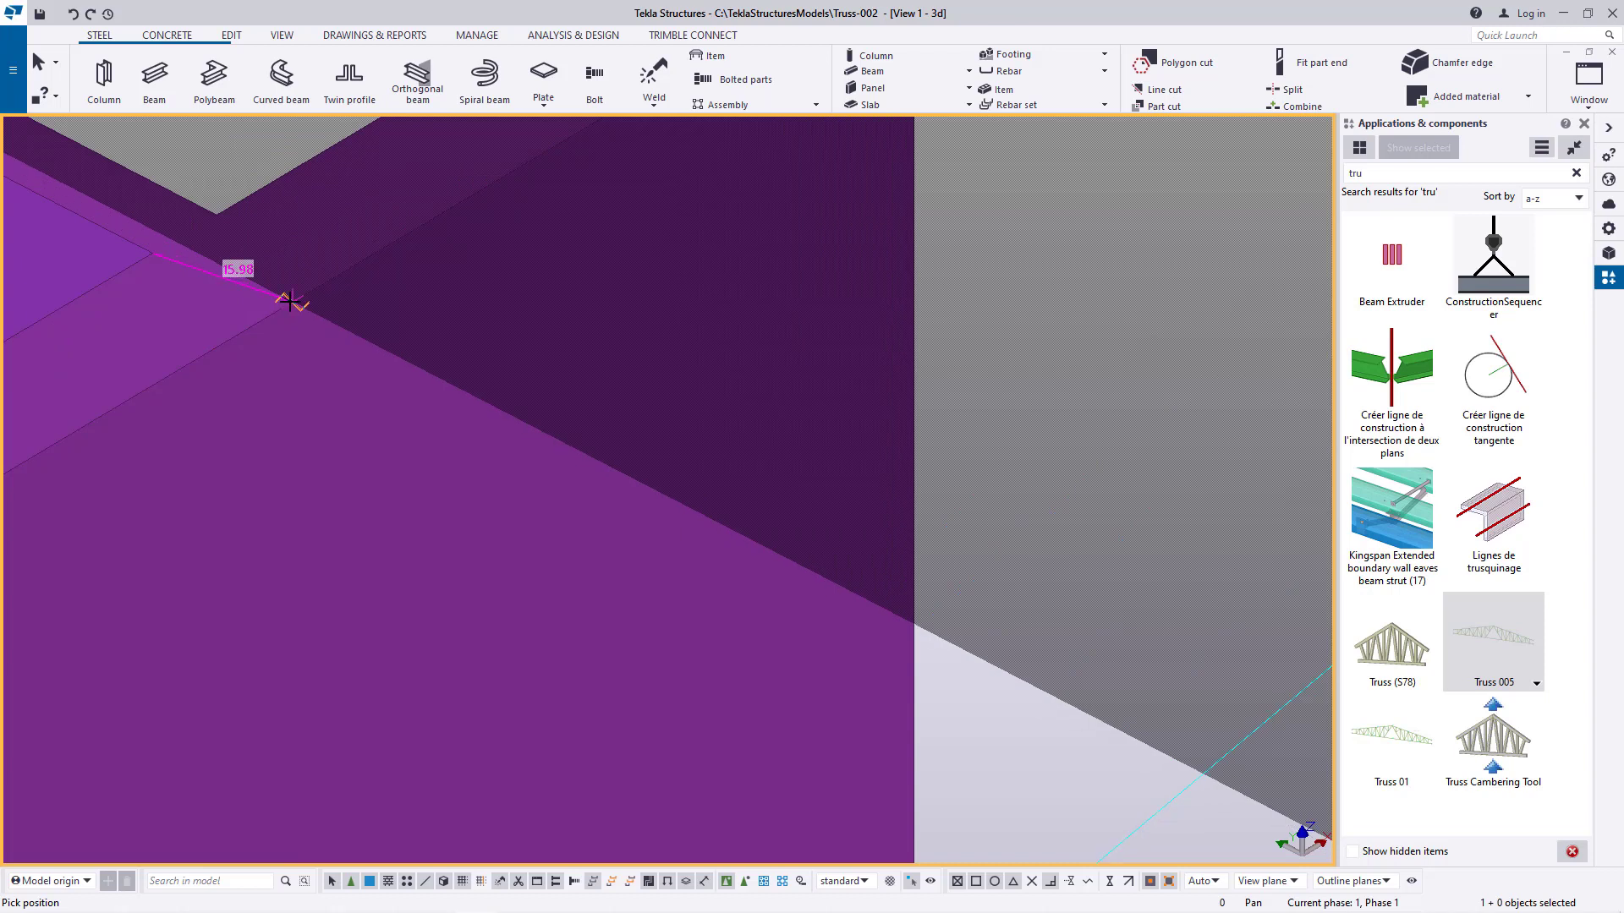
{"action": "scroll", "coordinate": [292, 301], "scroll_direction": "up", "scroll_amount": 4}
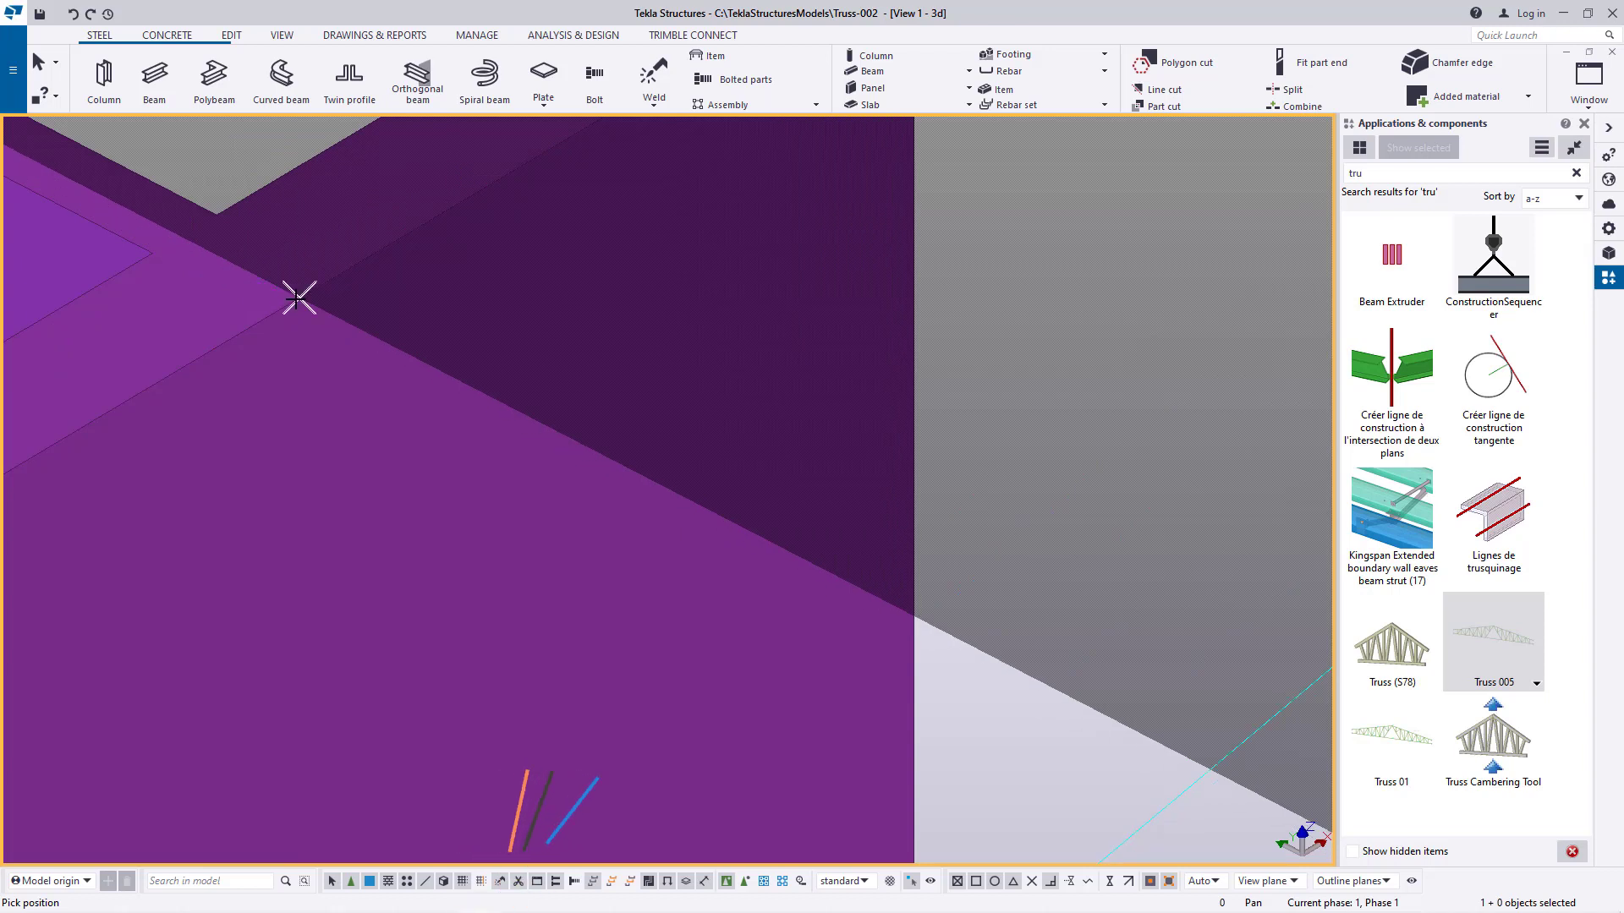
Set the truss end point on the top flange edge of the column at grid line 3 and finish placing the component
{"action": "scroll", "coordinate": [237, 297], "scroll_direction": "down", "scroll_amount": 6}
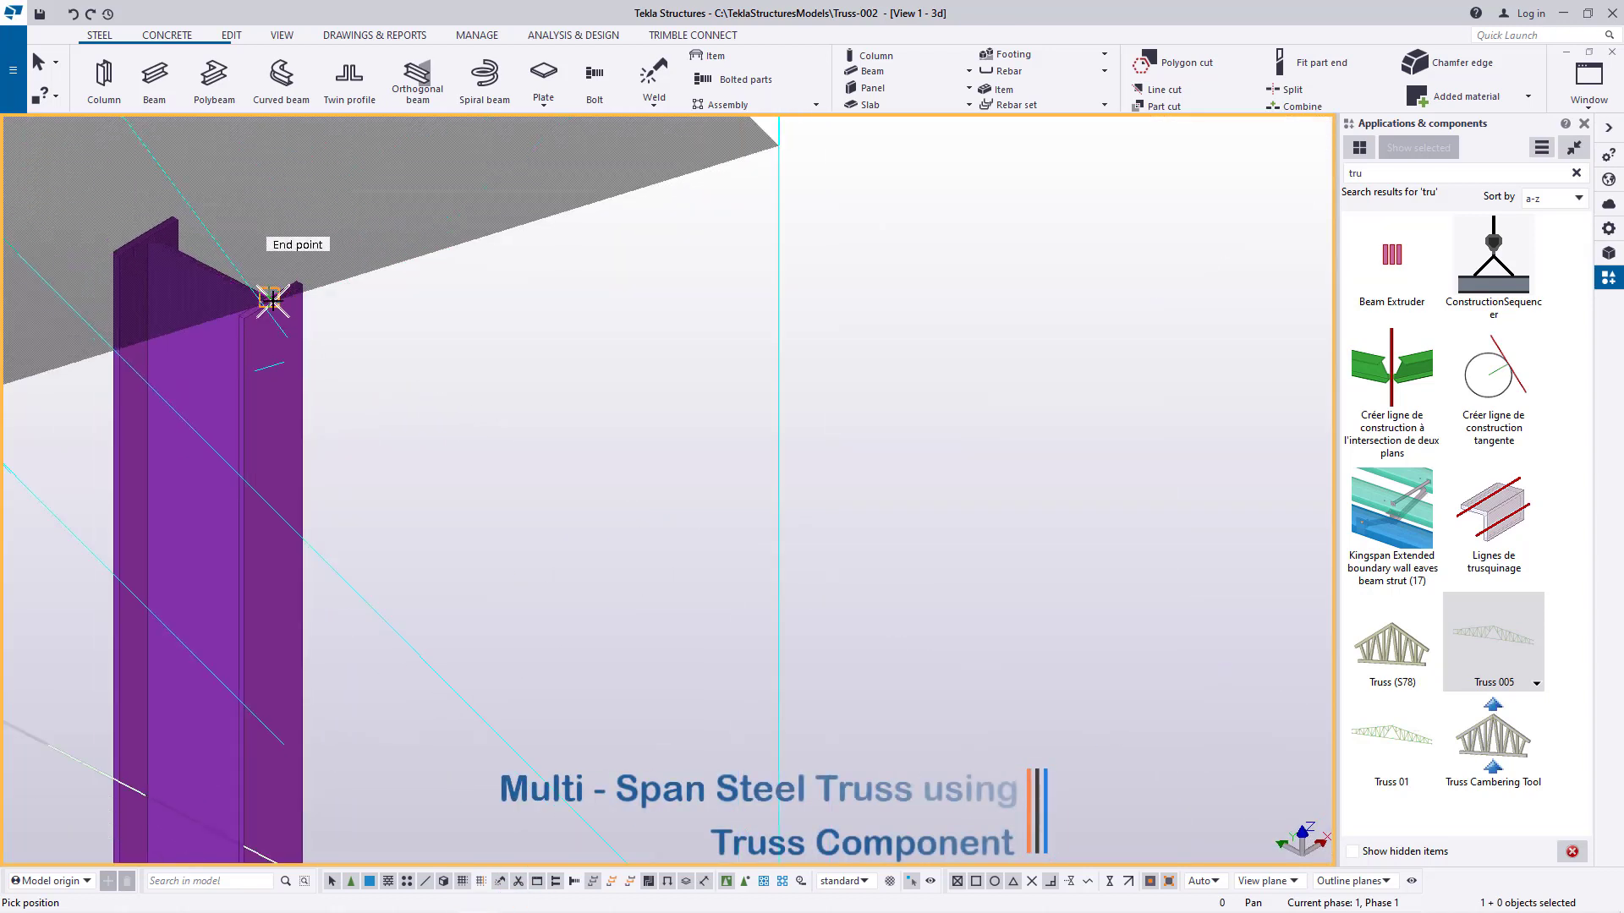
{"action": "scroll", "coordinate": [293, 302], "scroll_direction": "down", "scroll_amount": 7}
{"action": "scroll", "coordinate": [905, 630], "scroll_direction": "up", "scroll_amount": 4}
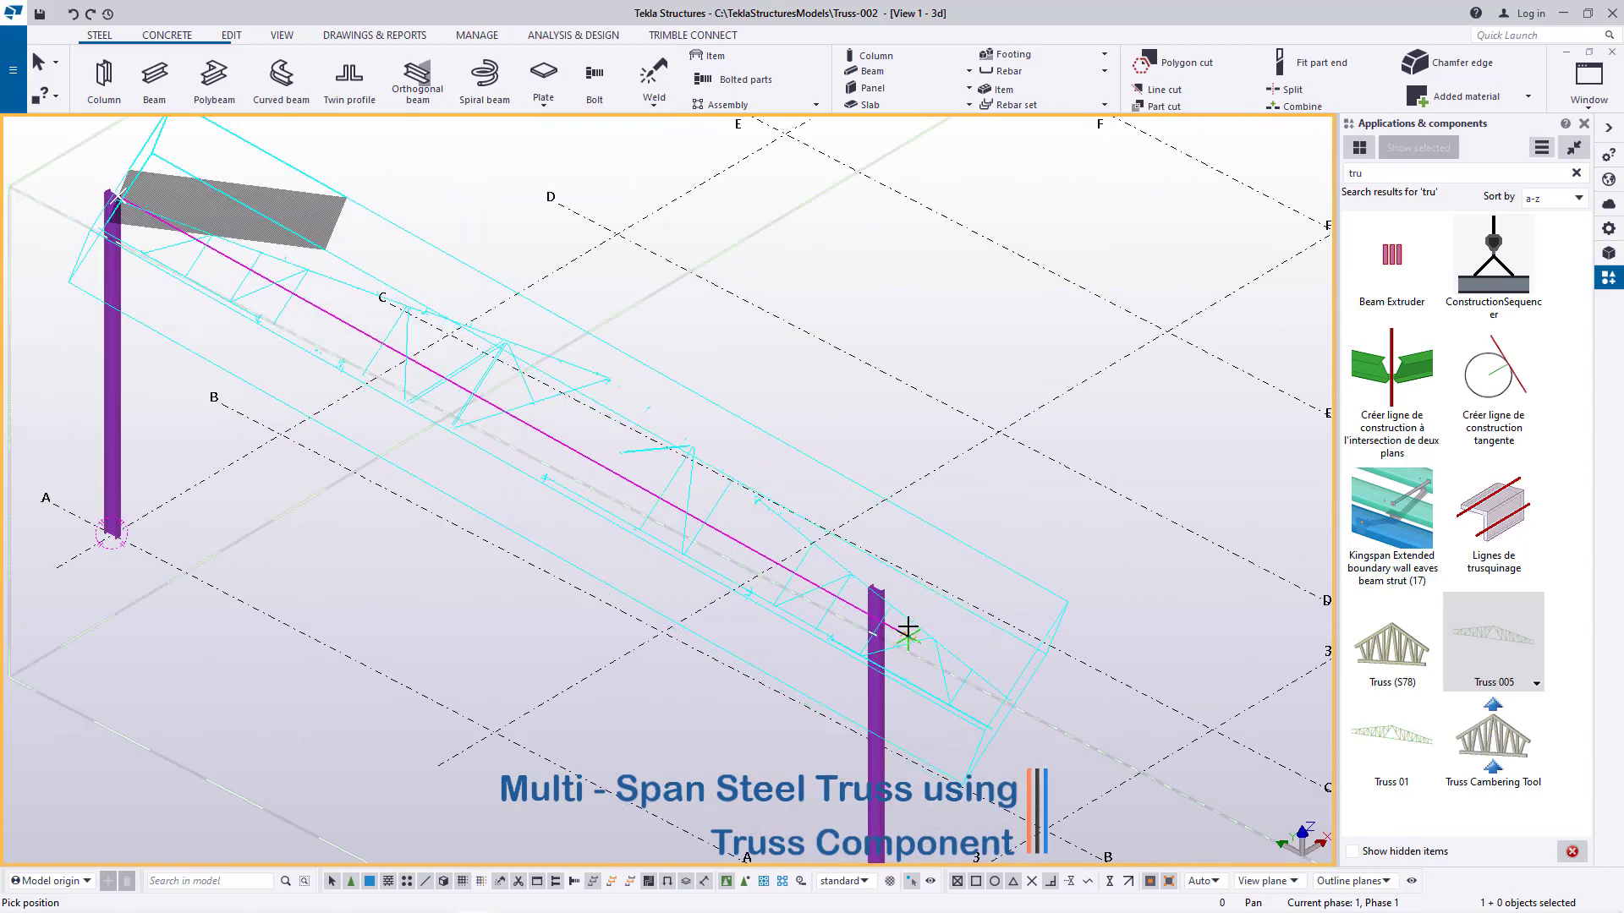
{"action": "scroll", "coordinate": [861, 563], "scroll_direction": "up", "scroll_amount": 3}
{"action": "scroll", "coordinate": [838, 572], "scroll_direction": "up", "scroll_amount": 6}
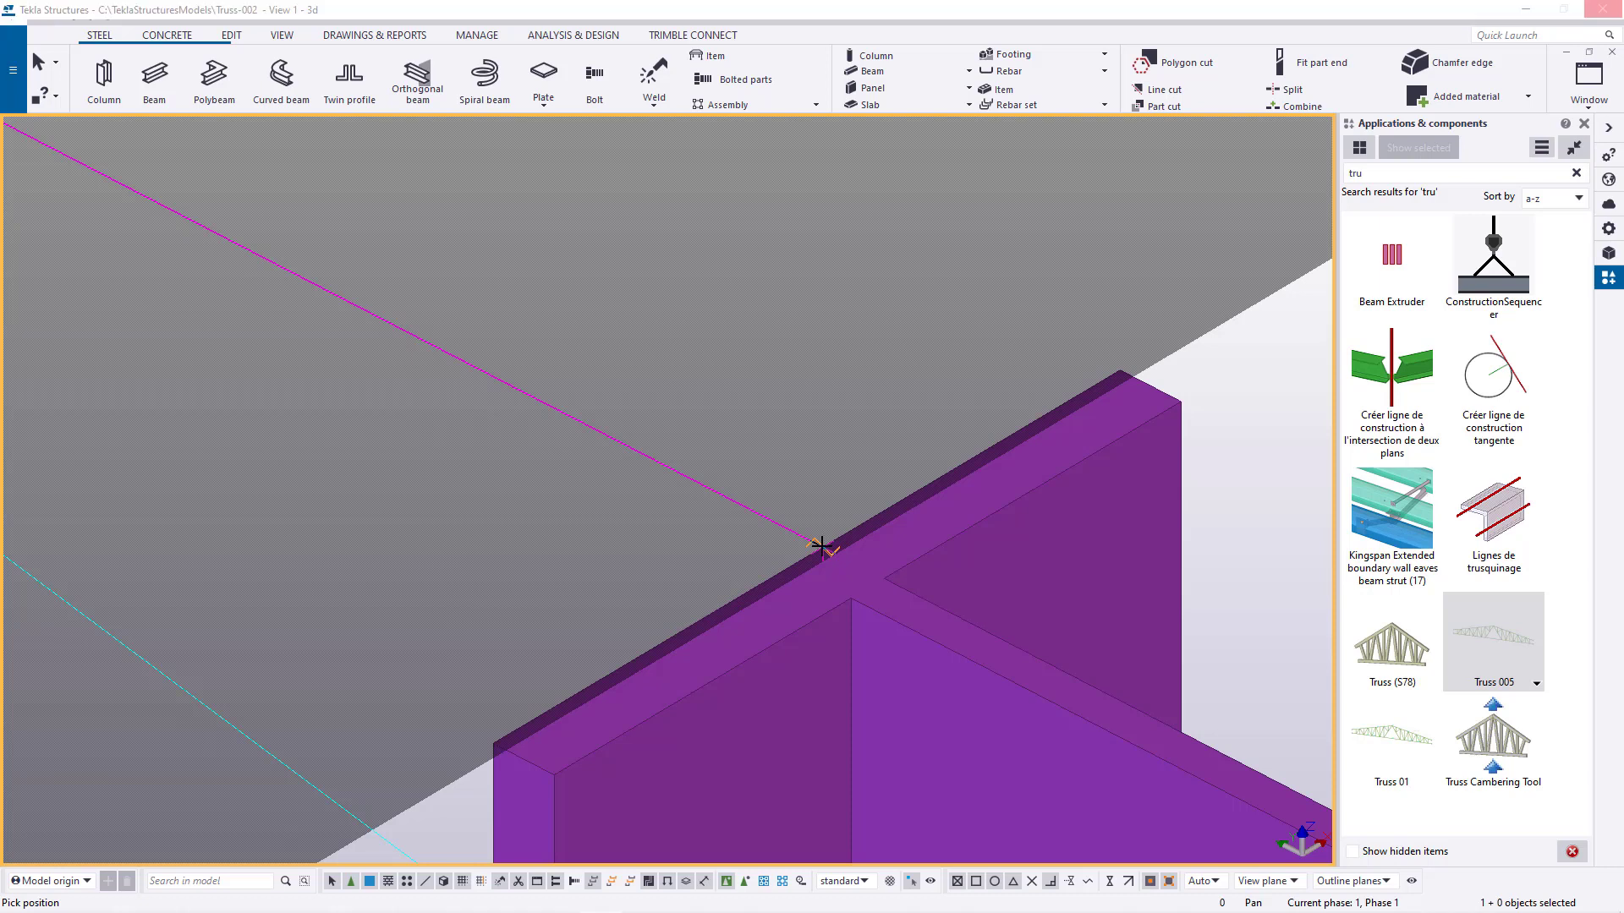
{"action": "scroll", "coordinate": [822, 545], "scroll_direction": "down", "scroll_amount": 3}
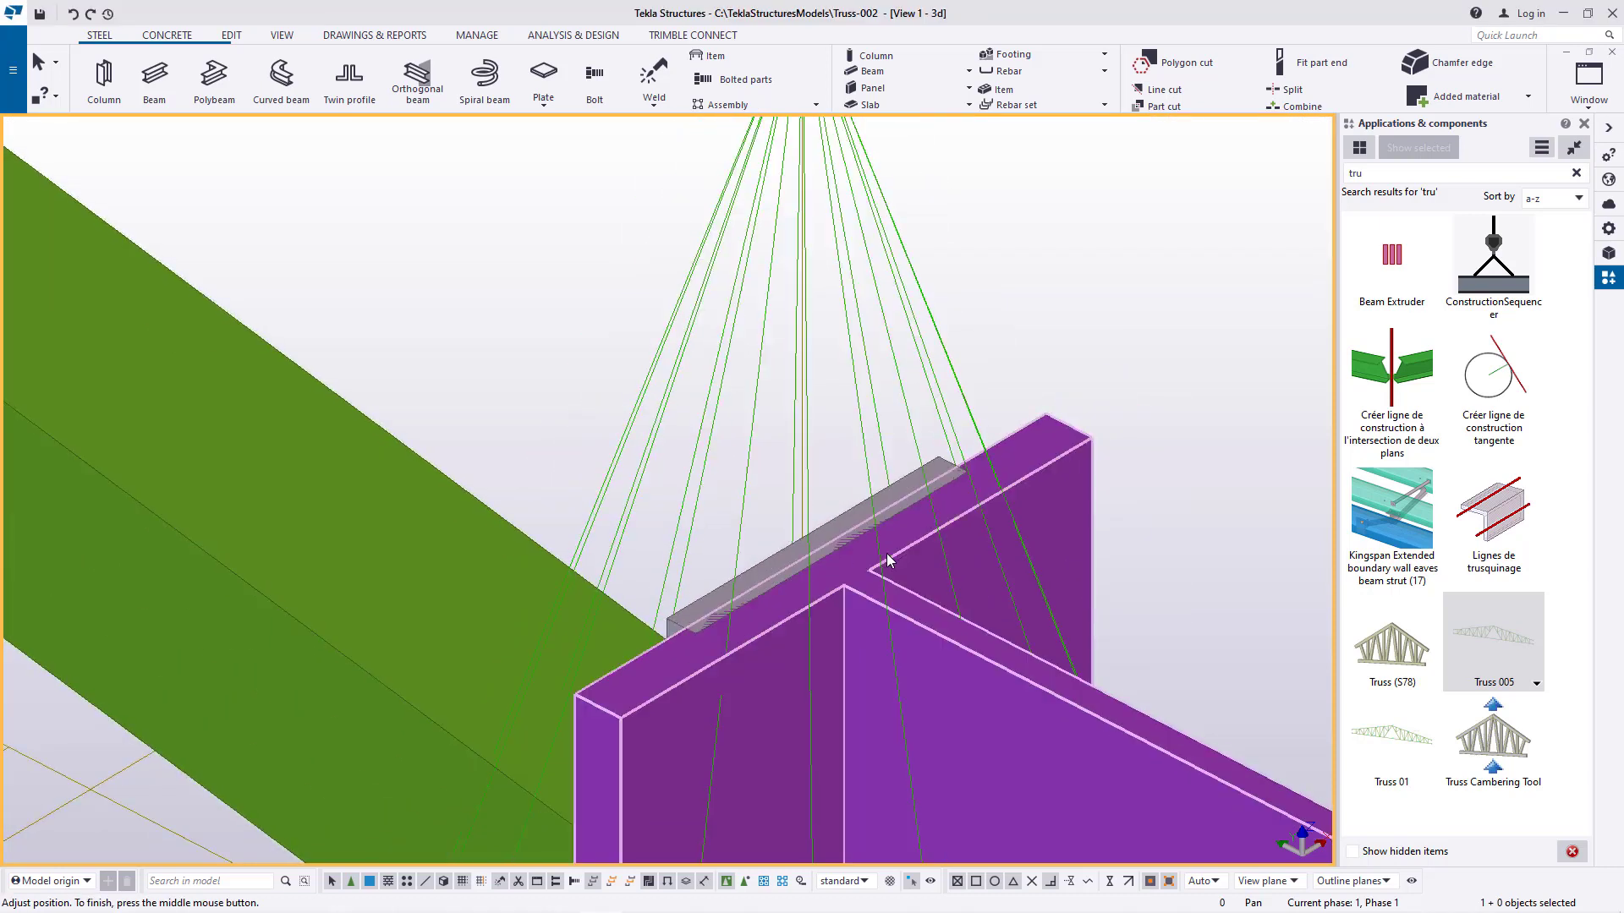
{"action": "scroll", "coordinate": [892, 543], "scroll_direction": "up", "scroll_amount": 7}
{"action": "scroll", "coordinate": [947, 491], "scroll_direction": "down", "scroll_amount": 4}
{"action": "scroll", "coordinate": [946, 540], "scroll_direction": "down", "scroll_amount": 3}
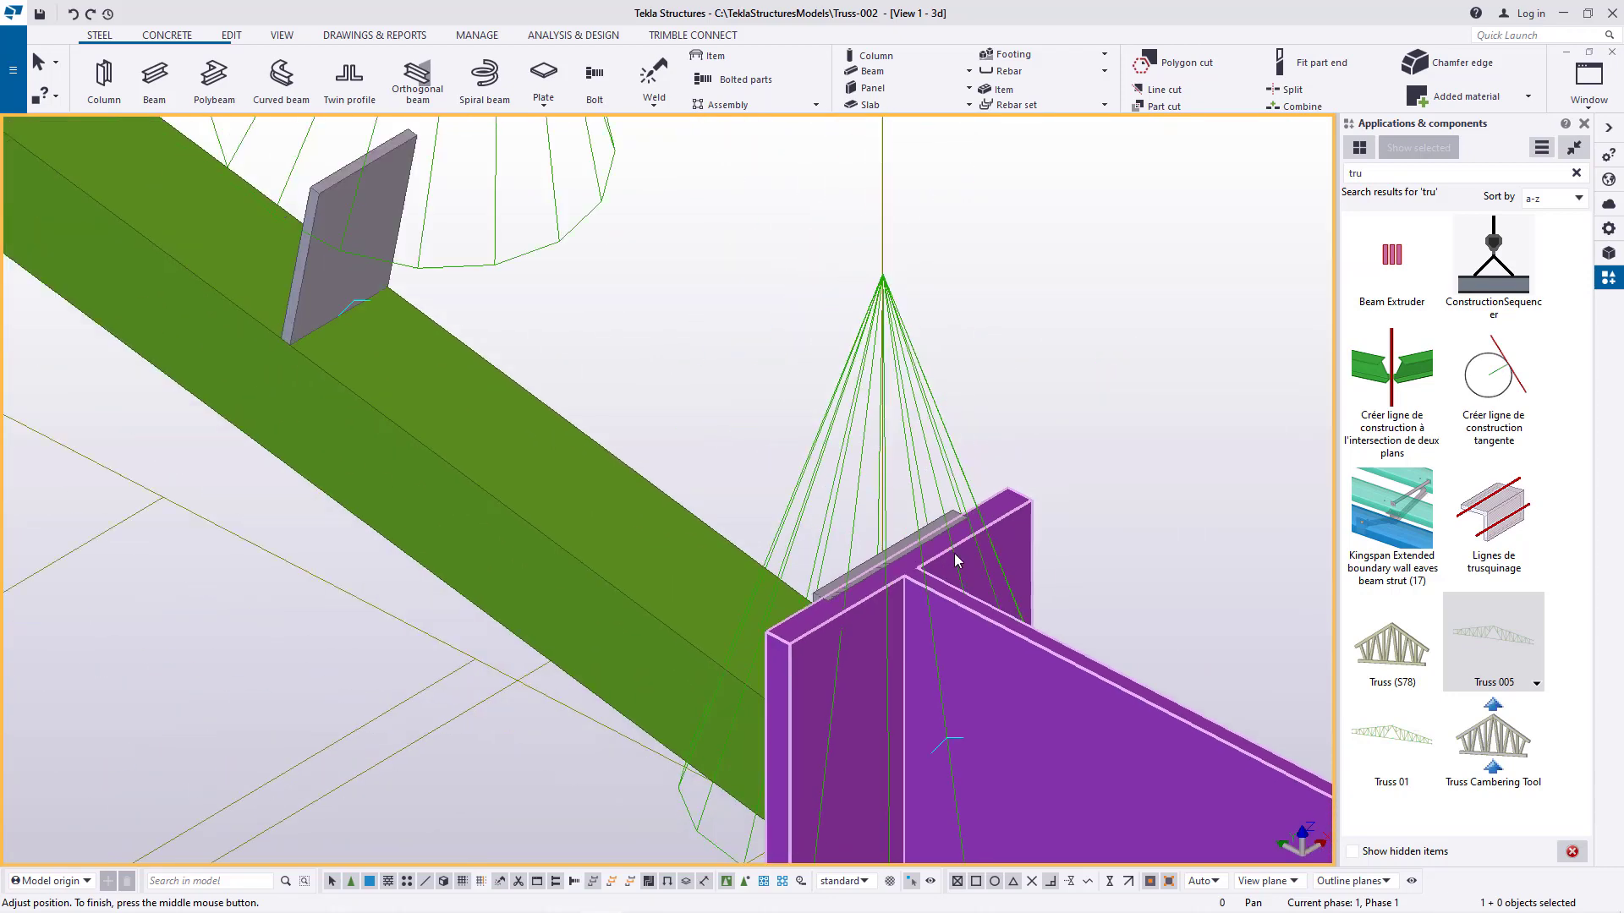
{"action": "right_click", "coordinate": [713, 307]}
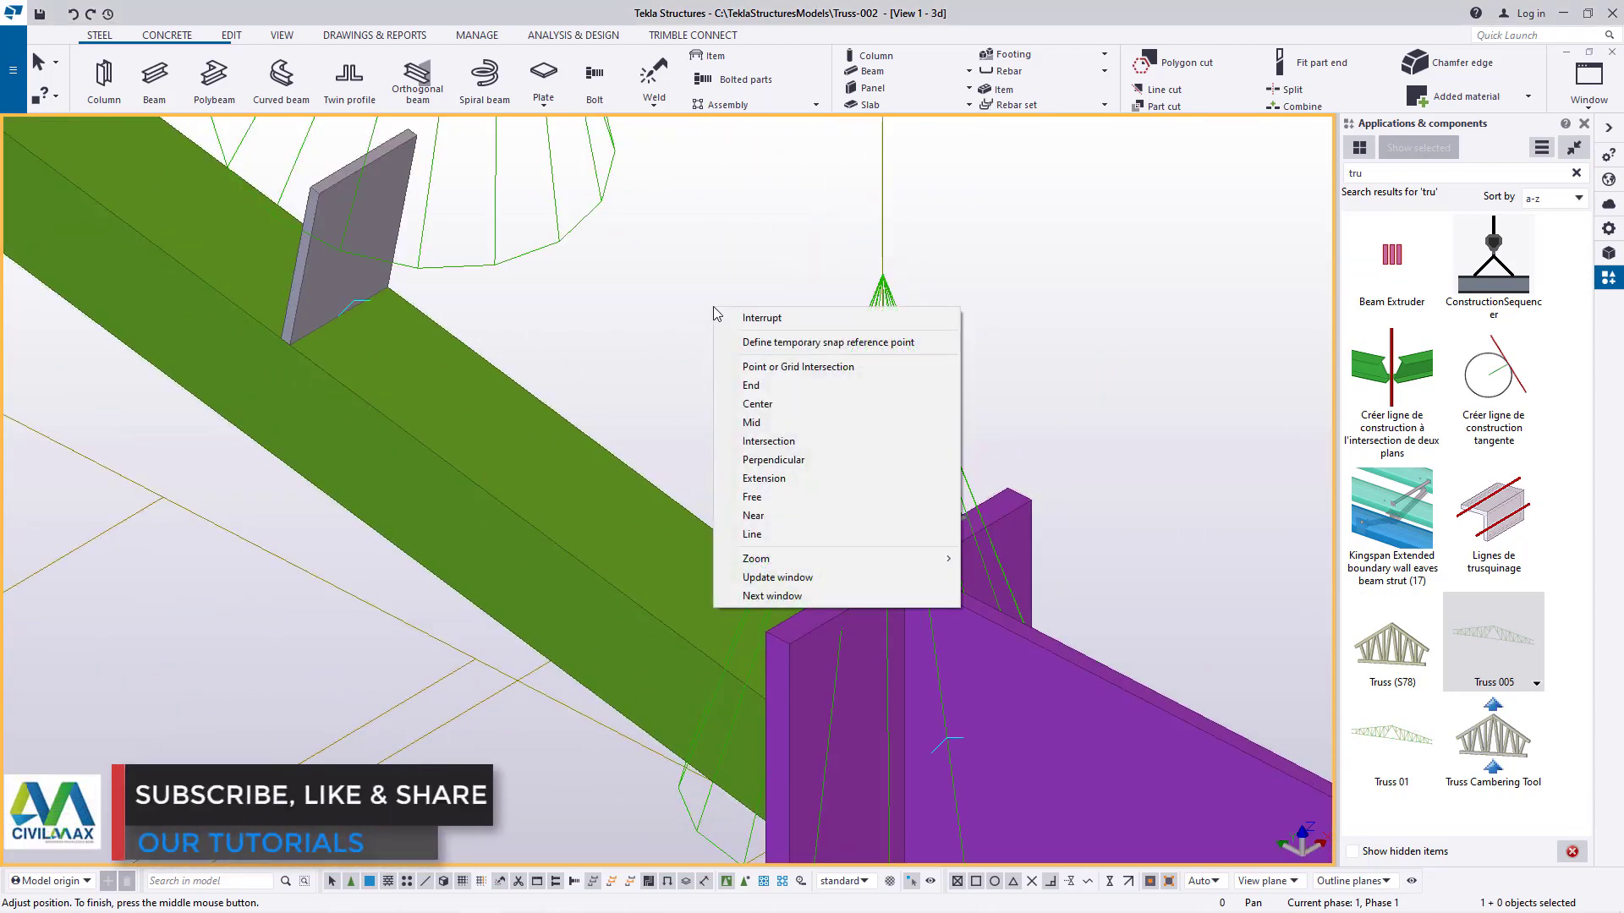
{"action": "left_click", "coordinate": [761, 318]}
Examine the truss's end plates at both columns and redraw the view
{"action": "scroll", "coordinate": [937, 560], "scroll_direction": "down", "scroll_amount": 5}
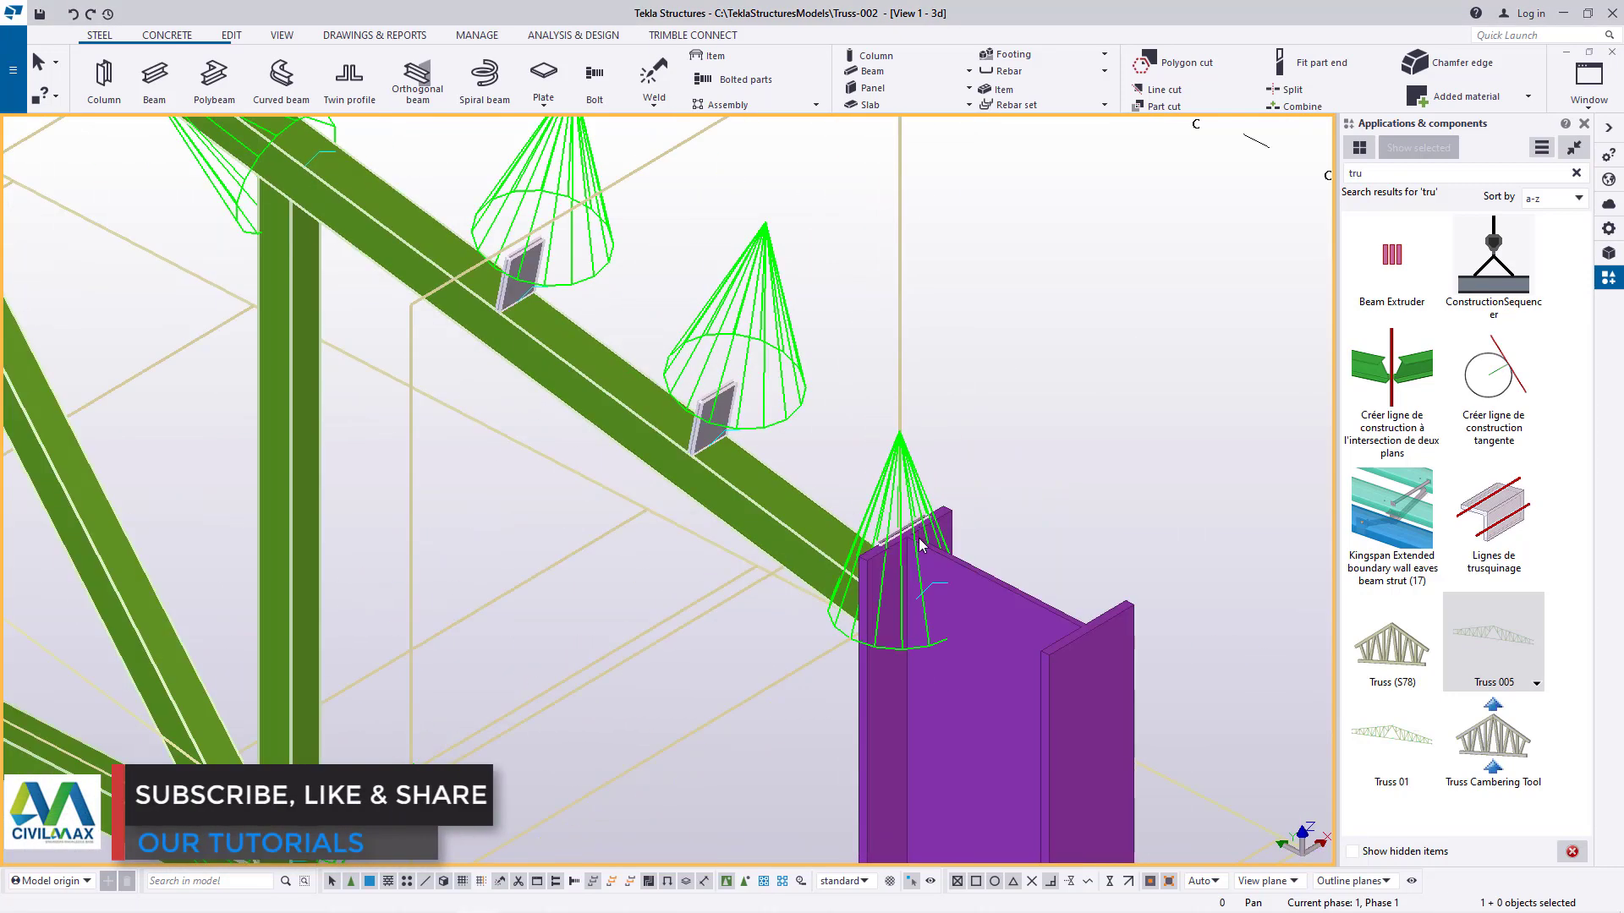
{"action": "scroll", "coordinate": [937, 558], "scroll_direction": "down", "scroll_amount": 5}
{"action": "scroll", "coordinate": [452, 309], "scroll_direction": "up", "scroll_amount": 5}
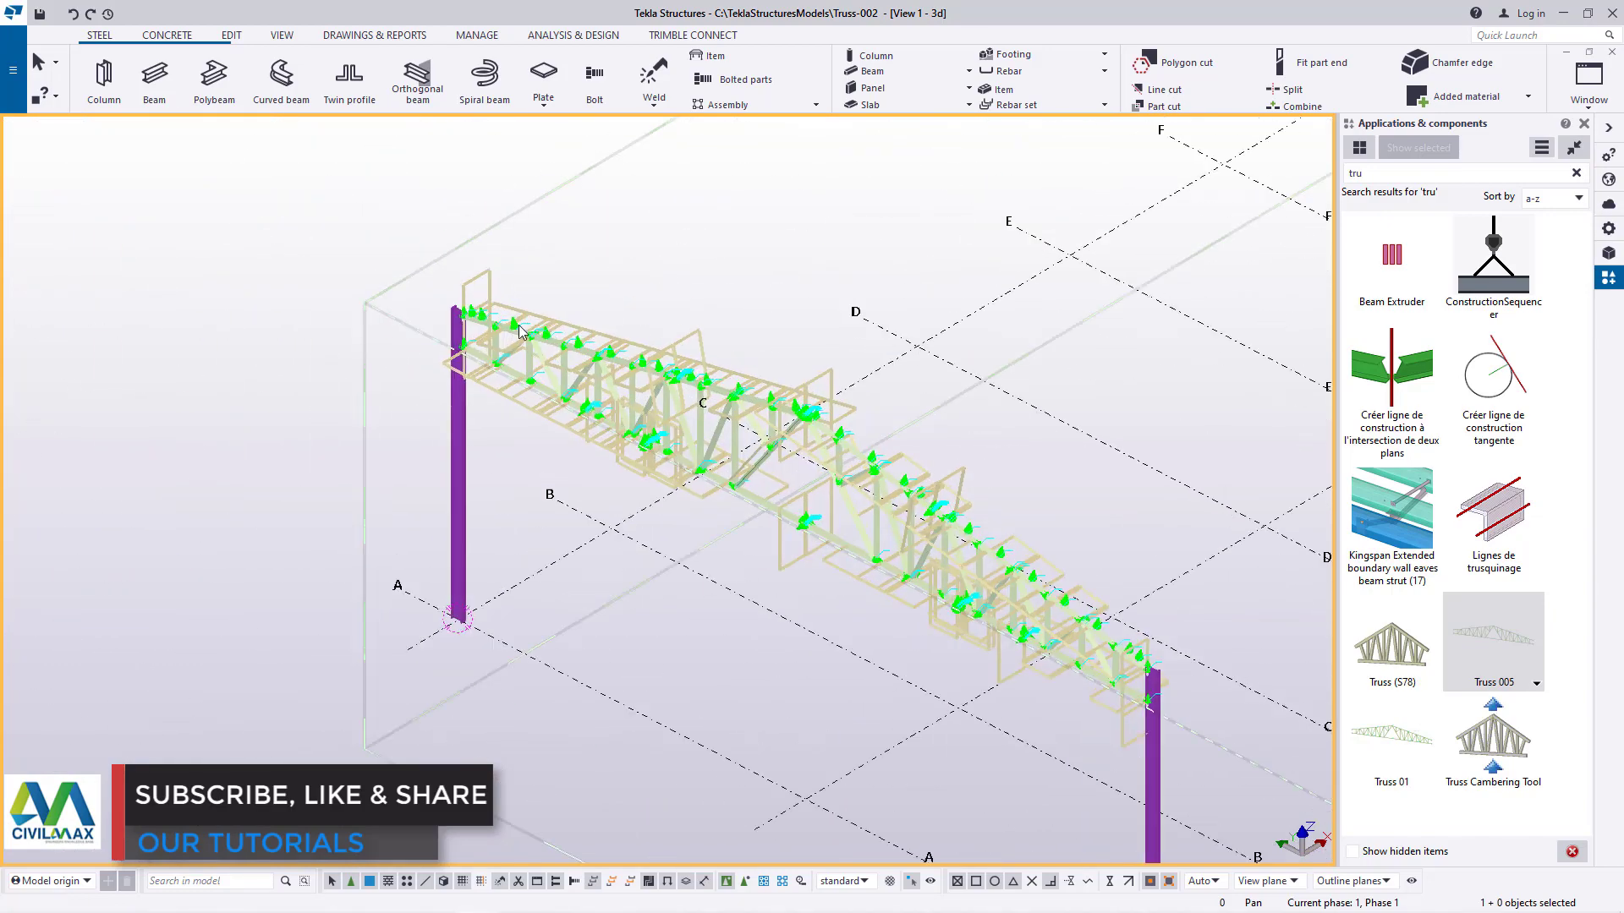
{"action": "scroll", "coordinate": [453, 309], "scroll_direction": "up", "scroll_amount": 10}
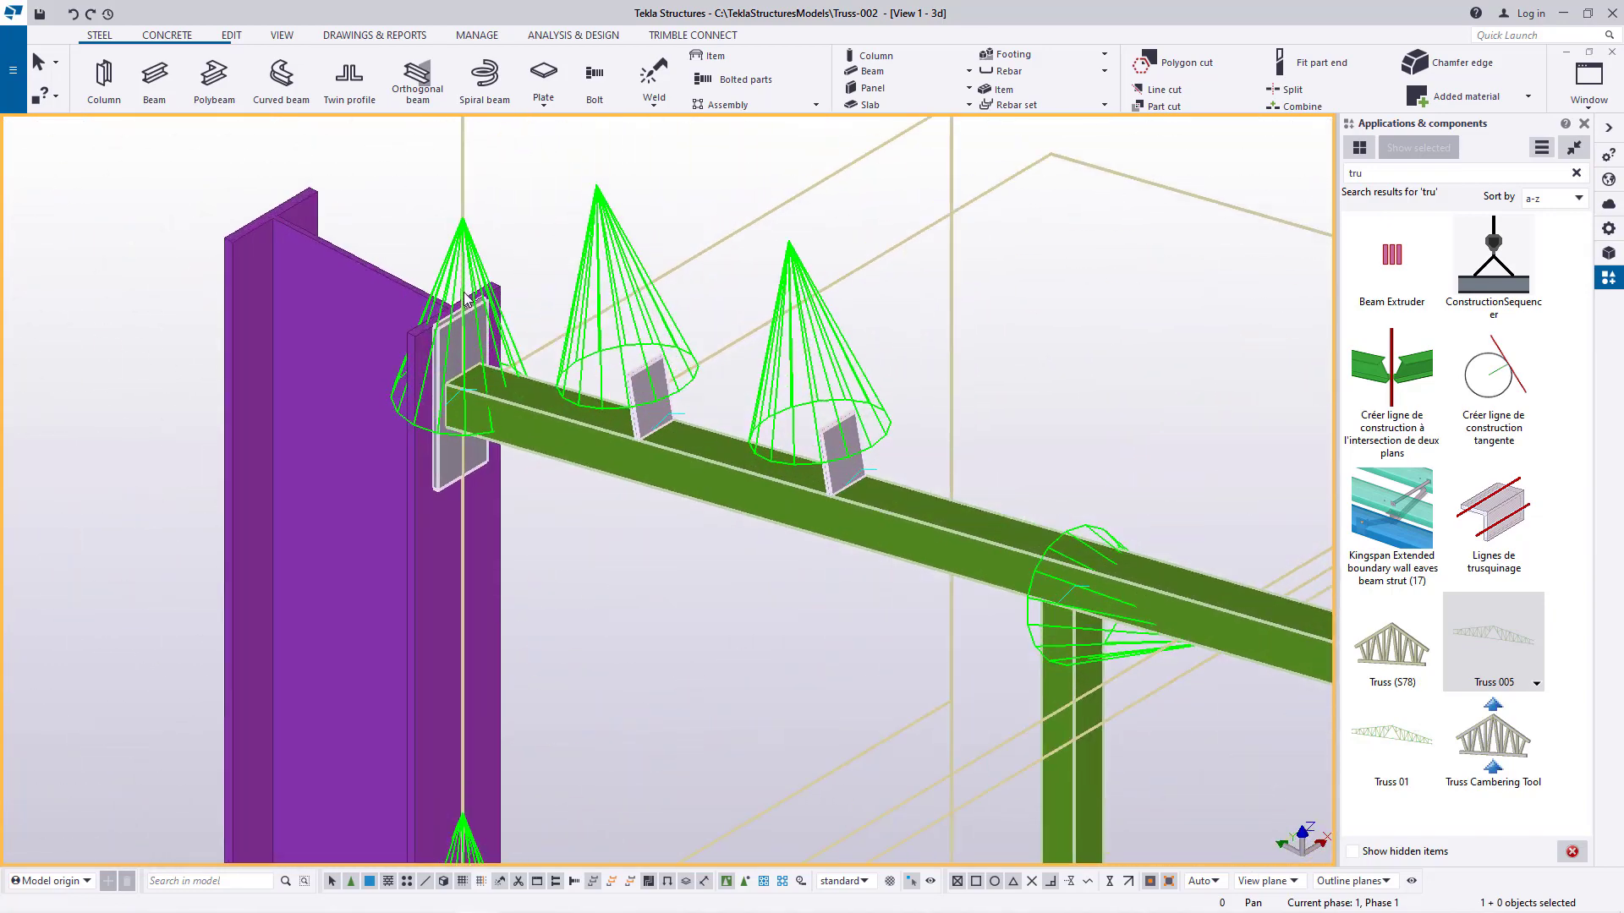
{"action": "scroll", "coordinate": [461, 325], "scroll_direction": "up", "scroll_amount": 3}
{"action": "scroll", "coordinate": [752, 270], "scroll_direction": "up", "scroll_amount": 5}
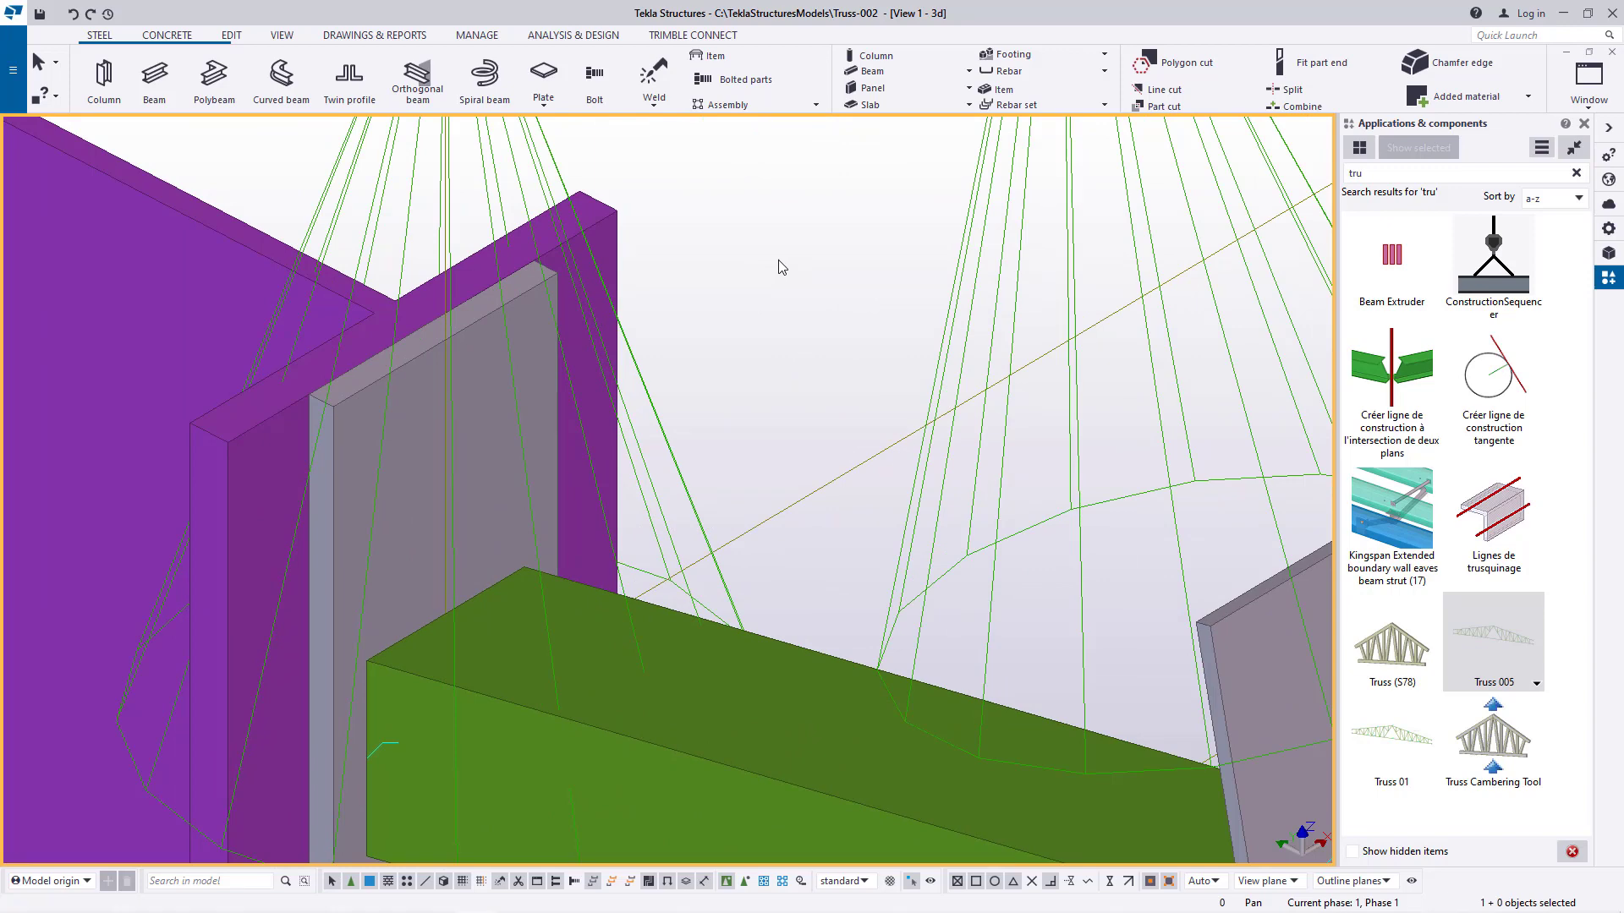
{"action": "right_click", "coordinate": [790, 230]}
{"action": "left_click", "coordinate": [845, 325]}
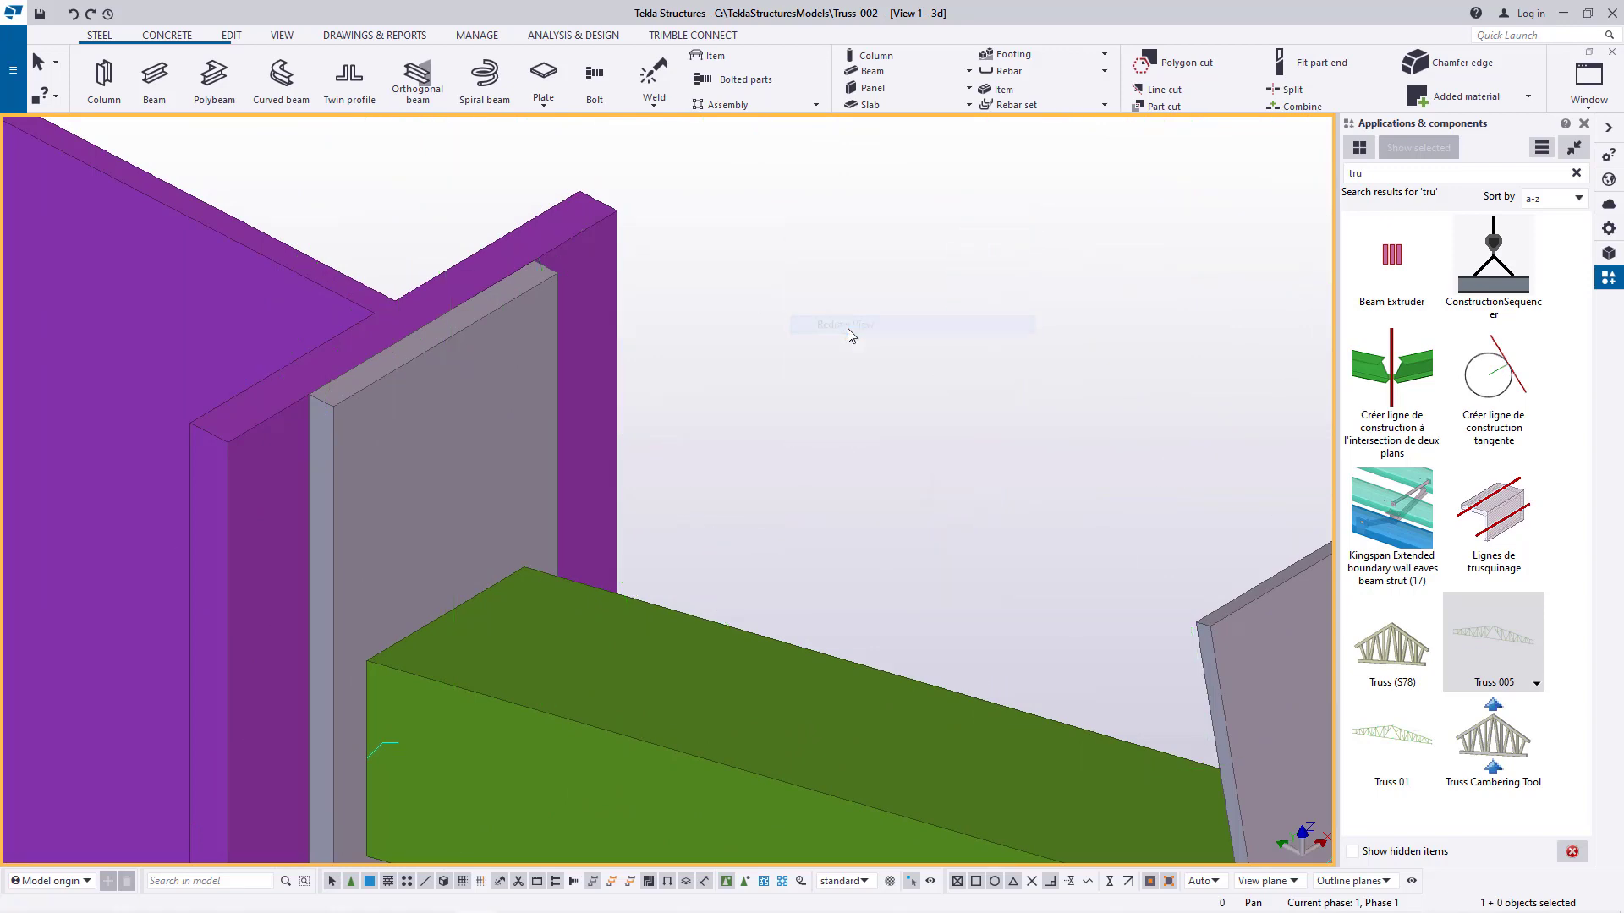
Fit the work area to the entire model
{"action": "scroll", "coordinate": [302, 347], "scroll_direction": "down", "scroll_amount": 8}
{"action": "scroll", "coordinate": [277, 369], "scroll_direction": "down", "scroll_amount": 6}
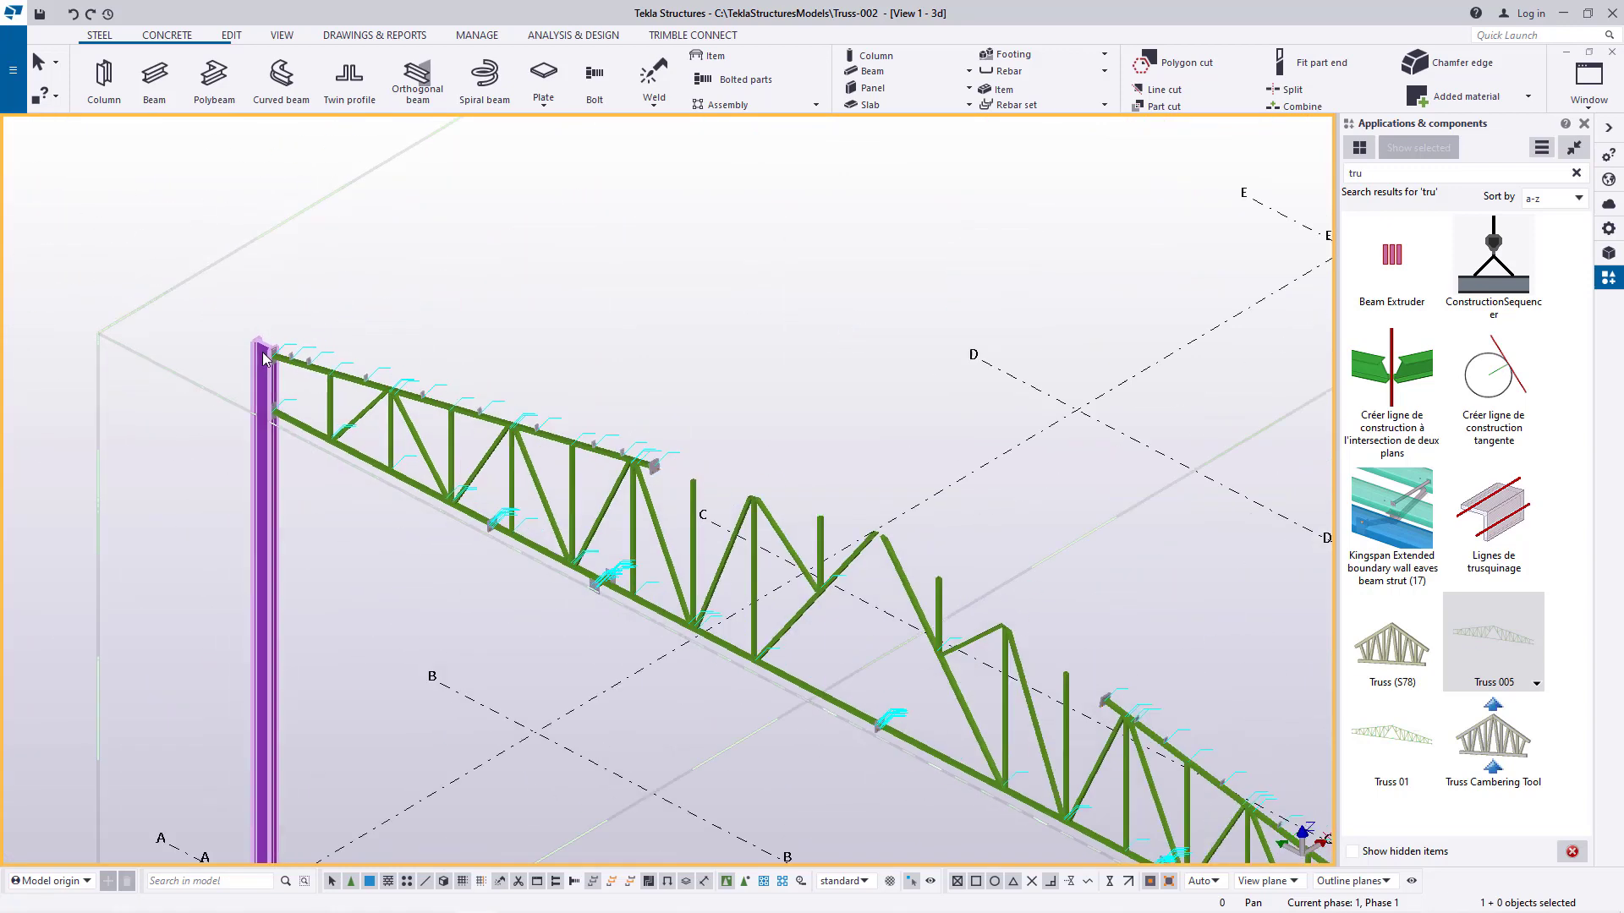
{"action": "scroll", "coordinate": [719, 517], "scroll_direction": "up", "scroll_amount": 2}
{"action": "scroll", "coordinate": [634, 445], "scroll_direction": "down", "scroll_amount": 2}
{"action": "scroll", "coordinate": [637, 434], "scroll_direction": "down", "scroll_amount": 5}
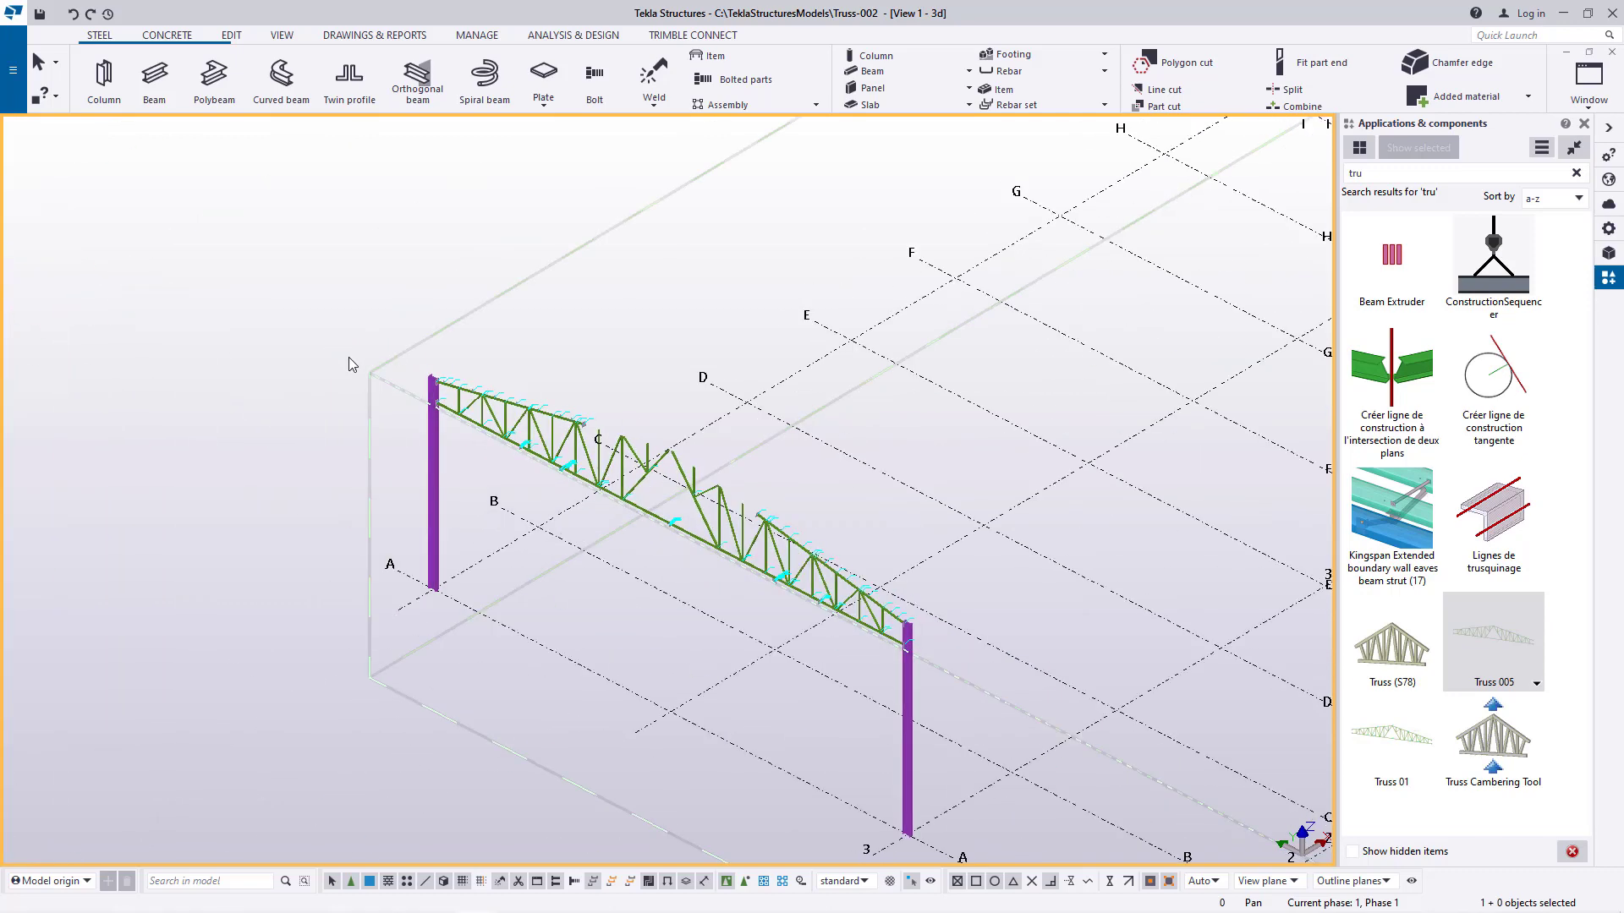
{"action": "right_click", "coordinate": [373, 380]}
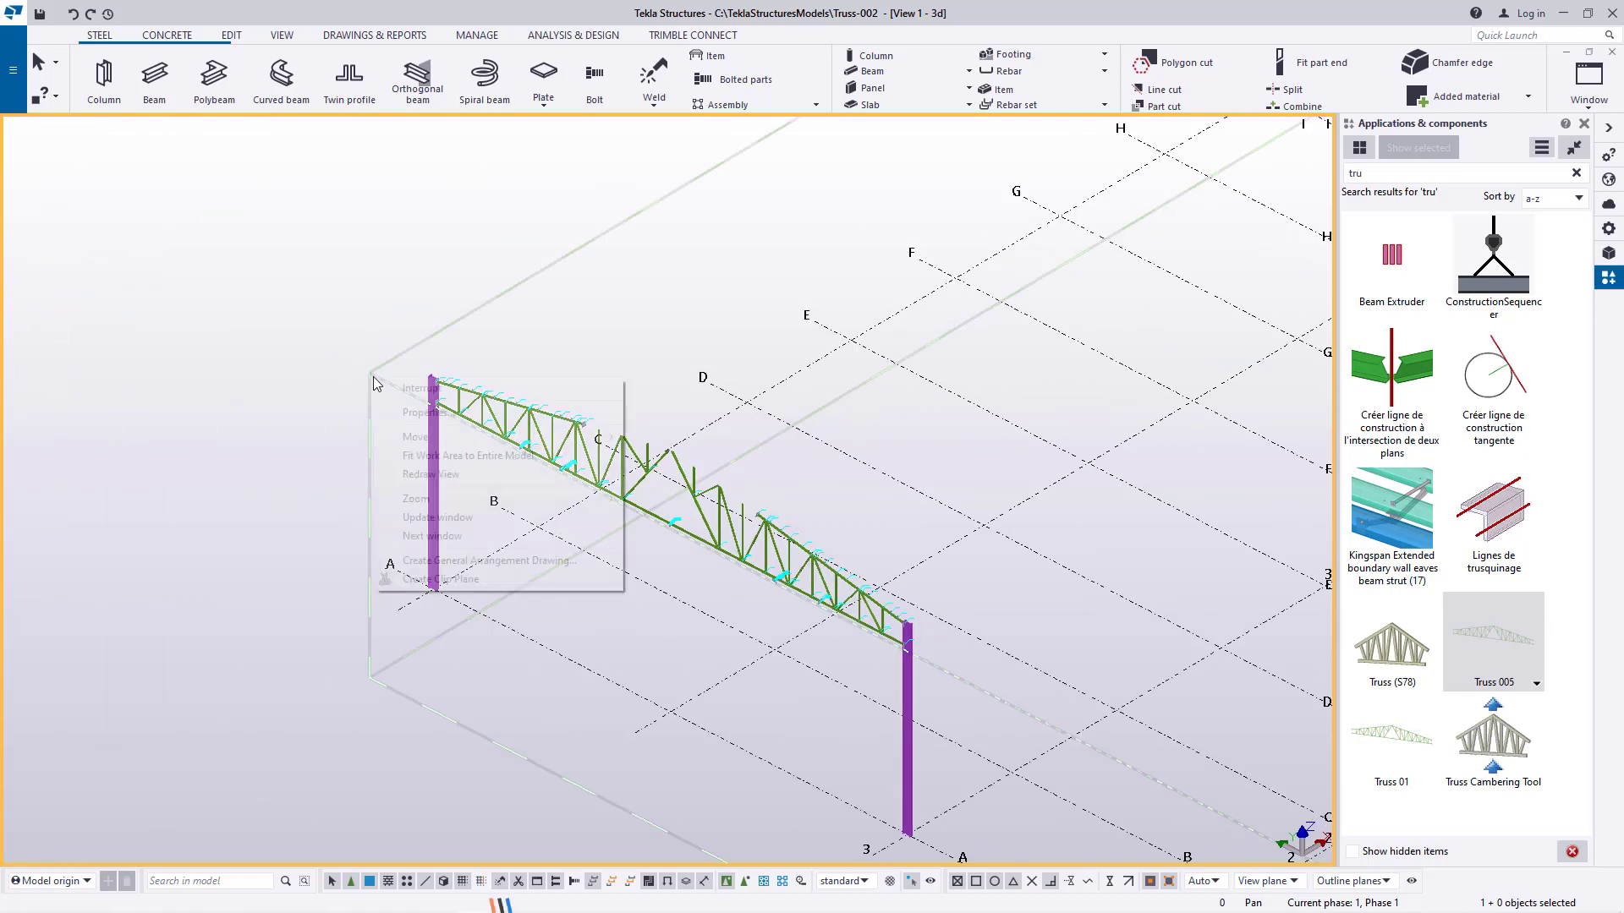
{"action": "left_click", "coordinate": [470, 457]}
Inspect the full truss and its end plate at the grid line 3 column, and select the truss
{"action": "scroll", "coordinate": [322, 521], "scroll_direction": "up", "scroll_amount": 10}
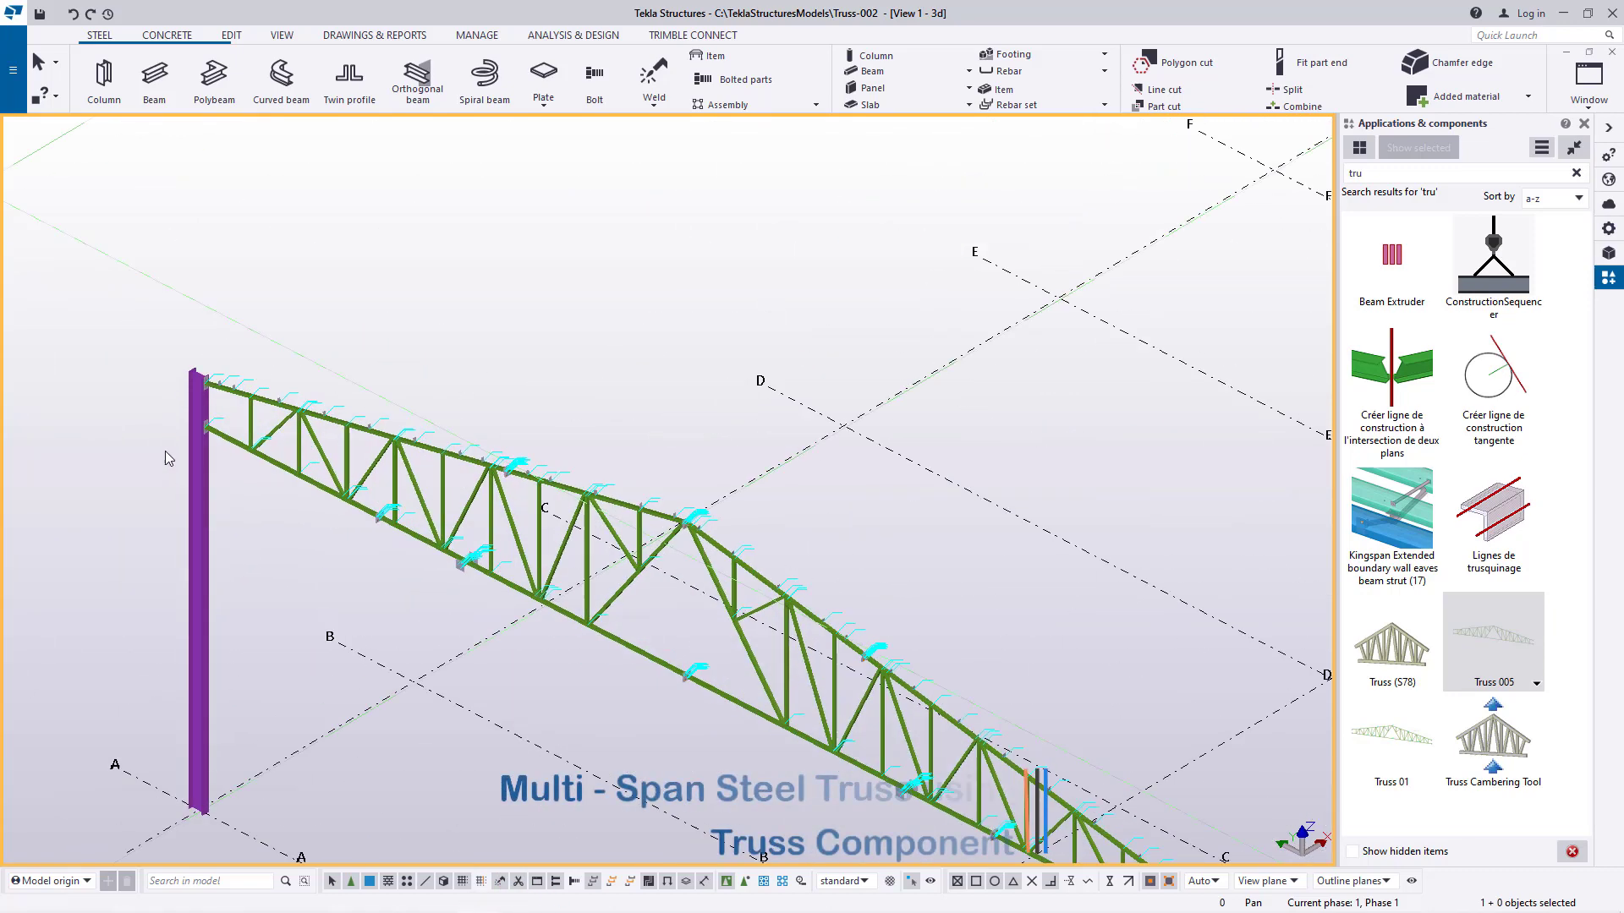
{"action": "scroll", "coordinate": [879, 554], "scroll_direction": "down", "scroll_amount": 6}
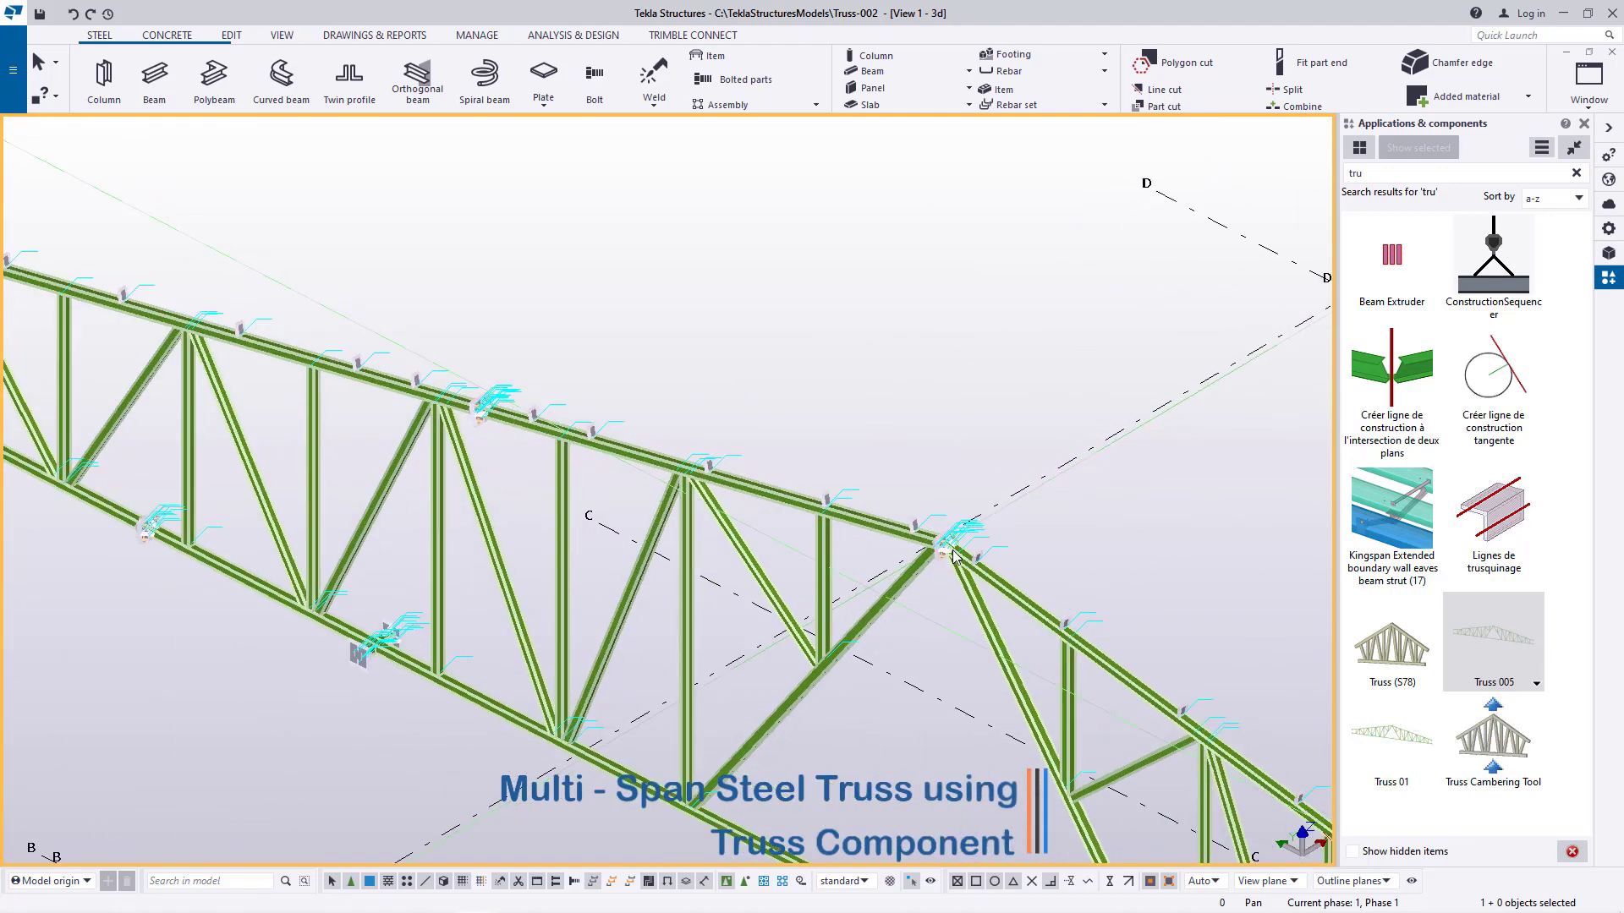
{"action": "scroll", "coordinate": [1108, 778], "scroll_direction": "up", "scroll_amount": 8}
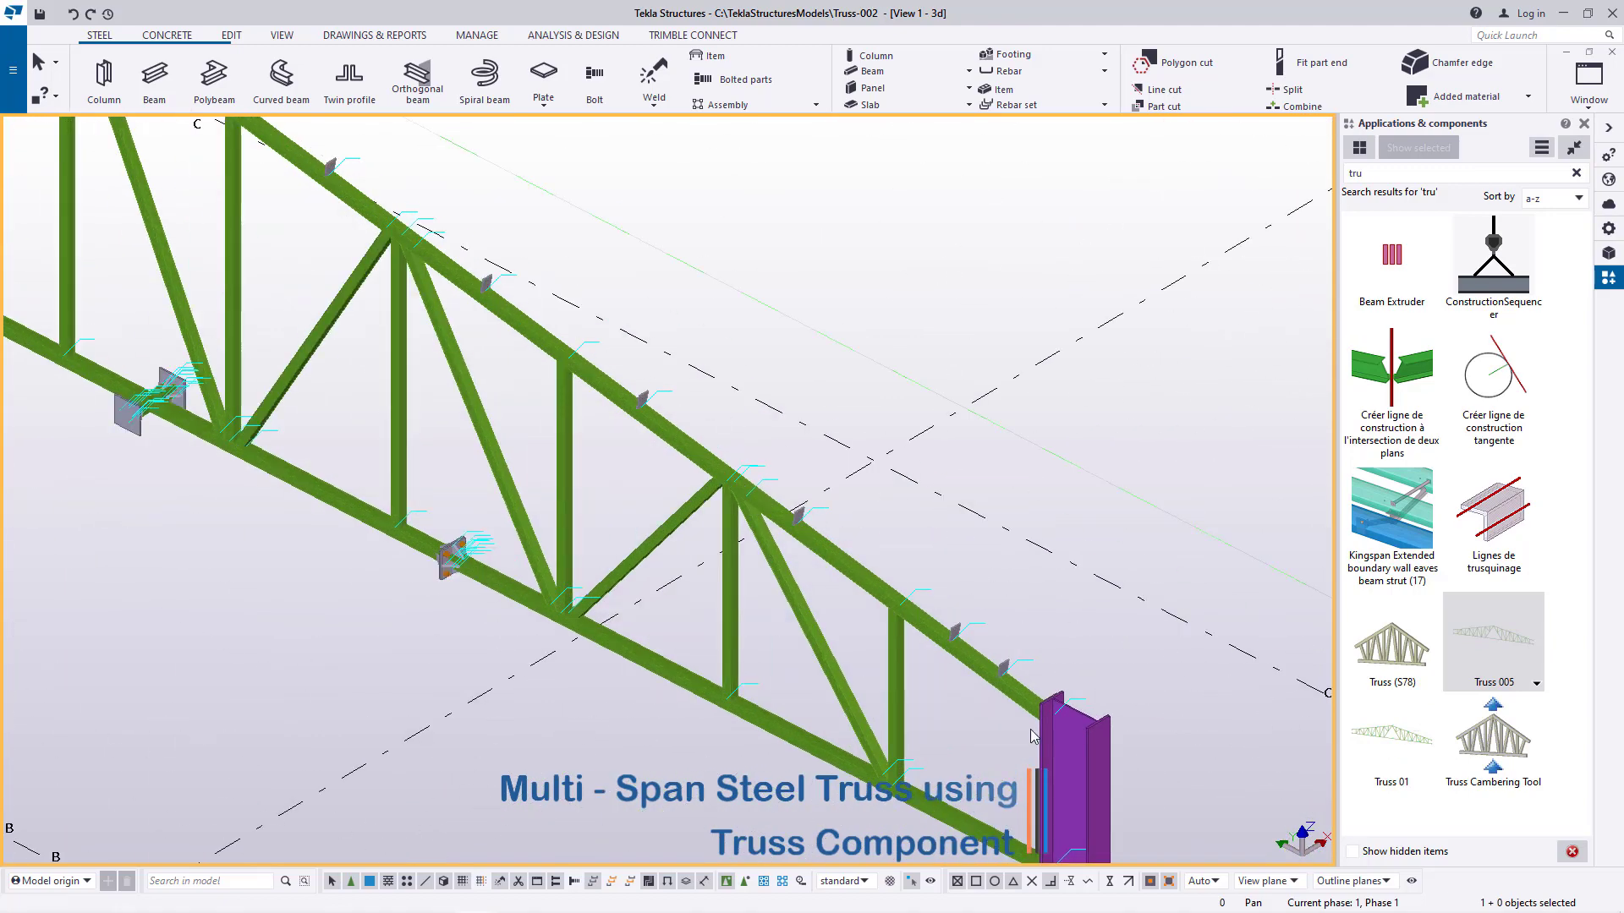
{"action": "scroll", "coordinate": [1053, 683], "scroll_direction": "up", "scroll_amount": 6}
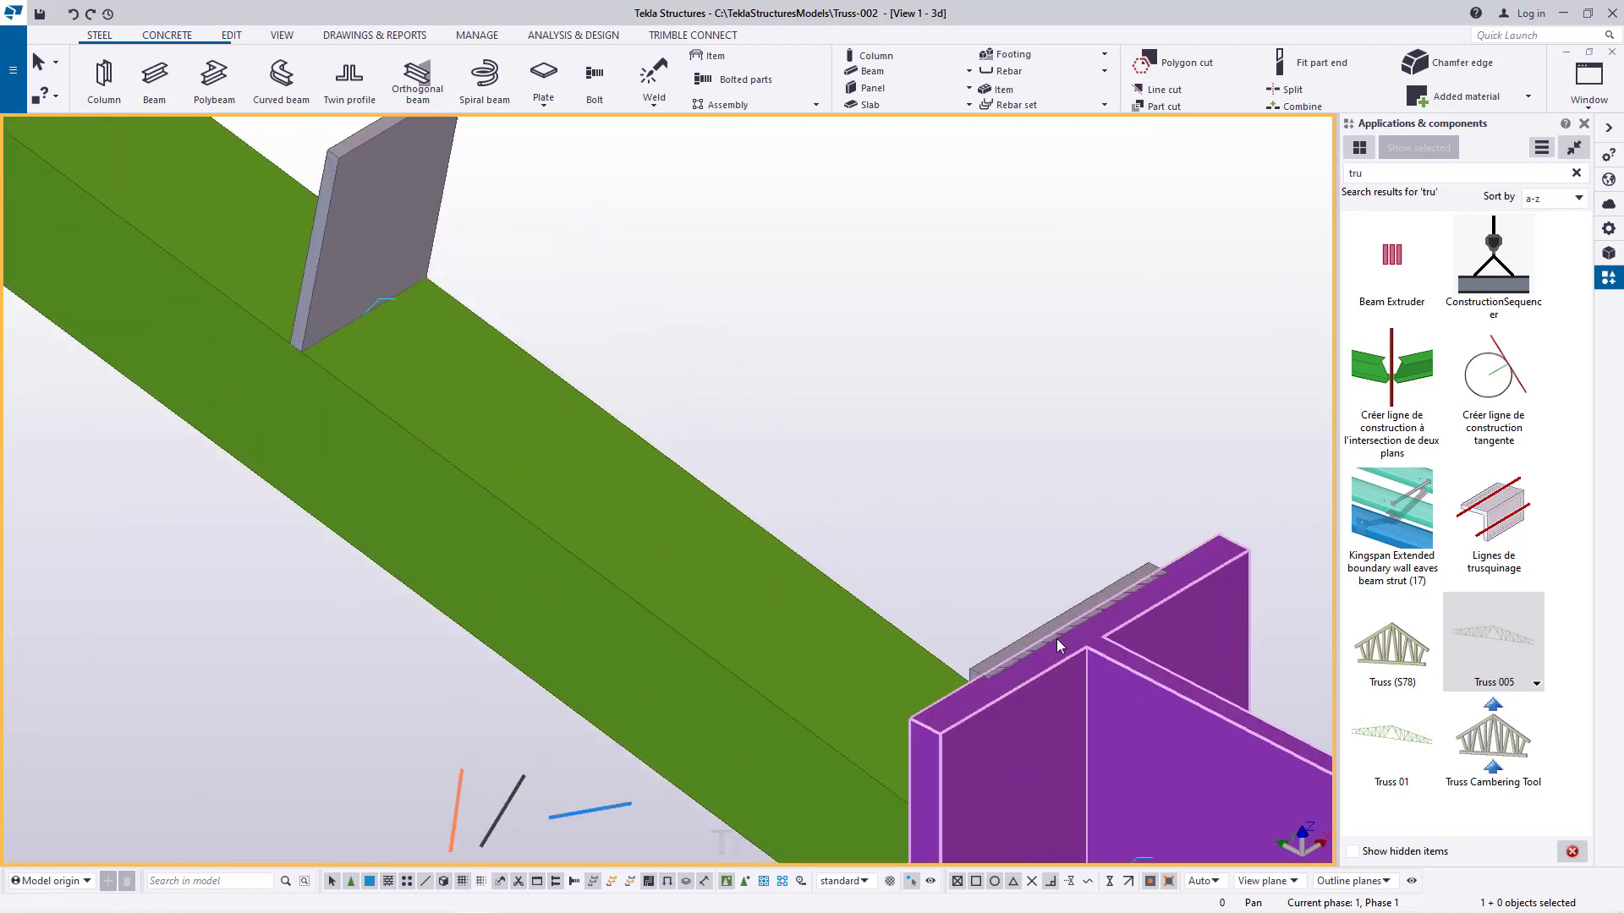
{"action": "scroll", "coordinate": [1057, 638], "scroll_direction": "up", "scroll_amount": 4}
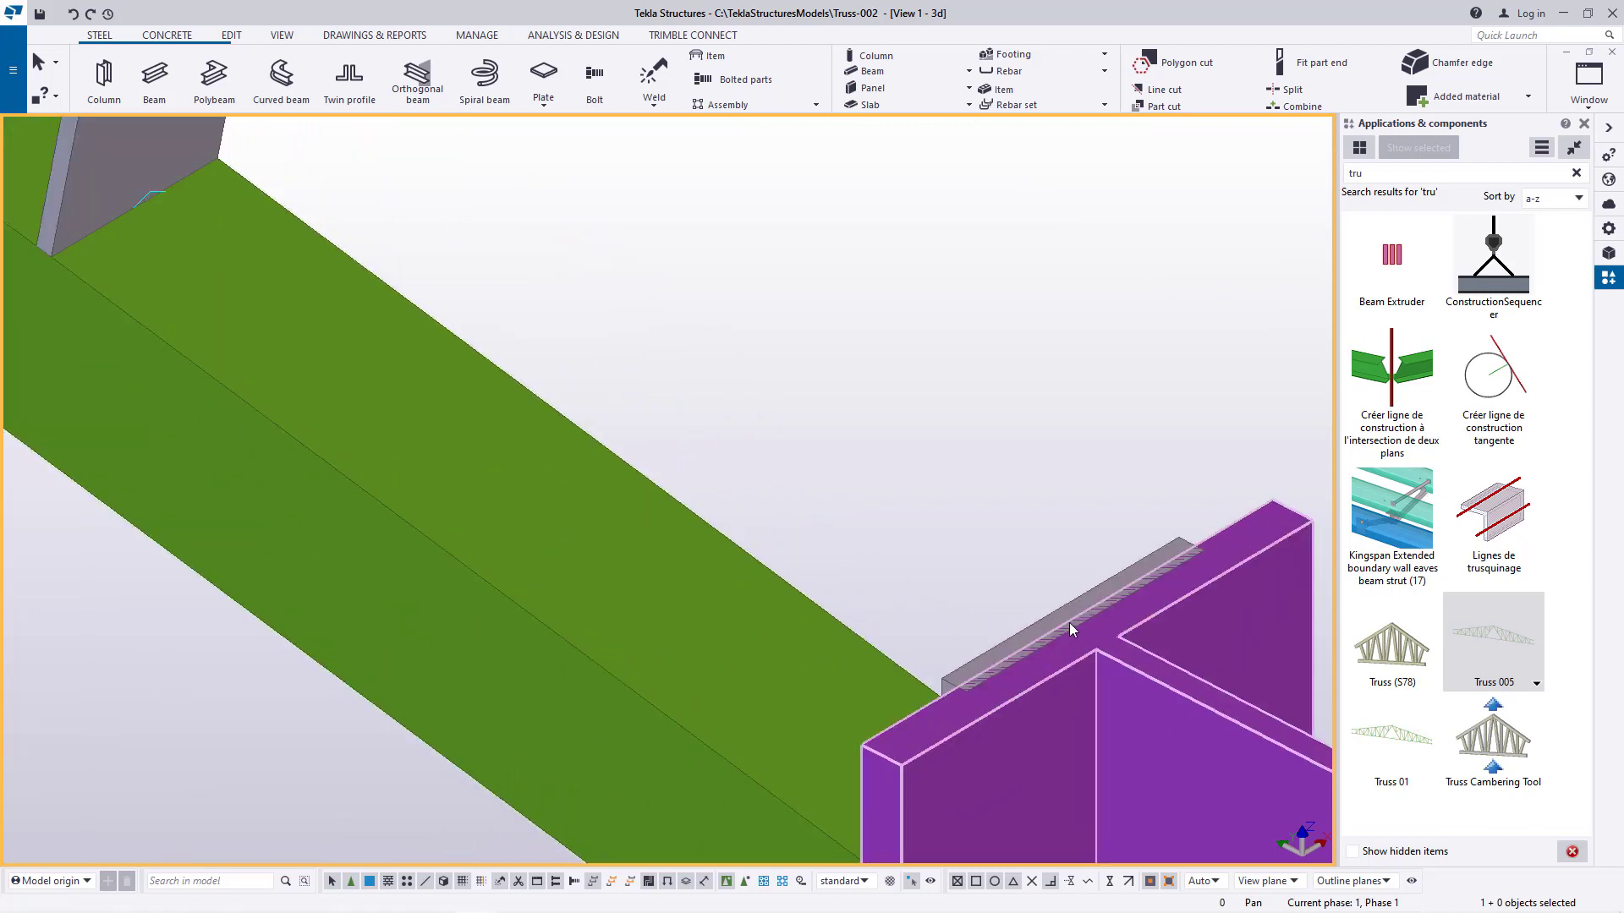
{"action": "left_click", "coordinate": [524, 546]}
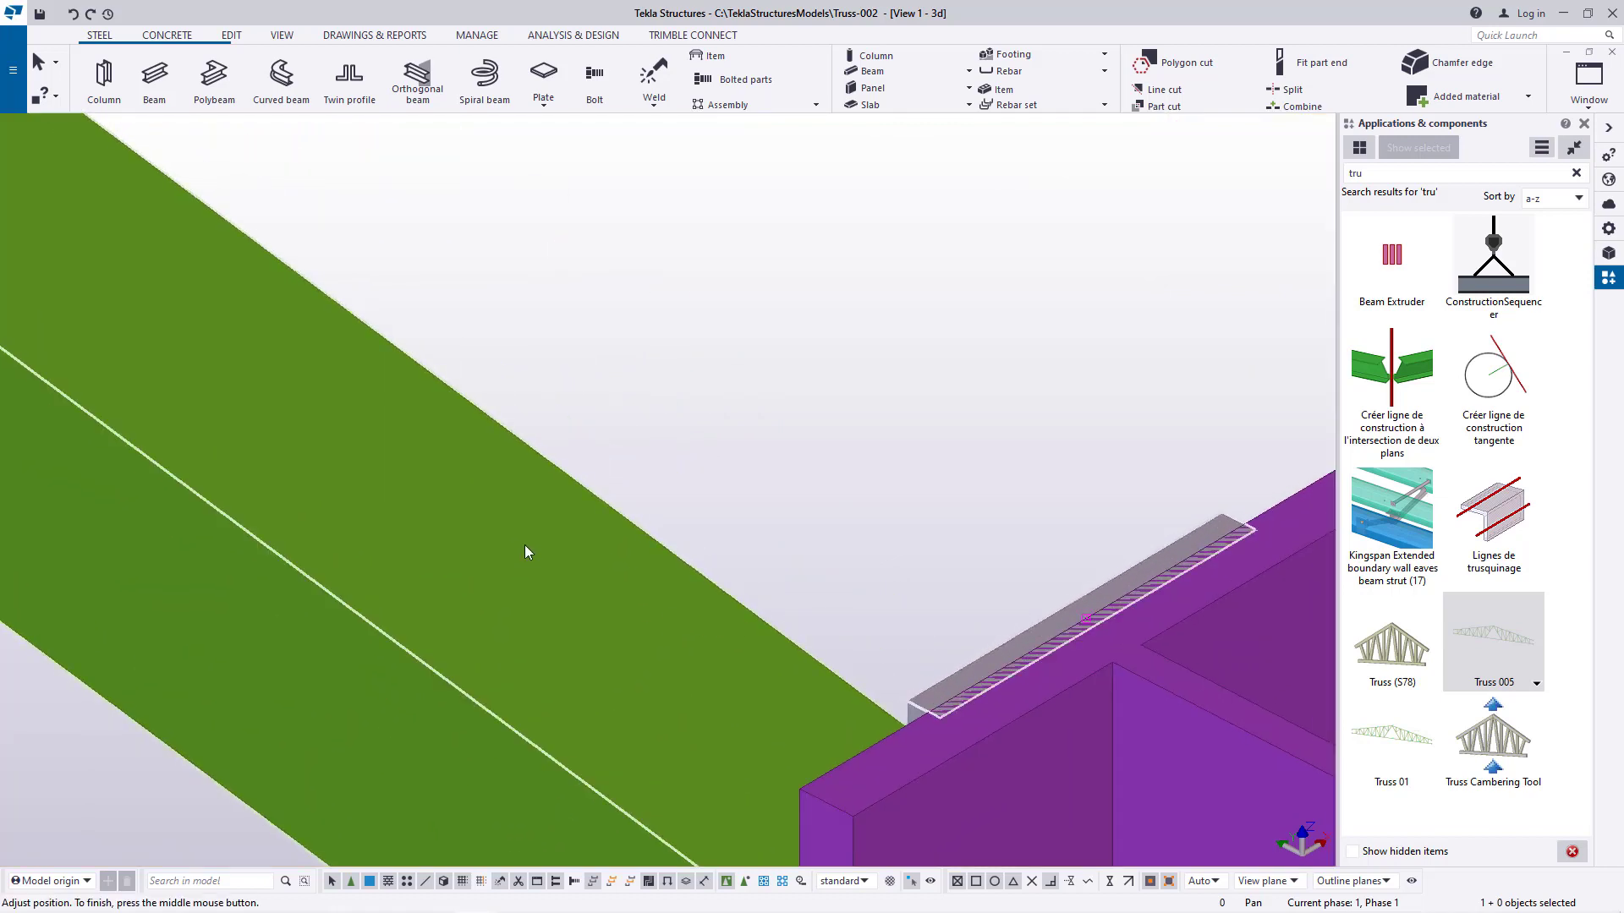
{"action": "scroll", "coordinate": [648, 412], "scroll_direction": "down", "scroll_amount": 2}
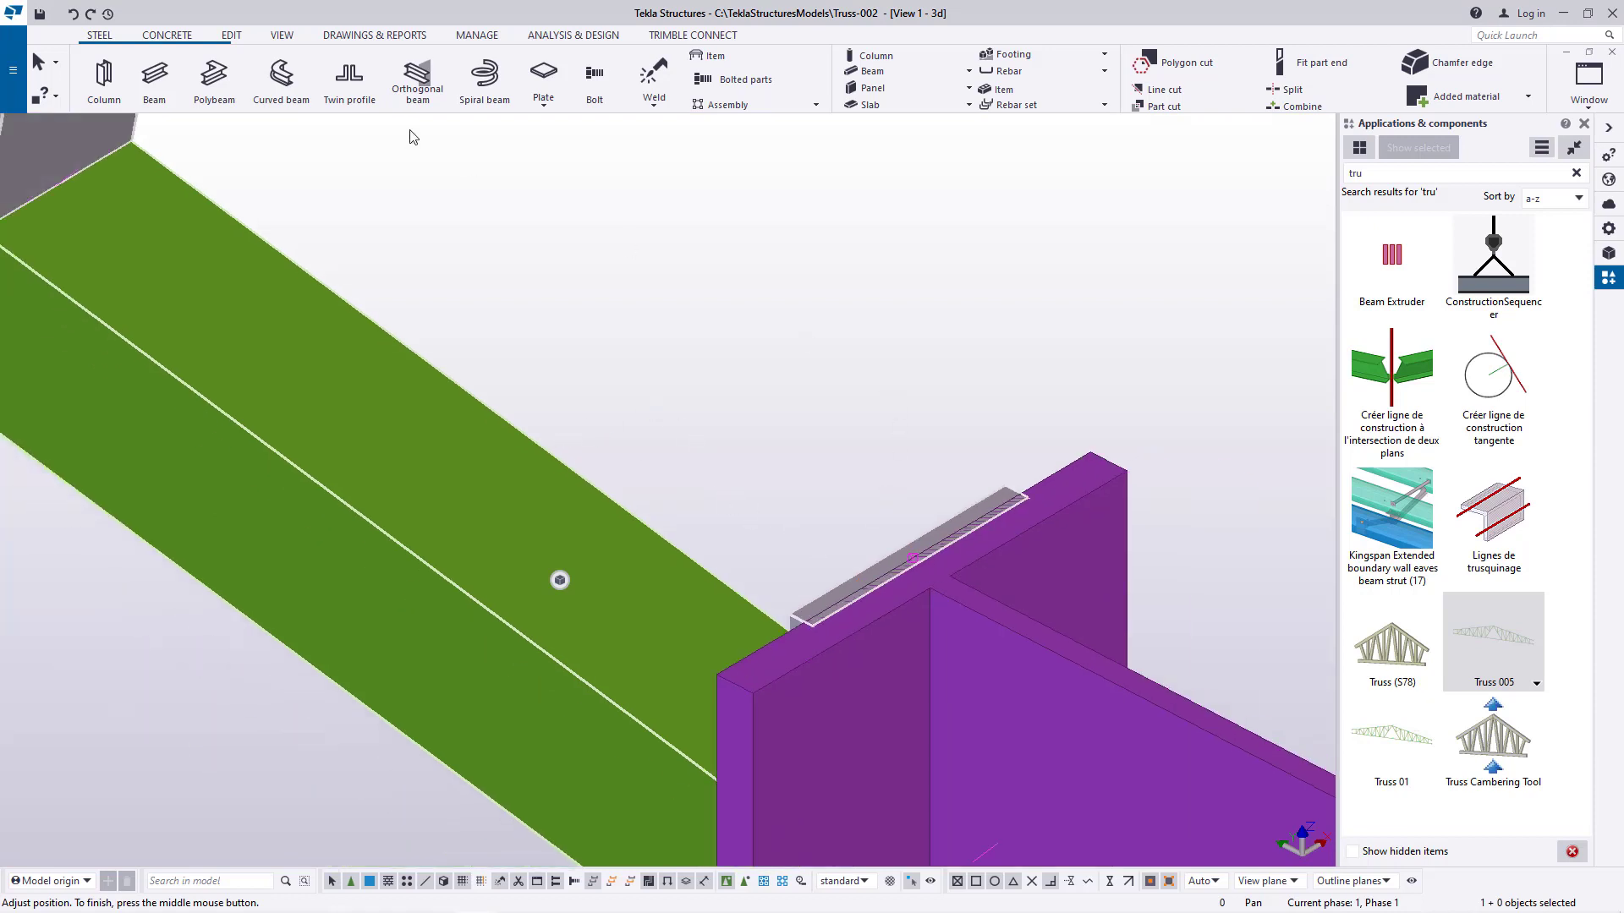
Create 1 divided-line point between the two ends of the grid line 3 column's top flange edge on the truss side
{"action": "left_click", "coordinate": [234, 37]}
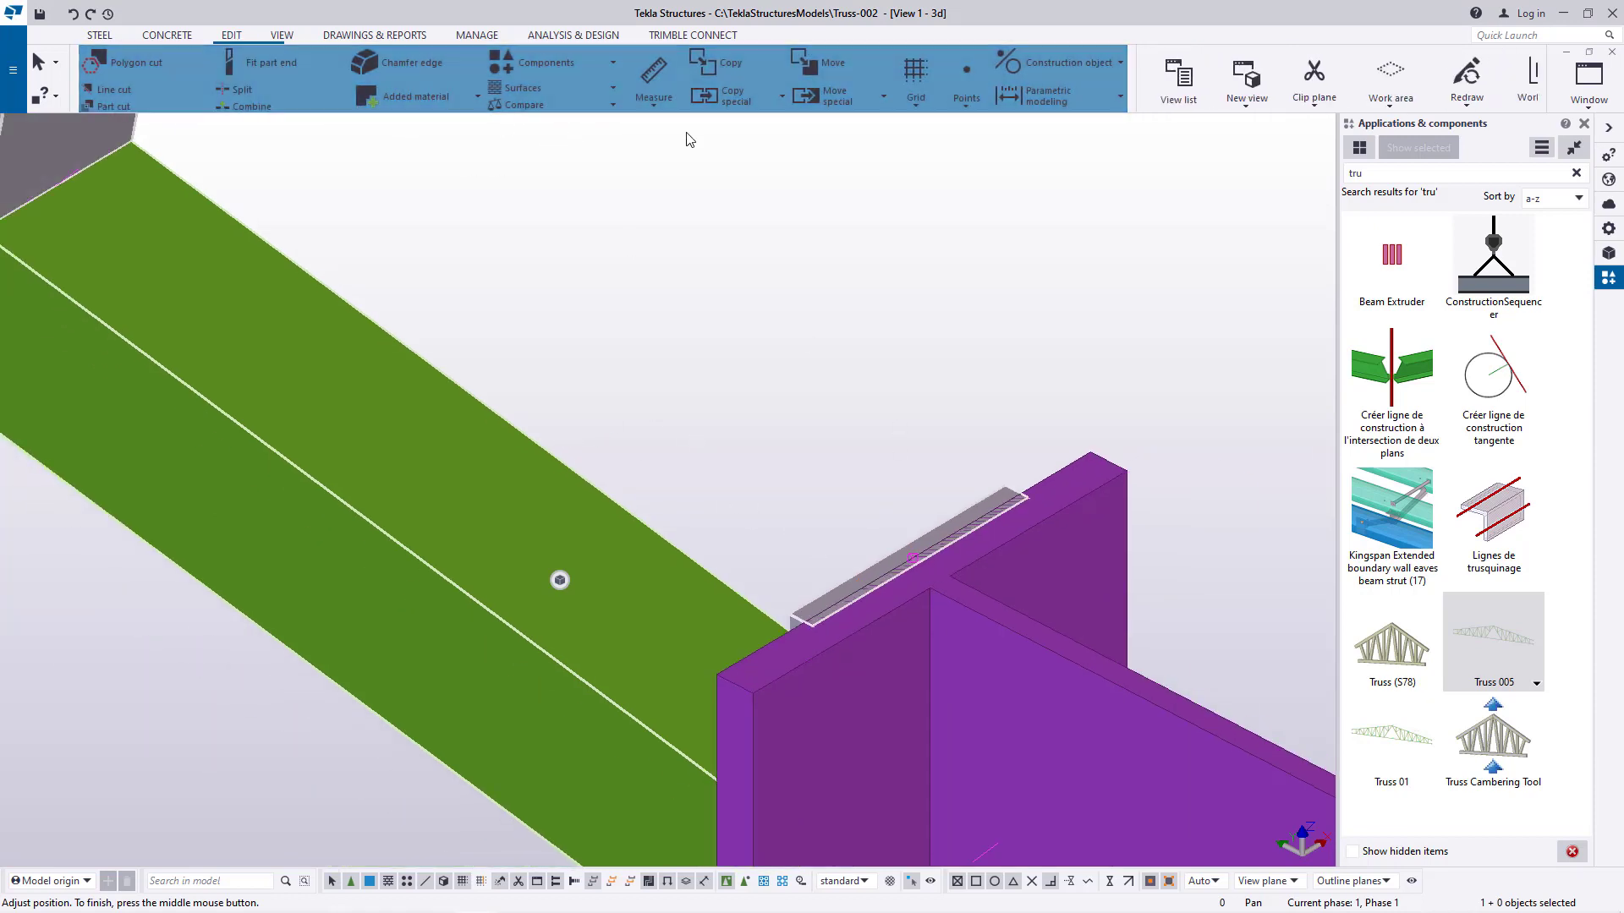
{"action": "left_click", "coordinate": [969, 110]}
{"action": "left_click", "coordinate": [990, 164]}
{"action": "scroll", "coordinate": [785, 648], "scroll_direction": "up", "scroll_amount": 3}
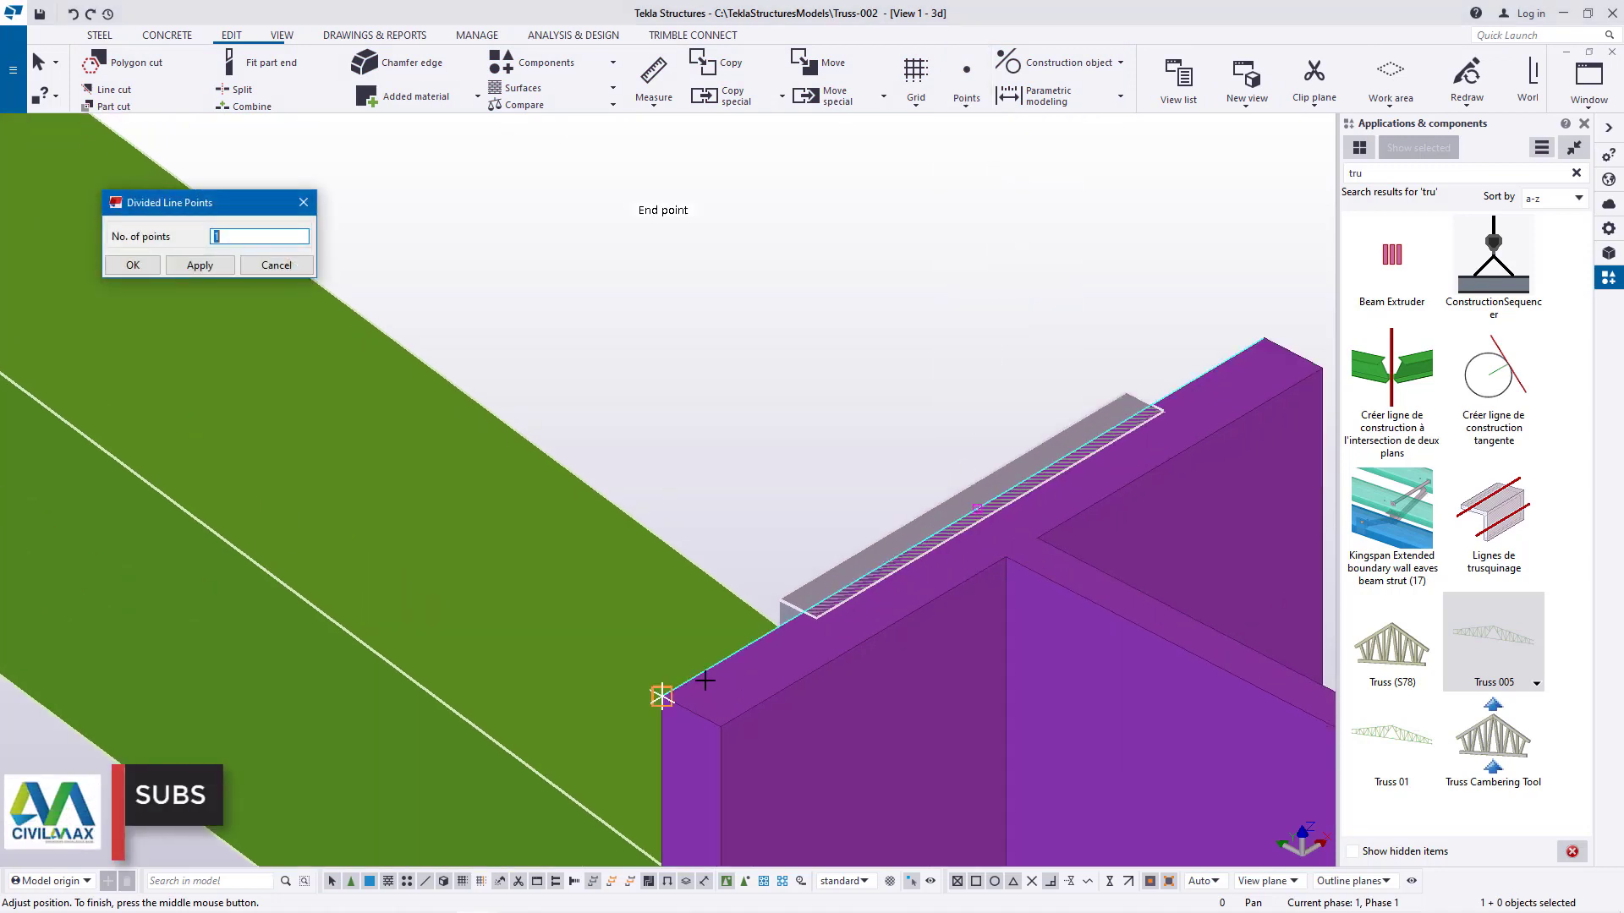
{"action": "left_click", "coordinate": [653, 698]}
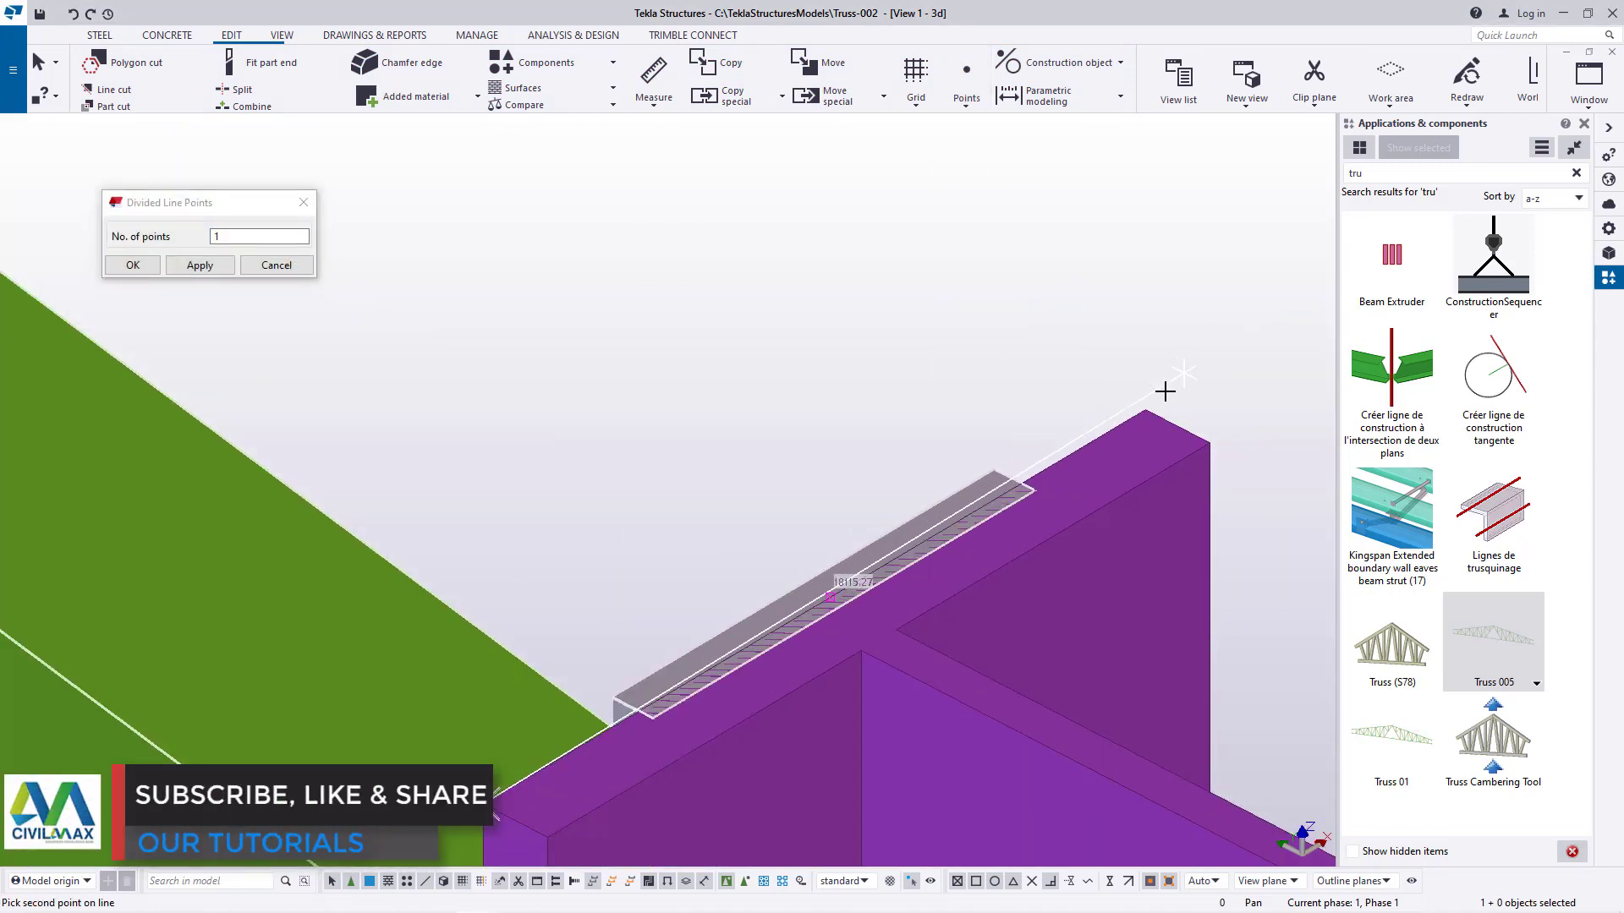
{"action": "right_click", "coordinate": [1100, 337]}
{"action": "left_click", "coordinate": [1128, 349]}
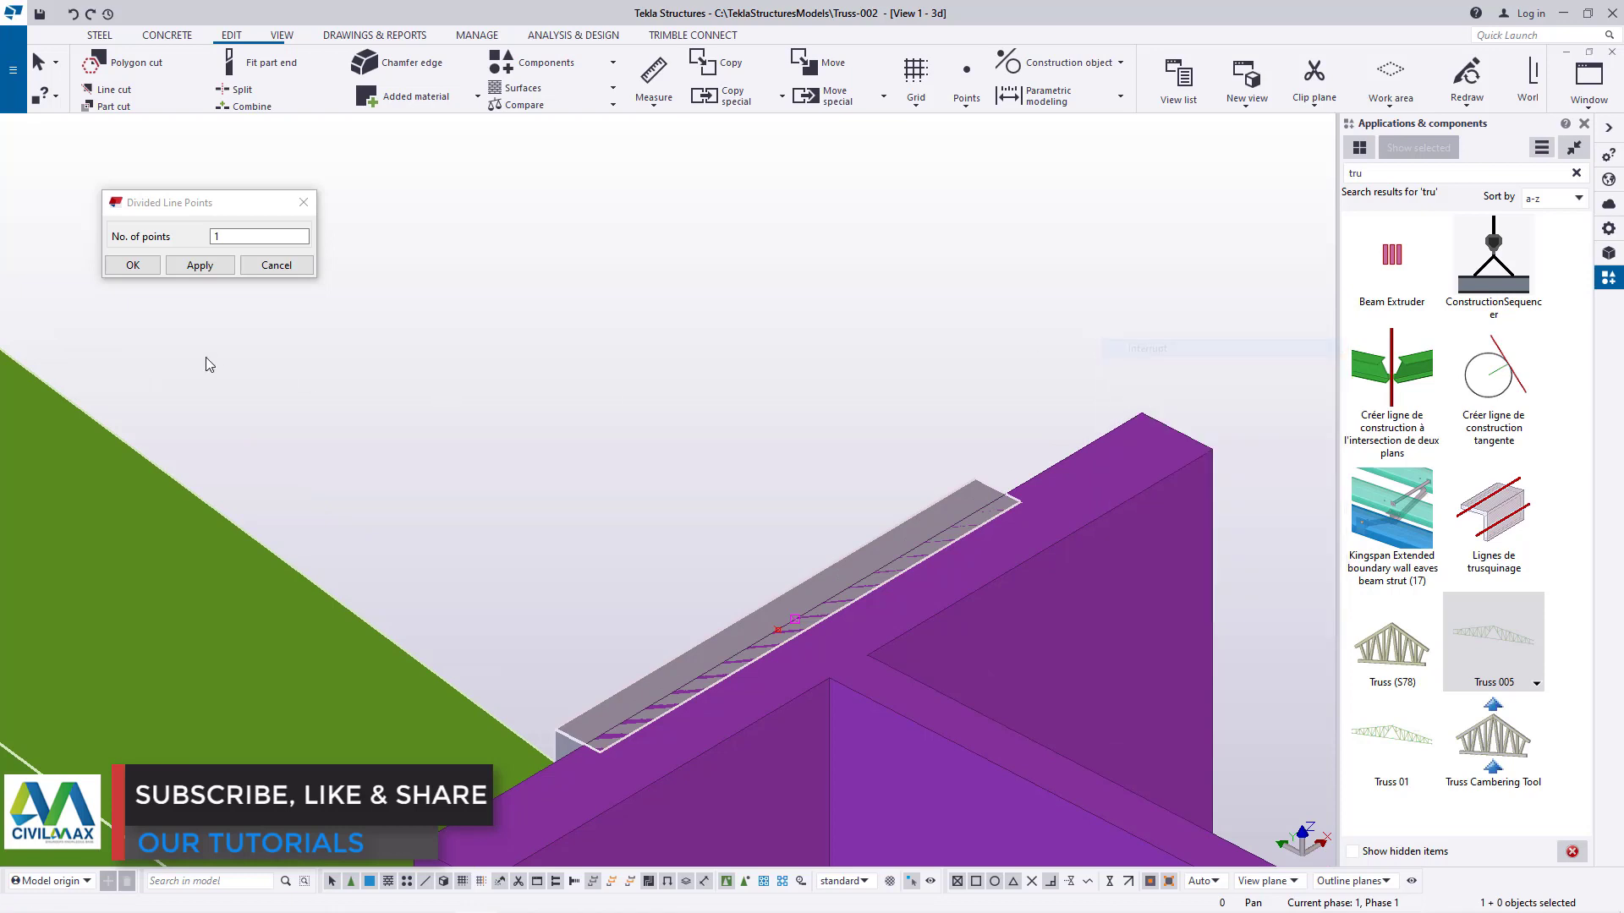
{"action": "left_click", "coordinate": [119, 268]}
{"action": "scroll", "coordinate": [945, 447], "scroll_direction": "up", "scroll_amount": 2}
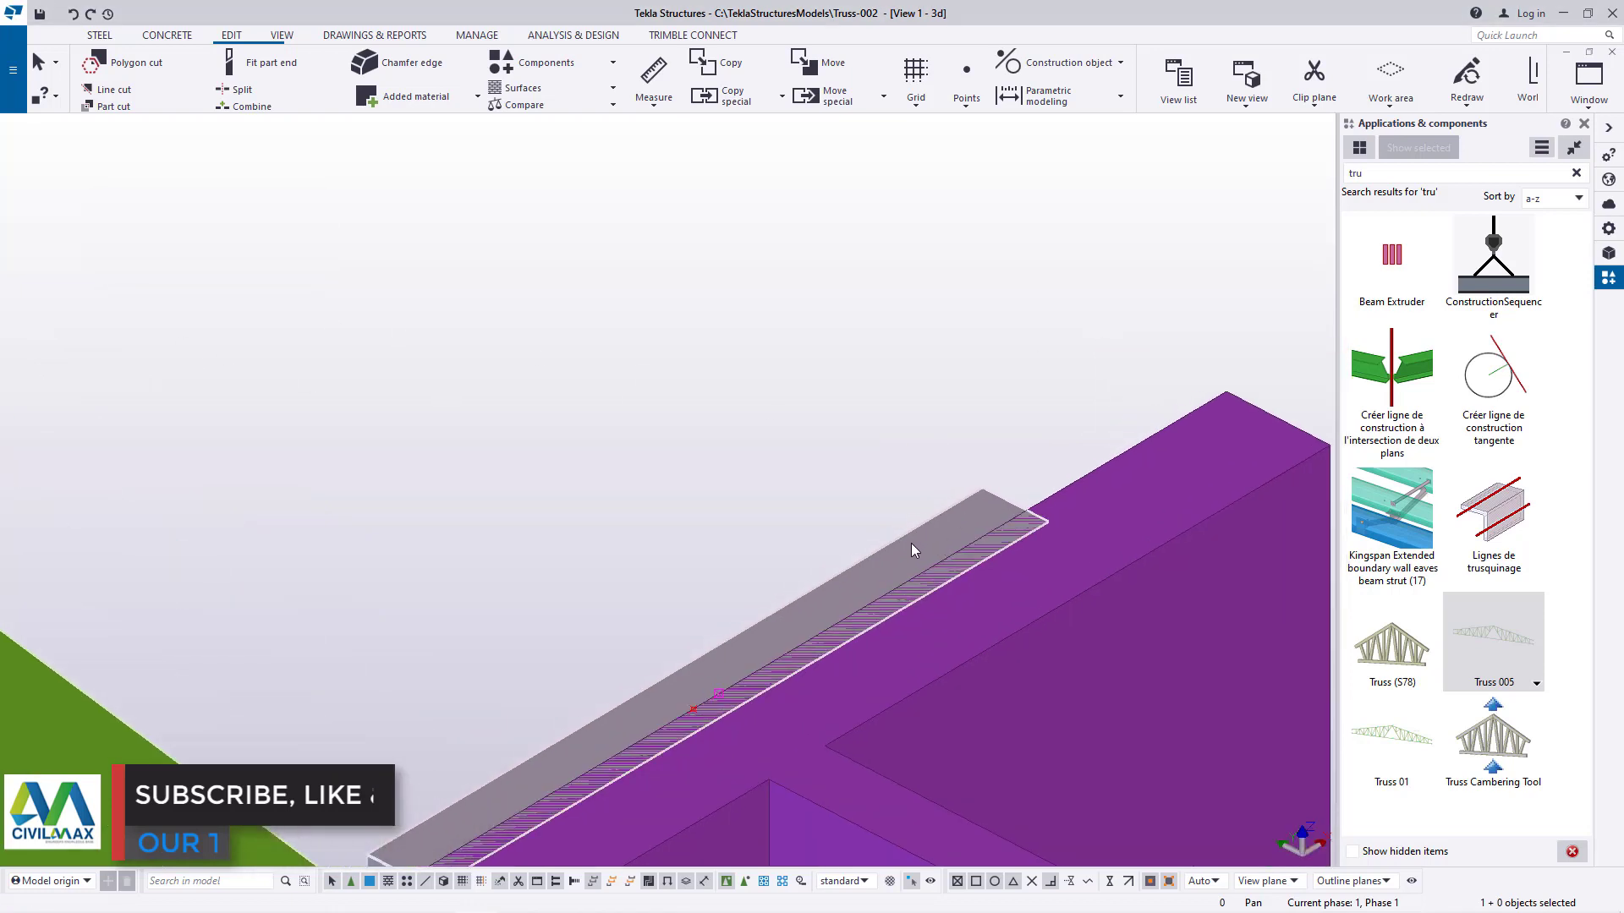
Move the truss so the middle of its end plate's top edge meets the divided-line point on the grid line 3 column
{"action": "scroll", "coordinate": [963, 462], "scroll_direction": "down", "scroll_amount": 2}
{"action": "scroll", "coordinate": [1002, 489], "scroll_direction": "down", "scroll_amount": 3}
{"action": "right_click", "coordinate": [791, 343]}
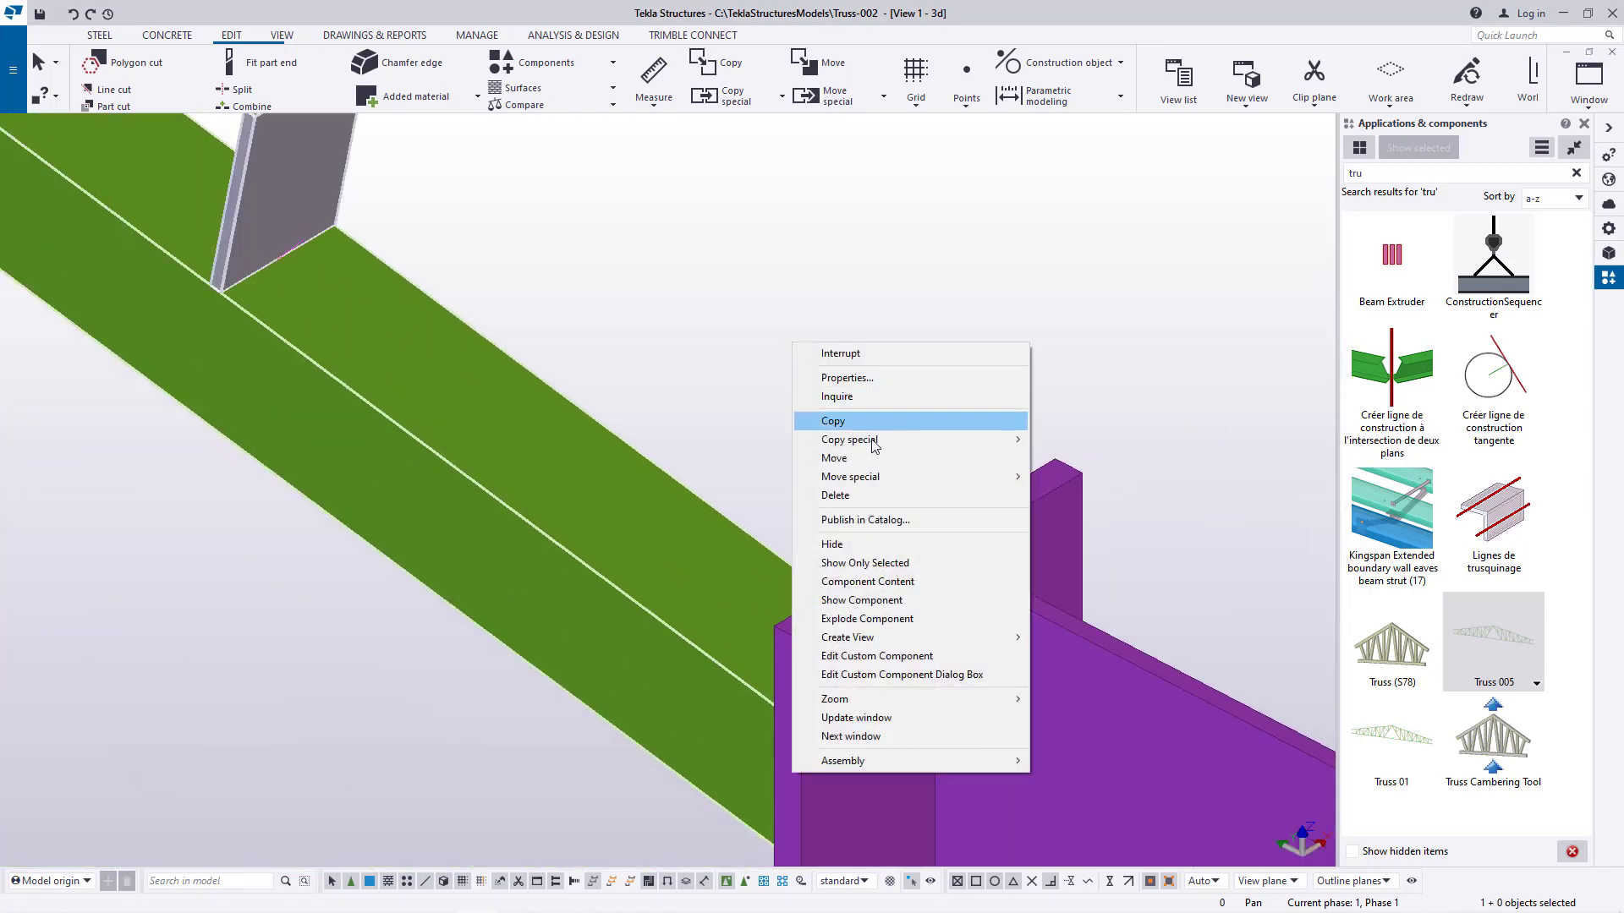
{"action": "left_click", "coordinate": [834, 458]}
{"action": "scroll", "coordinate": [930, 533], "scroll_direction": "up", "scroll_amount": 5}
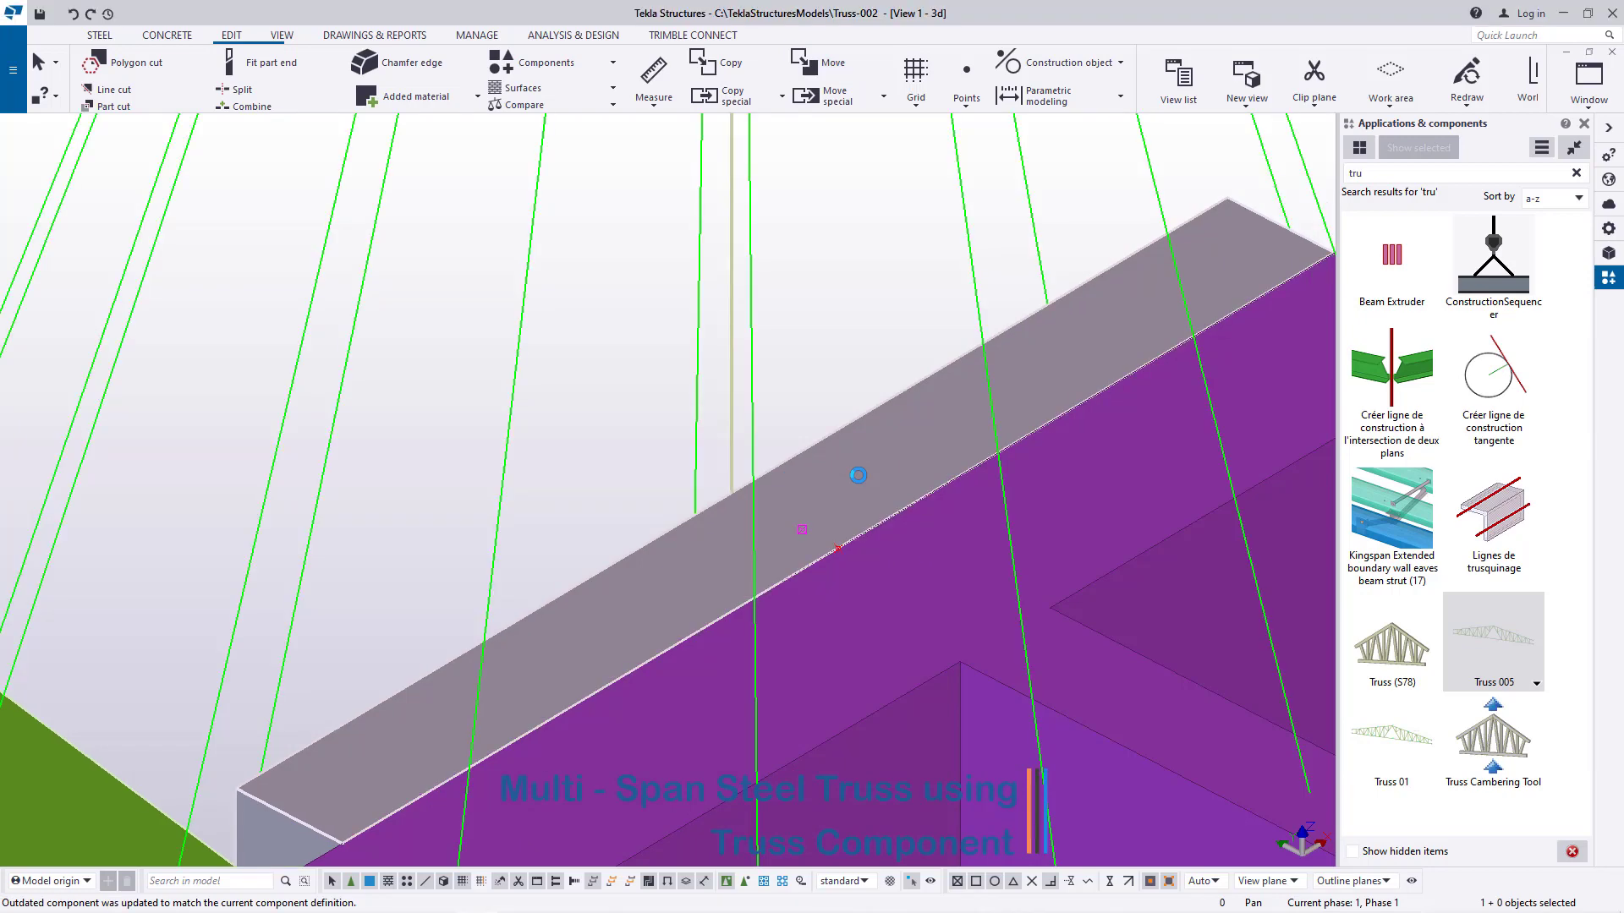
Examine how the moved truss's end plates sit against the grid line 3 column and the opposite column
{"action": "scroll", "coordinate": [885, 524], "scroll_direction": "down", "scroll_amount": 10}
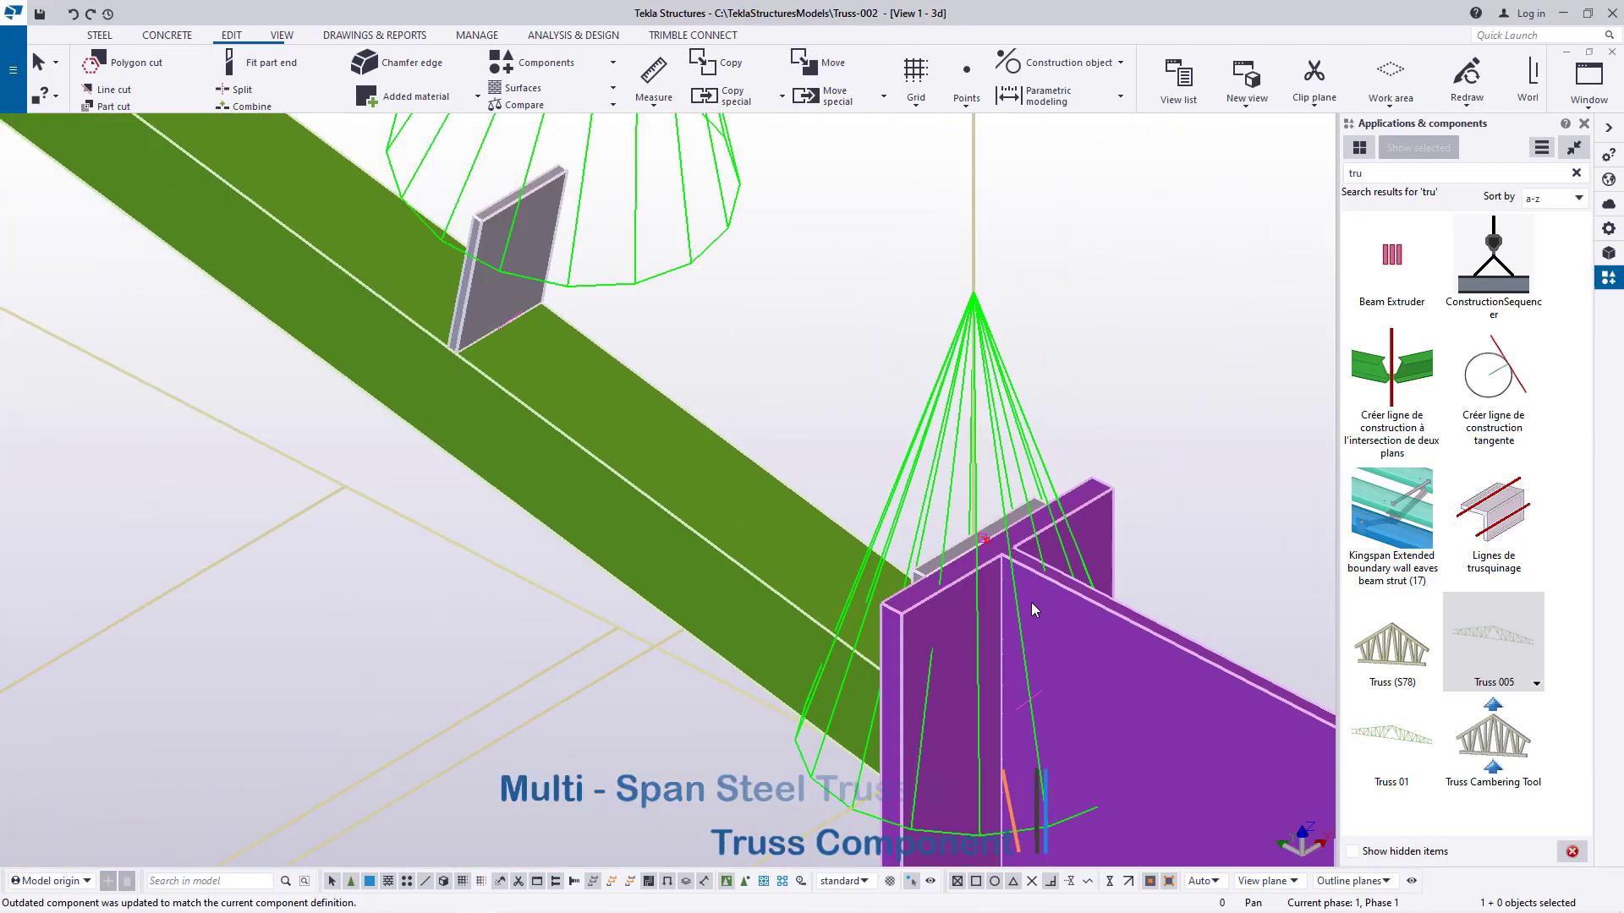
{"action": "scroll", "coordinate": [1053, 584], "scroll_direction": "down", "scroll_amount": 8}
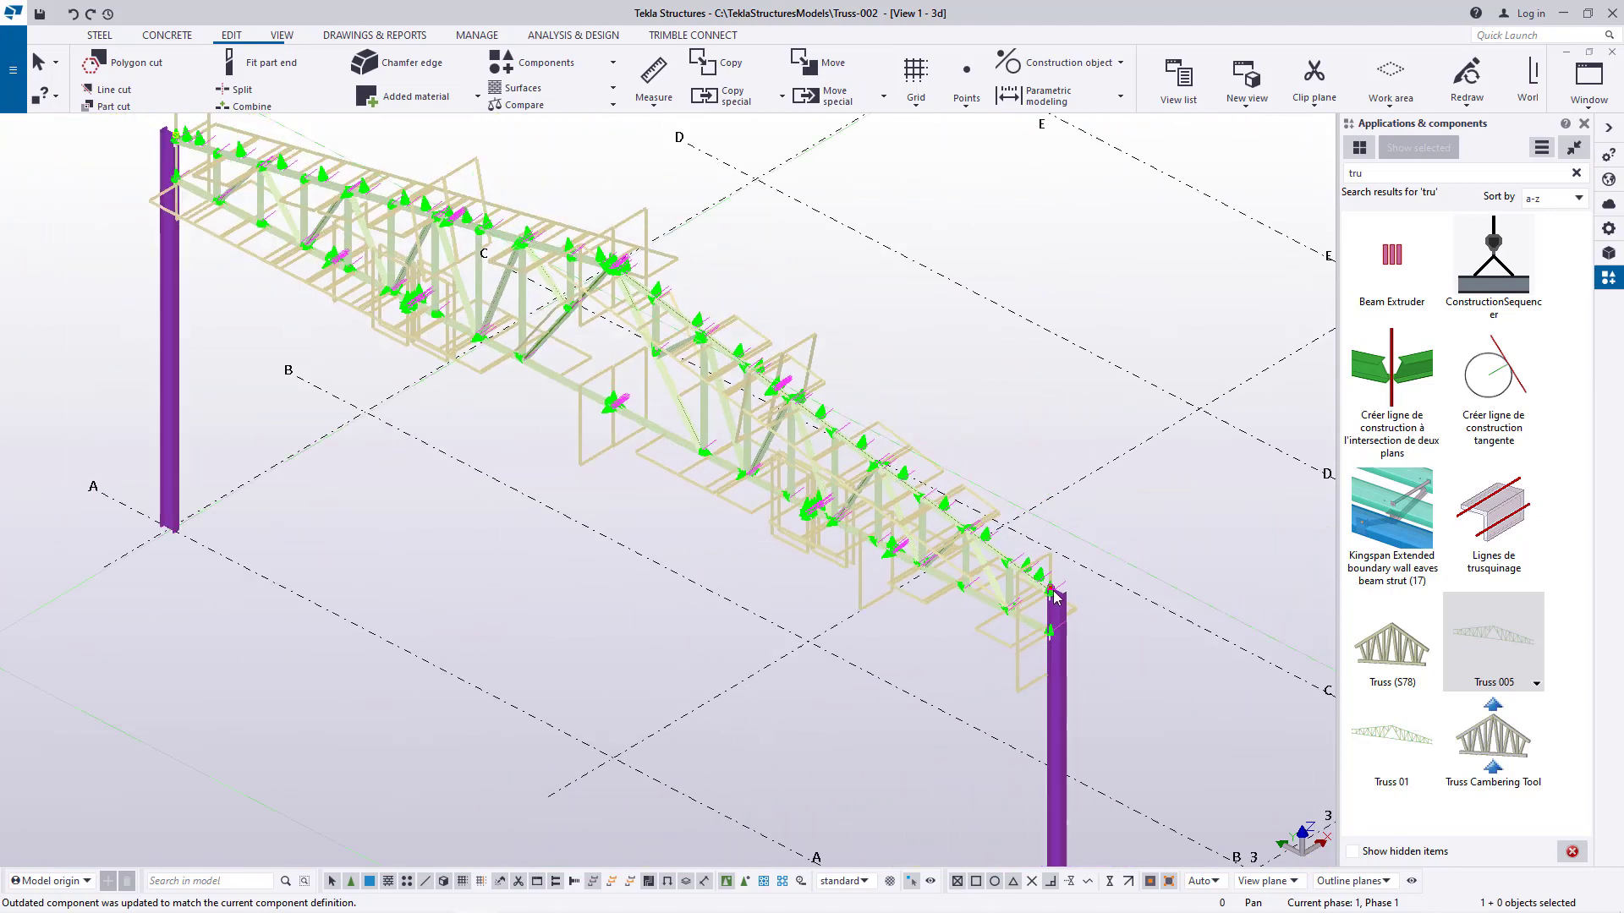
{"action": "scroll", "coordinate": [630, 348], "scroll_direction": "up", "scroll_amount": 8}
{"action": "scroll", "coordinate": [631, 348], "scroll_direction": "up", "scroll_amount": 10}
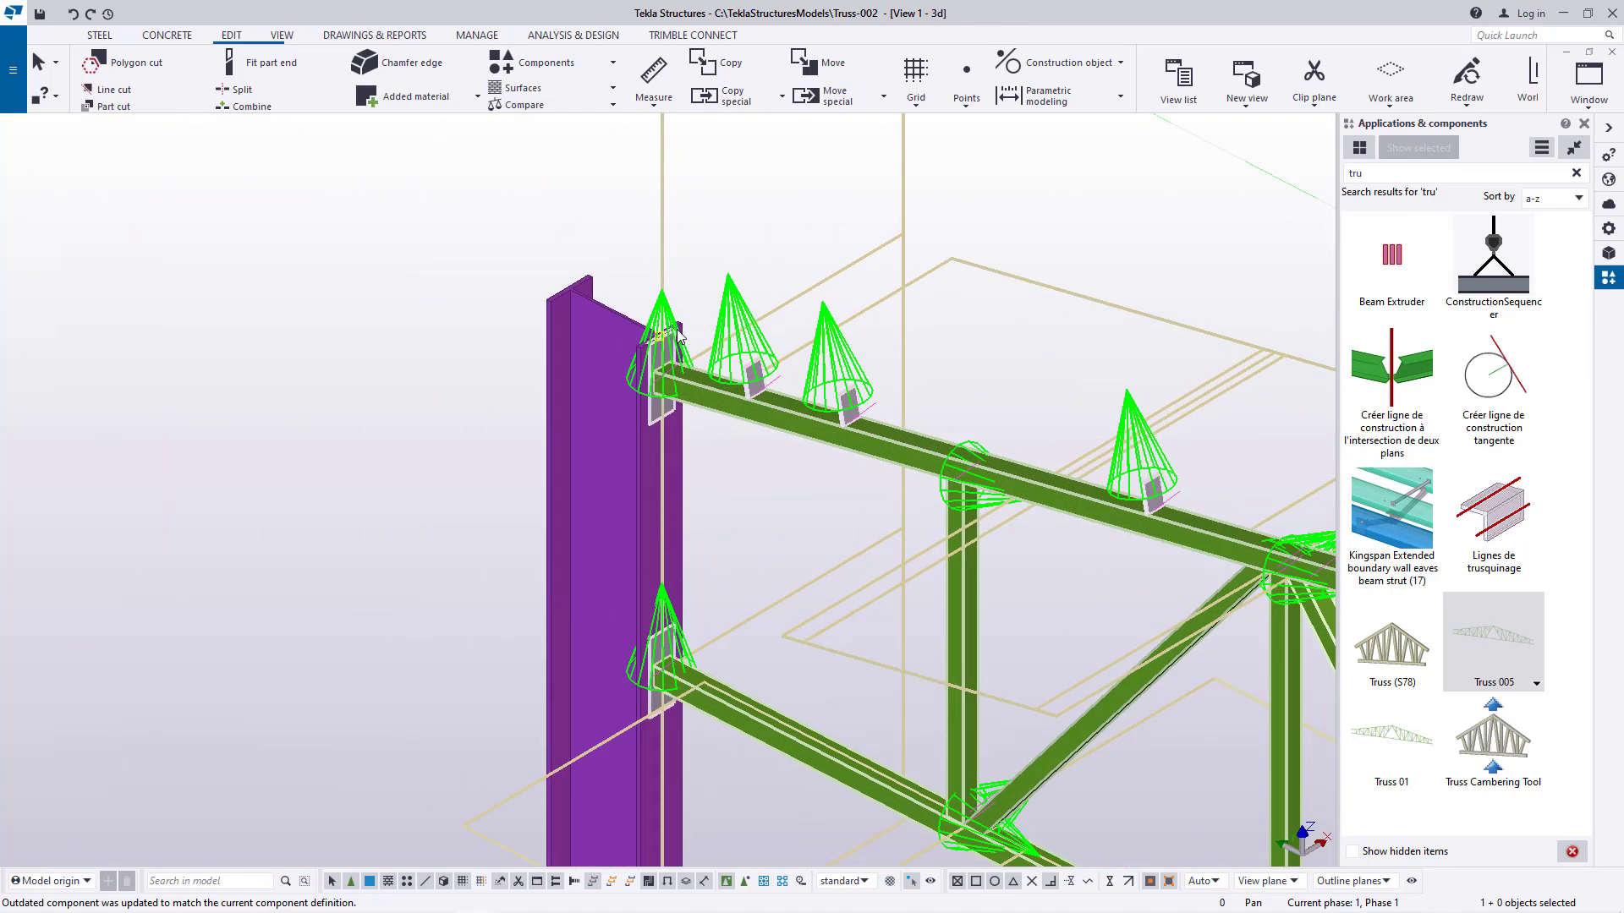
{"action": "scroll", "coordinate": [651, 347], "scroll_direction": "up", "scroll_amount": 3}
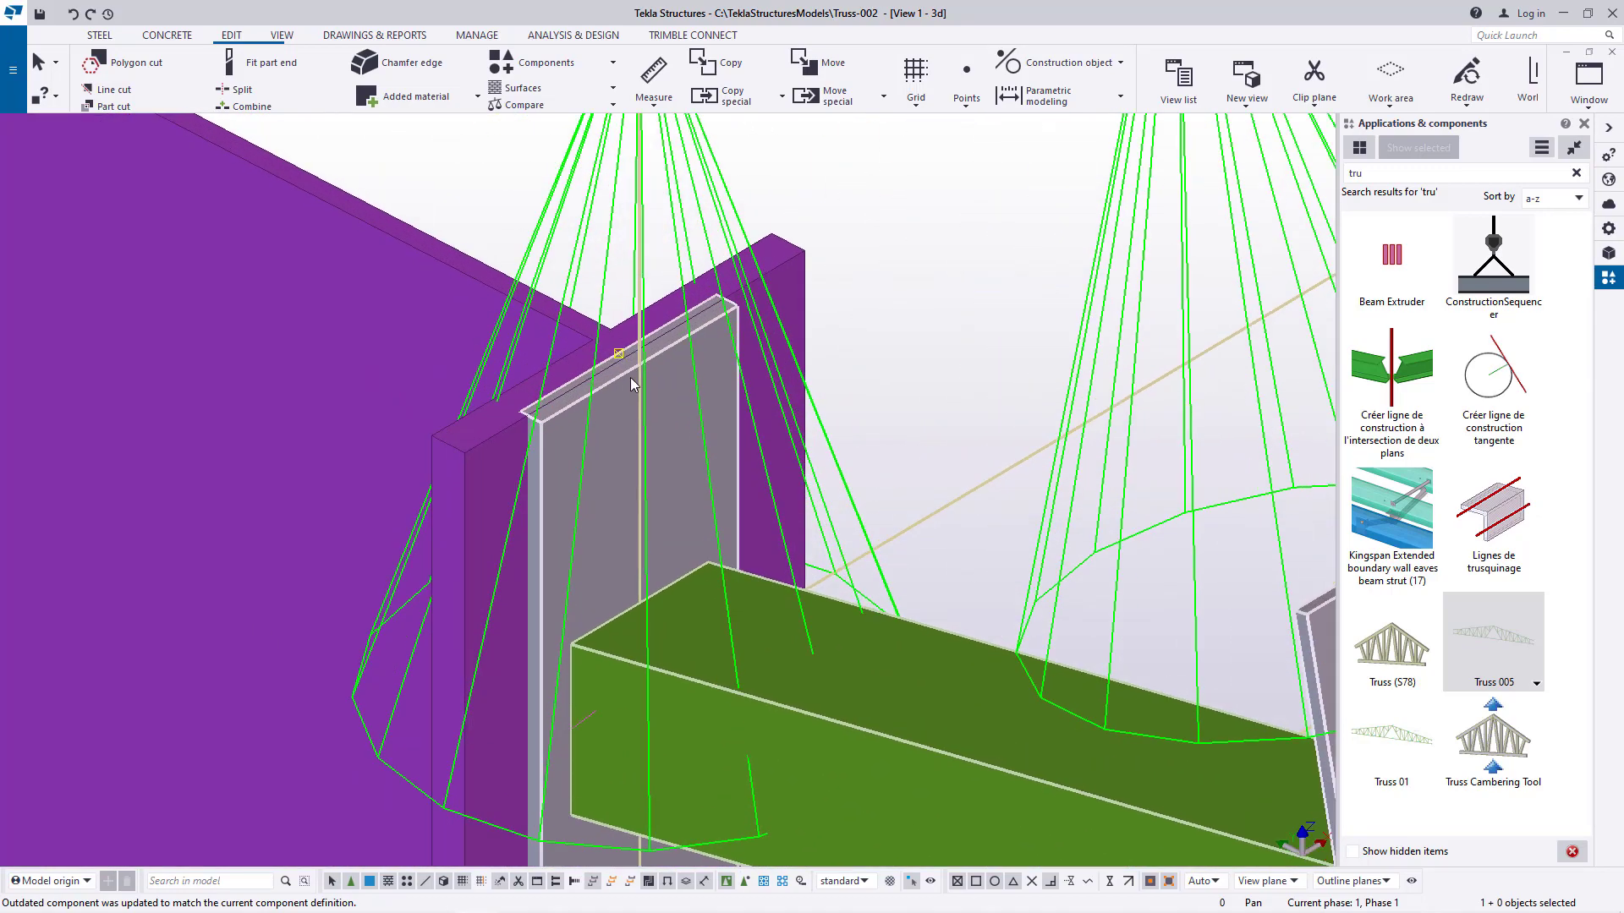
{"action": "scroll", "coordinate": [614, 388], "scroll_direction": "up", "scroll_amount": 2}
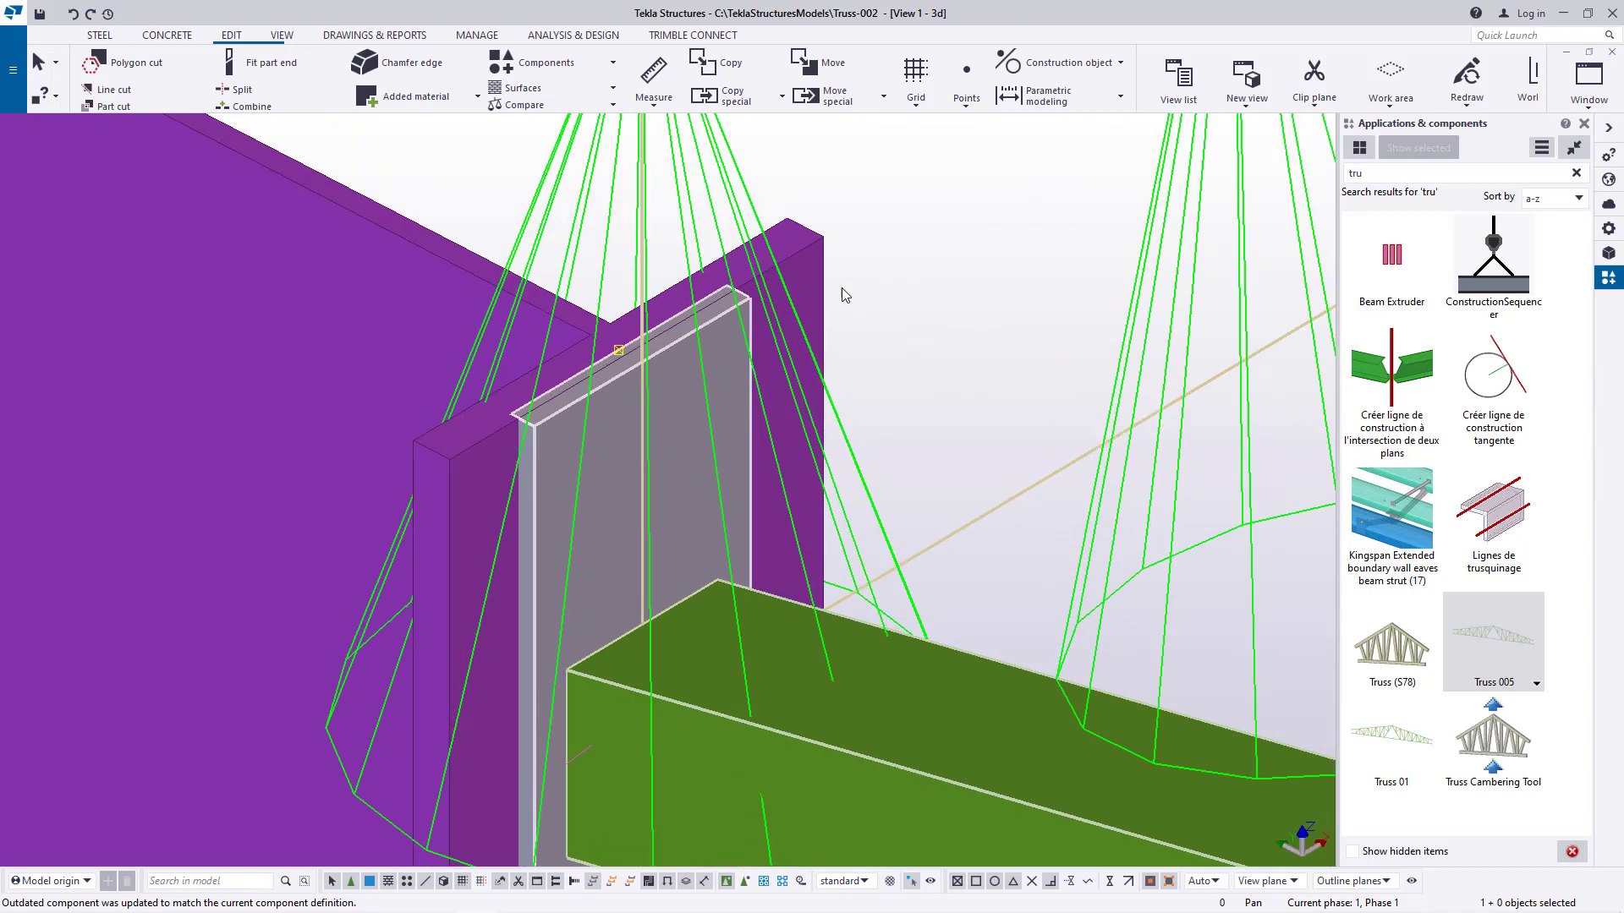
{"action": "right_click", "coordinate": [959, 230]}
{"action": "left_click", "coordinate": [981, 328]}
{"action": "scroll", "coordinate": [724, 307], "scroll_direction": "up", "scroll_amount": 4}
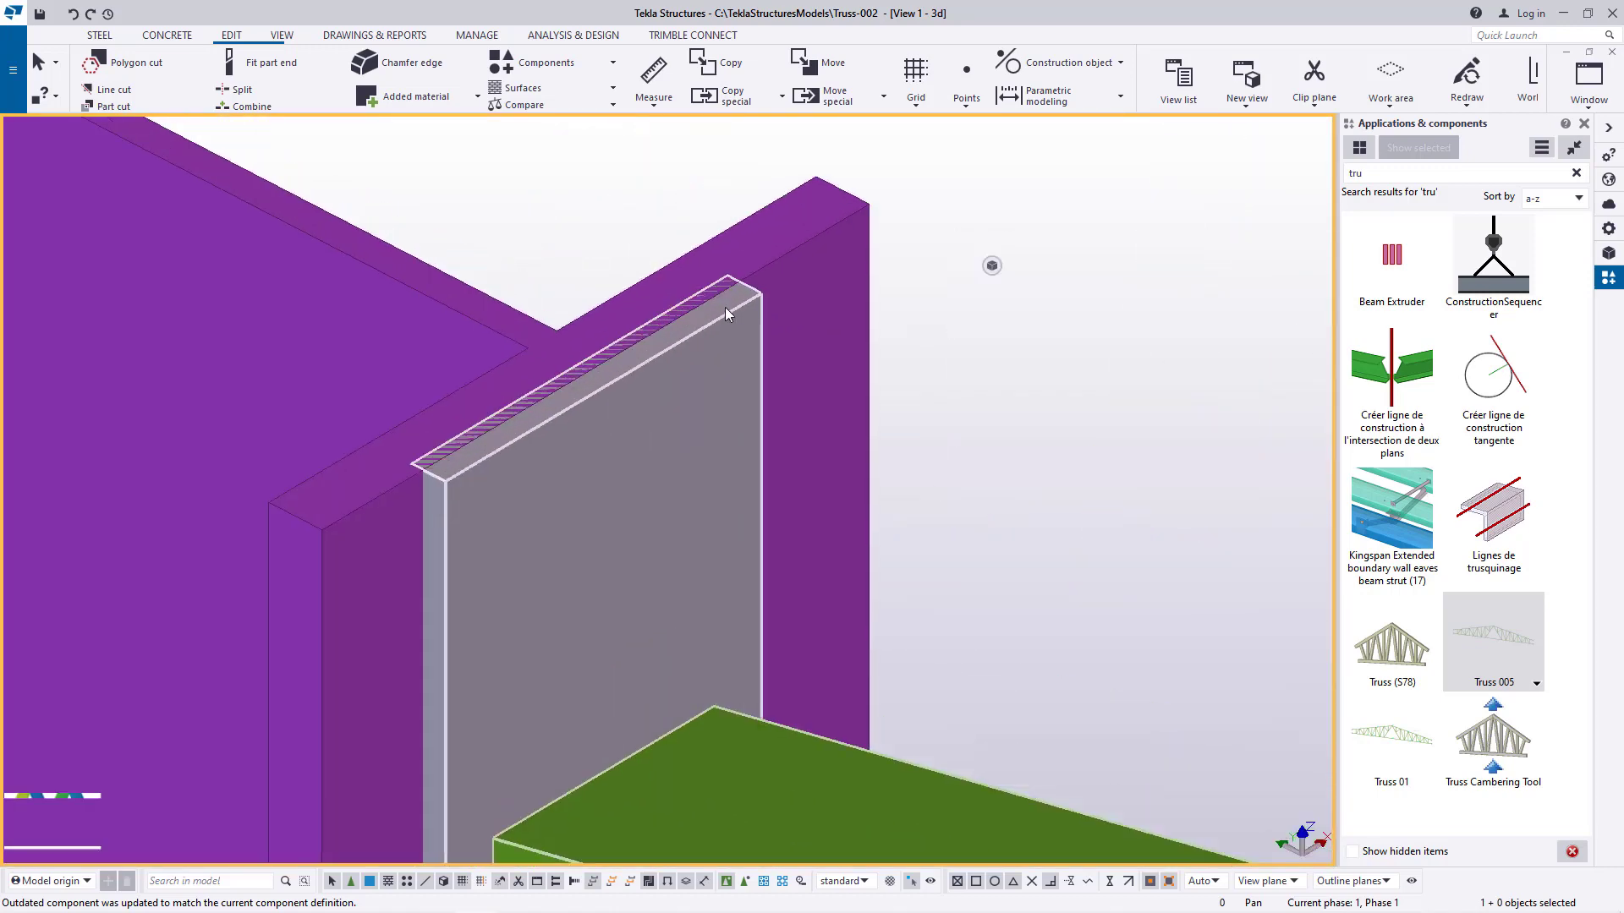
{"action": "right_click", "coordinate": [856, 258]}
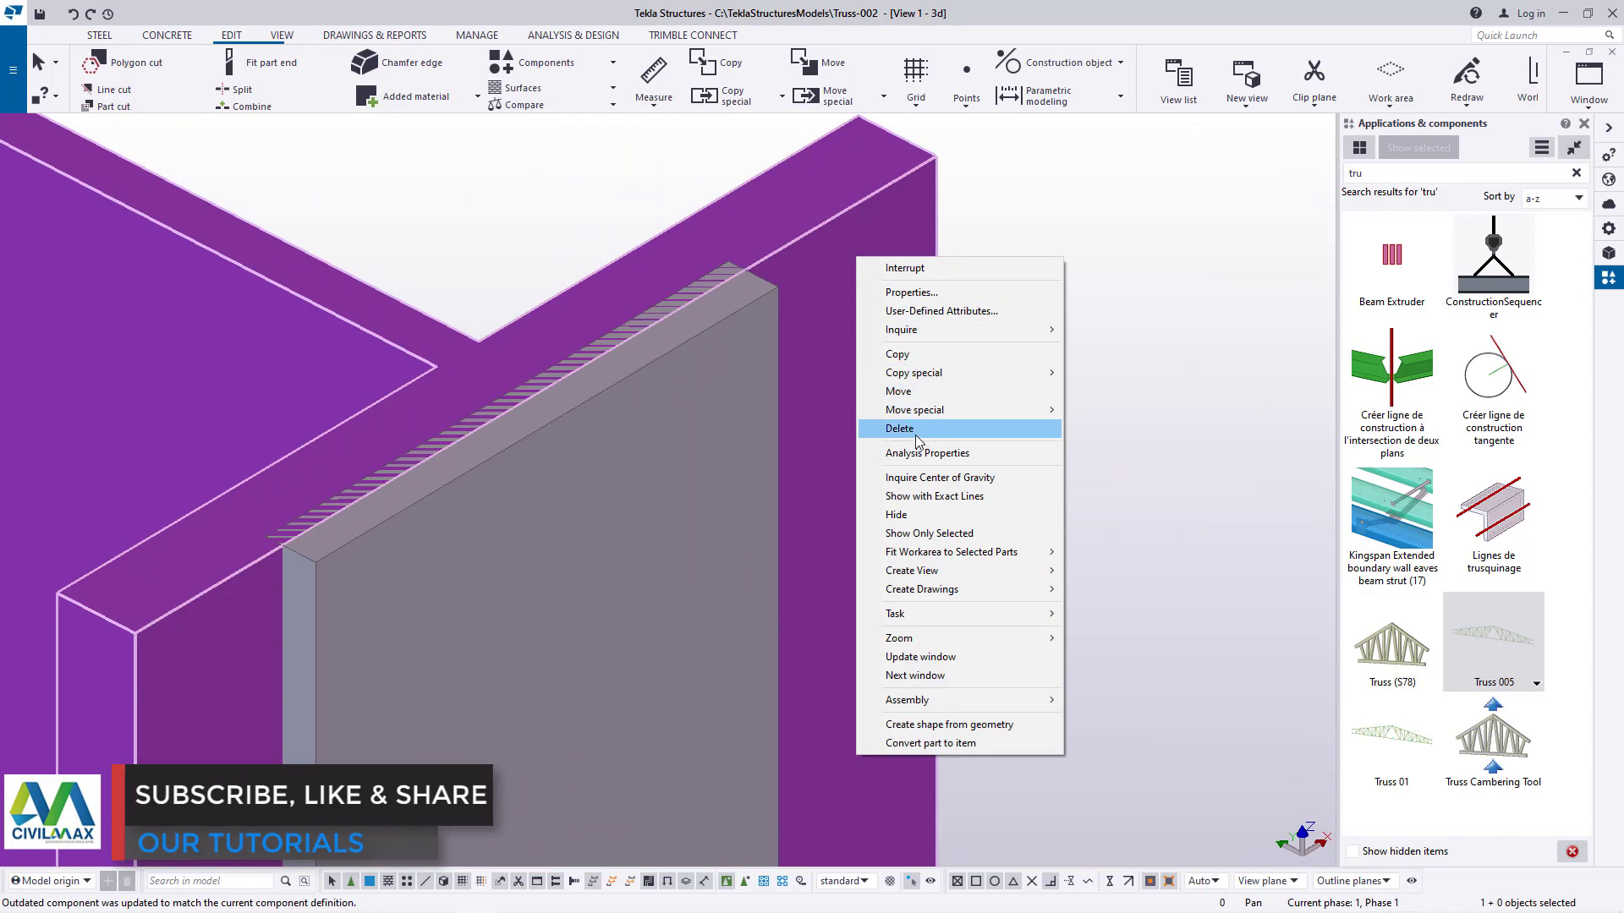
{"action": "left_click", "coordinate": [899, 393]}
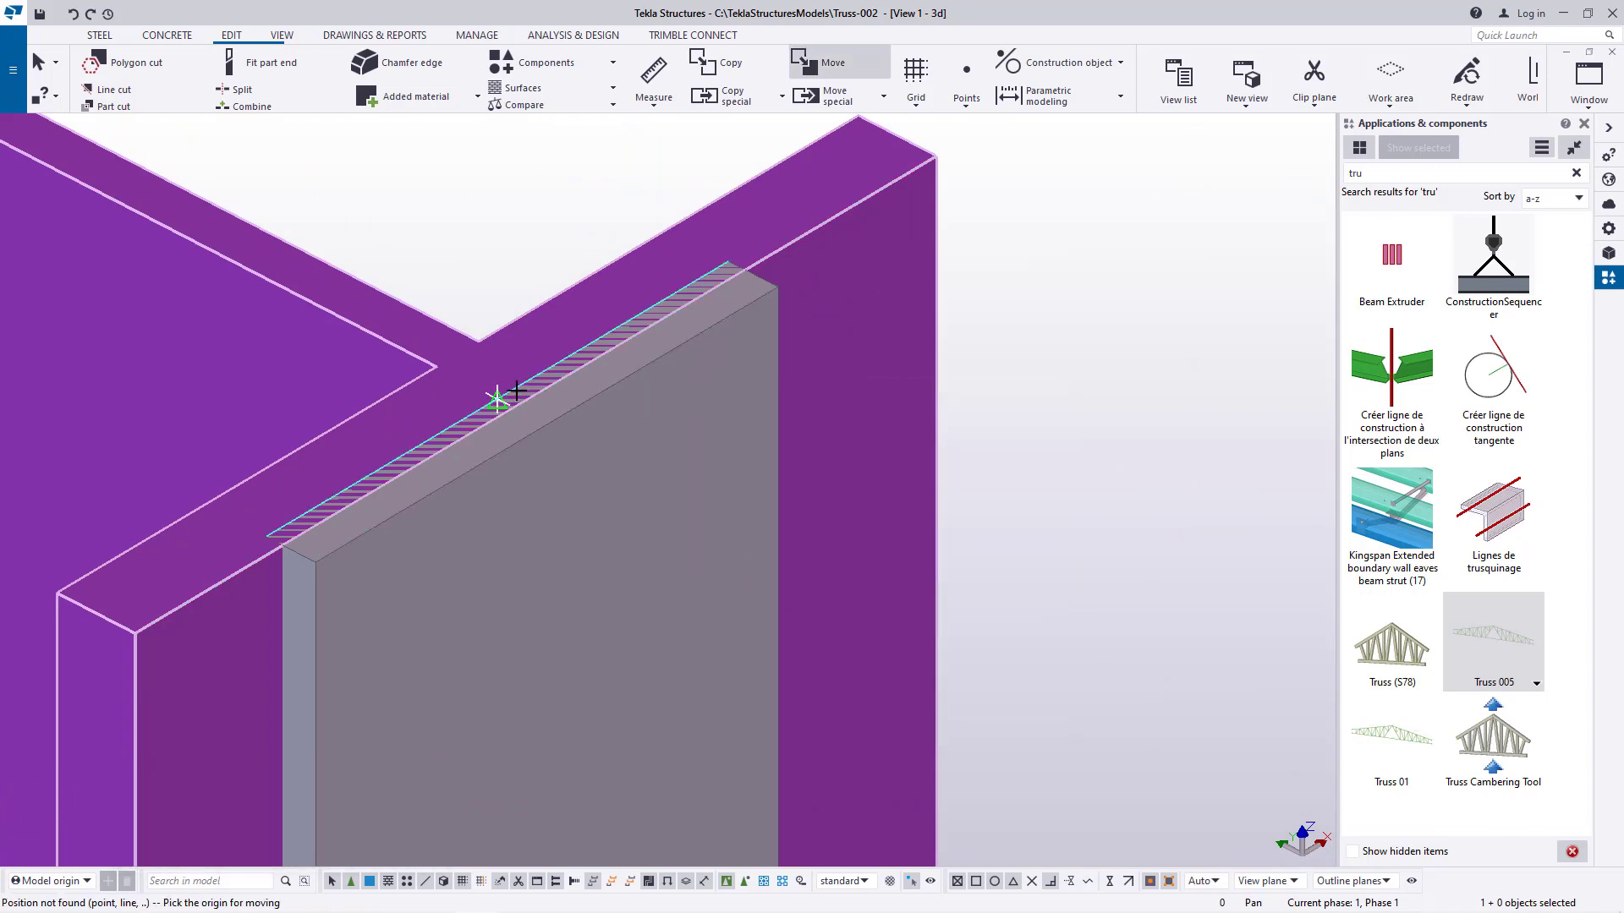
{"action": "right_click", "coordinate": [1041, 277]}
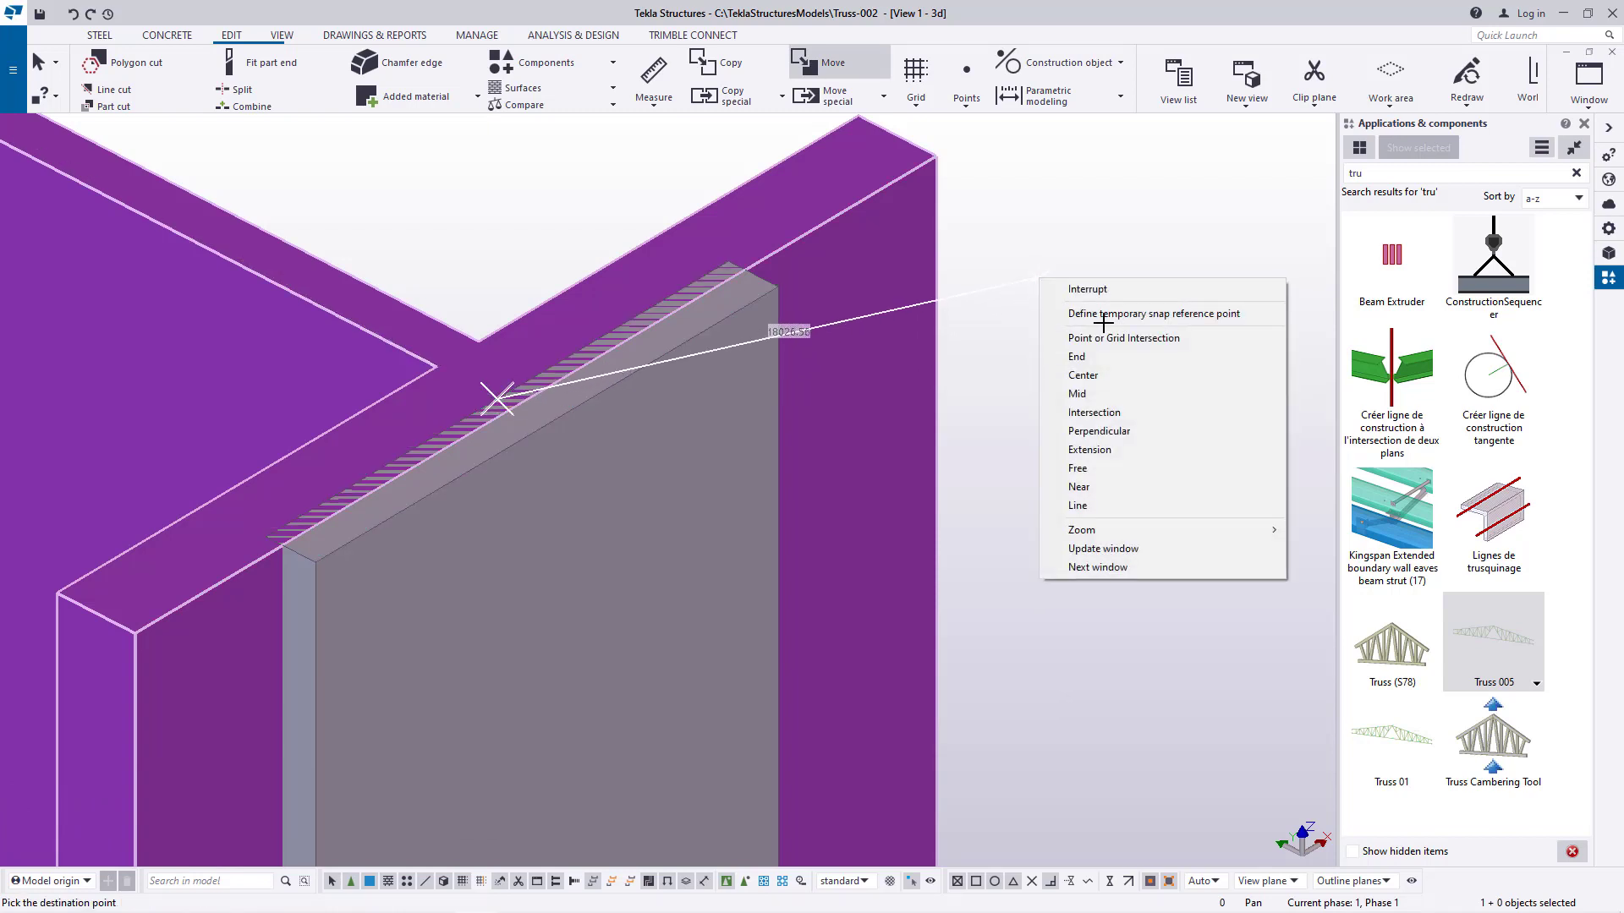
{"action": "left_click", "coordinate": [1089, 289]}
Create 1 divided-line point between the two ends of the opposite column's top flange edge on the truss side
{"action": "scroll", "coordinate": [601, 345], "scroll_direction": "down", "scroll_amount": 5}
{"action": "scroll", "coordinate": [516, 399], "scroll_direction": "up", "scroll_amount": 4}
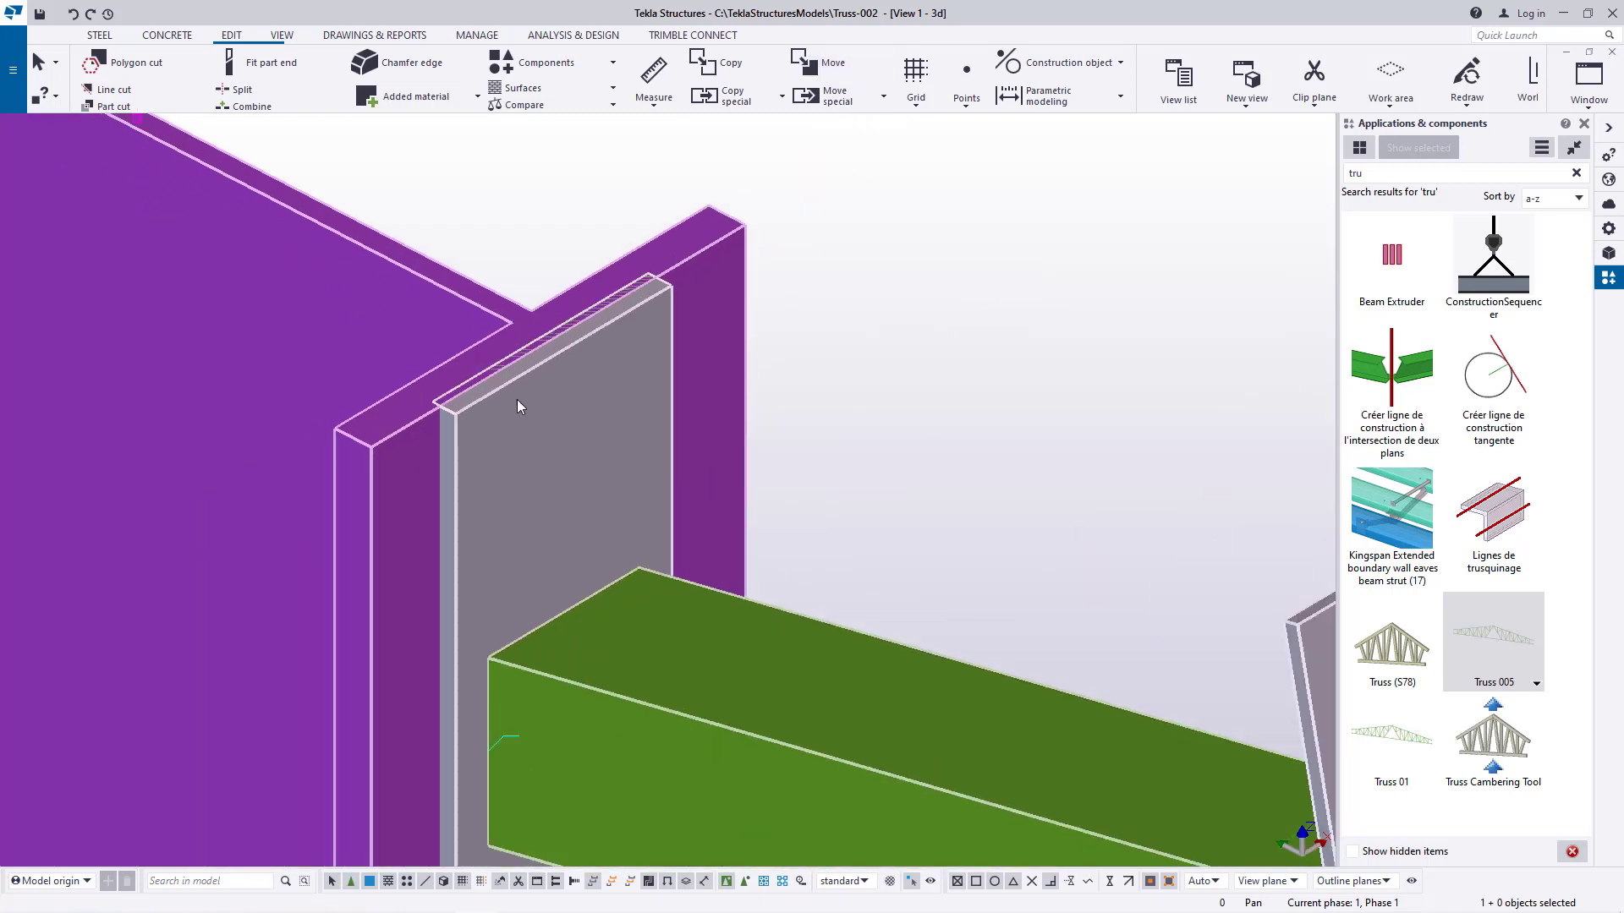
{"action": "scroll", "coordinate": [457, 395], "scroll_direction": "down", "scroll_amount": 3}
{"action": "scroll", "coordinate": [363, 203], "scroll_direction": "up", "scroll_amount": 1}
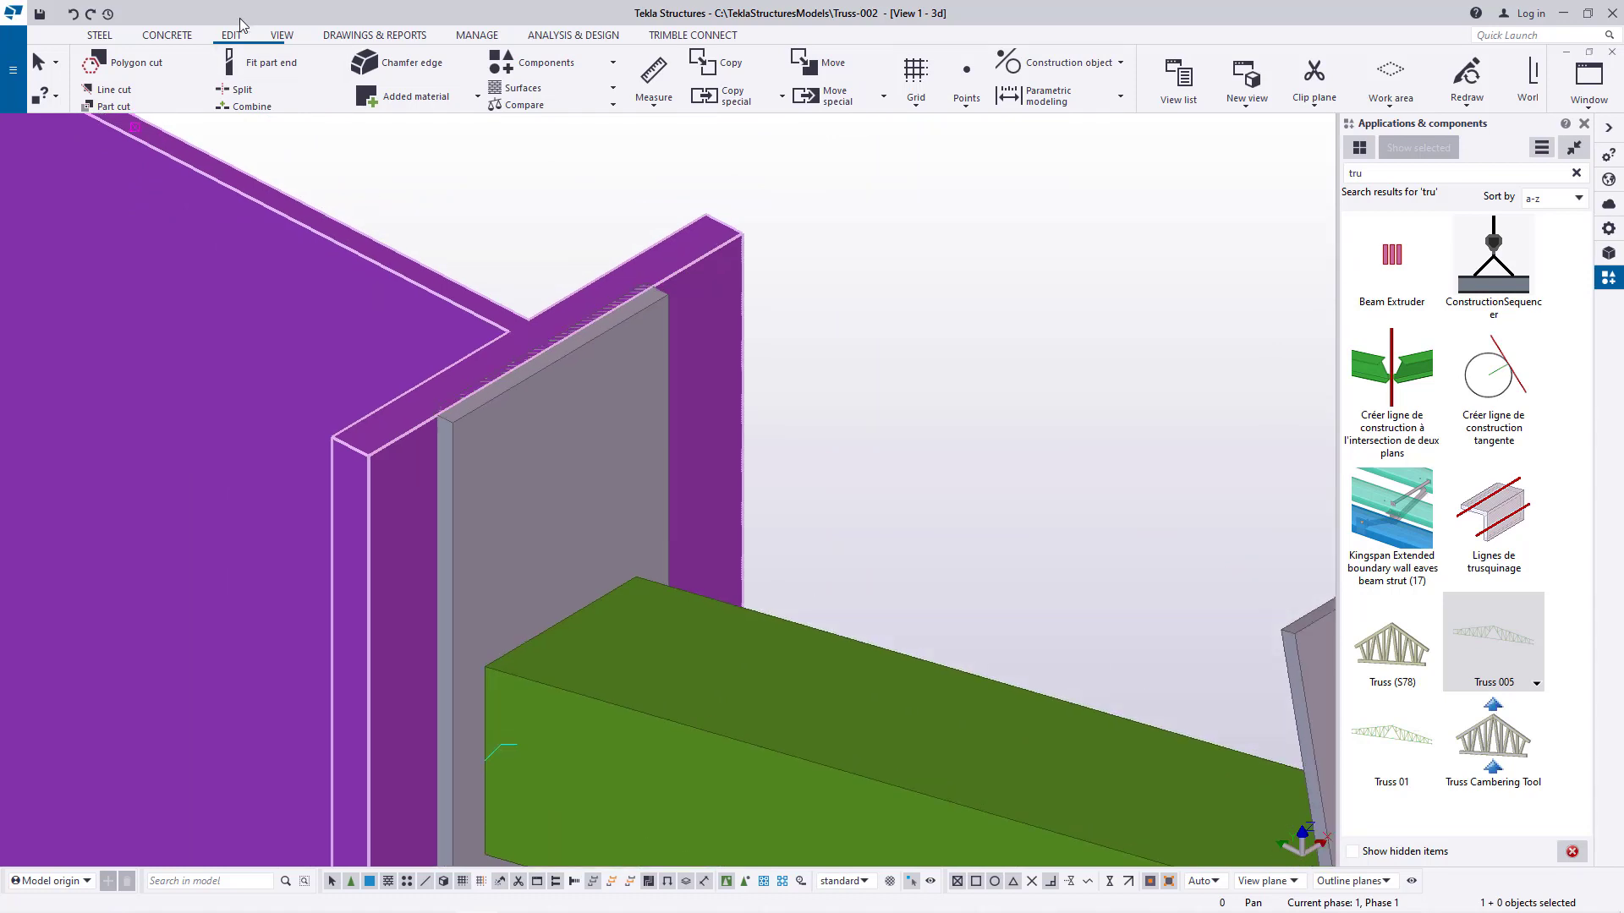
{"action": "left_click", "coordinate": [958, 103]}
{"action": "left_click", "coordinate": [992, 131]}
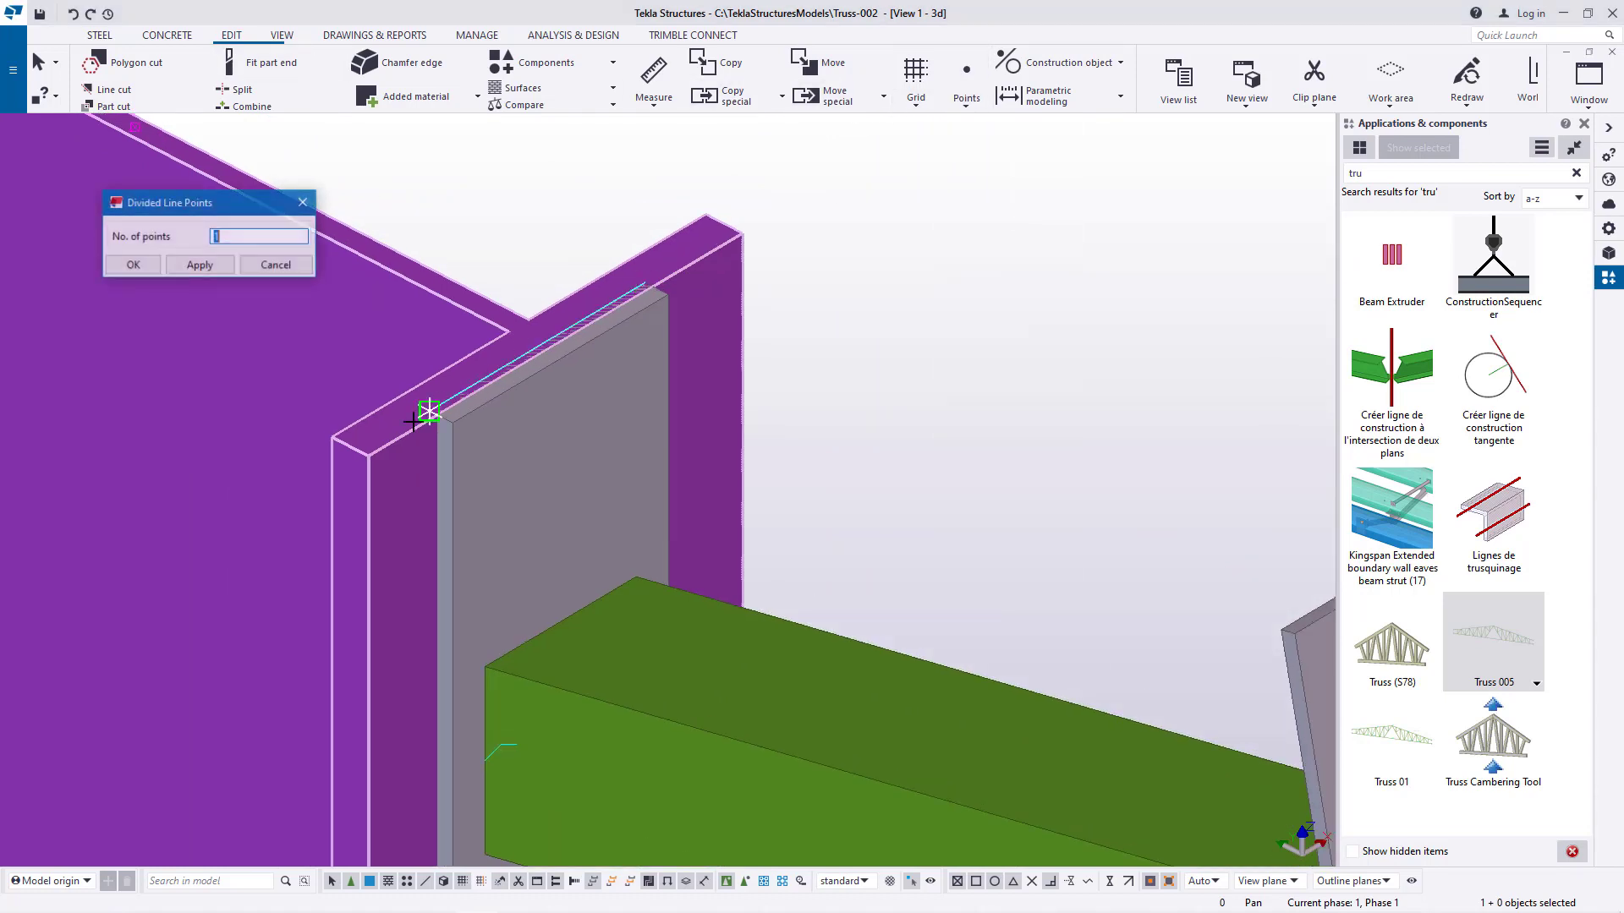
{"action": "scroll", "coordinate": [404, 434], "scroll_direction": "up", "scroll_amount": 1}
{"action": "left_click", "coordinate": [361, 464]}
{"action": "left_click", "coordinate": [358, 465]}
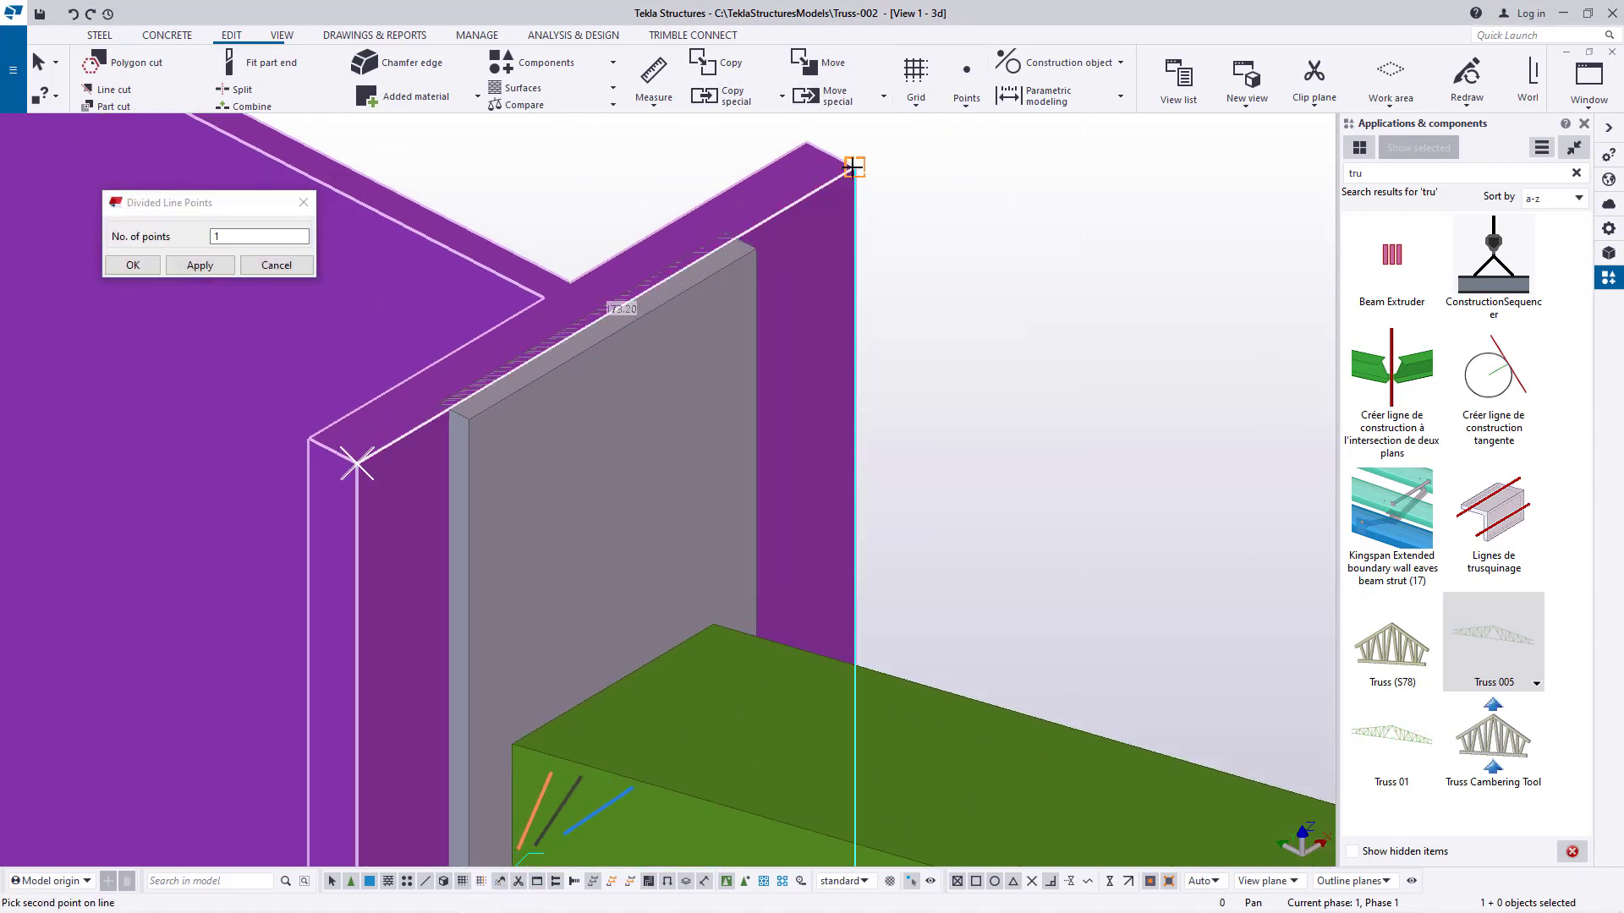
{"action": "right_click", "coordinate": [976, 201]}
{"action": "left_click", "coordinate": [137, 265]}
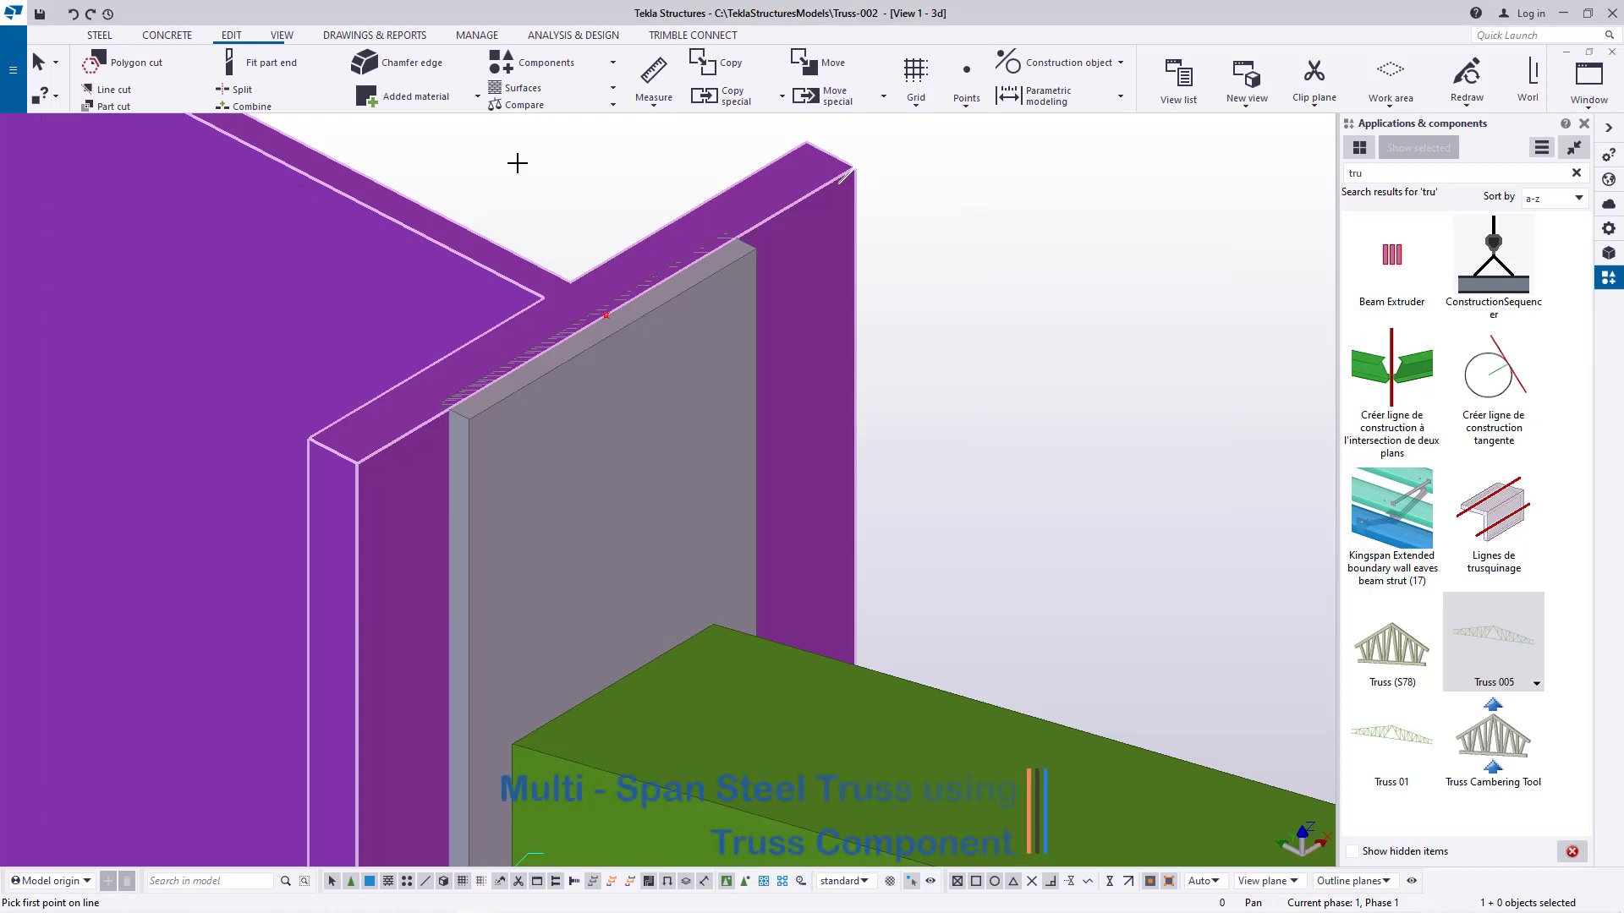
Move the opposite column from its flange-edge divided-line point to the middle of the truss end plate's top back edge
{"action": "scroll", "coordinate": [611, 254], "scroll_direction": "up", "scroll_amount": 3}
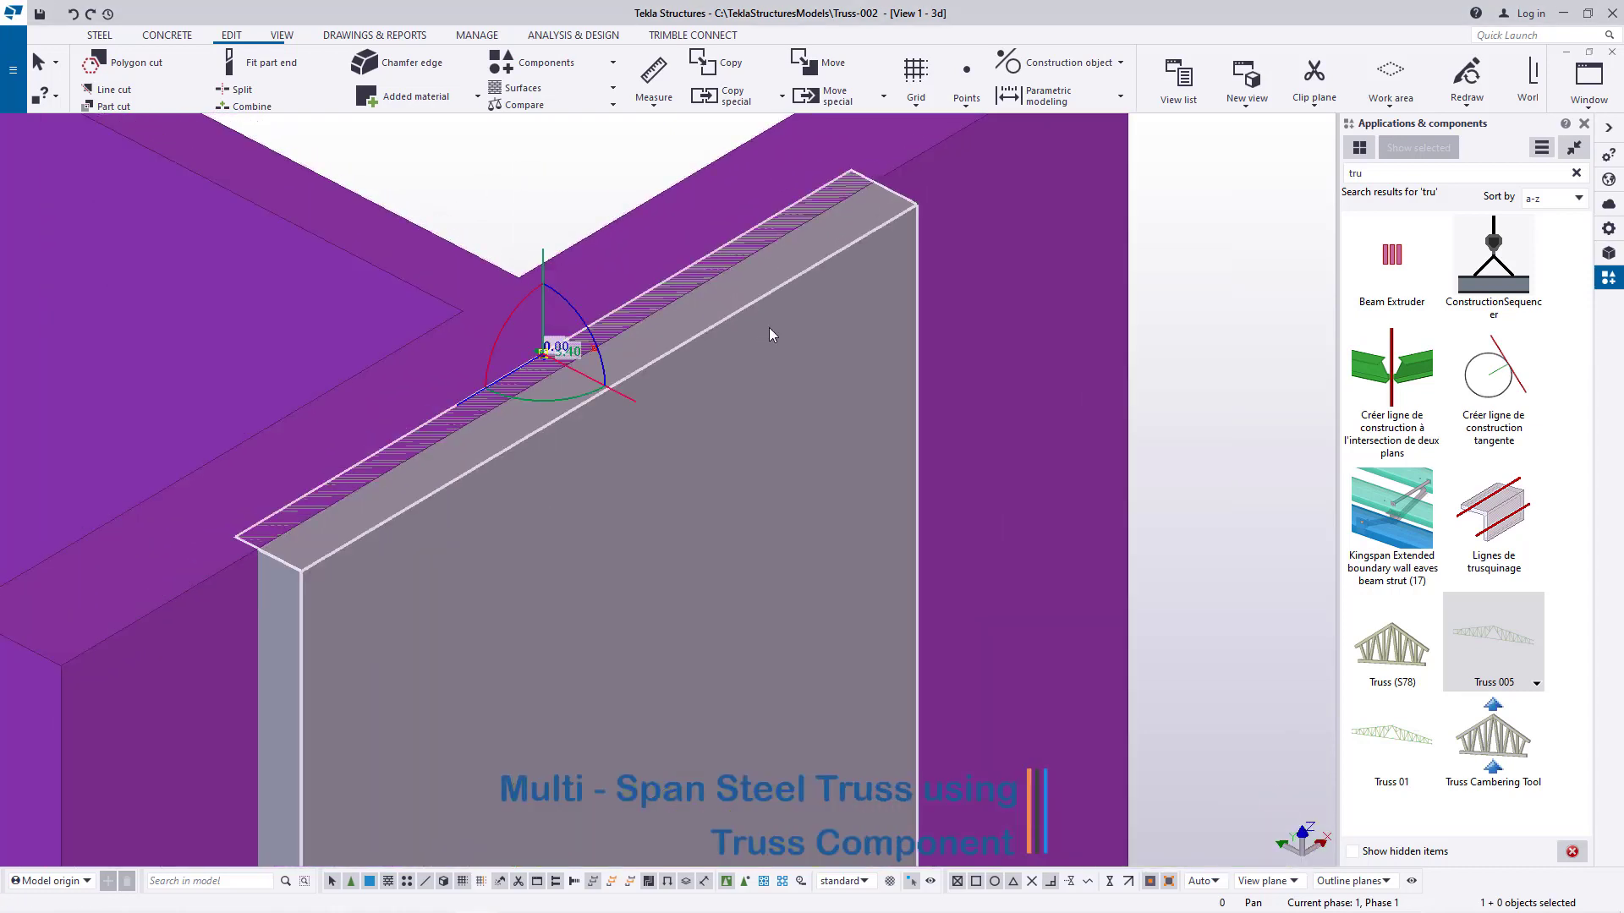
{"action": "scroll", "coordinate": [769, 327], "scroll_direction": "down", "scroll_amount": 3}
{"action": "right_click", "coordinate": [1046, 270]}
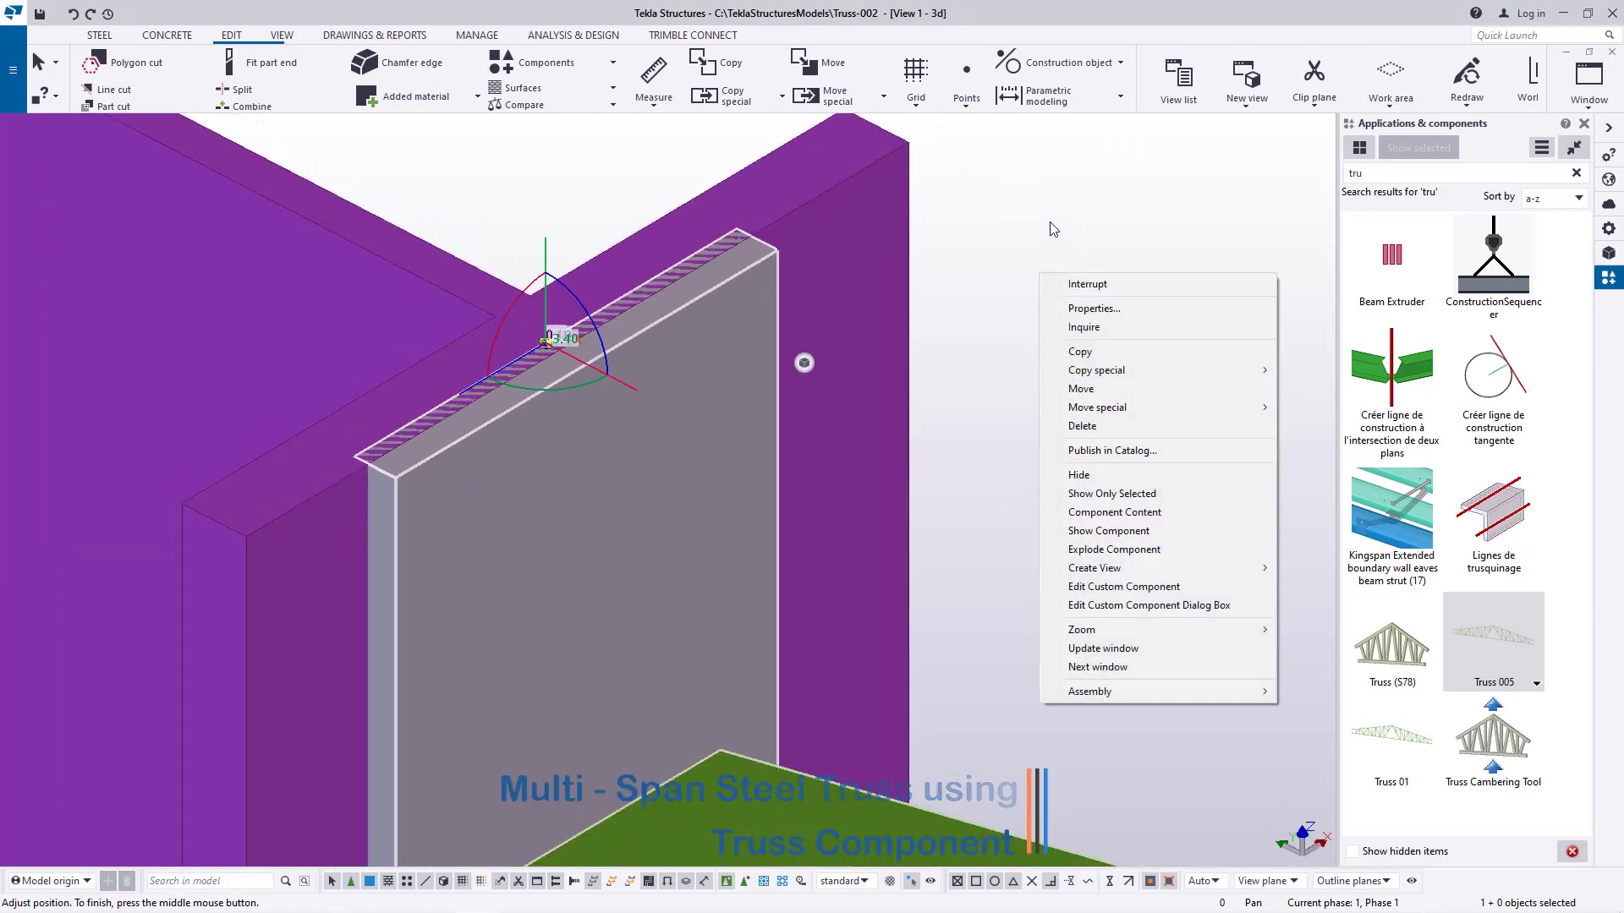
{"action": "left_click", "coordinate": [1084, 226]}
{"action": "left_click", "coordinate": [890, 231]}
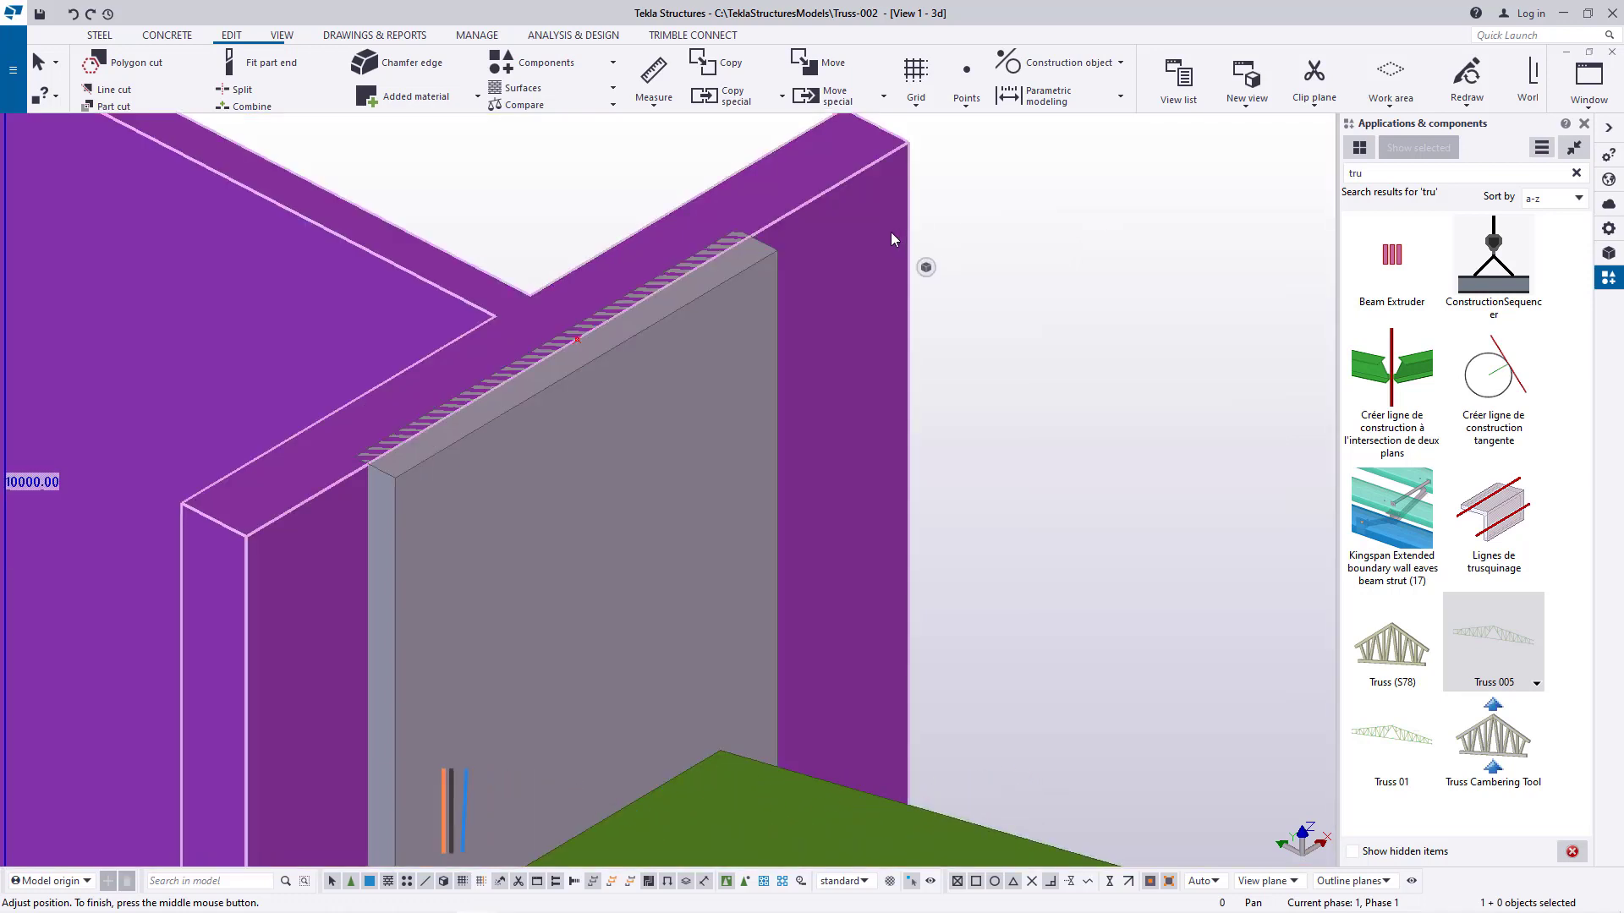
{"action": "right_click", "coordinate": [890, 231]}
{"action": "left_click", "coordinate": [947, 374]}
{"action": "scroll", "coordinate": [508, 344], "scroll_direction": "up", "scroll_amount": 5}
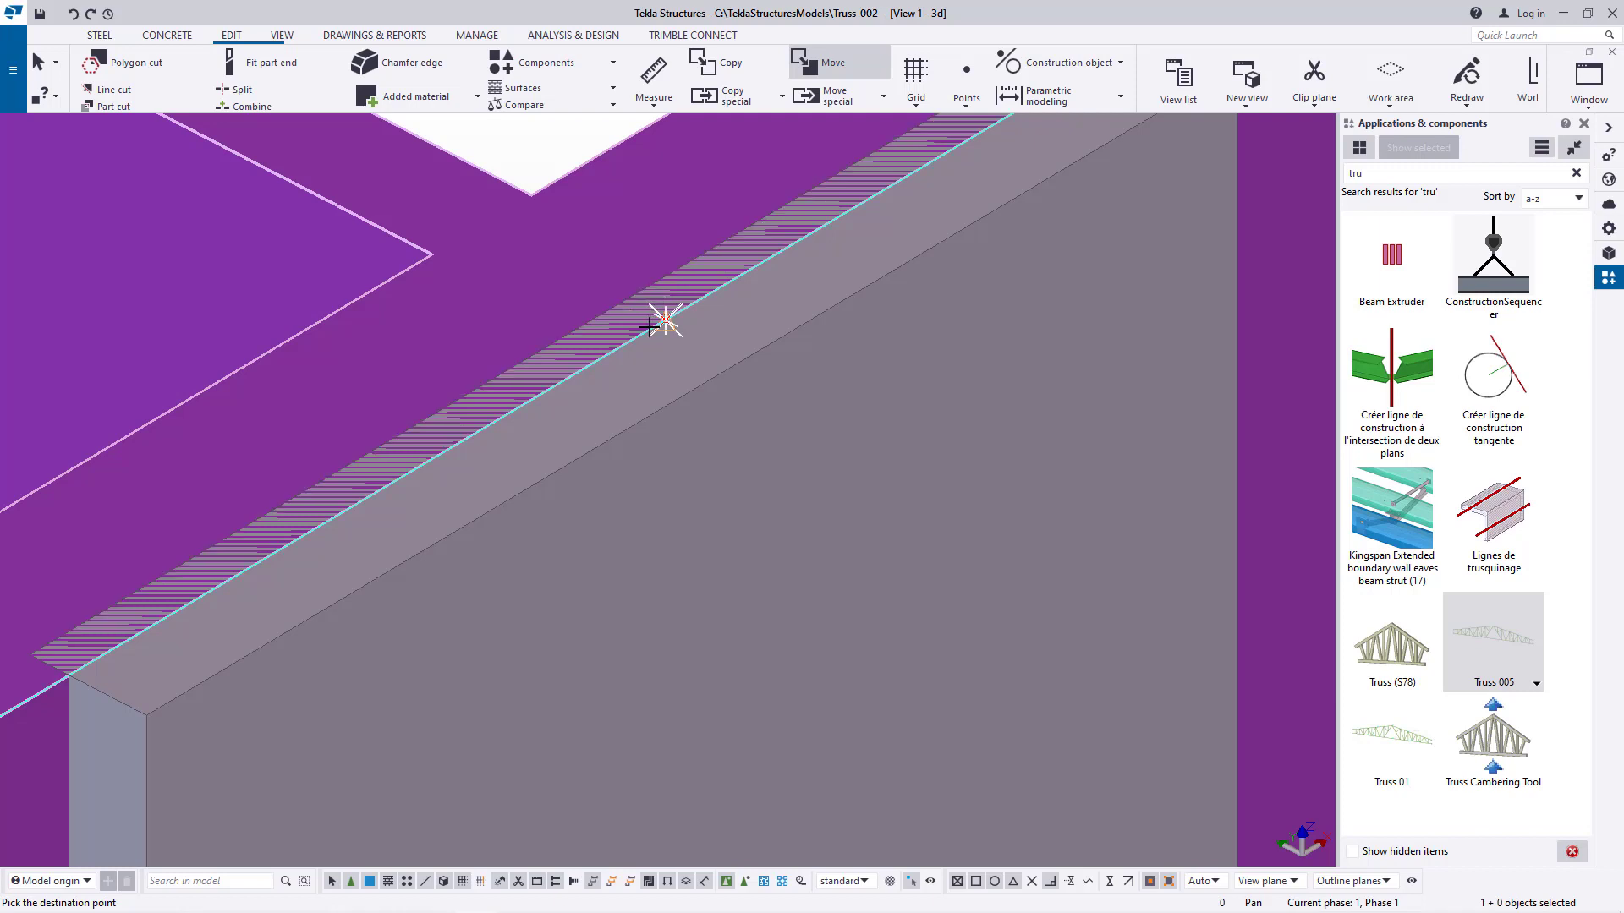
{"action": "scroll", "coordinate": [682, 292], "scroll_direction": "down", "scroll_amount": 1}
{"action": "left_click", "coordinate": [640, 296]}
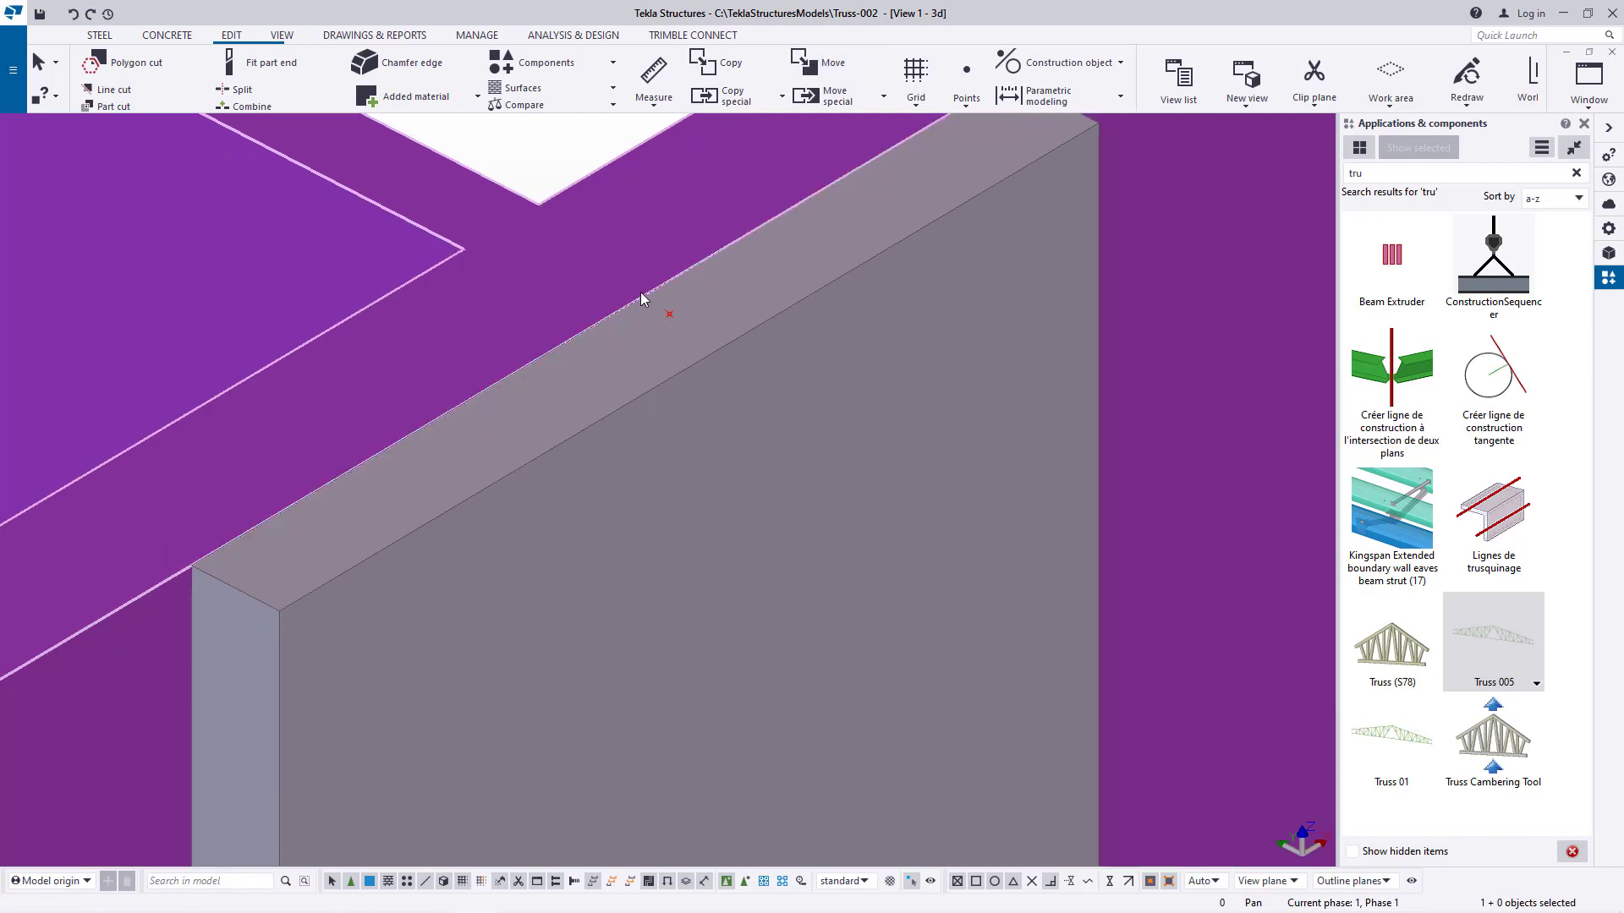
Inspect the moved column's connection with the truss and close the Applications & components catalog
{"action": "scroll", "coordinate": [641, 292], "scroll_direction": "down", "scroll_amount": 5}
{"action": "scroll", "coordinate": [475, 304], "scroll_direction": "down", "scroll_amount": 10}
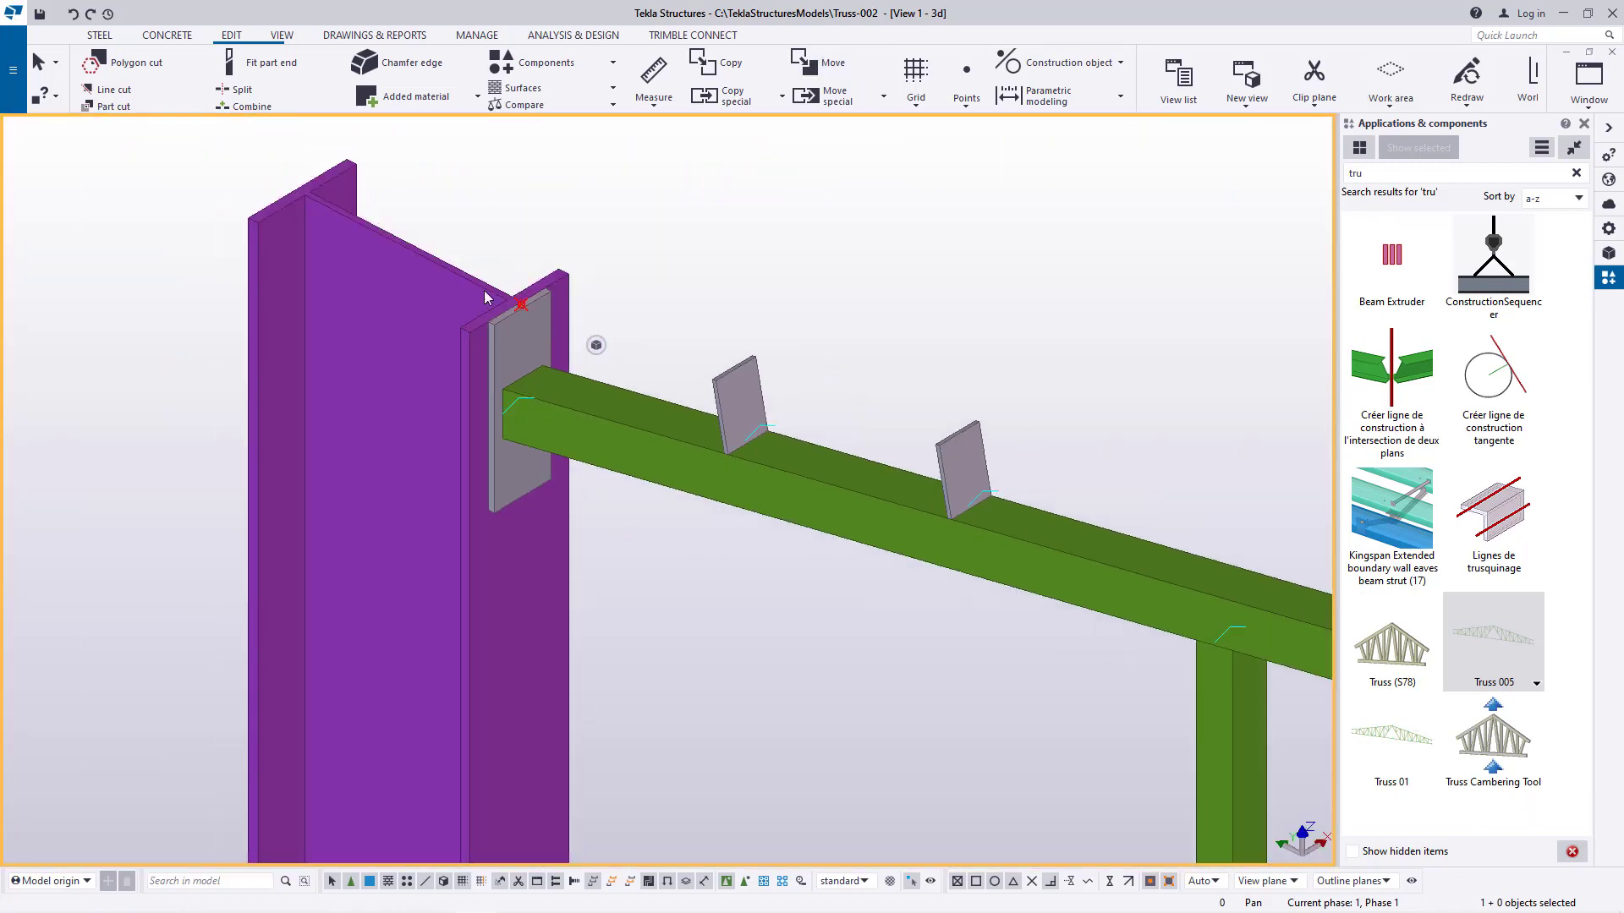
{"action": "scroll", "coordinate": [523, 328], "scroll_direction": "up", "scroll_amount": 5}
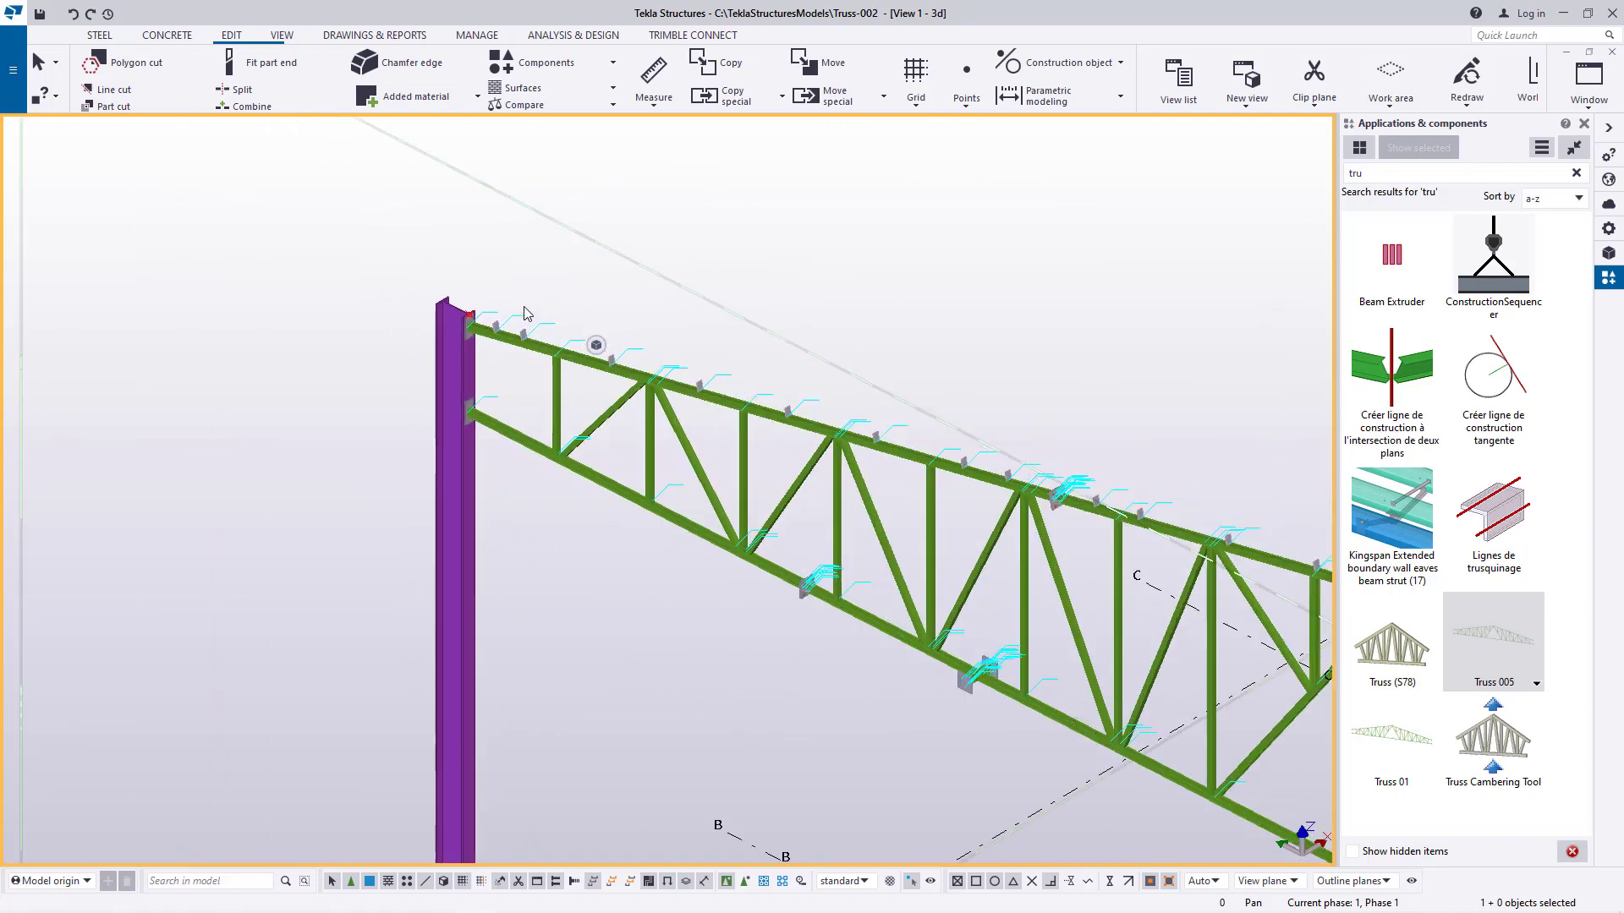
{"action": "left_click", "coordinate": [1585, 125]}
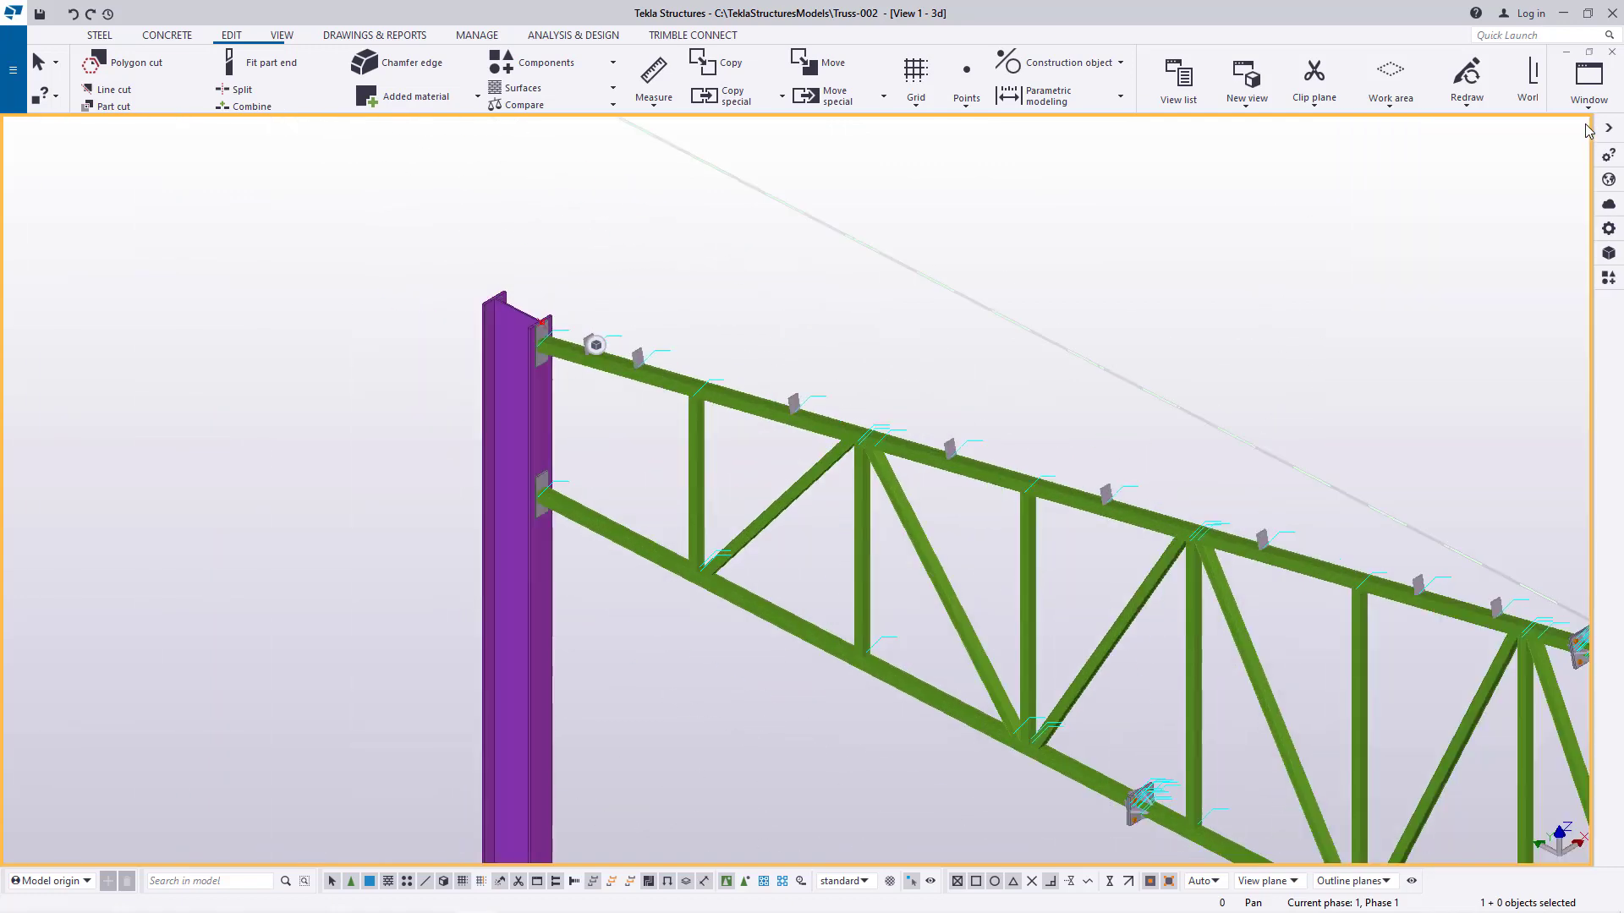
{"action": "scroll", "coordinate": [1153, 529], "scroll_direction": "up", "scroll_amount": 4}
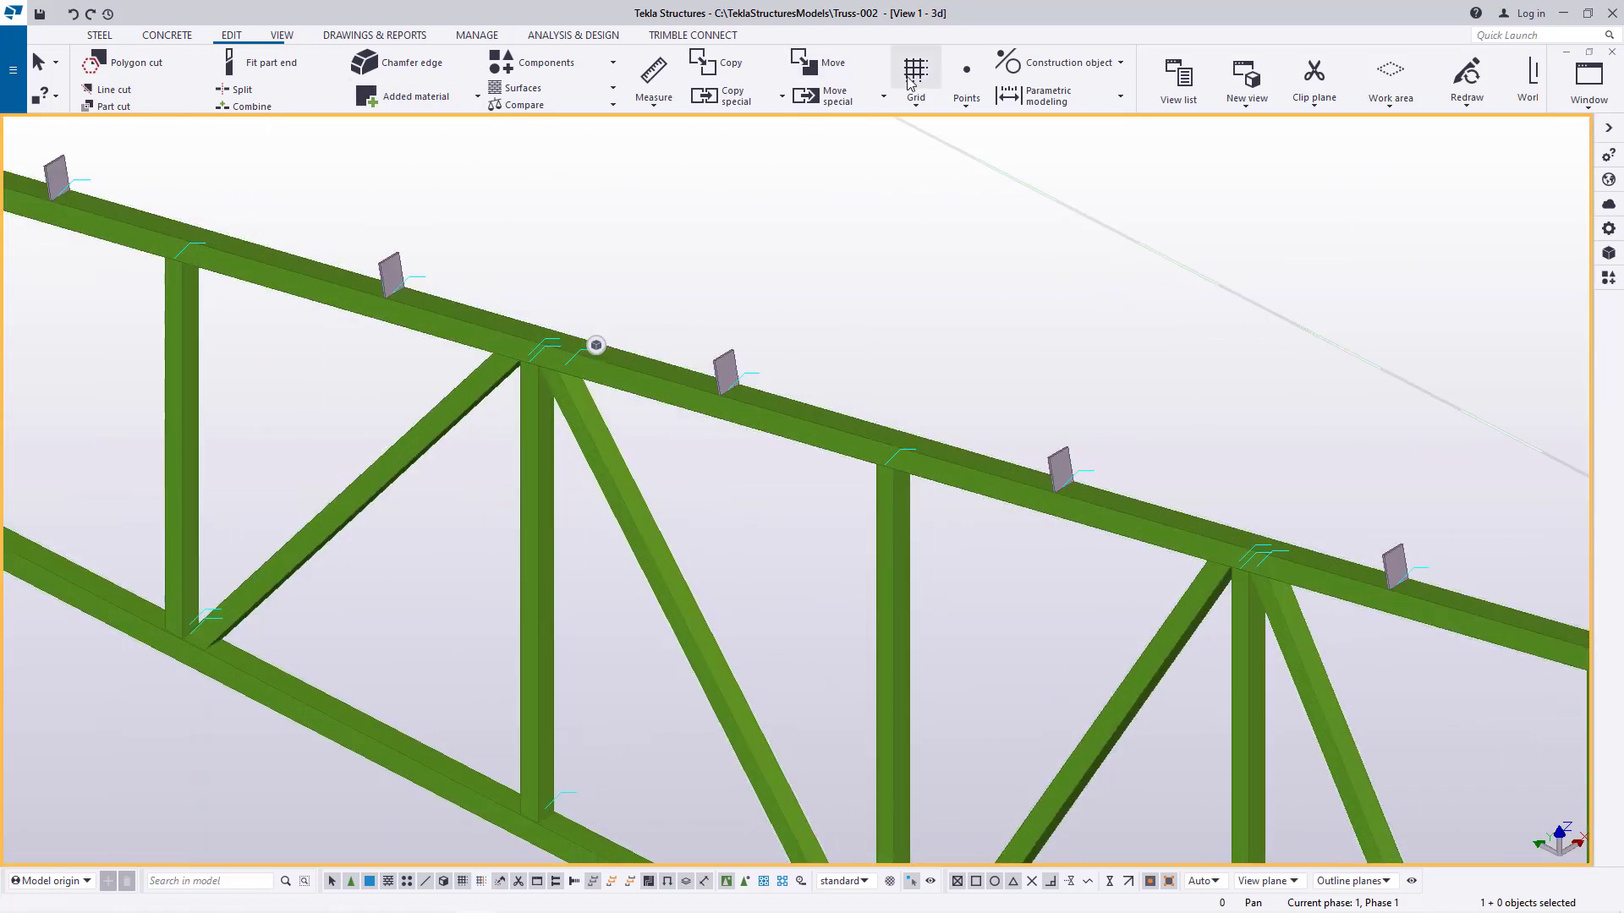
Set the 3D view's rotation to 90 around Z and 0 around X for a straight-on truss elevation
{"action": "left_click", "coordinate": [283, 37]}
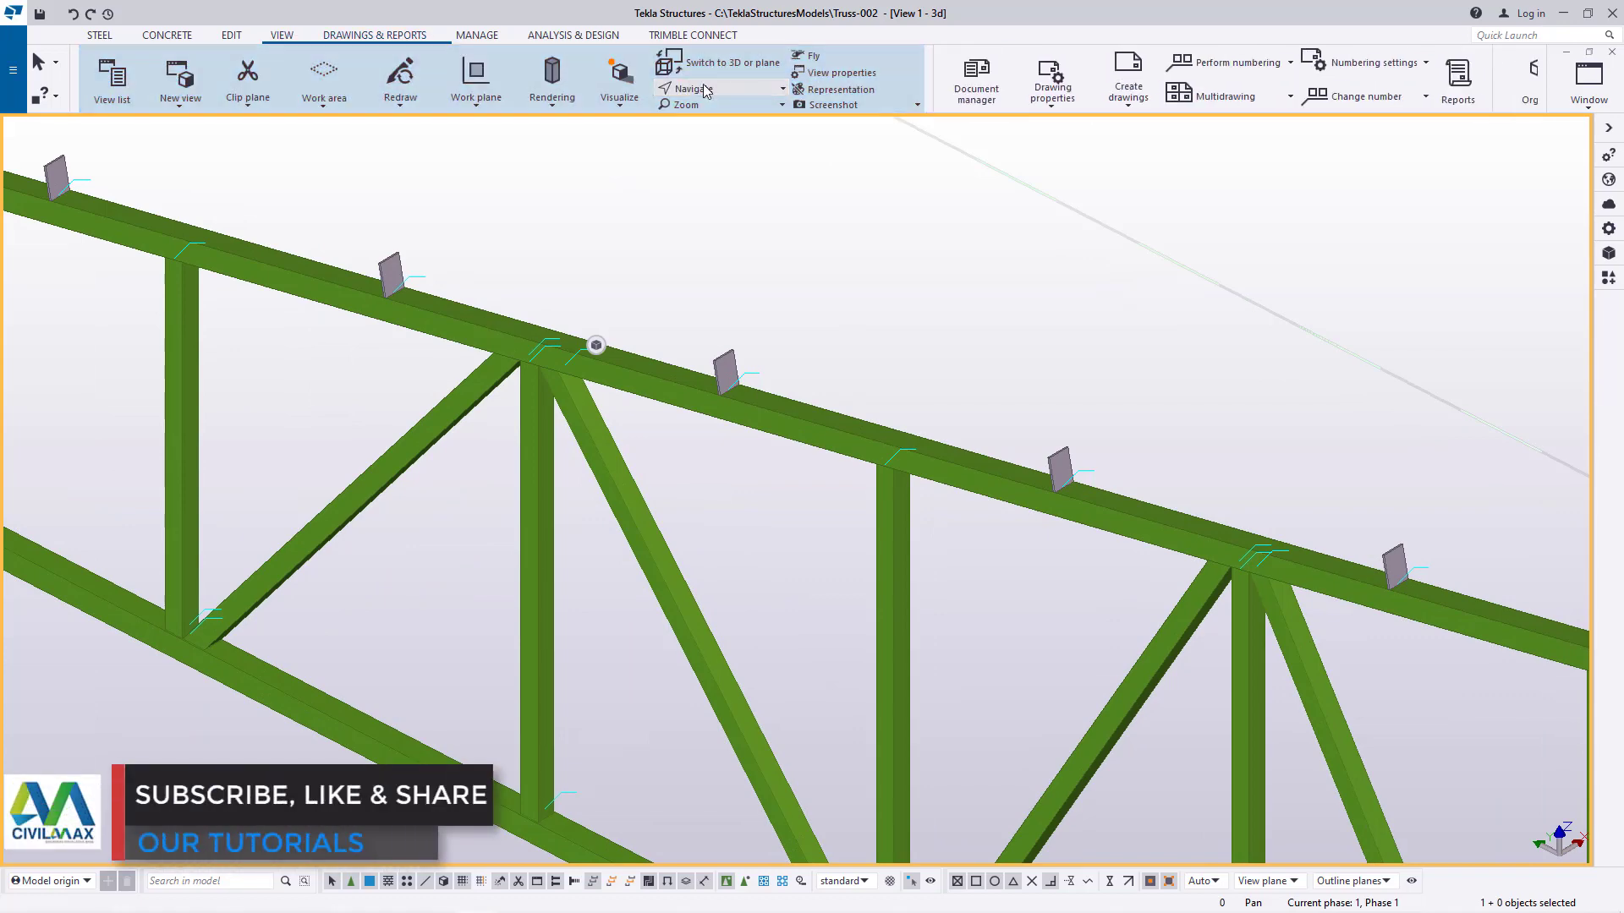
{"action": "scroll", "coordinate": [543, 380], "scroll_direction": "down", "scroll_amount": 10}
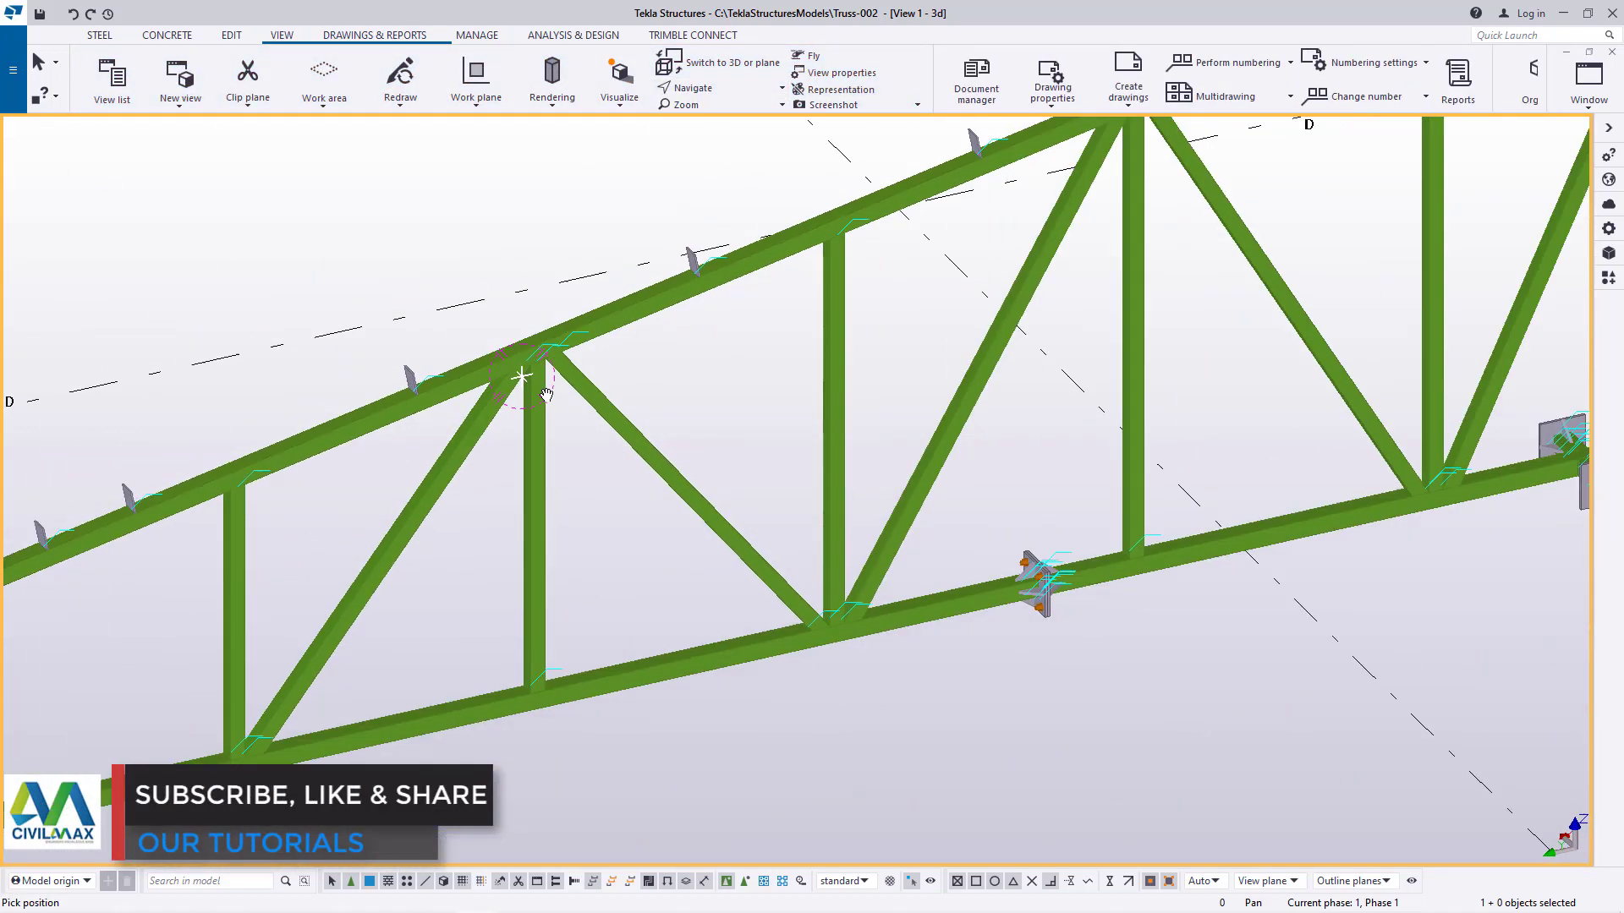
{"action": "right_click", "coordinate": [515, 313]}
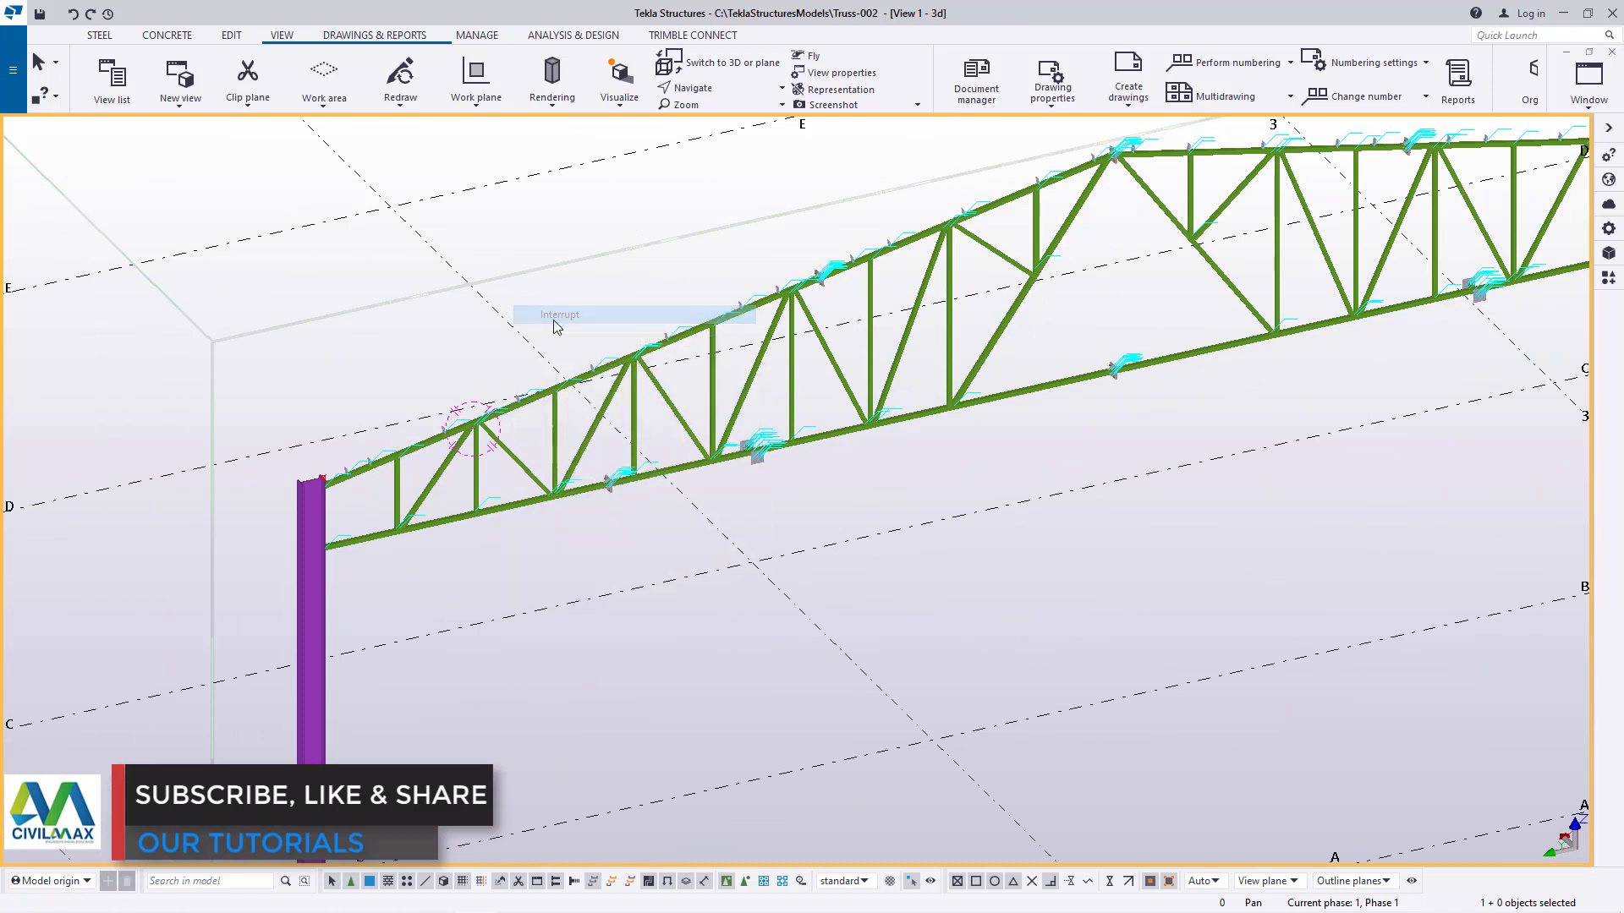
{"action": "double_click", "coordinate": [702, 265]}
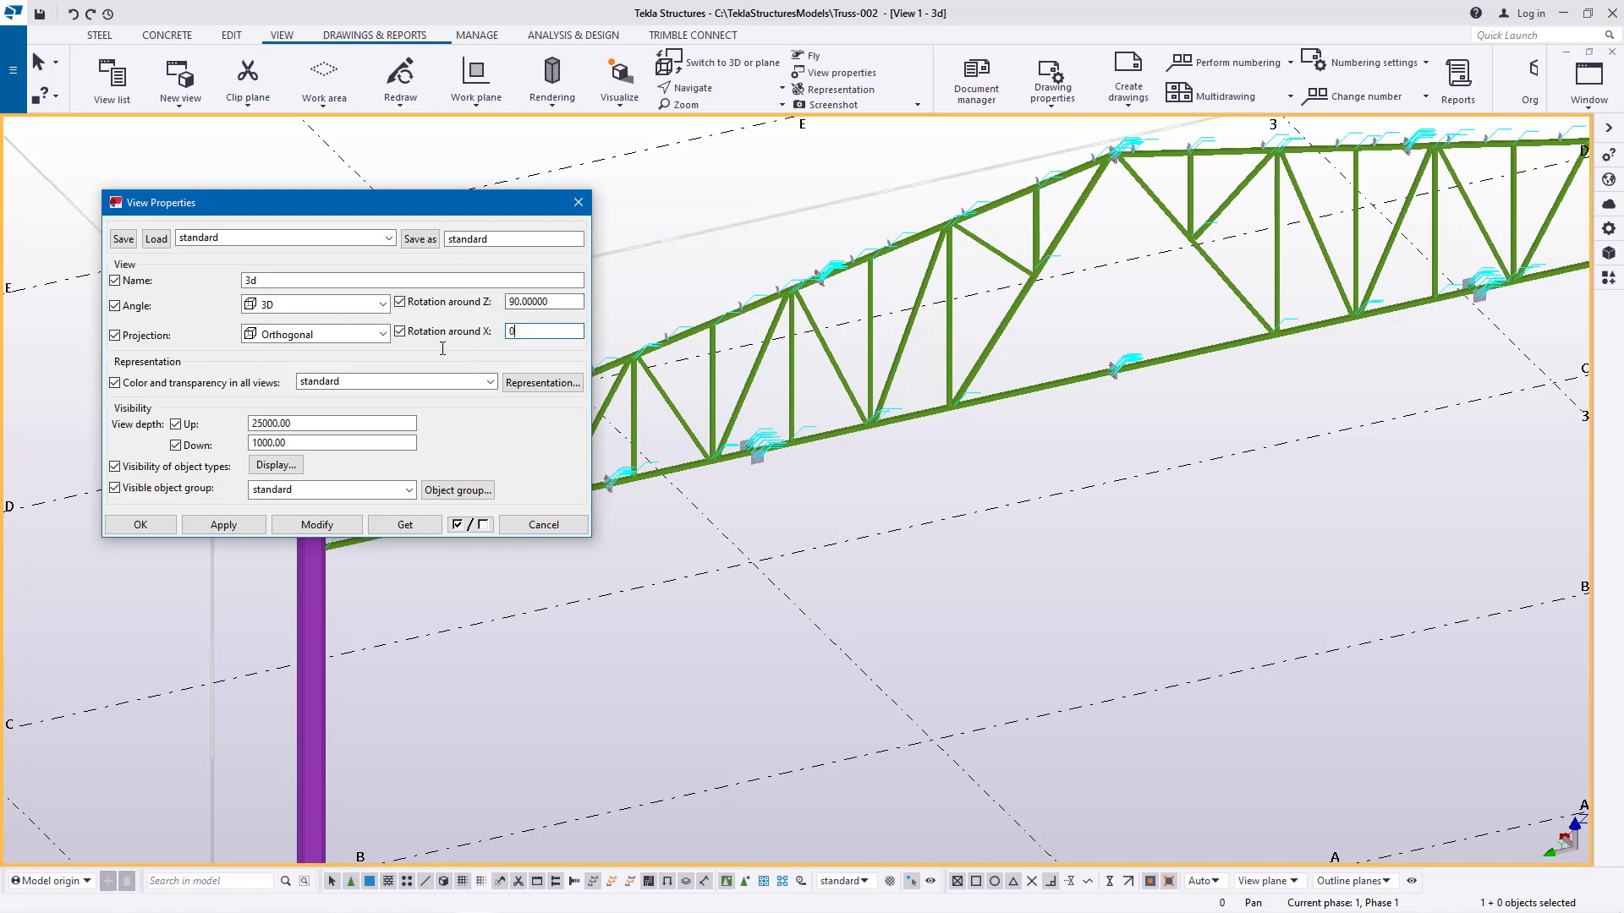
{"action": "left_click", "coordinate": [346, 525]}
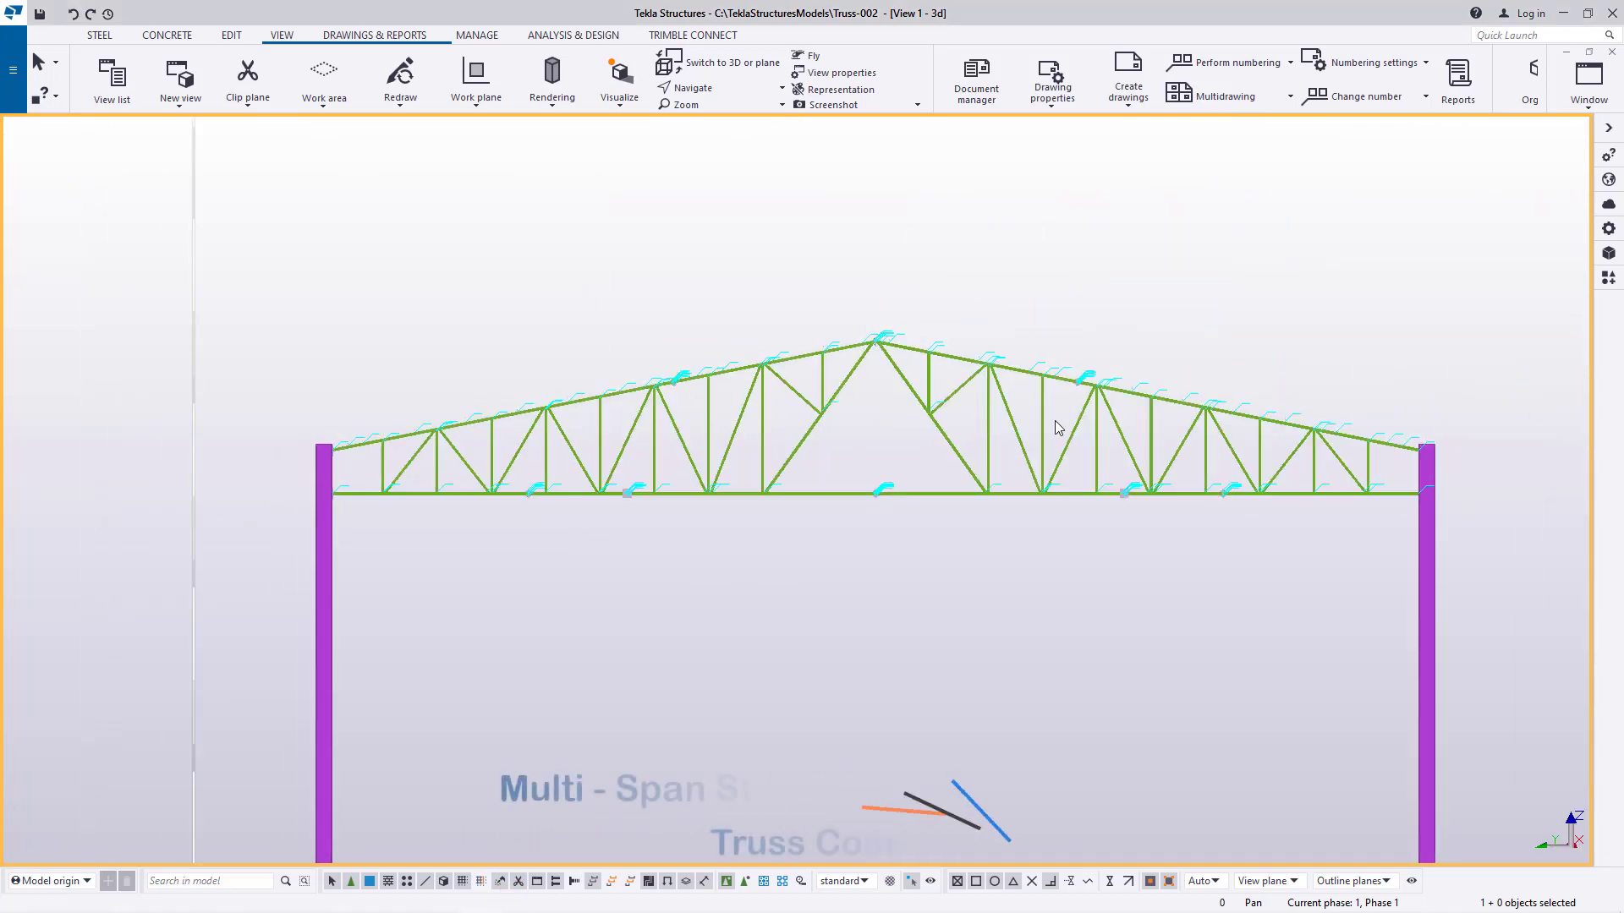
Examine the truss's bolted ridge connection and the web member joints beside it in elevation
{"action": "scroll", "coordinate": [730, 280], "scroll_direction": "up", "scroll_amount": 5}
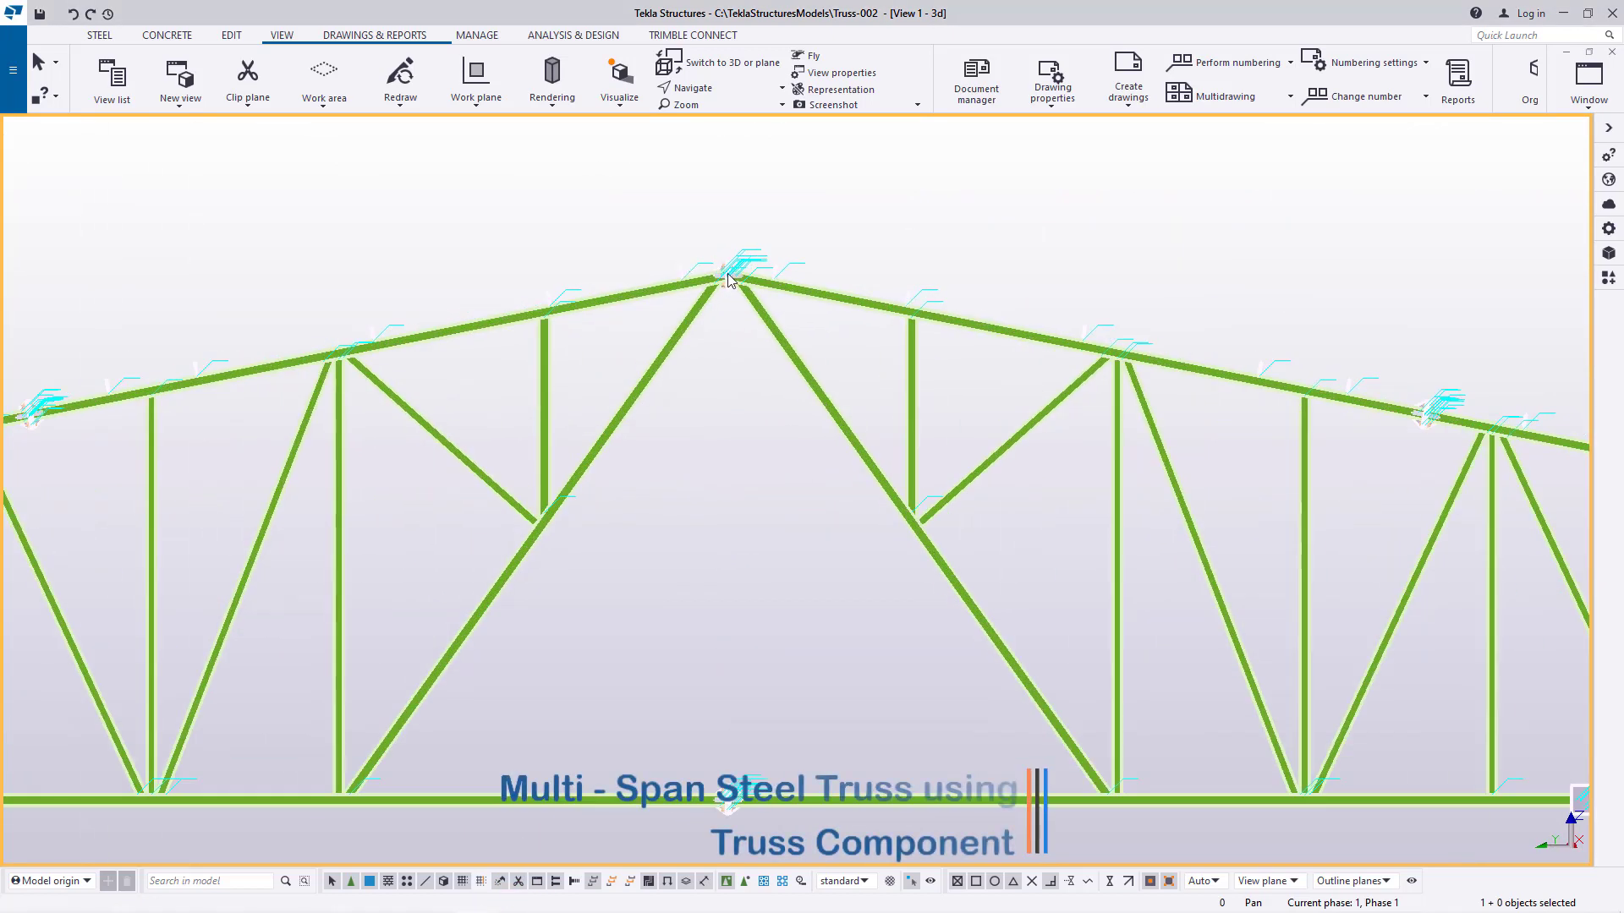
{"action": "scroll", "coordinate": [730, 280], "scroll_direction": "up", "scroll_amount": 10}
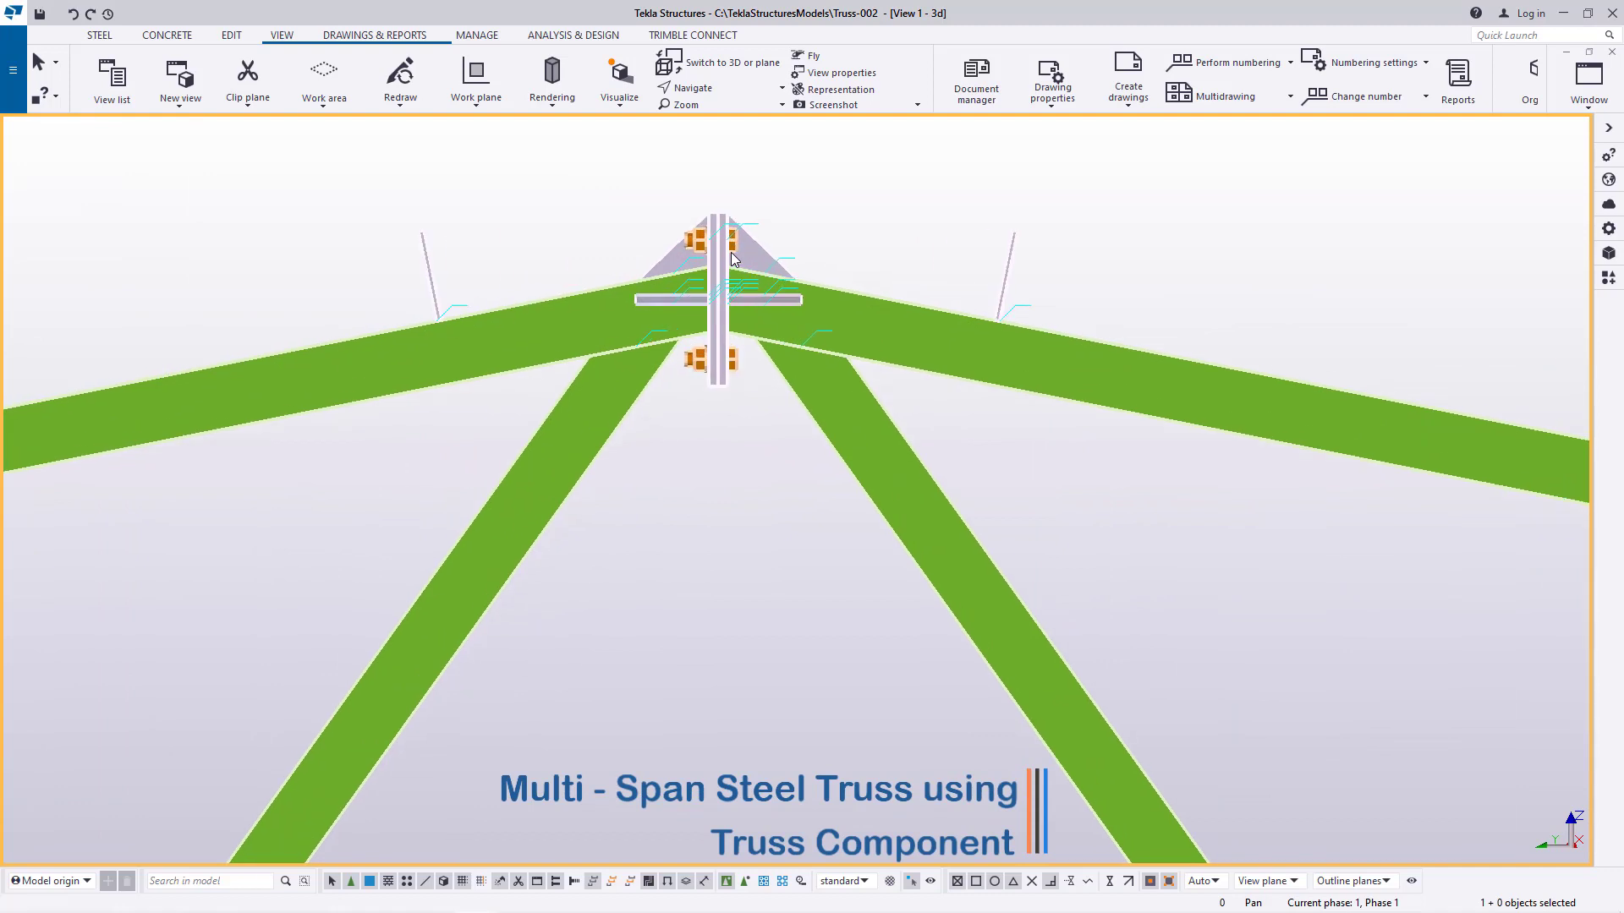
{"action": "scroll", "coordinate": [732, 258], "scroll_direction": "up", "scroll_amount": 2}
{"action": "scroll", "coordinate": [857, 314], "scroll_direction": "down", "scroll_amount": 3}
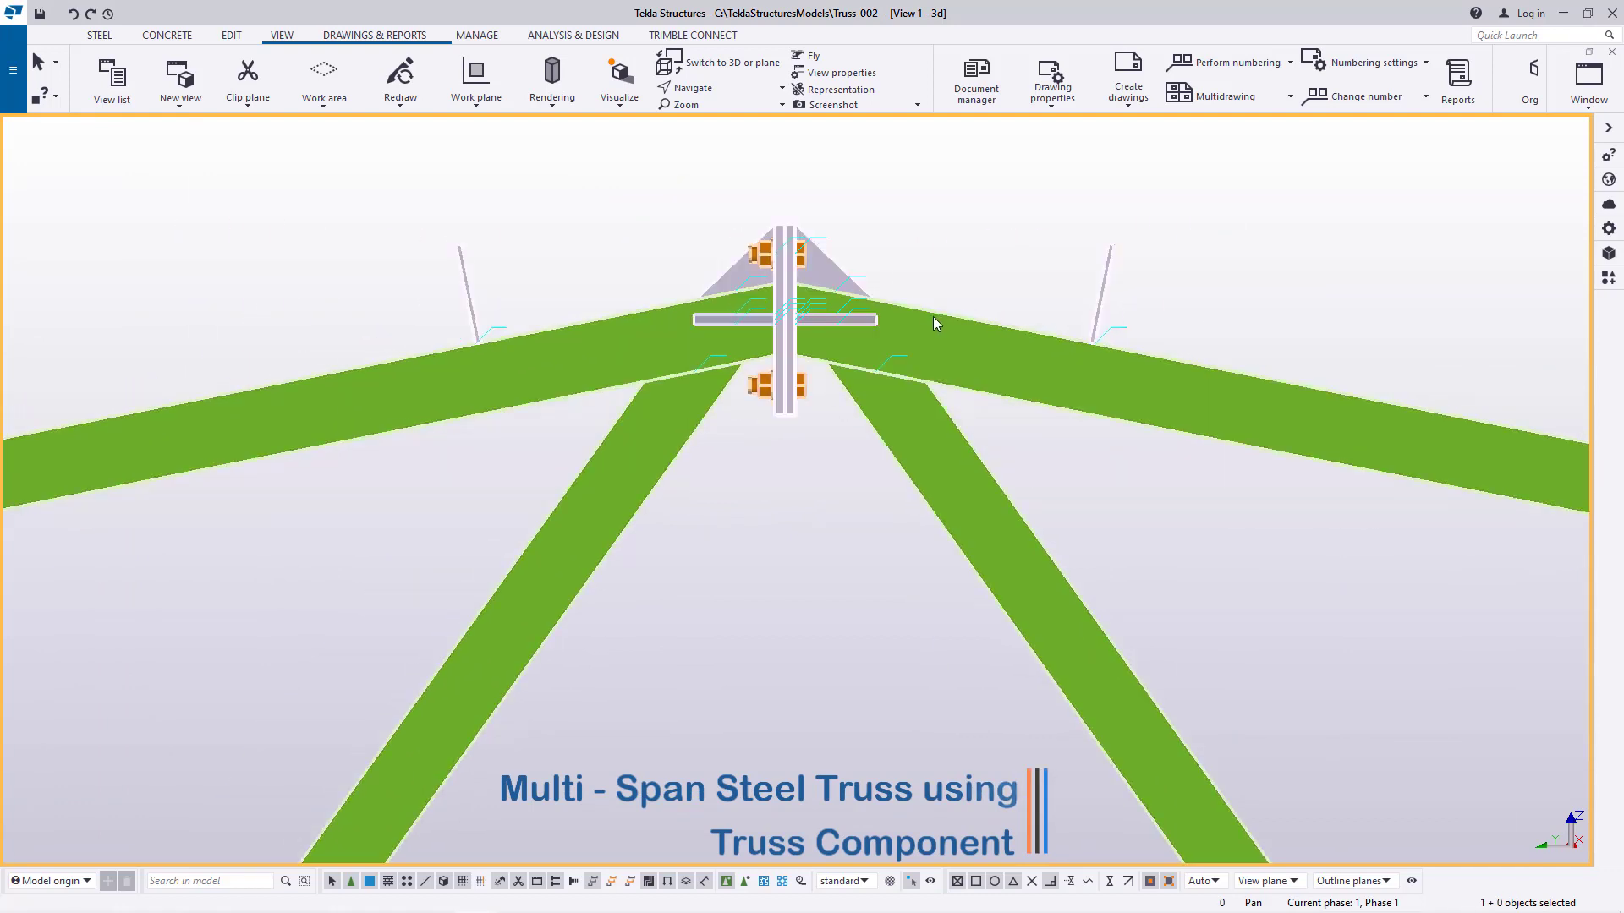
{"action": "scroll", "coordinate": [937, 323], "scroll_direction": "up", "scroll_amount": 6}
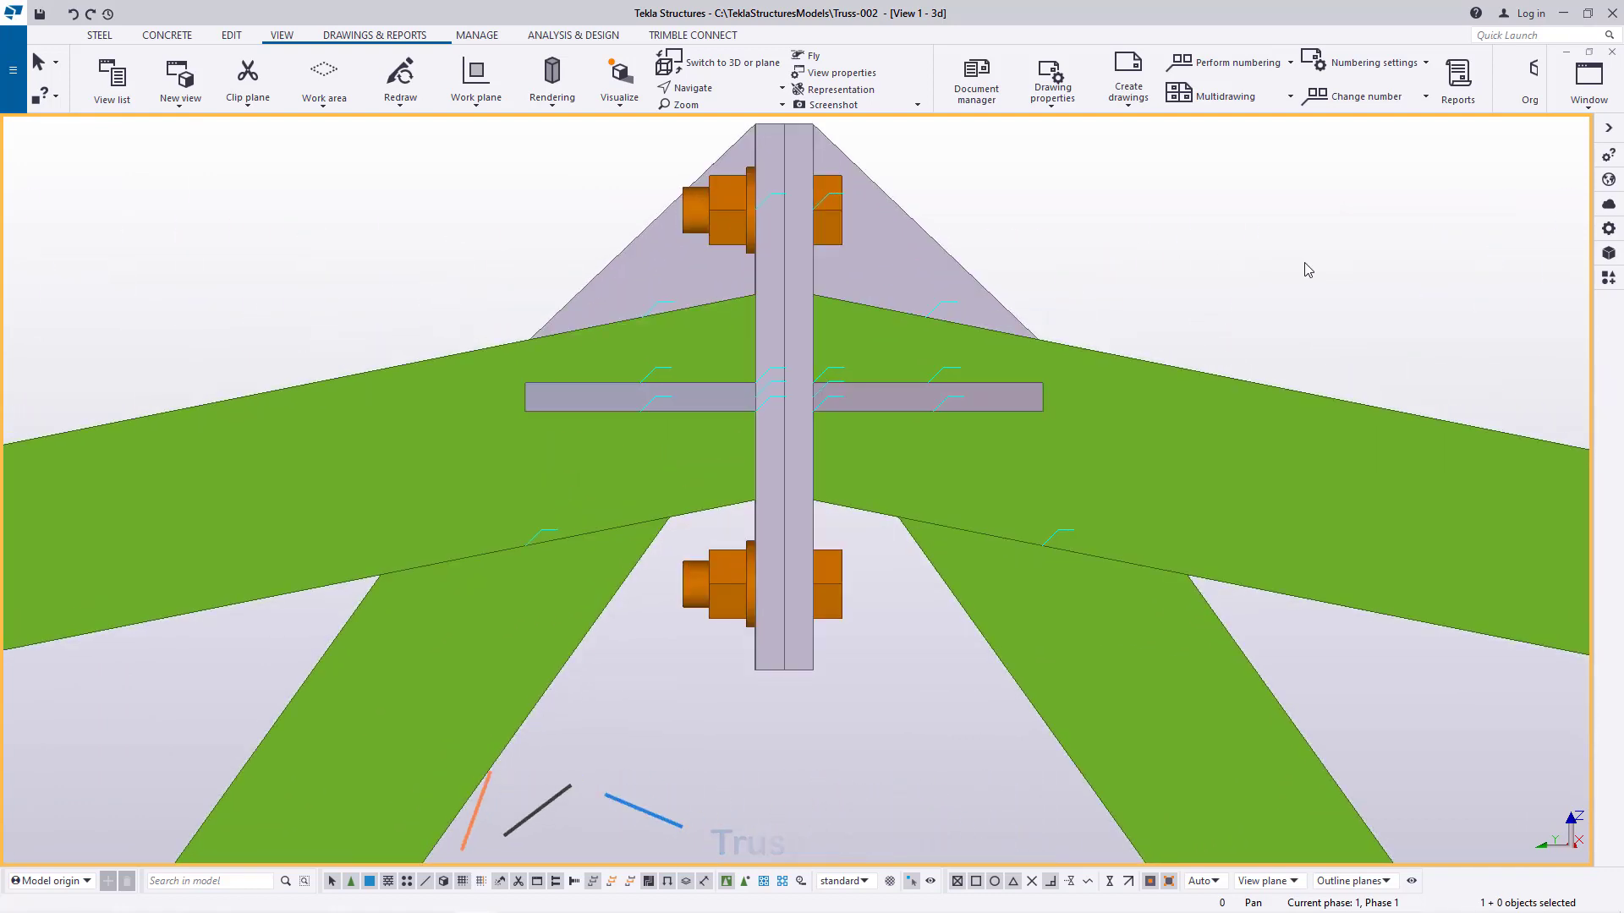
{"action": "scroll", "coordinate": [1308, 269], "scroll_direction": "down", "scroll_amount": 15}
{"action": "scroll", "coordinate": [669, 517], "scroll_direction": "up", "scroll_amount": 5}
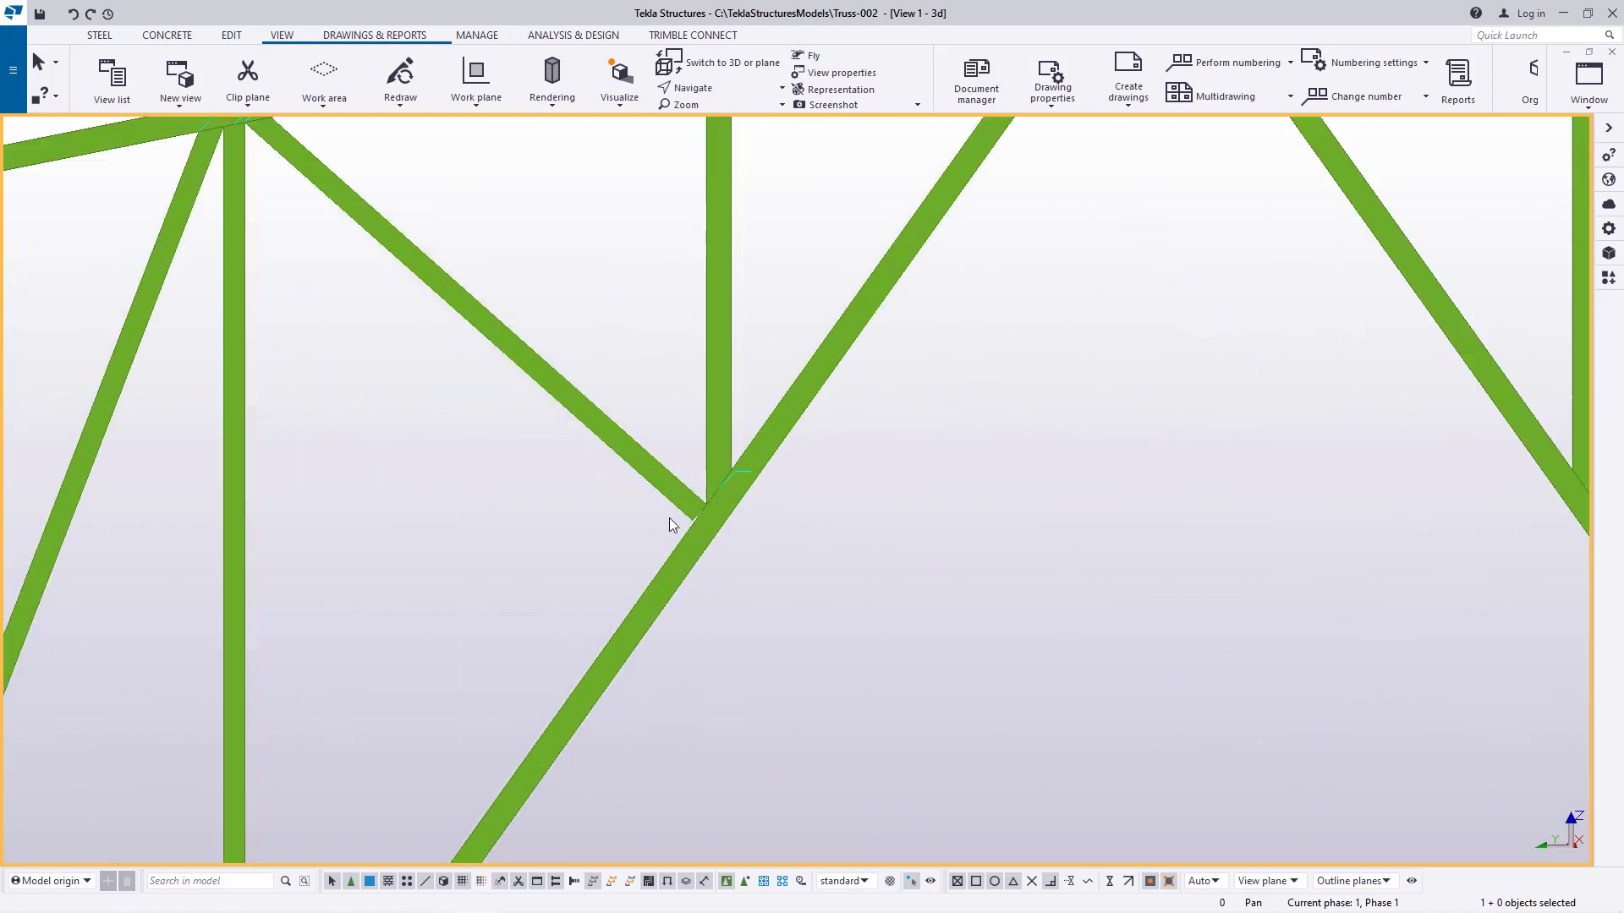
Examine the web member joints at the inner diagonal and along the truss's bottom and top chords in elevation
{"action": "scroll", "coordinate": [743, 477], "scroll_direction": "up", "scroll_amount": 3}
{"action": "scroll", "coordinate": [751, 470], "scroll_direction": "up", "scroll_amount": 5}
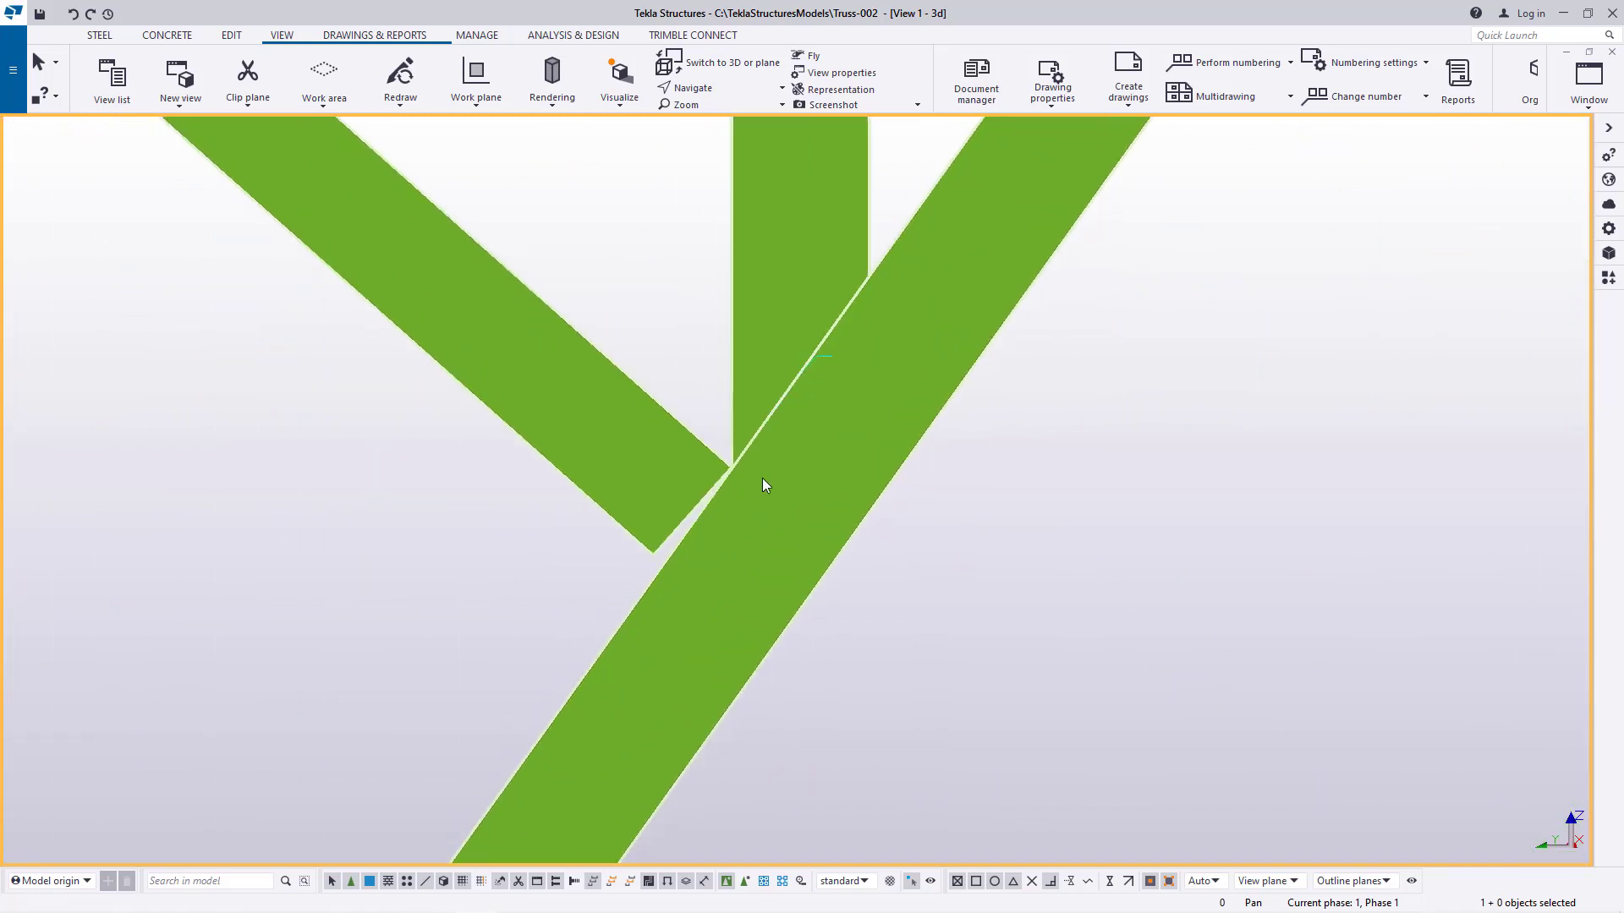
{"action": "scroll", "coordinate": [770, 457], "scroll_direction": "down", "scroll_amount": 10}
{"action": "scroll", "coordinate": [545, 801], "scroll_direction": "up", "scroll_amount": 4}
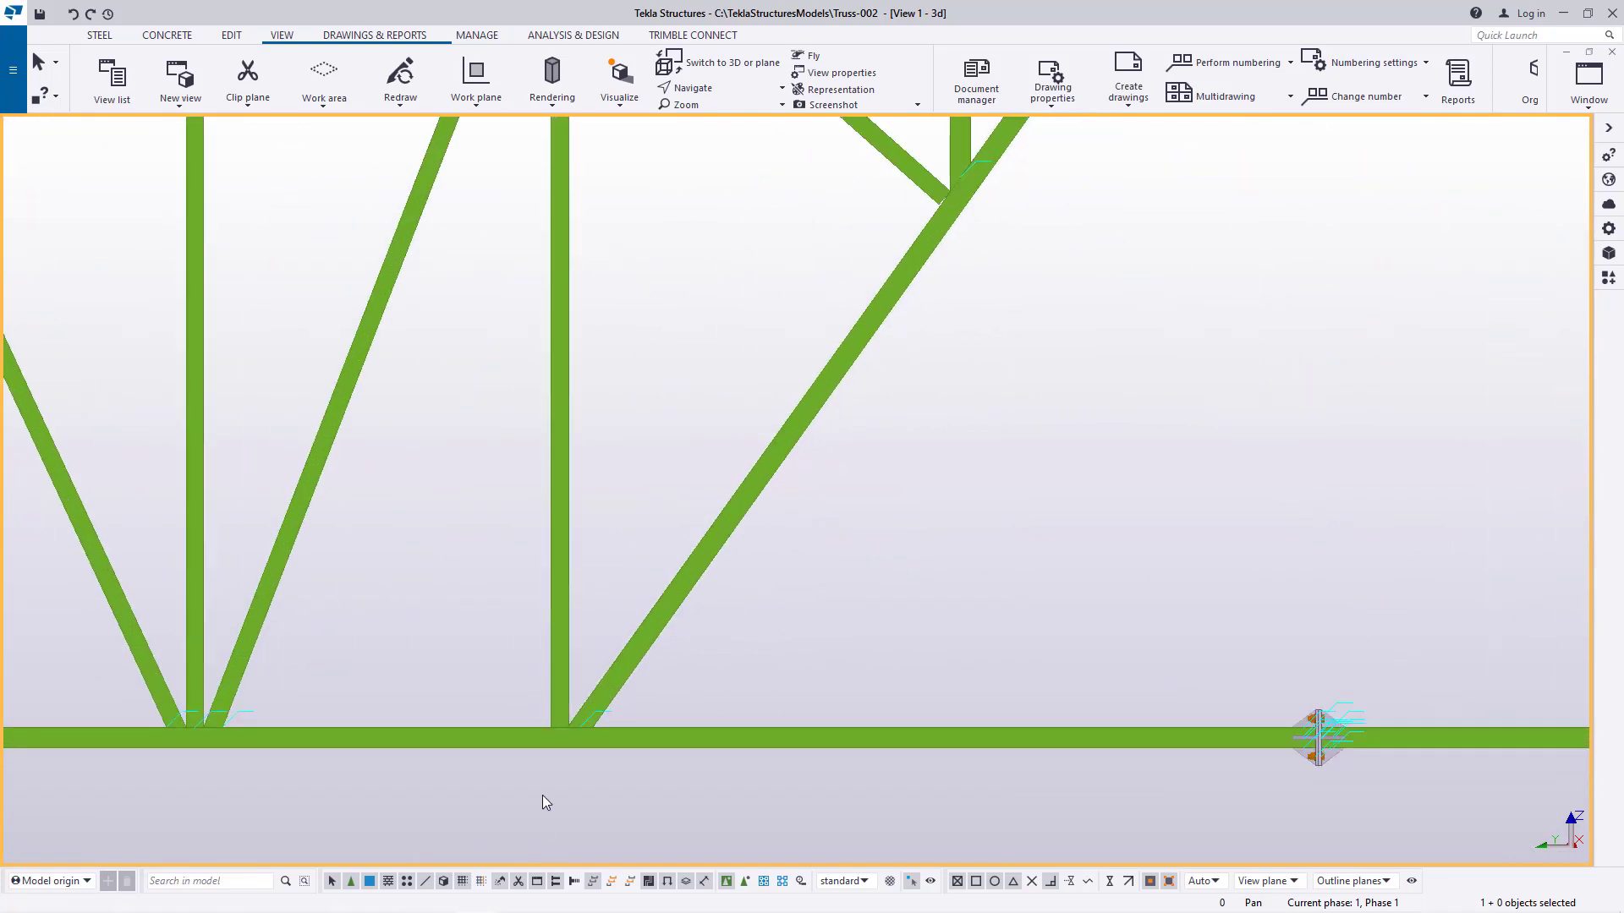
{"action": "scroll", "coordinate": [595, 692], "scroll_direction": "down", "scroll_amount": 8}
{"action": "scroll", "coordinate": [438, 714], "scroll_direction": "up", "scroll_amount": 4}
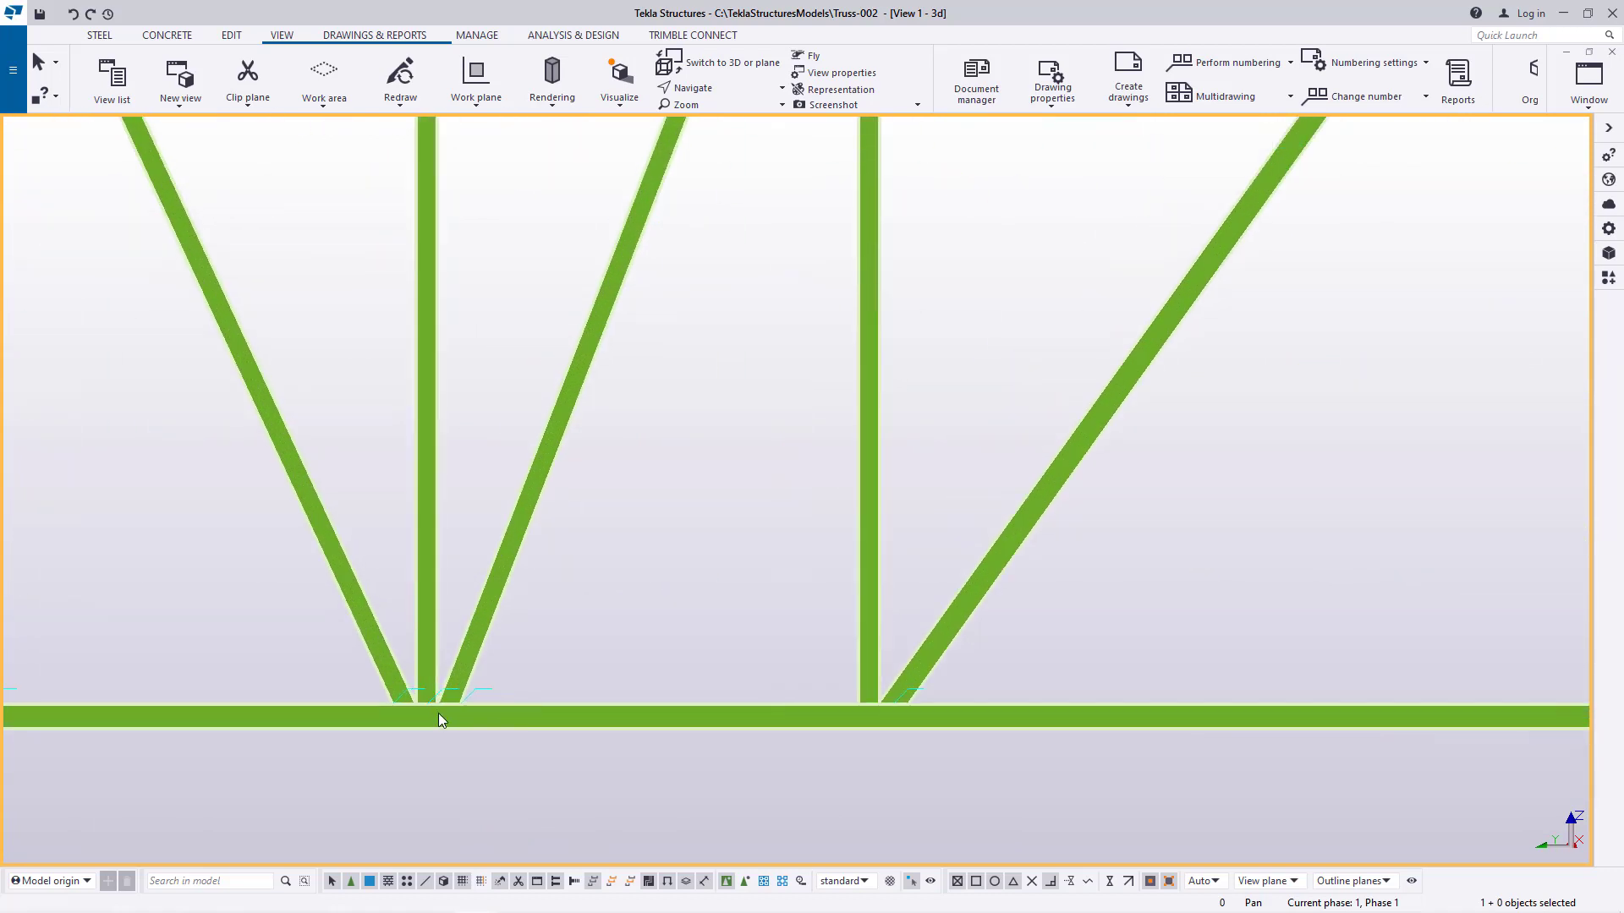
{"action": "scroll", "coordinate": [438, 713], "scroll_direction": "down", "scroll_amount": 6}
{"action": "scroll", "coordinate": [399, 442], "scroll_direction": "up", "scroll_amount": 5}
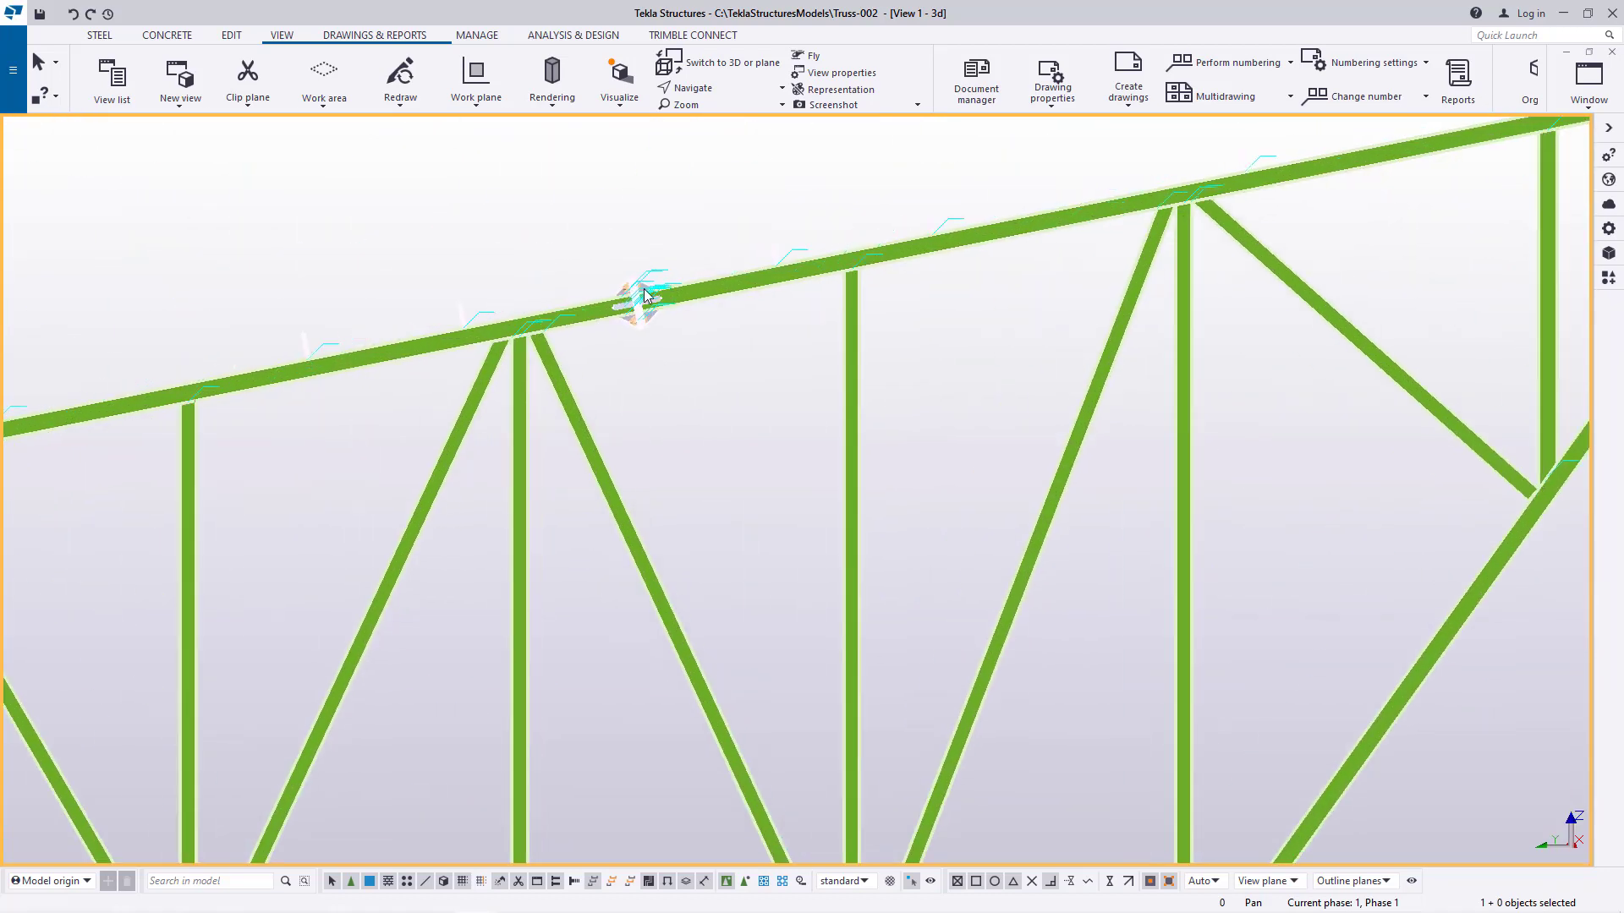
Inspect the bolted top-chord splice and the bottom-chord plate connection, and compare both halves of the truss in elevation
{"action": "scroll", "coordinate": [645, 294], "scroll_direction": "up", "scroll_amount": 6}
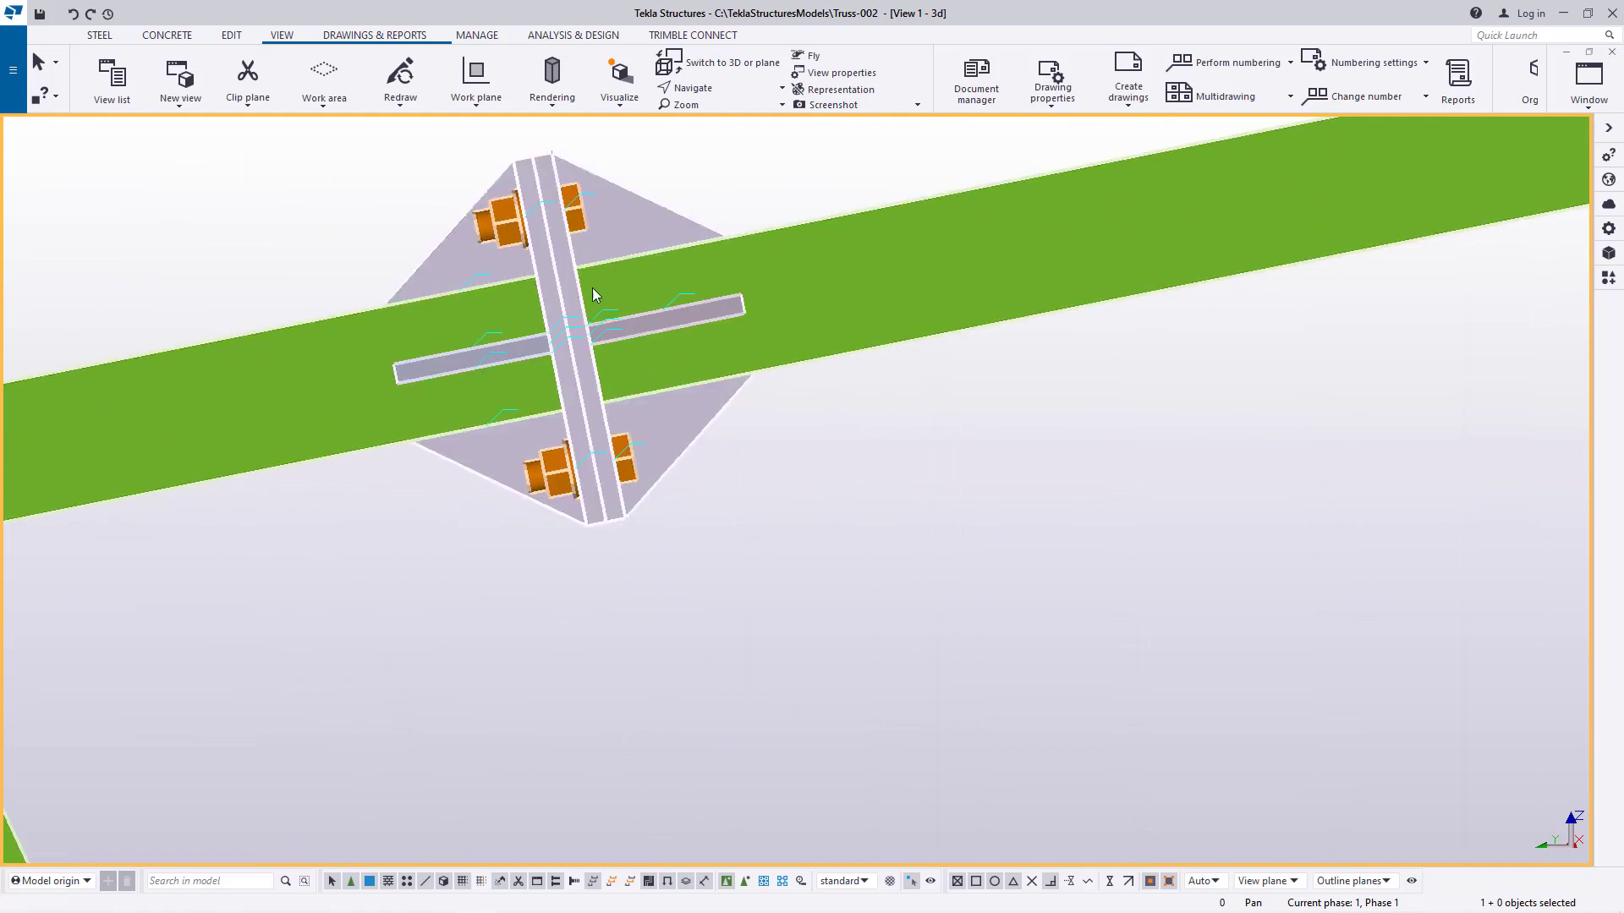
{"action": "scroll", "coordinate": [674, 362], "scroll_direction": "down", "scroll_amount": 8}
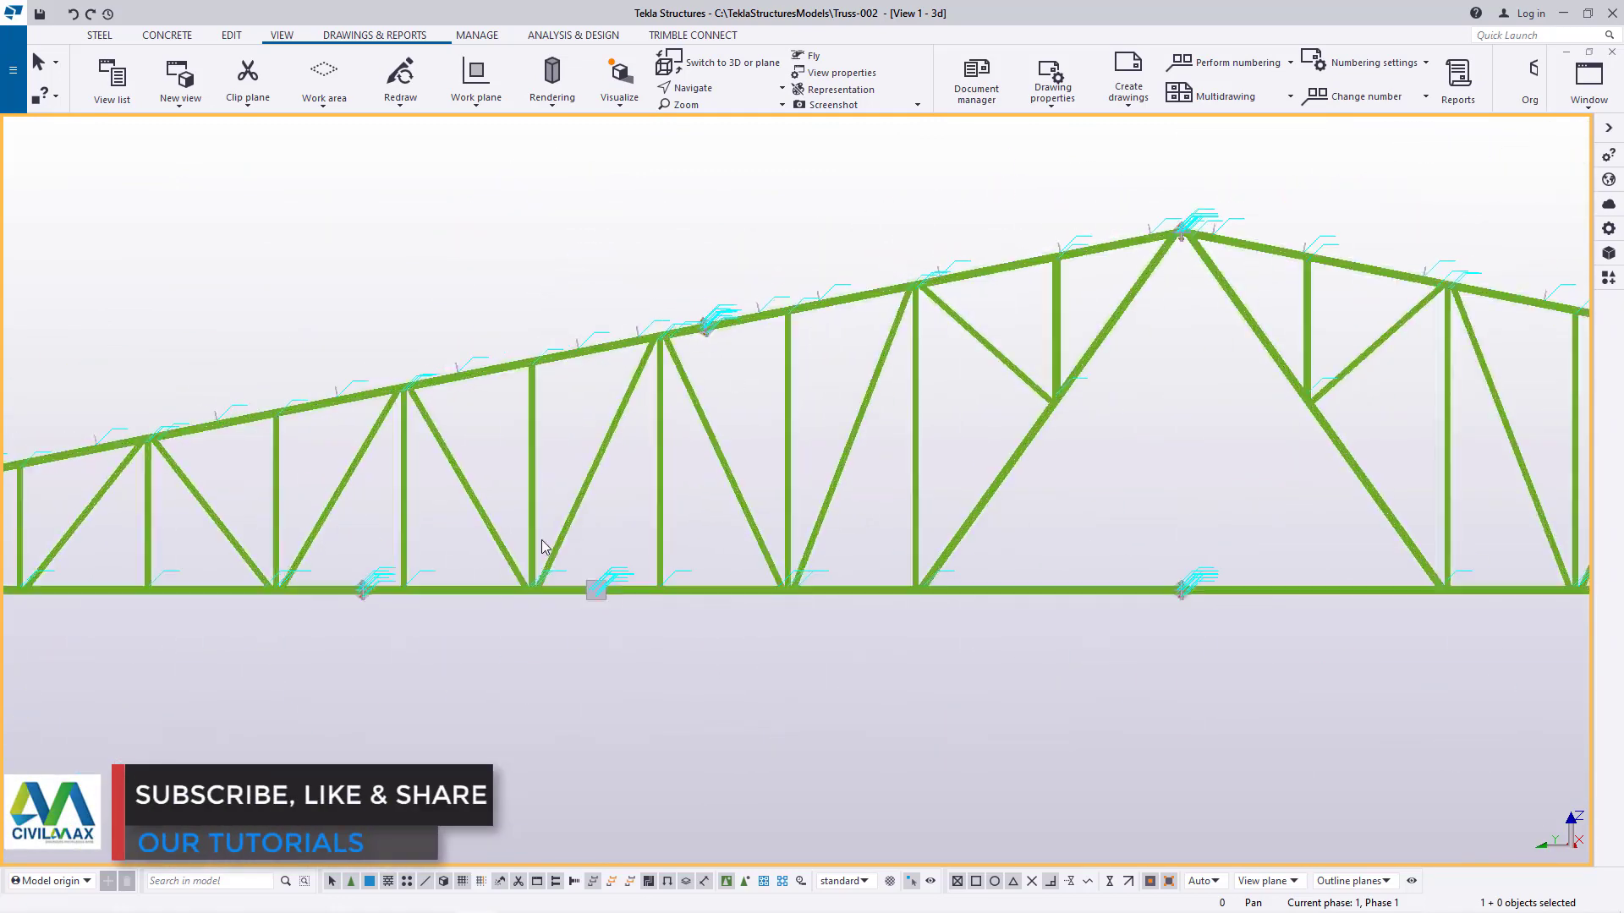
{"action": "scroll", "coordinate": [357, 607], "scroll_direction": "up", "scroll_amount": 3}
{"action": "scroll", "coordinate": [357, 607], "scroll_direction": "up", "scroll_amount": 2}
{"action": "scroll", "coordinate": [357, 607], "scroll_direction": "down", "scroll_amount": 3}
{"action": "scroll", "coordinate": [692, 626], "scroll_direction": "up", "scroll_amount": 5}
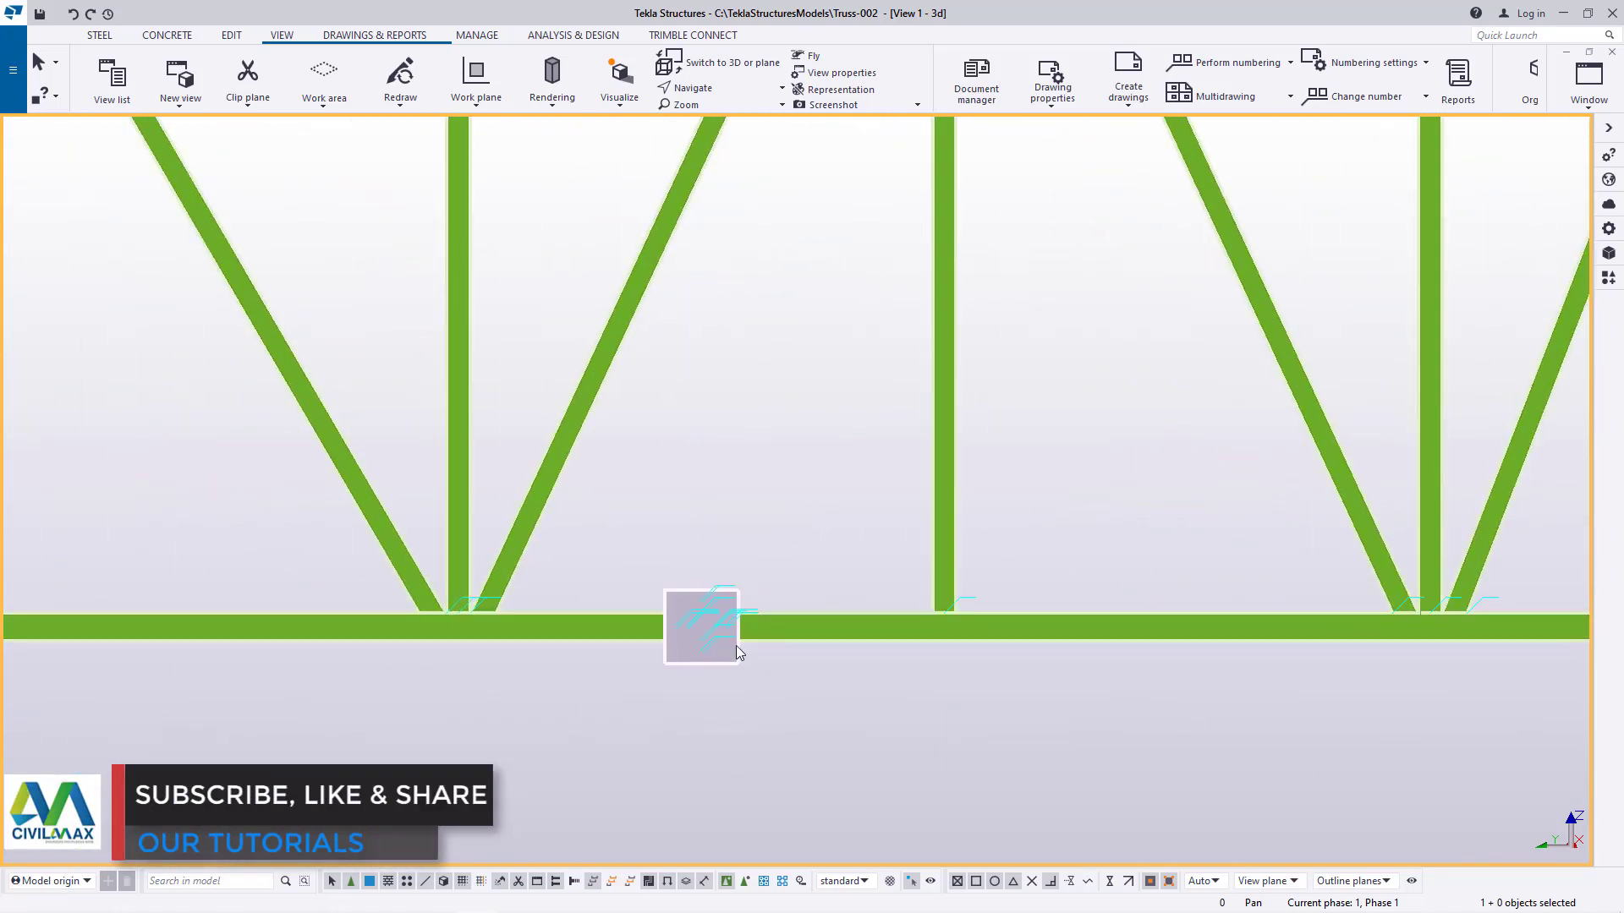
{"action": "scroll", "coordinate": [692, 626], "scroll_direction": "up", "scroll_amount": 2}
{"action": "scroll", "coordinate": [746, 620], "scroll_direction": "down", "scroll_amount": 8}
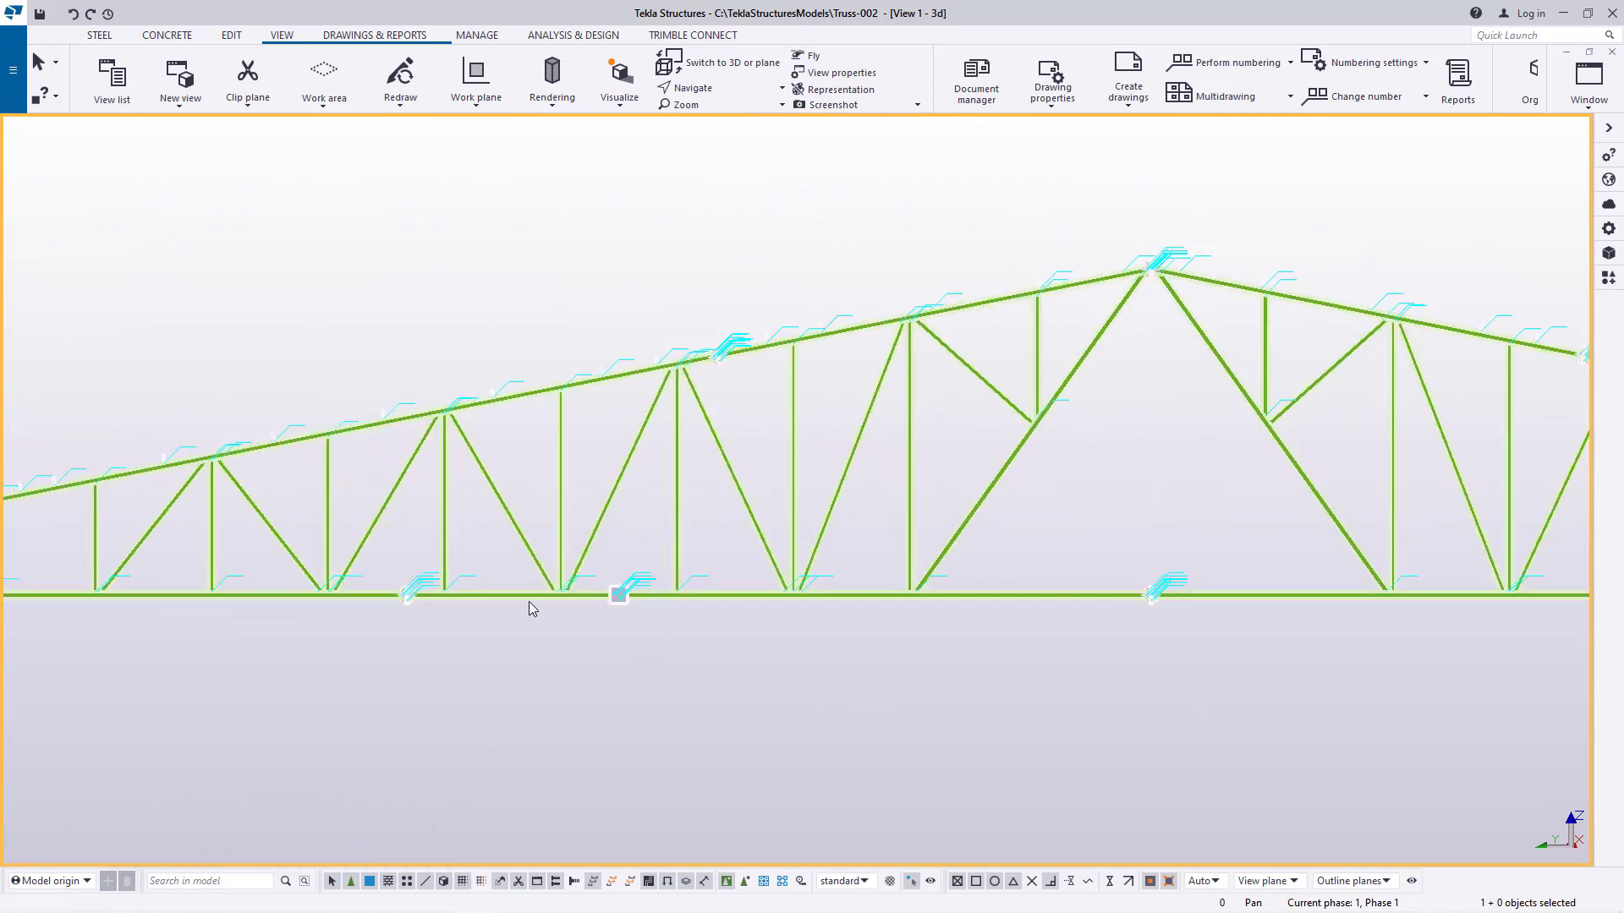
{"action": "scroll", "coordinate": [530, 602], "scroll_direction": "down", "scroll_amount": 4}
{"action": "scroll", "coordinate": [629, 590], "scroll_direction": "up", "scroll_amount": 9}
{"action": "scroll", "coordinate": [426, 573], "scroll_direction": "down", "scroll_amount": 4}
{"action": "scroll", "coordinate": [467, 593], "scroll_direction": "down", "scroll_amount": 4}
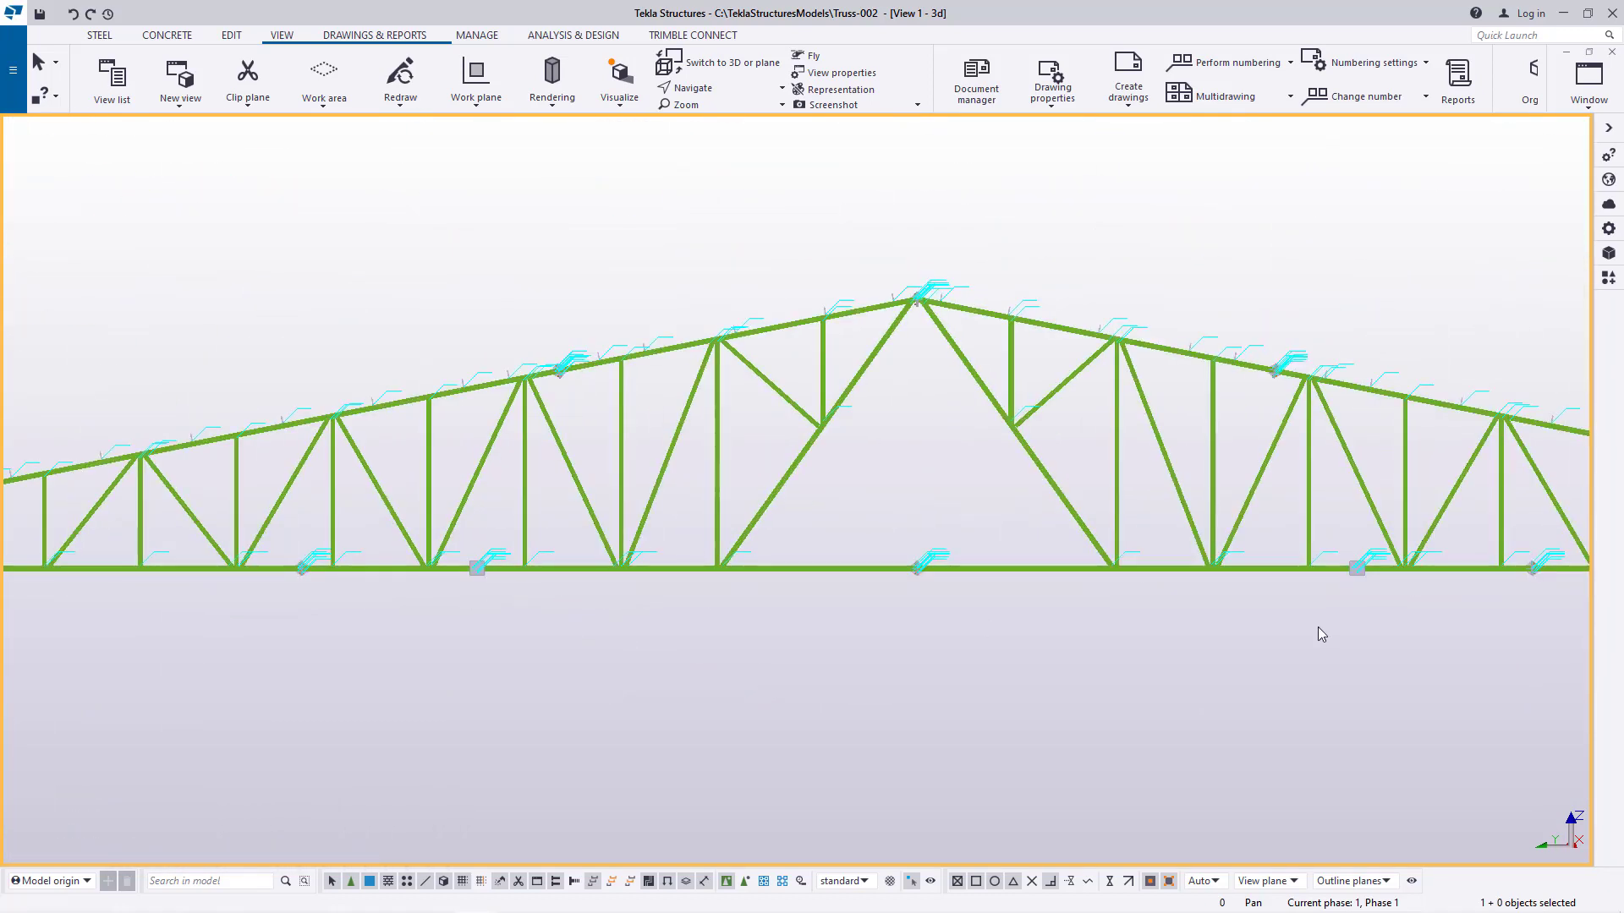
{"action": "scroll", "coordinate": [1374, 592], "scroll_direction": "up", "scroll_amount": 3}
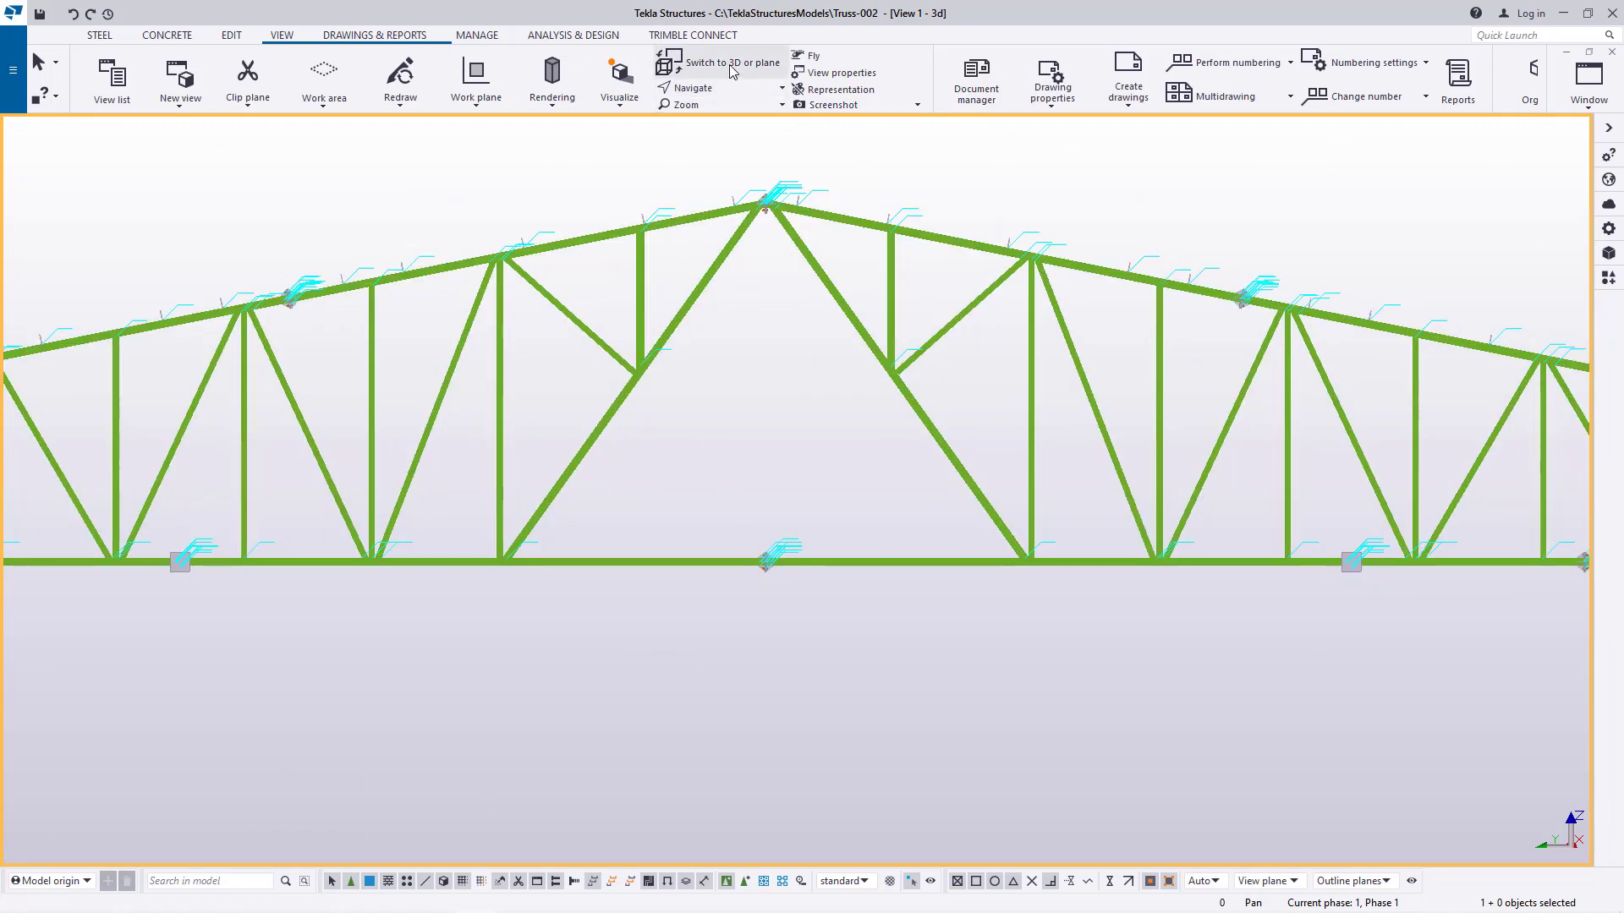
Set the view's rotation point at the truss ridge and orbit to a 3D view showing the whole truss and both columns
{"action": "left_click", "coordinate": [713, 90]}
{"action": "left_click", "coordinate": [723, 148]}
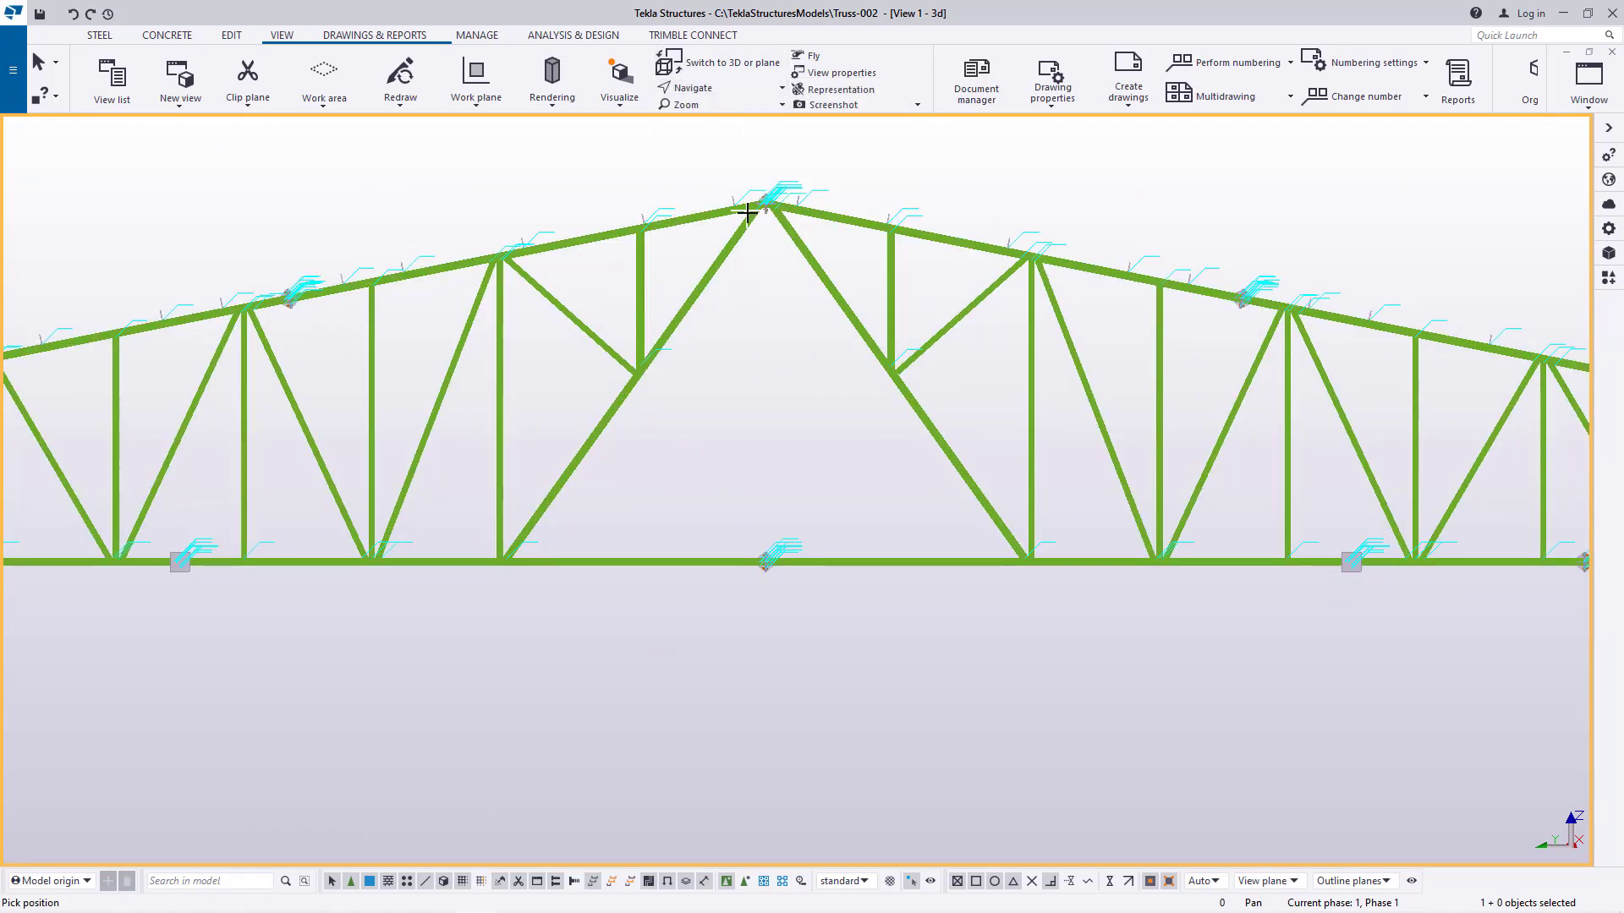
{"action": "scroll", "coordinate": [771, 233], "scroll_direction": "down", "scroll_amount": 8}
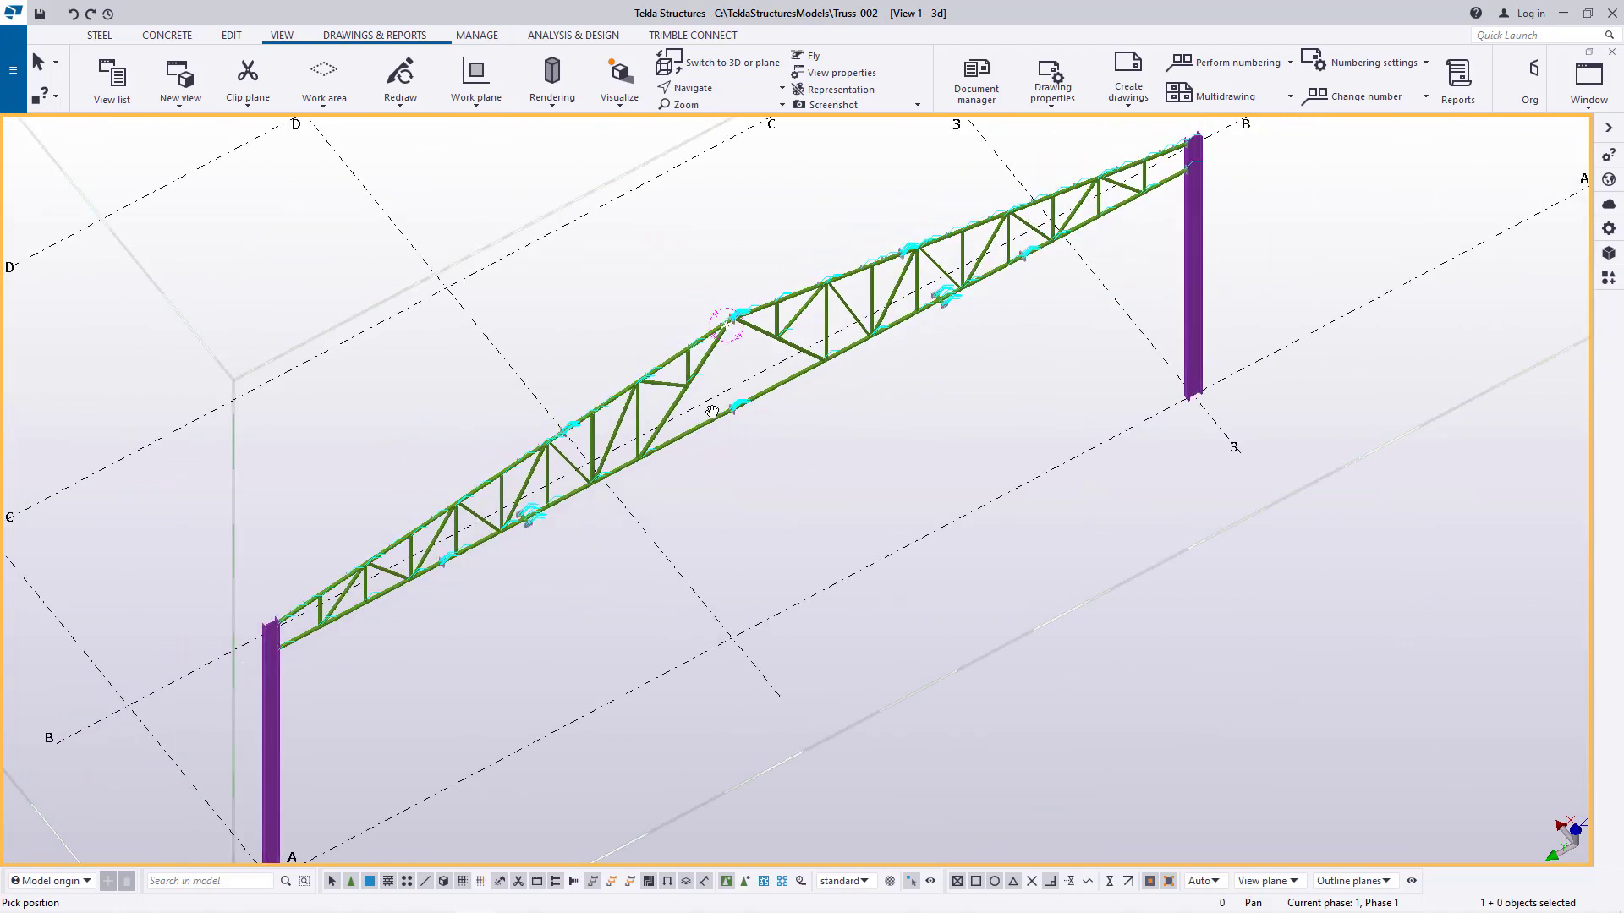
{"action": "middle_click_drag", "start_coordinate": [720, 380], "coordinate": [439, 301], "text": "ctrl"}
{"action": "scroll", "coordinate": [439, 301], "scroll_direction": "up", "scroll_amount": 6}
{"action": "scroll", "coordinate": [416, 317], "scroll_direction": "down", "scroll_amount": 7}
{"action": "scroll", "coordinate": [682, 389], "scroll_direction": "up", "scroll_amount": 8}
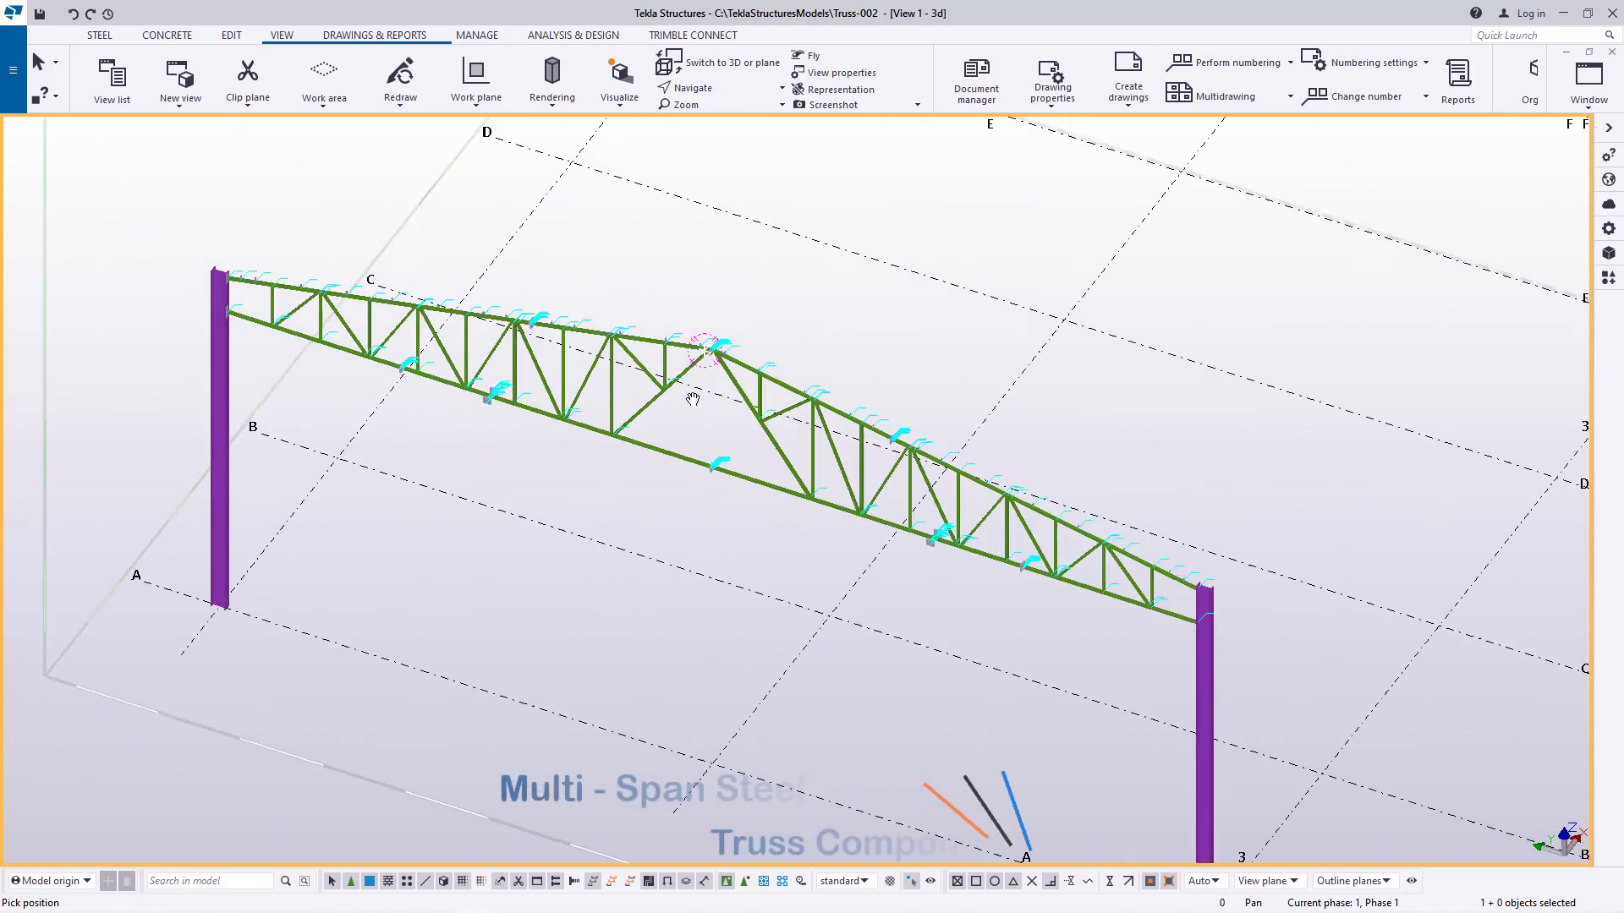
{"action": "scroll", "coordinate": [664, 373], "scroll_direction": "down", "scroll_amount": 3}
{"action": "left_click", "coordinate": [1132, 355]}
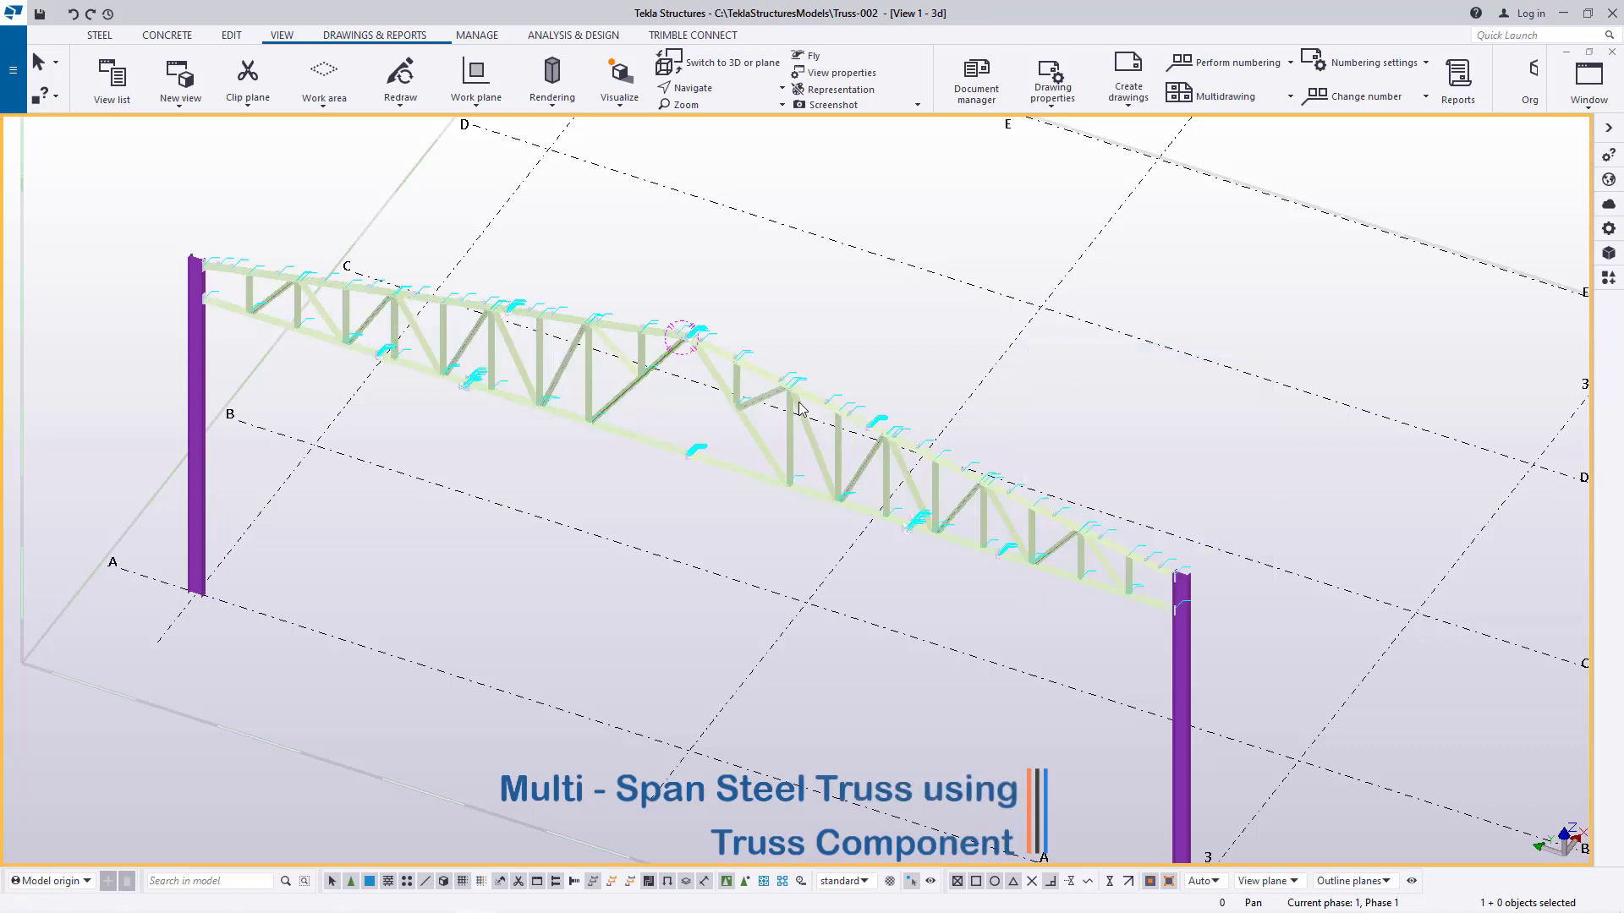
Copy the truss from the middle of its end plate's top back edge to the midpoint of the grid line 3 column's outer flange top edge
{"action": "left_click", "coordinate": [797, 397]}
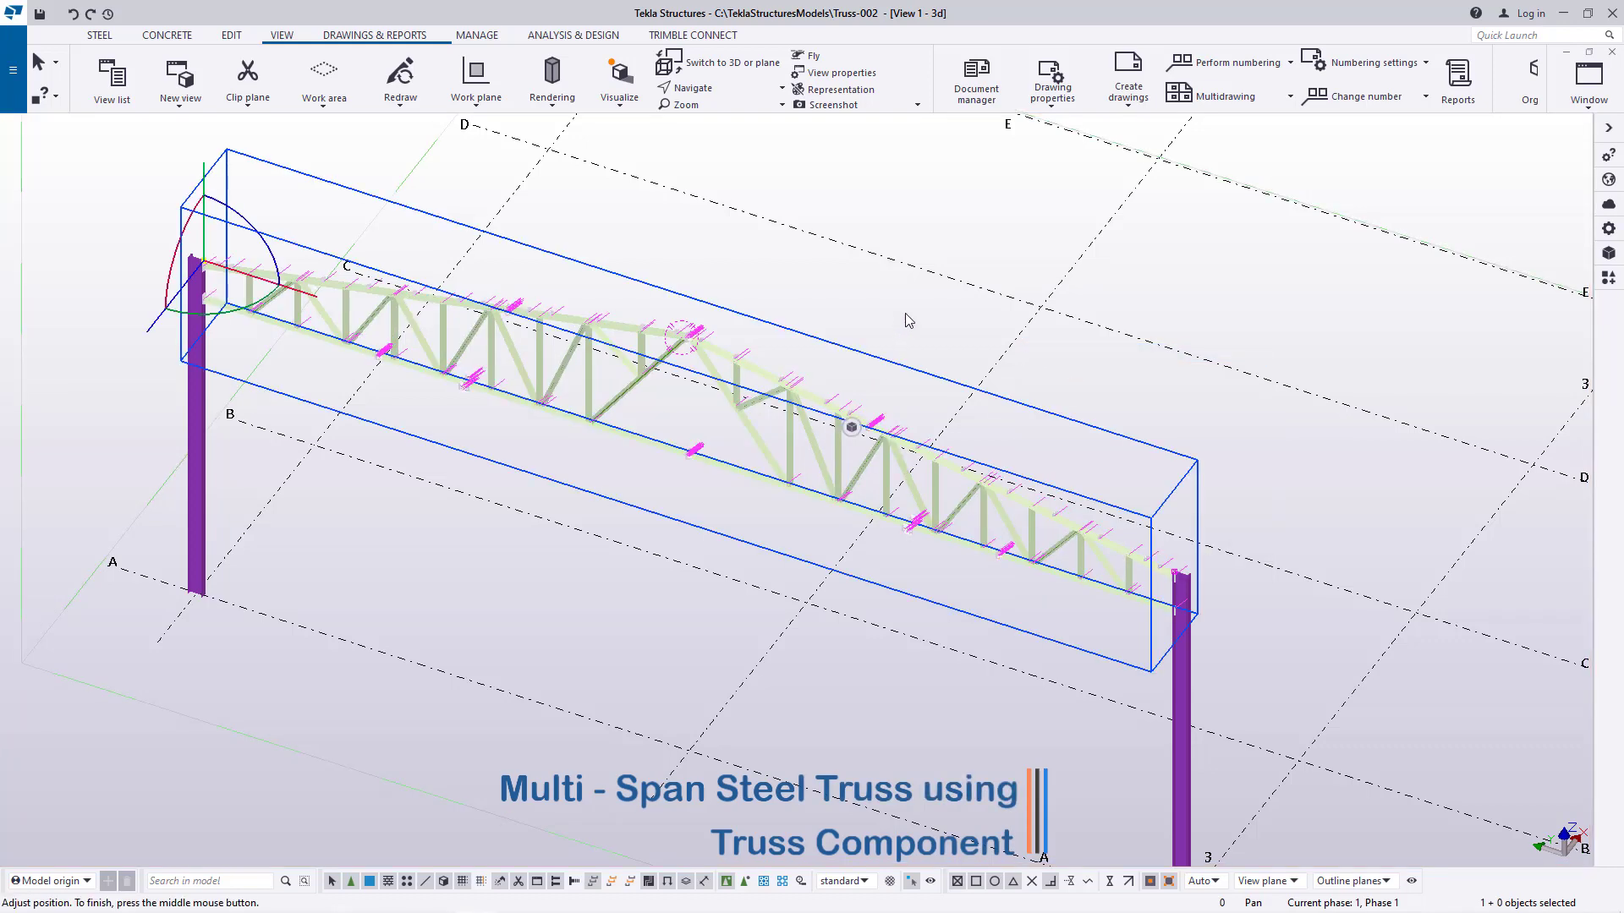
{"action": "right_click", "coordinate": [904, 319]}
{"action": "left_click", "coordinate": [937, 390]}
{"action": "scroll", "coordinate": [194, 246], "scroll_direction": "up", "scroll_amount": 10}
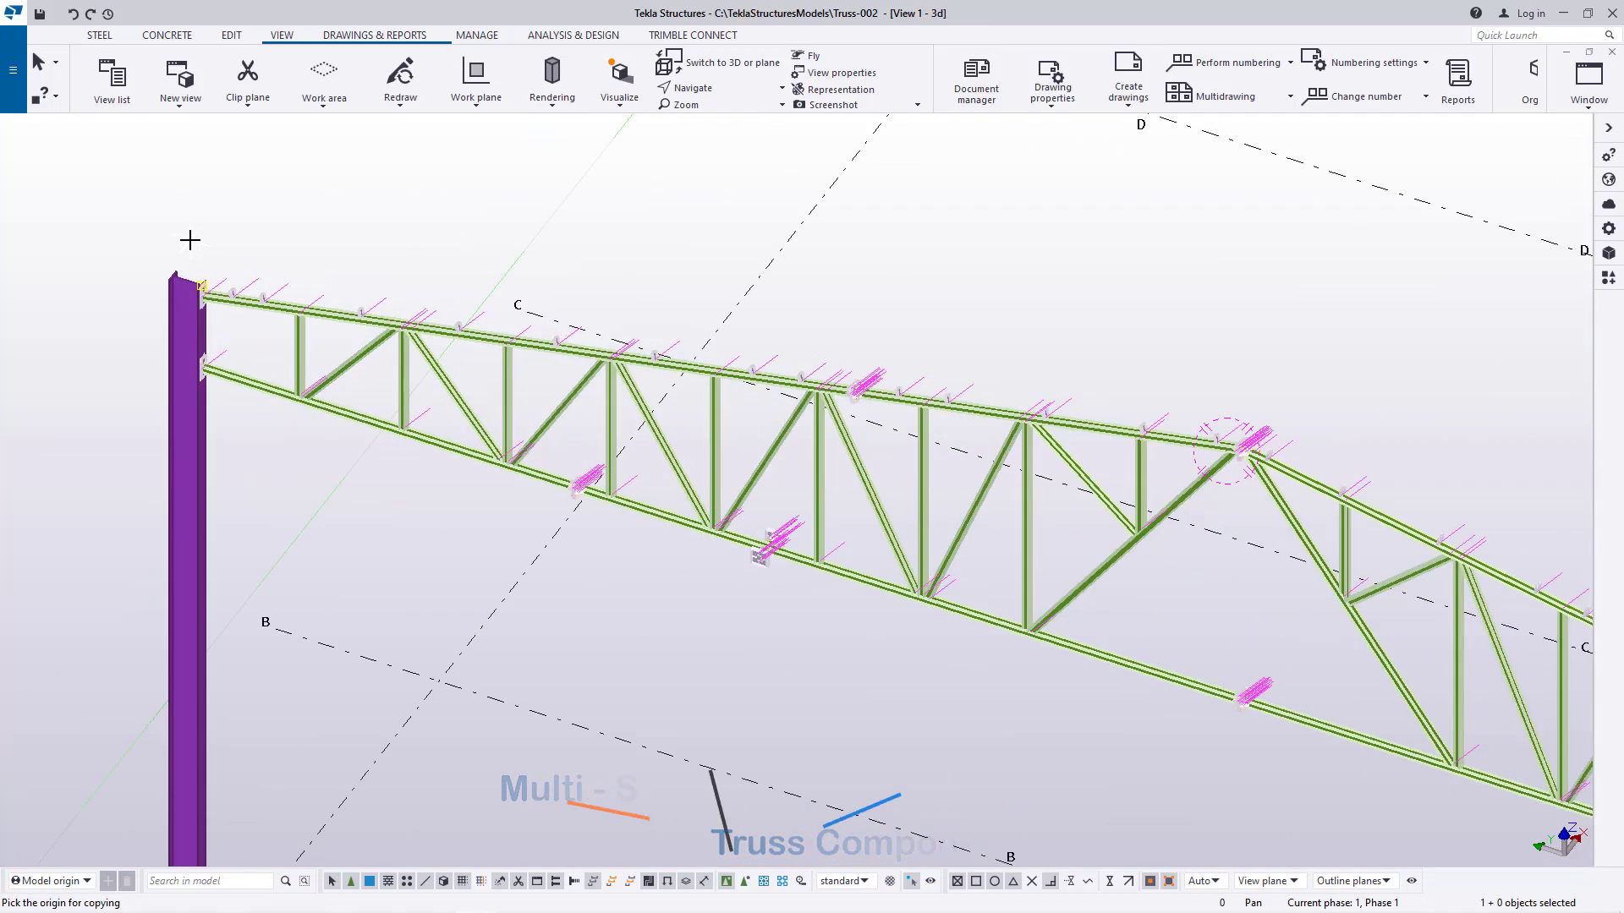
{"action": "scroll", "coordinate": [230, 338], "scroll_direction": "up", "scroll_amount": 8}
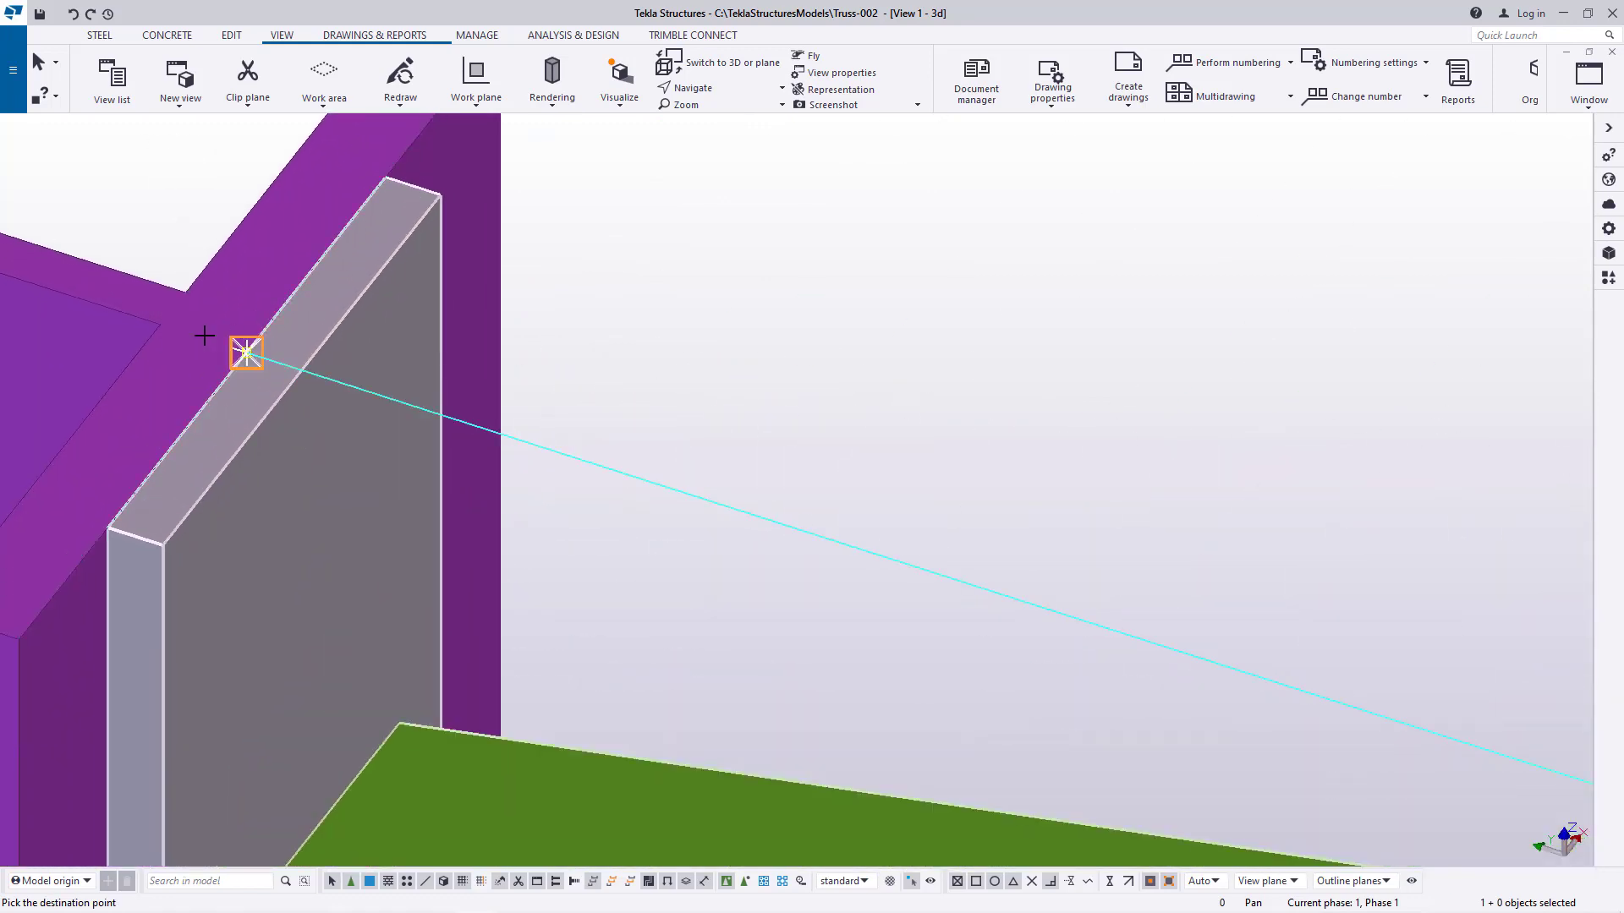
{"action": "scroll", "coordinate": [204, 335], "scroll_direction": "down", "scroll_amount": 10}
{"action": "scroll", "coordinate": [178, 342], "scroll_direction": "down", "scroll_amount": 6}
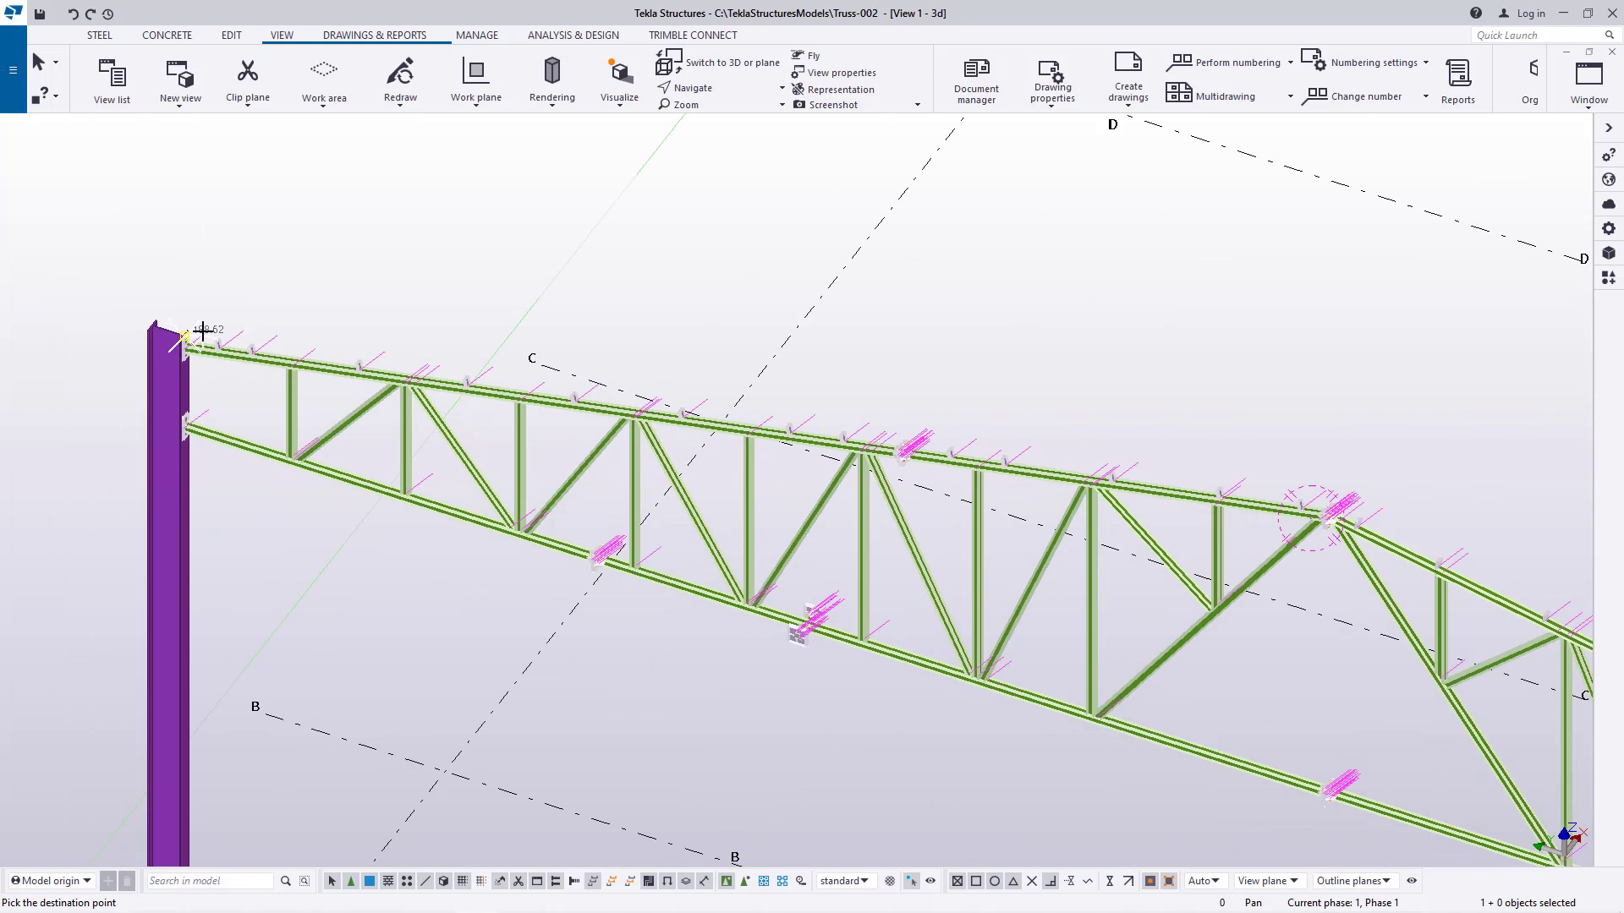
{"action": "scroll", "coordinate": [941, 610], "scroll_direction": "up", "scroll_amount": 3}
{"action": "scroll", "coordinate": [754, 500], "scroll_direction": "up", "scroll_amount": 8}
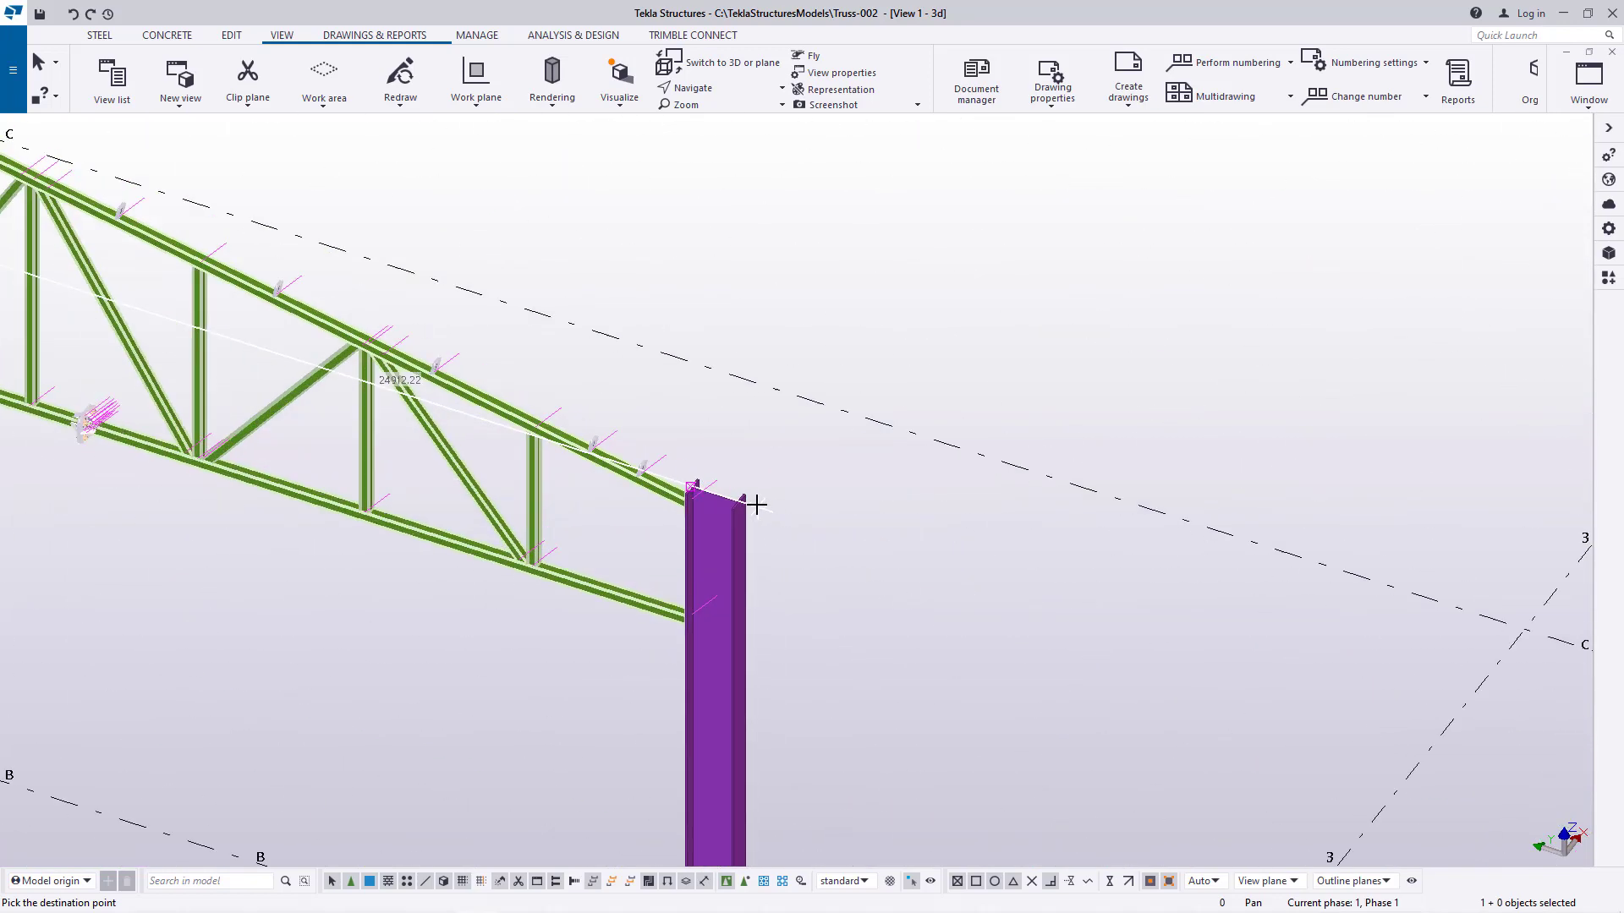
{"action": "scroll", "coordinate": [715, 491], "scroll_direction": "up", "scroll_amount": 2}
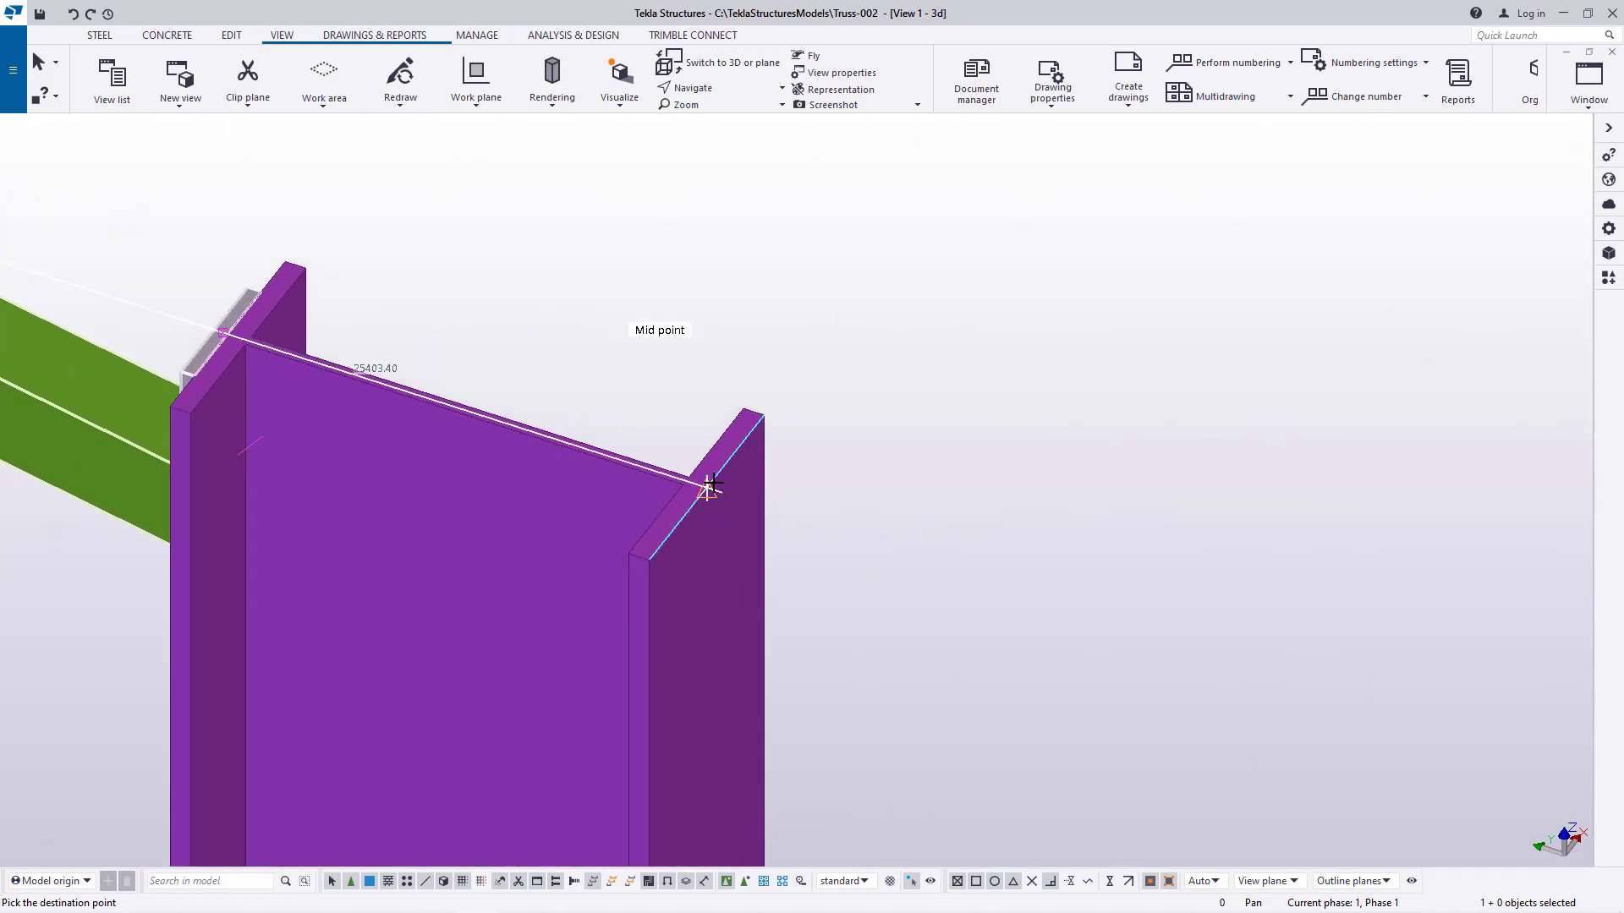
{"action": "scroll", "coordinate": [712, 484], "scroll_direction": "up", "scroll_amount": 5}
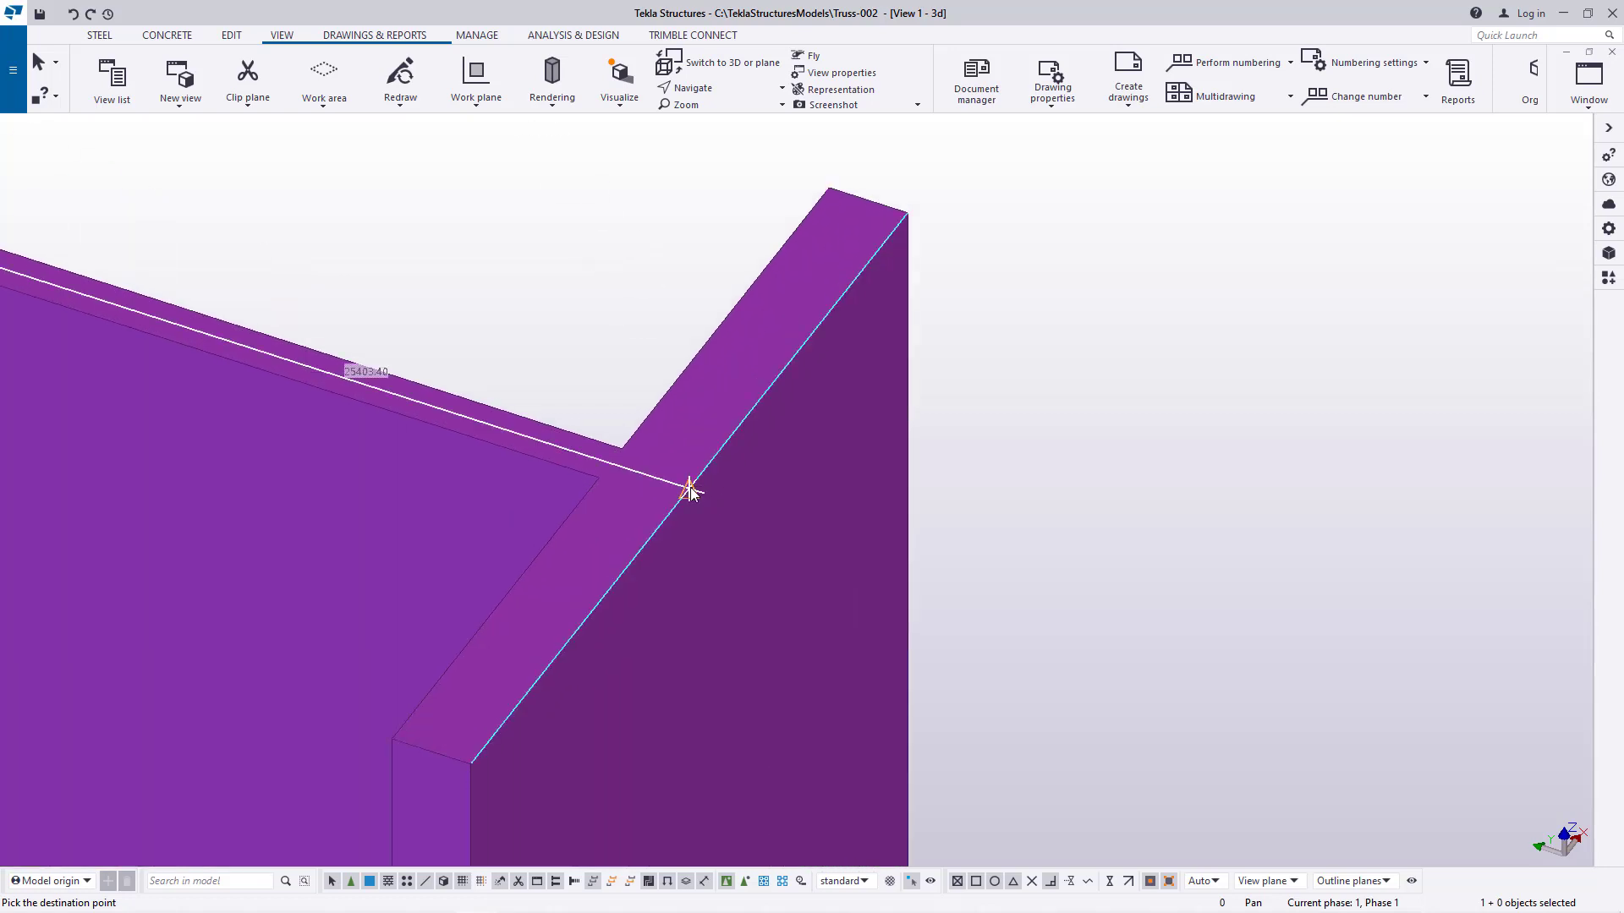
{"action": "left_click", "coordinate": [689, 488]}
{"action": "right_click", "coordinate": [1163, 346]}
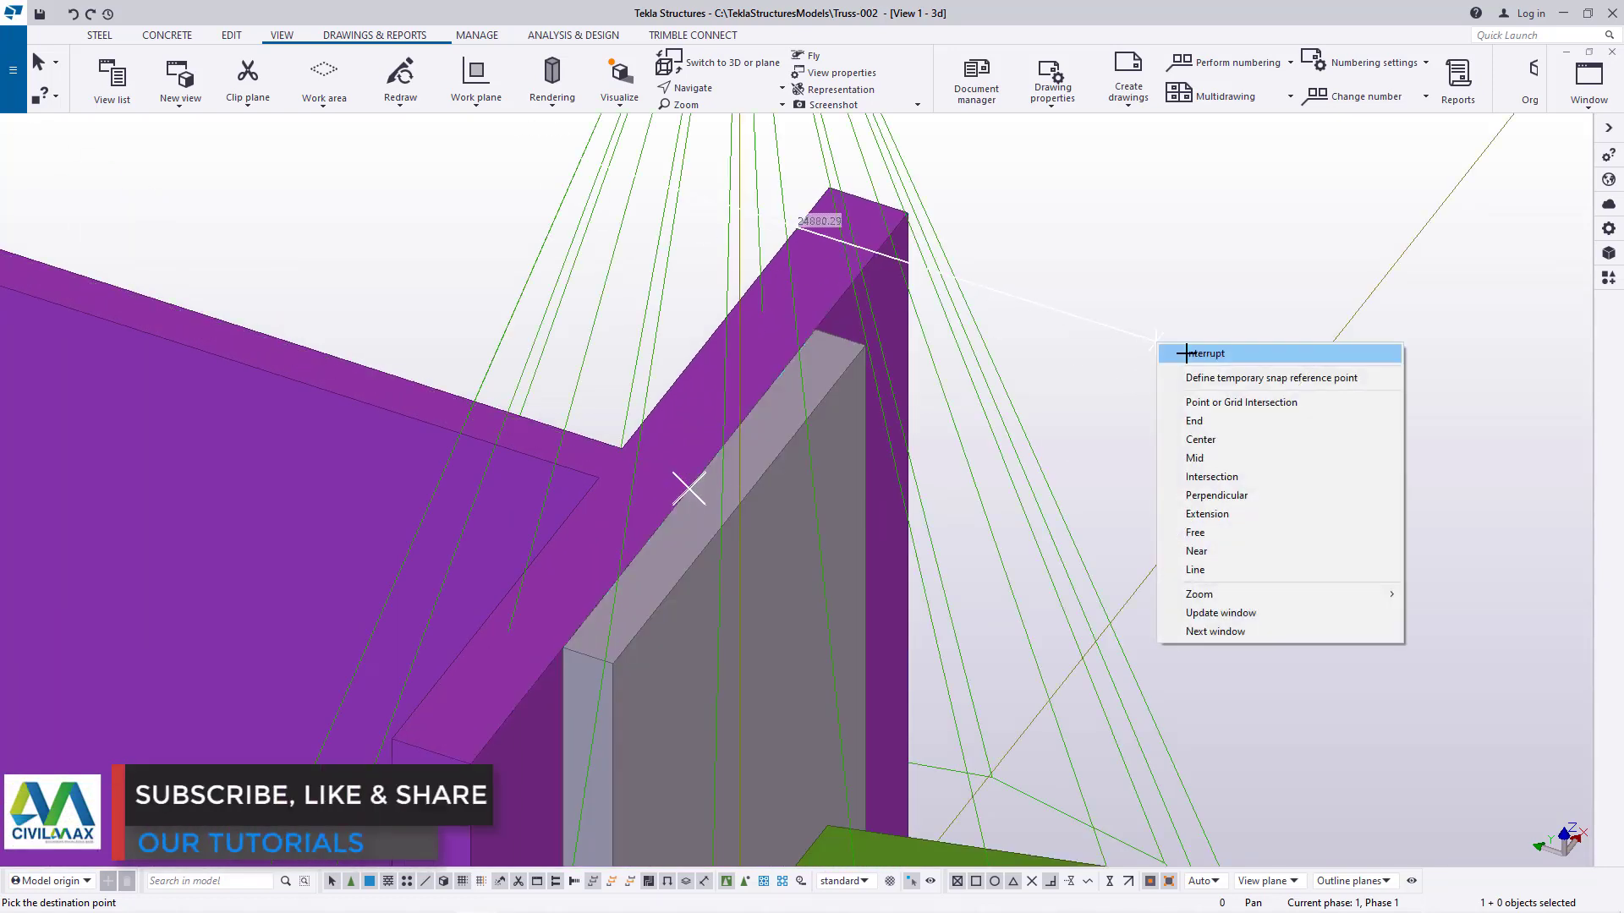
{"action": "left_click", "coordinate": [1184, 352]}
Redraw the 3D view around the joint between the two truss spans
{"action": "scroll", "coordinate": [738, 453], "scroll_direction": "down", "scroll_amount": 7}
{"action": "scroll", "coordinate": [713, 468], "scroll_direction": "down", "scroll_amount": 6}
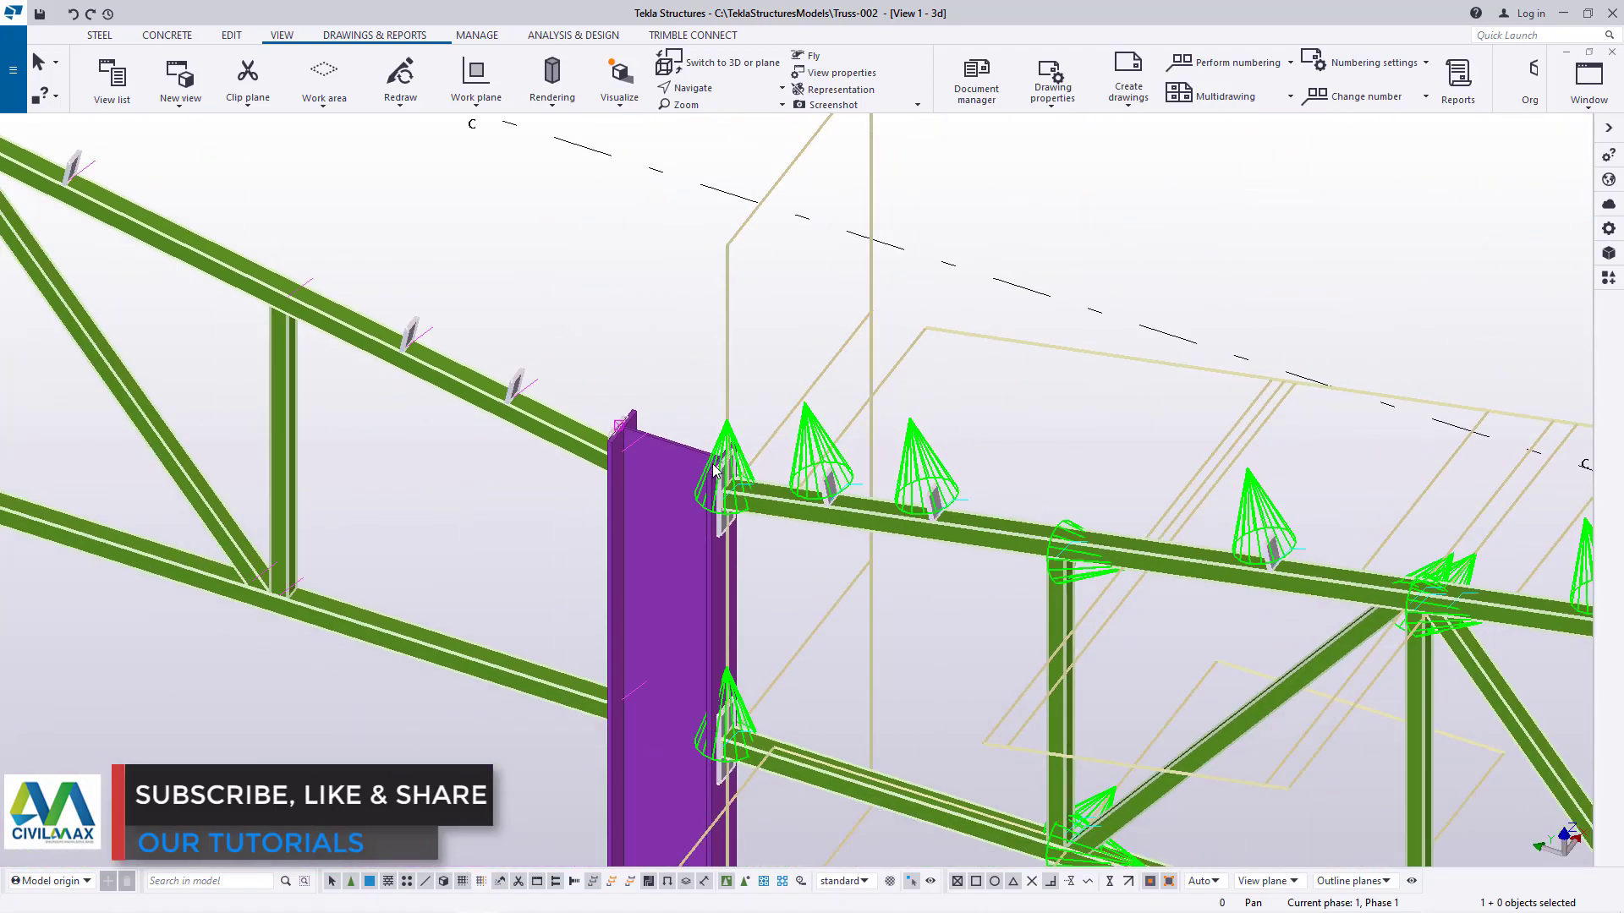
{"action": "right_click", "coordinate": [949, 453]}
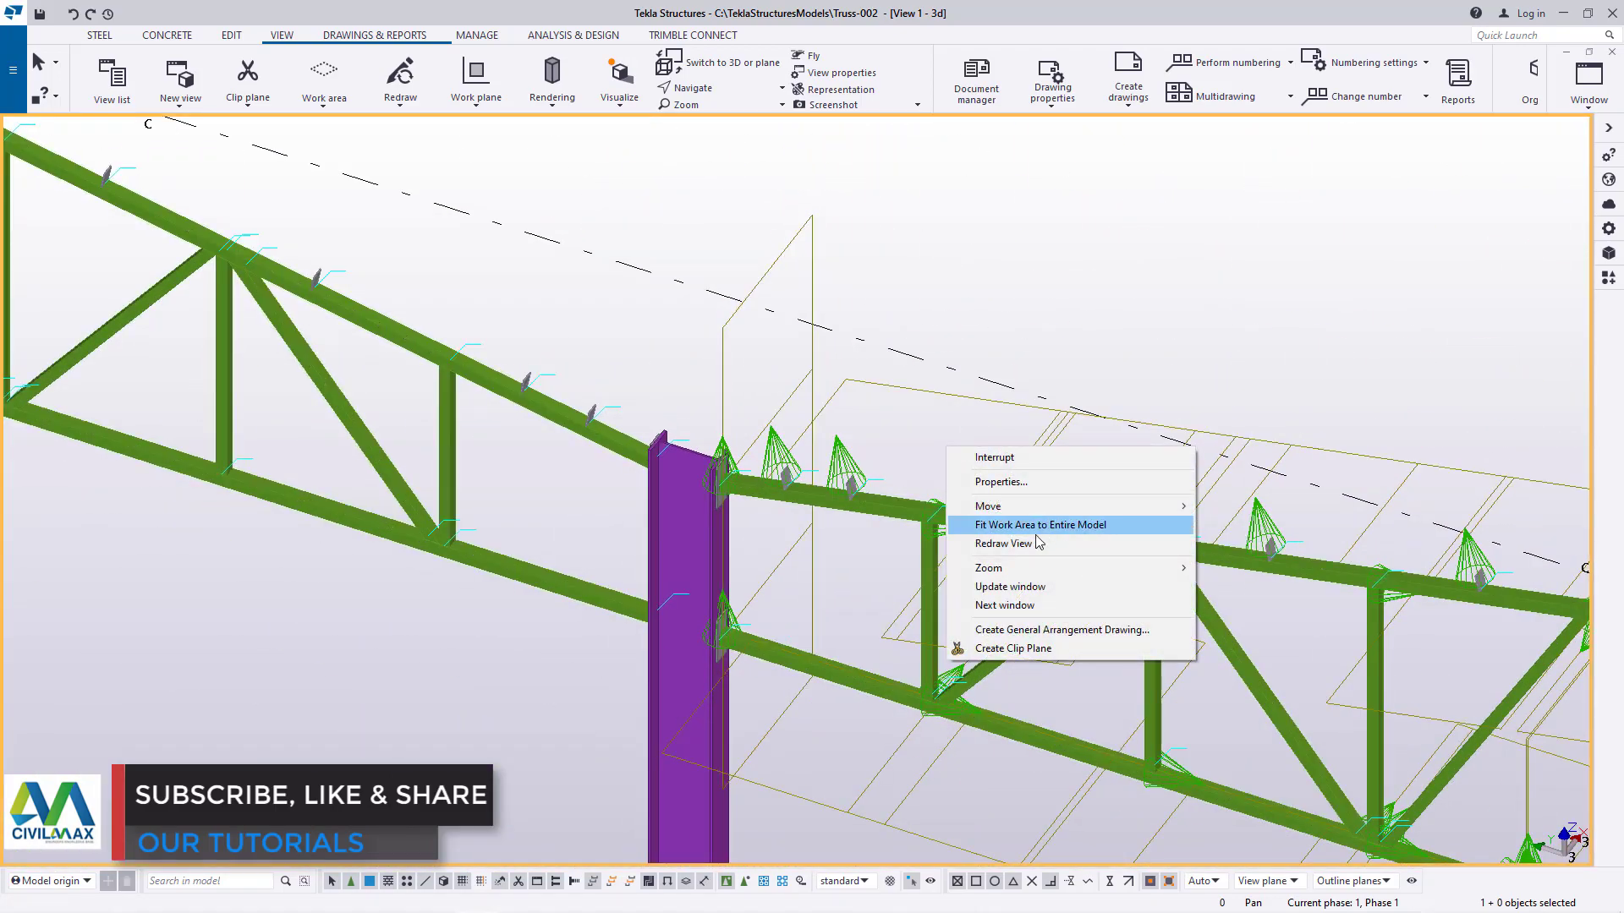
{"action": "left_click", "coordinate": [981, 544]}
Inspect the copied truss span and how its far end plate meets the grid line 1 column flange
{"action": "scroll", "coordinate": [656, 370], "scroll_direction": "down", "scroll_amount": 4}
{"action": "scroll", "coordinate": [656, 369], "scroll_direction": "down", "scroll_amount": 3}
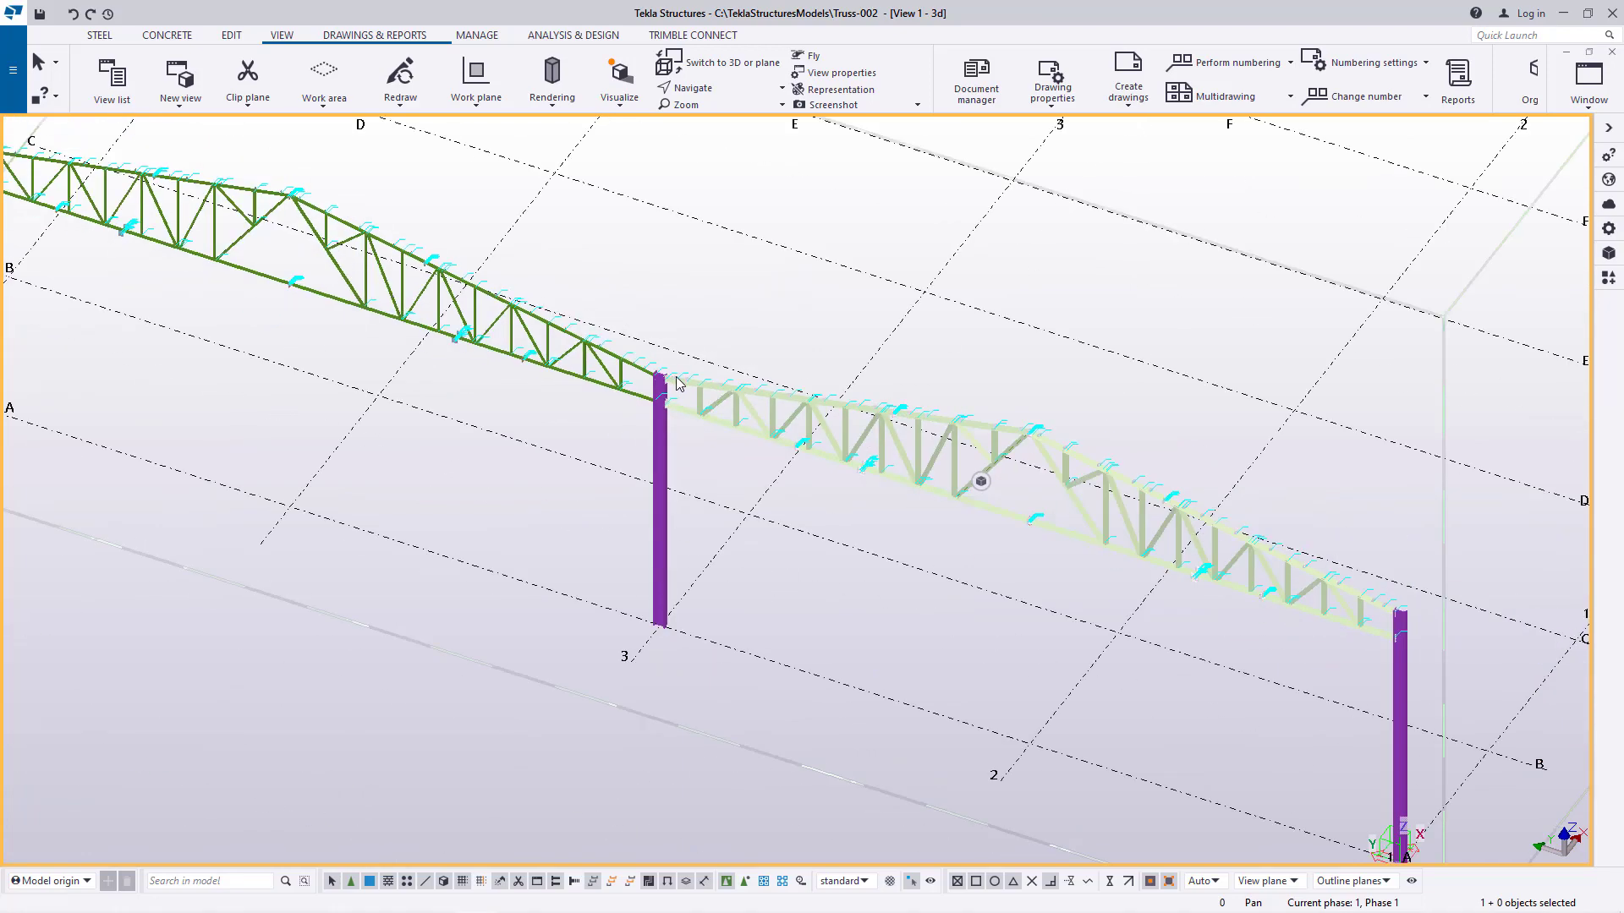
{"action": "scroll", "coordinate": [687, 383], "scroll_direction": "down", "scroll_amount": 2}
{"action": "scroll", "coordinate": [1152, 450], "scroll_direction": "up", "scroll_amount": 8}
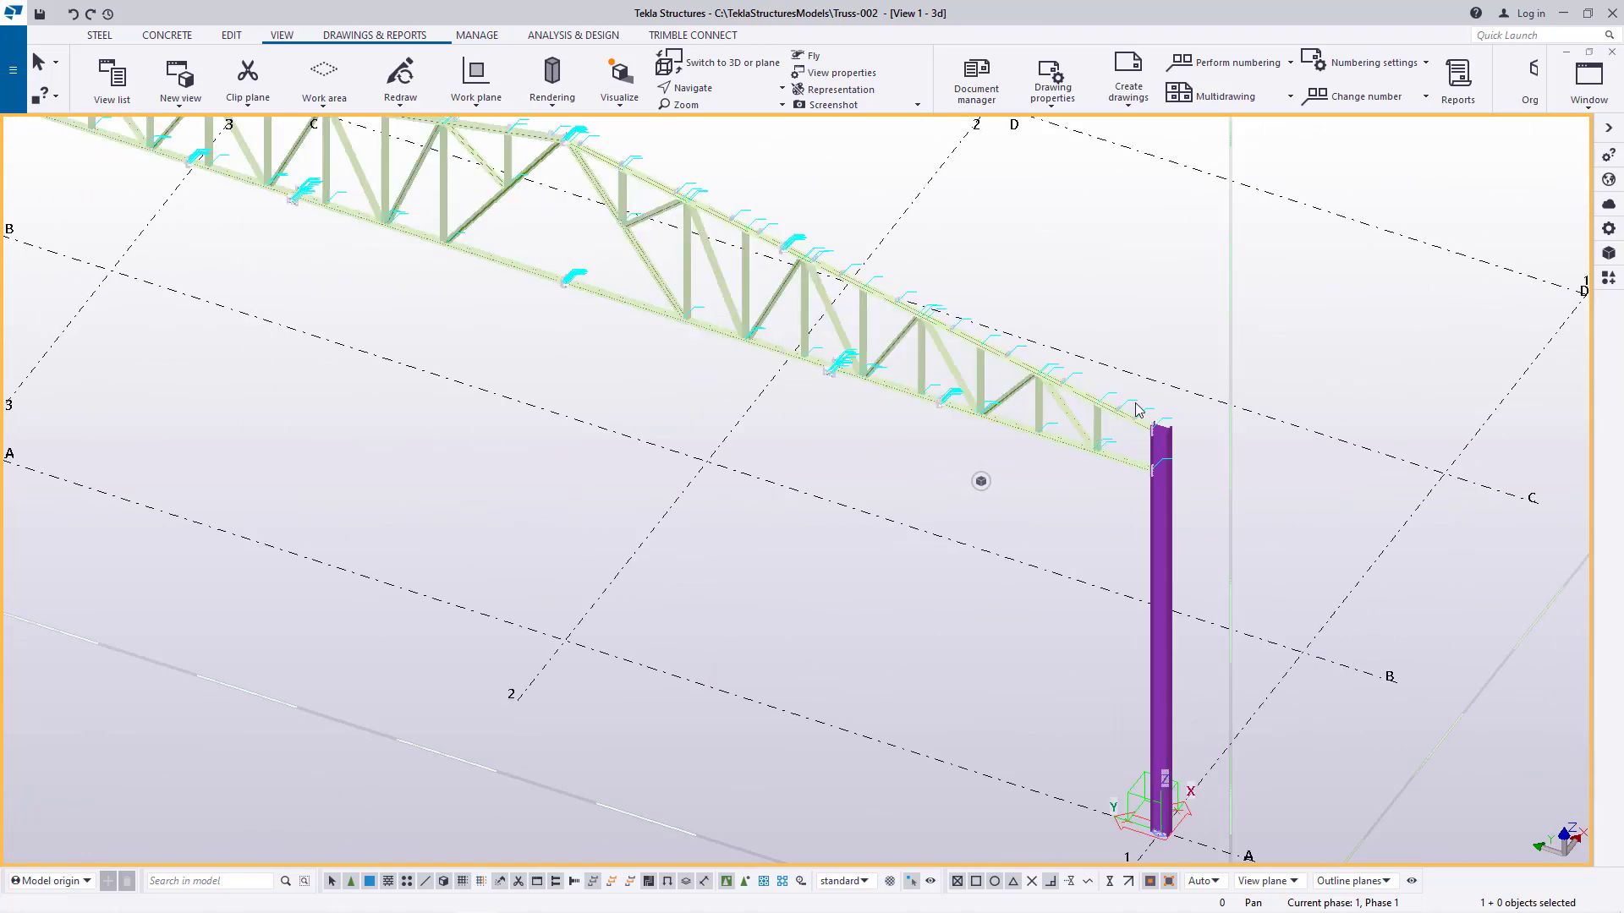
{"action": "scroll", "coordinate": [1152, 450], "scroll_direction": "up", "scroll_amount": 8}
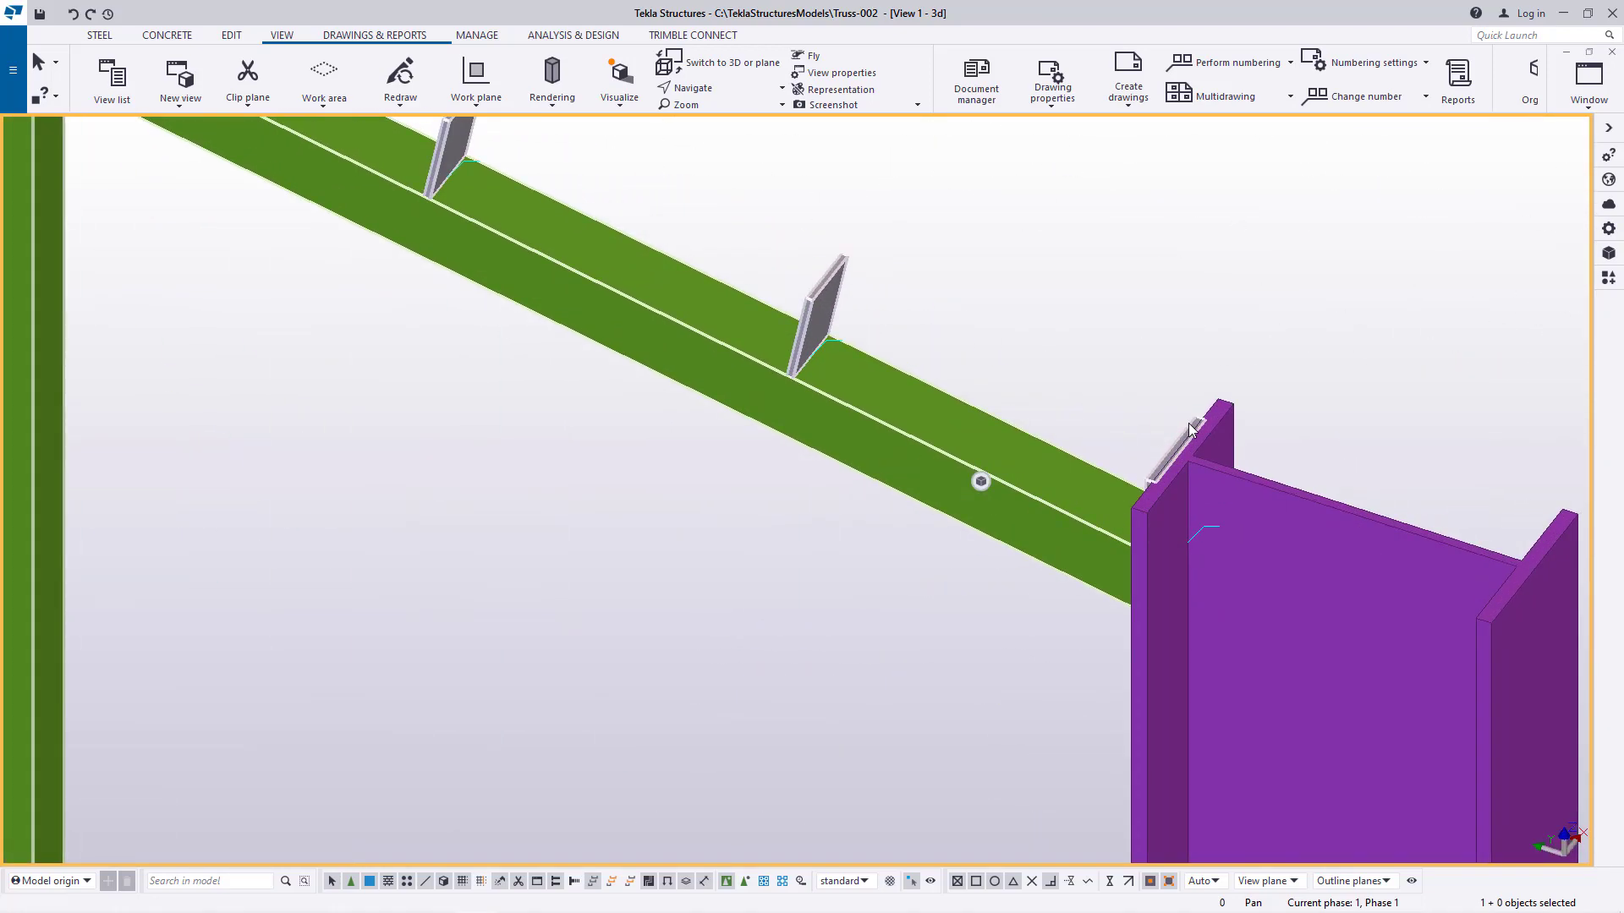
{"action": "scroll", "coordinate": [1181, 500], "scroll_direction": "down", "scroll_amount": 5}
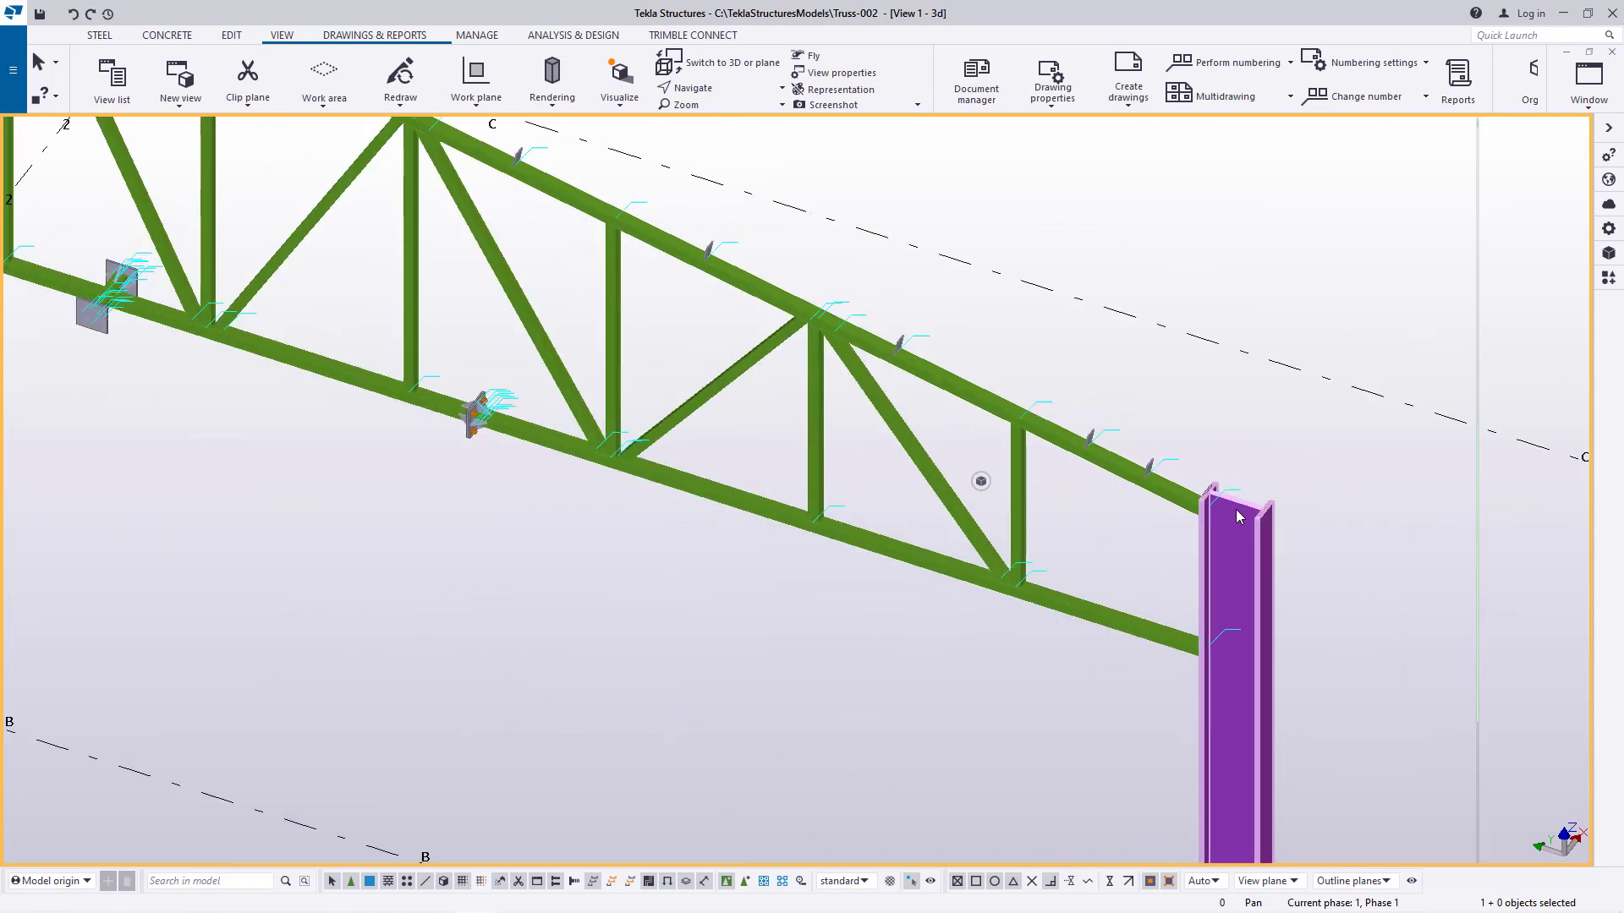
{"action": "scroll", "coordinate": [1245, 509], "scroll_direction": "up", "scroll_amount": 10}
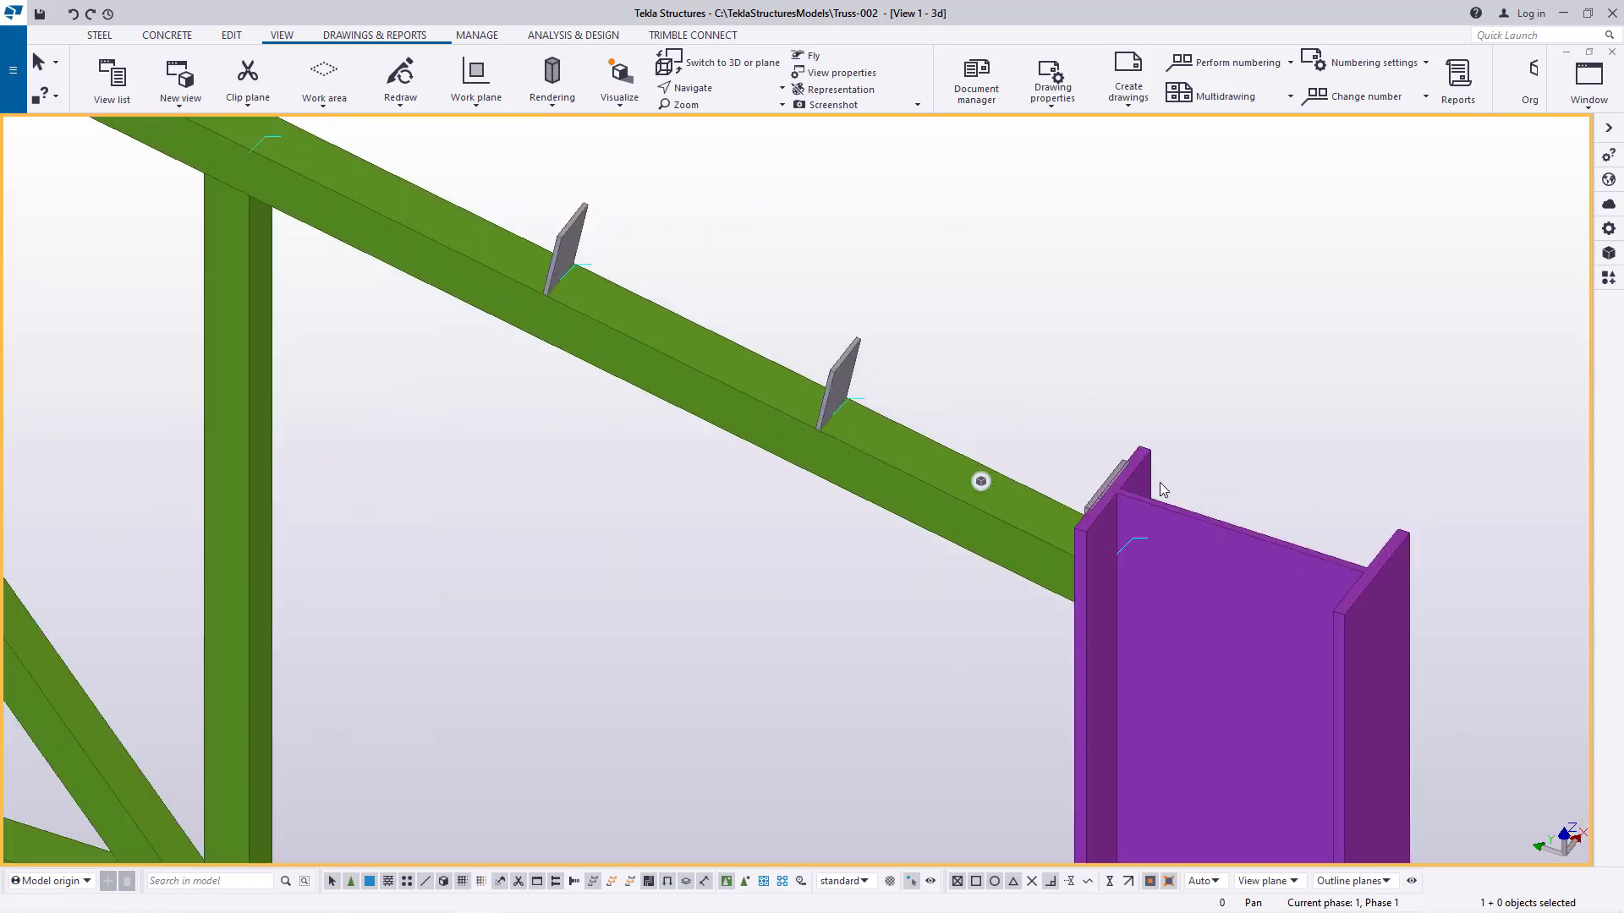
{"action": "scroll", "coordinate": [1093, 462], "scroll_direction": "up", "scroll_amount": 5}
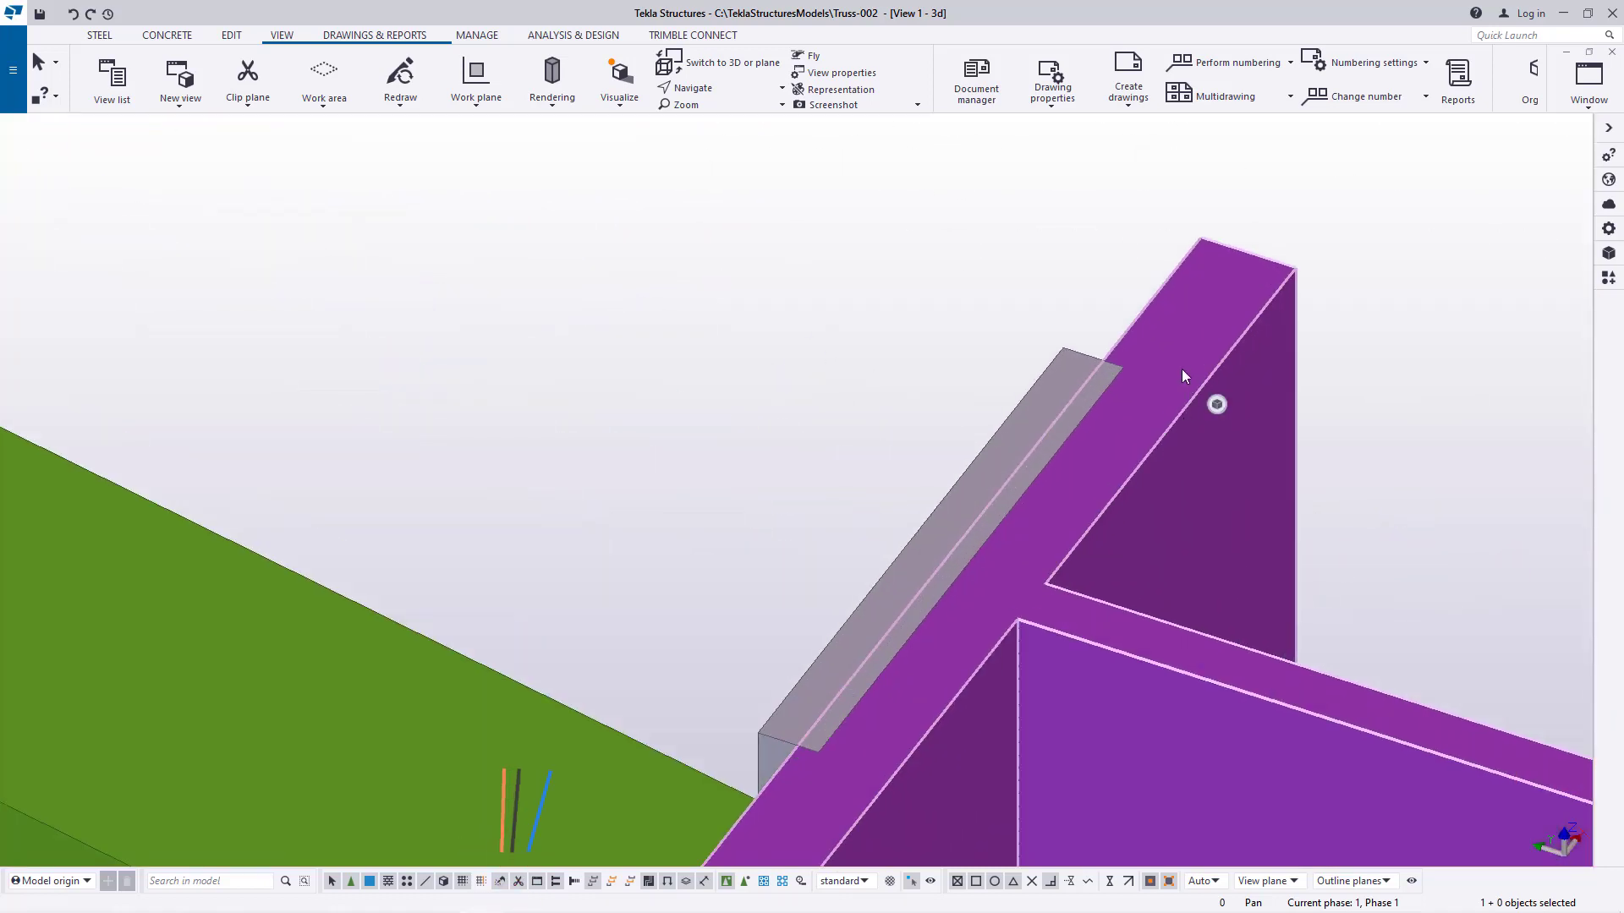
Move the grid line 1 column so the top edge of its flange aligns with the back edge of the truss end plate
{"action": "right_click", "coordinate": [1180, 368]}
{"action": "left_click", "coordinate": [1367, 249]}
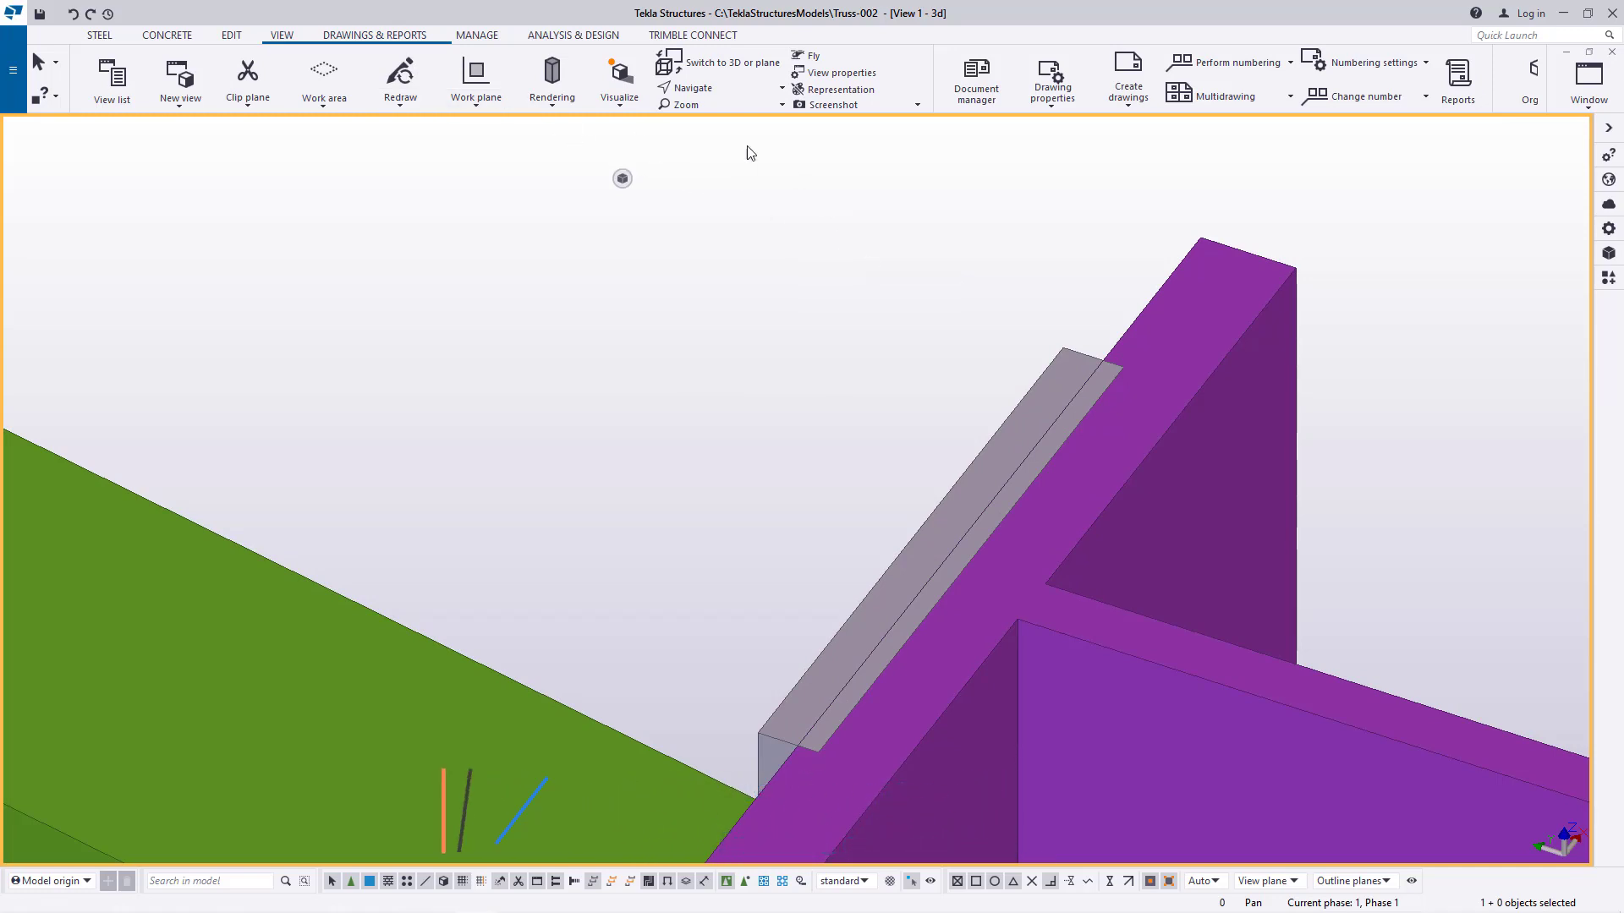
{"action": "scroll", "coordinate": [941, 442], "scroll_direction": "down", "scroll_amount": 1}
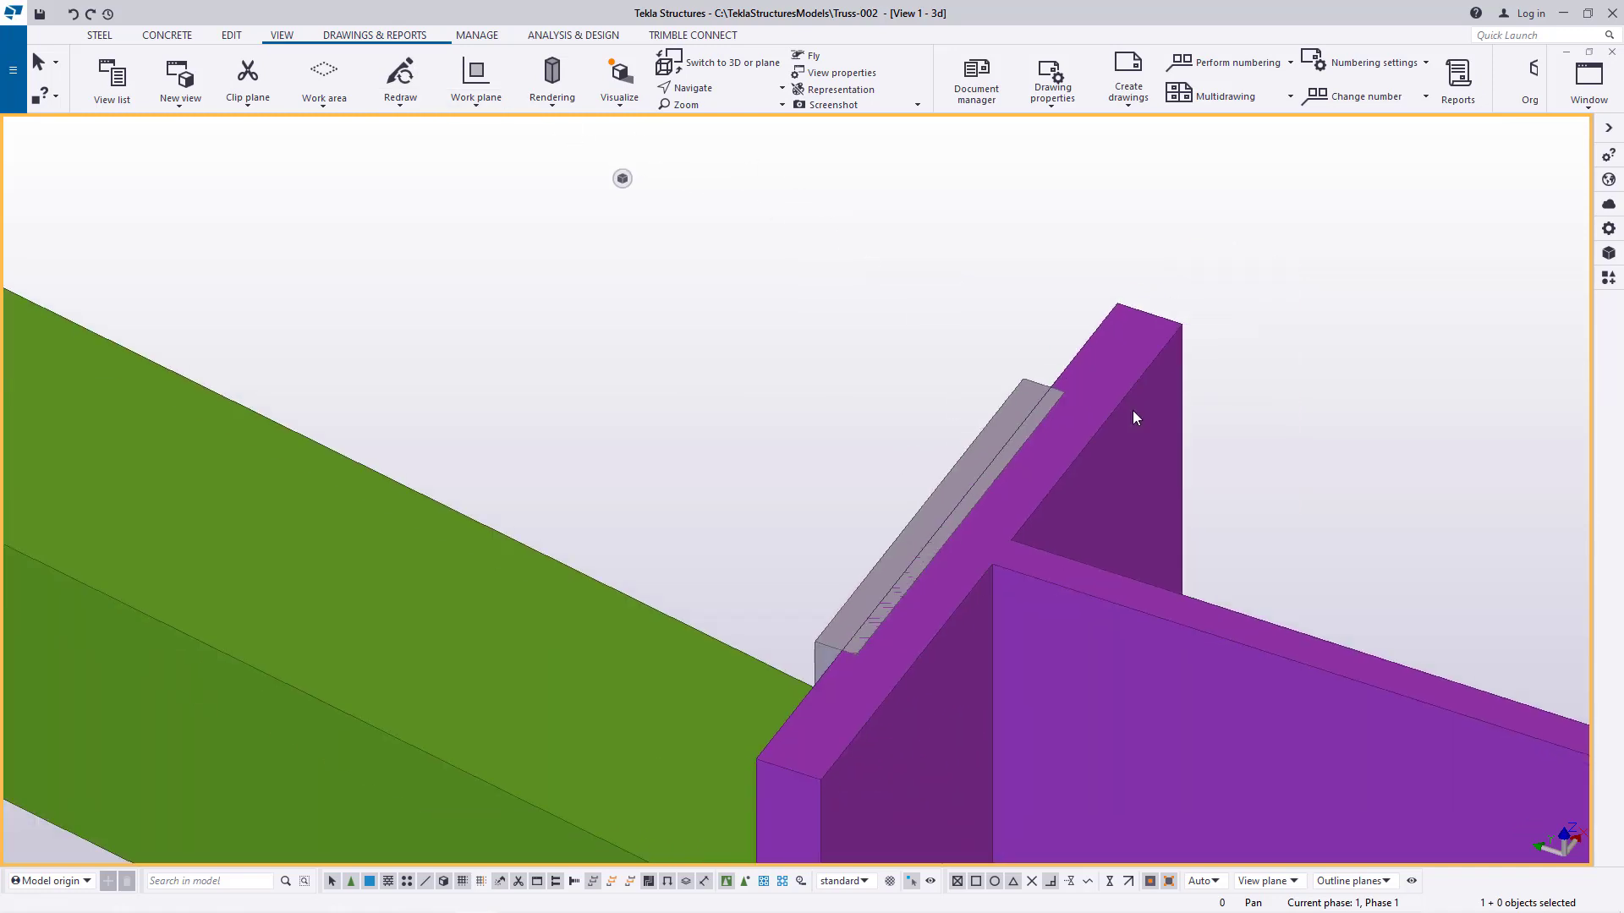
{"action": "scroll", "coordinate": [1069, 597], "scroll_direction": "down", "scroll_amount": 1}
{"action": "scroll", "coordinate": [962, 508], "scroll_direction": "up", "scroll_amount": 2}
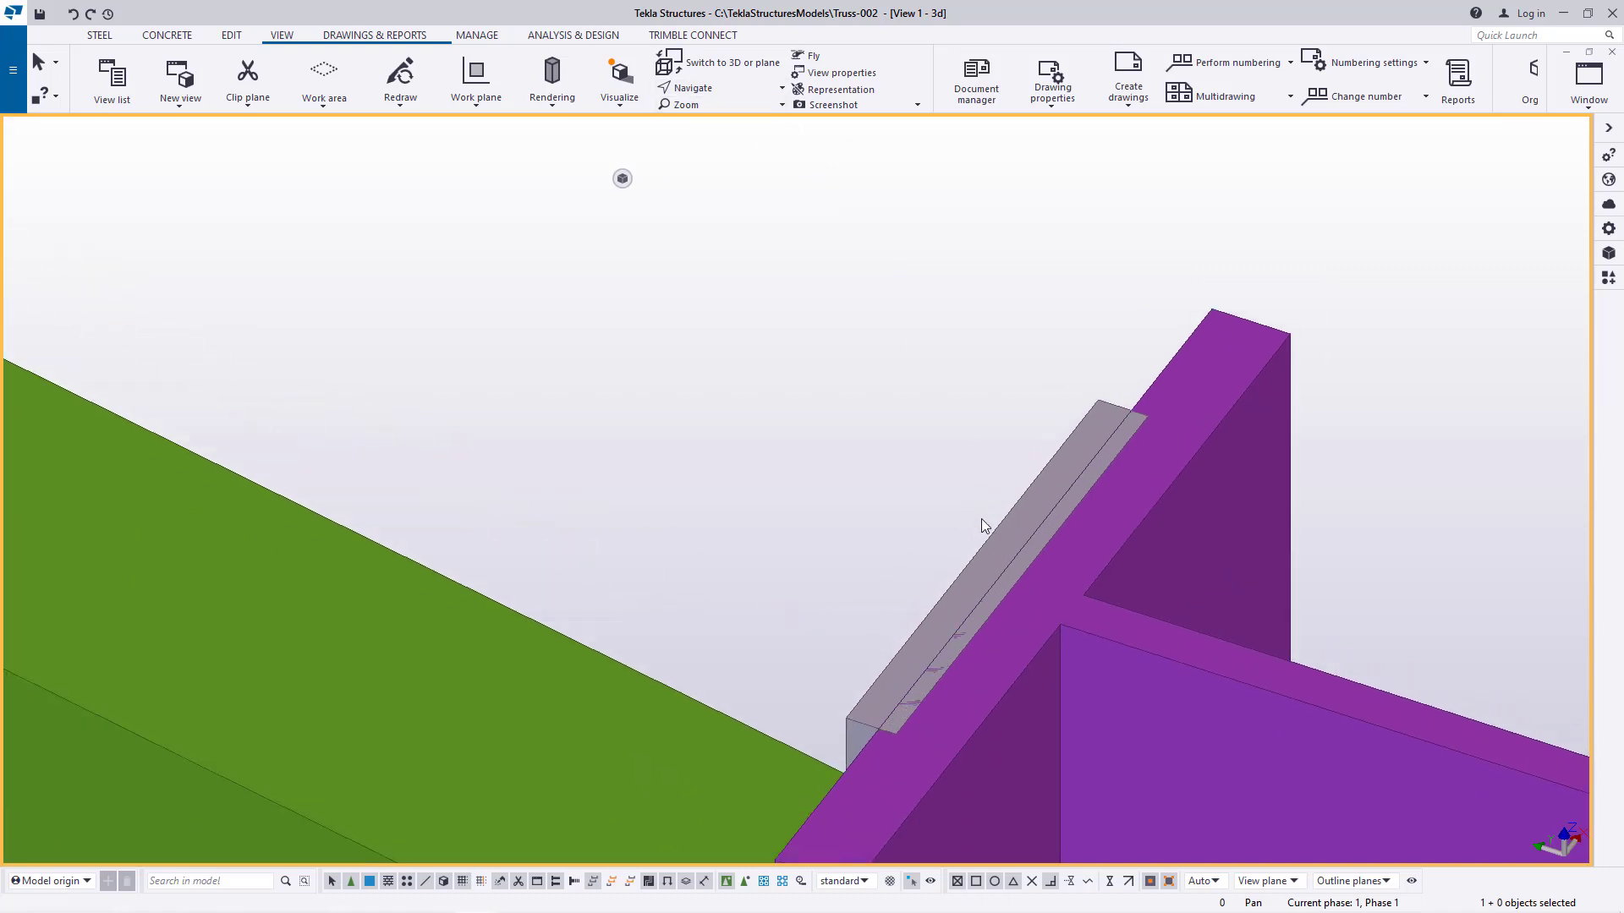
{"action": "key", "text": "v"}
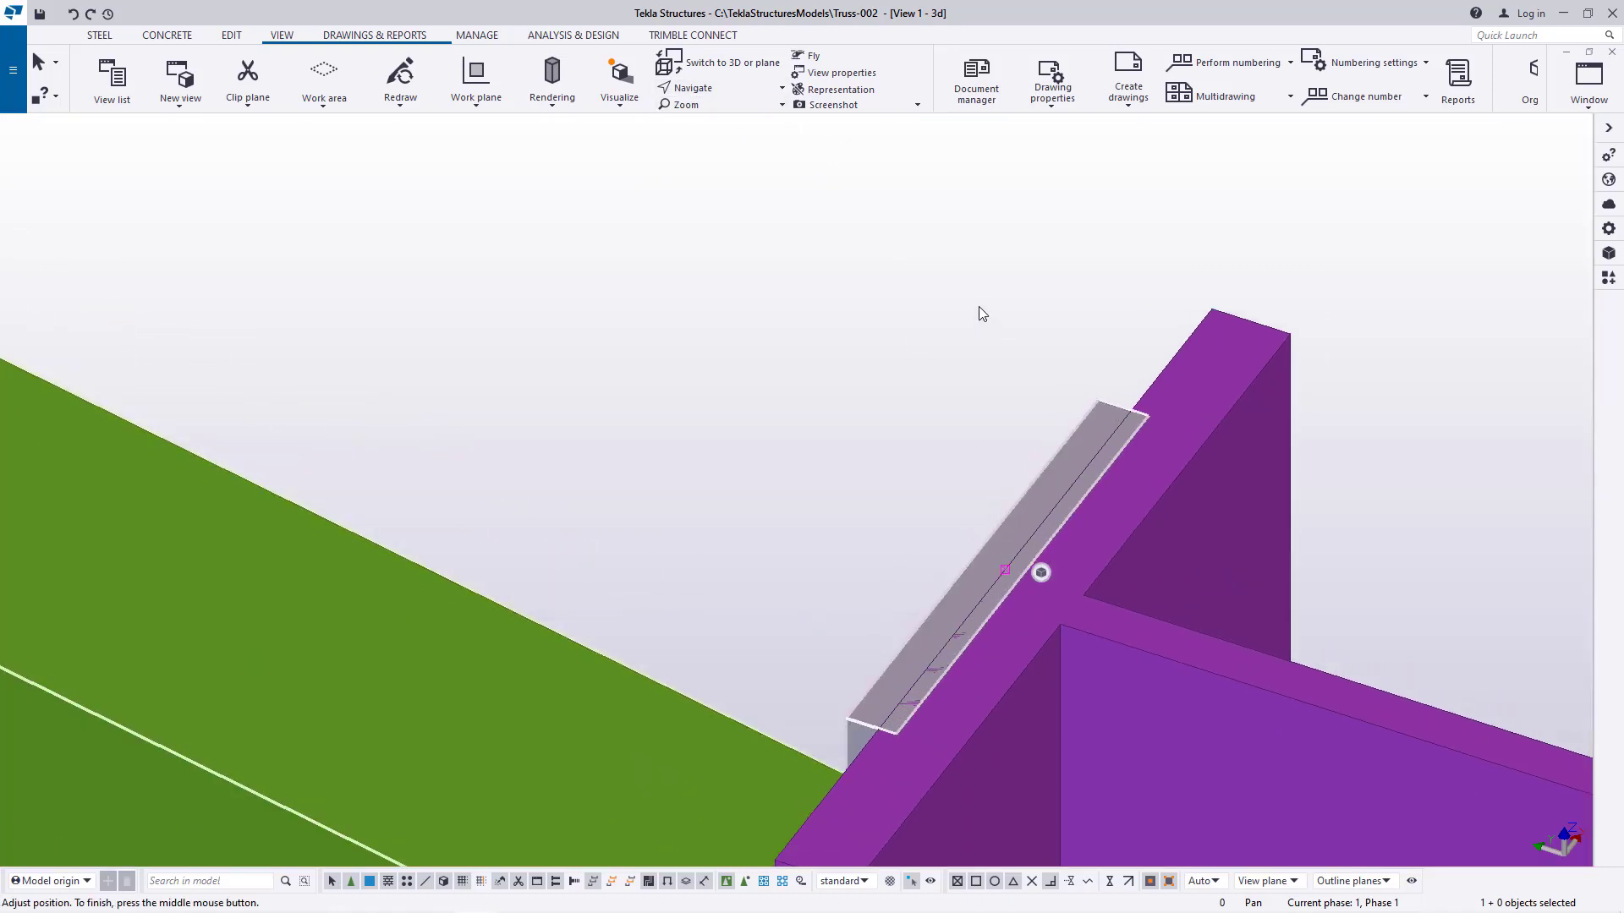
{"action": "right_click", "coordinate": [1184, 340]}
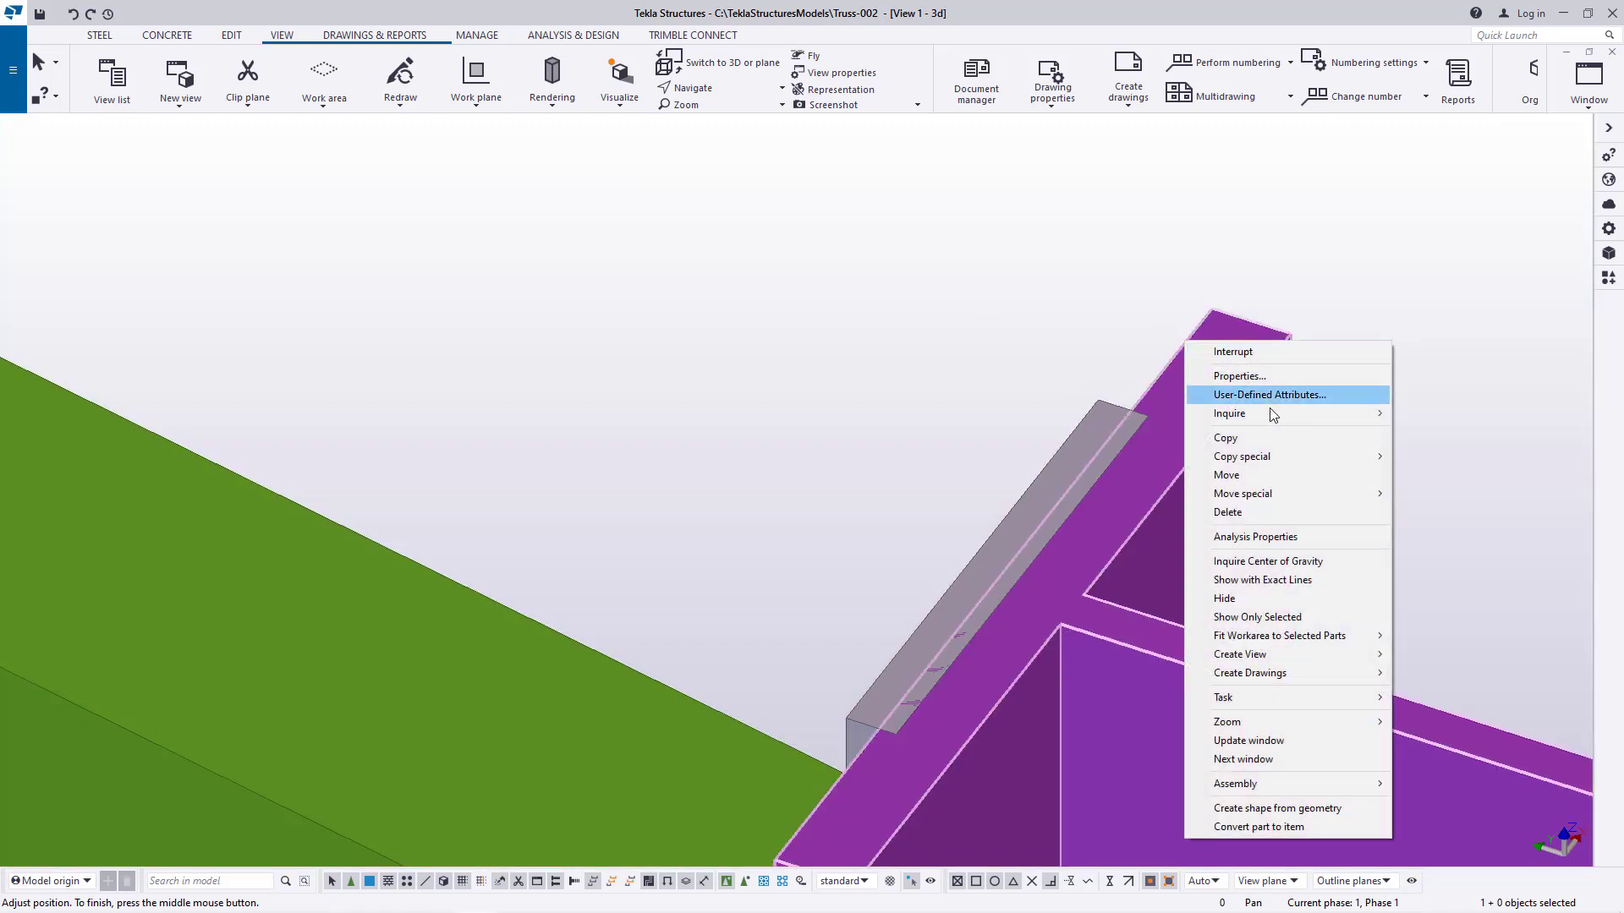
{"action": "left_click", "coordinate": [1238, 479]}
{"action": "scroll", "coordinate": [1015, 567], "scroll_direction": "up", "scroll_amount": 2}
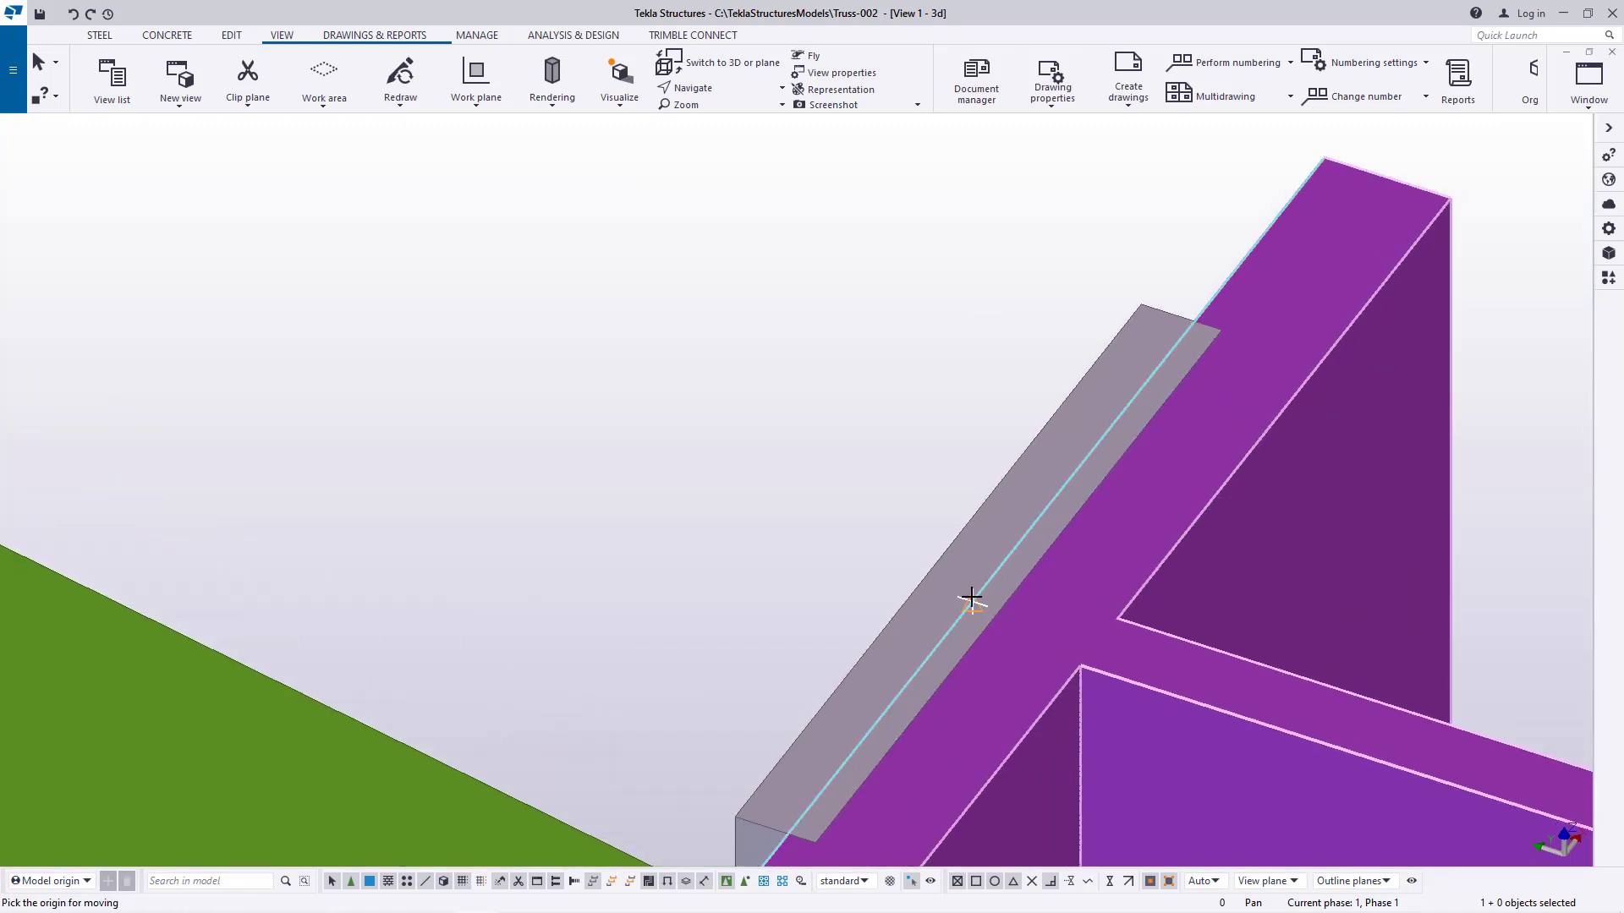
{"action": "left_click", "coordinate": [996, 603]}
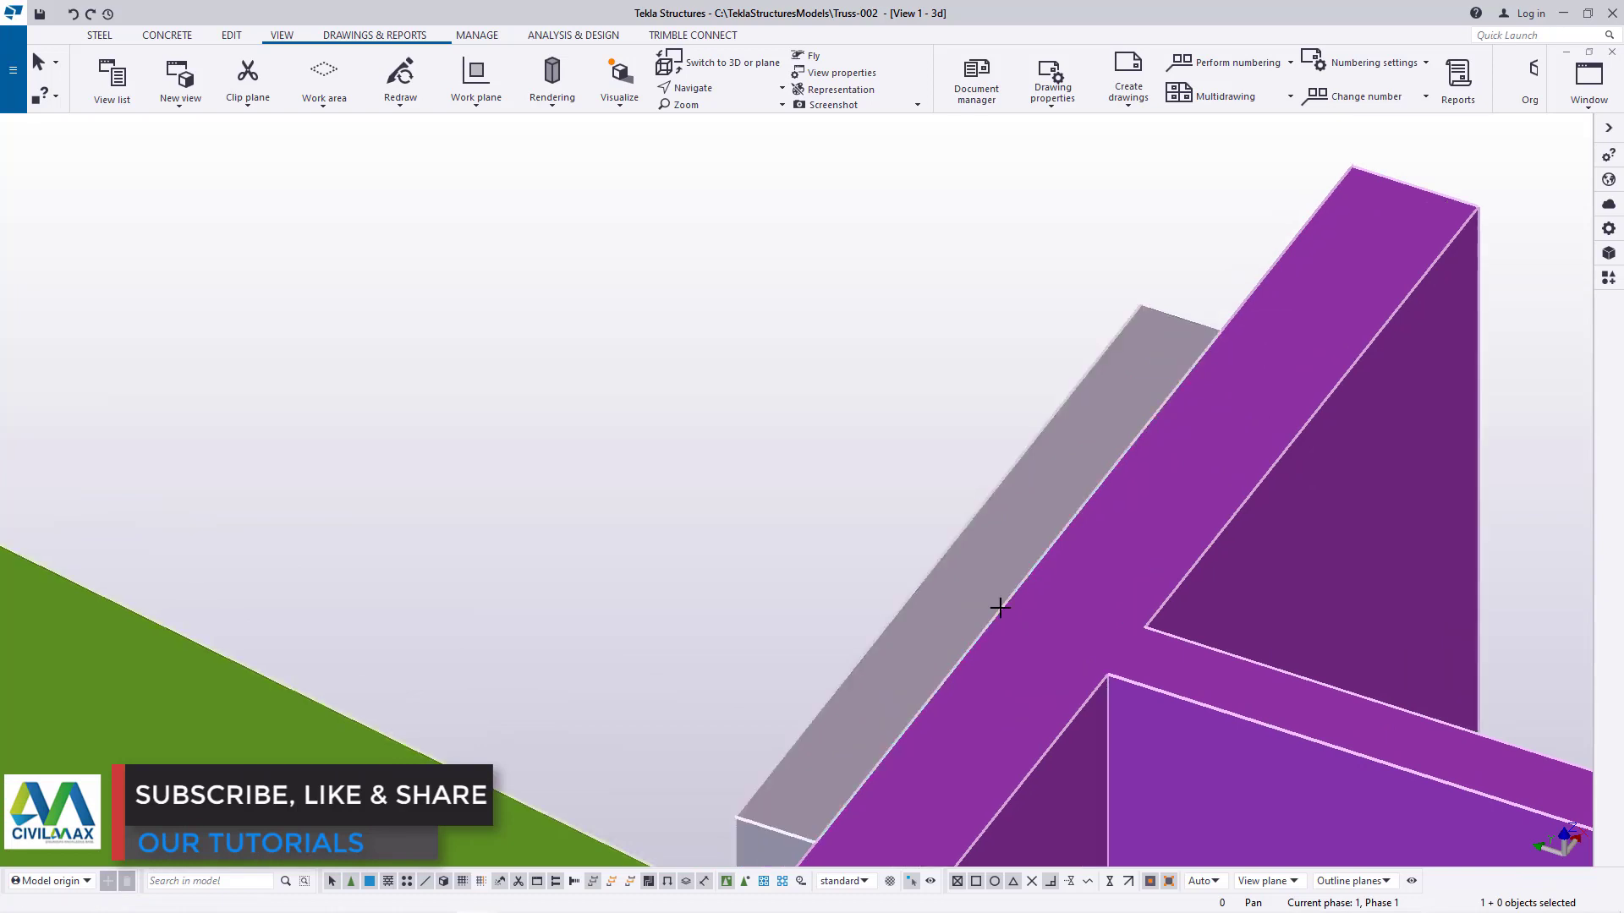
Orbit around the joint to view the grid line 1 column flange and end plate from the truss side
{"action": "scroll", "coordinate": [876, 535], "scroll_direction": "down", "scroll_amount": 2}
{"action": "scroll", "coordinate": [876, 535], "scroll_direction": "down", "scroll_amount": 2}
{"action": "left_click", "coordinate": [719, 89]}
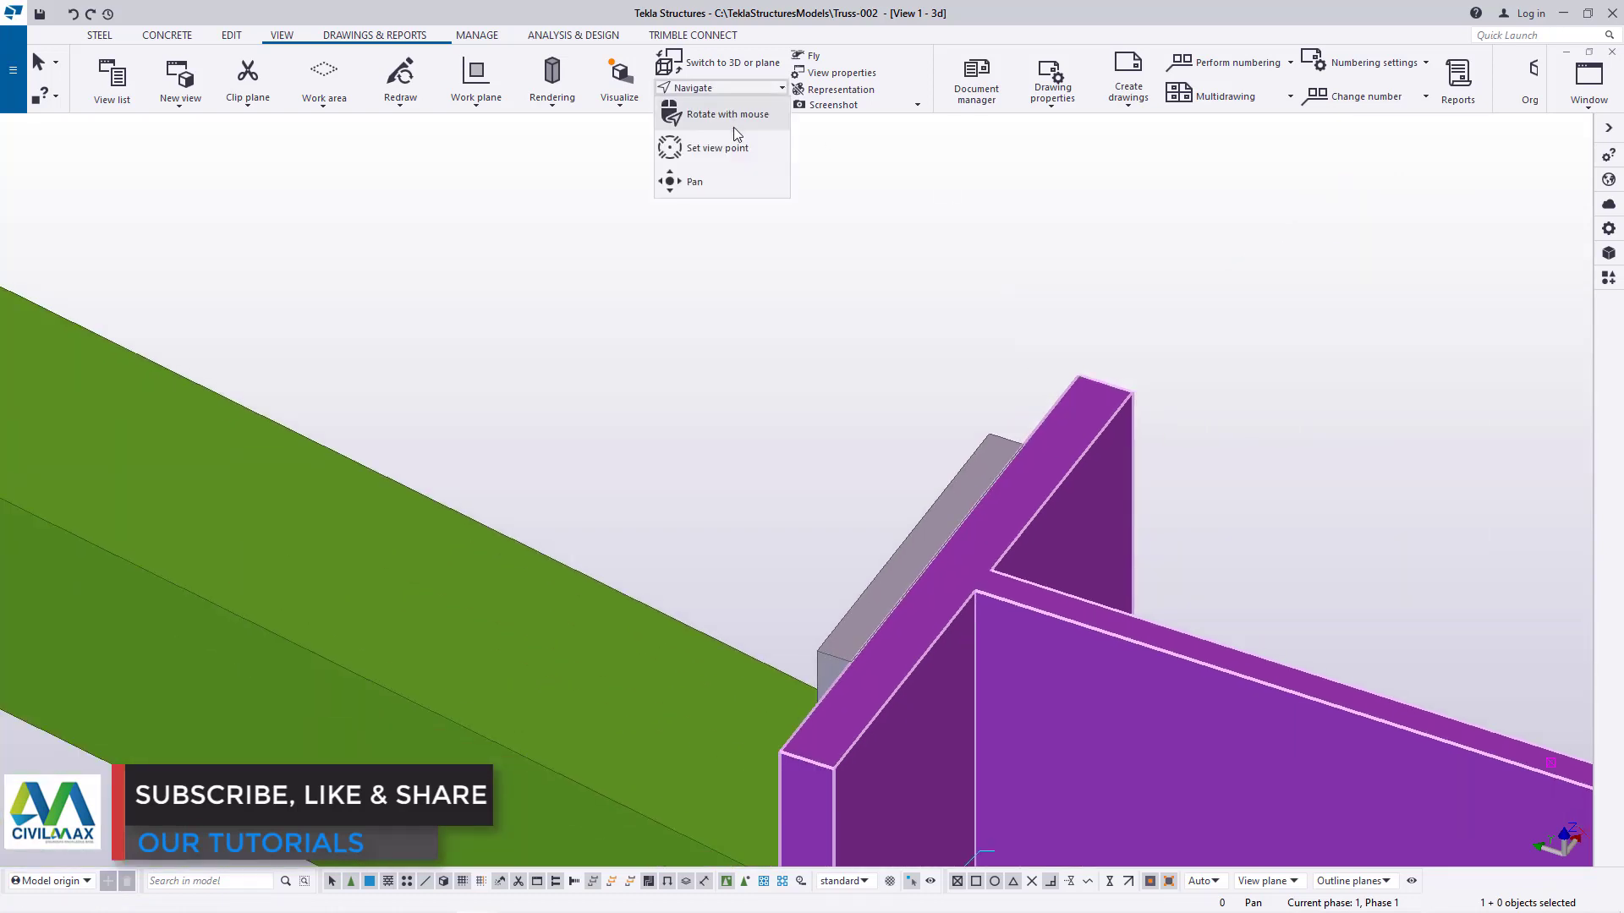
{"action": "left_click", "coordinate": [733, 125]}
{"action": "left_click_drag", "start_coordinate": [948, 572], "coordinate": [1444, 650]}
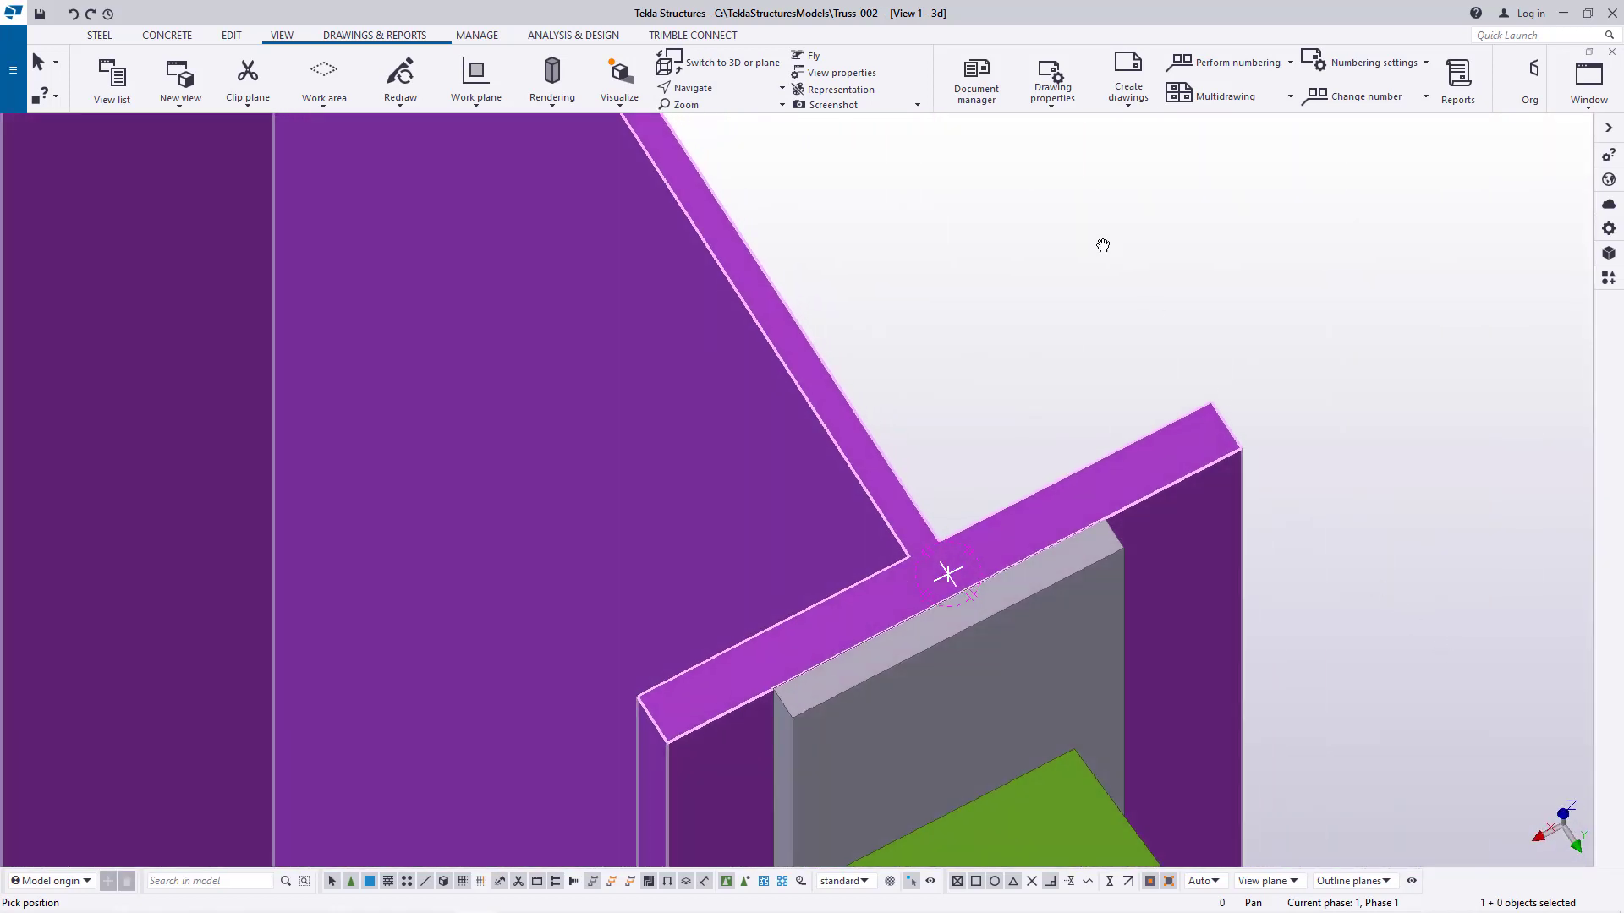
{"action": "right_click", "coordinate": [1100, 245]}
{"action": "left_click", "coordinate": [1133, 251]}
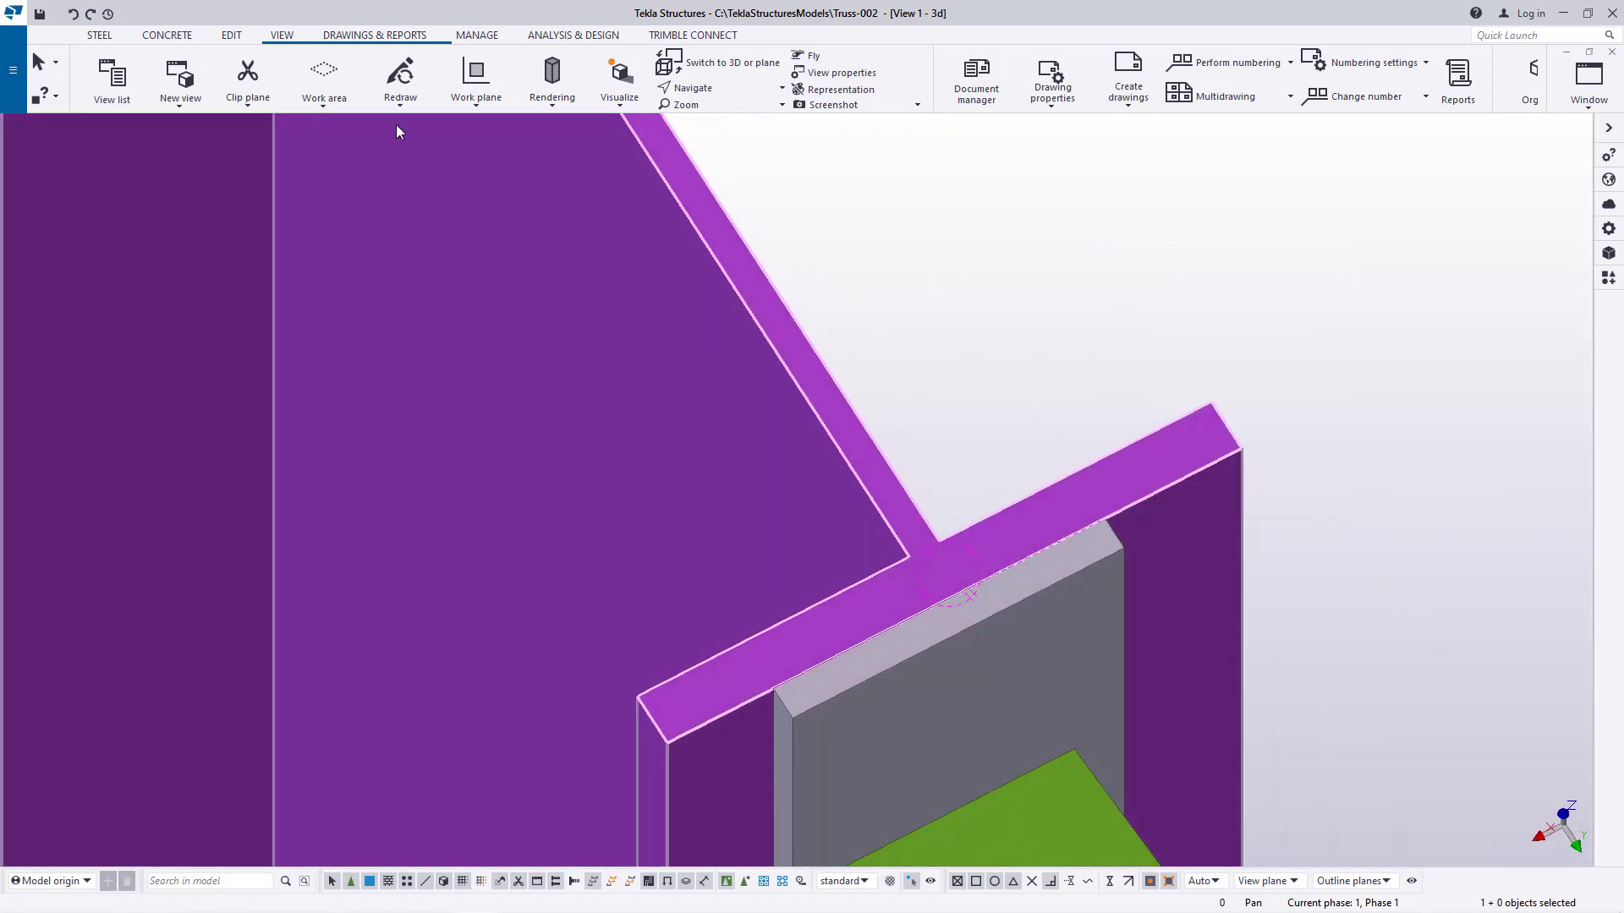
Create 1 dividing point on the line along the column flange's top edge facing the end plate
{"action": "left_click", "coordinate": [228, 39]}
{"action": "left_click", "coordinate": [967, 102]}
{"action": "left_click", "coordinate": [981, 132]}
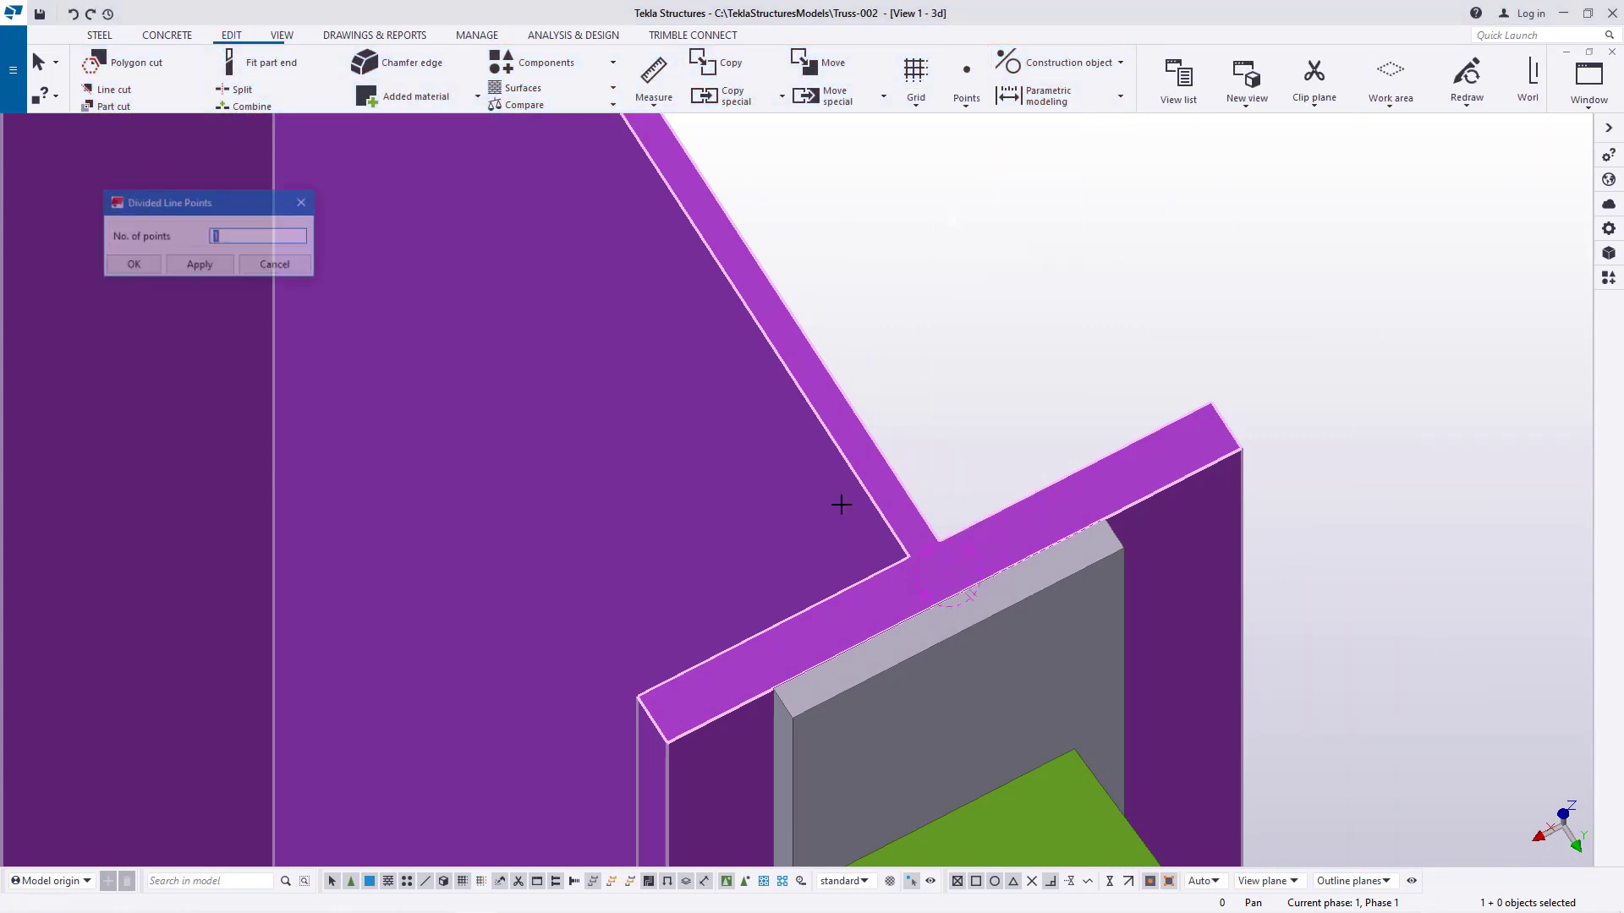
{"action": "left_click", "coordinate": [667, 744]}
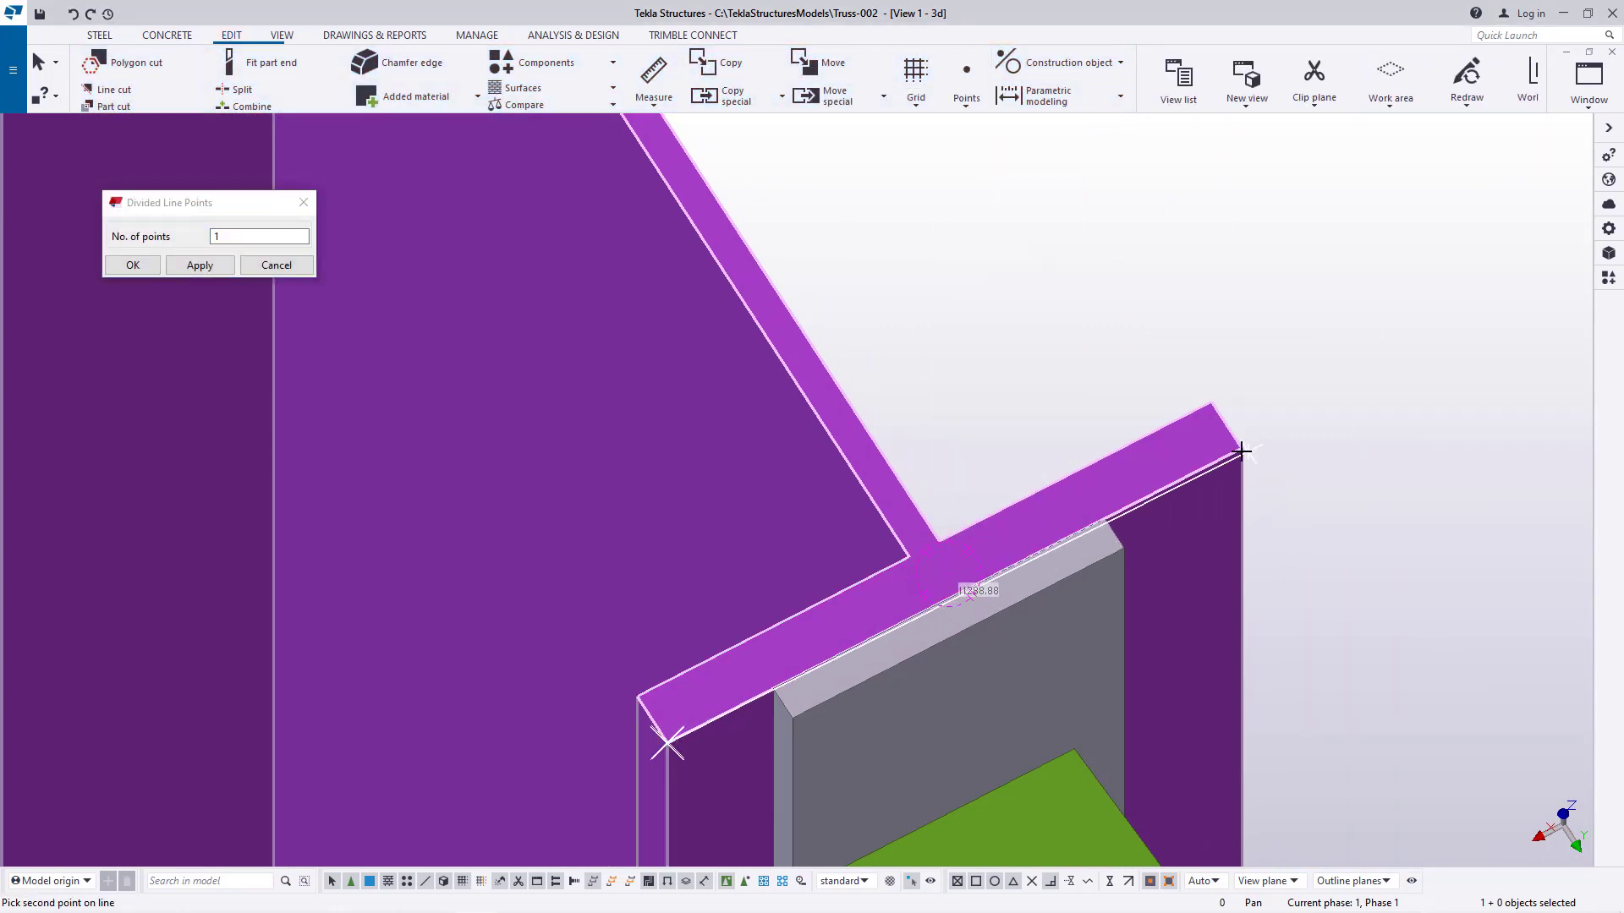
{"action": "left_click", "coordinate": [1240, 452]}
{"action": "right_click", "coordinate": [1233, 336]}
{"action": "left_click", "coordinate": [1265, 347]}
{"action": "right_click", "coordinate": [1011, 211]}
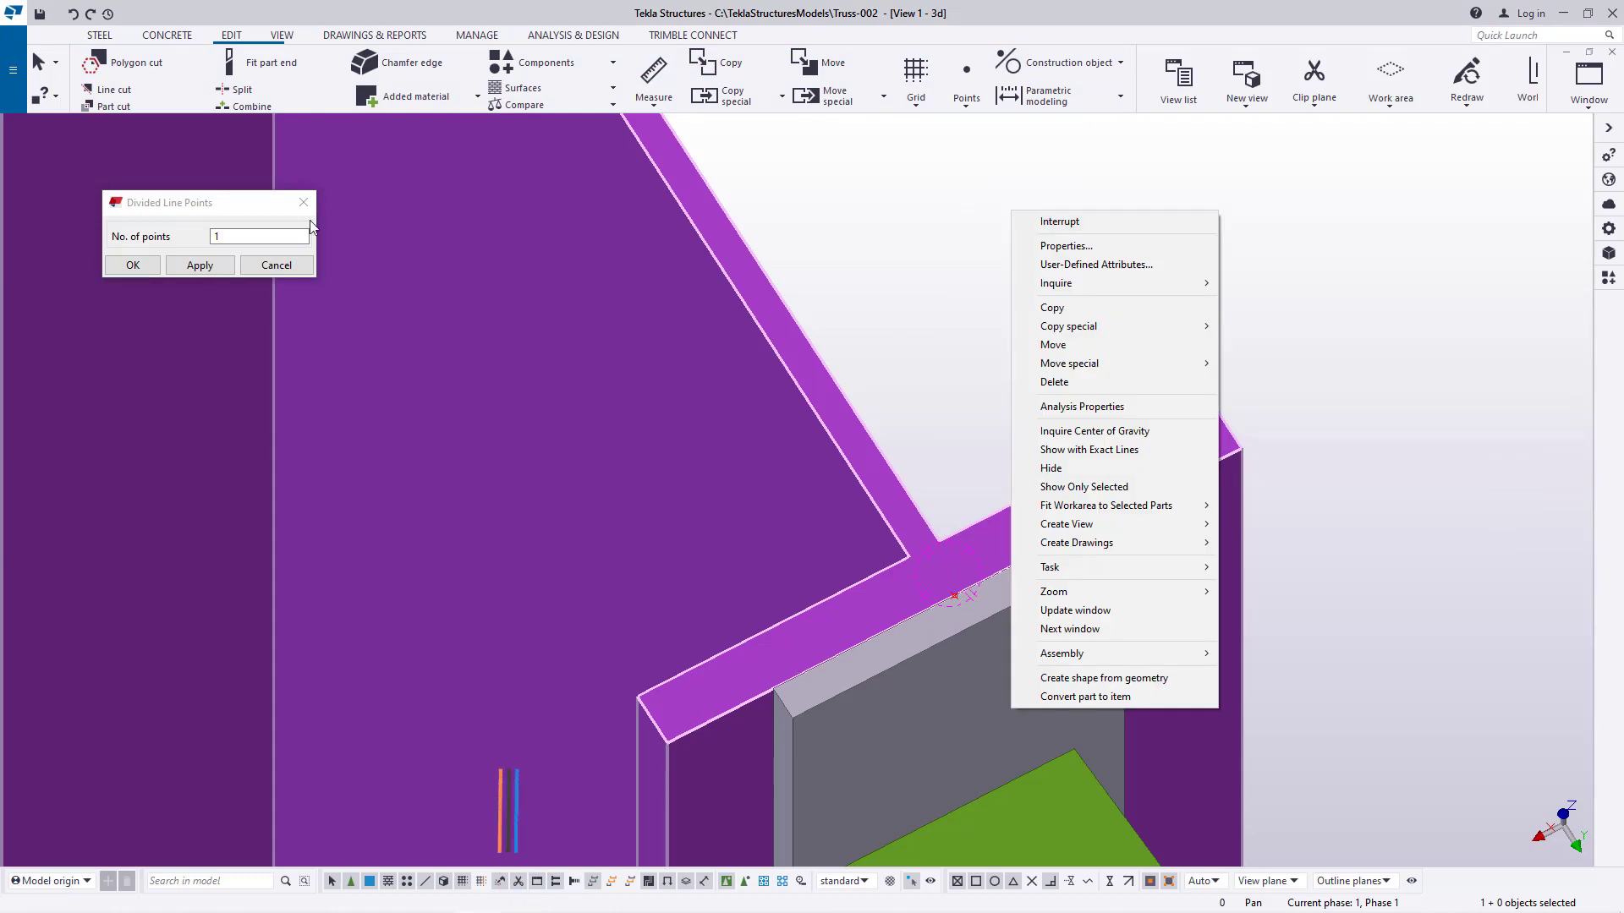
{"action": "left_click", "coordinate": [138, 262]}
Create 1 dividing point on the line along the end plate's top back edge
{"action": "left_click", "coordinate": [968, 85]}
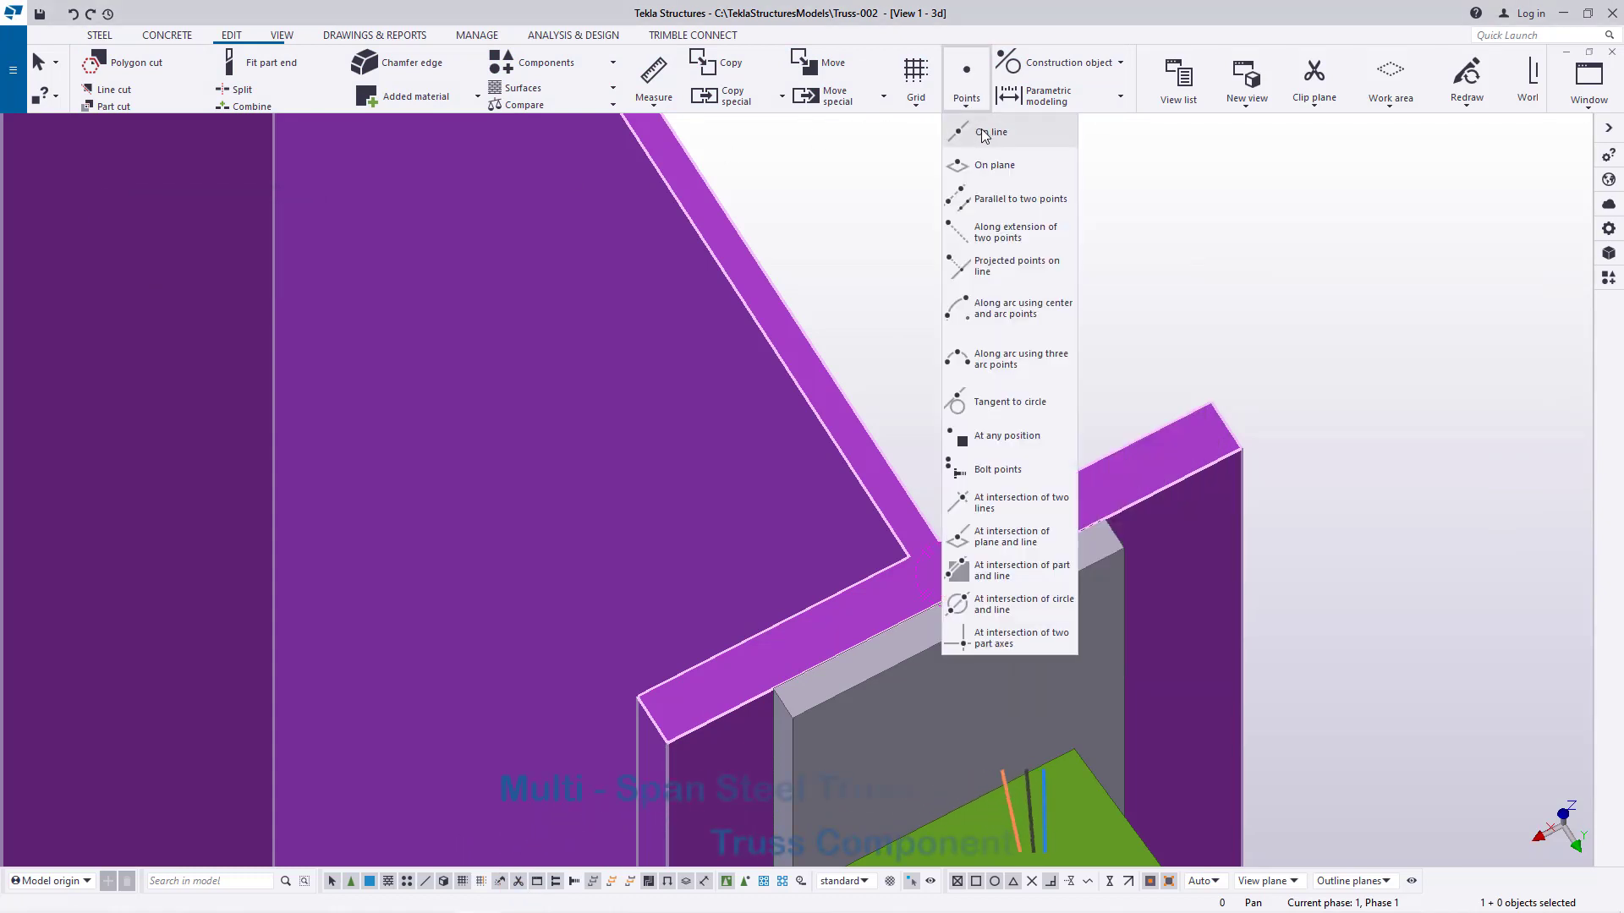
{"action": "left_click", "coordinate": [998, 164]}
{"action": "scroll", "coordinate": [786, 698], "scroll_direction": "up", "scroll_amount": 2}
{"action": "left_click", "coordinate": [760, 670]}
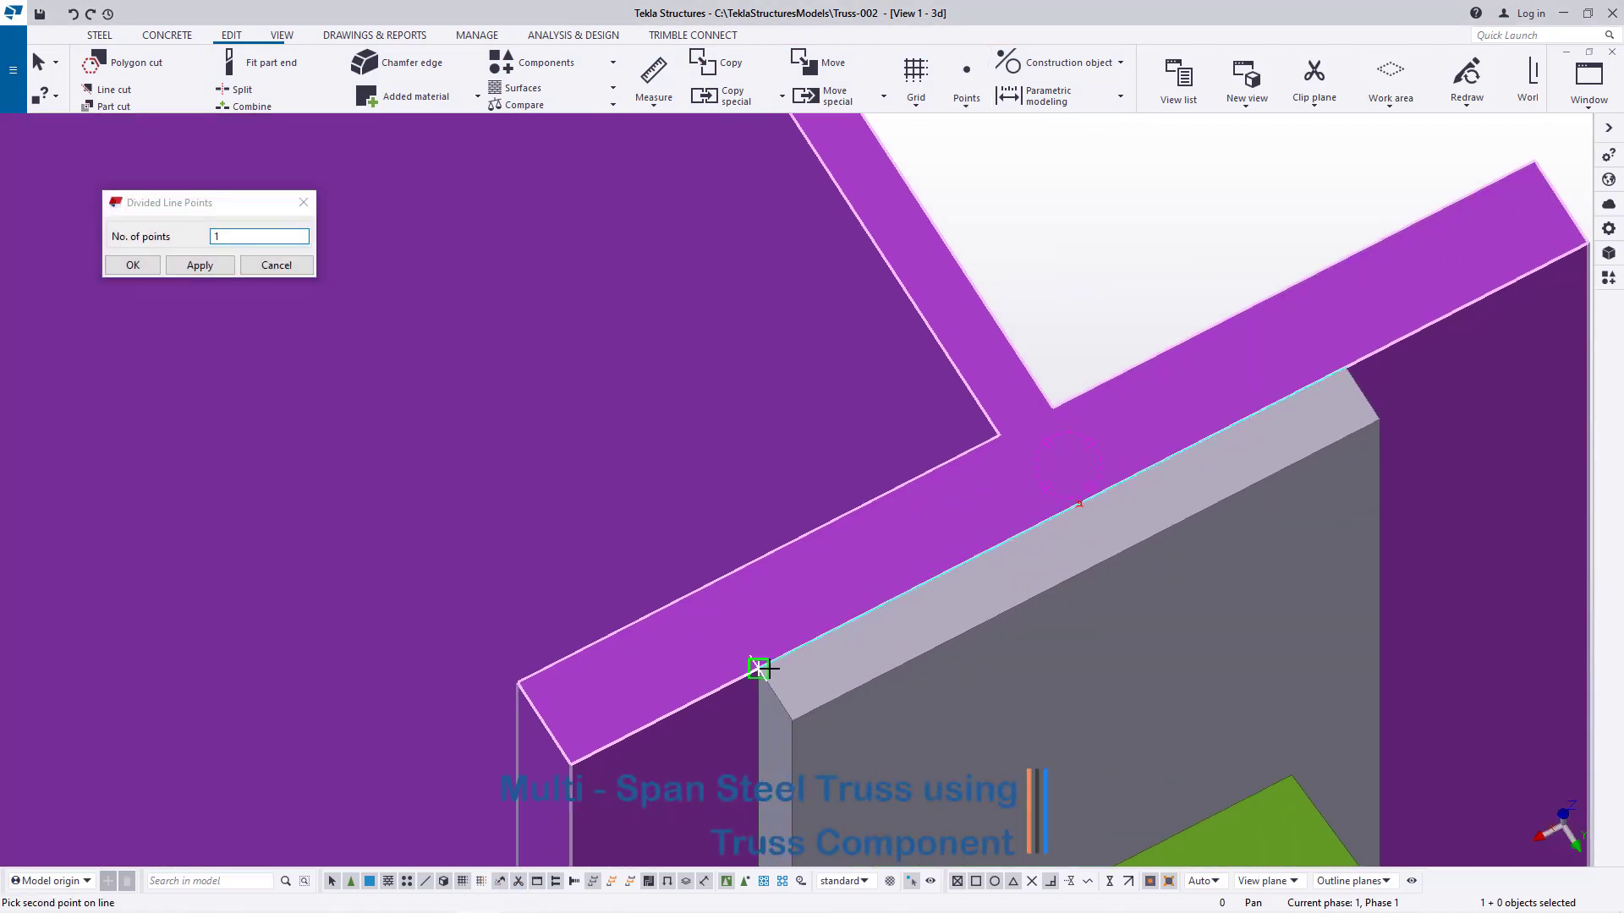
{"action": "right_click", "coordinate": [1142, 227]}
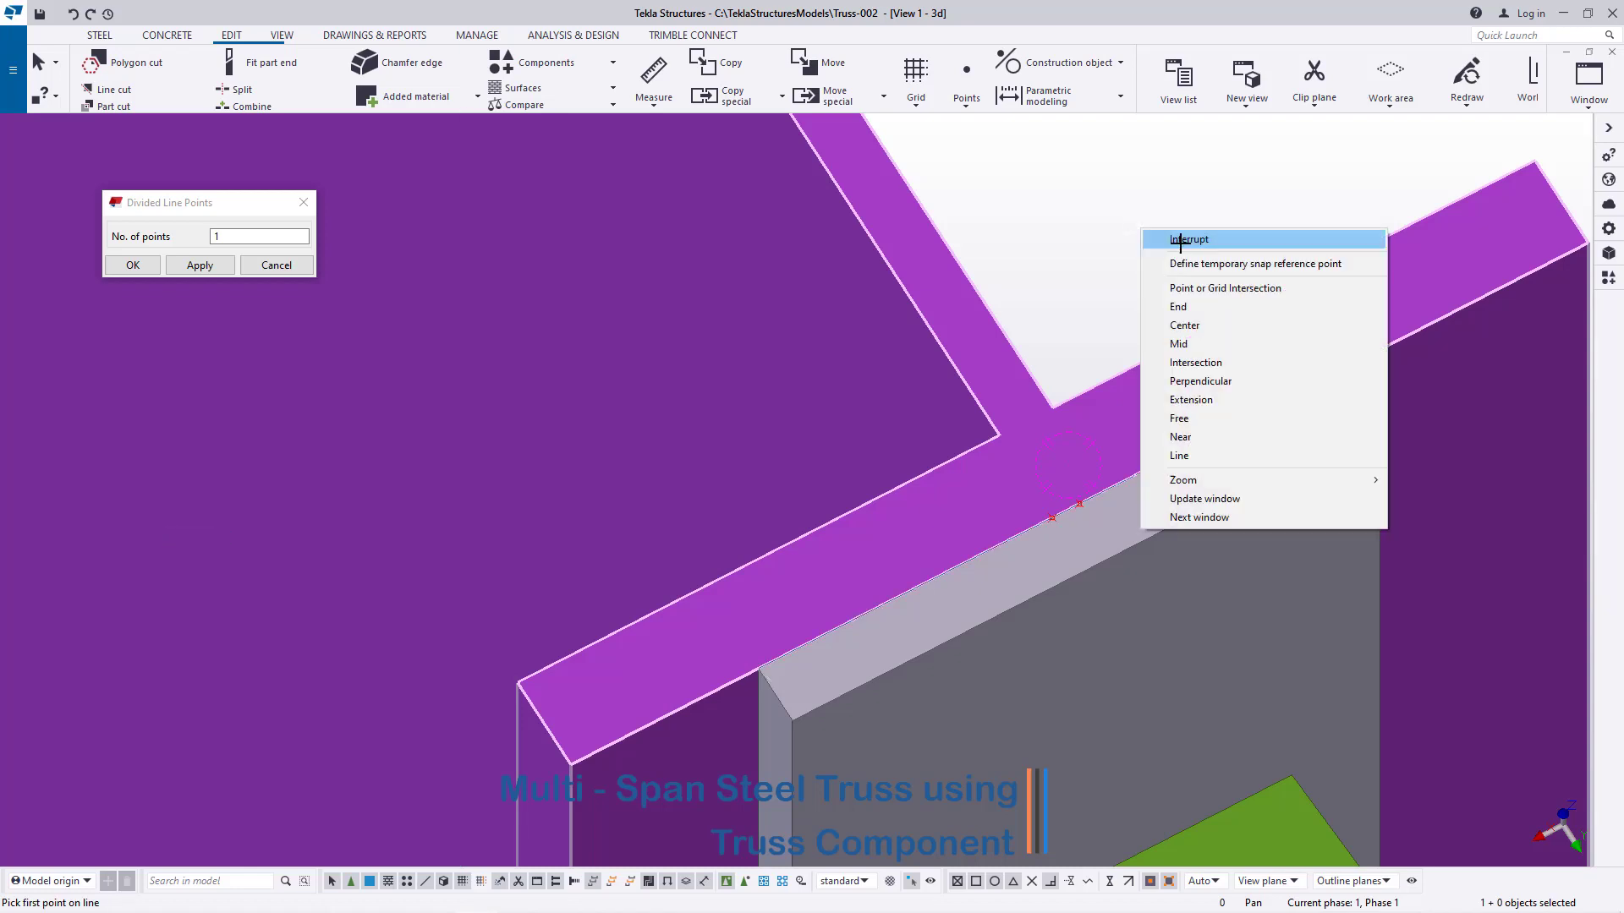
{"action": "left_click", "coordinate": [1180, 242]}
{"action": "left_click", "coordinate": [146, 264]}
Move the grid line 1 column from its flange edge's midpoint to the midpoint of the end plate's top back edge
{"action": "scroll", "coordinate": [265, 309], "scroll_direction": "down", "scroll_amount": 2}
{"action": "scroll", "coordinate": [423, 372], "scroll_direction": "down", "scroll_amount": 1}
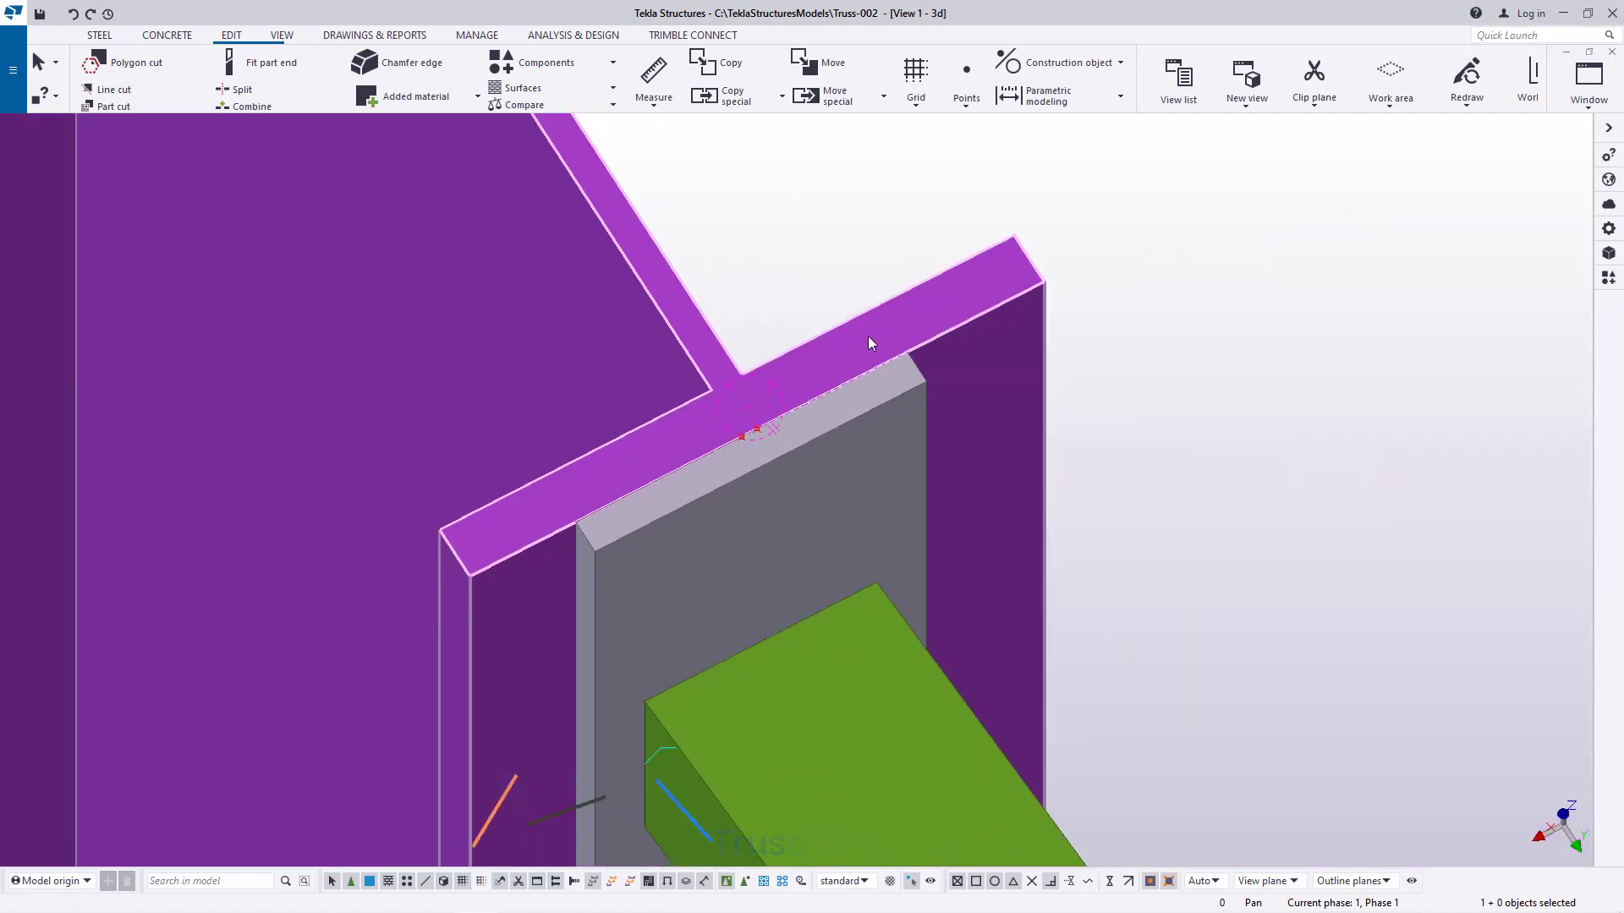
{"action": "scroll", "coordinate": [929, 339], "scroll_direction": "up", "scroll_amount": 1}
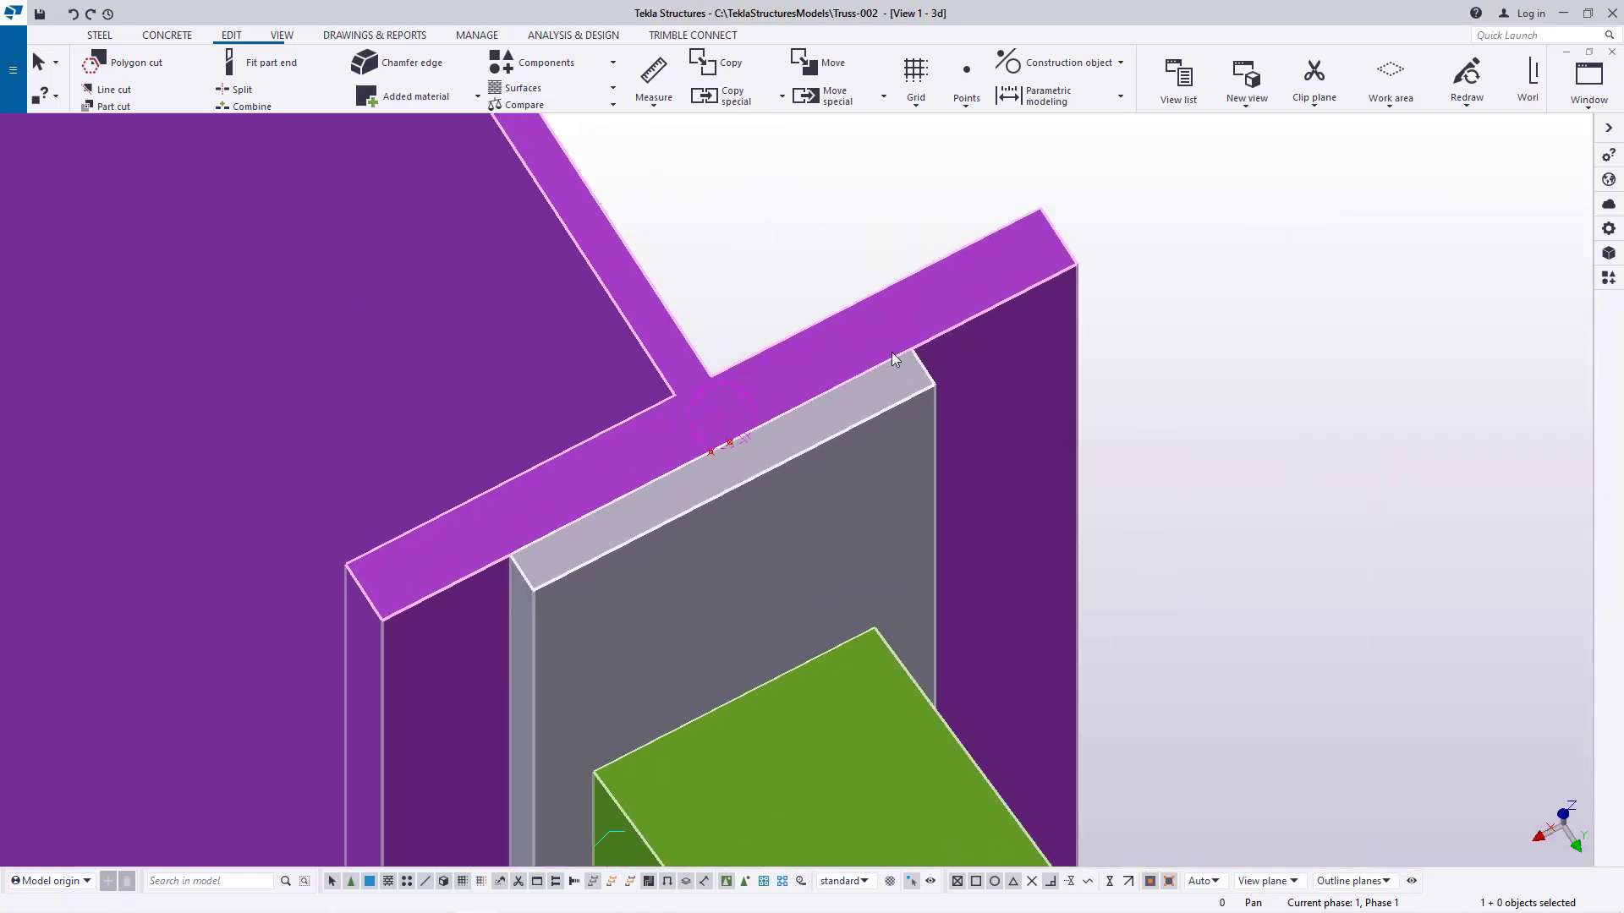
{"action": "right_click", "coordinate": [936, 302]}
{"action": "left_click", "coordinate": [998, 436]}
{"action": "scroll", "coordinate": [761, 432], "scroll_direction": "up", "scroll_amount": 1}
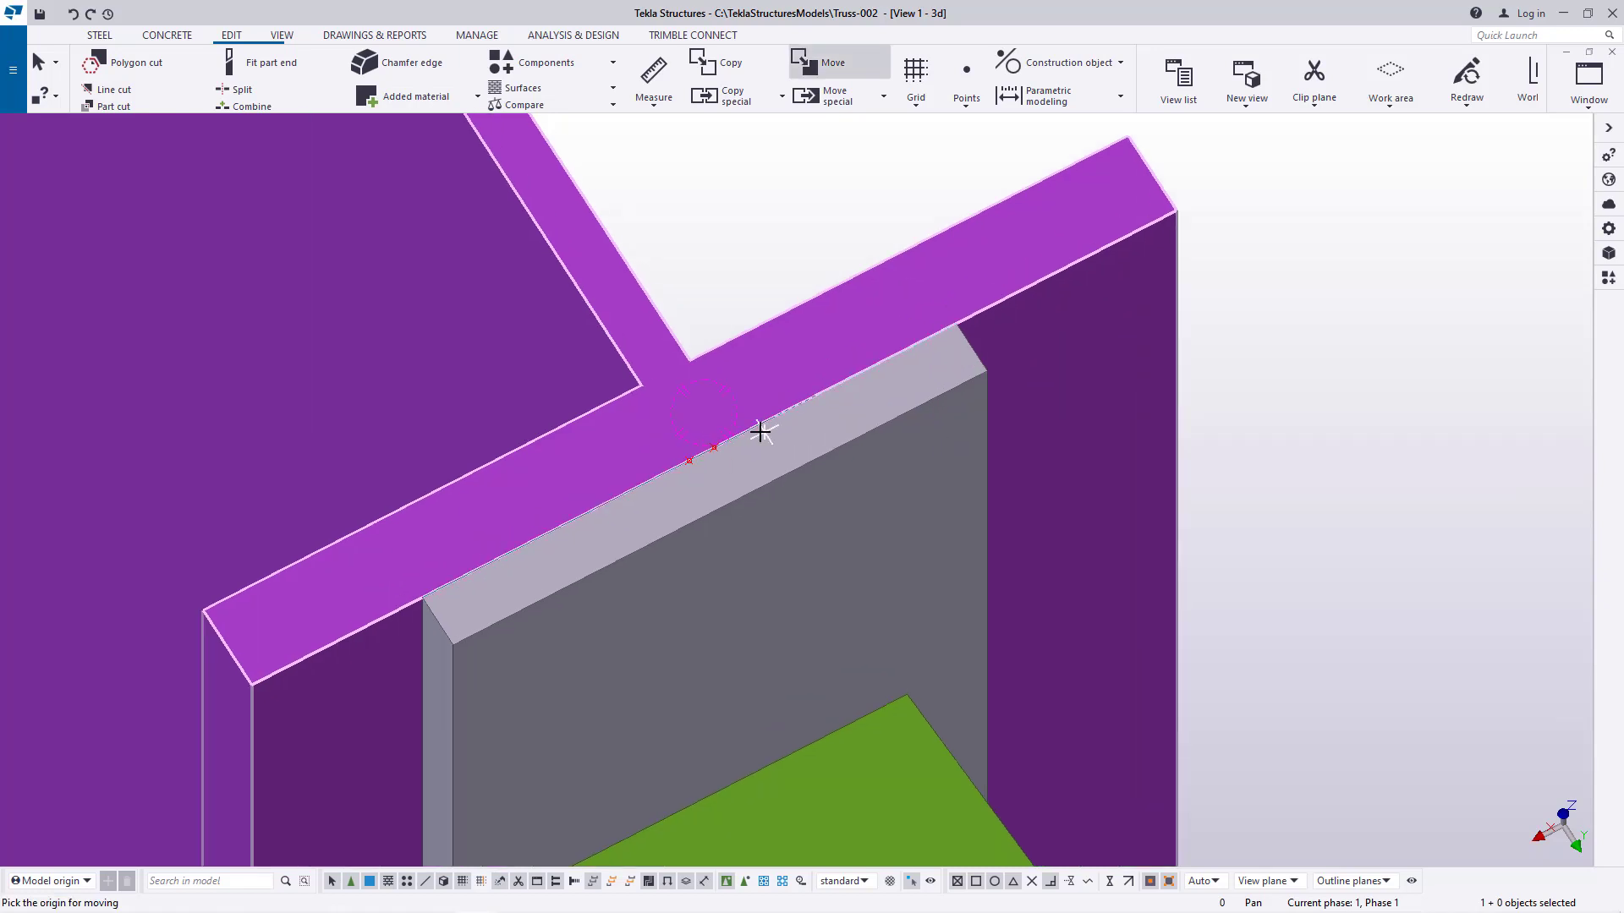
{"action": "scroll", "coordinate": [701, 444], "scroll_direction": "up", "scroll_amount": 2}
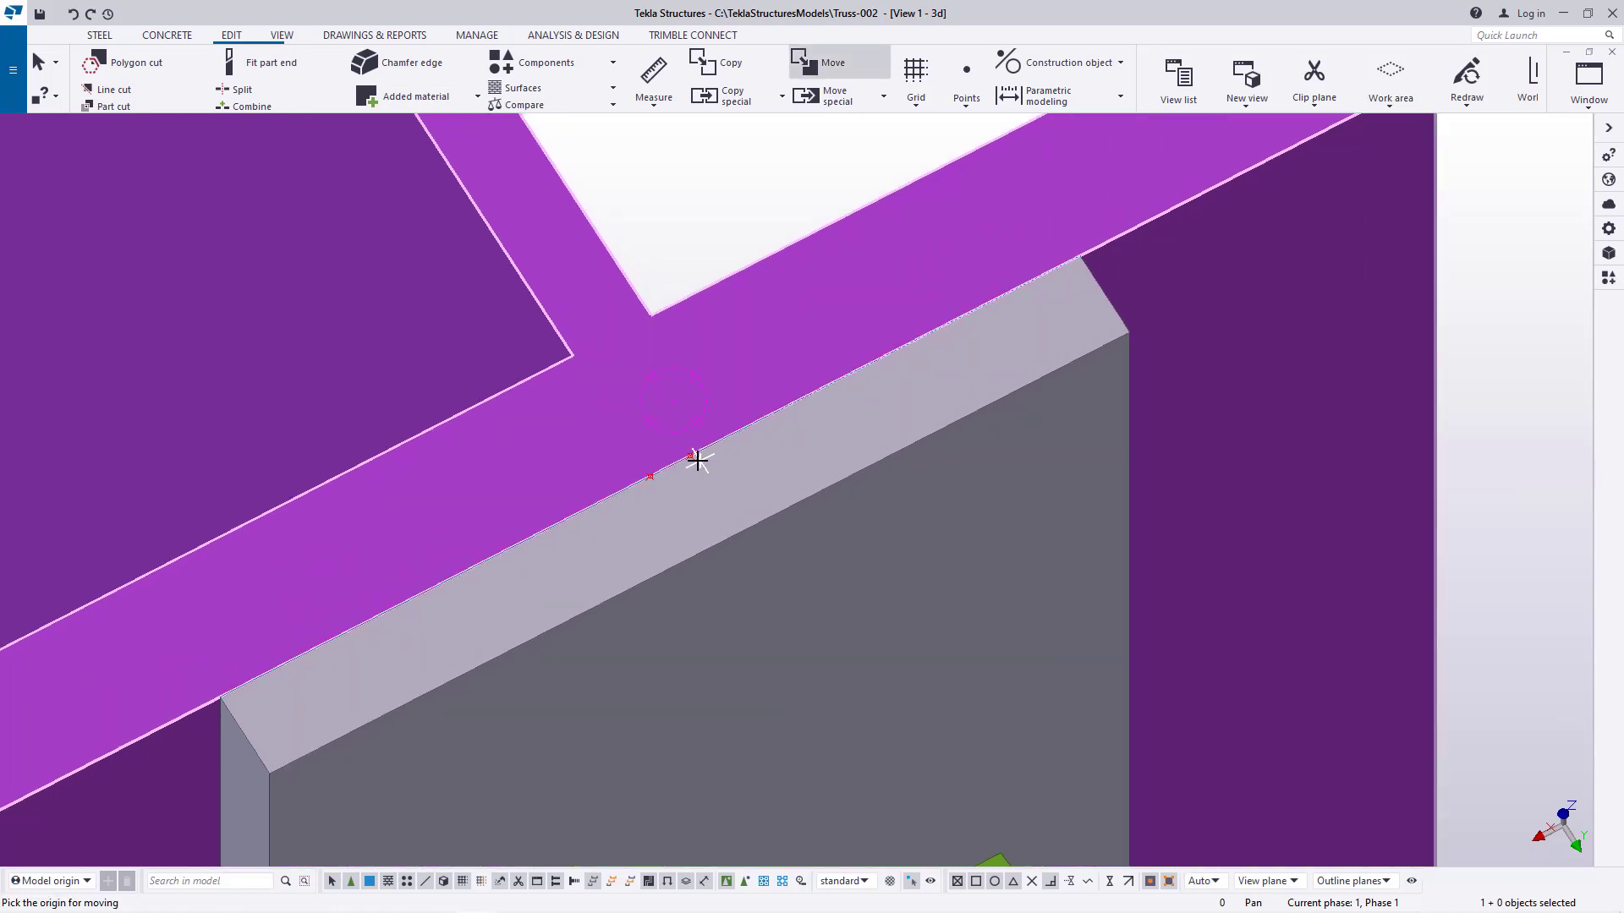
{"action": "left_click", "coordinate": [651, 475]}
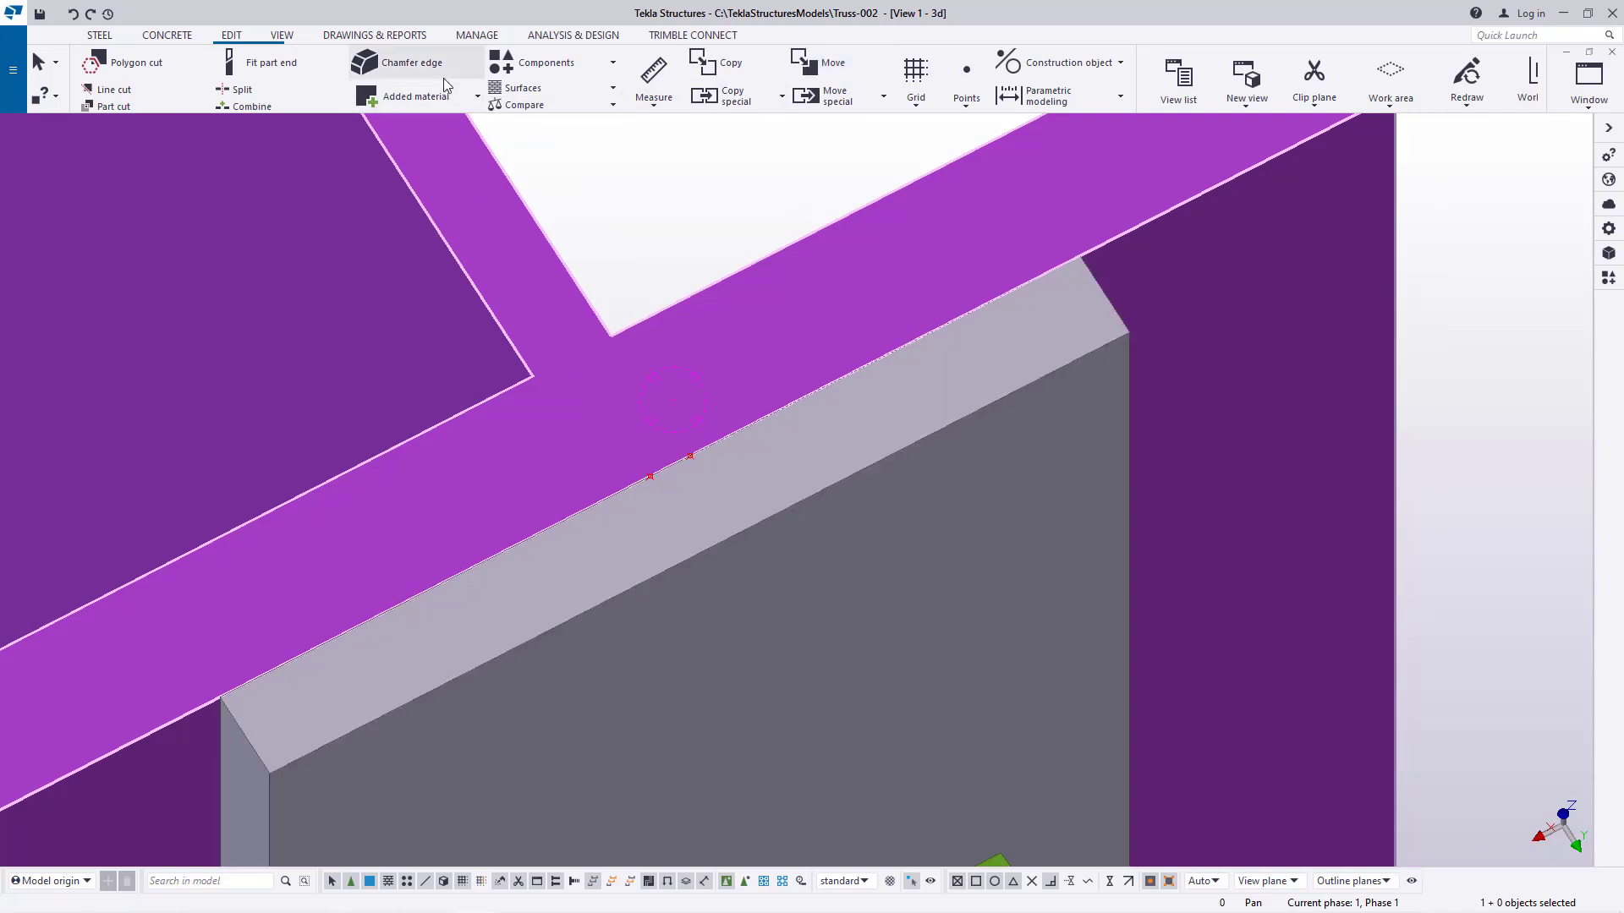
Inspect the base of the grid line 1 column against grid line A, along with both truss spans
{"action": "scroll", "coordinate": [739, 307], "scroll_direction": "down", "scroll_amount": 3}
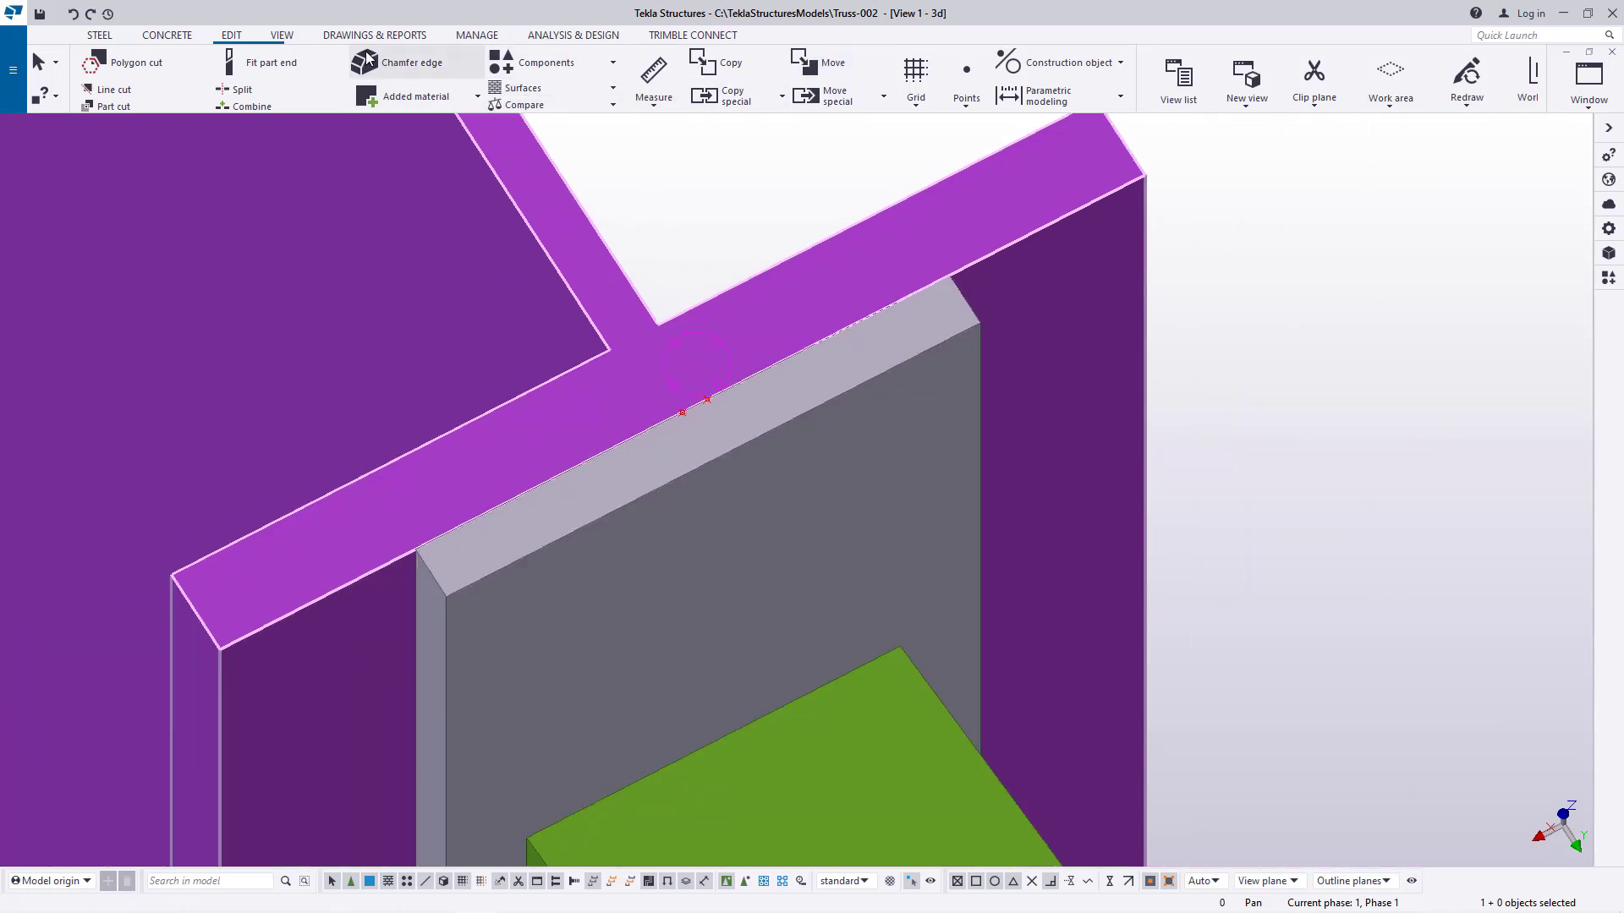
{"action": "left_click", "coordinate": [284, 35]}
{"action": "left_click", "coordinate": [704, 87]}
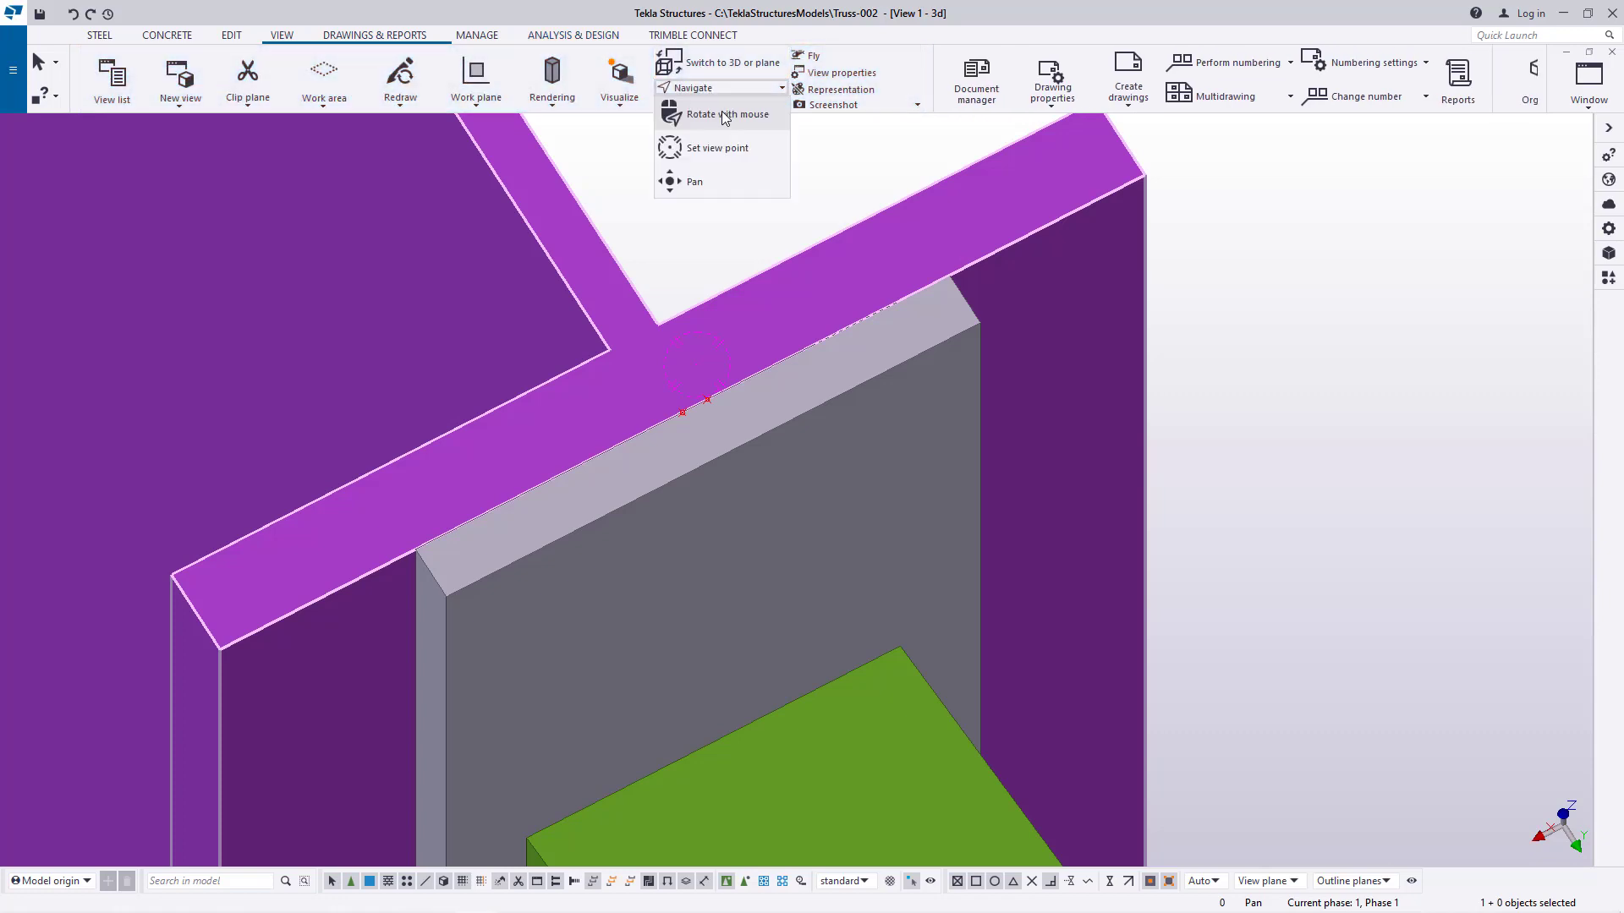
{"action": "left_click", "coordinate": [702, 181]}
{"action": "left_click_drag", "start_coordinate": [737, 382], "coordinate": [617, 661]}
{"action": "scroll", "coordinate": [616, 661], "scroll_direction": "up", "scroll_amount": 10}
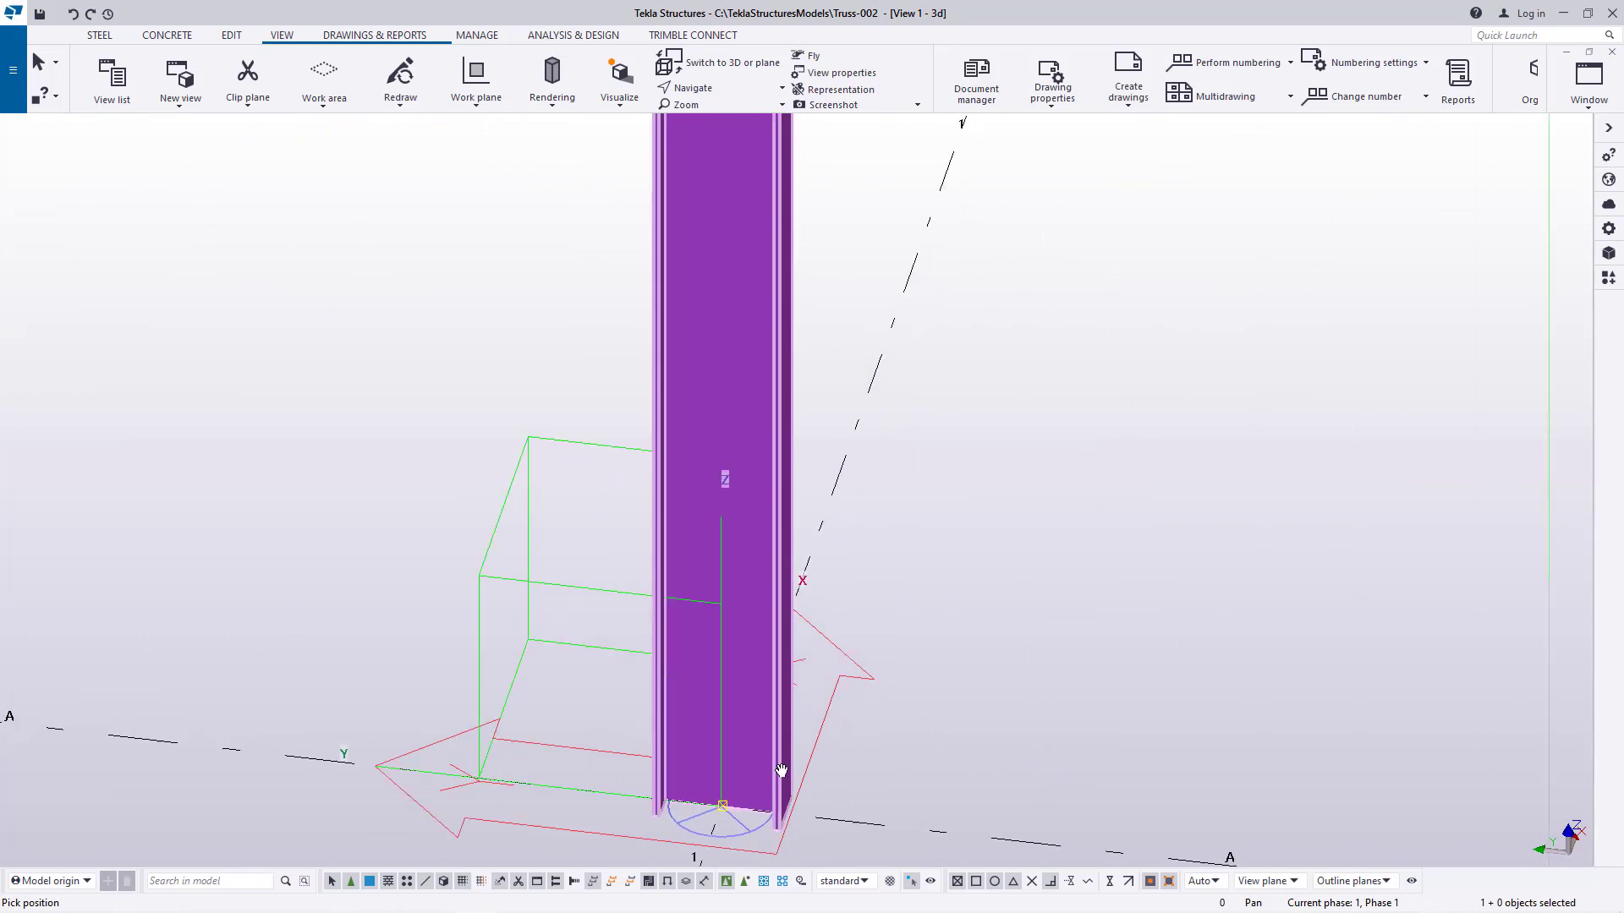
{"action": "right_click", "coordinate": [1011, 506]}
{"action": "left_click", "coordinate": [1012, 511]}
{"action": "scroll", "coordinate": [955, 540], "scroll_direction": "down", "scroll_amount": 3}
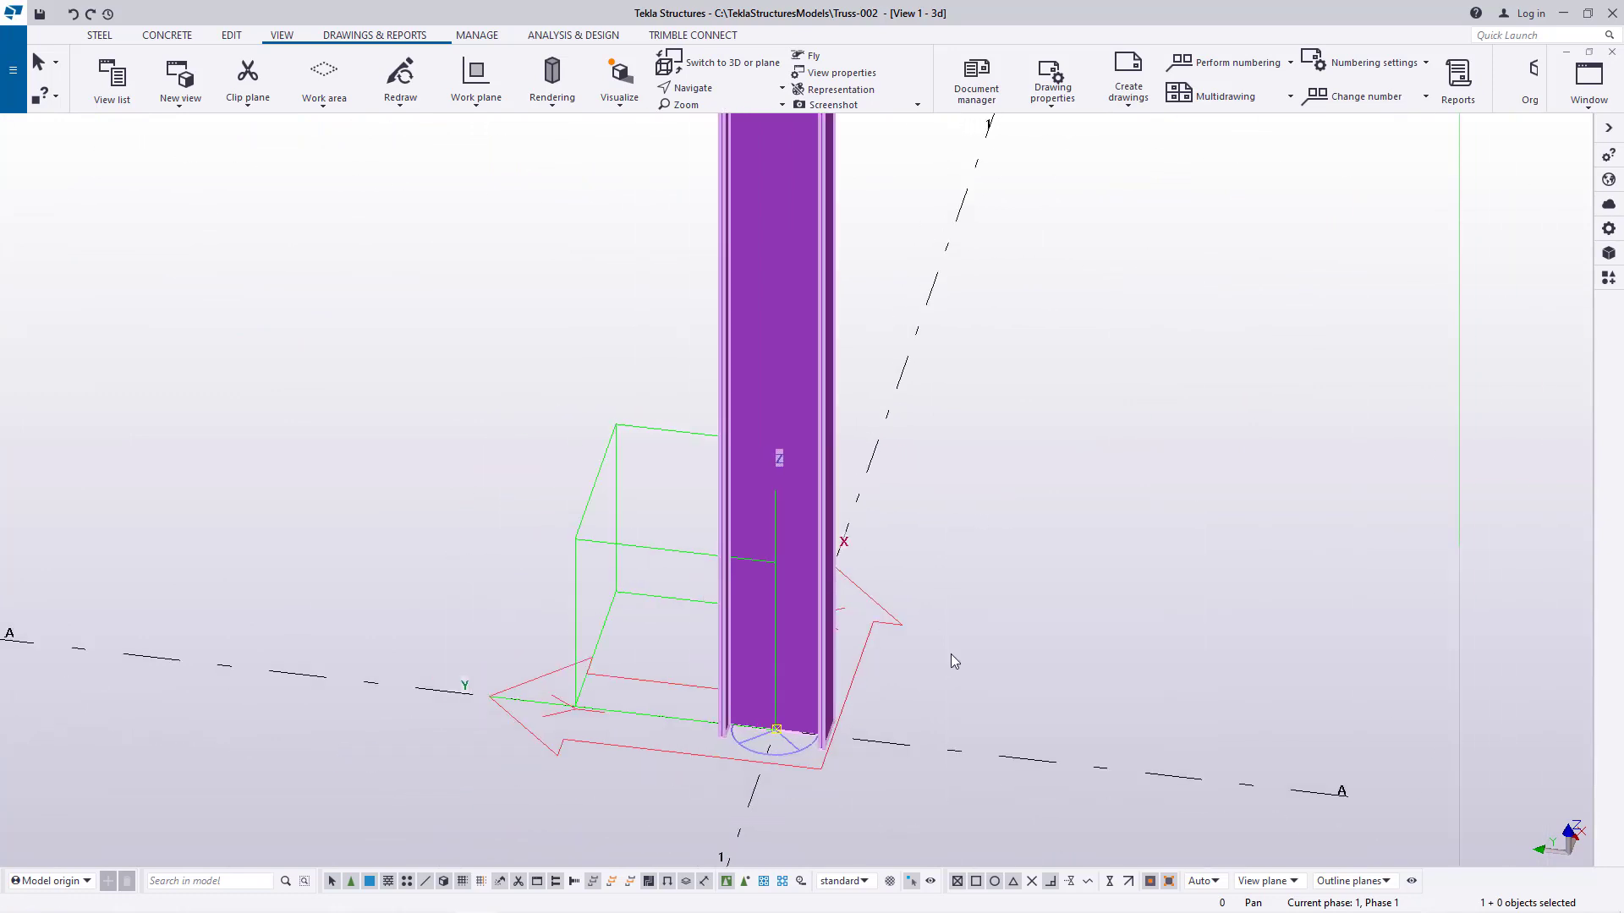
{"action": "scroll", "coordinate": [812, 805], "scroll_direction": "up", "scroll_amount": 5}
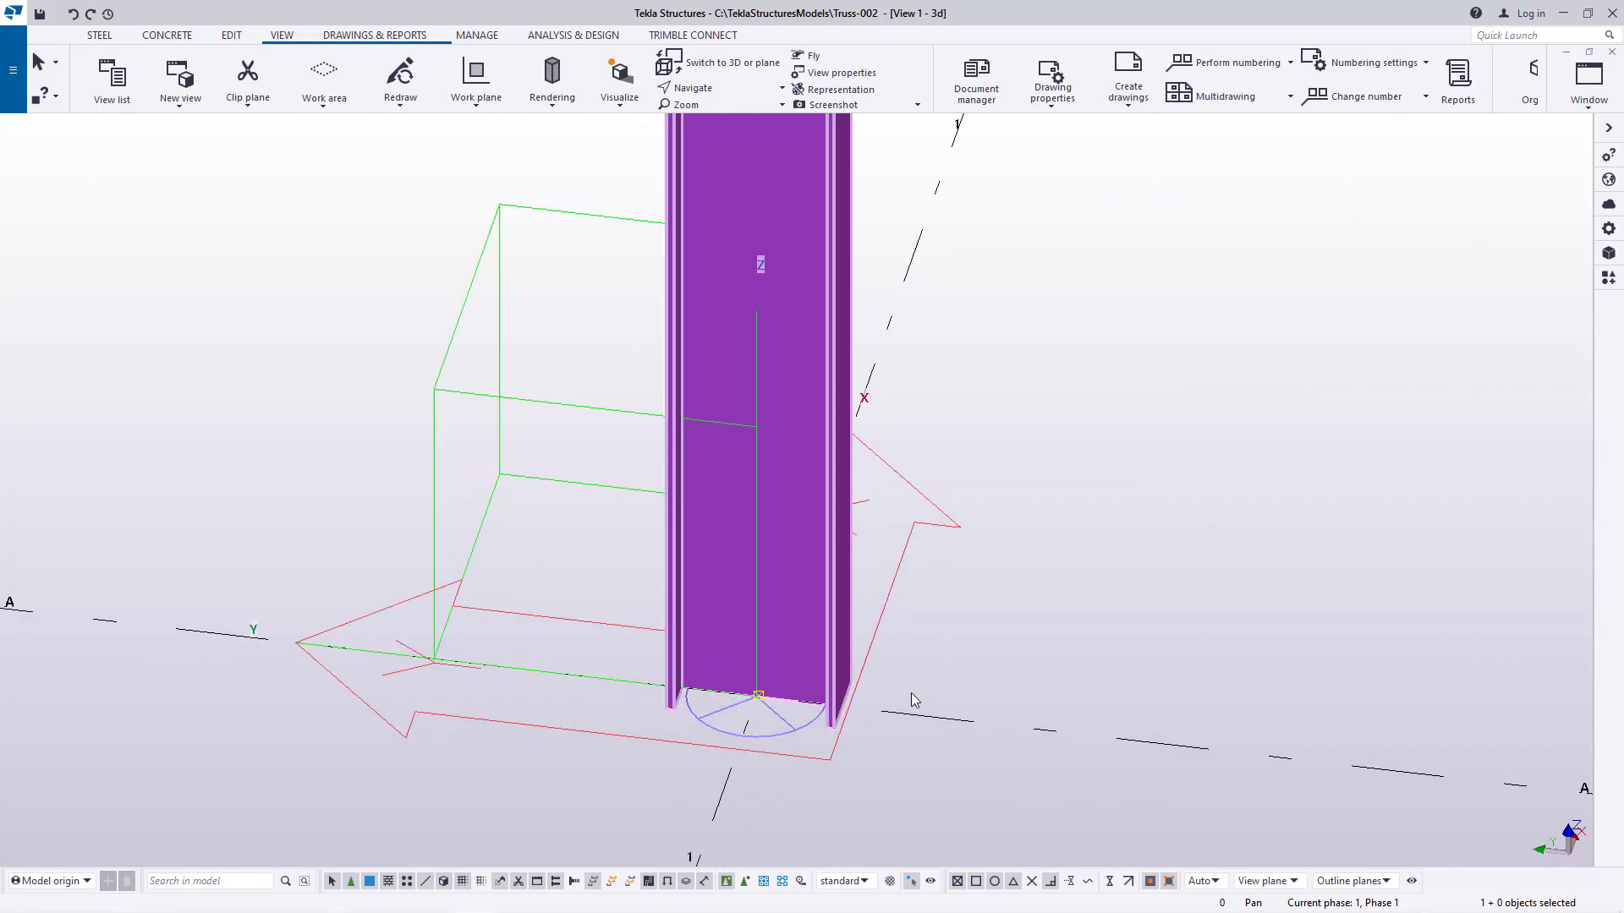
{"action": "scroll", "coordinate": [989, 685], "scroll_direction": "down", "scroll_amount": 10}
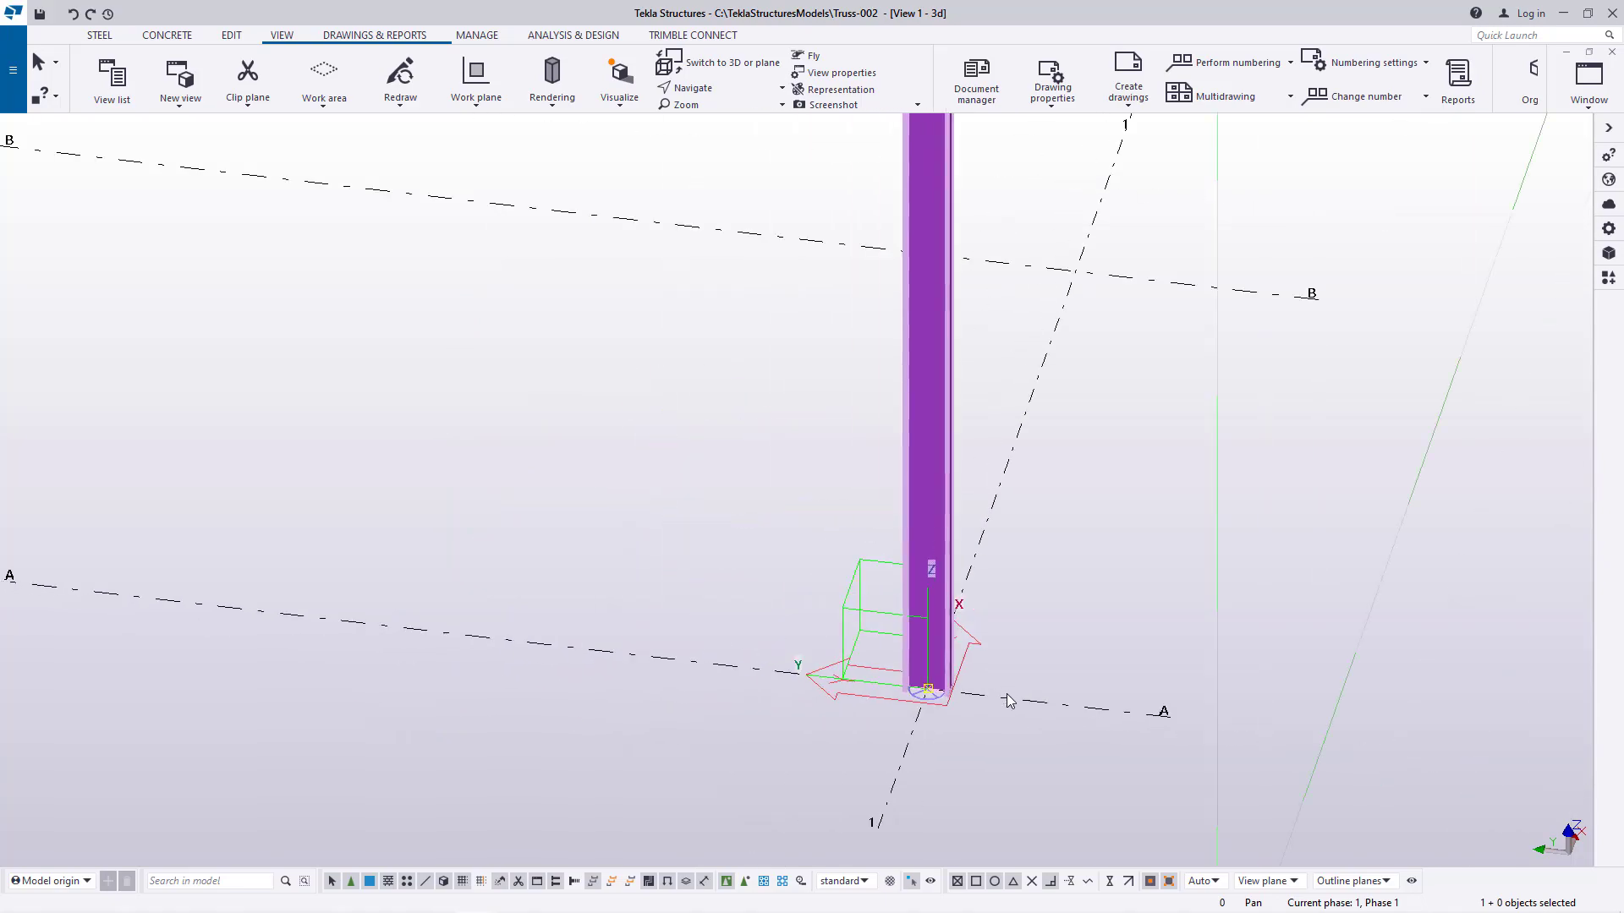
{"action": "scroll", "coordinate": [1012, 700], "scroll_direction": "down", "scroll_amount": 3}
{"action": "scroll", "coordinate": [575, 524], "scroll_direction": "down", "scroll_amount": 3}
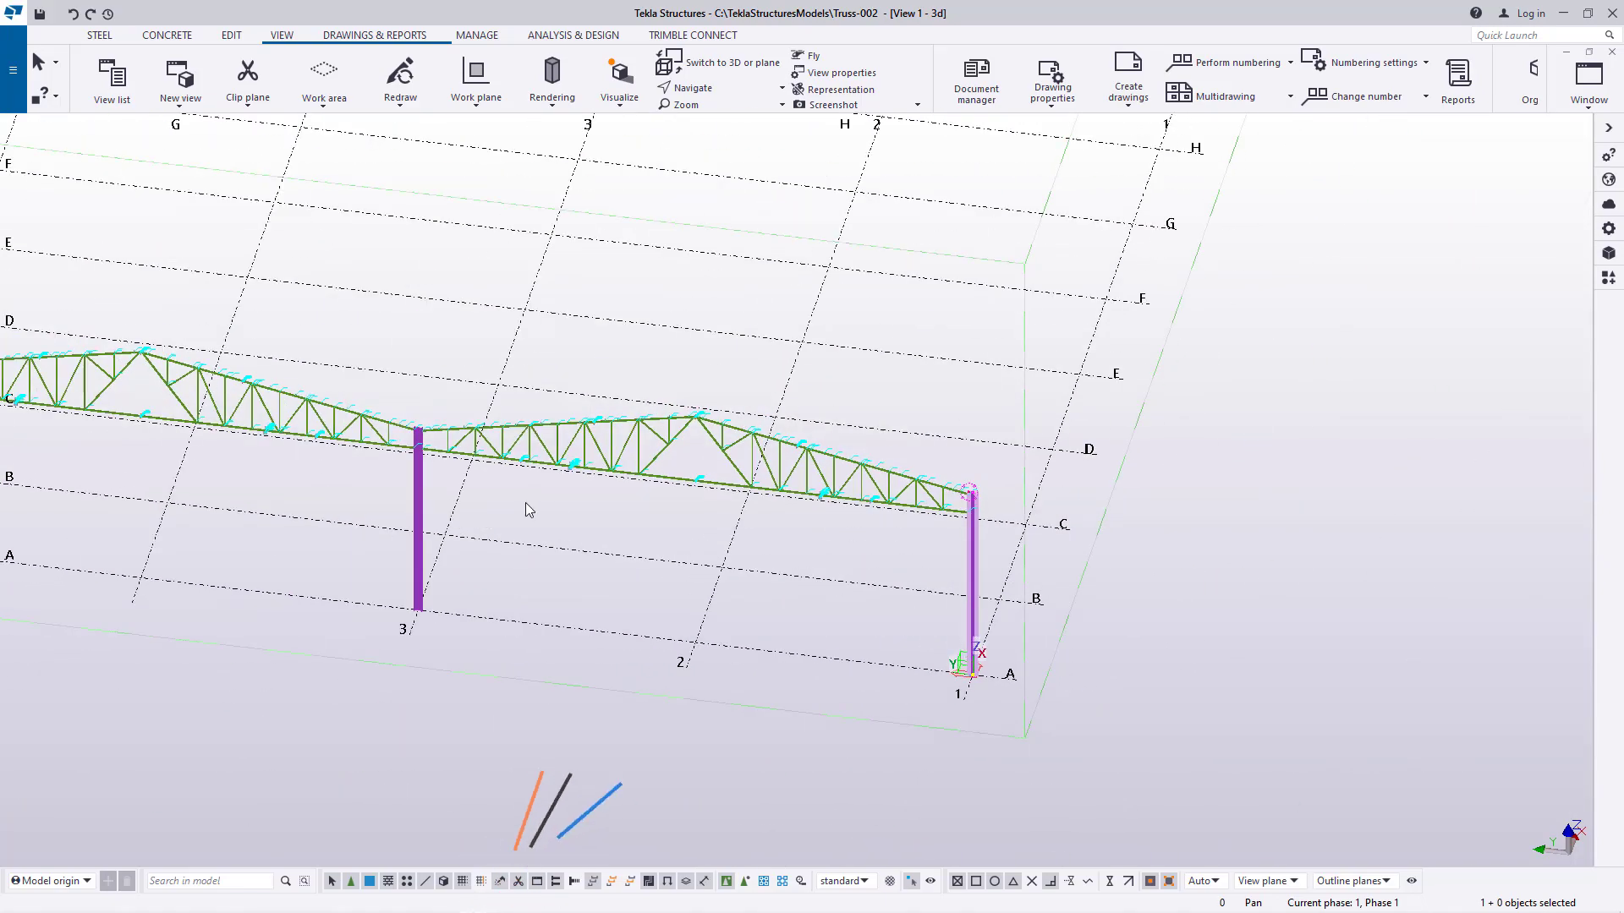
Examine the end plate connection at the outer column of the first truss span, orbiting to a view from below the top chord
{"action": "scroll", "coordinate": [394, 420], "scroll_direction": "up", "scroll_amount": 8}
{"action": "scroll", "coordinate": [393, 420], "scroll_direction": "down", "scroll_amount": 2}
{"action": "scroll", "coordinate": [762, 615], "scroll_direction": "down", "scroll_amount": 8}
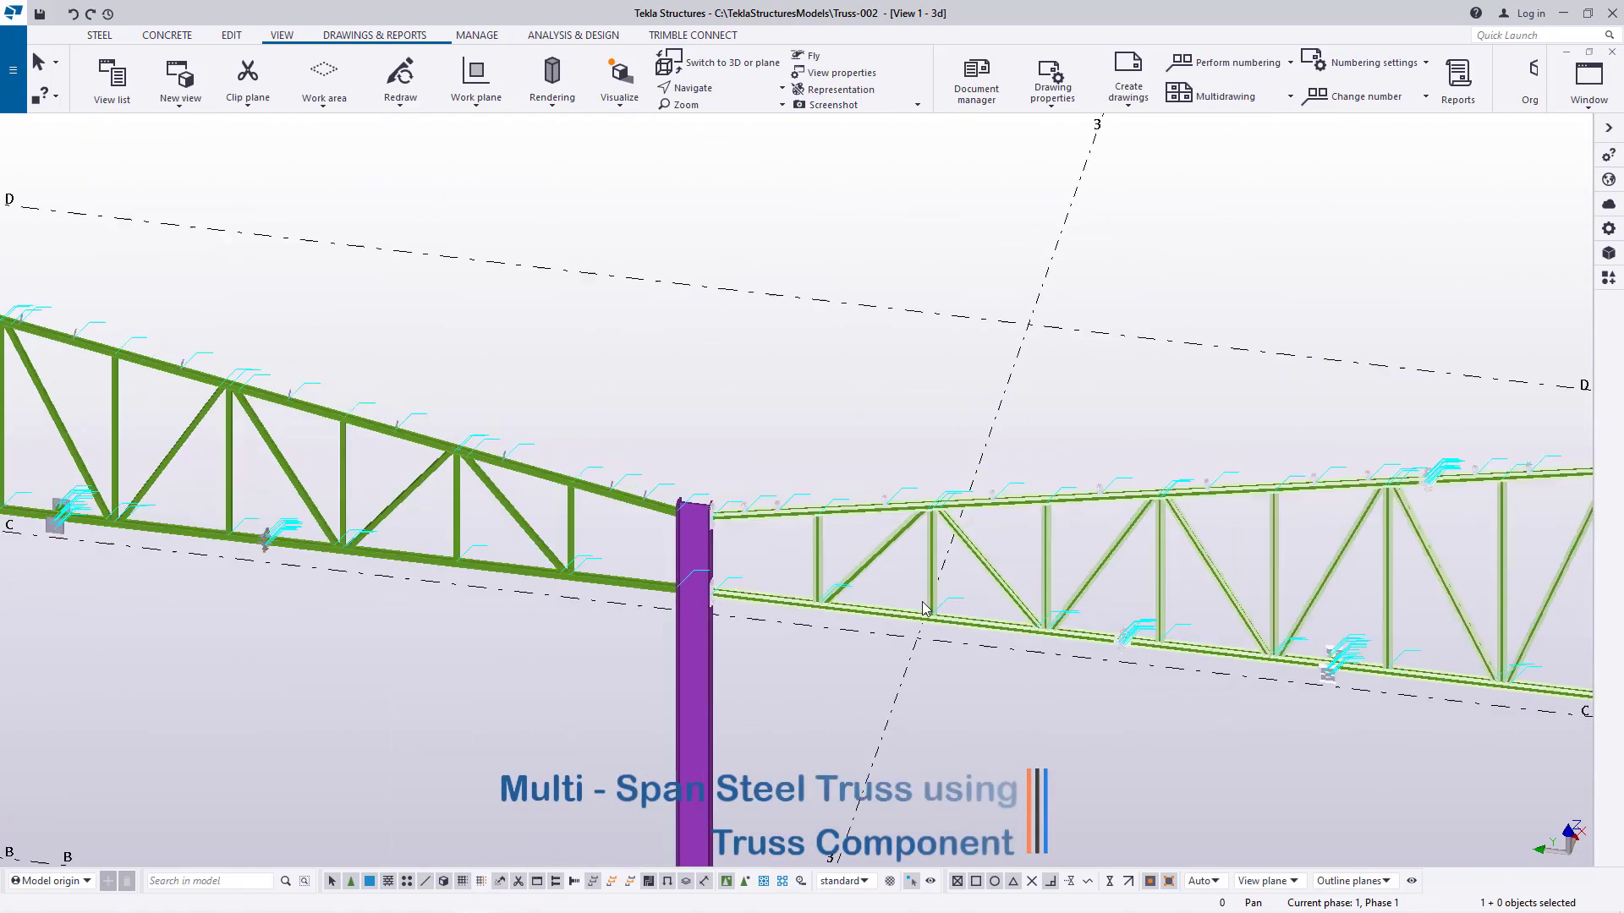
{"action": "scroll", "coordinate": [211, 520], "scroll_direction": "up", "scroll_amount": 12}
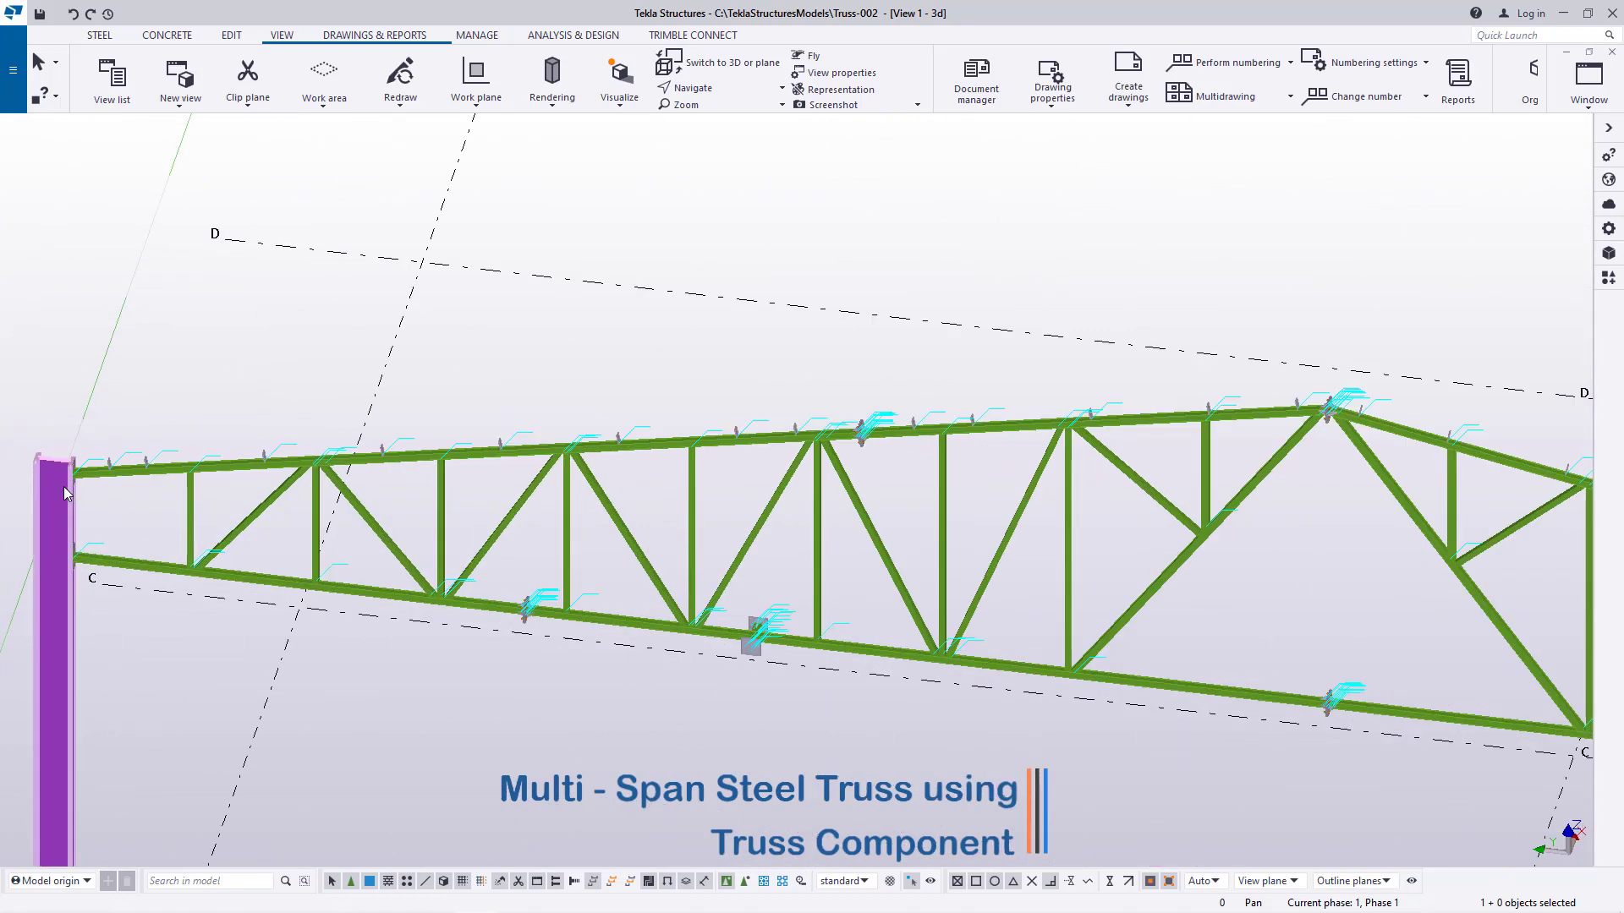
{"action": "left_click", "coordinate": [710, 95]}
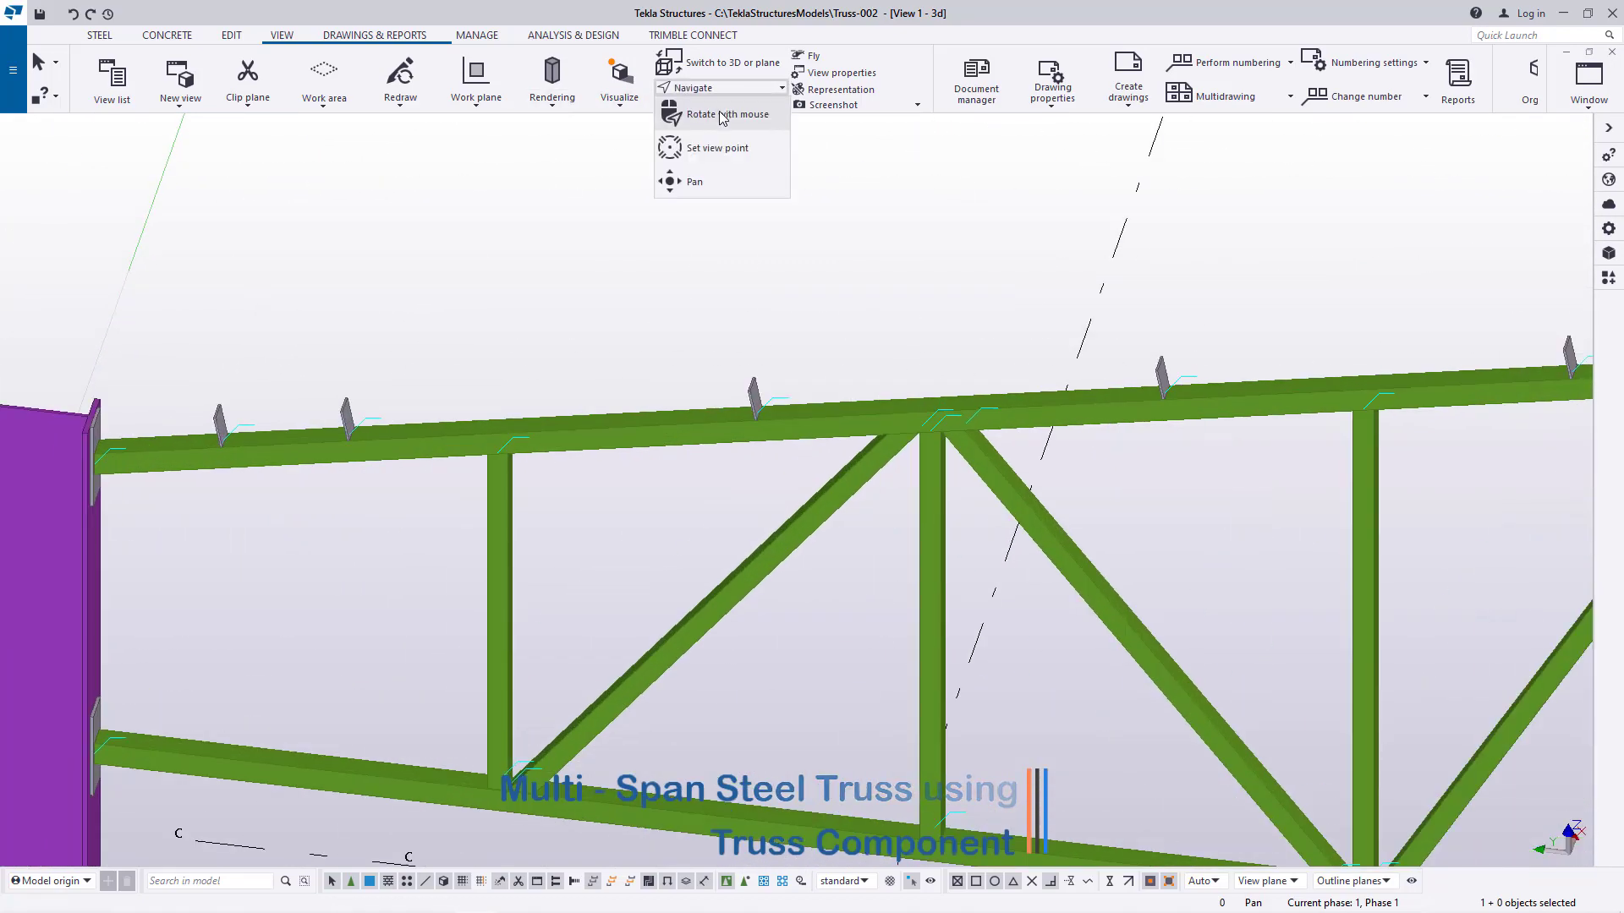
{"action": "left_click", "coordinate": [721, 115]}
{"action": "mouse_move", "coordinate": [88, 494]}
{"action": "left_mouse_down"}
{"action": "mouse_move", "coordinate": [460, 507]}
{"action": "mouse_move", "coordinate": [351, 403]}
{"action": "left_mouse_up"}
{"action": "scroll", "coordinate": [376, 516], "scroll_direction": "up", "scroll_amount": 10}
{"action": "scroll", "coordinate": [305, 648], "scroll_direction": "up", "scroll_amount": 4}
{"action": "right_click", "coordinate": [723, 534]}
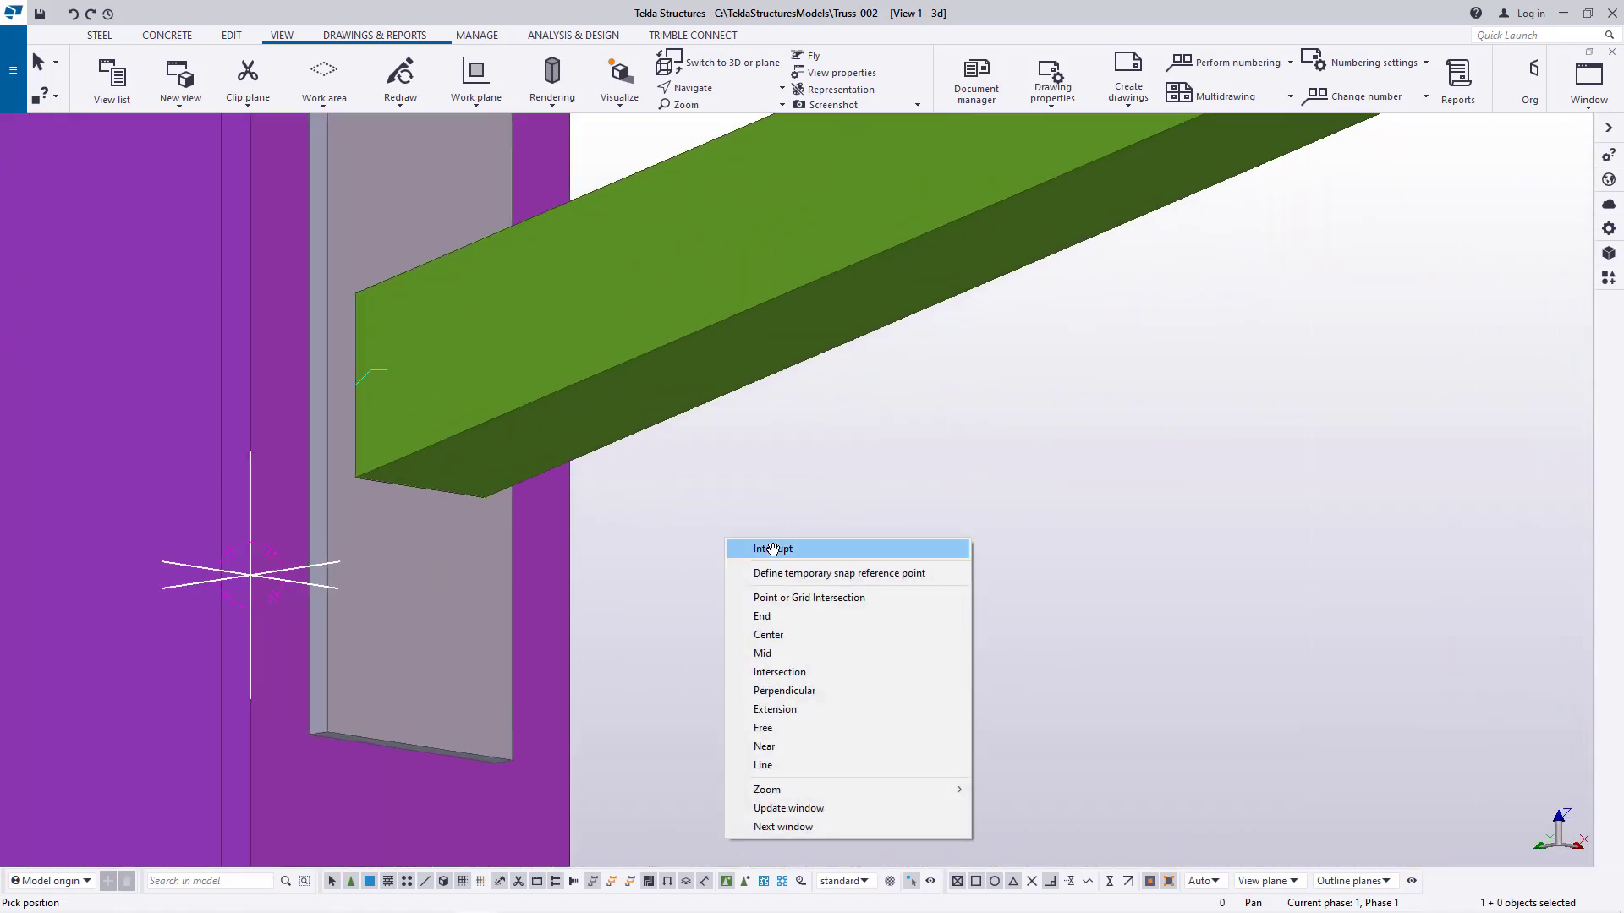
{"action": "left_click", "coordinate": [744, 547]}
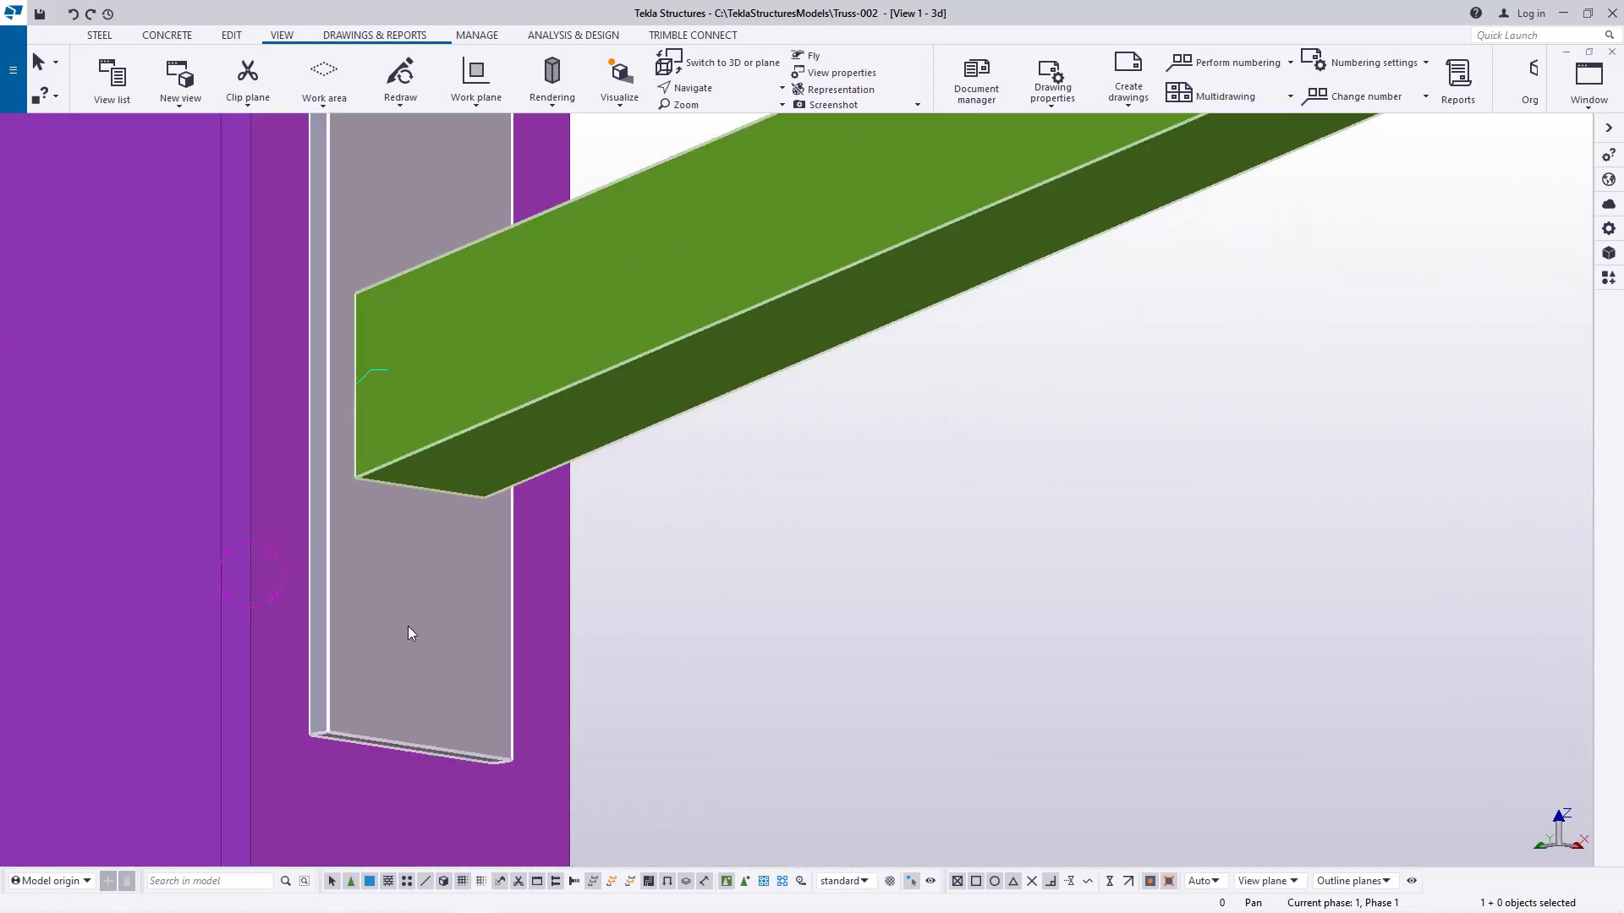
Create 1 dividing point on the end plate midway between the chord's bottom edge midpoint and the plate's bottom edge
{"action": "left_click", "coordinate": [230, 36]}
{"action": "left_click", "coordinate": [968, 103]}
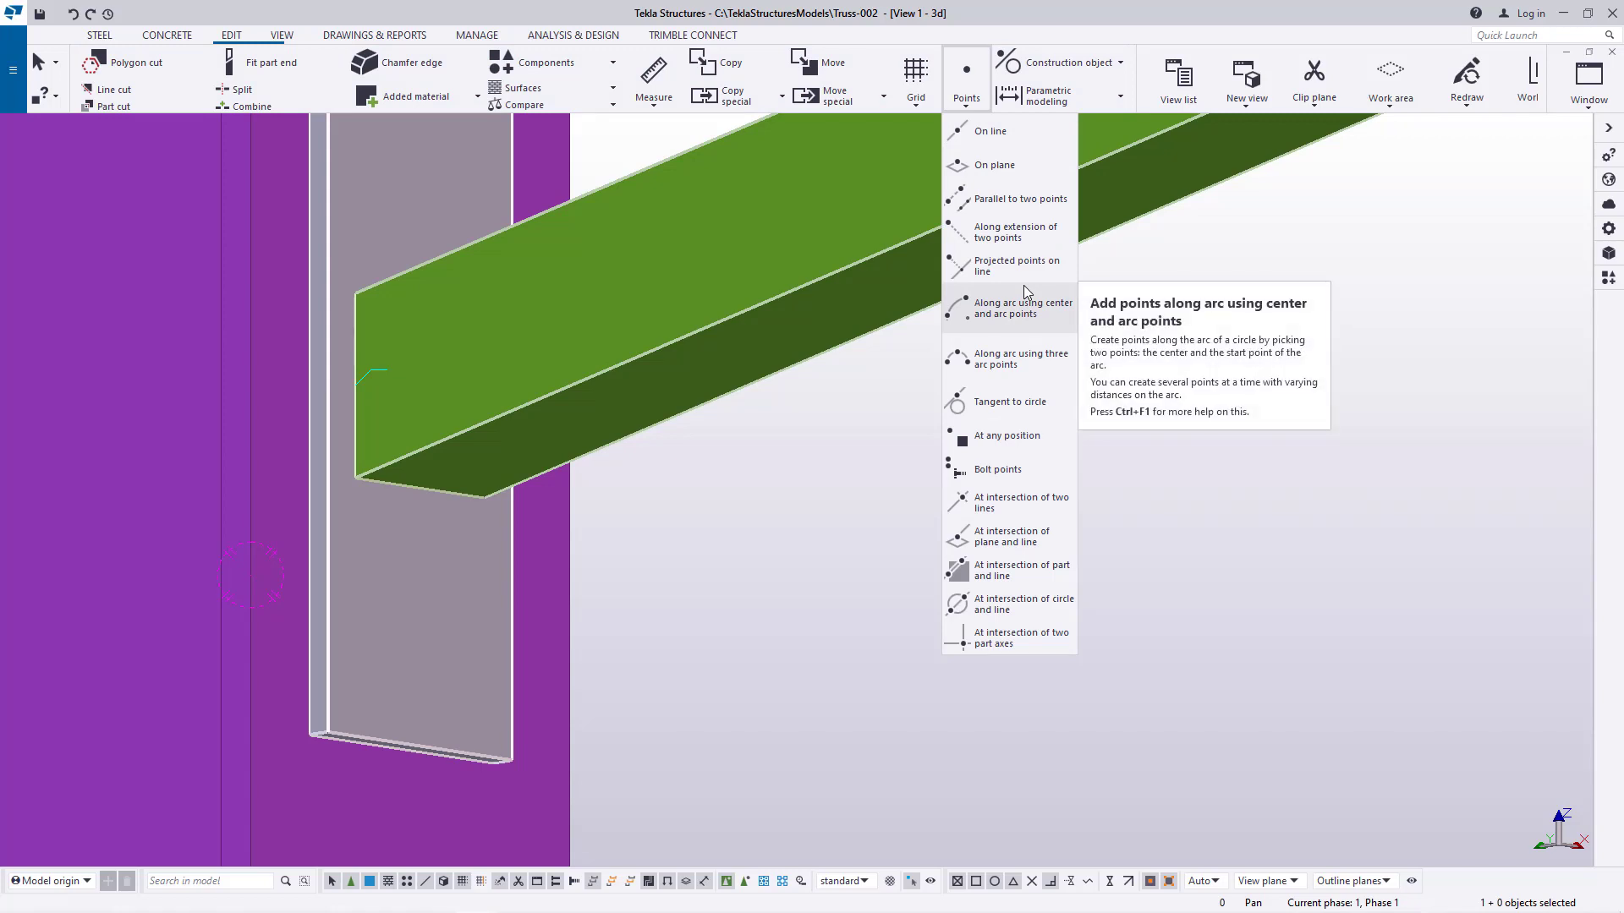
{"action": "left_click", "coordinate": [989, 132]}
{"action": "scroll", "coordinate": [367, 493], "scroll_direction": "up", "scroll_amount": 5}
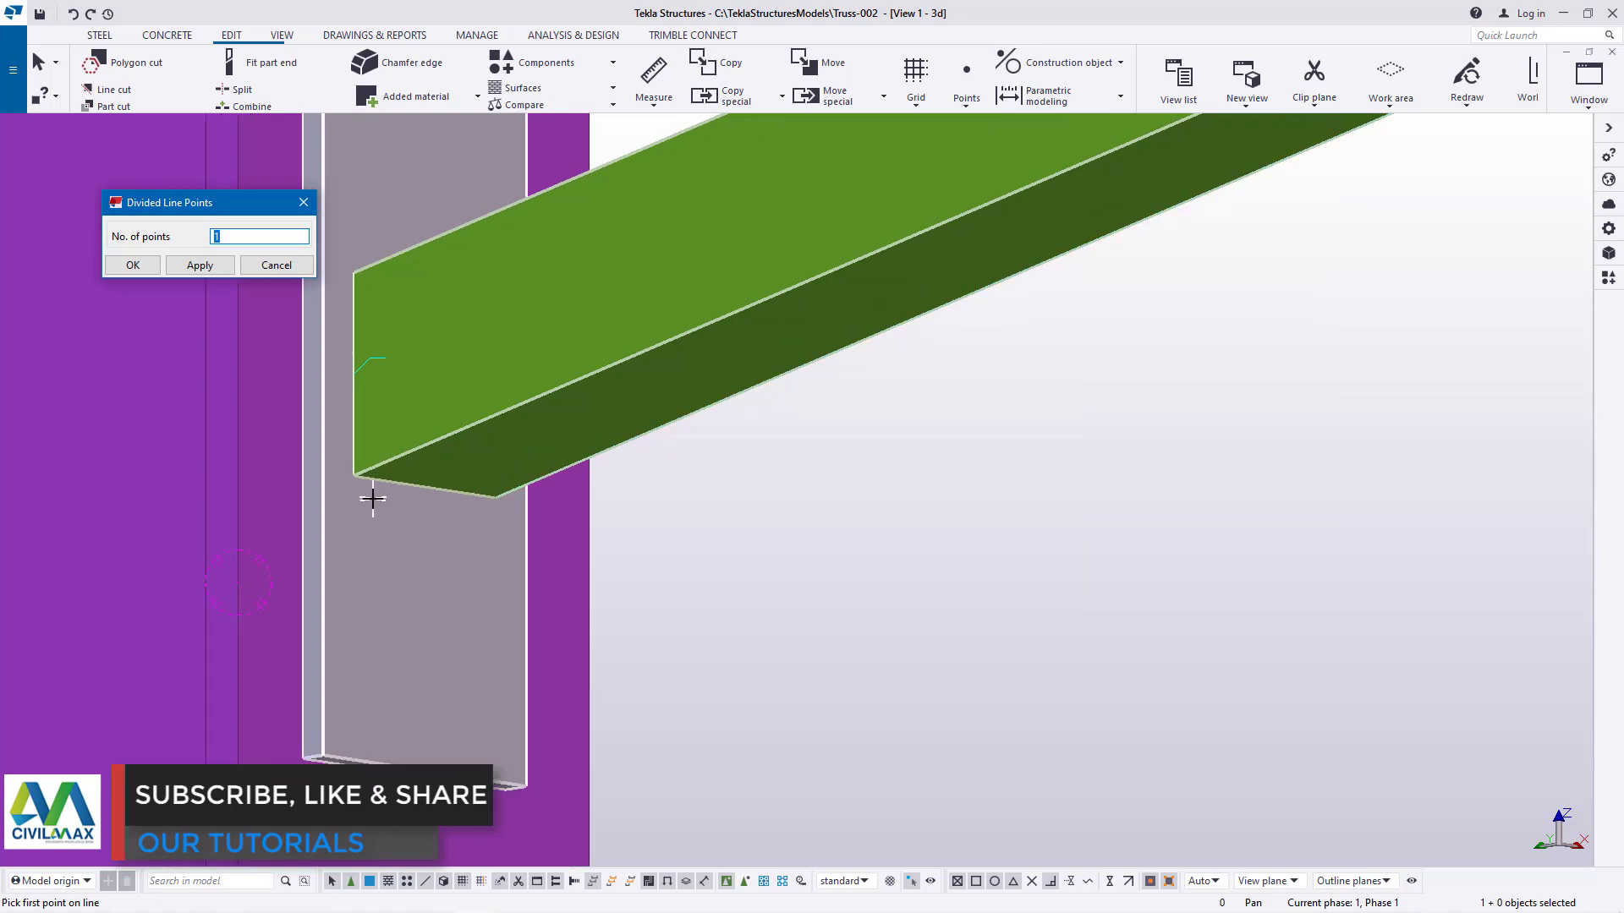
{"action": "left_click", "coordinate": [458, 475]}
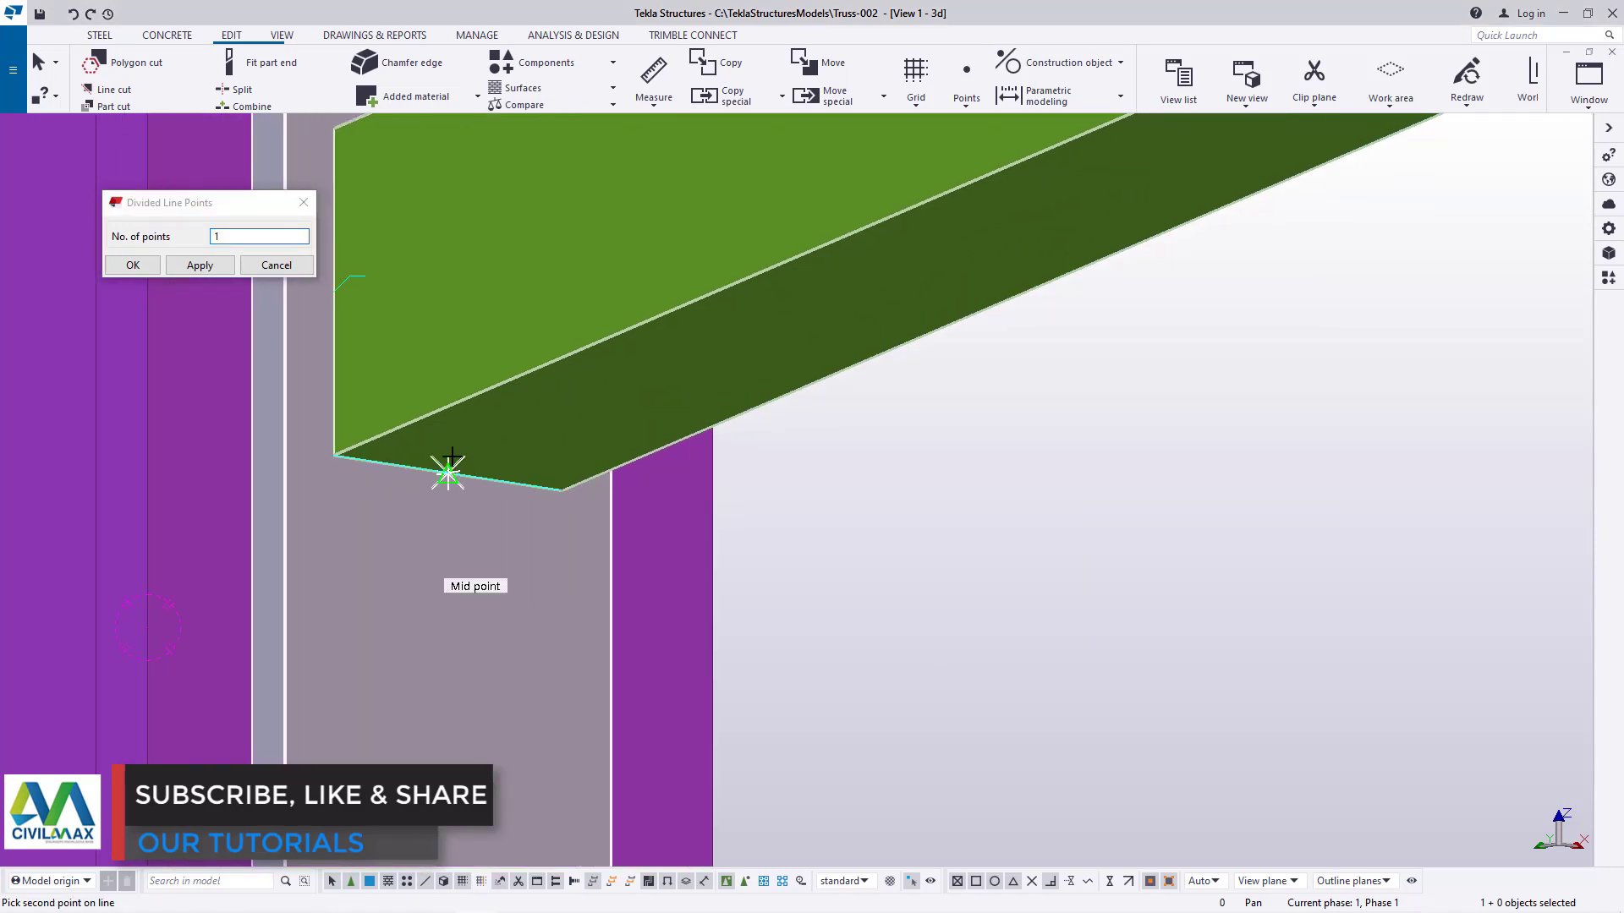
{"action": "scroll", "coordinate": [455, 465], "scroll_direction": "down", "scroll_amount": 5}
{"action": "scroll", "coordinate": [447, 711], "scroll_direction": "up", "scroll_amount": 7}
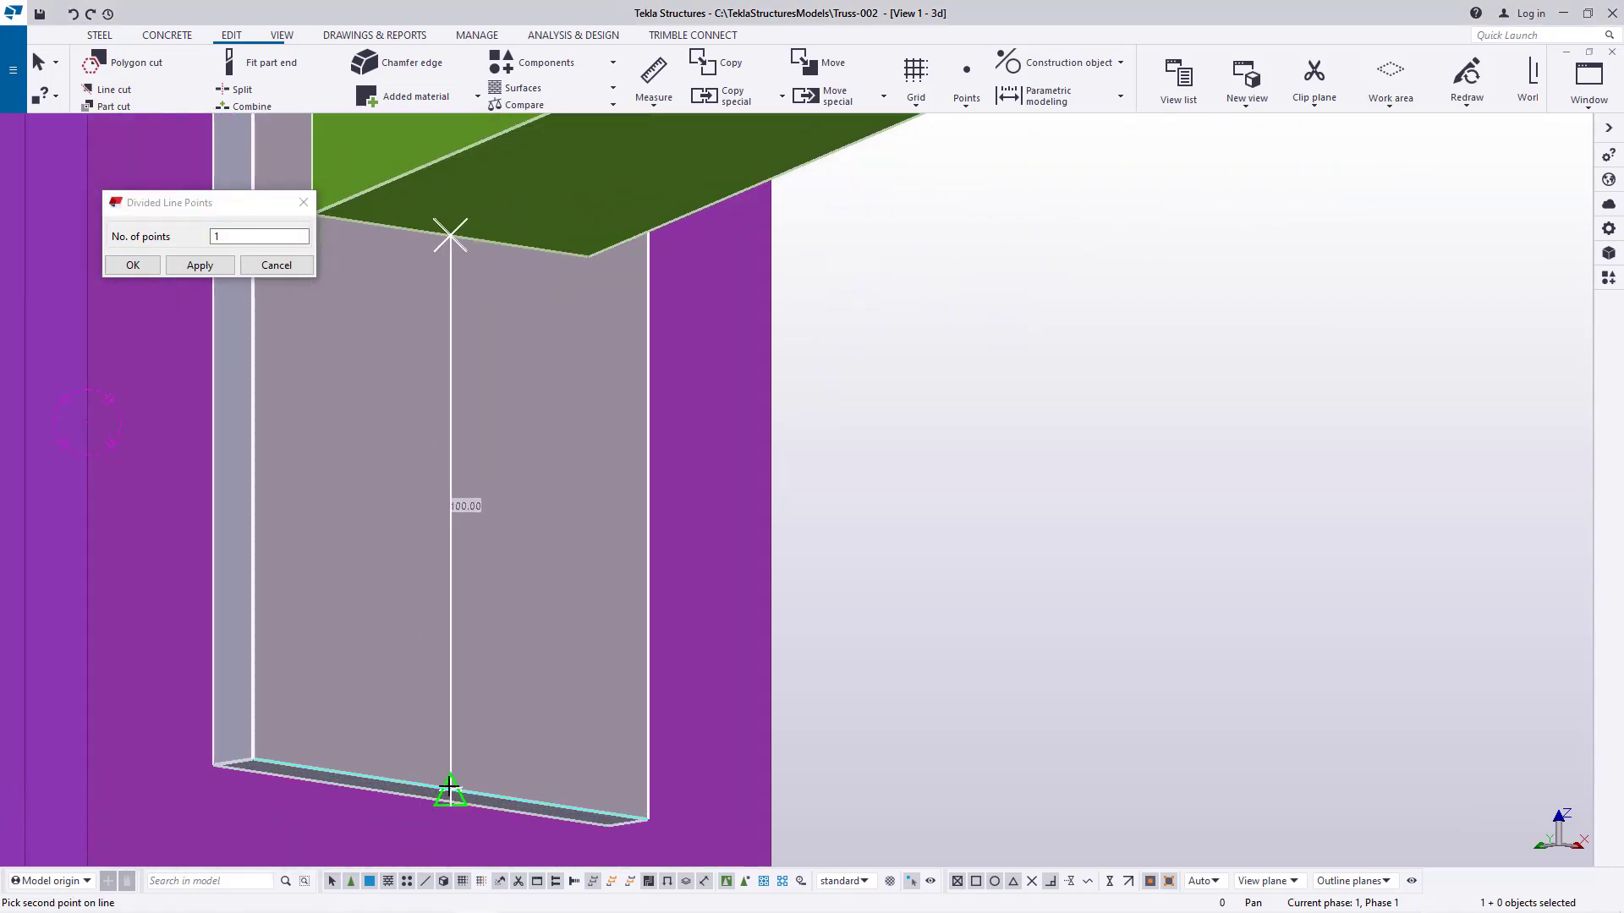
{"action": "right_click", "coordinate": [516, 380]}
{"action": "left_click", "coordinate": [564, 390]}
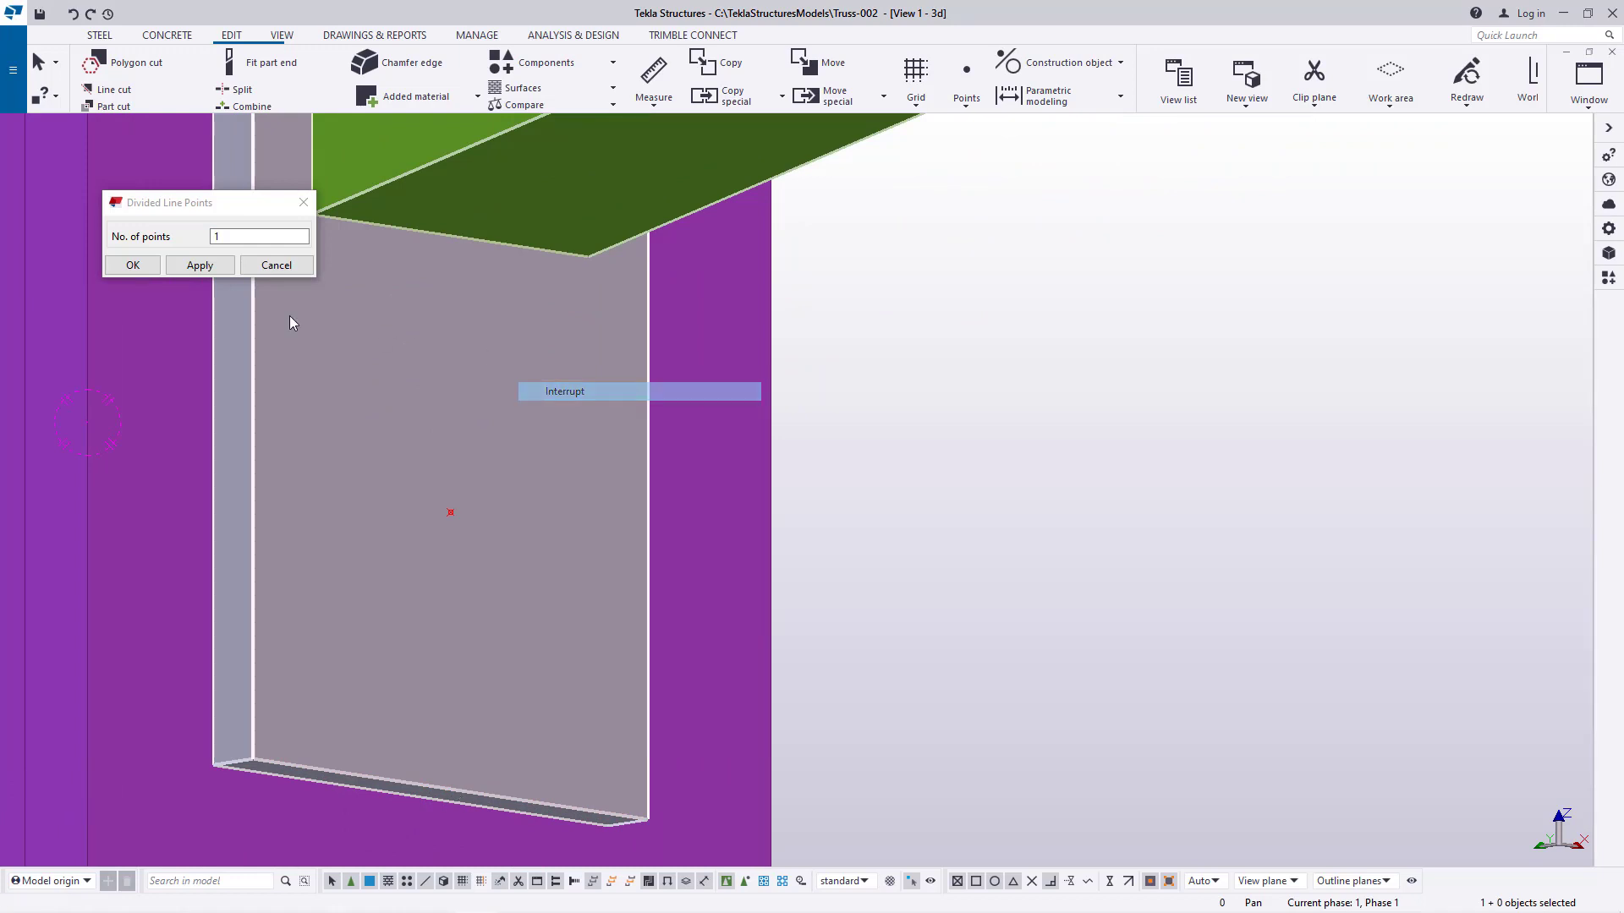
{"action": "left_click", "coordinate": [206, 266]}
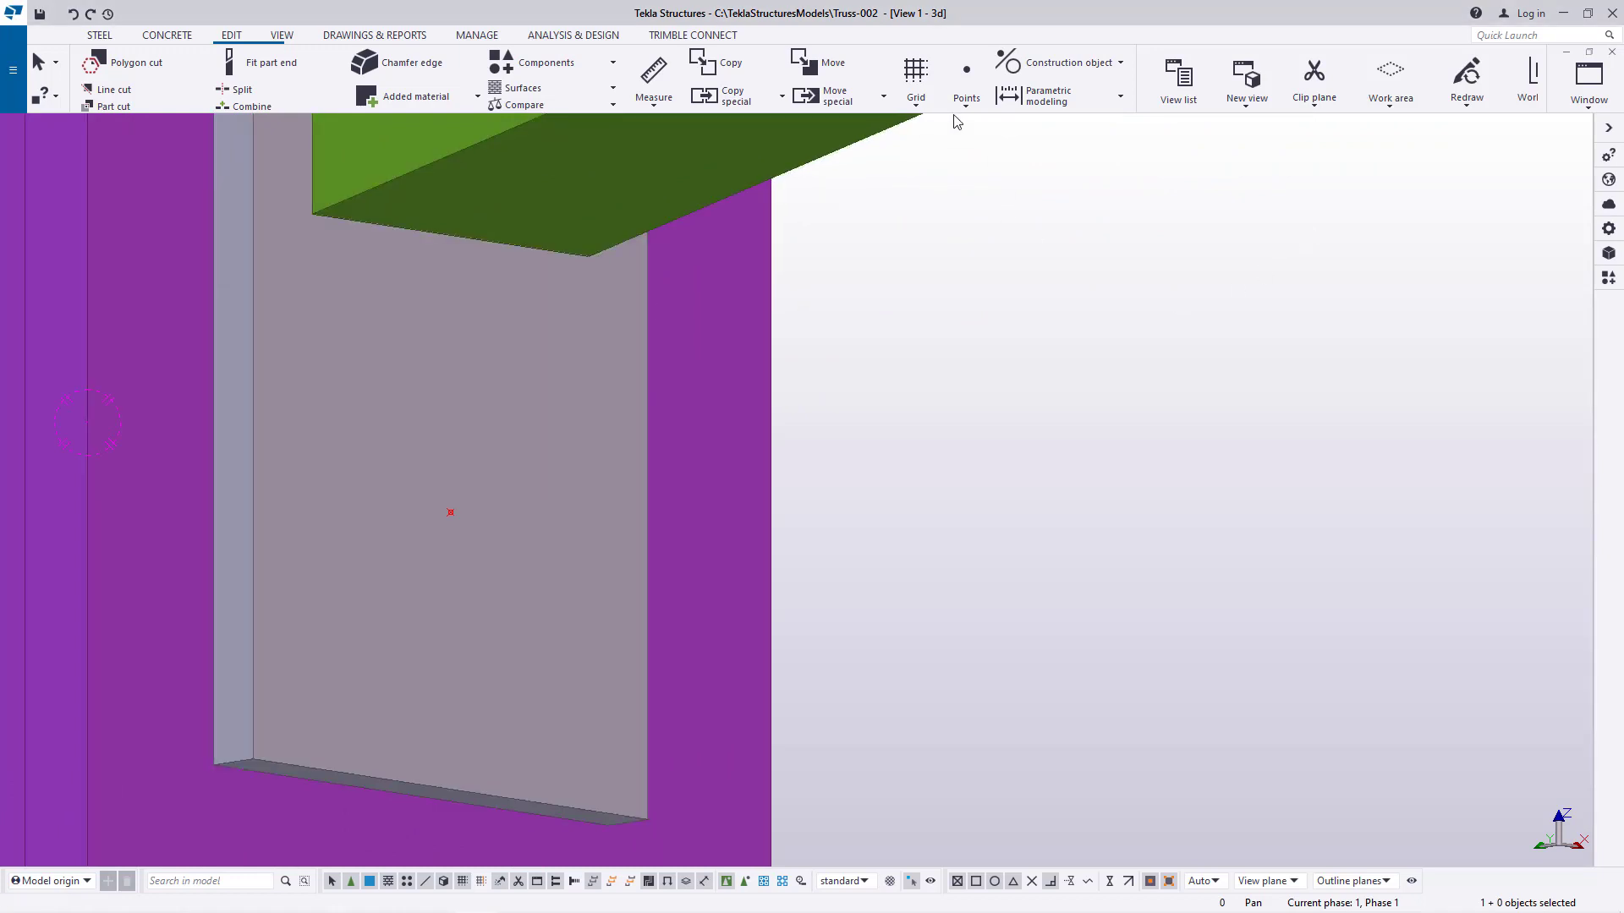
Add a point on the end plate's near side edge, perpendicular to the central dividing point
{"action": "left_click", "coordinate": [966, 99]}
{"action": "left_click", "coordinate": [1028, 436]}
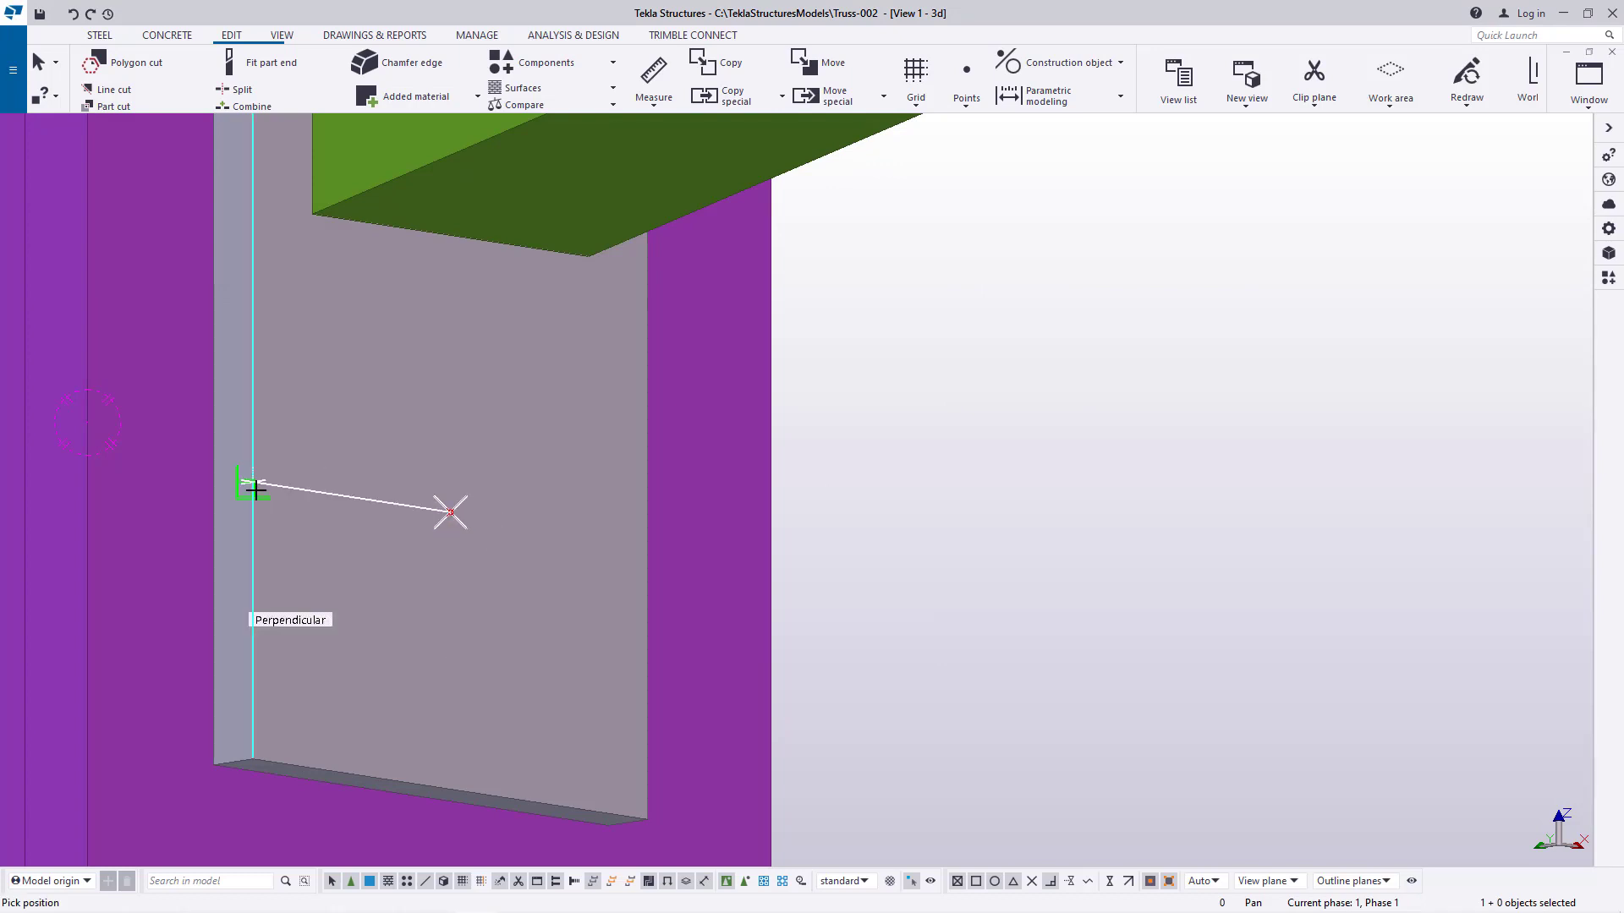
{"action": "left_click", "coordinate": [253, 483]}
{"action": "right_click", "coordinate": [479, 355]}
{"action": "left_click", "coordinate": [519, 367]}
Copy the central point to the end plate's opposite side edge, using the offset between the edge point and the centre
{"action": "left_click", "coordinate": [452, 513]}
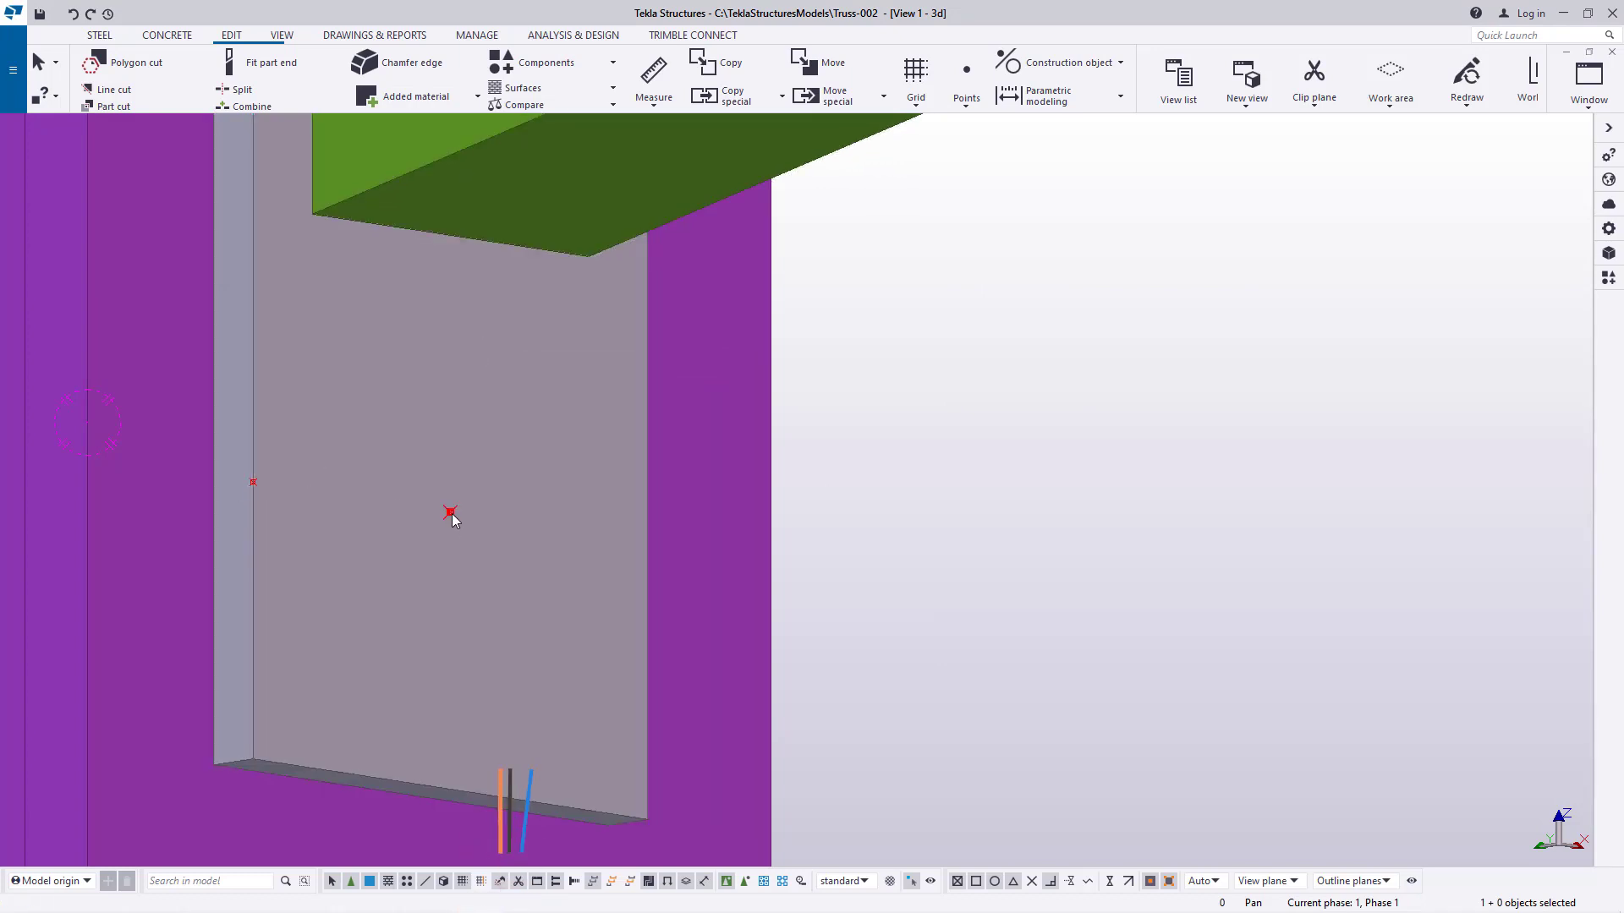
{"action": "right_click", "coordinate": [452, 514]}
{"action": "left_click", "coordinate": [508, 592]}
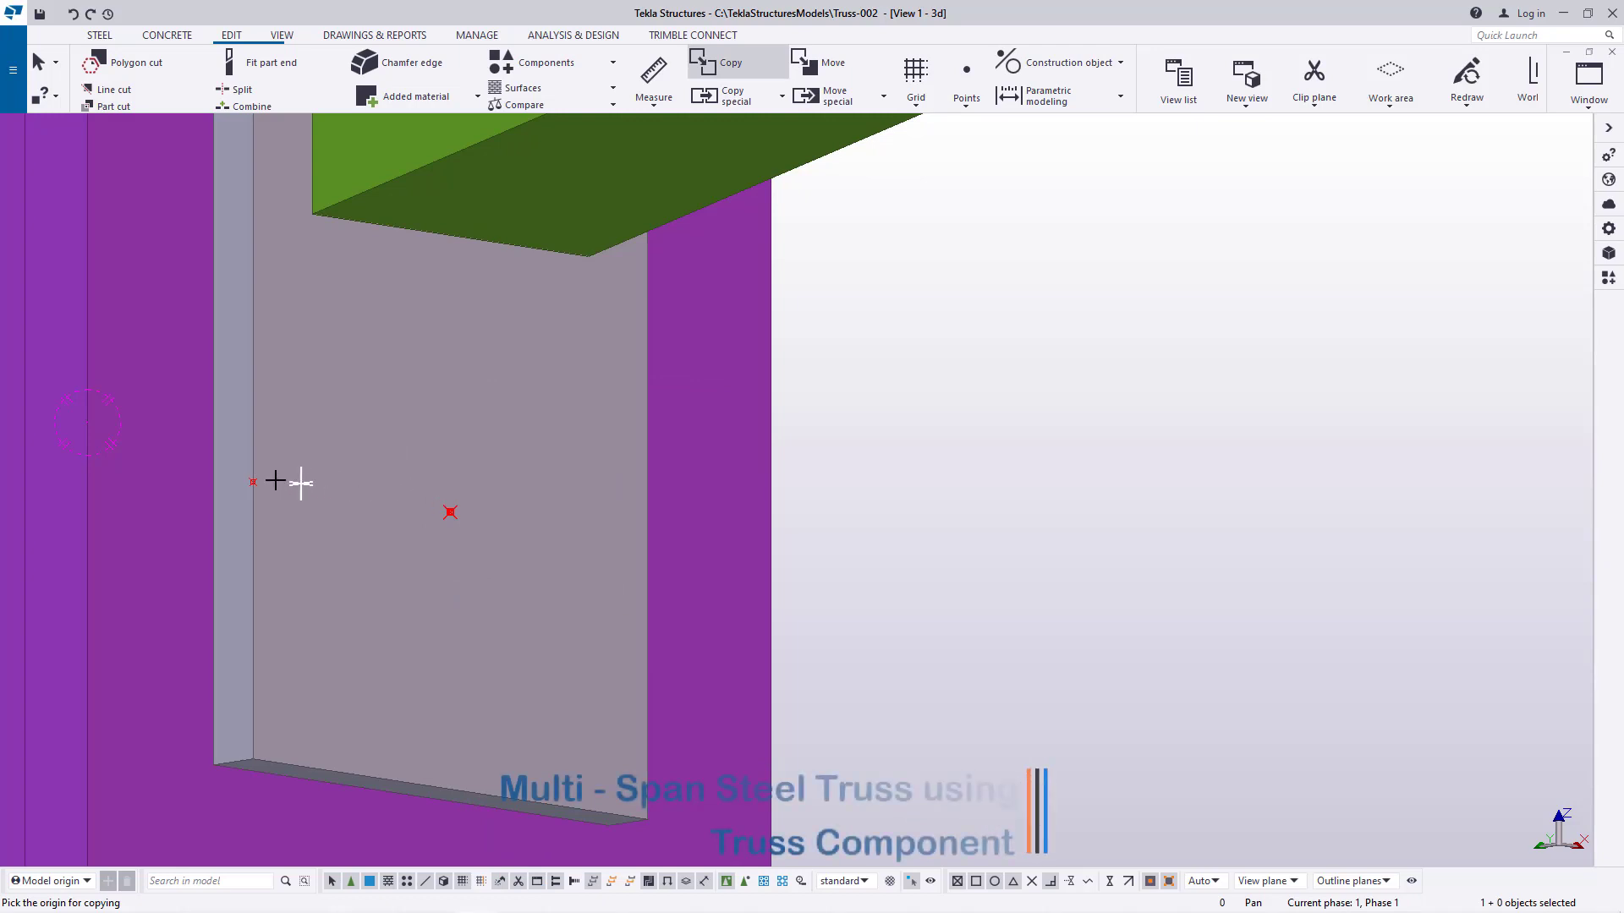
{"action": "right_click", "coordinate": [519, 407]}
{"action": "left_click", "coordinate": [560, 421]}
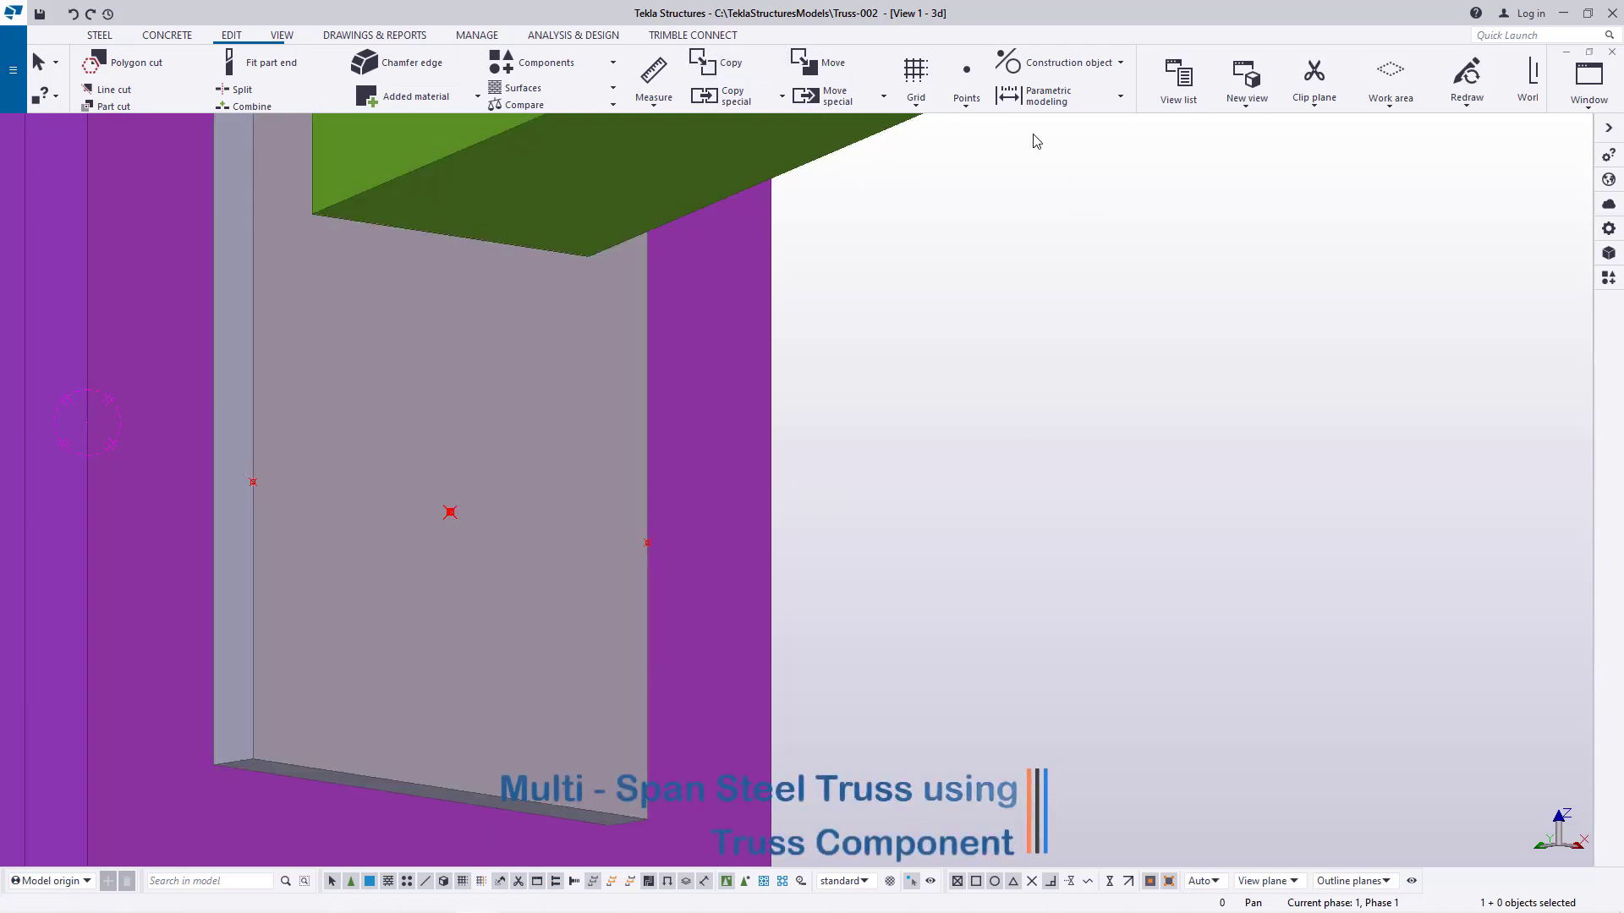
Create 1 dividing point between the central point and the first side edge point
{"action": "left_click", "coordinate": [967, 111]}
{"action": "left_click", "coordinate": [987, 136]}
{"action": "scroll", "coordinate": [423, 526], "scroll_direction": "up", "scroll_amount": 1}
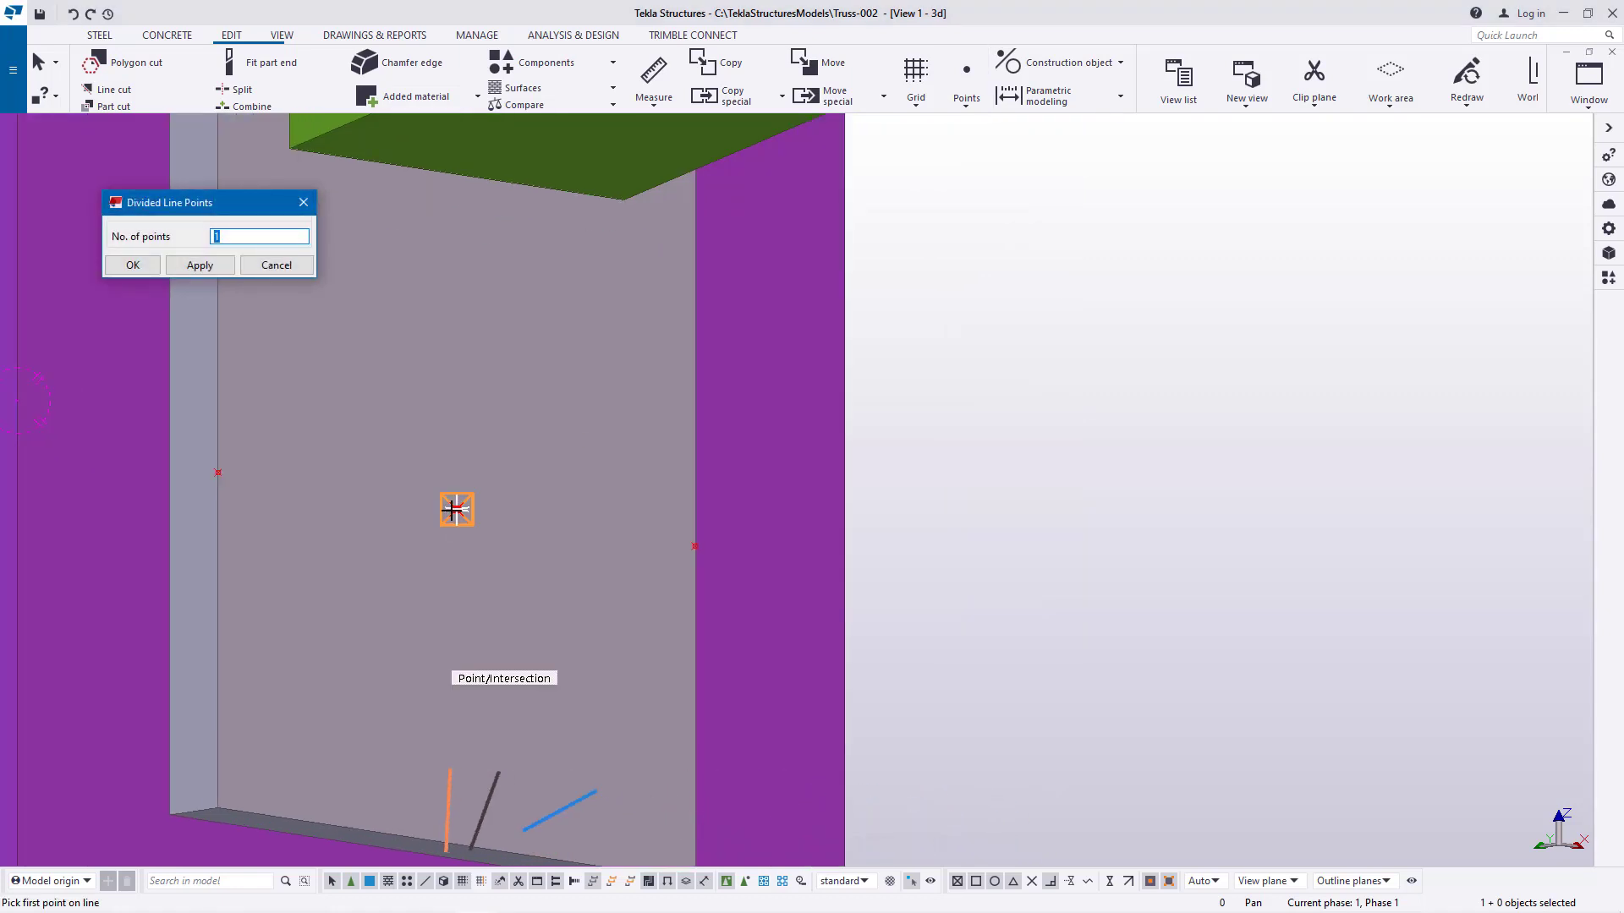
{"action": "left_click", "coordinate": [457, 509]}
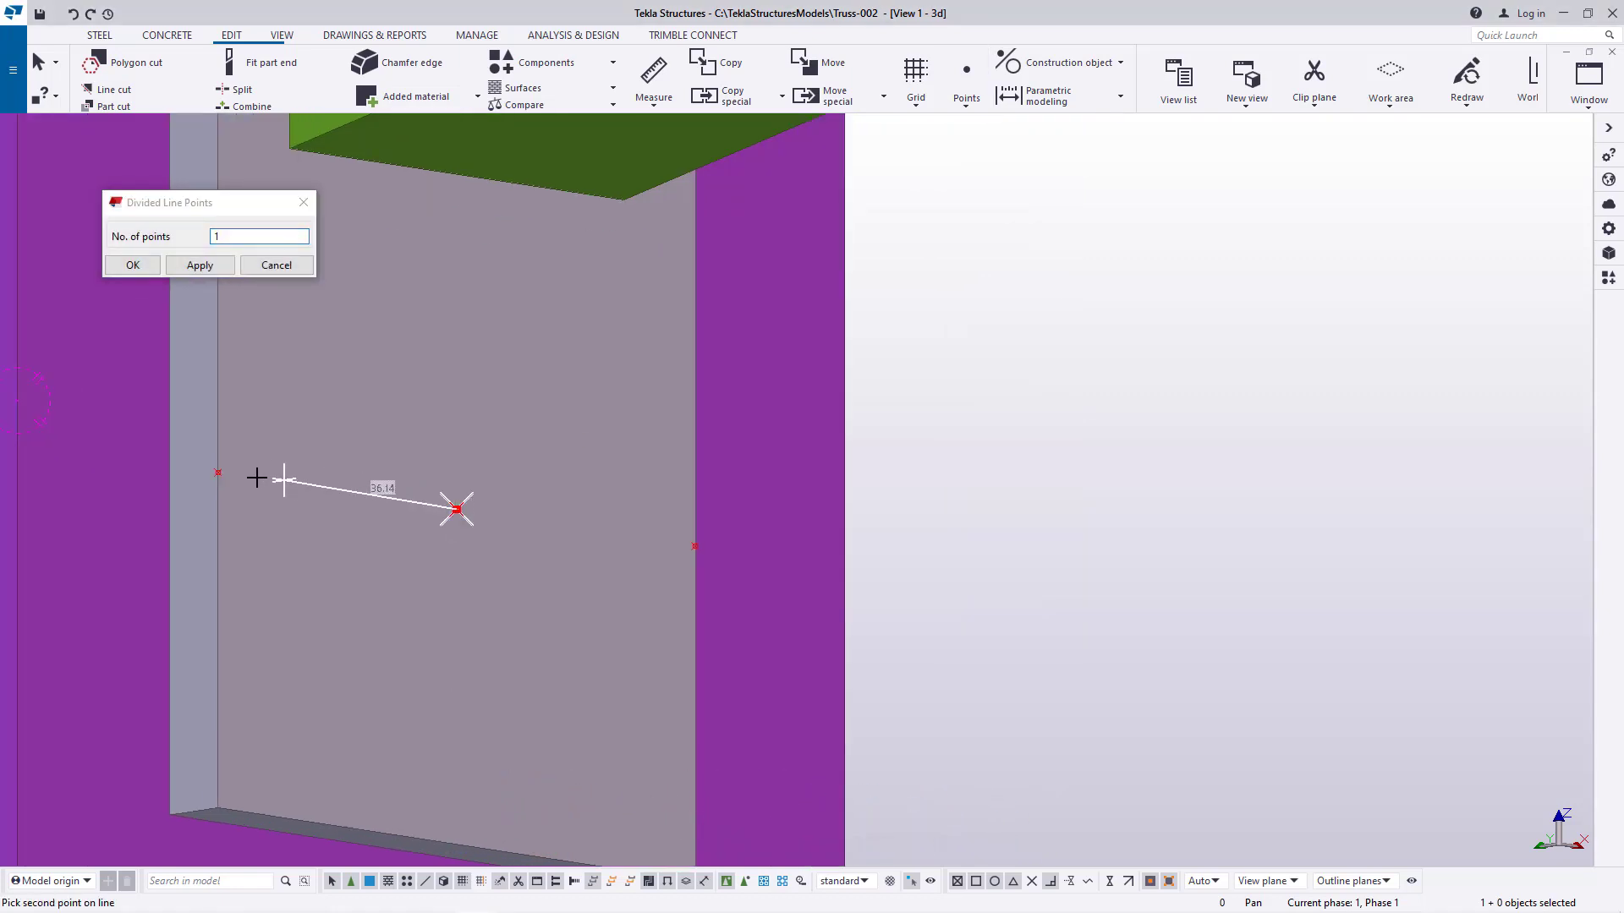
{"action": "right_click", "coordinate": [446, 424]}
{"action": "left_click", "coordinate": [461, 436]}
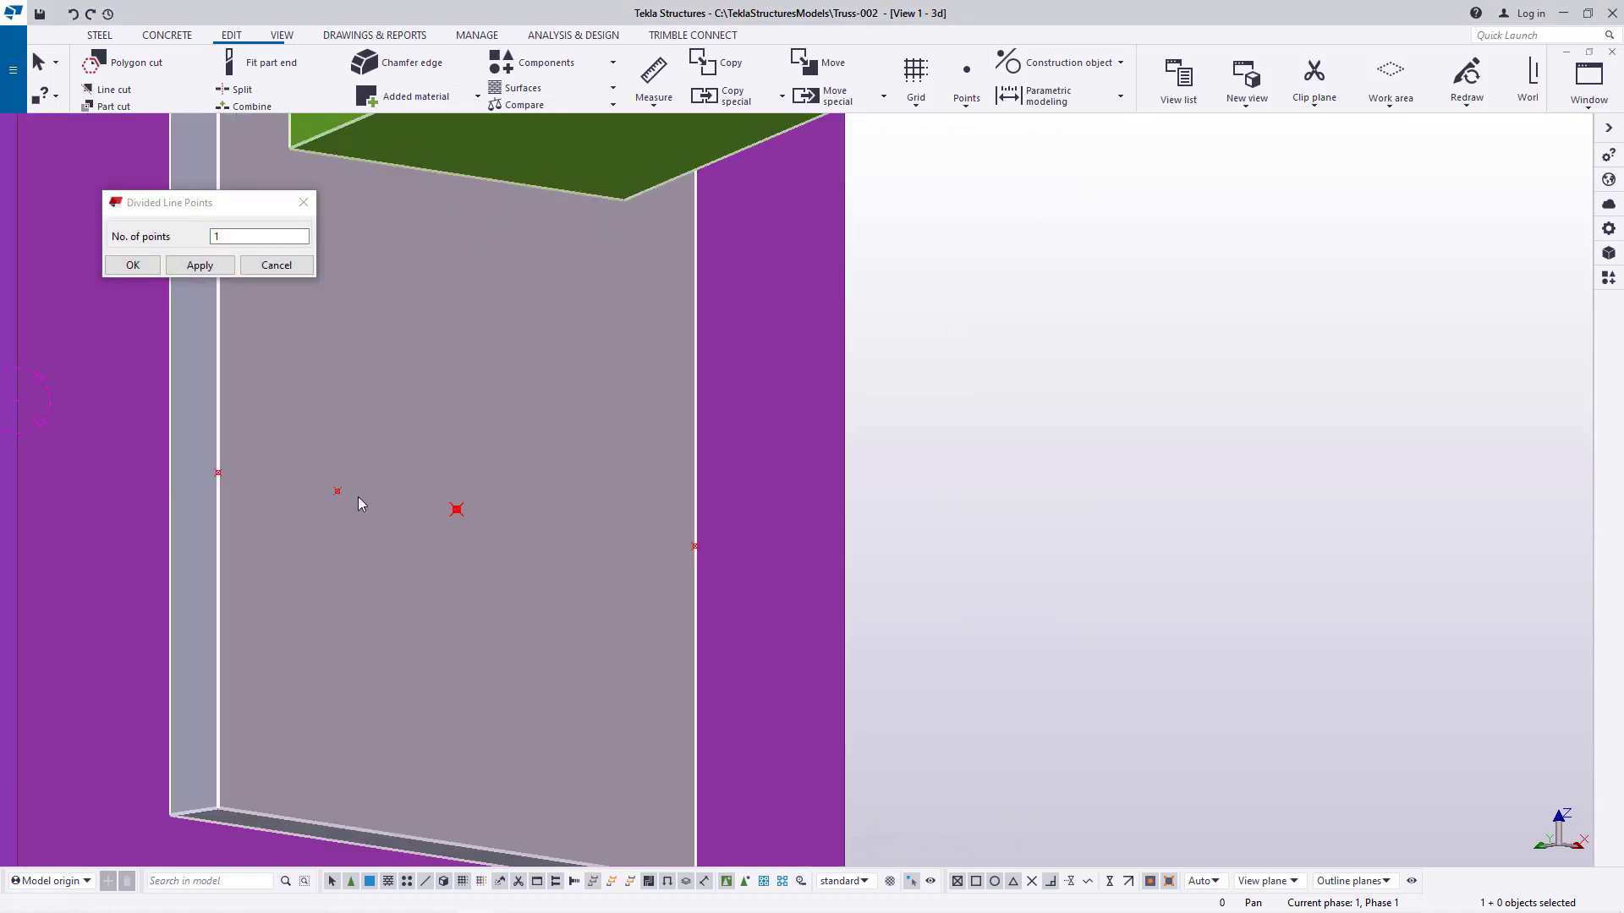
Copy the central point 25 mm toward the opposite side edge, using the intermediate point and the centre as references
{"action": "right_click", "coordinate": [455, 510]}
{"action": "left_click", "coordinate": [497, 586]}
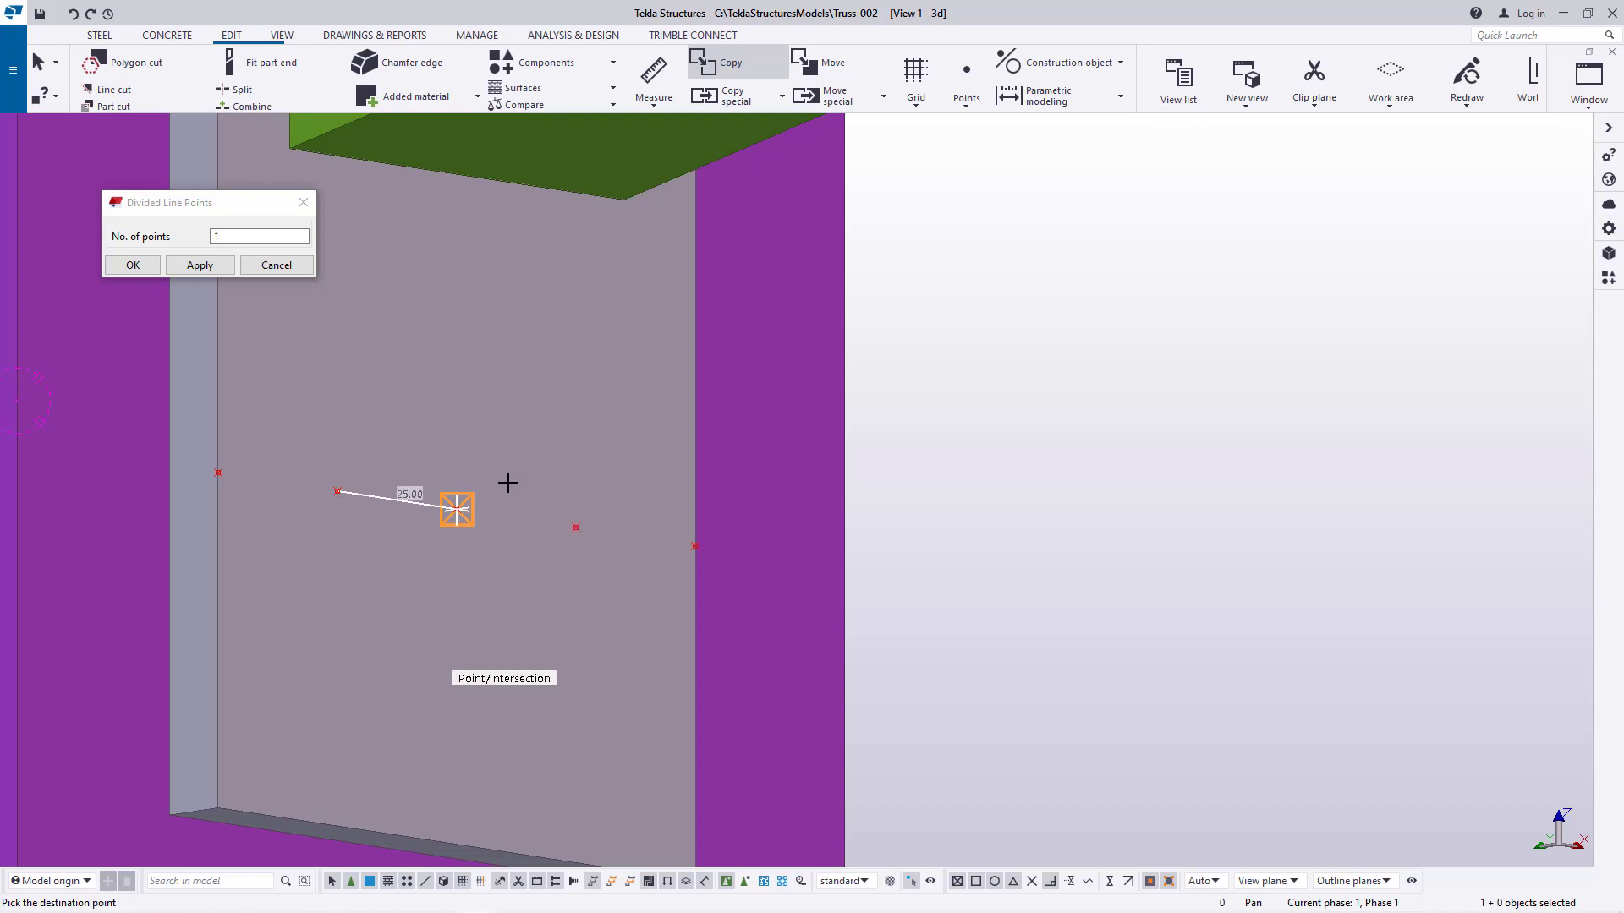
{"action": "right_click", "coordinate": [560, 429]}
{"action": "left_click", "coordinate": [601, 441]}
{"action": "left_click", "coordinate": [194, 270]}
{"action": "left_click", "coordinate": [145, 269]}
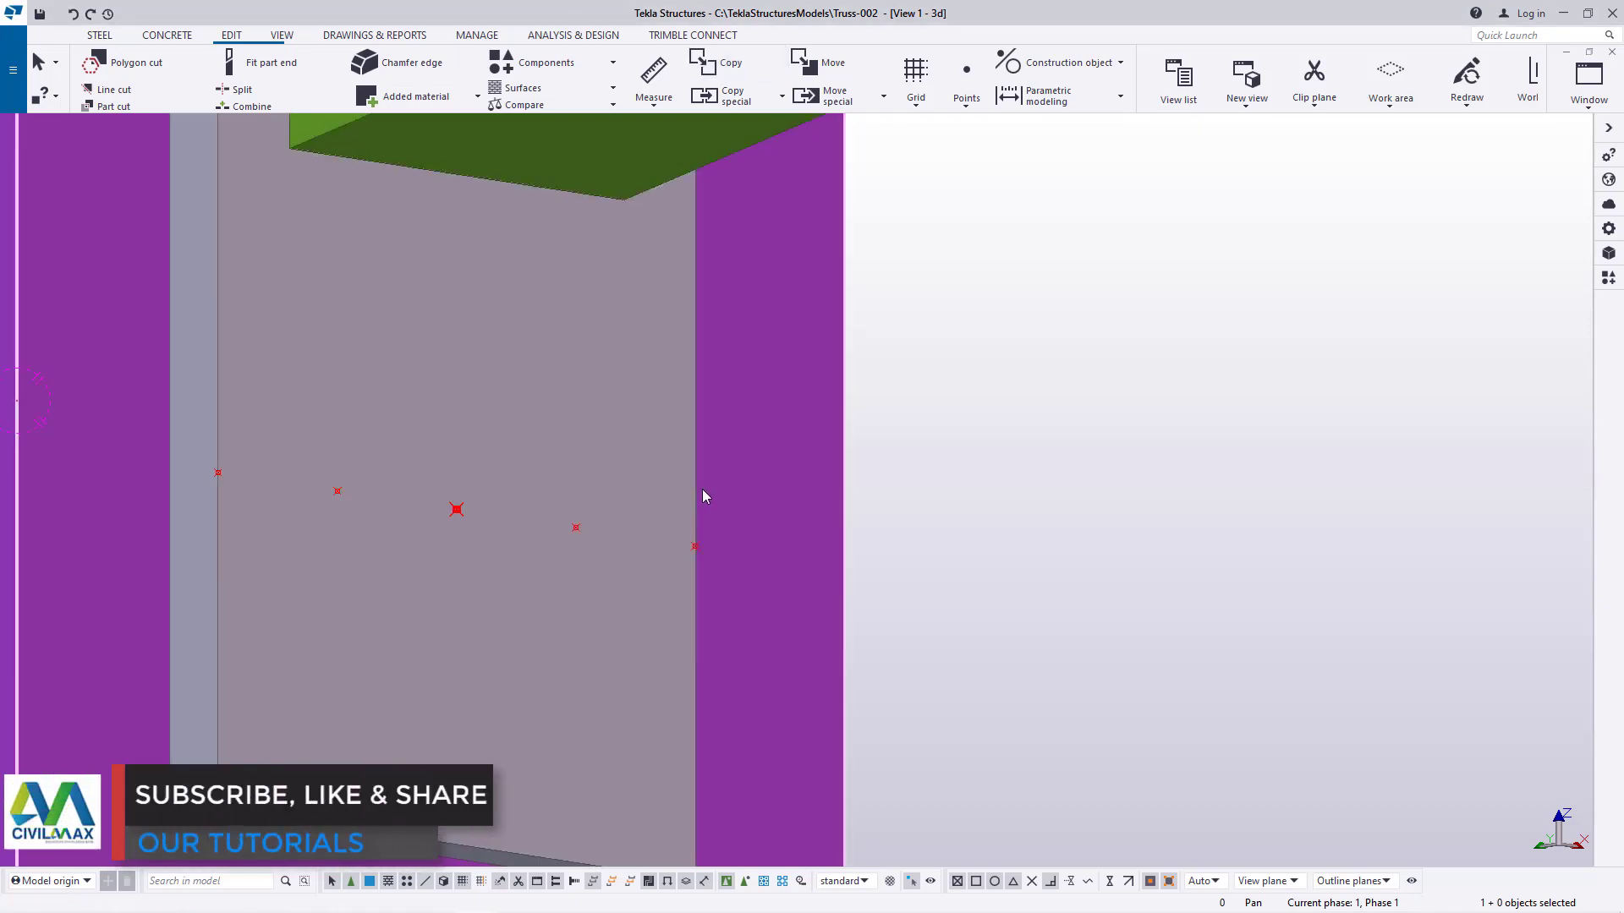
{"action": "left_click", "coordinate": [967, 94]}
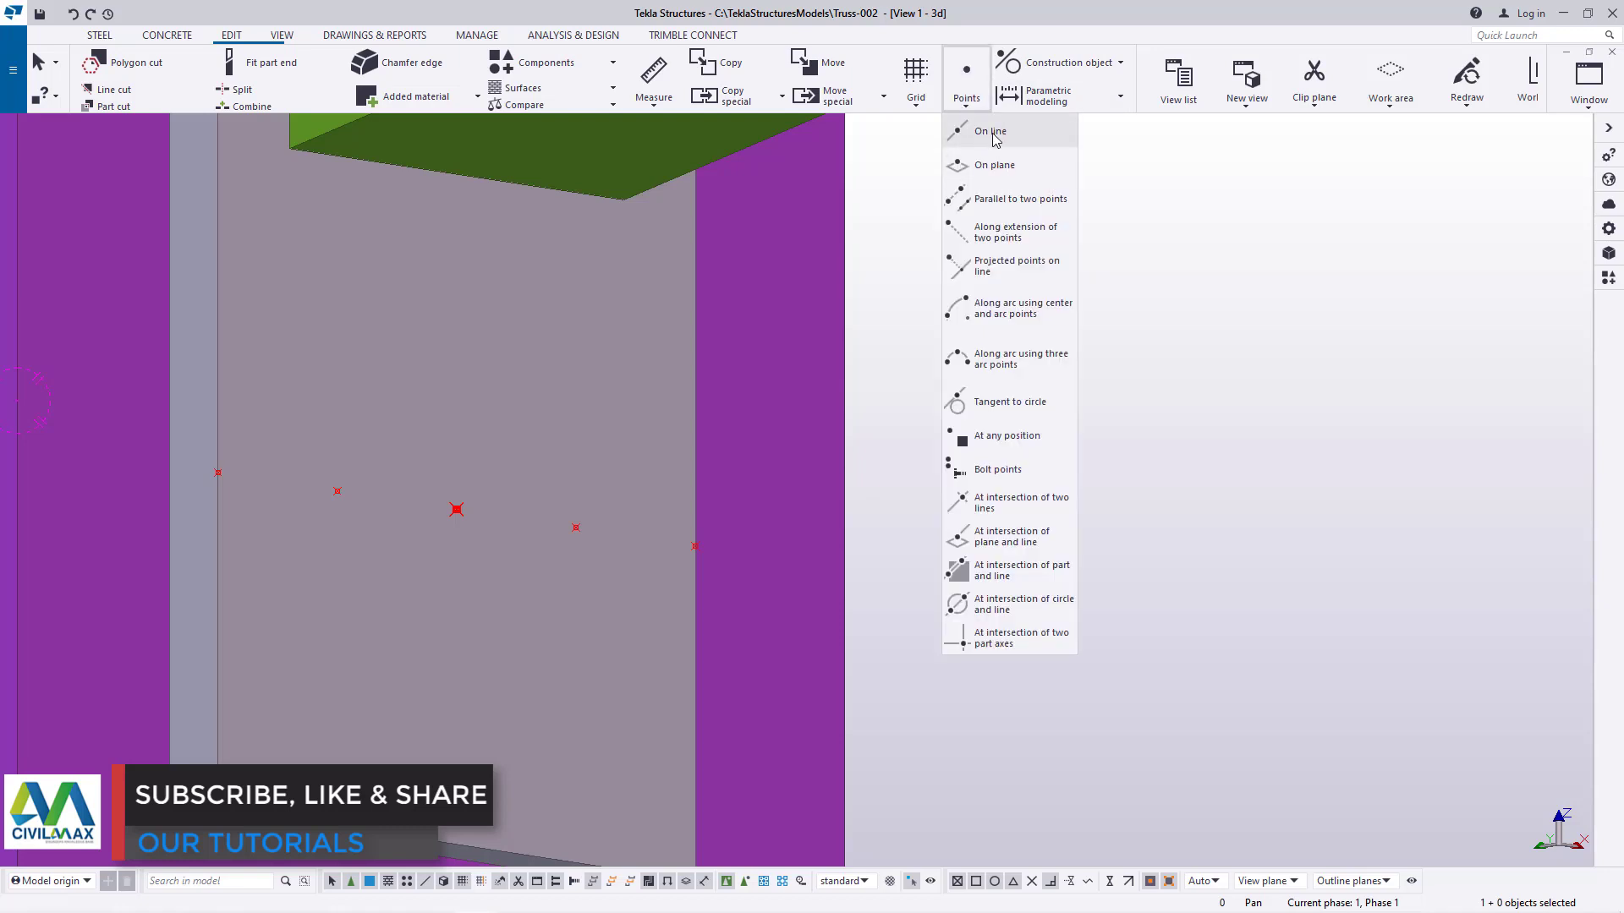
{"action": "left_click", "coordinate": [994, 135]}
{"action": "scroll", "coordinate": [497, 435], "scroll_direction": "down", "scroll_amount": 2}
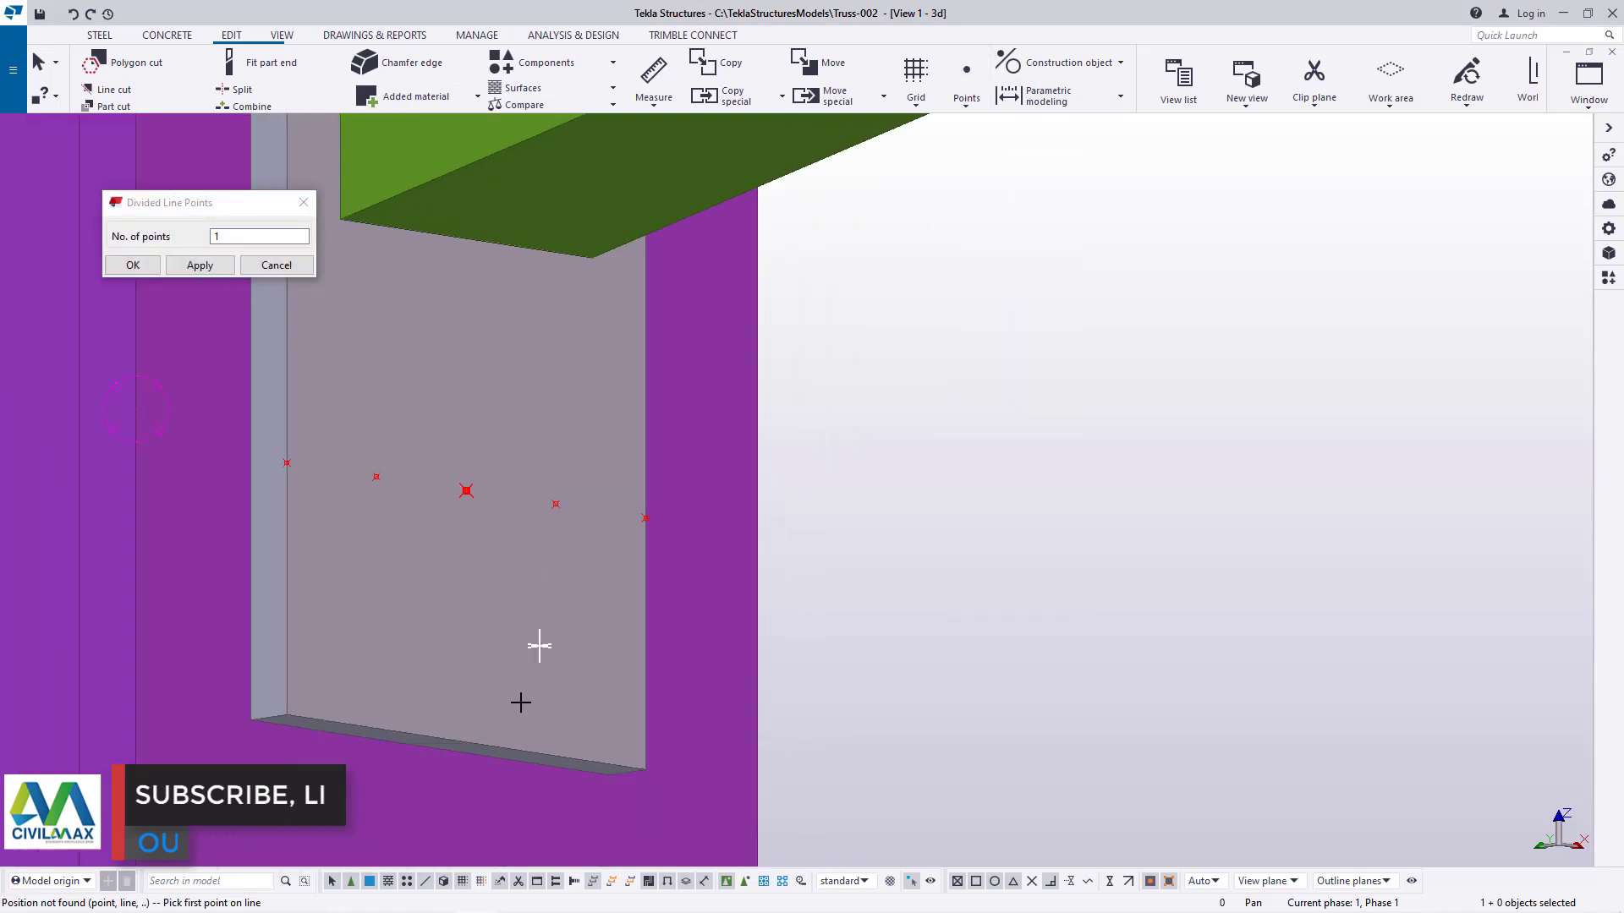
{"action": "left_click", "coordinate": [149, 266]}
{"action": "right_click", "coordinate": [1085, 296]}
{"action": "left_click", "coordinate": [1090, 307]}
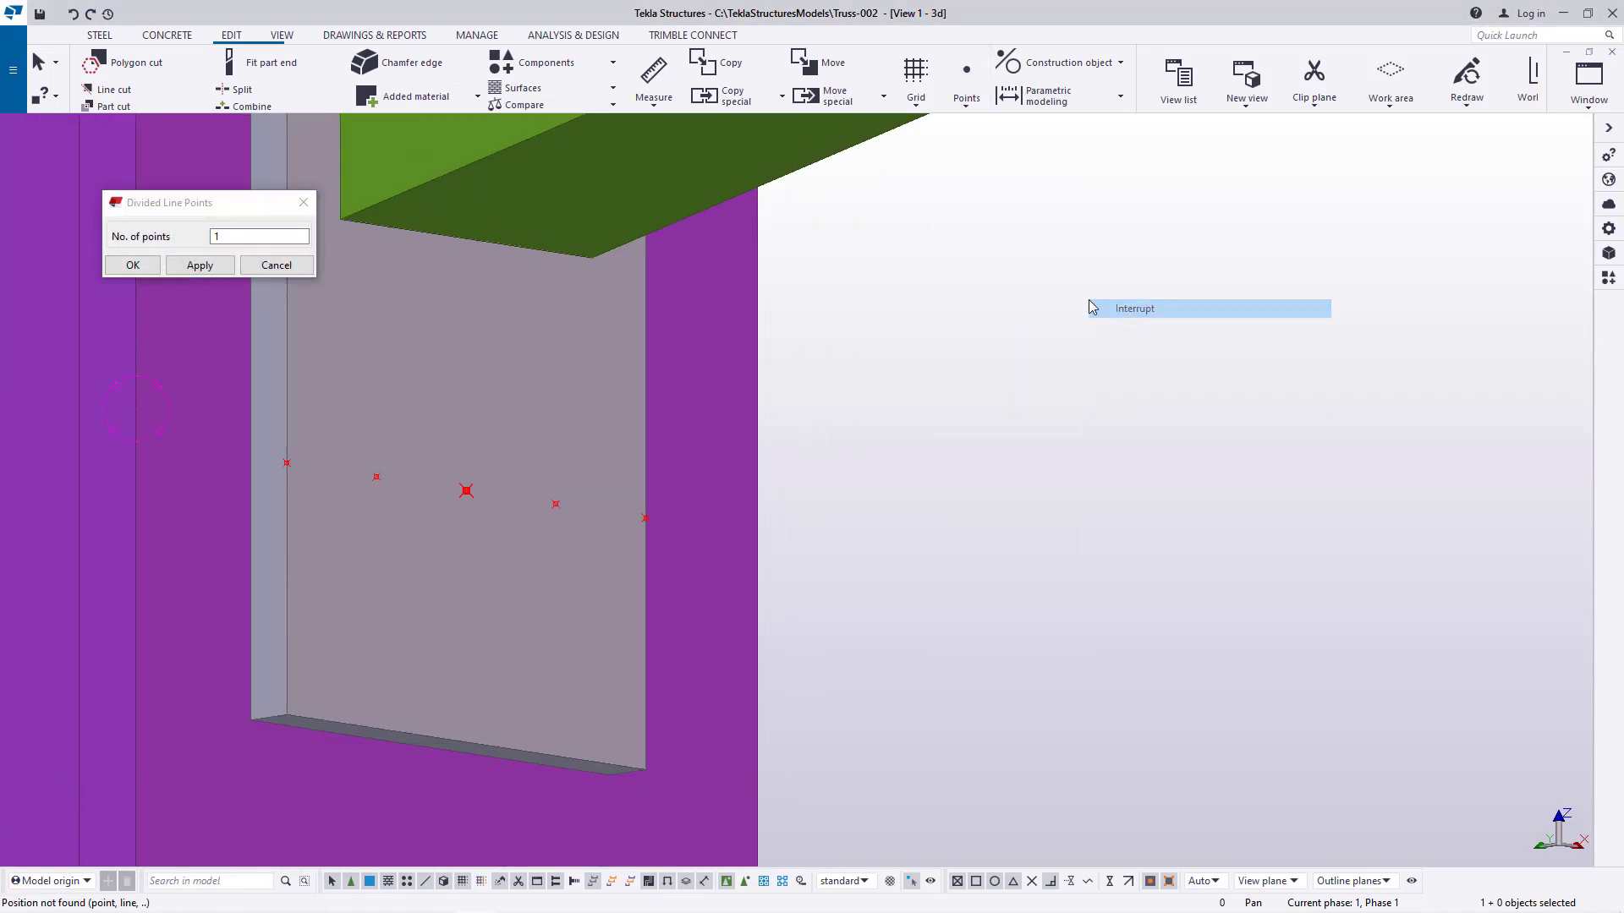
{"action": "left_click", "coordinate": [142, 266]}
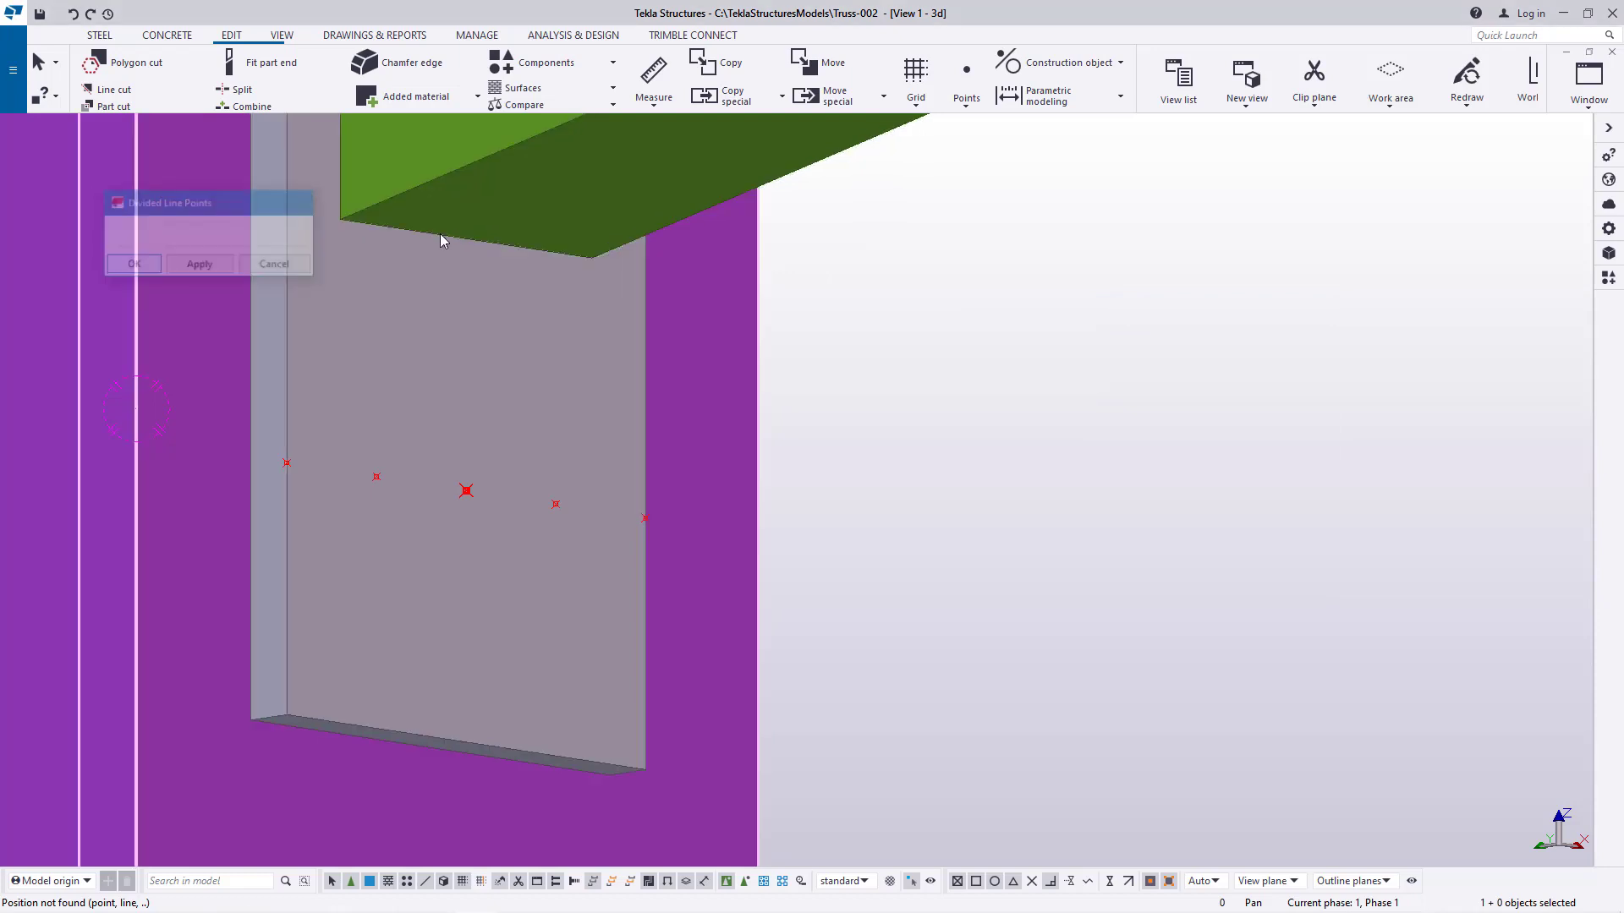
Create 1 dividing point between the central point and the end plate's bottom edge
{"action": "left_click", "coordinate": [969, 114]}
{"action": "left_click", "coordinate": [1002, 142]}
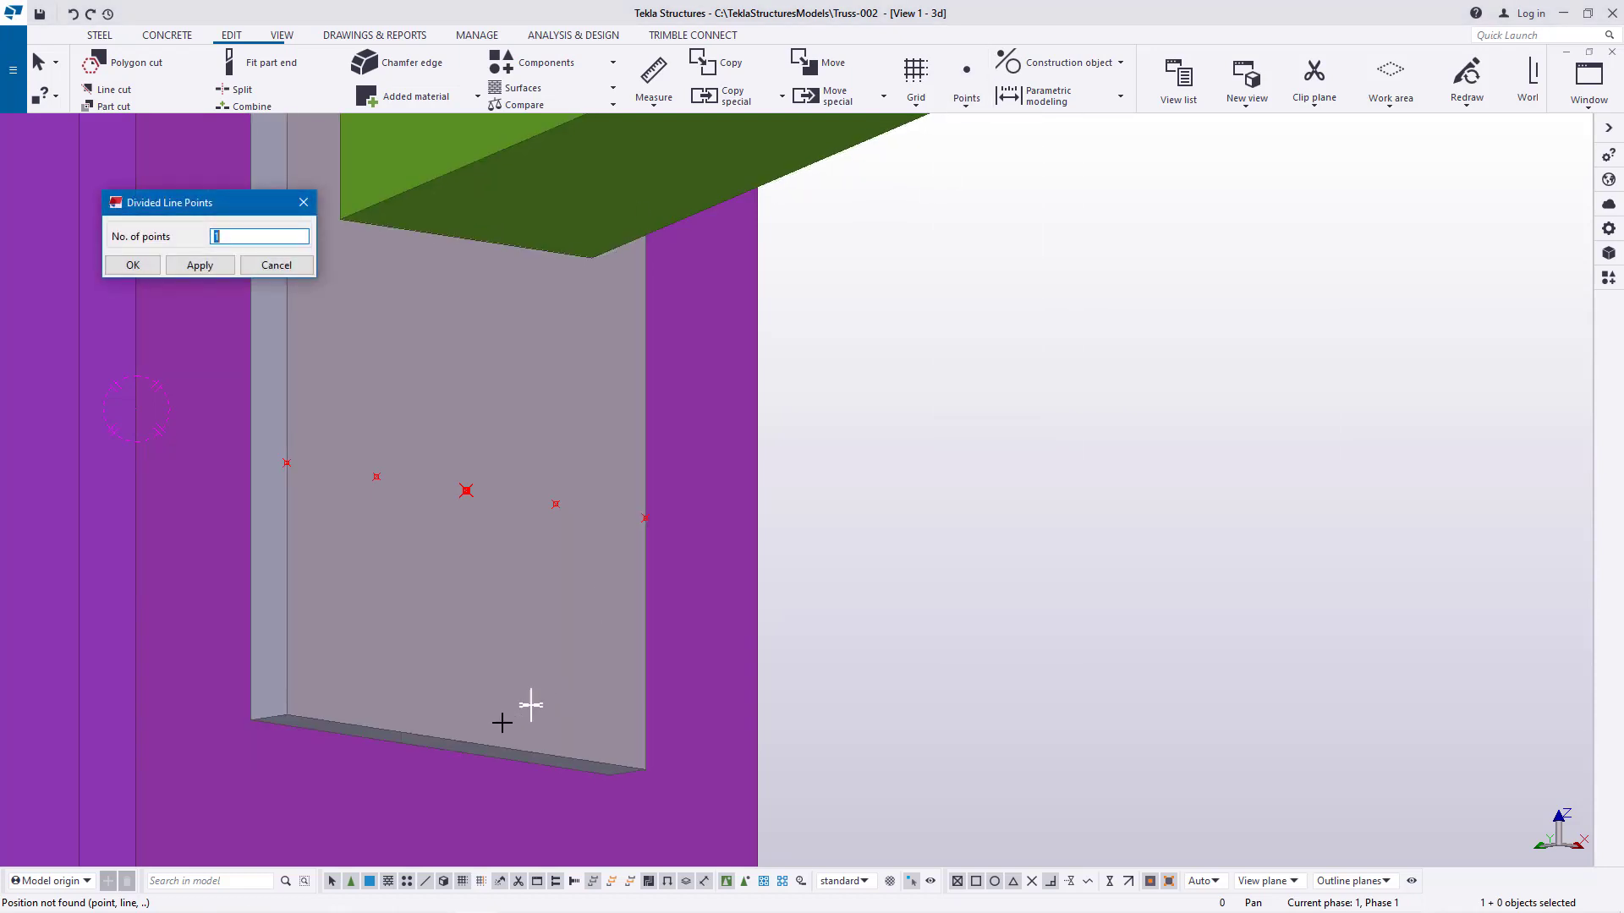
{"action": "scroll", "coordinate": [474, 710], "scroll_direction": "up", "scroll_amount": 2}
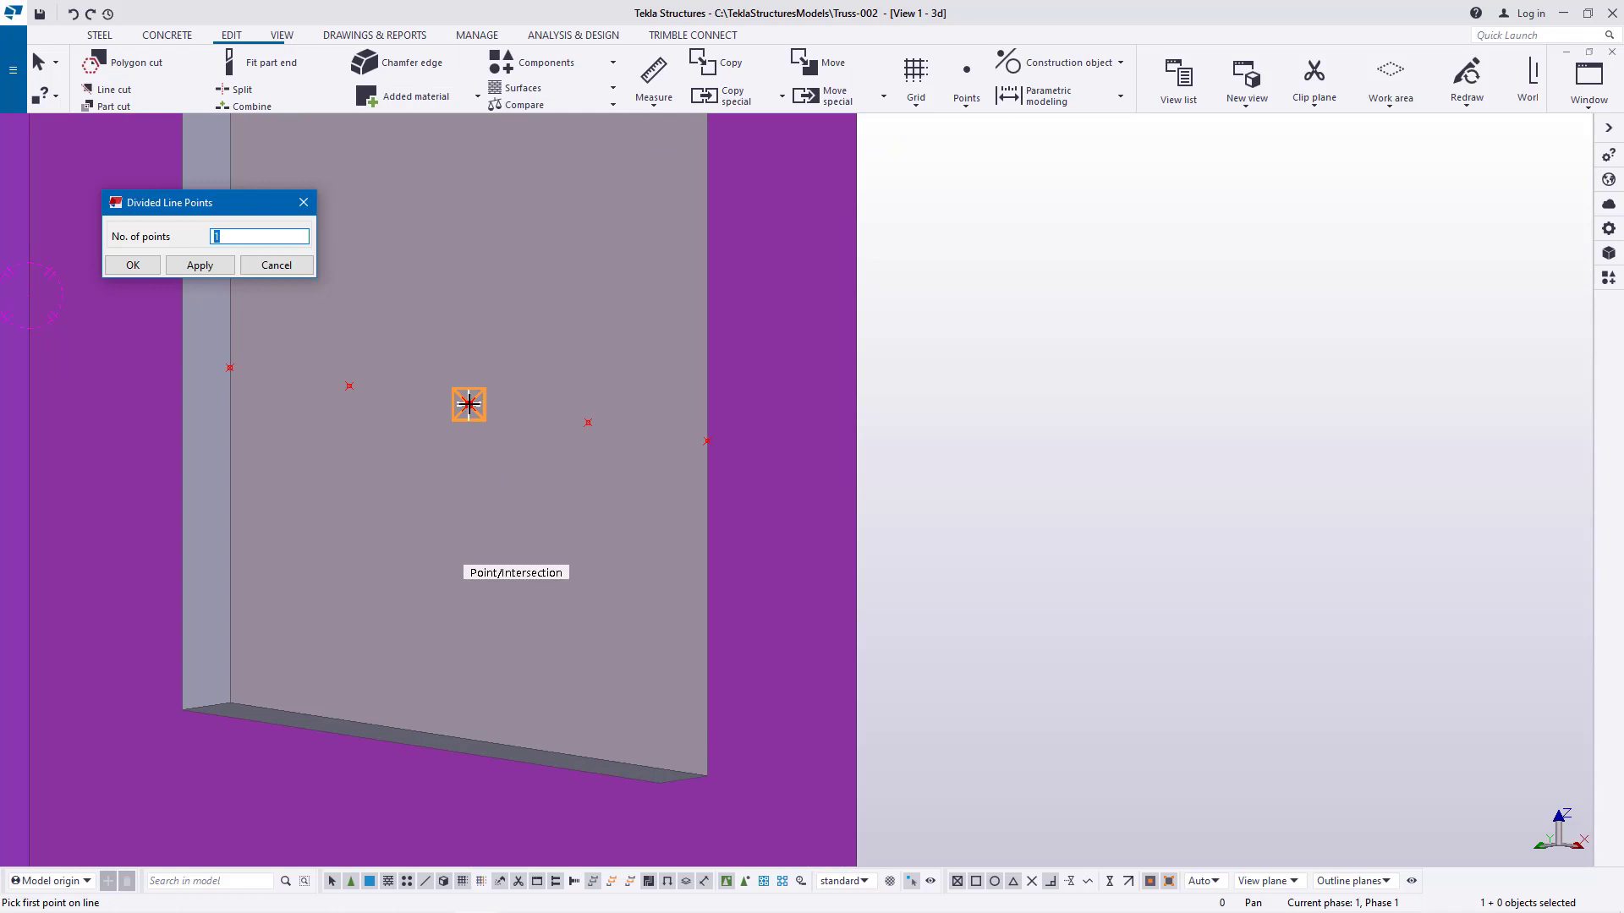
{"action": "left_click", "coordinate": [469, 404]}
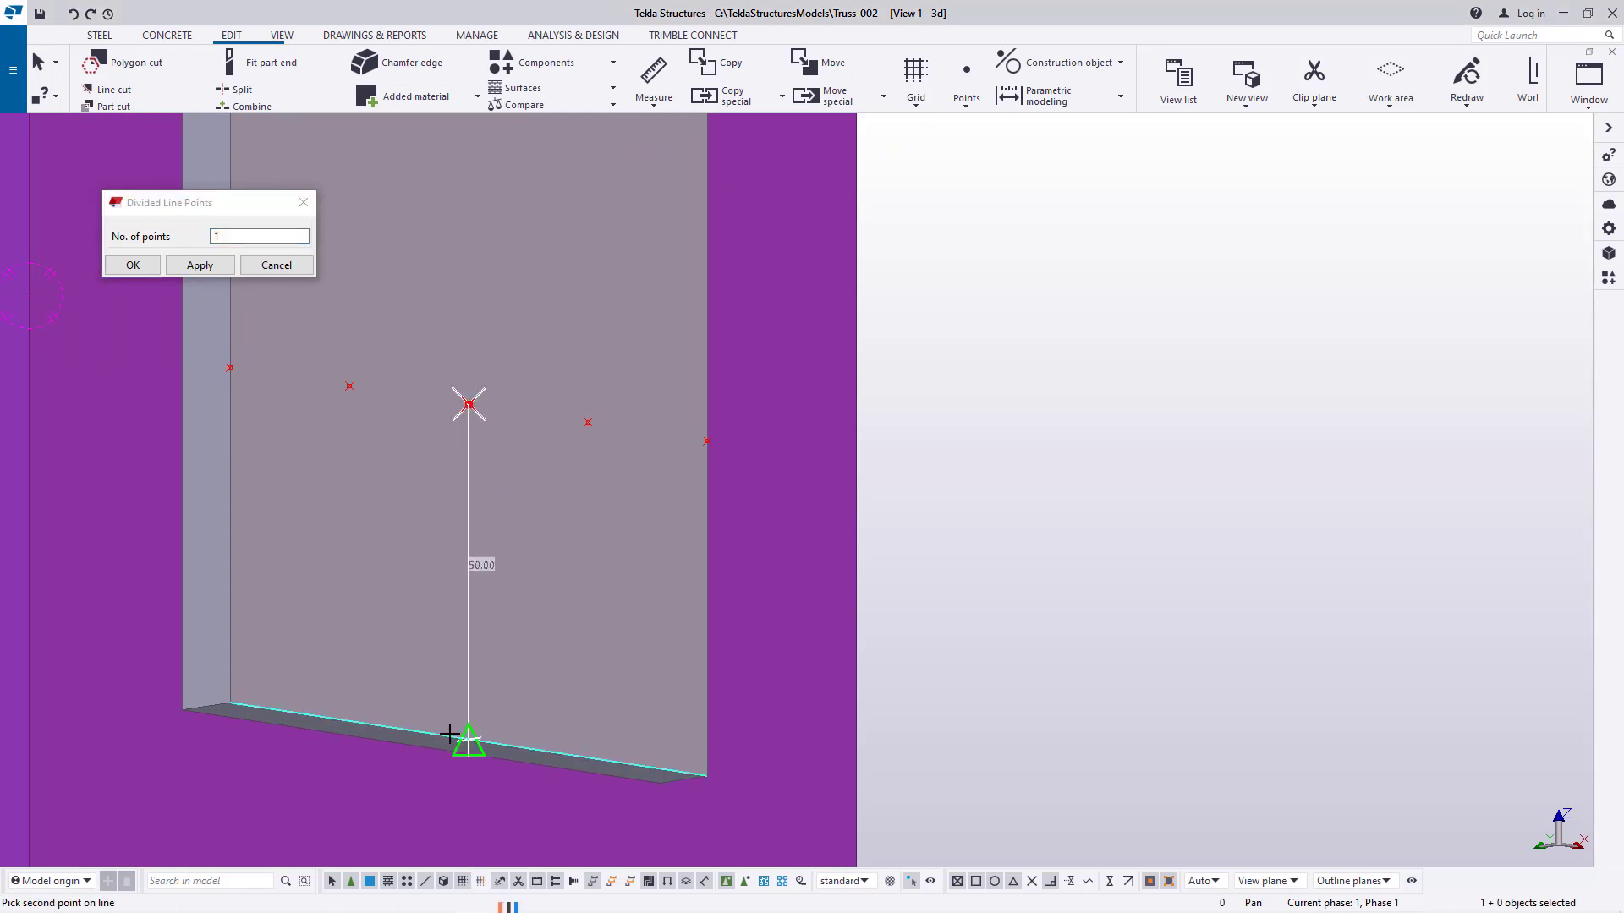
{"action": "left_click", "coordinate": [469, 738]}
{"action": "right_click", "coordinate": [499, 512]}
{"action": "left_click", "coordinate": [528, 526]}
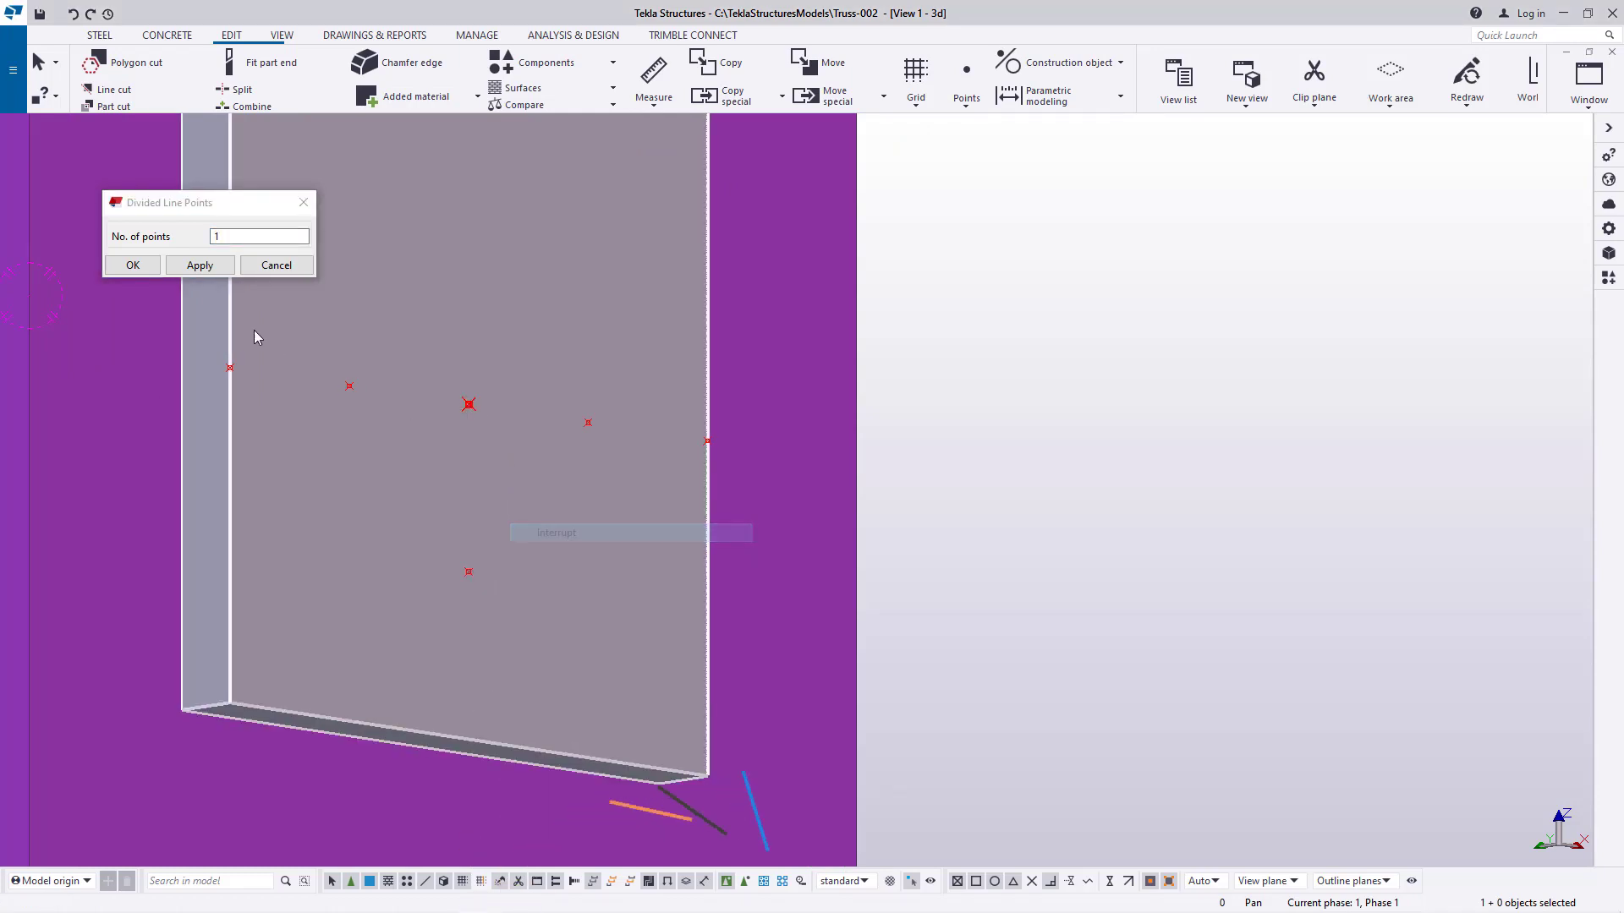
{"action": "left_click", "coordinate": [135, 266]}
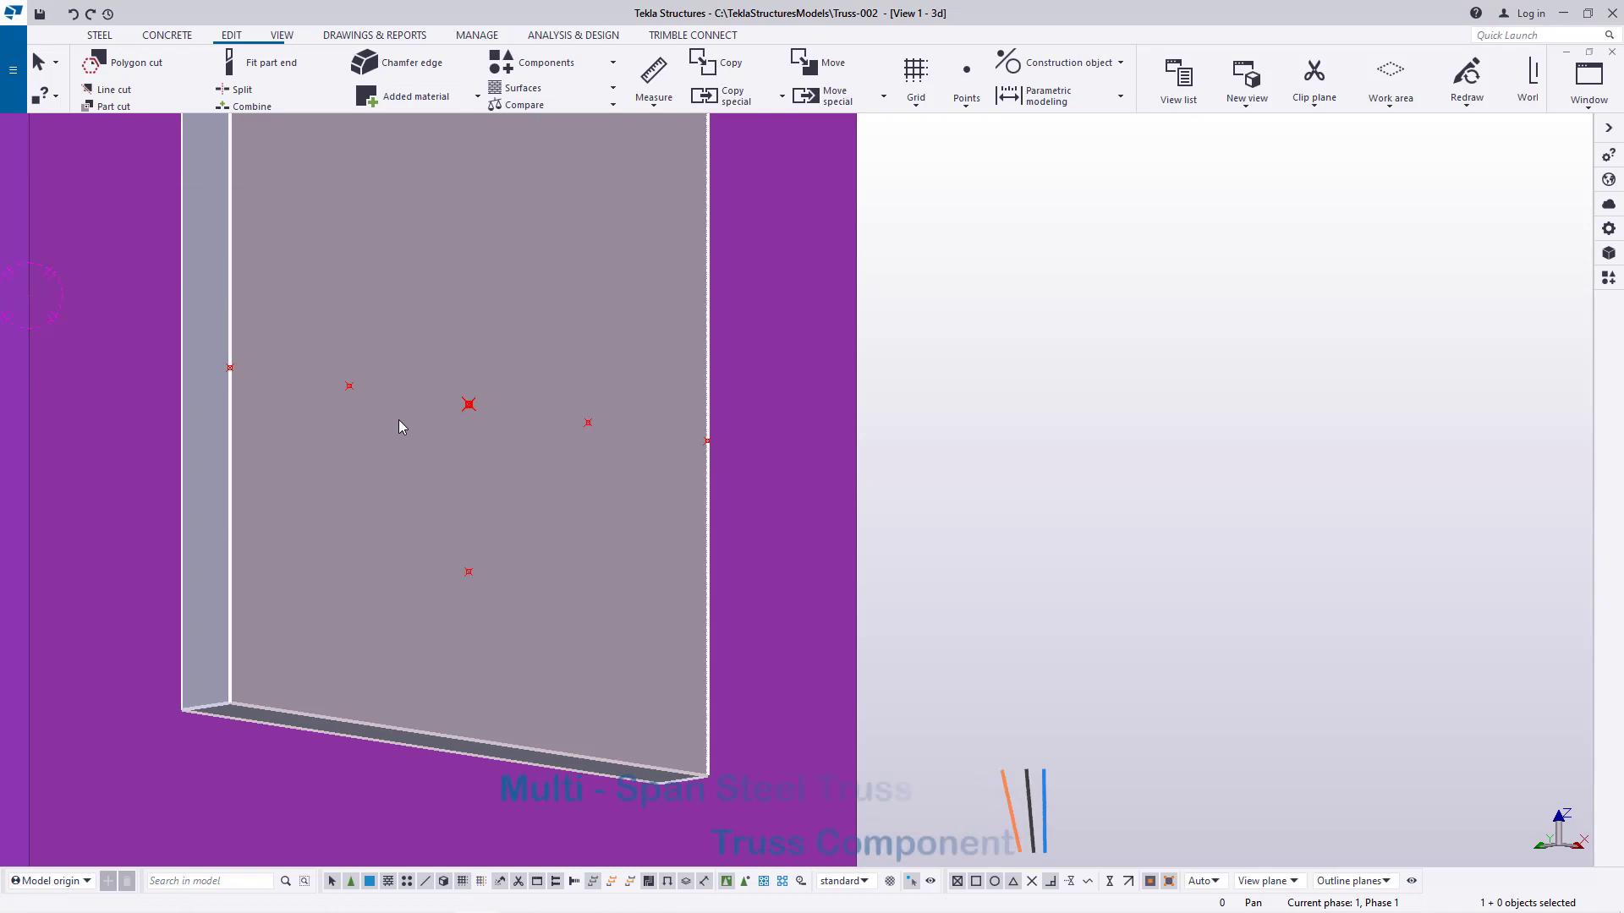
Copy both intermediate points down by the offset from the central point to the lower central point
{"action": "right_click", "coordinate": [350, 389]}
{"action": "left_click", "coordinate": [462, 467]}
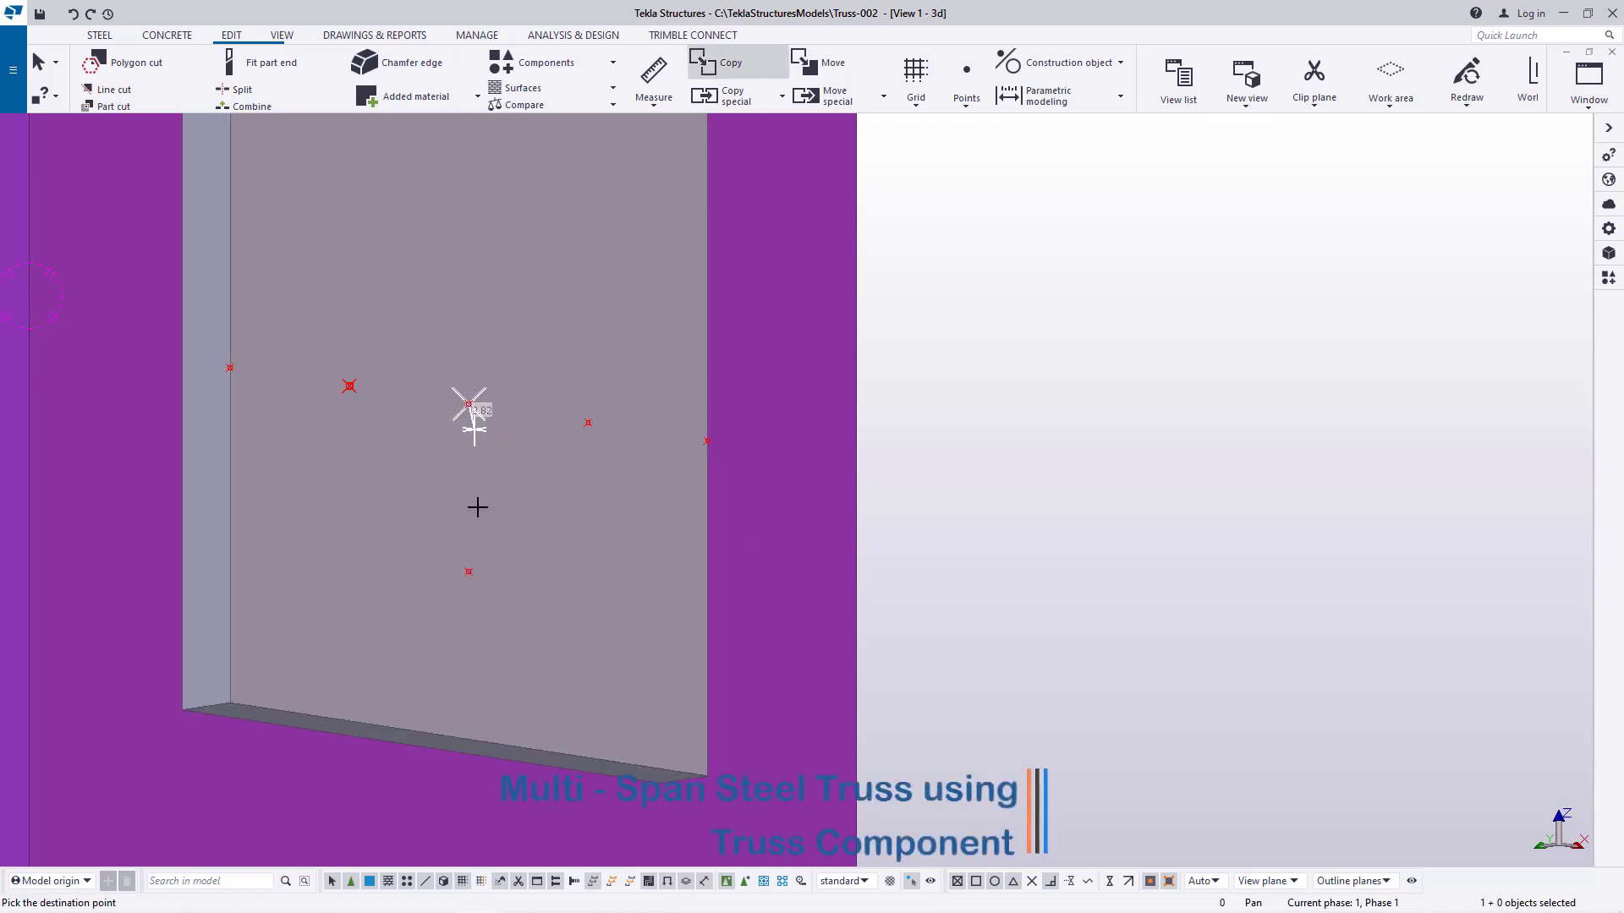
{"action": "right_click", "coordinate": [539, 338]}
{"action": "left_click", "coordinate": [583, 348]}
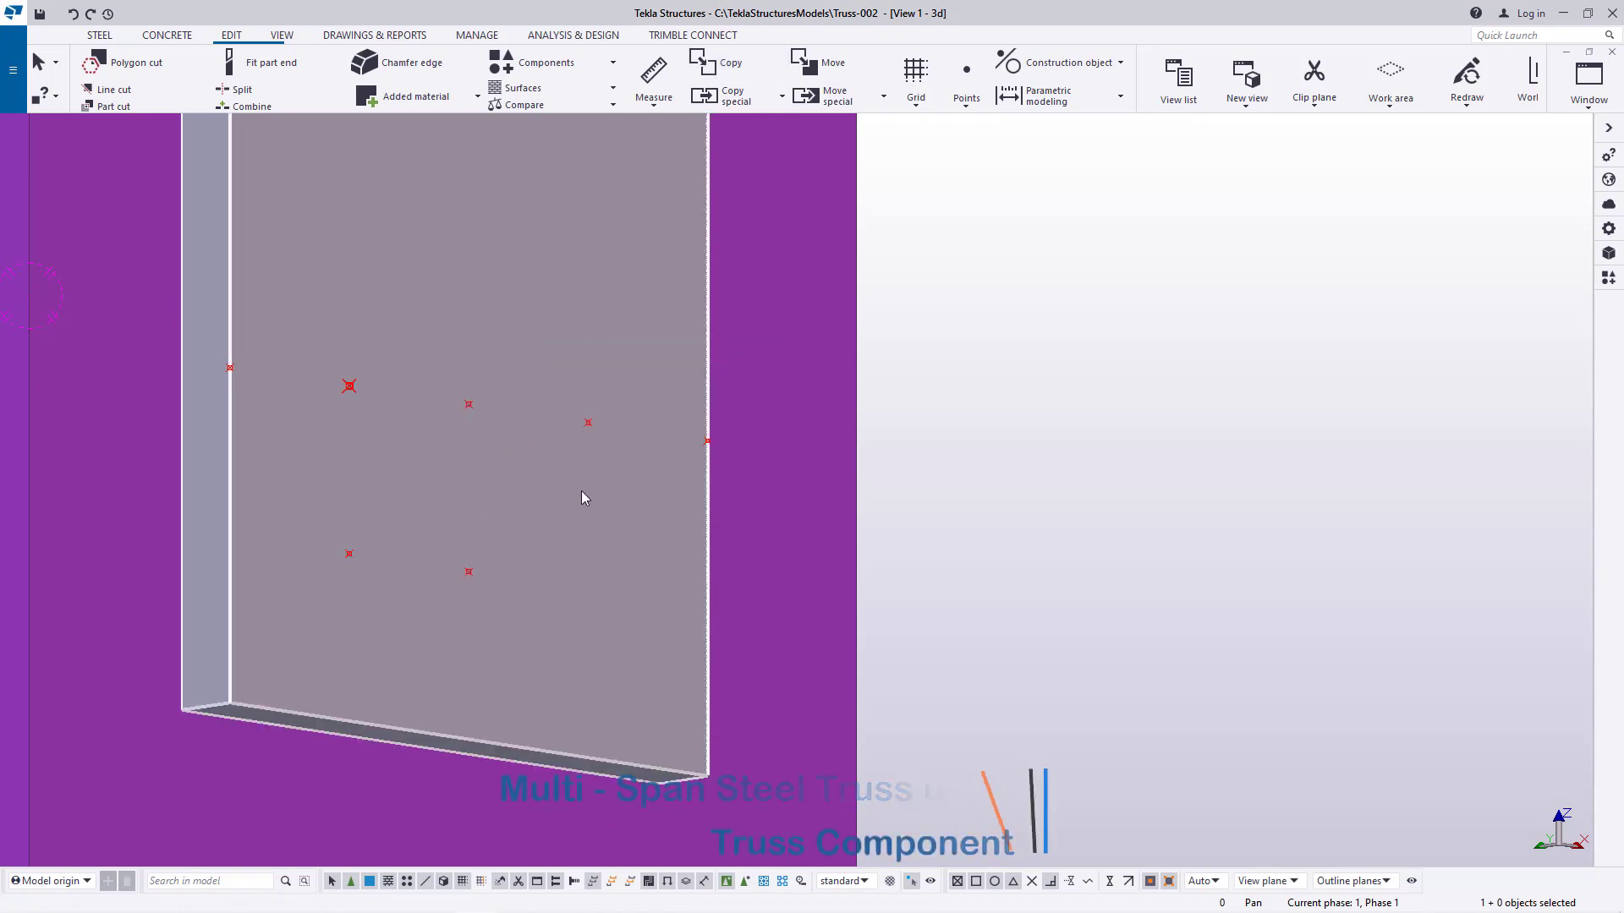
{"action": "right_click", "coordinate": [589, 423]}
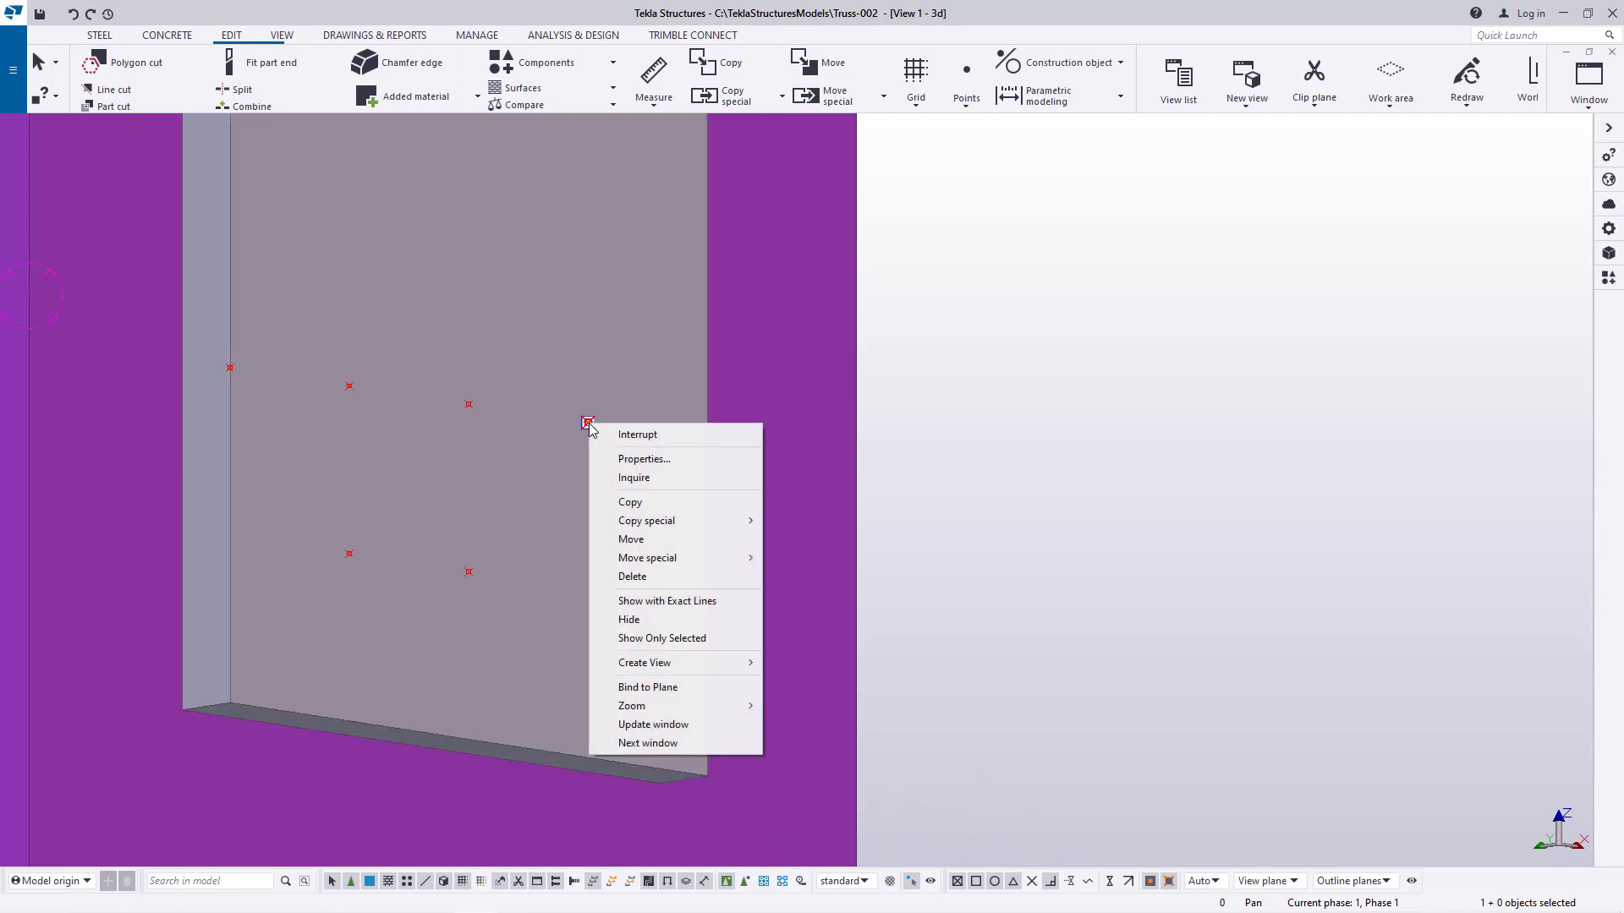
{"action": "left_click", "coordinate": [630, 505]}
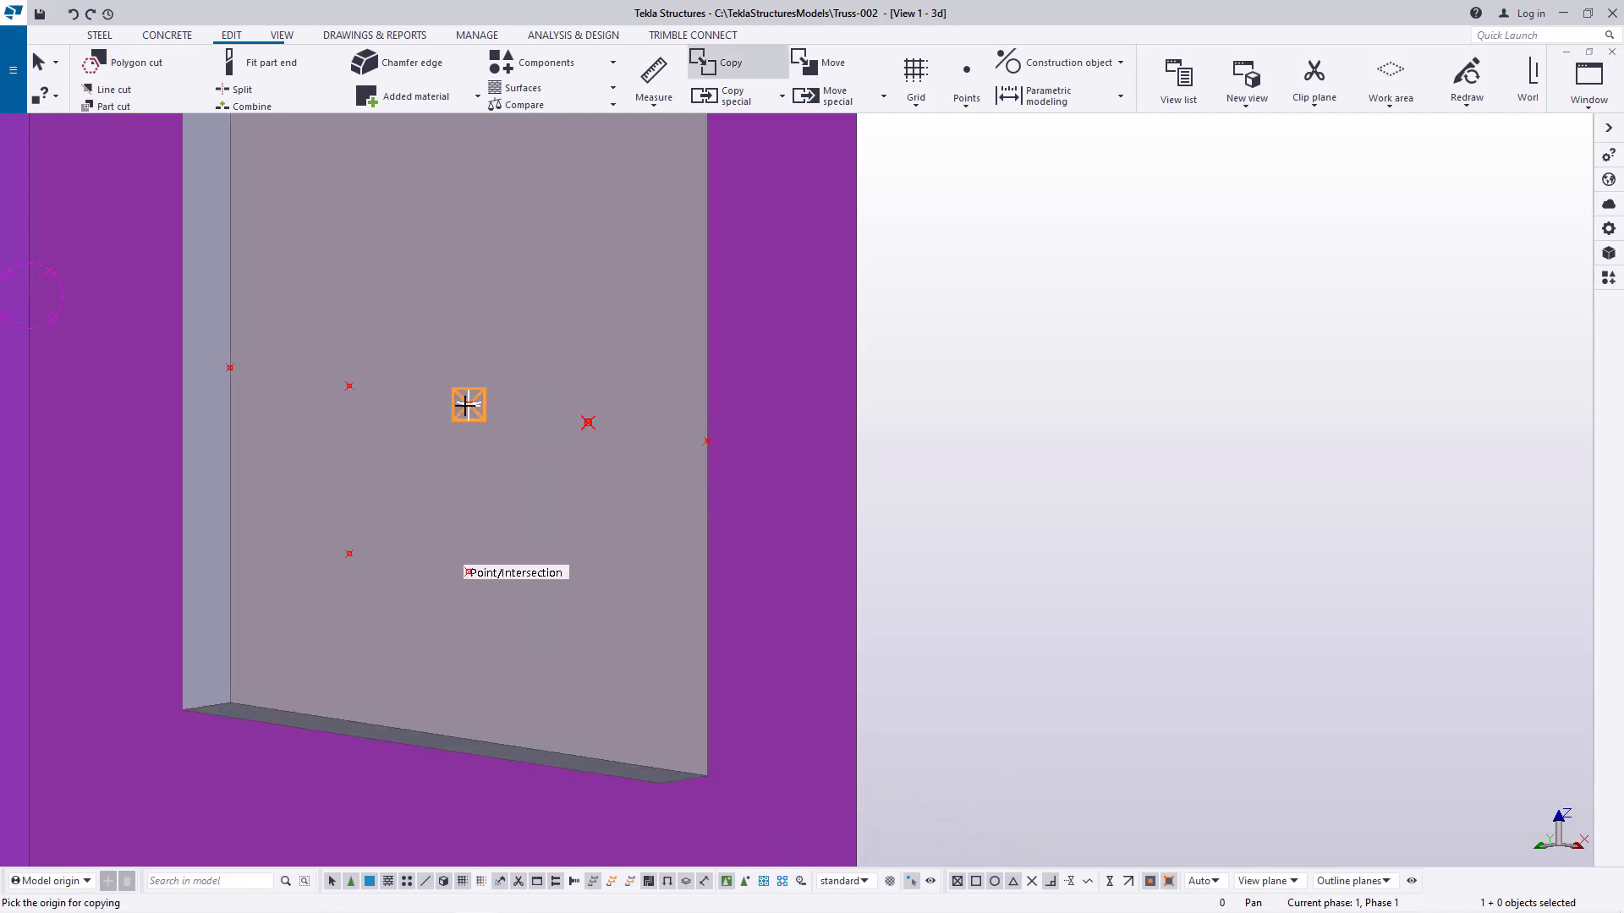
{"action": "left_click", "coordinate": [469, 572]}
{"action": "right_click", "coordinate": [570, 496]}
{"action": "left_click", "coordinate": [597, 512]}
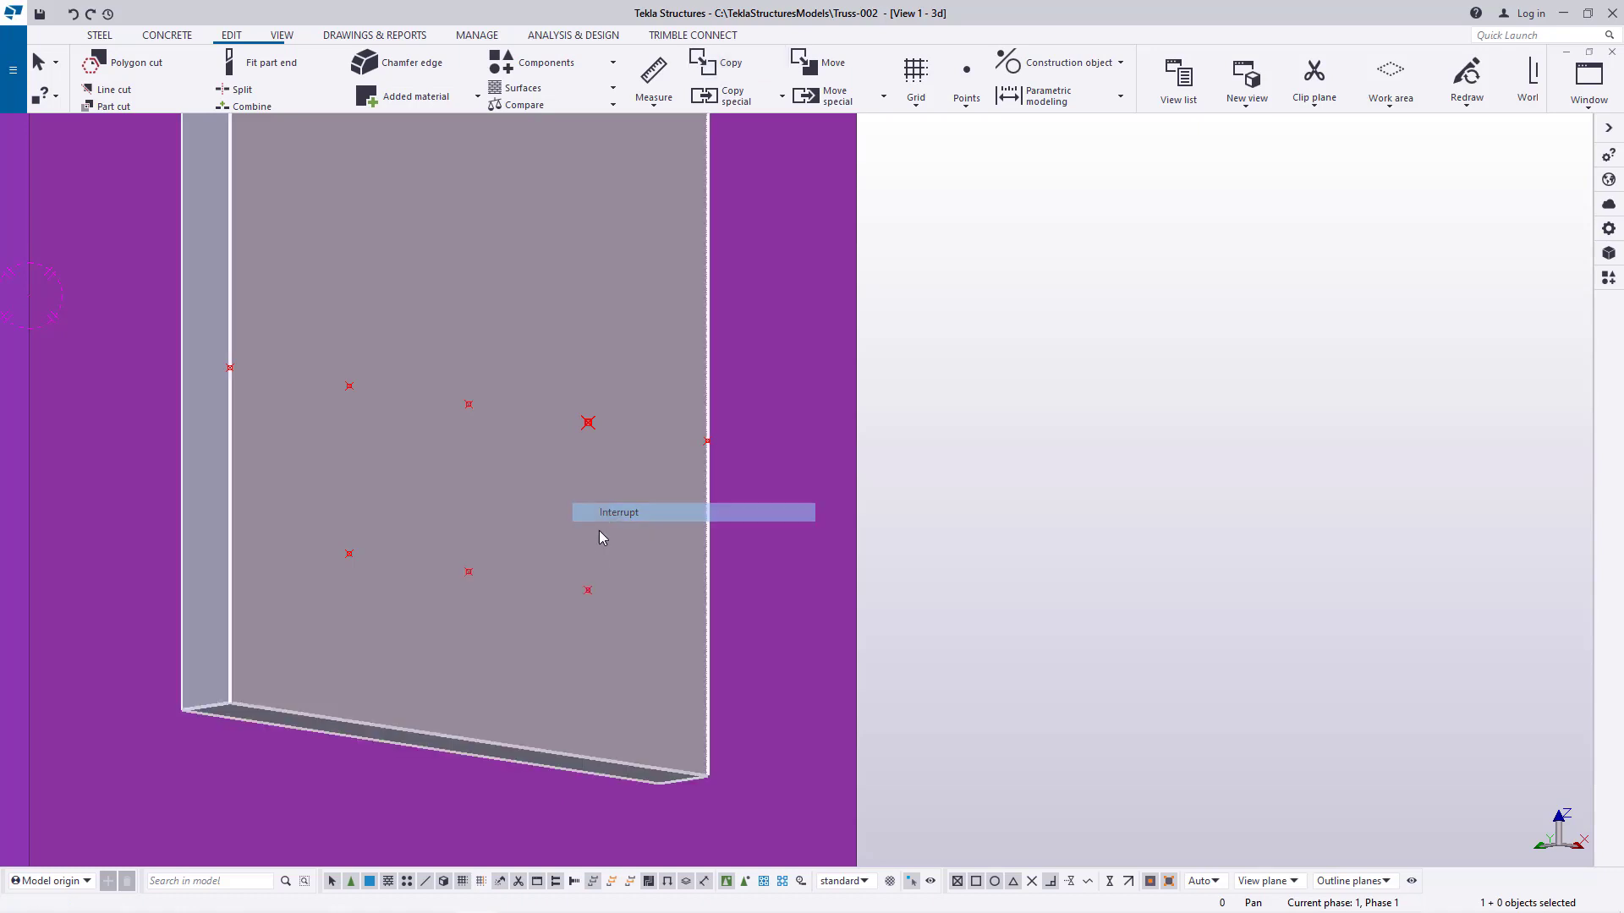
Copy the two intermediate points of the middle row upward, using the offset from the lower point to the middle row
{"action": "scroll", "coordinate": [563, 531], "scroll_direction": "down", "scroll_amount": 1}
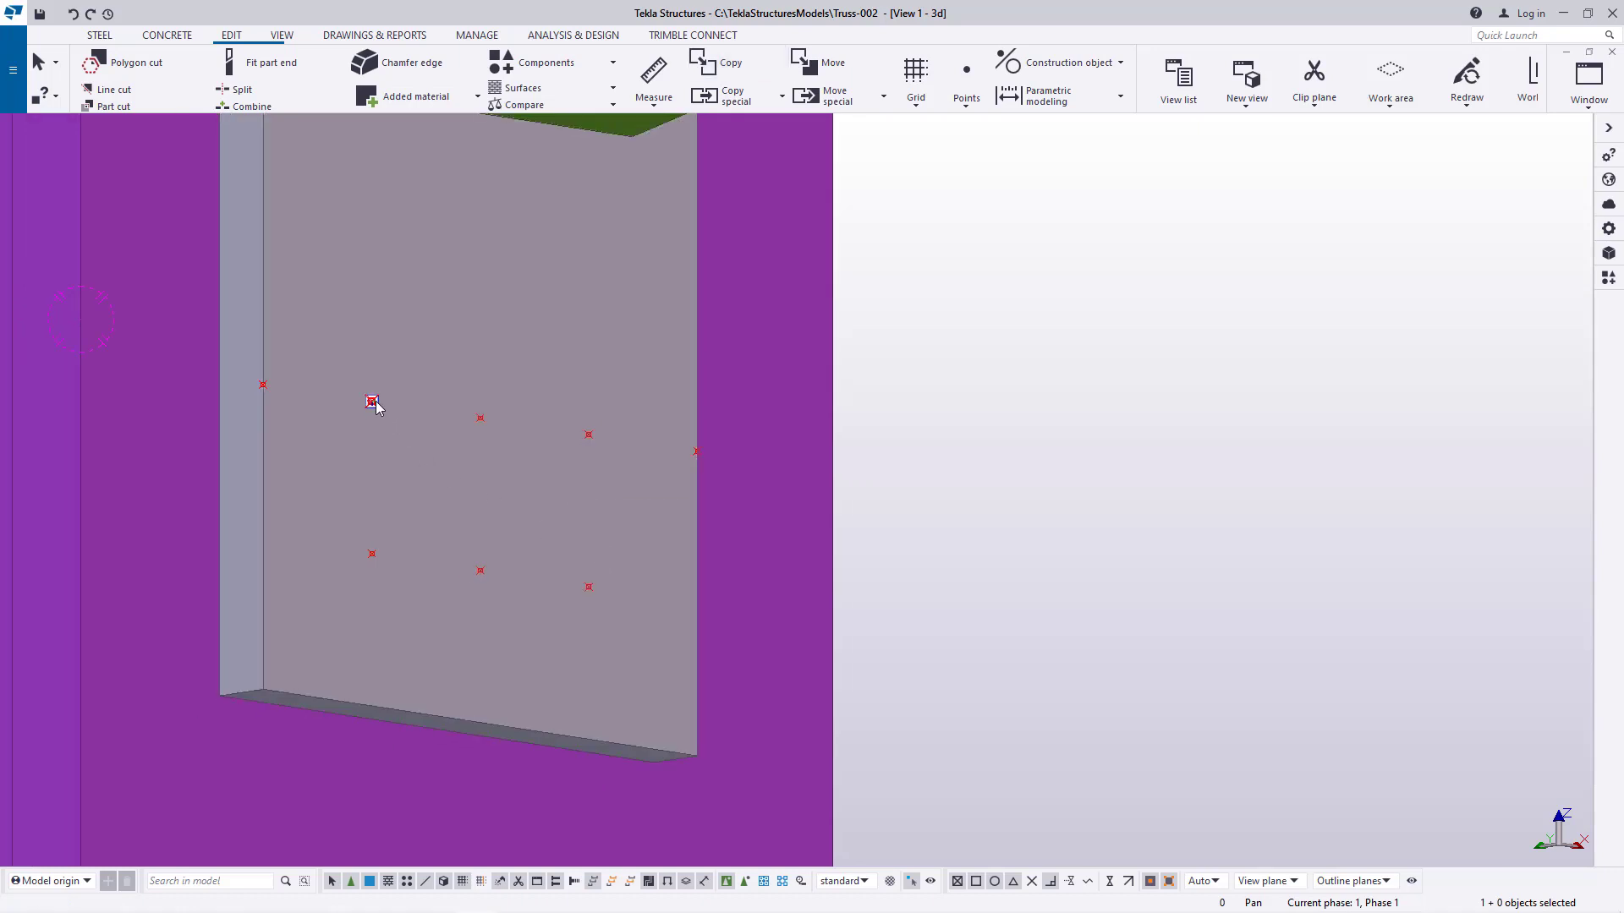
{"action": "right_click", "coordinate": [589, 435]}
{"action": "left_click", "coordinate": [626, 471]}
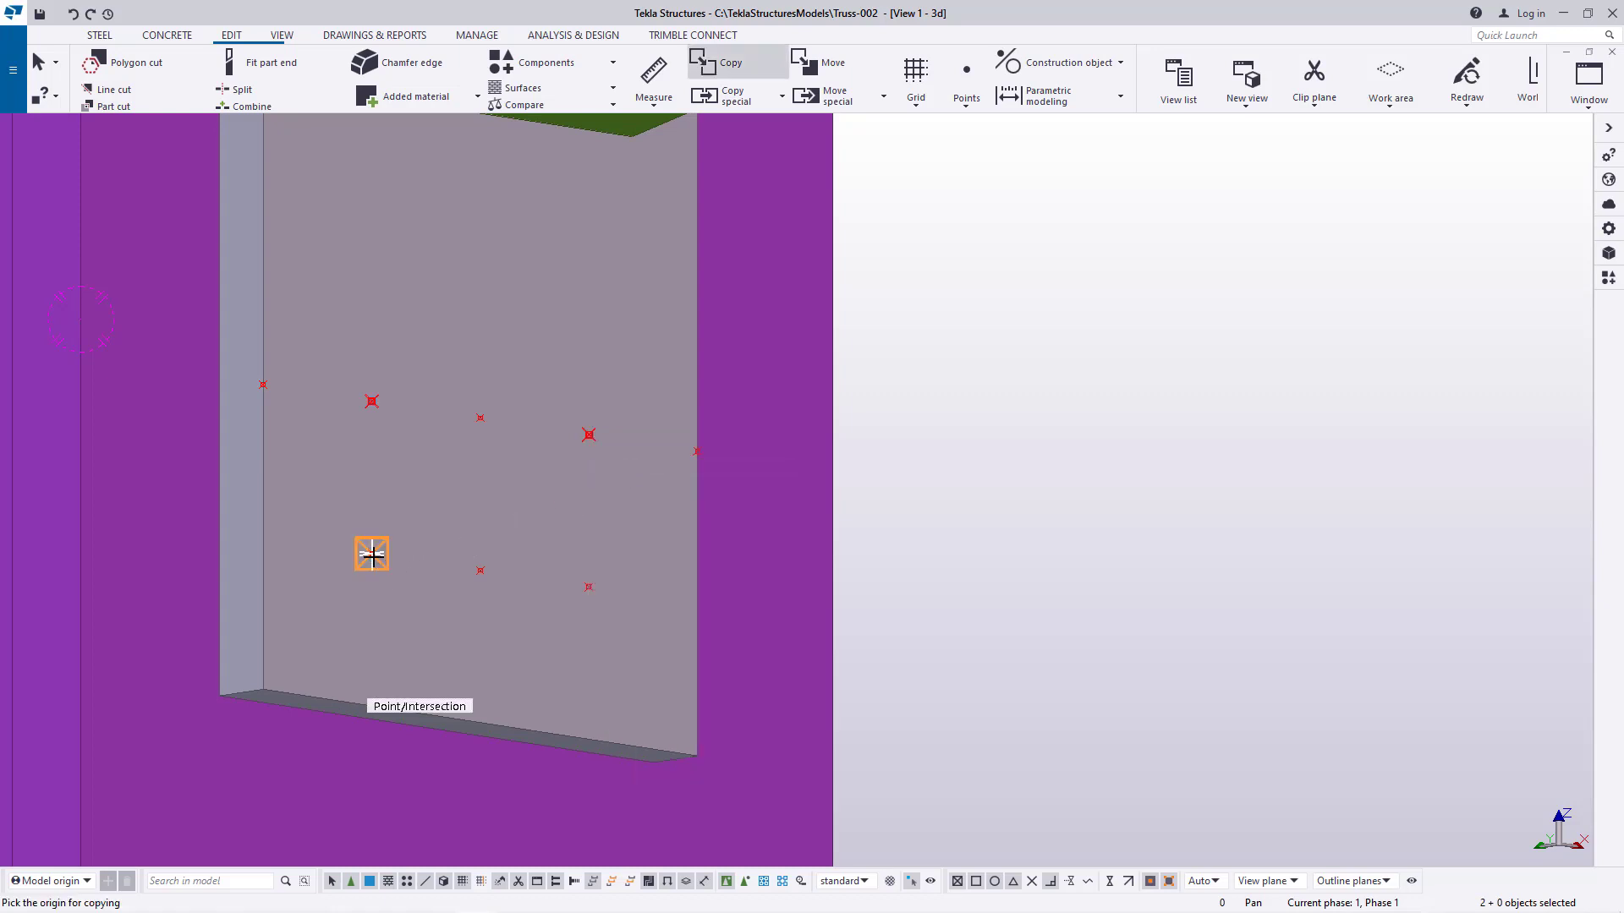
{"action": "left_click", "coordinate": [375, 404]}
{"action": "scroll", "coordinate": [490, 460], "scroll_direction": "down", "scroll_amount": 3}
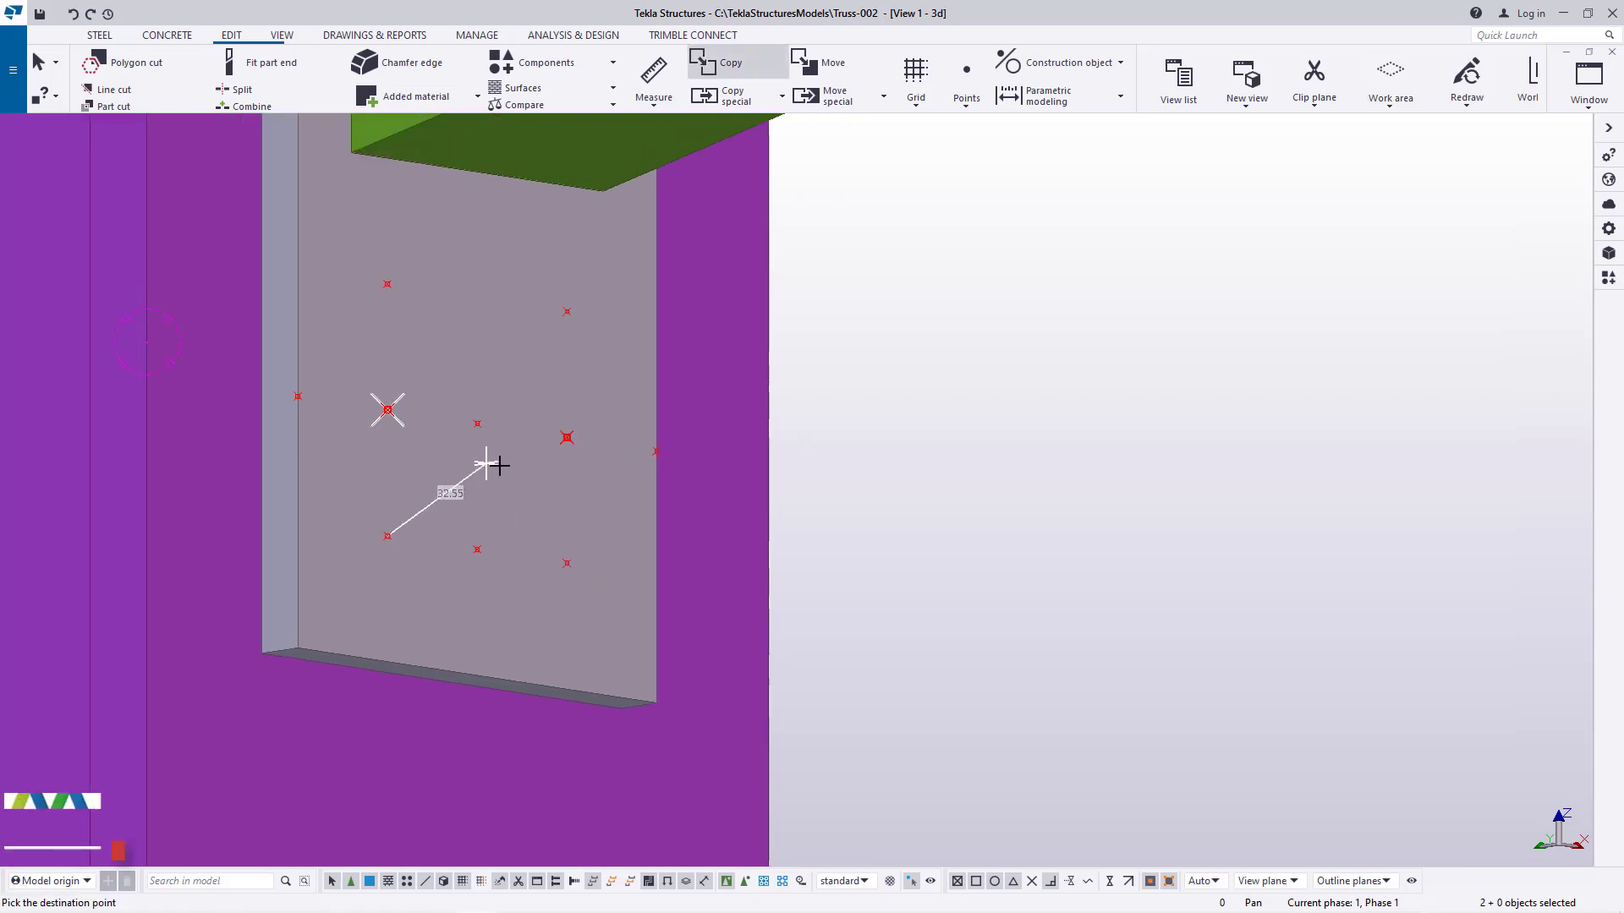
{"action": "right_click", "coordinate": [516, 279]}
{"action": "left_click", "coordinate": [541, 288]}
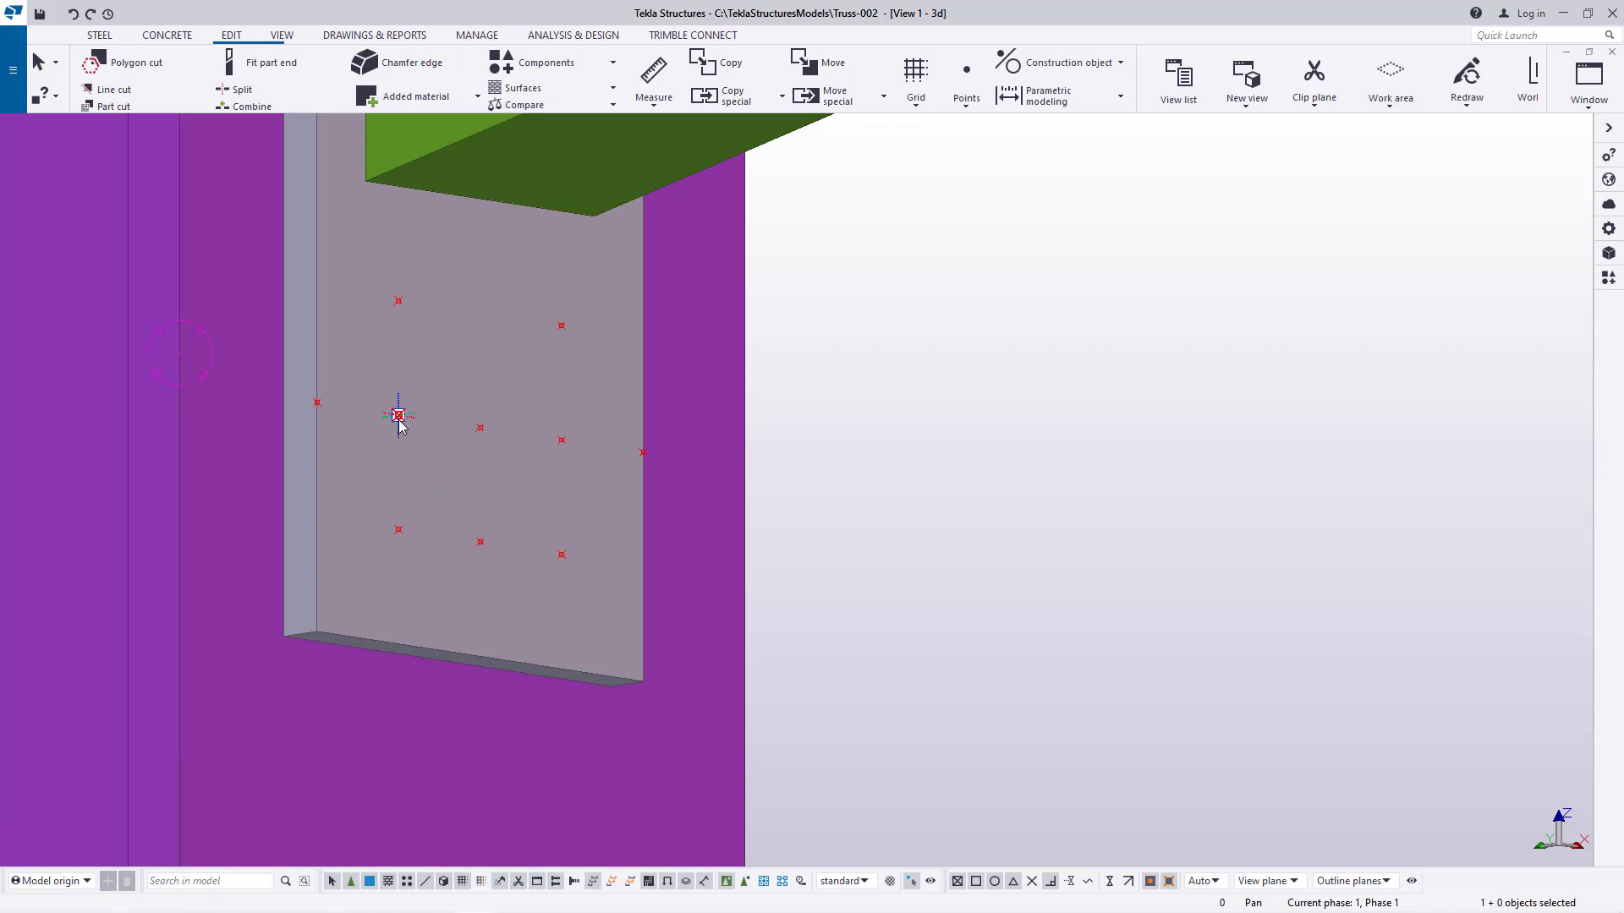
Delete the middle-row, side-edge and lower central points, keeping only the four corner points on the end plate
{"action": "key", "text": "Delete"}
{"action": "left_click", "coordinate": [562, 440]}
{"action": "key", "text": "Delete"}
{"action": "key", "text": "Delete"}
{"action": "left_click", "coordinate": [318, 403]}
{"action": "key", "text": "Delete"}
{"action": "key", "text": "Delete"}
{"action": "scroll", "coordinate": [626, 481], "scroll_direction": "down", "scroll_amount": 1}
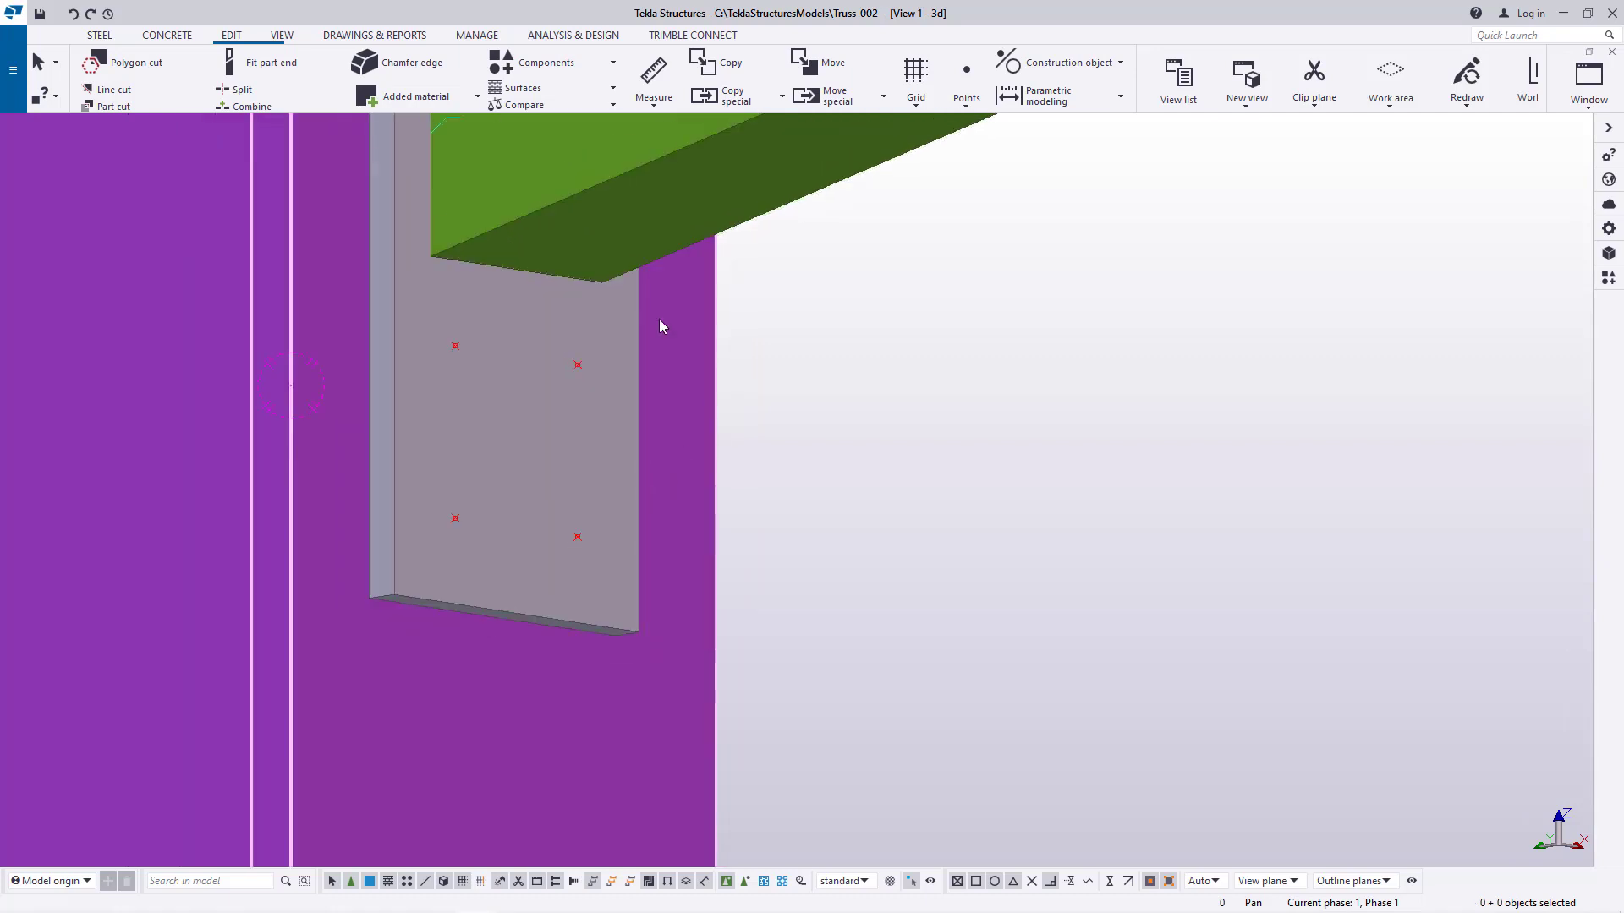
Set the view rotation point on the end plate face, at the middle of the four corner points
{"action": "left_click", "coordinate": [286, 43]}
{"action": "left_click", "coordinate": [729, 90]}
{"action": "left_click", "coordinate": [724, 148]}
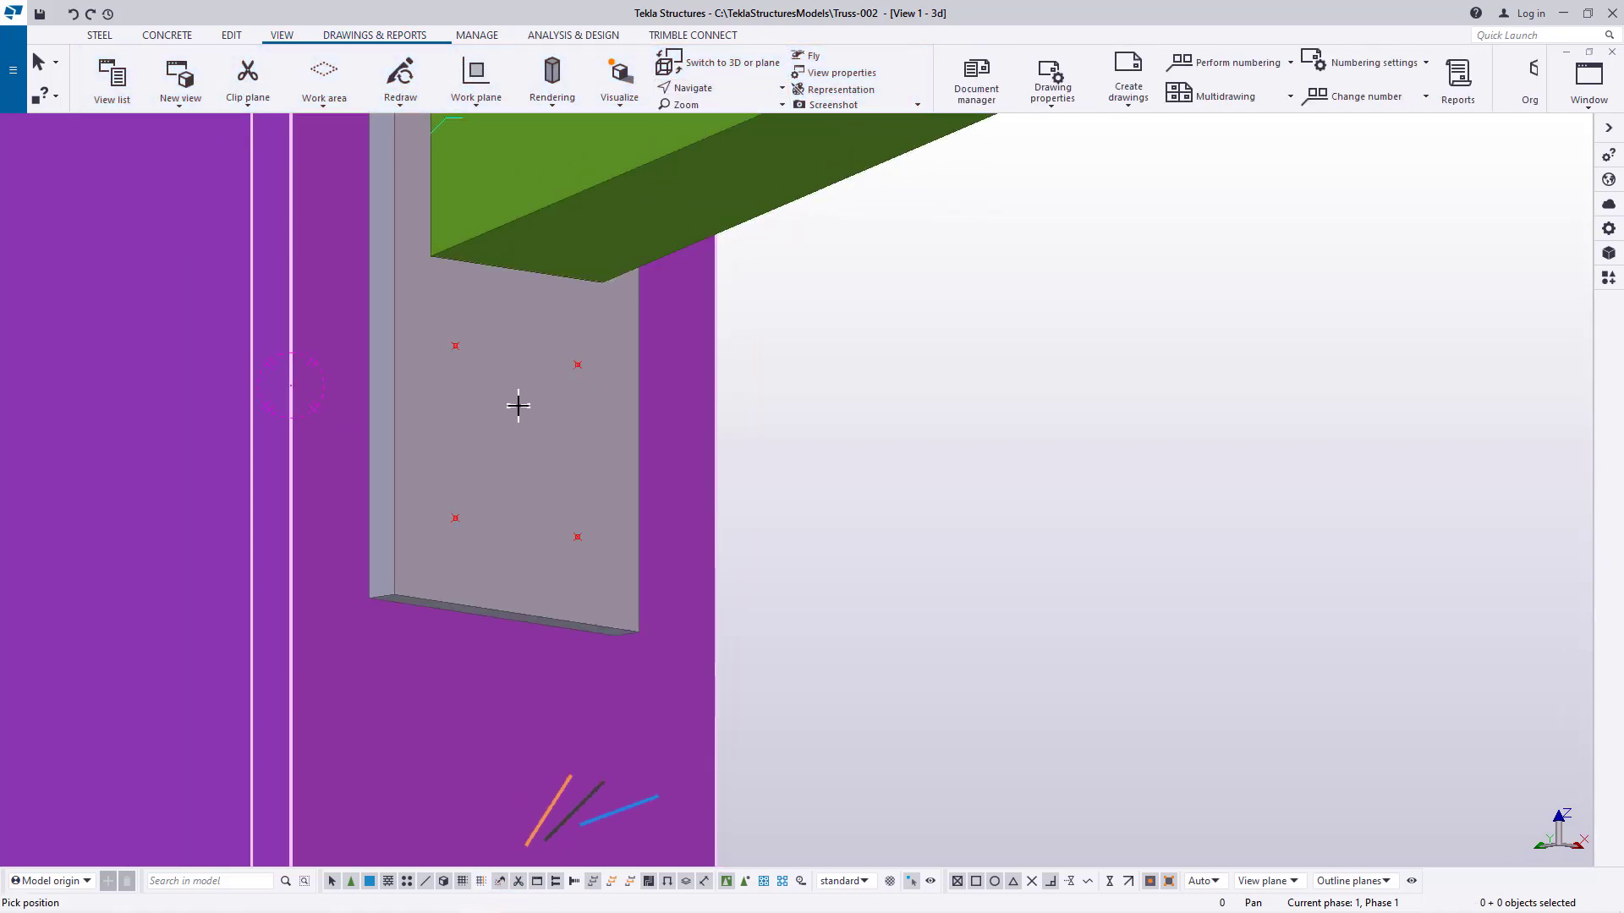
{"action": "left_click", "coordinate": [519, 406]}
{"action": "right_click", "coordinate": [898, 427]}
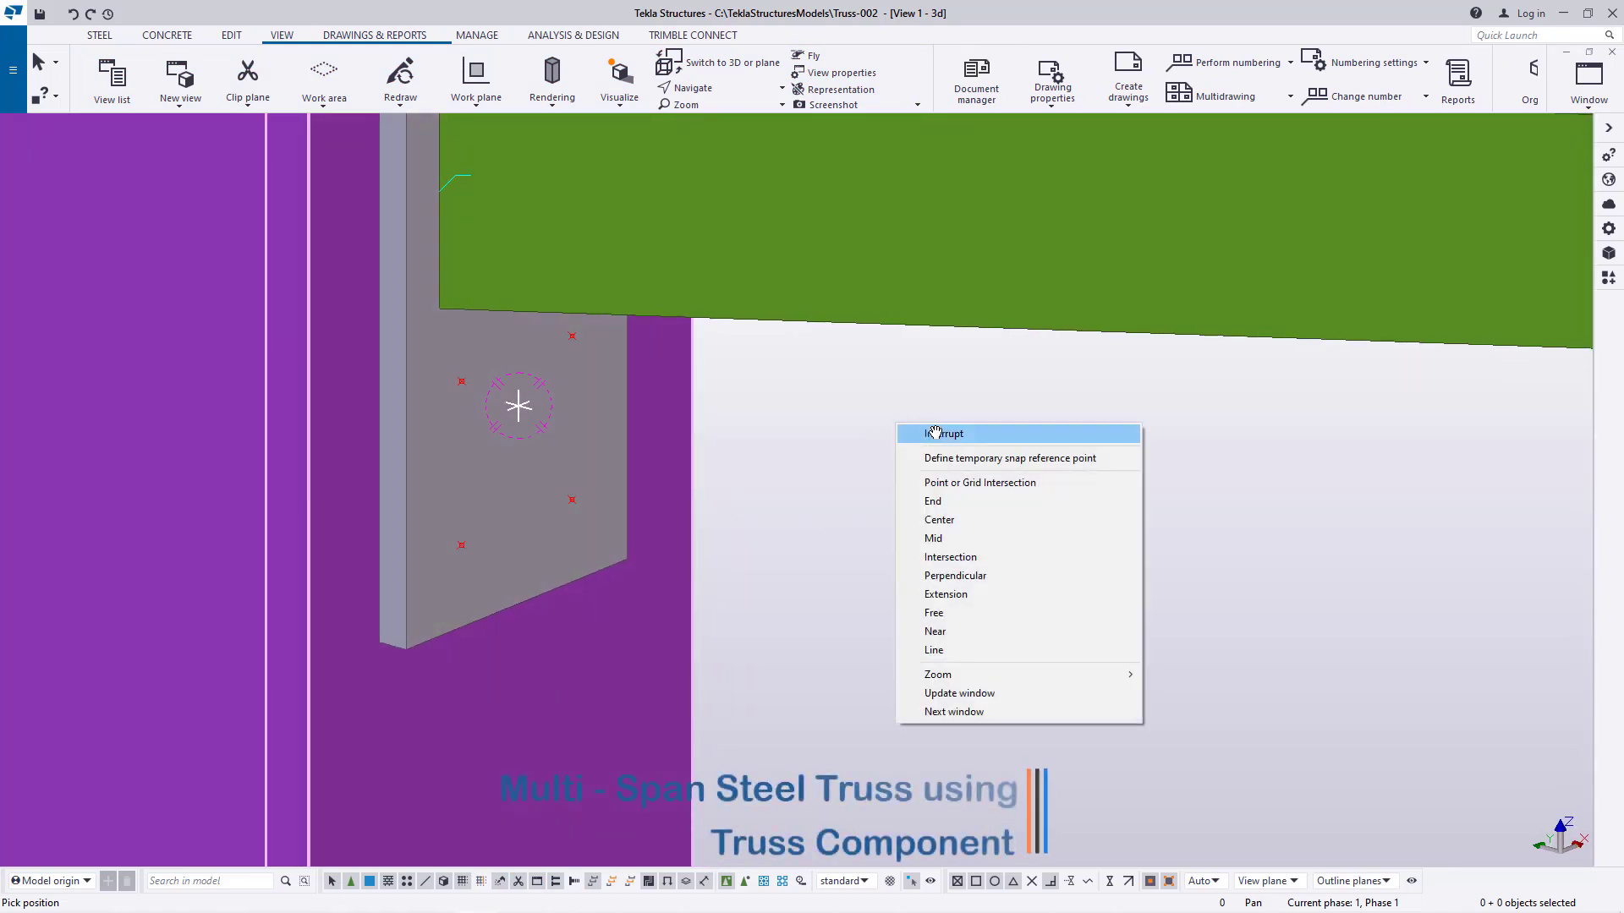
{"action": "left_click", "coordinate": [935, 433]}
Bolt the end plate to the column, using the lower and upper points nearest the plate's side edge as start and direction
{"action": "left_click", "coordinate": [99, 34]}
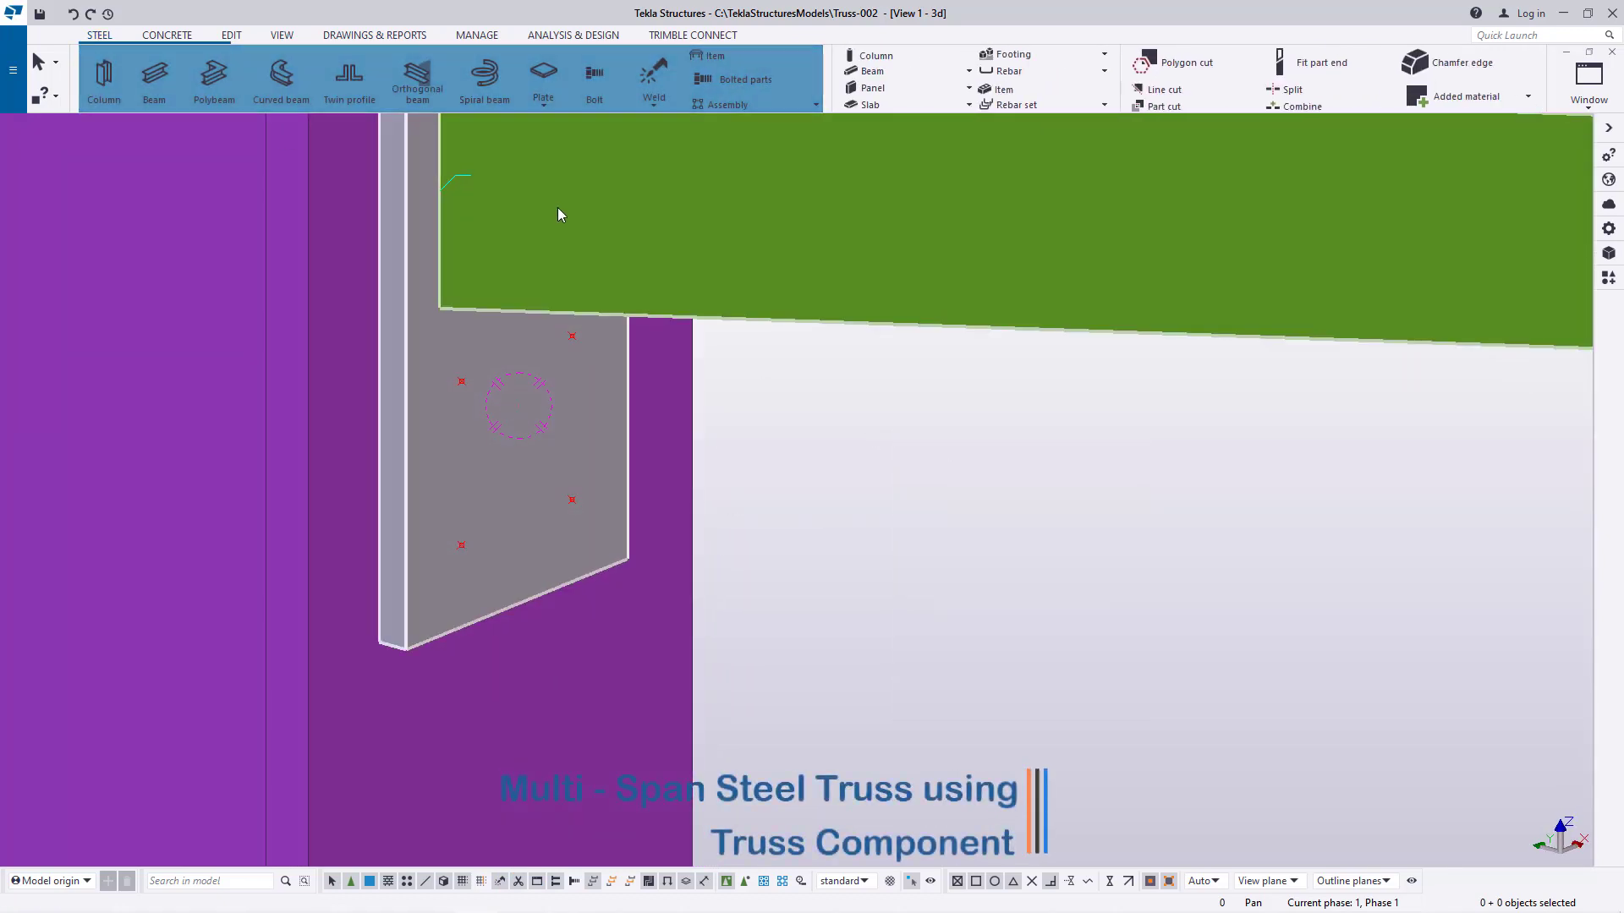
{"action": "left_click", "coordinate": [596, 99]}
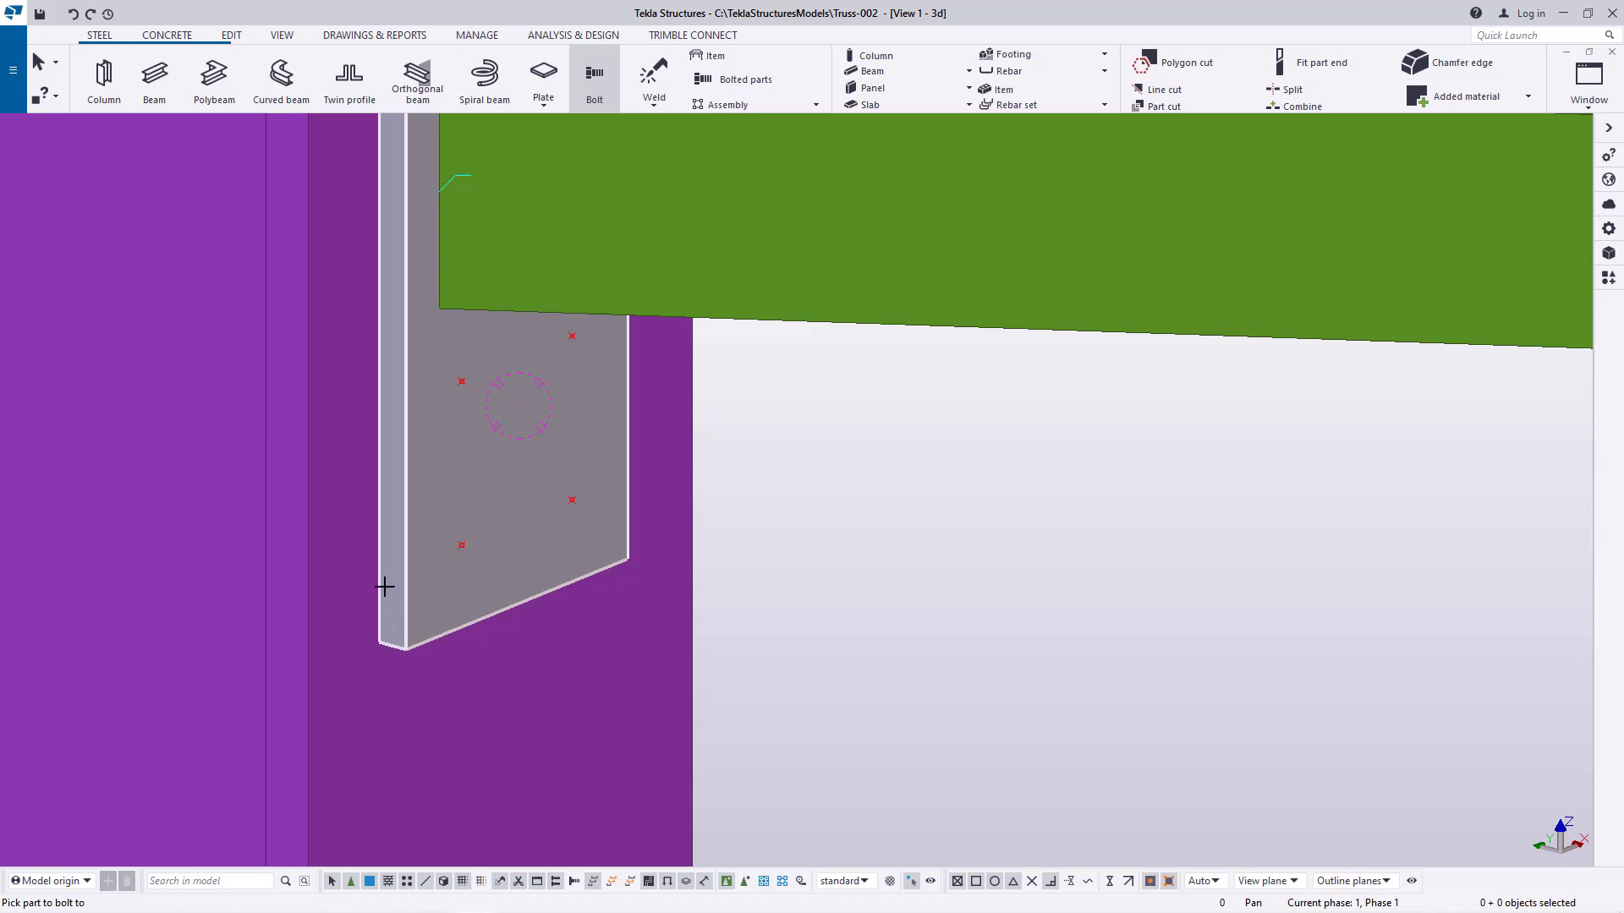
{"action": "left_click", "coordinate": [341, 456]}
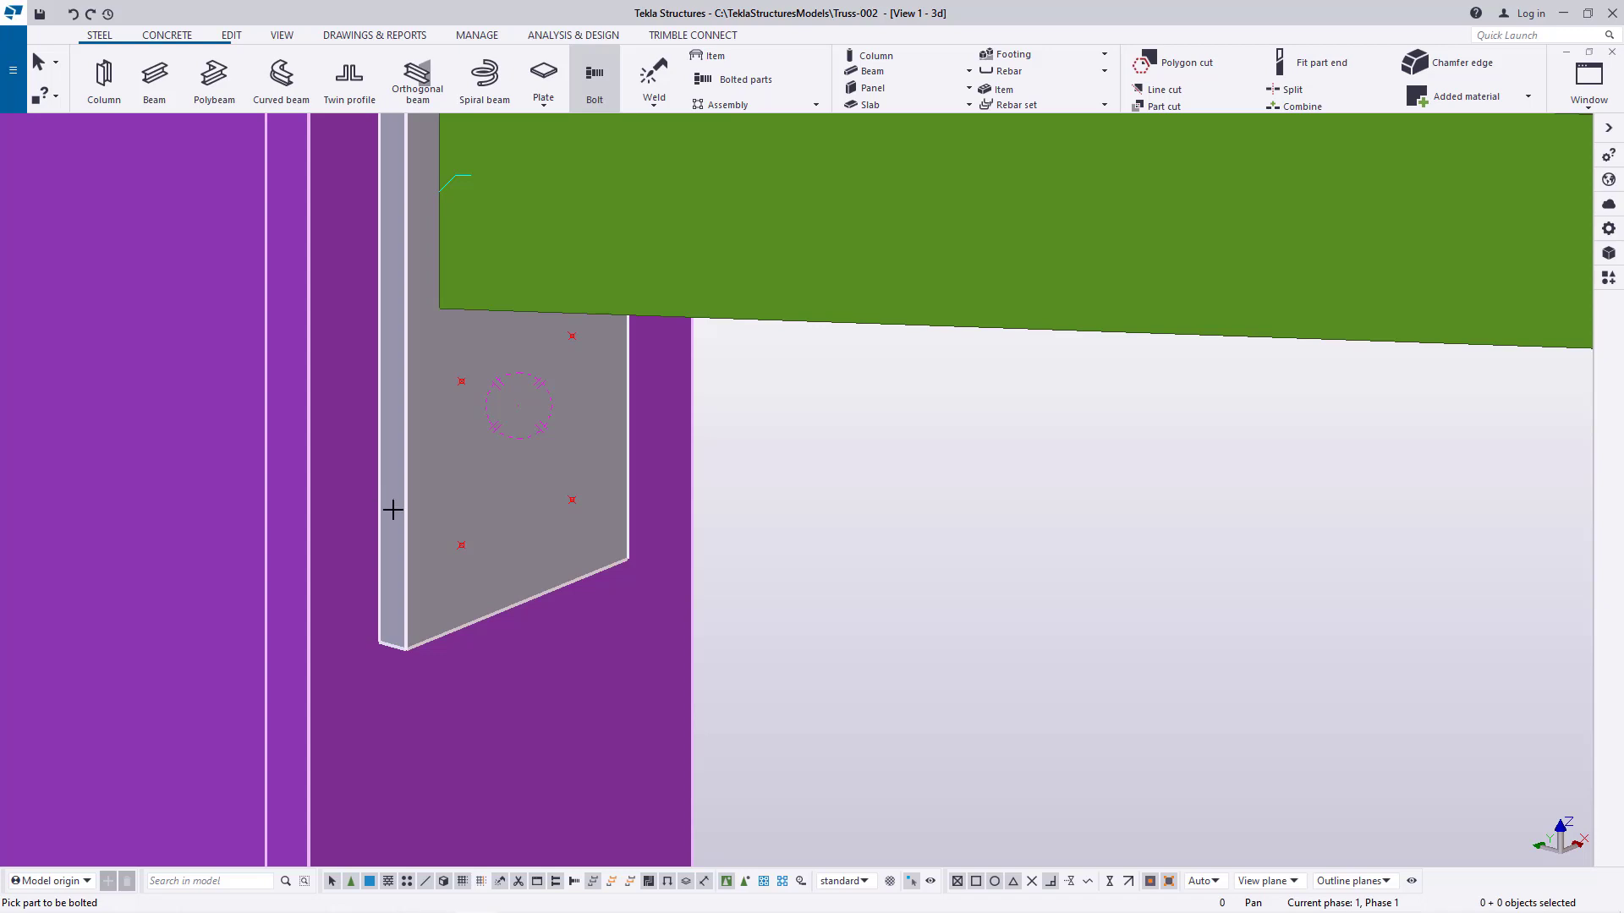
{"action": "left_click", "coordinate": [467, 483]}
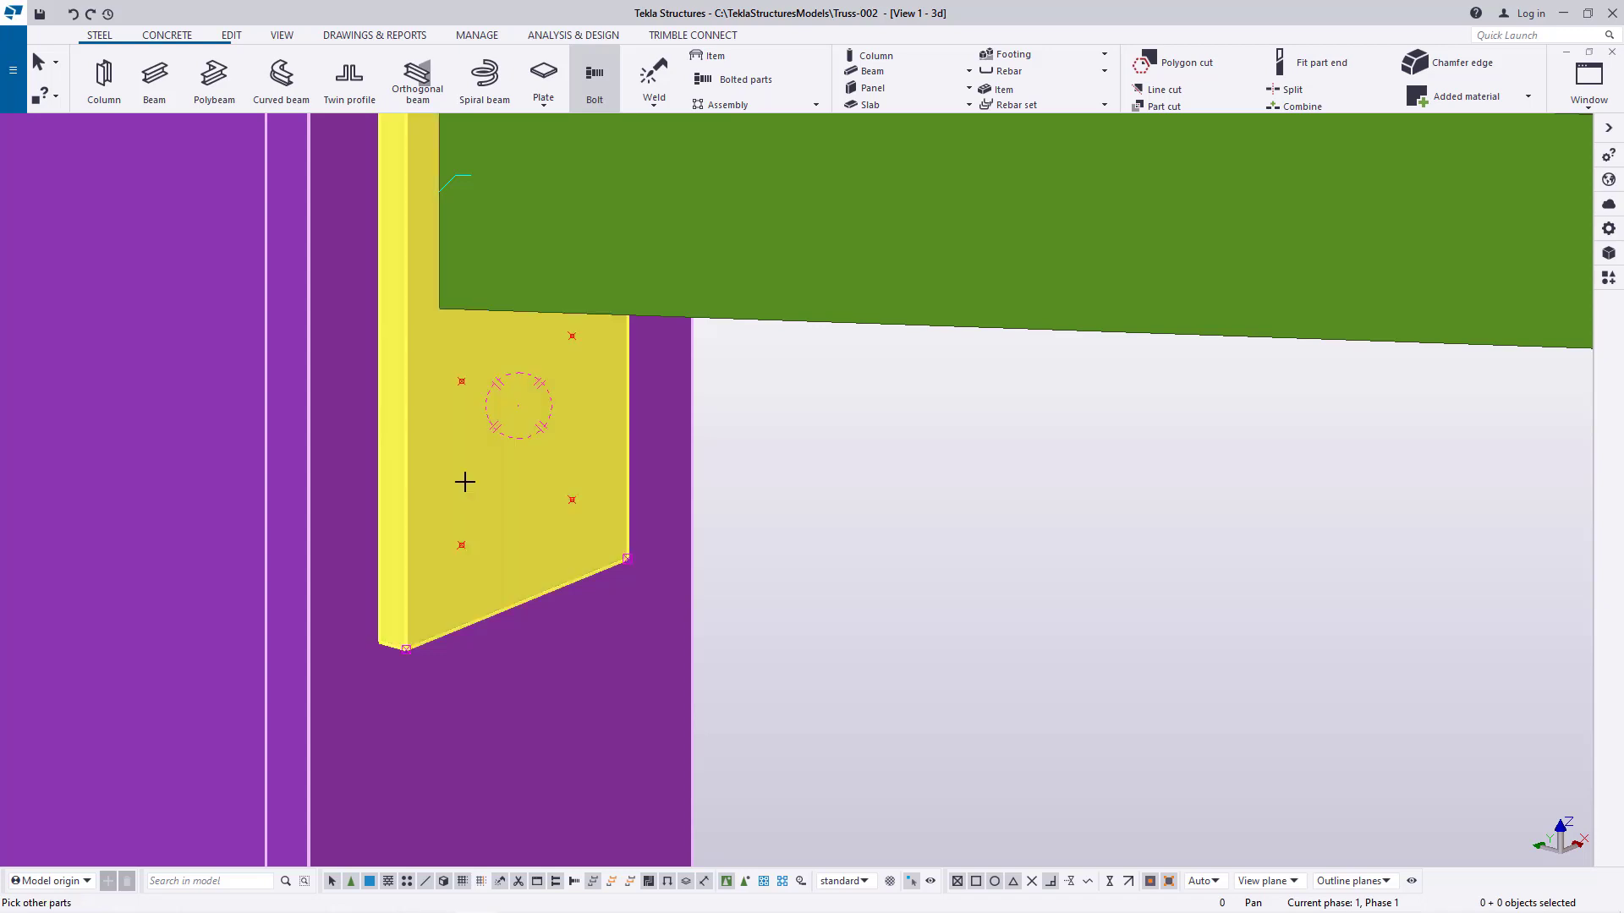
{"action": "left_click", "coordinate": [462, 547]}
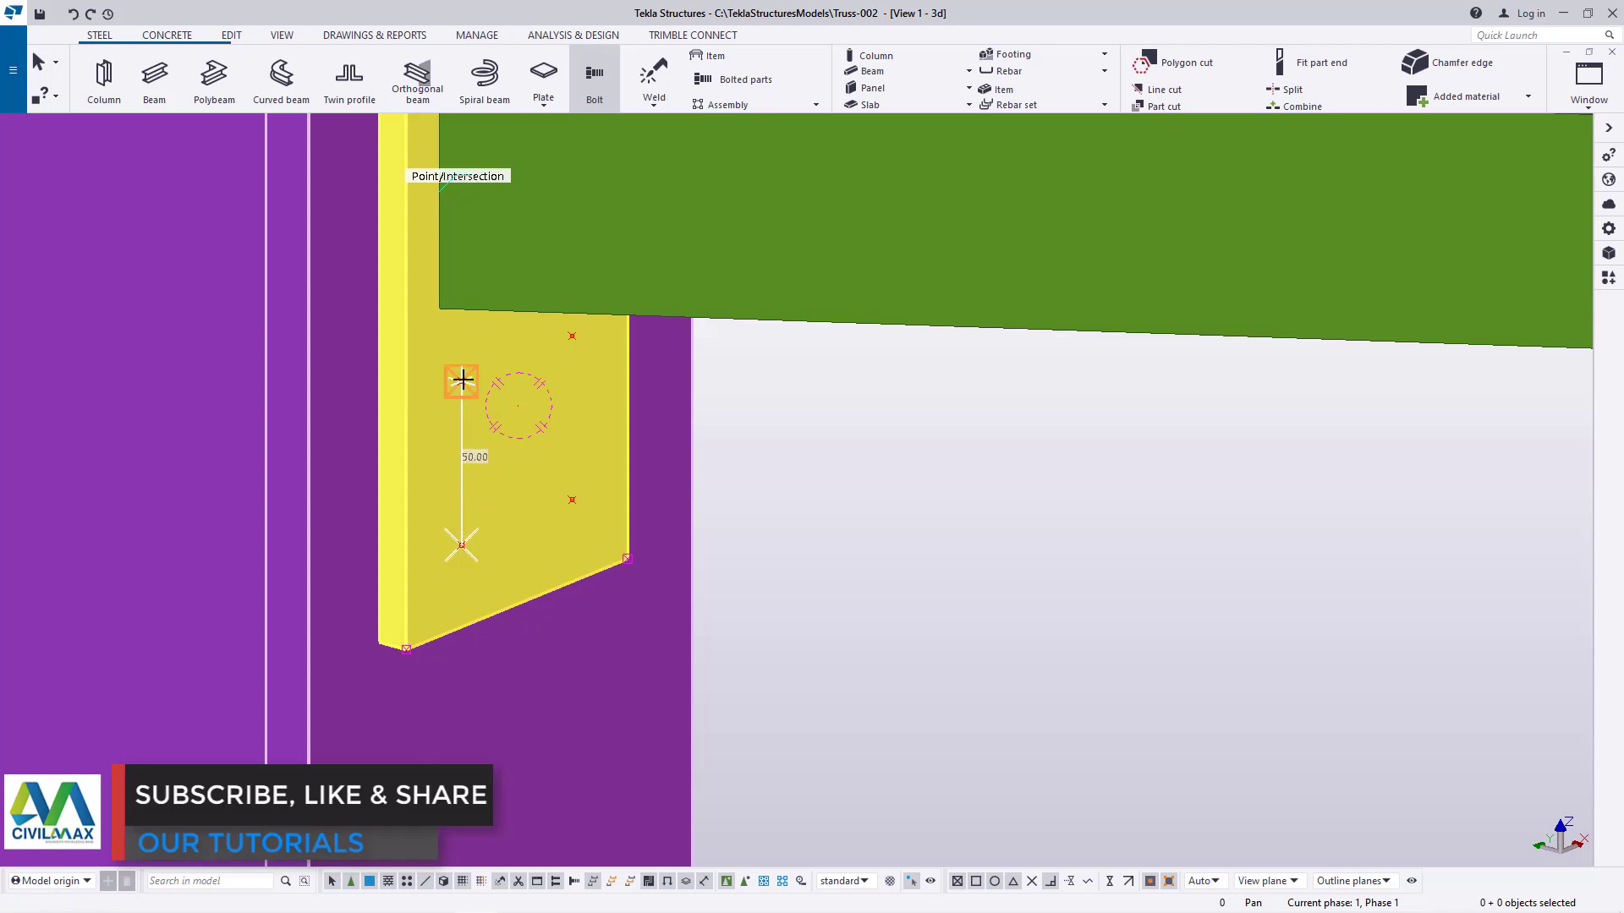
{"action": "left_click", "coordinate": [463, 379]}
{"action": "right_click", "coordinate": [472, 380]}
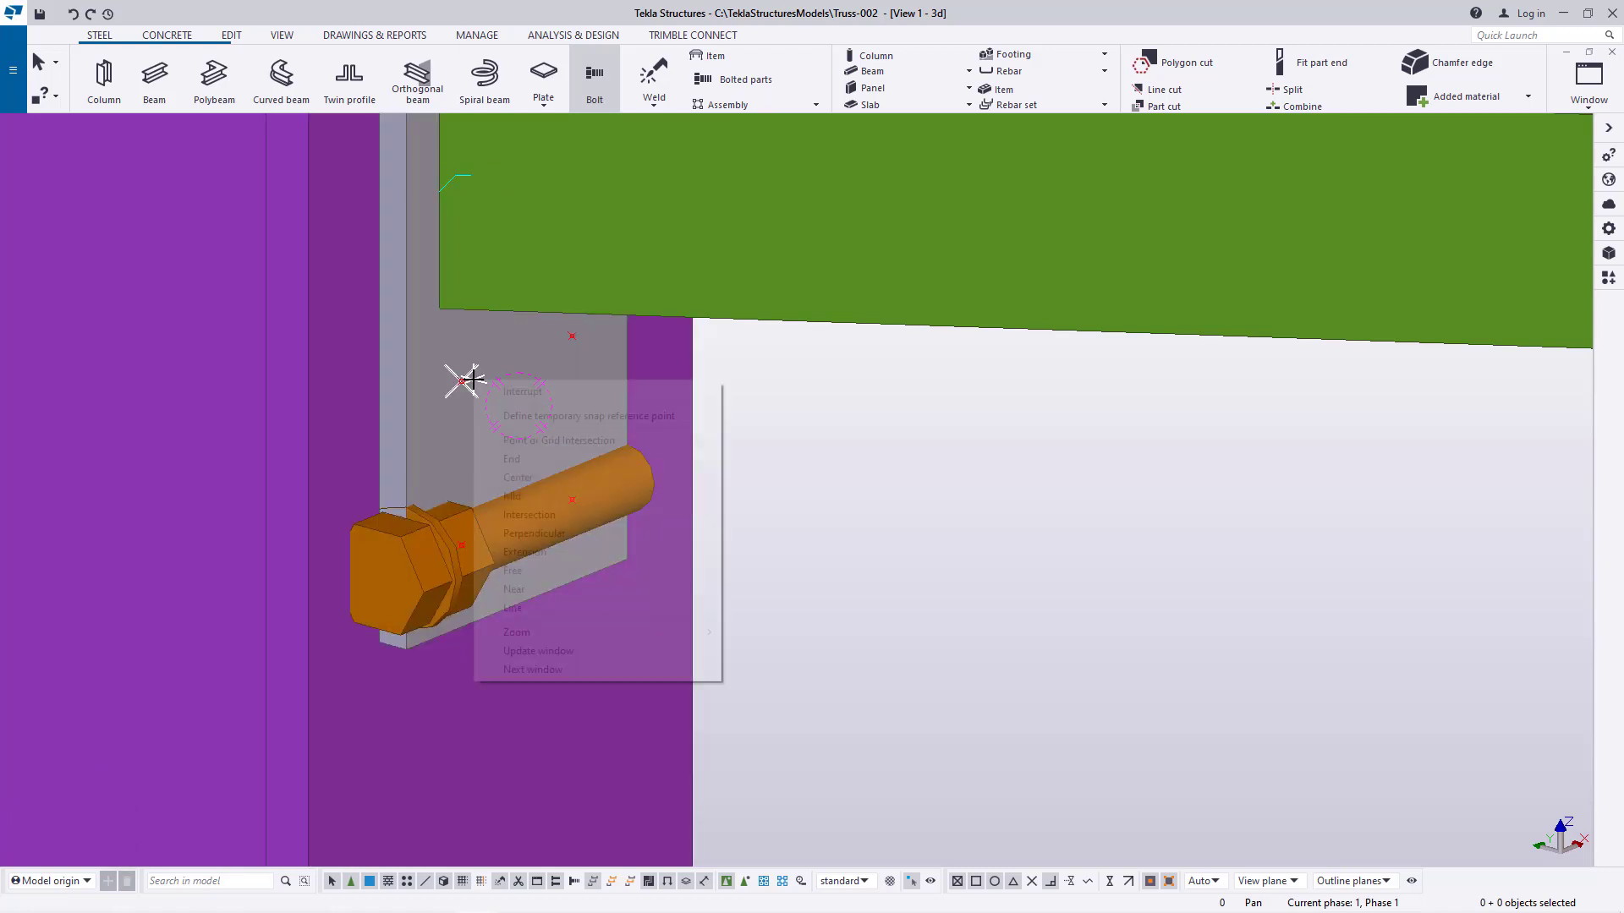
{"action": "left_click", "coordinate": [512, 392]}
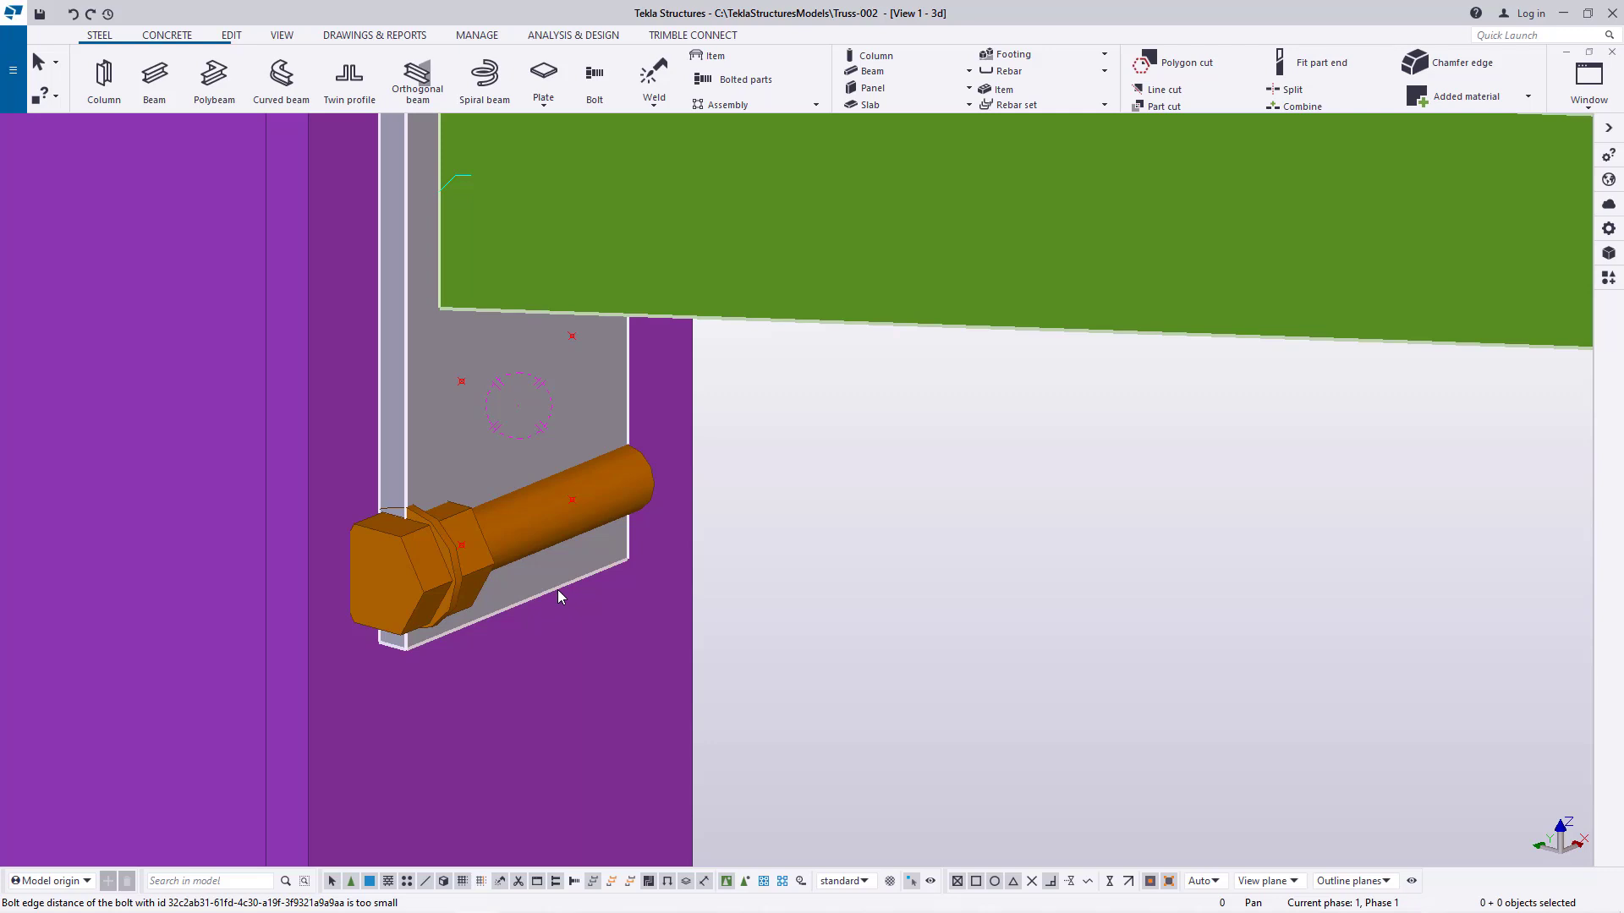
Try the Back rotation in the new bolt's properties, and change the rotation to Below
{"action": "double_click", "coordinate": [518, 536]}
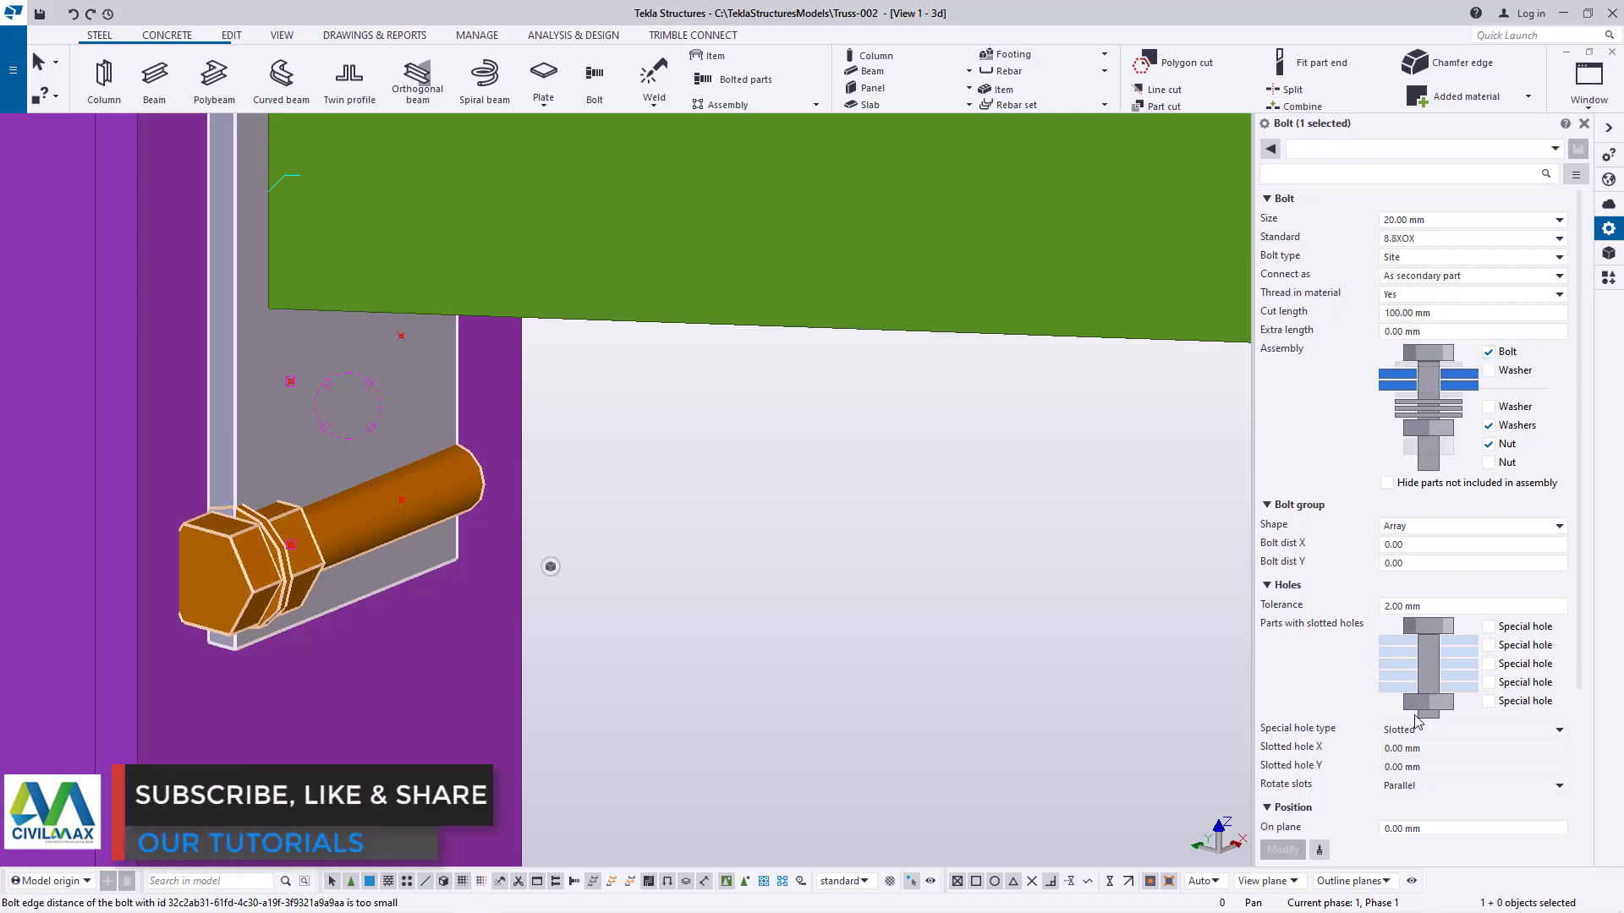
{"action": "left_click", "coordinate": [1407, 562]}
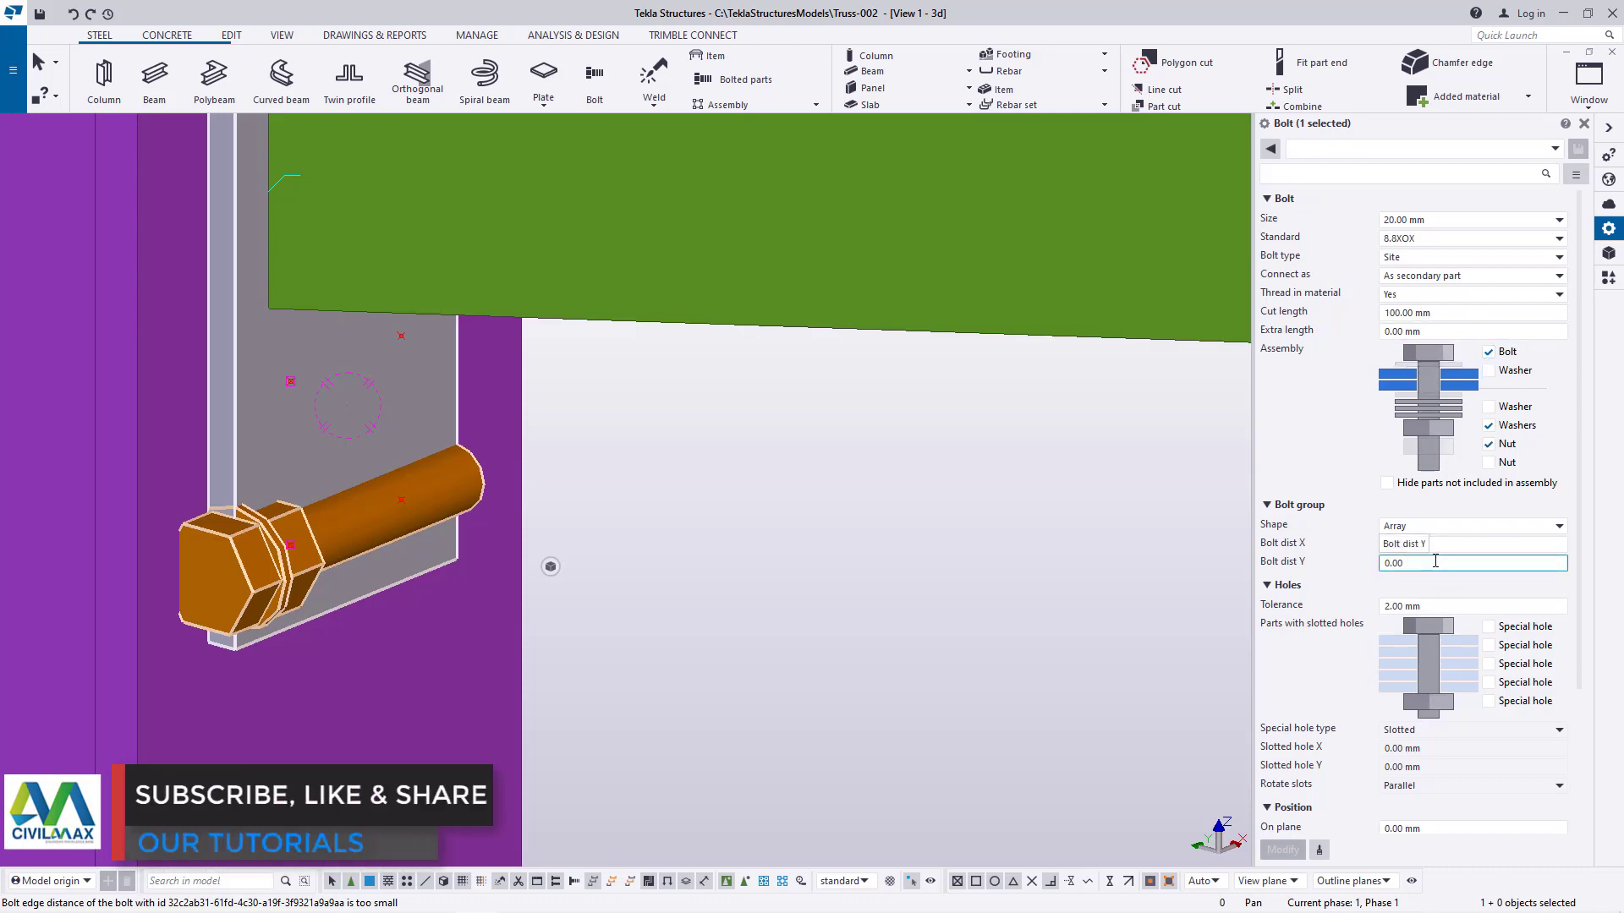
{"action": "scroll", "coordinate": [1430, 558], "scroll_direction": "down", "scroll_amount": 5}
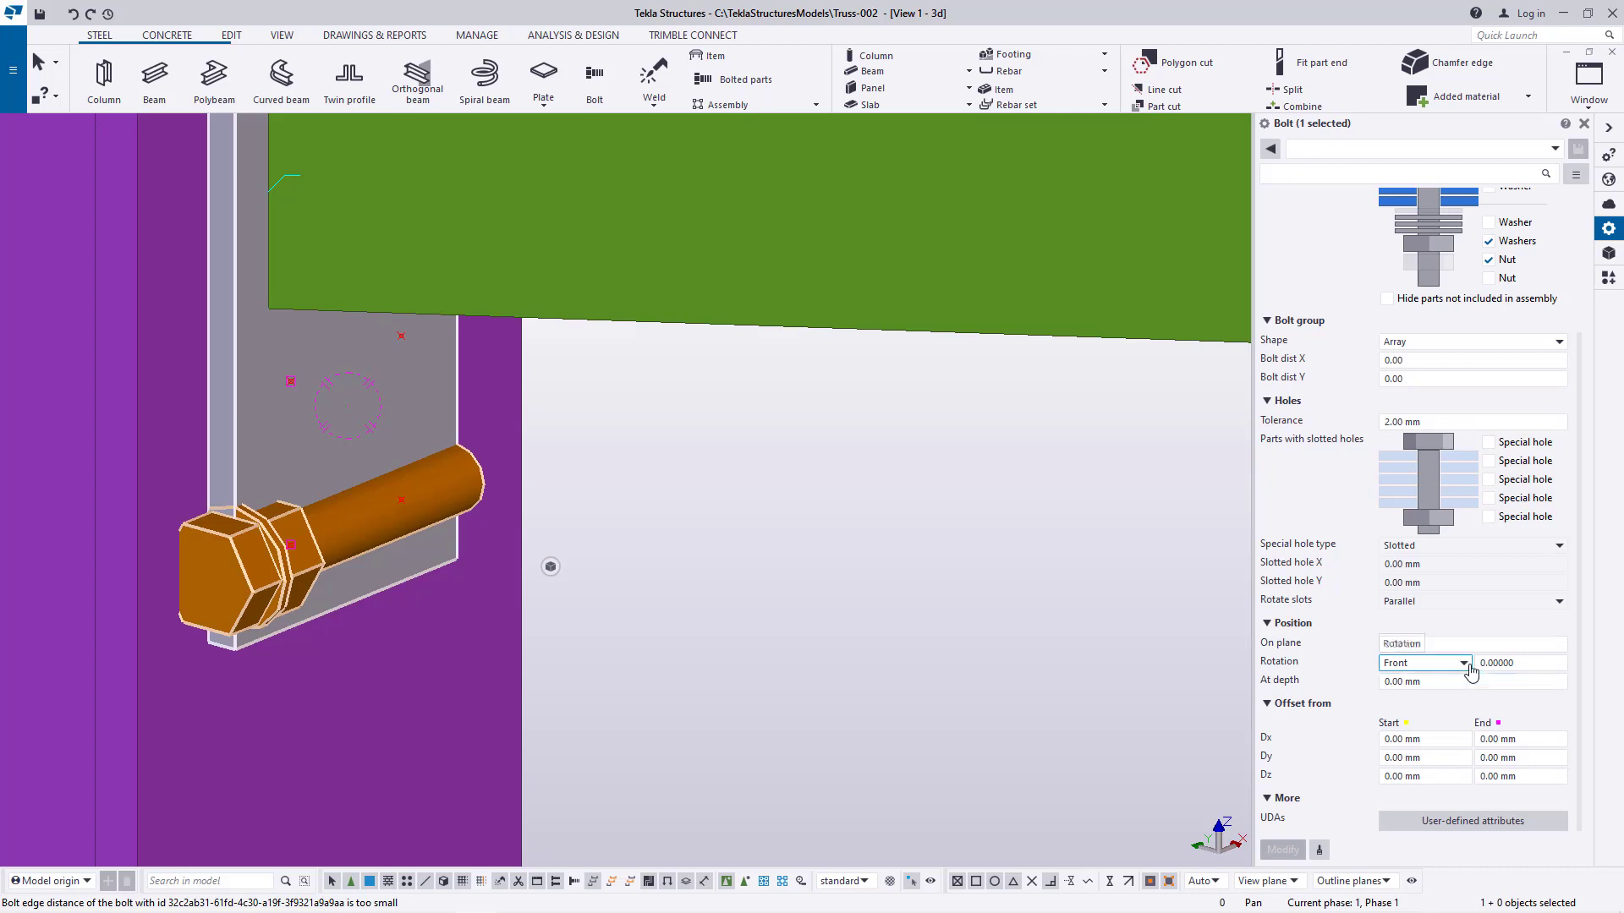
{"action": "left_click", "coordinate": [1464, 664]}
{"action": "left_click", "coordinate": [1431, 717]}
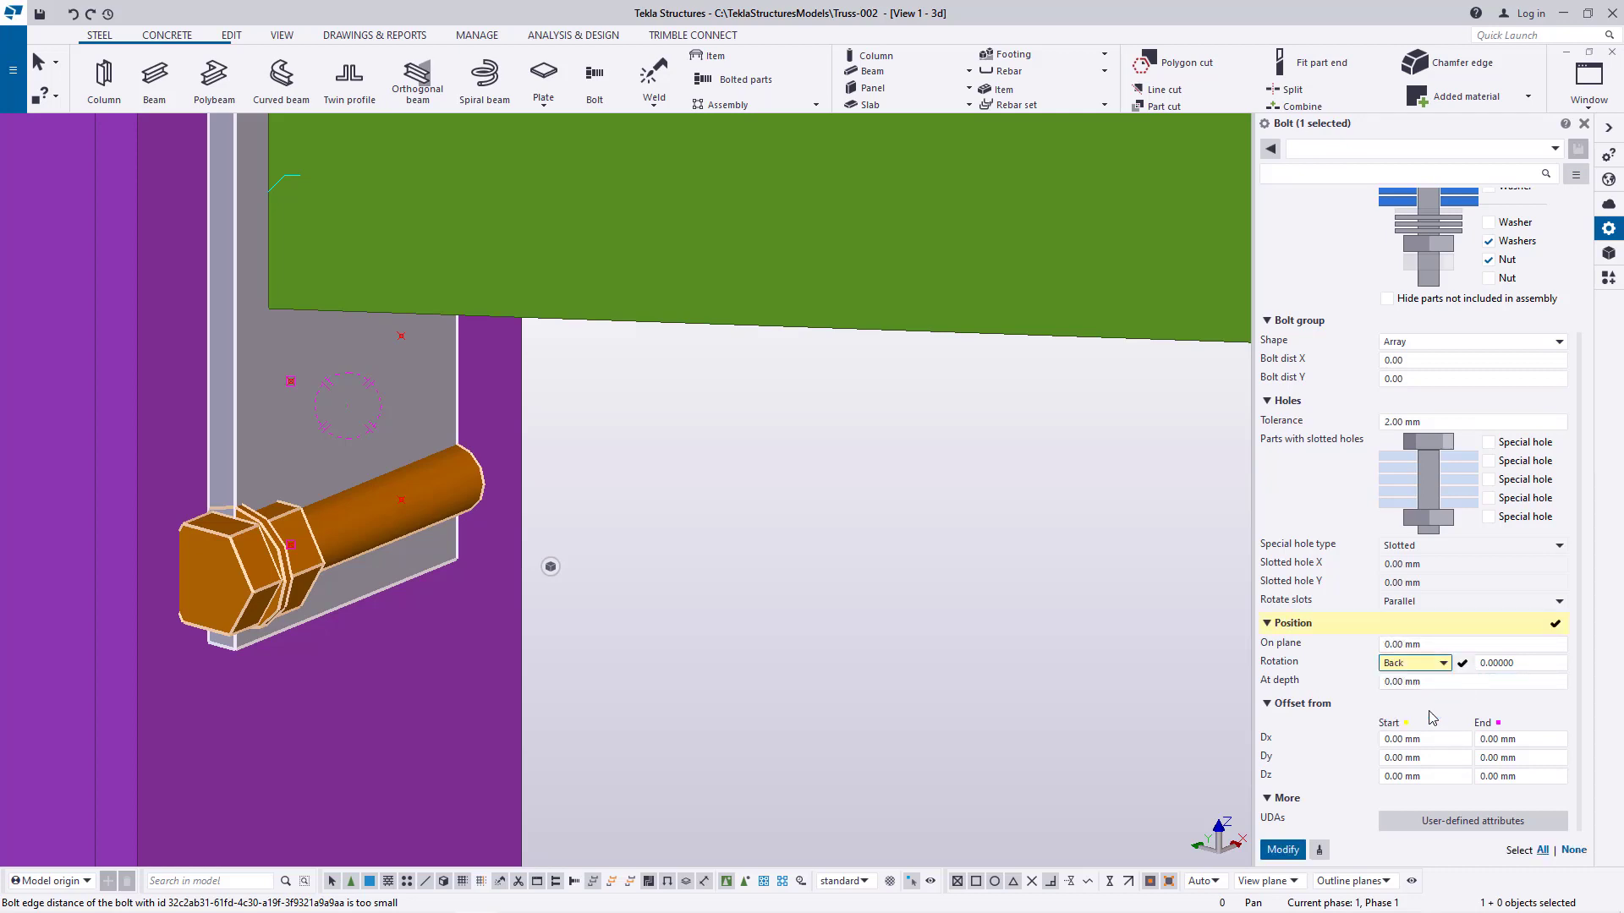
{"action": "left_click", "coordinate": [1282, 850]}
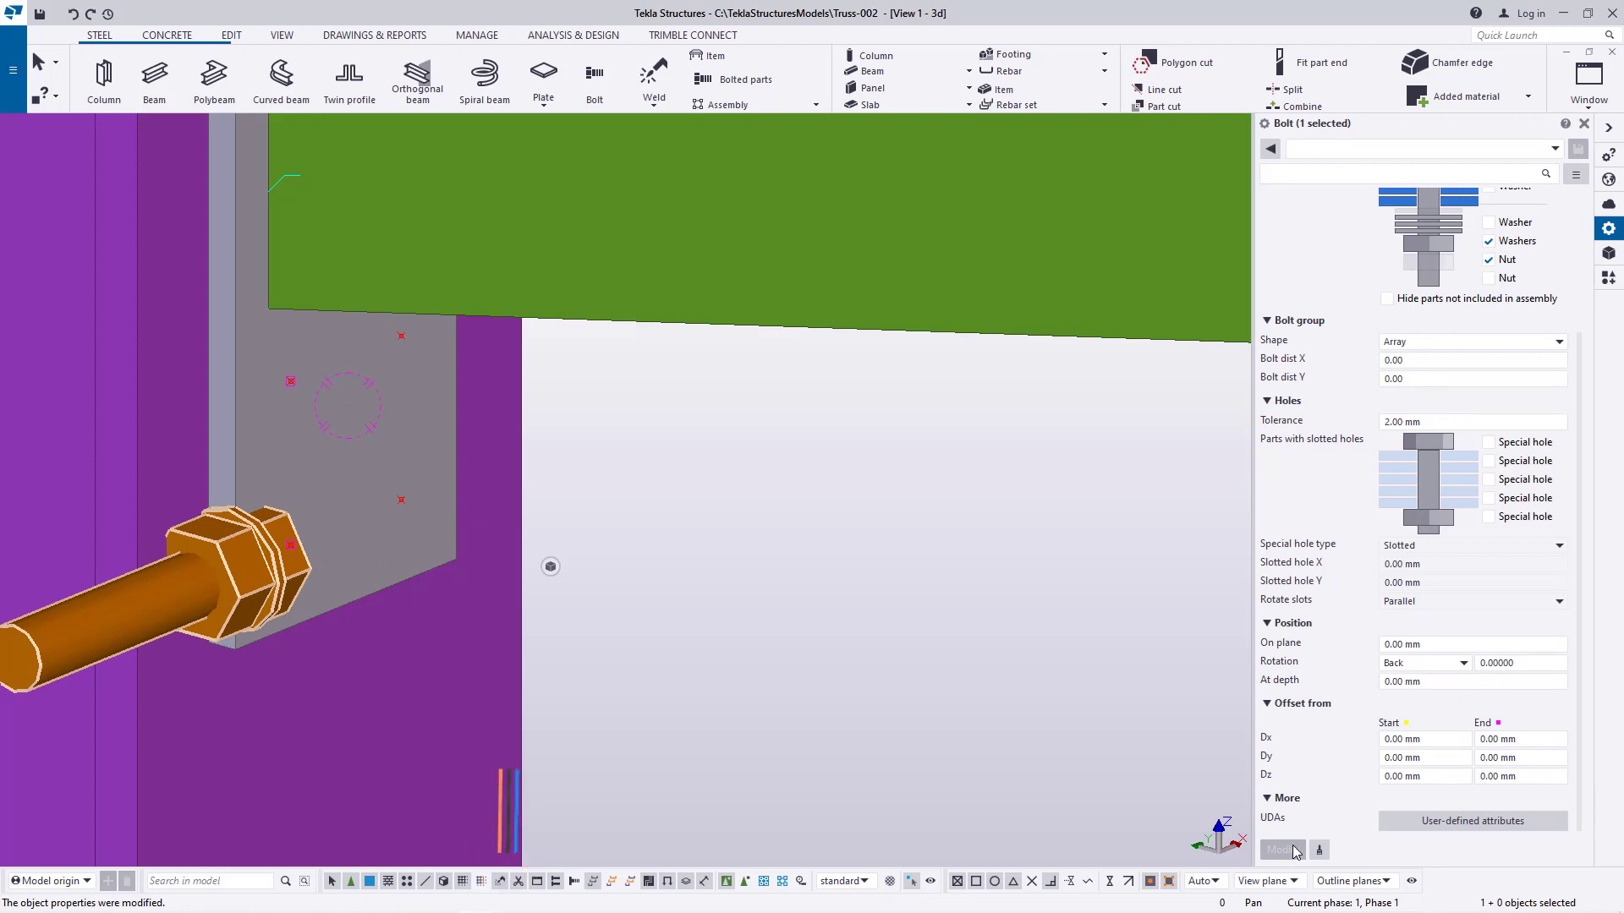
{"action": "left_click", "coordinate": [1438, 664]}
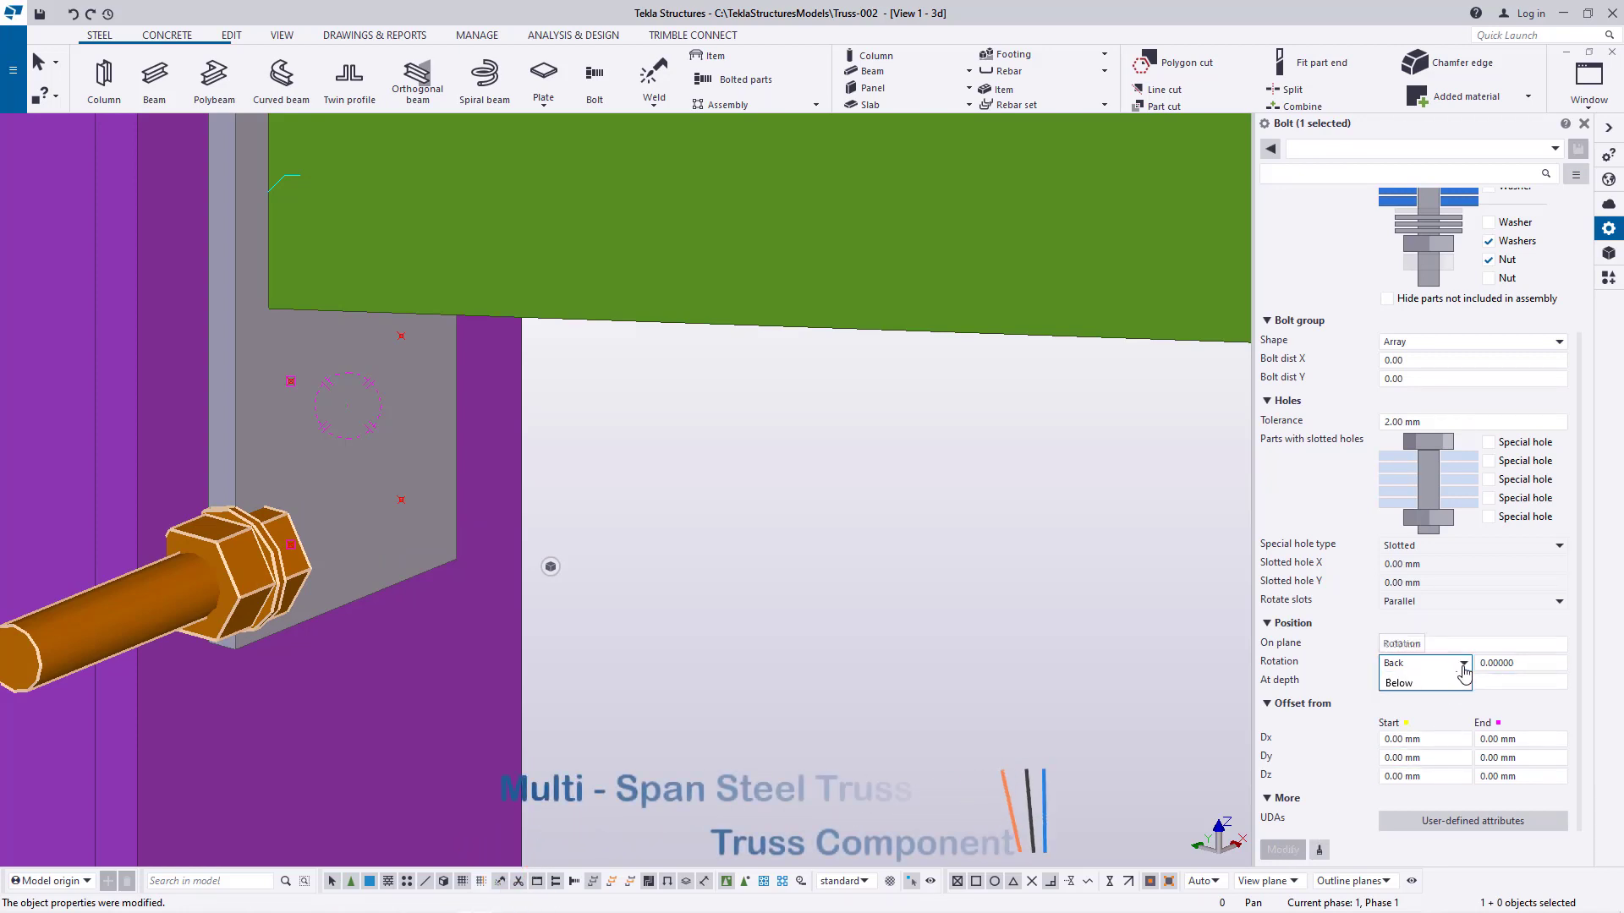
{"action": "left_click", "coordinate": [1409, 736]}
{"action": "left_click", "coordinate": [1291, 850]}
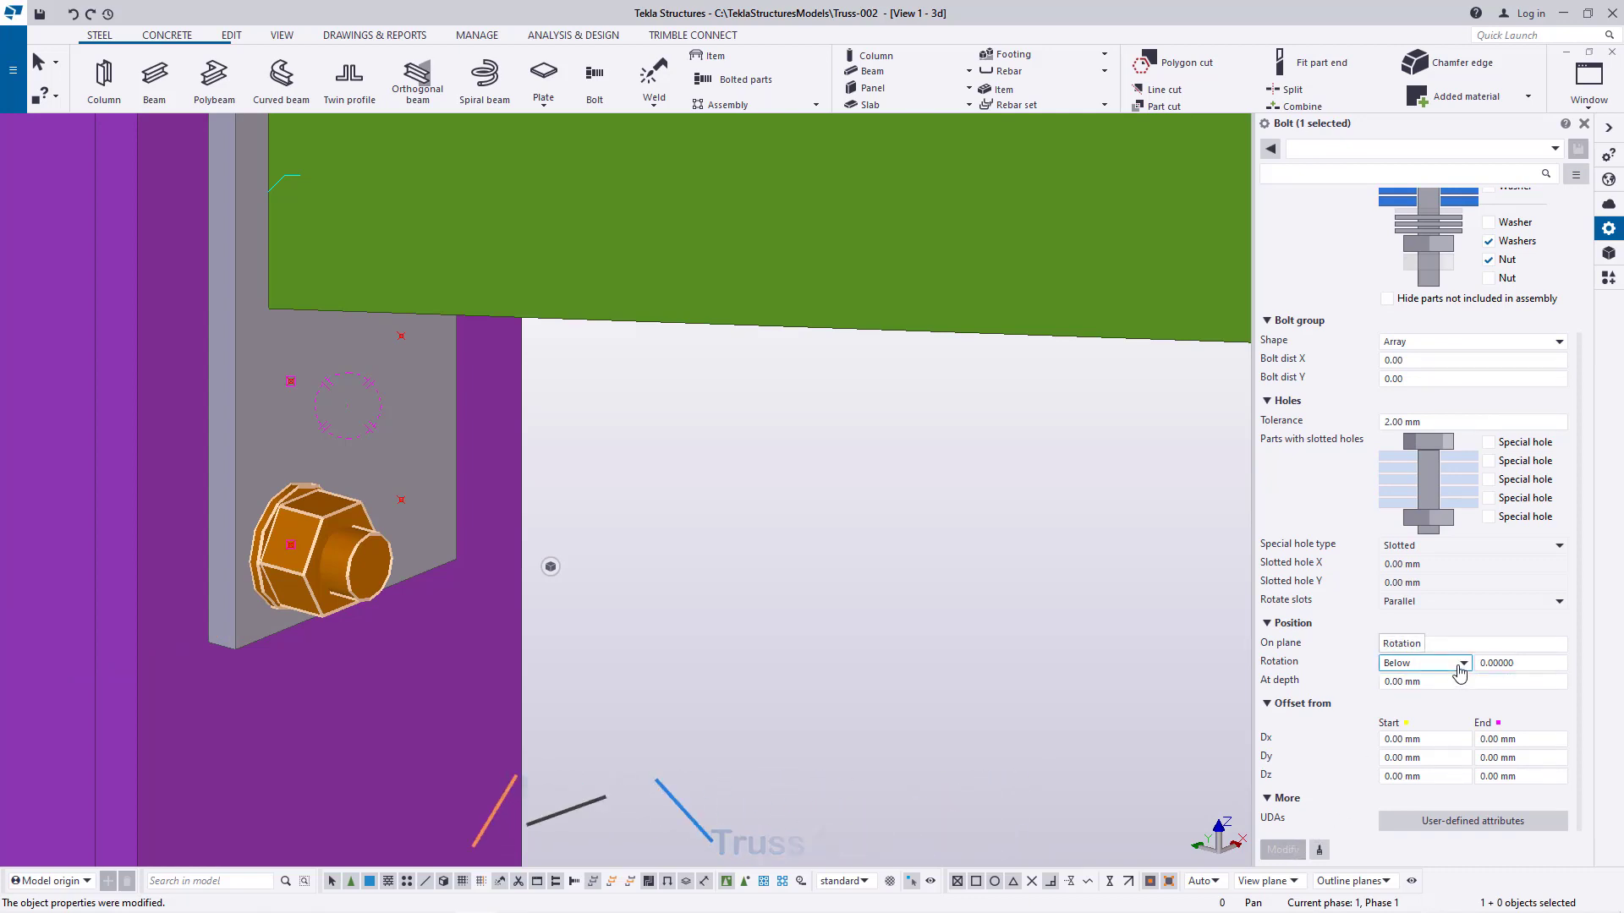
Try the bolt's Front and Back rotations, returning it to Front
{"action": "left_click", "coordinate": [1460, 663]}
{"action": "left_click", "coordinate": [1404, 682]}
{"action": "left_click", "coordinate": [1283, 850]}
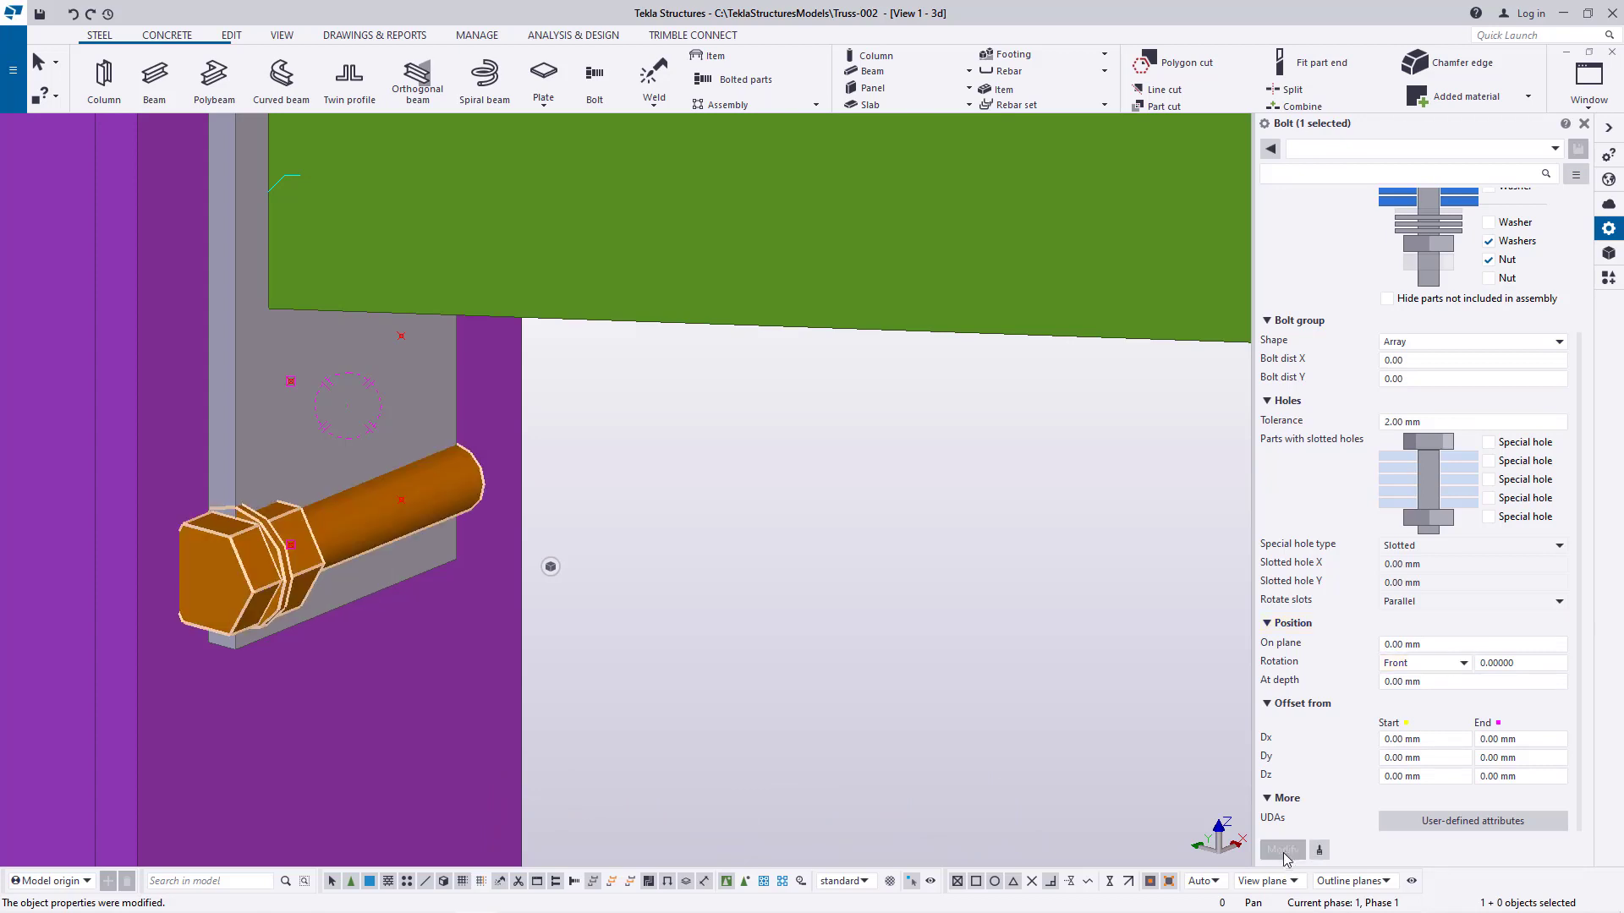
{"action": "left_click", "coordinate": [1457, 665]}
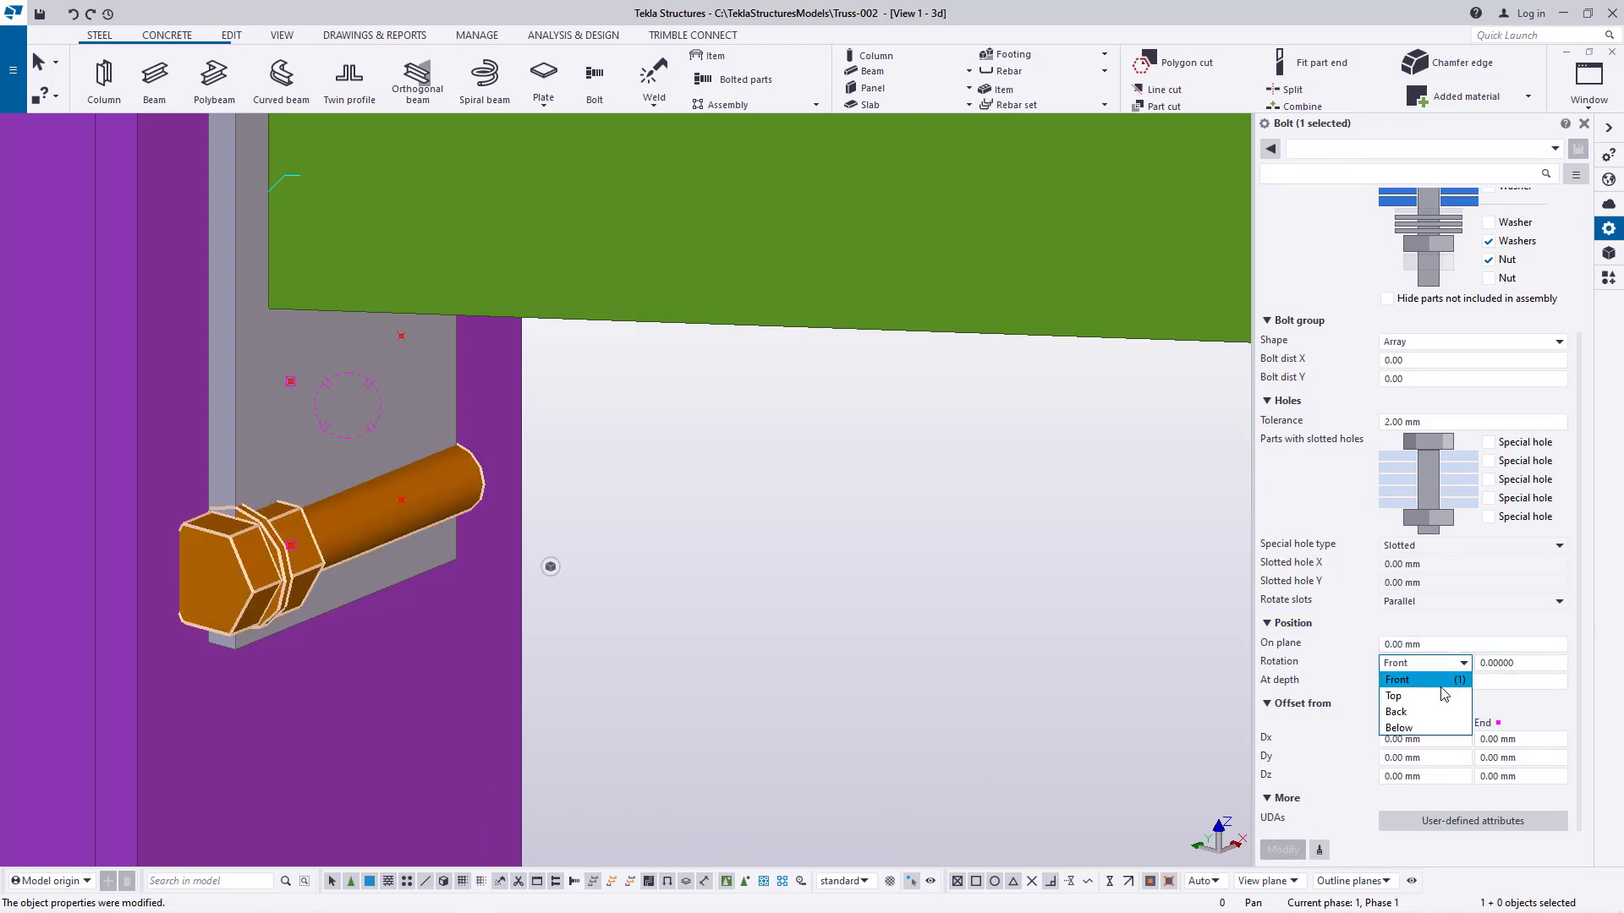
{"action": "left_click", "coordinate": [1429, 712]}
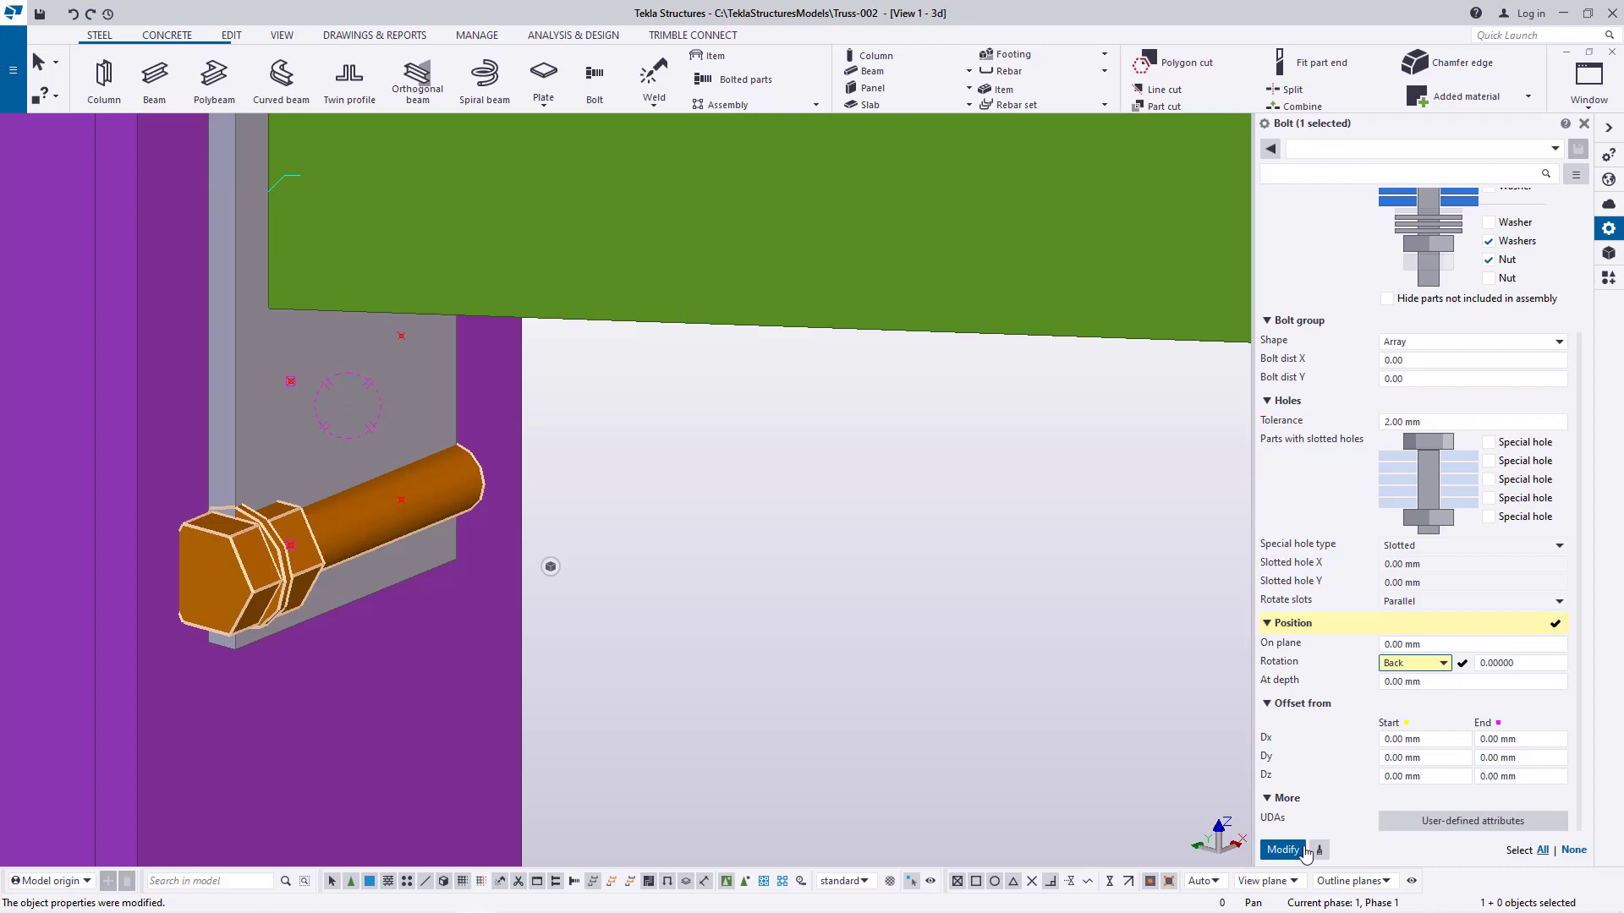
{"action": "left_click", "coordinate": [1455, 668]}
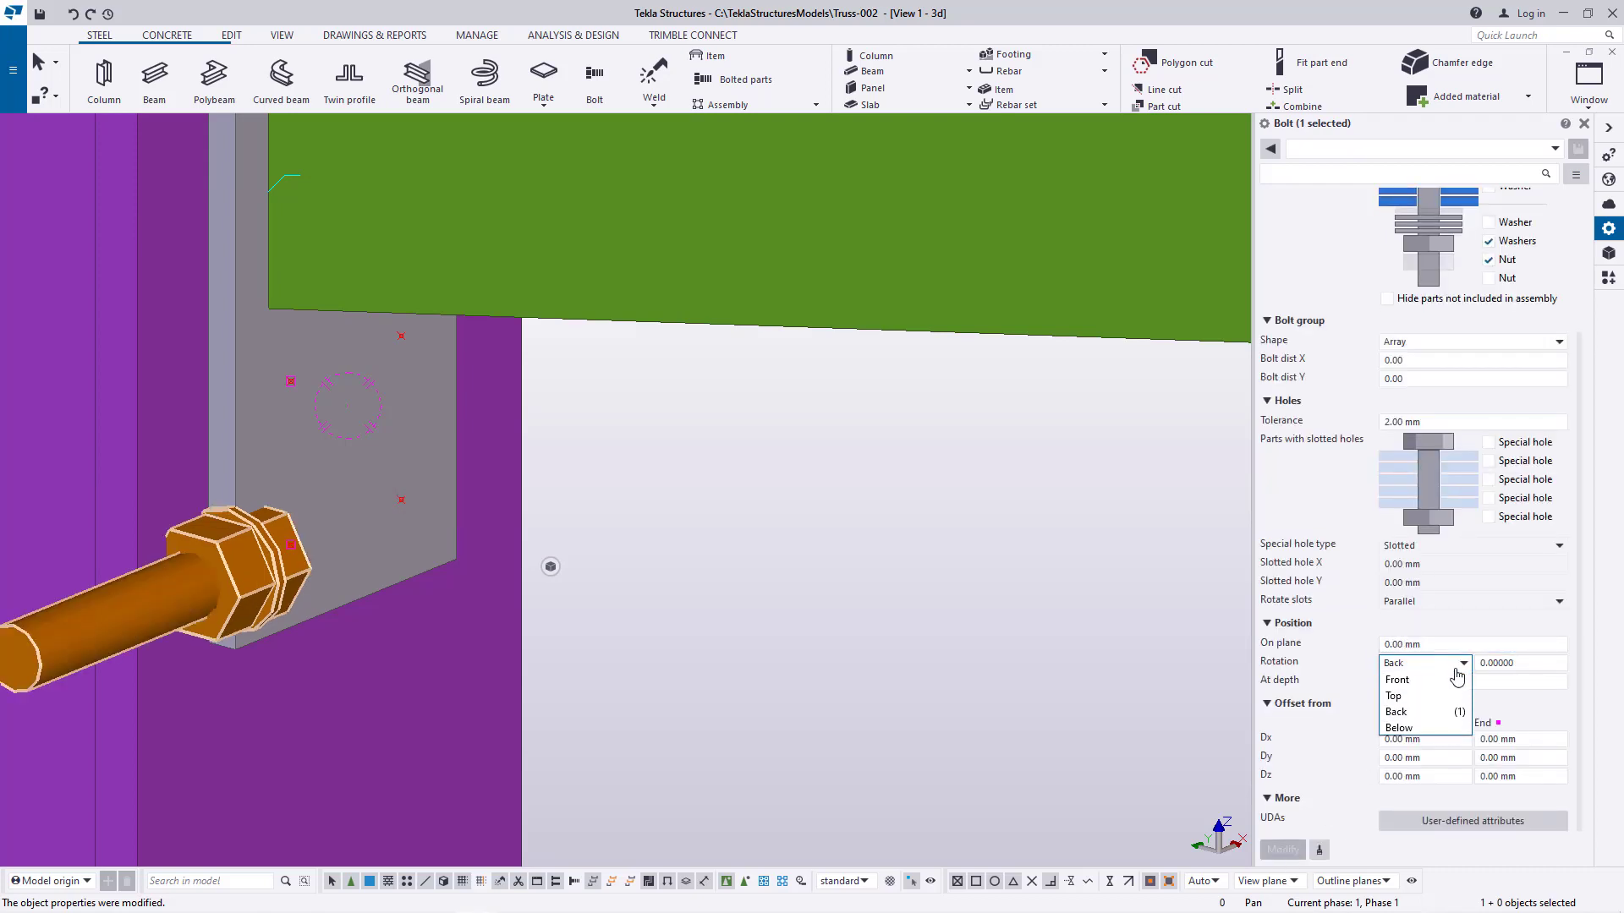
{"action": "left_click", "coordinate": [1413, 695]}
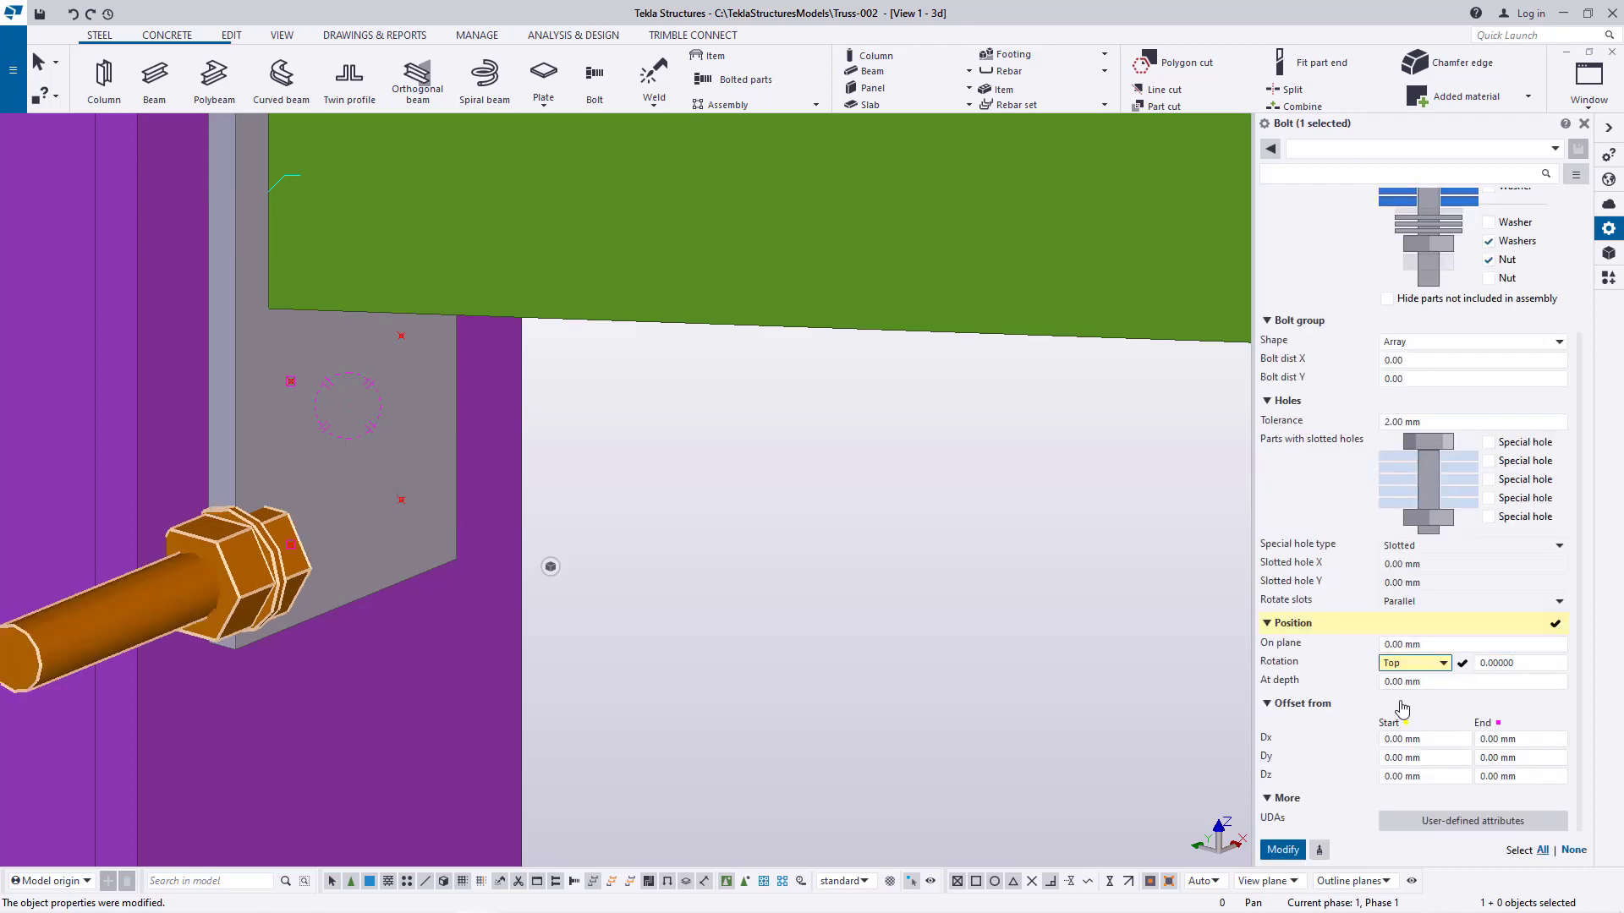
{"action": "left_click", "coordinate": [1444, 667]}
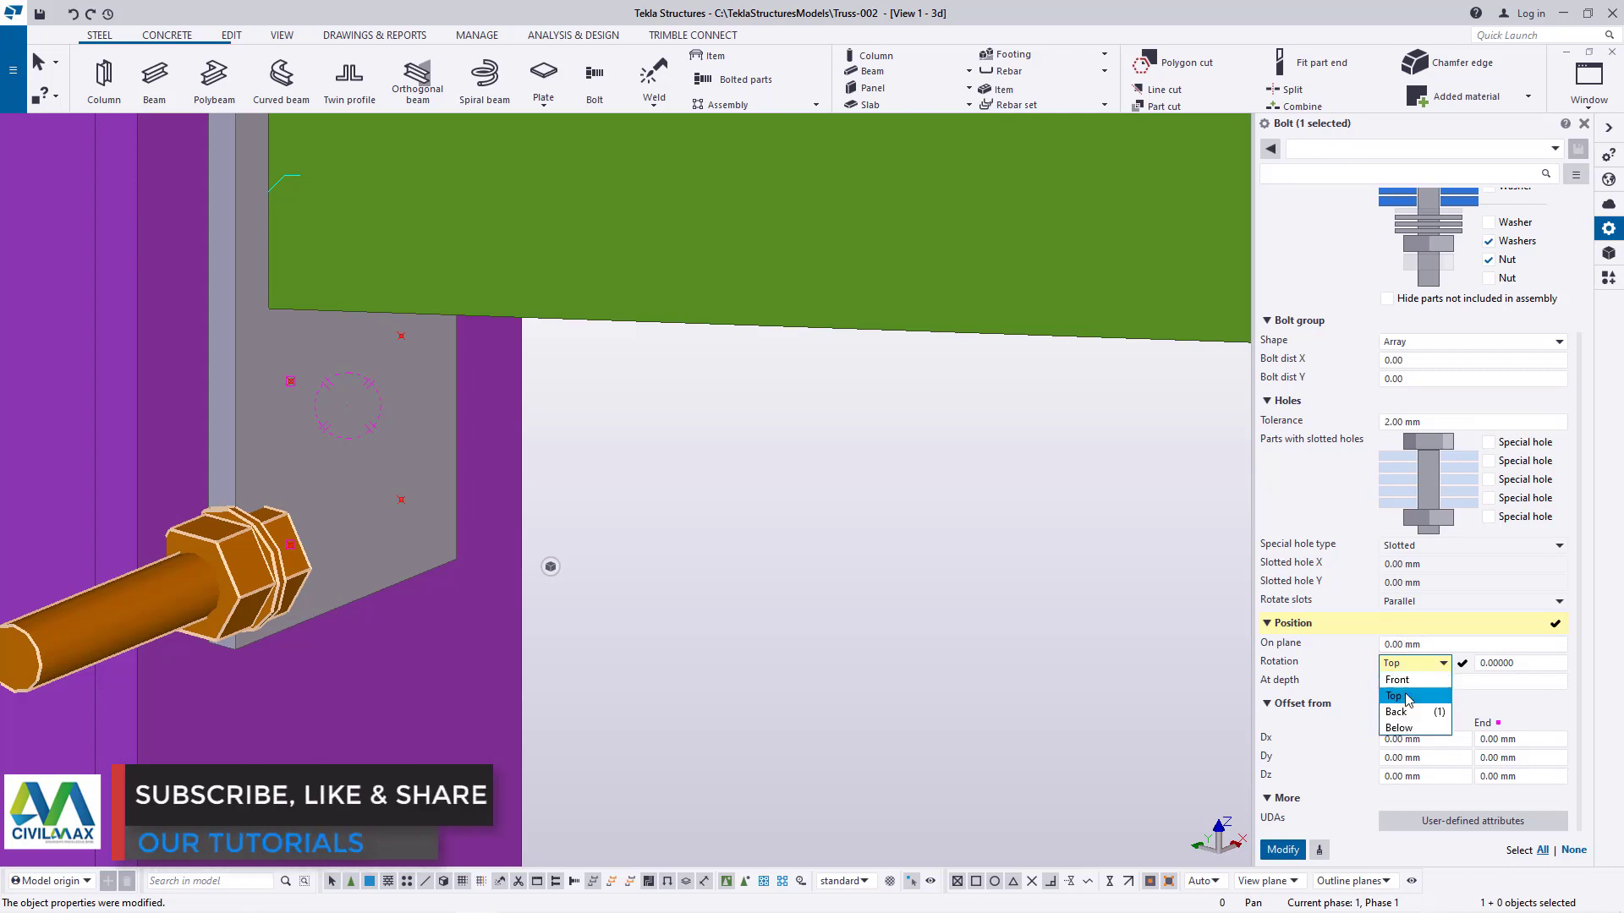
{"action": "left_click", "coordinate": [1398, 680]}
{"action": "left_click", "coordinate": [1283, 850]}
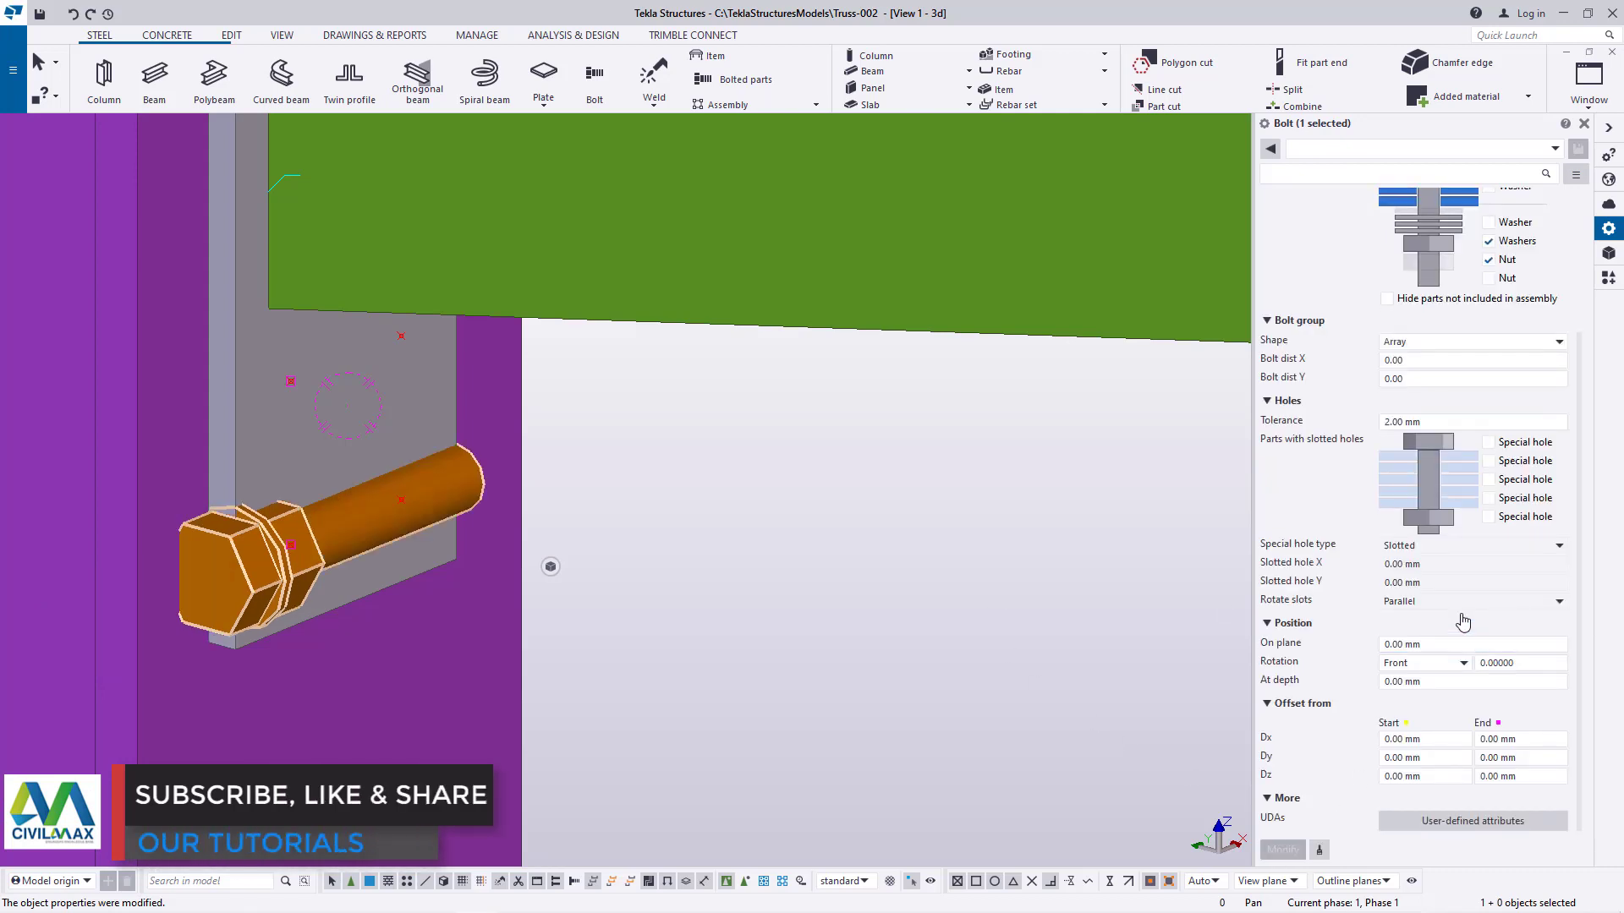
Set the bolt's rotation to Below and deselect it
{"action": "left_click", "coordinate": [1438, 663]}
{"action": "left_click", "coordinate": [1410, 730]}
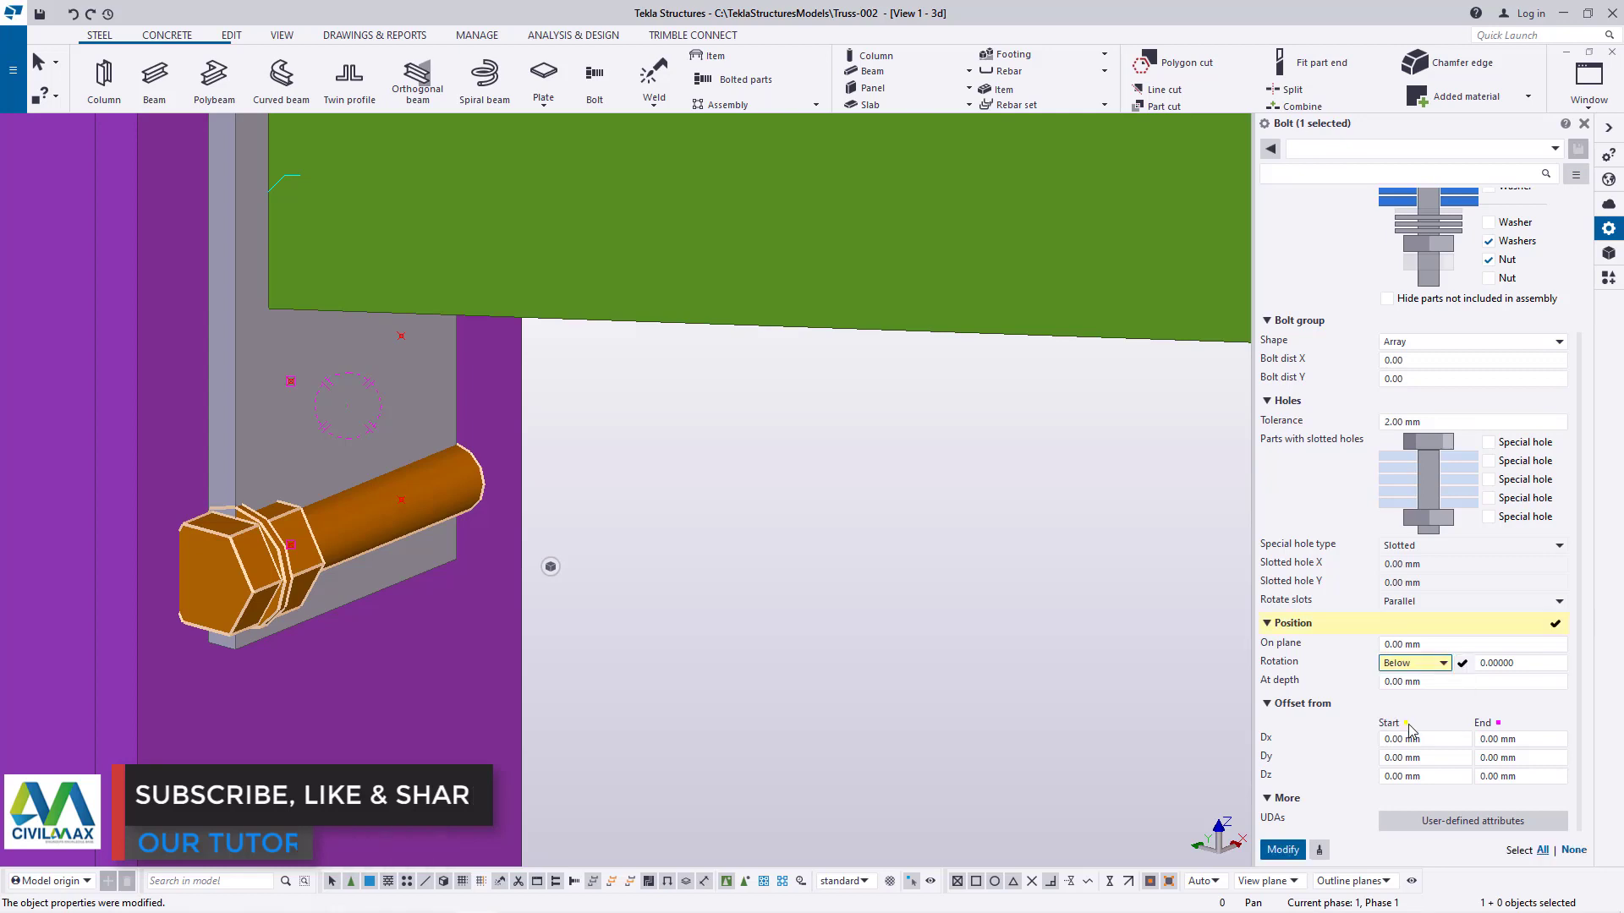
{"action": "left_click", "coordinate": [1283, 850]}
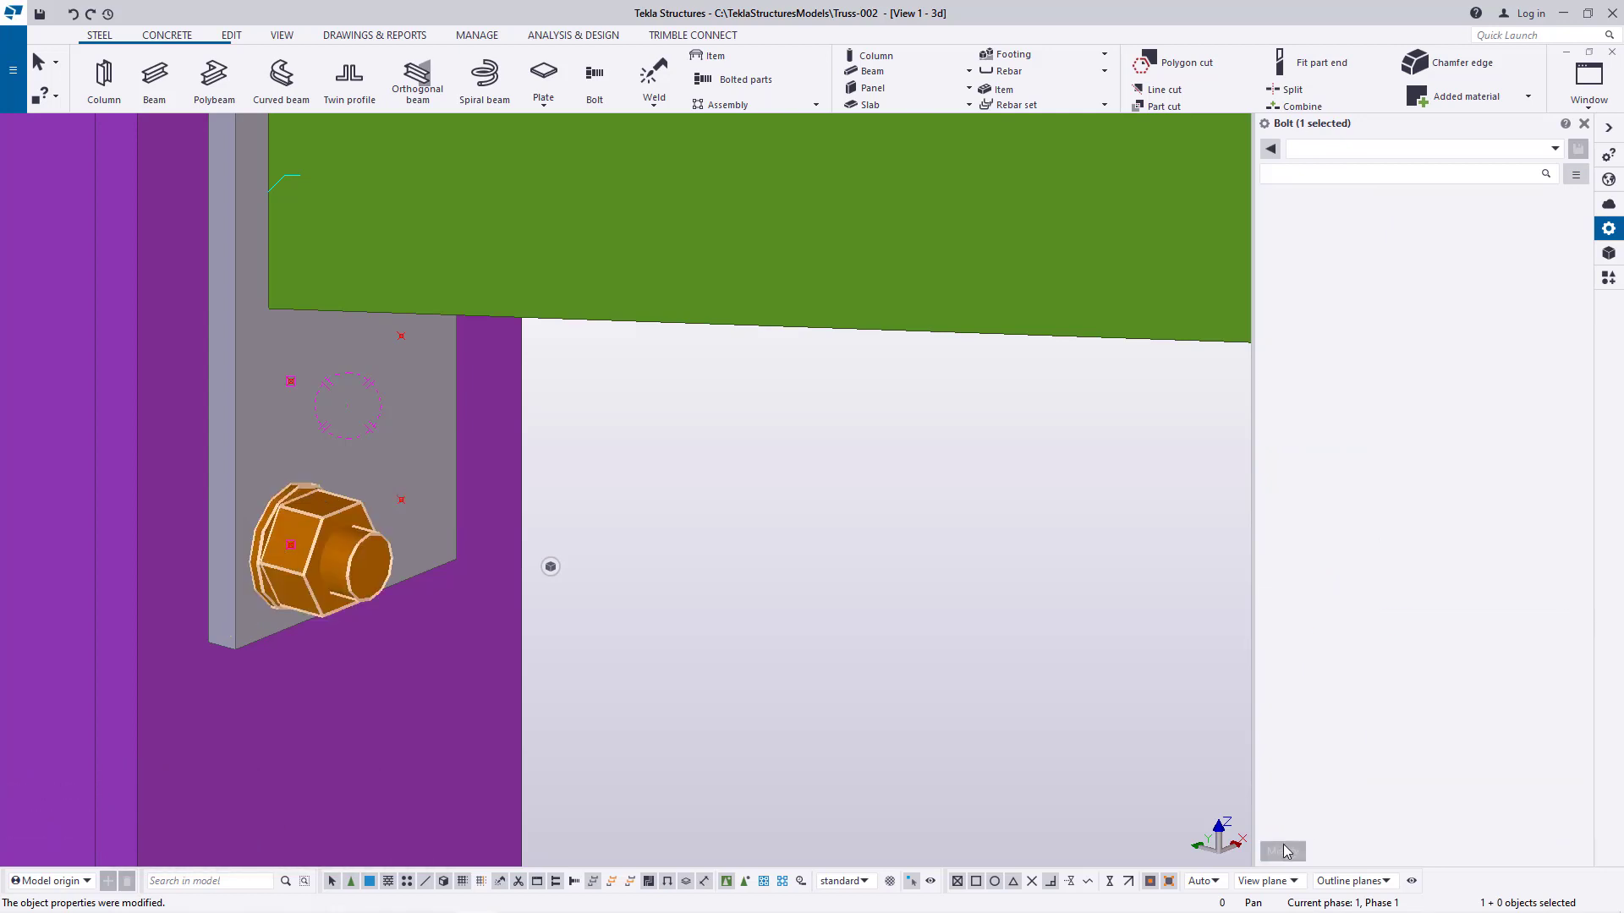
{"action": "left_click", "coordinate": [946, 518]}
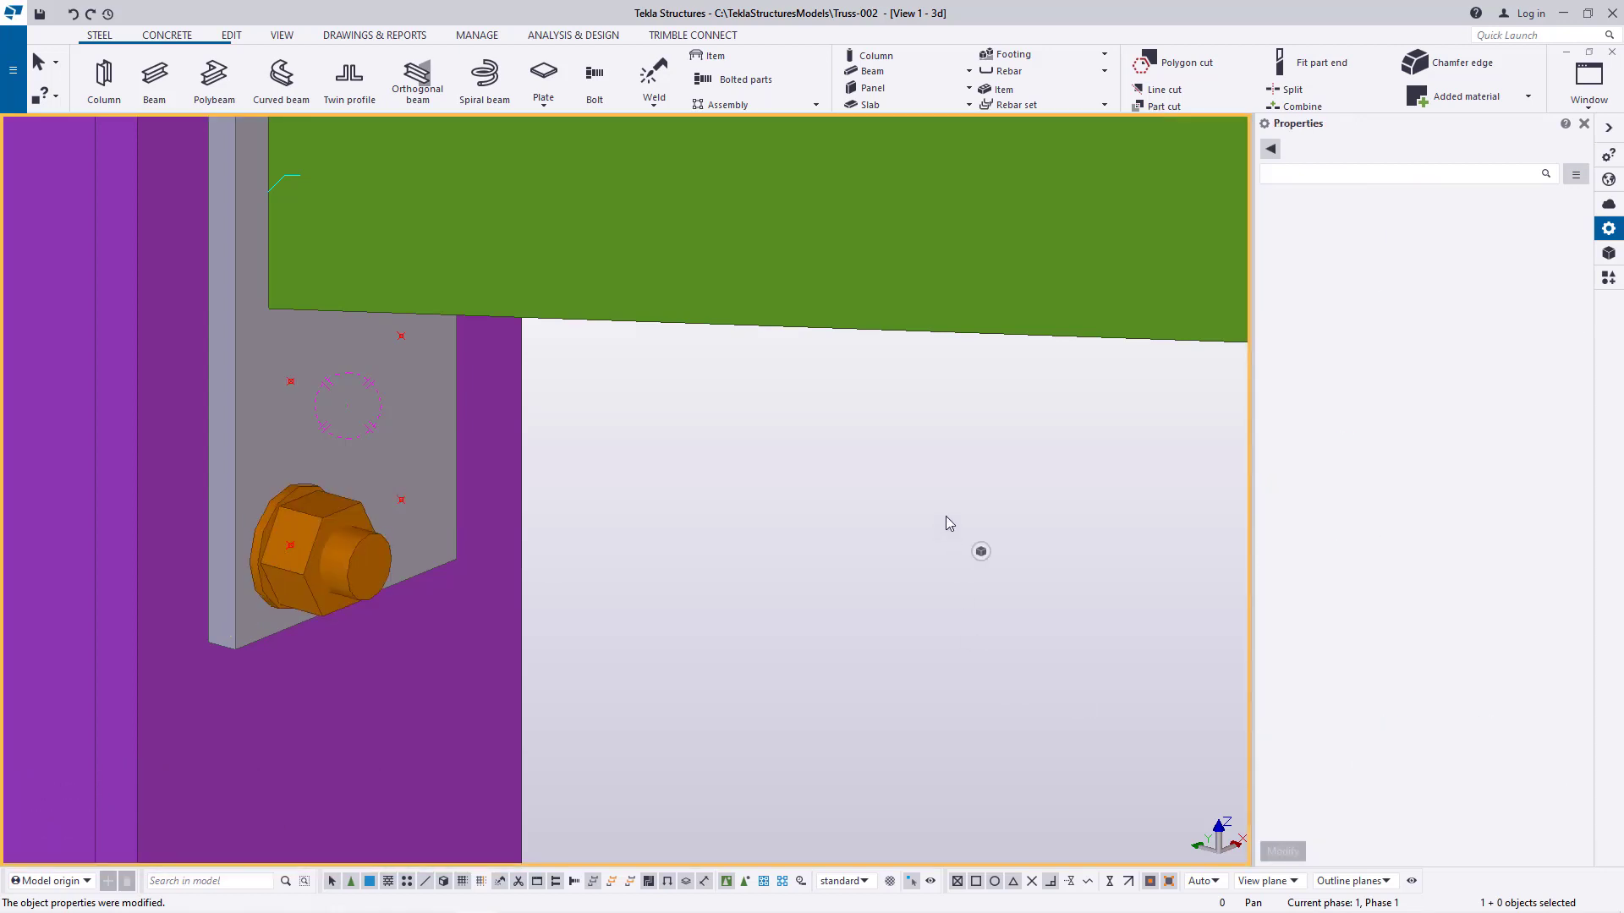
Reselect the bolt and try a Bolt dist X value of 50
{"action": "left_click", "coordinate": [328, 556]}
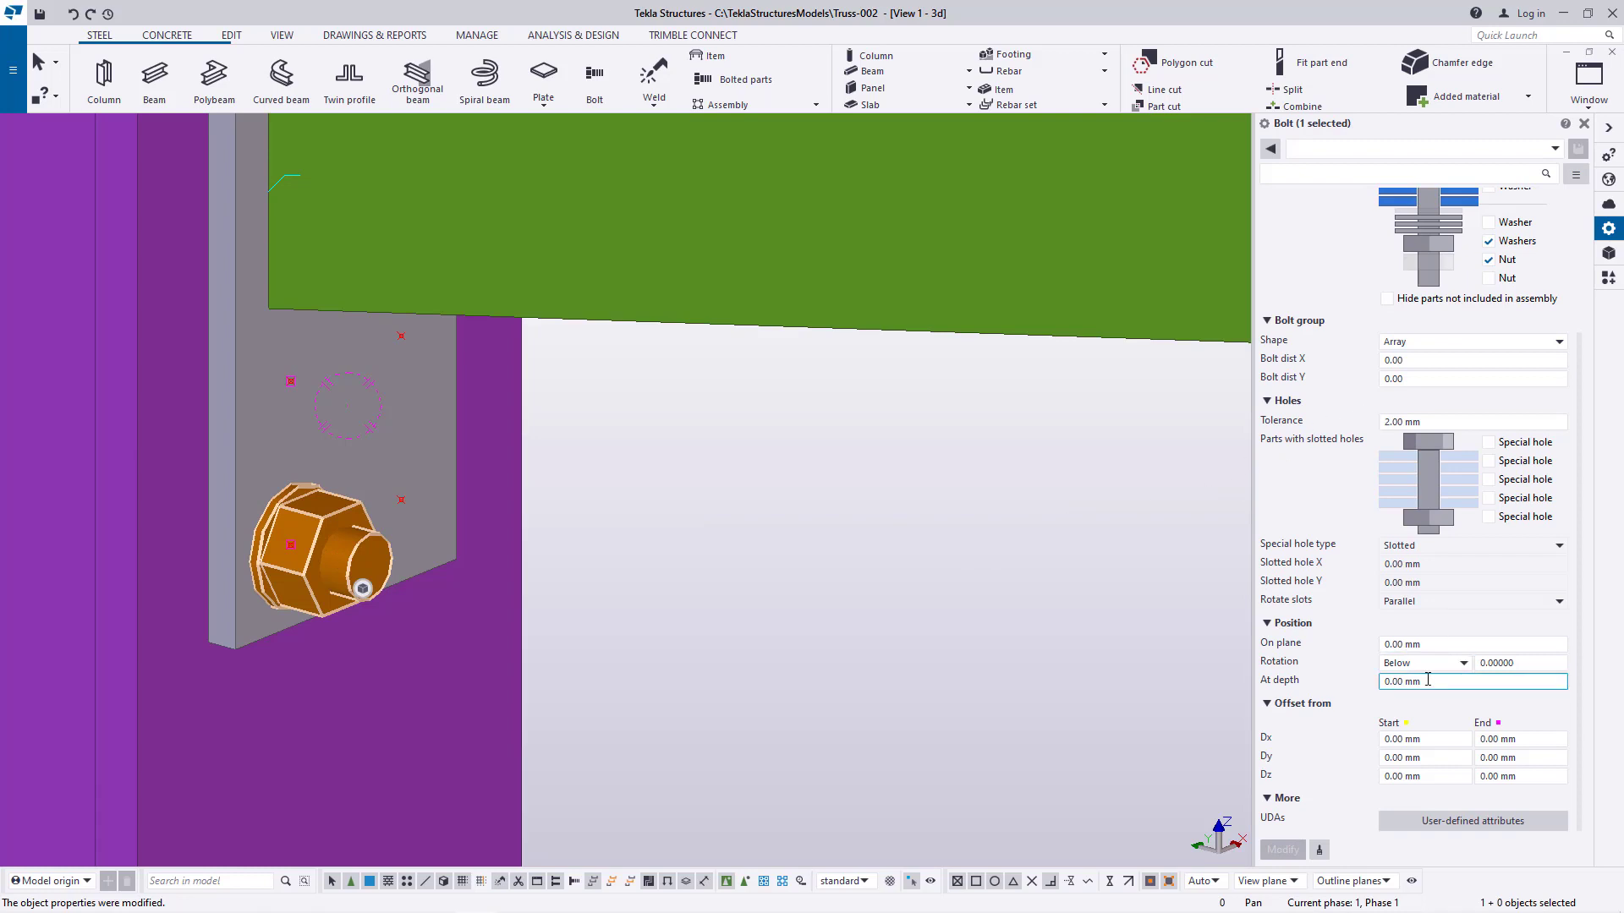
{"action": "left_click", "coordinate": [1423, 664]}
{"action": "left_click", "coordinate": [1421, 757]}
{"action": "left_click", "coordinate": [1437, 564]}
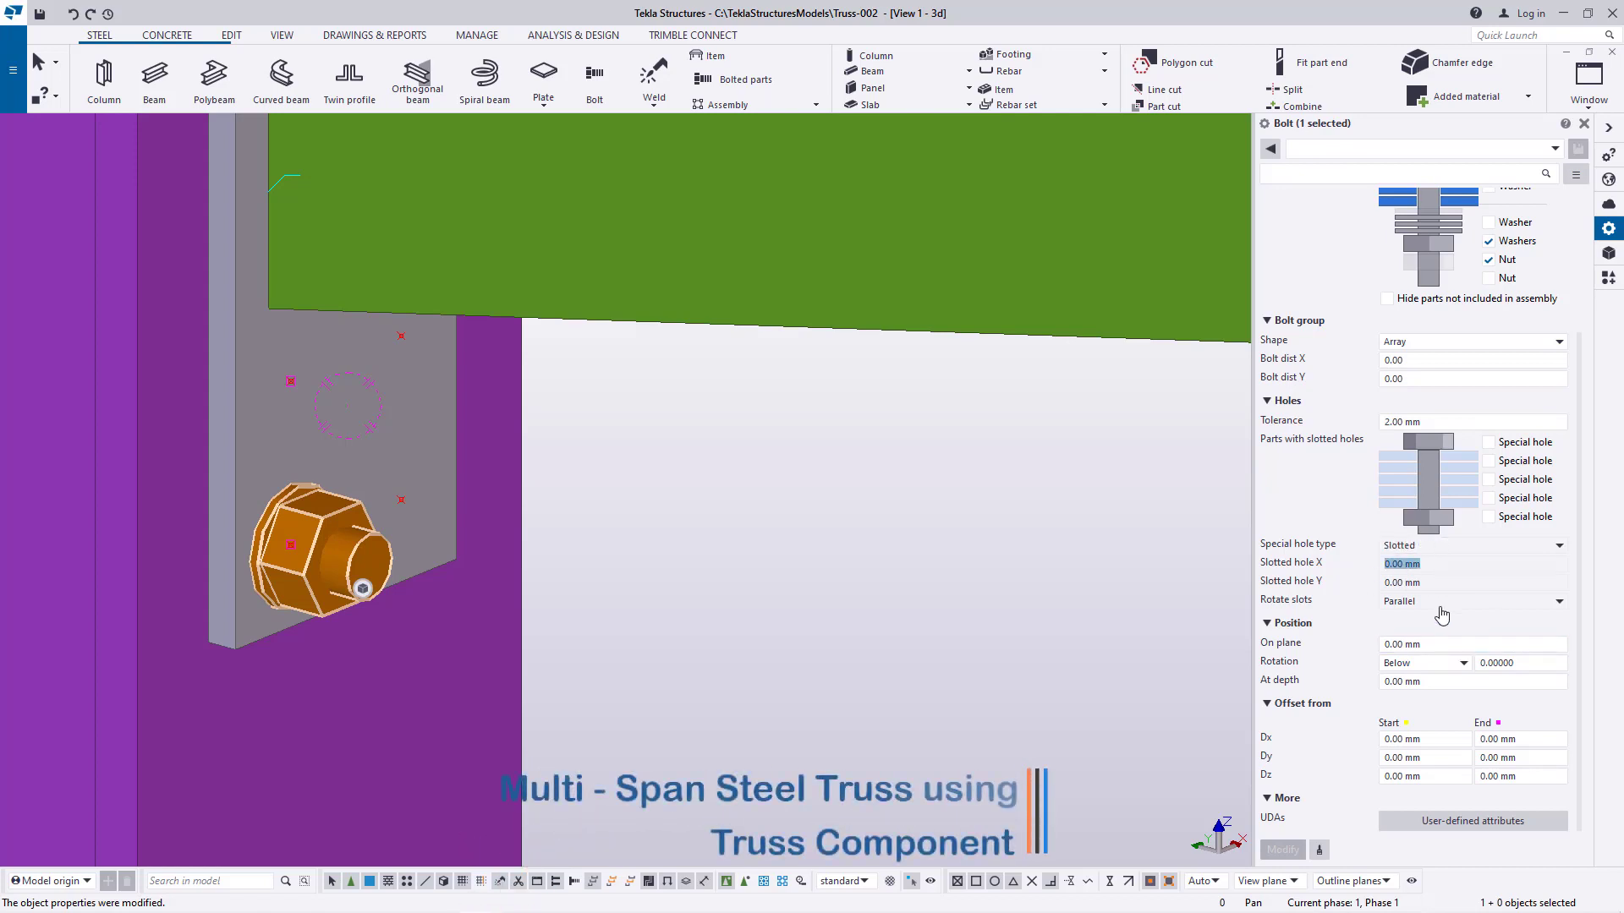
{"action": "left_click", "coordinate": [1409, 360]}
{"action": "type", "text": "50"}
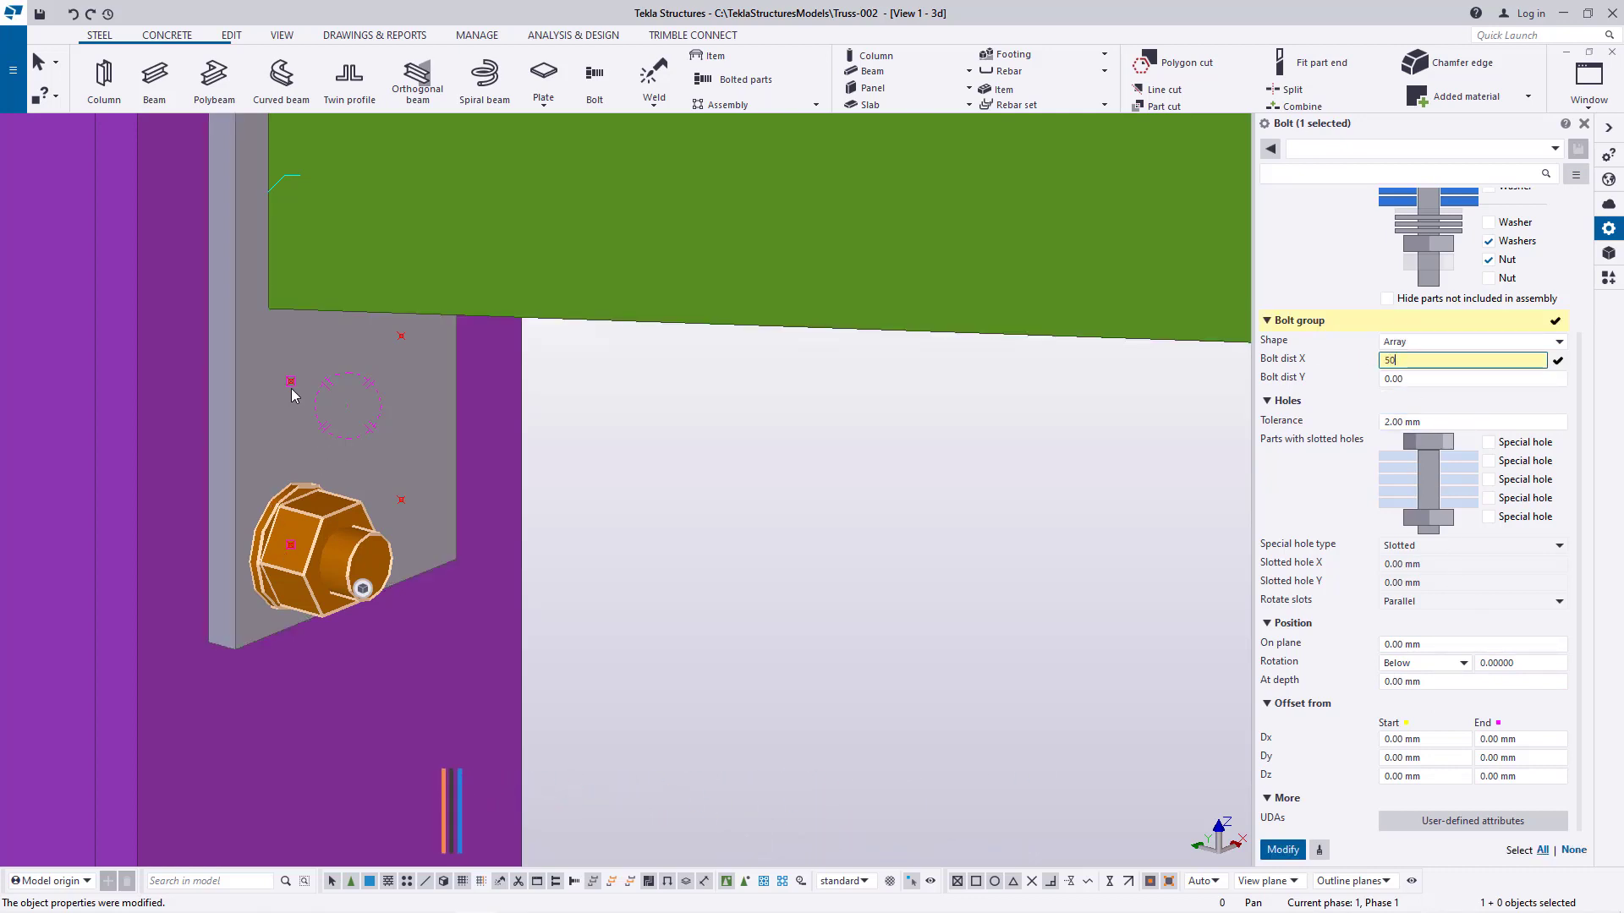
Measure the distance between the bolt's lower point and the point directly above it
{"action": "left_click", "coordinate": [230, 36]}
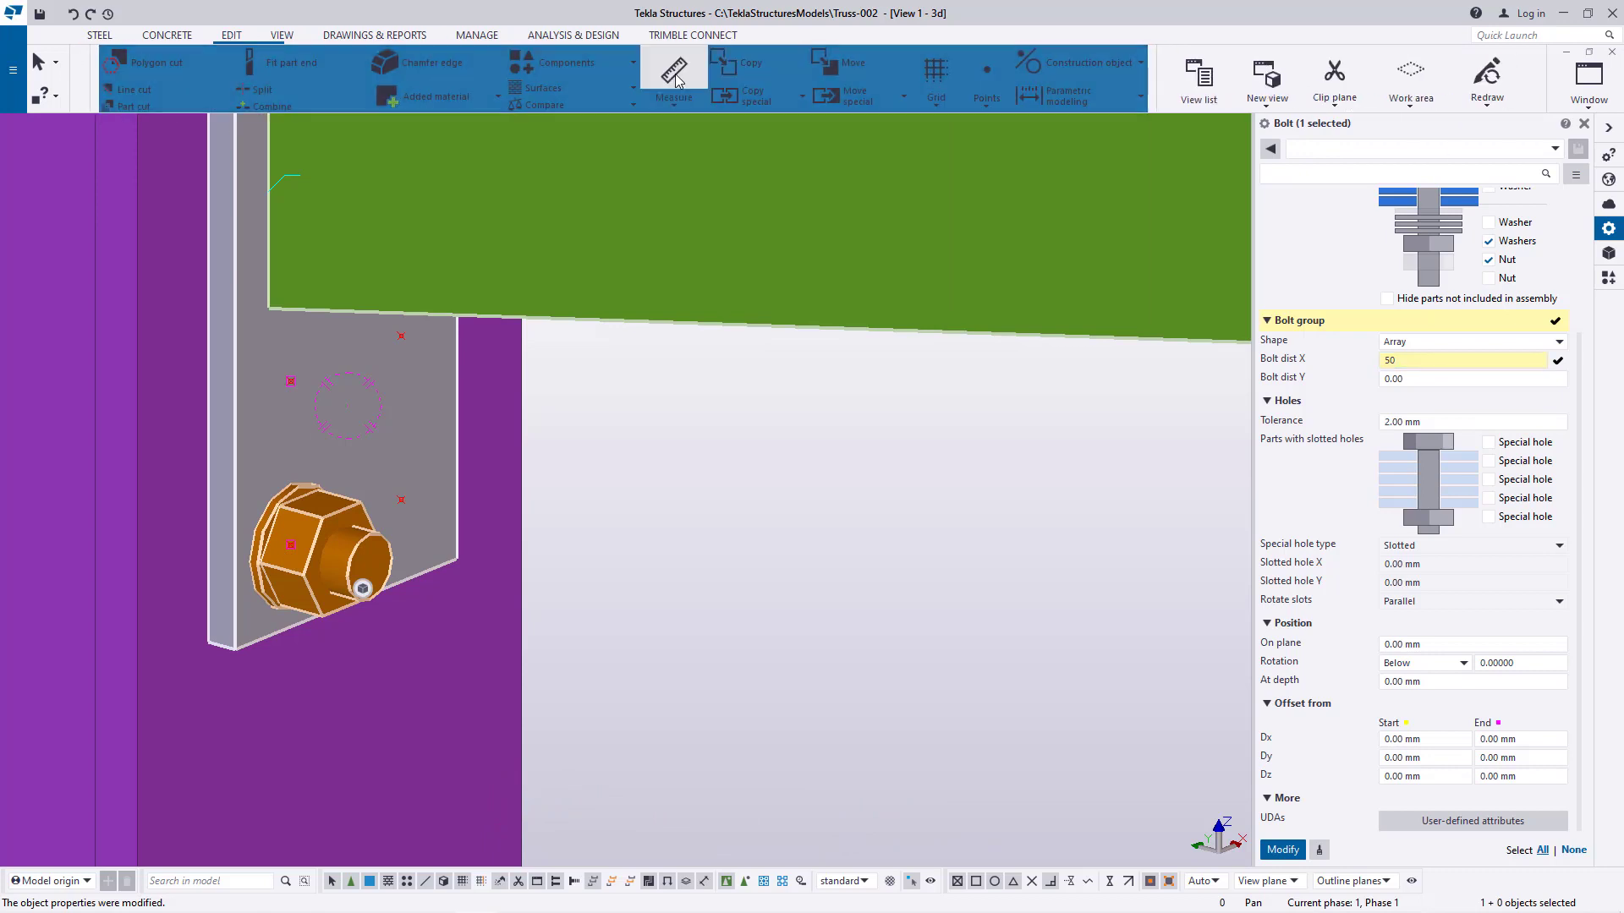
{"action": "left_click", "coordinate": [654, 102]}
{"action": "left_click", "coordinate": [668, 134]}
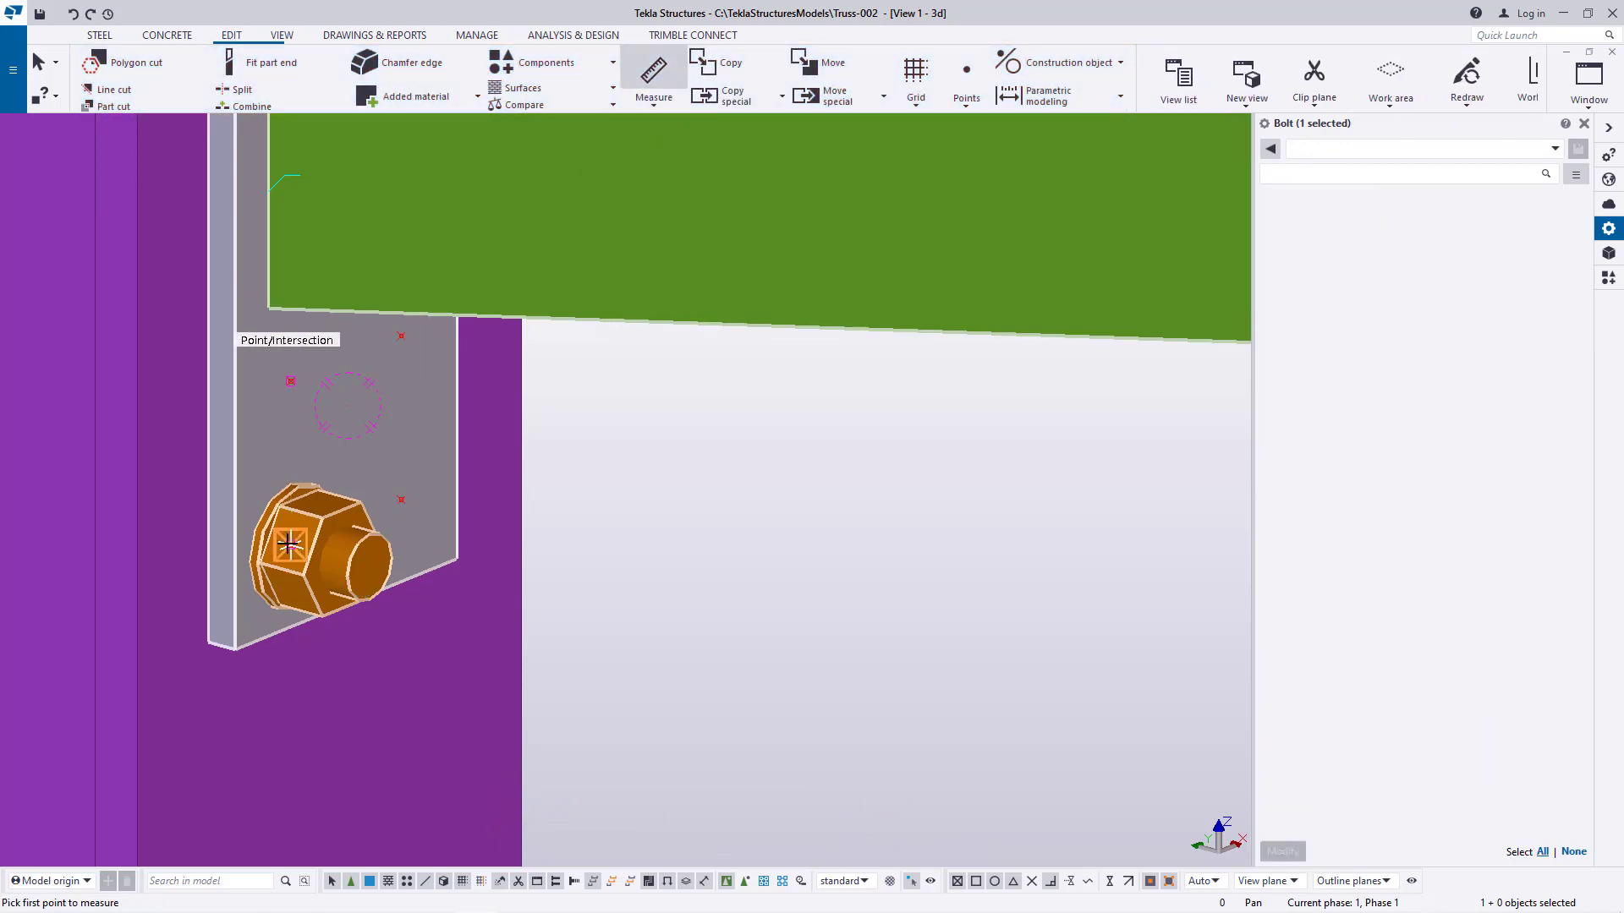
{"action": "left_click", "coordinate": [291, 544]}
{"action": "left_click", "coordinate": [291, 381]}
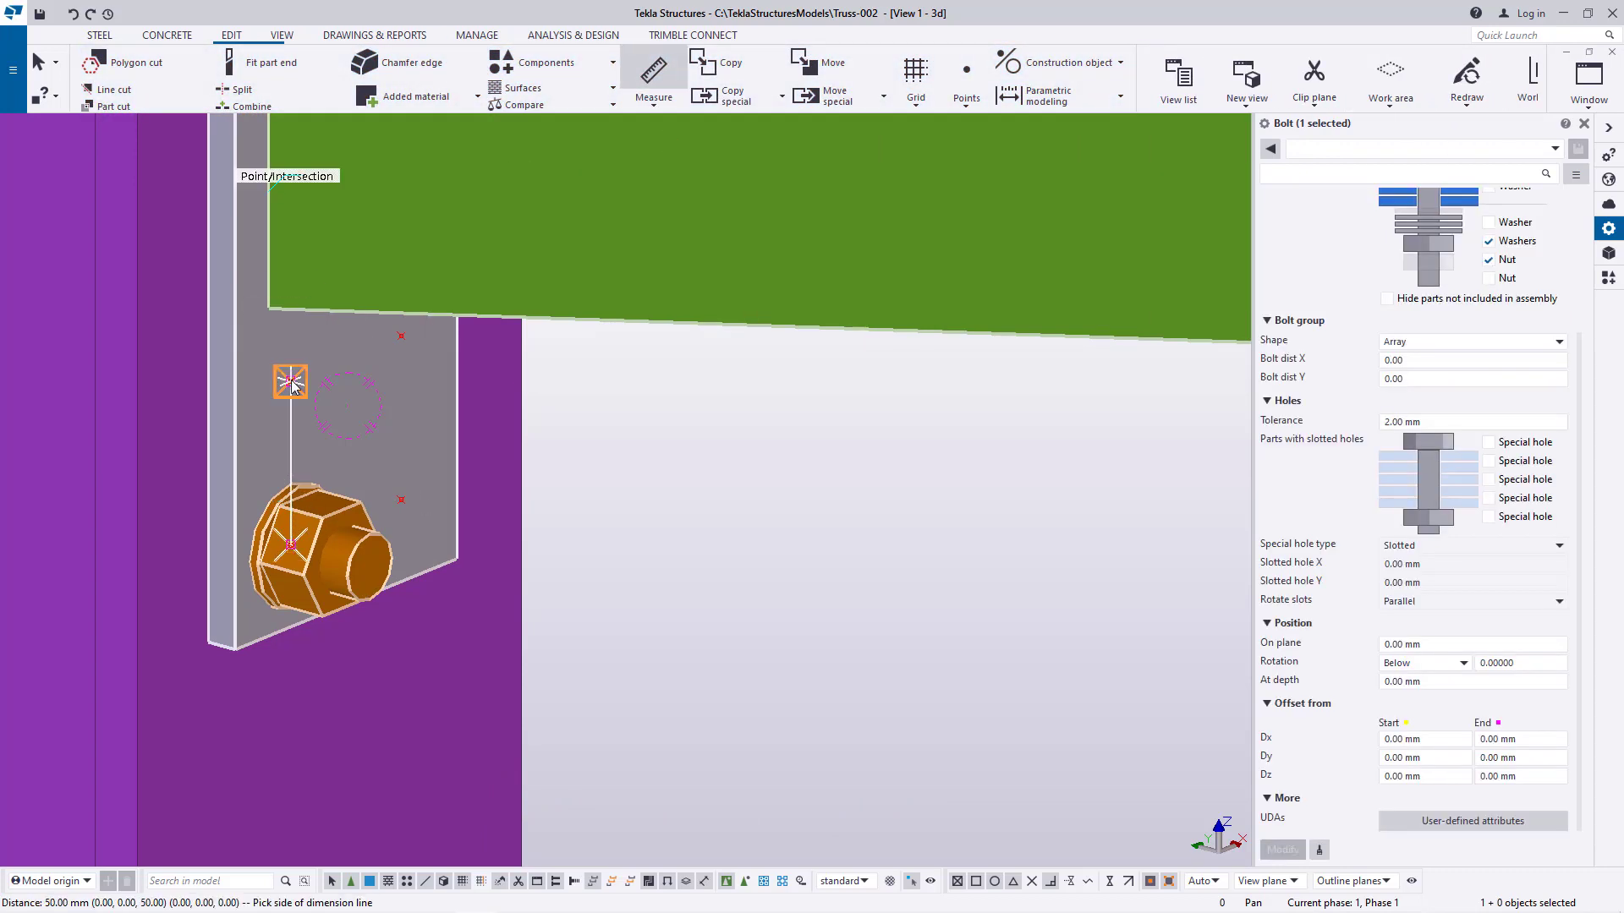
{"action": "right_click", "coordinate": [1104, 421]}
{"action": "left_click", "coordinate": [1129, 427]}
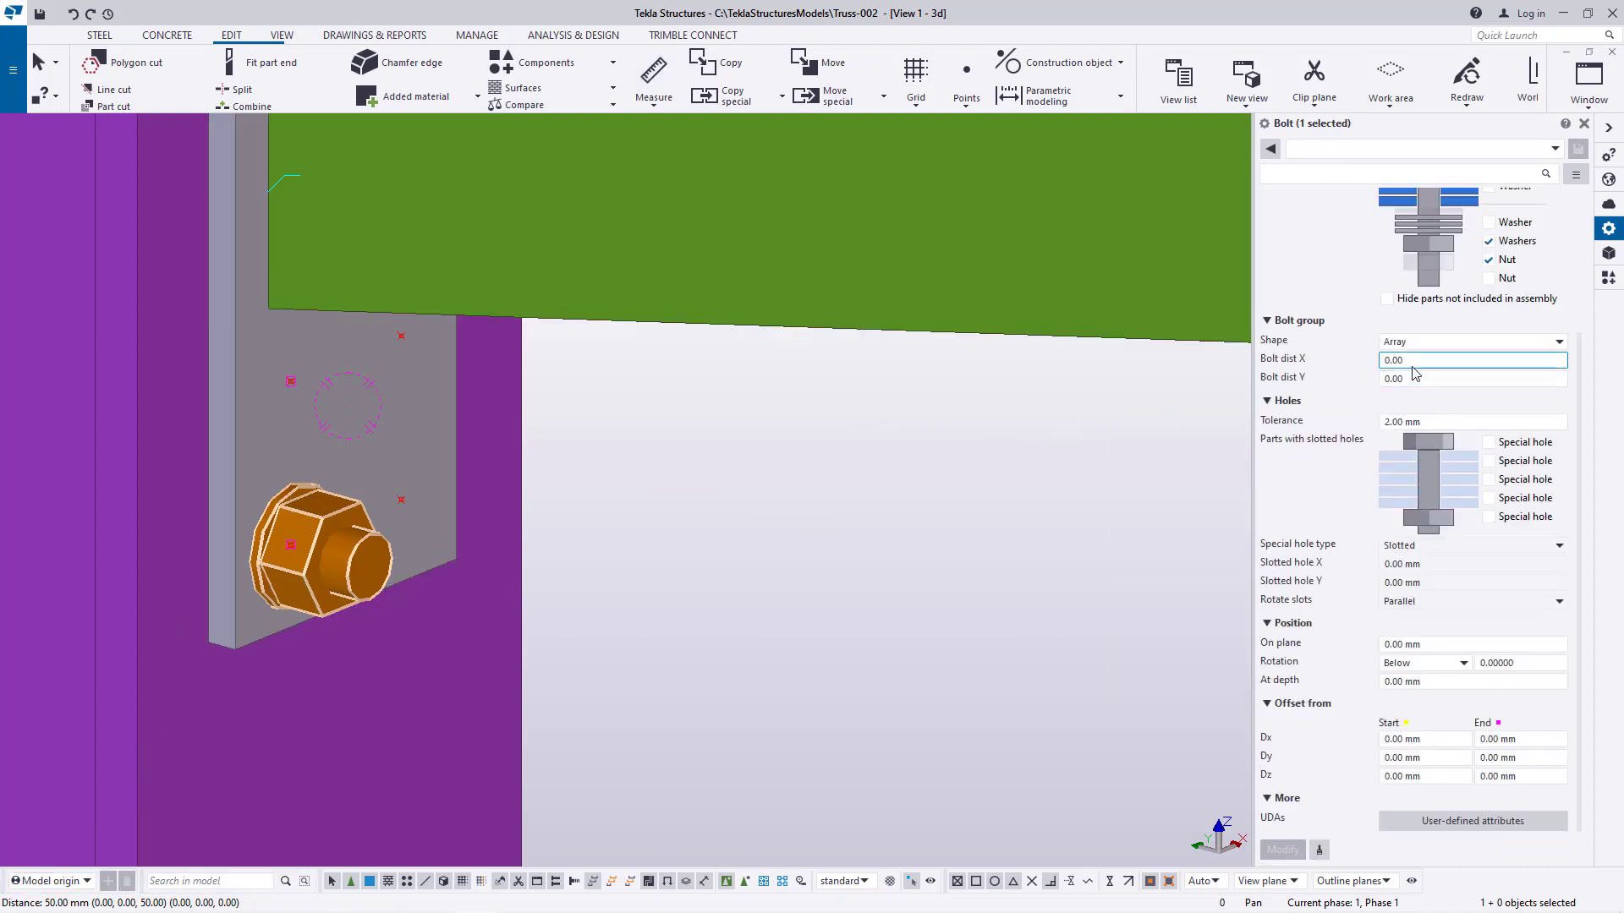
Set the bolt group's Bolt dist X to 50 and apply it to the selected bolt
{"action": "left_click", "coordinate": [1385, 362]}
{"action": "type", "text": "50"}
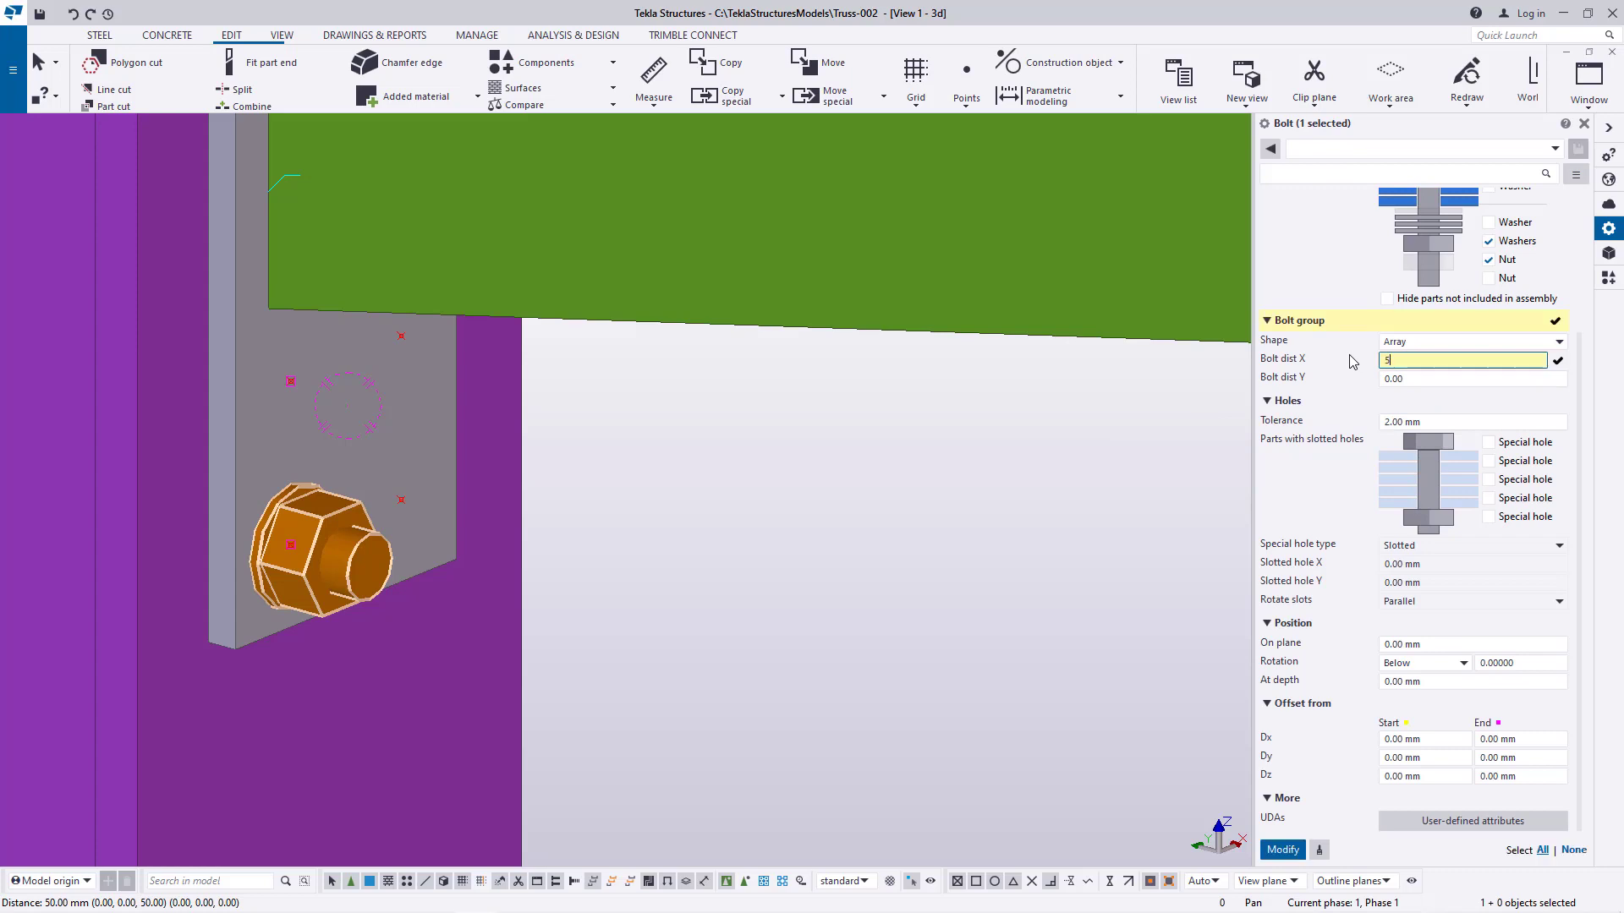
{"action": "left_click", "coordinate": [1283, 849]}
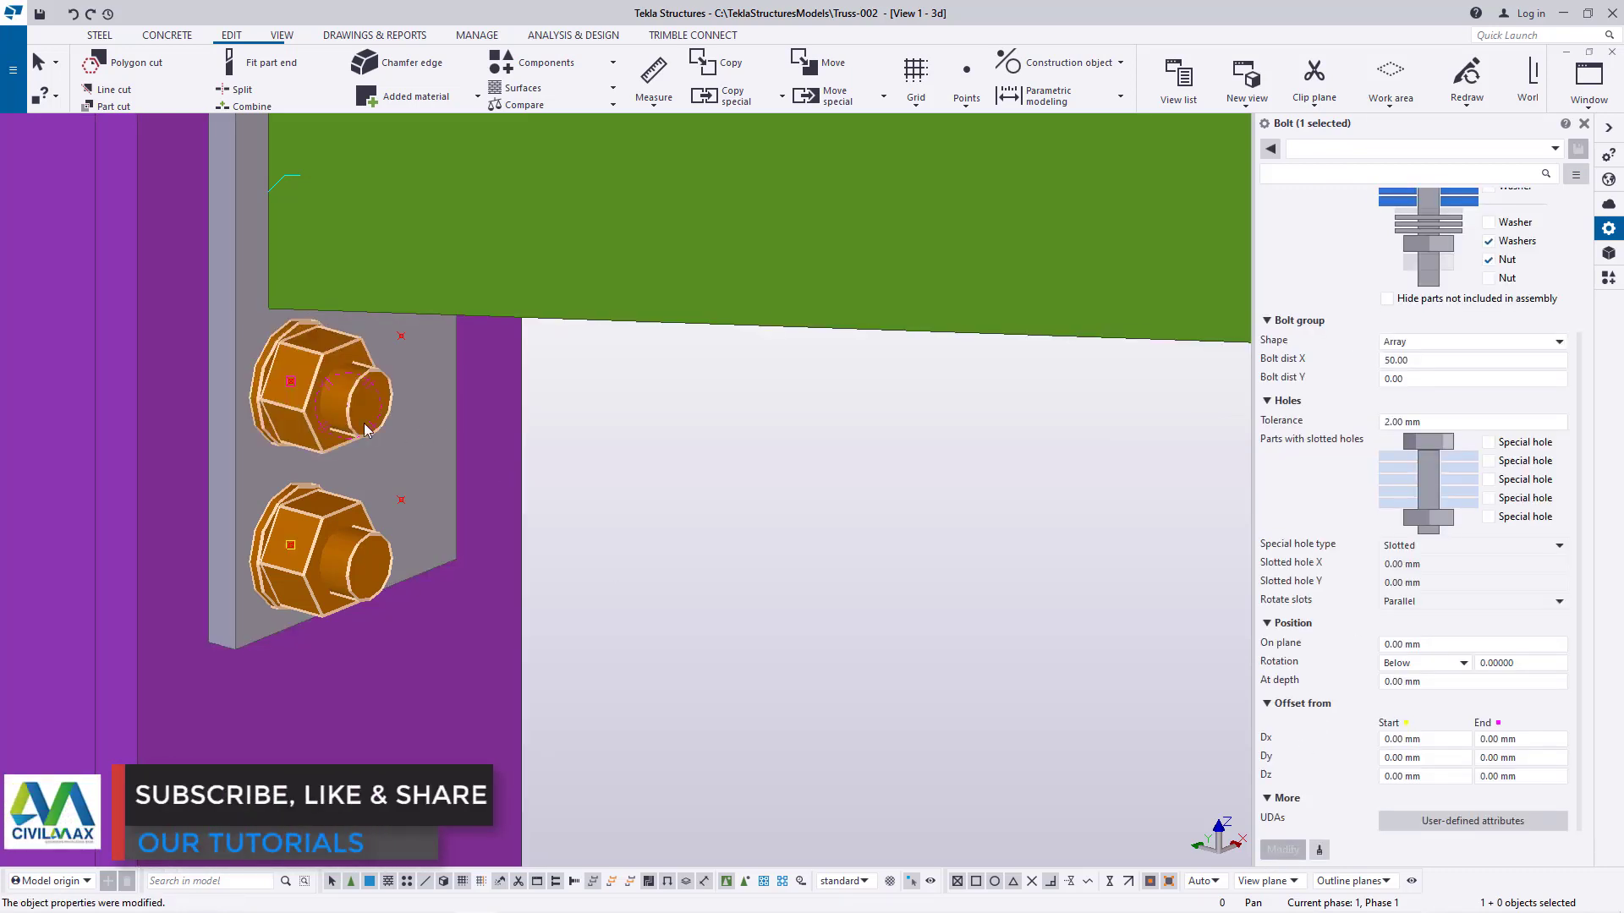
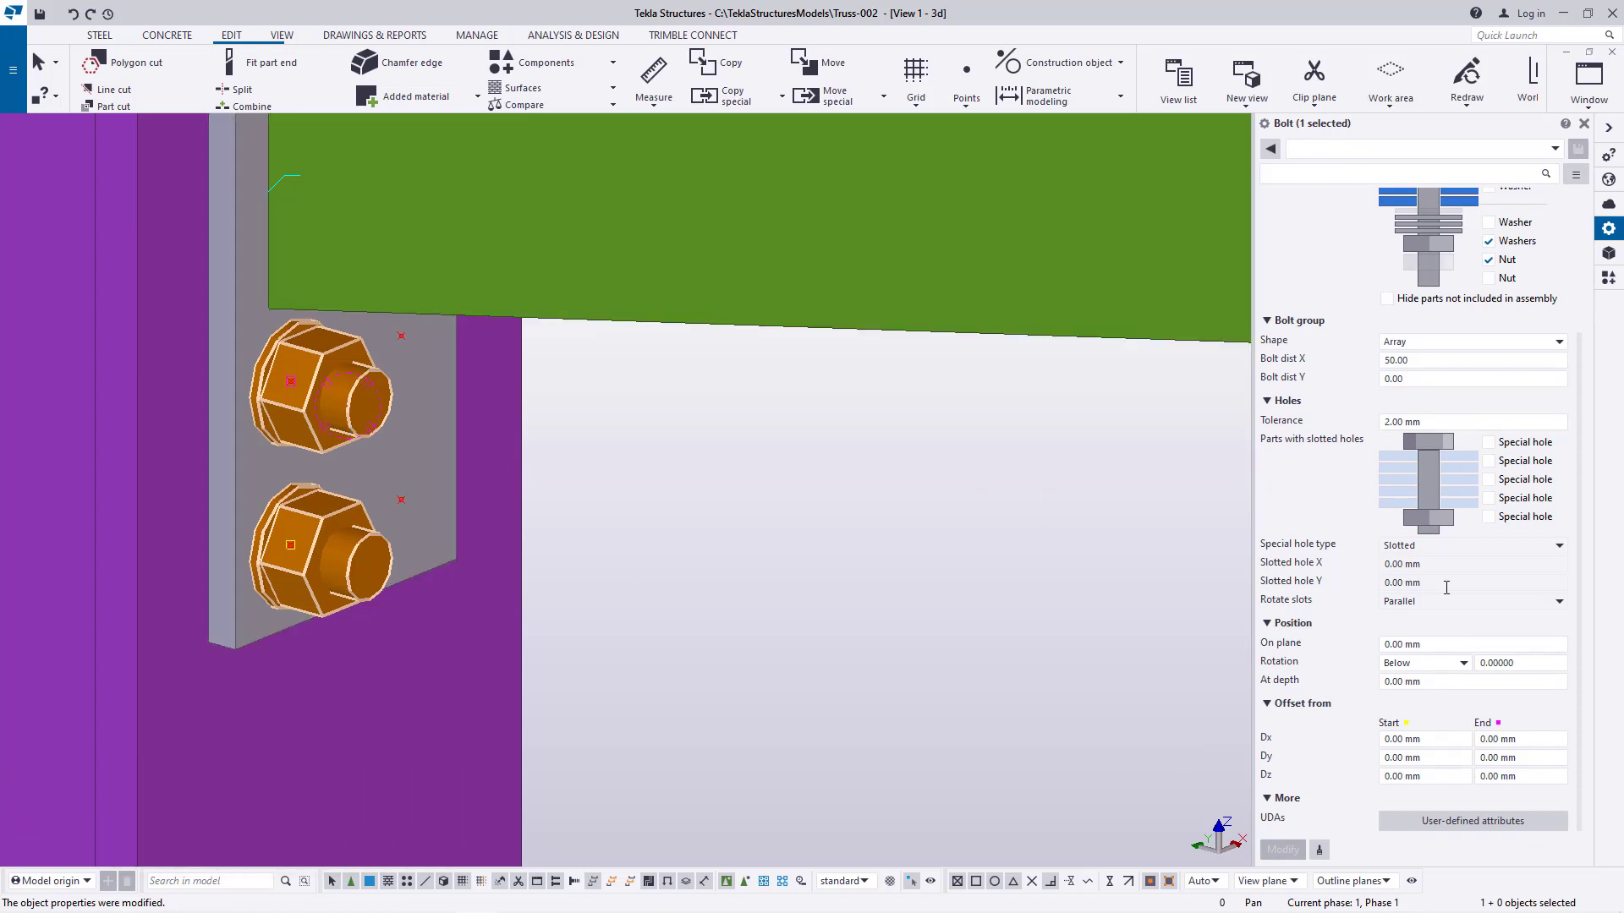
Change the selected bolt pair's size to 16 mm and apply the modification
{"action": "right_click", "coordinate": [320, 429]}
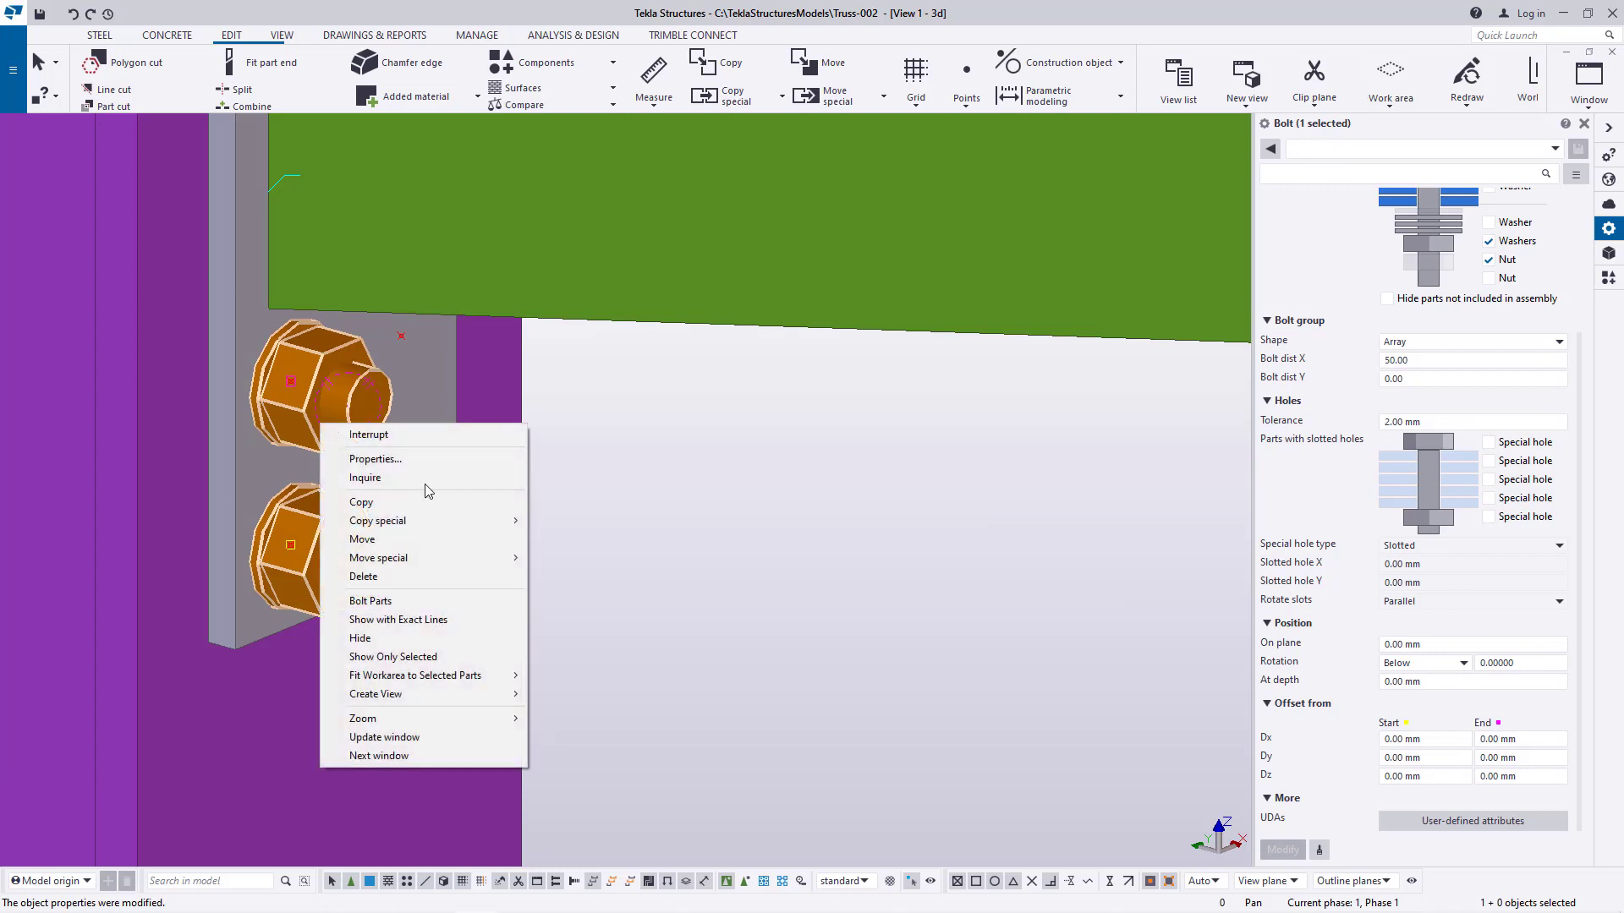
{"action": "left_click", "coordinate": [899, 460]}
{"action": "left_click", "coordinate": [301, 403]}
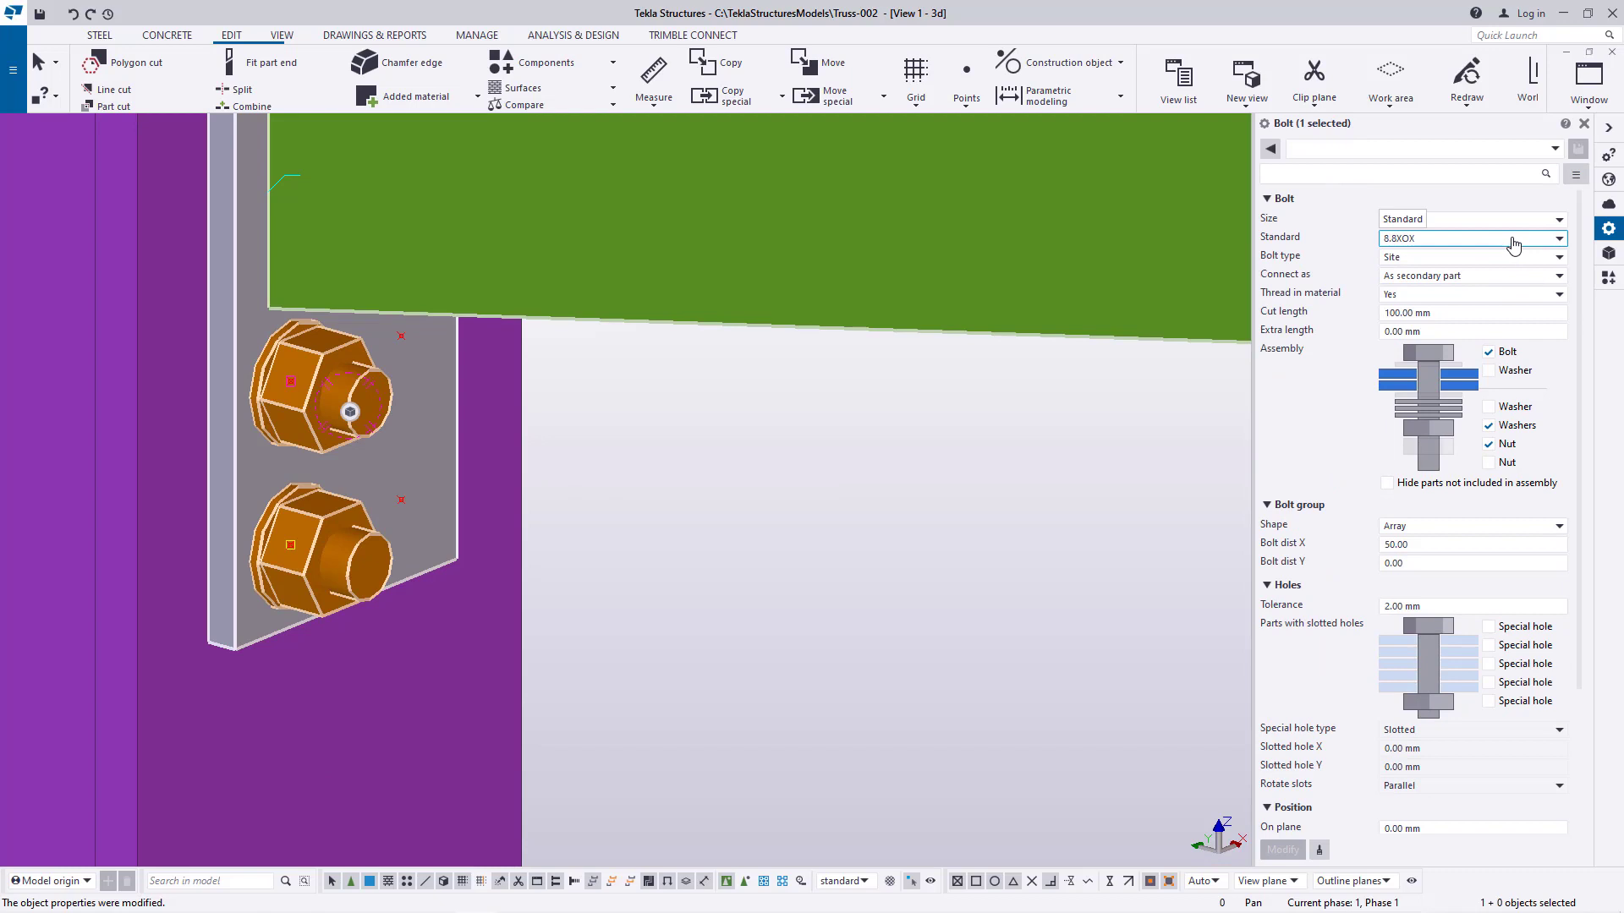
{"action": "left_click", "coordinate": [1559, 221]}
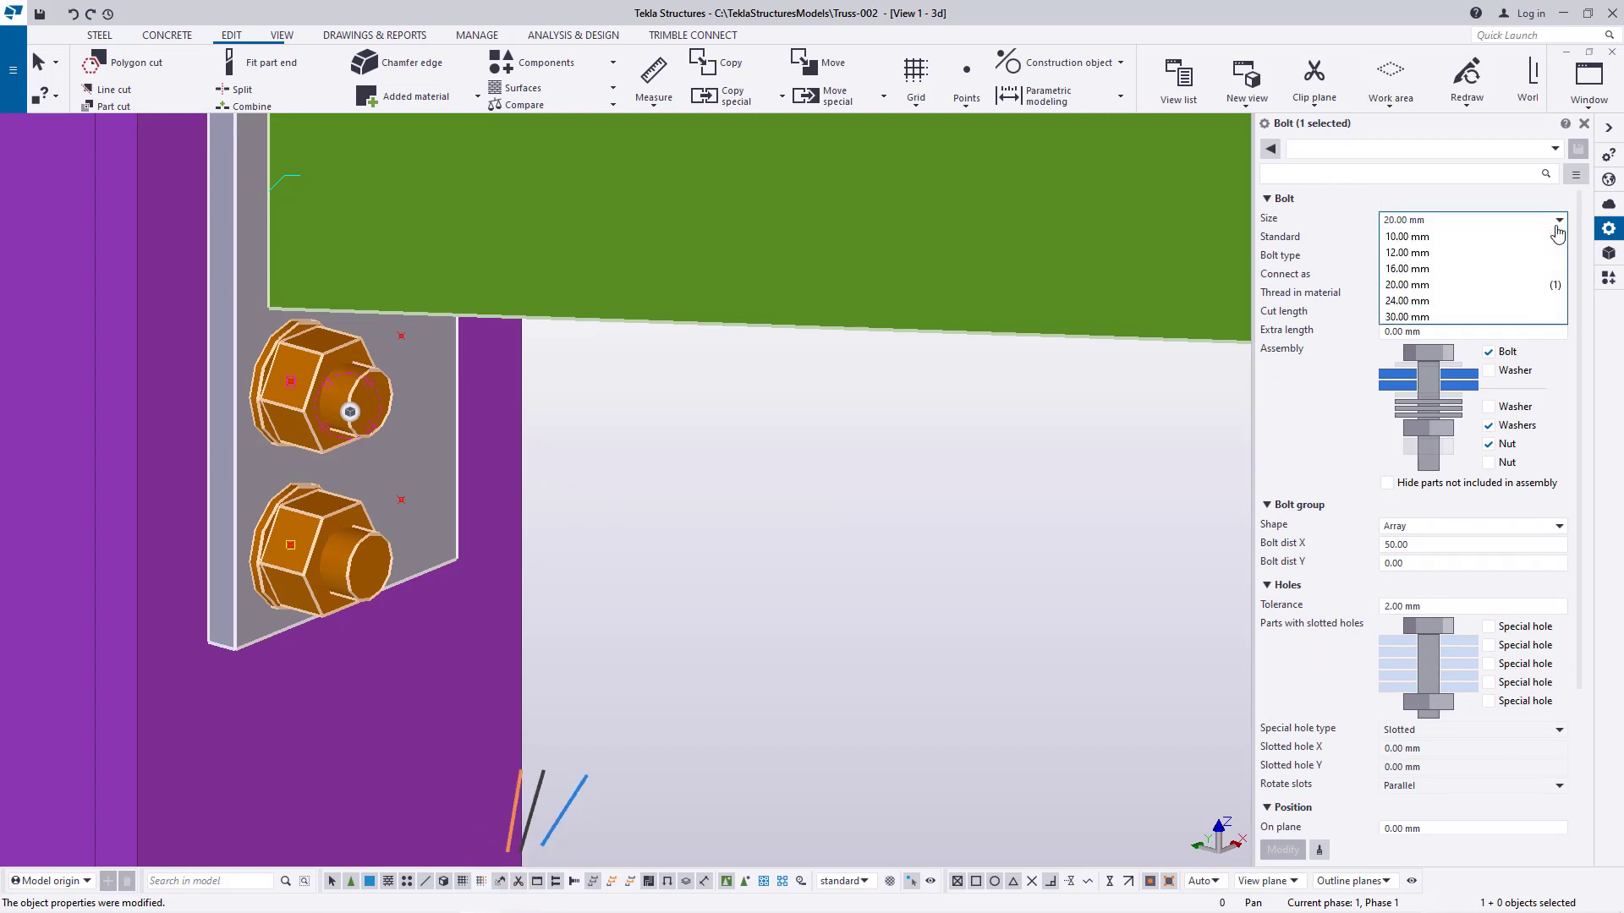
{"action": "left_click", "coordinate": [1459, 269]}
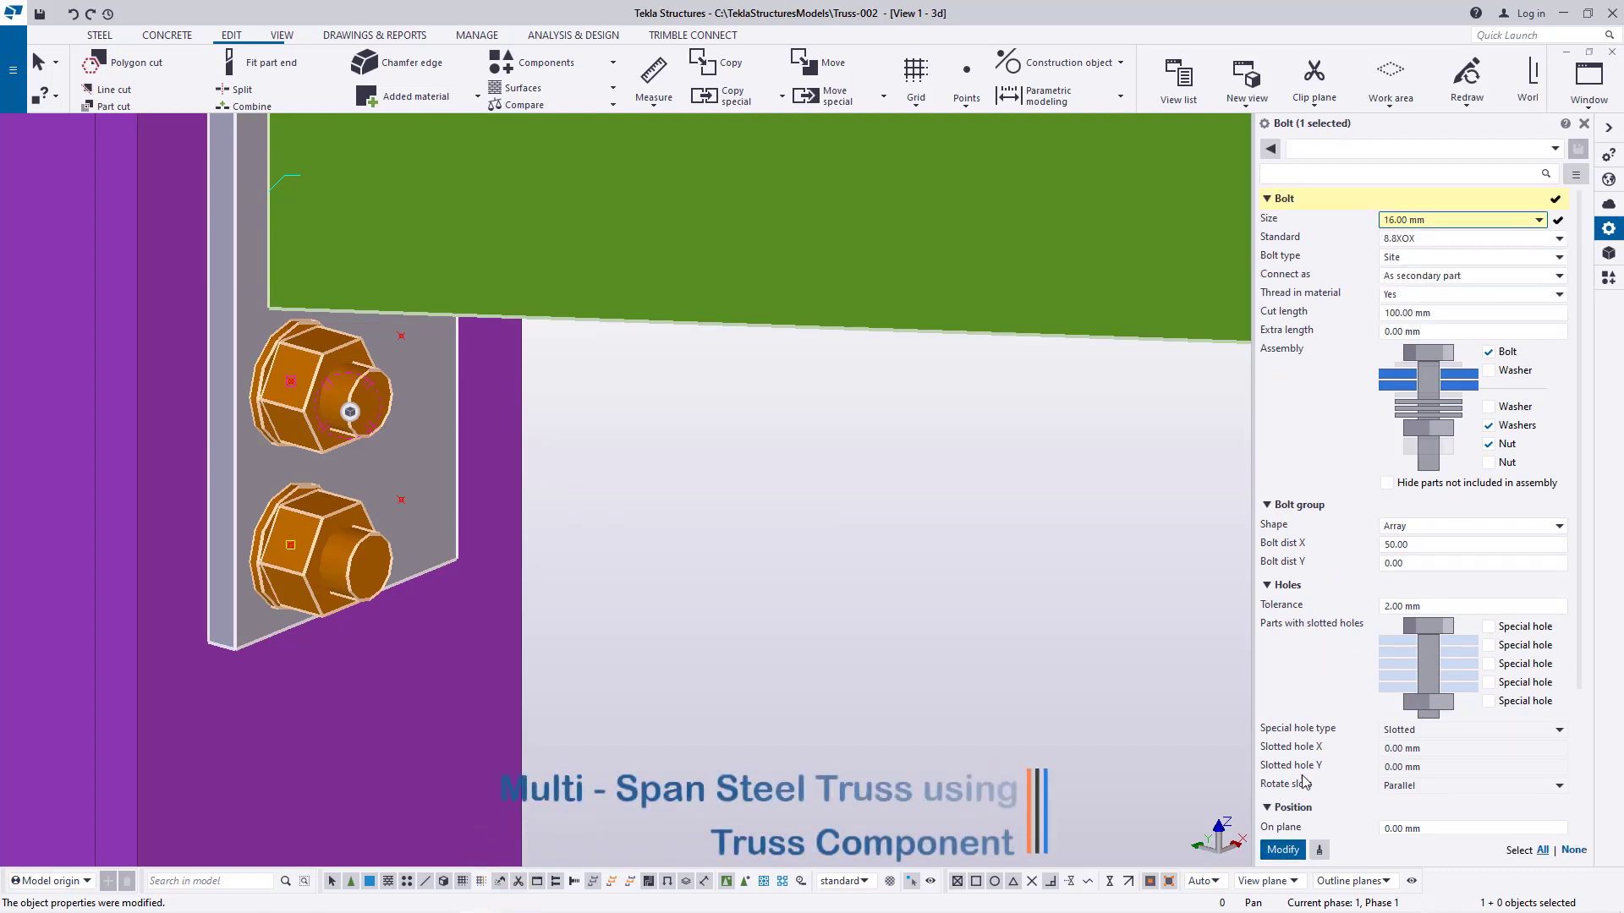
{"action": "left_click", "coordinate": [1281, 852]}
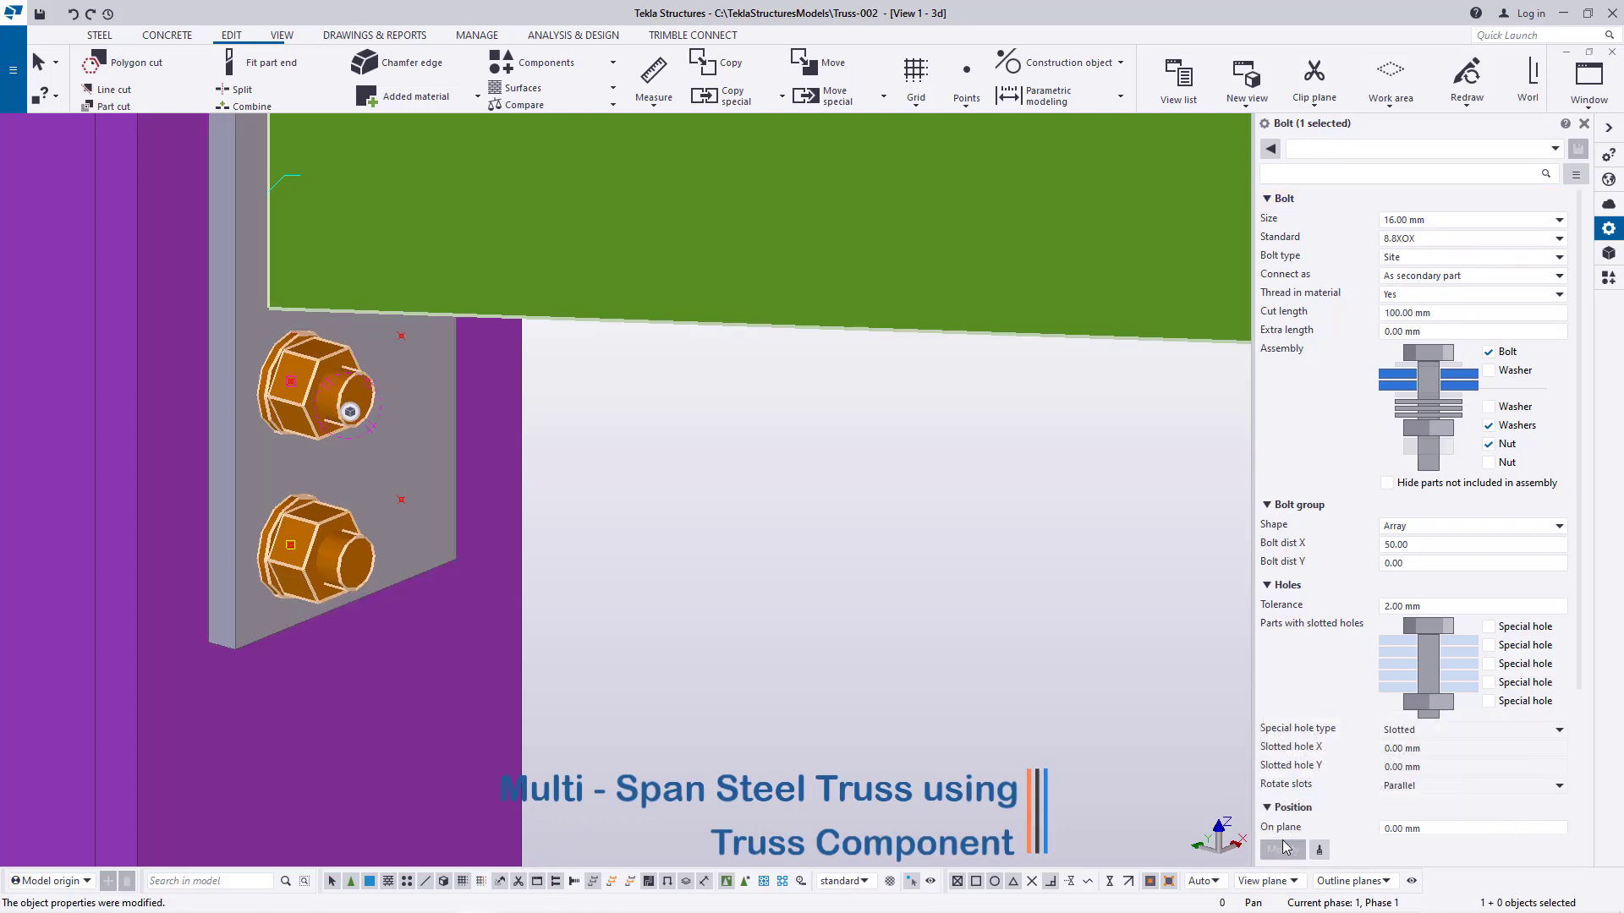
Copy the bolt pair across to the adjacent pair of layout points on the end plate
{"action": "right_click", "coordinate": [299, 352]}
{"action": "left_click", "coordinate": [396, 430]}
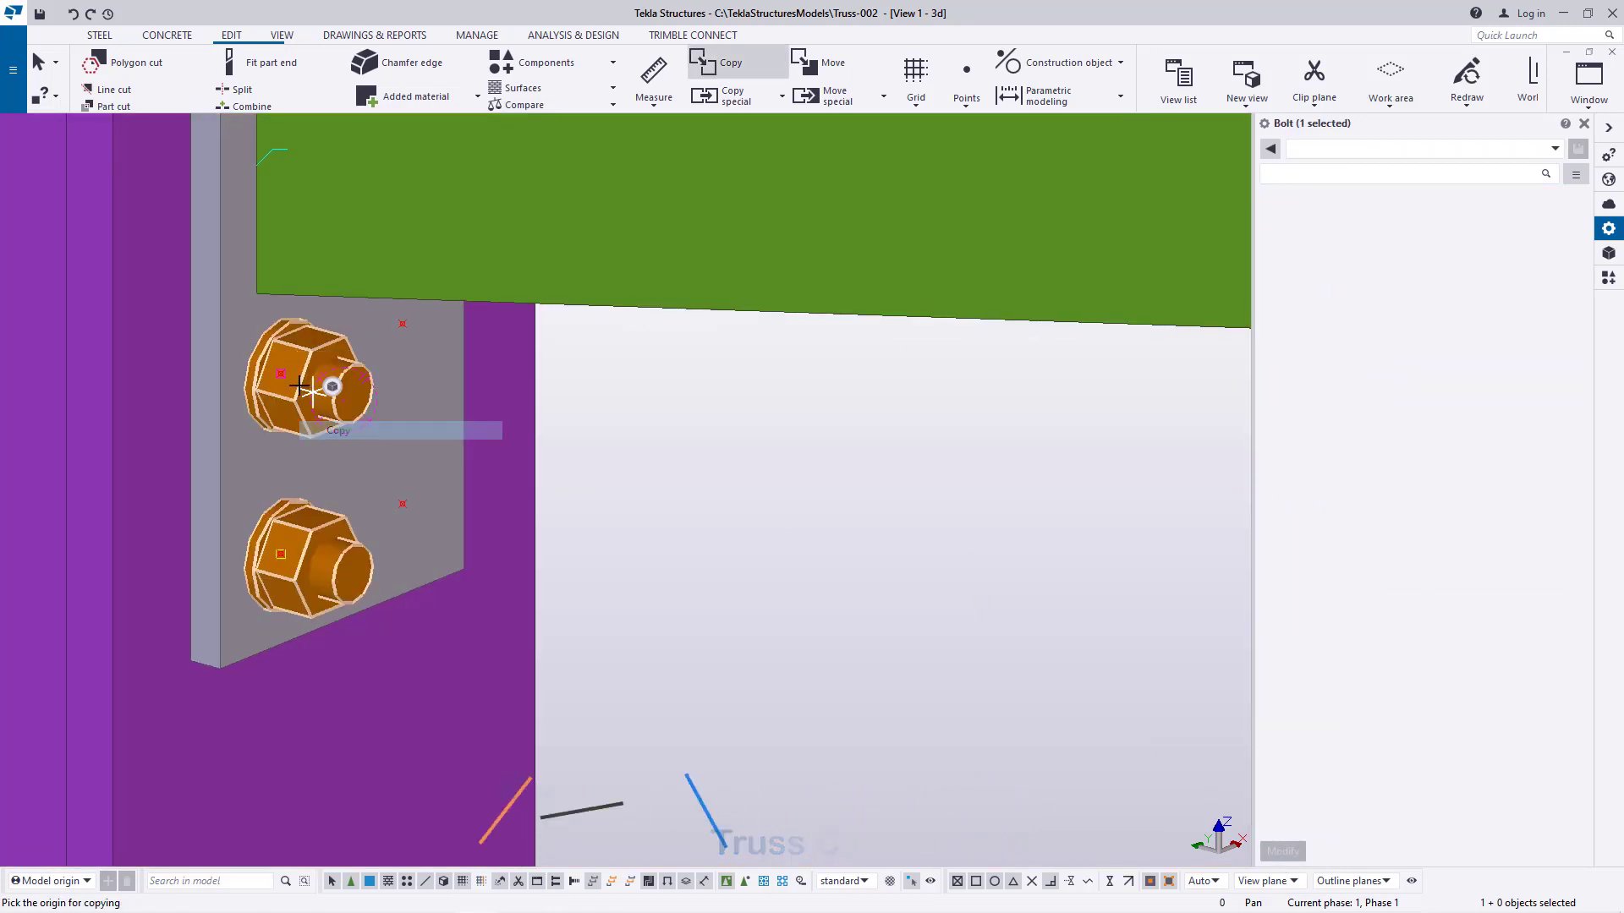
{"action": "left_click", "coordinate": [403, 324]}
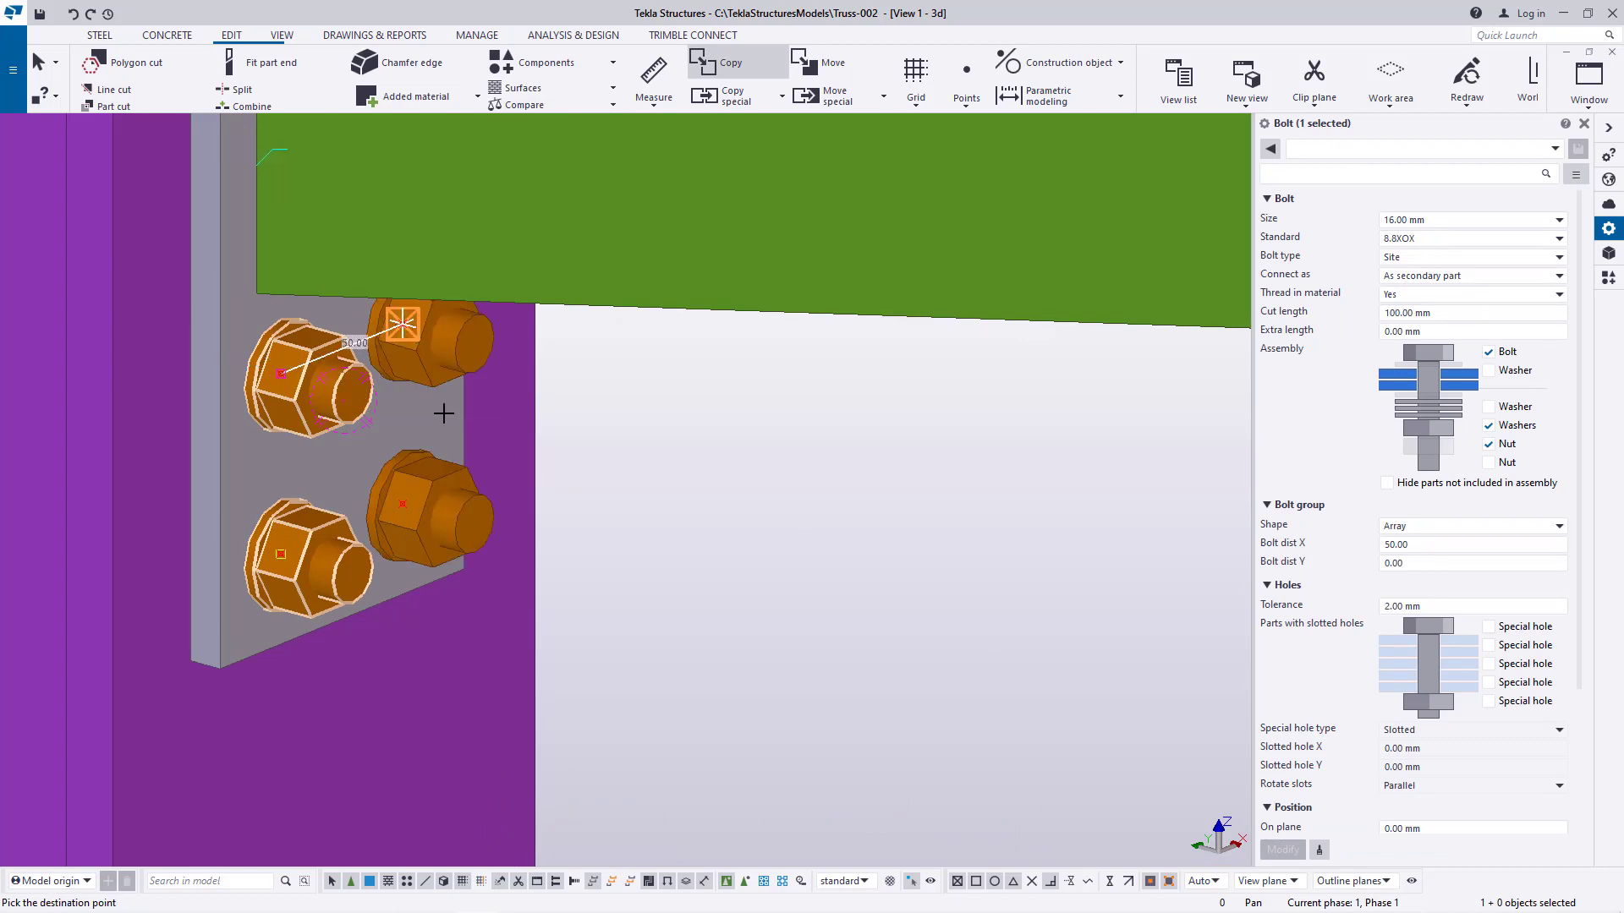
{"action": "scroll", "coordinate": [489, 688], "scroll_direction": "down", "scroll_amount": 2}
{"action": "right_click", "coordinate": [640, 535]}
{"action": "left_click", "coordinate": [668, 552]}
{"action": "scroll", "coordinate": [454, 461], "scroll_direction": "up", "scroll_amount": 1}
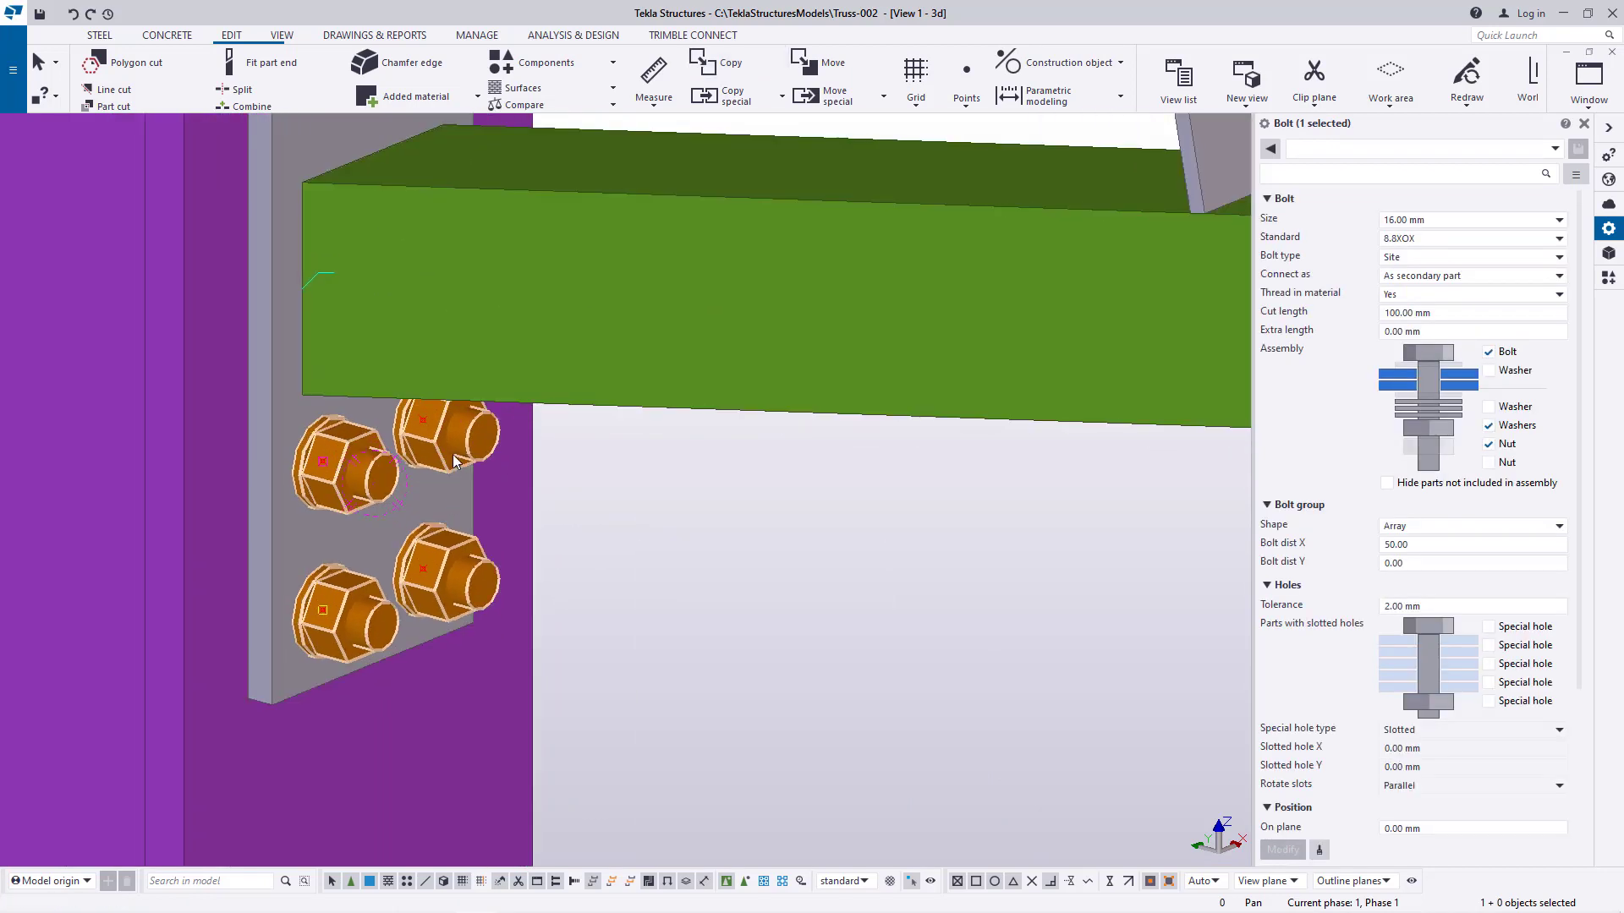
Copy both bolt groups from the midpoint of the chord end's lower edge to the midpoint of the end plate's upper edge
{"action": "left_click", "coordinate": [452, 450]}
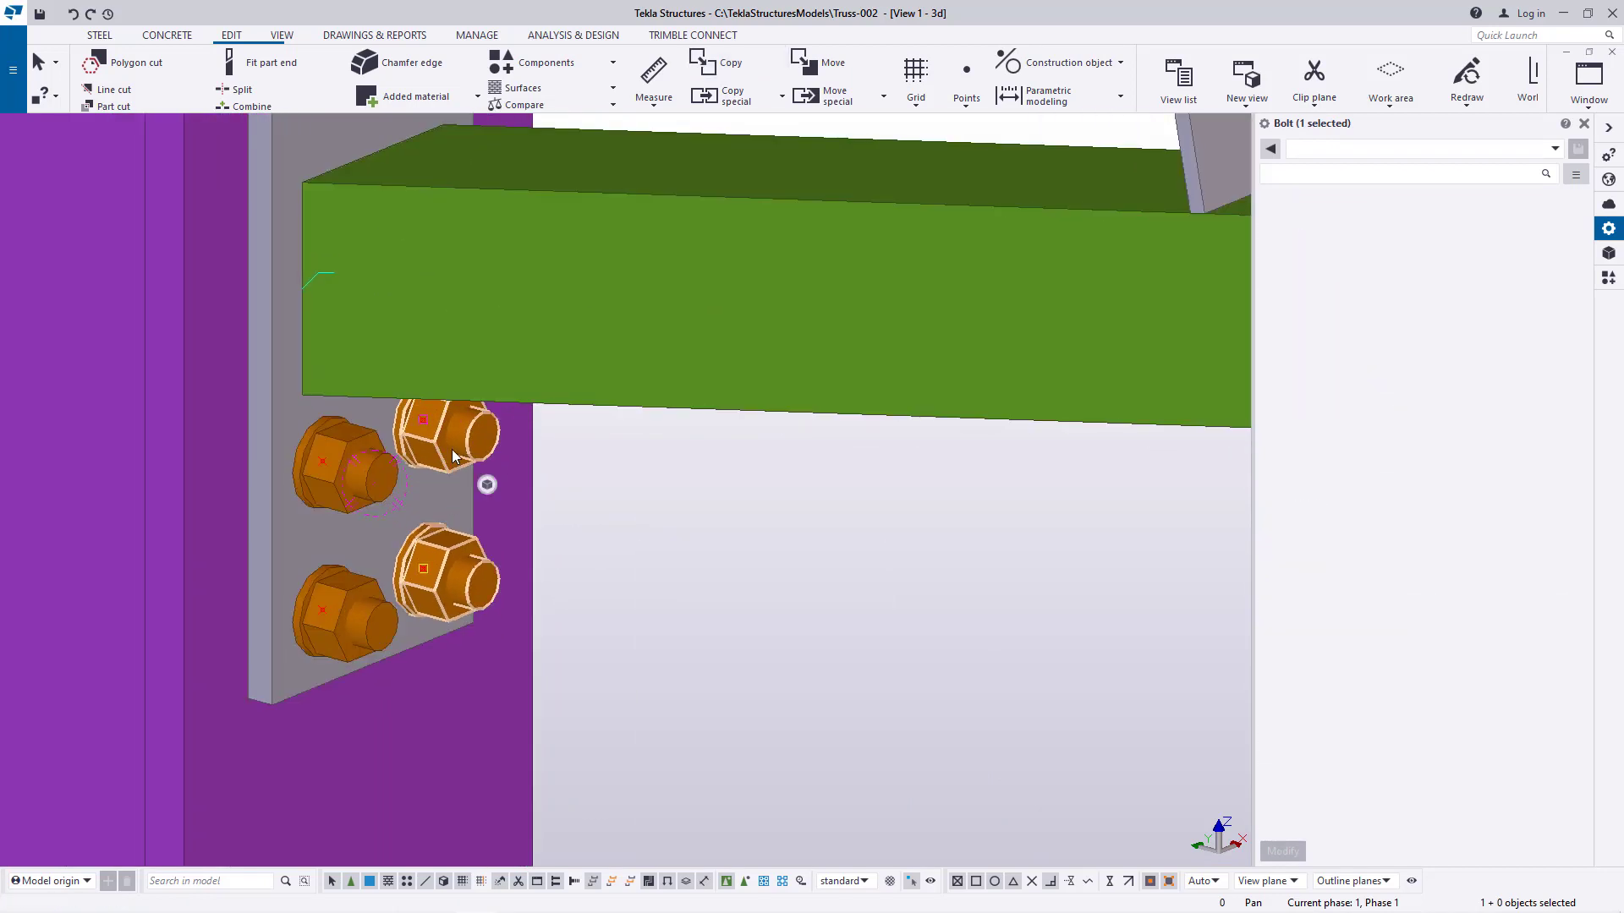
{"action": "left_click", "coordinate": [347, 465], "text": "ctrl"}
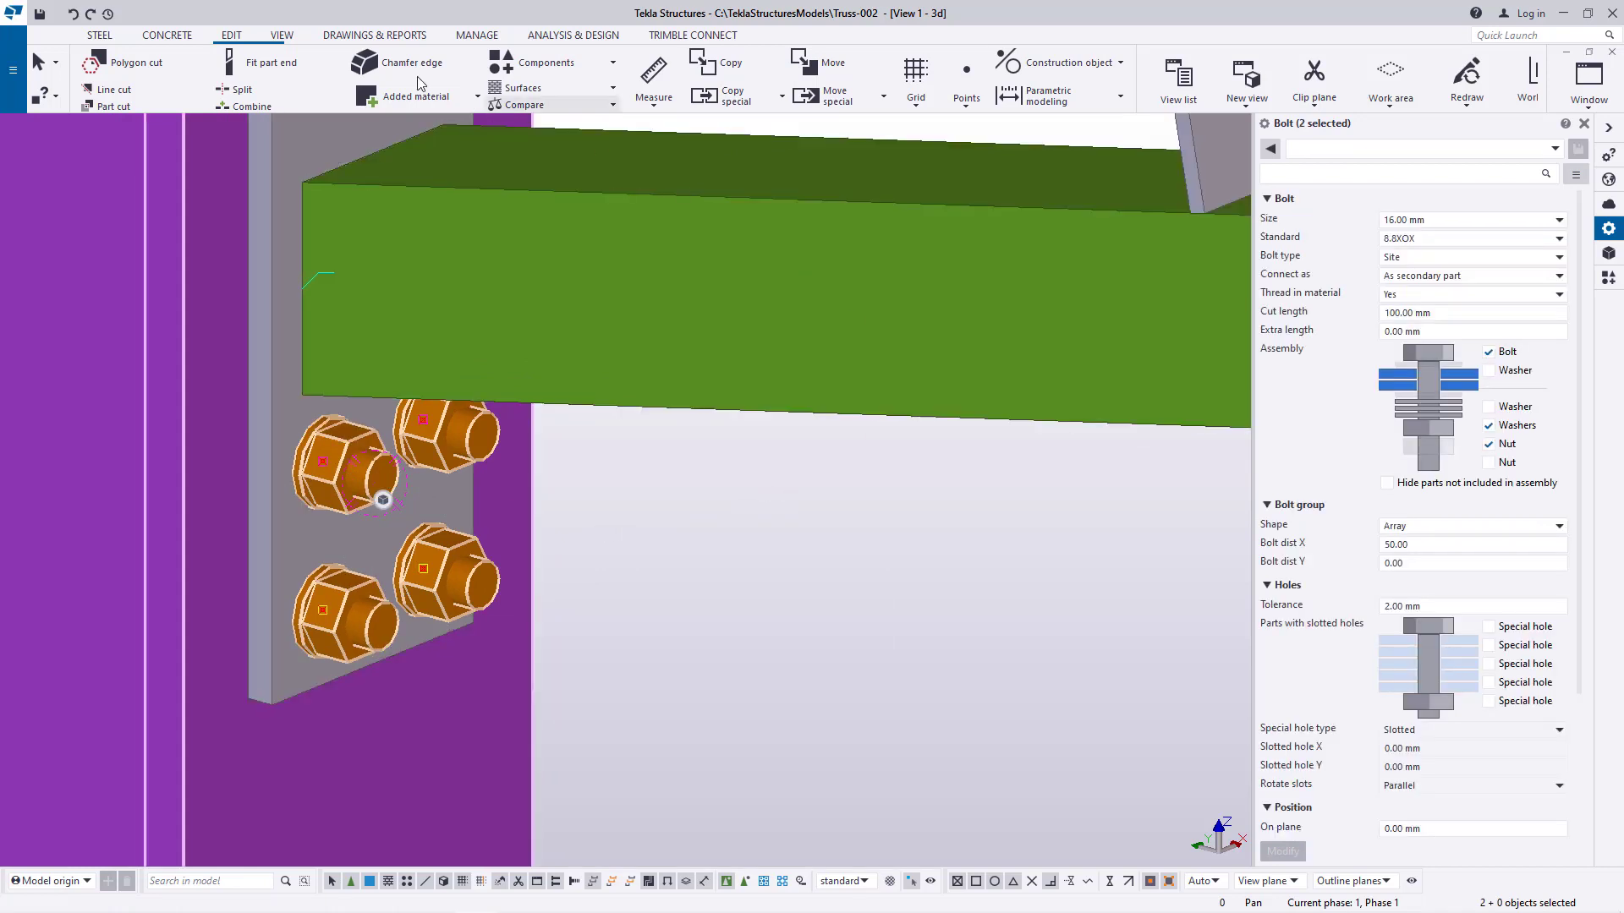
{"action": "left_click", "coordinate": [282, 34]}
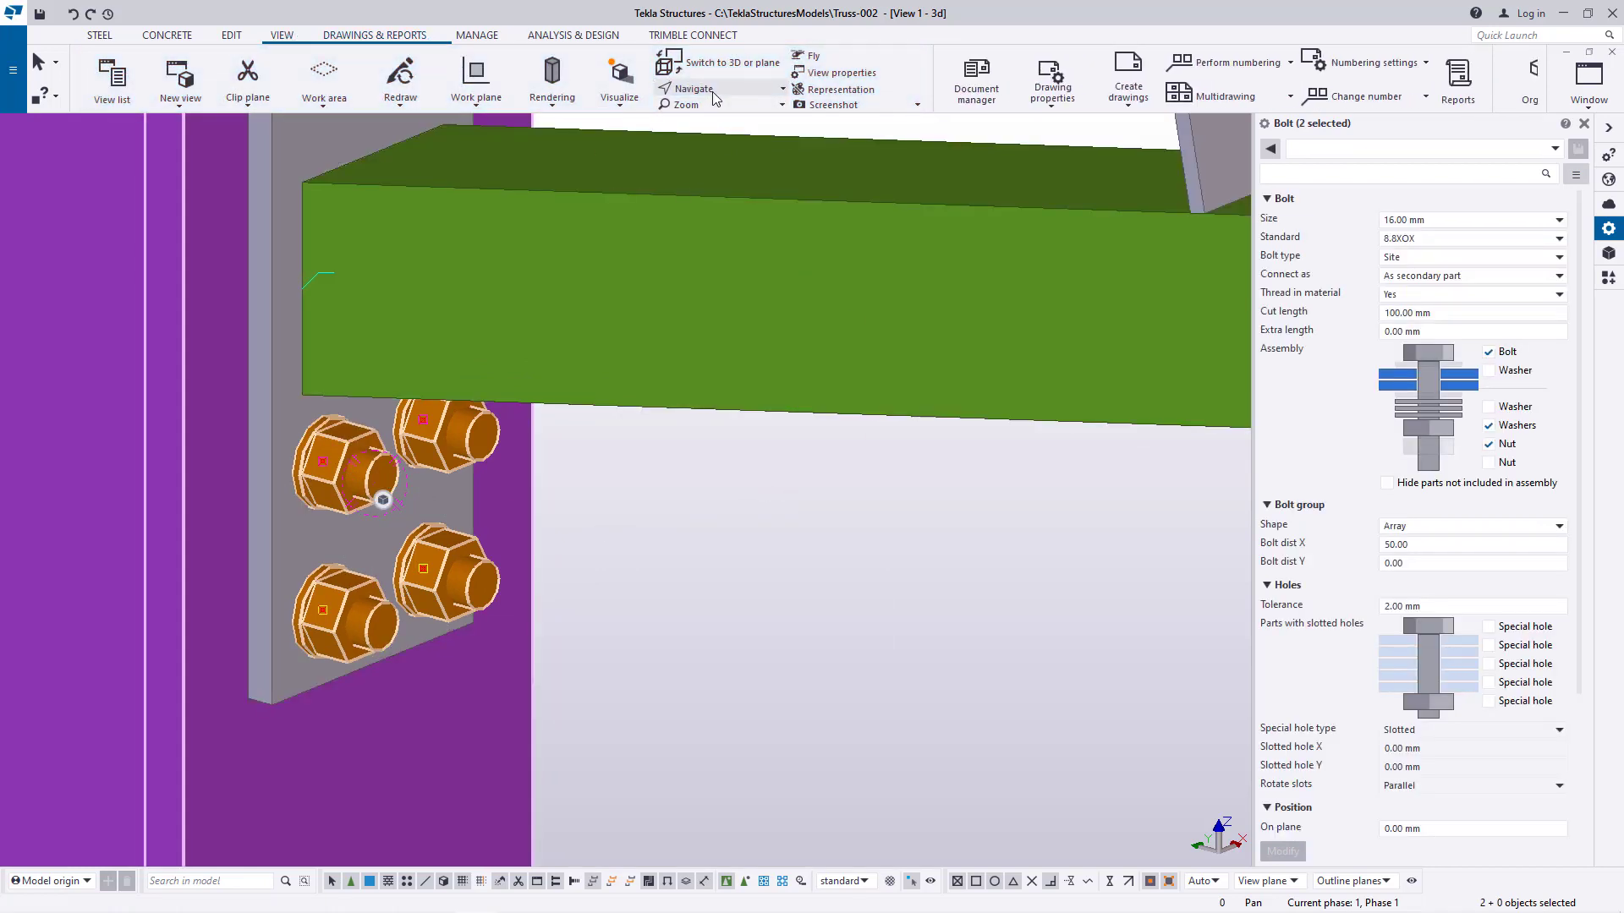
{"action": "left_click", "coordinate": [710, 90]}
{"action": "left_click", "coordinate": [709, 145]}
{"action": "left_click", "coordinate": [395, 487]}
{"action": "middle_click_drag", "start_coordinate": [394, 487], "coordinate": [374, 373], "text": "ctrl"}
{"action": "left_click_drag", "start_coordinate": [373, 373], "coordinate": [366, 368]}
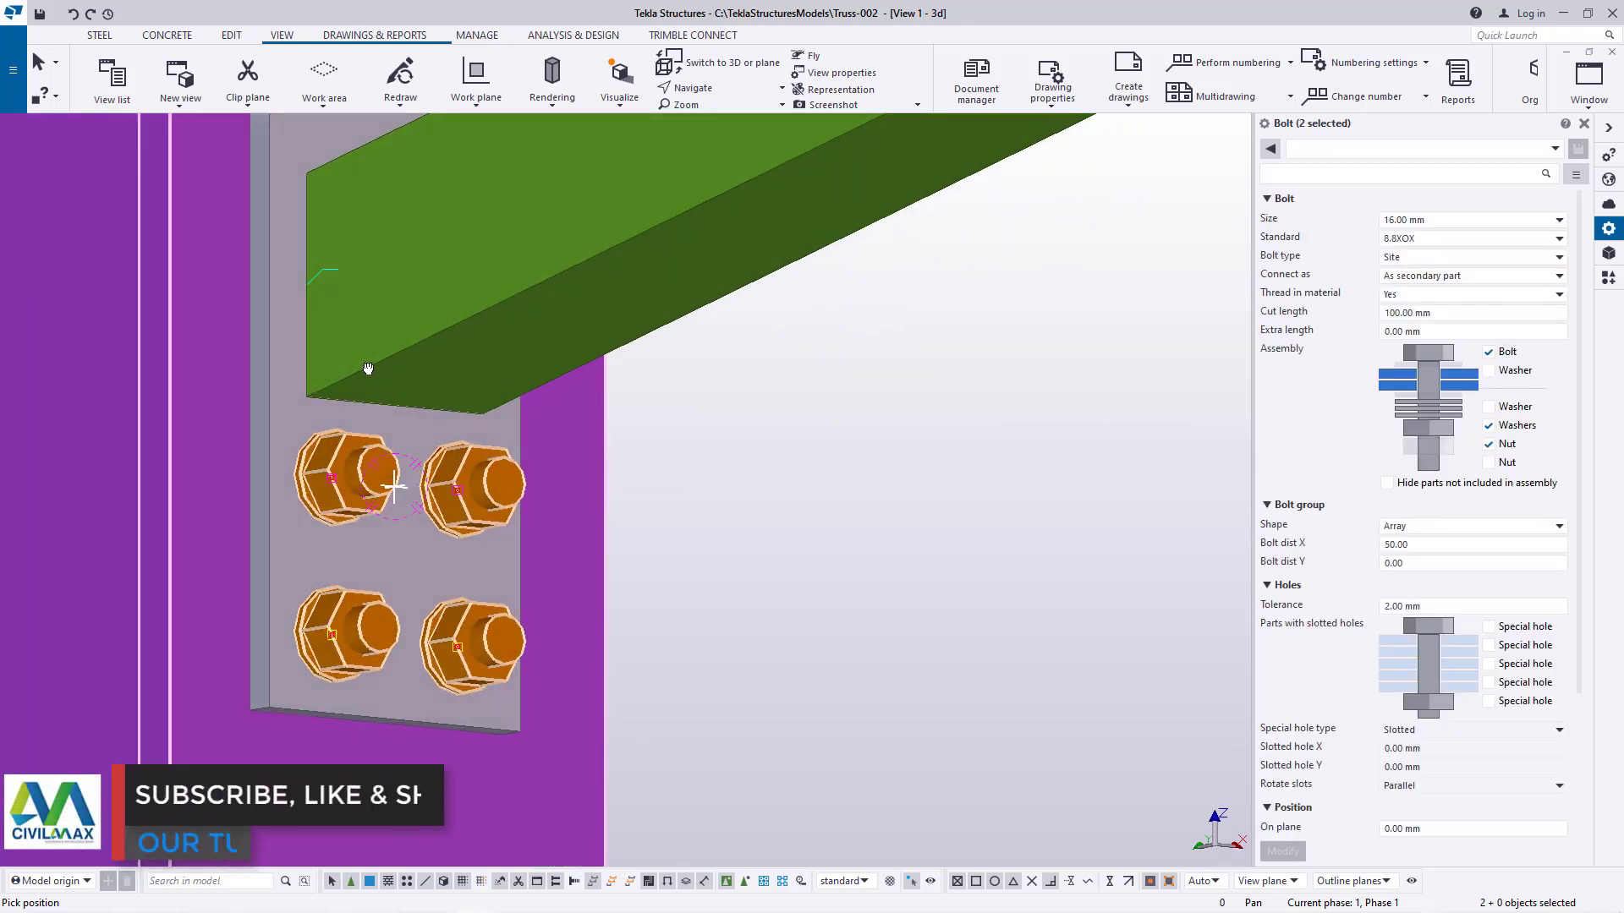
{"action": "right_click", "coordinate": [794, 426]}
{"action": "left_click", "coordinate": [854, 437]}
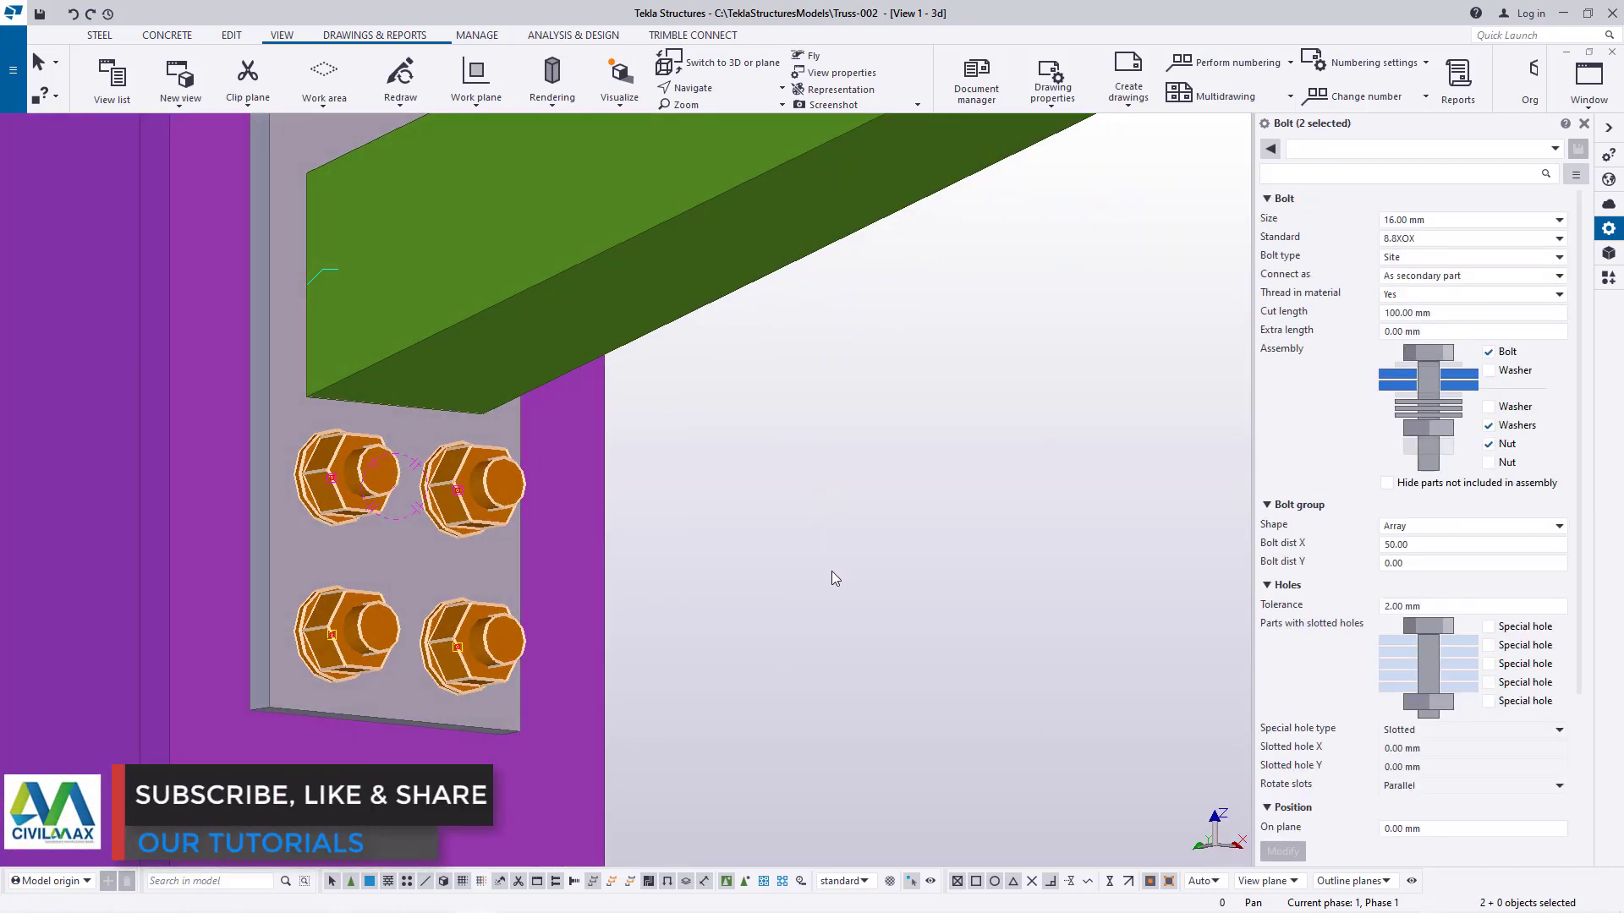
{"action": "right_click", "coordinate": [480, 505]}
{"action": "left_click", "coordinate": [507, 529]}
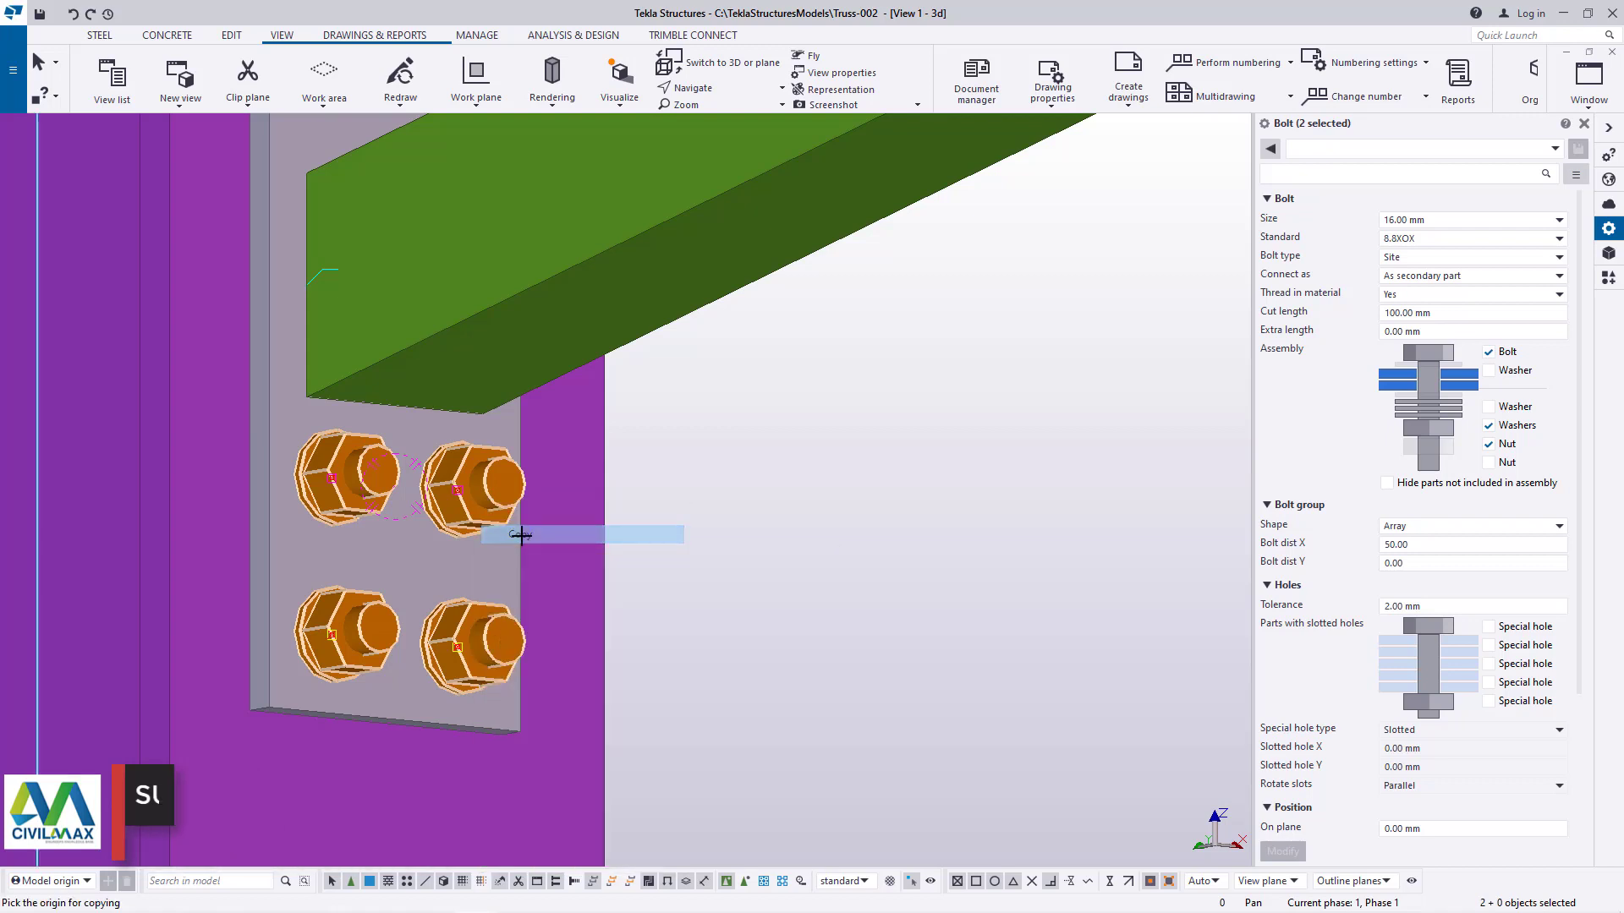
{"action": "scroll", "coordinate": [407, 409], "scroll_direction": "up", "scroll_amount": 2}
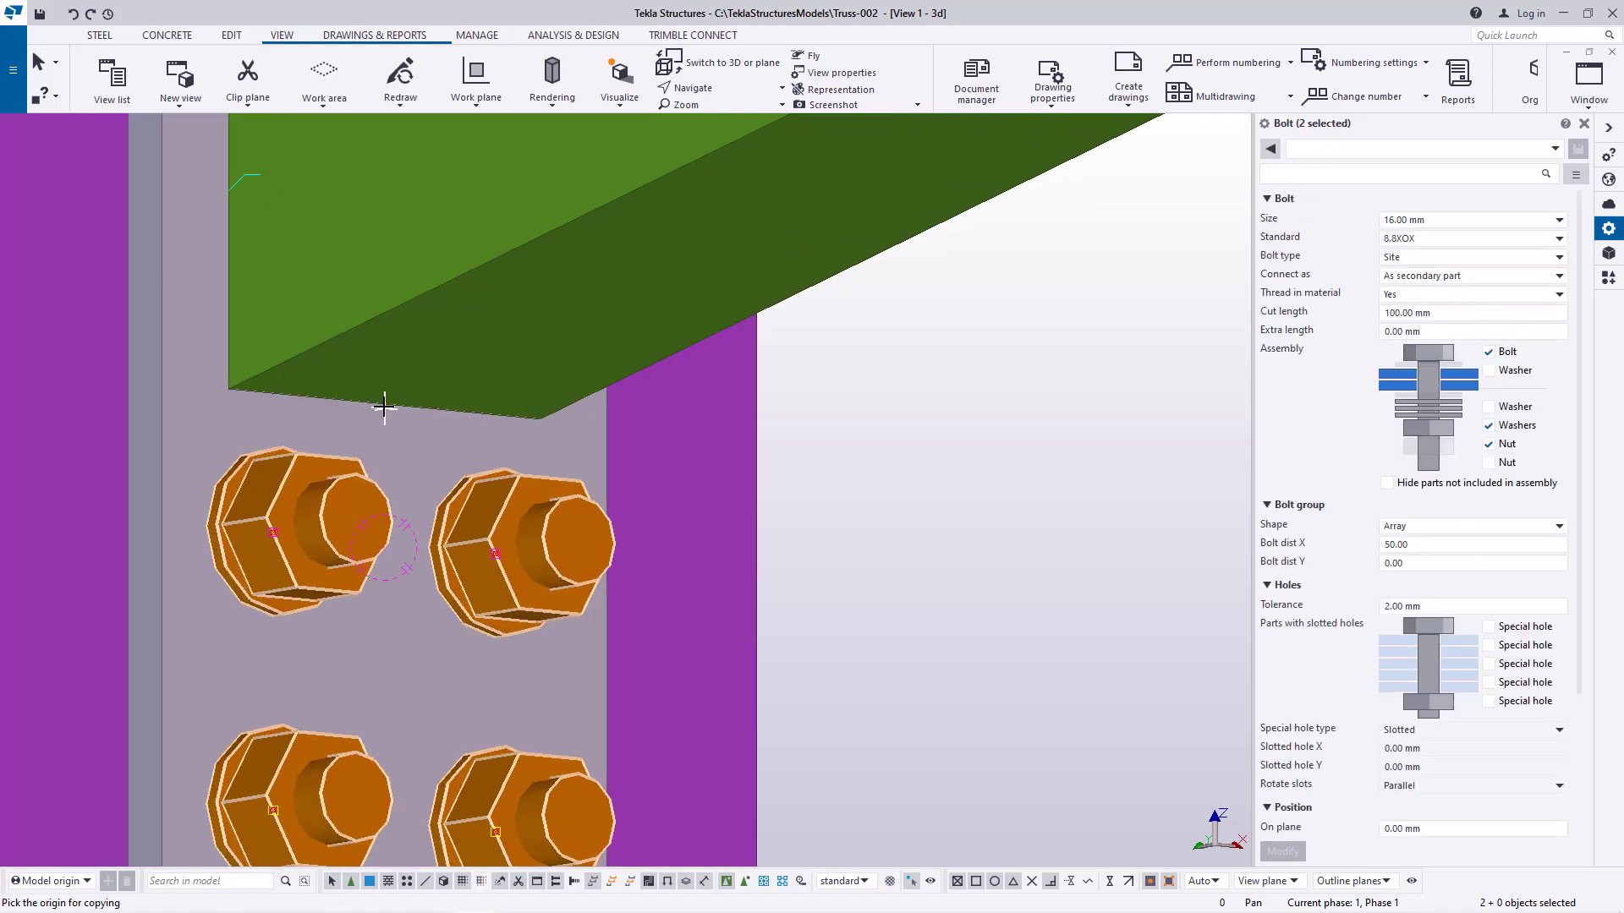
{"action": "scroll", "coordinate": [466, 637], "scroll_direction": "down", "scroll_amount": 4}
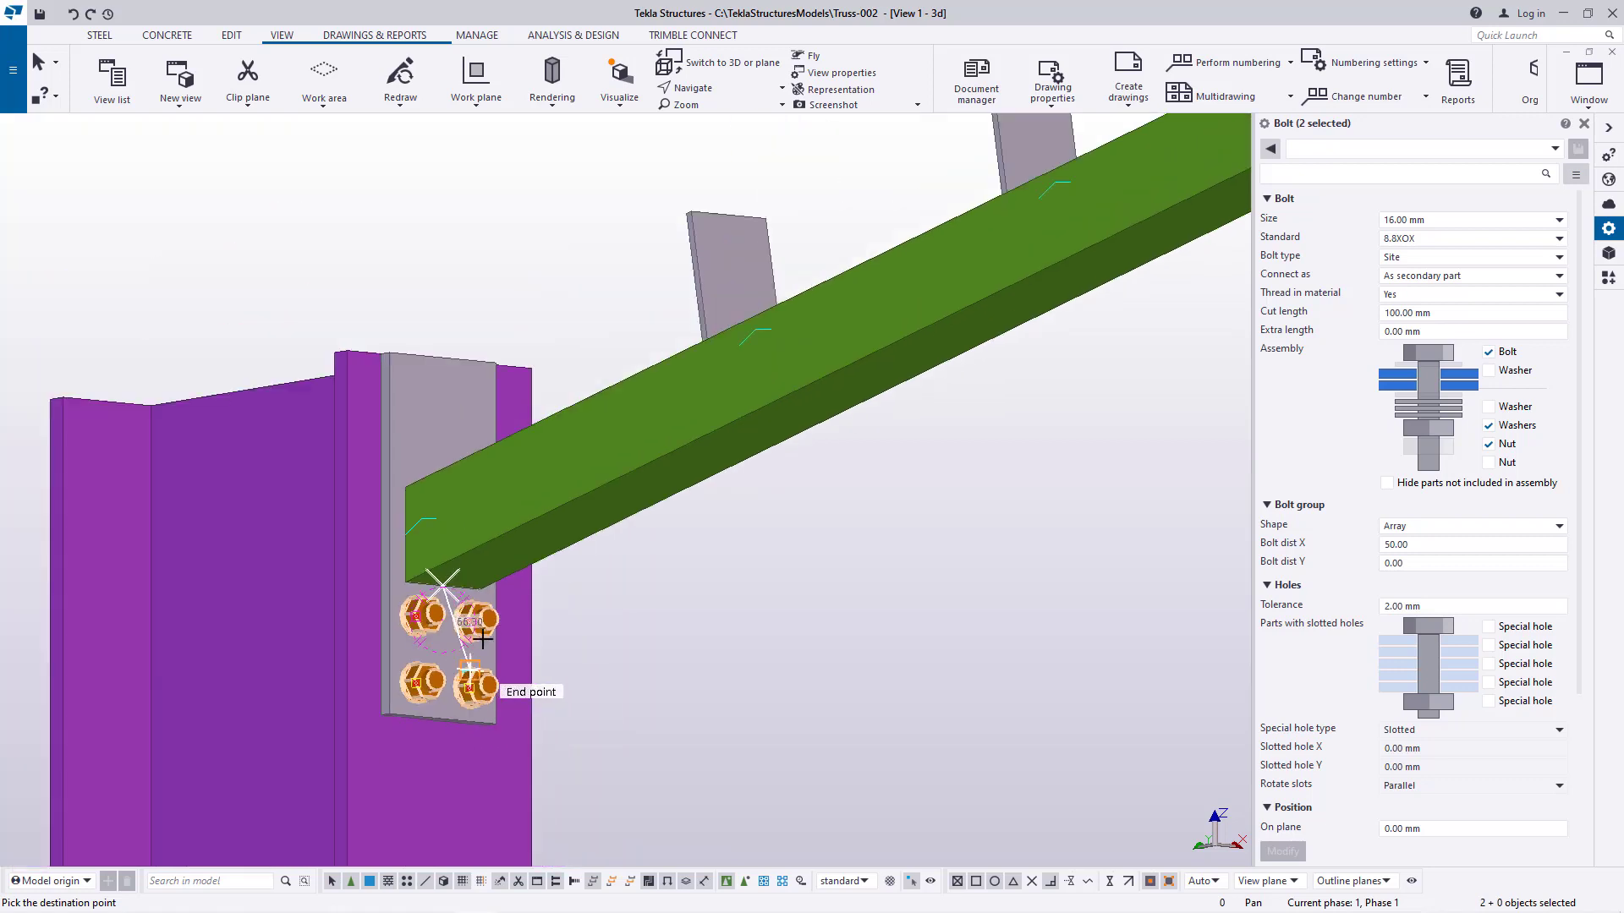
{"action": "scroll", "coordinate": [450, 380], "scroll_direction": "up", "scroll_amount": 2}
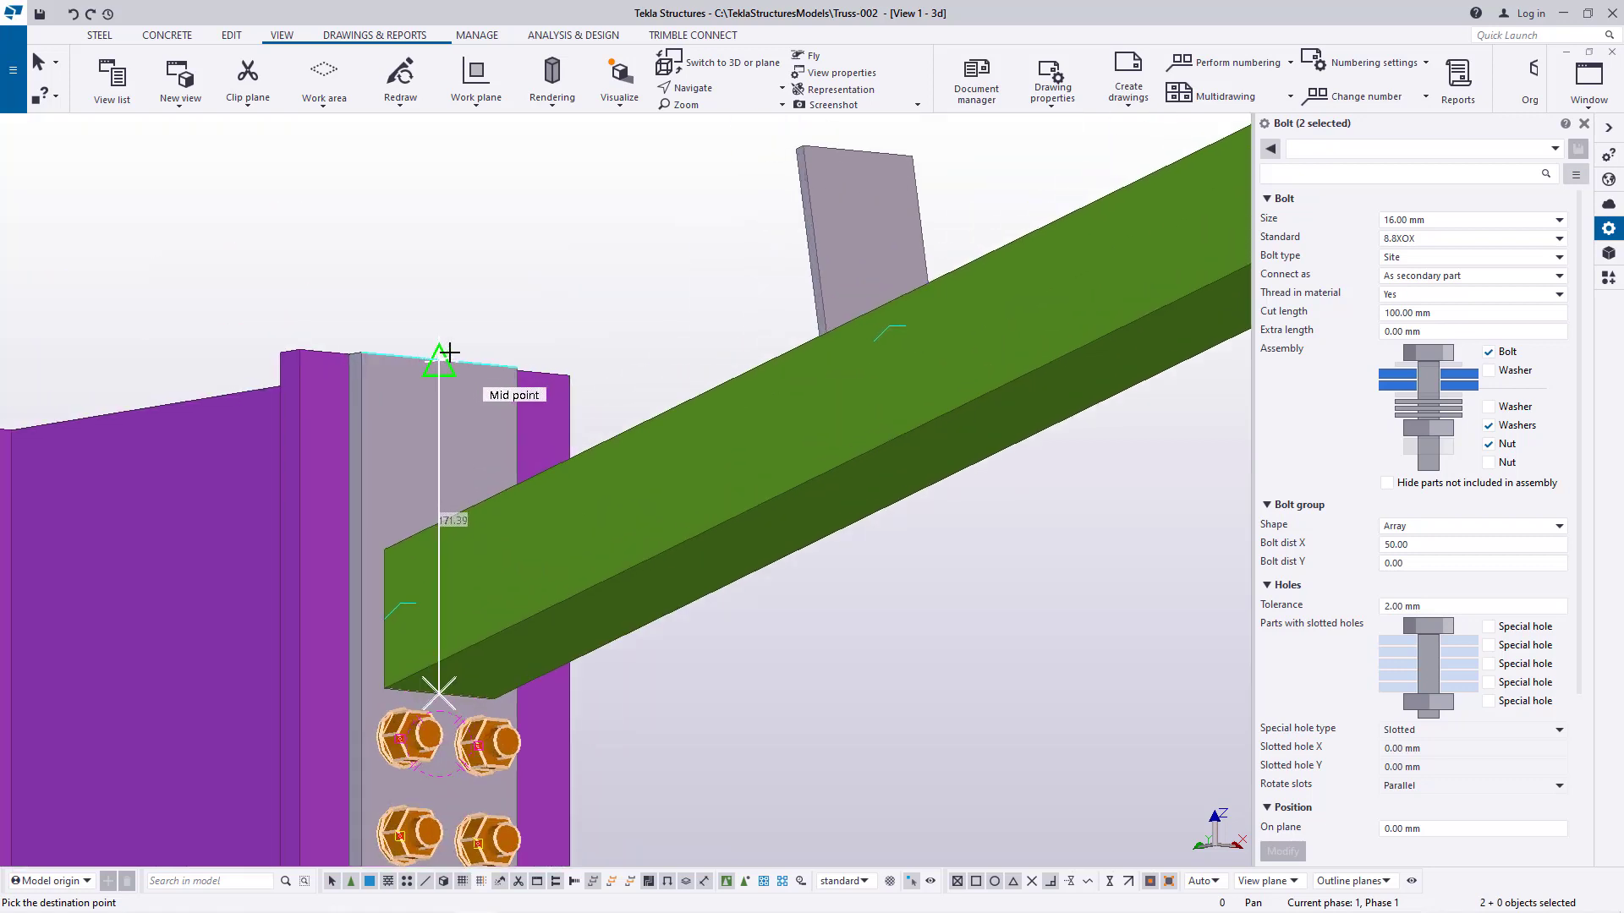
{"action": "scroll", "coordinate": [449, 352], "scroll_direction": "up", "scroll_amount": 5}
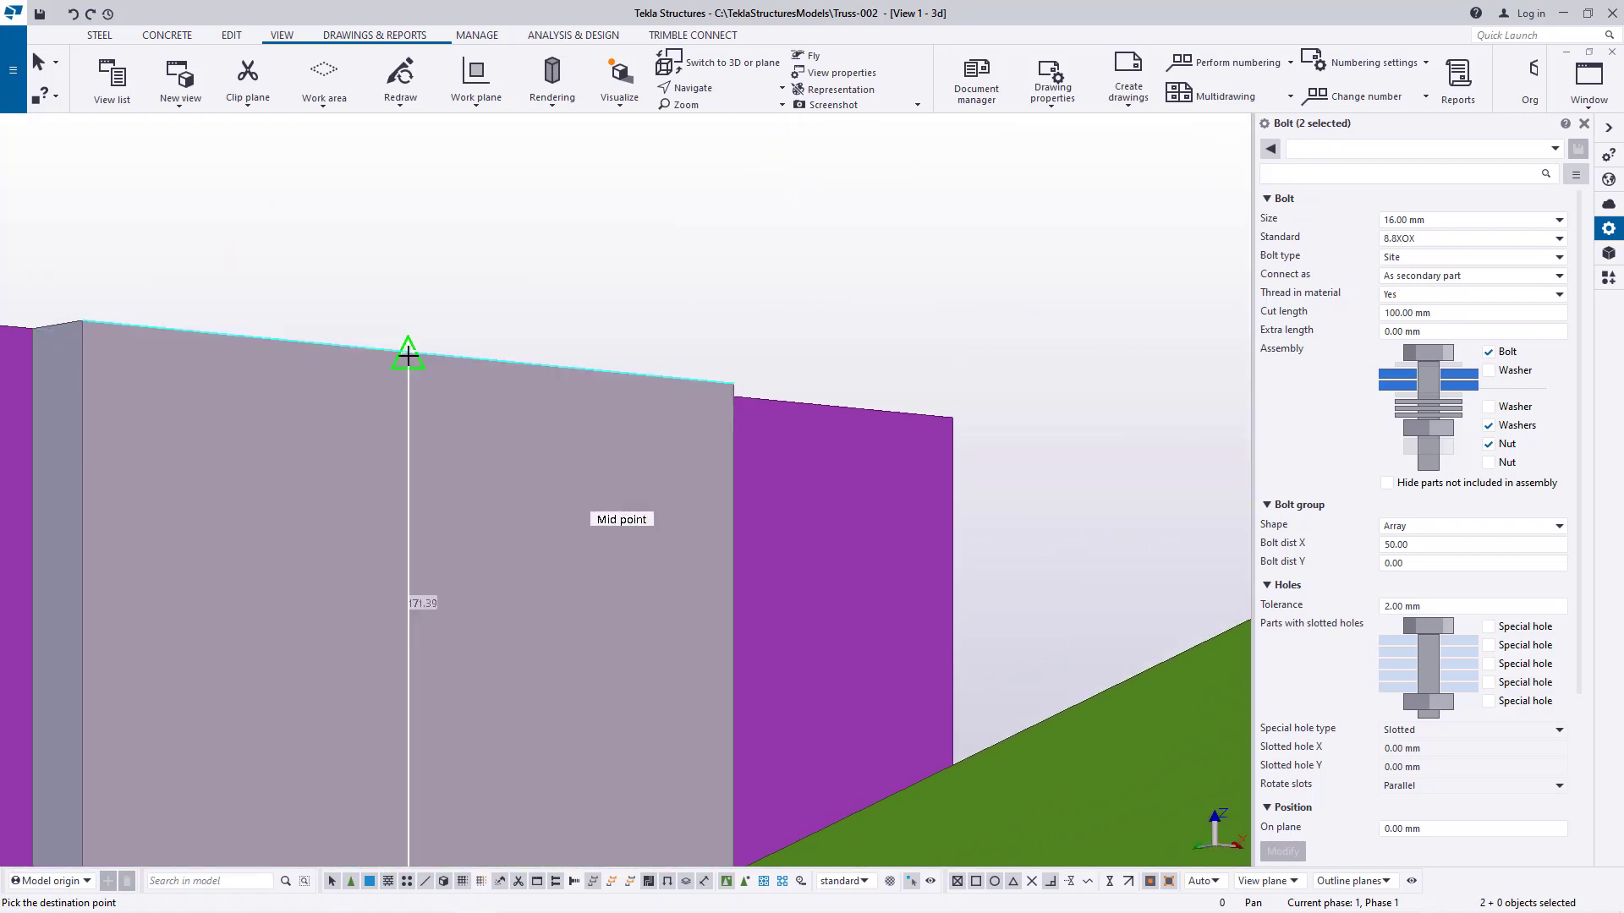
{"action": "scroll", "coordinate": [407, 353], "scroll_direction": "down", "scroll_amount": 5}
{"action": "right_click", "coordinate": [482, 363]}
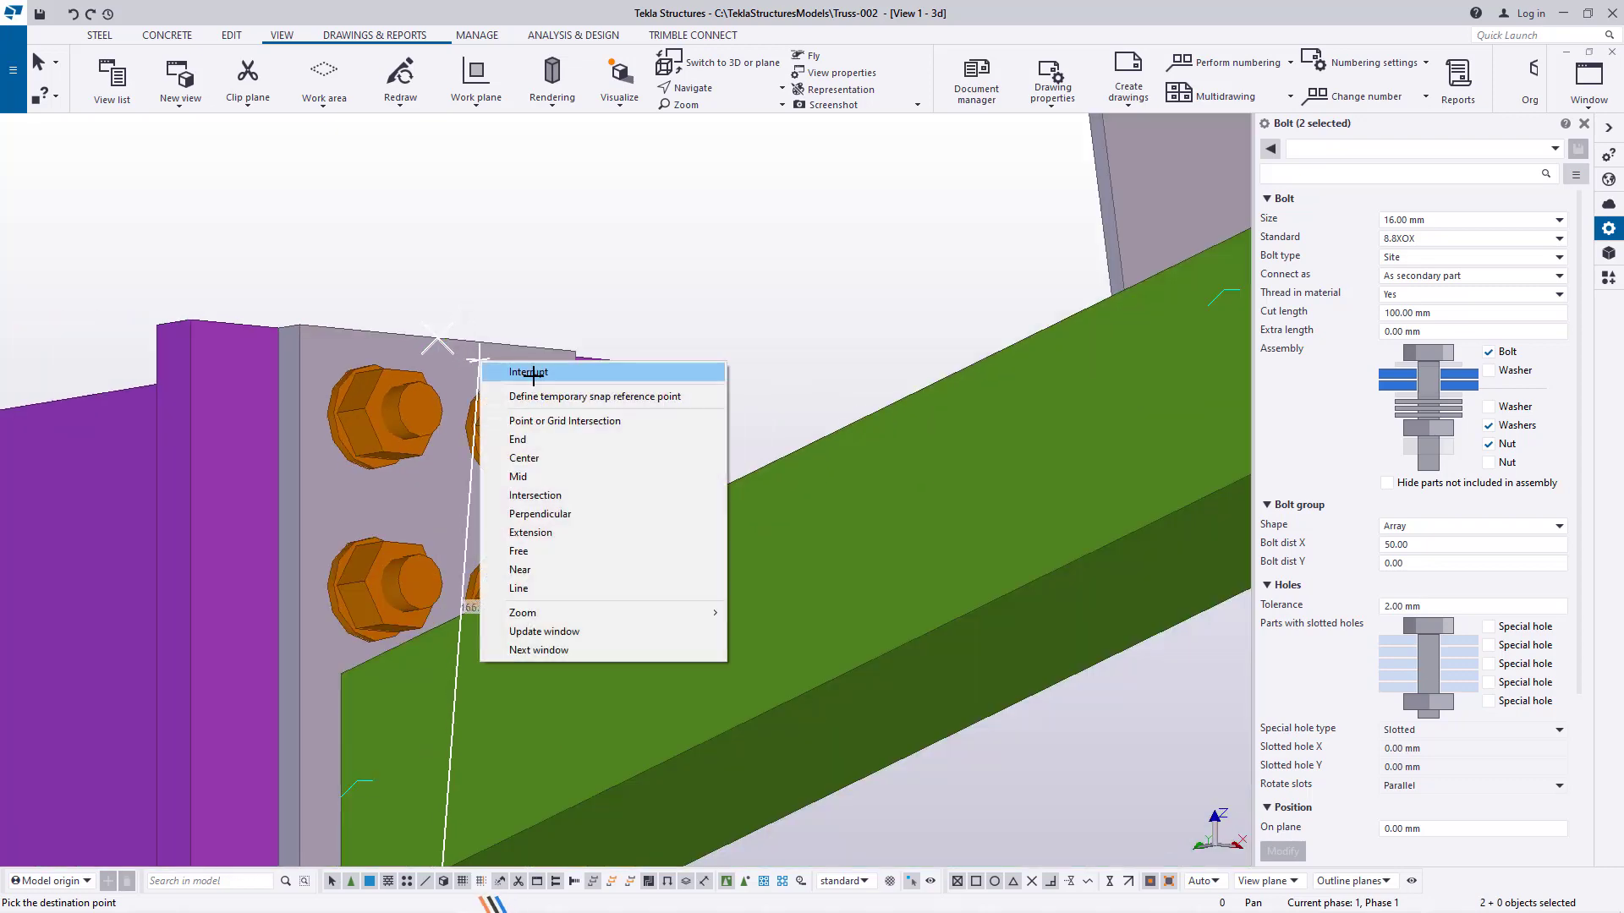
{"action": "left_click", "coordinate": [529, 373]}
Examine the bolt groups above and below the chord by orbiting around the column connection
{"action": "key", "text": "v"}
{"action": "left_click", "coordinate": [431, 514]}
{"action": "middle_click_drag", "start_coordinate": [431, 514], "coordinate": [482, 663], "text": "ctrl"}
{"action": "scroll", "coordinate": [448, 499], "scroll_direction": "down", "scroll_amount": 4}
{"action": "middle_click_drag", "start_coordinate": [464, 507], "coordinate": [642, 416], "text": "ctrl"}
{"action": "right_click", "coordinate": [642, 416]}
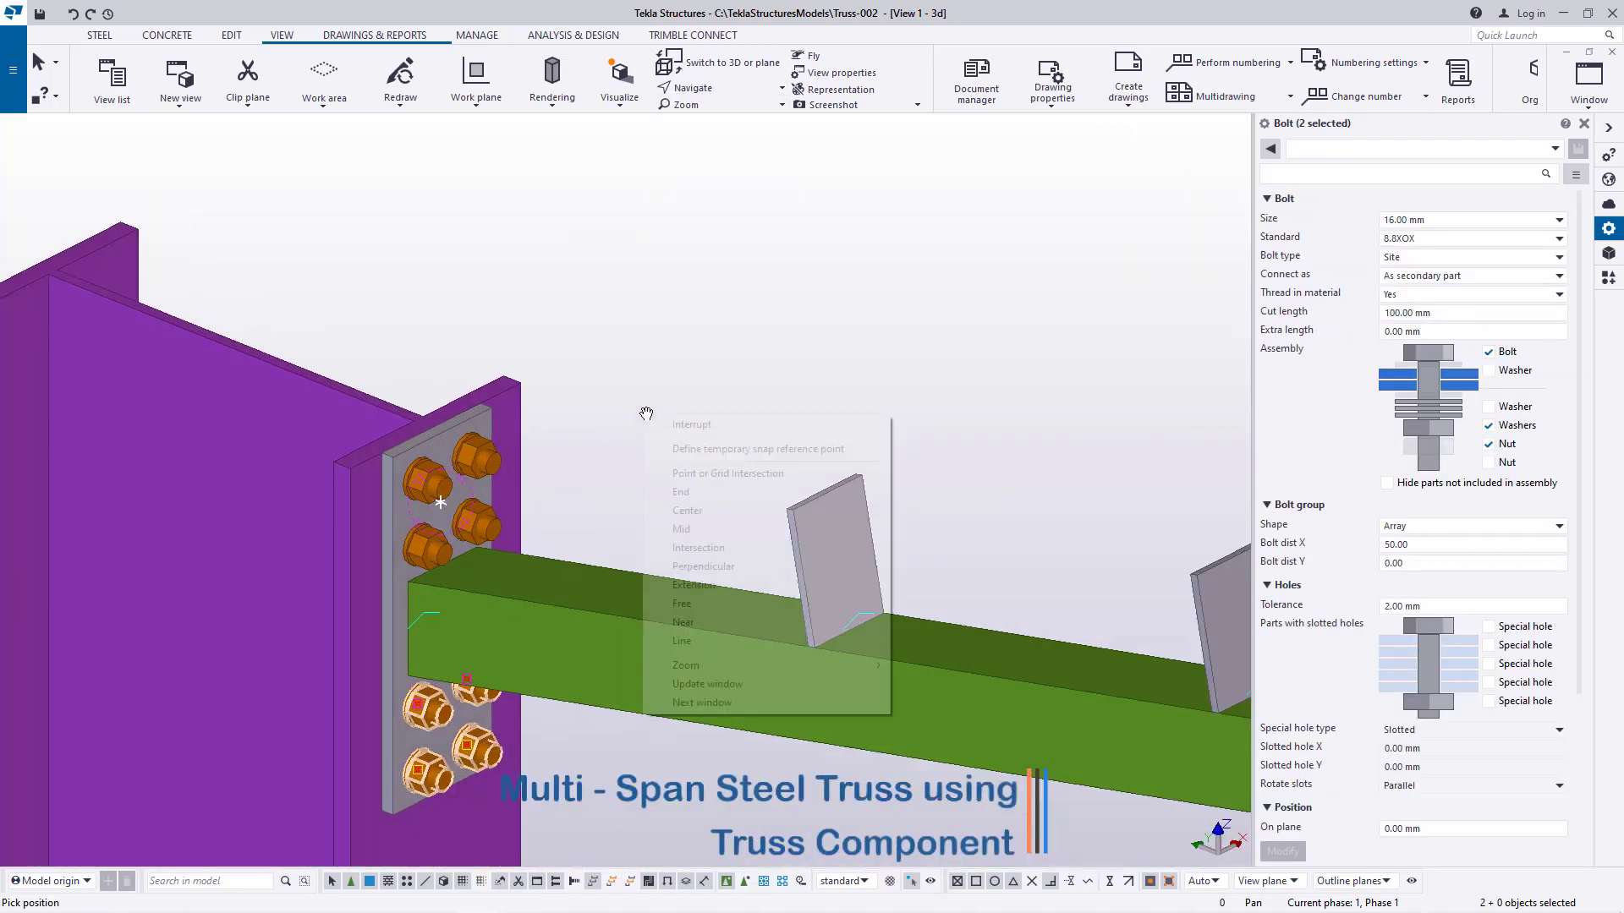
{"action": "left_click", "coordinate": [664, 425]}
{"action": "scroll", "coordinate": [521, 462], "scroll_direction": "down", "scroll_amount": 3}
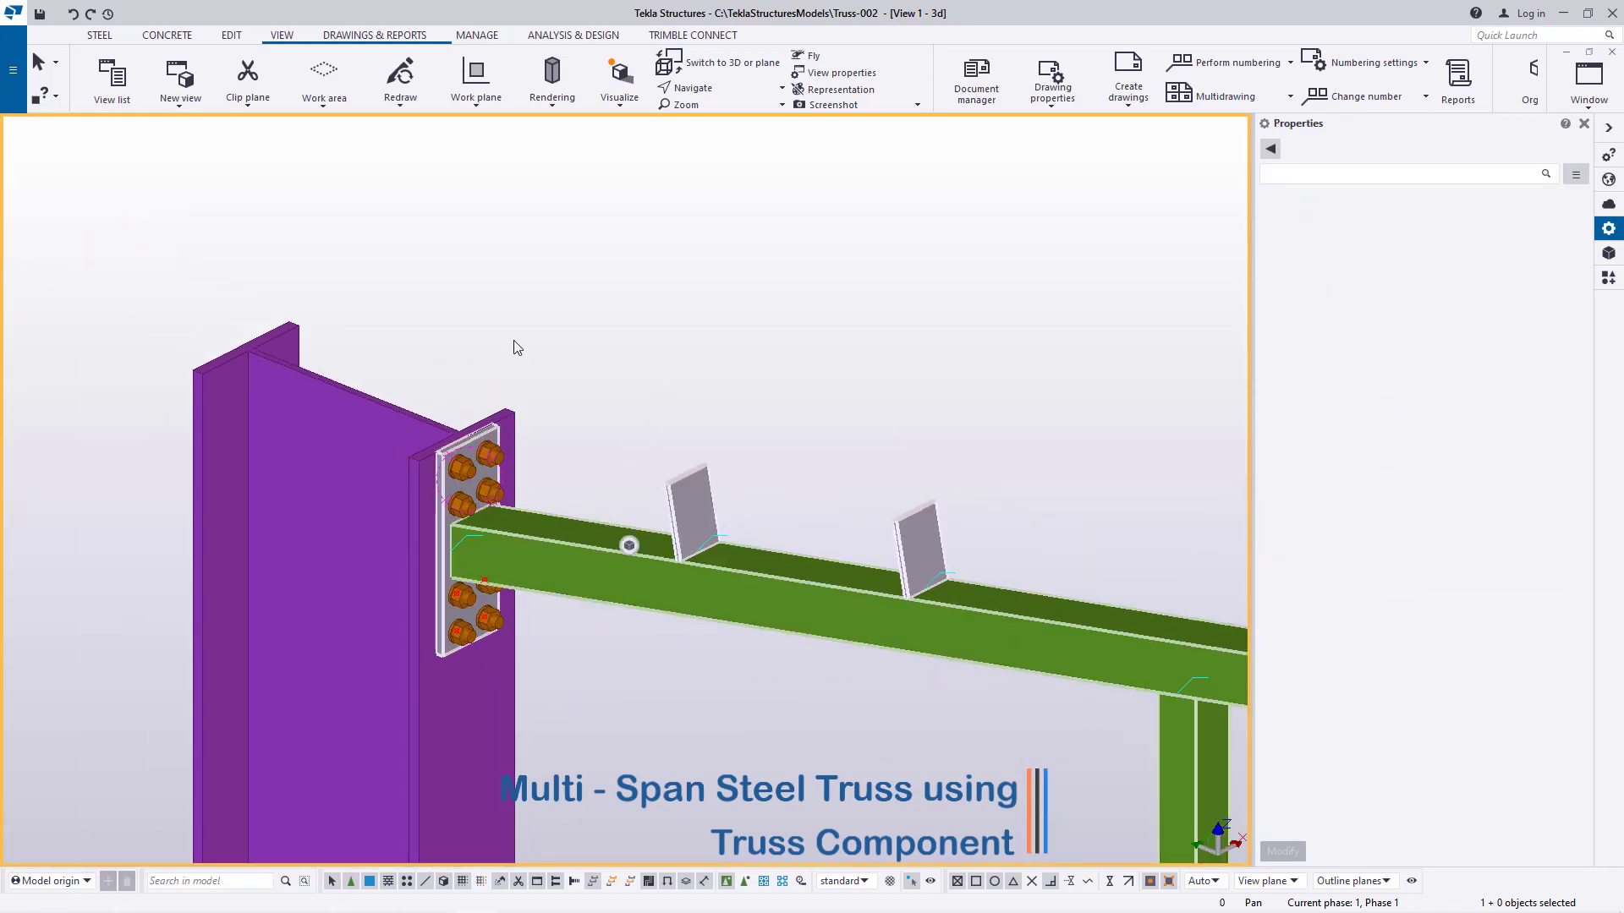
{"action": "scroll", "coordinate": [514, 340], "scroll_direction": "down", "scroll_amount": 3}
{"action": "scroll", "coordinate": [521, 463], "scroll_direction": "up", "scroll_amount": 3}
{"action": "middle_click_drag", "start_coordinate": [478, 355], "coordinate": [500, 405], "text": "ctrl"}
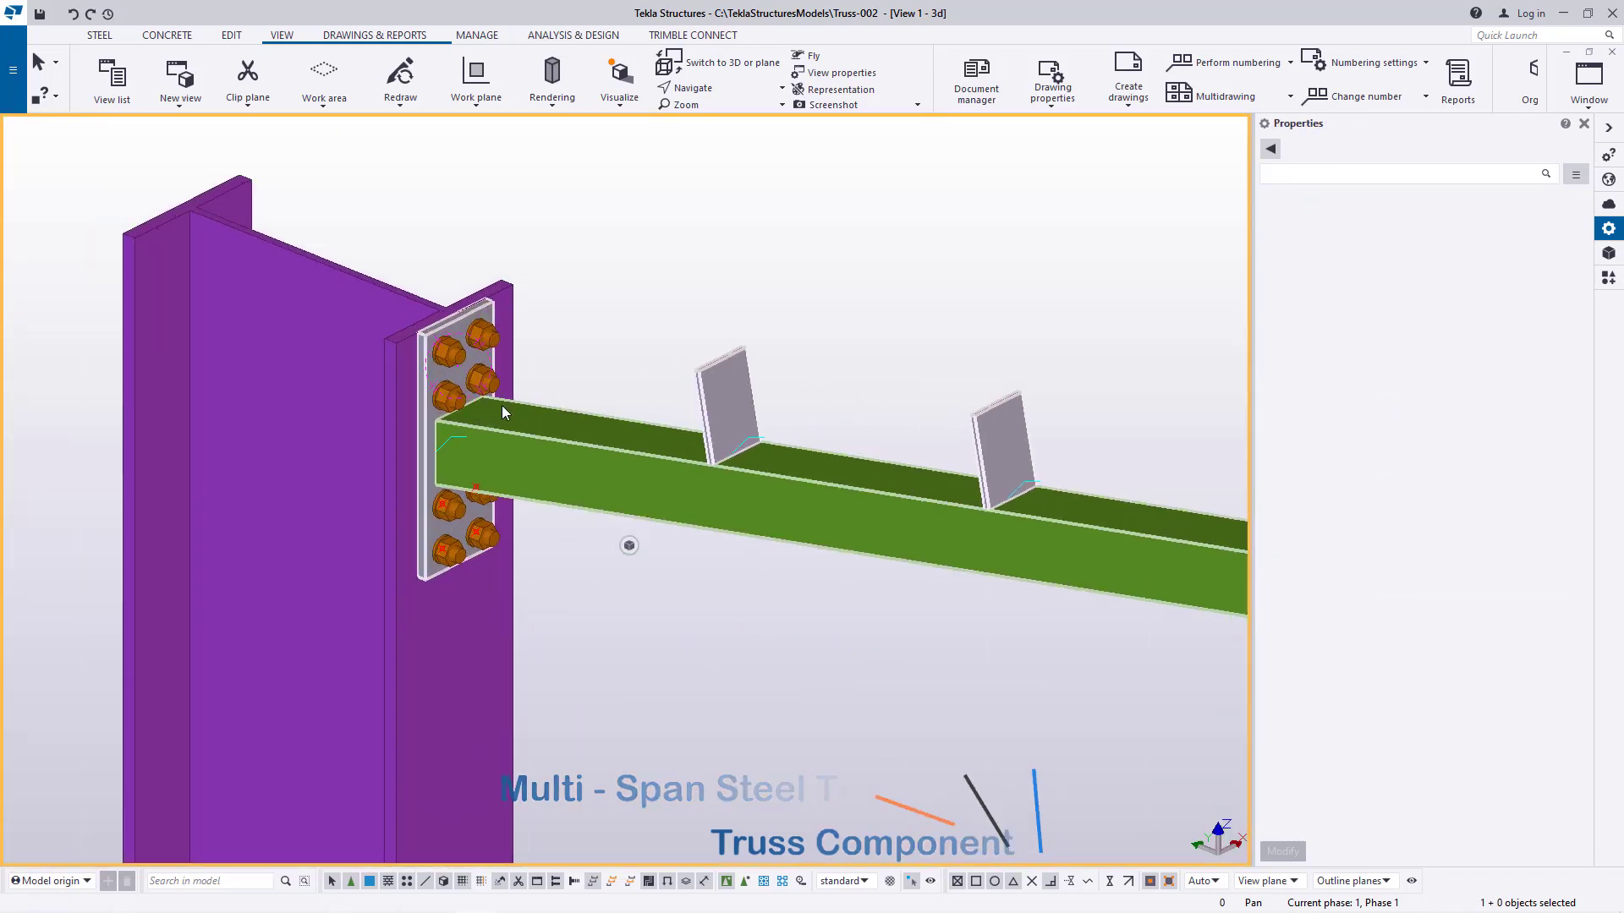
Copy three of the upper end plate's bolt groups, using the midpoints of the upper and lower plates' top edges as origin and destination
{"action": "scroll", "coordinate": [506, 405], "scroll_direction": "up", "scroll_amount": 2}
{"action": "scroll", "coordinate": [499, 417], "scroll_direction": "up", "scroll_amount": 2}
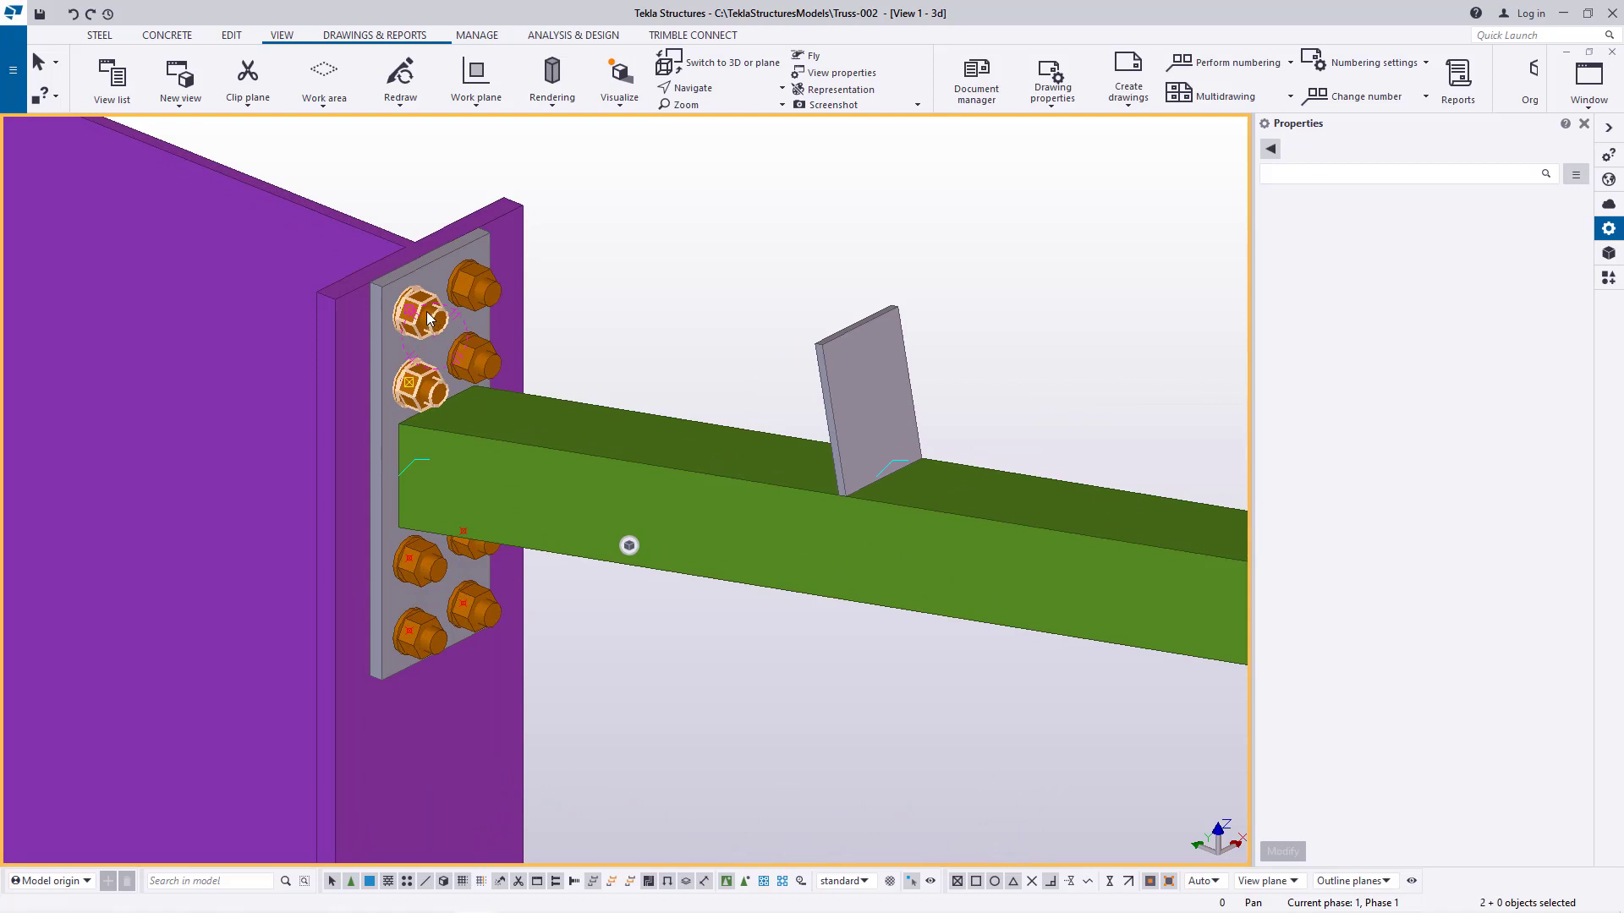
{"action": "left_click", "coordinate": [468, 286], "text": "ctrl"}
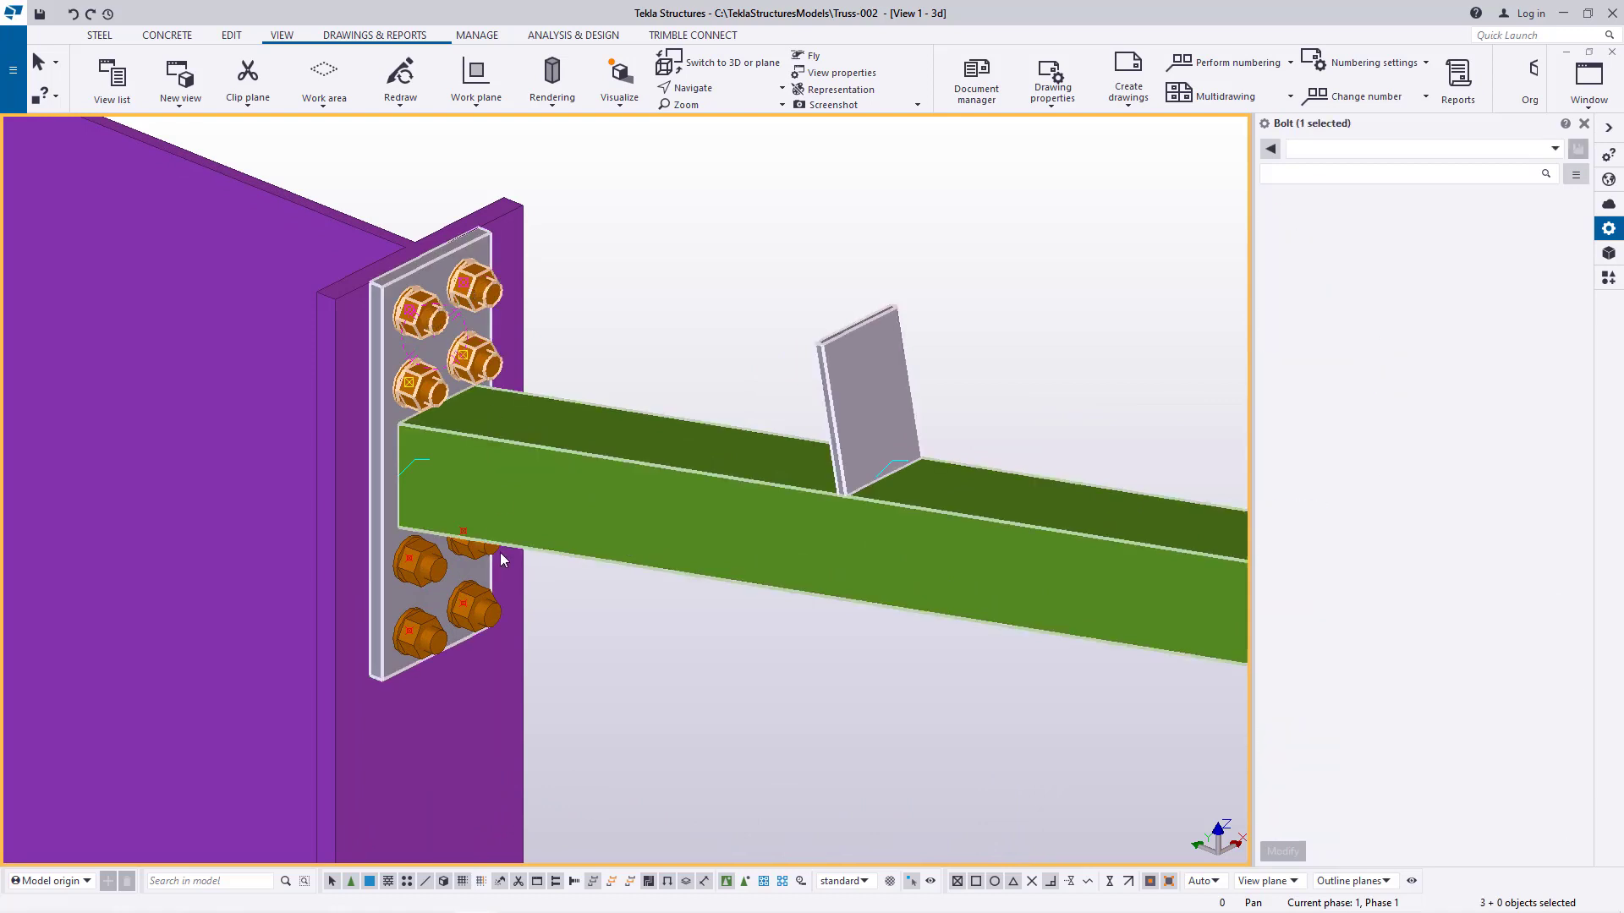
{"action": "left_click", "coordinate": [423, 573], "text": "ctrl"}
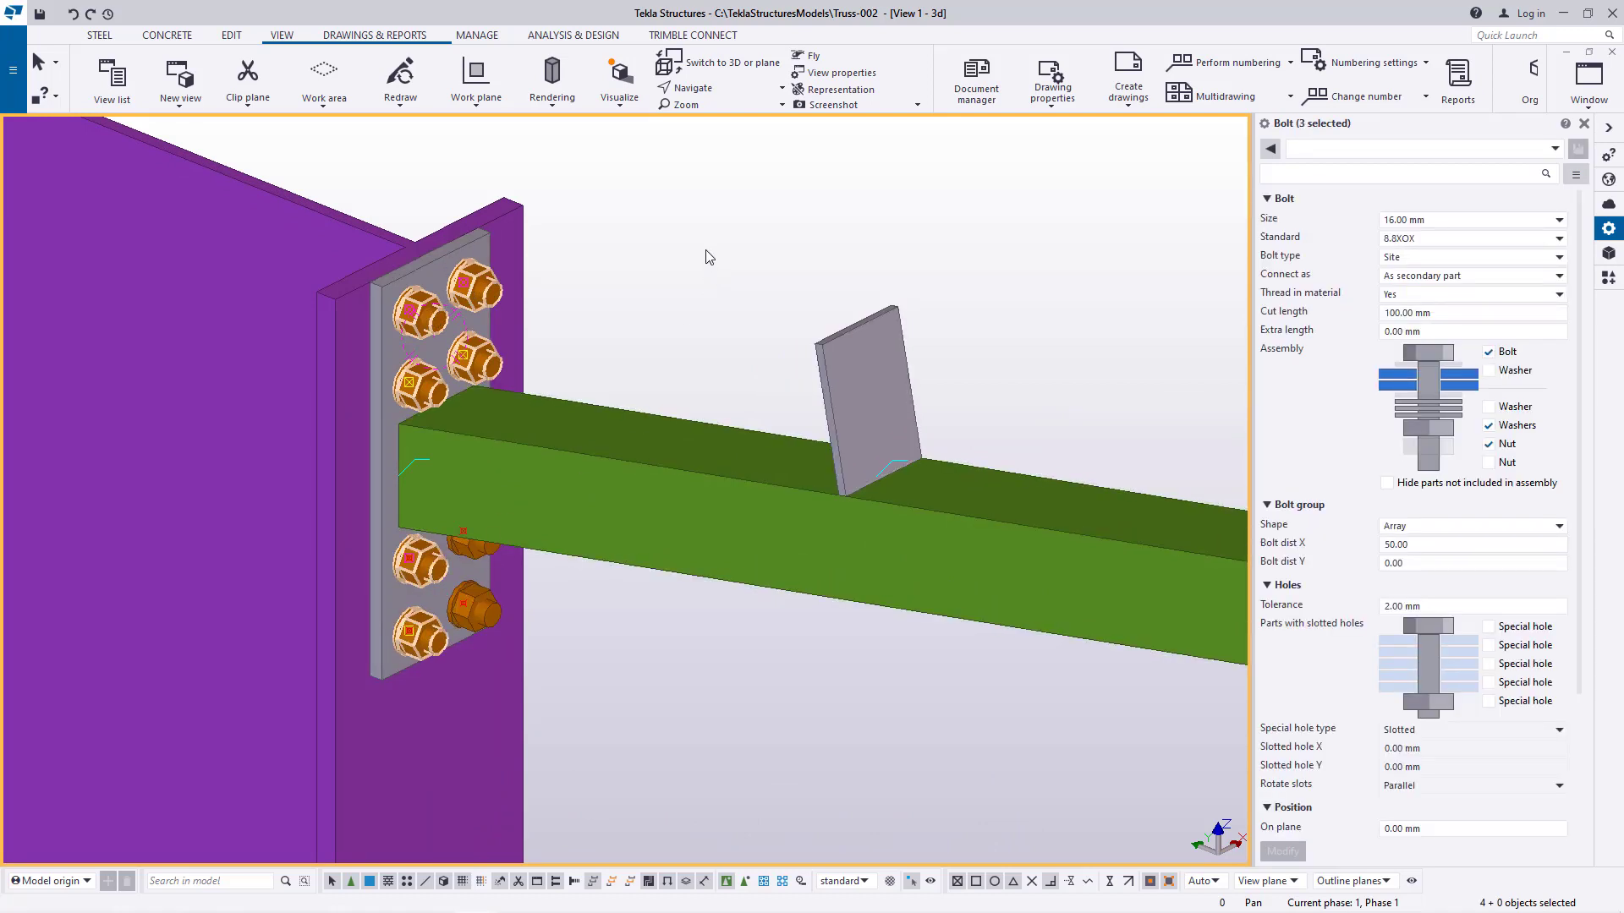
{"action": "right_click", "coordinate": [706, 250]}
{"action": "left_click", "coordinate": [744, 283]}
{"action": "scroll", "coordinate": [381, 275], "scroll_direction": "up", "scroll_amount": 5}
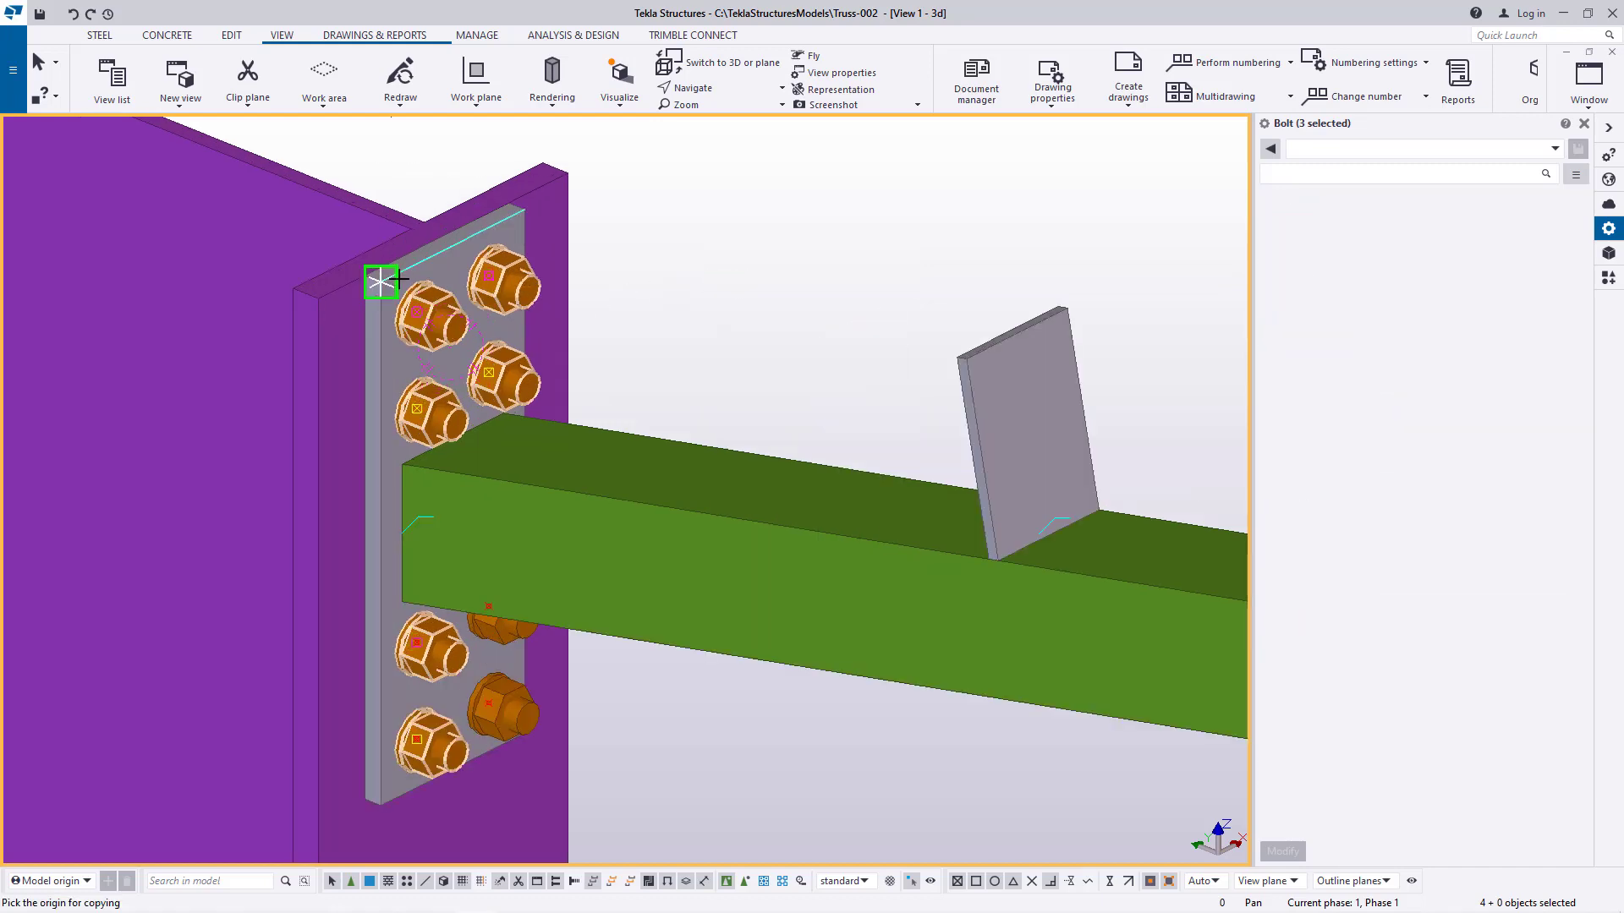
{"action": "scroll", "coordinate": [326, 314], "scroll_direction": "up", "scroll_amount": 2}
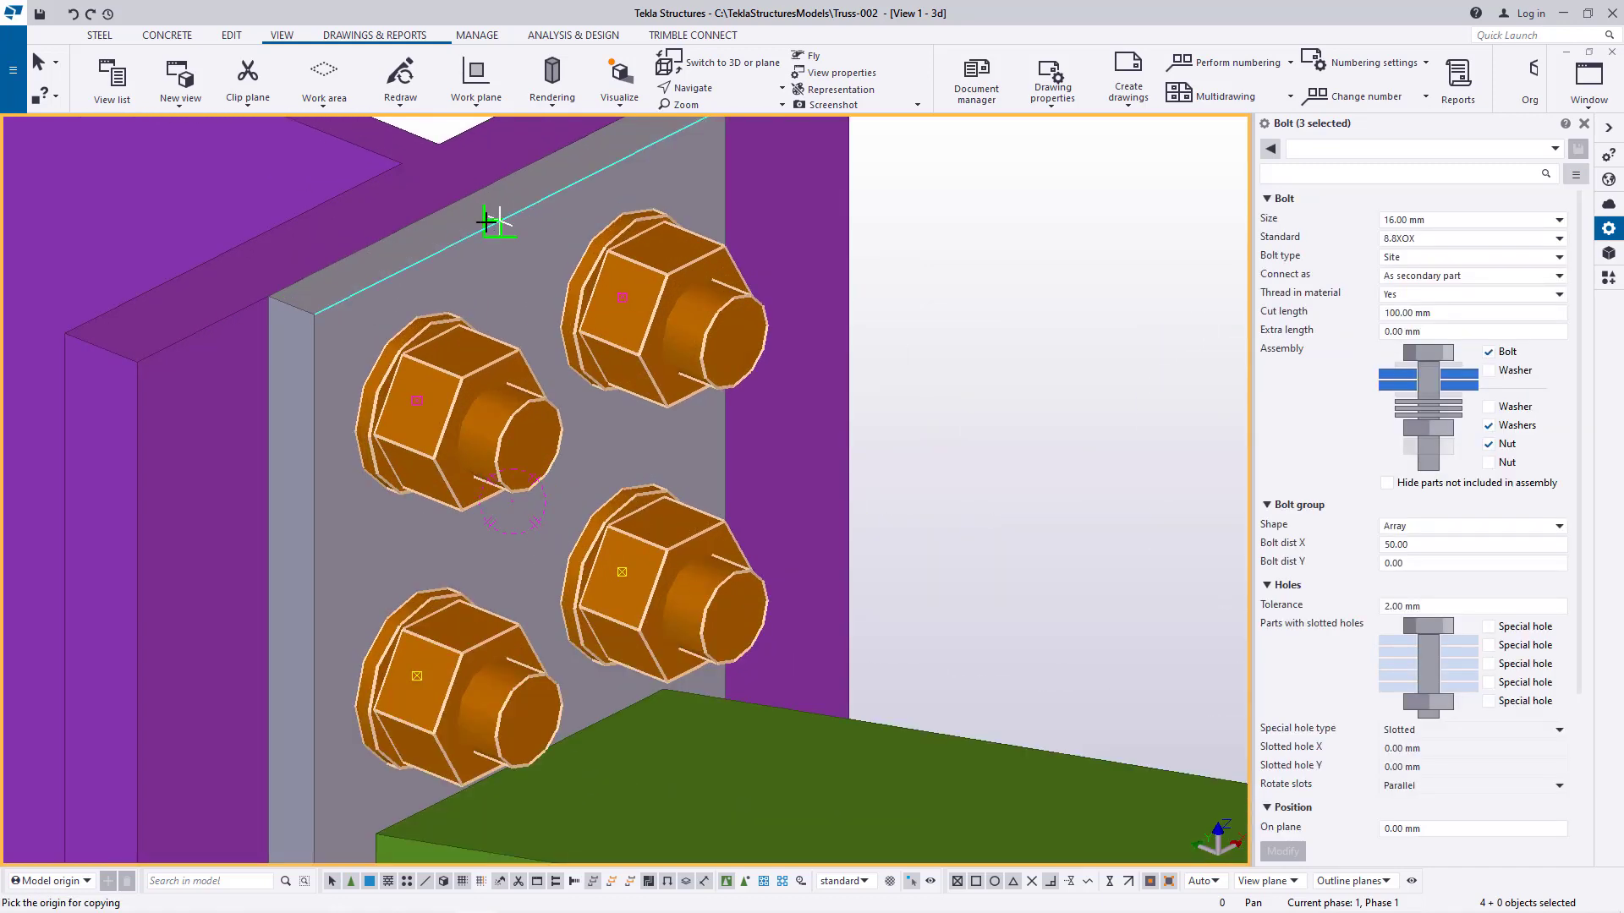
{"action": "scroll", "coordinate": [498, 222], "scroll_direction": "down", "scroll_amount": 6}
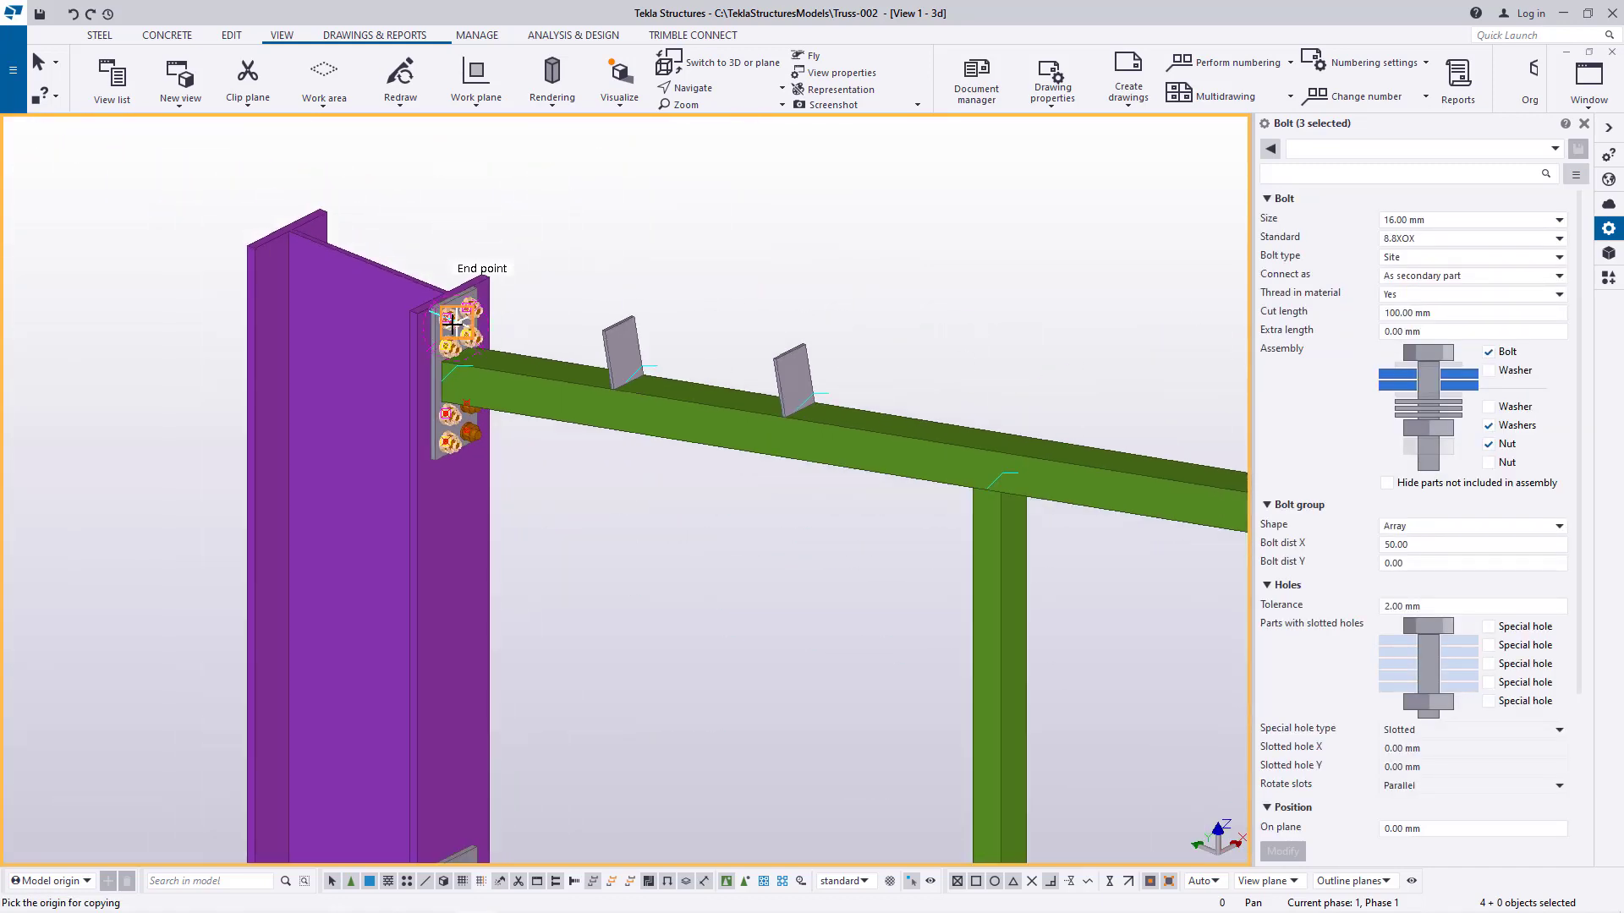
{"action": "scroll", "coordinate": [453, 323], "scroll_direction": "down", "scroll_amount": 2}
{"action": "scroll", "coordinate": [455, 323], "scroll_direction": "up", "scroll_amount": 8}
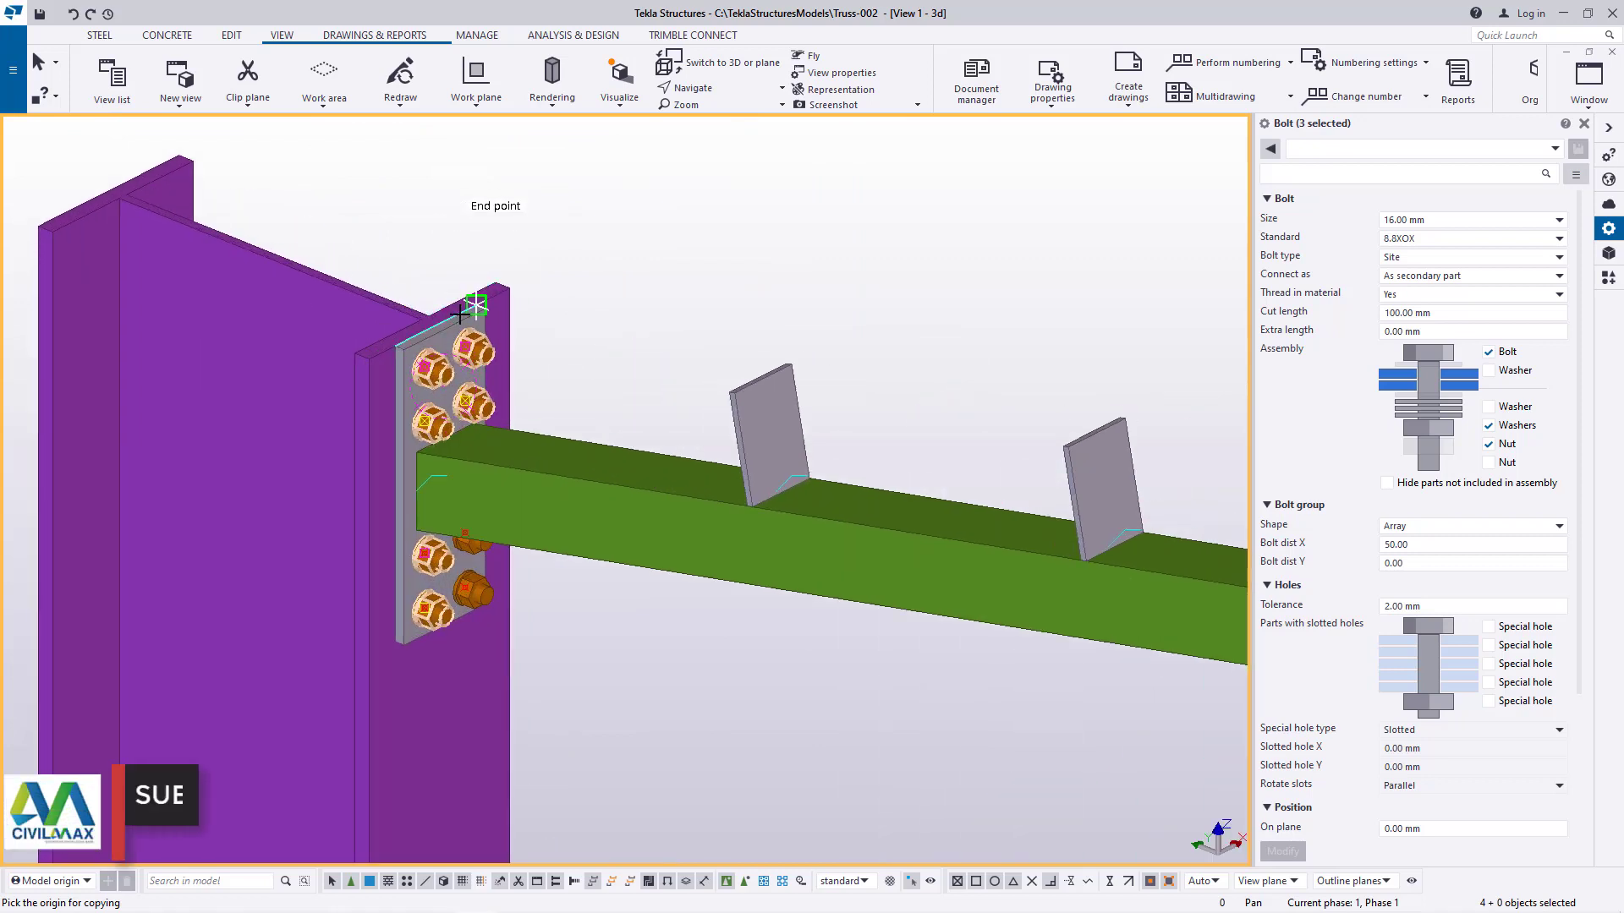
{"action": "scroll", "coordinate": [433, 336], "scroll_direction": "up", "scroll_amount": 1}
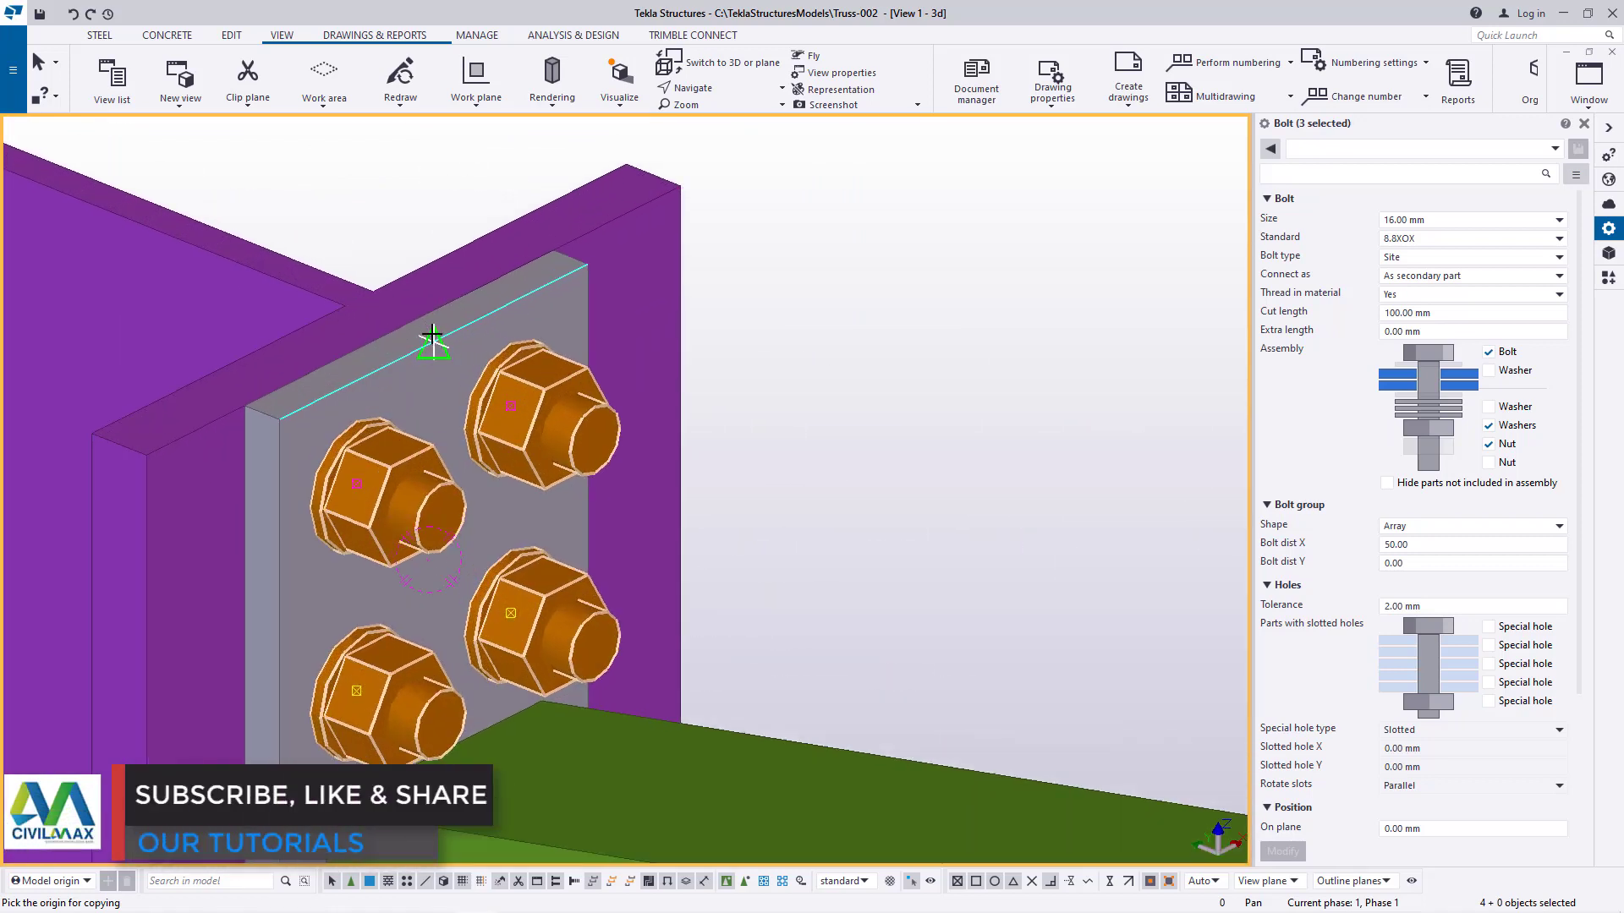
{"action": "scroll", "coordinate": [432, 336], "scroll_direction": "down", "scroll_amount": 2}
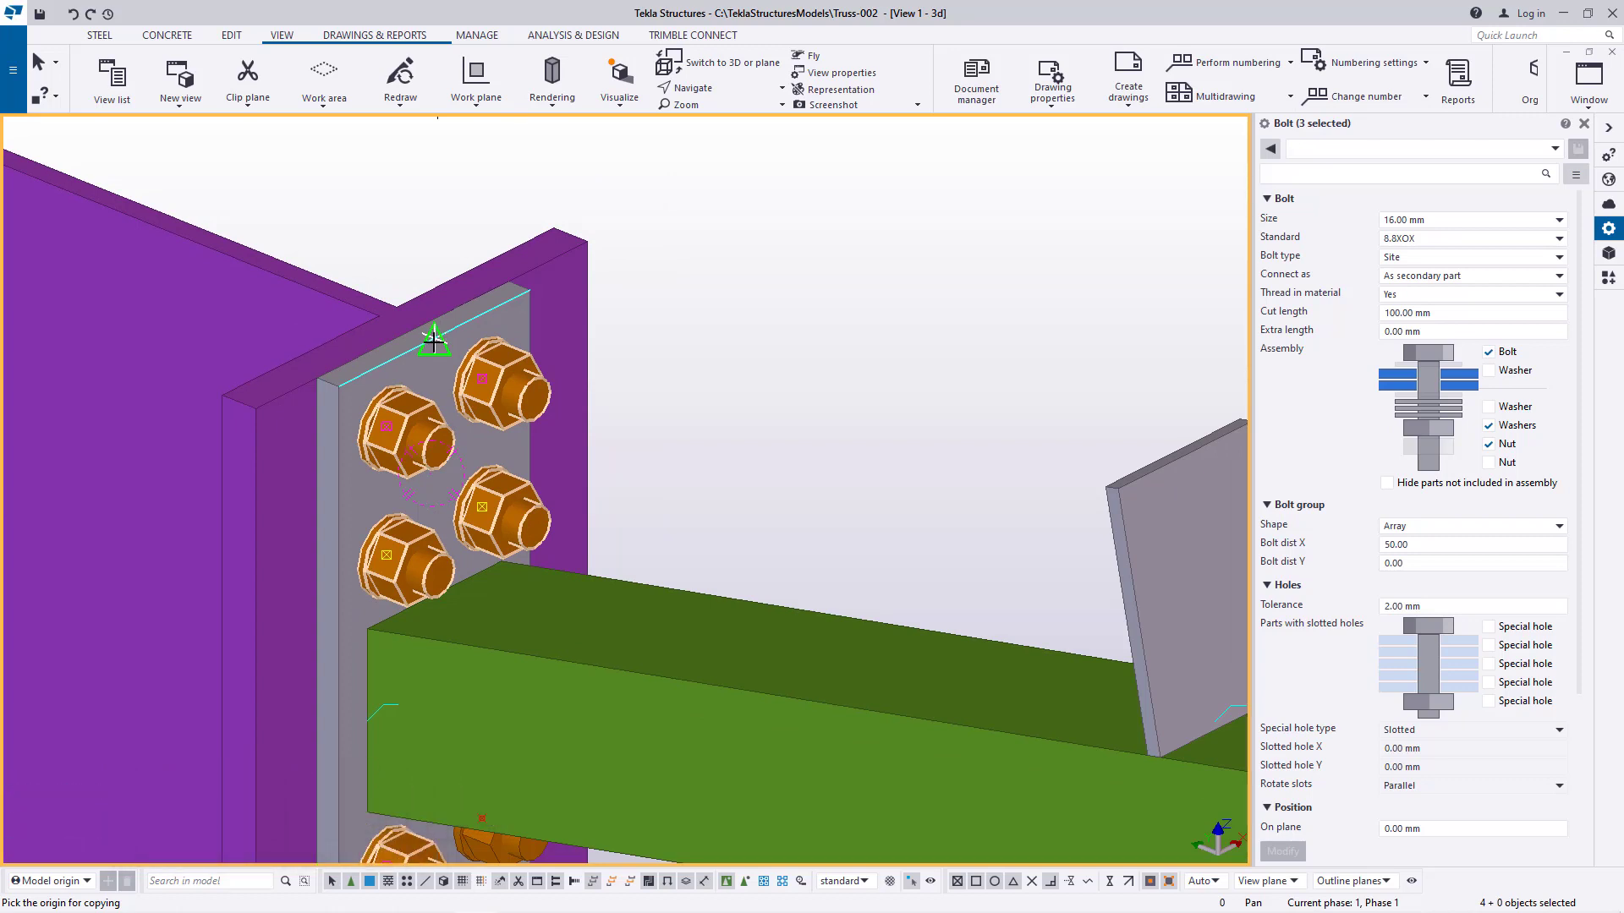
{"action": "scroll", "coordinate": [433, 338], "scroll_direction": "down", "scroll_amount": 6}
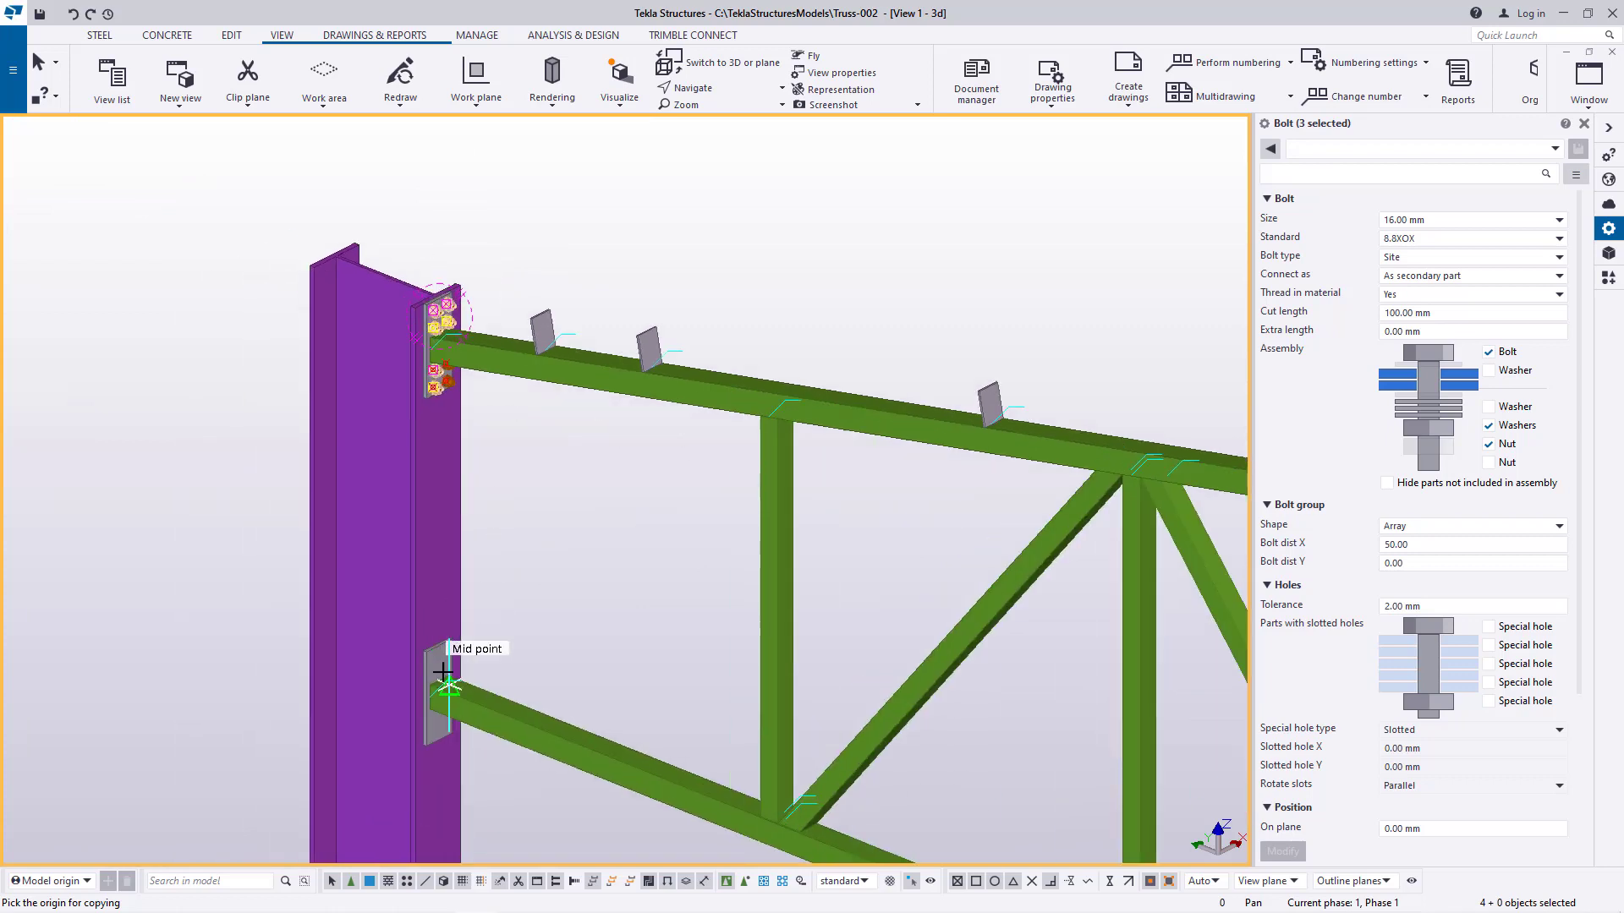
{"action": "scroll", "coordinate": [444, 673], "scroll_direction": "up", "scroll_amount": 6}
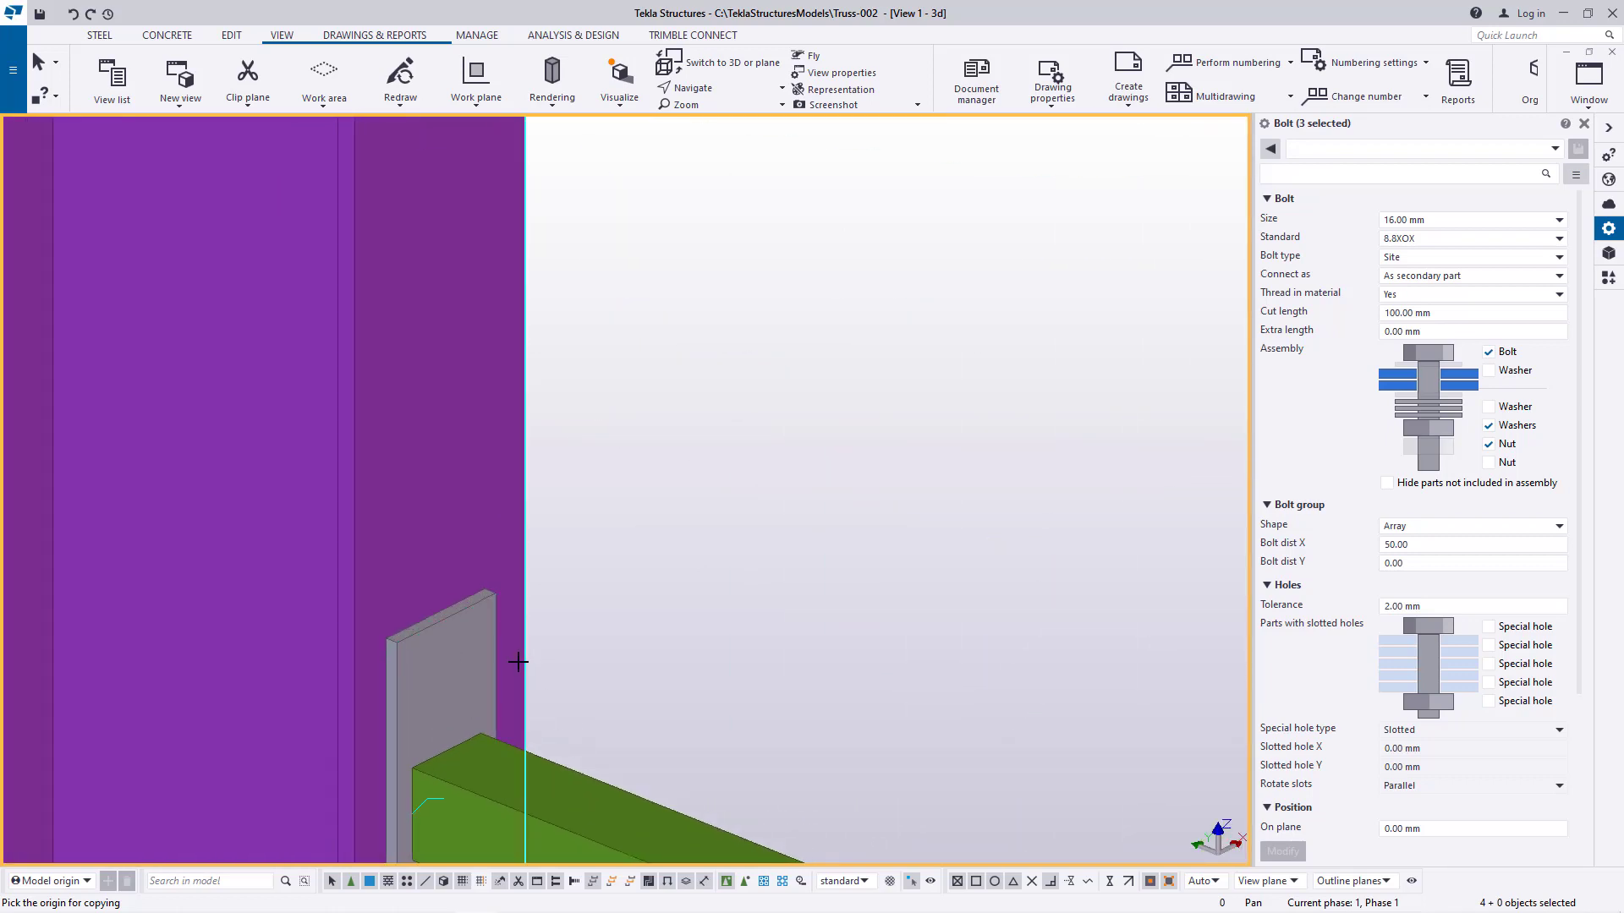
{"action": "scroll", "coordinate": [465, 748], "scroll_direction": "down", "scroll_amount": 3}
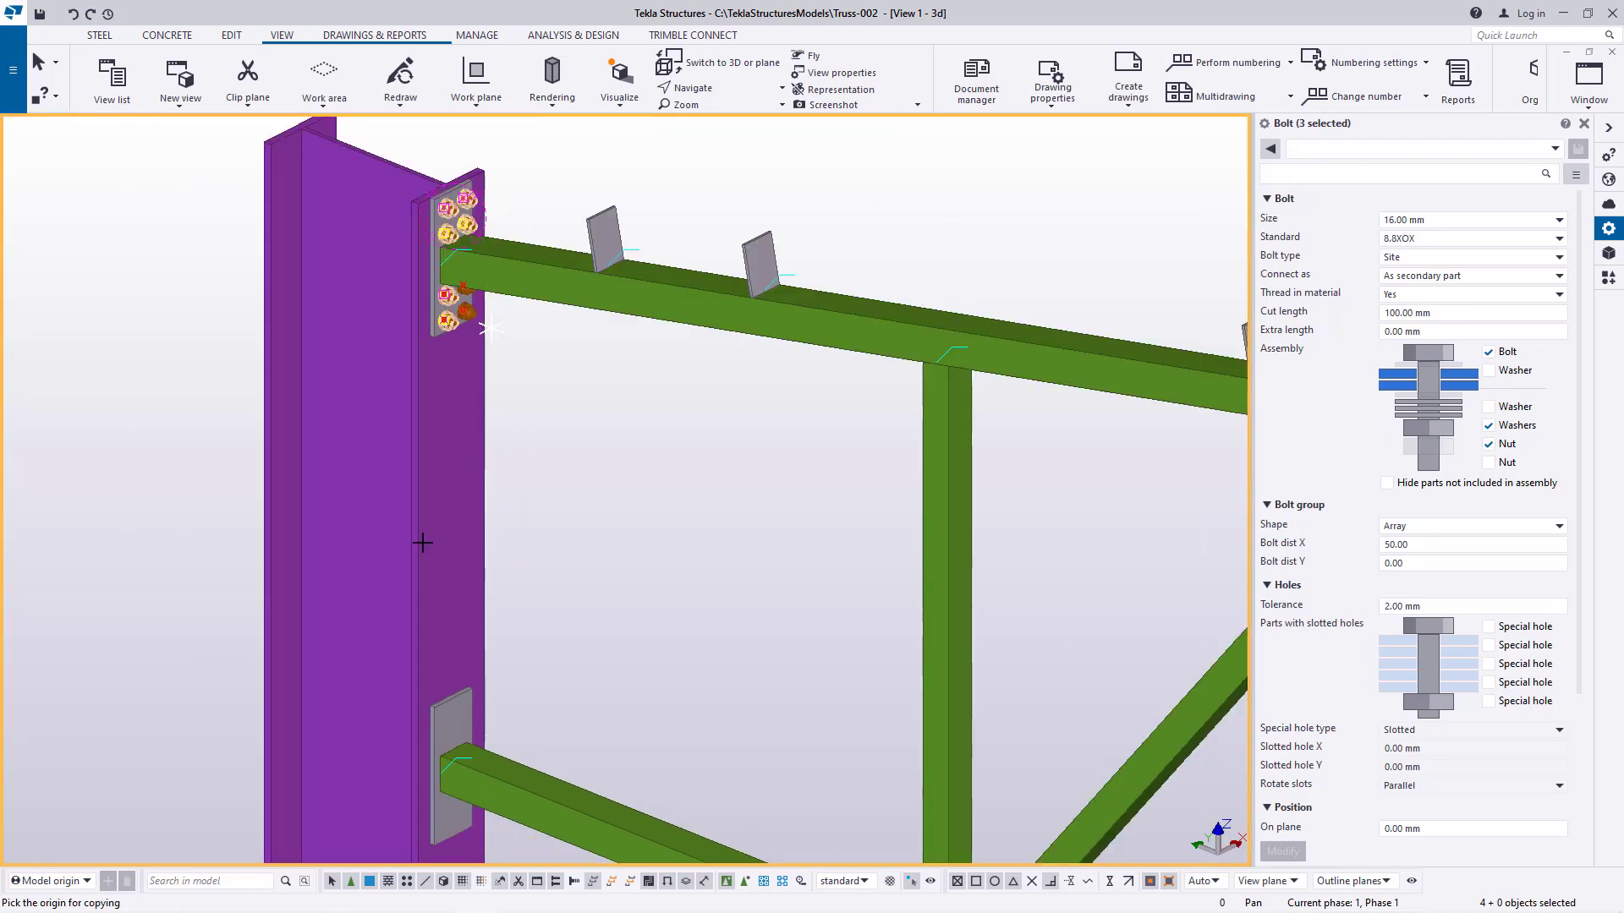
{"action": "scroll", "coordinate": [448, 381], "scroll_direction": "down", "scroll_amount": 2}
{"action": "scroll", "coordinate": [453, 270], "scroll_direction": "up", "scroll_amount": 8}
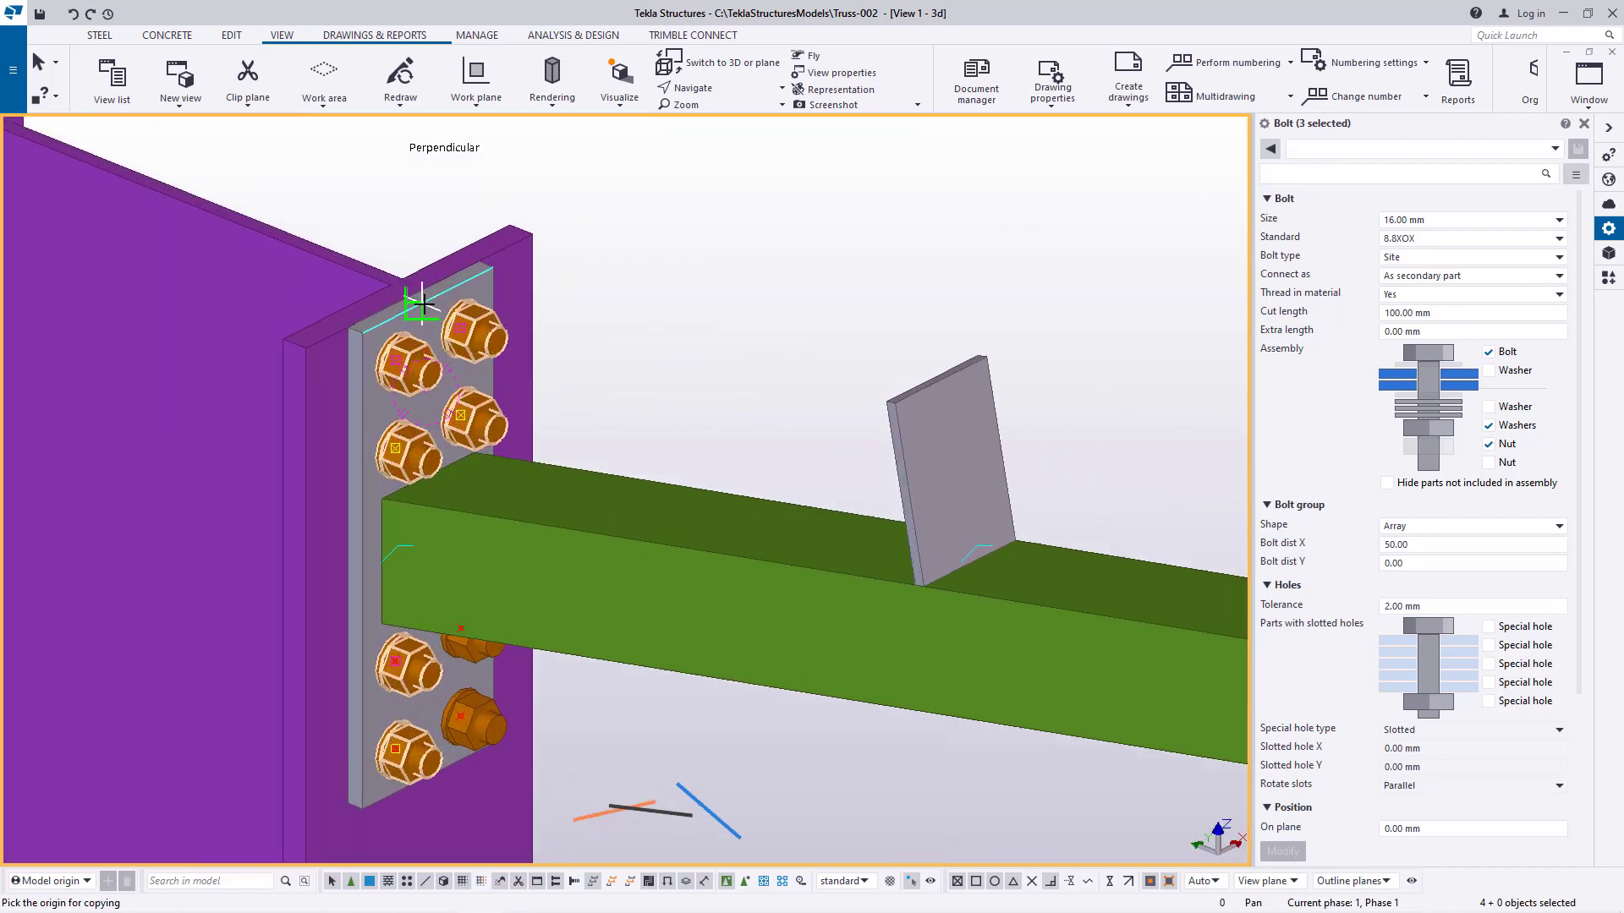
{"action": "scroll", "coordinate": [423, 303], "scroll_direction": "up", "scroll_amount": 5}
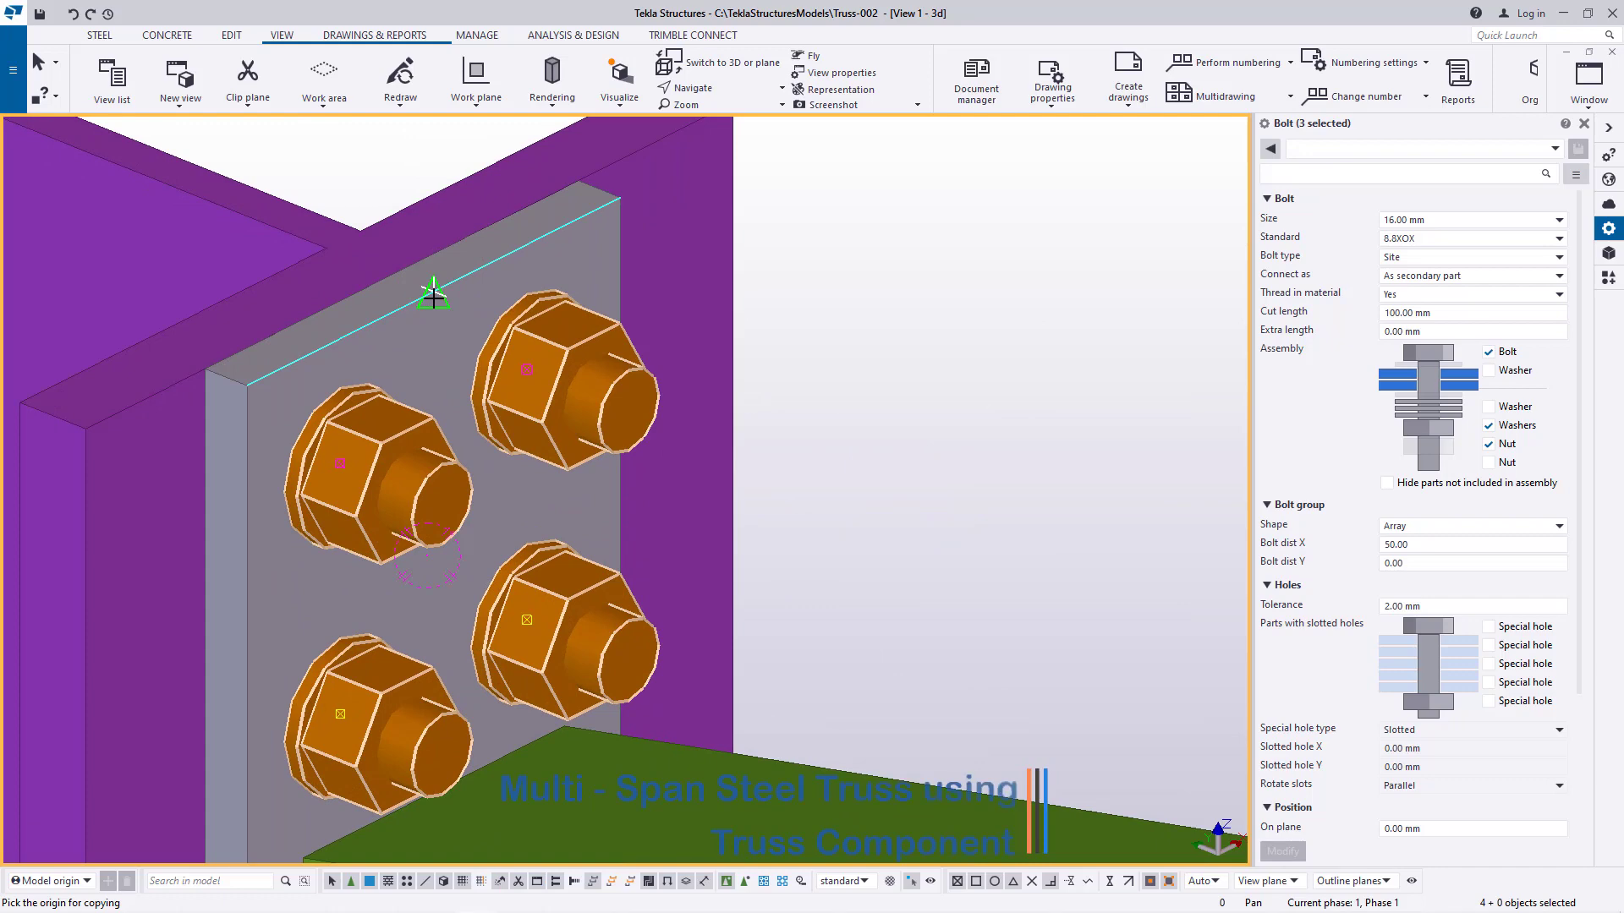
{"action": "left_click", "coordinate": [433, 302]}
{"action": "scroll", "coordinate": [432, 292], "scroll_direction": "down", "scroll_amount": 6}
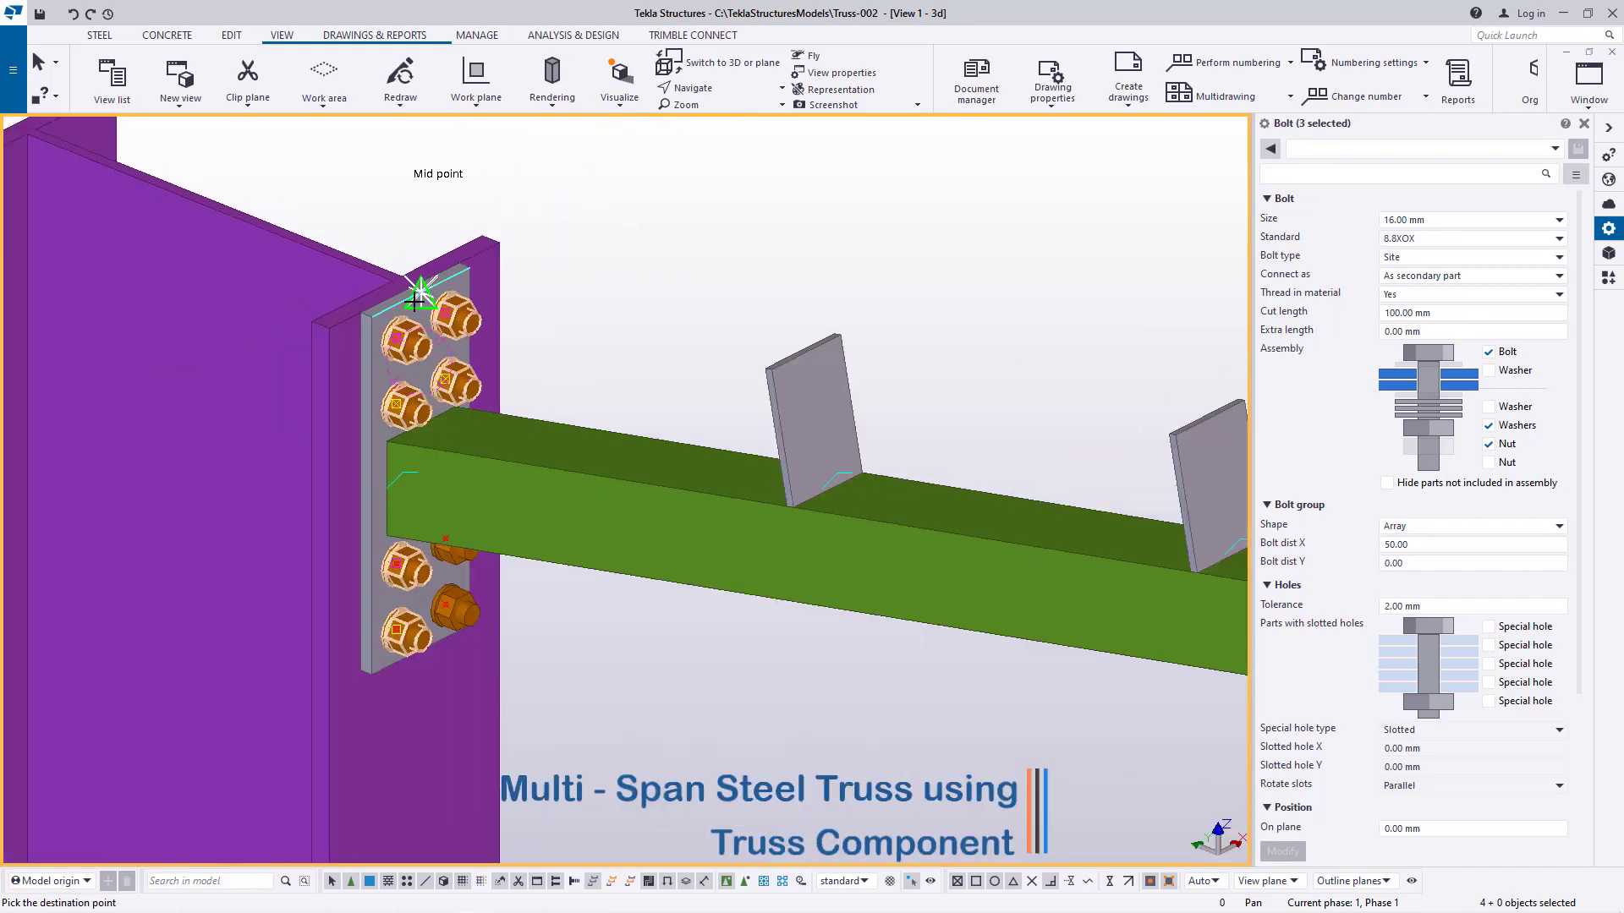
{"action": "scroll", "coordinate": [427, 732], "scroll_direction": "up", "scroll_amount": 3}
{"action": "scroll", "coordinate": [423, 719], "scroll_direction": "up", "scroll_amount": 5}
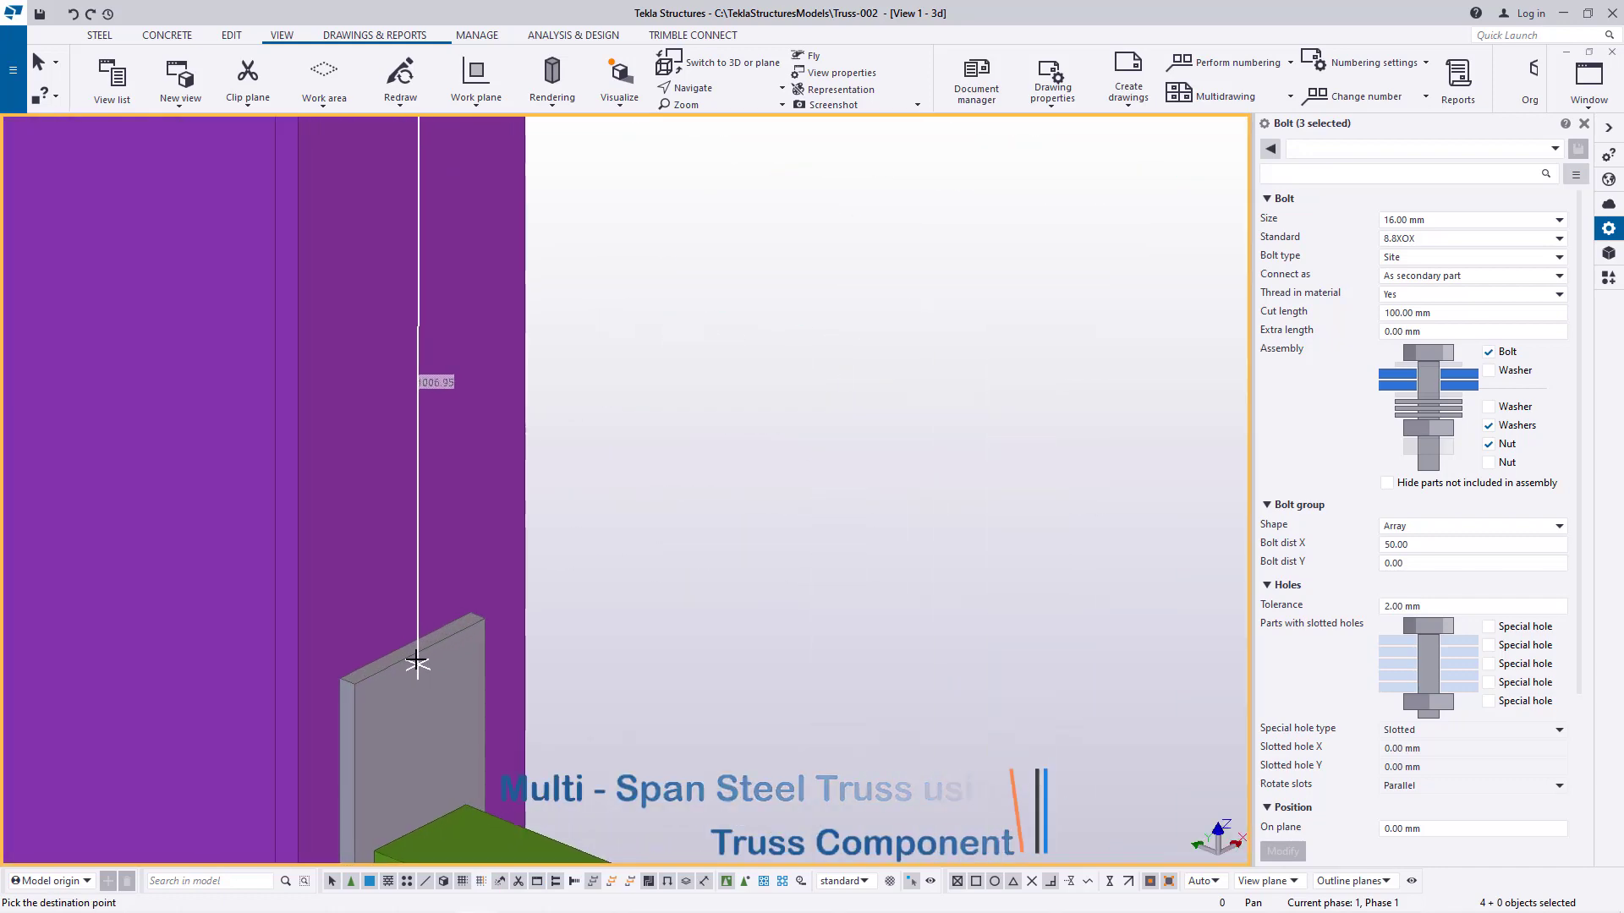
{"action": "scroll", "coordinate": [479, 398], "scroll_direction": "down", "scroll_amount": 6}
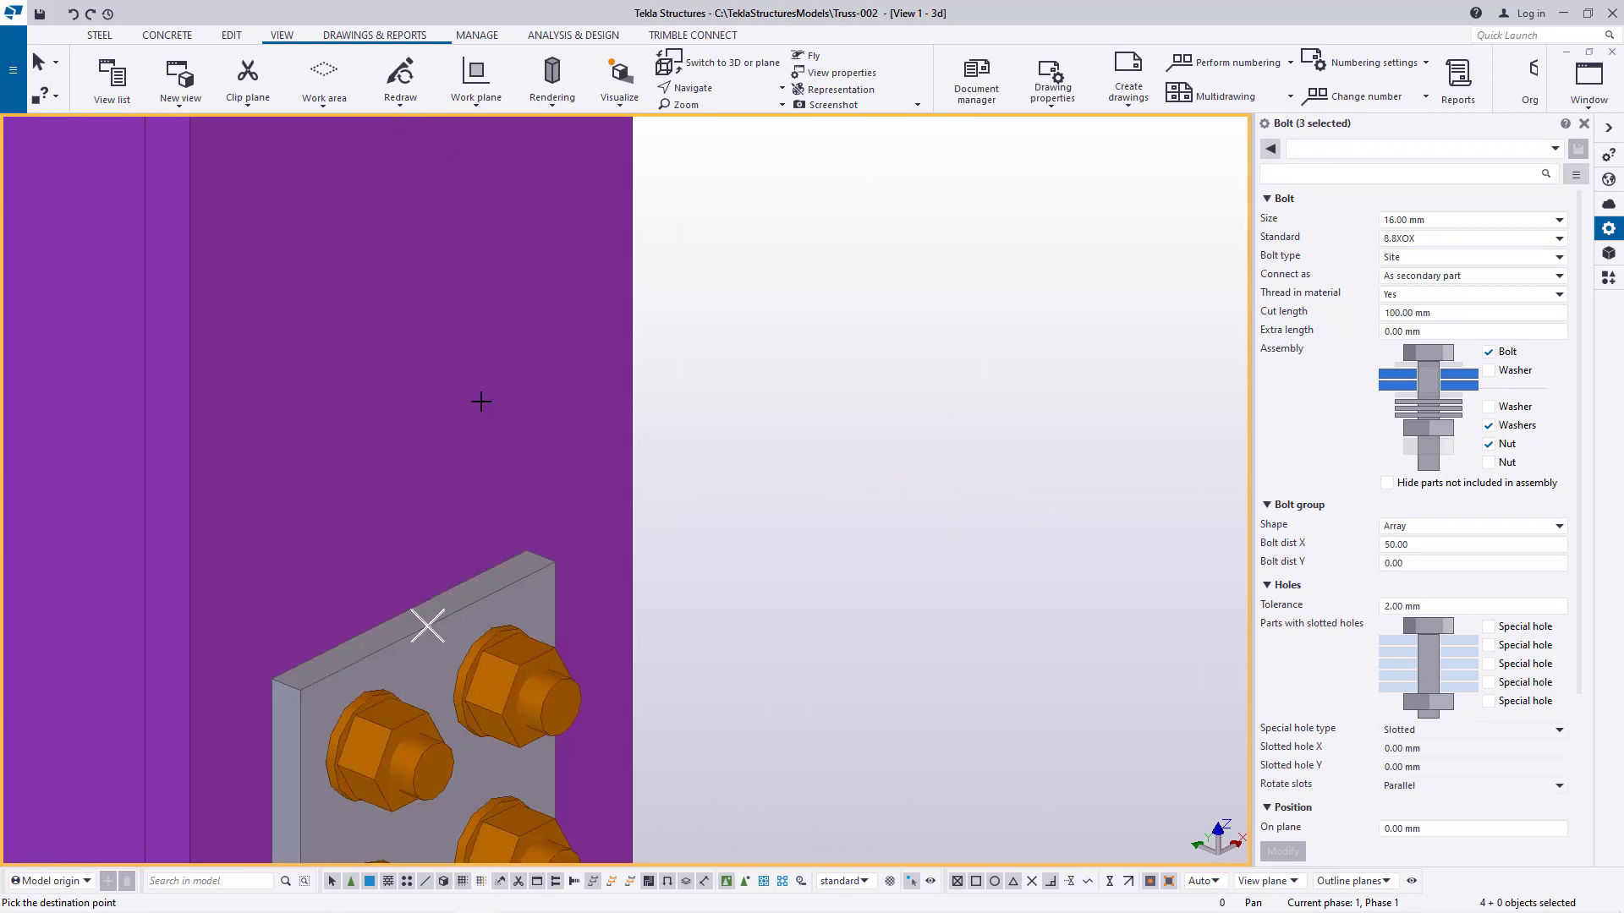
{"action": "right_click", "coordinate": [771, 331]}
{"action": "left_click", "coordinate": [816, 340]}
{"action": "scroll", "coordinate": [604, 548], "scroll_direction": "down", "scroll_amount": 6}
Copy the remaining bolt group below the upper chord to the lower end plate, between the midpoints of the plates' top edges
{"action": "scroll", "coordinate": [647, 298], "scroll_direction": "up", "scroll_amount": 2}
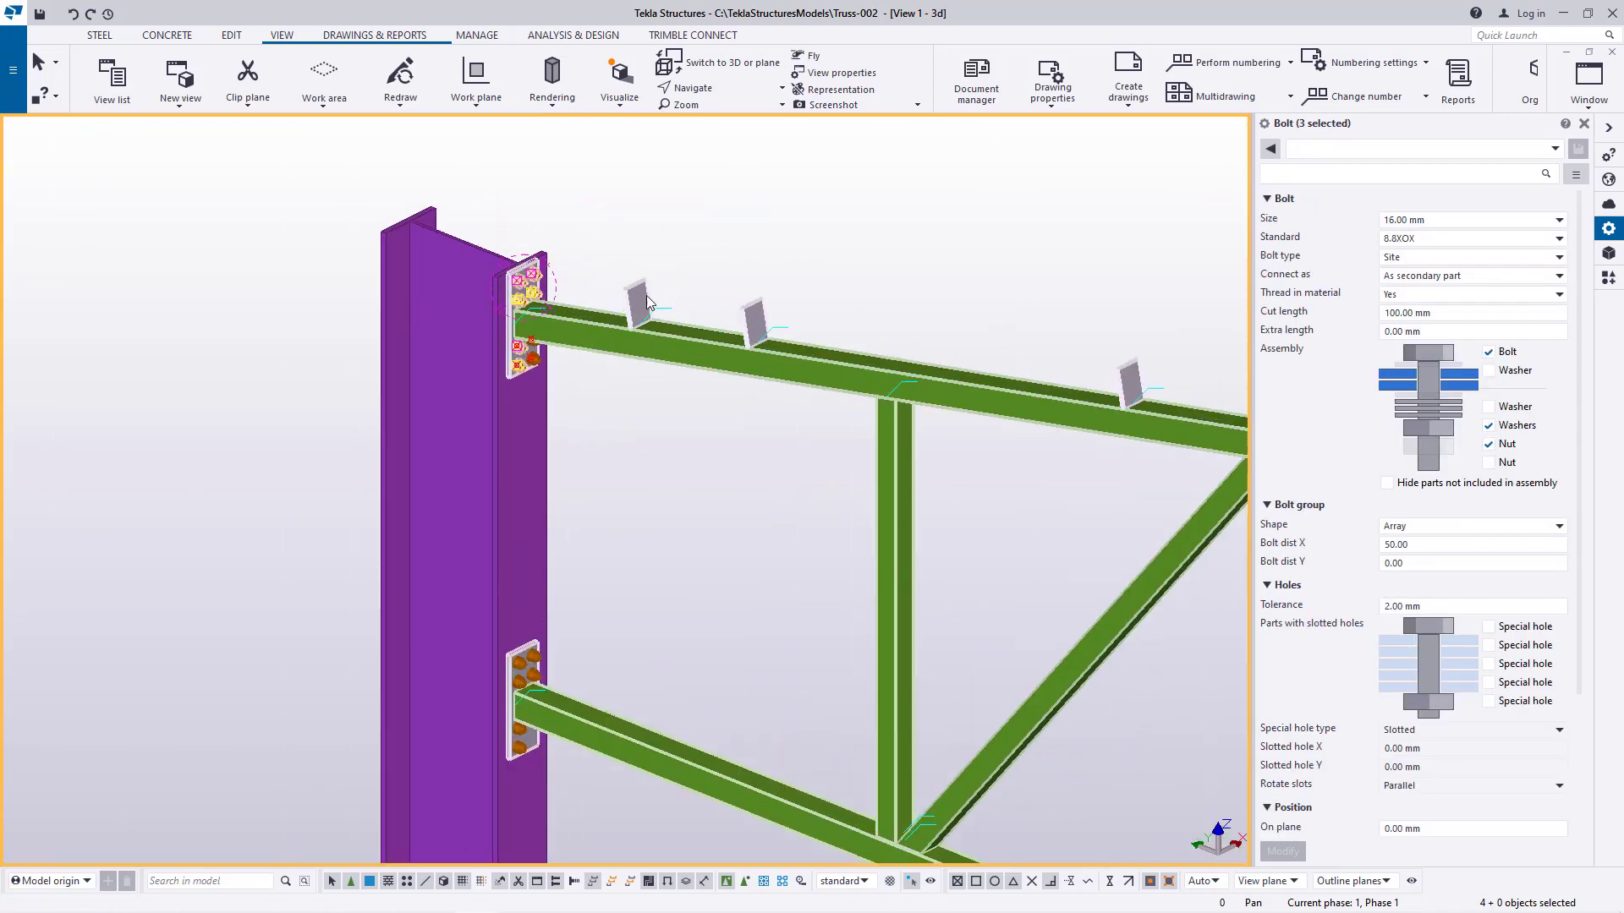
{"action": "scroll", "coordinate": [520, 337], "scroll_direction": "up", "scroll_amount": 6}
{"action": "left_click", "coordinate": [520, 338]}
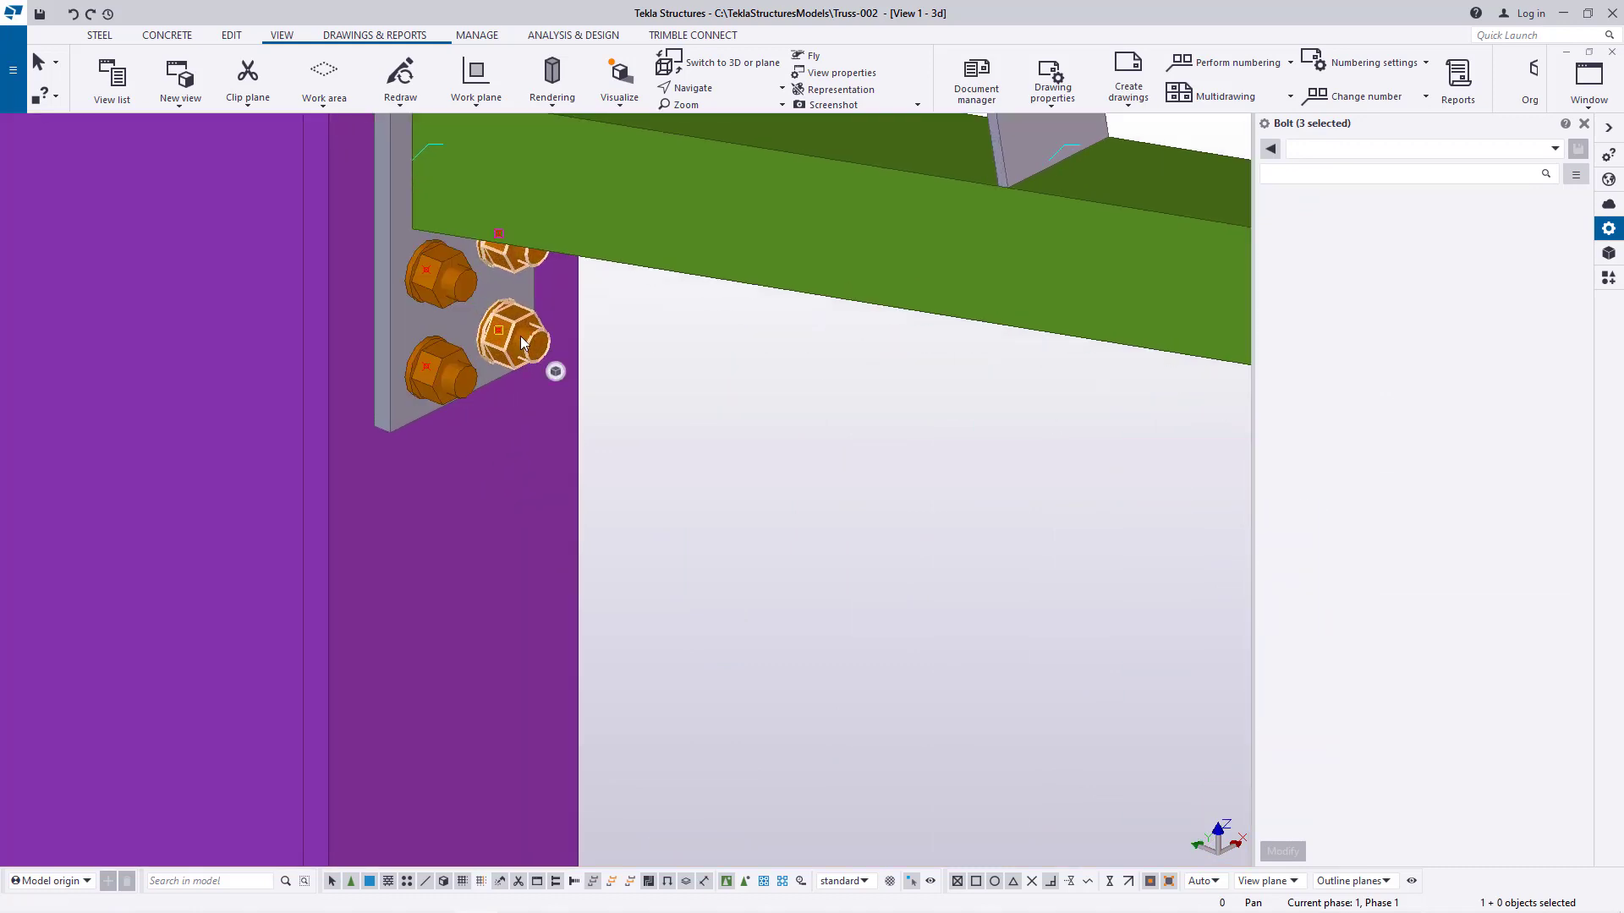
{"action": "right_click", "coordinate": [521, 339]}
{"action": "left_click", "coordinate": [561, 415]}
{"action": "scroll", "coordinate": [587, 500], "scroll_direction": "down", "scroll_amount": 5}
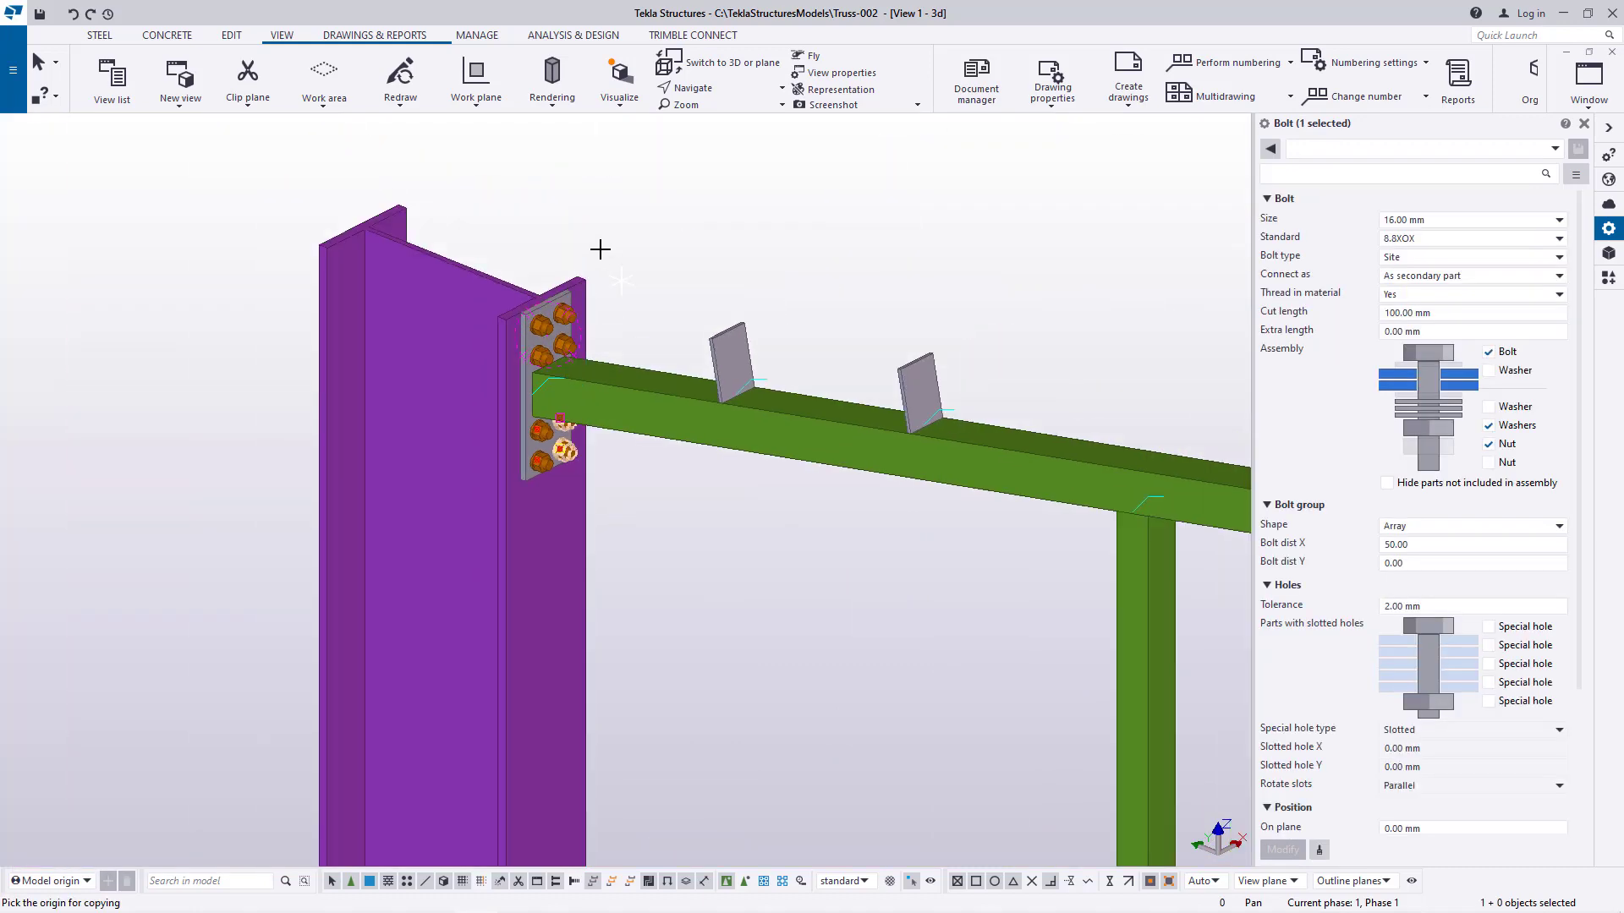
{"action": "scroll", "coordinate": [531, 318], "scroll_direction": "up", "scroll_amount": 8}
{"action": "scroll", "coordinate": [530, 318], "scroll_direction": "up", "scroll_amount": 2}
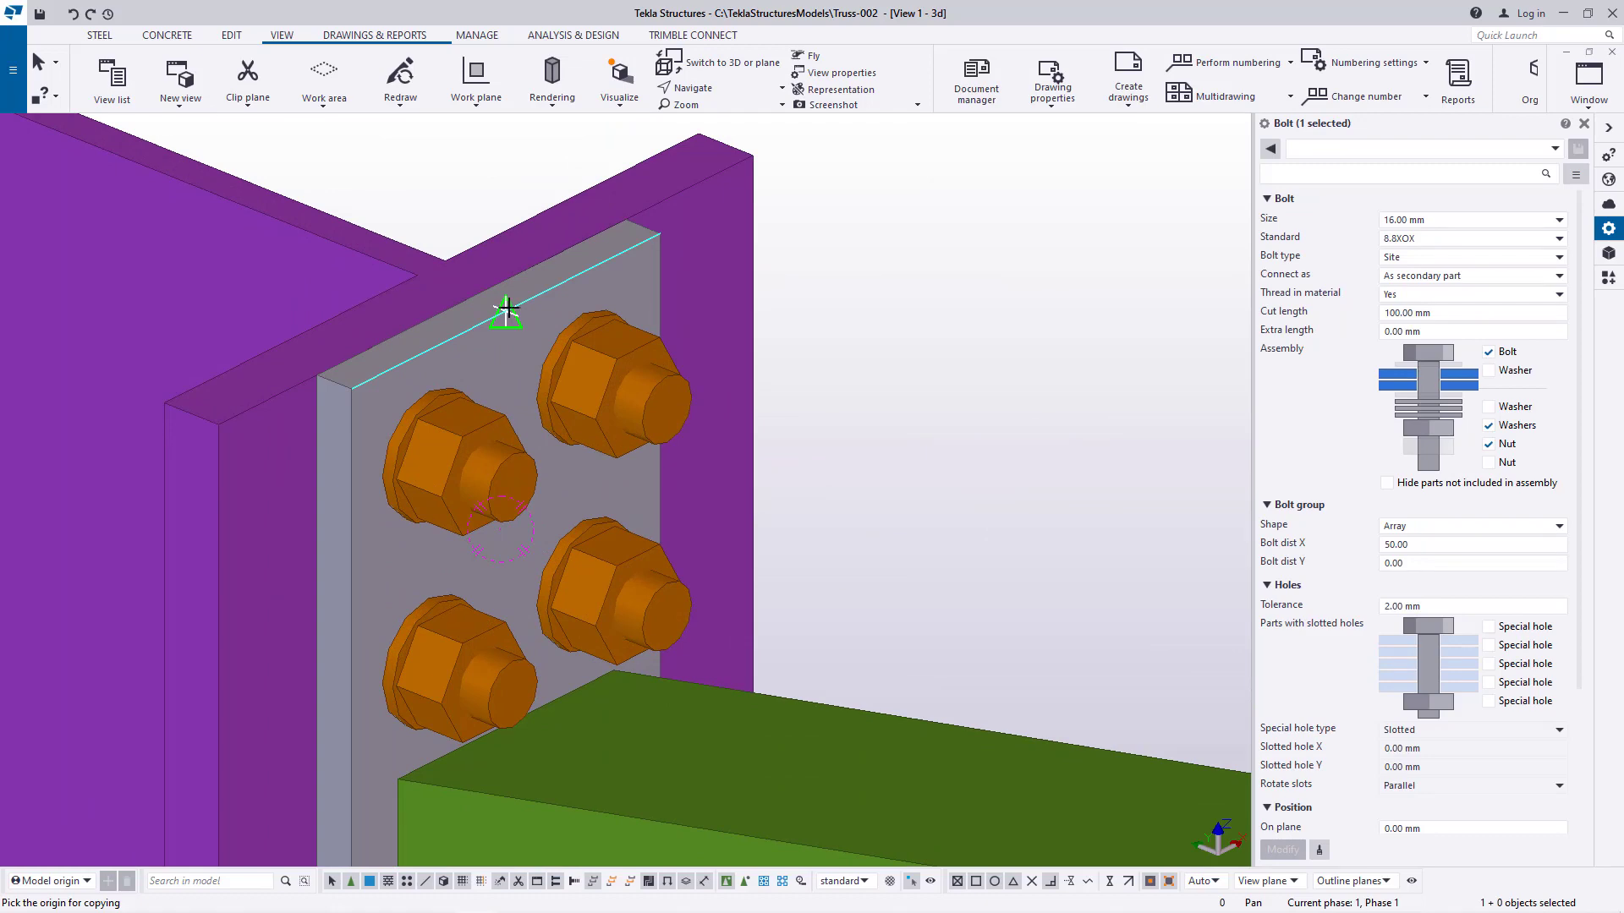
{"action": "scroll", "coordinate": [487, 285], "scroll_direction": "down", "scroll_amount": 6}
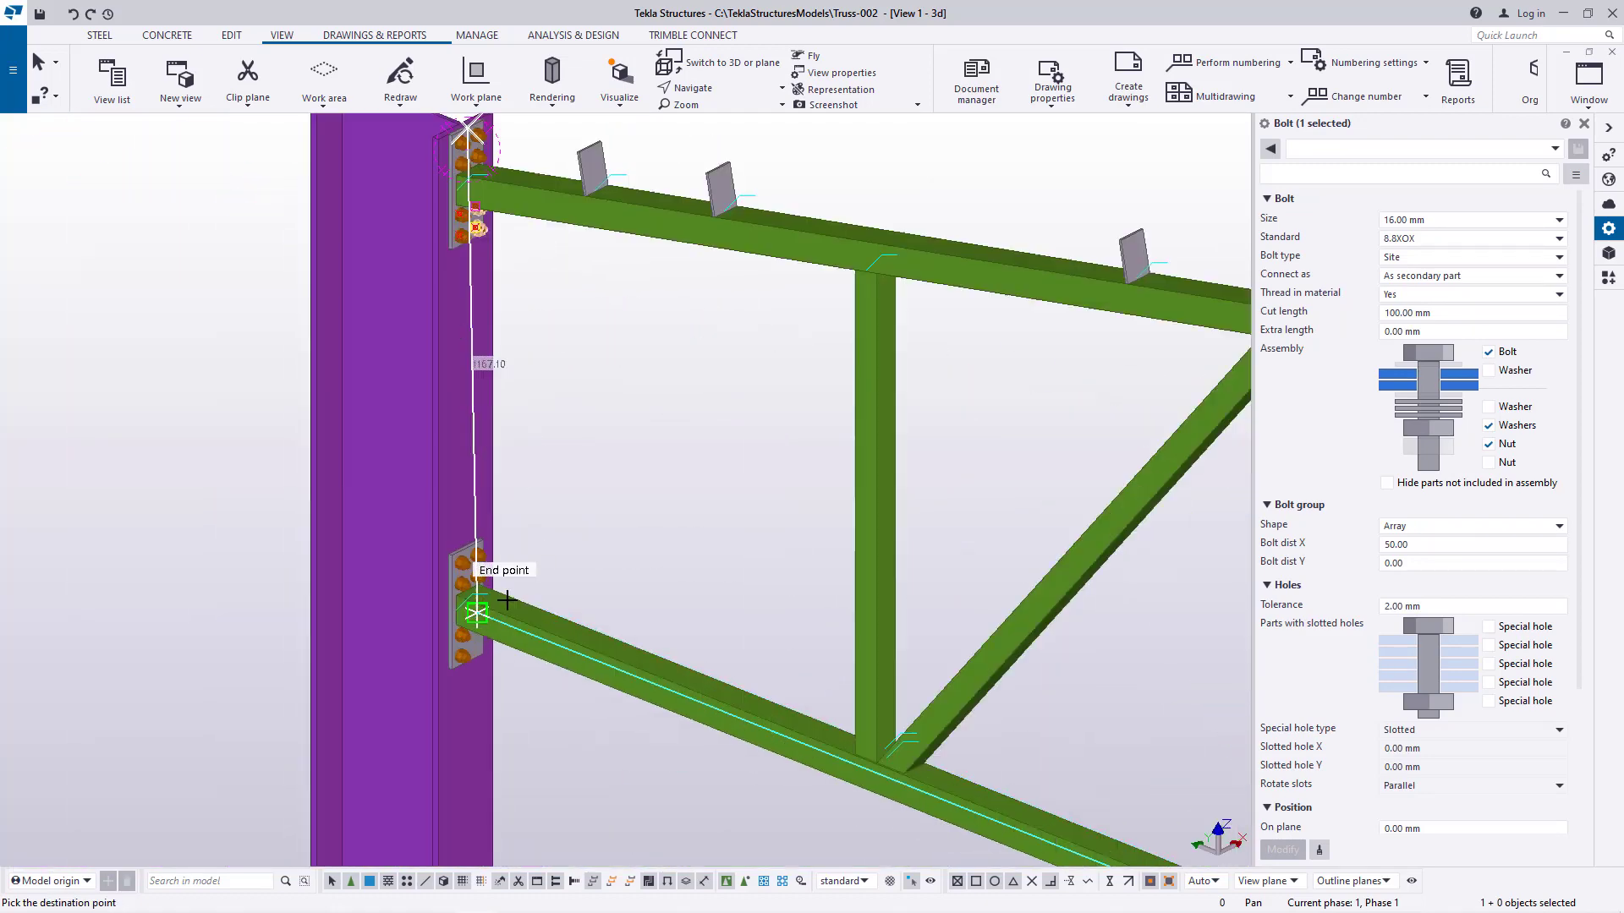
{"action": "scroll", "coordinate": [471, 558], "scroll_direction": "up", "scroll_amount": 3}
{"action": "scroll", "coordinate": [470, 560], "scroll_direction": "up", "scroll_amount": 4}
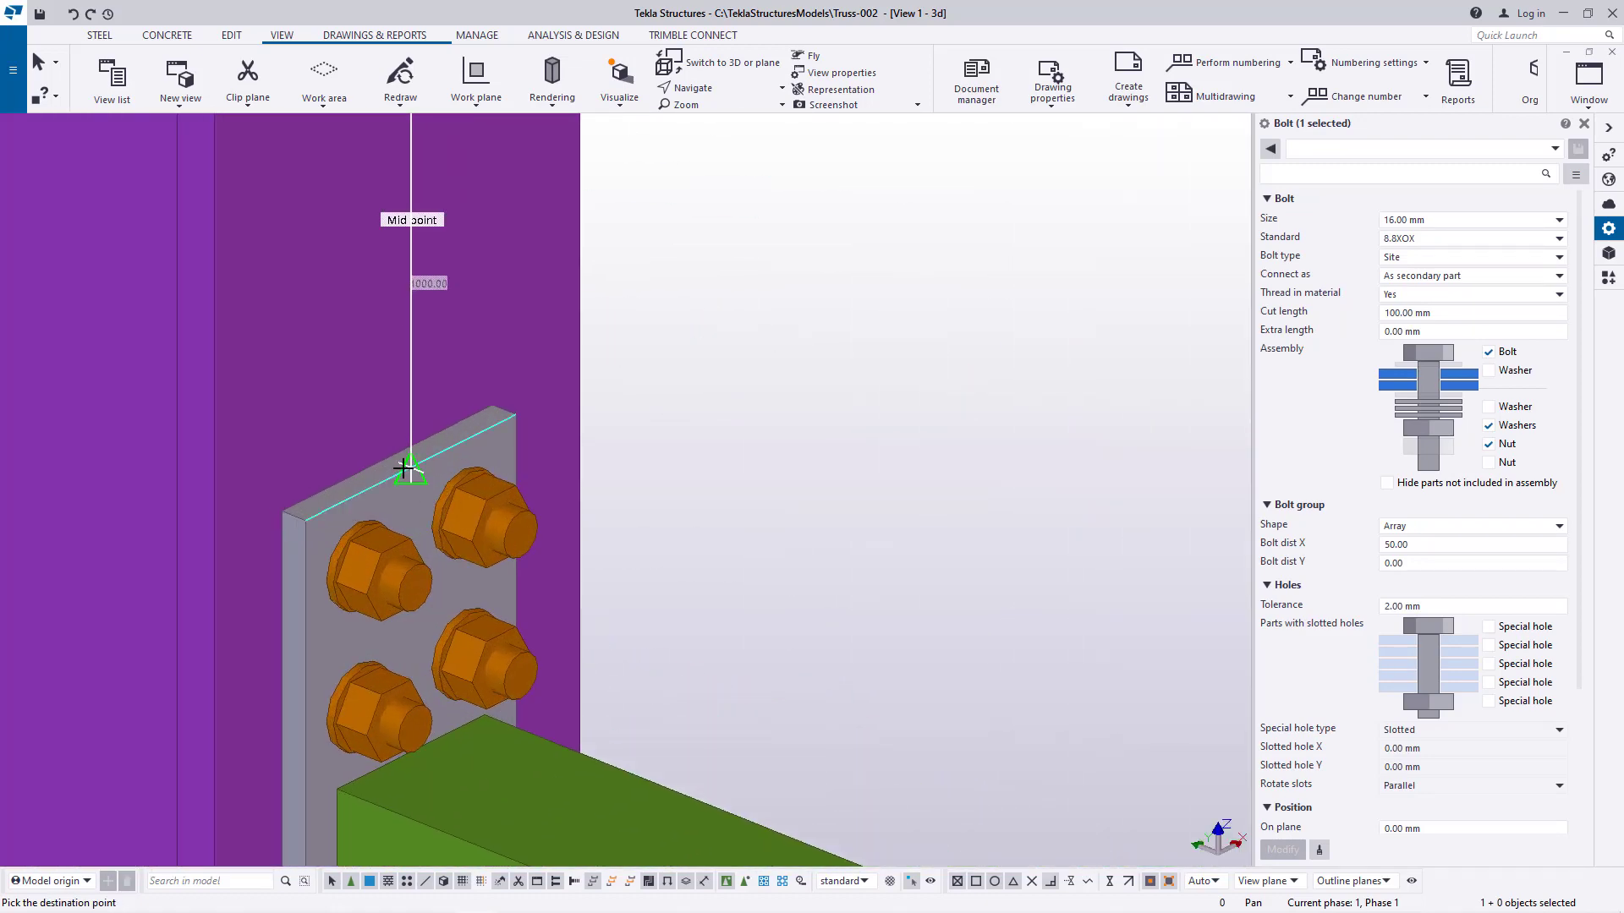
{"action": "right_click", "coordinate": [771, 260]}
{"action": "left_click", "coordinate": [802, 276]}
{"action": "scroll", "coordinate": [656, 376], "scroll_direction": "down", "scroll_amount": 8}
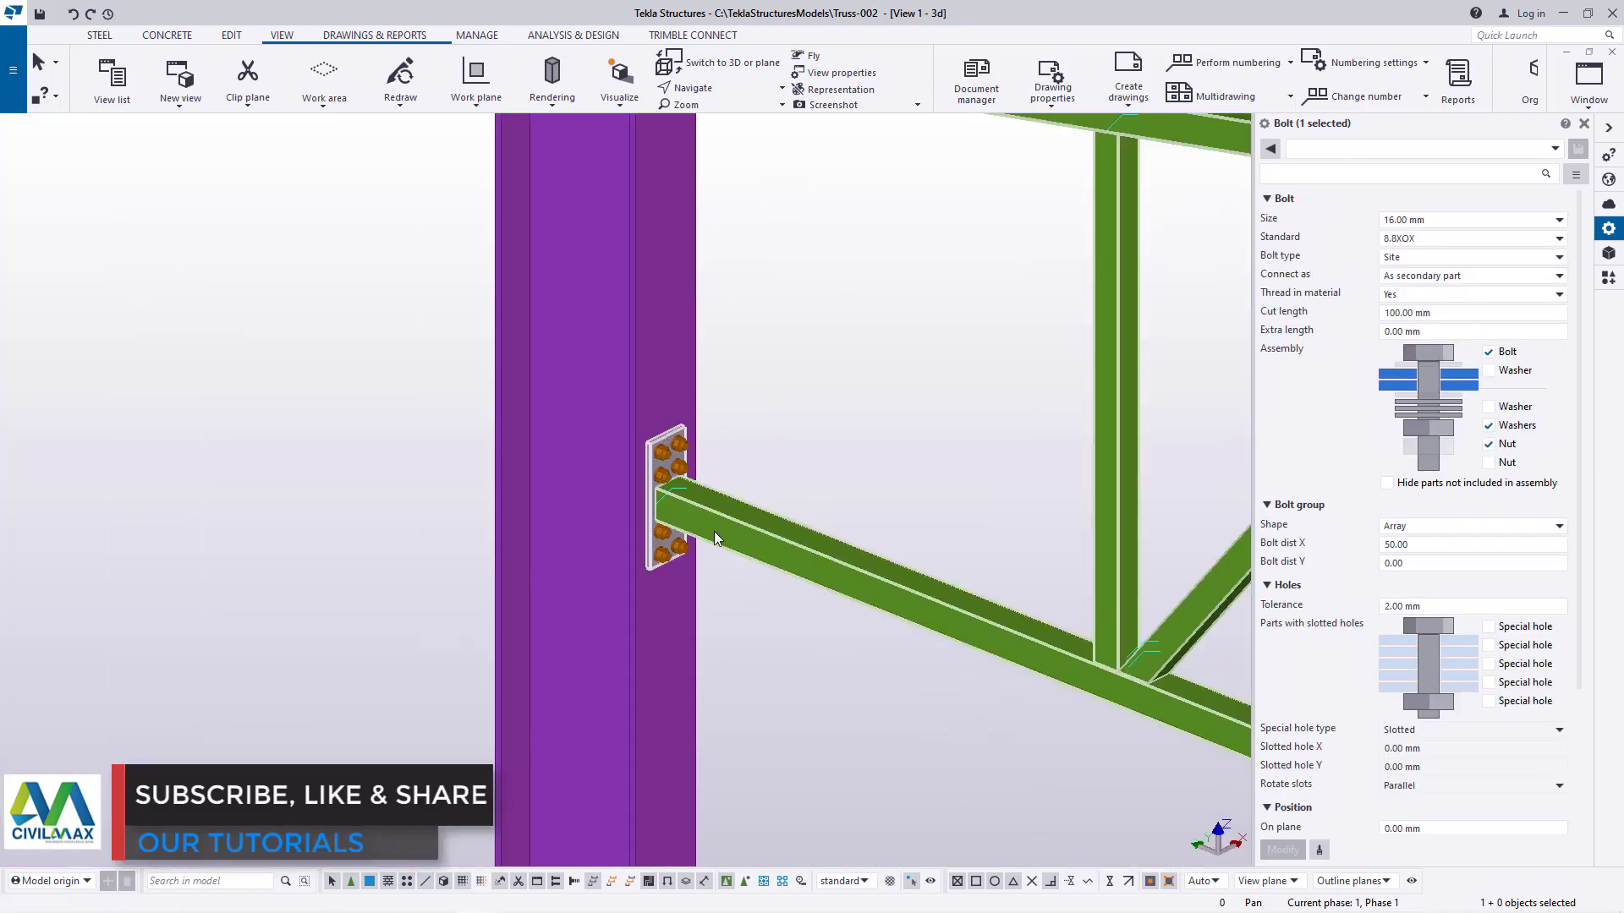
Create a PLT10 contour plate in S275 at the column top, picking four corners between the flanges on the near side of the web
{"action": "scroll", "coordinate": [713, 531], "scroll_direction": "down", "scroll_amount": 6}
{"action": "scroll", "coordinate": [507, 448], "scroll_direction": "up", "scroll_amount": 3}
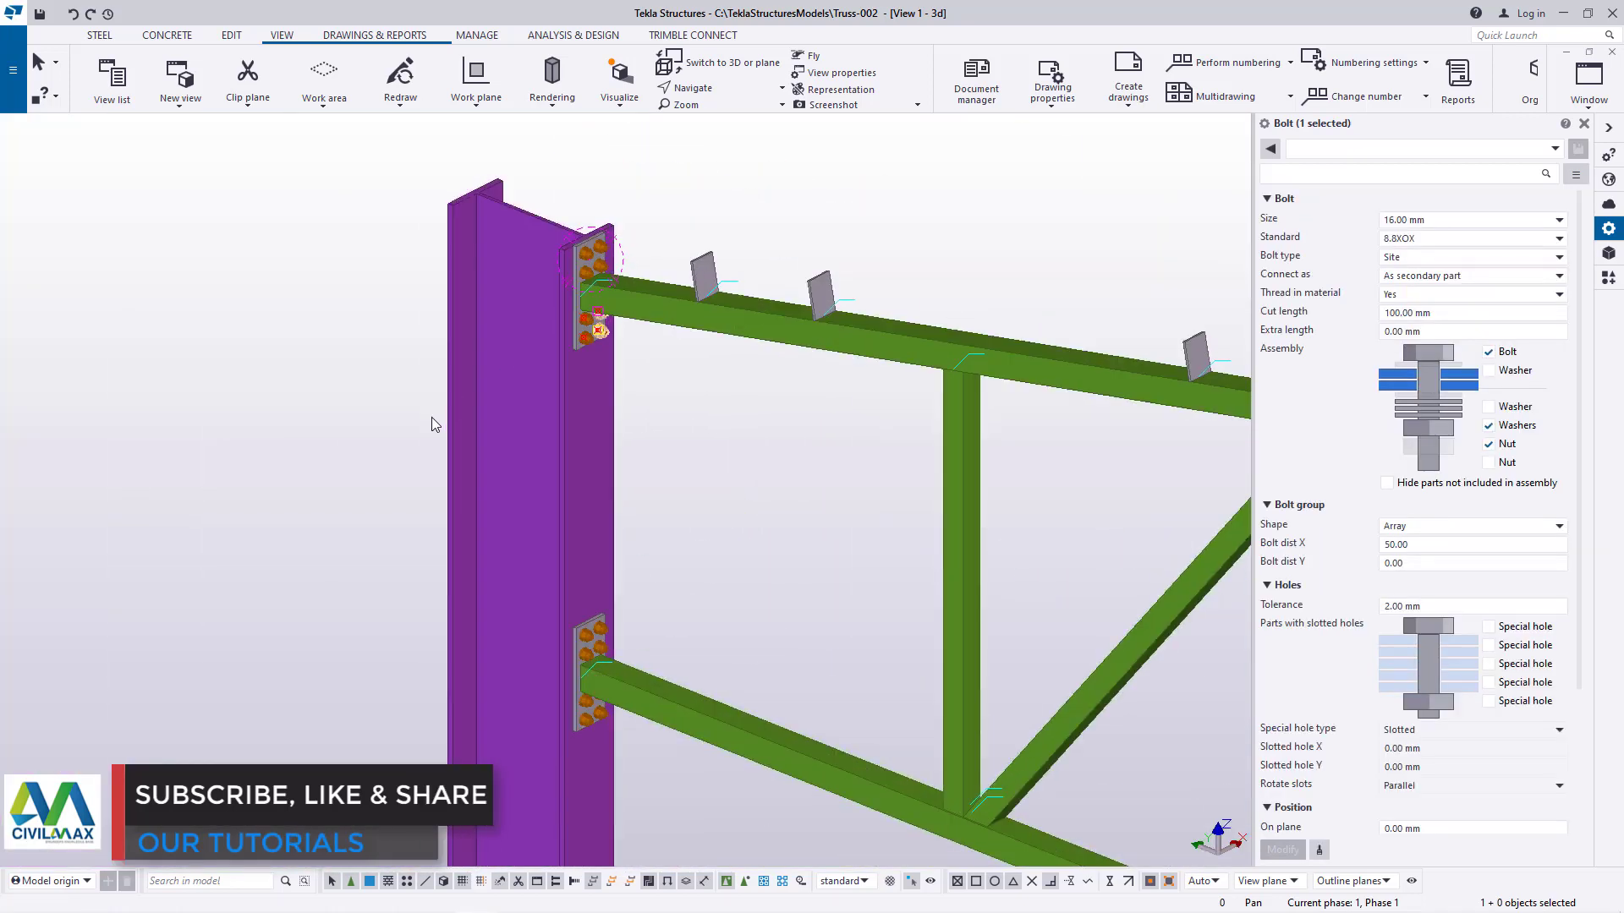
{"action": "scroll", "coordinate": [367, 363], "scroll_direction": "up", "scroll_amount": 4}
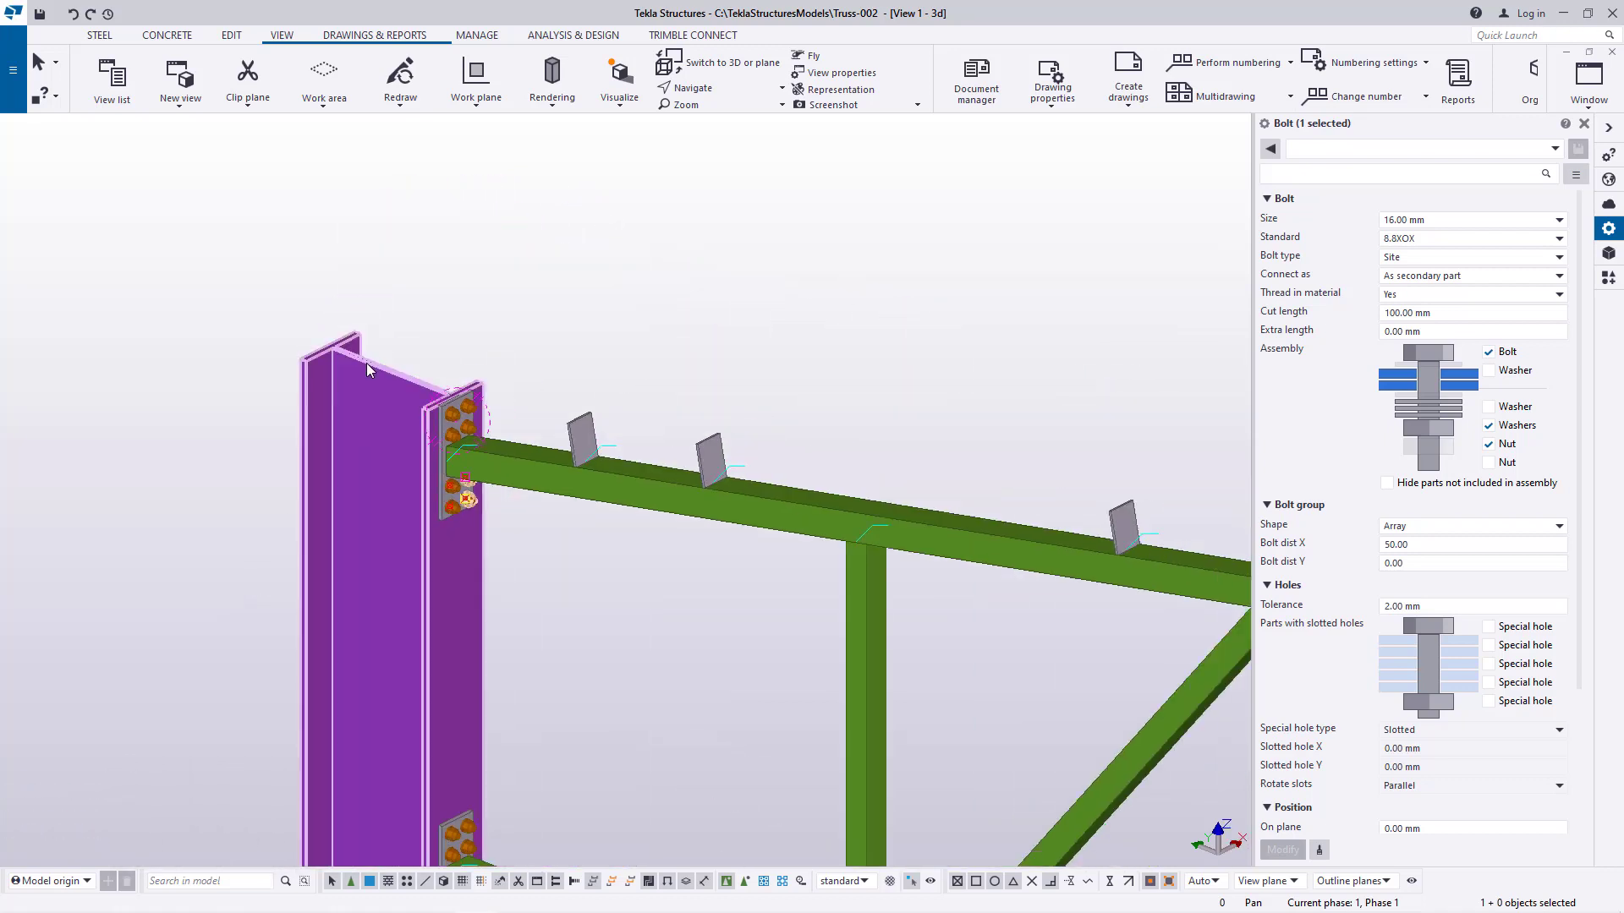
{"action": "scroll", "coordinate": [407, 378], "scroll_direction": "up", "scroll_amount": 2}
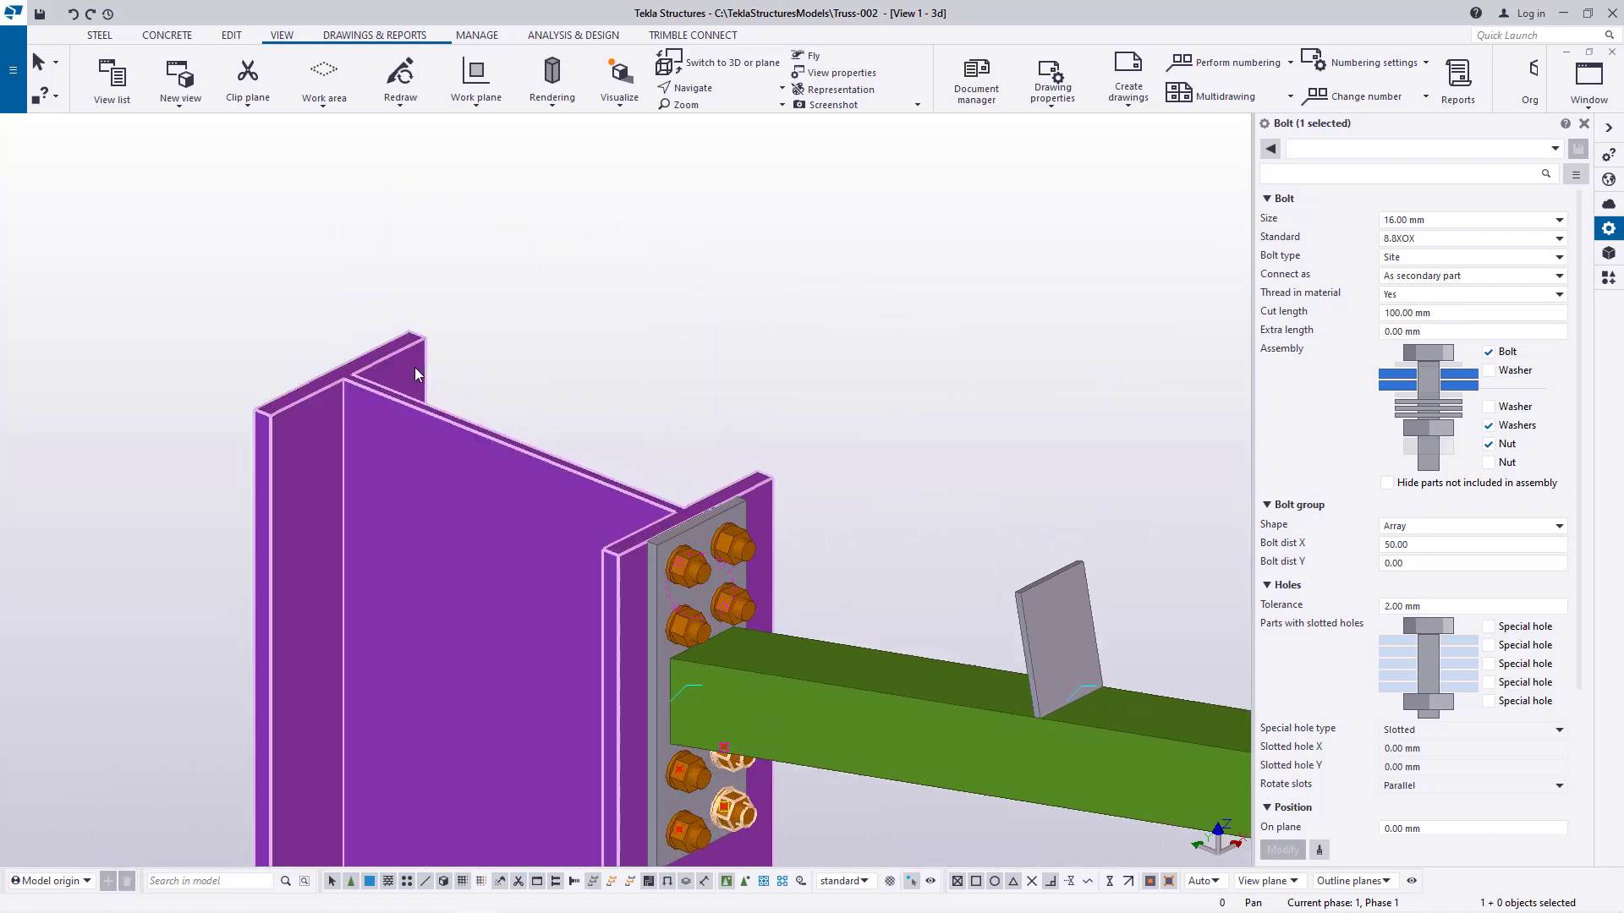
{"action": "scroll", "coordinate": [415, 367], "scroll_direction": "up", "scroll_amount": 4}
{"action": "scroll", "coordinate": [401, 348], "scroll_direction": "up", "scroll_amount": 1}
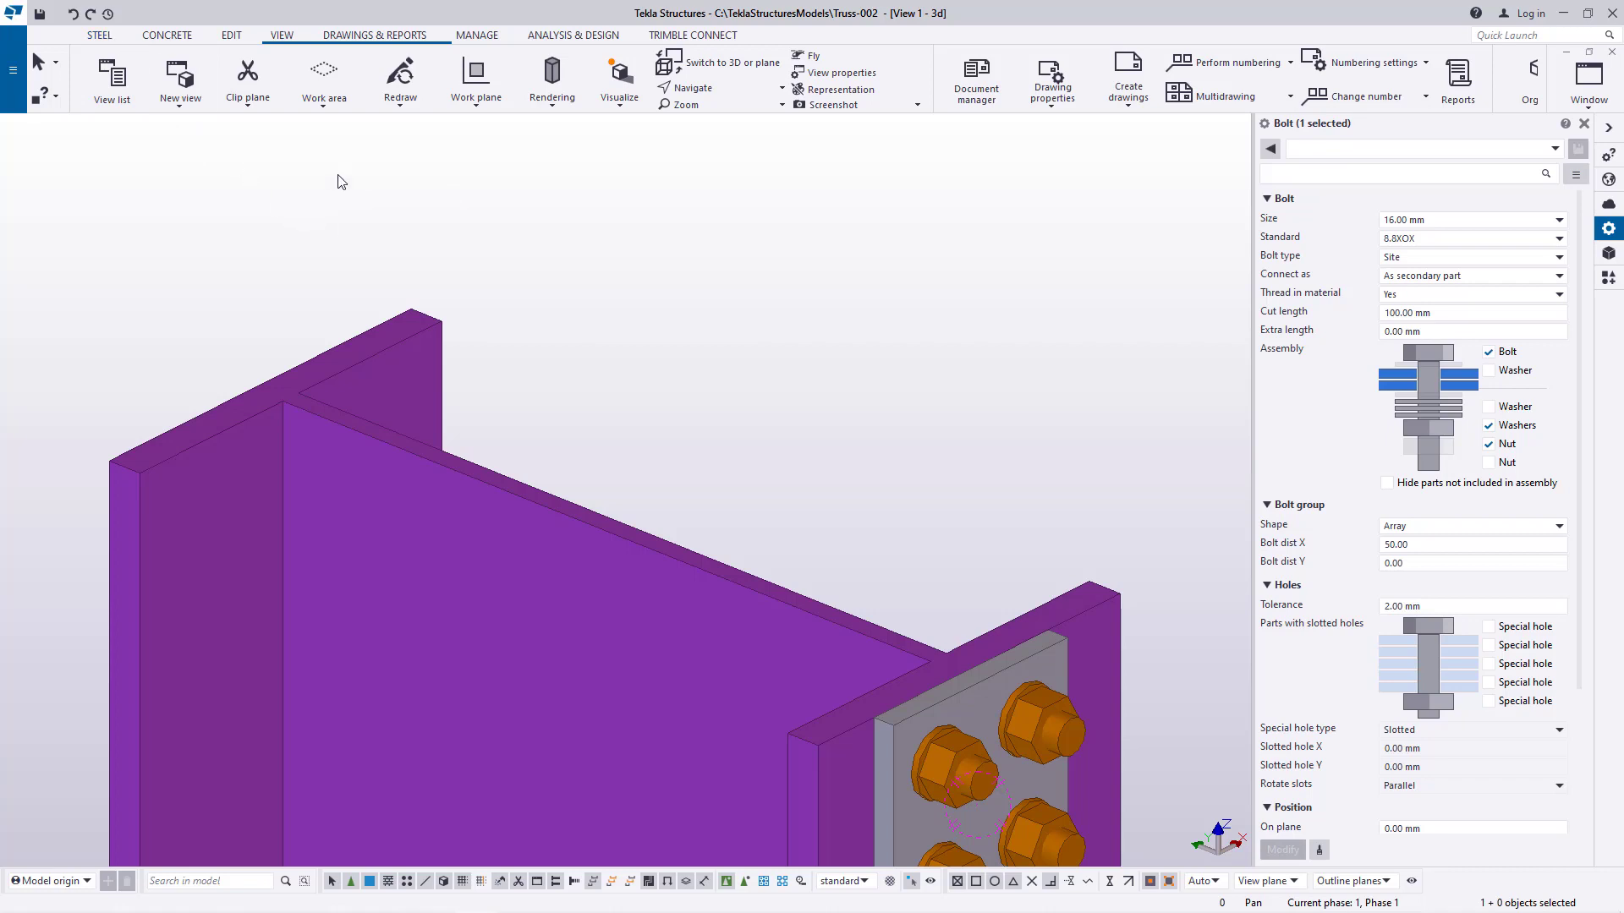
{"action": "left_click", "coordinate": [105, 37]}
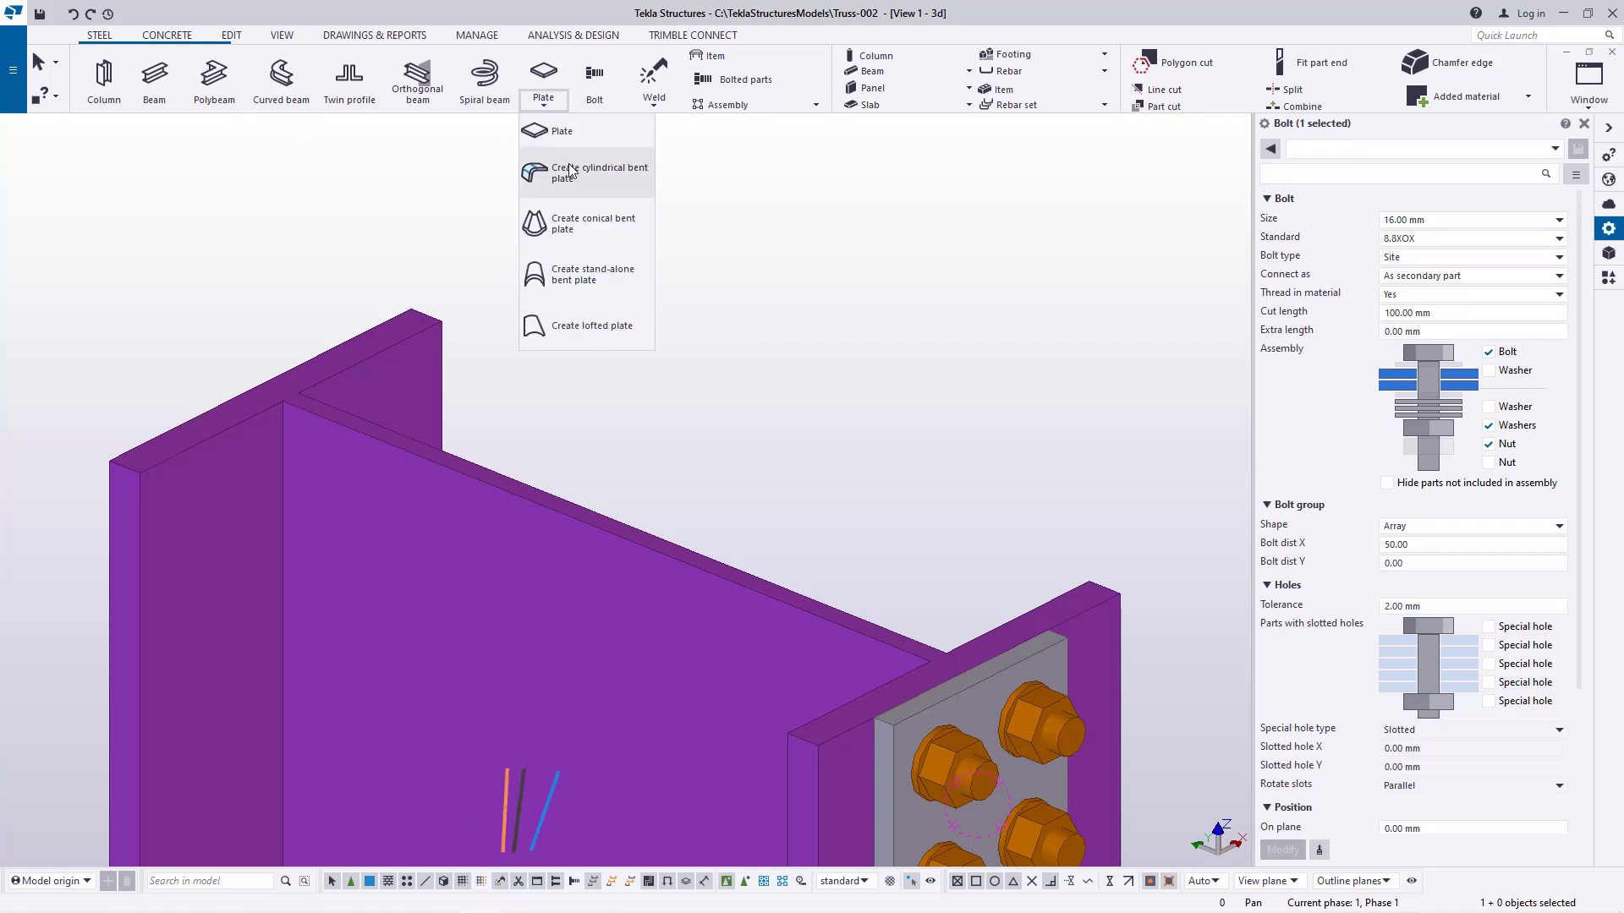
{"action": "scroll", "coordinate": [211, 463], "scroll_direction": "up", "scroll_amount": 4}
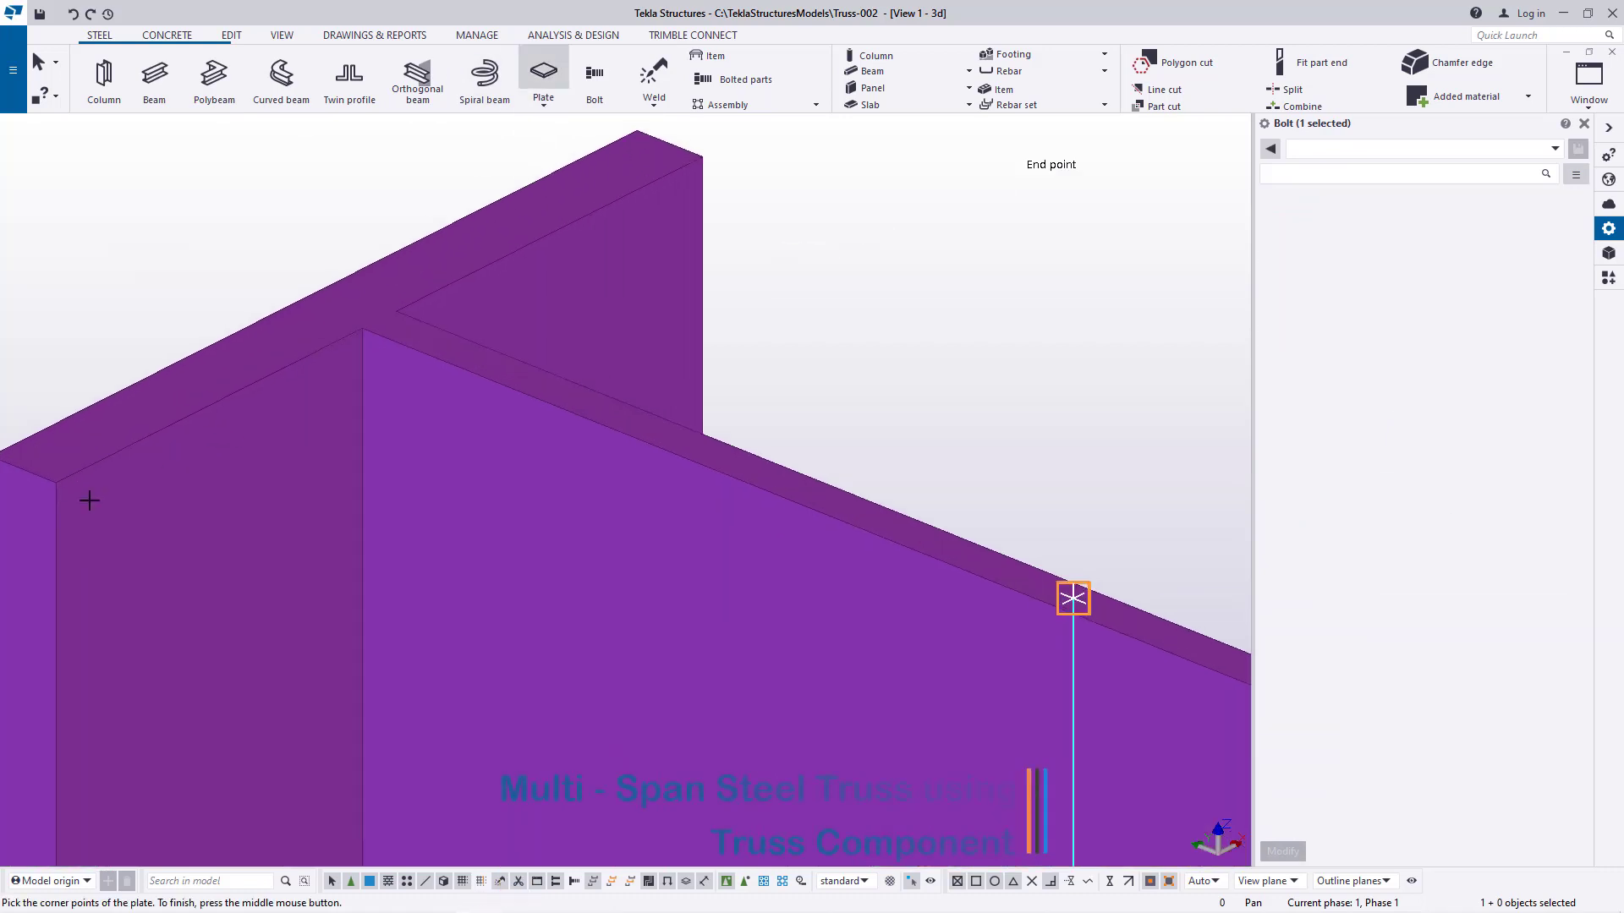
{"action": "left_click", "coordinate": [55, 483]}
{"action": "scroll", "coordinate": [136, 399], "scroll_direction": "down", "scroll_amount": 4}
{"action": "scroll", "coordinate": [693, 674], "scroll_direction": "up", "scroll_amount": 3}
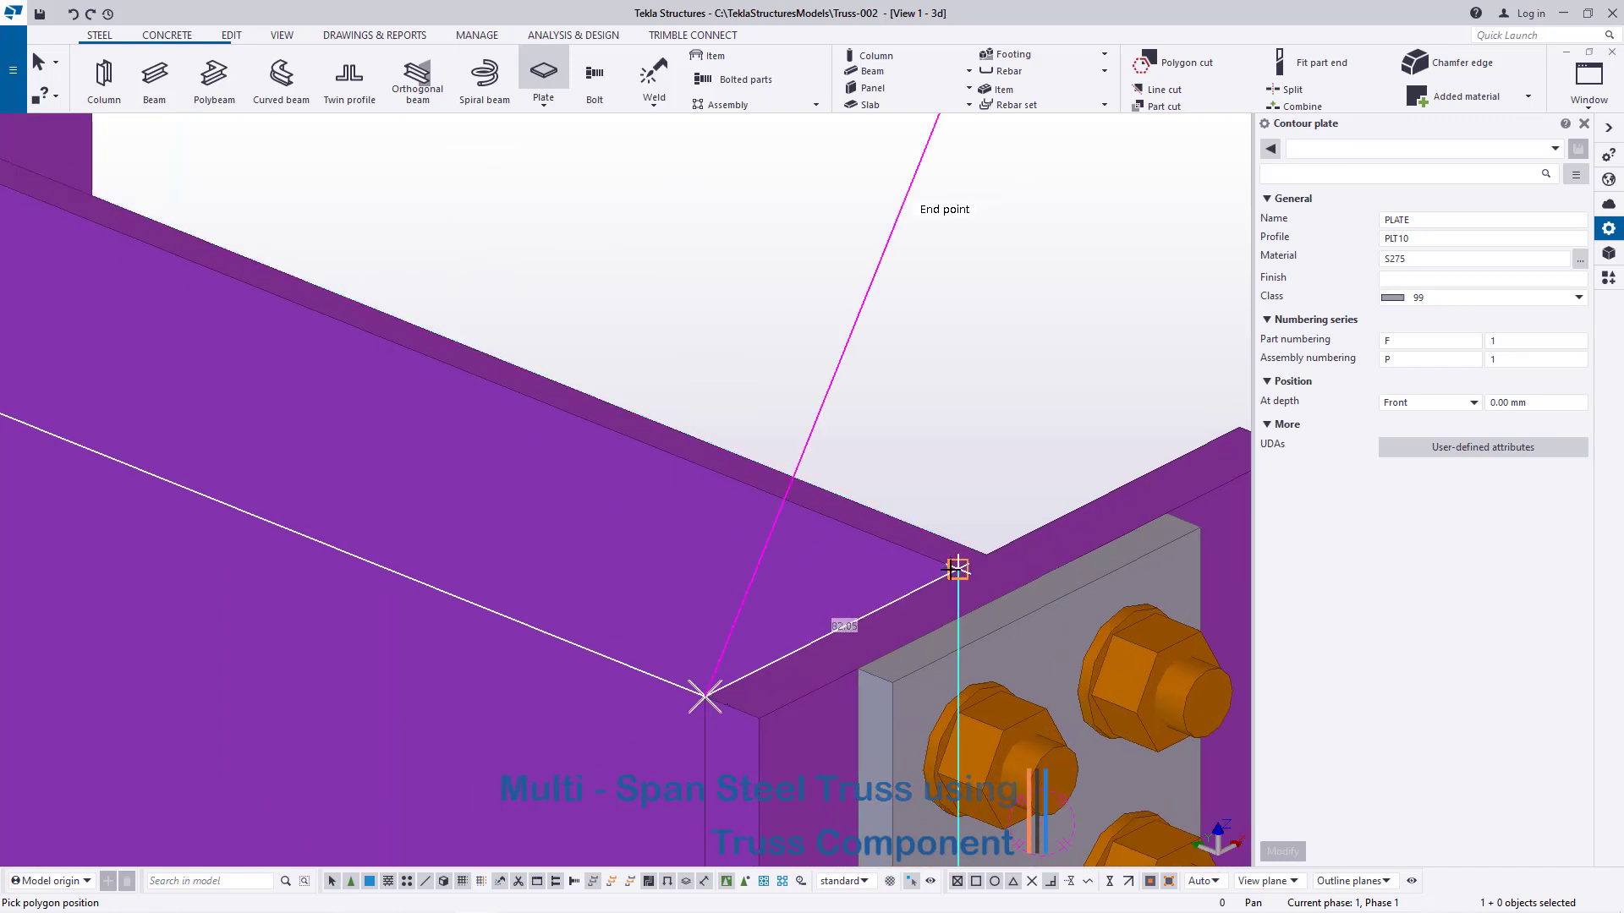
{"action": "left_click", "coordinate": [956, 568]}
{"action": "scroll", "coordinate": [956, 568], "scroll_direction": "down", "scroll_amount": 4}
{"action": "scroll", "coordinate": [169, 248], "scroll_direction": "up", "scroll_amount": 3}
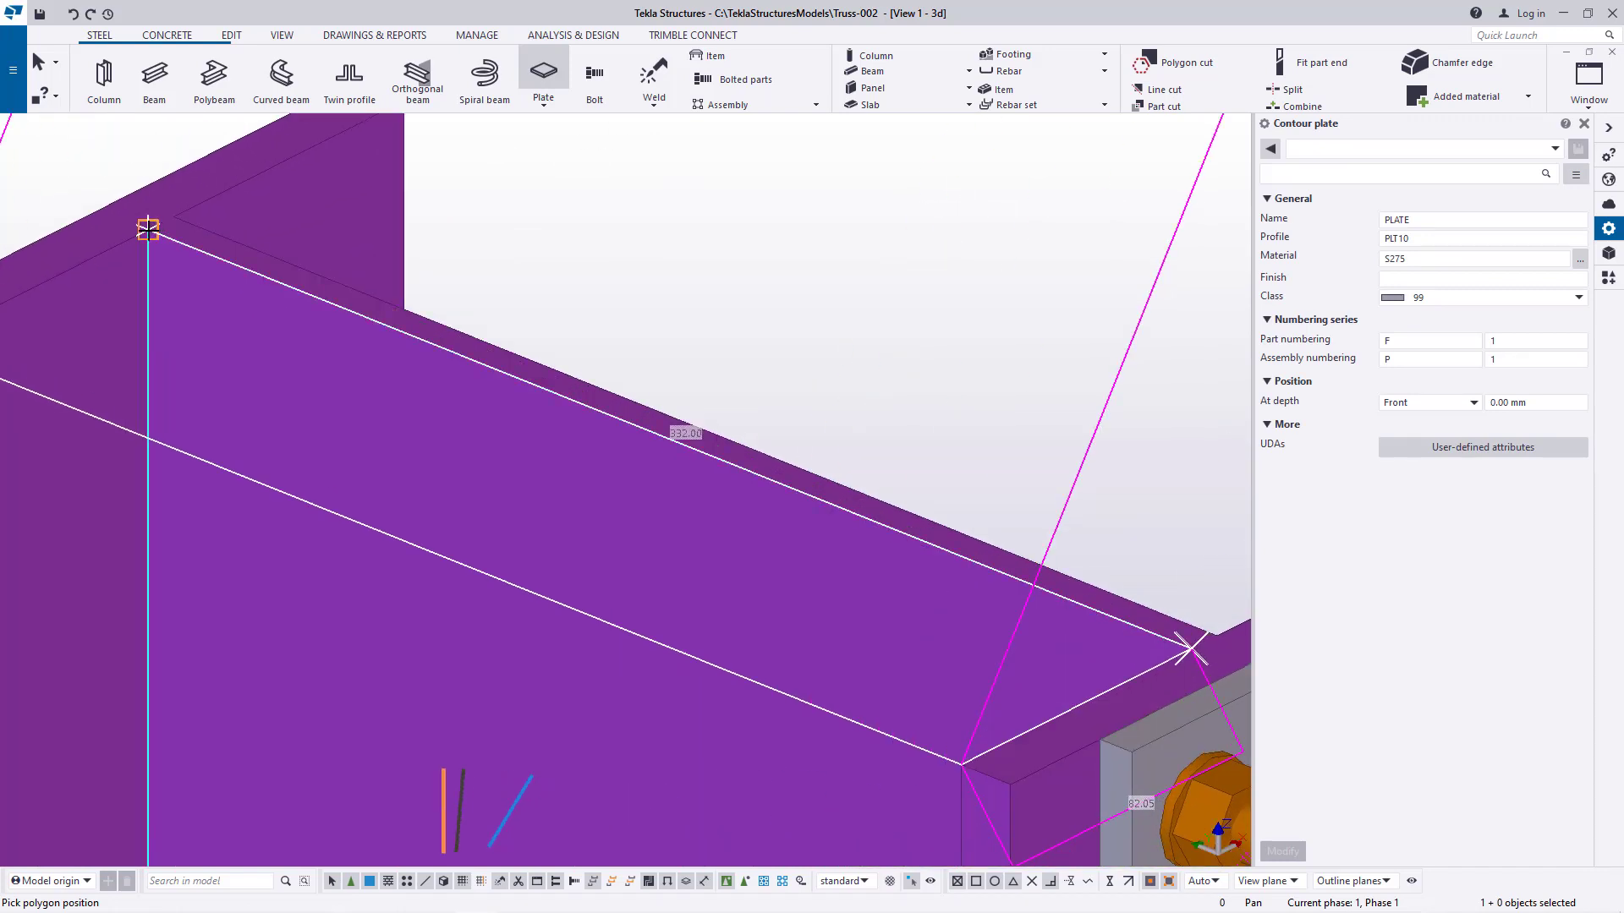
{"action": "left_click", "coordinate": [148, 230]}
{"action": "scroll", "coordinate": [356, 274], "scroll_direction": "down", "scroll_amount": 4}
{"action": "left_click", "coordinate": [64, 328]}
{"action": "right_click", "coordinate": [575, 268]}
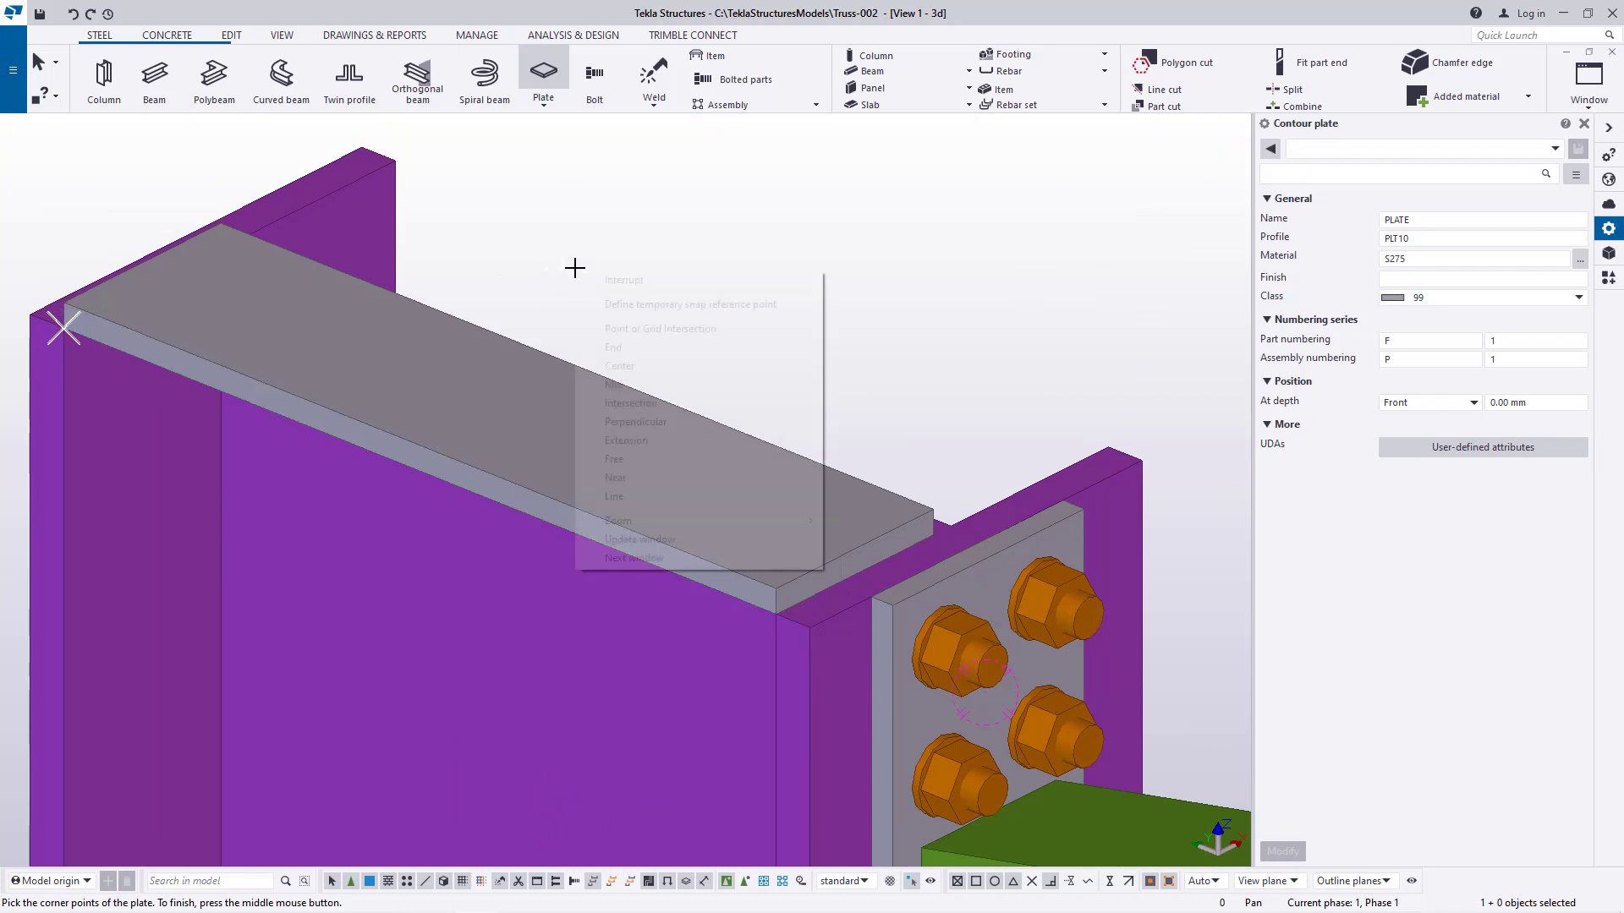
{"action": "left_click", "coordinate": [623, 280]}
Set the column-top contour plate's at-depth position to Behind and apply the modification
{"action": "left_click", "coordinate": [487, 408]}
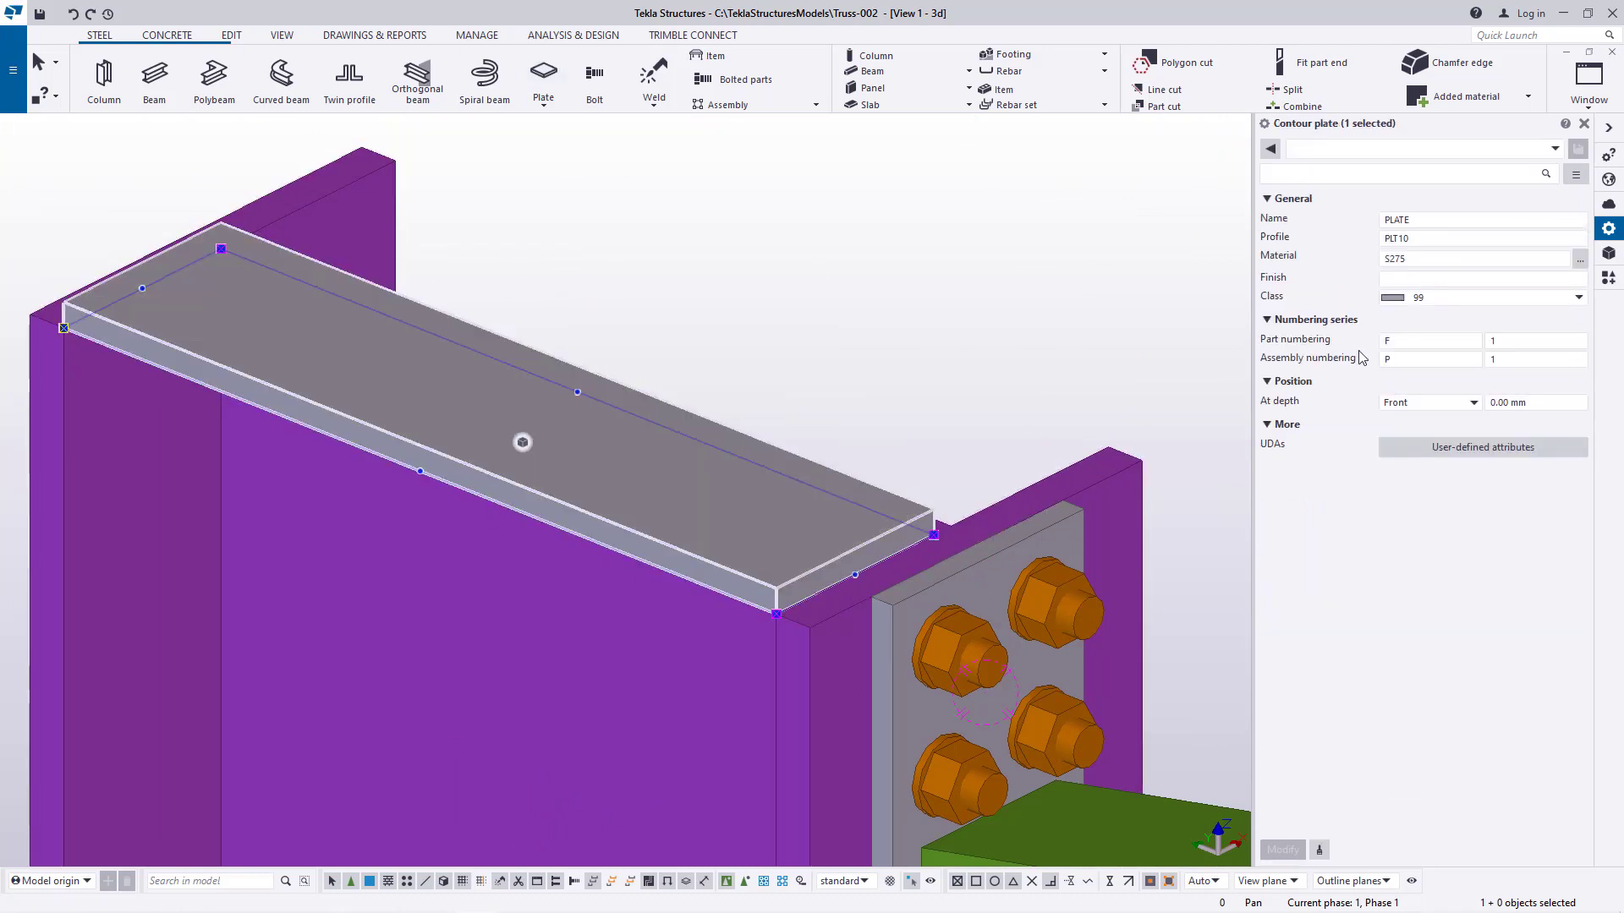
{"action": "scroll", "coordinate": [841, 611], "scroll_direction": "up", "scroll_amount": 2}
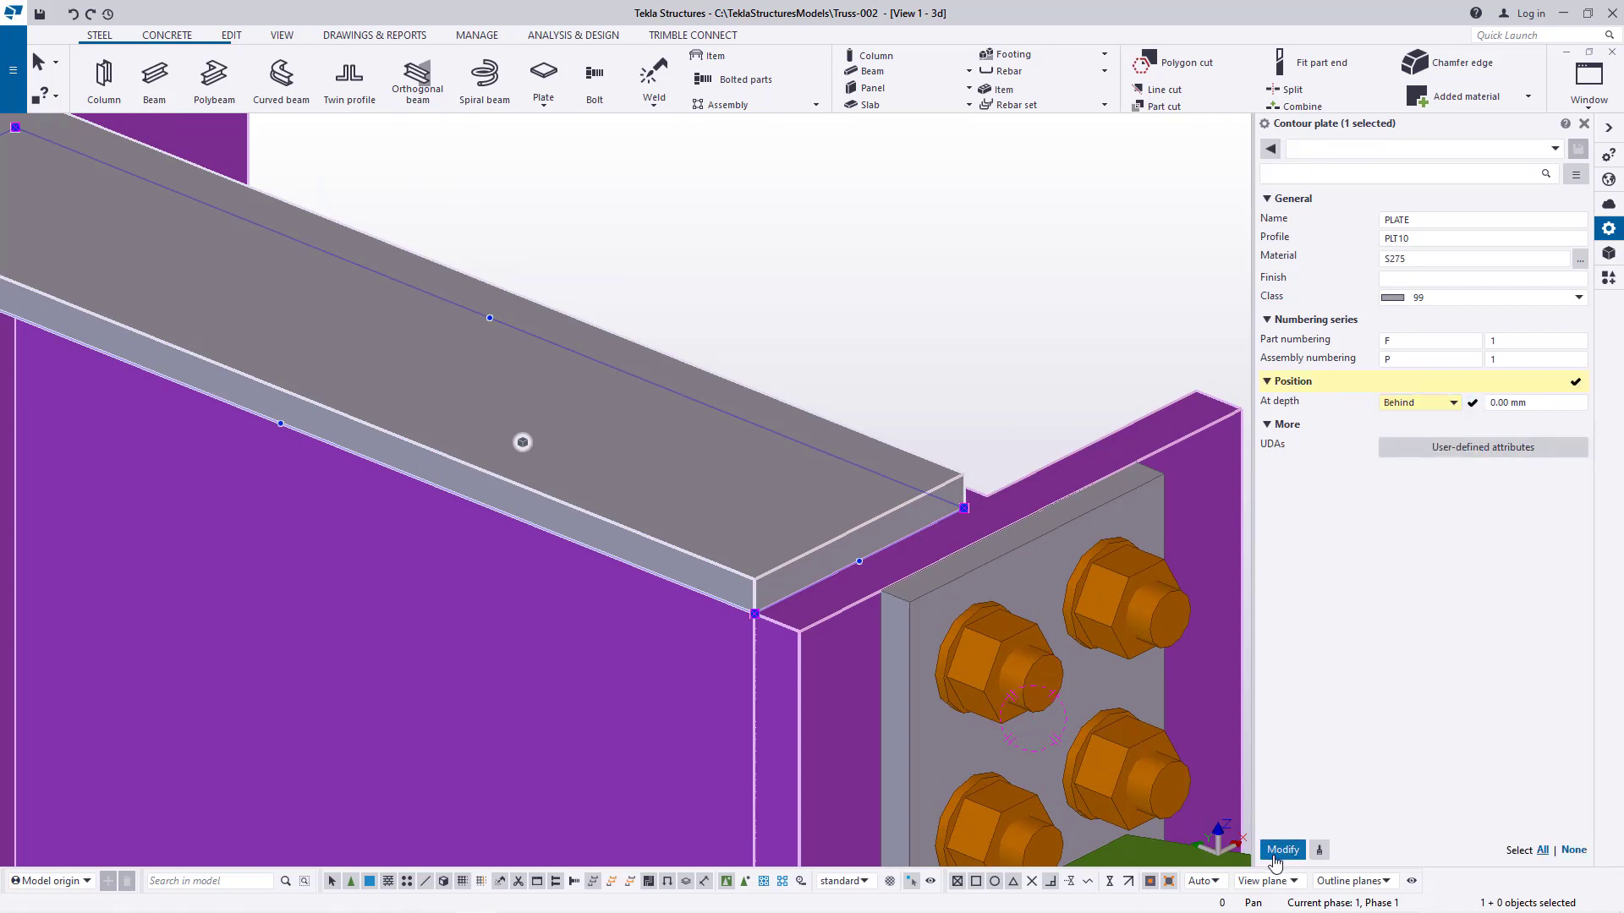
{"action": "left_click", "coordinate": [1282, 849]}
{"action": "scroll", "coordinate": [966, 529], "scroll_direction": "down", "scroll_amount": 3}
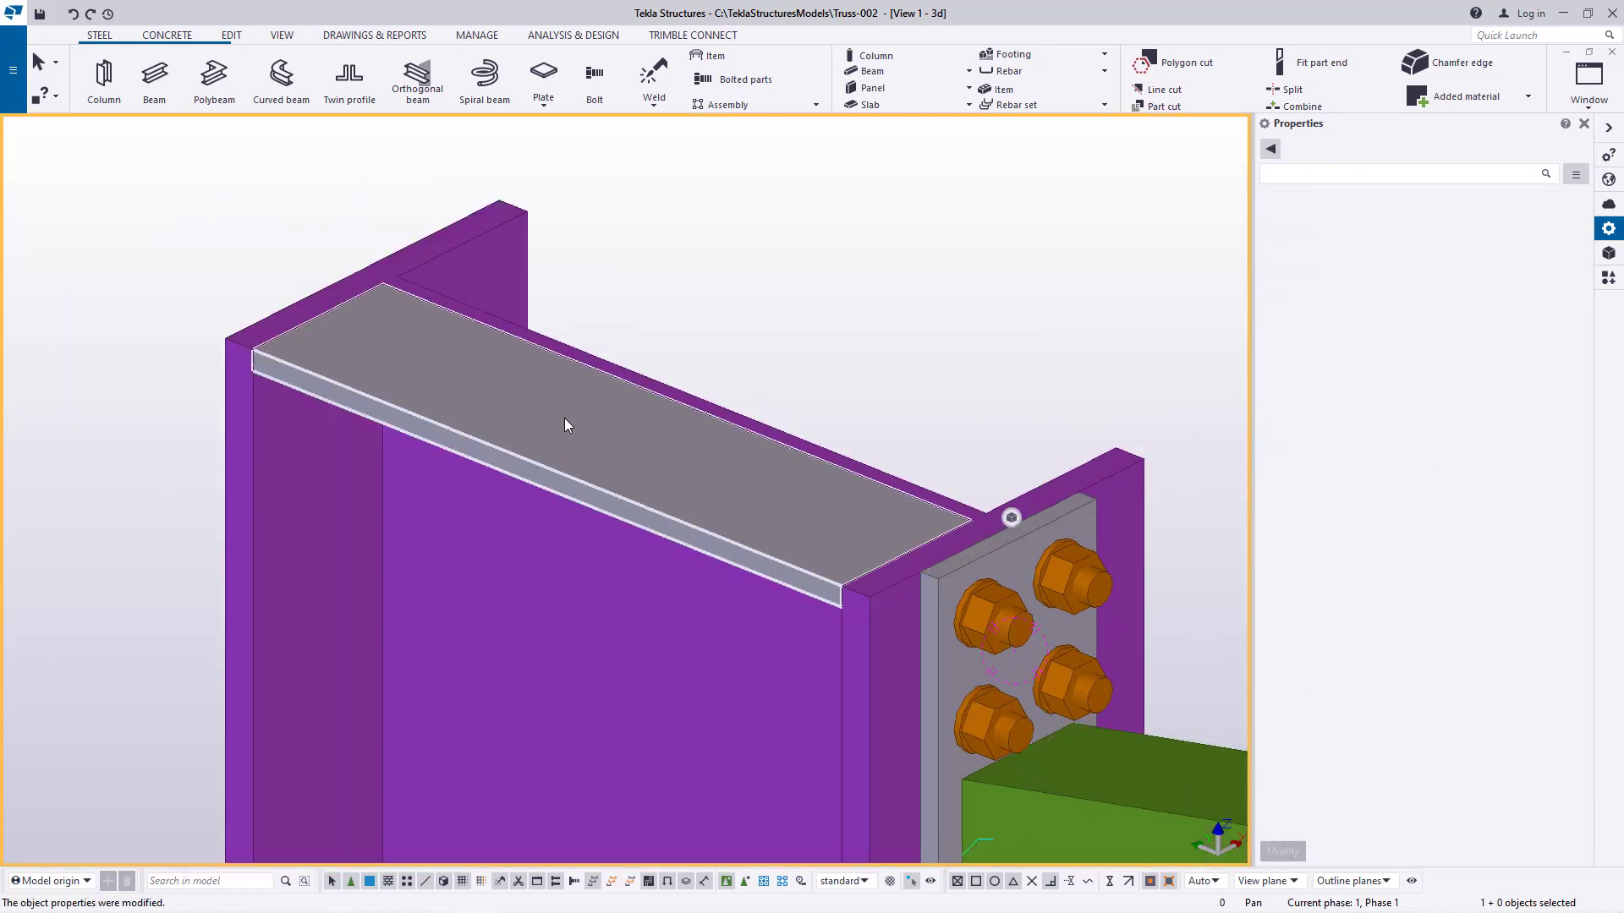
Copy the column-top plate to the far side of the web, from its outer corner to the web-to-flange corner
{"action": "right_click", "coordinate": [799, 258]}
{"action": "left_click", "coordinate": [839, 353]}
{"action": "scroll", "coordinate": [252, 362], "scroll_direction": "up", "scroll_amount": 5}
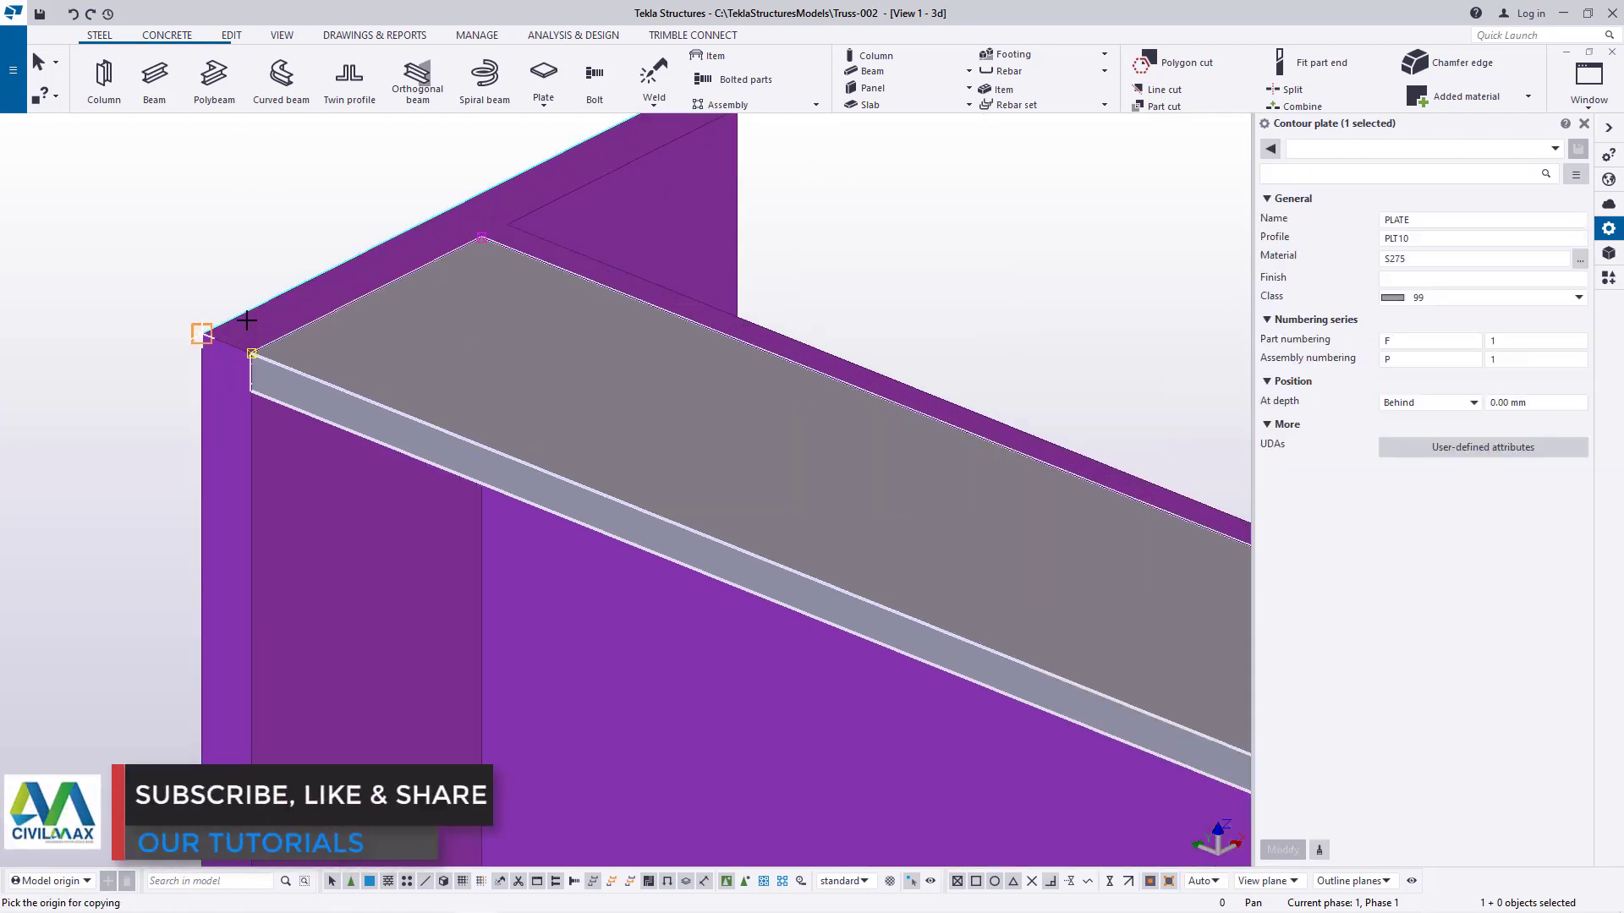
{"action": "left_click", "coordinate": [592, 192]}
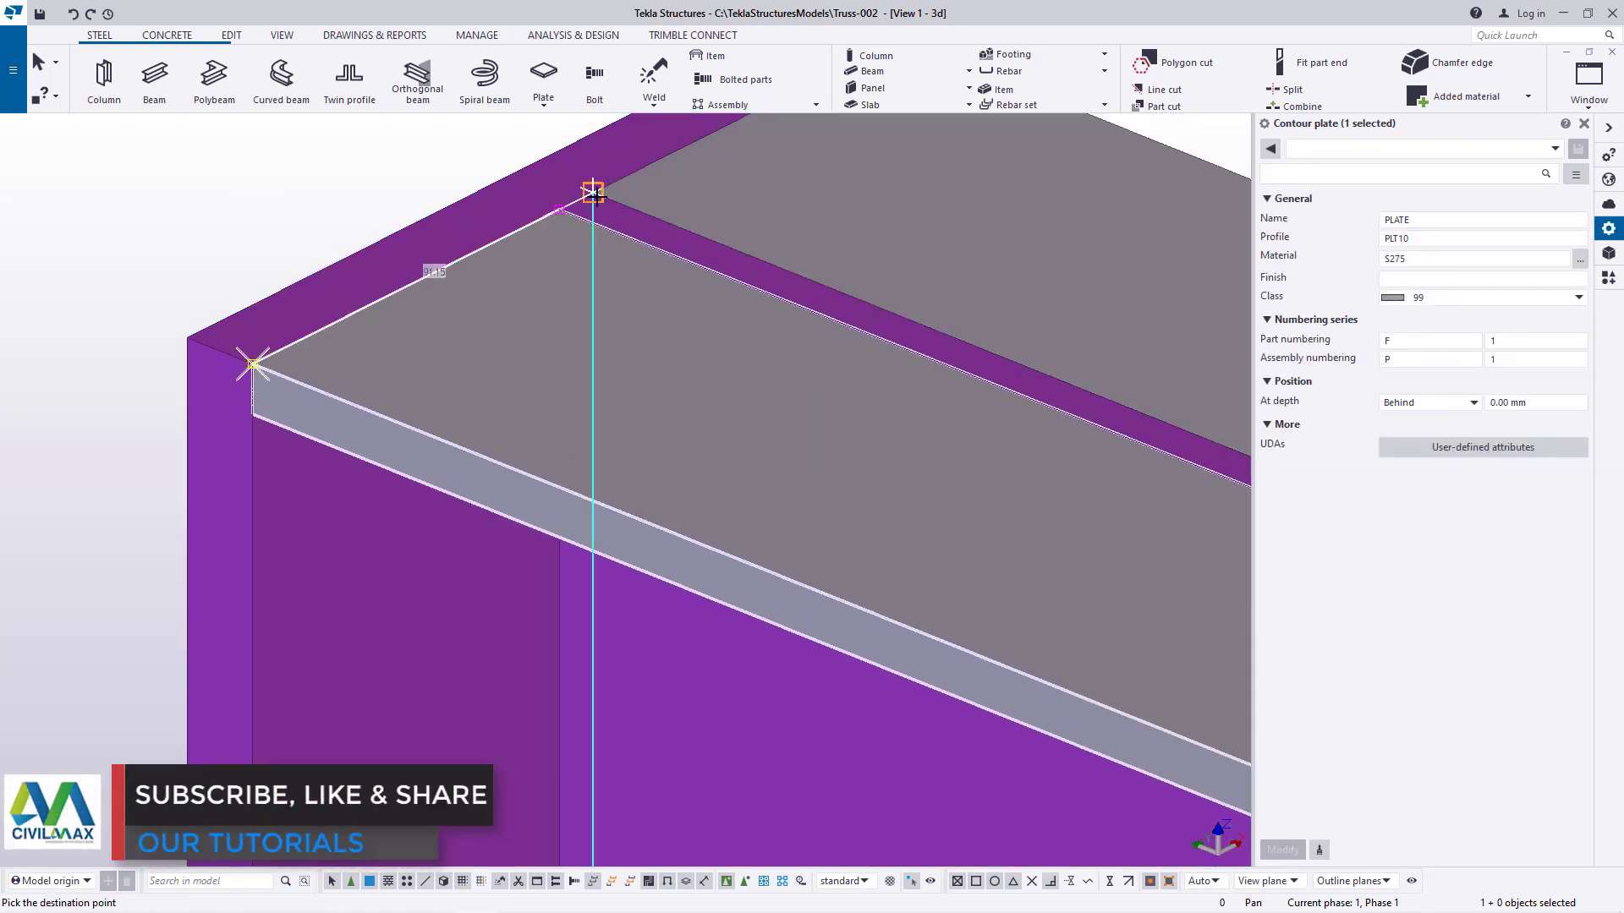
{"action": "scroll", "coordinate": [924, 398], "scroll_direction": "down", "scroll_amount": 4}
{"action": "right_click", "coordinate": [857, 150]}
{"action": "left_click", "coordinate": [890, 162]}
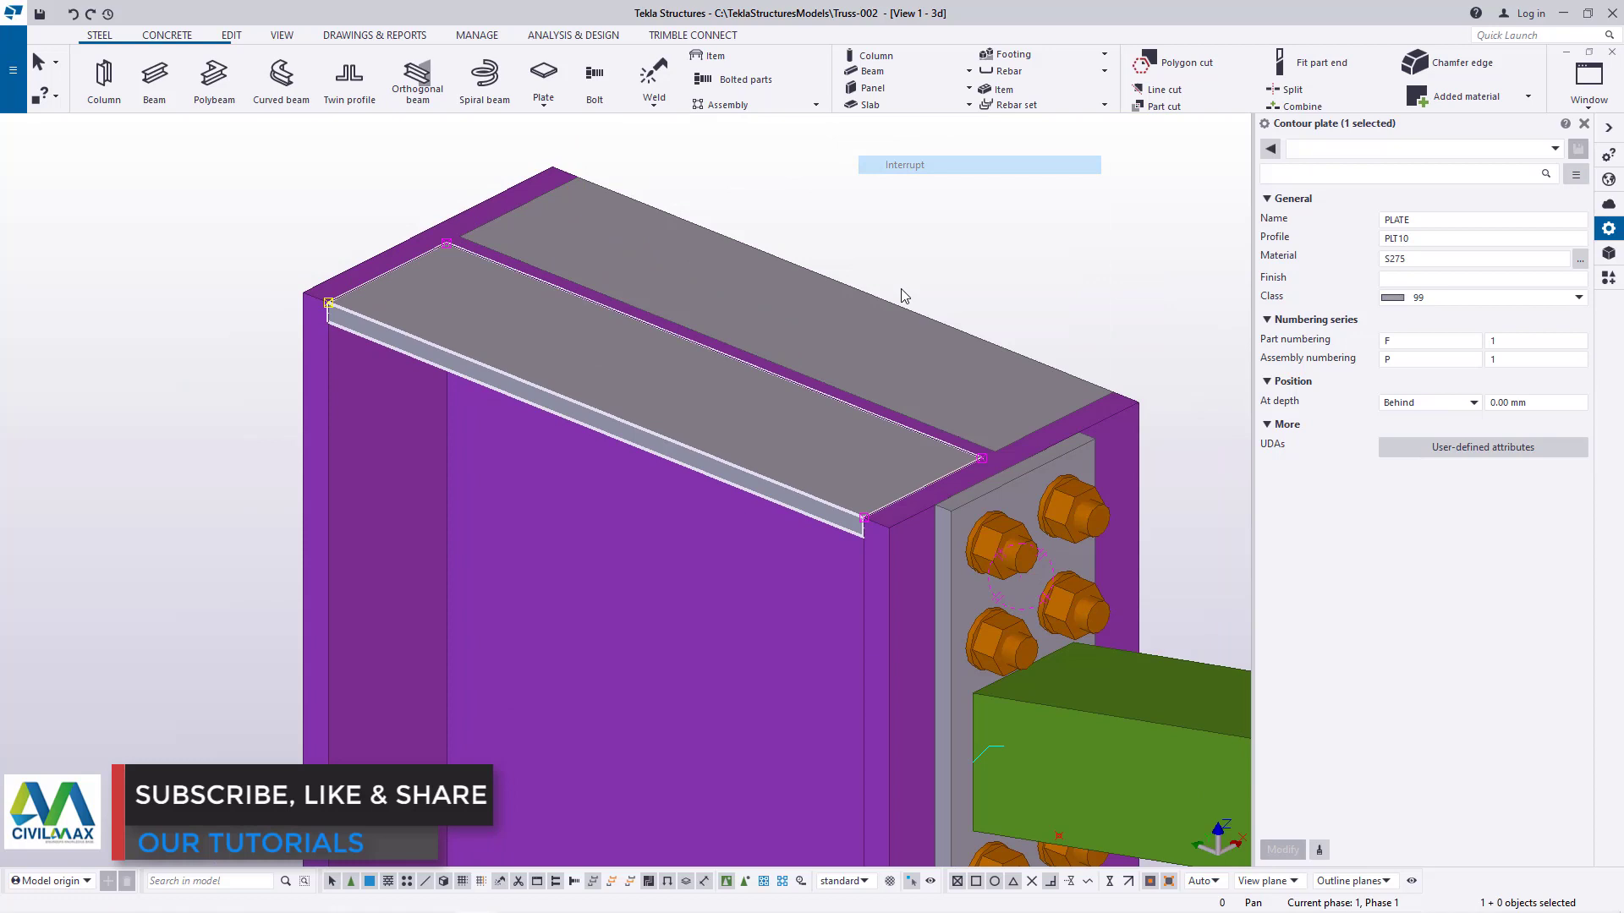
Copy both column-top plates down the column, using the upper end plate's near top and bottom rear corners as origin and destination
{"action": "left_click", "coordinate": [995, 342], "text": "ctrl"}
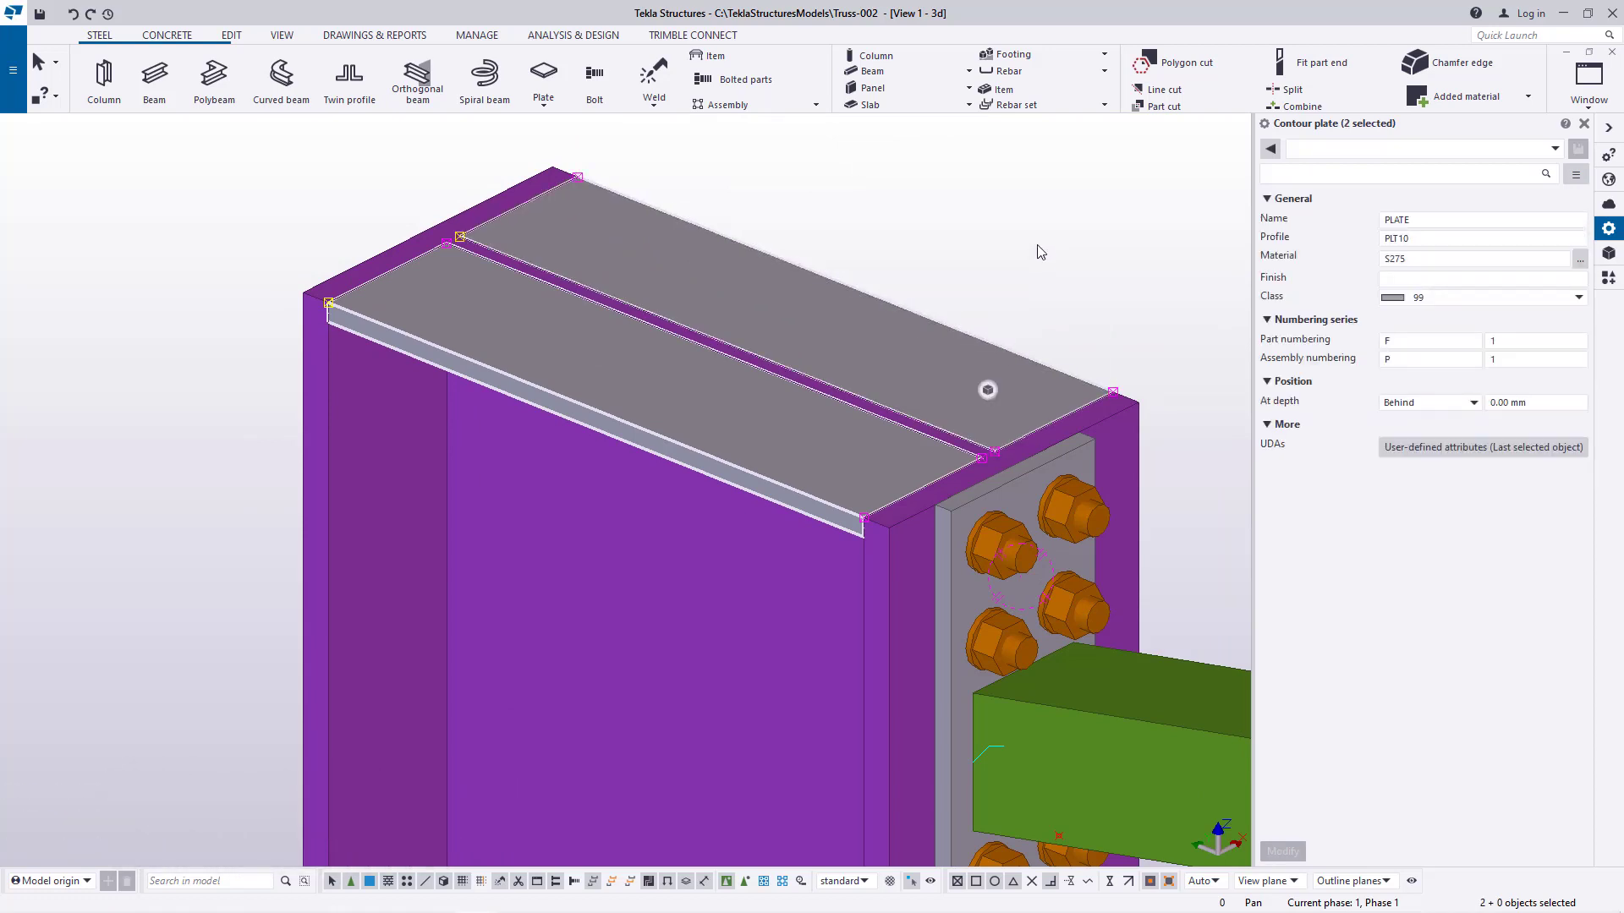
{"action": "right_click", "coordinate": [1053, 230]}
{"action": "left_click", "coordinate": [1095, 258]}
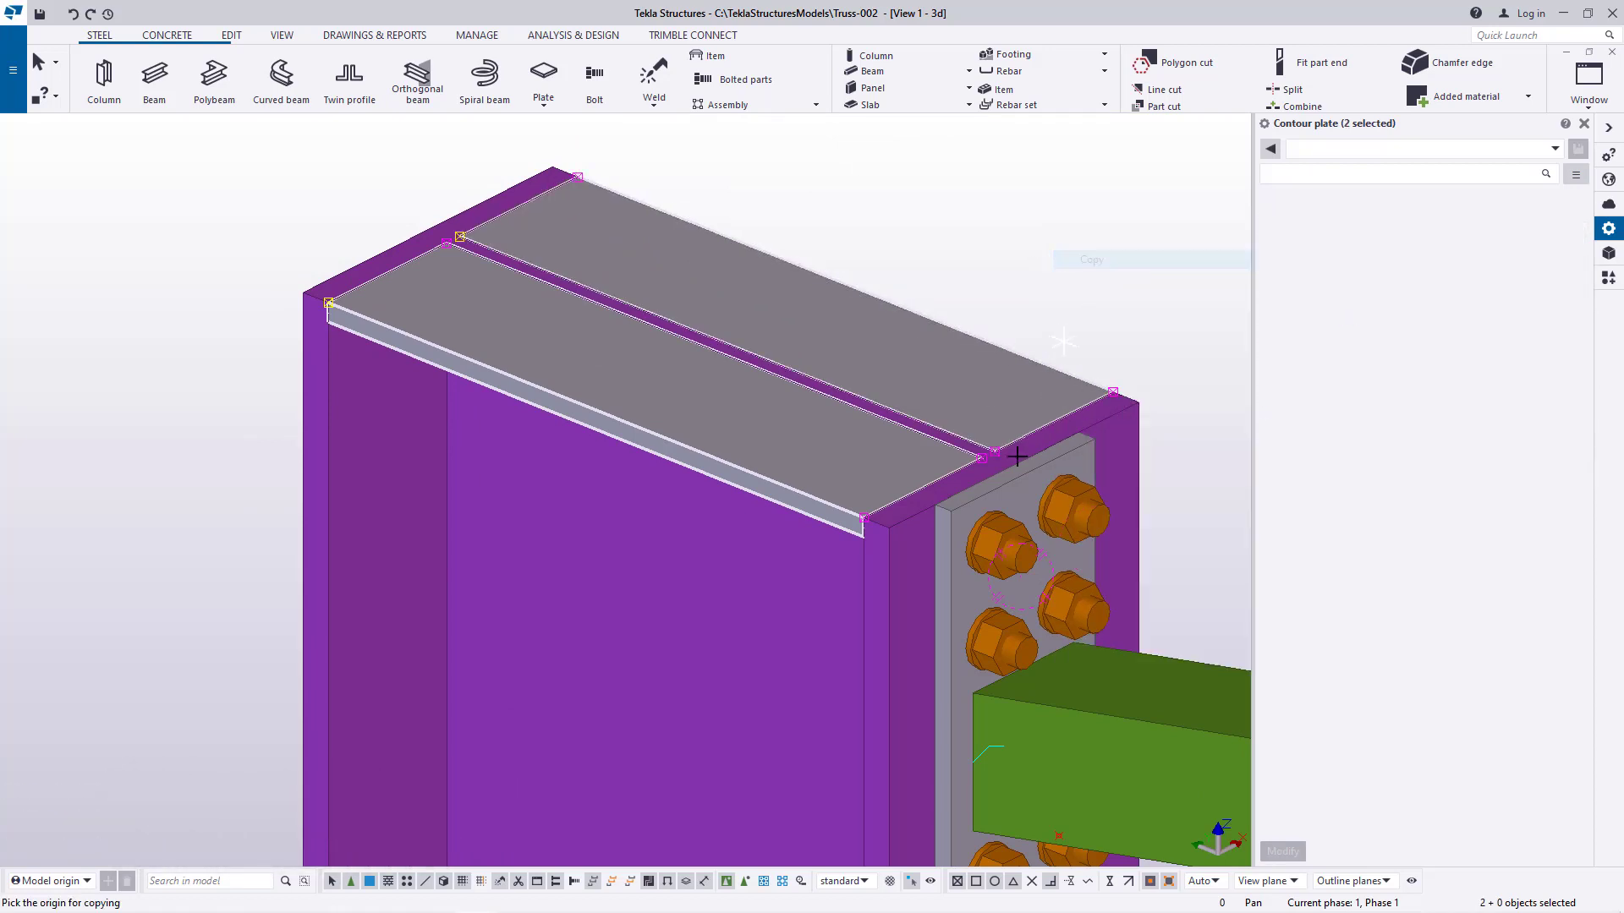
{"action": "scroll", "coordinate": [896, 554], "scroll_direction": "up", "scroll_amount": 4}
{"action": "scroll", "coordinate": [896, 554], "scroll_direction": "up", "scroll_amount": 4}
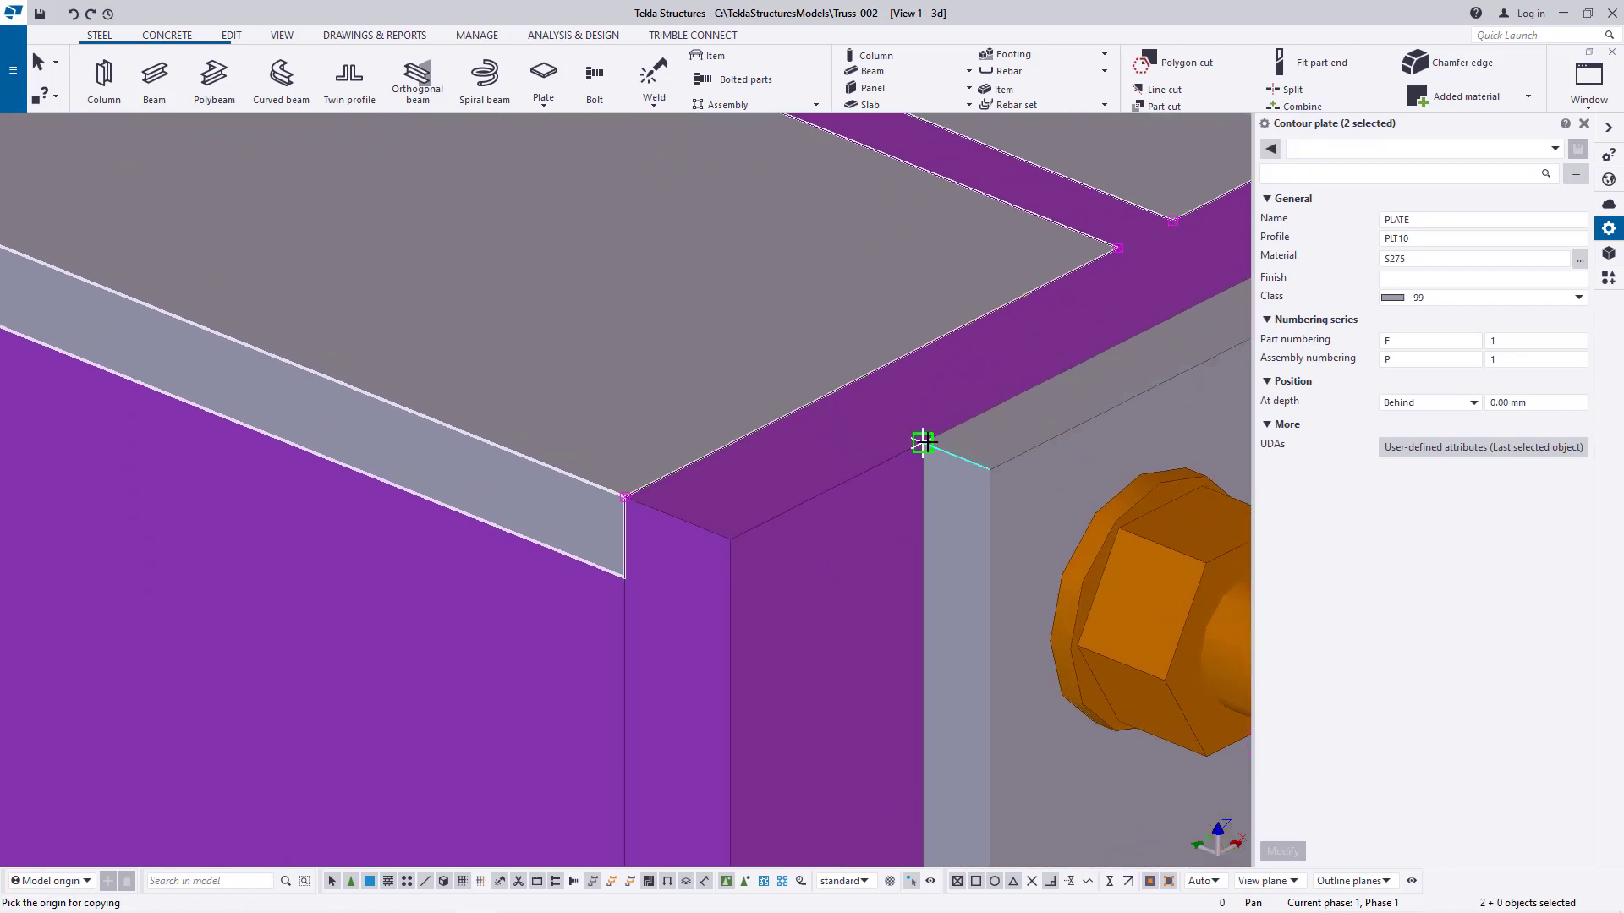
{"action": "left_click", "coordinate": [923, 442]}
{"action": "scroll", "coordinate": [841, 319], "scroll_direction": "down", "scroll_amount": 8}
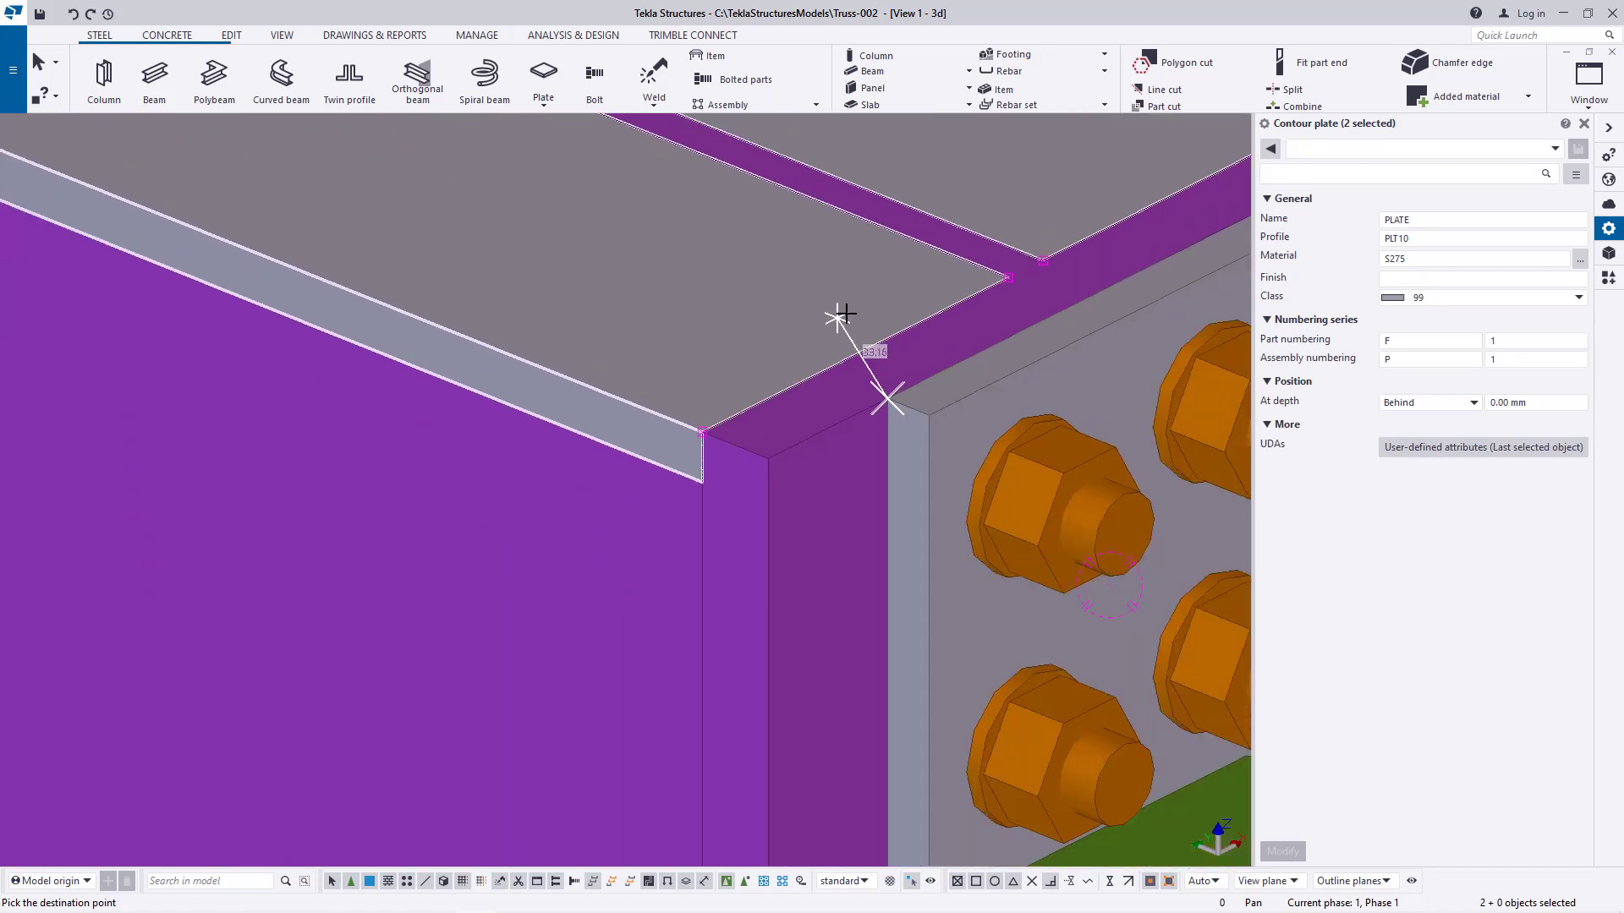
{"action": "scroll", "coordinate": [833, 643], "scroll_direction": "up", "scroll_amount": 6}
{"action": "scroll", "coordinate": [826, 644], "scroll_direction": "up", "scroll_amount": 4}
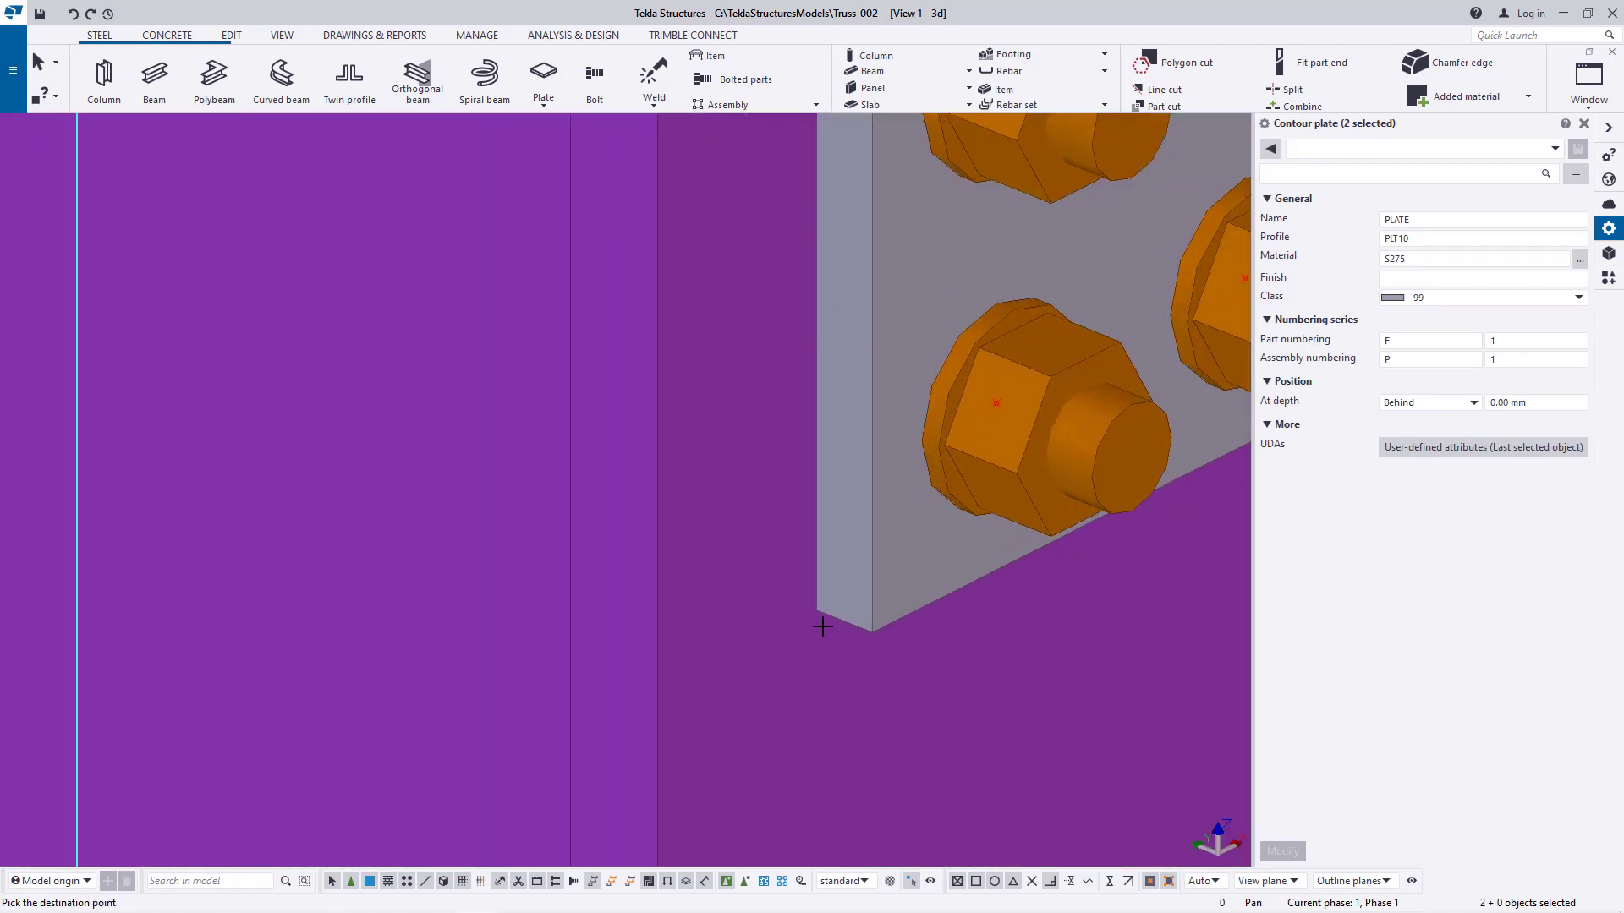
{"action": "left_click", "coordinate": [812, 606]}
{"action": "scroll", "coordinate": [828, 558], "scroll_direction": "down", "scroll_amount": 2}
{"action": "scroll", "coordinate": [832, 551], "scroll_direction": "down", "scroll_amount": 2}
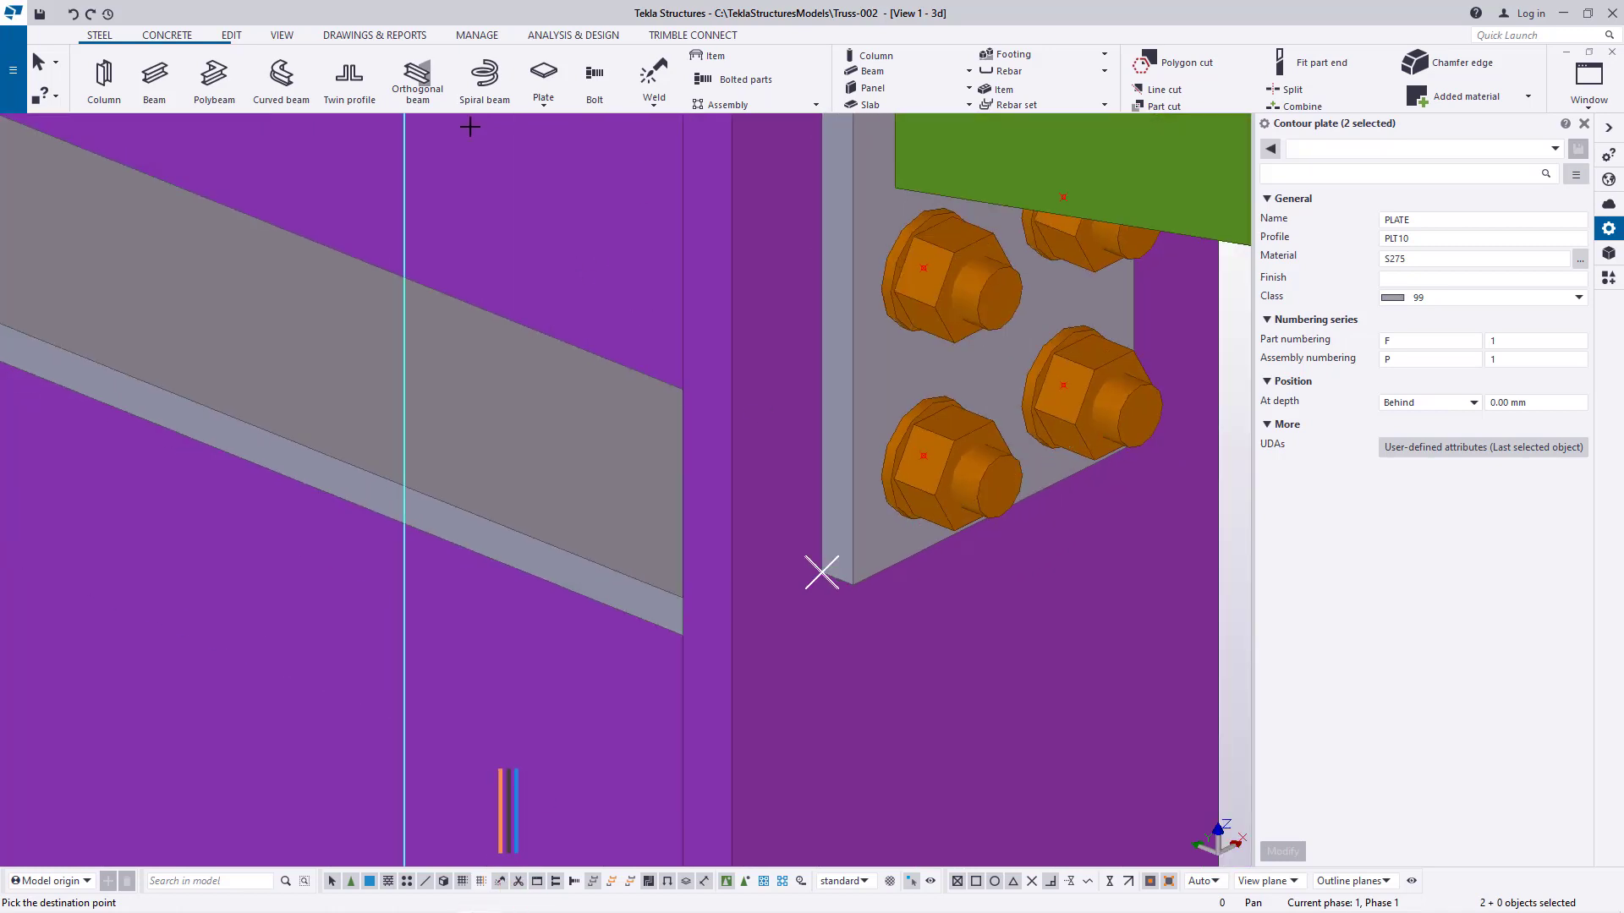
Examine the copied stiffener plates level with the end plate's bottom edge, and end the copying
{"action": "left_click", "coordinate": [281, 35]}
{"action": "left_click", "coordinate": [707, 89]}
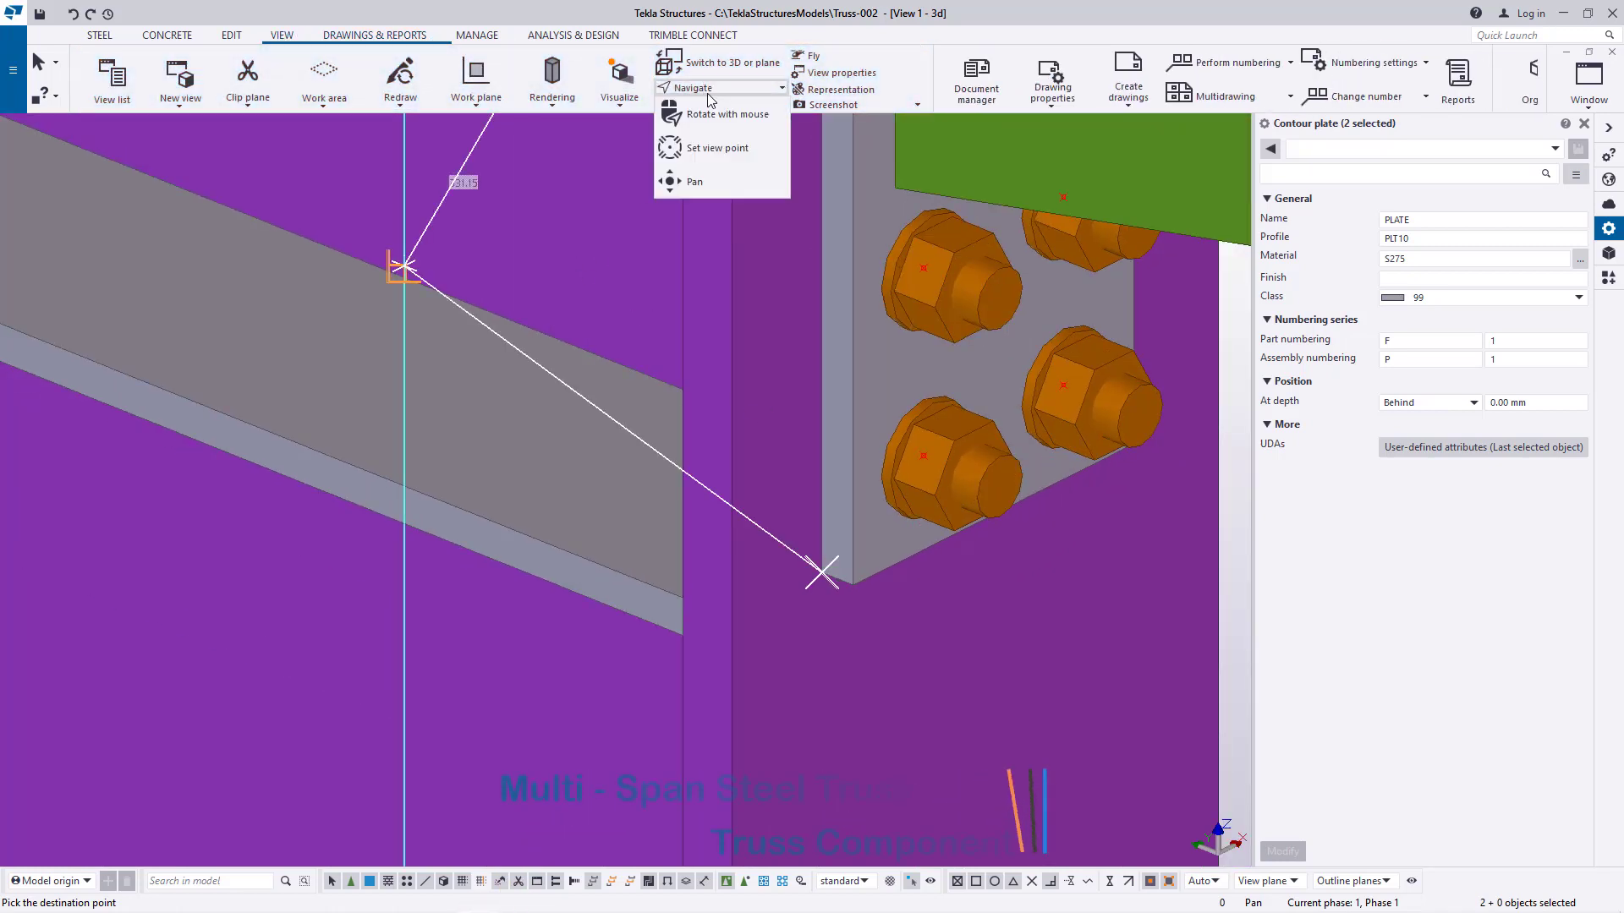
{"action": "left_click", "coordinate": [729, 530]}
{"action": "mouse_move", "coordinate": [826, 507]}
{"action": "middle_mouse_down", "text": "ctrl"}
{"action": "mouse_move", "coordinate": [916, 457]}
{"action": "mouse_move", "coordinate": [897, 444]}
{"action": "mouse_move", "coordinate": [927, 460]}
{"action": "mouse_move", "coordinate": [872, 478]}
{"action": "mouse_move", "coordinate": [935, 406]}
{"action": "mouse_move", "coordinate": [845, 479]}
{"action": "mouse_move", "coordinate": [794, 556]}
{"action": "middle_mouse_up", "text": "ctrl"}
{"action": "scroll", "coordinate": [794, 555], "scroll_direction": "down", "scroll_amount": 10}
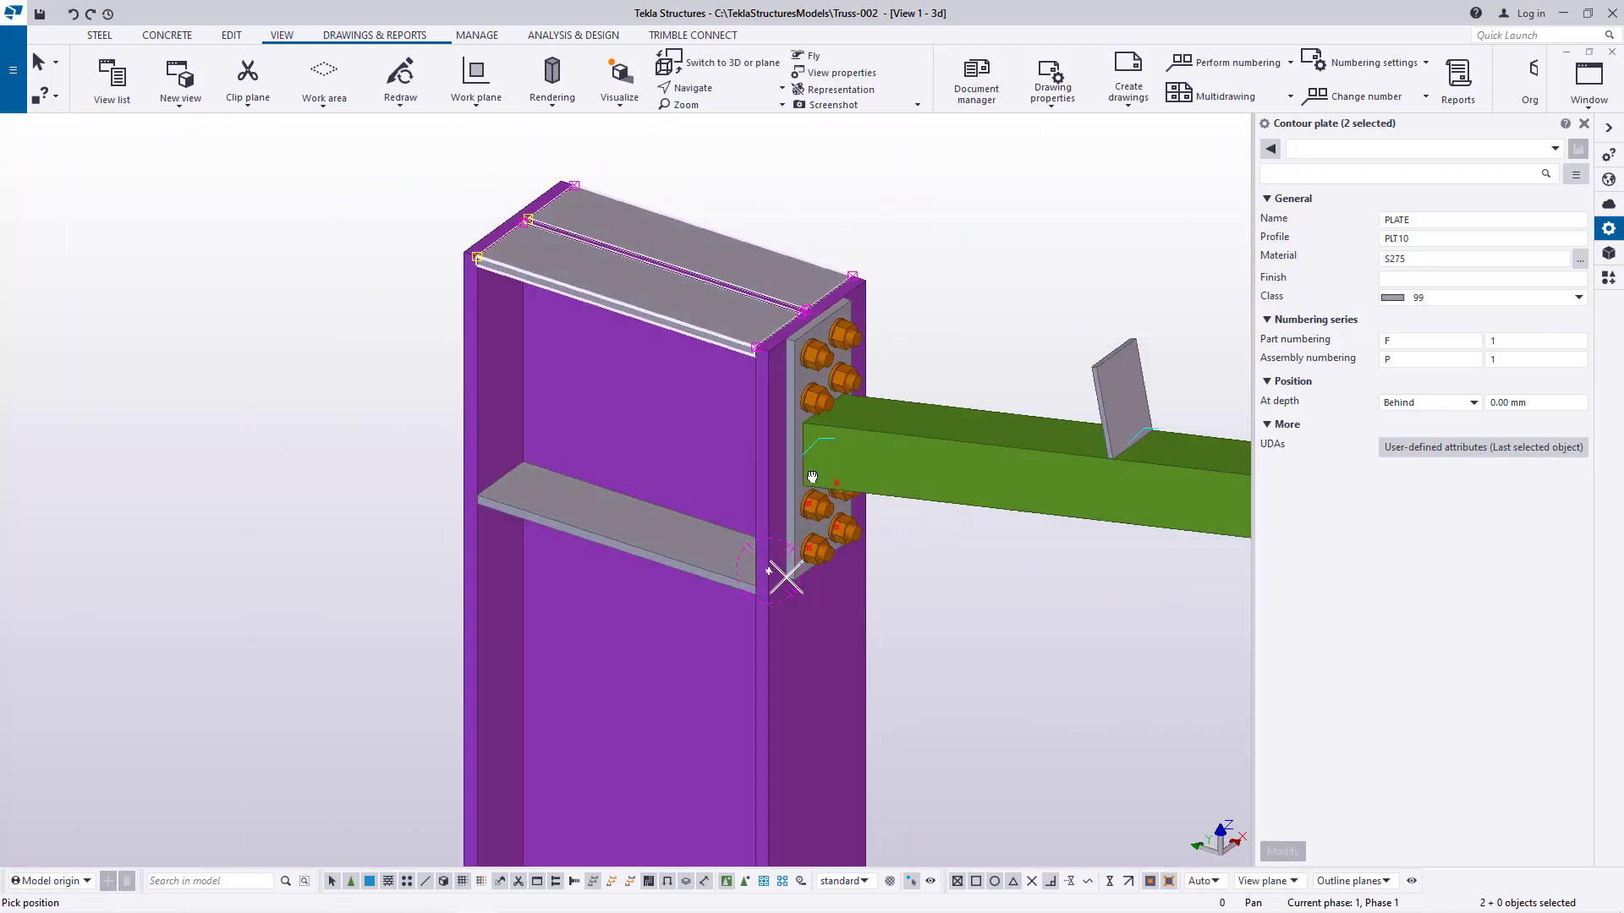
{"action": "middle_click_drag", "start_coordinate": [825, 456], "coordinate": [735, 455], "text": "ctrl"}
{"action": "left_click", "coordinate": [1001, 249]}
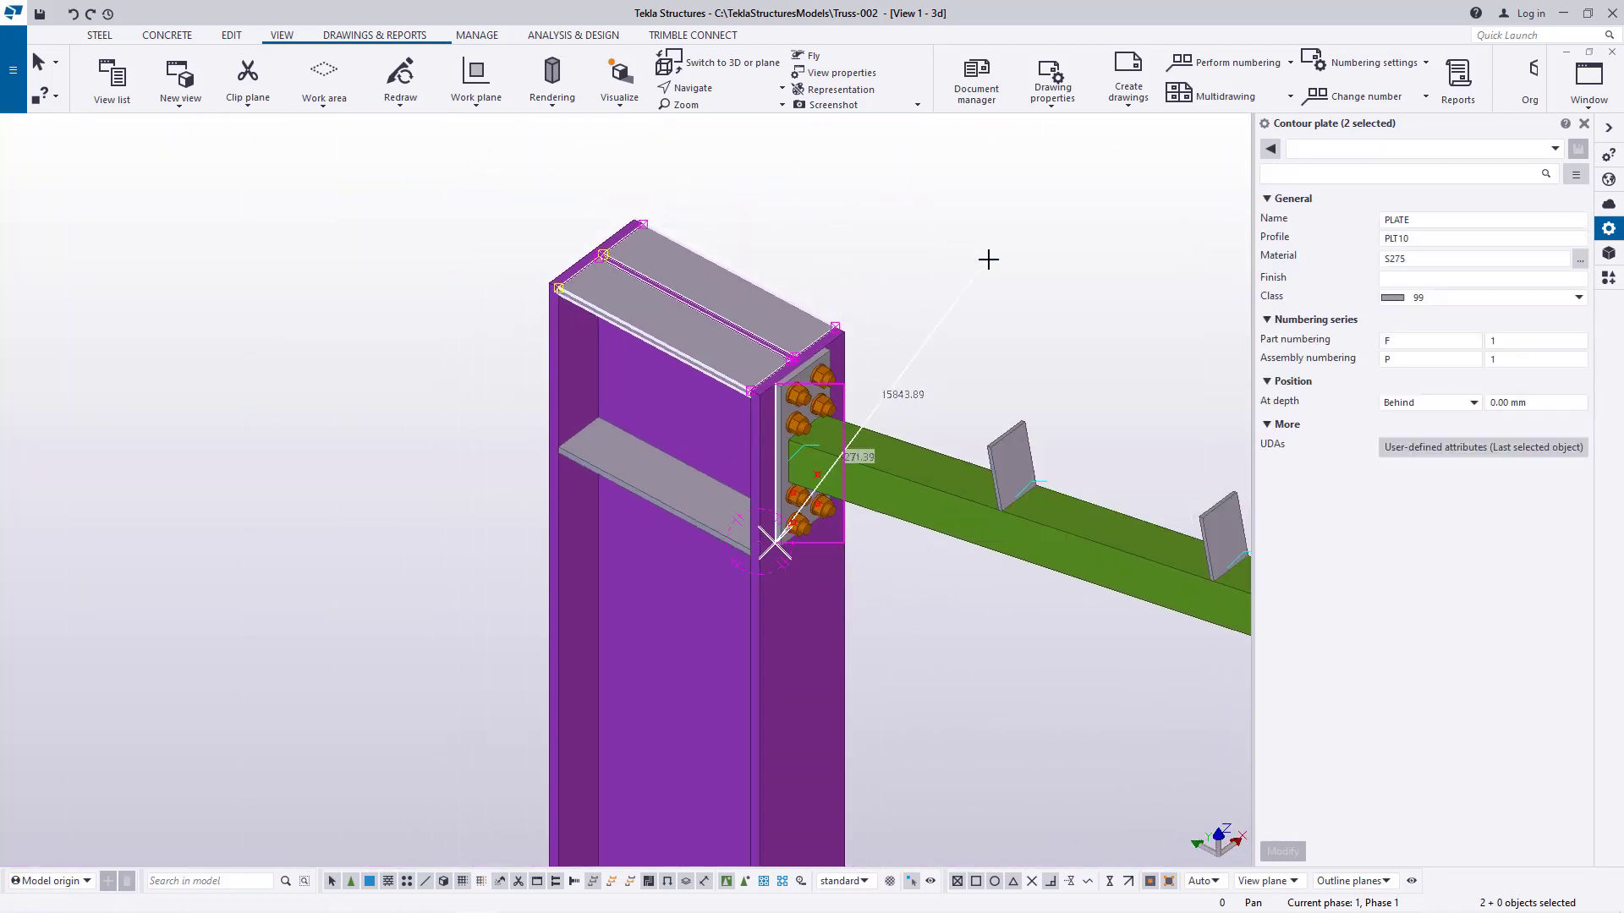
{"action": "scroll", "coordinate": [795, 633], "scroll_direction": "up", "scroll_amount": 1}
{"action": "right_click", "coordinate": [1019, 264]}
{"action": "left_click", "coordinate": [1044, 278]}
Add both lower stiffeners to the selection and copy all four plates between the midpoints of the upper and lower end plates' top edges
{"action": "left_click", "coordinate": [657, 481], "text": "ctrl"}
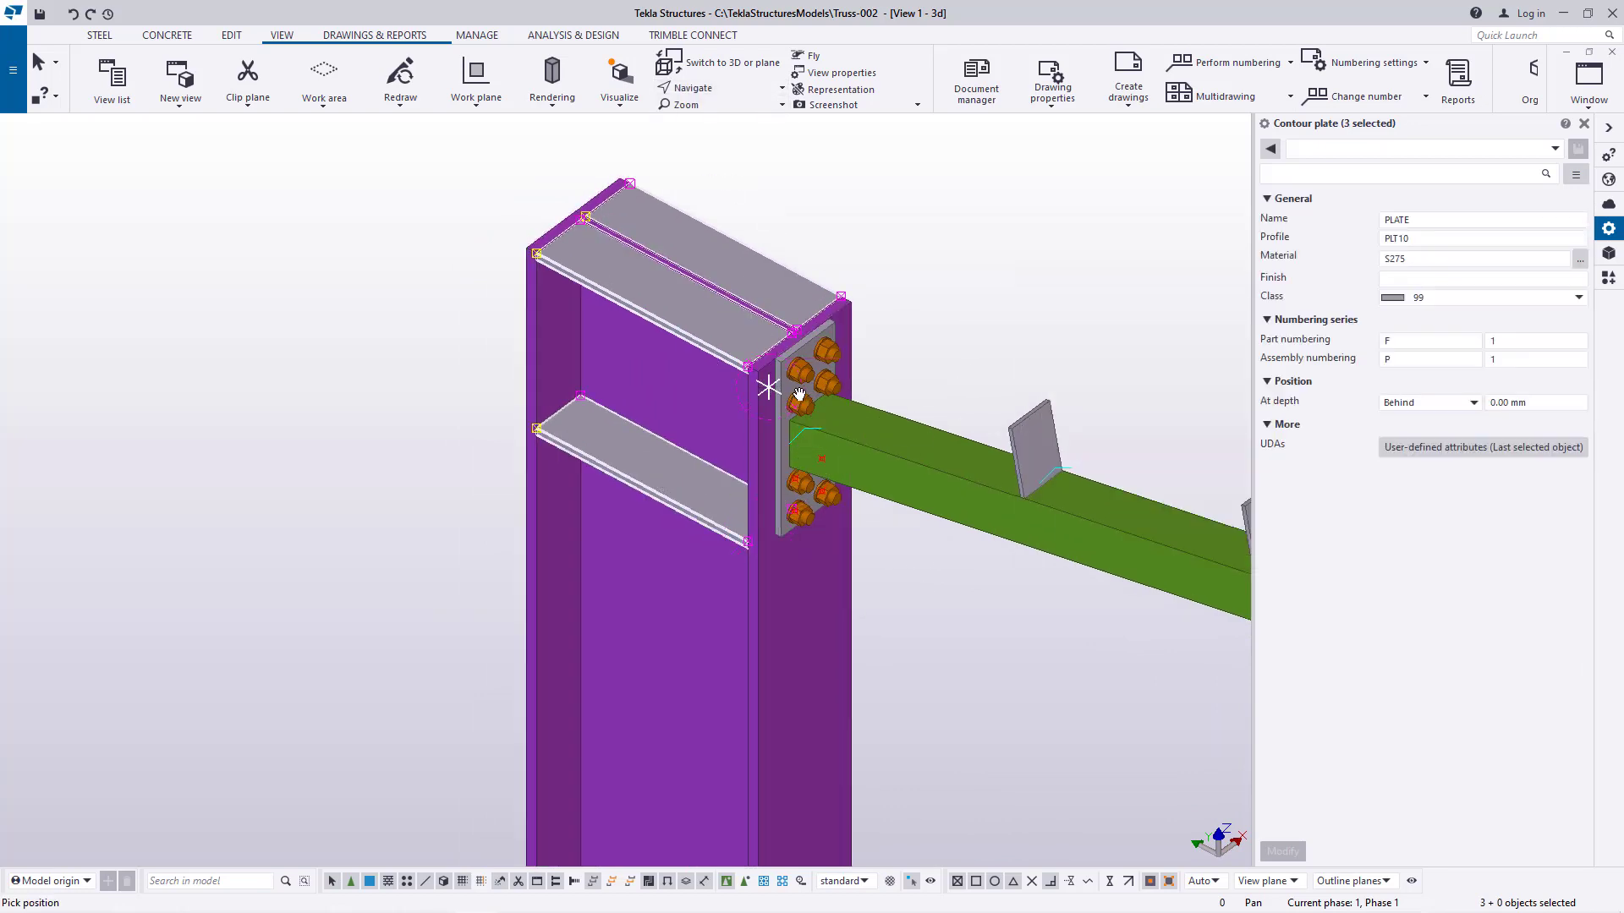
{"action": "middle_click_drag", "start_coordinate": [768, 386], "coordinate": [523, 322], "text": "ctrl"}
{"action": "right_click", "coordinate": [522, 322]}
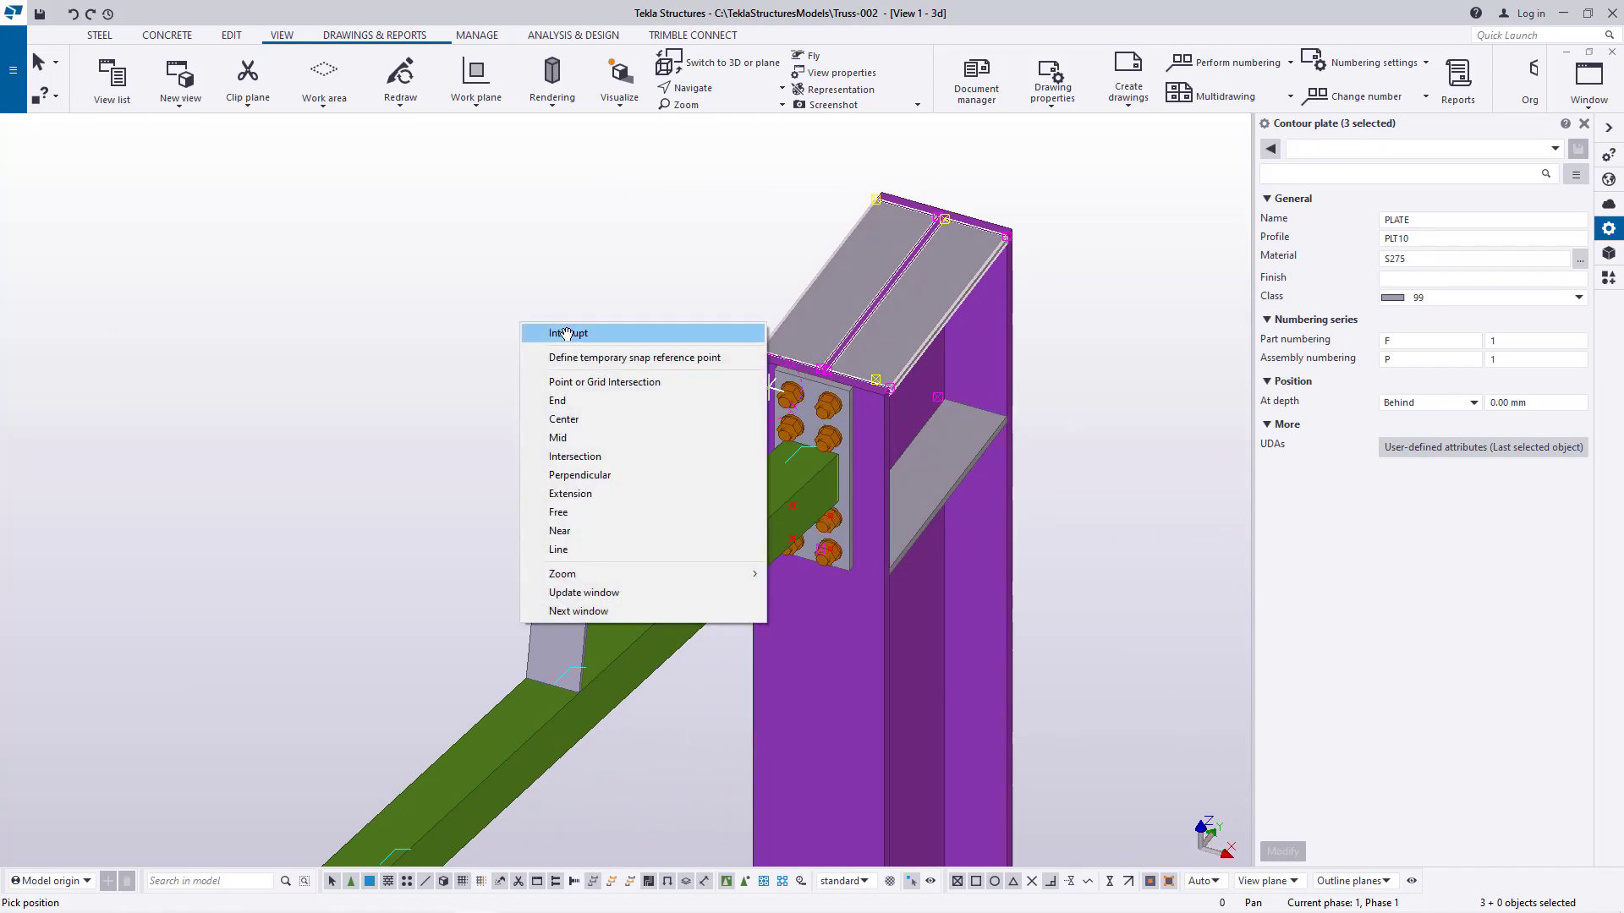
{"action": "left_click", "coordinate": [558, 329]}
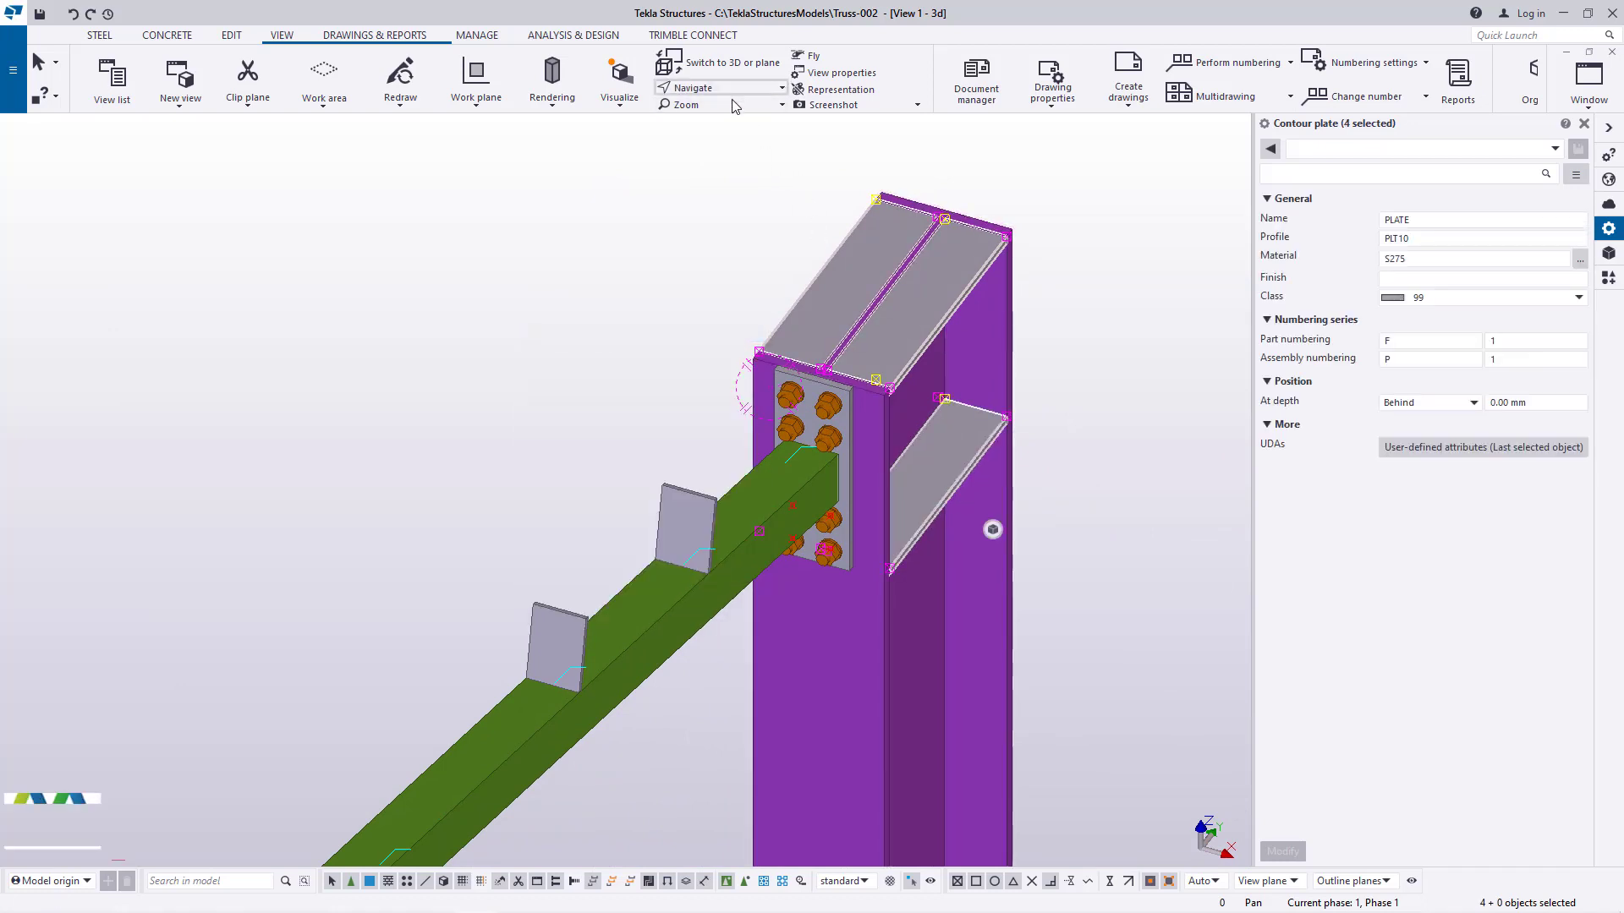
{"action": "middle_click_drag", "start_coordinate": [822, 320], "coordinate": [1074, 413], "text": "ctrl"}
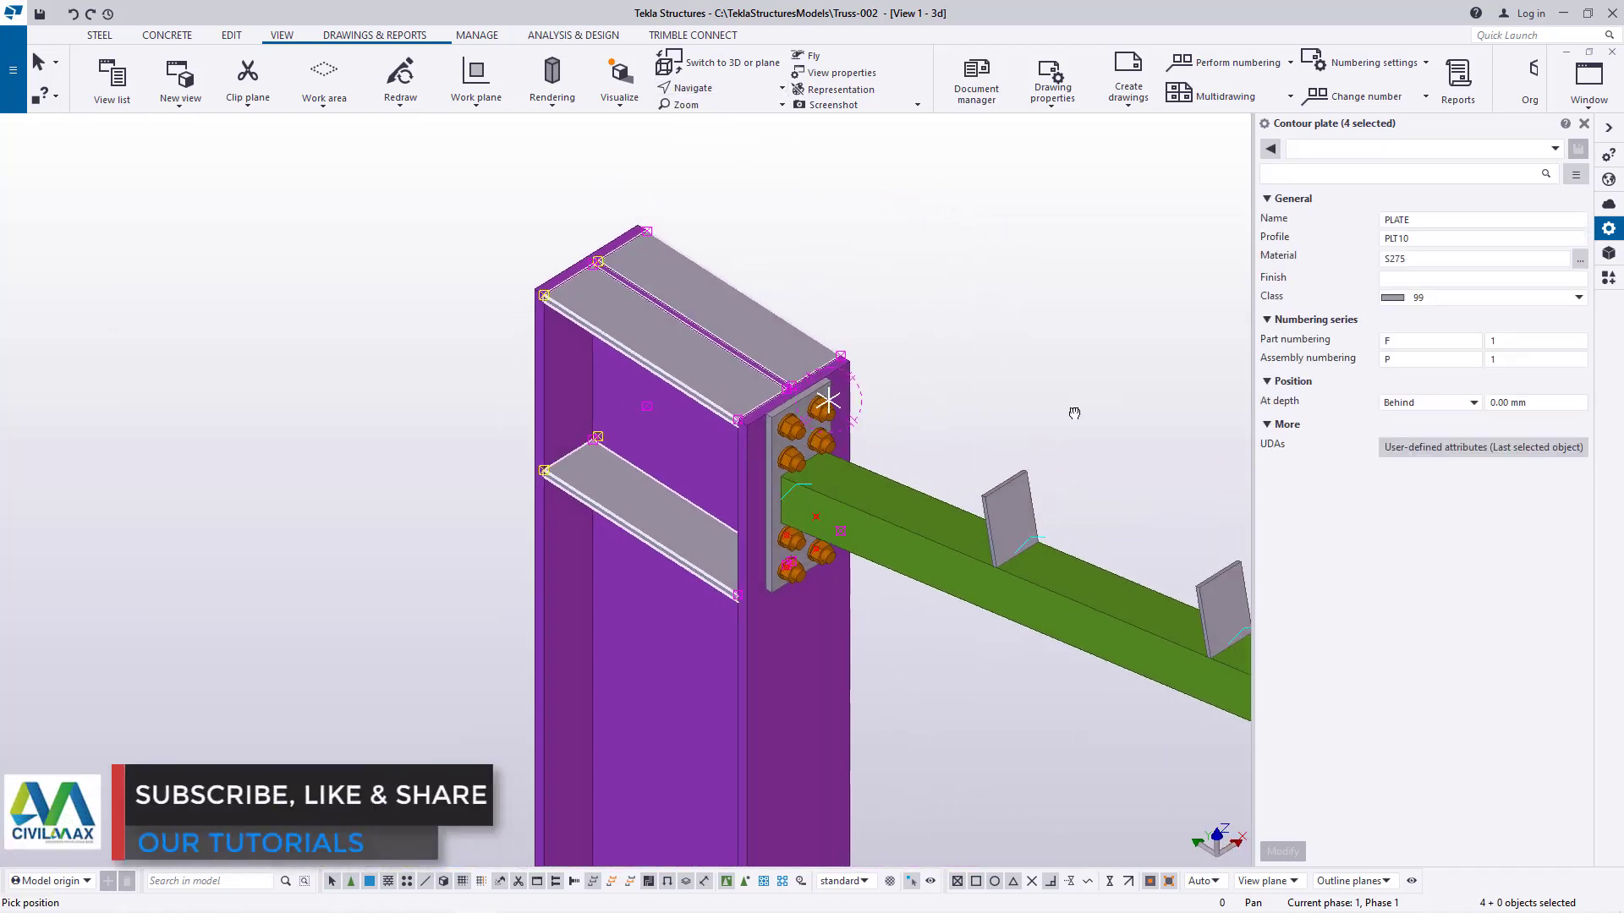
{"action": "left_click_drag", "start_coordinate": [1040, 417], "coordinate": [1026, 417]}
{"action": "right_click", "coordinate": [1011, 293]}
{"action": "left_click", "coordinate": [1040, 303]}
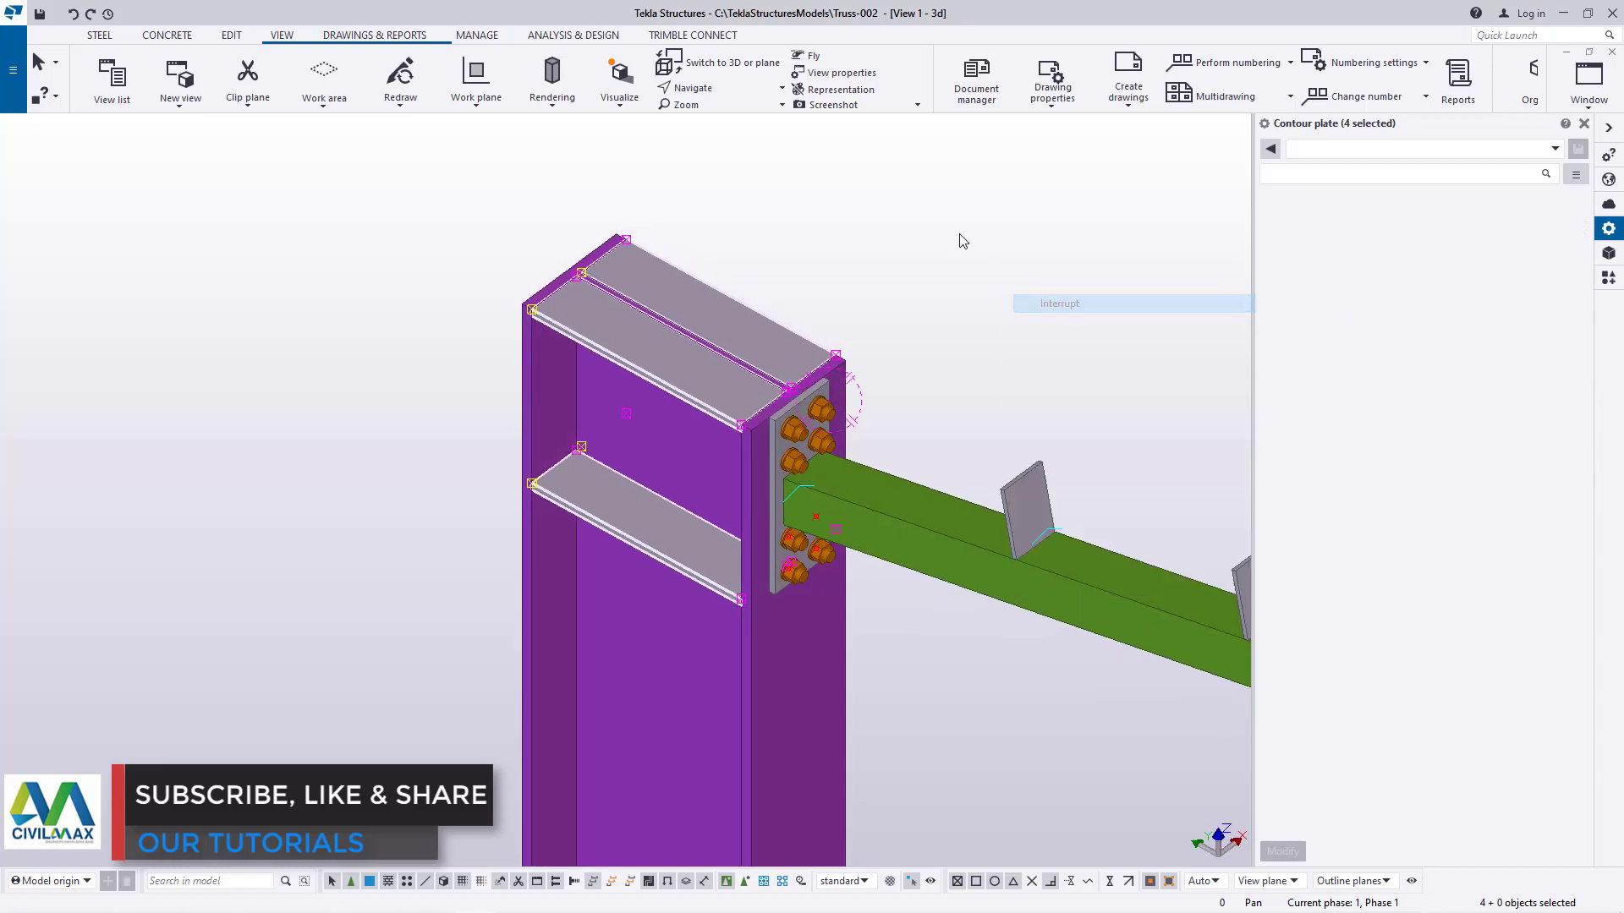
{"action": "right_click", "coordinate": [949, 223]}
{"action": "left_click", "coordinate": [973, 258]}
{"action": "scroll", "coordinate": [803, 427], "scroll_direction": "up", "scroll_amount": 6}
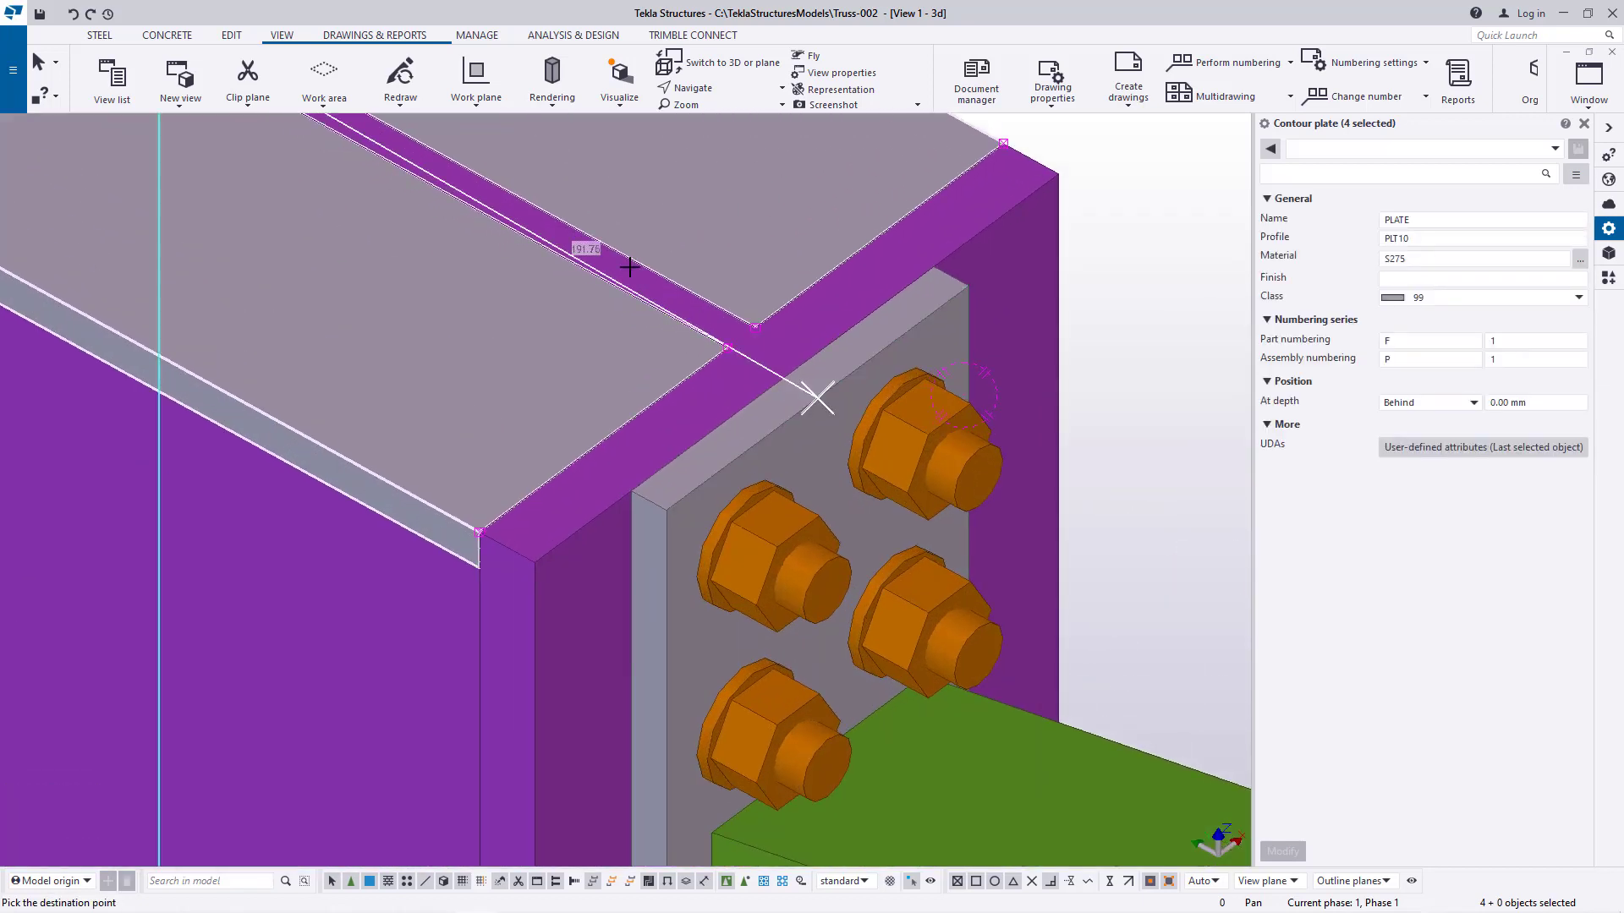
{"action": "scroll", "coordinate": [630, 267], "scroll_direction": "down", "scroll_amount": 10}
{"action": "scroll", "coordinate": [627, 554], "scroll_direction": "up", "scroll_amount": 5}
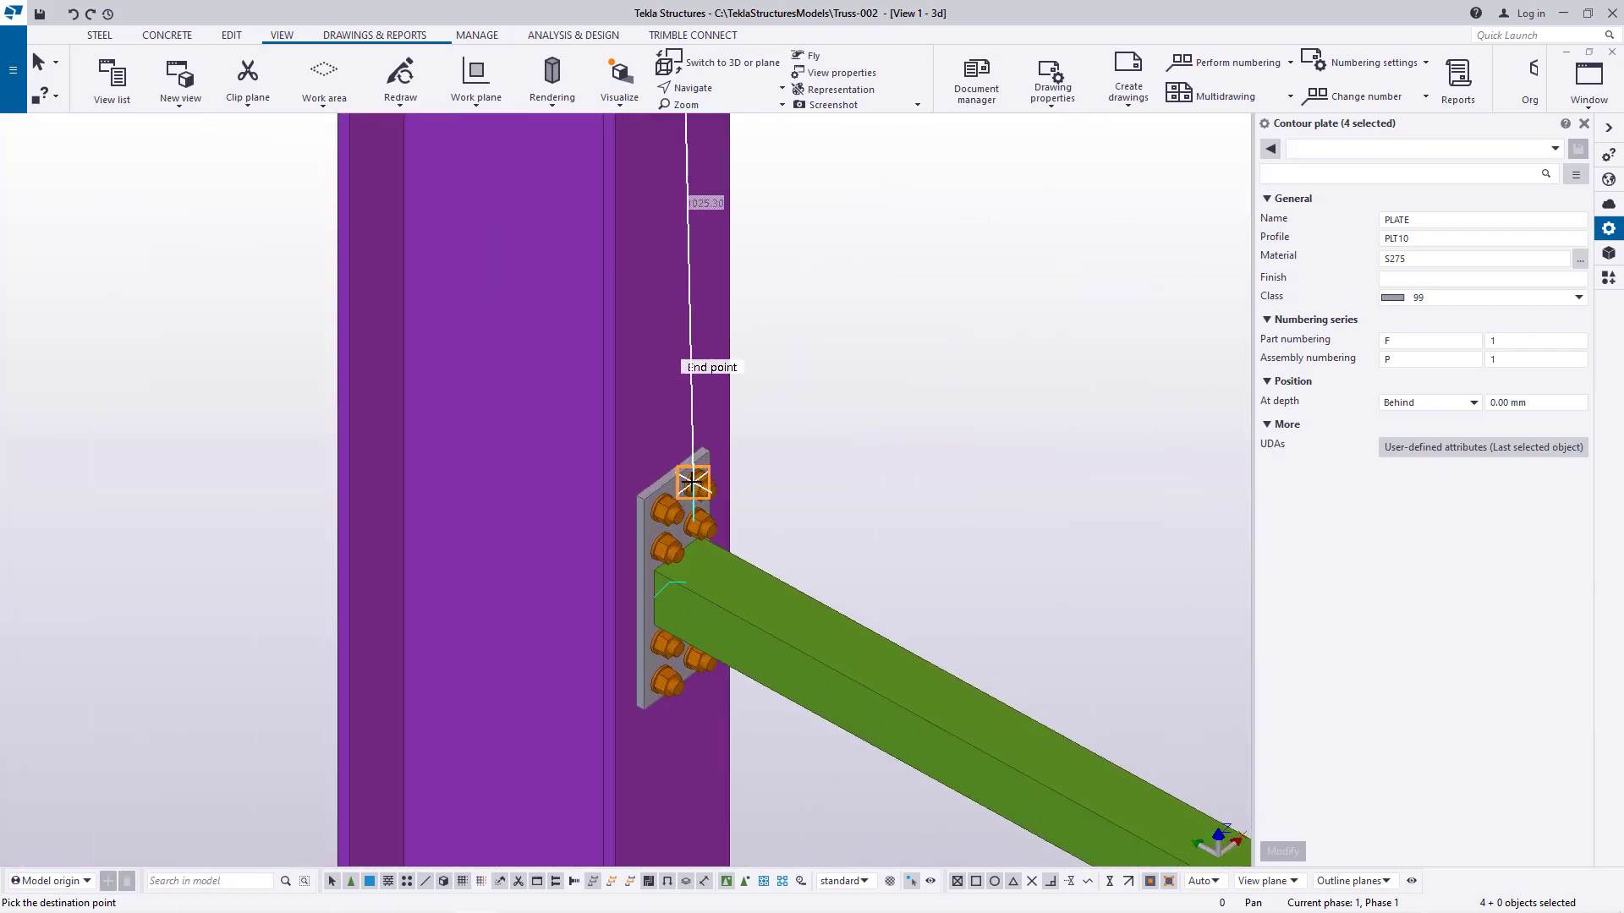
{"action": "scroll", "coordinate": [692, 483], "scroll_direction": "up", "scroll_amount": 5}
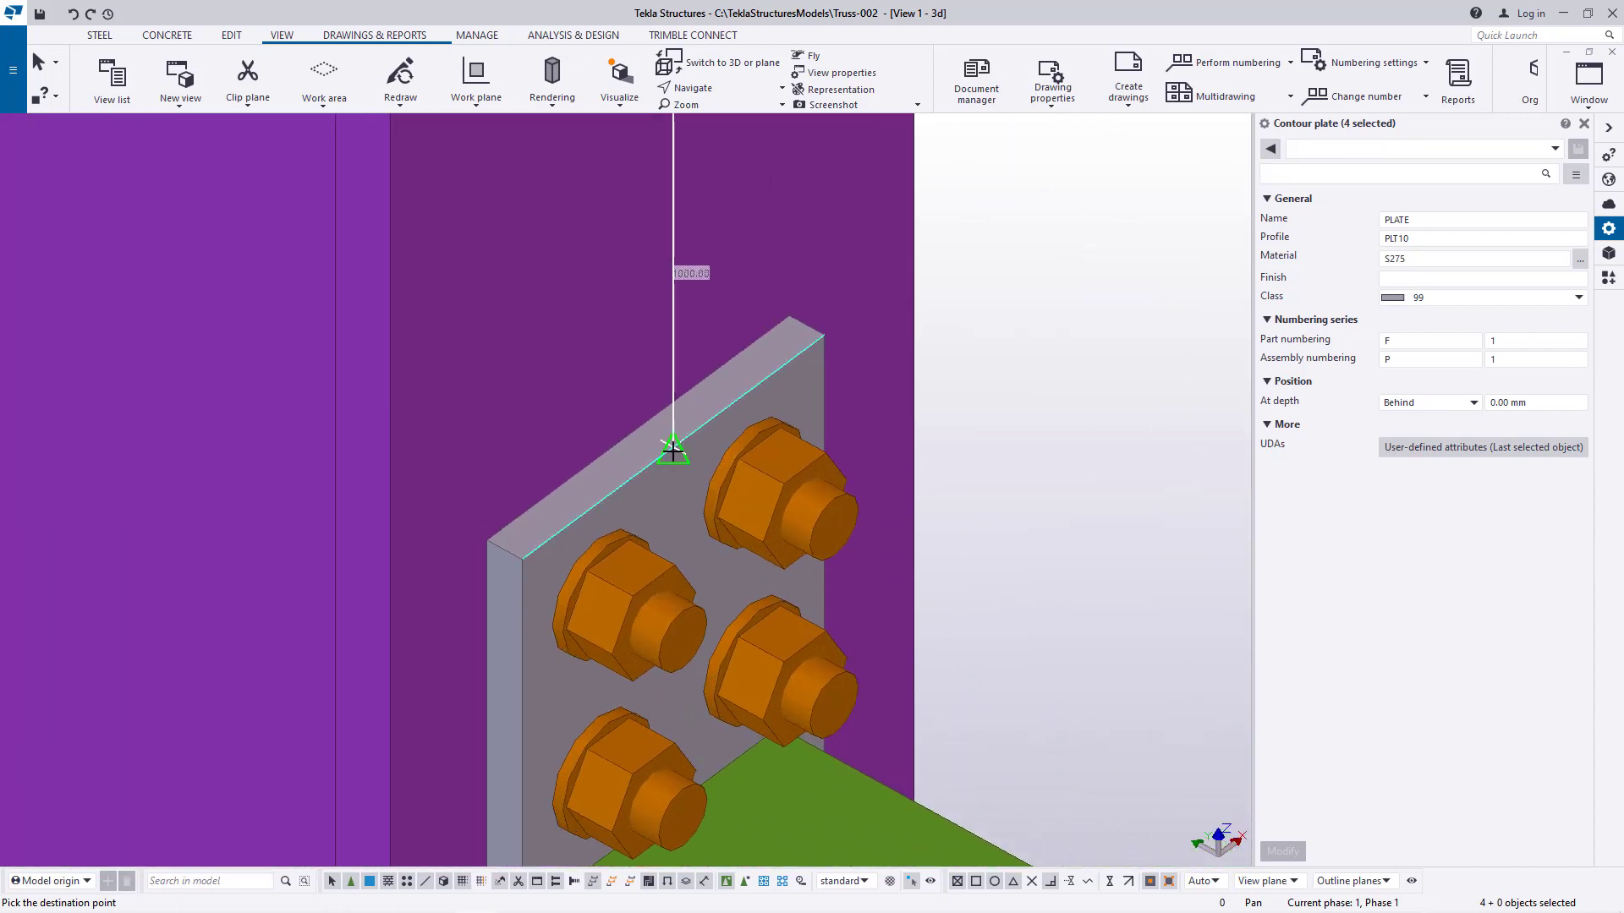
{"action": "left_click", "coordinate": [674, 450]}
{"action": "scroll", "coordinate": [604, 385], "scroll_direction": "down", "scroll_amount": 12}
{"action": "right_click", "coordinate": [879, 301]}
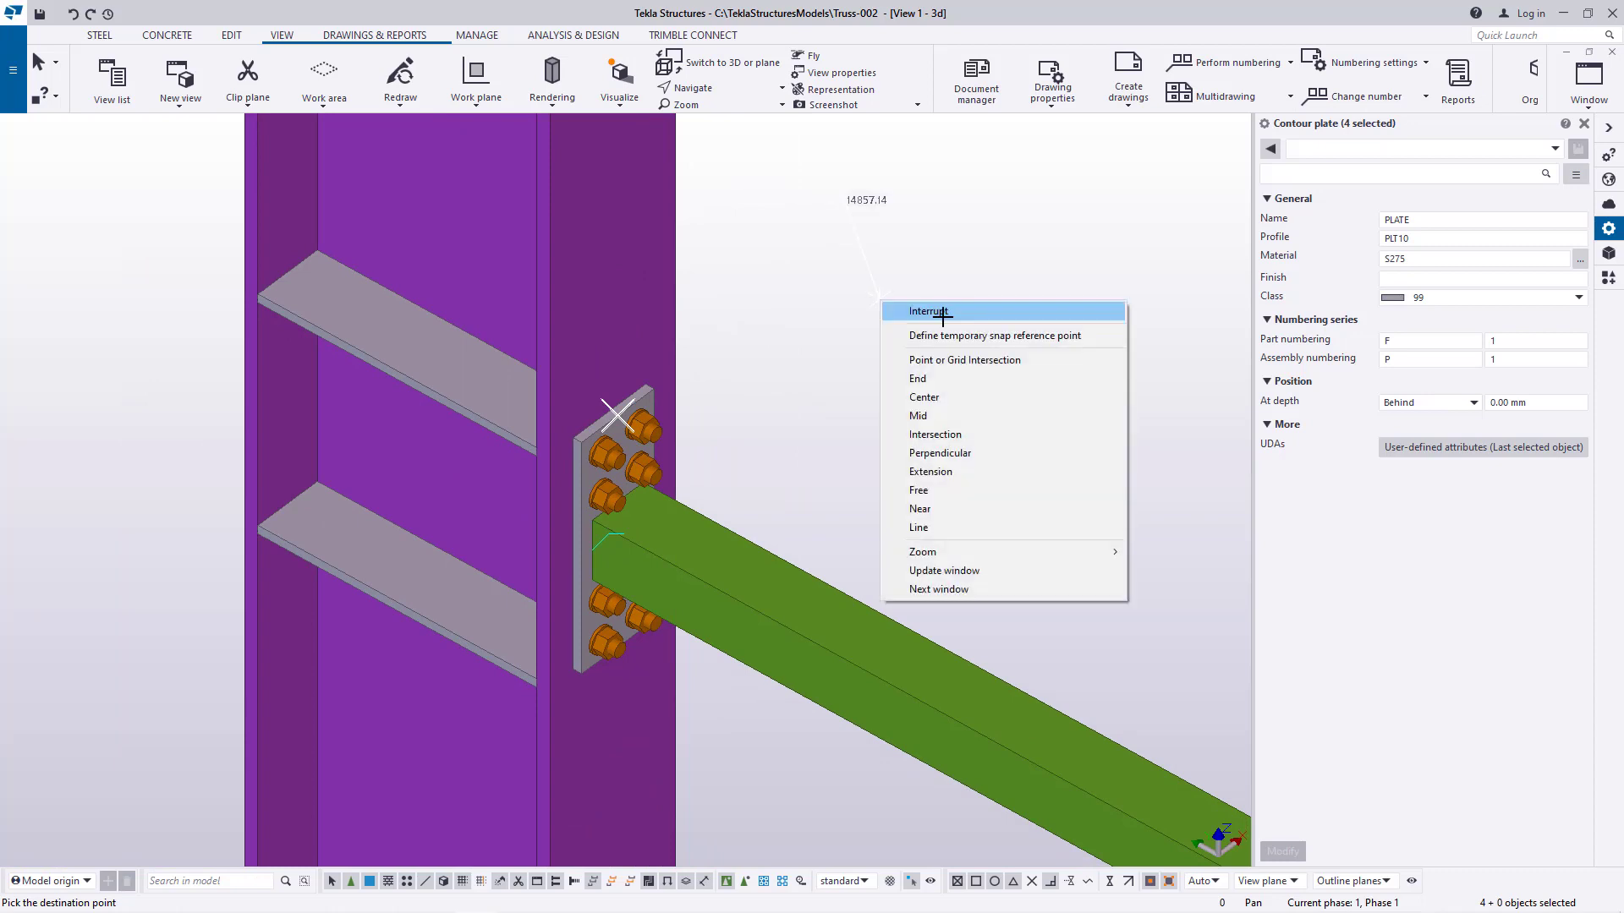
{"action": "left_click", "coordinate": [942, 314]}
Inspect the copied stiffener plates at the lower chord connection from the opposite side of the column
{"action": "scroll", "coordinate": [554, 556], "scroll_direction": "down", "scroll_amount": 1}
{"action": "scroll", "coordinate": [553, 555], "scroll_direction": "down", "scroll_amount": 4}
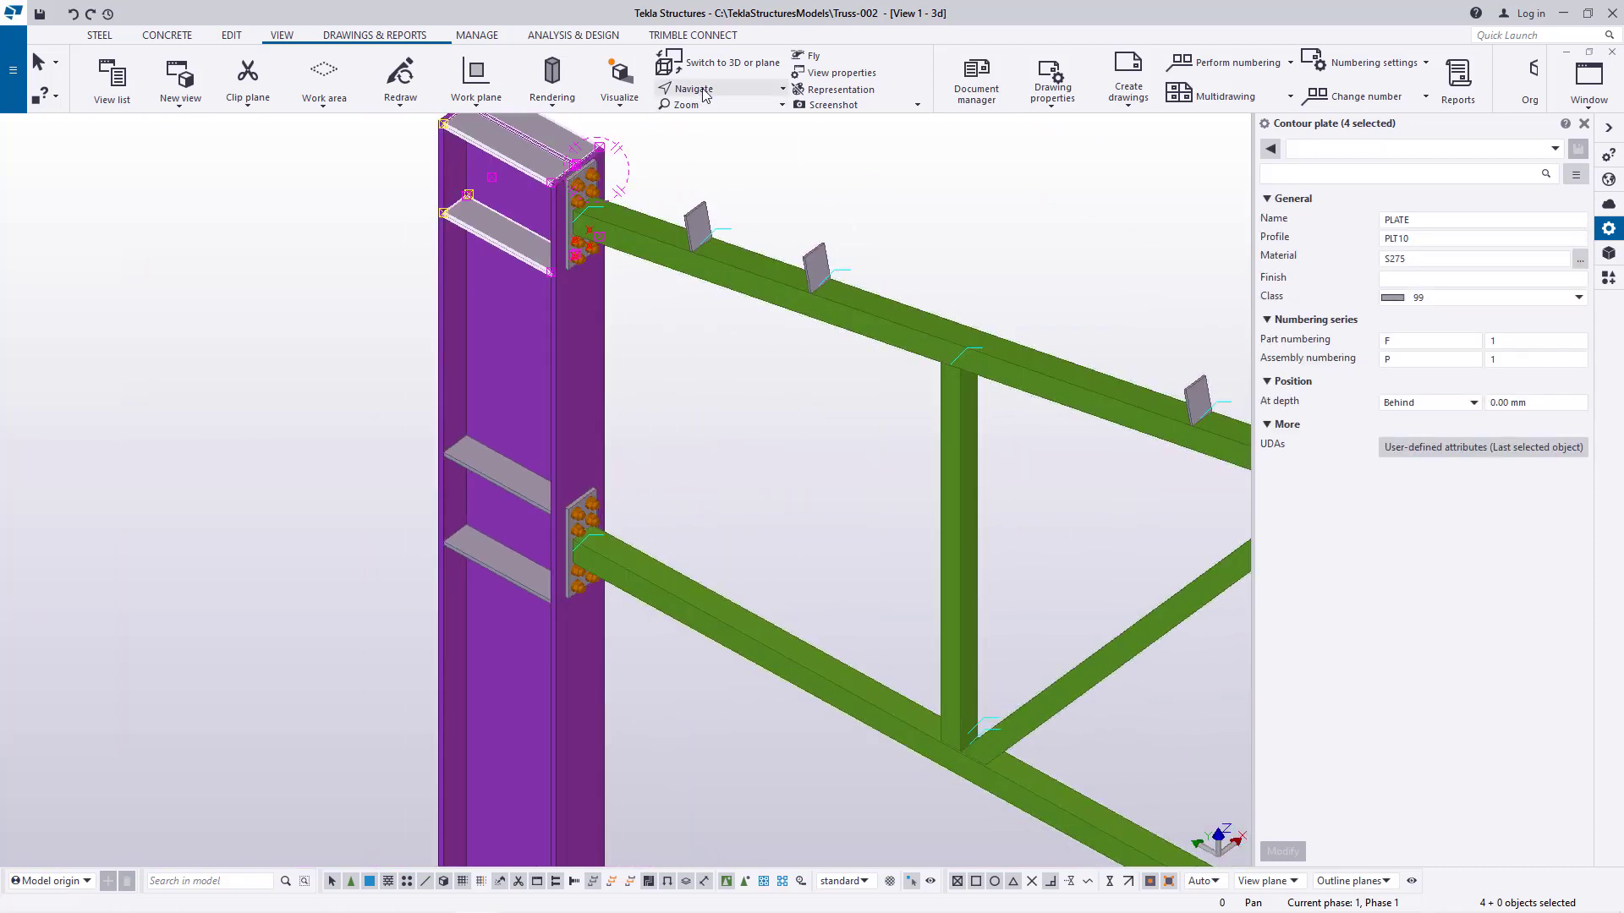
{"action": "middle_click_drag", "start_coordinate": [573, 410], "coordinate": [818, 440], "text": "ctrl"}
{"action": "right_click", "coordinate": [721, 277]}
{"action": "left_click", "coordinate": [744, 291]}
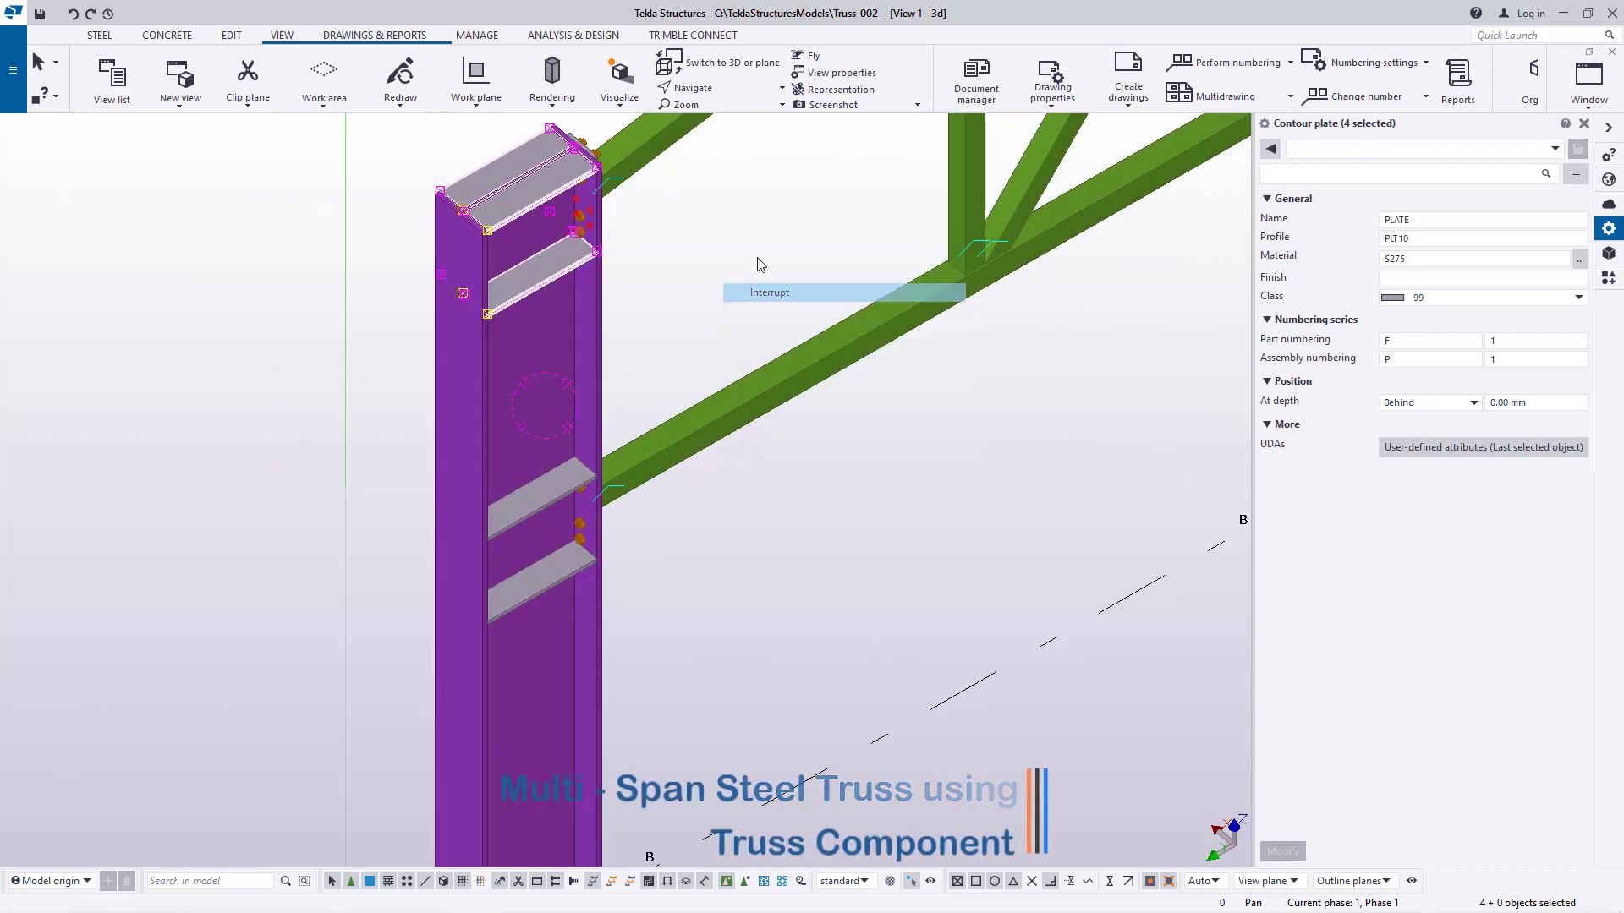
{"action": "scroll", "coordinate": [595, 502], "scroll_direction": "up", "scroll_amount": 2}
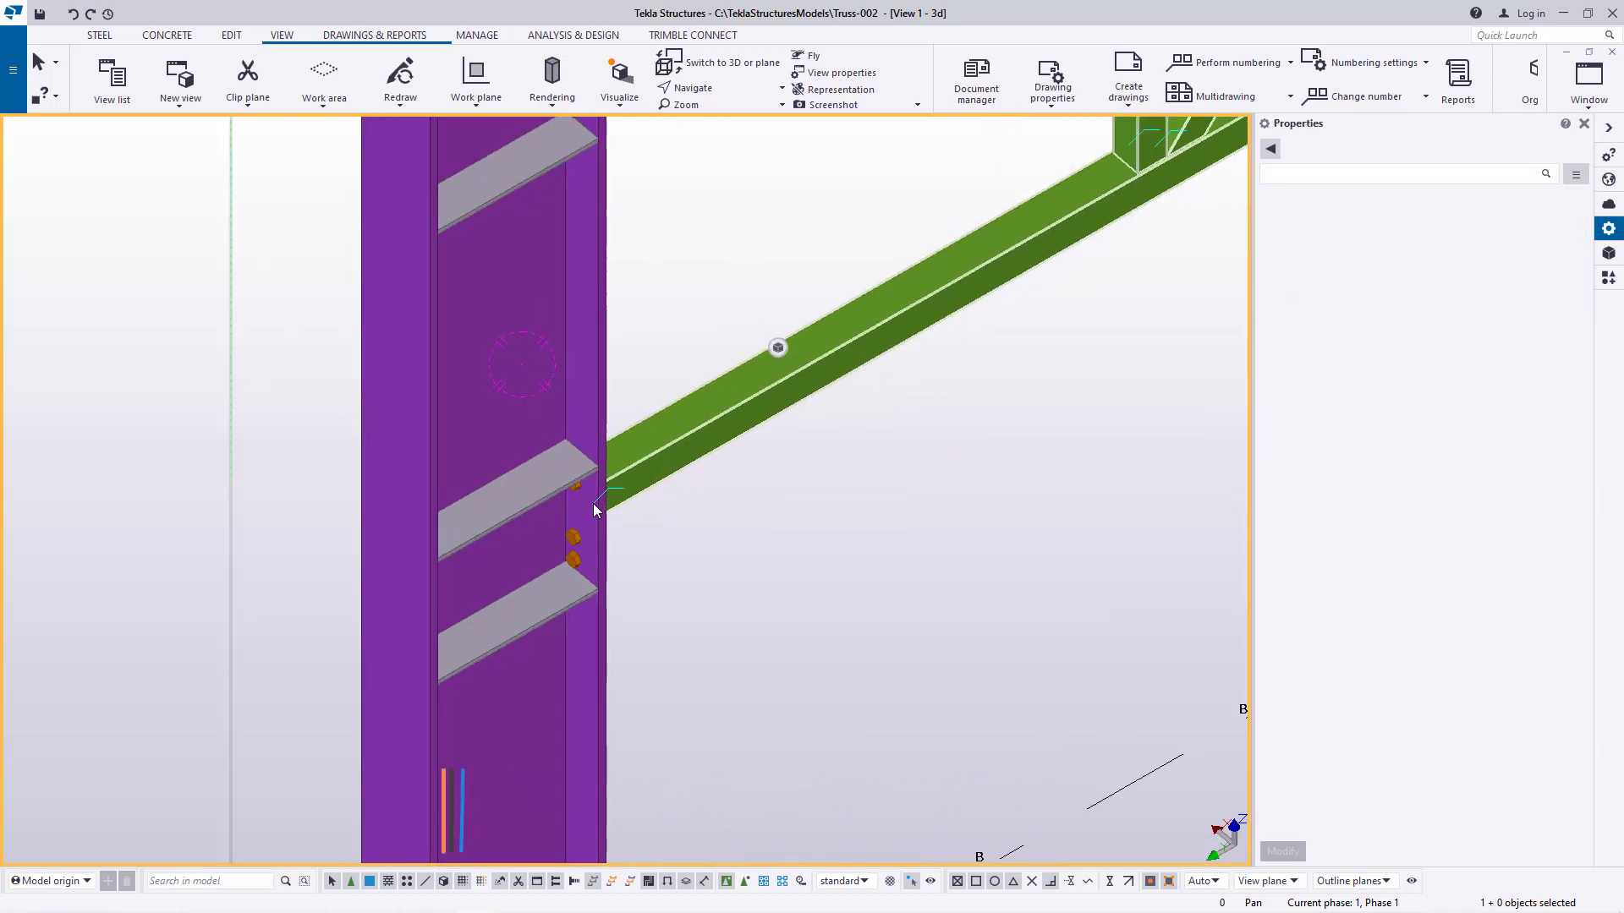
{"action": "scroll", "coordinate": [594, 507], "scroll_direction": "down", "scroll_amount": 2}
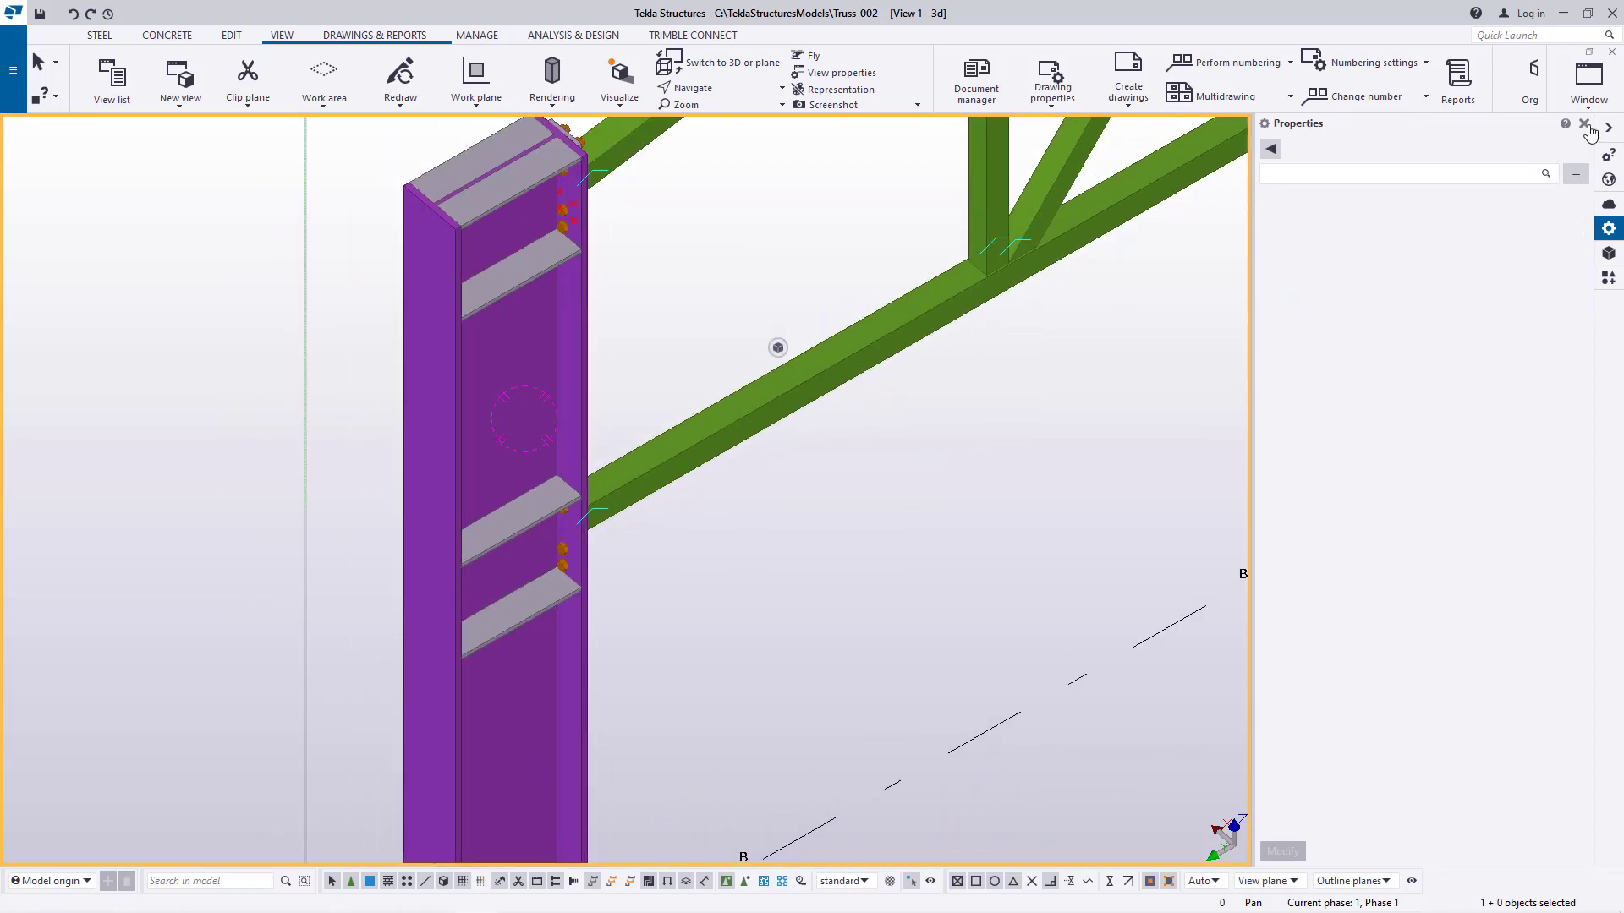
Search the components for "wel" and use Stanchion weld (85) to weld the stiffener plates on this side of the web to the column
{"action": "left_click", "coordinate": [1584, 124]}
{"action": "left_click", "coordinate": [1610, 283]}
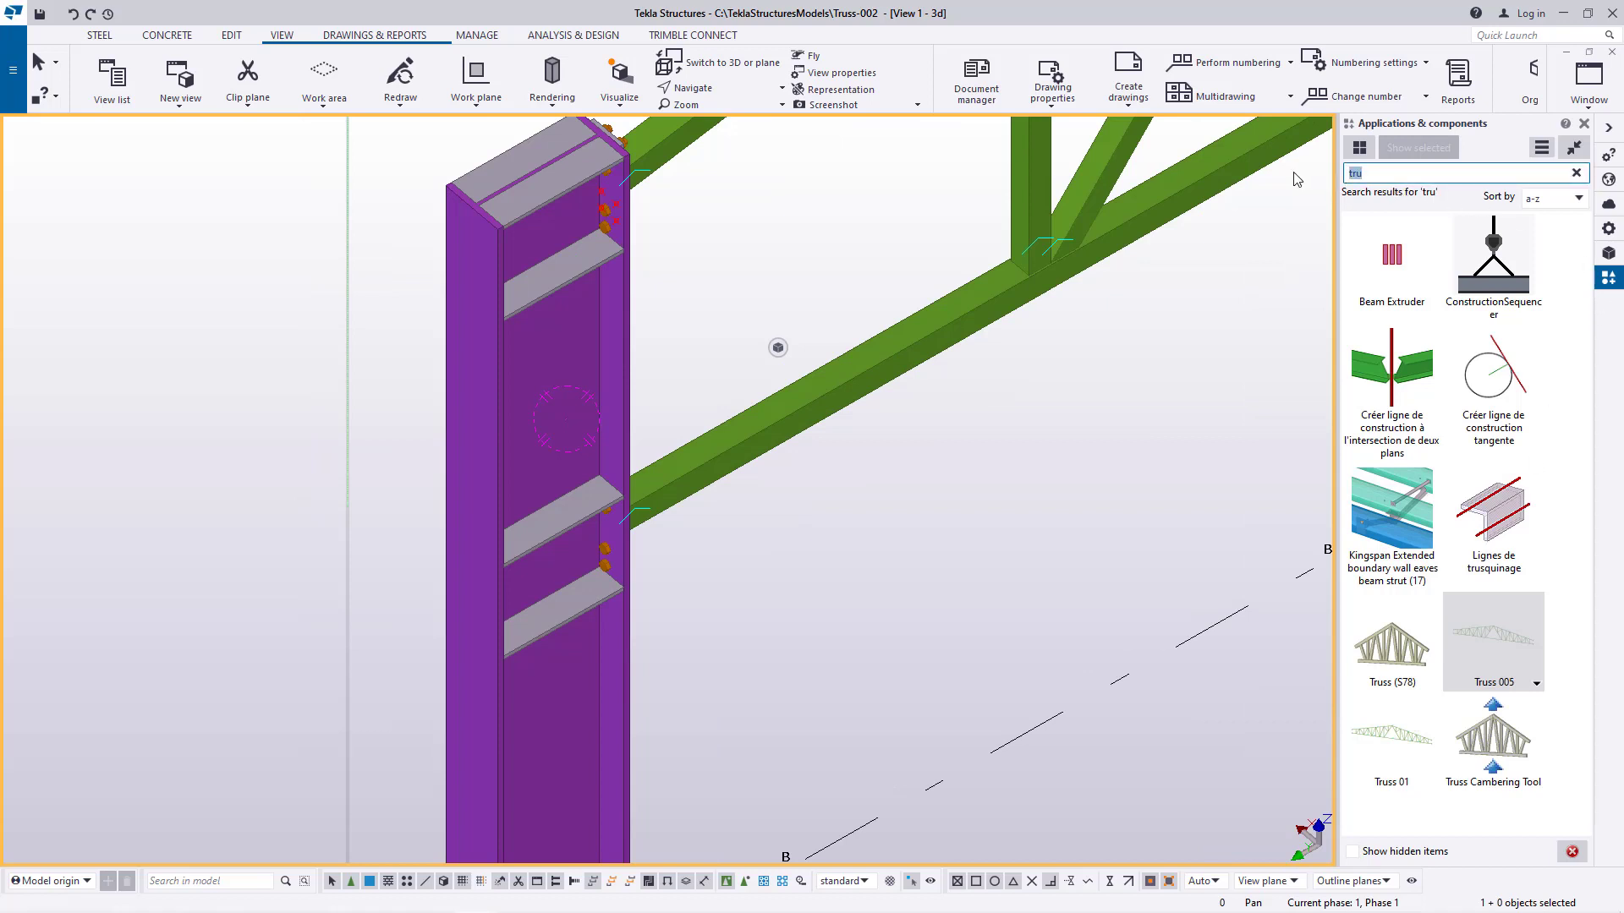
{"action": "type", "text": "wel"}
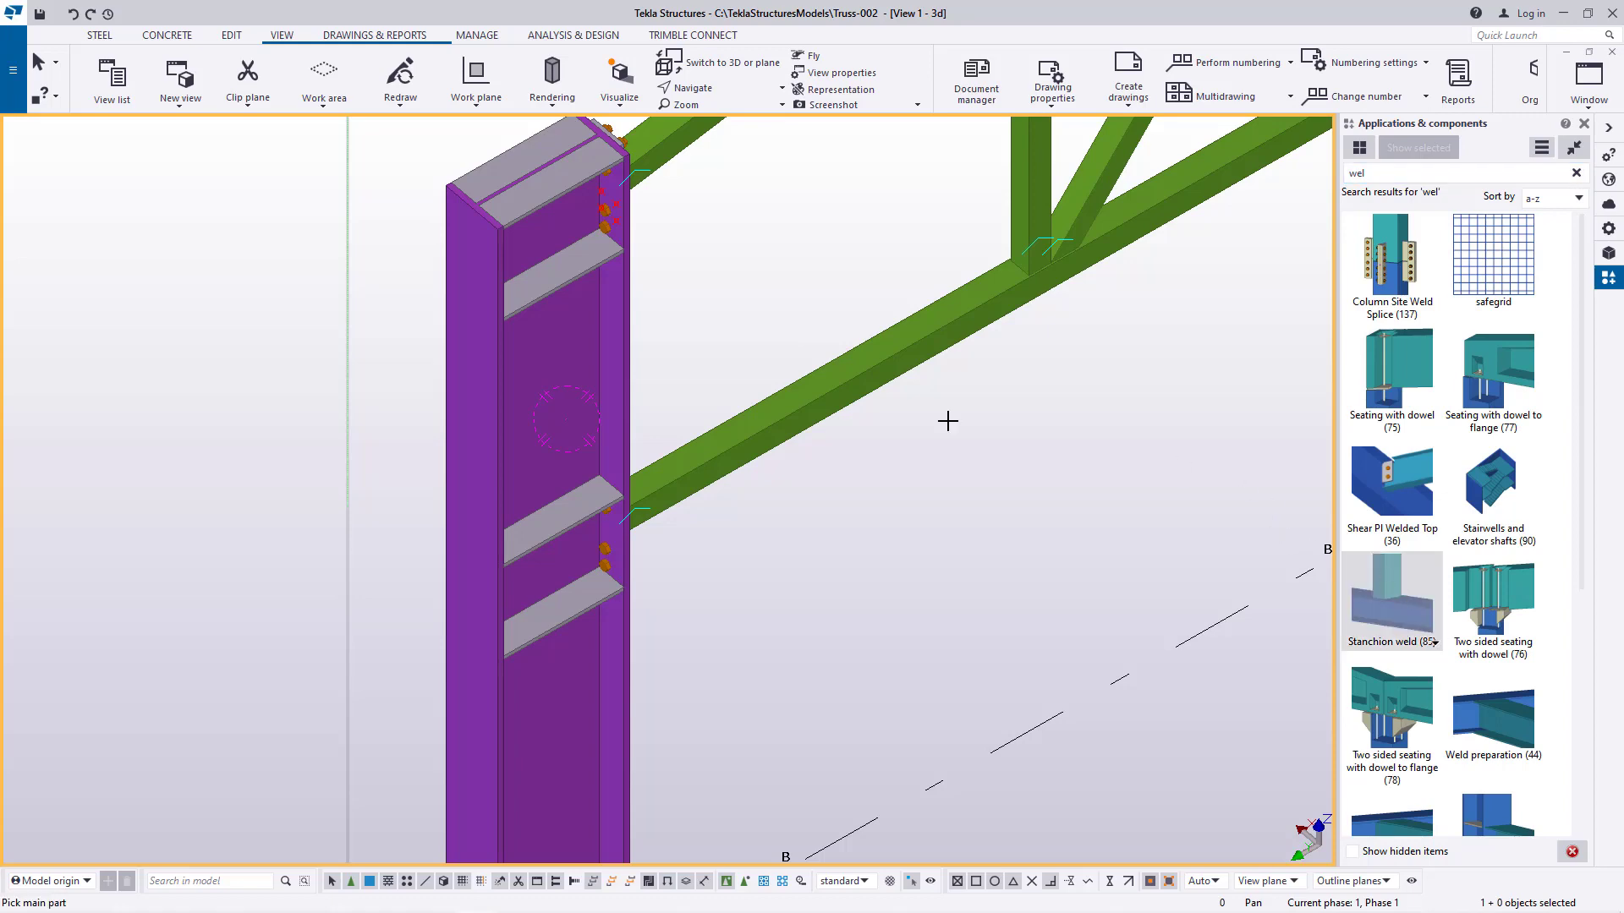
{"action": "scroll", "coordinate": [613, 279], "scroll_direction": "up", "scroll_amount": 4}
{"action": "left_click", "coordinate": [587, 252]}
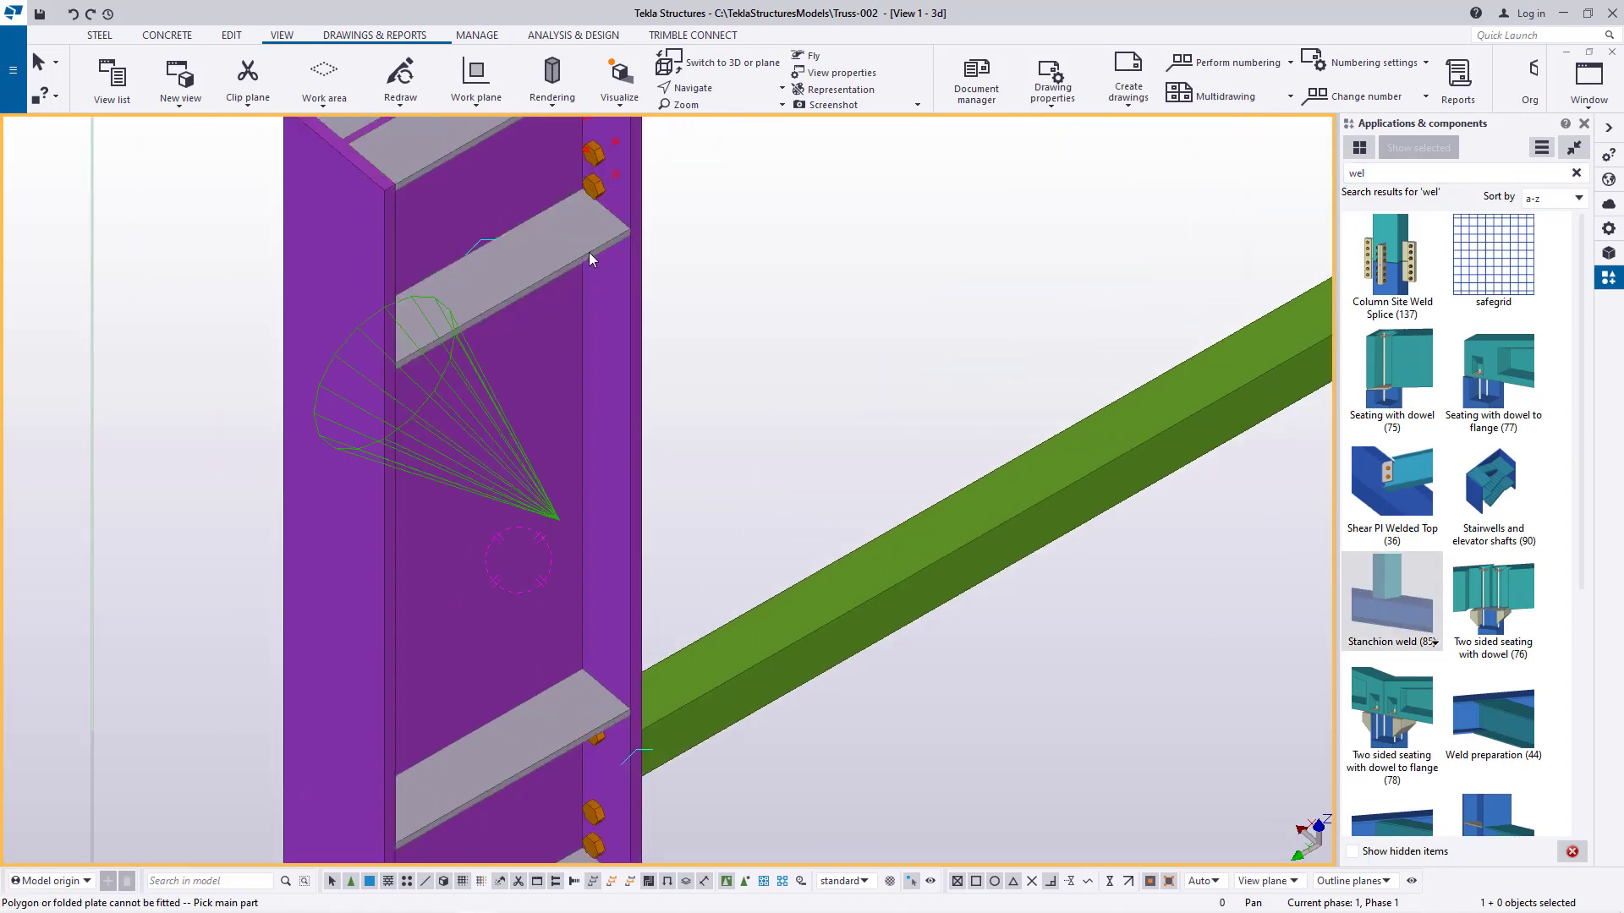
{"action": "left_click", "coordinate": [570, 581]}
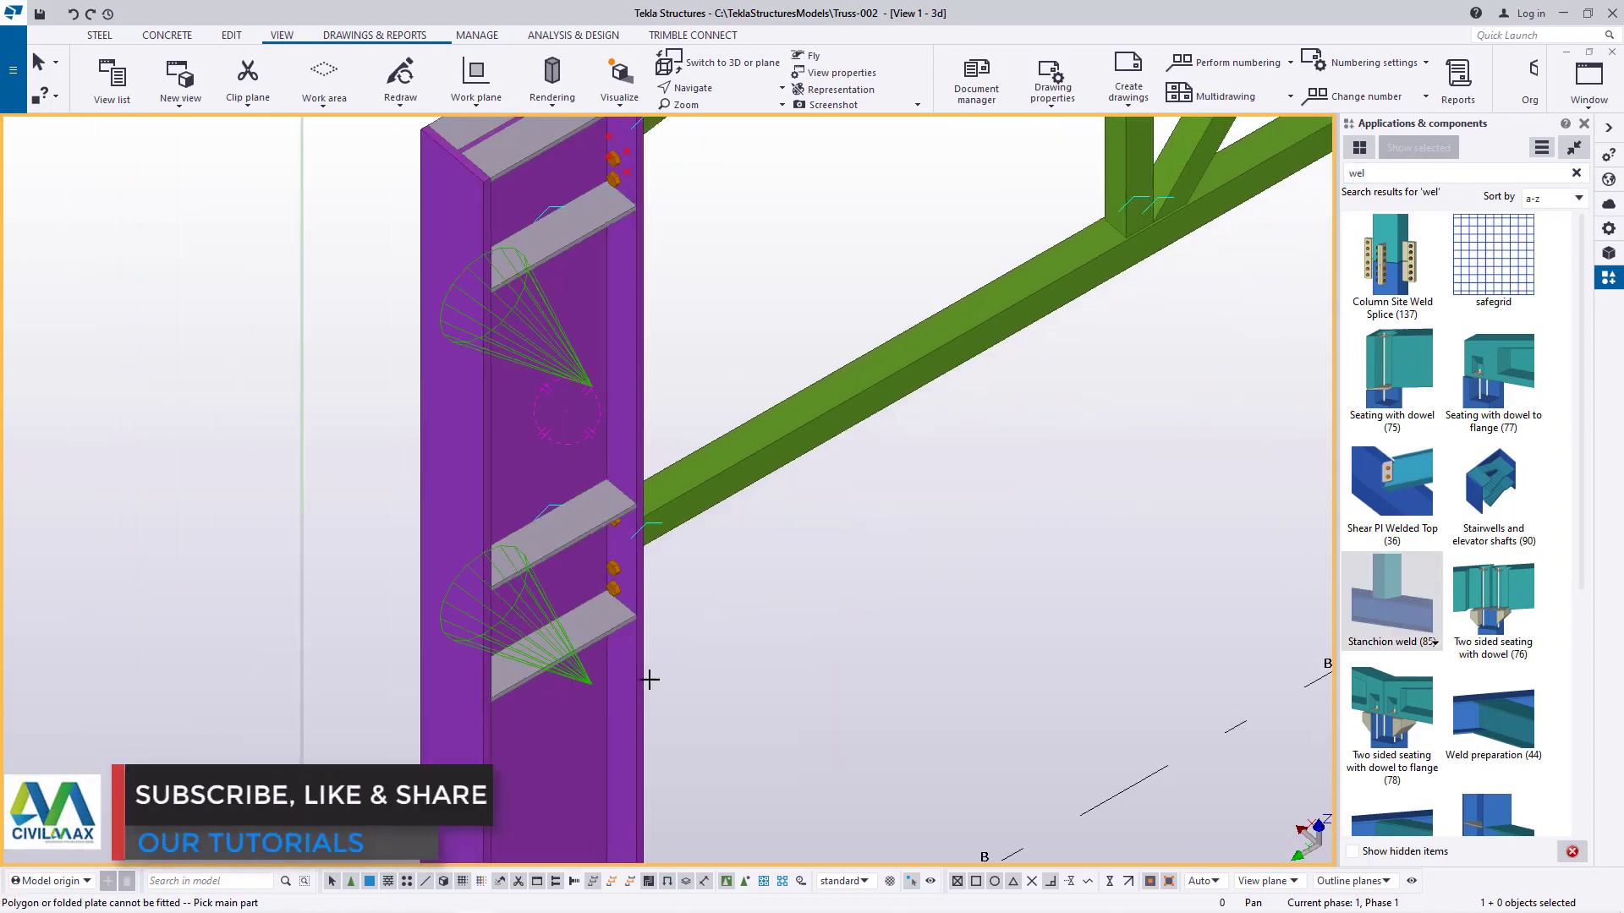
{"action": "left_click", "coordinate": [570, 599]}
Weld the column-top plates on both sides of the web to the column with Stanchion weld (85)
{"action": "scroll", "coordinate": [639, 677], "scroll_direction": "down", "scroll_amount": 6}
{"action": "scroll", "coordinate": [632, 407], "scroll_direction": "up", "scroll_amount": 7}
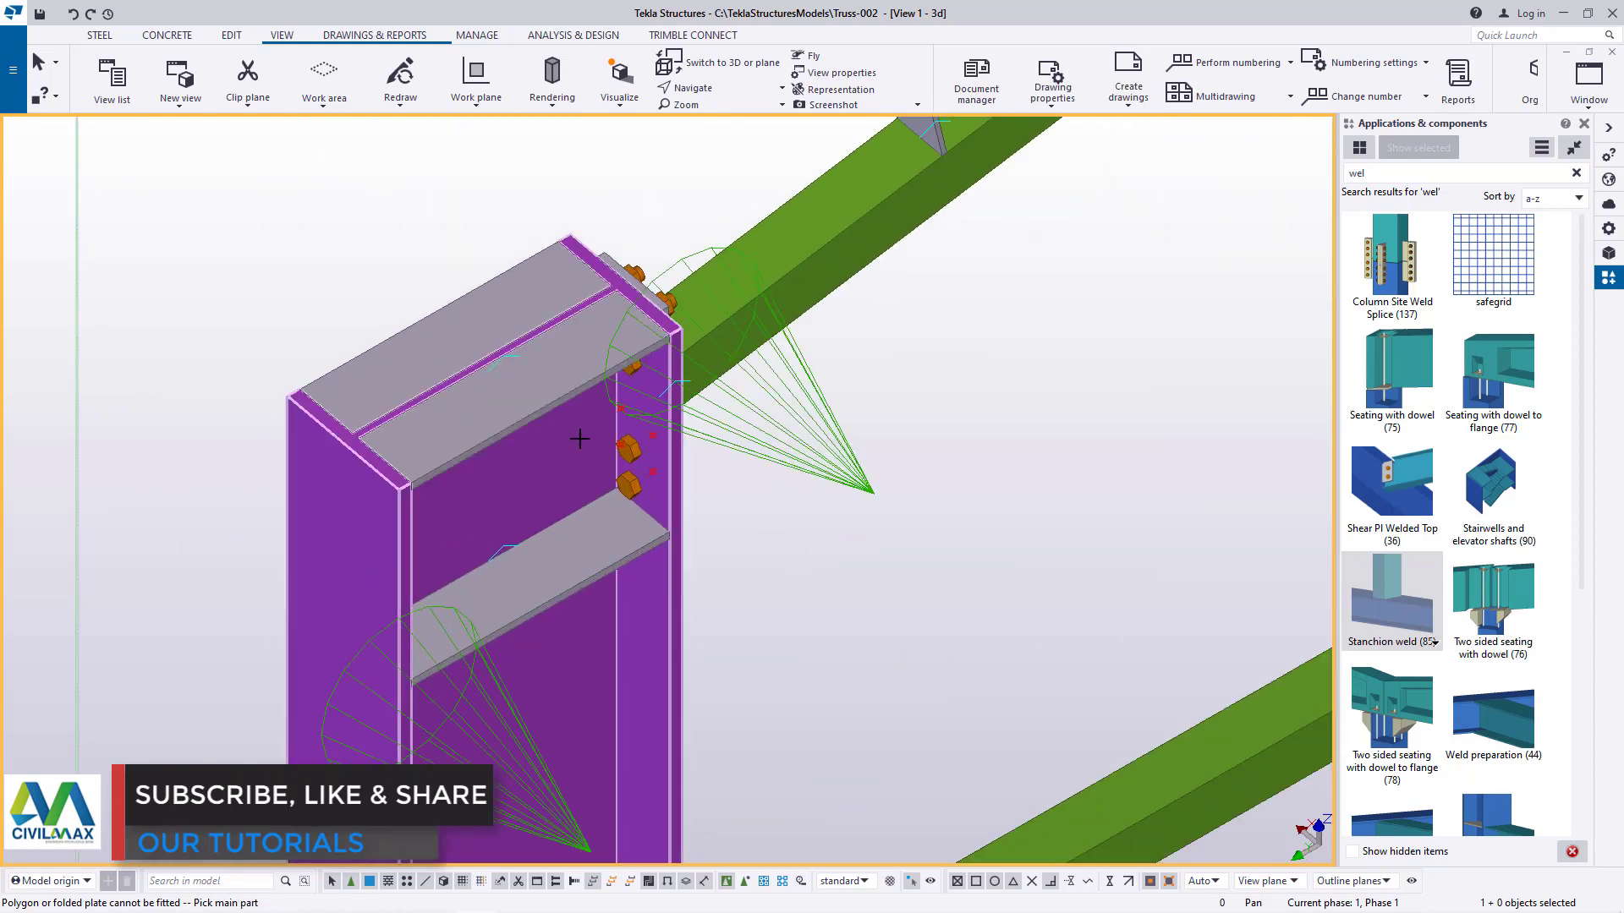
{"action": "left_click", "coordinate": [552, 285]}
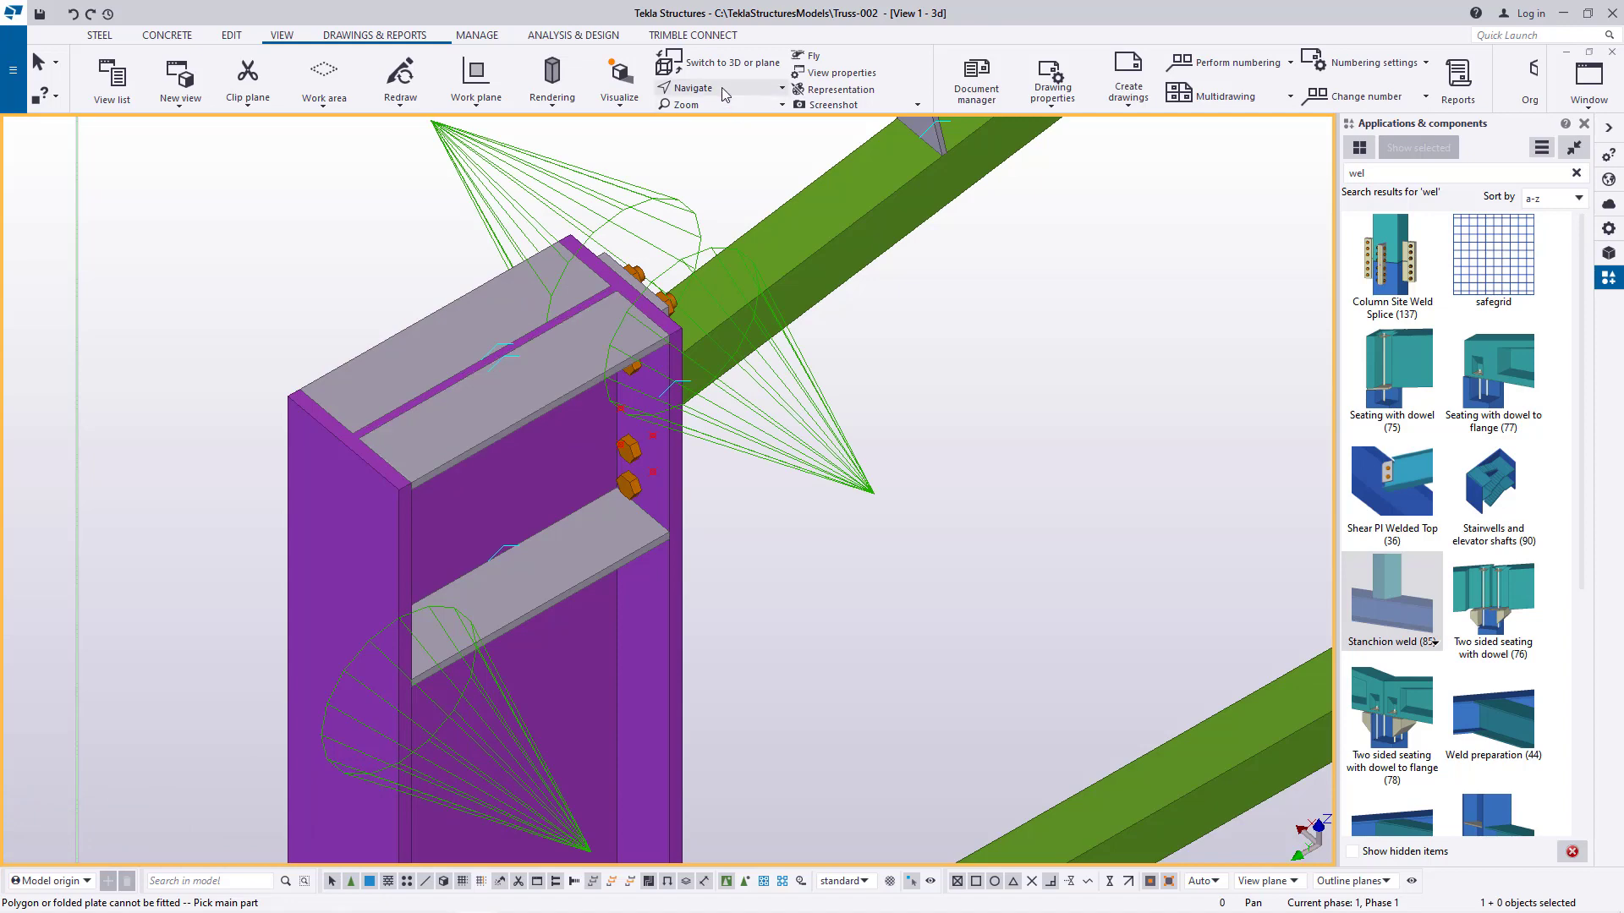
Weld the three stiffener plates below the column top on the opposite side of the web to the column with Stanchion weld (85)
{"action": "middle_click_drag", "start_coordinate": [544, 408], "coordinate": [879, 292], "text": "ctrl"}
{"action": "right_click", "coordinate": [878, 282]}
{"action": "left_click", "coordinate": [894, 300]}
{"action": "scroll", "coordinate": [892, 299], "scroll_direction": "down", "scroll_amount": 4}
{"action": "scroll", "coordinate": [670, 566], "scroll_direction": "up", "scroll_amount": 9}
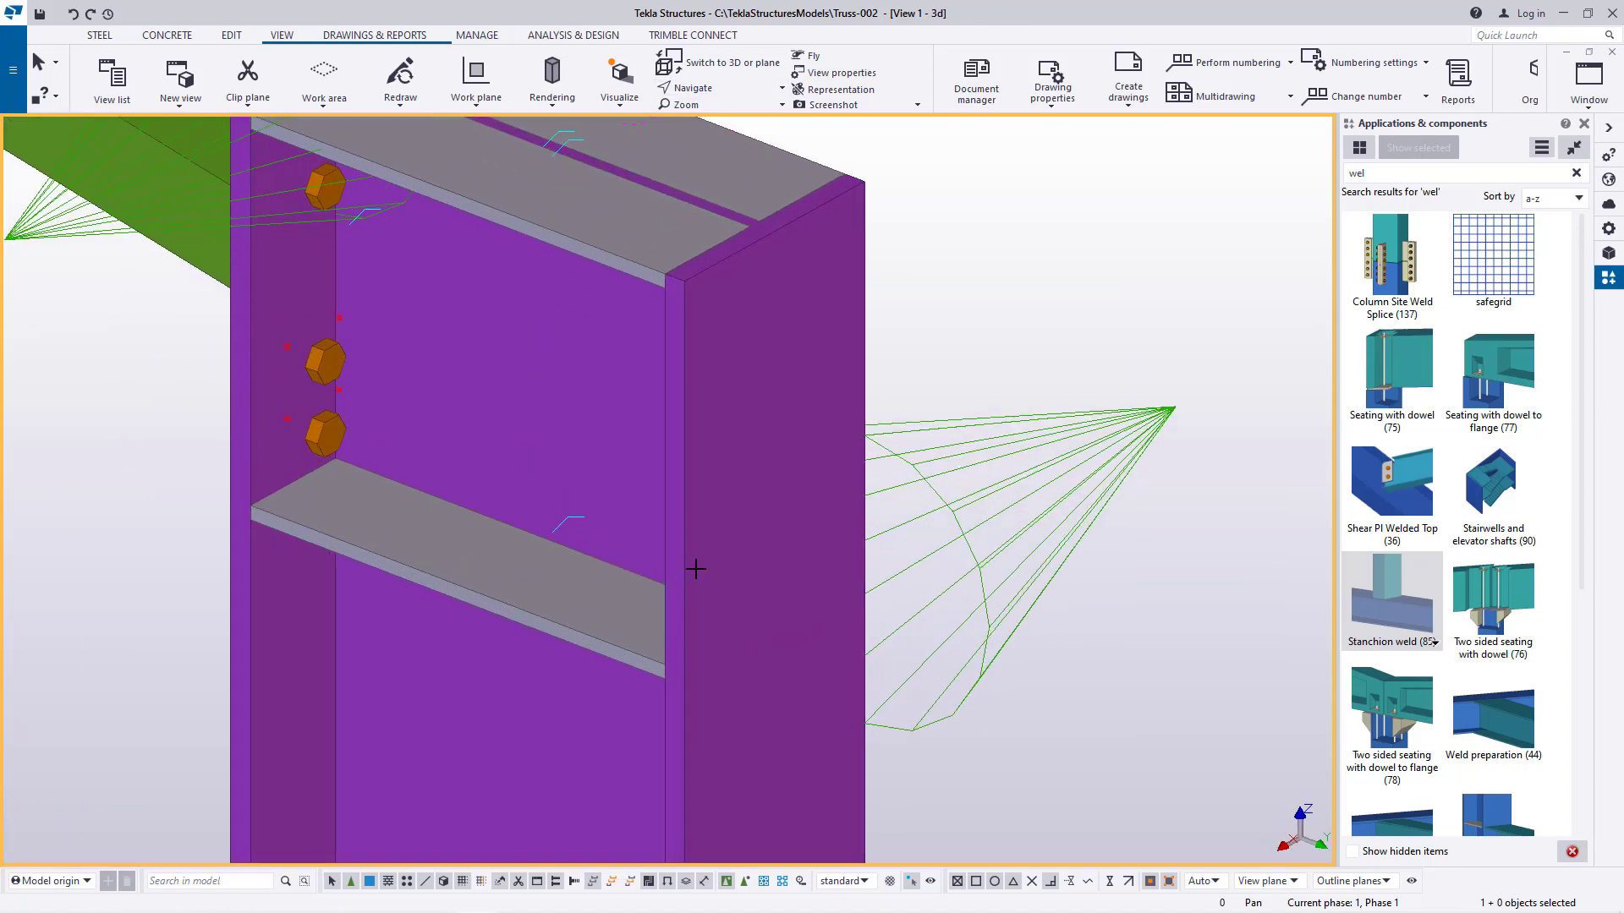
{"action": "key", "text": "Return"}
{"action": "left_click", "coordinate": [572, 623]}
{"action": "scroll", "coordinate": [680, 363], "scroll_direction": "down", "scroll_amount": 3}
{"action": "scroll", "coordinate": [673, 367], "scroll_direction": "down", "scroll_amount": 4}
{"action": "scroll", "coordinate": [686, 782], "scroll_direction": "up", "scroll_amount": 4}
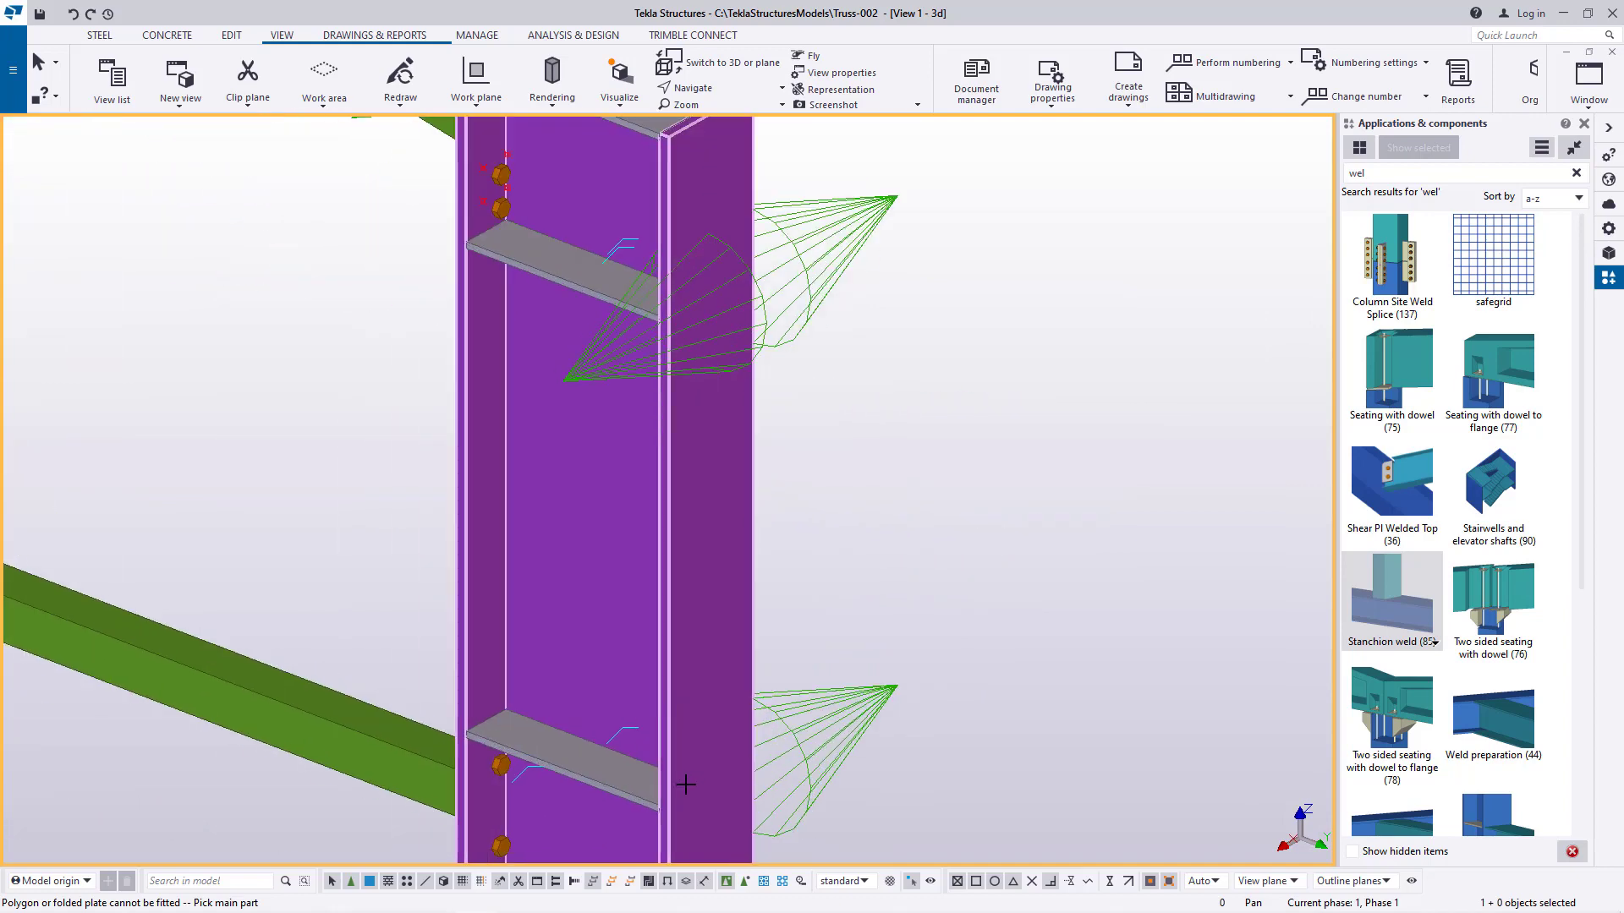
{"action": "scroll", "coordinate": [634, 466], "scroll_direction": "down", "scroll_amount": 5}
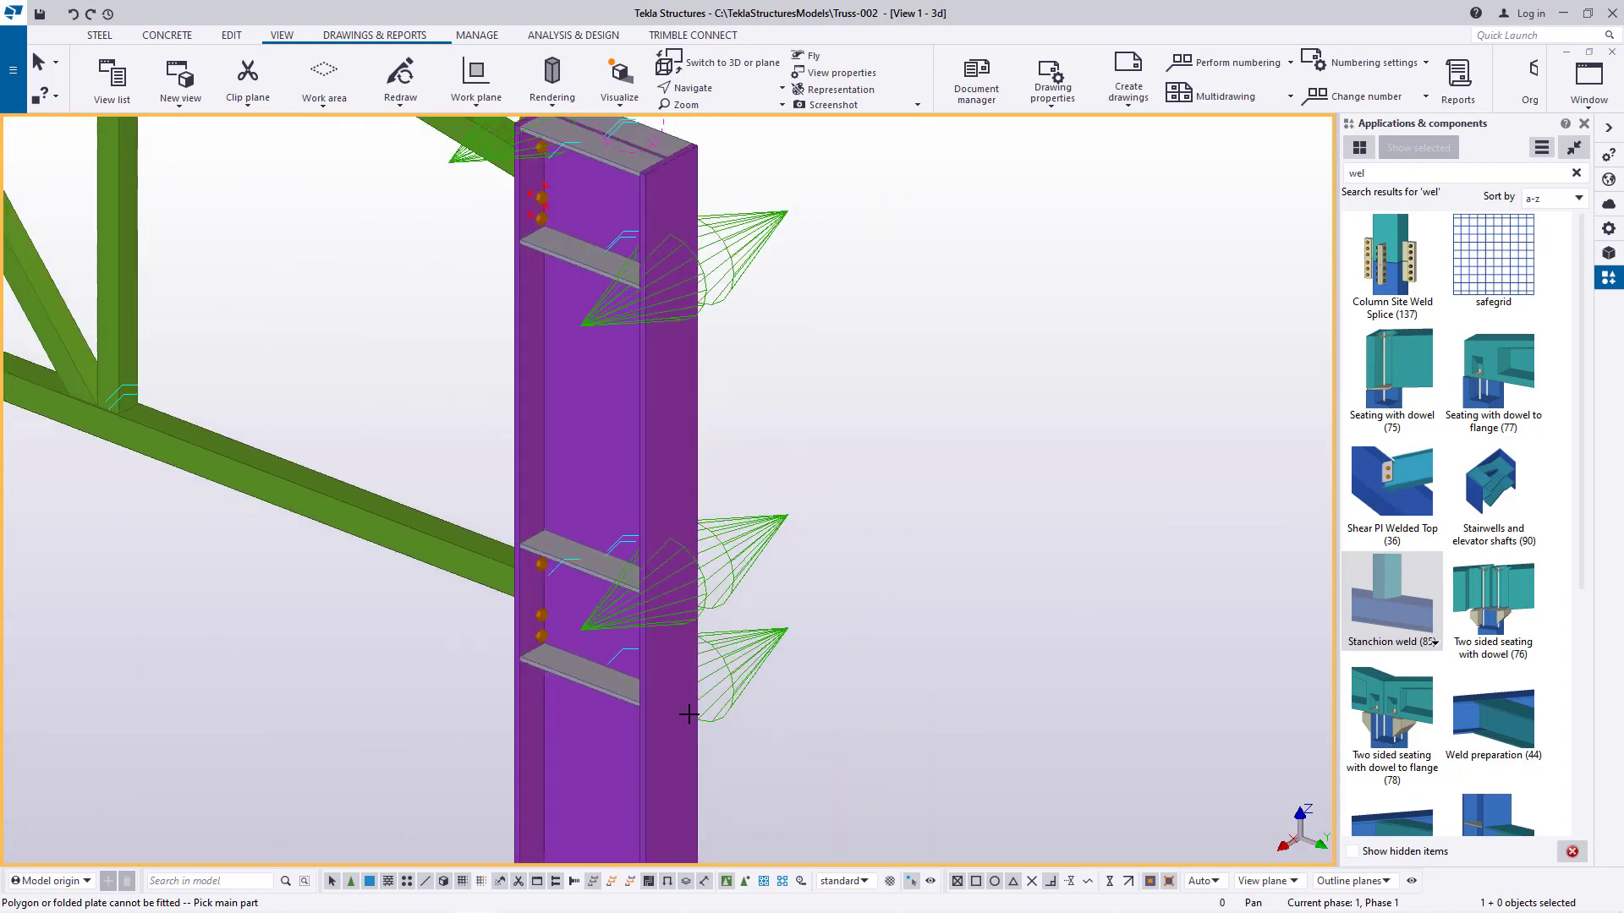
{"action": "scroll", "coordinate": [644, 647], "scroll_direction": "up", "scroll_amount": 6}
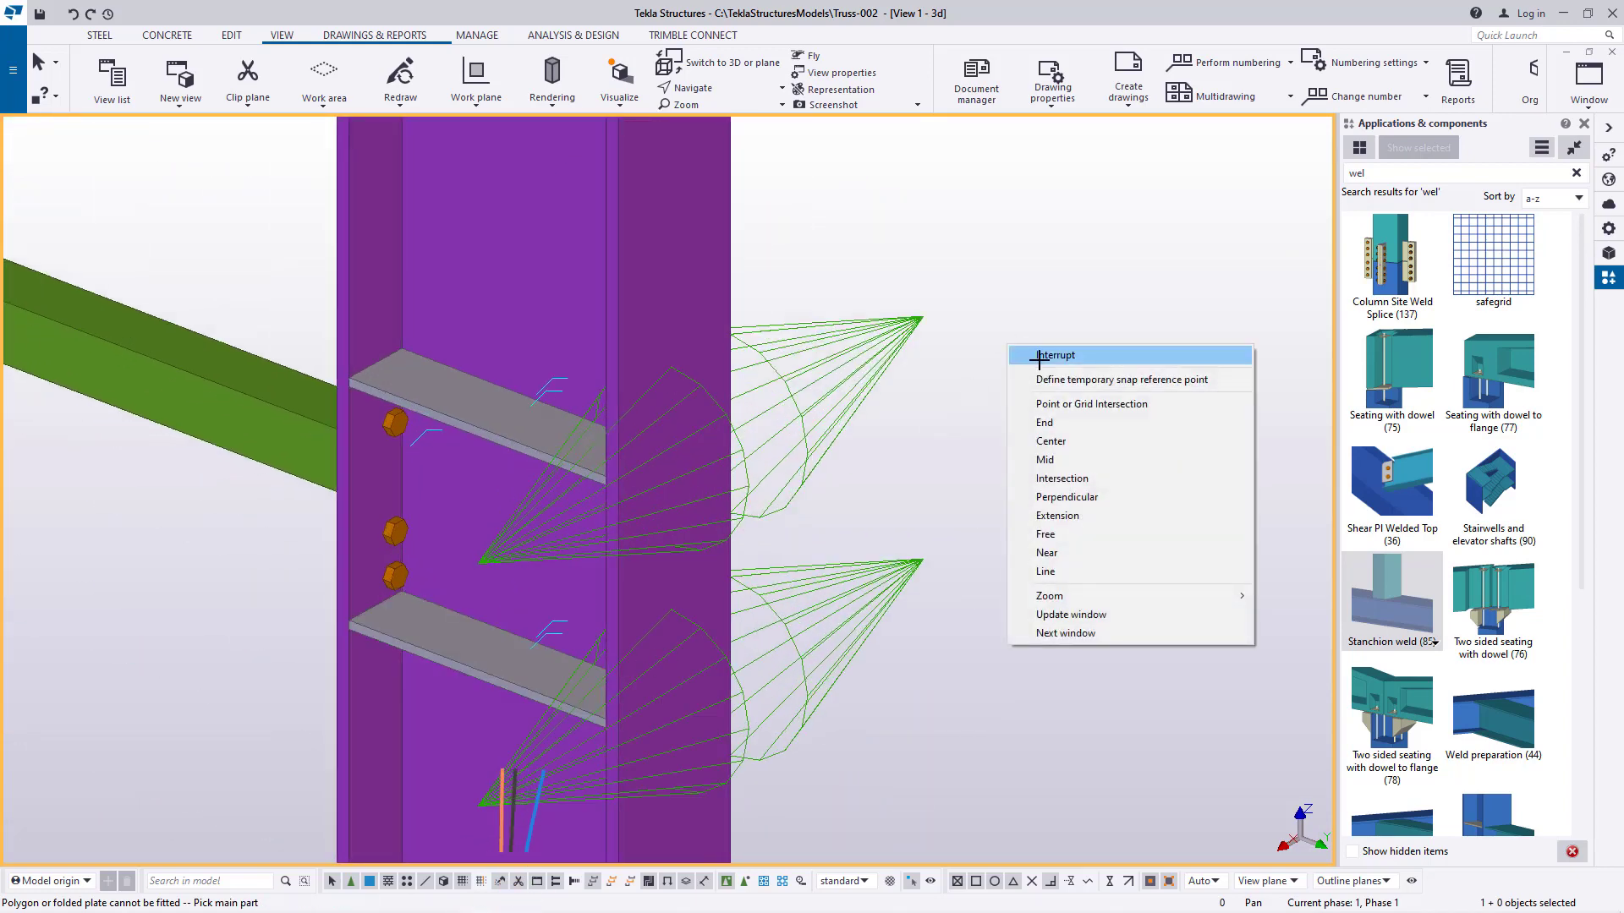
{"action": "left_click", "coordinate": [1041, 356]}
Redraw the view to clear the temporary weld cones and check the column's plates and truss connections from the other side
{"action": "left_click", "coordinate": [639, 414]}
{"action": "middle_click_drag", "start_coordinate": [640, 414], "coordinate": [318, 452], "text": "ctrl"}
{"action": "right_click", "coordinate": [354, 274]}
{"action": "left_click", "coordinate": [405, 287]}
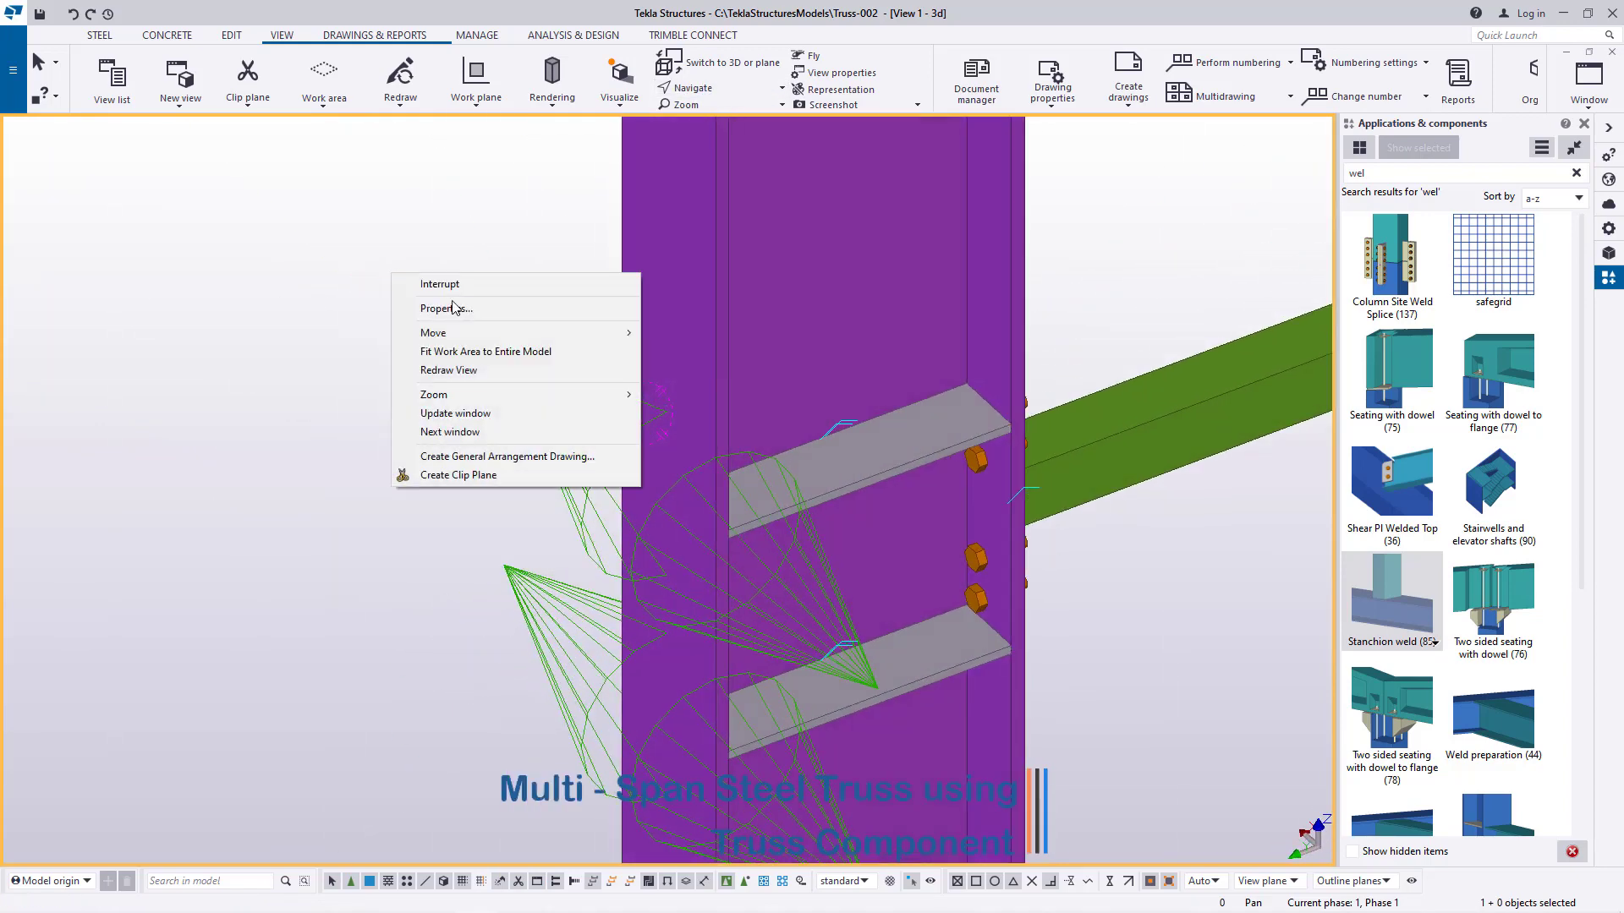
{"action": "left_click", "coordinate": [439, 375]}
{"action": "scroll", "coordinate": [290, 406], "scroll_direction": "down", "scroll_amount": 6}
{"action": "scroll", "coordinate": [560, 290], "scroll_direction": "up", "scroll_amount": 5}
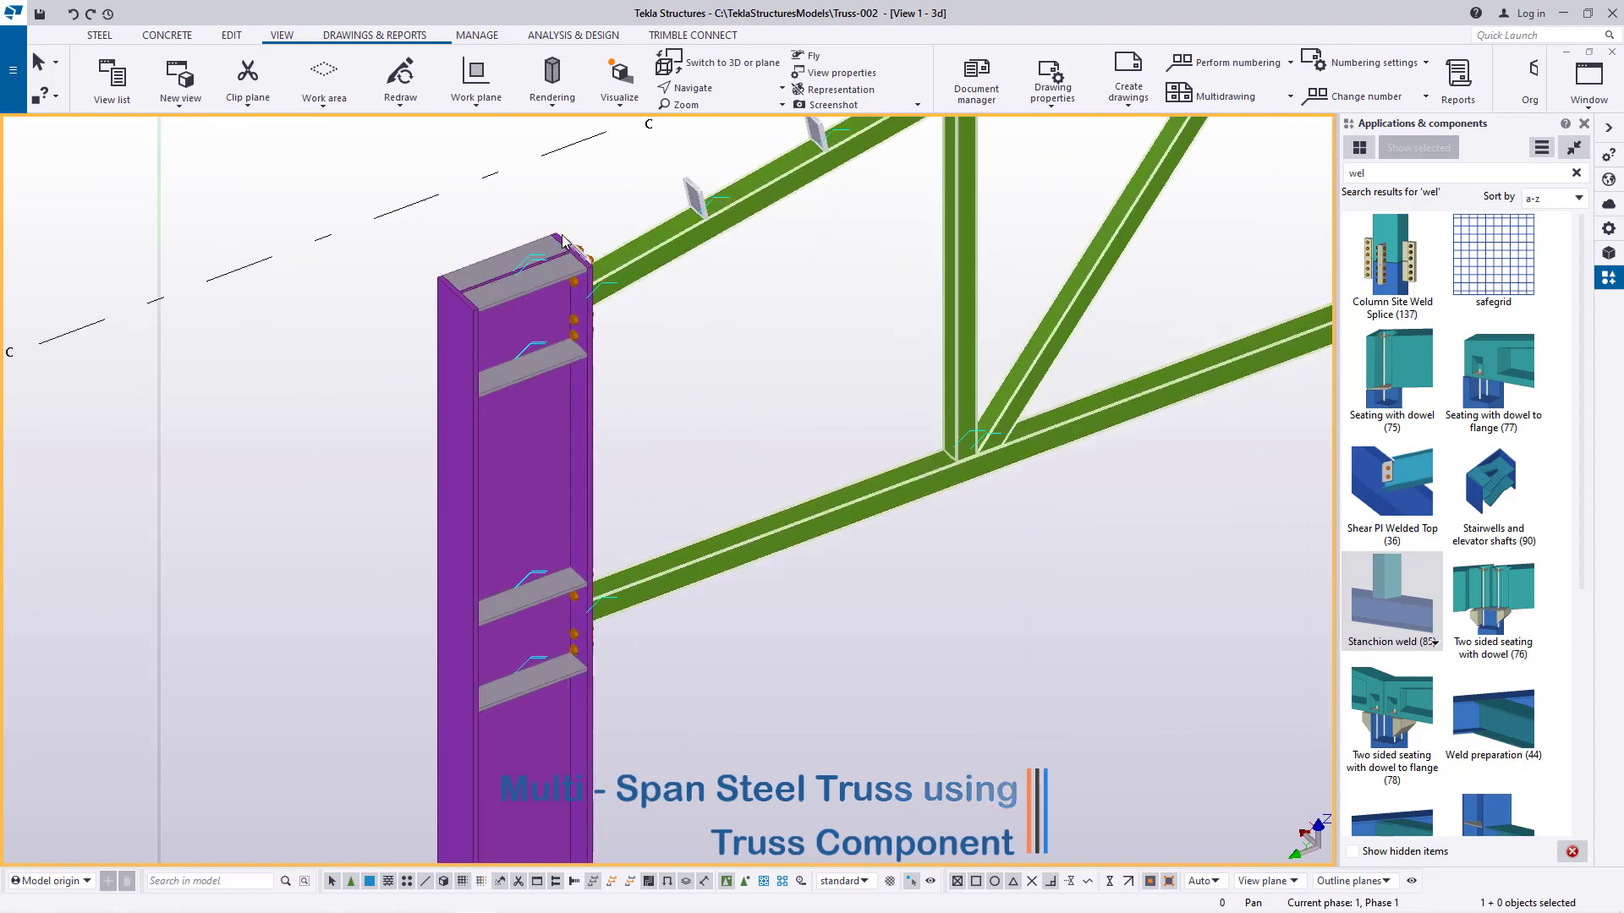
{"action": "scroll", "coordinate": [514, 437], "scroll_direction": "down", "scroll_amount": 3}
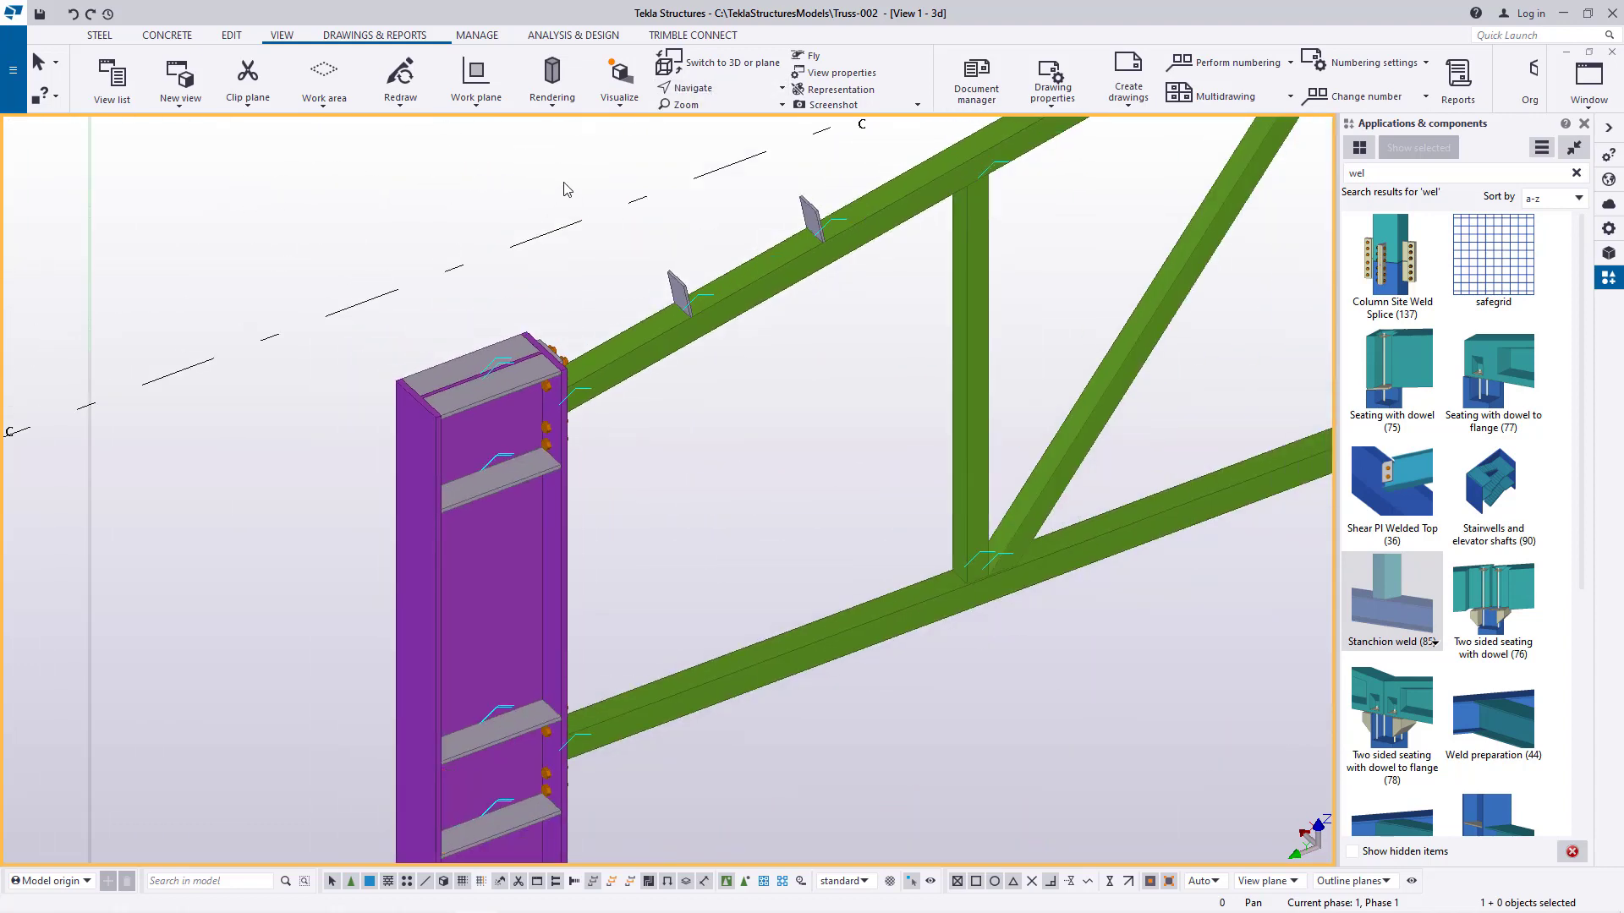
Select the four stiffener plates on the near side of the outer column at the start of the truss
{"action": "scroll", "coordinate": [526, 395], "scroll_direction": "up", "scroll_amount": 2}
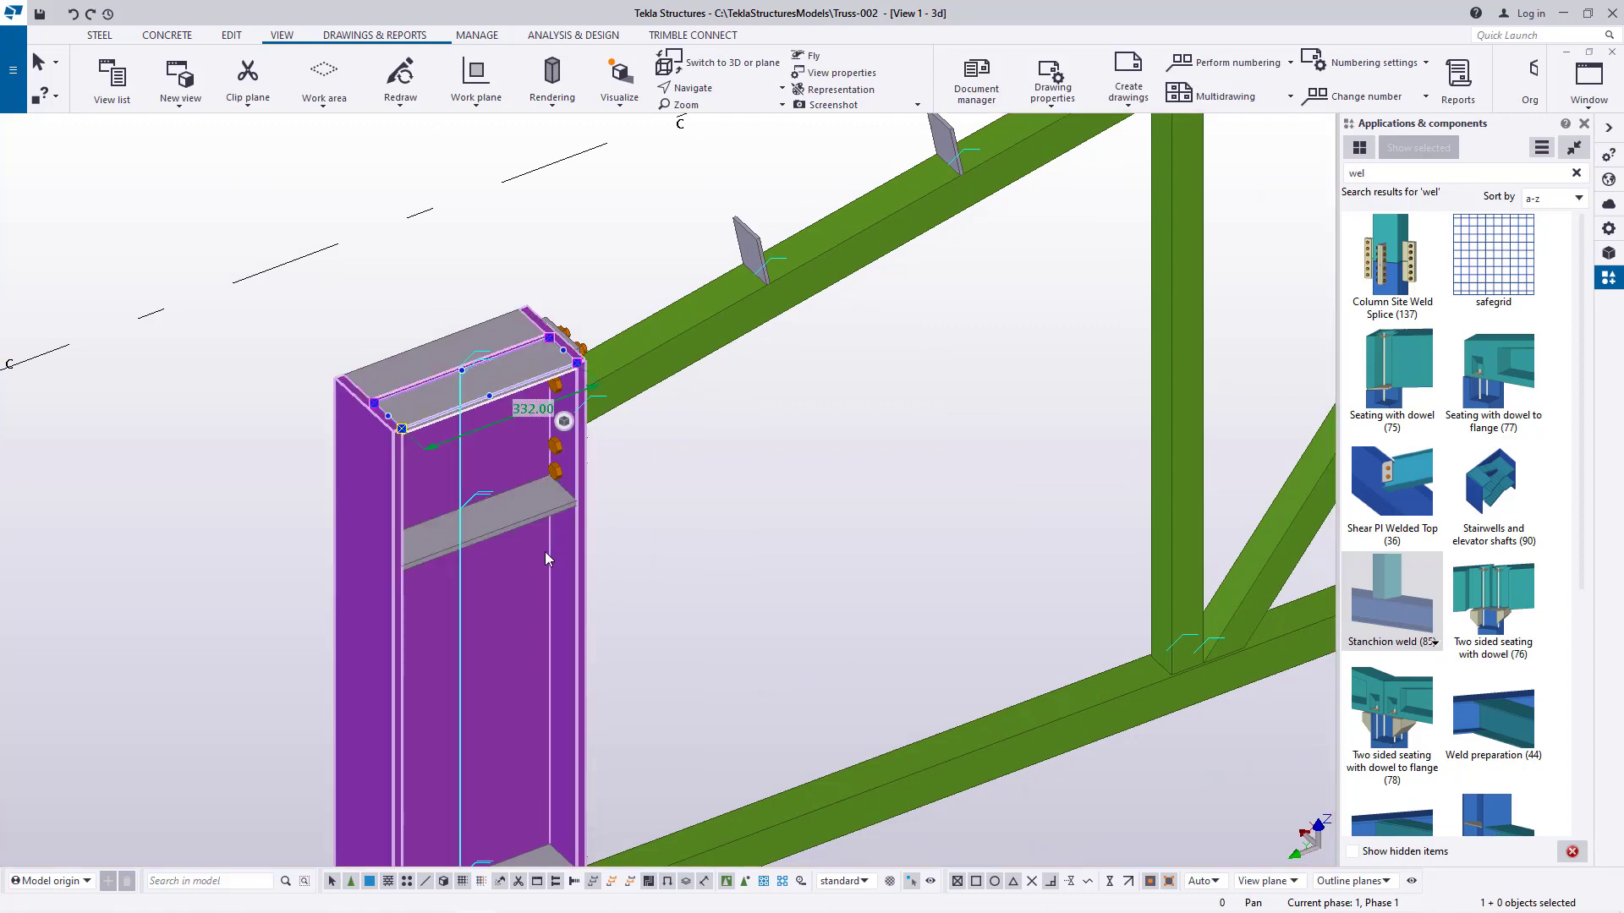
{"action": "scroll", "coordinate": [495, 362], "scroll_direction": "down", "scroll_amount": 2}
{"action": "scroll", "coordinate": [508, 611], "scroll_direction": "up", "scroll_amount": 2}
{"action": "left_click", "coordinate": [508, 611]}
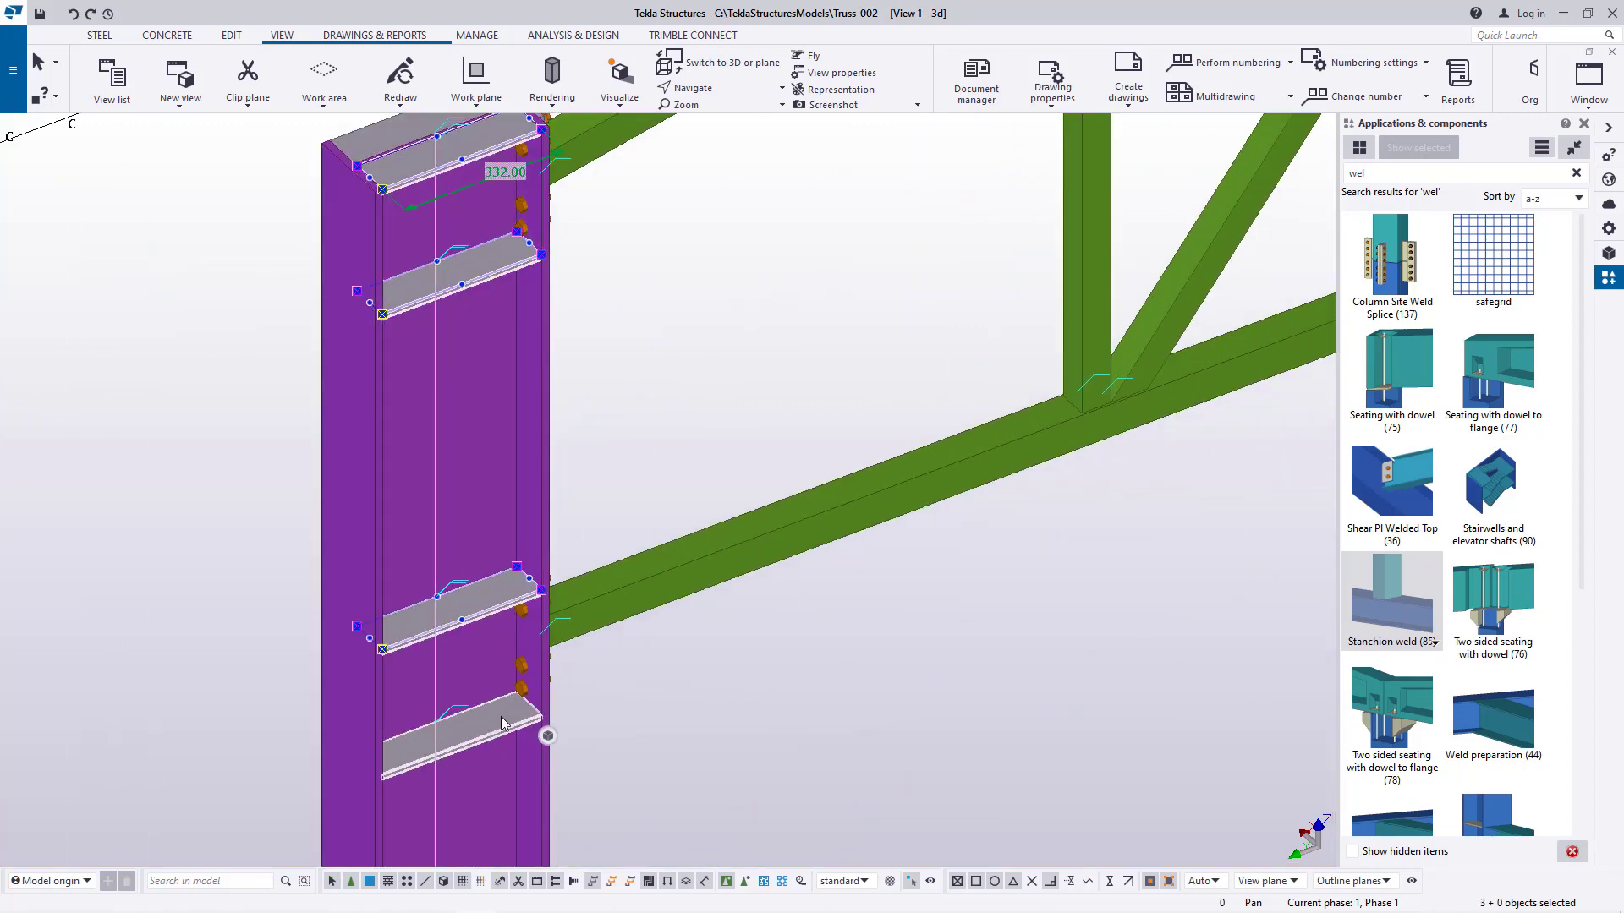
{"action": "scroll", "coordinate": [491, 729], "scroll_direction": "down", "scroll_amount": 2}
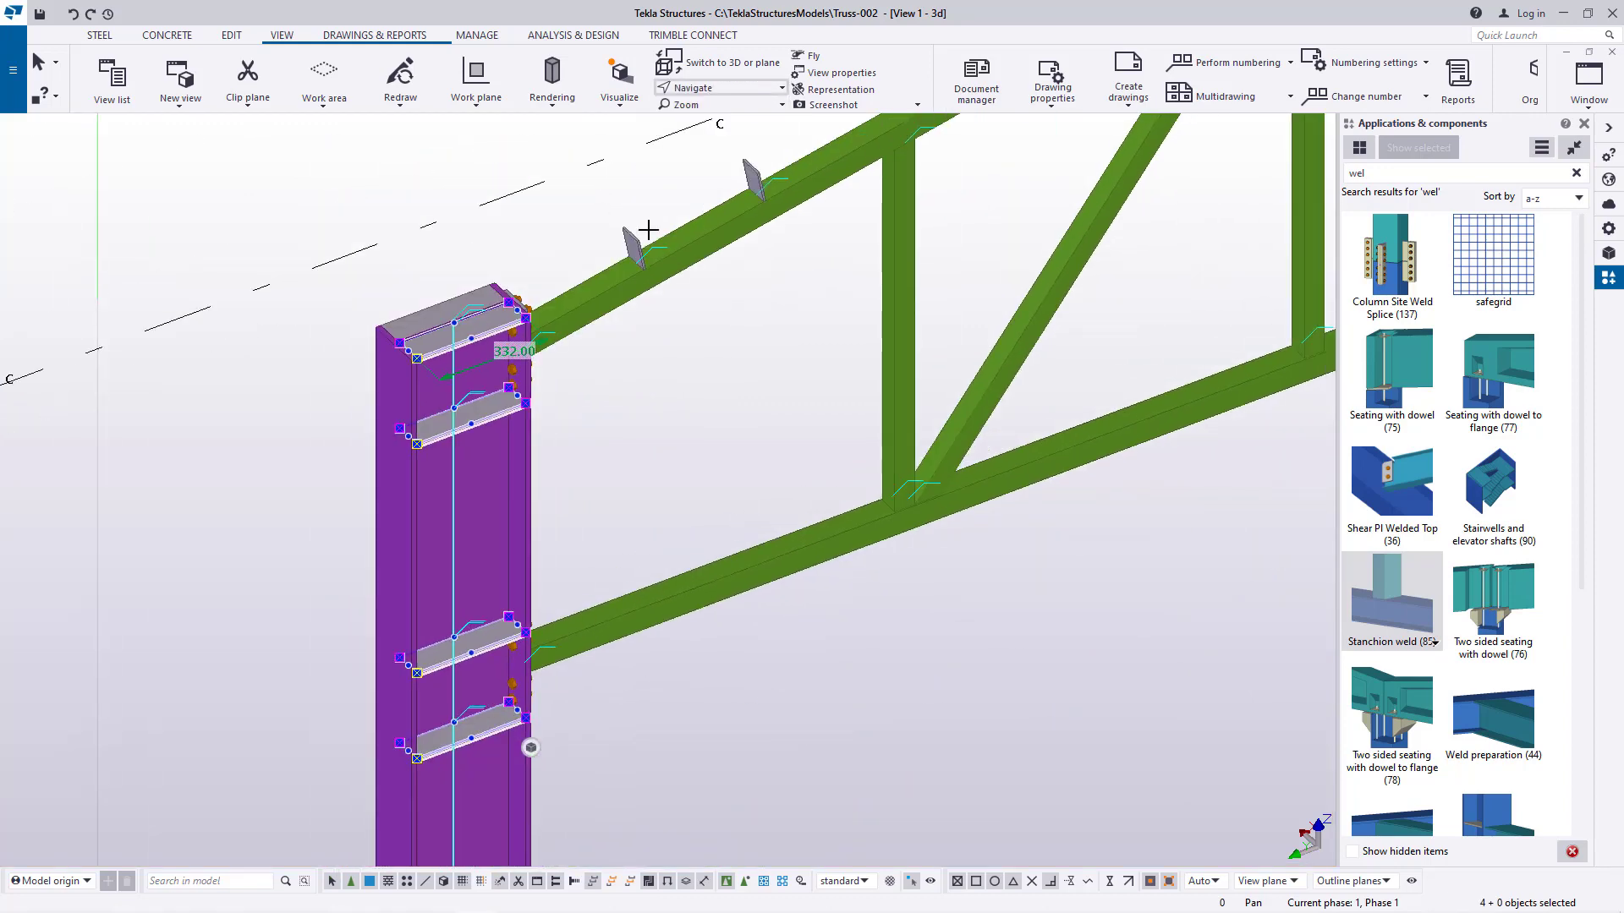
Add the four stiffener plates on the opposite side of the outer column's web to the selection
{"action": "middle_click_drag", "start_coordinate": [513, 450], "coordinate": [815, 312], "text": "ctrl"}
{"action": "right_click", "coordinate": [796, 265]}
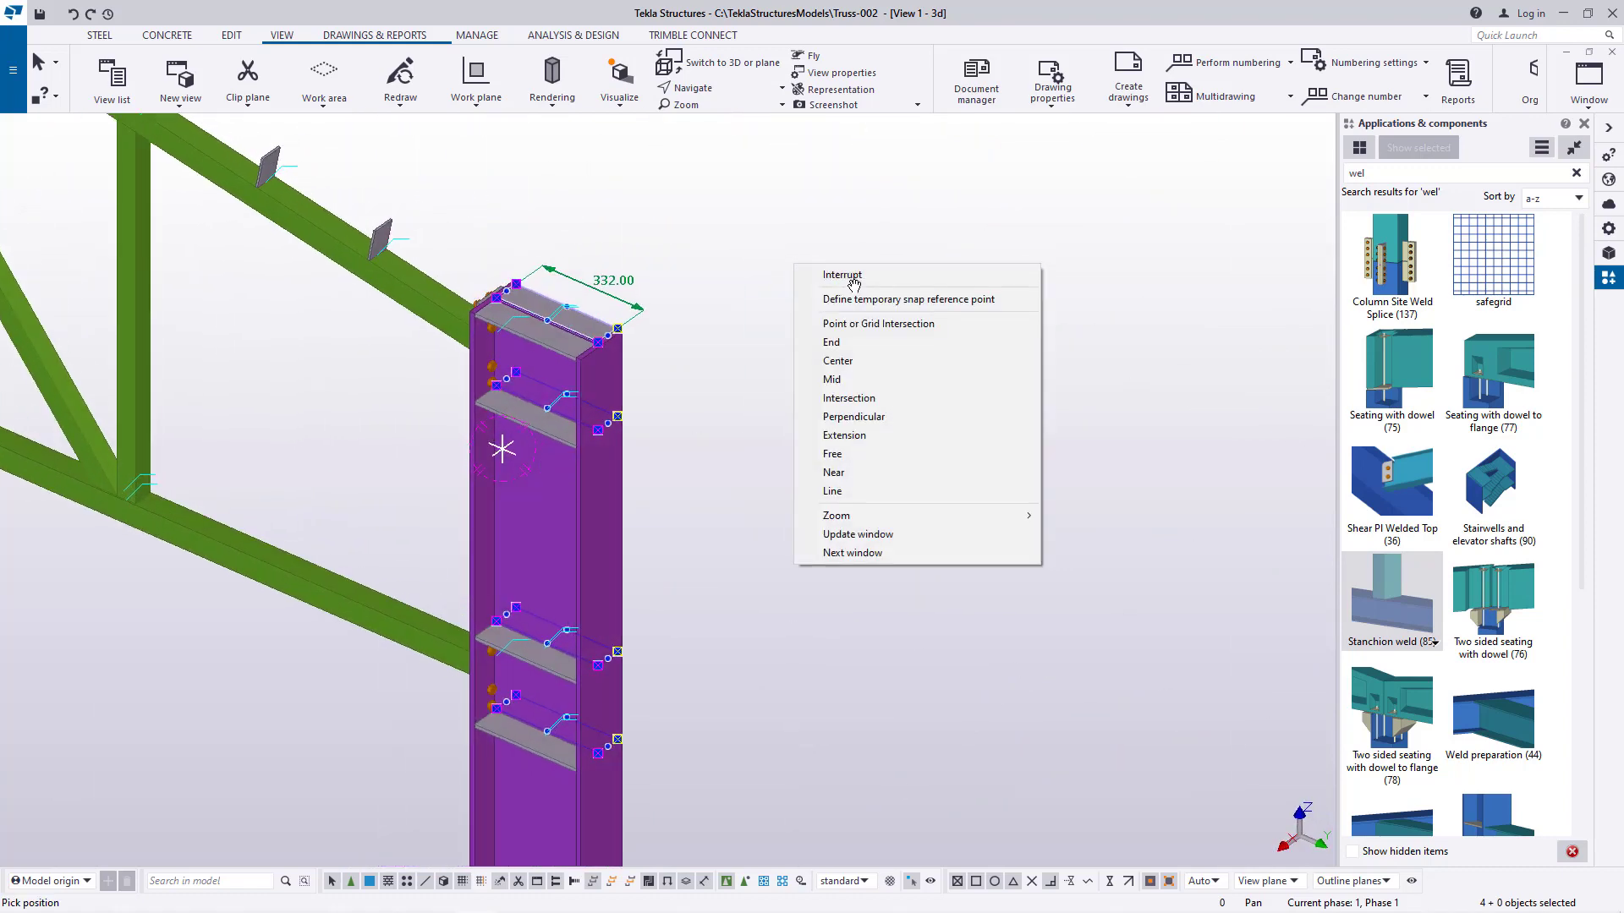
{"action": "scroll", "coordinate": [602, 572], "scroll_direction": "up", "scroll_amount": 2}
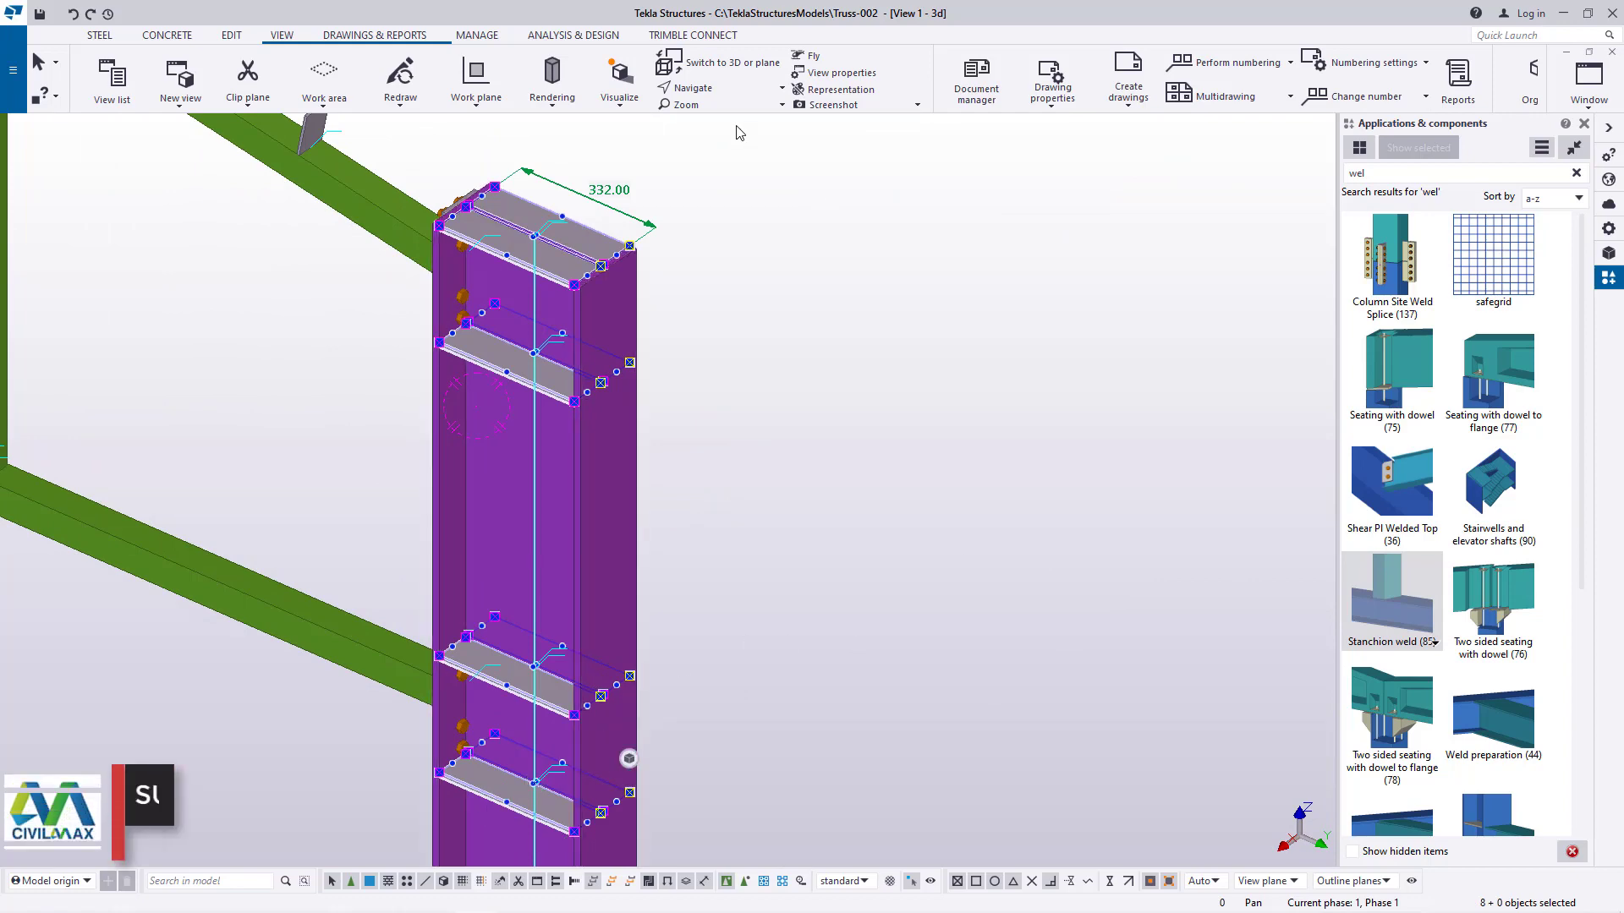
Copy the selected stiffeners from the midpoint of the outer column's top flange edge to the matching midpoint on the grid 3 column
{"action": "middle_click_drag", "start_coordinate": [611, 440], "coordinate": [221, 442], "text": "ctrl"}
{"action": "scroll", "coordinate": [221, 443], "scroll_direction": "down", "scroll_amount": 2}
{"action": "scroll", "coordinate": [631, 312], "scroll_direction": "up", "scroll_amount": 5}
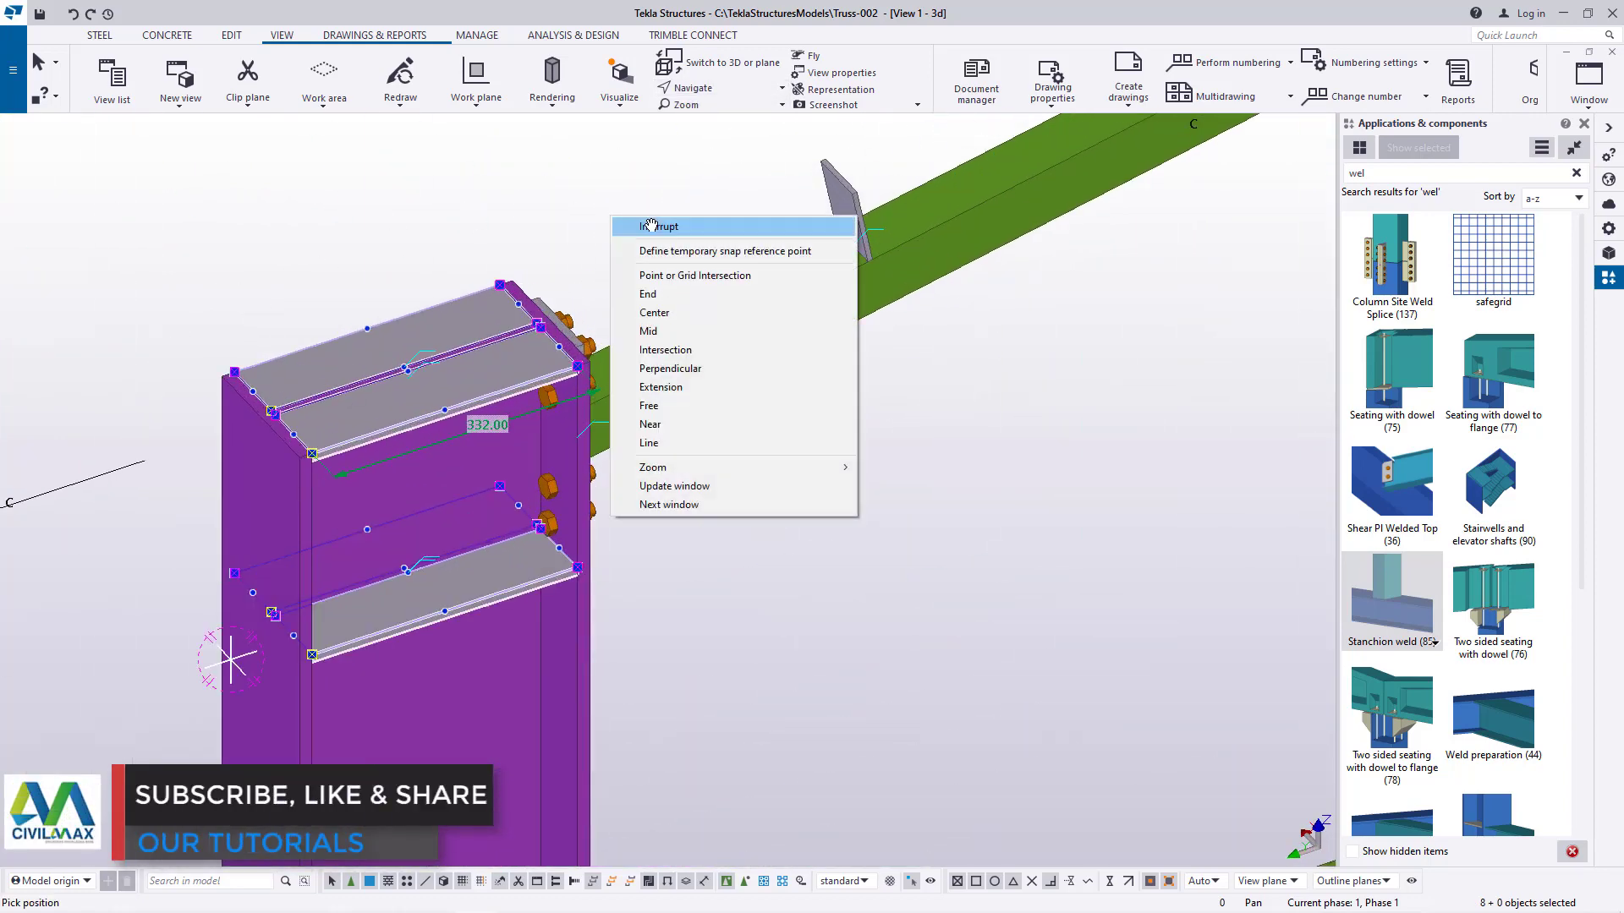
{"action": "left_click", "coordinate": [651, 226]}
{"action": "left_click", "coordinate": [677, 213]}
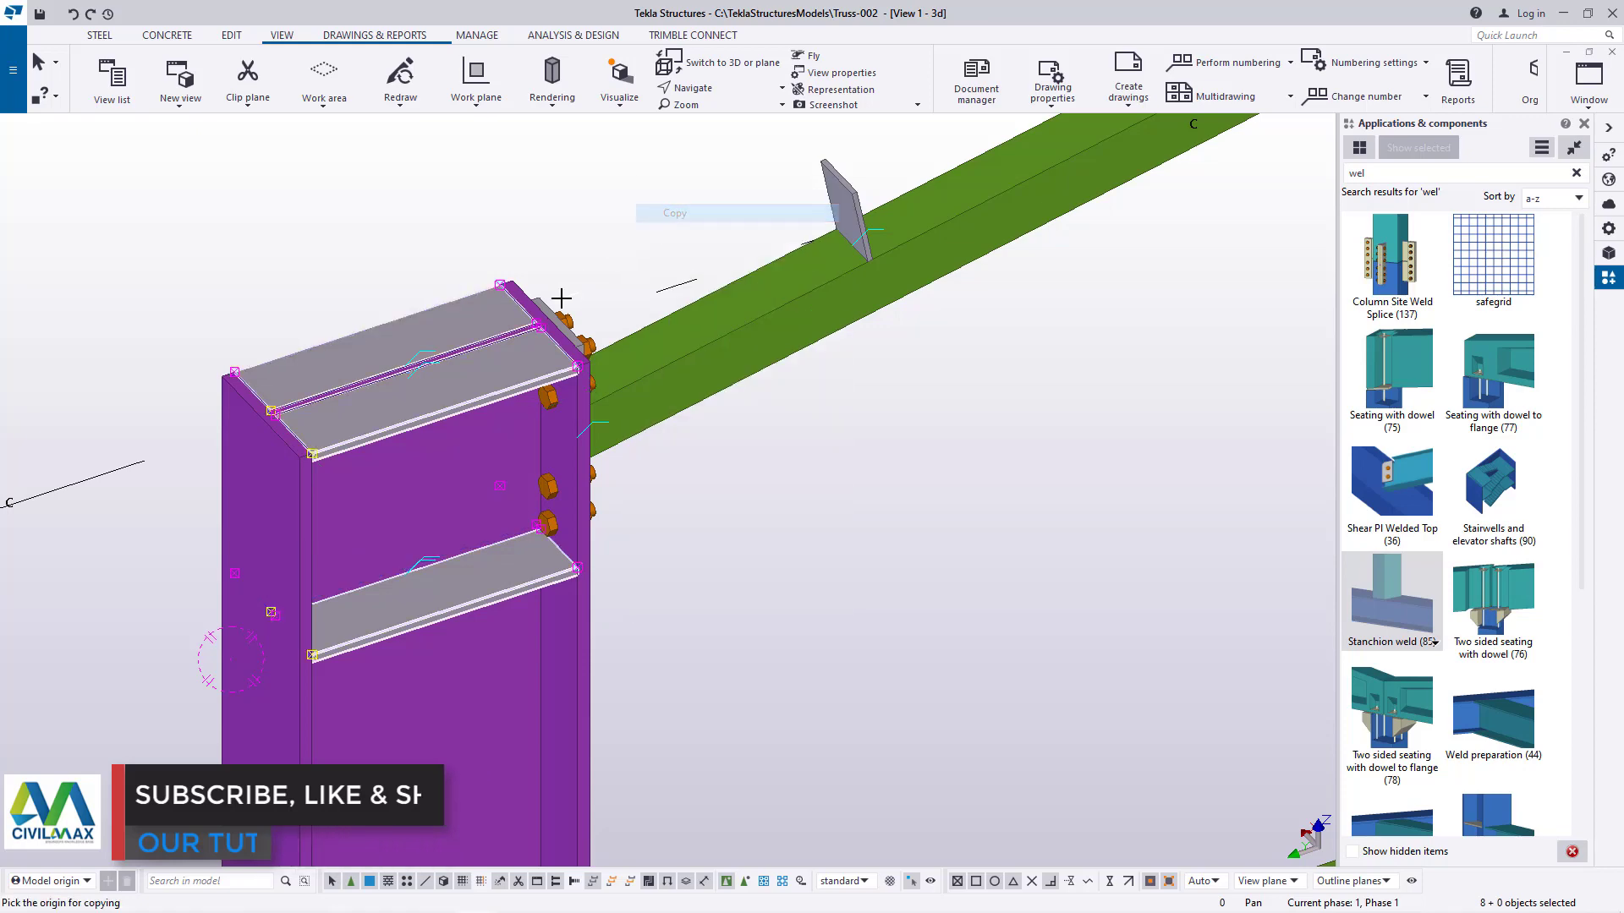
{"action": "scroll", "coordinate": [562, 301], "scroll_direction": "up", "scroll_amount": 5}
{"action": "scroll", "coordinate": [539, 364], "scroll_direction": "up", "scroll_amount": 2}
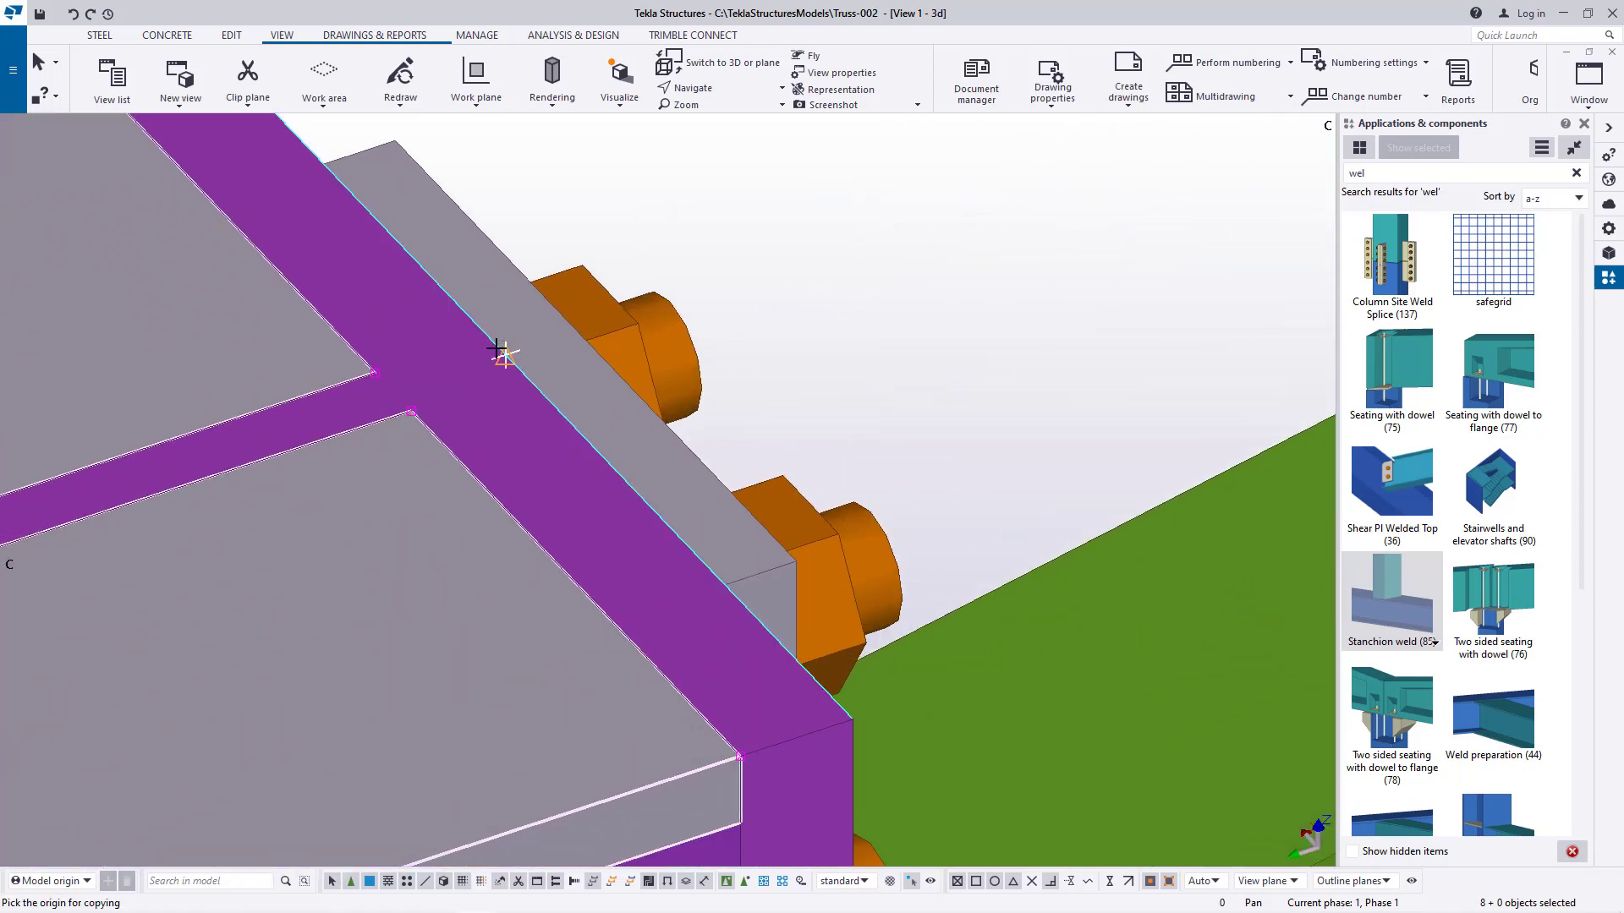
{"action": "scroll", "coordinate": [441, 392], "scroll_direction": "down", "scroll_amount": 10}
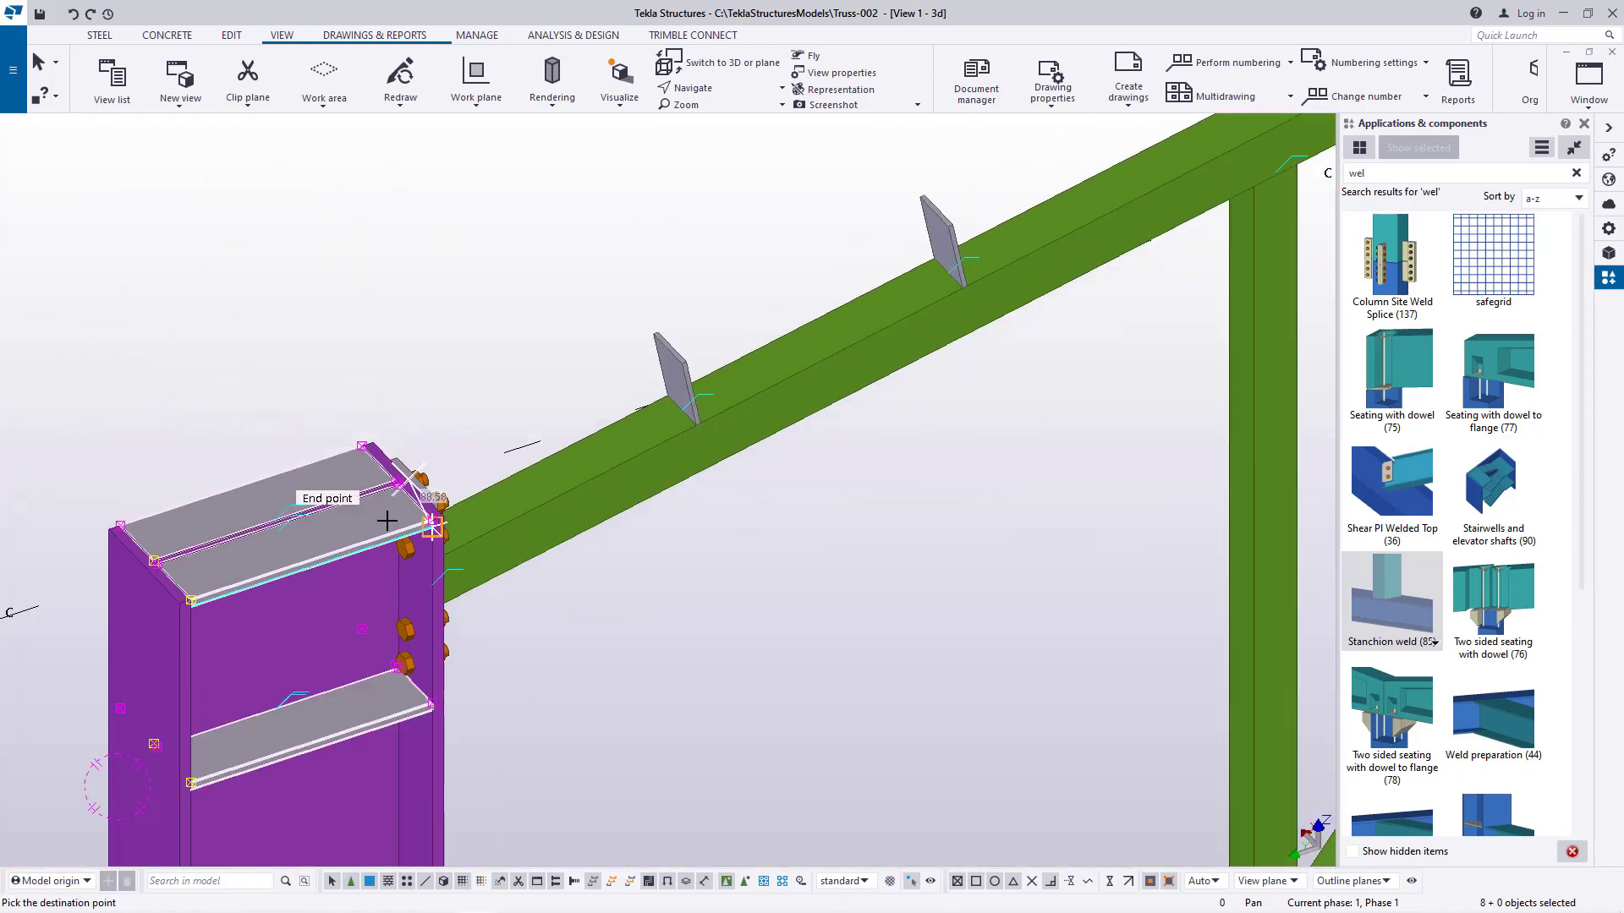
{"action": "scroll", "coordinate": [407, 538], "scroll_direction": "down", "scroll_amount": 3}
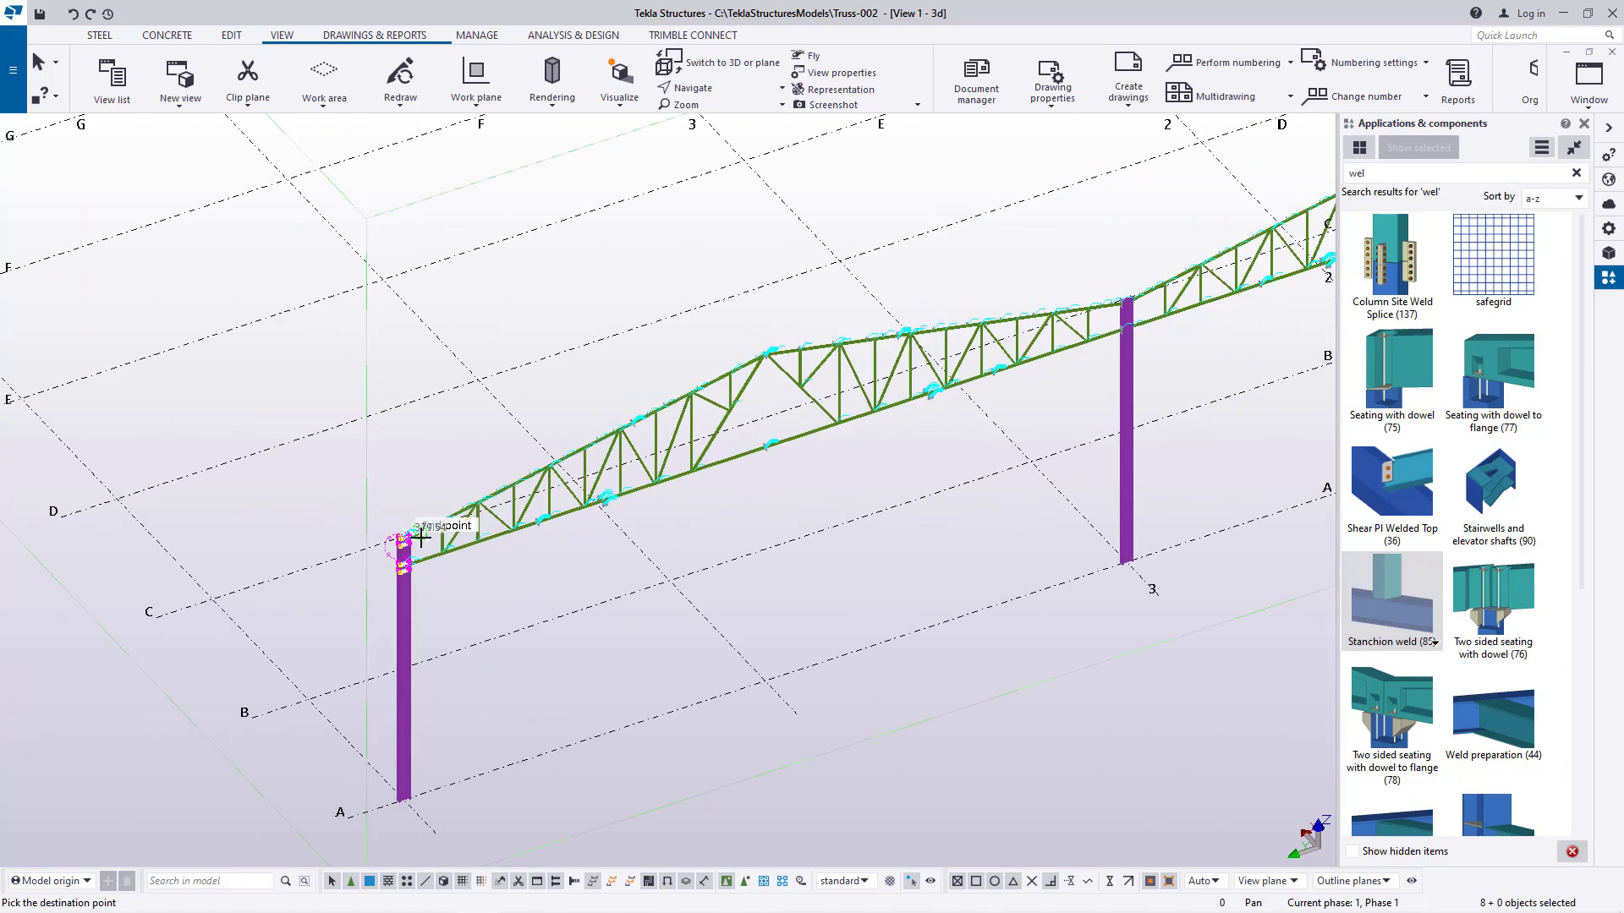
{"action": "scroll", "coordinate": [947, 359], "scroll_direction": "up", "scroll_amount": 10}
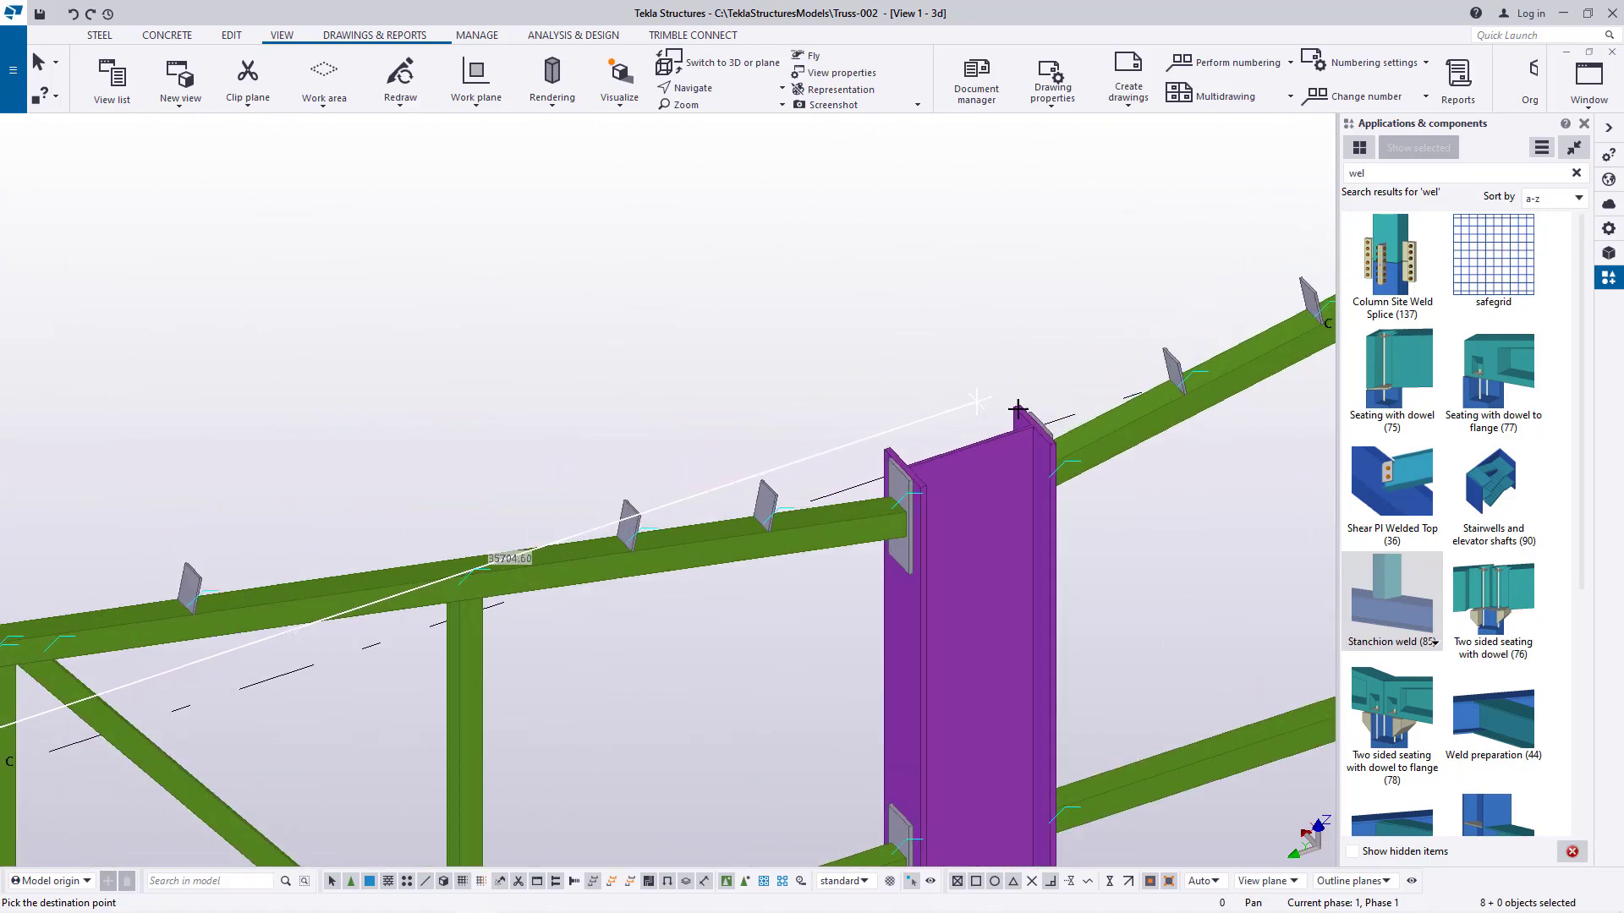
{"action": "scroll", "coordinate": [1049, 433], "scroll_direction": "up", "scroll_amount": 6}
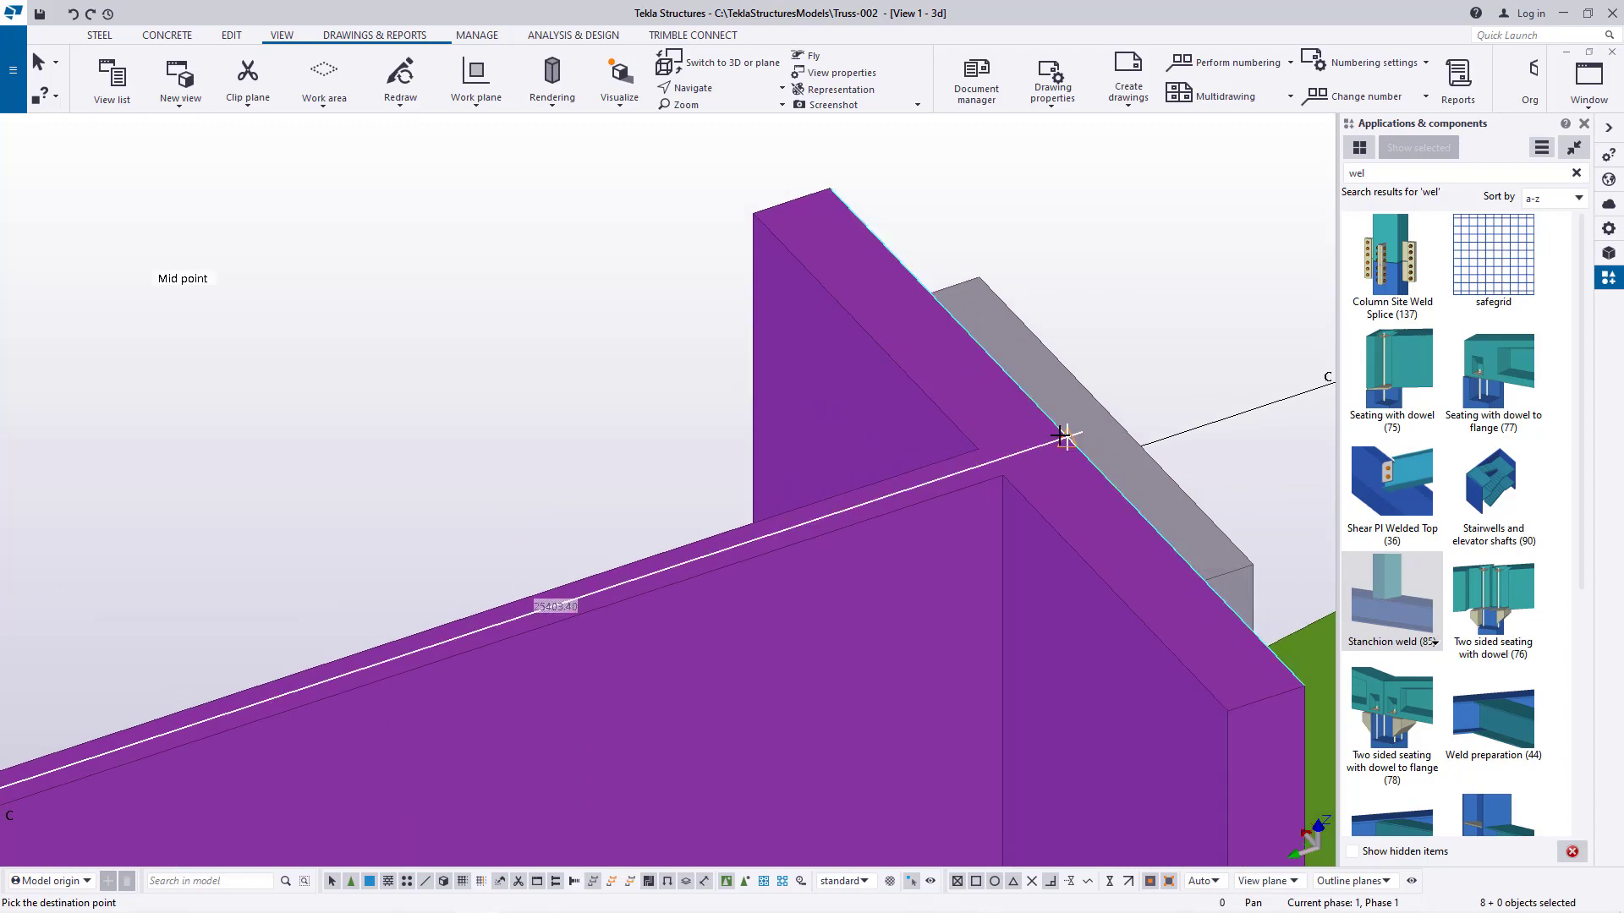
{"action": "scroll", "coordinate": [1064, 435], "scroll_direction": "down", "scroll_amount": 8}
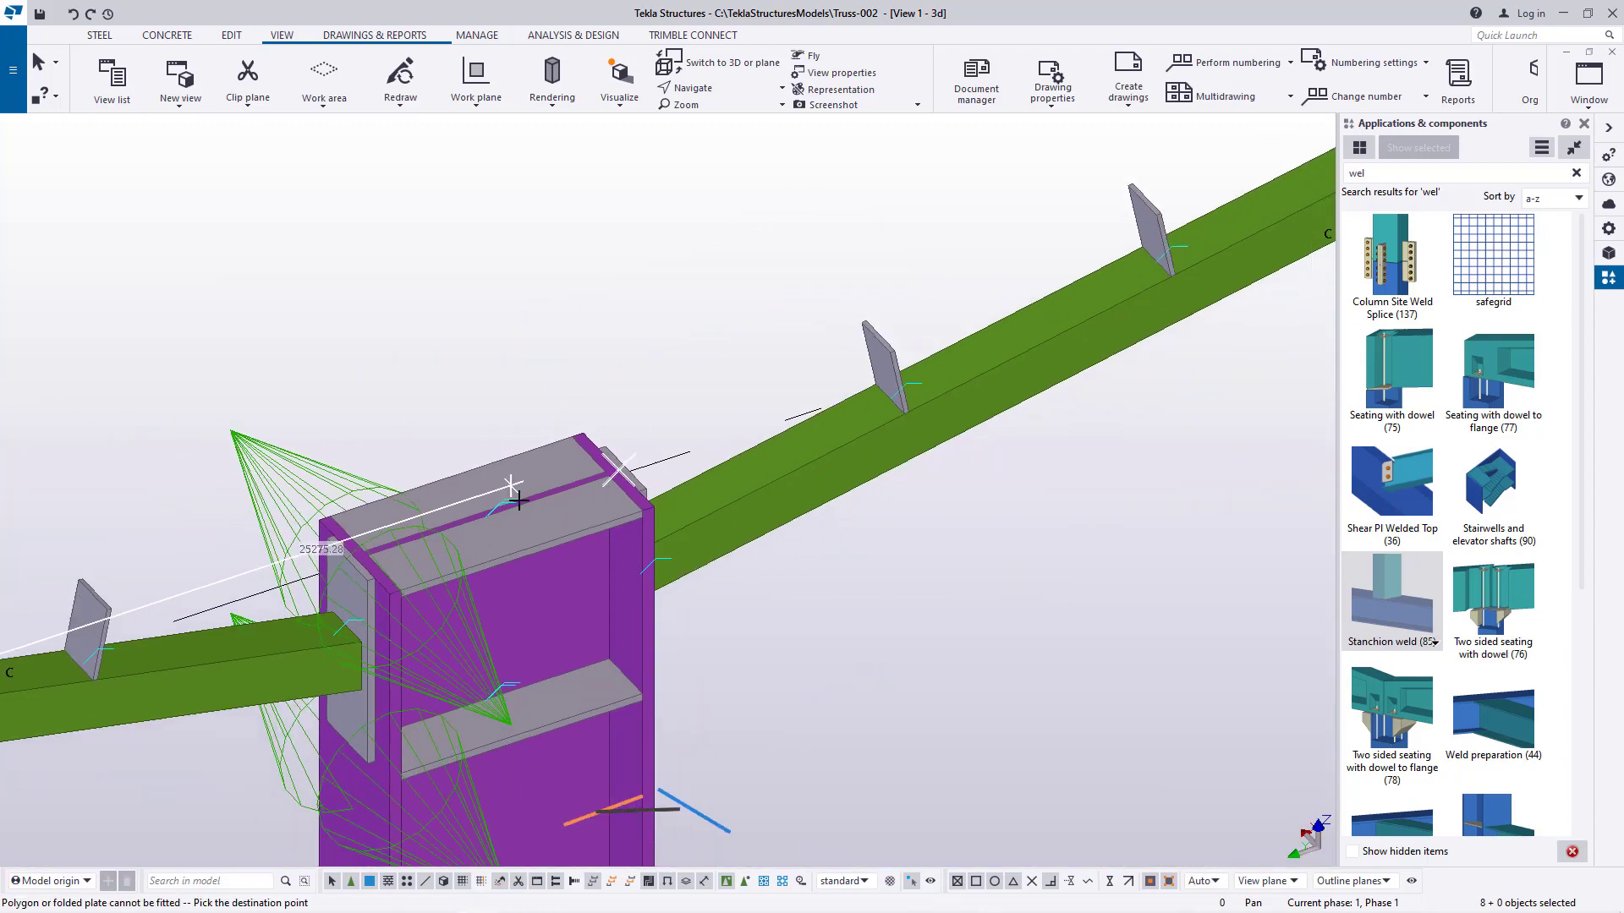
Place another copy of the stiffeners at the flange edge midpoint atop the end column at grid 1 and end copying
{"action": "scroll", "coordinate": [524, 499], "scroll_direction": "down", "scroll_amount": 10}
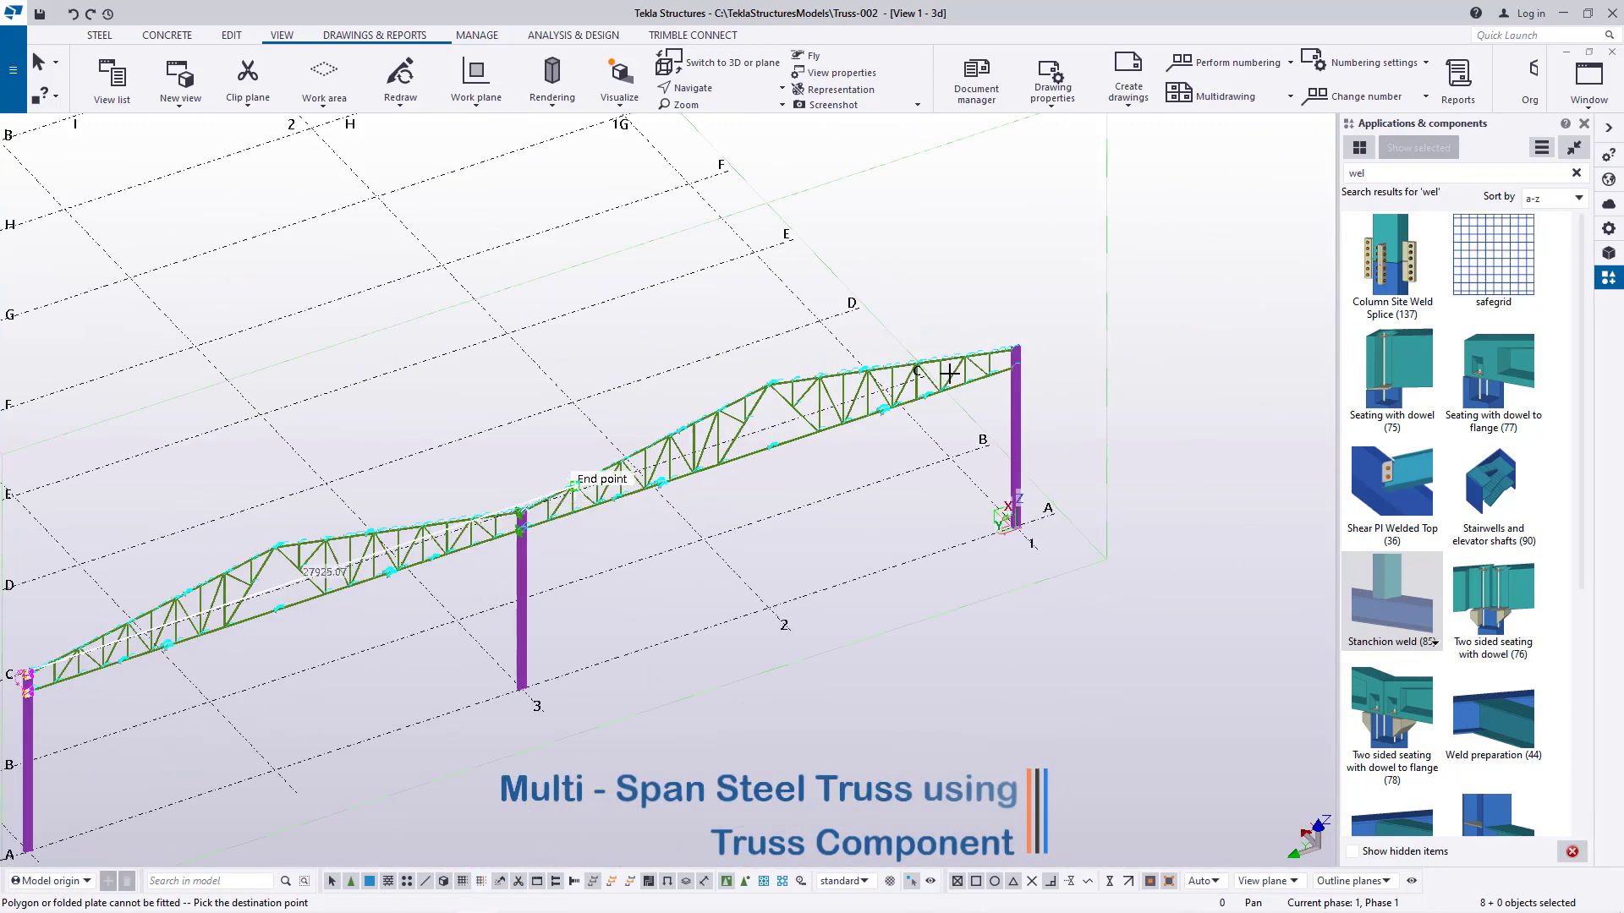
{"action": "scroll", "coordinate": [939, 367], "scroll_direction": "up", "scroll_amount": 8}
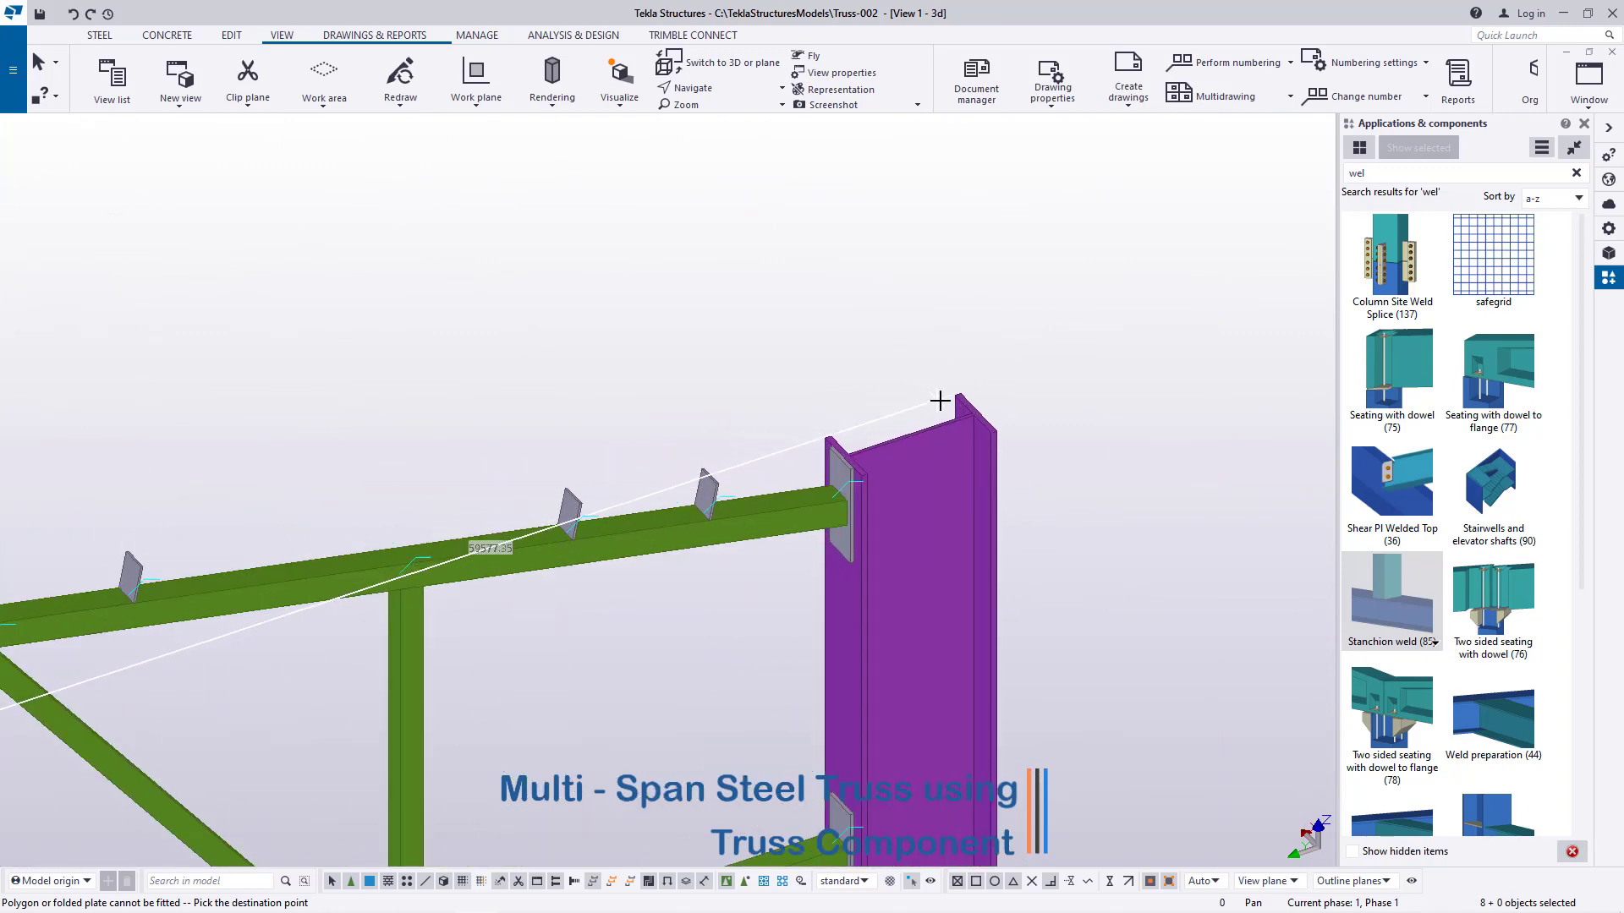
{"action": "scroll", "coordinate": [1007, 418], "scroll_direction": "up", "scroll_amount": 4}
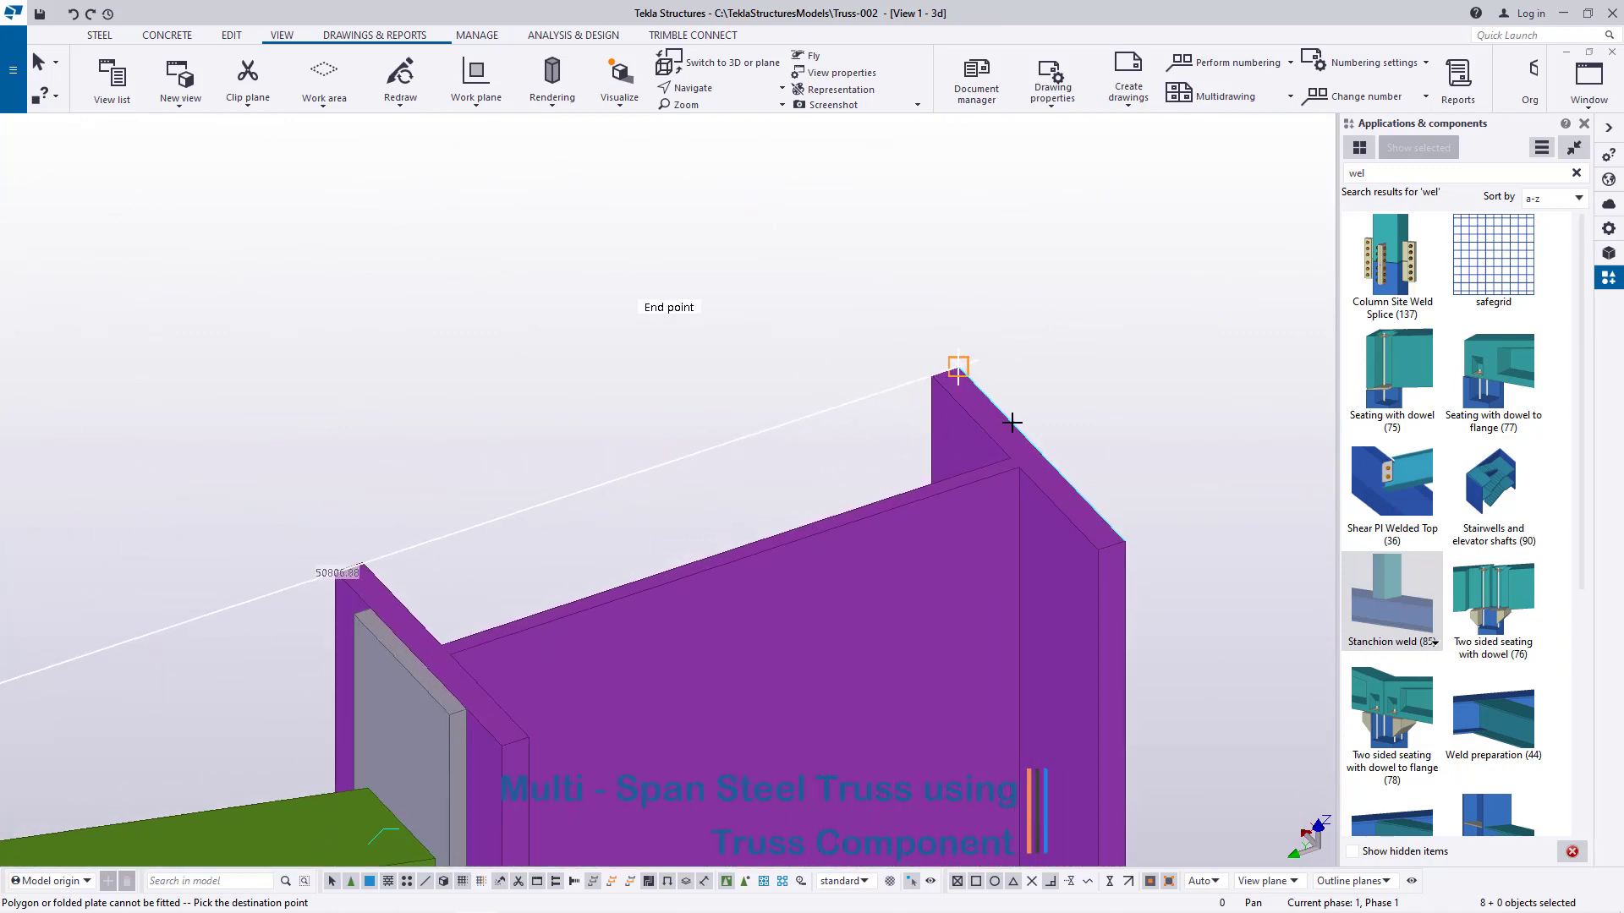
{"action": "left_click", "coordinate": [1056, 474]}
{"action": "left_click", "coordinate": [1161, 296]}
{"action": "scroll", "coordinate": [1125, 321], "scroll_direction": "down", "scroll_amount": 12}
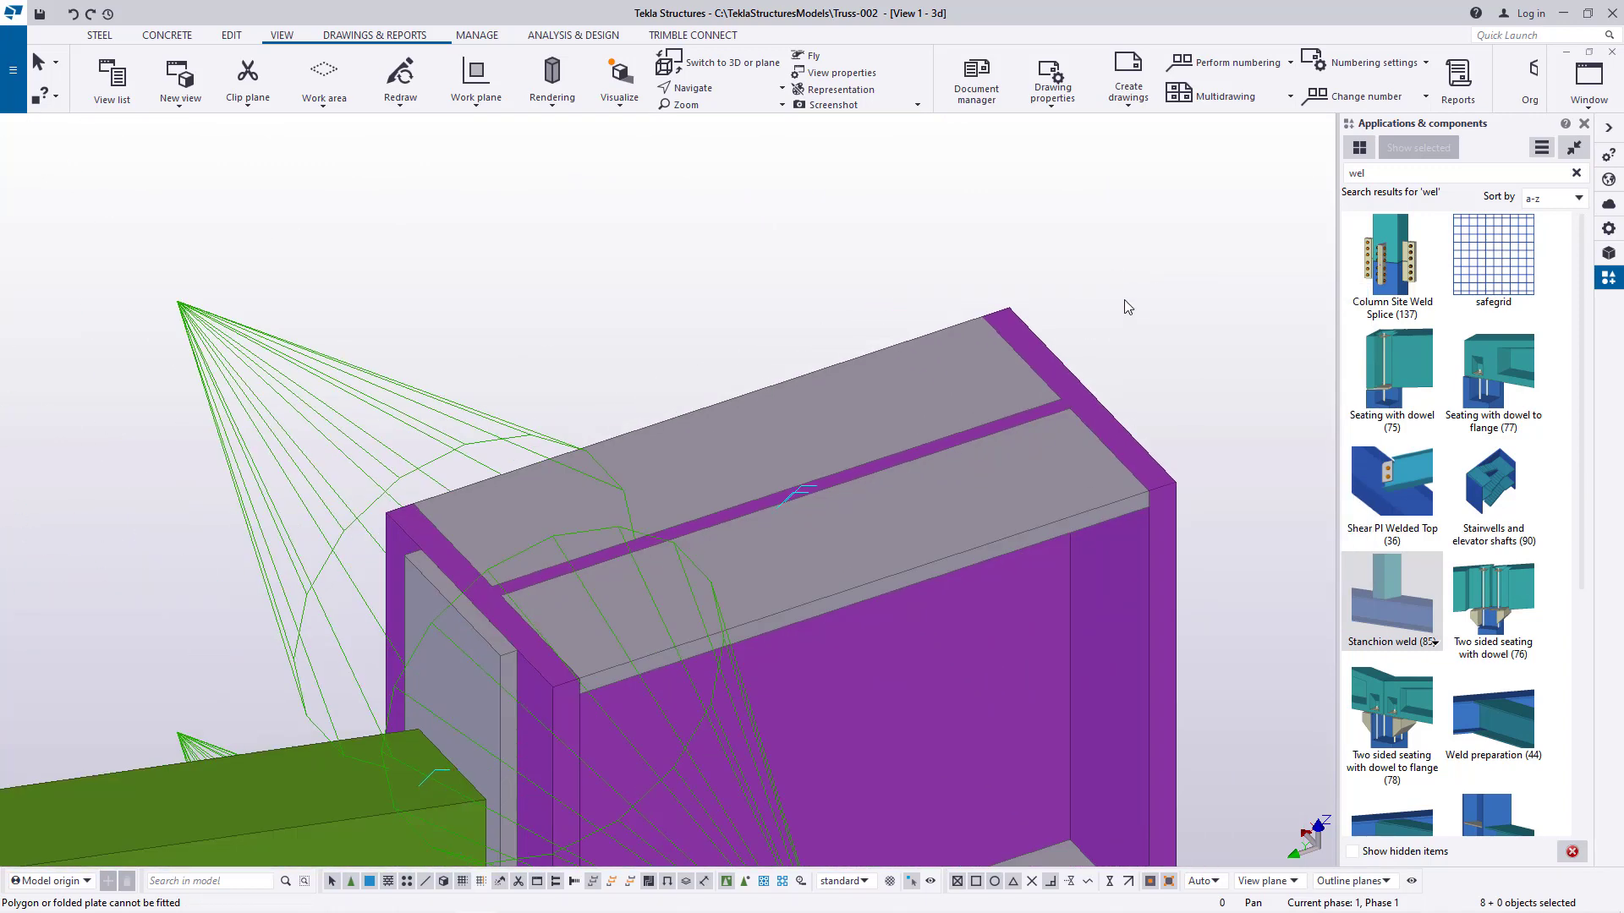
{"action": "scroll", "coordinate": [1130, 355], "scroll_direction": "down", "scroll_amount": 6}
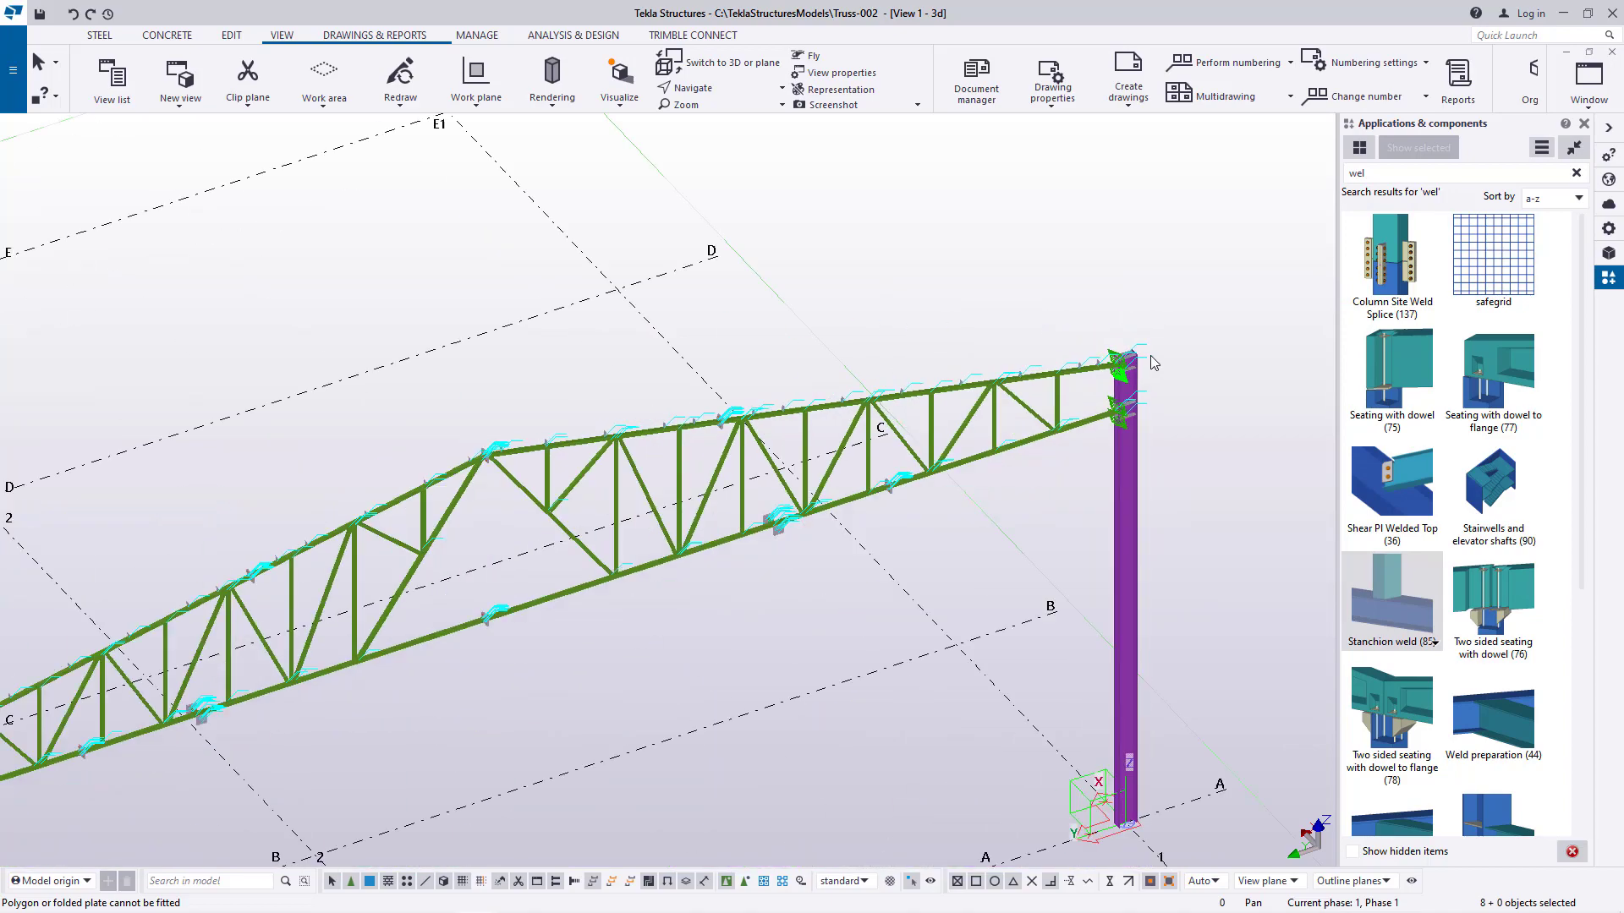
Select the first three bolt groups joining the upper chord's end plate to the outer column
{"action": "scroll", "coordinate": [15, 683], "scroll_direction": "up", "scroll_amount": 4}
{"action": "scroll", "coordinate": [44, 649], "scroll_direction": "up", "scroll_amount": 10}
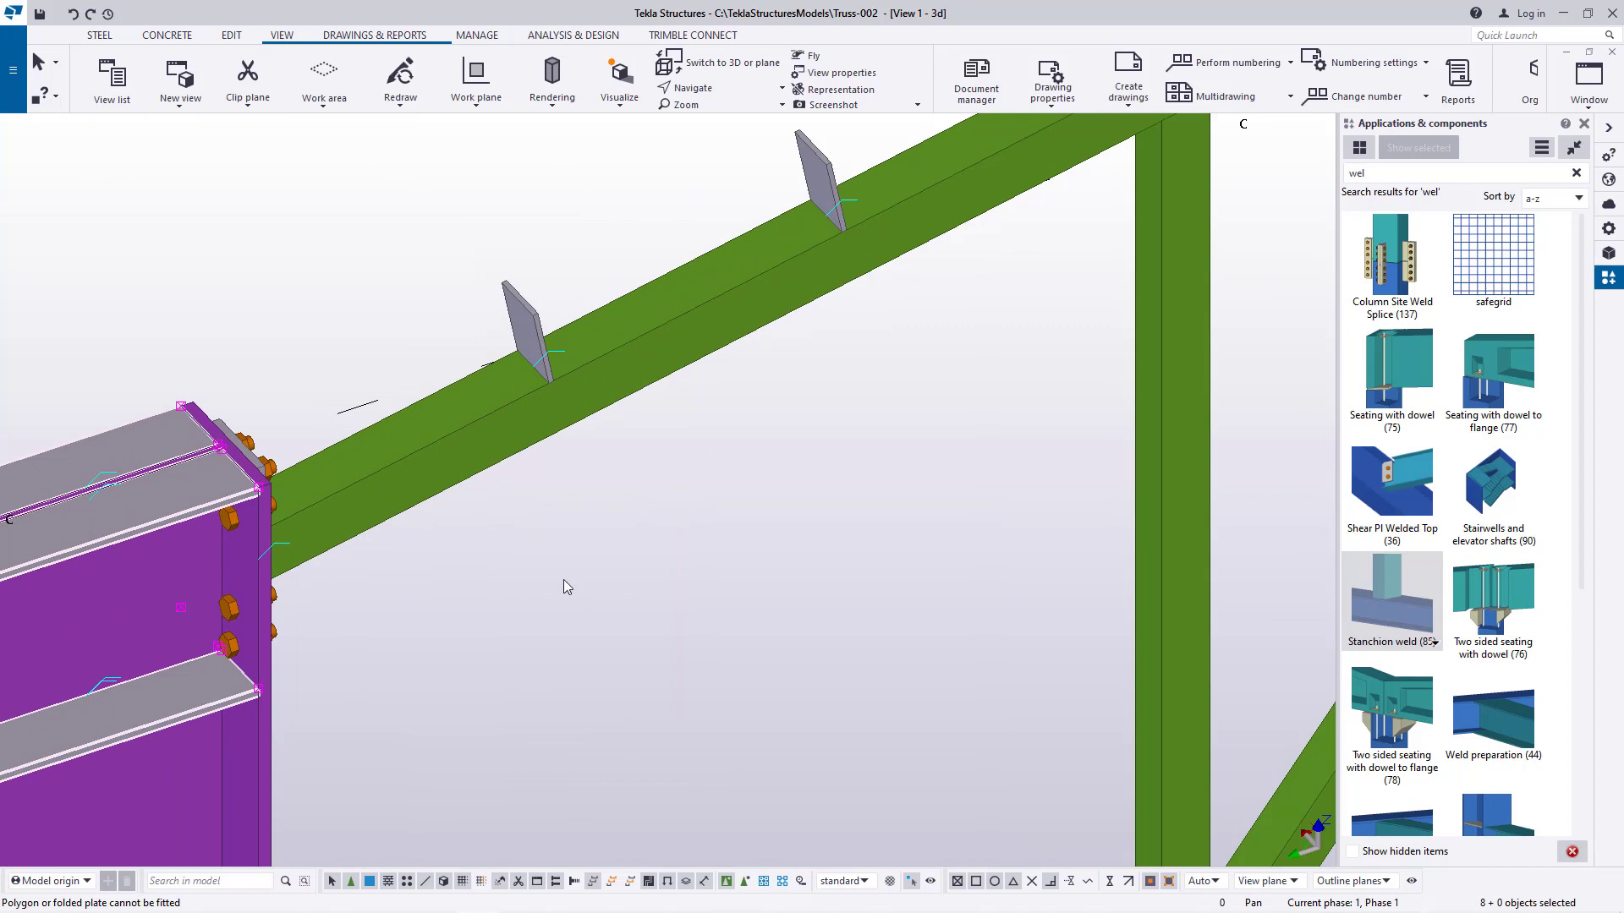
{"action": "left_click", "coordinate": [563, 581]}
{"action": "scroll", "coordinate": [216, 446], "scroll_direction": "up", "scroll_amount": 3}
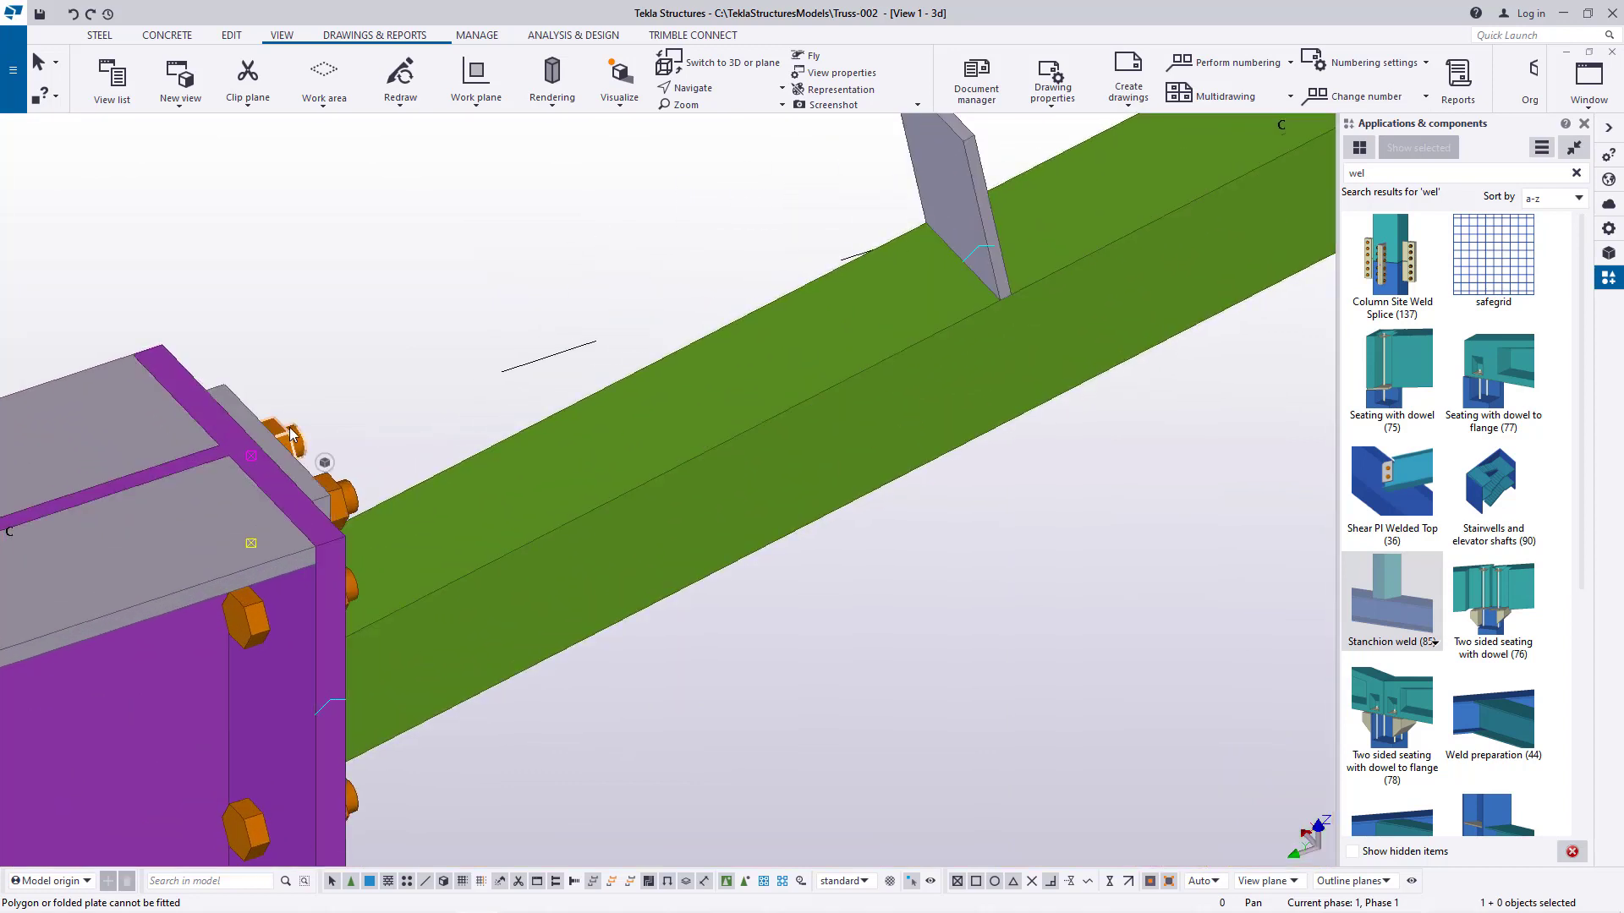
{"action": "left_click", "coordinate": [350, 495], "text": "ctrl"}
{"action": "scroll", "coordinate": [355, 499], "scroll_direction": "down", "scroll_amount": 3}
{"action": "scroll", "coordinate": [347, 668], "scroll_direction": "up", "scroll_amount": 2}
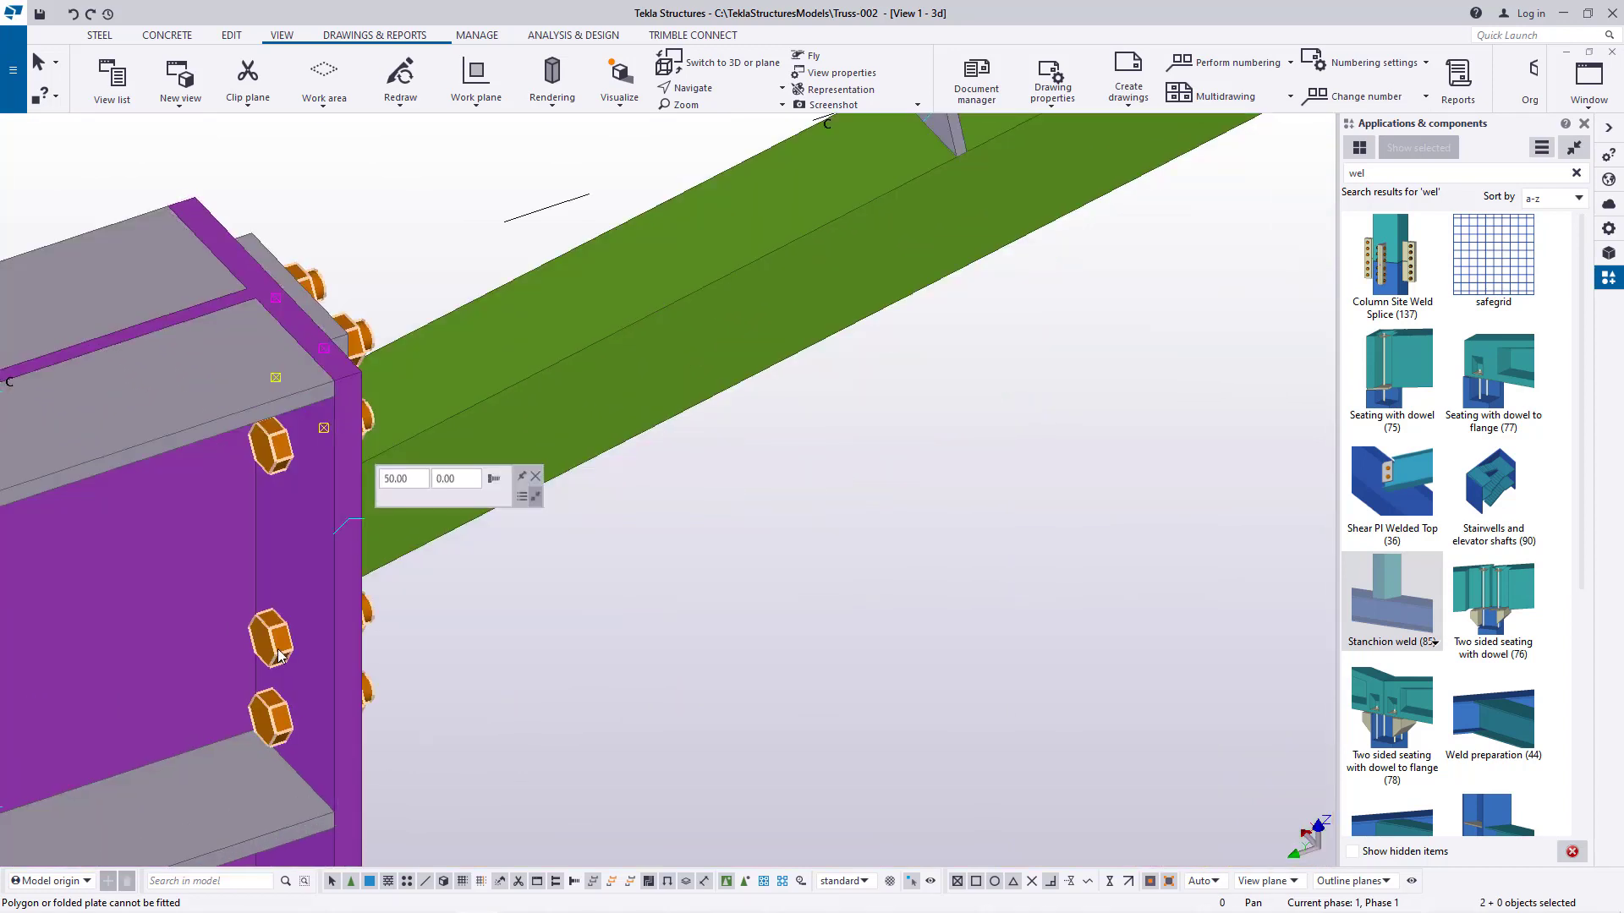
{"action": "left_click", "coordinate": [279, 648], "text": "ctrl"}
{"action": "scroll", "coordinate": [376, 423], "scroll_direction": "down", "scroll_amount": 2}
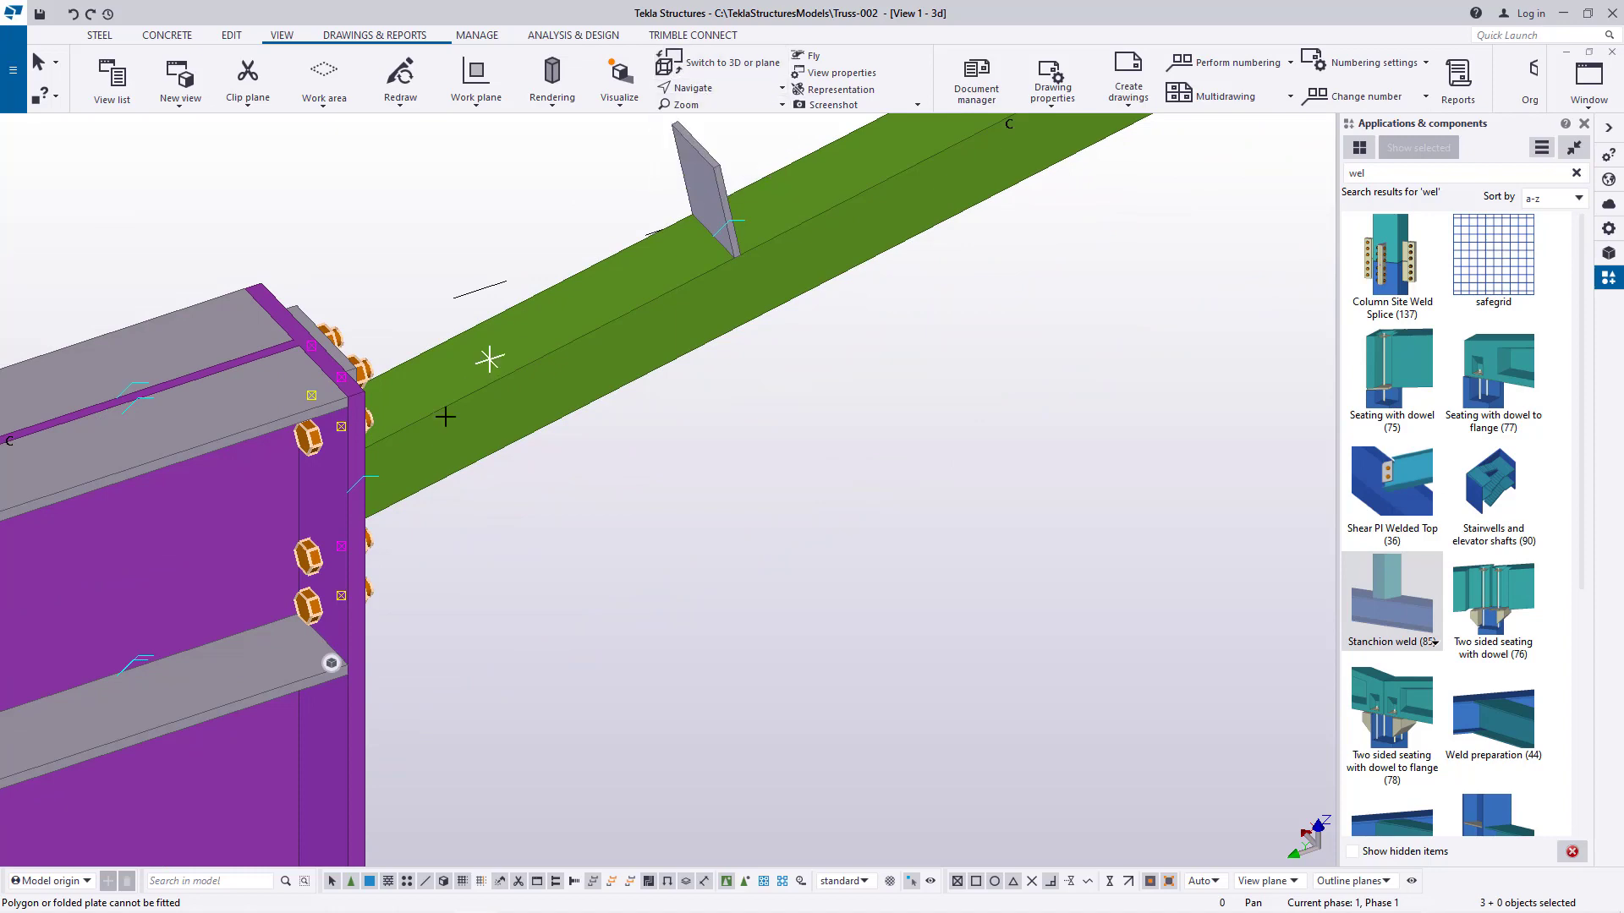
Add the remaining bolt group of the upper chord's end plate to the selection from the truss side
{"action": "scroll", "coordinate": [388, 475], "scroll_direction": "down", "scroll_amount": 3}
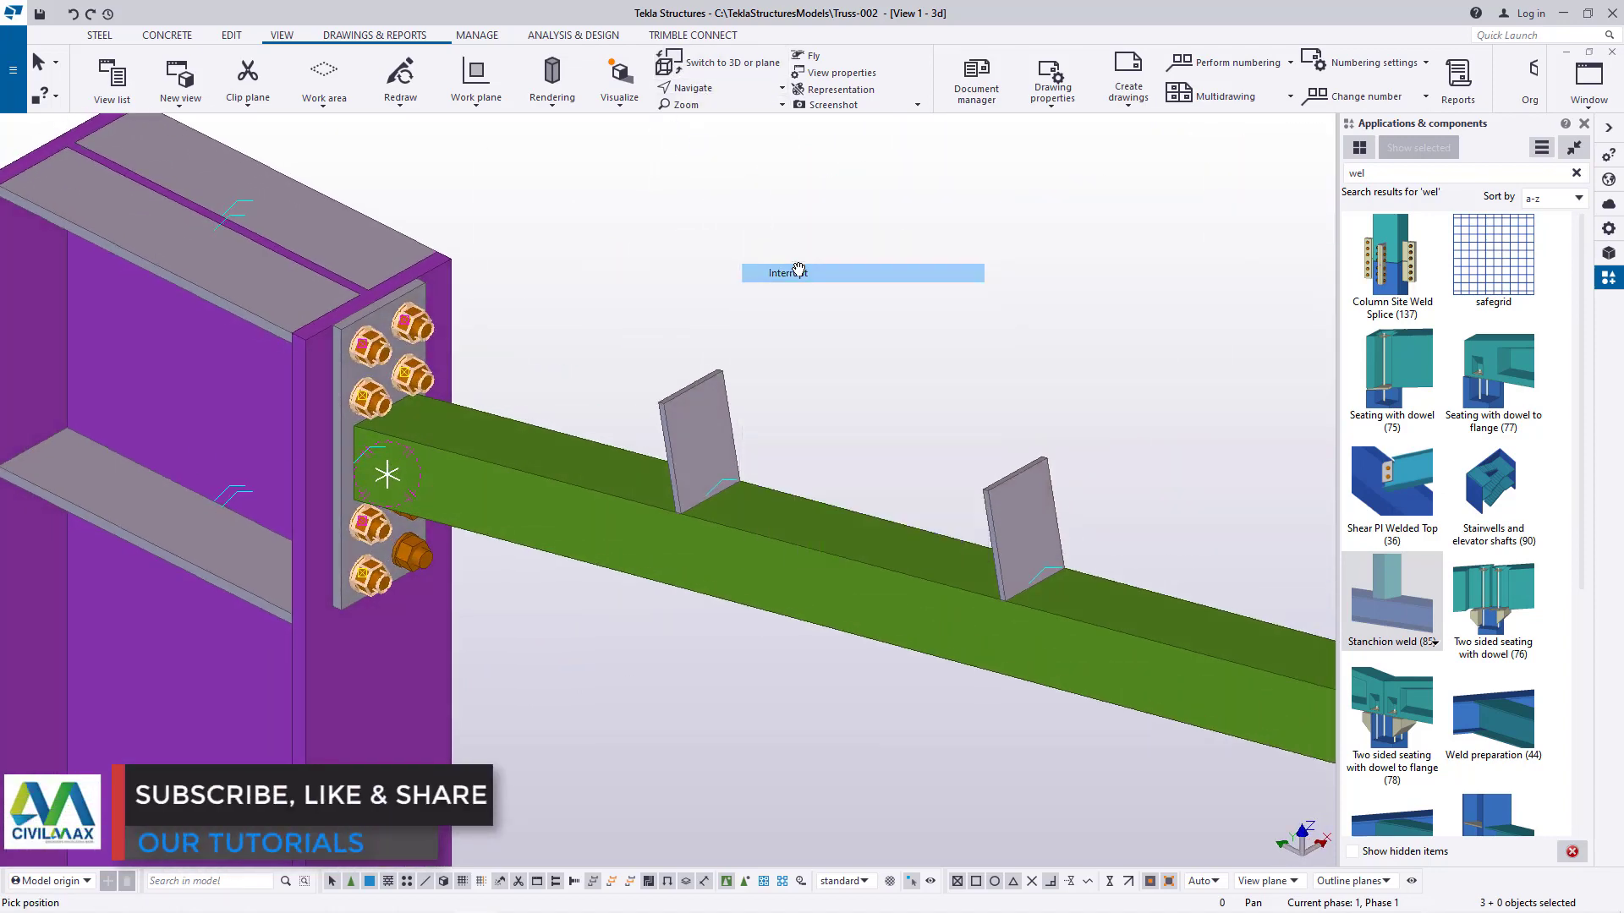
{"action": "scroll", "coordinate": [710, 265], "scroll_direction": "down", "scroll_amount": 3}
{"action": "scroll", "coordinate": [528, 429], "scroll_direction": "up", "scroll_amount": 3}
{"action": "left_click", "coordinate": [489, 404], "text": "ctrl"}
{"action": "scroll", "coordinate": [623, 225], "scroll_direction": "down", "scroll_amount": 4}
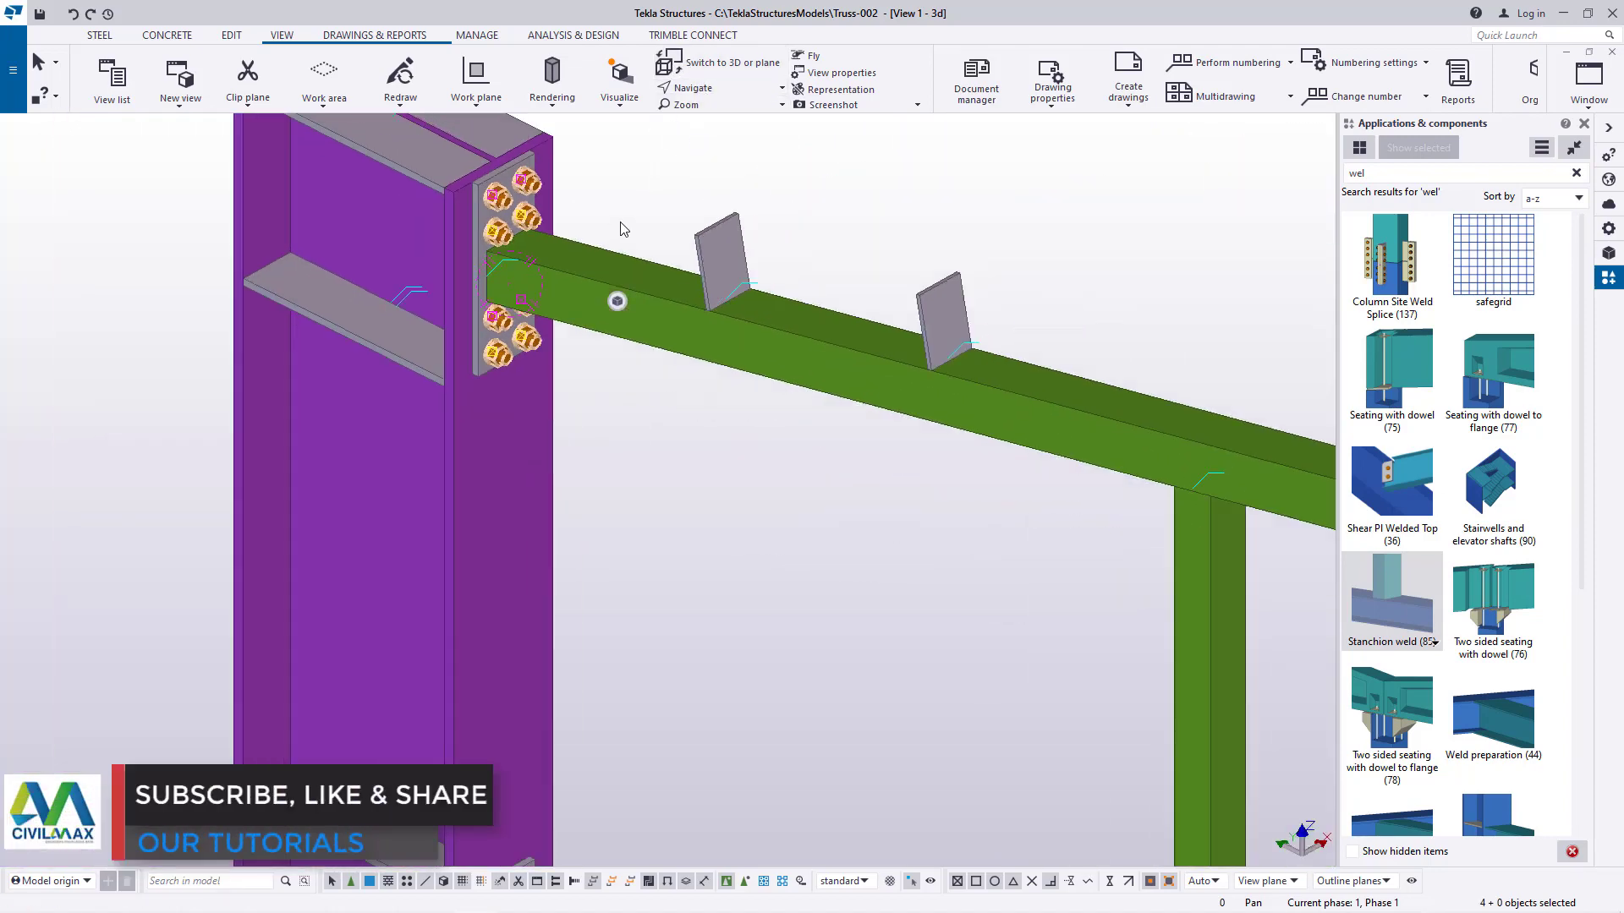
Add the four bolt groups of the lower chord's end plate to the selection
{"action": "scroll", "coordinate": [606, 688], "scroll_direction": "up", "scroll_amount": 3}
{"action": "left_click", "coordinate": [535, 673], "text": "ctrl"}
{"action": "left_click", "coordinate": [491, 692], "text": "ctrl"}
{"action": "scroll", "coordinate": [621, 308], "scroll_direction": "down", "scroll_amount": 3}
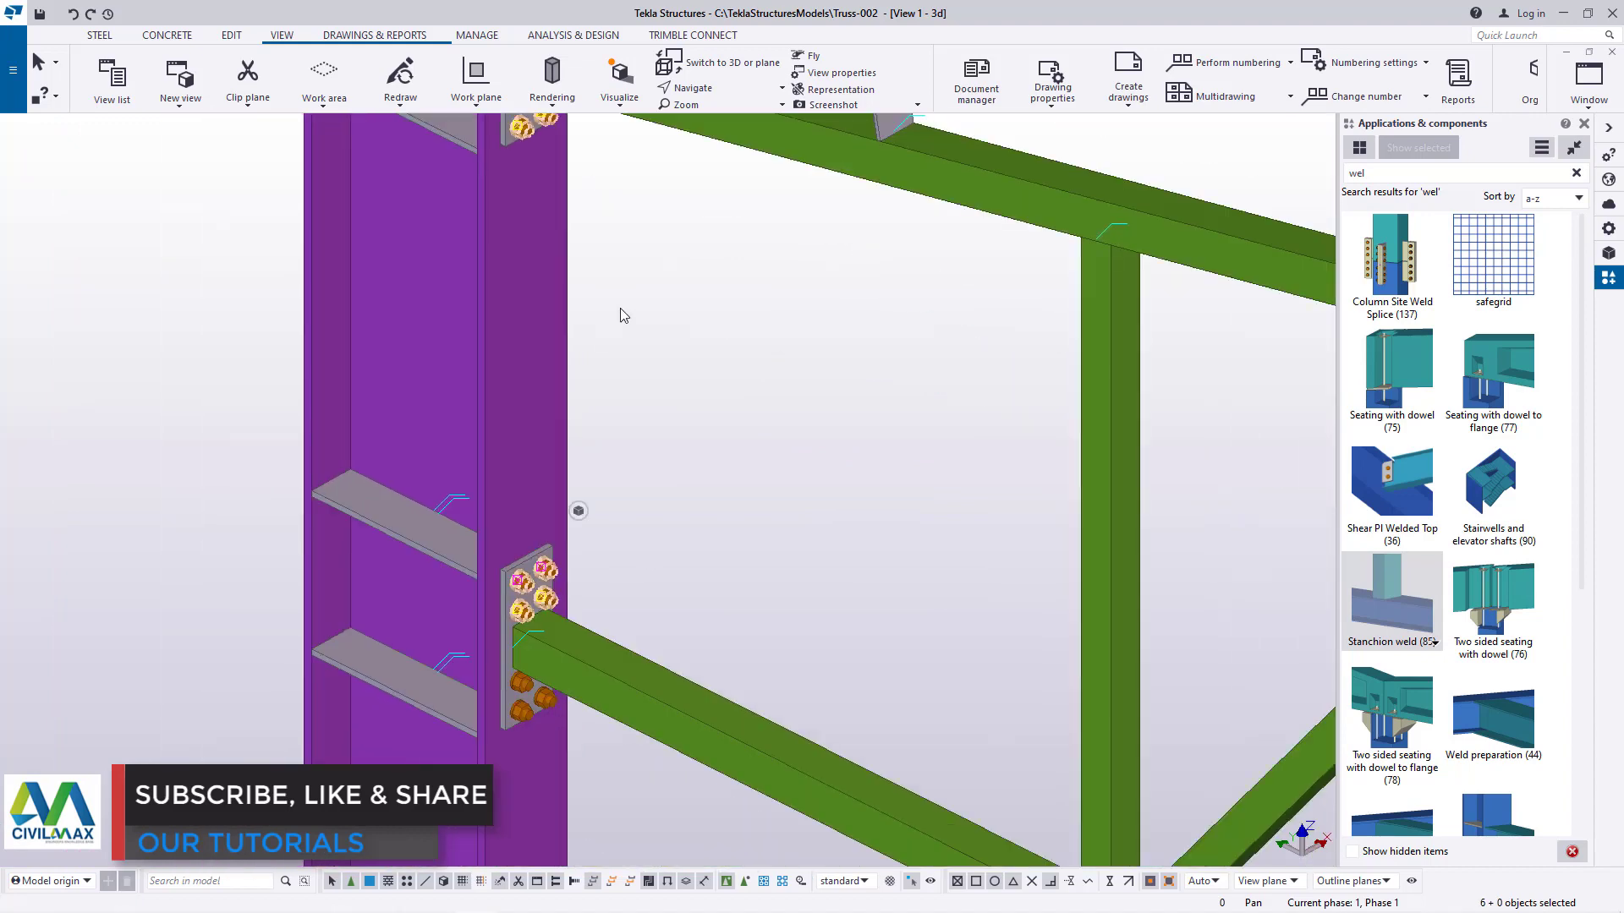
{"action": "scroll", "coordinate": [547, 580], "scroll_direction": "up", "scroll_amount": 3}
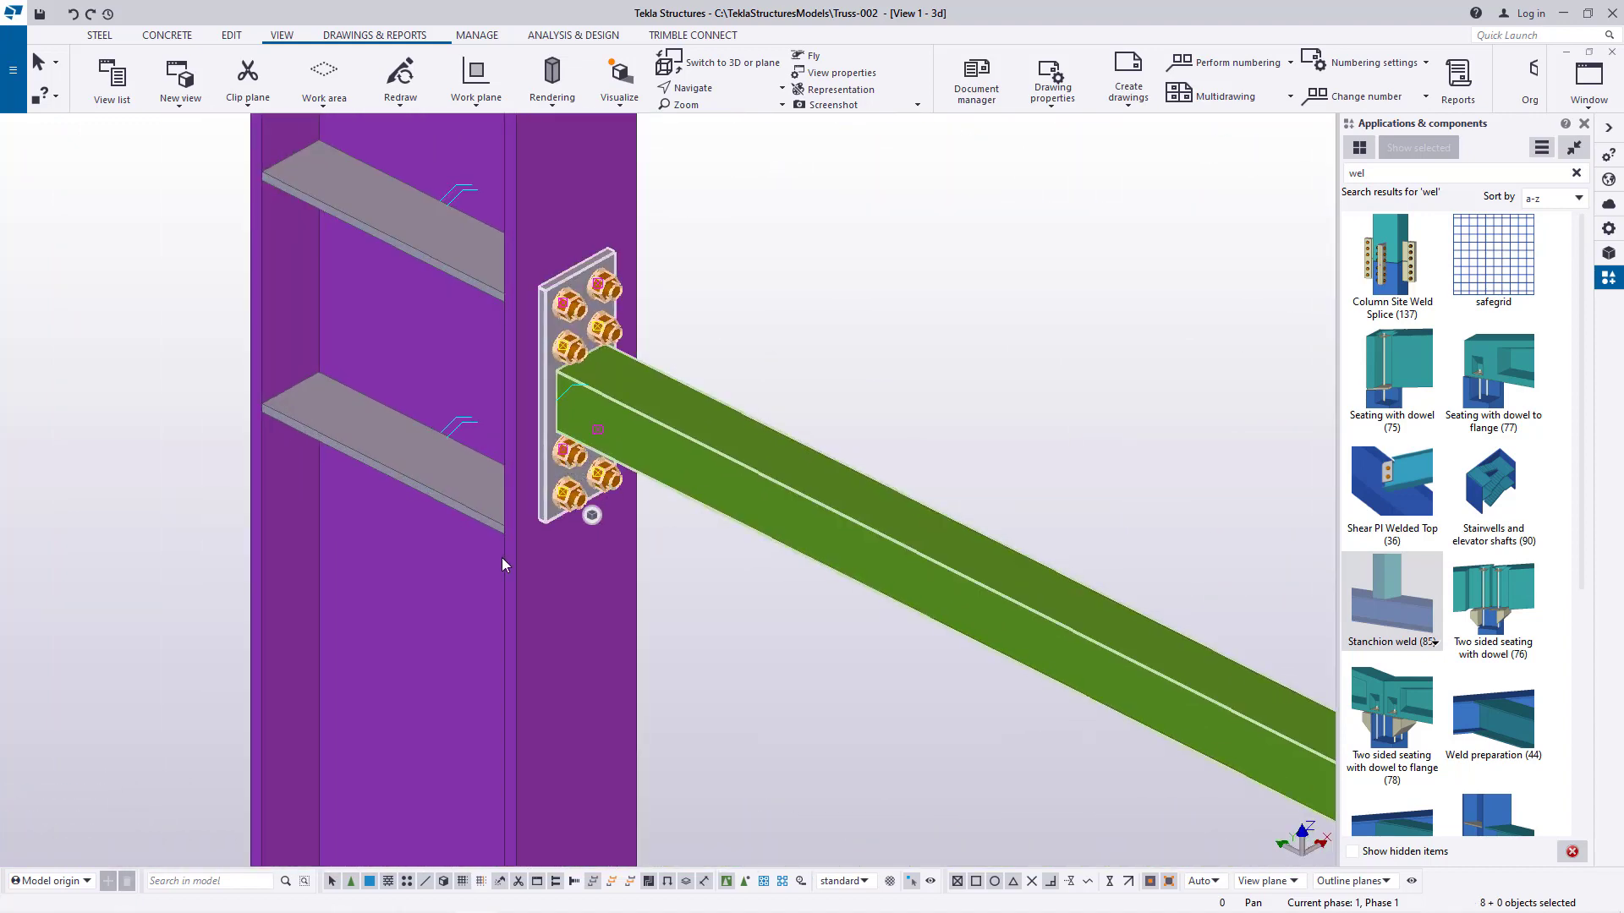
{"action": "scroll", "coordinate": [502, 565], "scroll_direction": "down", "scroll_amount": 3}
Copy the selected bolt groups from the midpoint of the upper end plate's top edge to the matching midpoint on the grid 3 column
{"action": "right_click", "coordinate": [643, 373]}
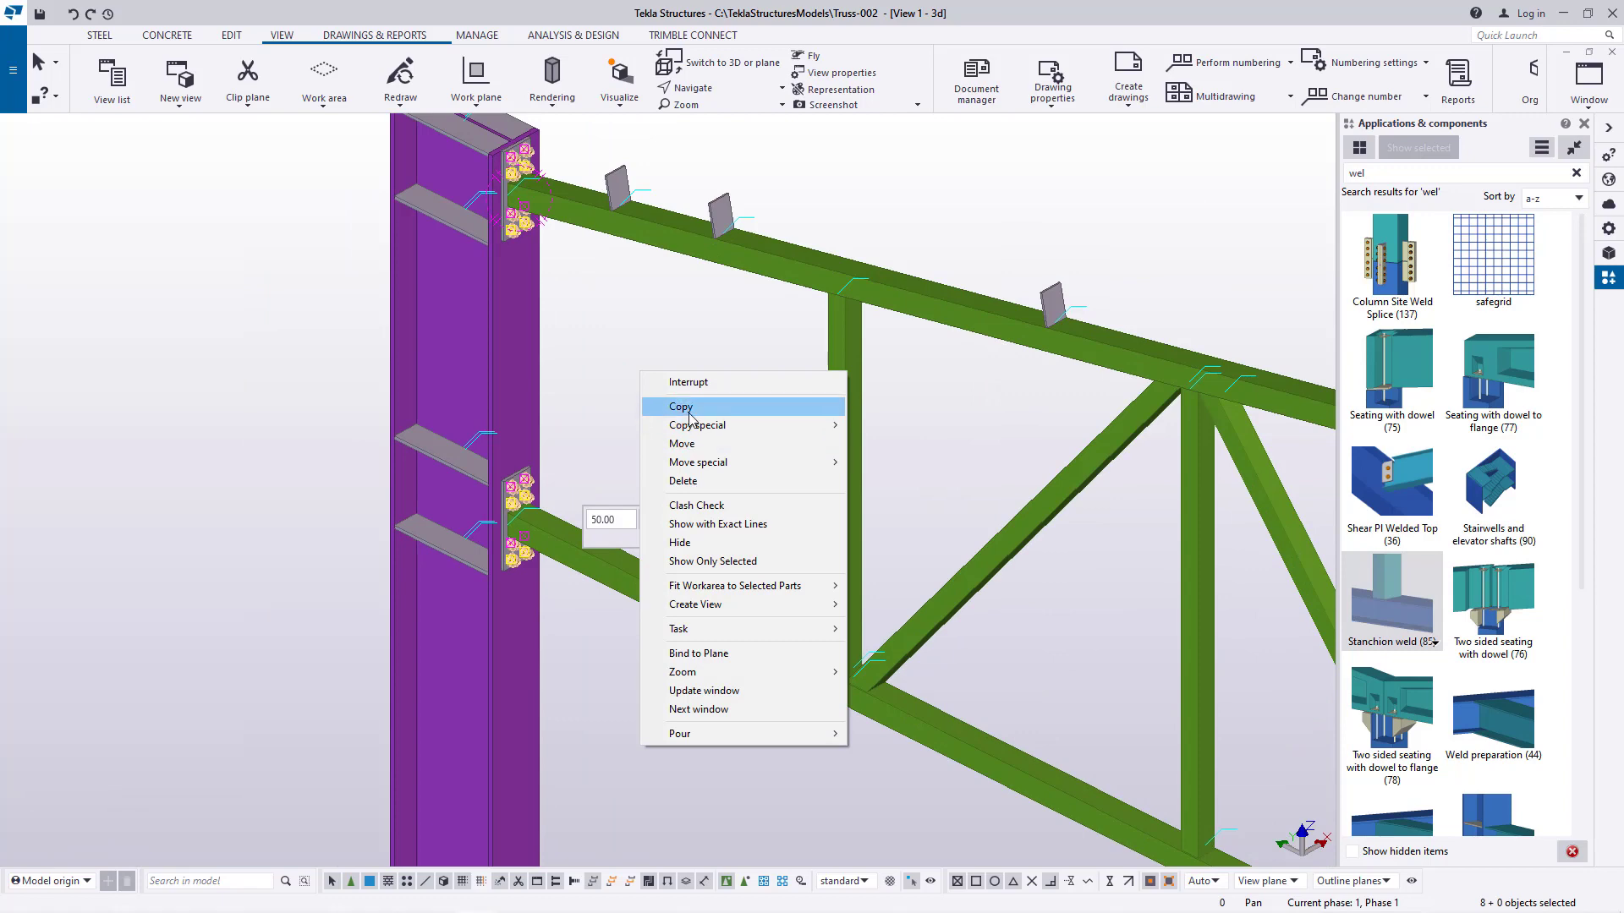
{"action": "left_click", "coordinate": [688, 409]}
{"action": "scroll", "coordinate": [545, 195], "scroll_direction": "up", "scroll_amount": 8}
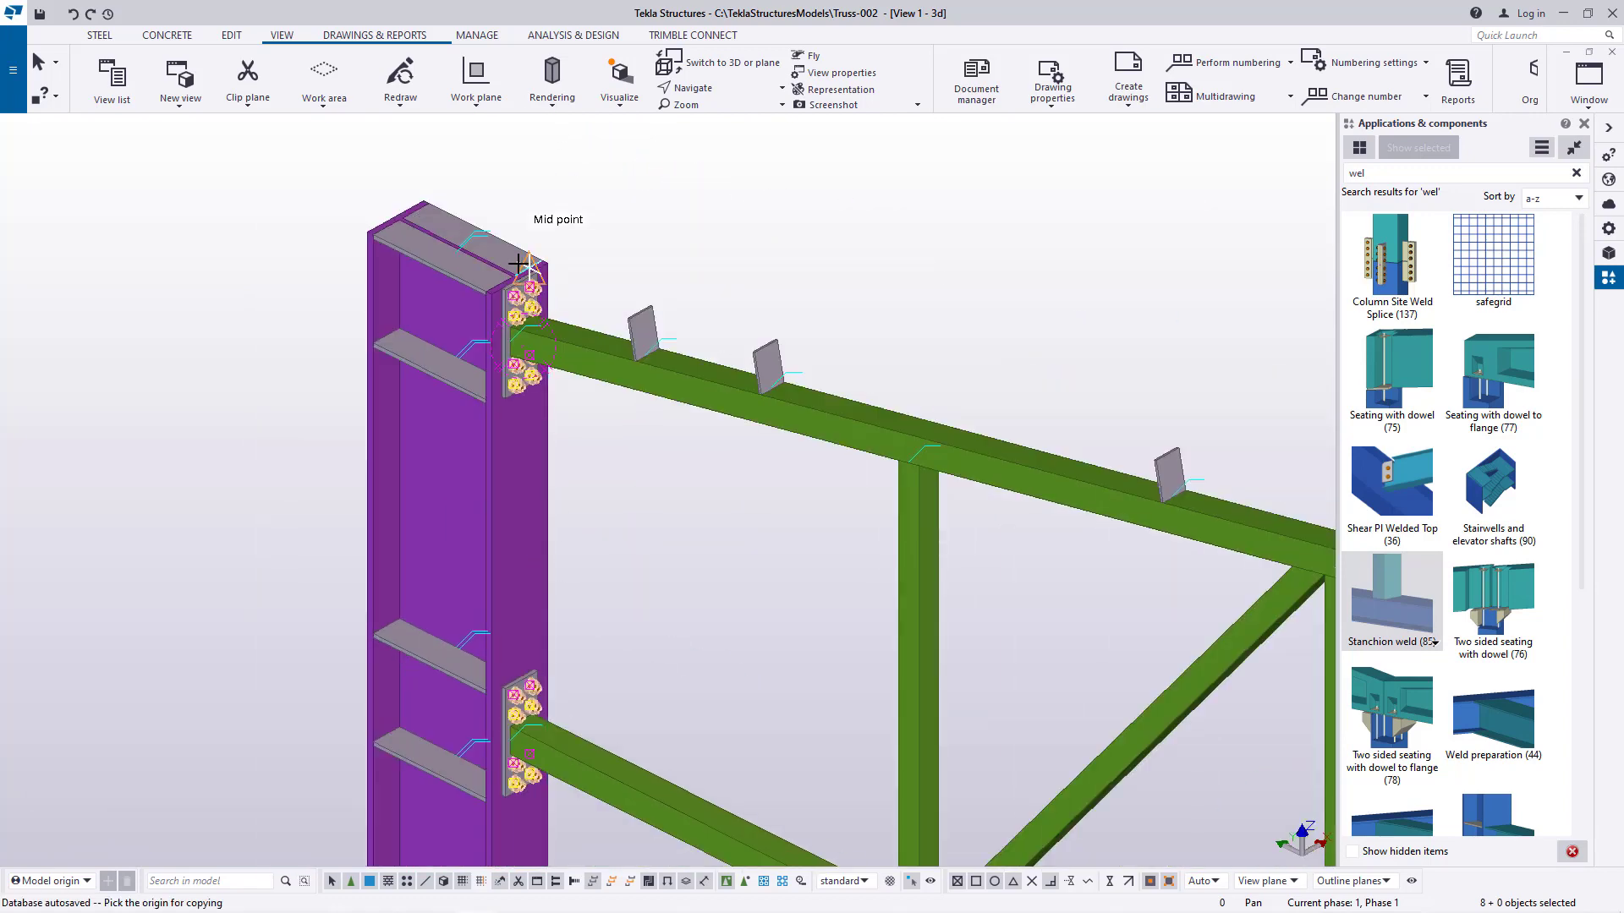
{"action": "scroll", "coordinate": [522, 305], "scroll_direction": "up", "scroll_amount": 4}
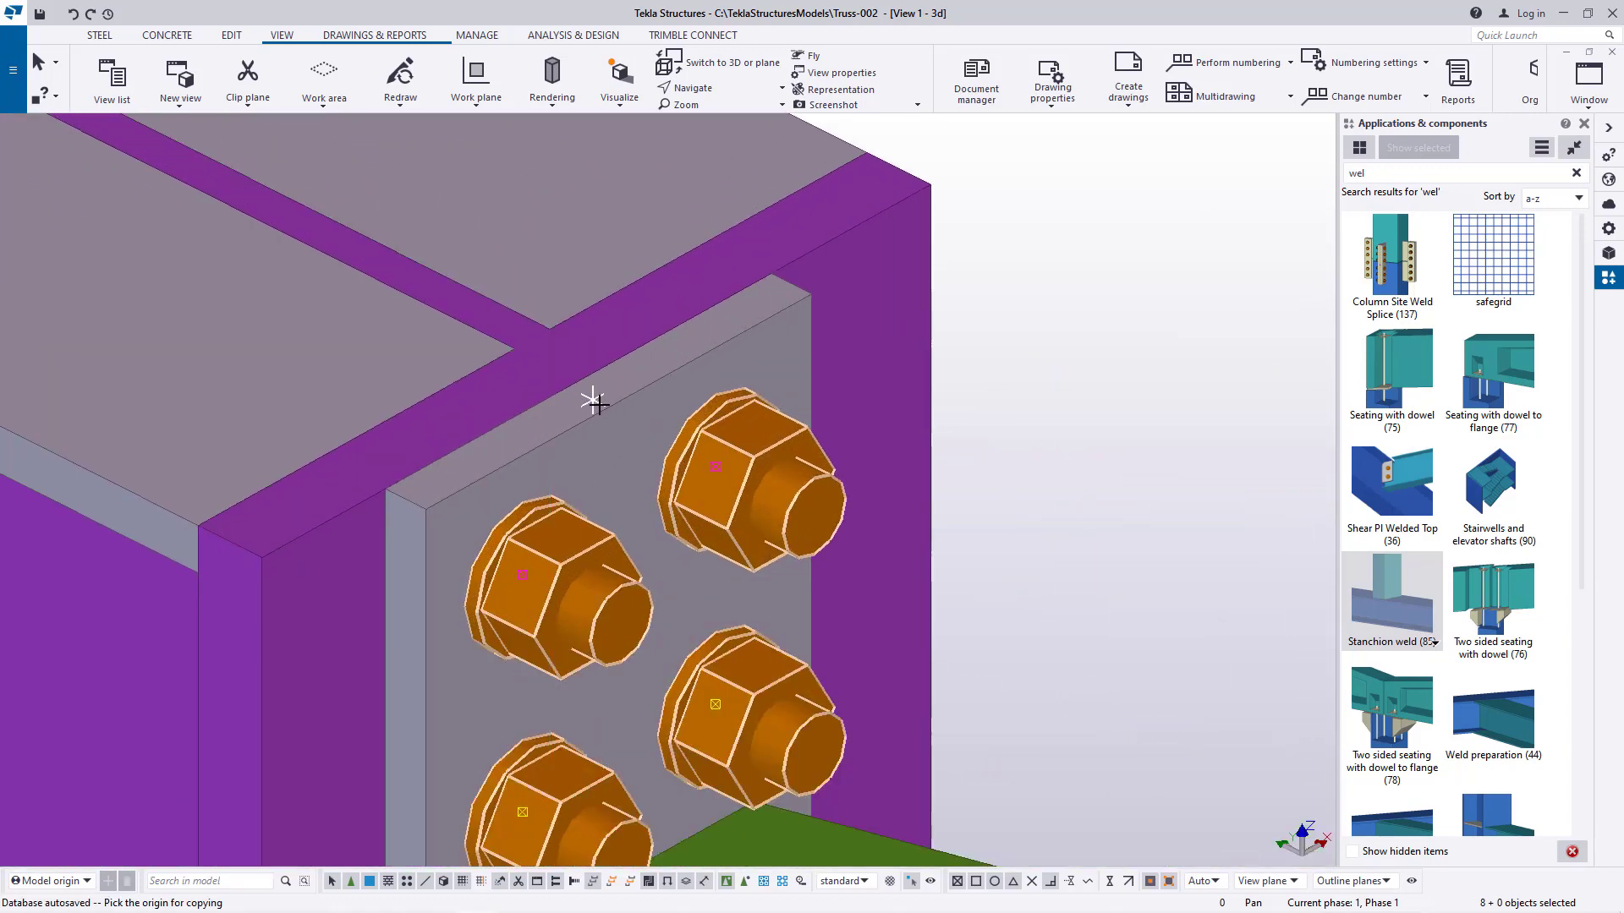
{"action": "scroll", "coordinate": [616, 403], "scroll_direction": "up", "scroll_amount": 3}
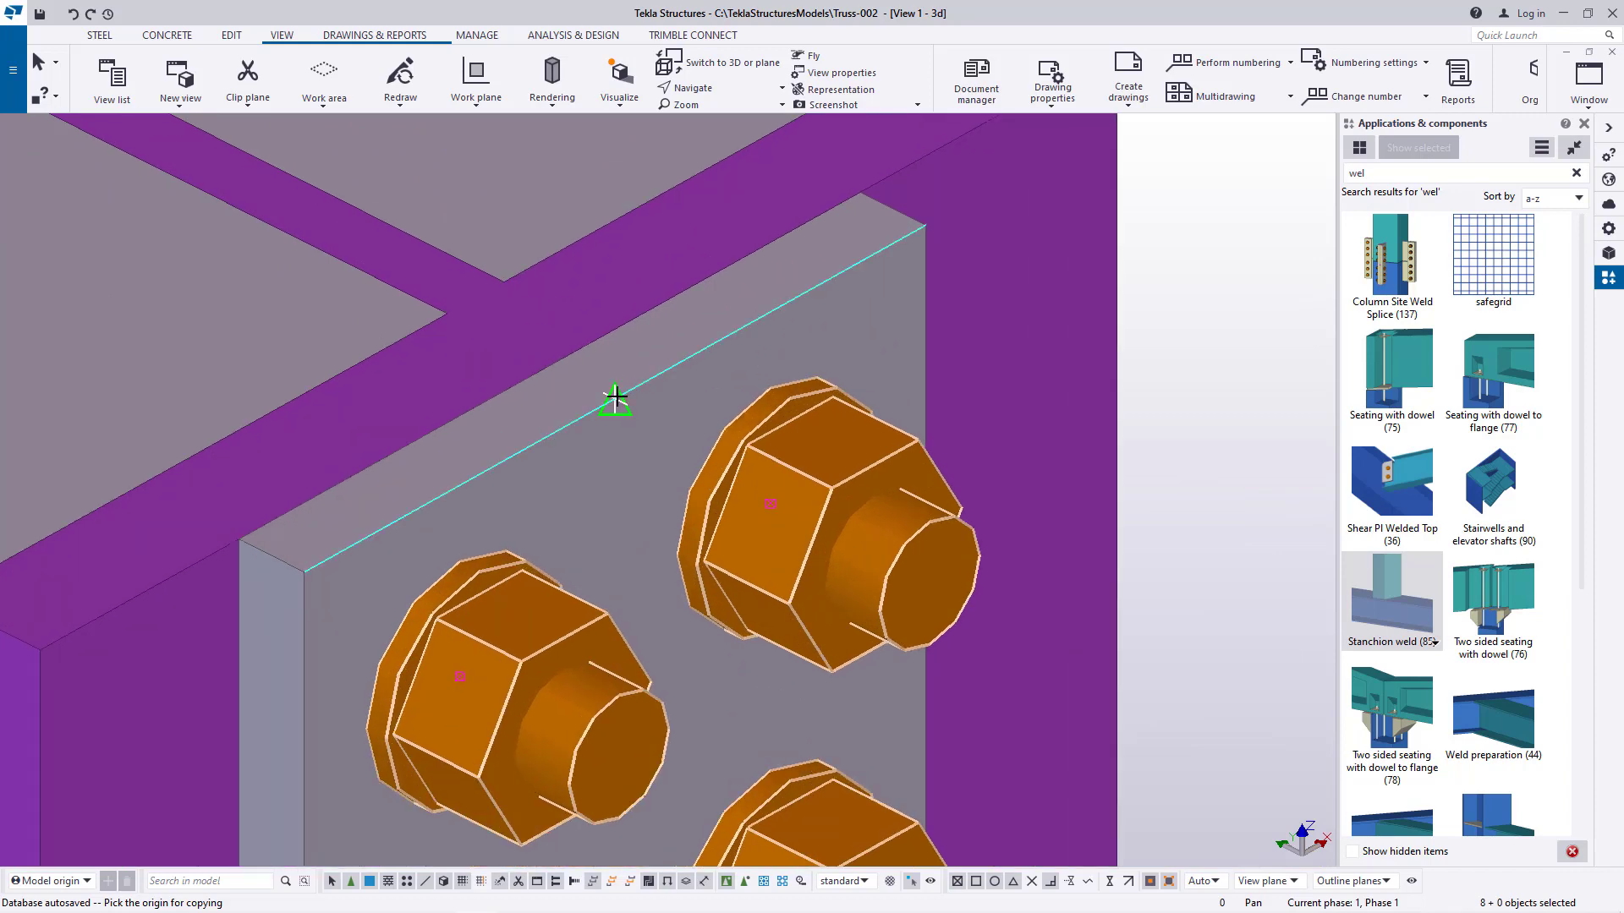
{"action": "scroll", "coordinate": [613, 396], "scroll_direction": "down", "scroll_amount": 10}
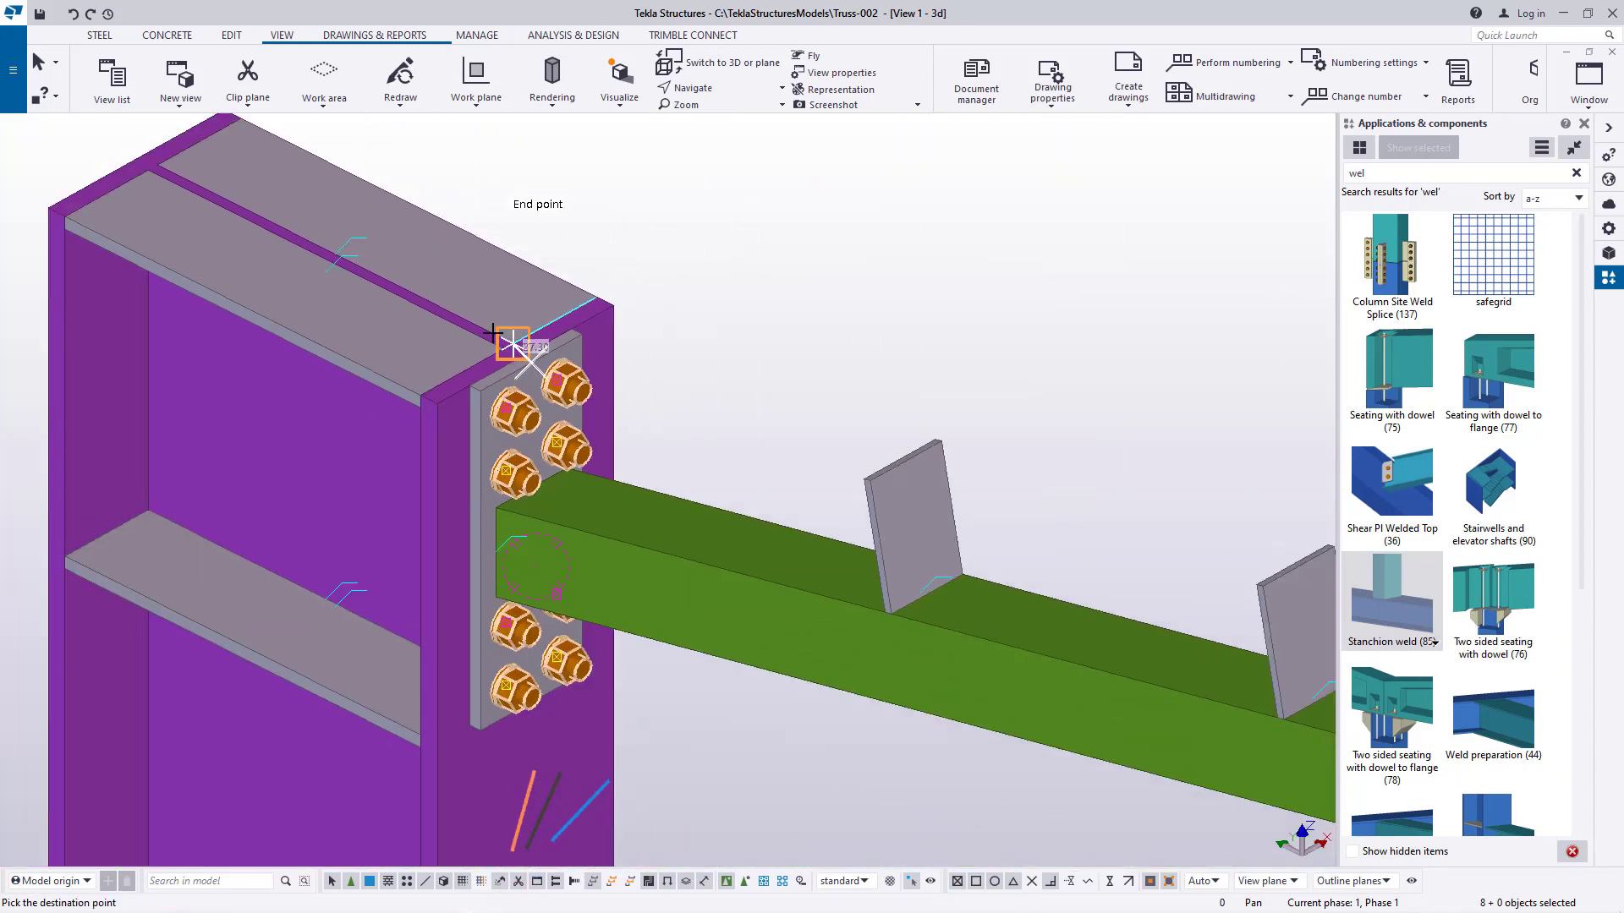
{"action": "scroll", "coordinate": [434, 301], "scroll_direction": "down", "scroll_amount": 5}
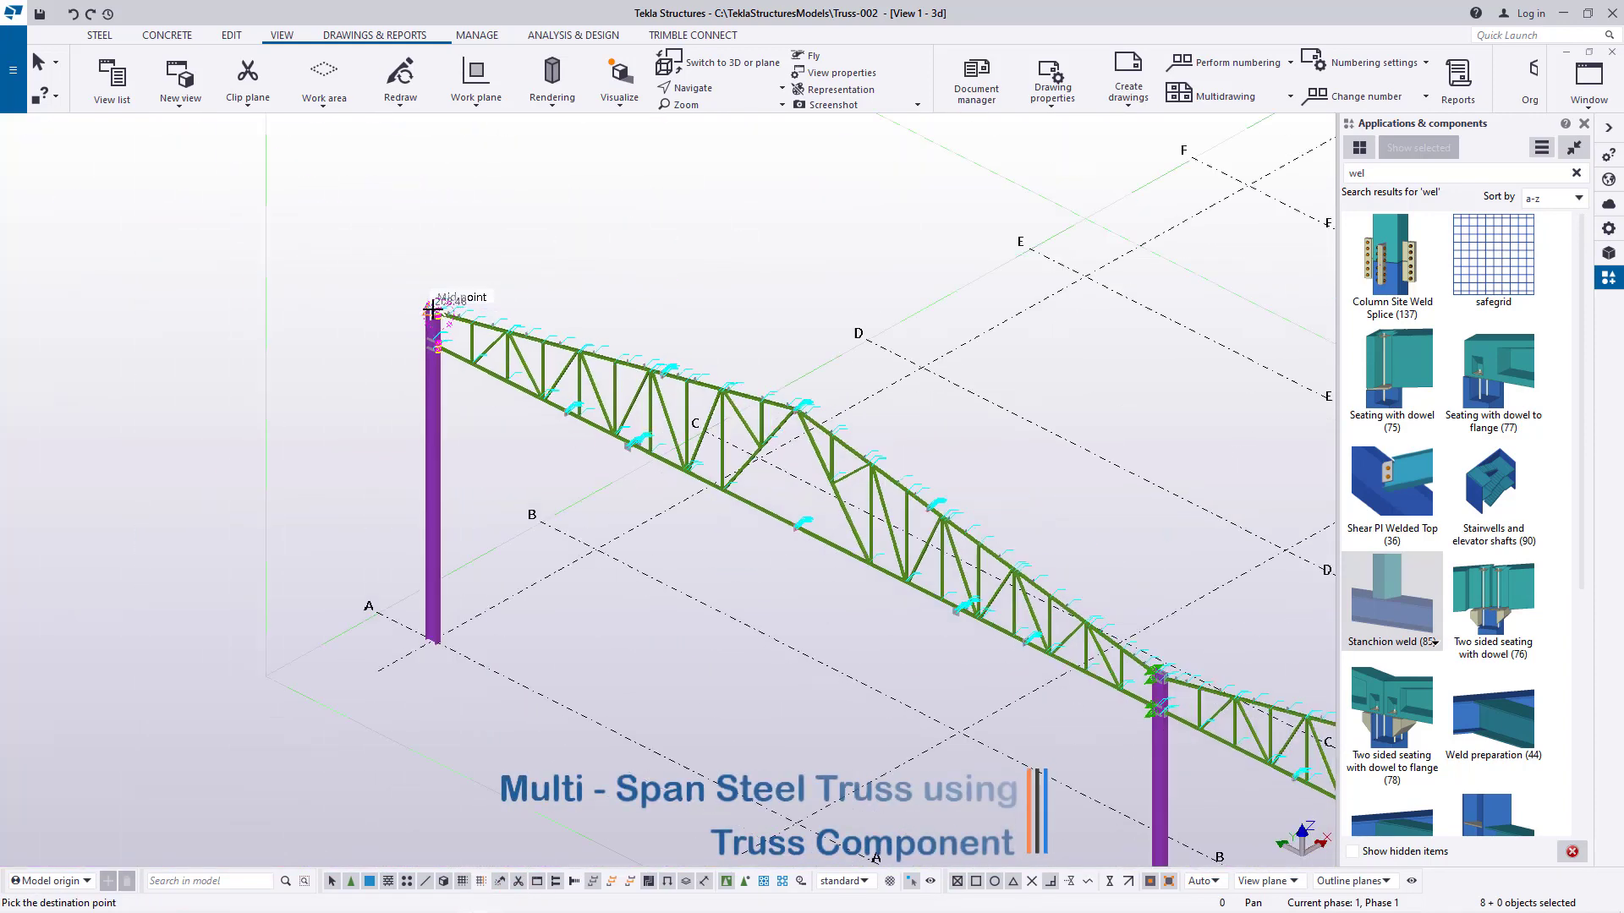
{"action": "scroll", "coordinate": [965, 547], "scroll_direction": "up", "scroll_amount": 4}
{"action": "scroll", "coordinate": [966, 547], "scroll_direction": "up", "scroll_amount": 6}
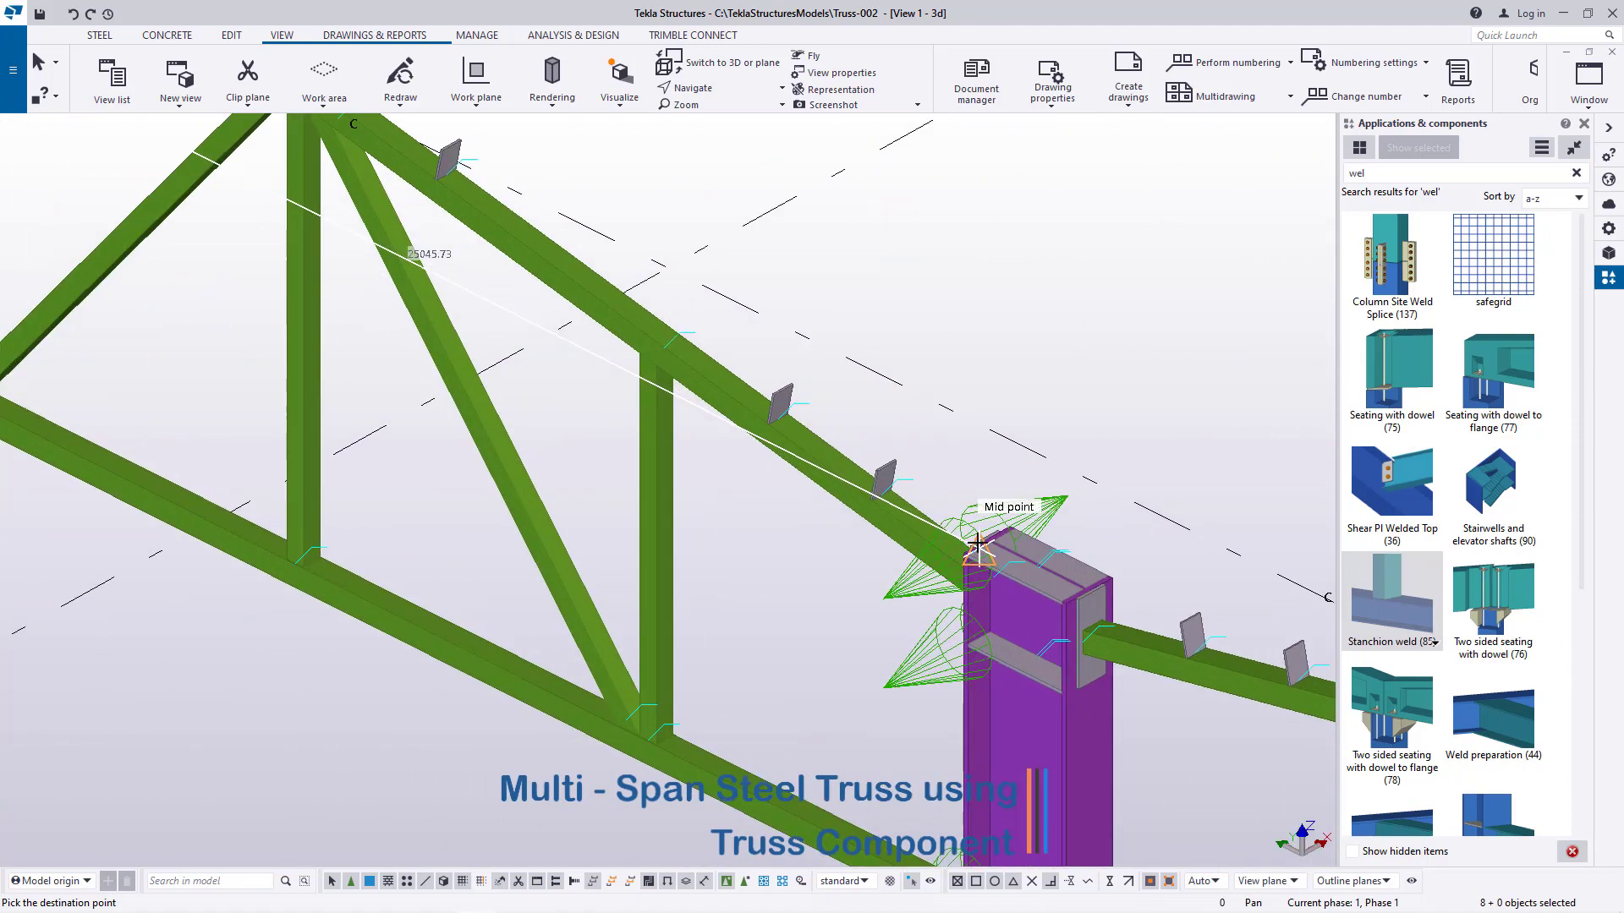
{"action": "scroll", "coordinate": [991, 529], "scroll_direction": "up", "scroll_amount": 3}
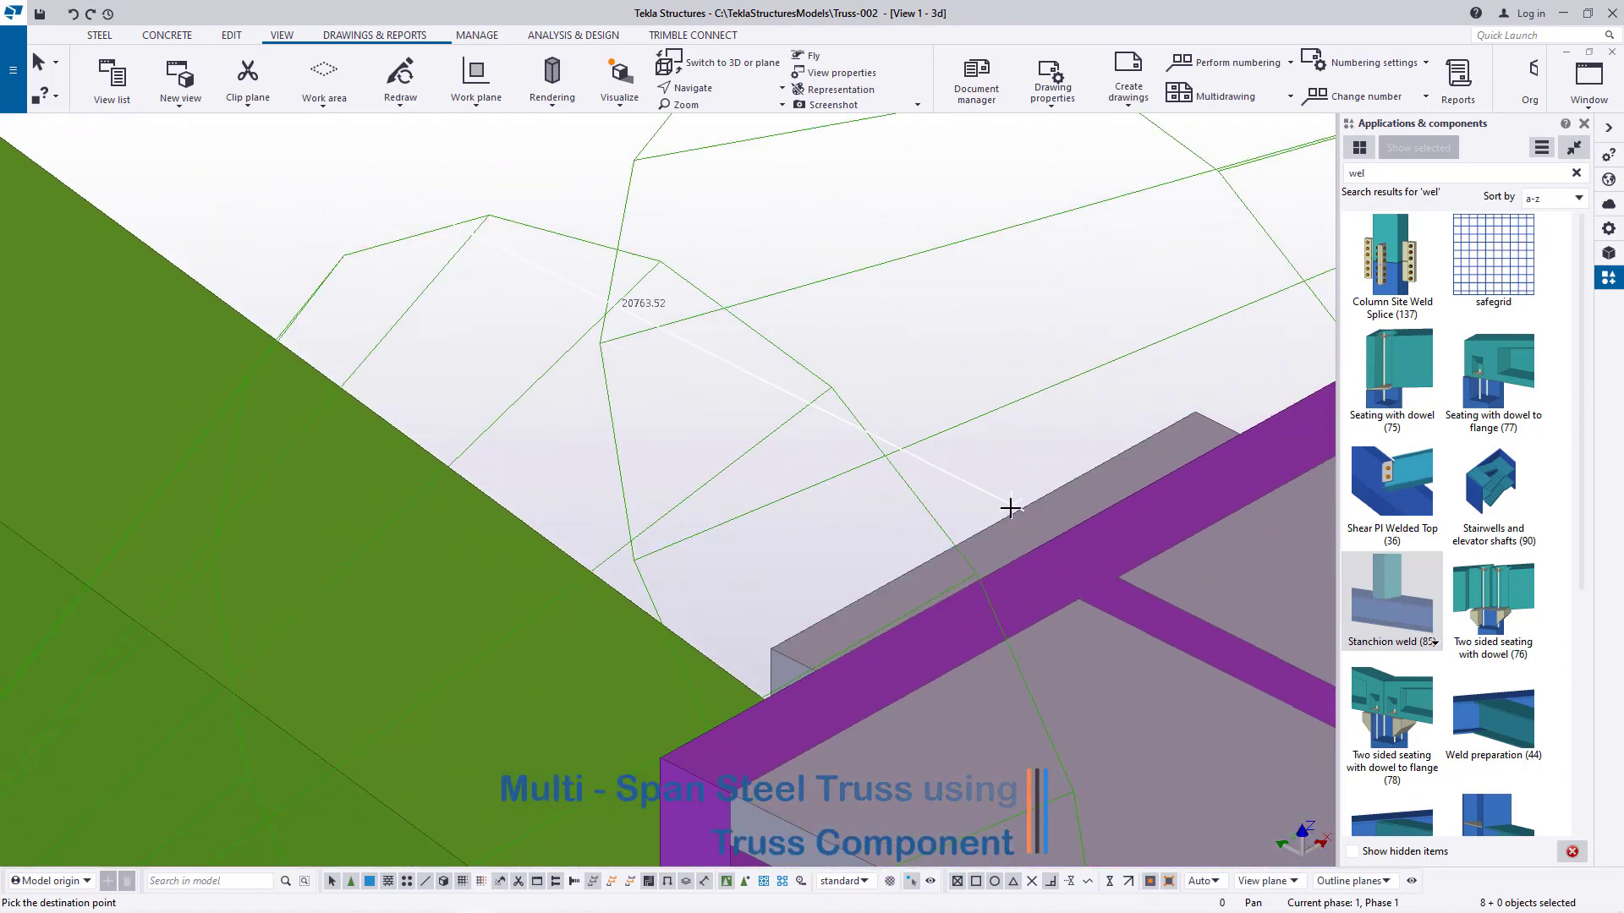
{"action": "scroll", "coordinate": [986, 529], "scroll_direction": "down", "scroll_amount": 5}
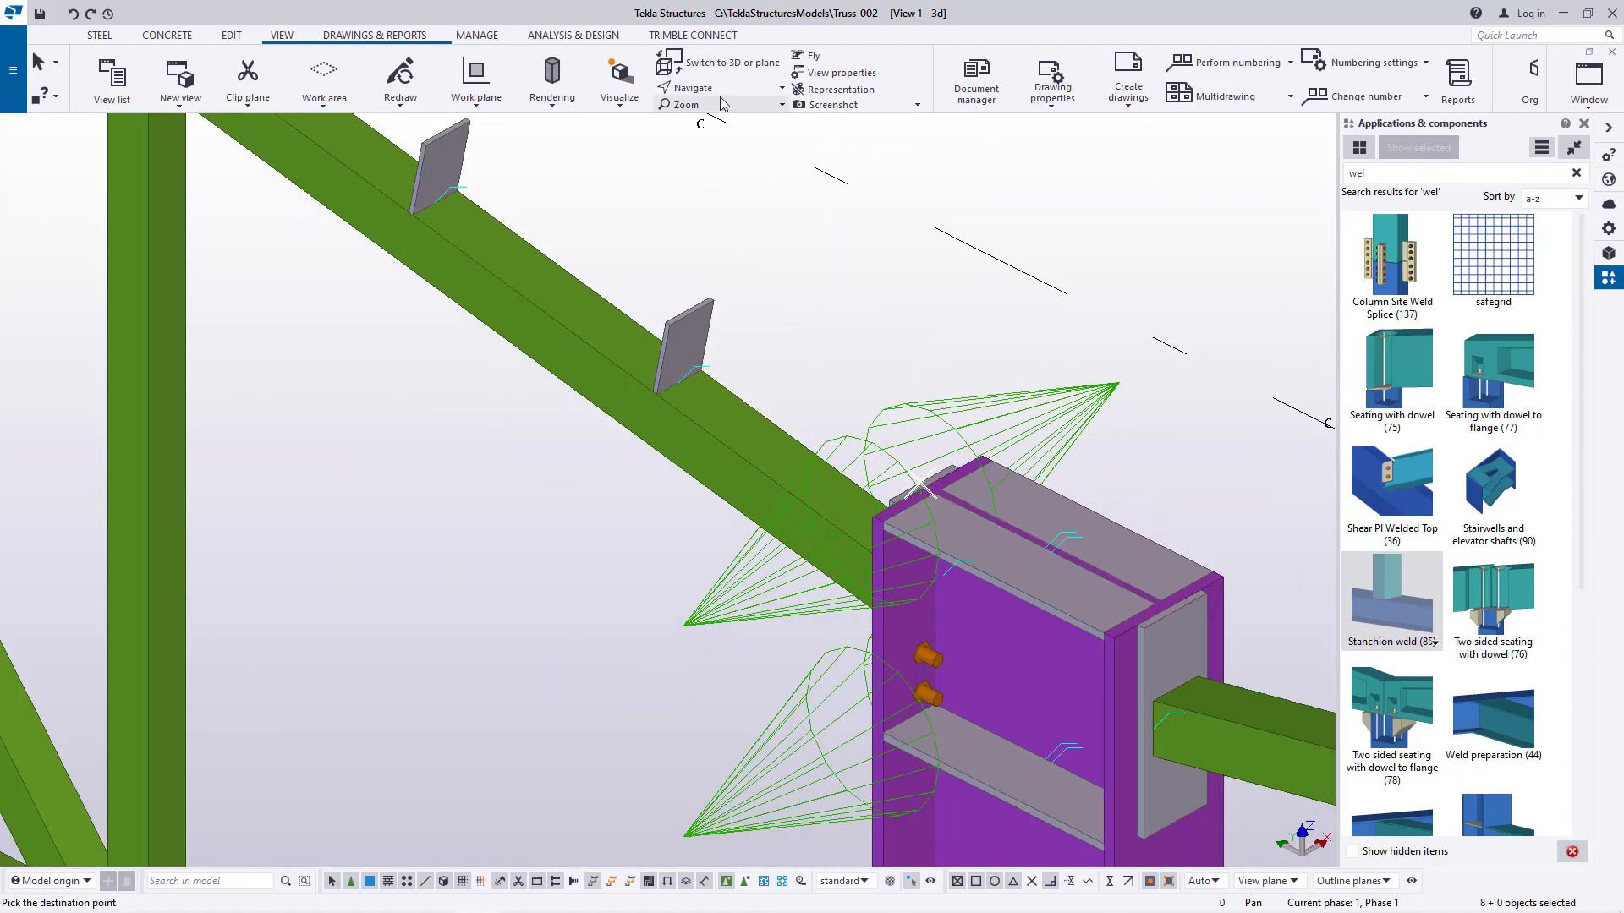
End the copy command and undo the last copy of the bolt groups at the grid 3 column
{"action": "middle_click_drag", "start_coordinate": [894, 612], "coordinate": [861, 344], "text": "ctrl"}
{"action": "right_click", "coordinate": [750, 305]}
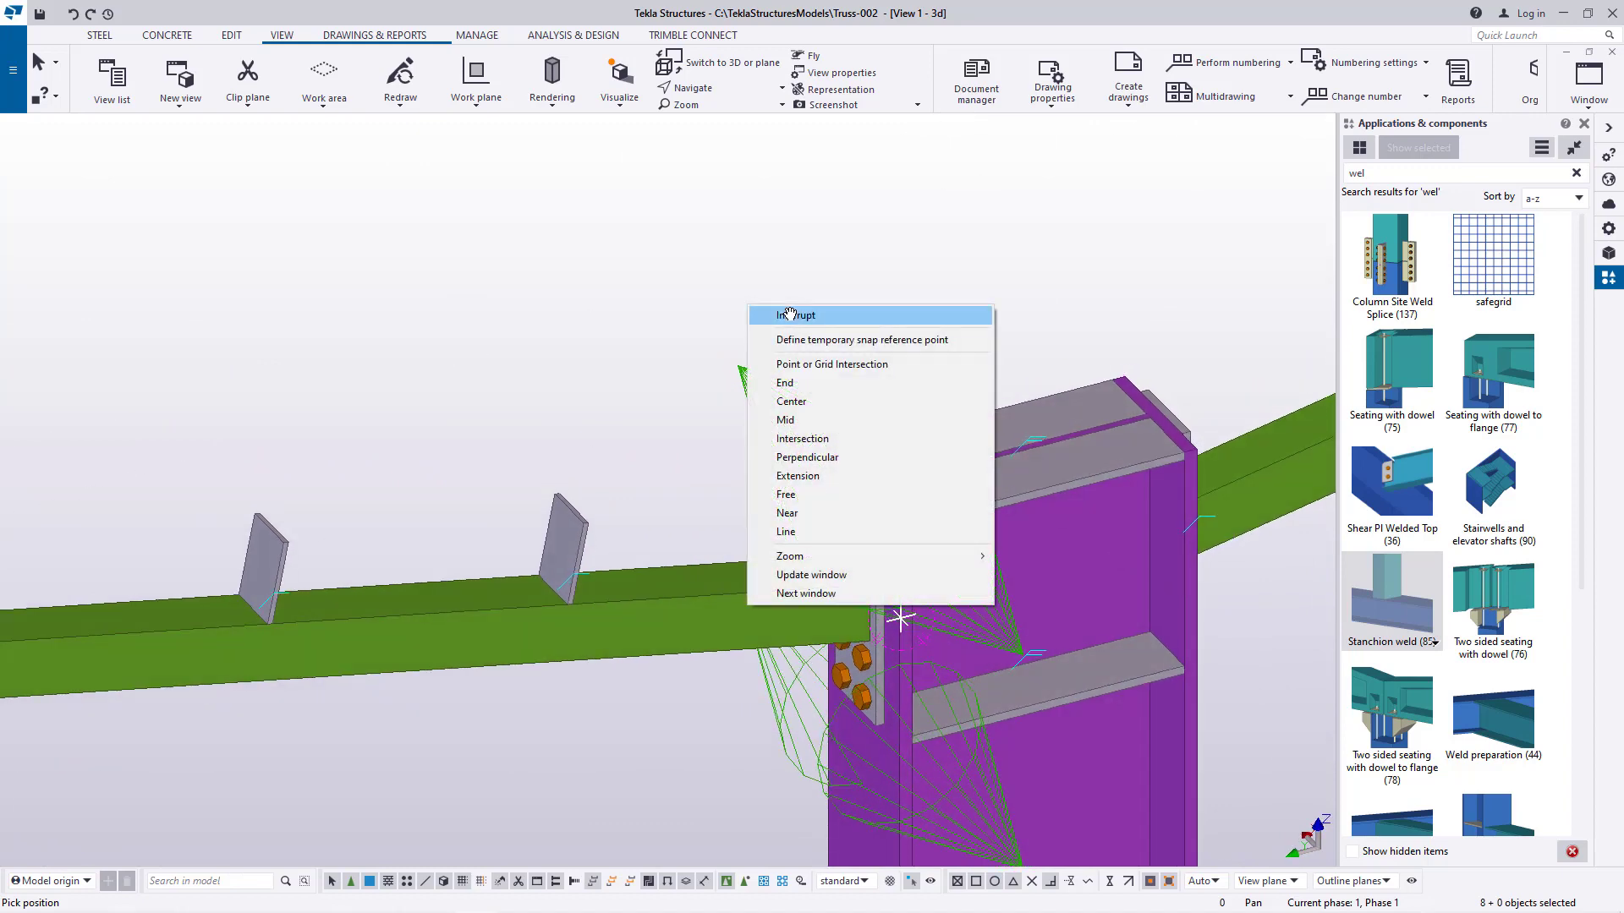
{"action": "right_click", "coordinate": [844, 290]}
{"action": "left_click", "coordinate": [910, 315]}
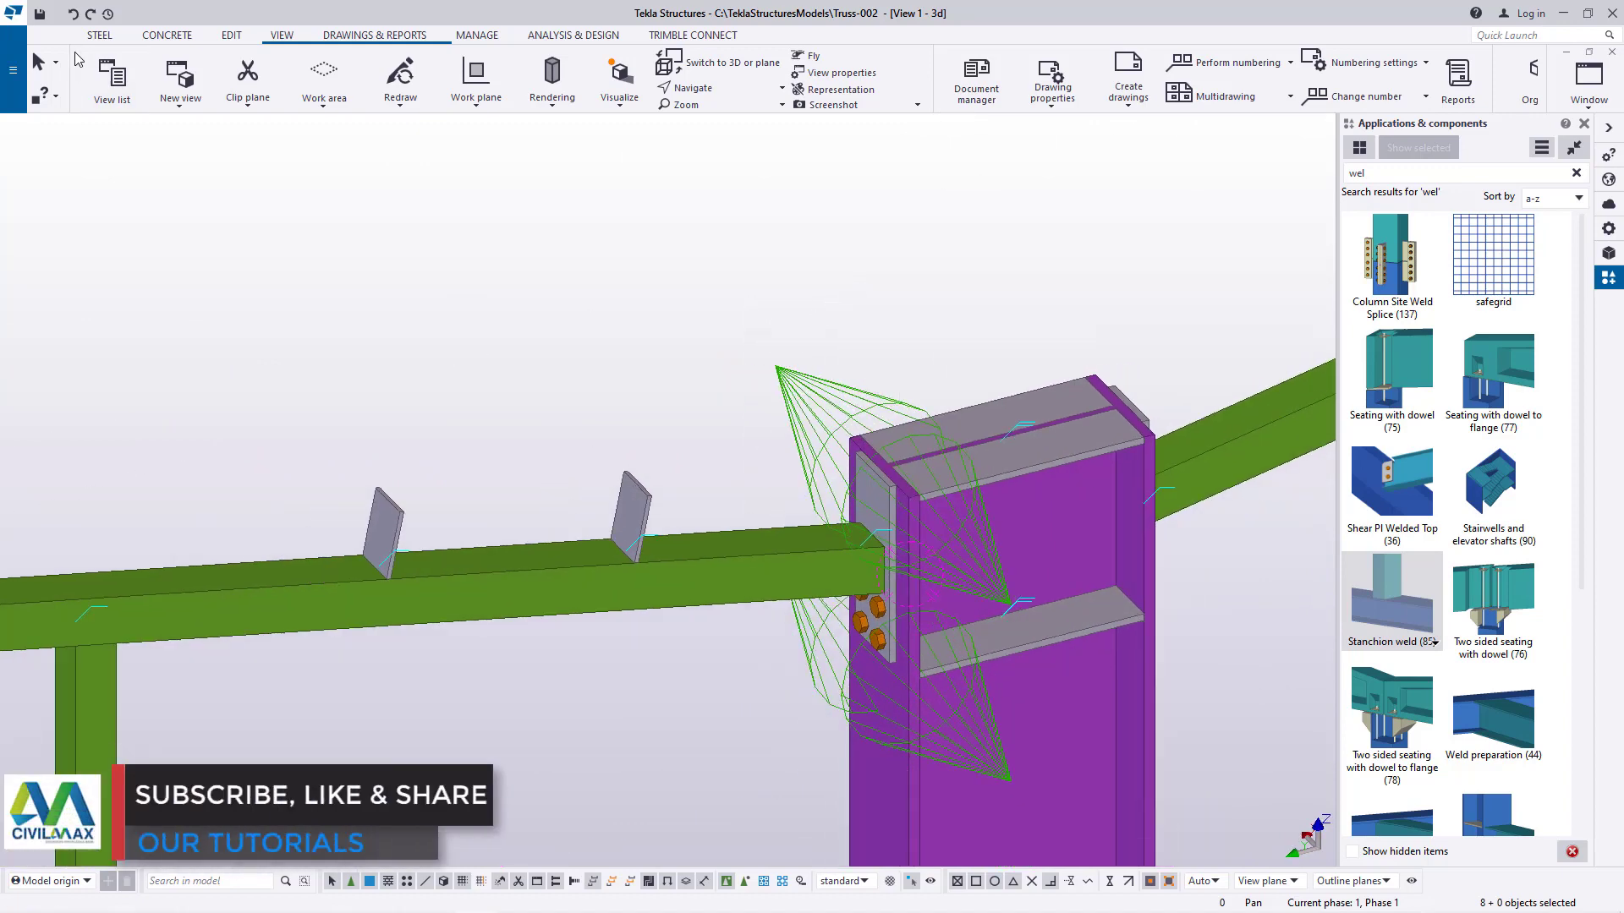
{"action": "right_click", "coordinate": [660, 216]}
Select the four bolt groups of the upper chord's end plate on the outer column
{"action": "scroll", "coordinate": [826, 360], "scroll_direction": "down", "scroll_amount": 10}
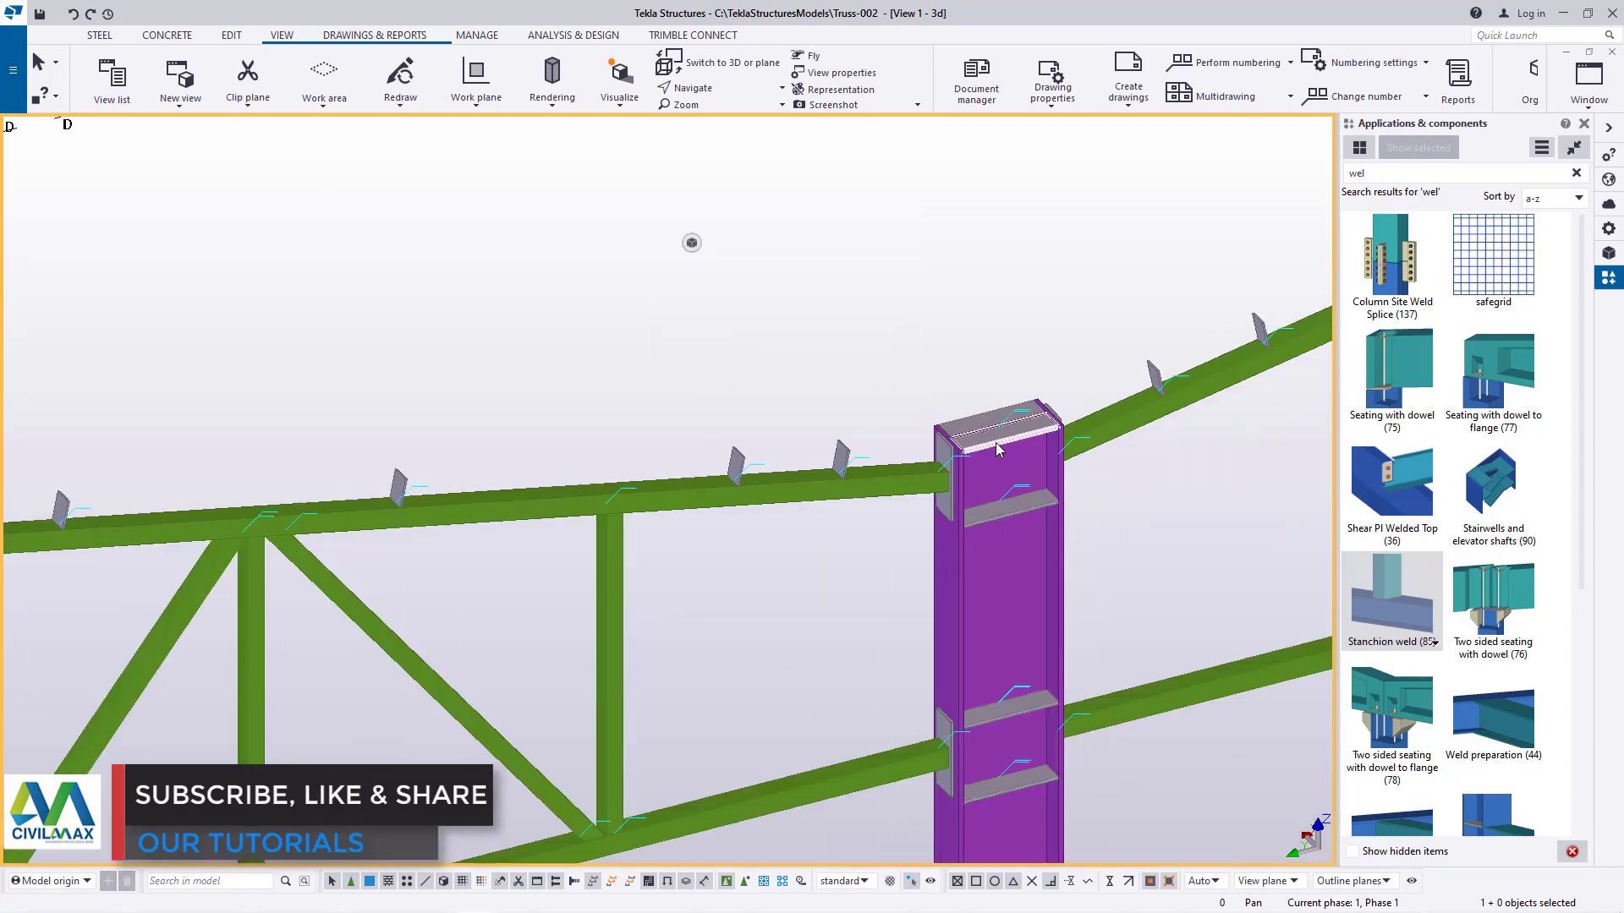
{"action": "scroll", "coordinate": [463, 647], "scroll_direction": "up", "scroll_amount": 10}
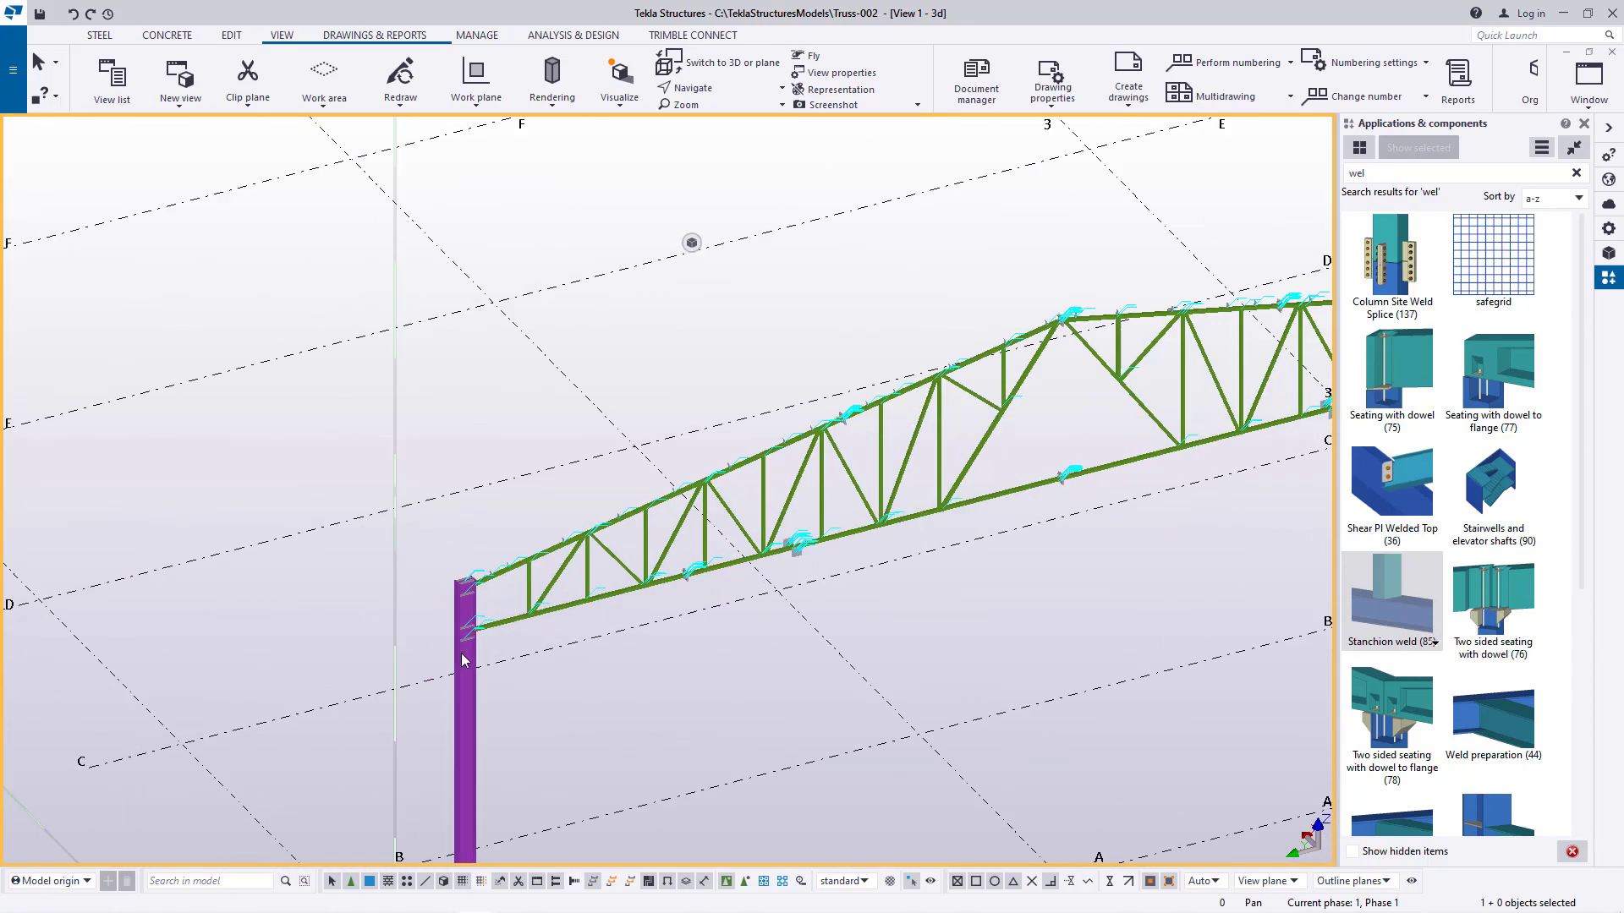
{"action": "scroll", "coordinate": [498, 400], "scroll_direction": "up", "scroll_amount": 6}
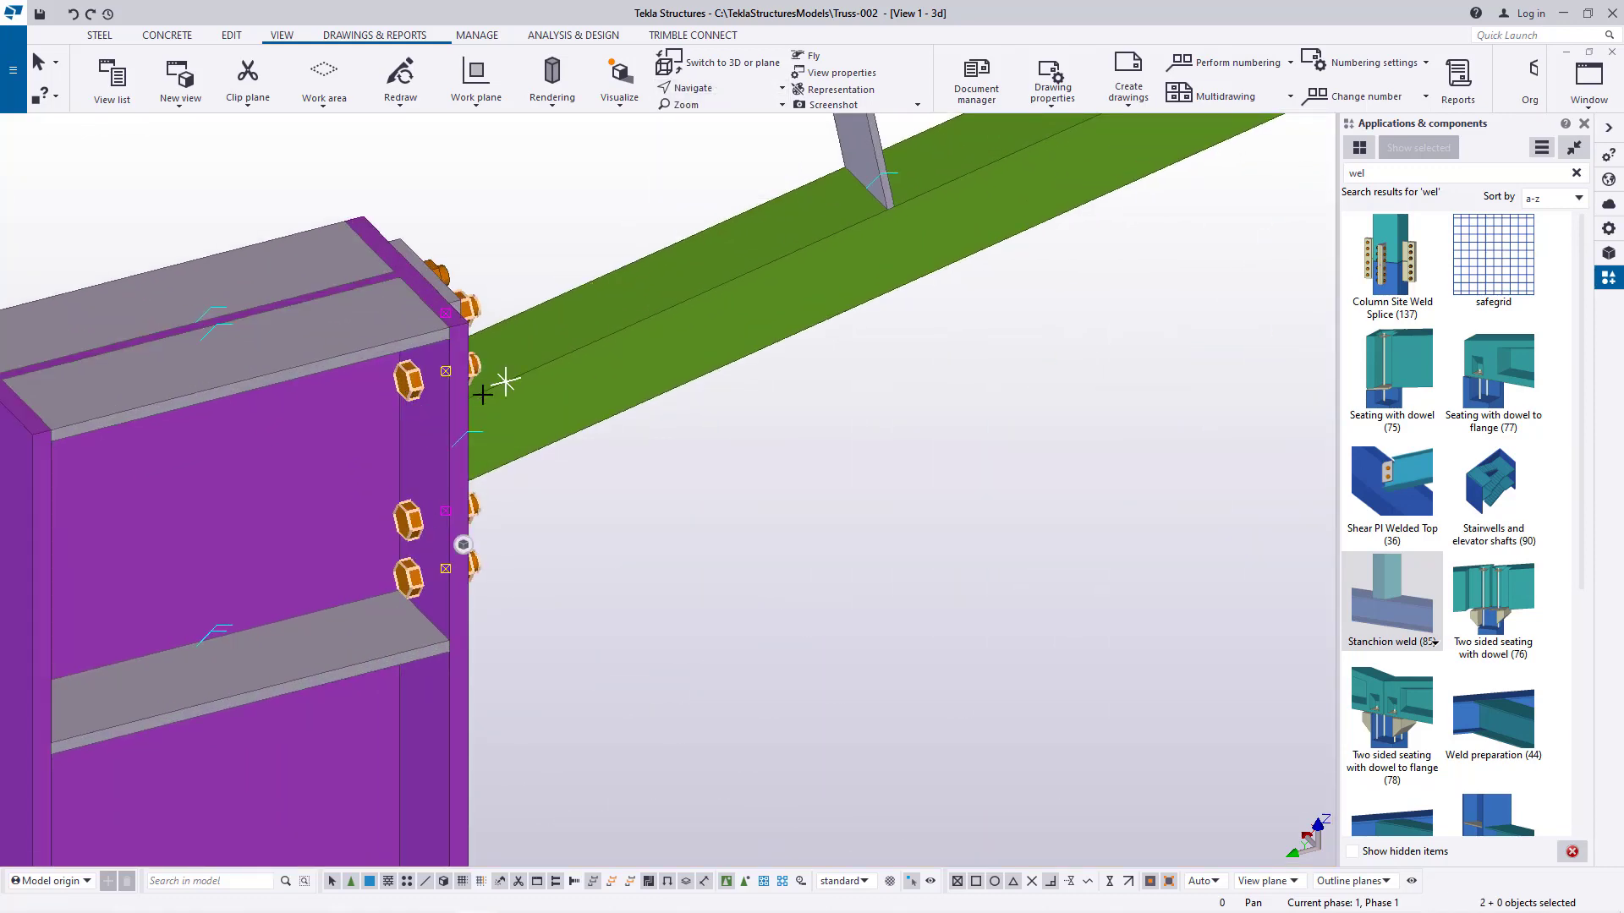
{"action": "middle_click_drag", "start_coordinate": [488, 424], "coordinate": [252, 420], "text": "ctrl"}
{"action": "right_click", "coordinate": [739, 216]}
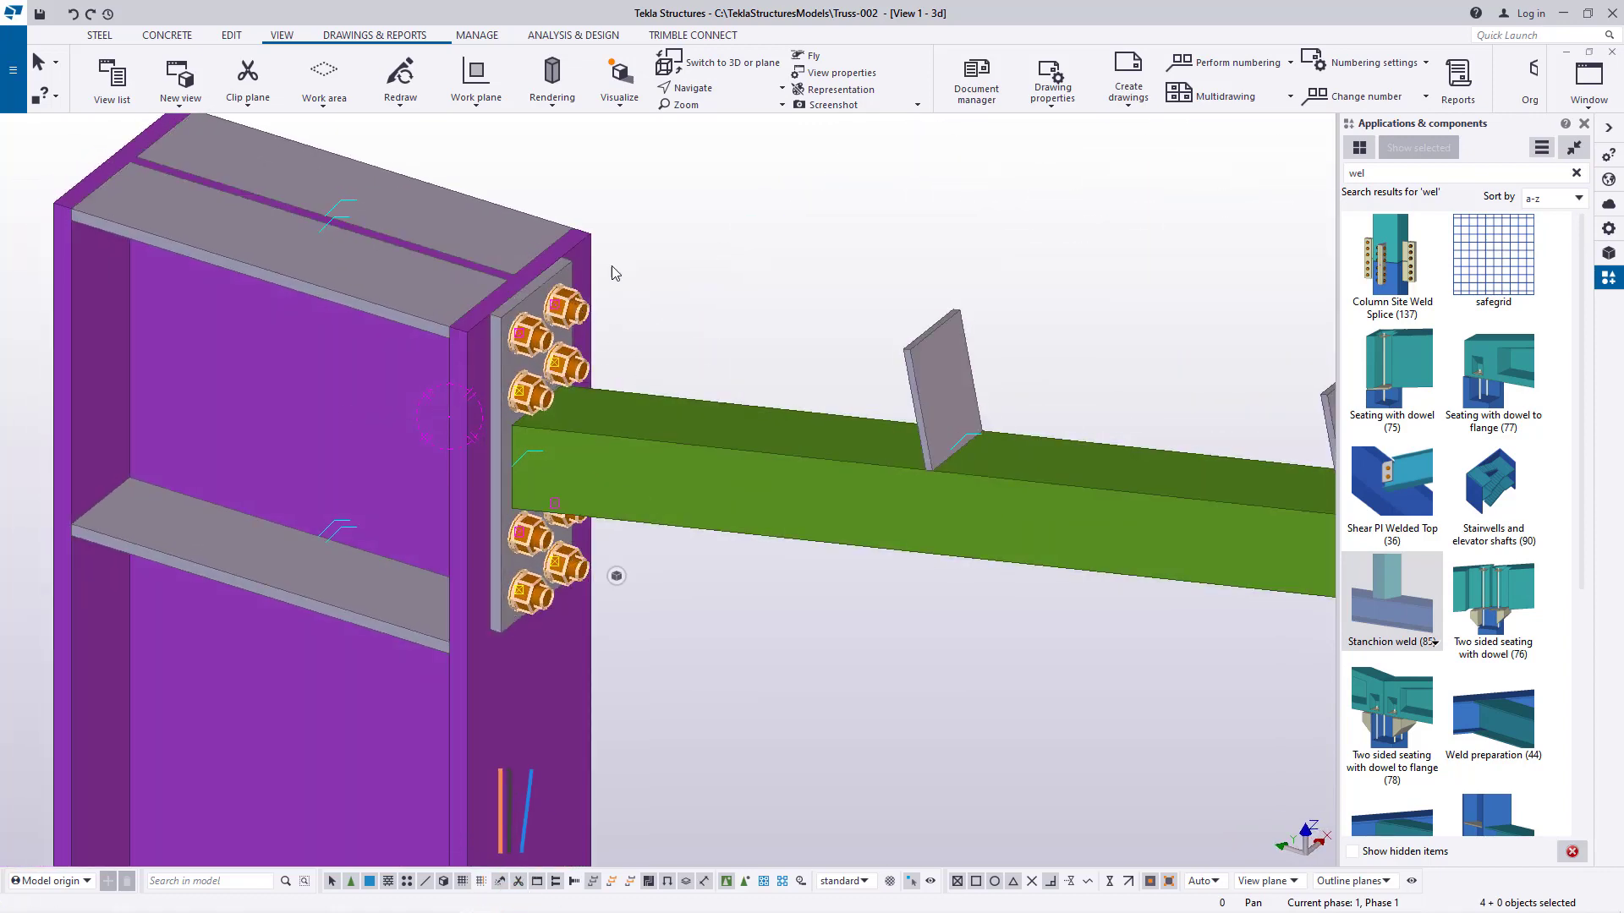
Add the four bolt groups of the lower chord's end plate on the outer column to the selection
{"action": "scroll", "coordinate": [615, 272], "scroll_direction": "down", "scroll_amount": 5}
{"action": "scroll", "coordinate": [582, 720], "scroll_direction": "up", "scroll_amount": 5}
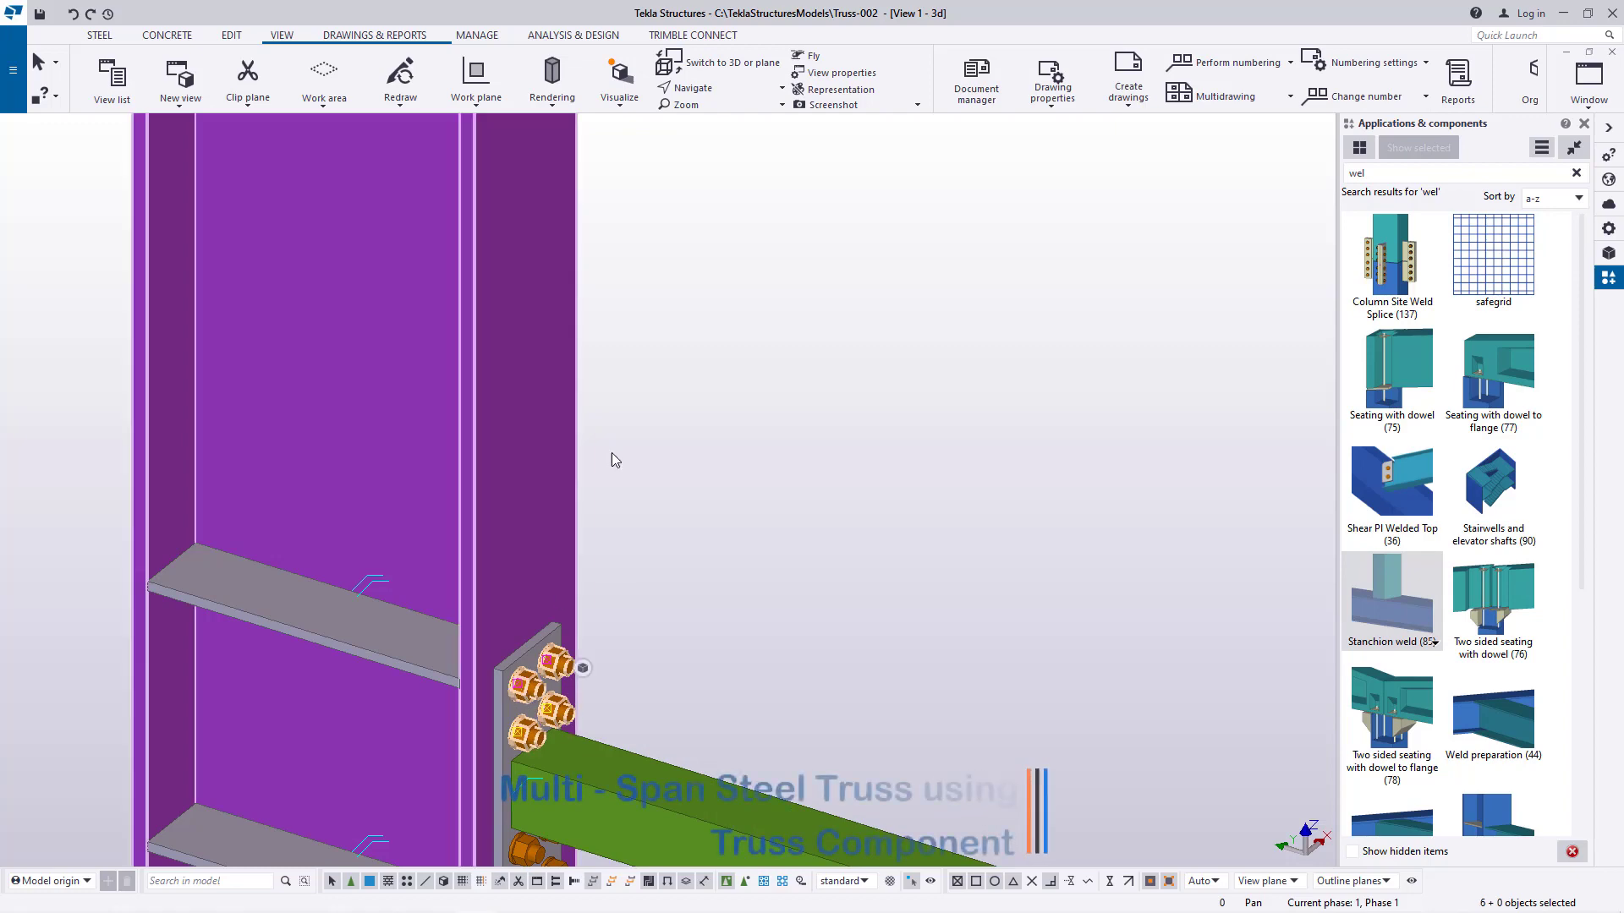
{"action": "scroll", "coordinate": [615, 460], "scroll_direction": "down", "scroll_amount": 2}
{"action": "scroll", "coordinate": [594, 597], "scroll_direction": "up", "scroll_amount": 4}
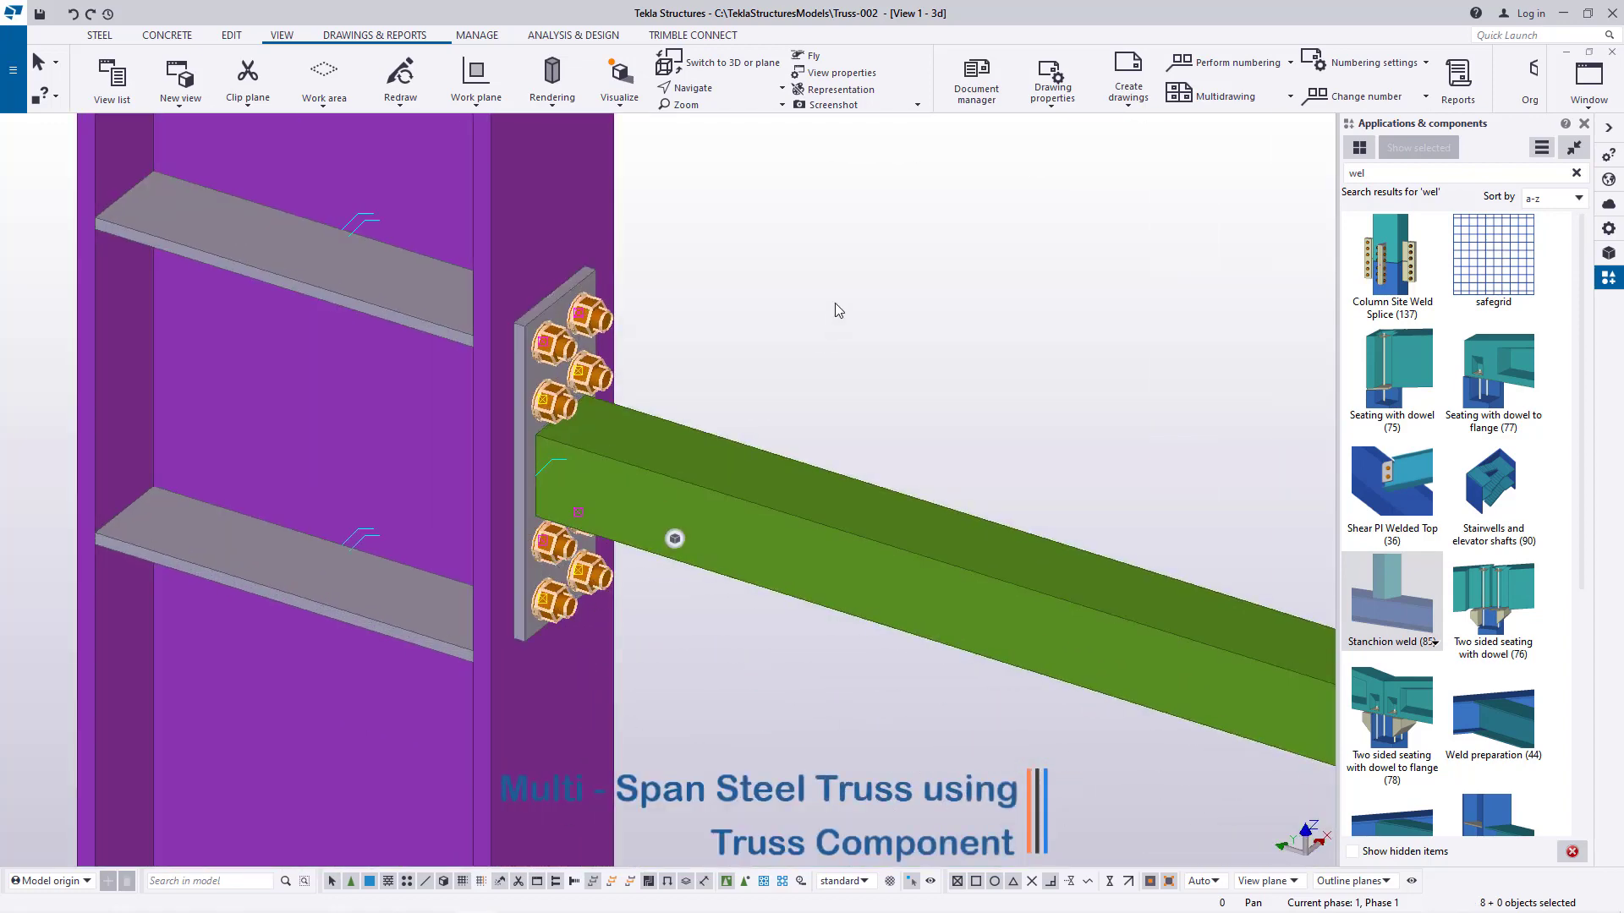
Copy the selected bolt groups from the upper end plate's top-edge midpoint to the matching midpoint on the grid 3 column's far-side end plate
{"action": "left_click", "coordinate": [880, 338]}
{"action": "scroll", "coordinate": [592, 293], "scroll_direction": "down", "scroll_amount": 4}
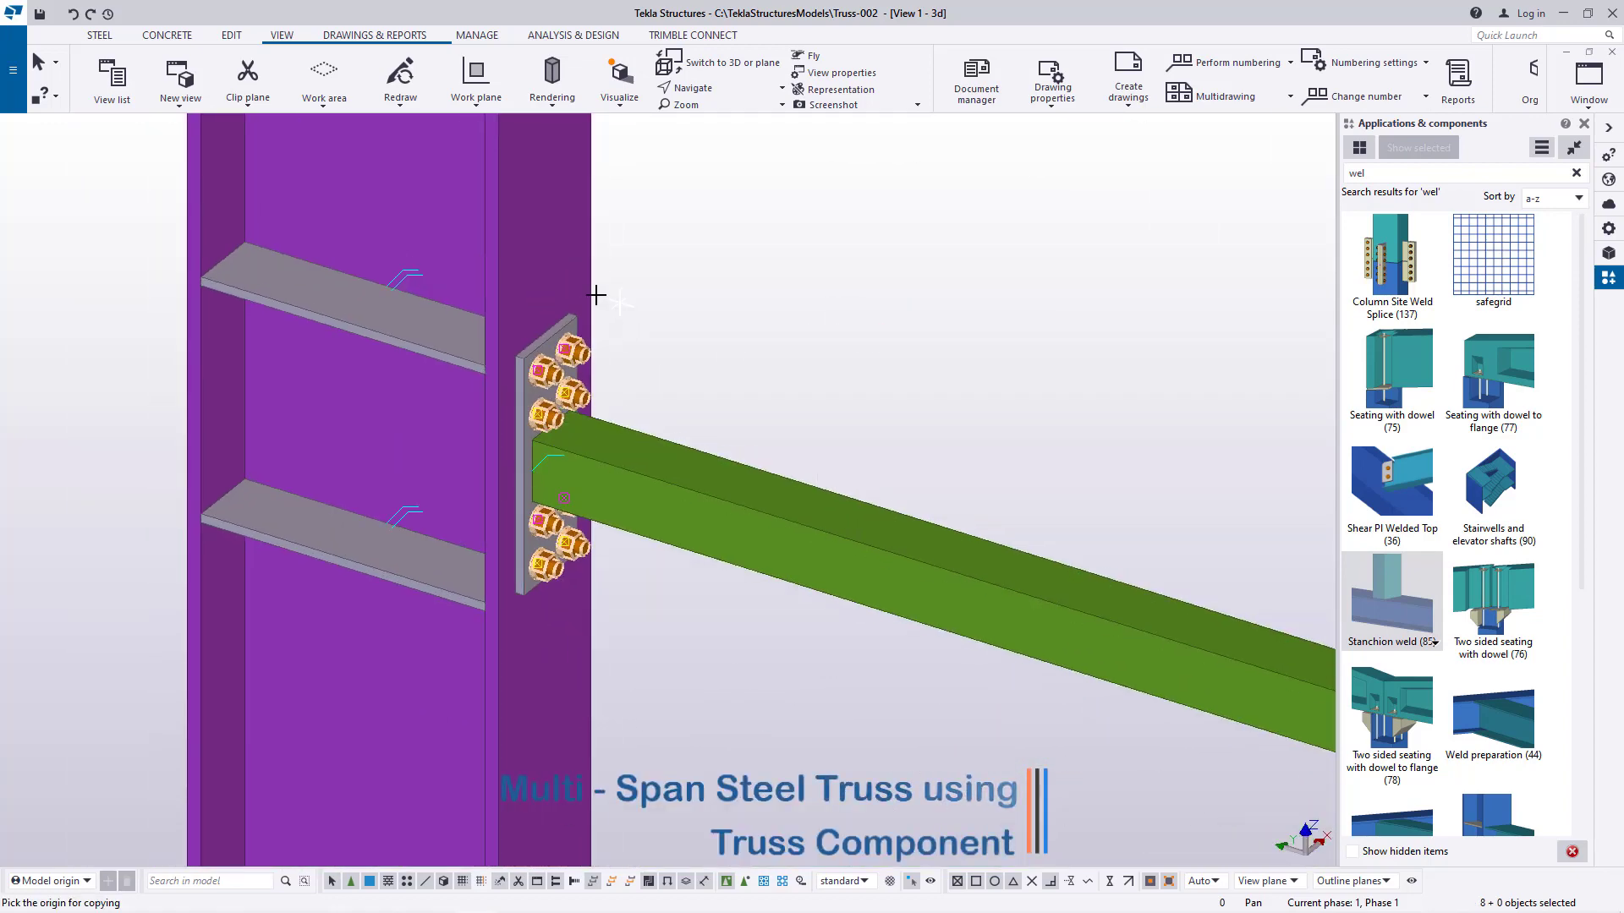
{"action": "scroll", "coordinate": [526, 181], "scroll_direction": "up", "scroll_amount": 6}
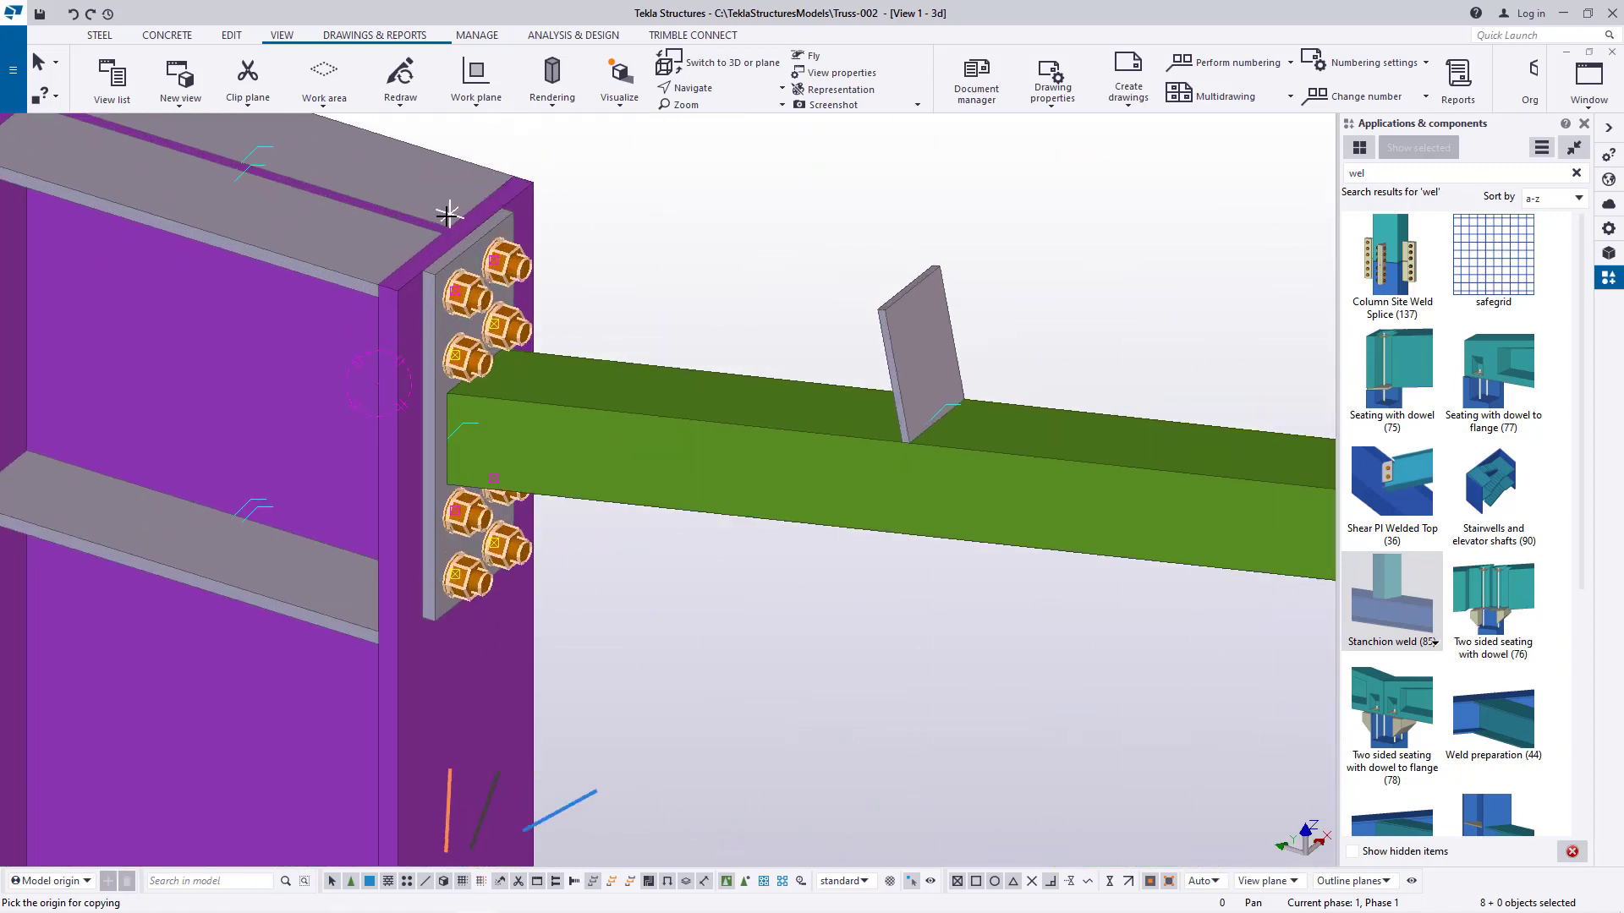
{"action": "scroll", "coordinate": [538, 269], "scroll_direction": "up", "scroll_amount": 3}
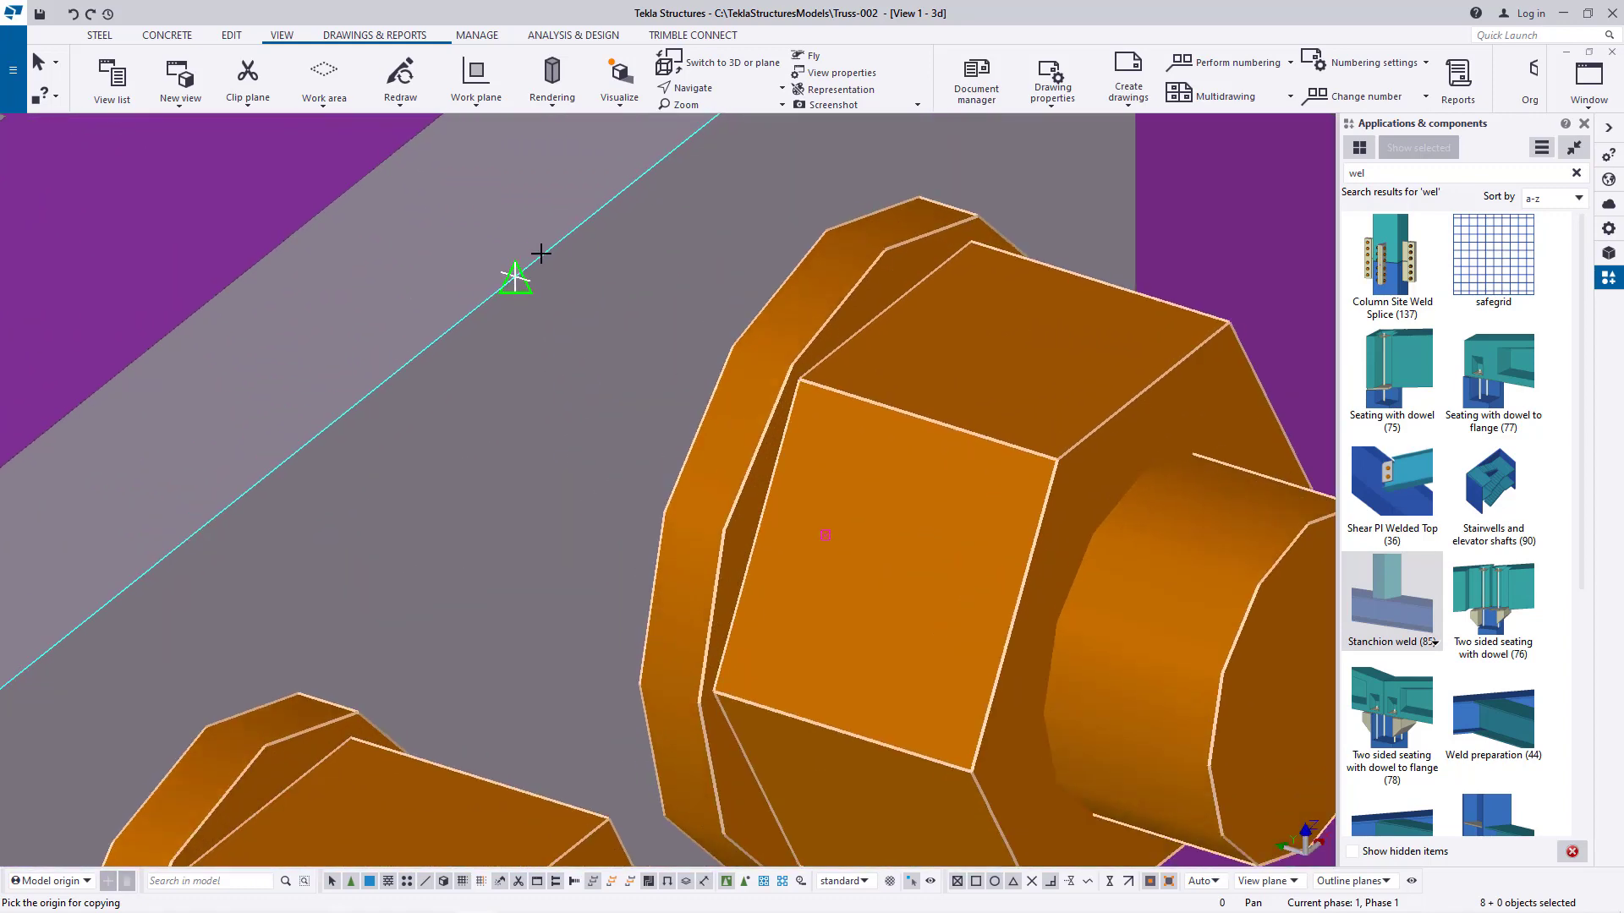
{"action": "scroll", "coordinate": [506, 275], "scroll_direction": "down", "scroll_amount": 8}
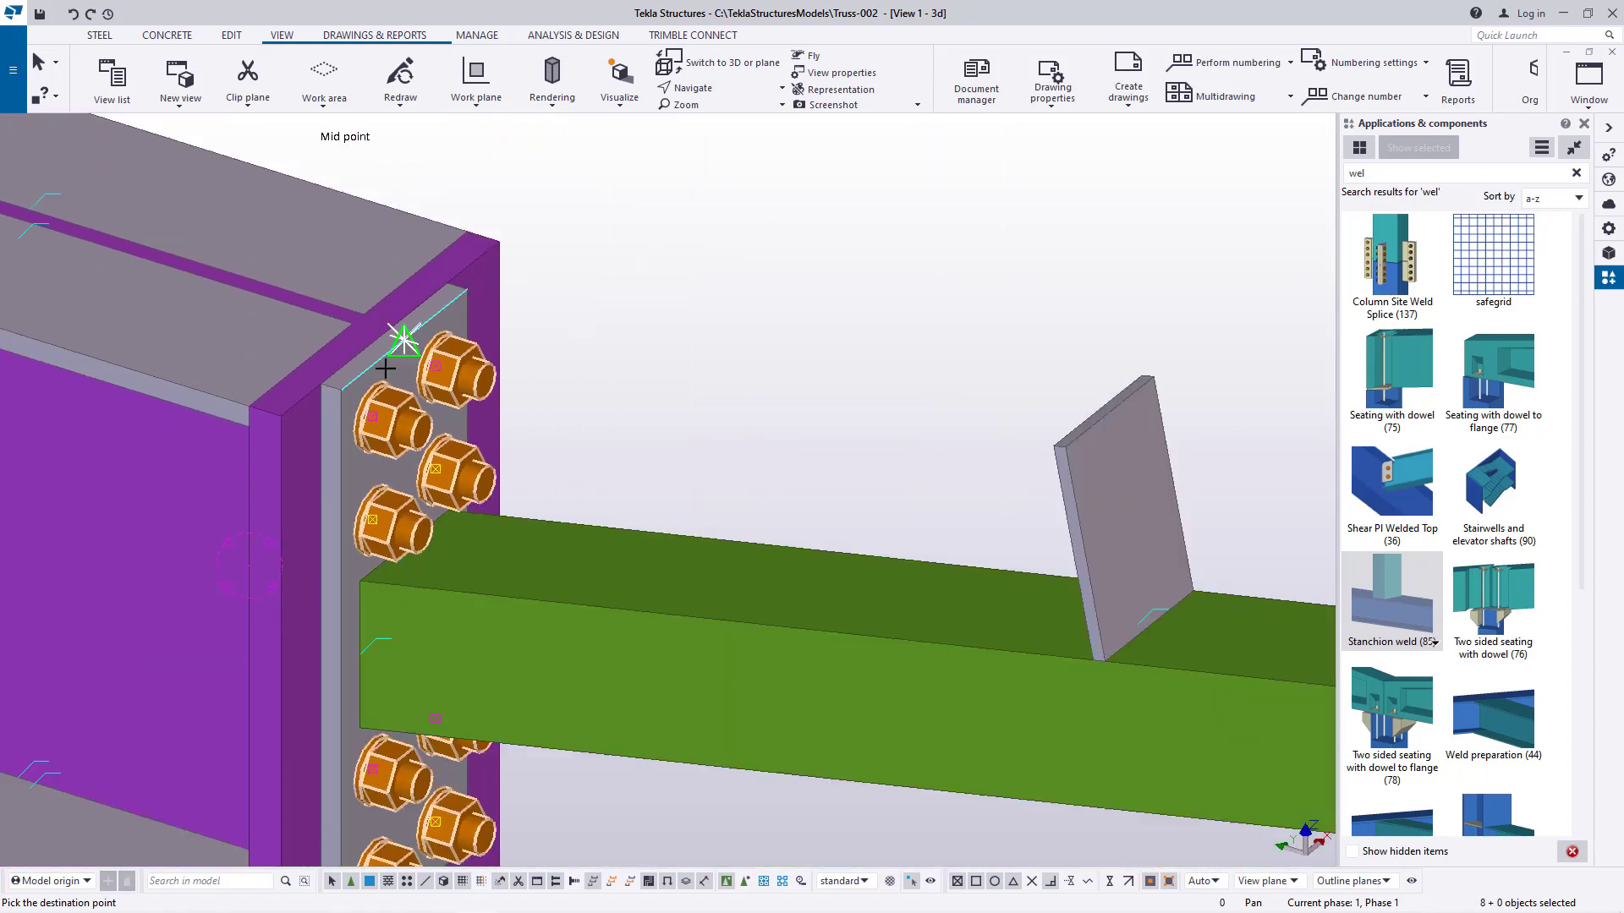
{"action": "scroll", "coordinate": [362, 358], "scroll_direction": "down", "scroll_amount": 5}
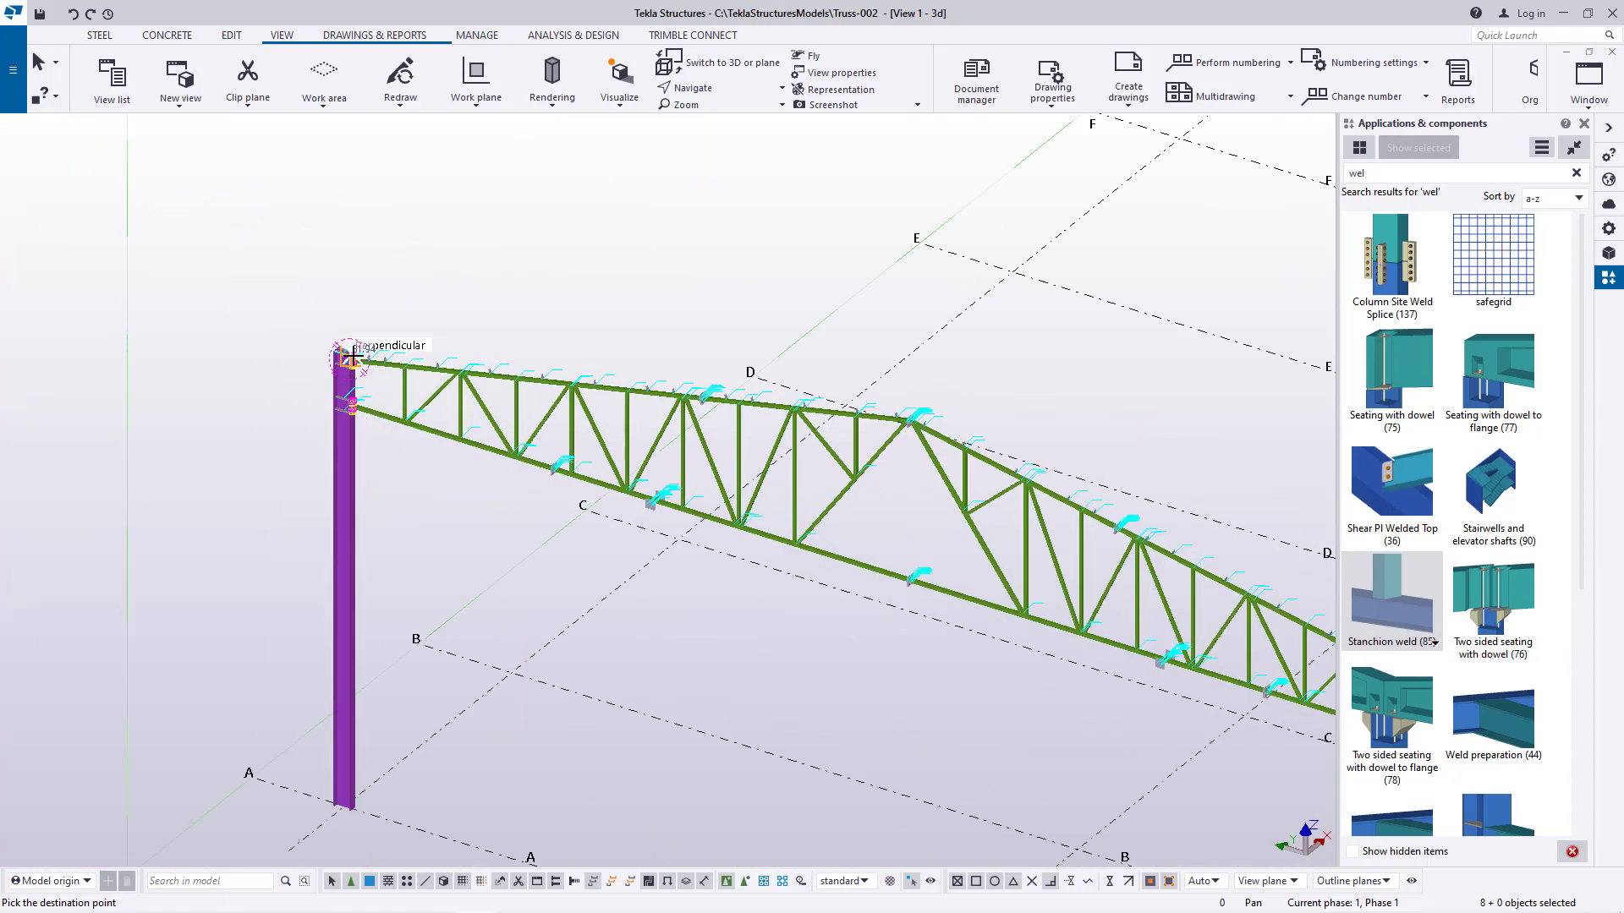
{"action": "scroll", "coordinate": [1095, 555], "scroll_direction": "up", "scroll_amount": 8}
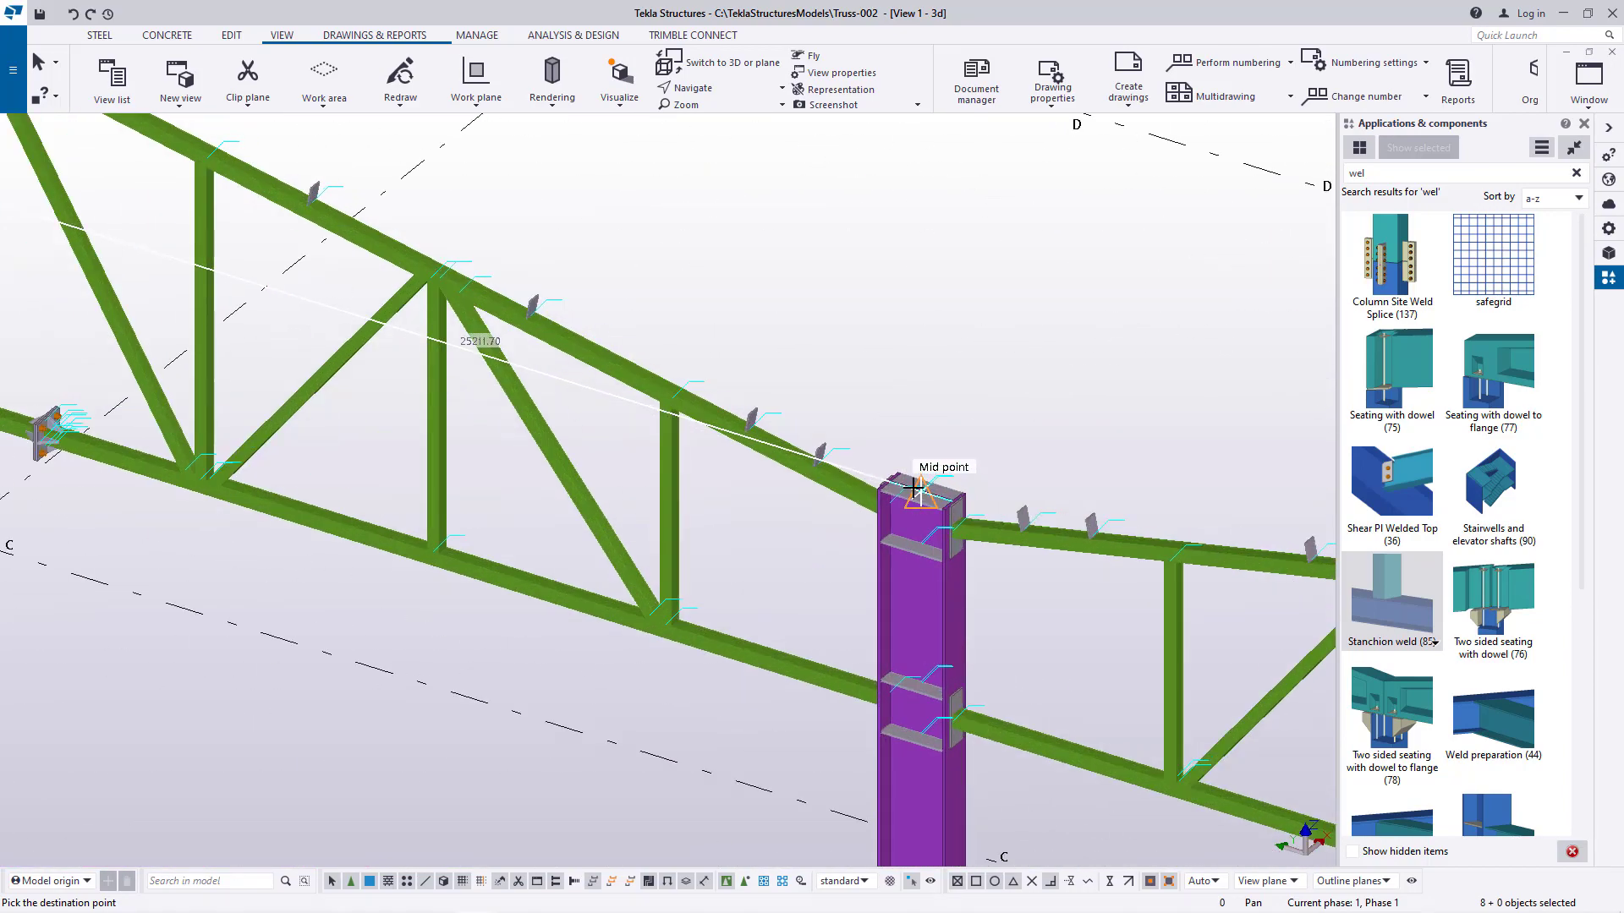
{"action": "scroll", "coordinate": [1005, 517], "scroll_direction": "up", "scroll_amount": 4}
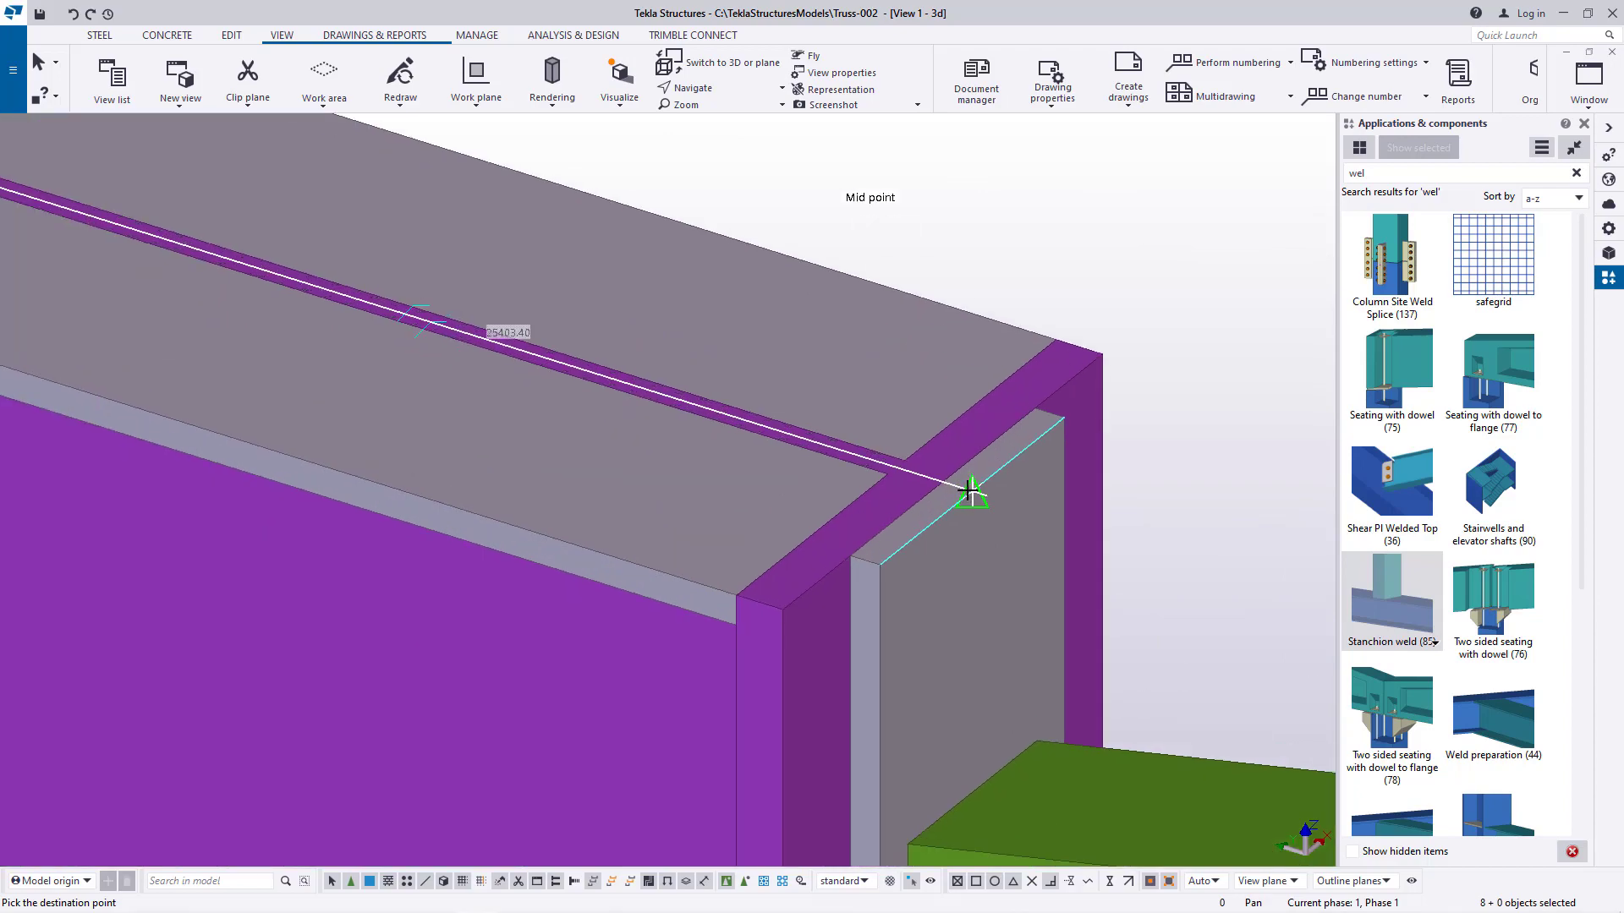
{"action": "scroll", "coordinate": [492, 463], "scroll_direction": "down", "scroll_amount": 8}
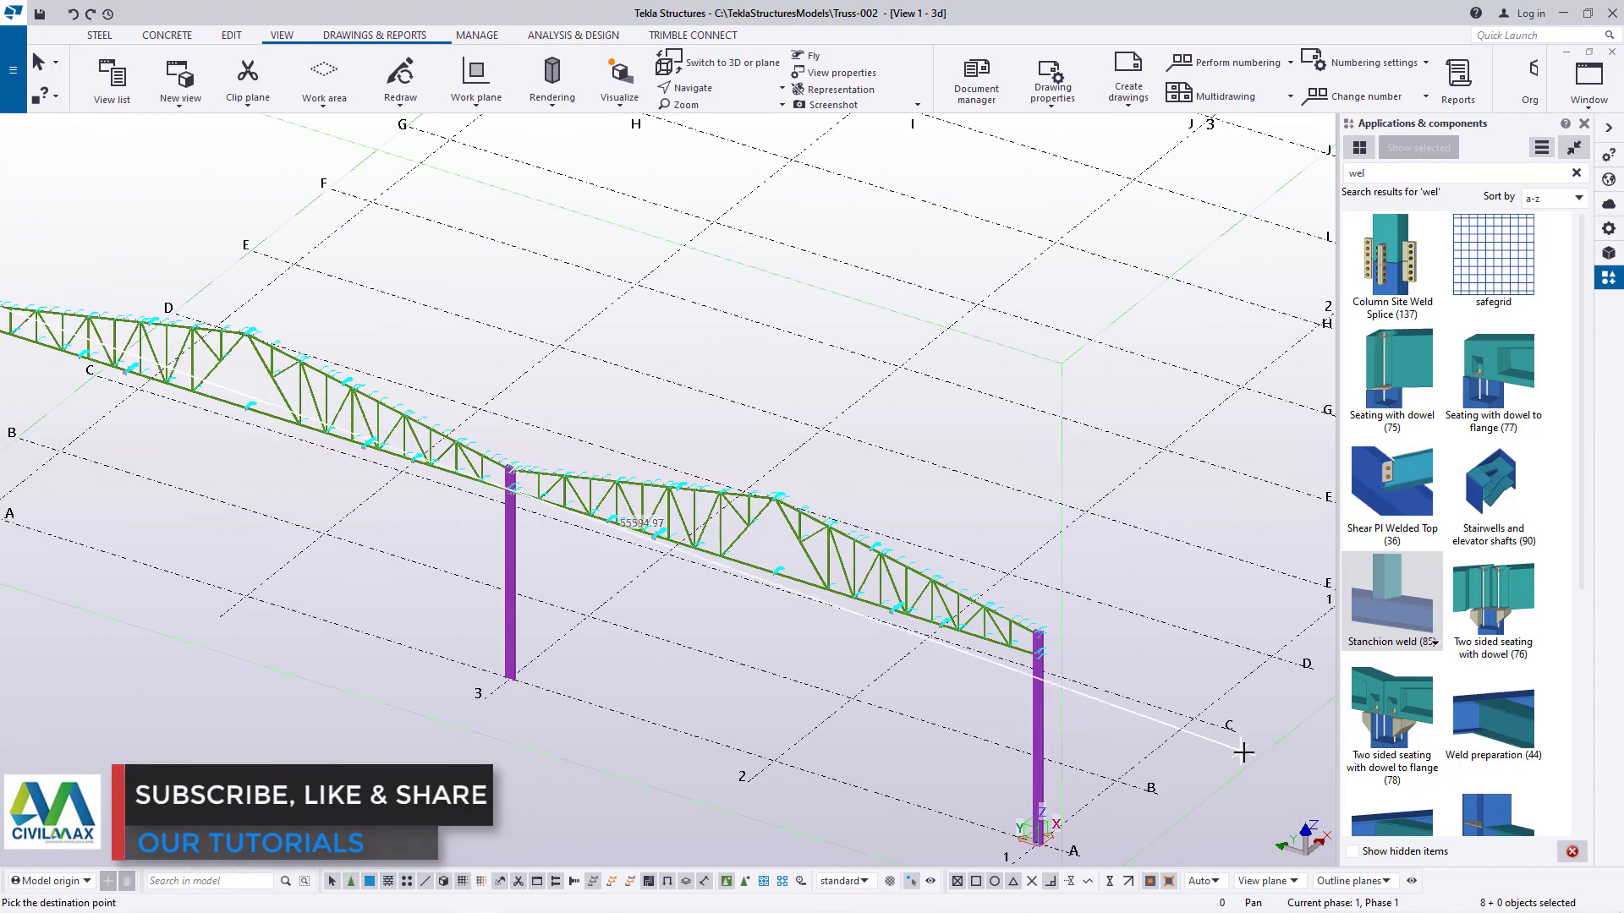
{"action": "scroll", "coordinate": [892, 528], "scroll_direction": "up", "scroll_amount": 2}
{"action": "right_click", "coordinate": [994, 396]}
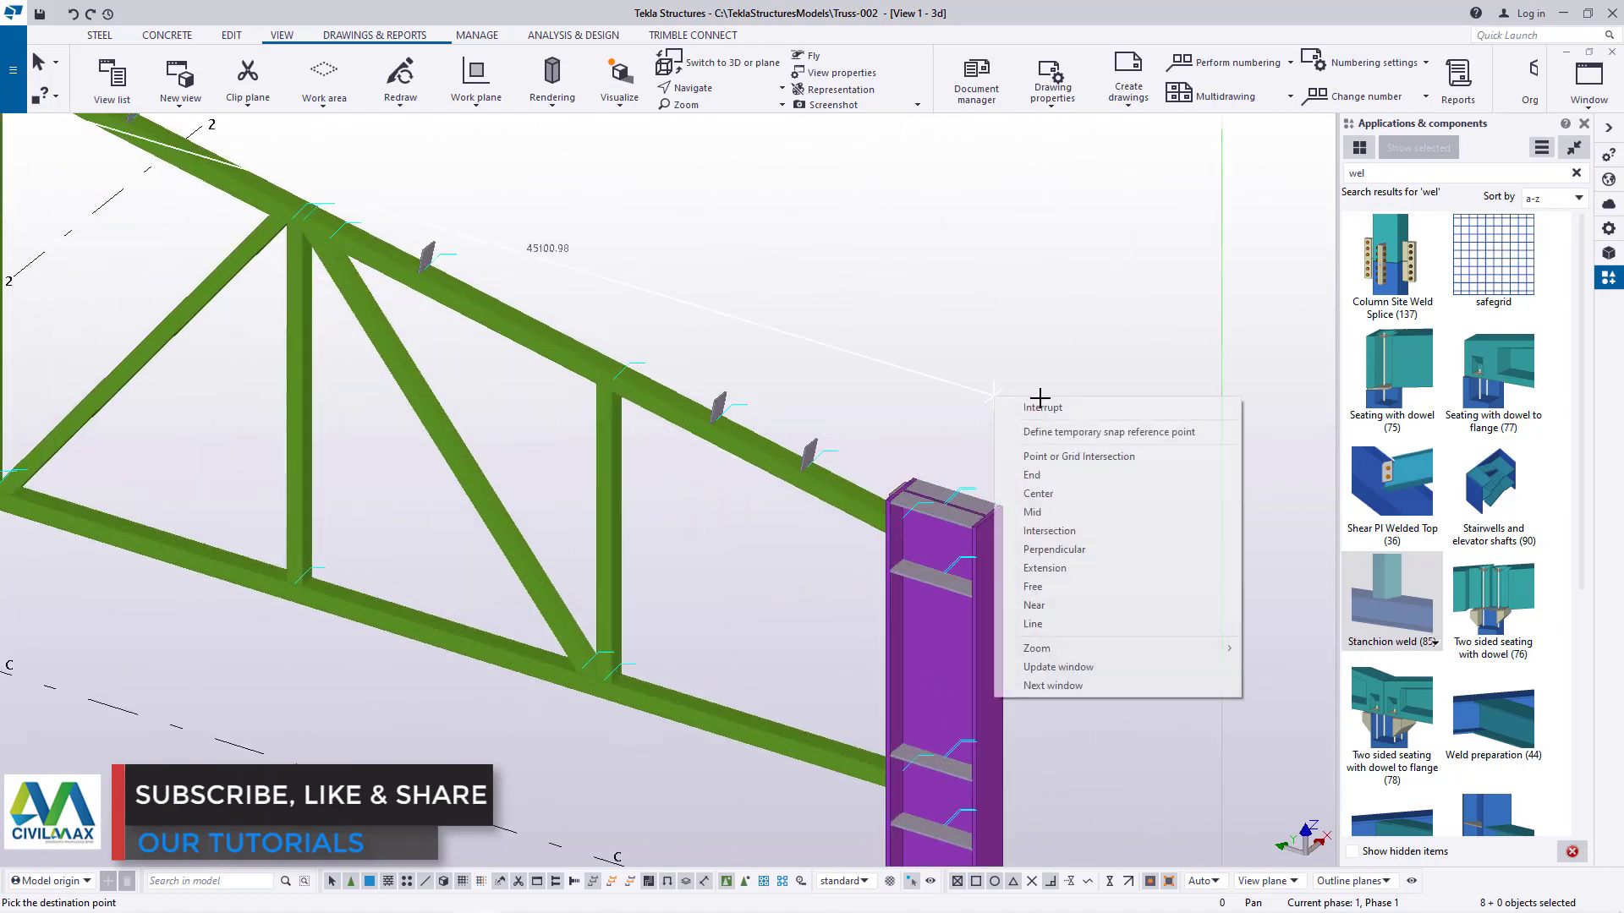
Set the work plane in the truss plane at the first span's ridge splice plates with the Work plane tool
{"action": "scroll", "coordinate": [1097, 545], "scroll_direction": "down", "scroll_amount": 6}
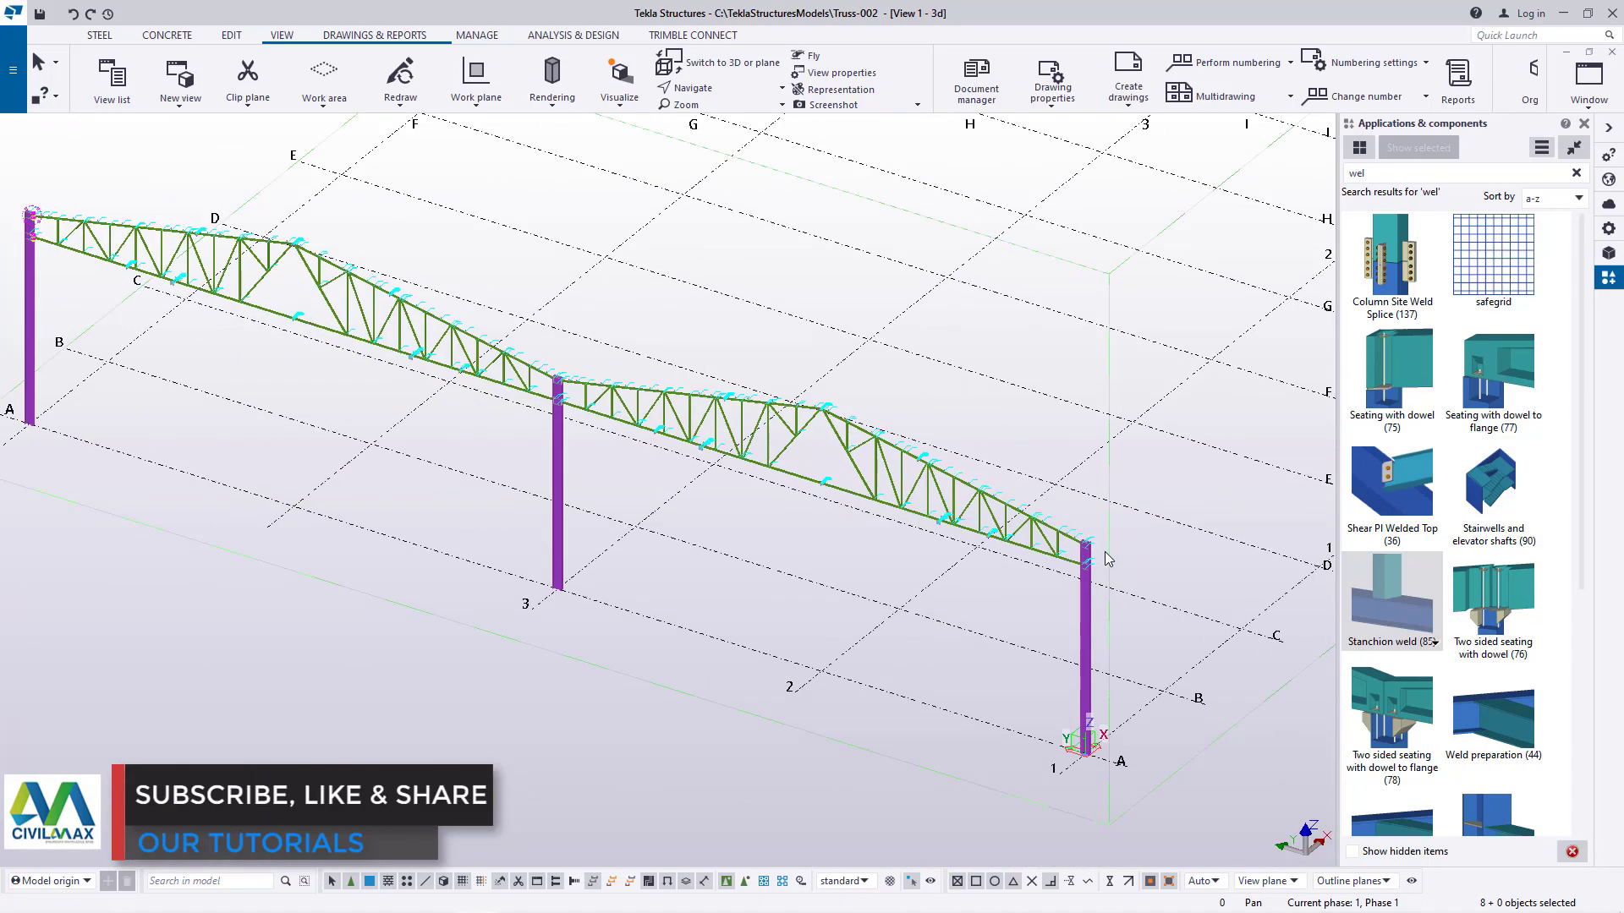
{"action": "scroll", "coordinate": [504, 345], "scroll_direction": "up", "scroll_amount": 10}
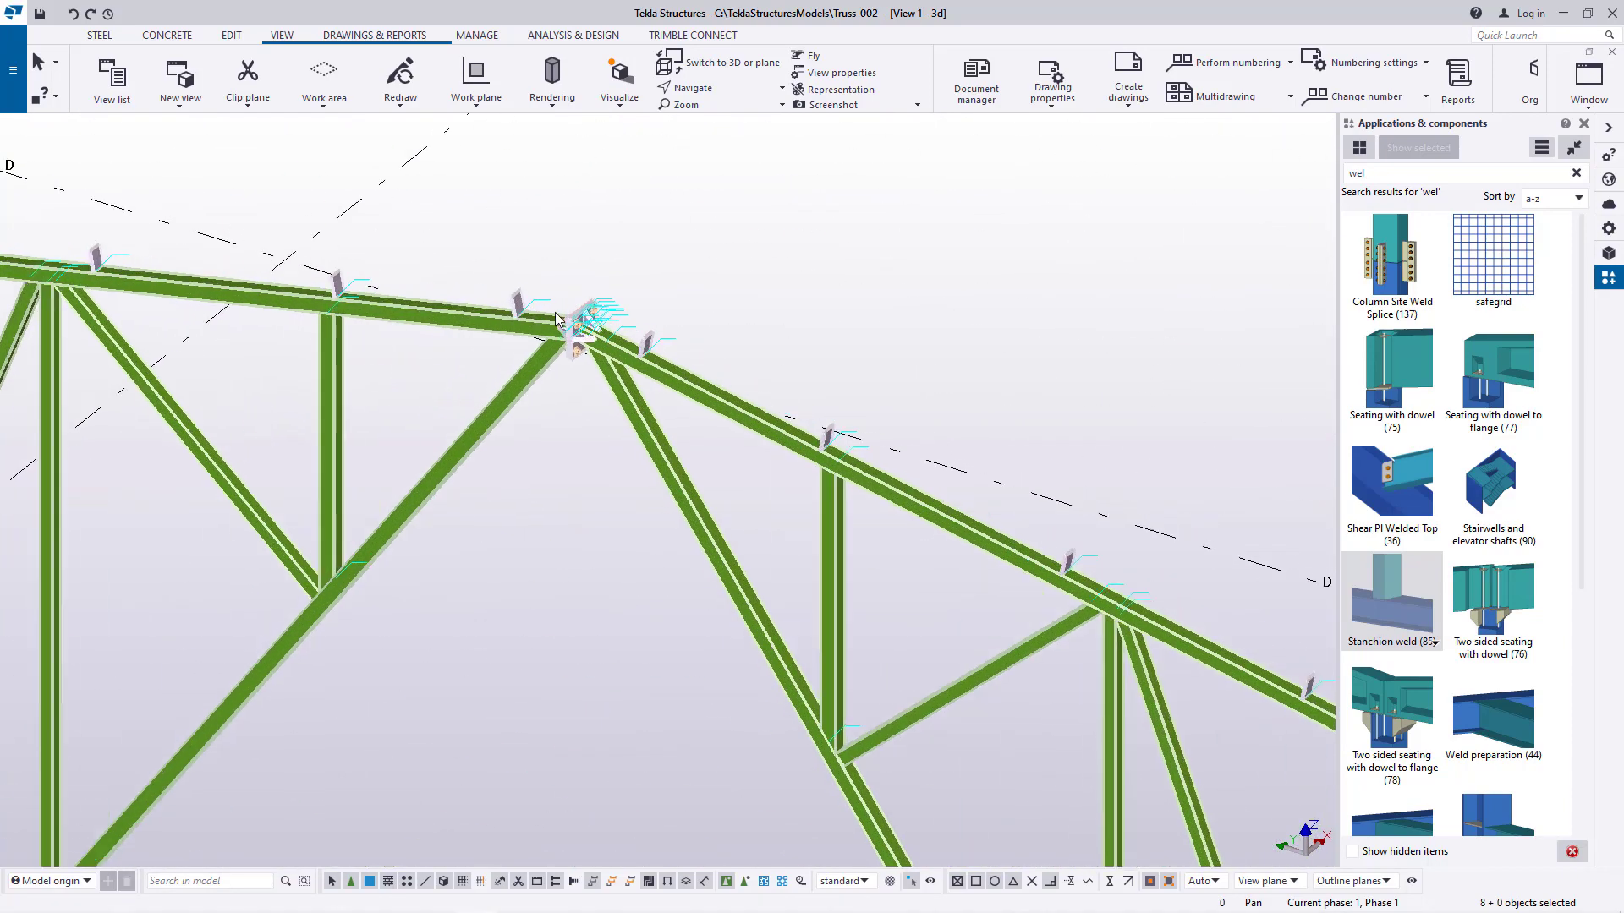
{"action": "scroll", "coordinate": [583, 324], "scroll_direction": "up", "scroll_amount": 3}
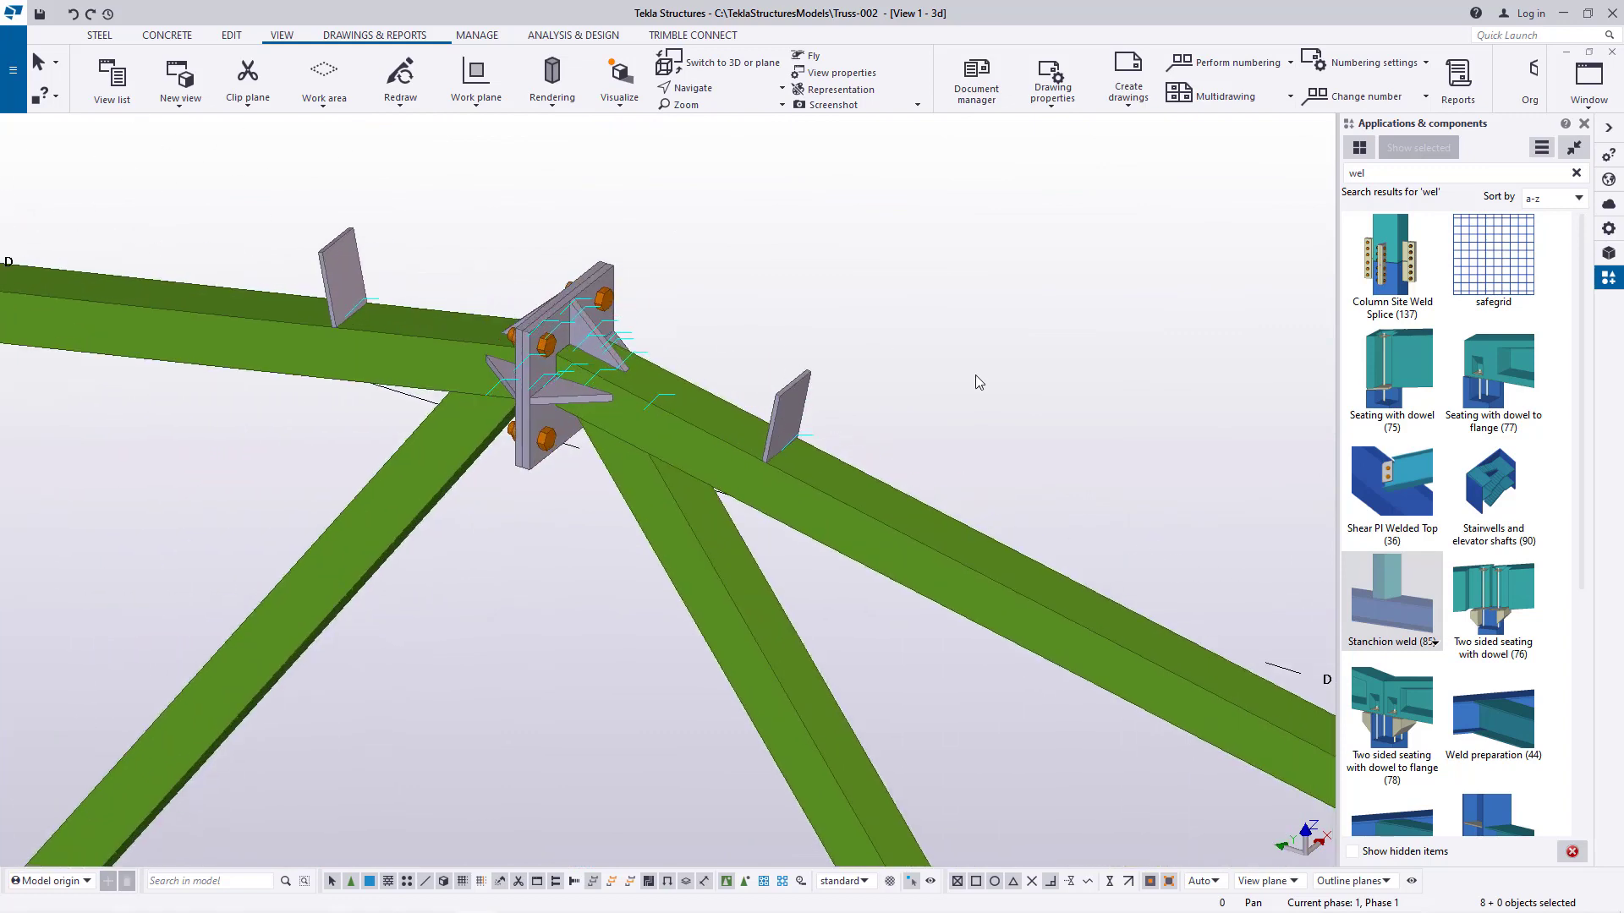
{"action": "left_click", "coordinate": [288, 38]}
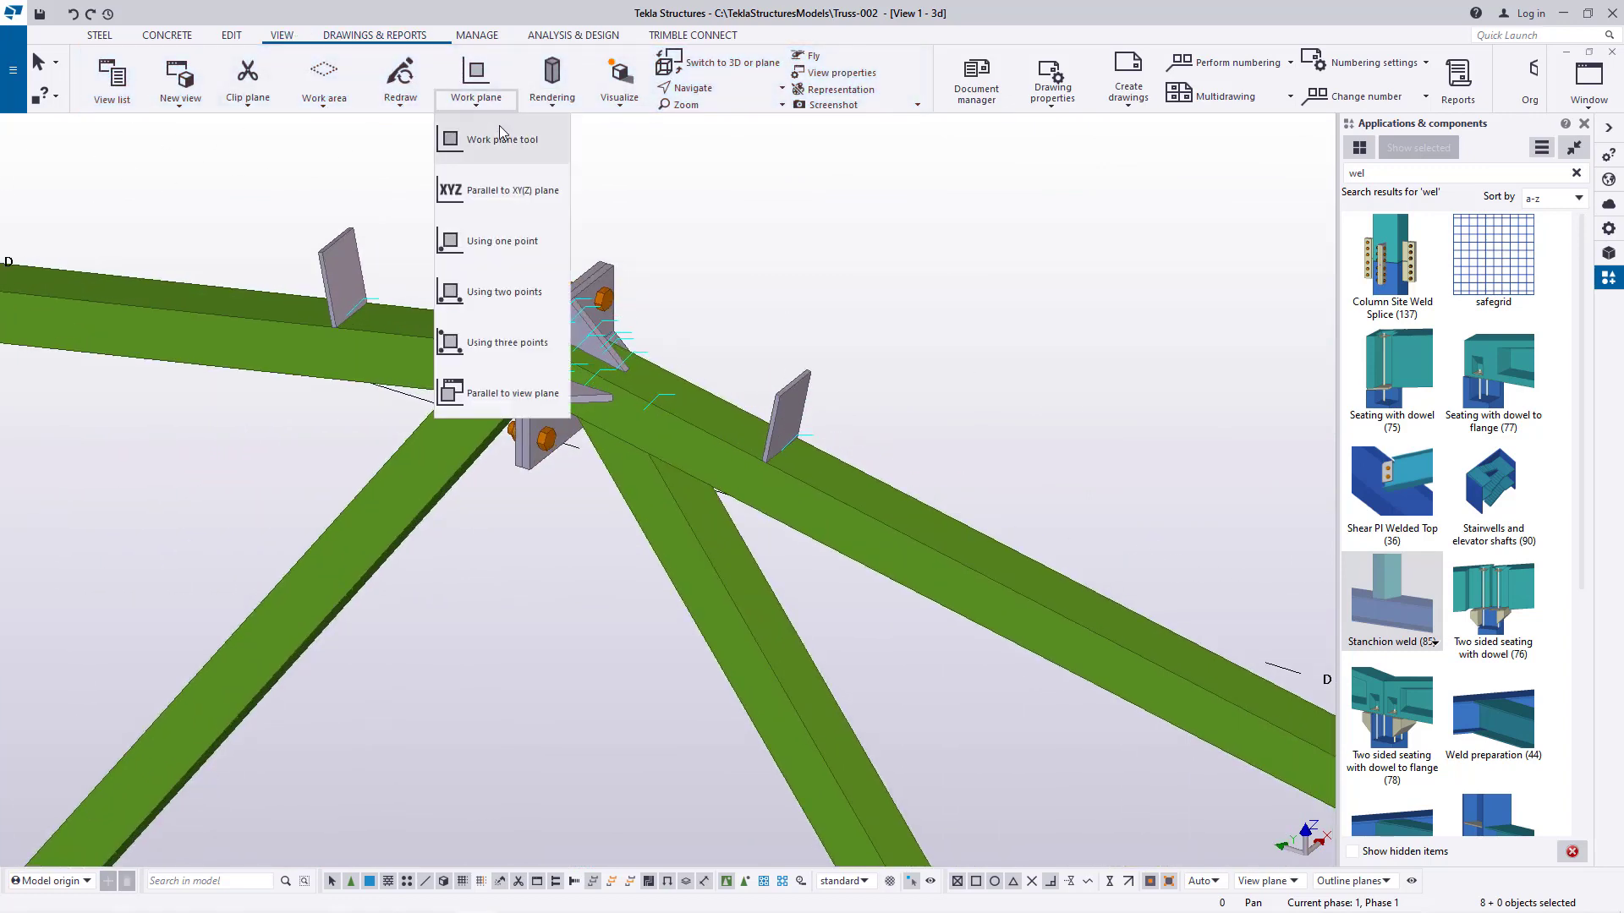
{"action": "scroll", "coordinate": [529, 279], "scroll_direction": "up", "scroll_amount": 4}
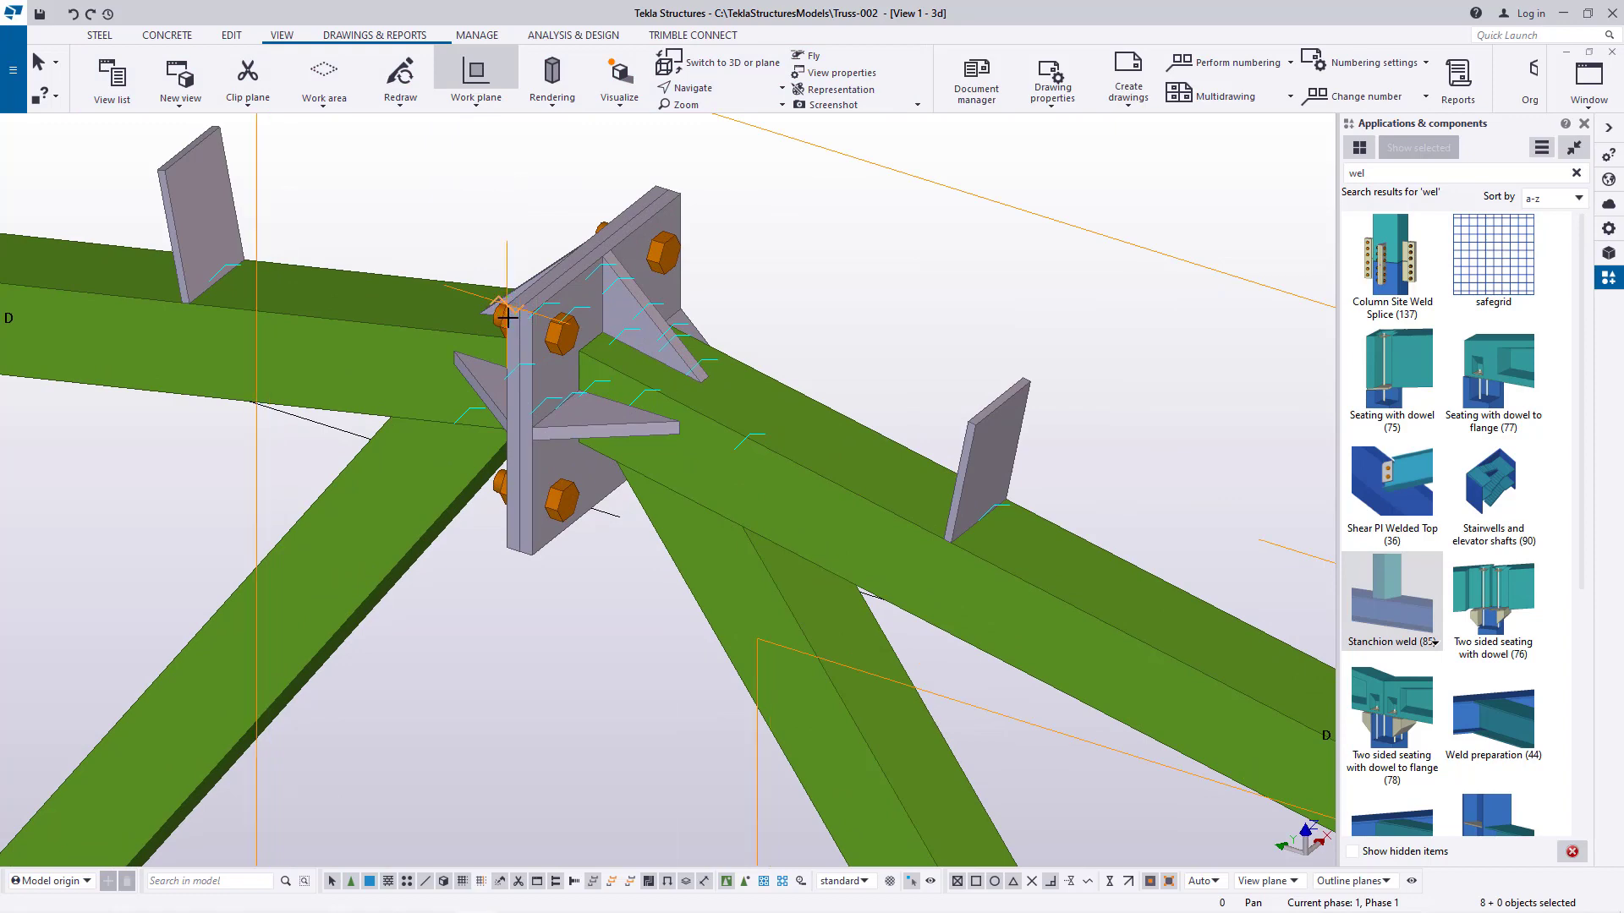
{"action": "scroll", "coordinate": [550, 328], "scroll_direction": "down", "scroll_amount": 4}
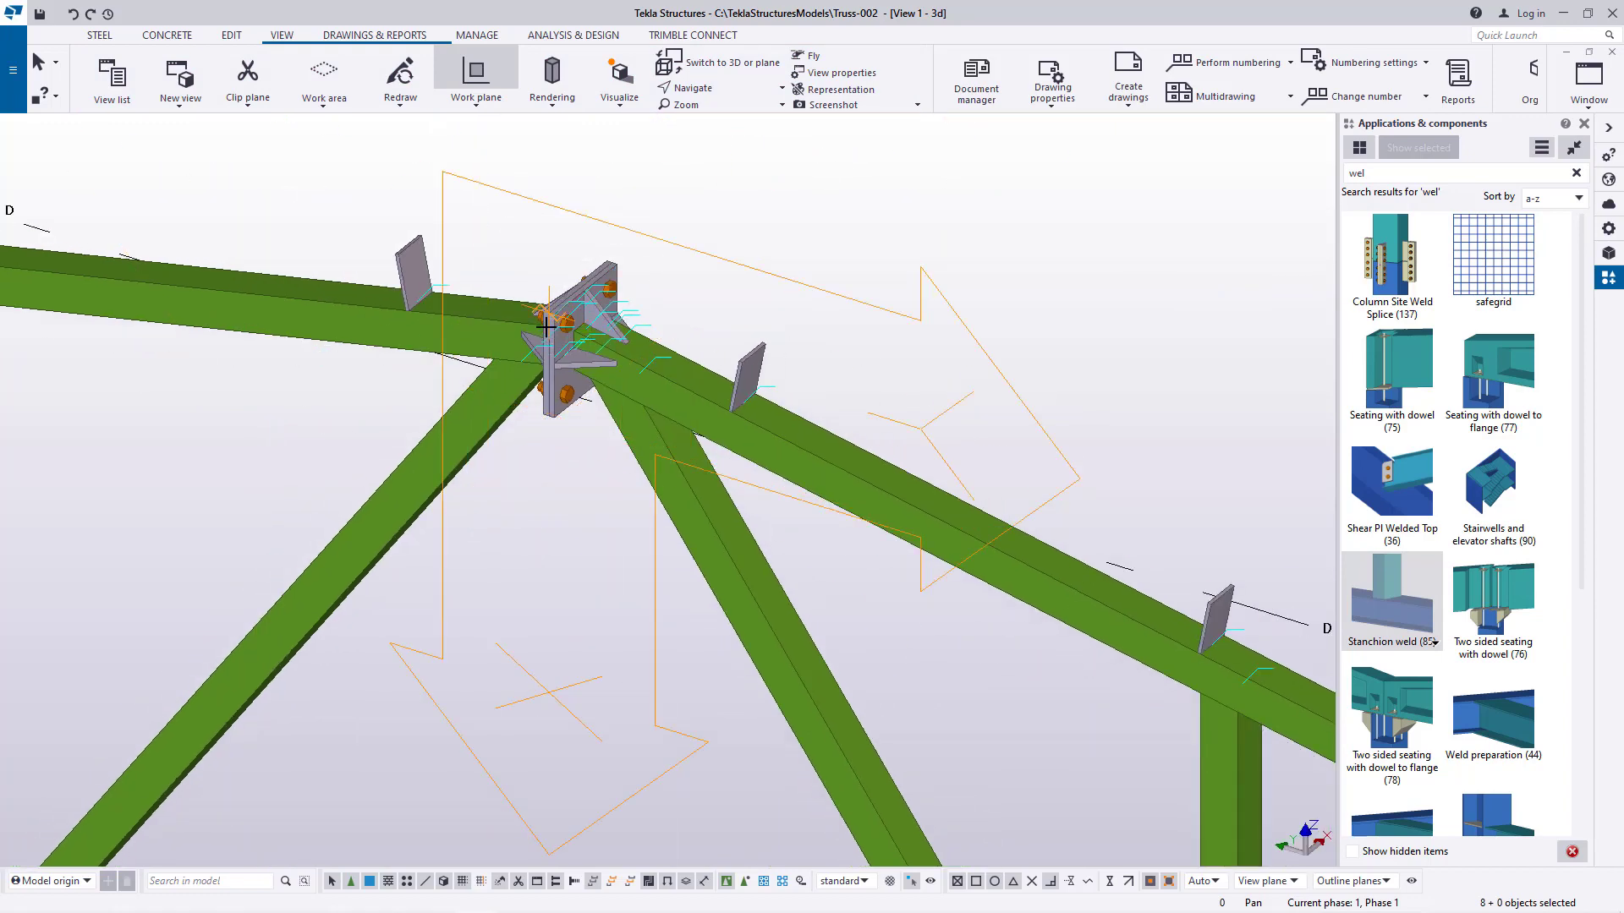
{"action": "scroll", "coordinate": [542, 315], "scroll_direction": "up", "scroll_amount": 5}
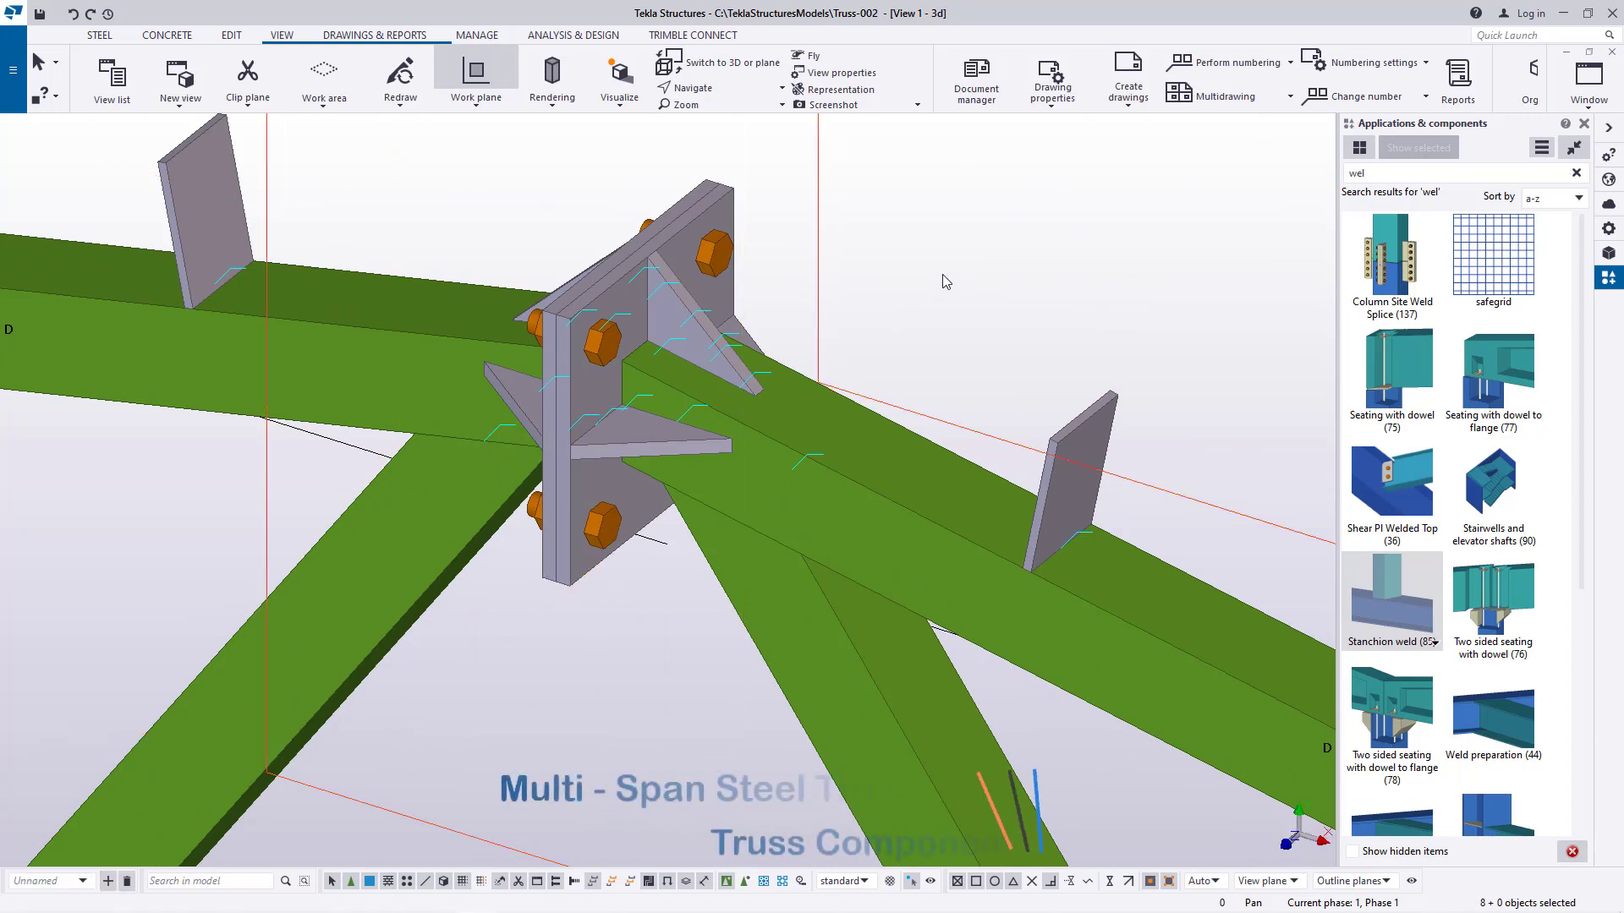
Set up a mirror copy of the eight selected bolt groups, with the mirror line along the ridge splice plates' joint from upper to lower end
{"action": "scroll", "coordinate": [650, 426], "scroll_direction": "down", "scroll_amount": 8}
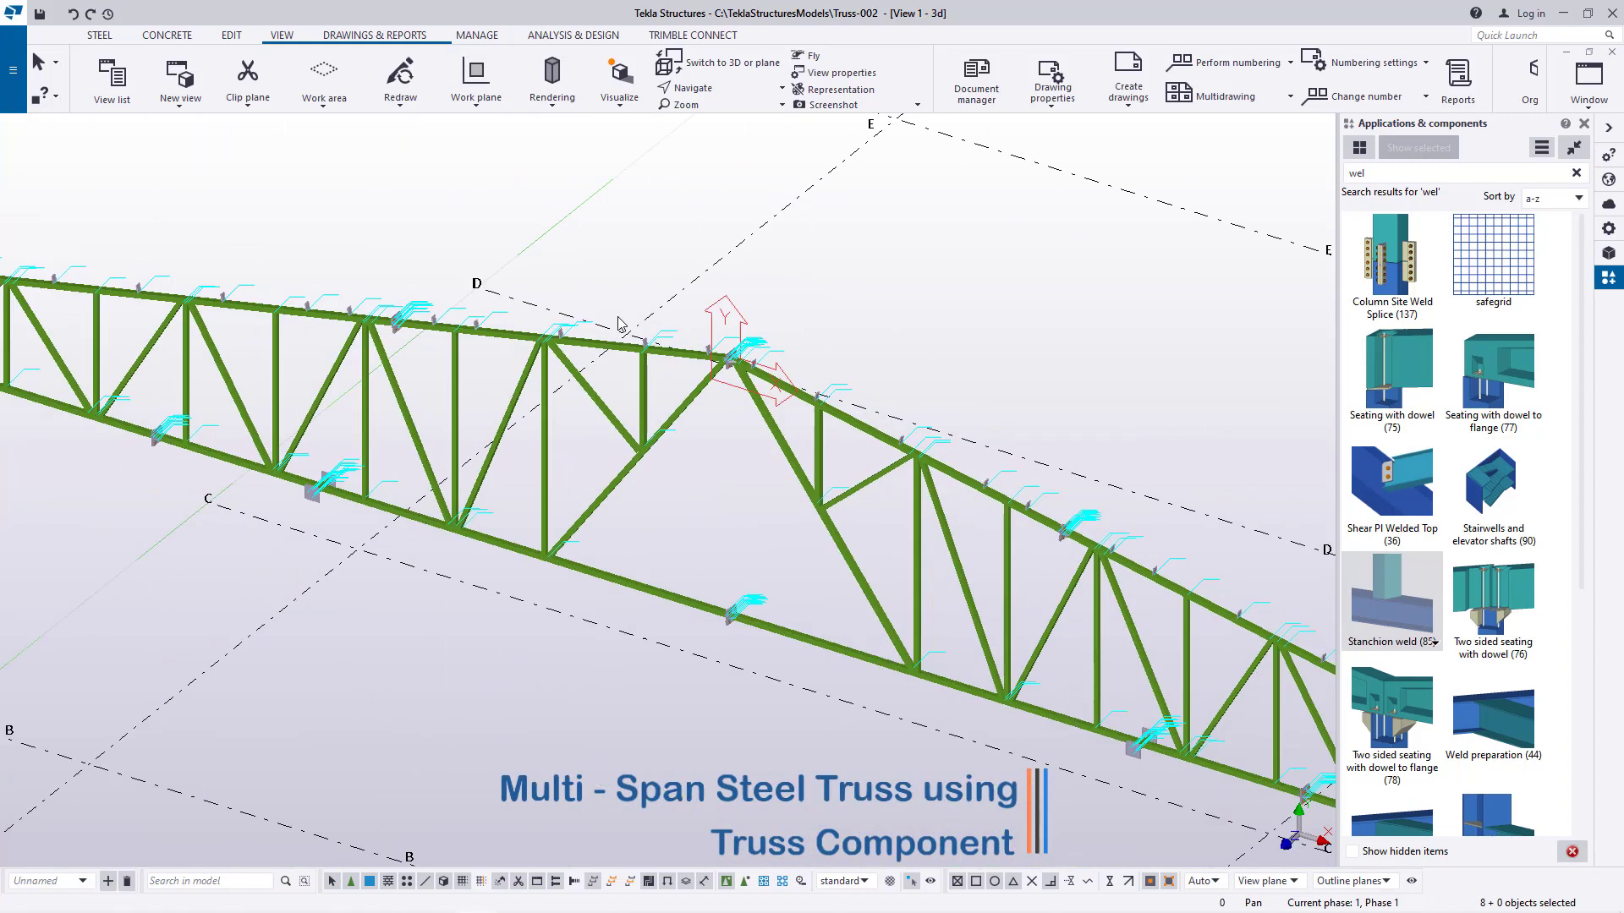
{"action": "scroll", "coordinate": [650, 406], "scroll_direction": "up", "scroll_amount": 1}
{"action": "scroll", "coordinate": [432, 323], "scroll_direction": "down", "scroll_amount": 2}
{"action": "scroll", "coordinate": [212, 331], "scroll_direction": "up", "scroll_amount": 6}
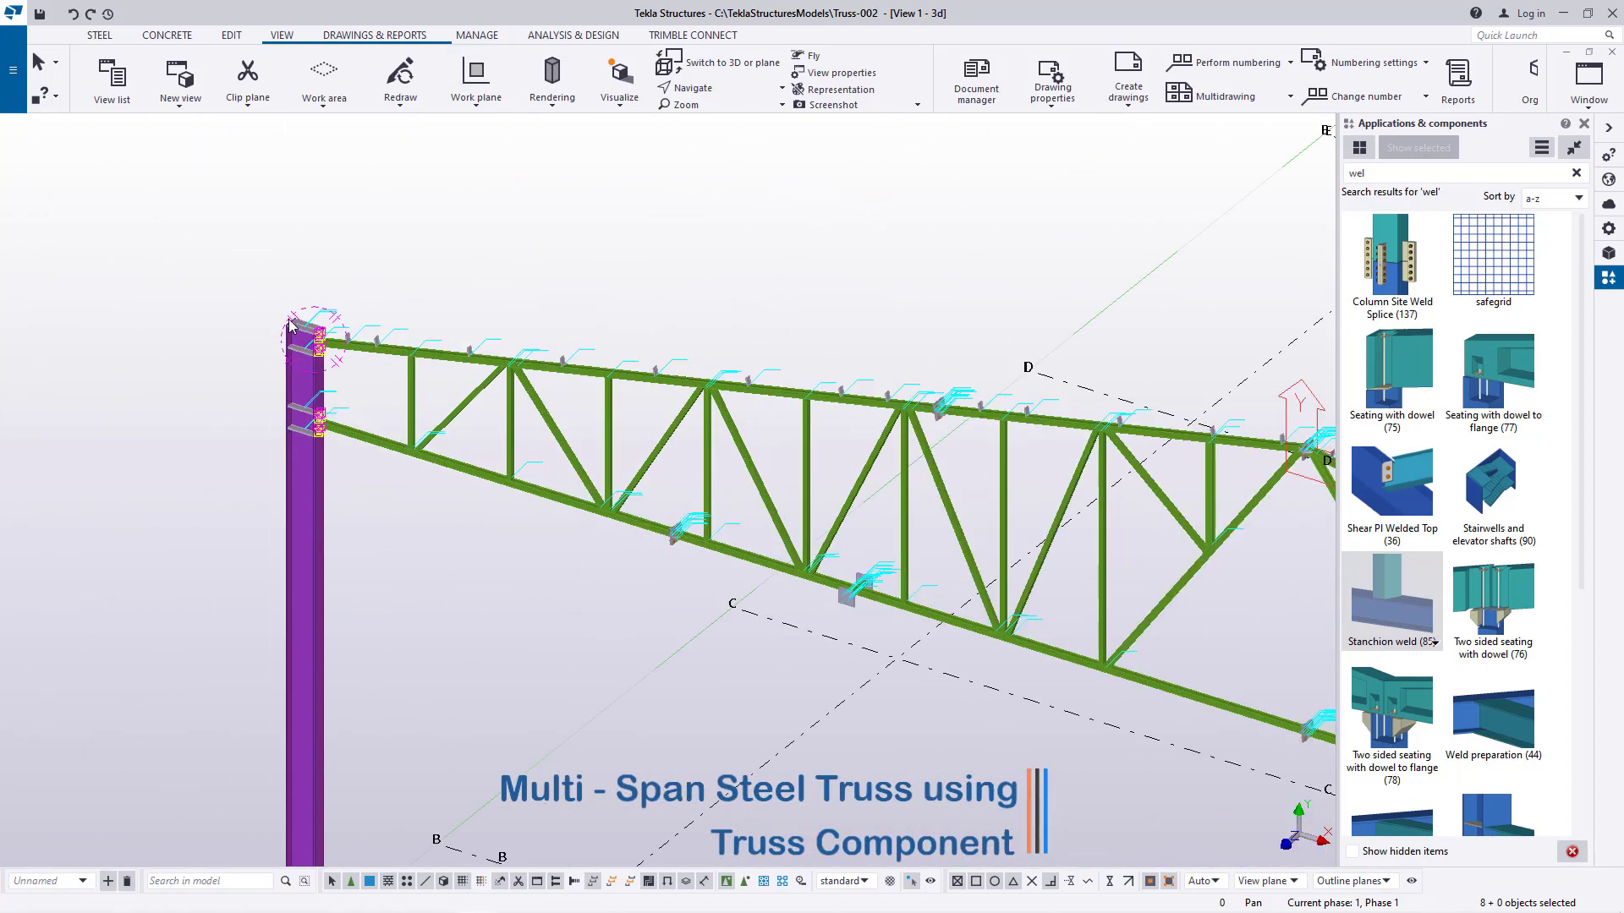
{"action": "scroll", "coordinate": [300, 342], "scroll_direction": "up", "scroll_amount": 5}
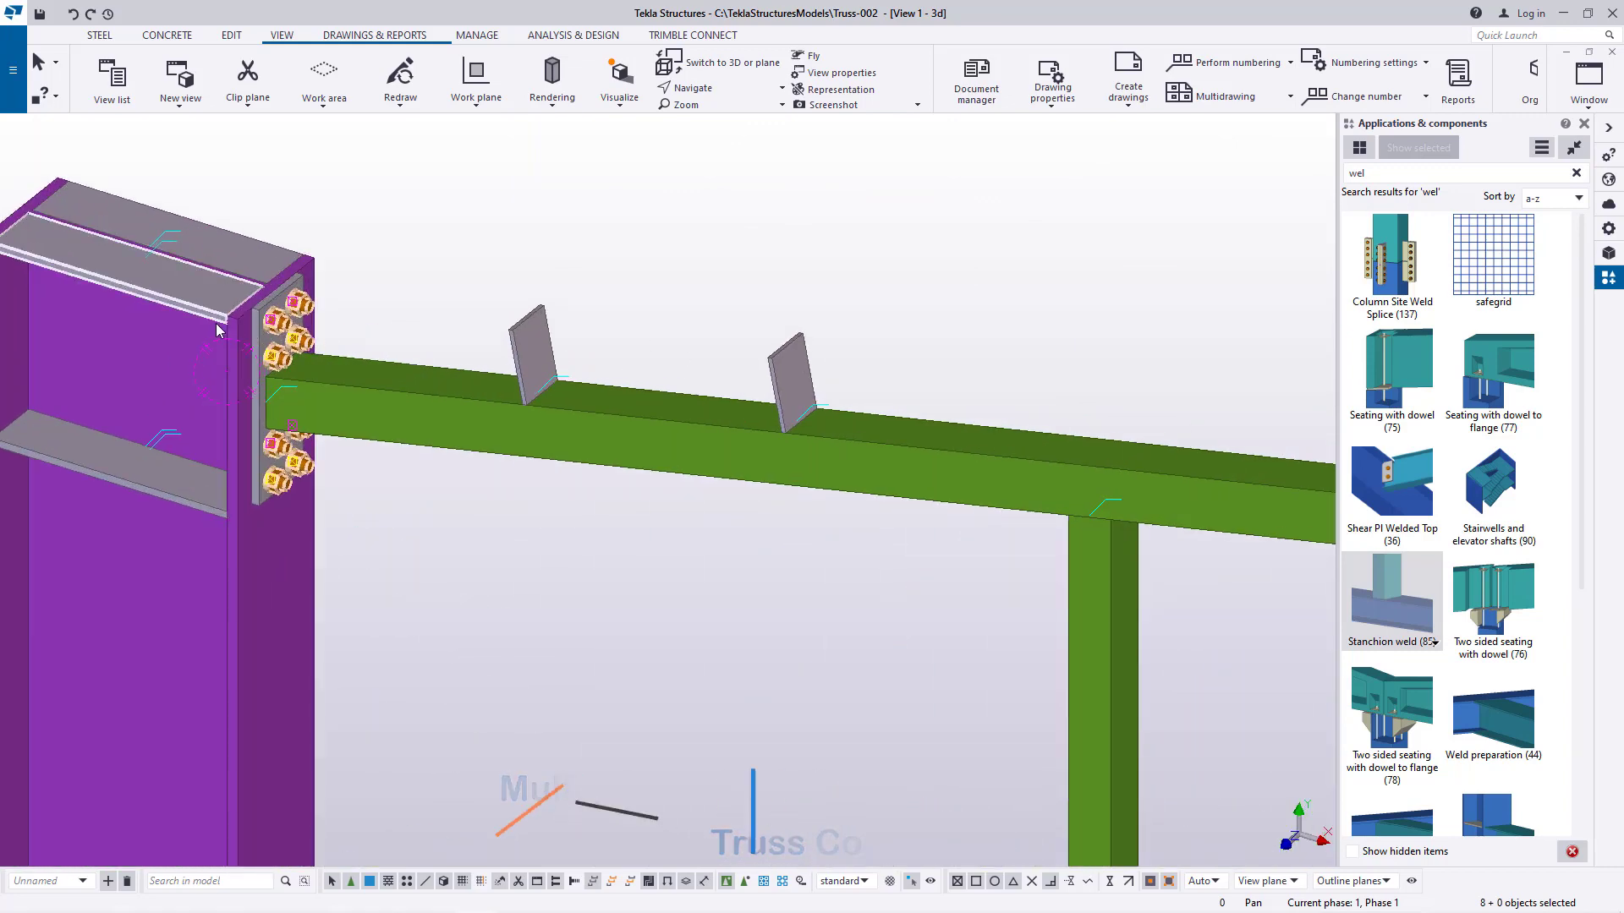
{"action": "scroll", "coordinate": [217, 330], "scroll_direction": "down", "scroll_amount": 3}
{"action": "scroll", "coordinate": [257, 336], "scroll_direction": "down", "scroll_amount": 2}
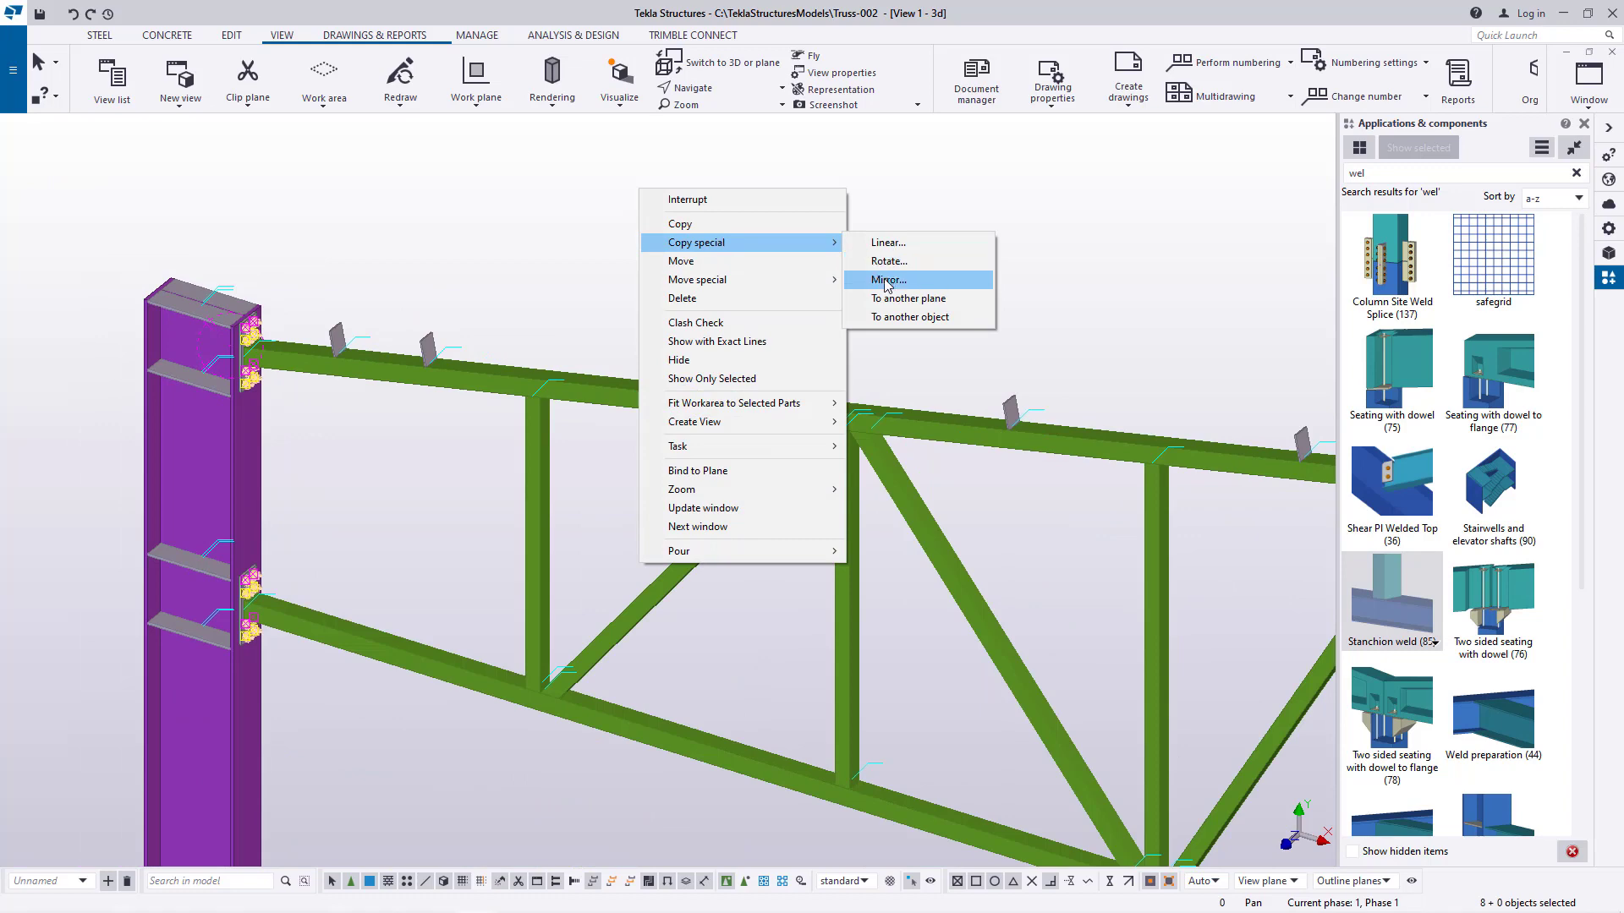
{"action": "scroll", "coordinate": [144, 341], "scroll_direction": "down", "scroll_amount": 5}
{"action": "scroll", "coordinate": [1008, 453], "scroll_direction": "up", "scroll_amount": 2}
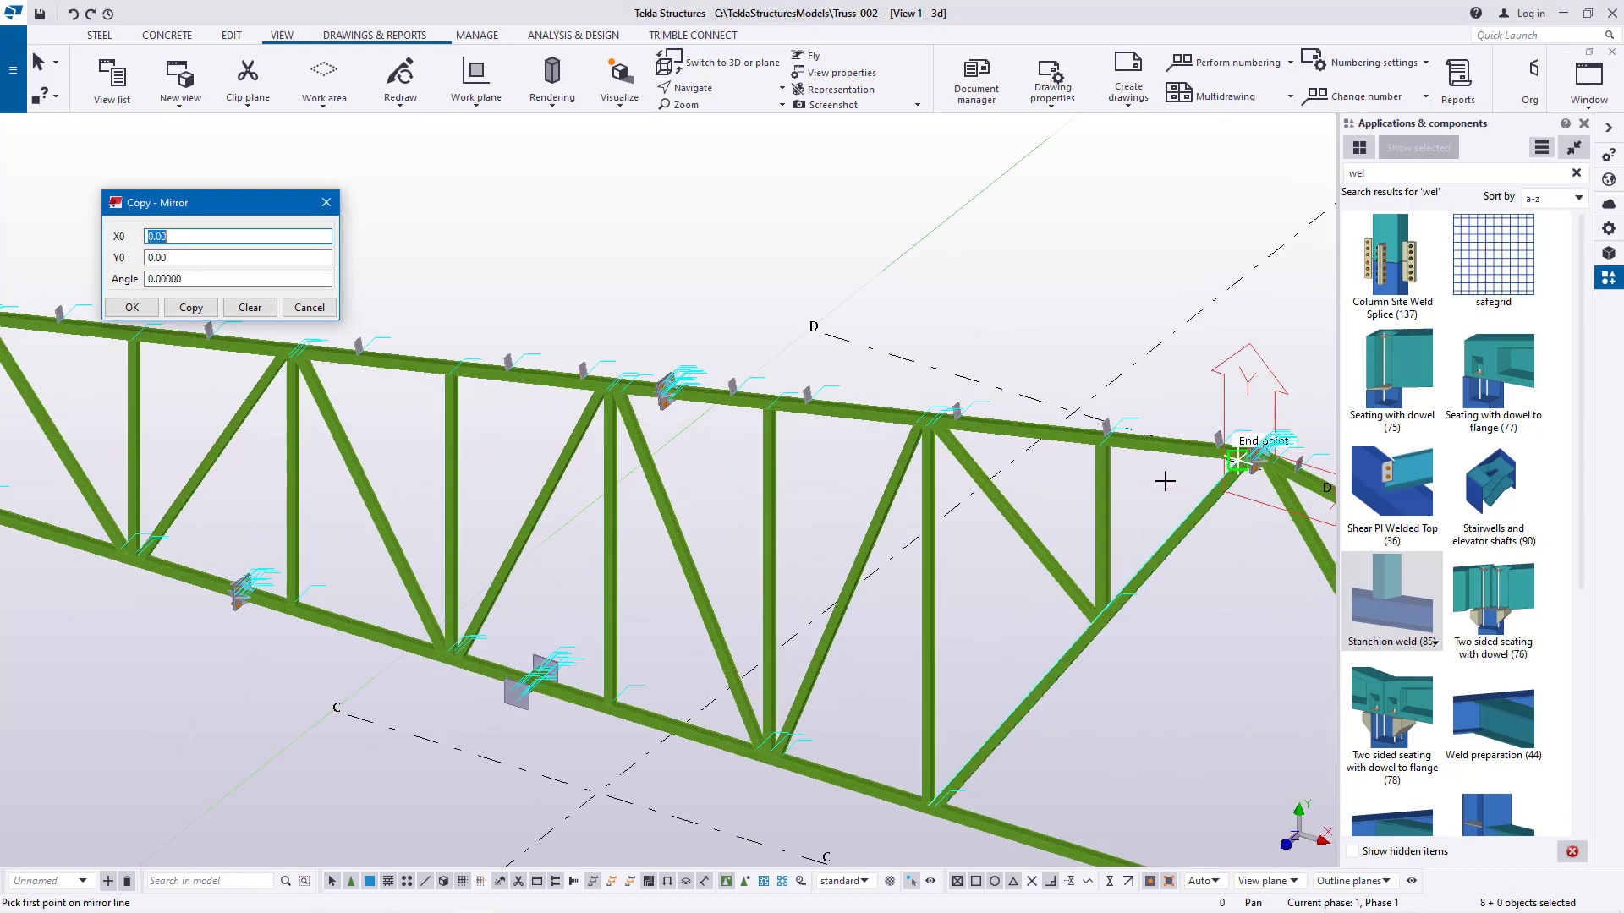
{"action": "middle_click_drag", "start_coordinate": [1163, 478], "coordinate": [849, 486]}
{"action": "scroll", "coordinate": [844, 498], "scroll_direction": "down", "scroll_amount": 1}
{"action": "scroll", "coordinate": [978, 428], "scroll_direction": "up", "scroll_amount": 10}
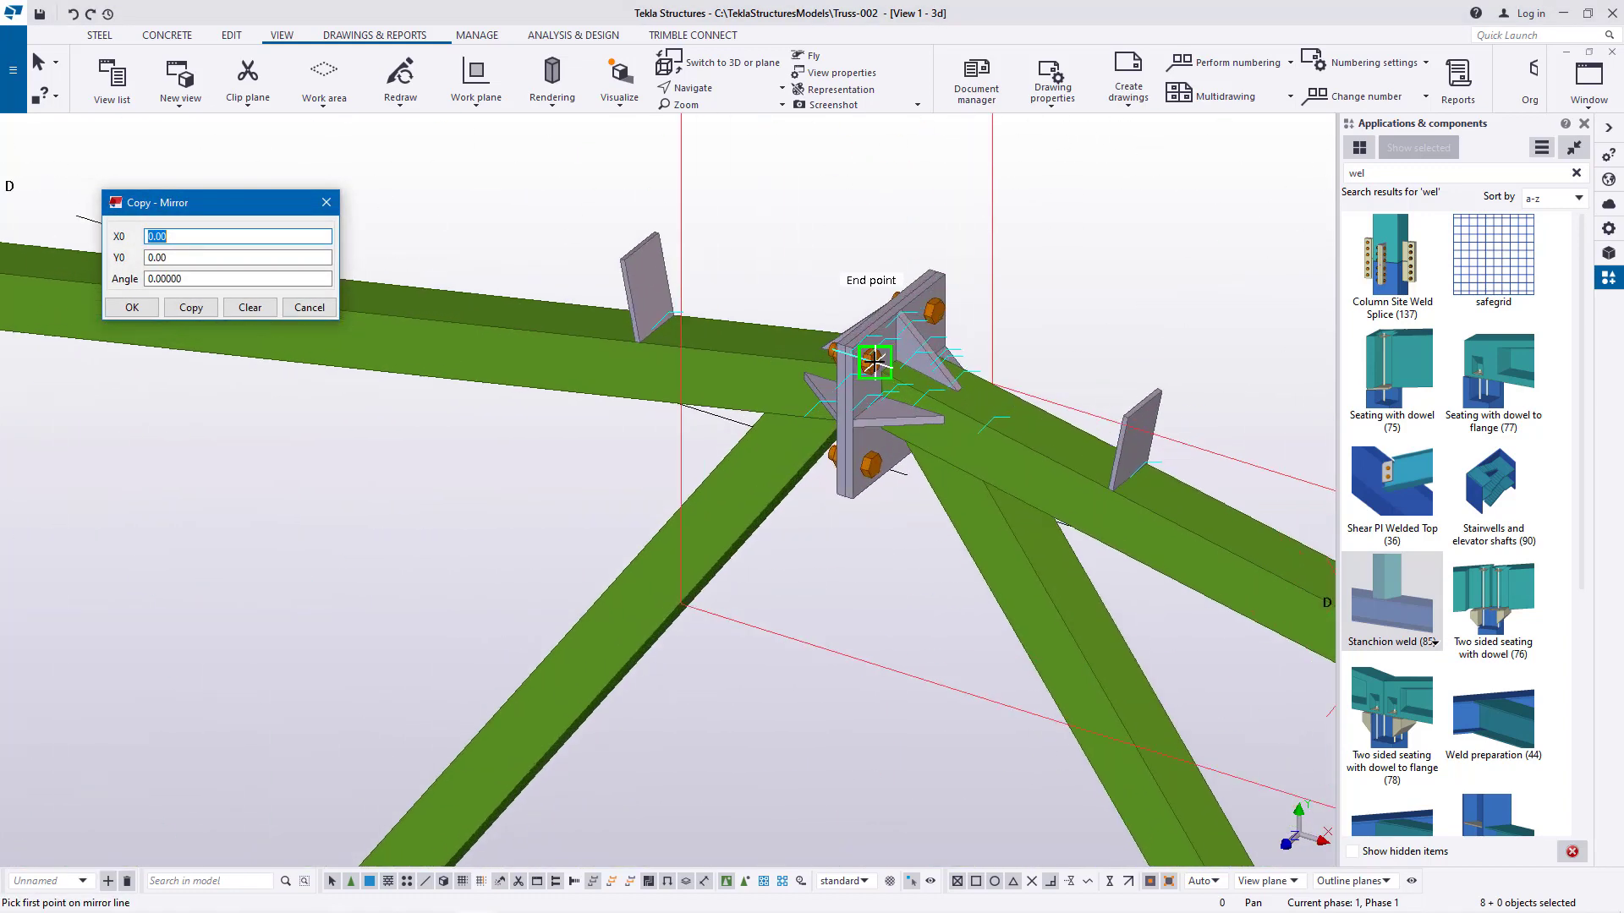
{"action": "scroll", "coordinate": [838, 343], "scroll_direction": "up", "scroll_amount": 6}
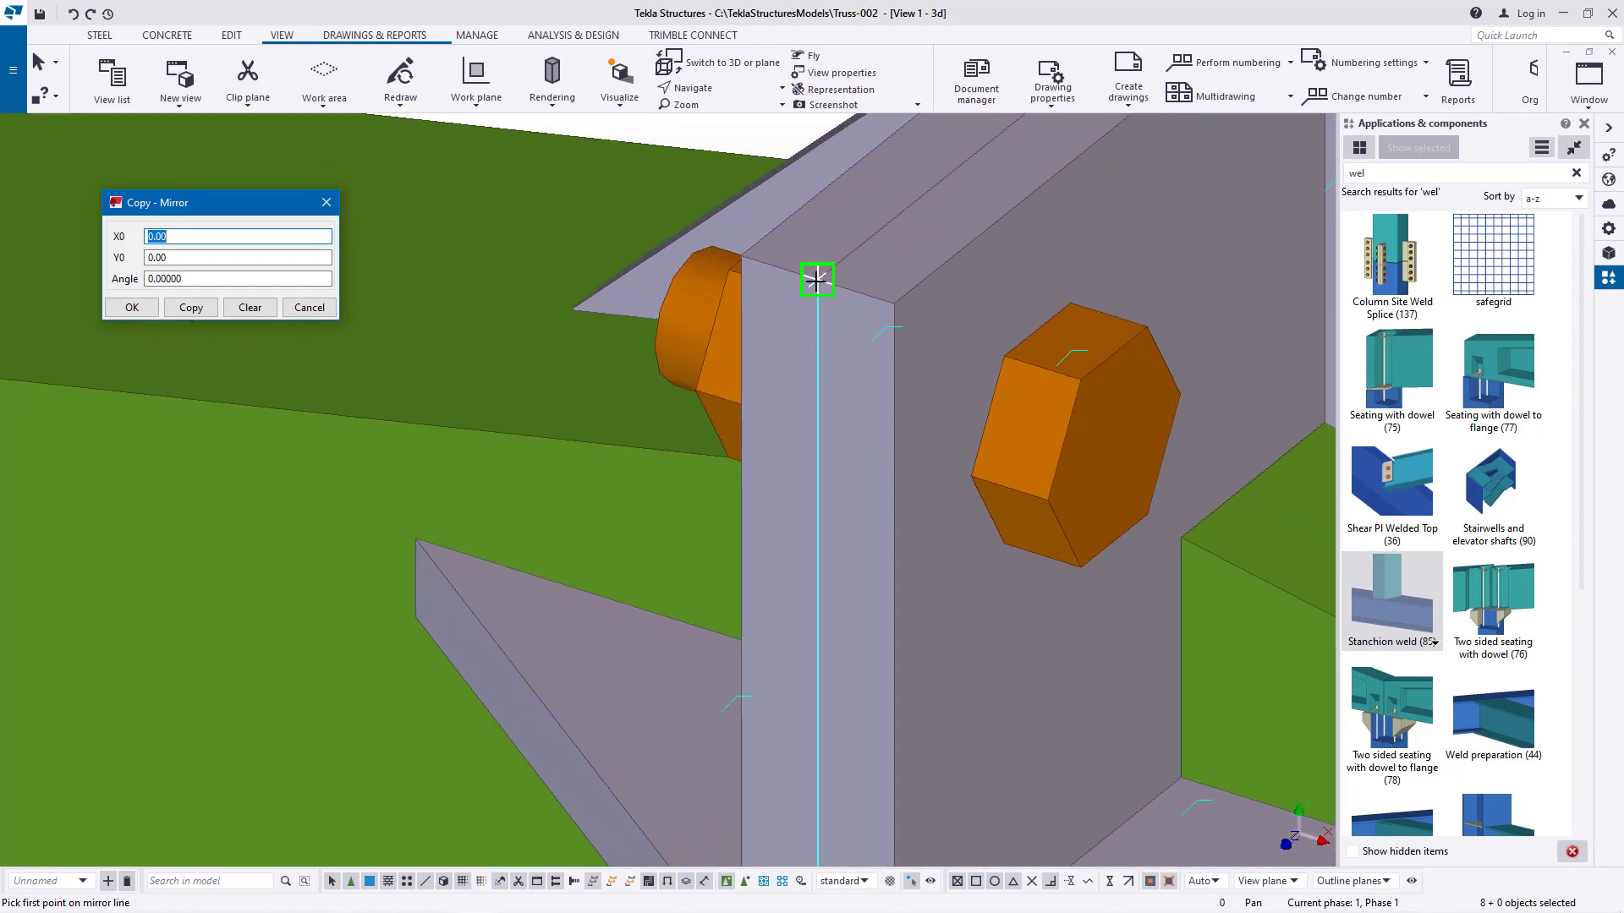
{"action": "scroll", "coordinate": [790, 288], "scroll_direction": "down", "scroll_amount": 5}
{"action": "scroll", "coordinate": [791, 676], "scroll_direction": "up", "scroll_amount": 6}
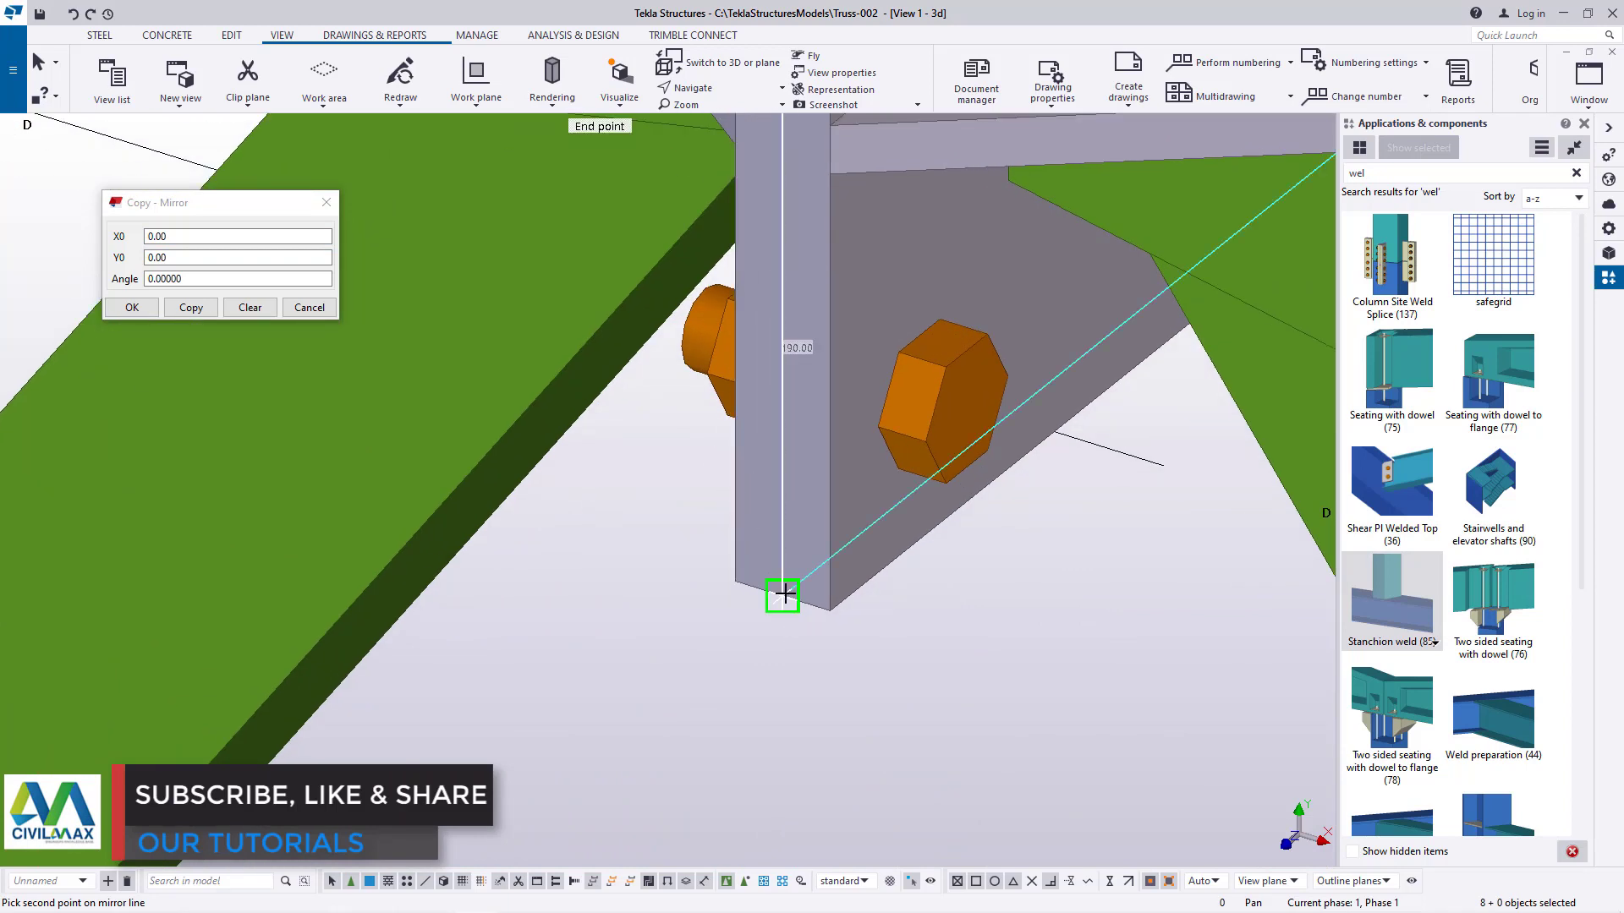
Create the mirrored bolt groups, end the mirror copy, and check the bolts at the grid 3 column
{"action": "left_click", "coordinate": [193, 311]}
{"action": "left_click", "coordinate": [138, 310]}
{"action": "right_click", "coordinate": [280, 247]}
{"action": "left_click", "coordinate": [318, 259]}
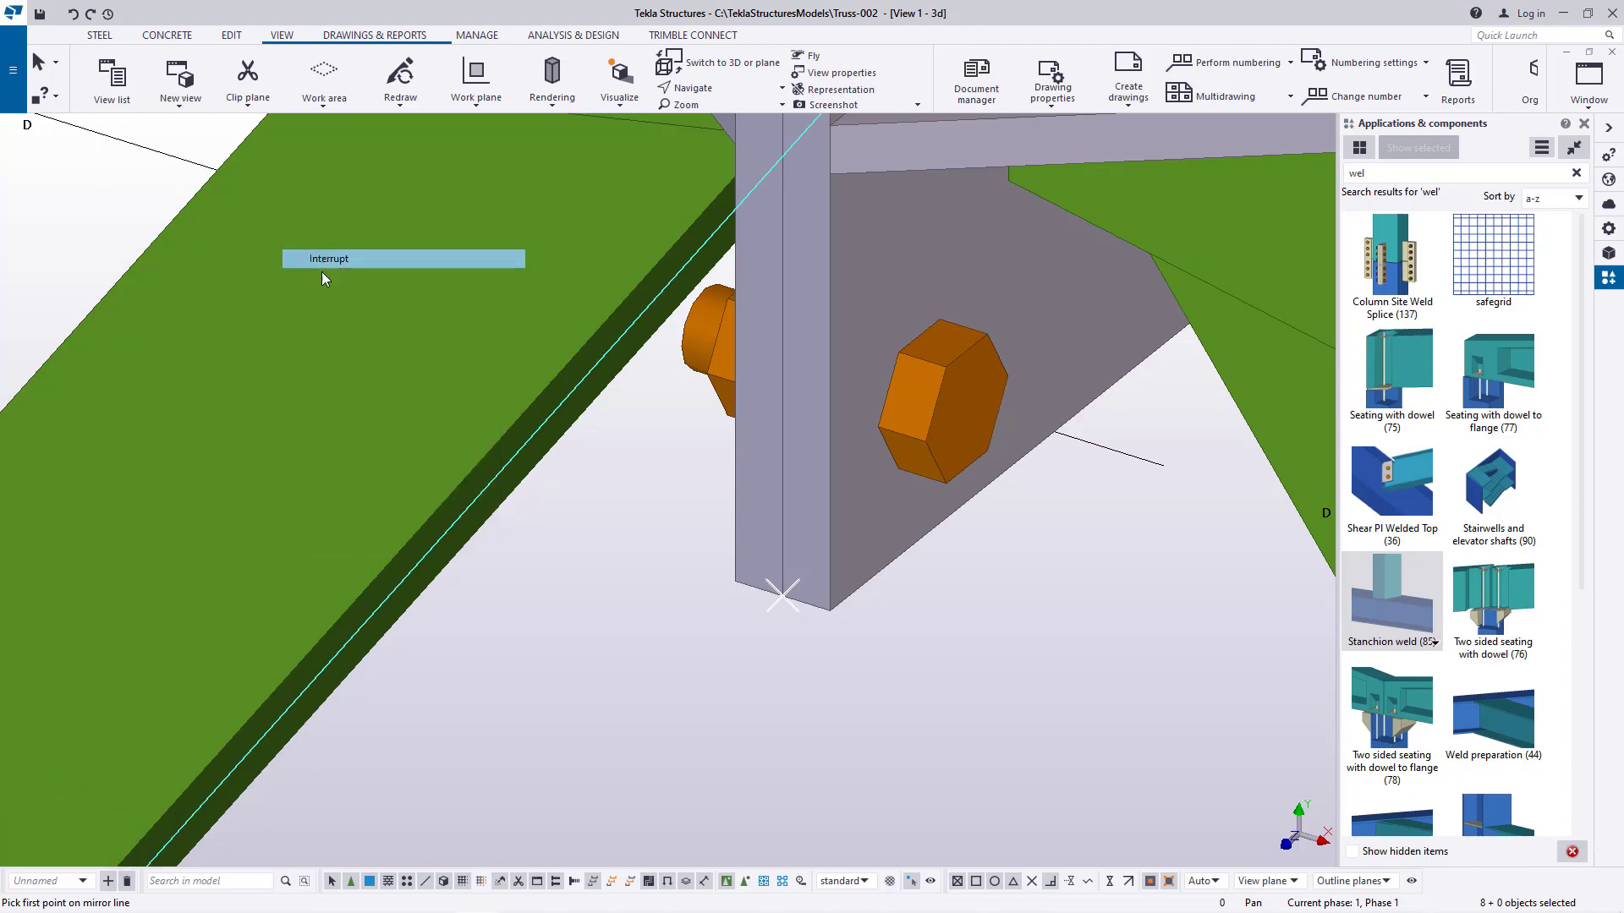
{"action": "scroll", "coordinate": [294, 368], "scroll_direction": "down", "scroll_amount": 8}
{"action": "scroll", "coordinate": [291, 372], "scroll_direction": "down", "scroll_amount": 6}
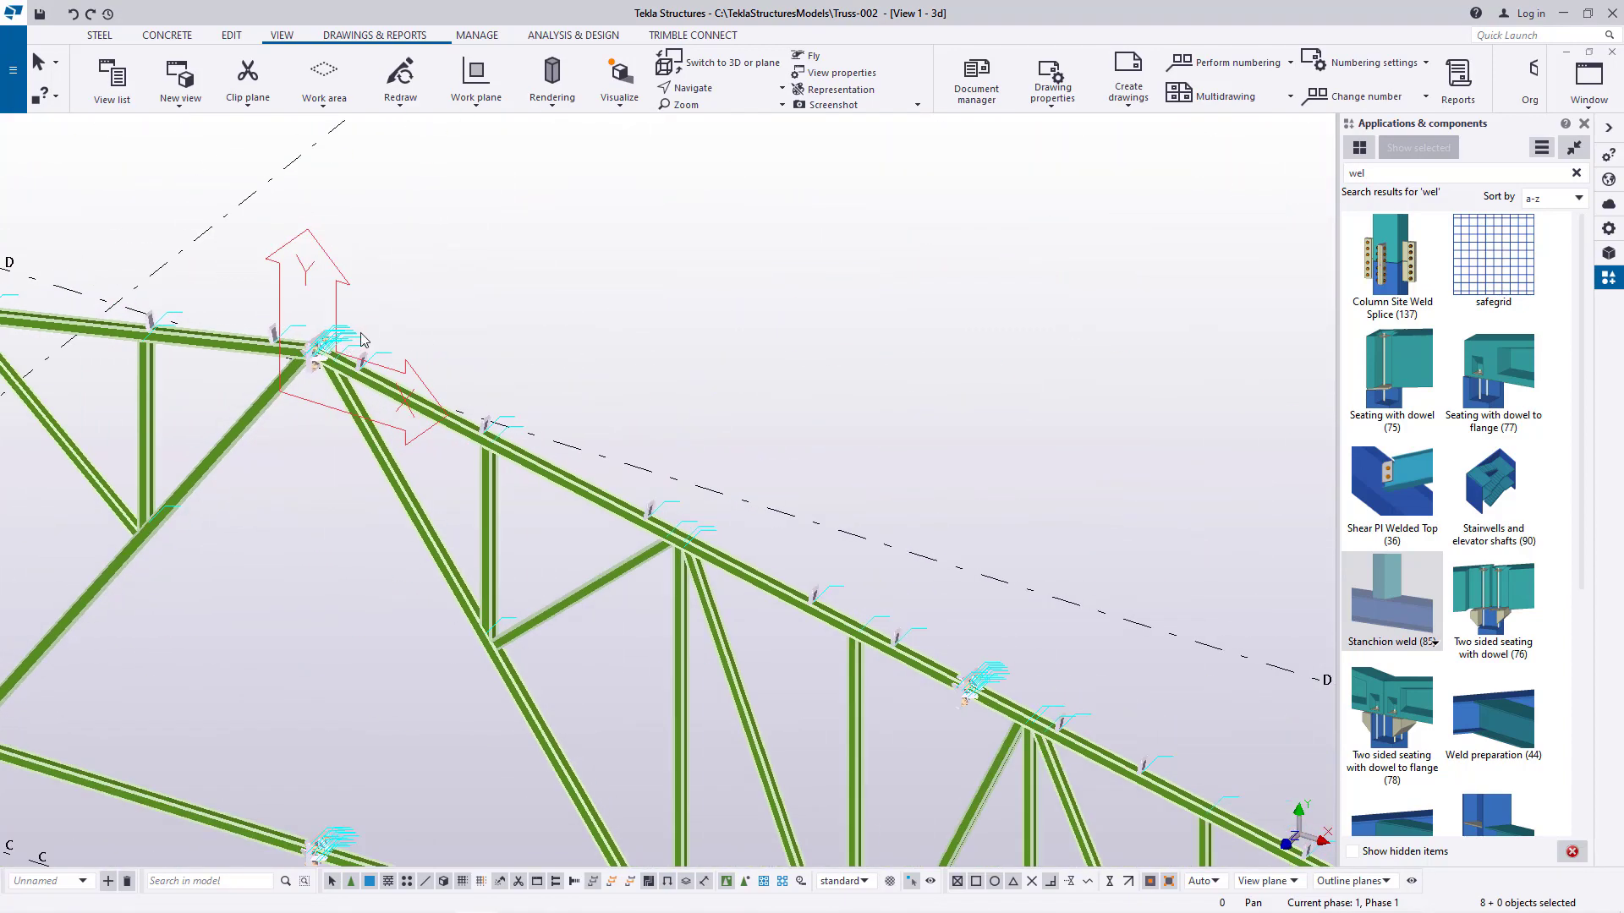
{"action": "scroll", "coordinate": [926, 597], "scroll_direction": "up", "scroll_amount": 3}
{"action": "scroll", "coordinate": [926, 597], "scroll_direction": "up", "scroll_amount": 8}
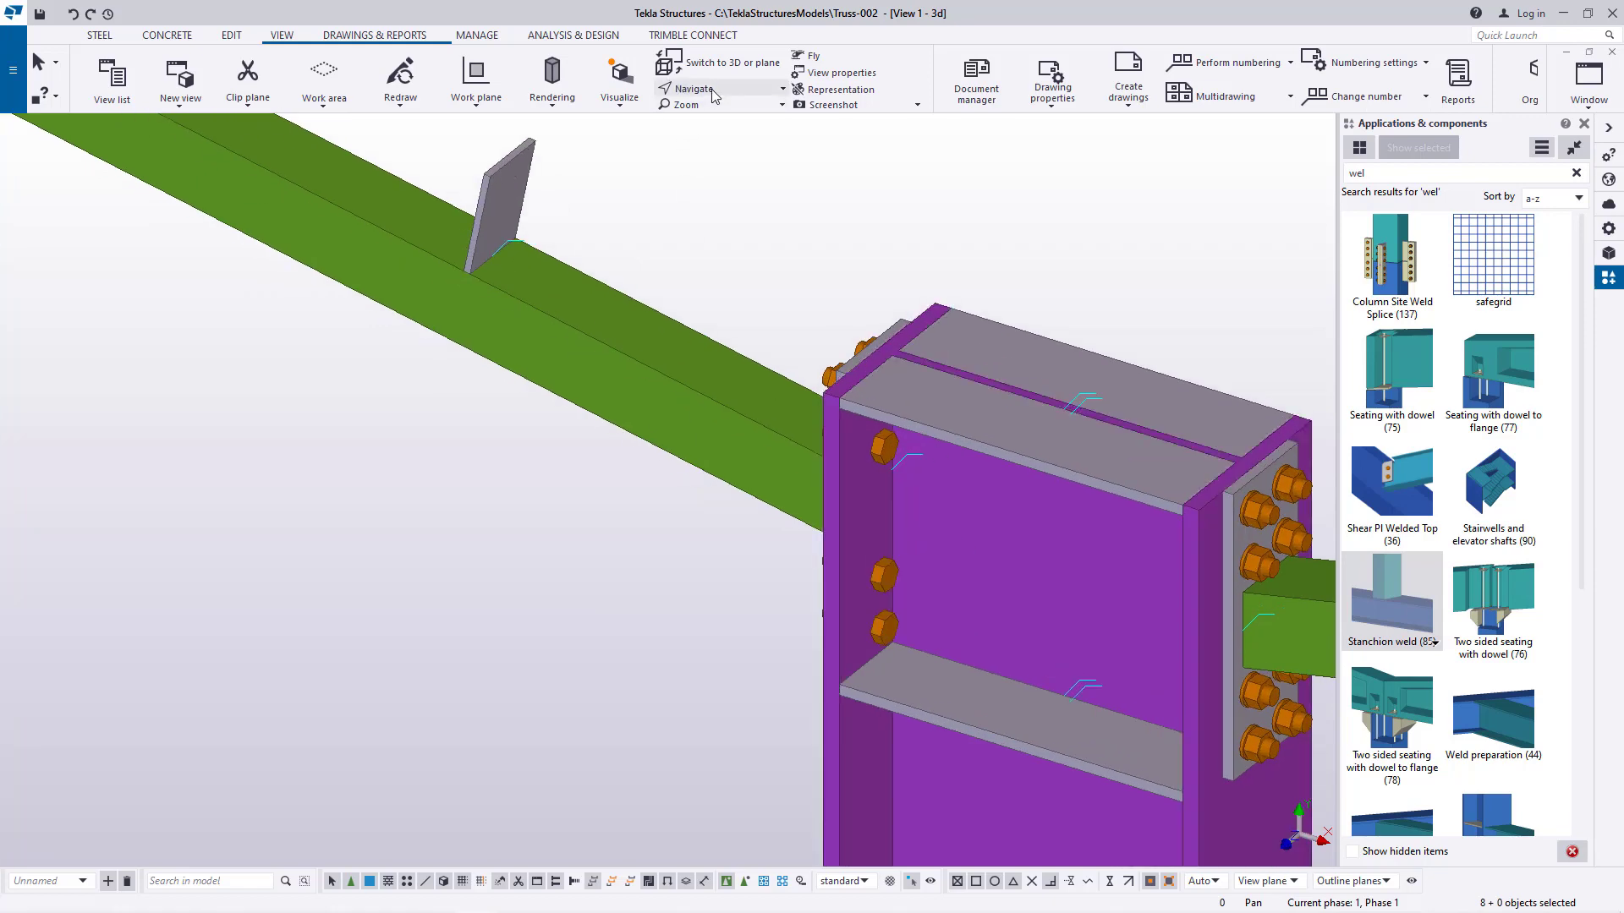
Examine the bolted end plates on the grid 3 column and the splice plates at the second span's ridge
{"action": "middle_click_drag", "start_coordinate": [883, 519], "coordinate": [301, 581], "text": "ctrl"}
{"action": "scroll", "coordinate": [300, 581], "scroll_direction": "down", "scroll_amount": 10}
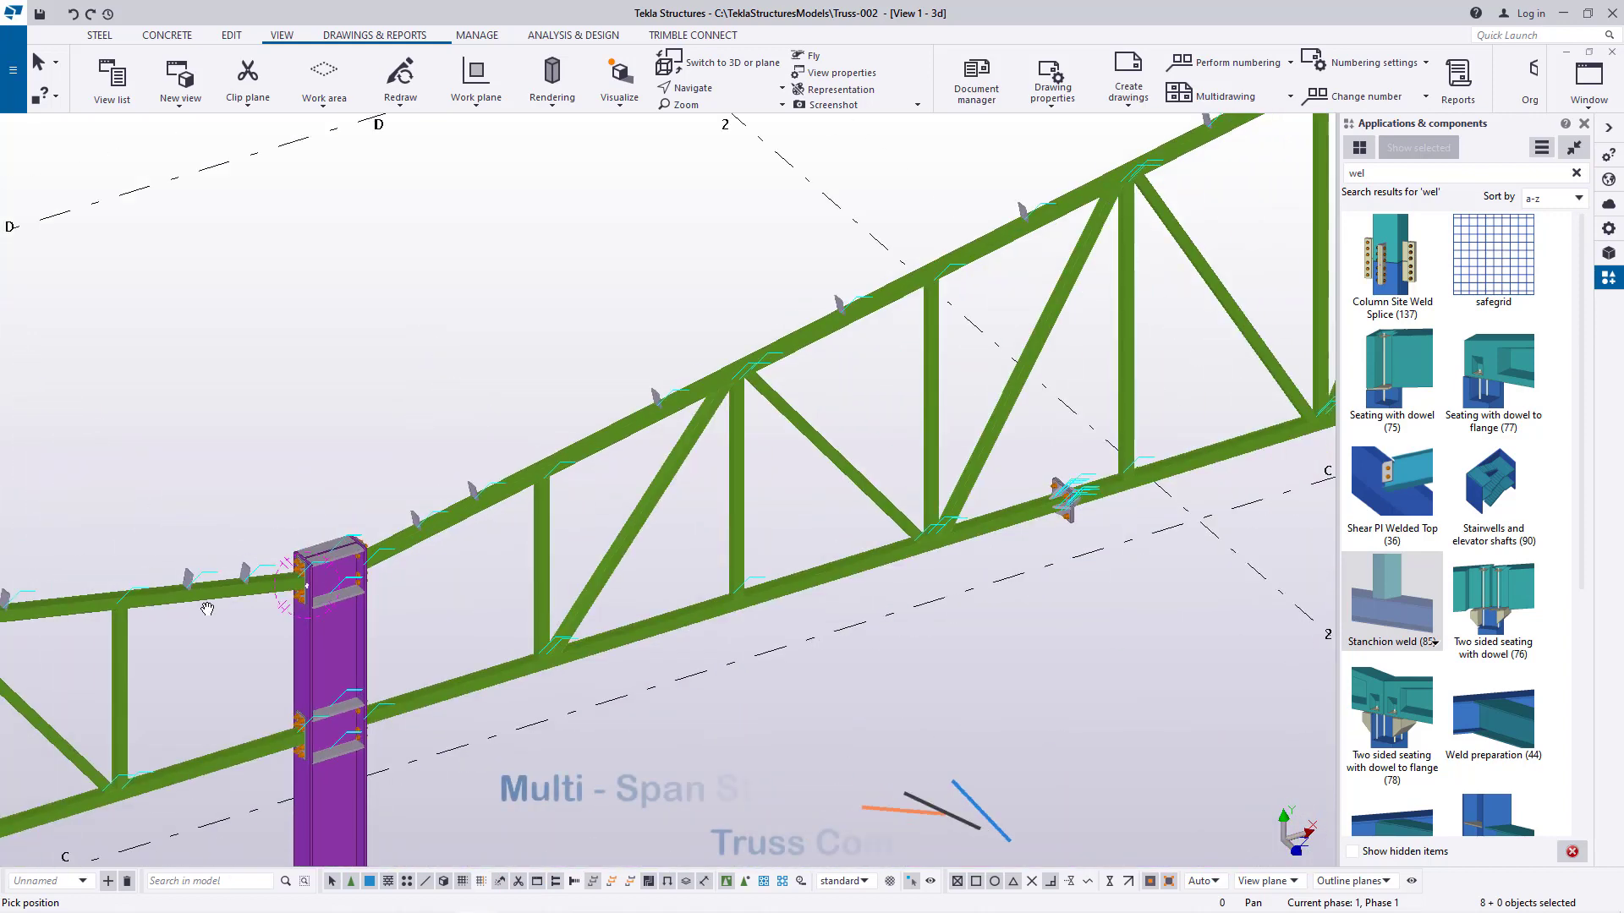
{"action": "scroll", "coordinate": [296, 701], "scroll_direction": "up", "scroll_amount": 5}
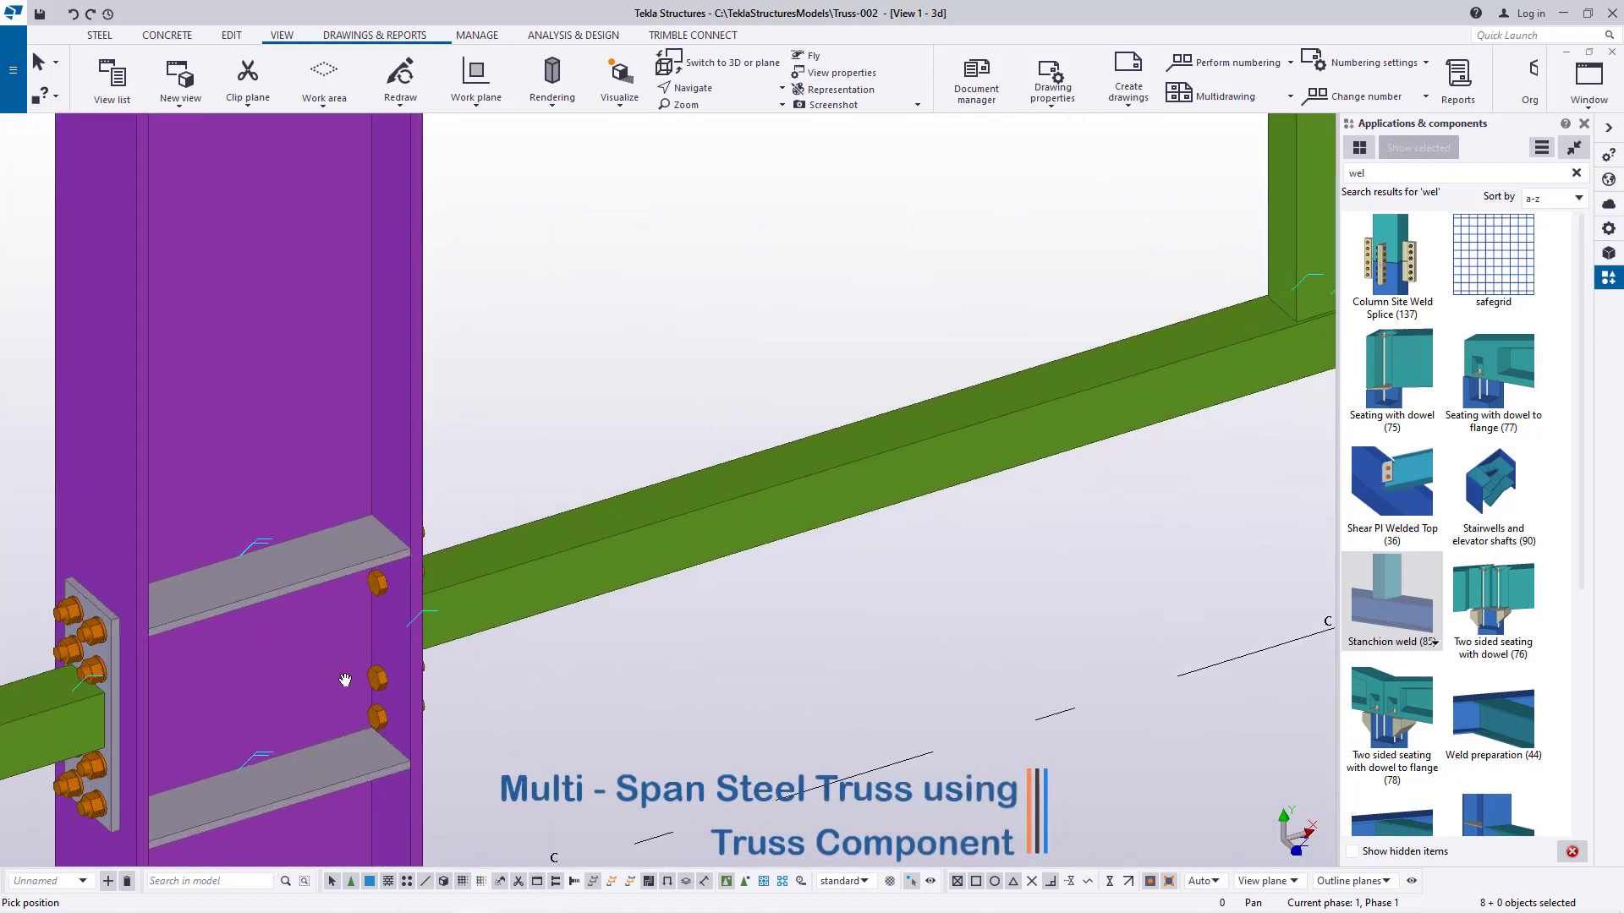
{"action": "scroll", "coordinate": [352, 678], "scroll_direction": "down", "scroll_amount": 4}
{"action": "scroll", "coordinate": [250, 689], "scroll_direction": "down", "scroll_amount": 3}
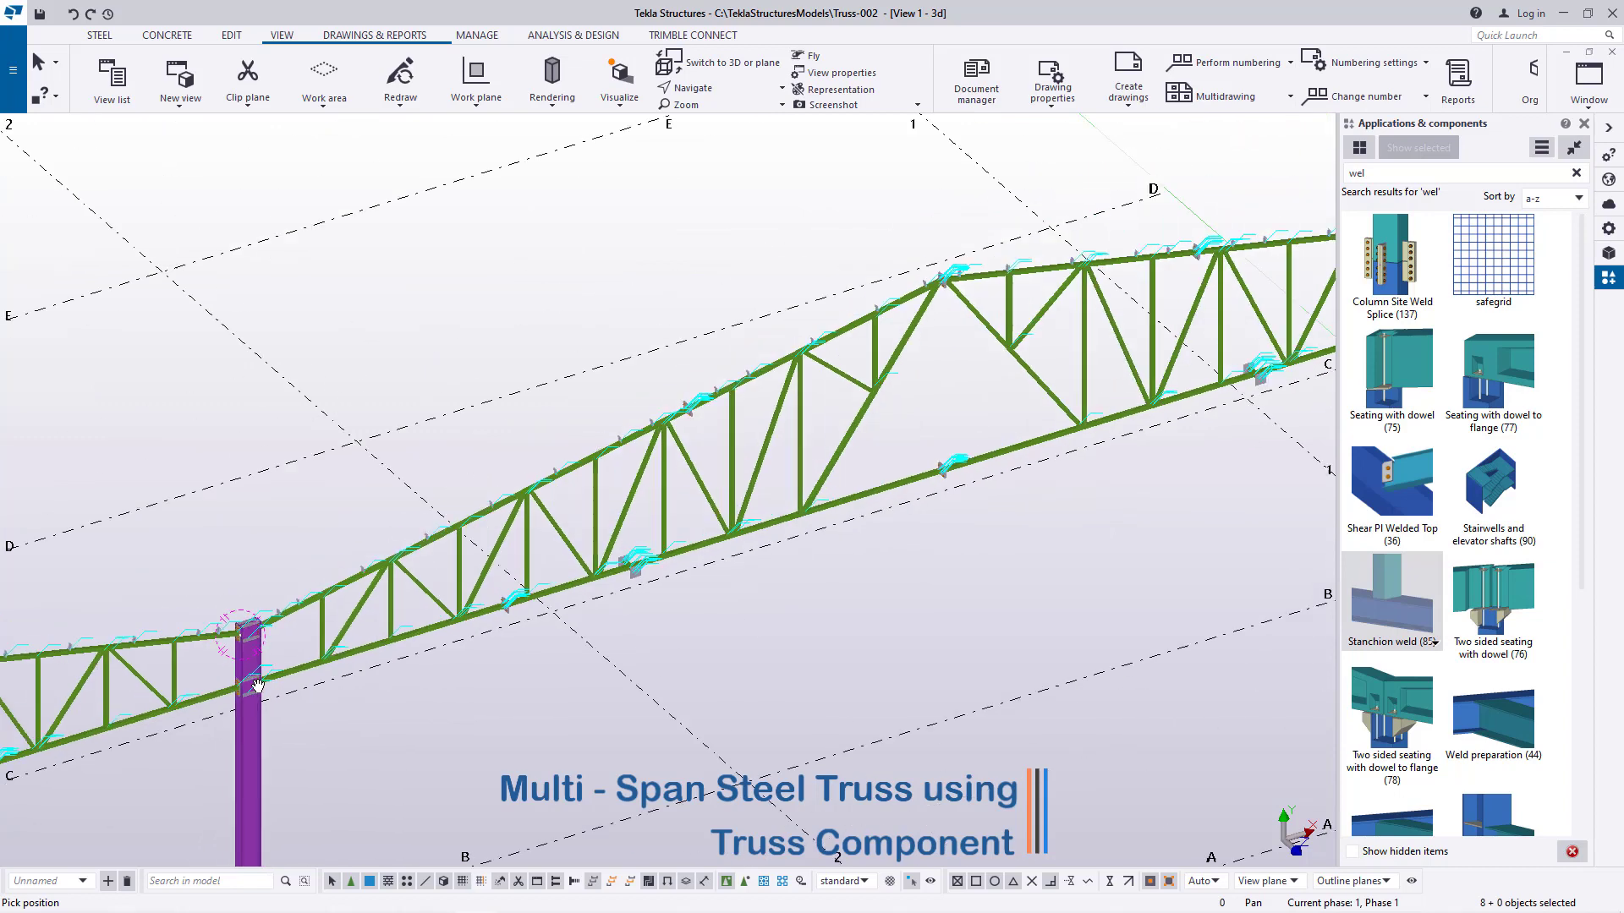
{"action": "scroll", "coordinate": [791, 382], "scroll_direction": "up", "scroll_amount": 5}
{"action": "right_click", "coordinate": [779, 366]}
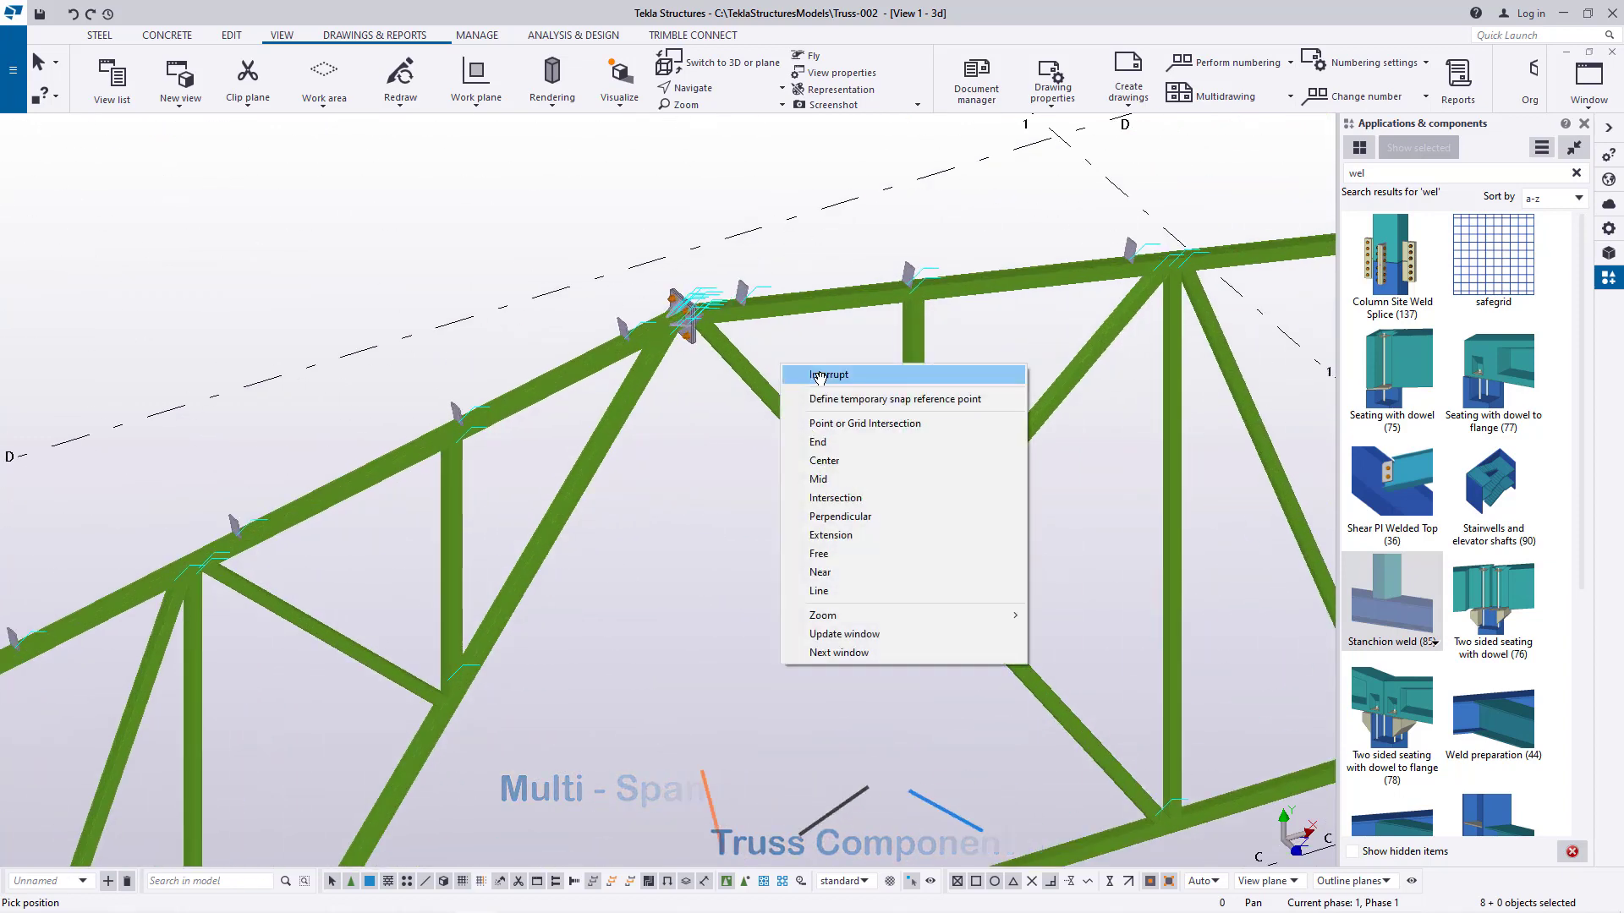
{"action": "left_click", "coordinate": [823, 376]}
{"action": "scroll", "coordinate": [704, 285], "scroll_direction": "up", "scroll_amount": 6}
{"action": "scroll", "coordinate": [688, 380], "scroll_direction": "up", "scroll_amount": 3}
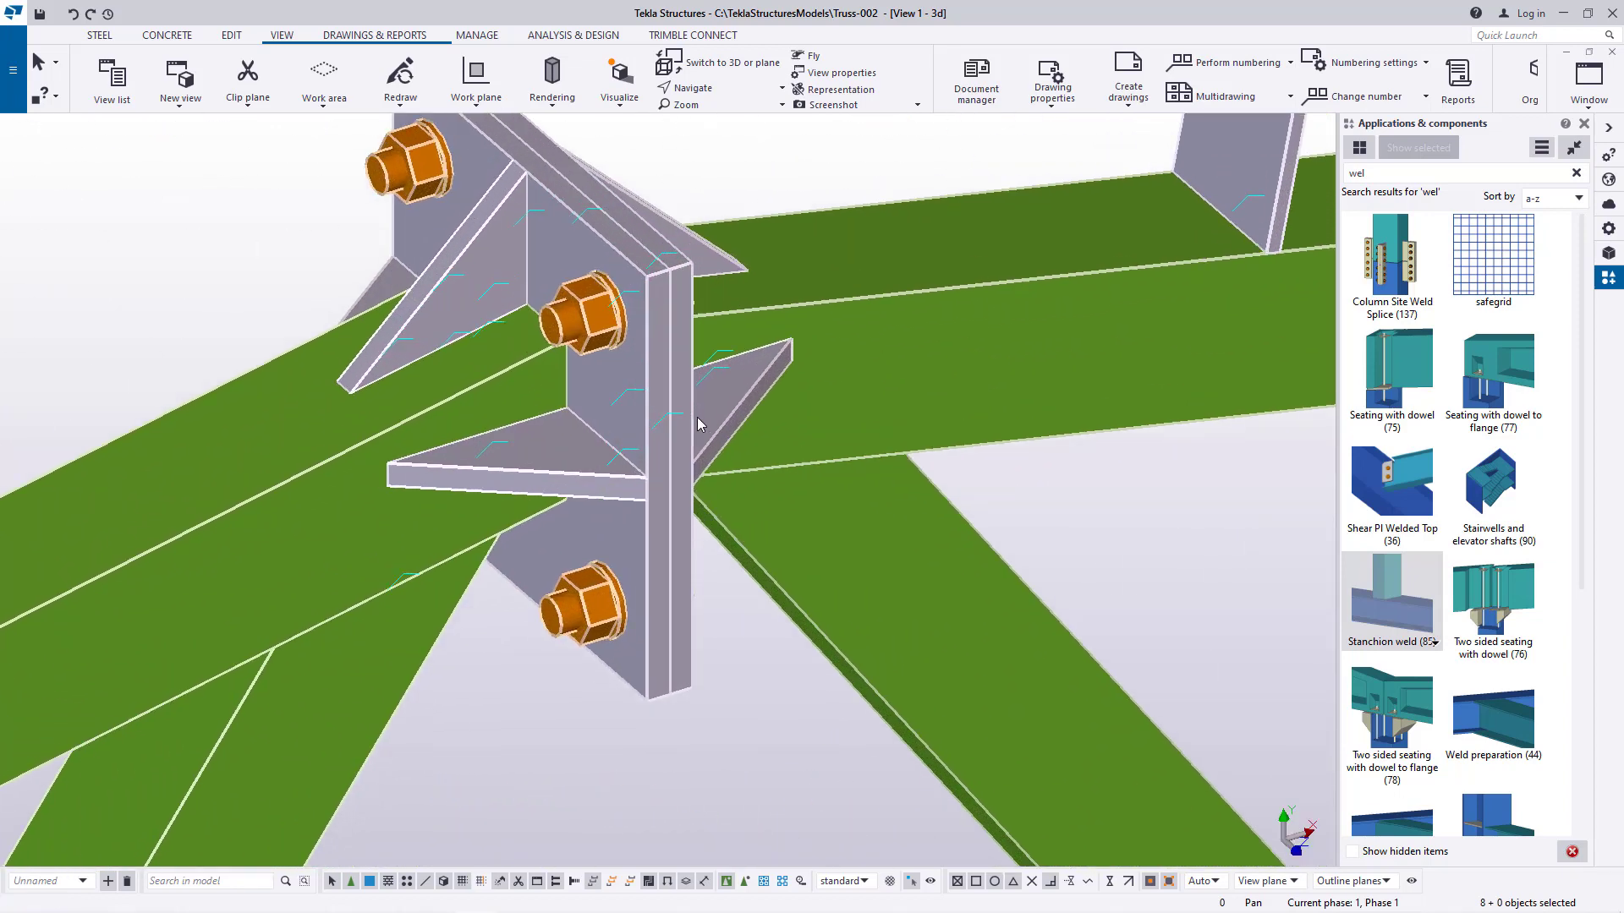
{"action": "scroll", "coordinate": [844, 343], "scroll_direction": "down", "scroll_amount": 10}
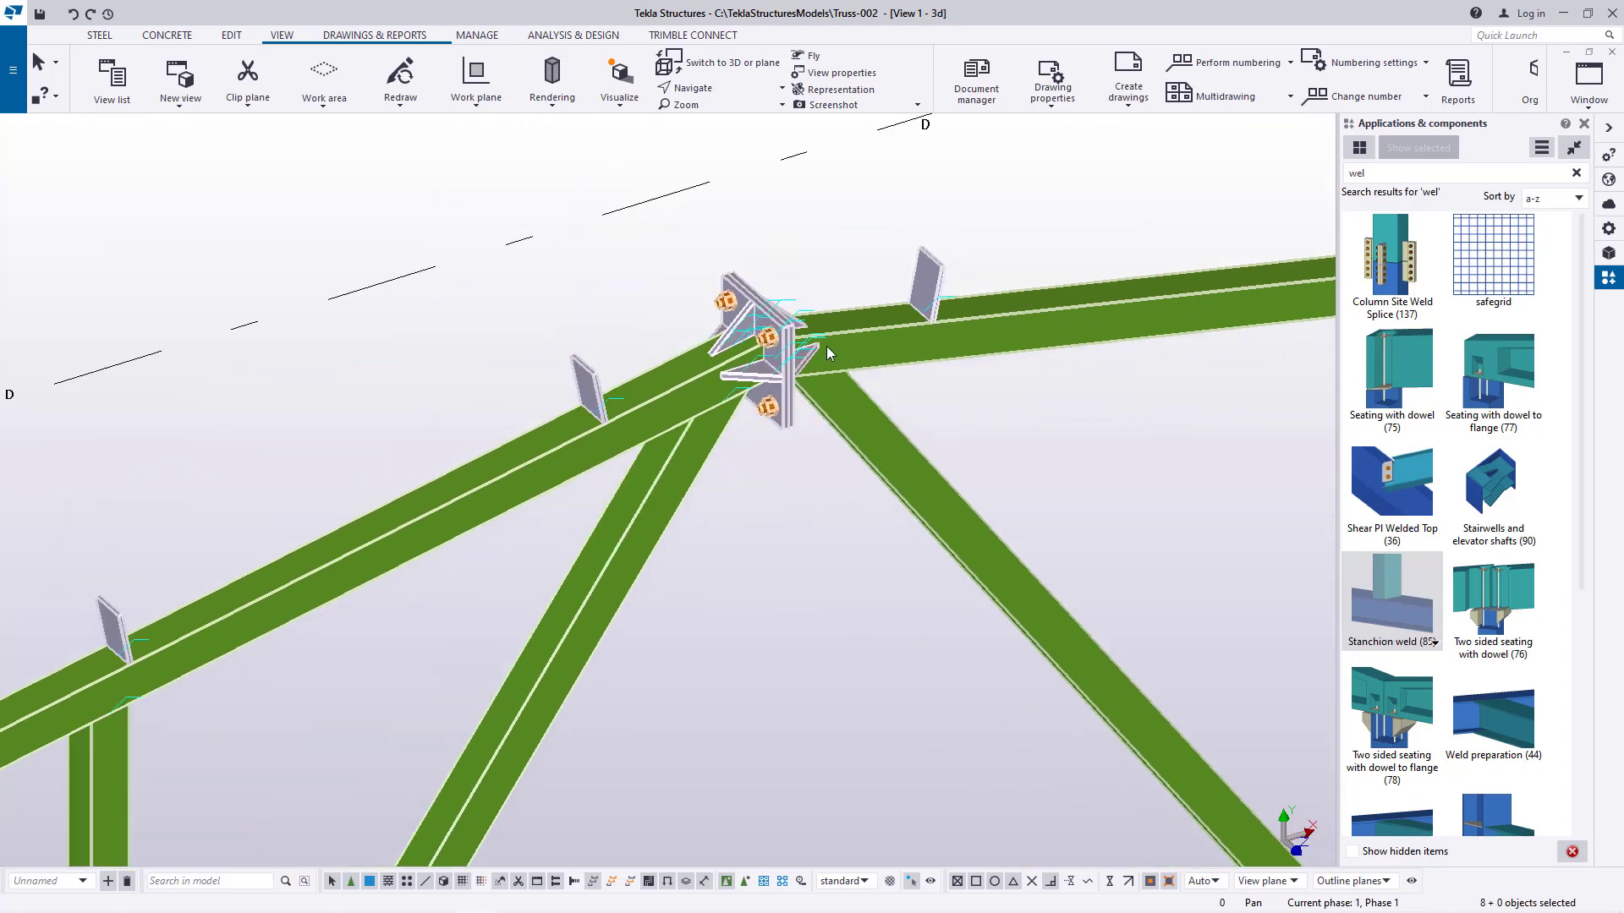
{"action": "scroll", "coordinate": [237, 643], "scroll_direction": "up", "scroll_amount": 10}
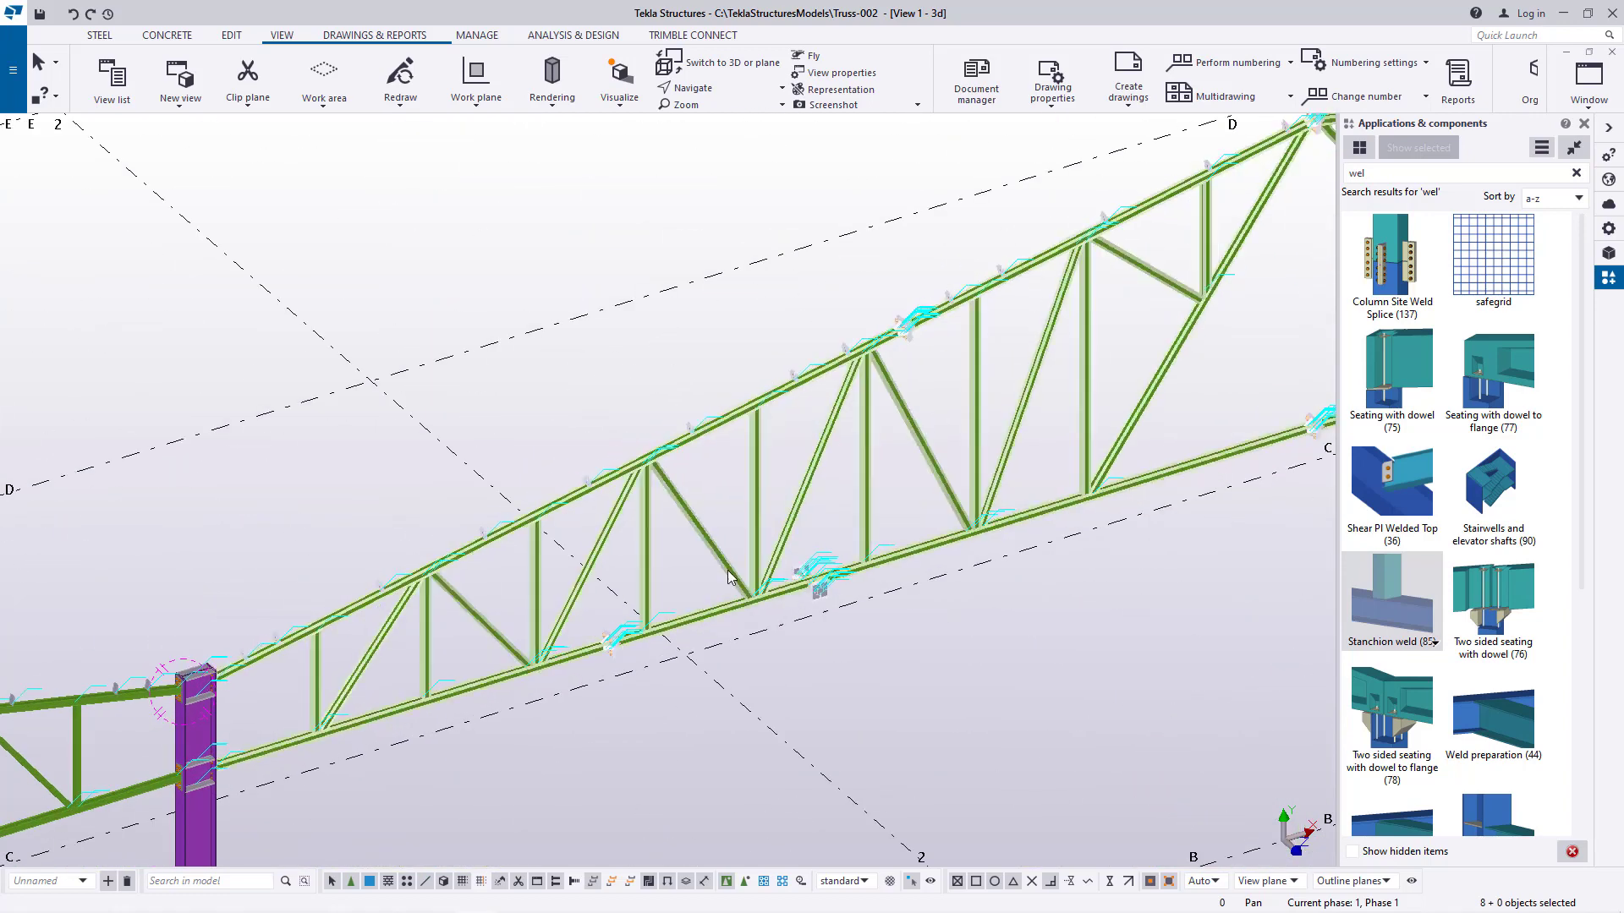
{"action": "scroll", "coordinate": [369, 554], "scroll_direction": "up", "scroll_amount": 5}
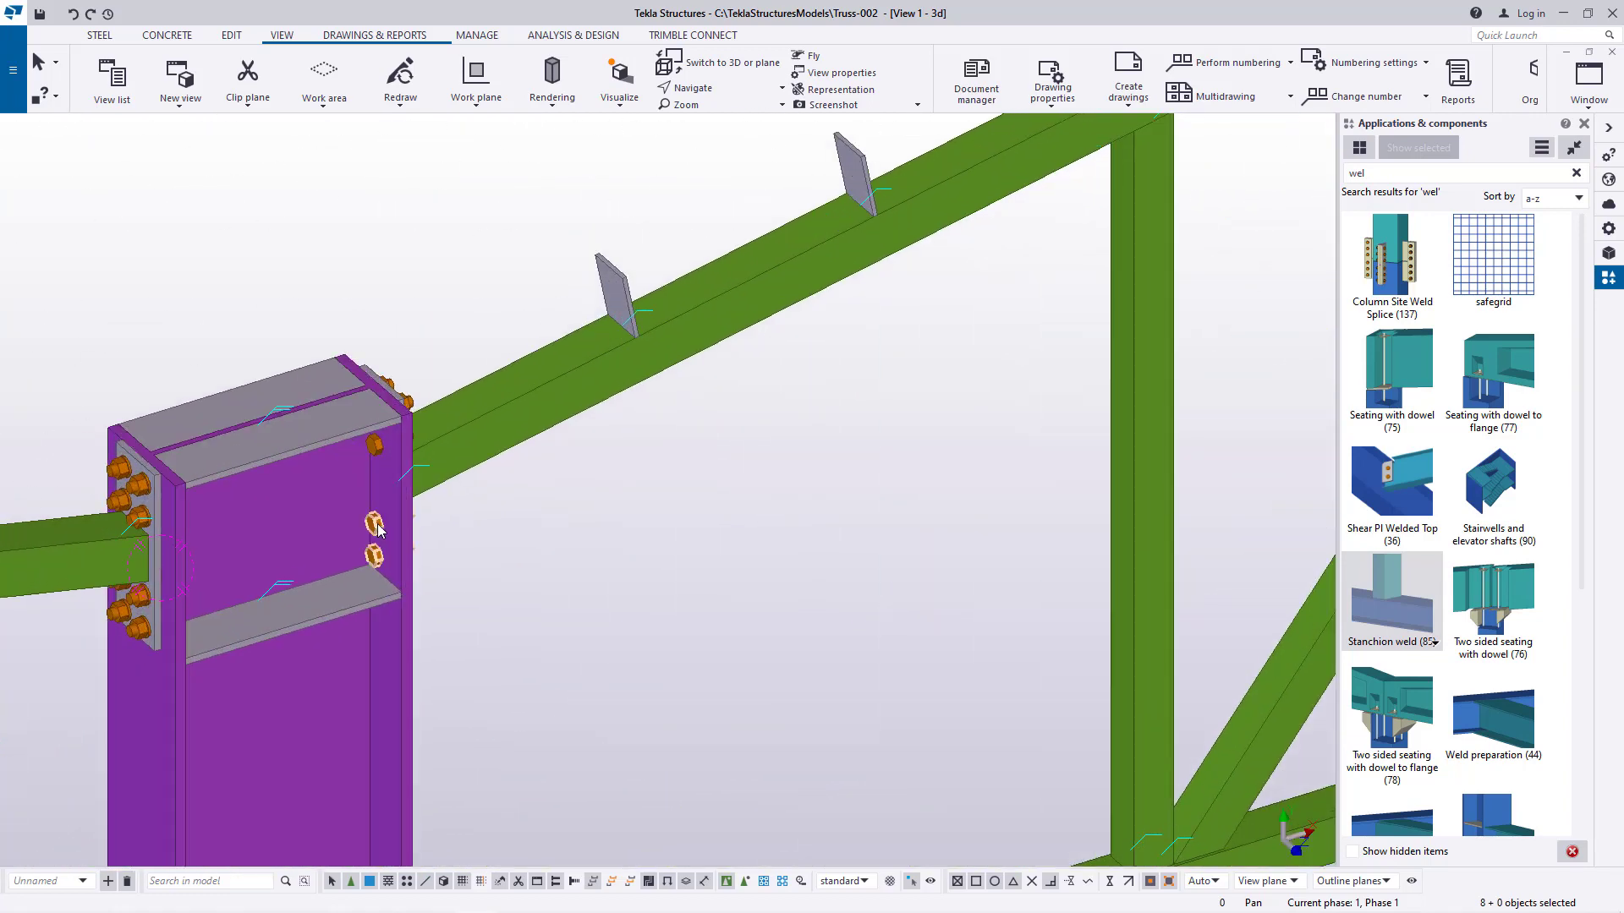
Select the four bolt groups of the upper end plate on the grid 3 column's second-span side
{"action": "left_click", "coordinate": [703, 89]}
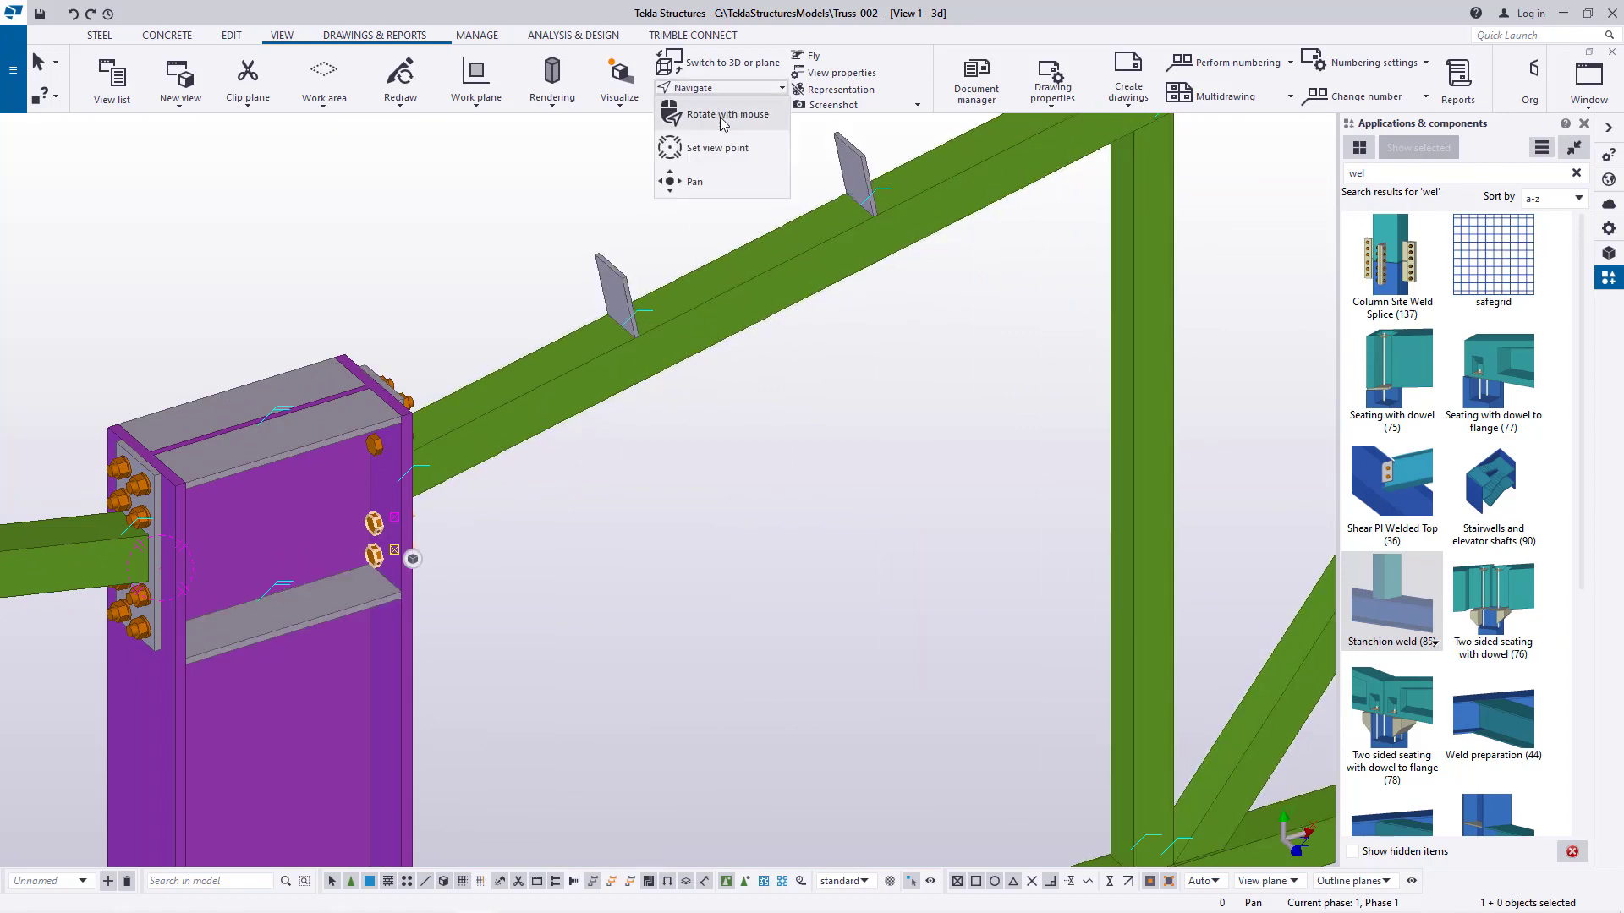
{"action": "left_click", "coordinate": [712, 147]}
{"action": "left_click_drag", "start_coordinate": [423, 466], "coordinate": [218, 477]}
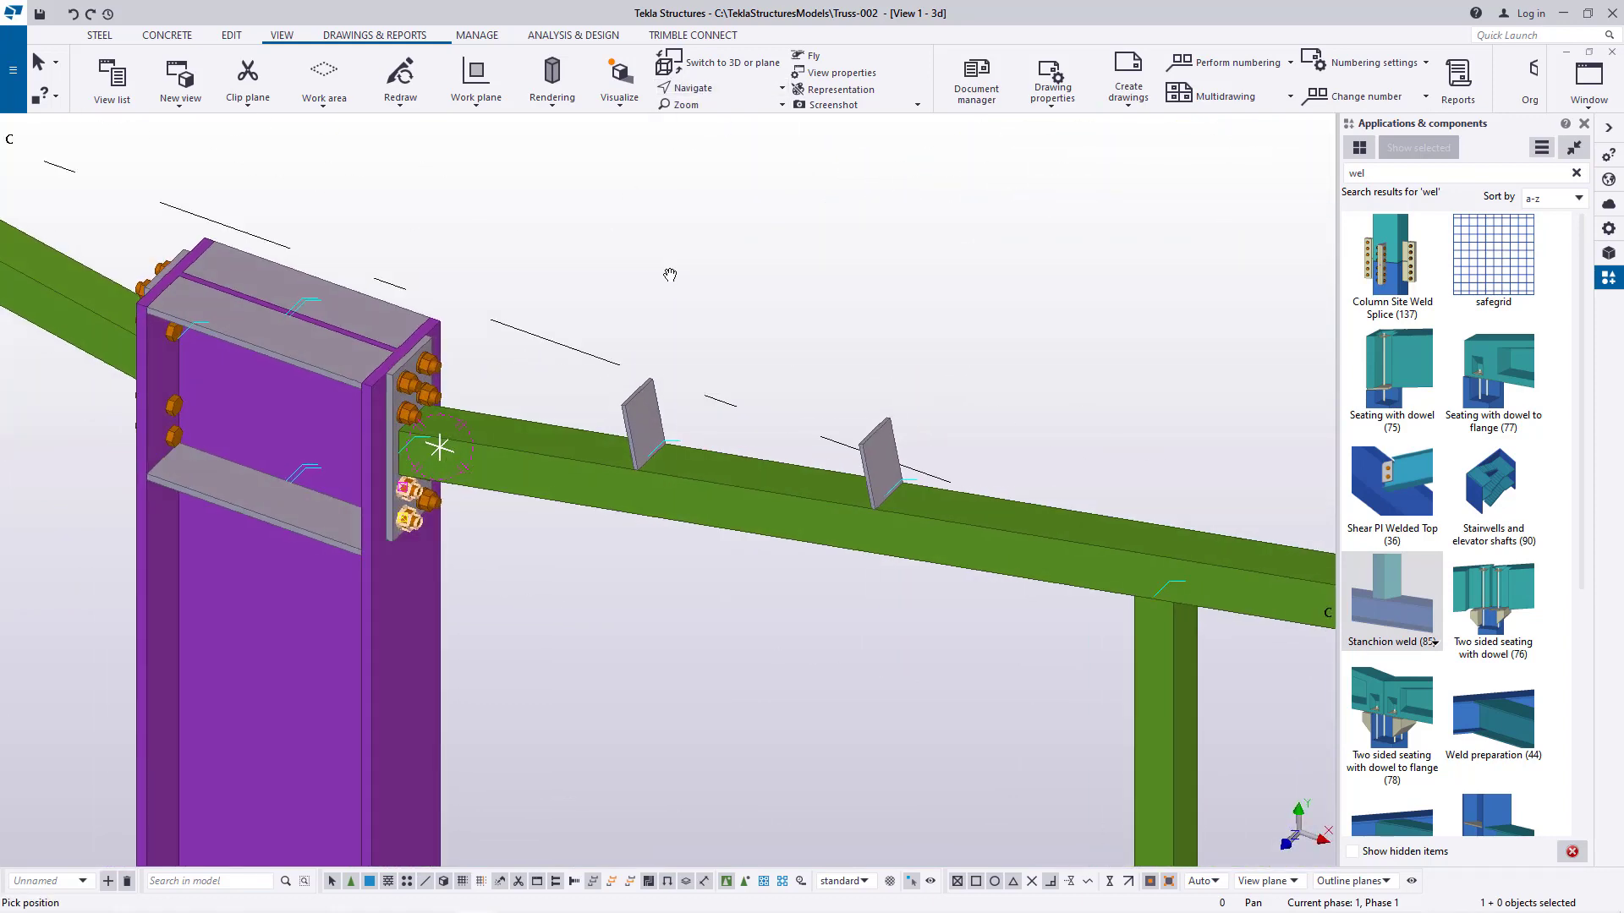
{"action": "right_click", "coordinate": [668, 270]}
{"action": "left_click", "coordinate": [684, 285]}
{"action": "scroll", "coordinate": [439, 423], "scroll_direction": "up", "scroll_amount": 3}
{"action": "scroll", "coordinate": [433, 425], "scroll_direction": "up", "scroll_amount": 1}
{"action": "left_click", "coordinate": [370, 326], "text": "ctrl"}
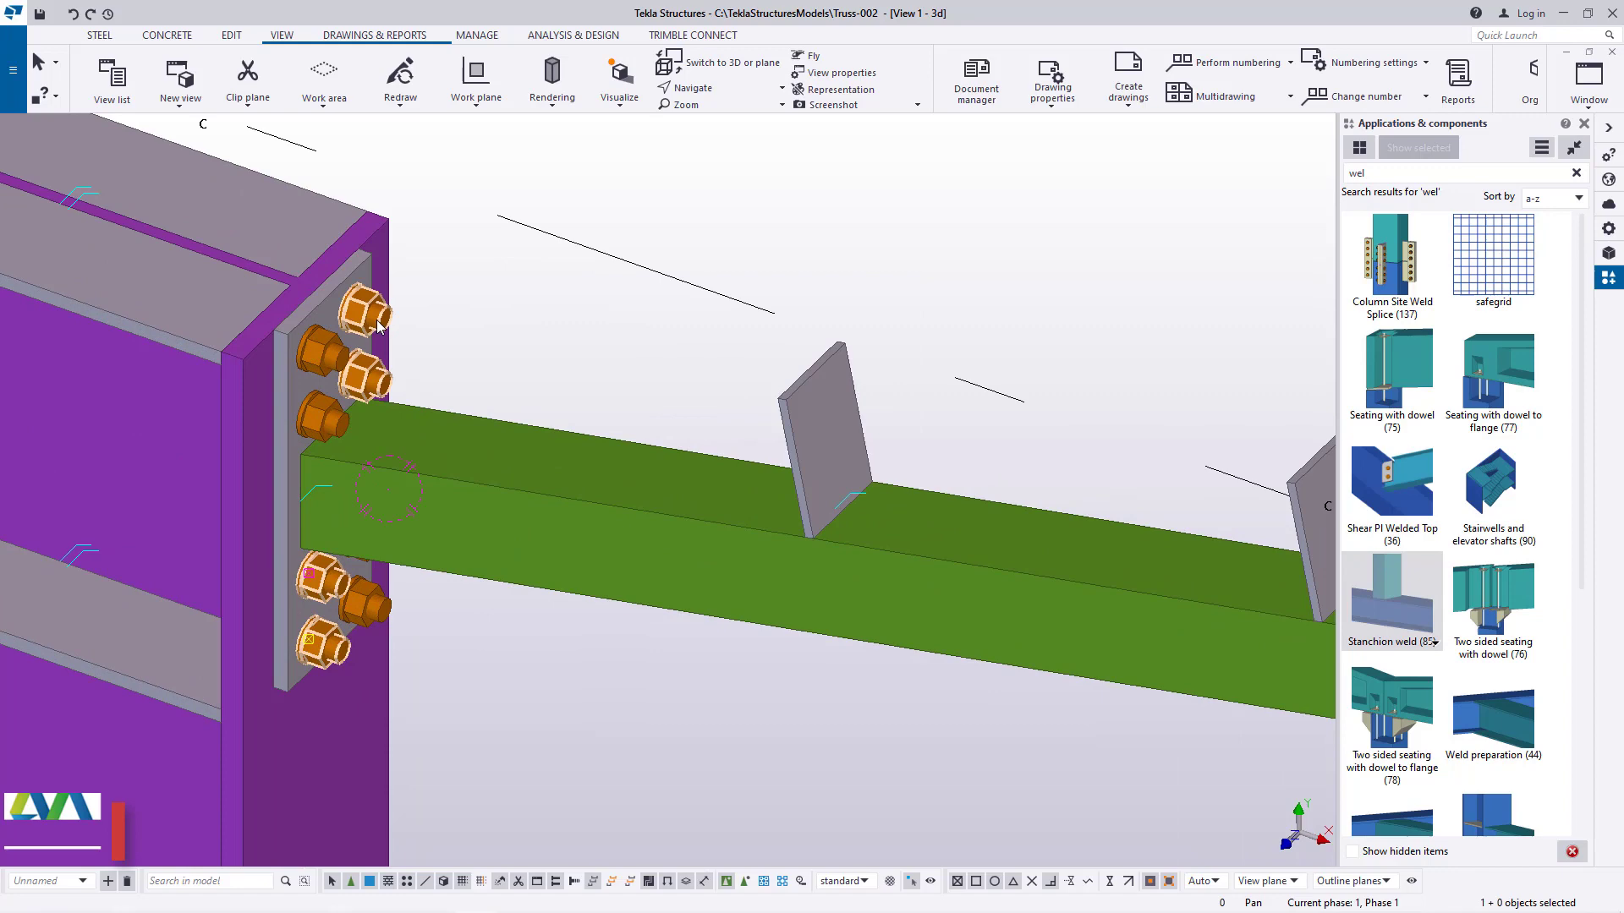
{"action": "left_click", "coordinate": [332, 347], "text": "ctrl"}
{"action": "scroll", "coordinate": [505, 391], "scroll_direction": "down", "scroll_amount": 3}
{"action": "scroll", "coordinate": [505, 390], "scroll_direction": "up", "scroll_amount": 2}
{"action": "left_click", "coordinate": [397, 463], "text": "ctrl"}
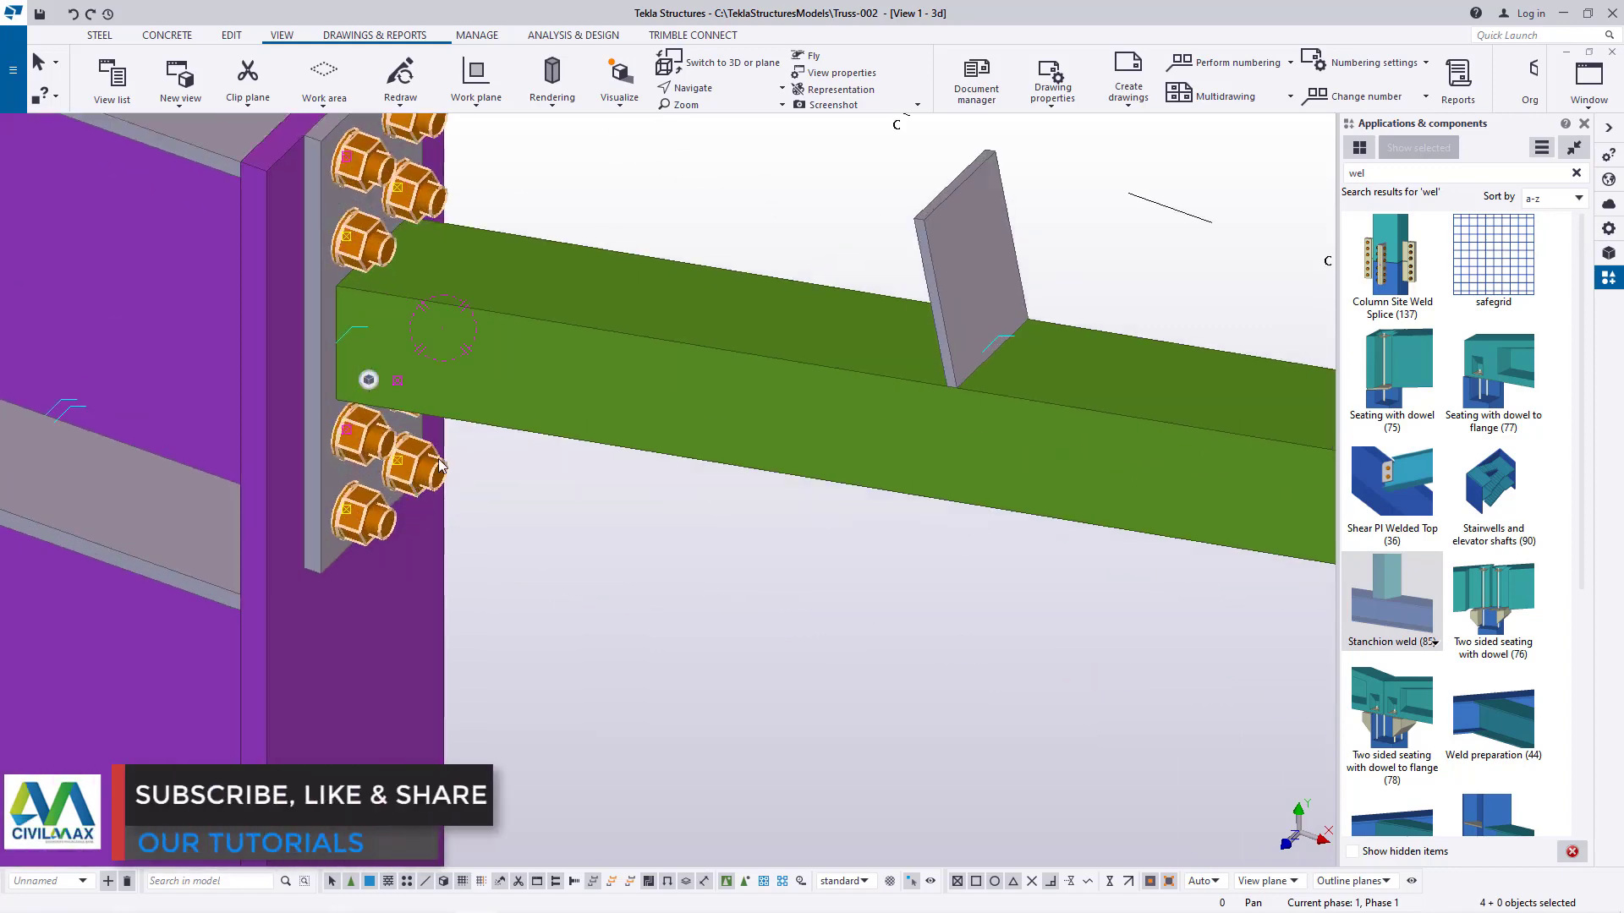
Add the four bolt groups of the lower end plate on the same column side to the selection
{"action": "scroll", "coordinate": [531, 352], "scroll_direction": "down", "scroll_amount": 4}
{"action": "scroll", "coordinate": [565, 696], "scroll_direction": "up", "scroll_amount": 5}
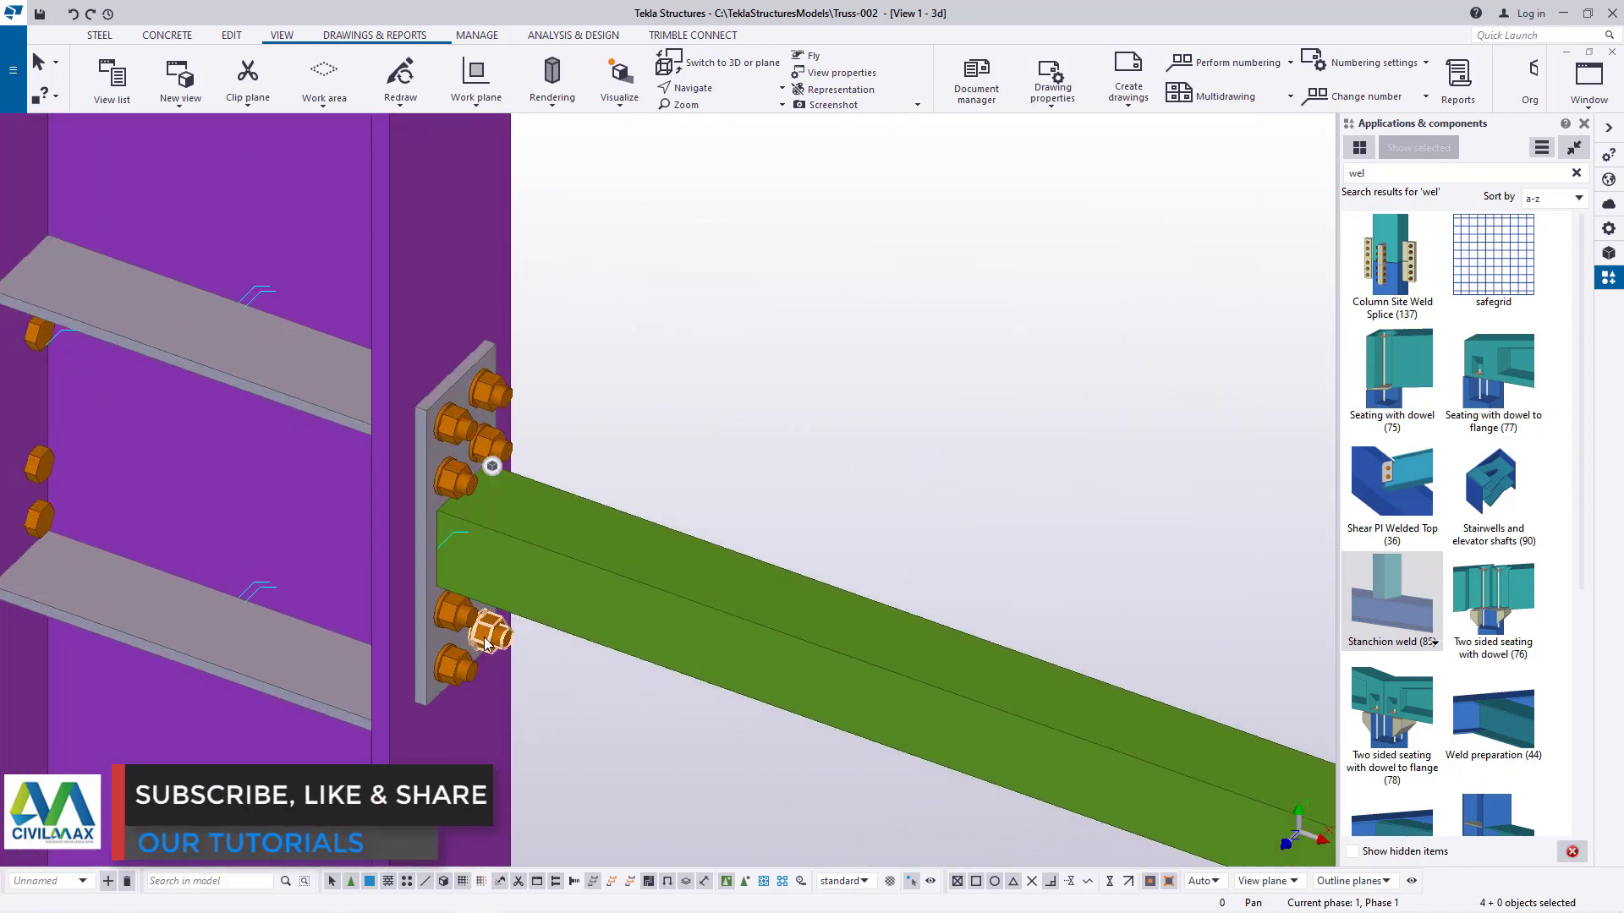
{"action": "left_click", "coordinate": [478, 457], "text": "ctrl"}
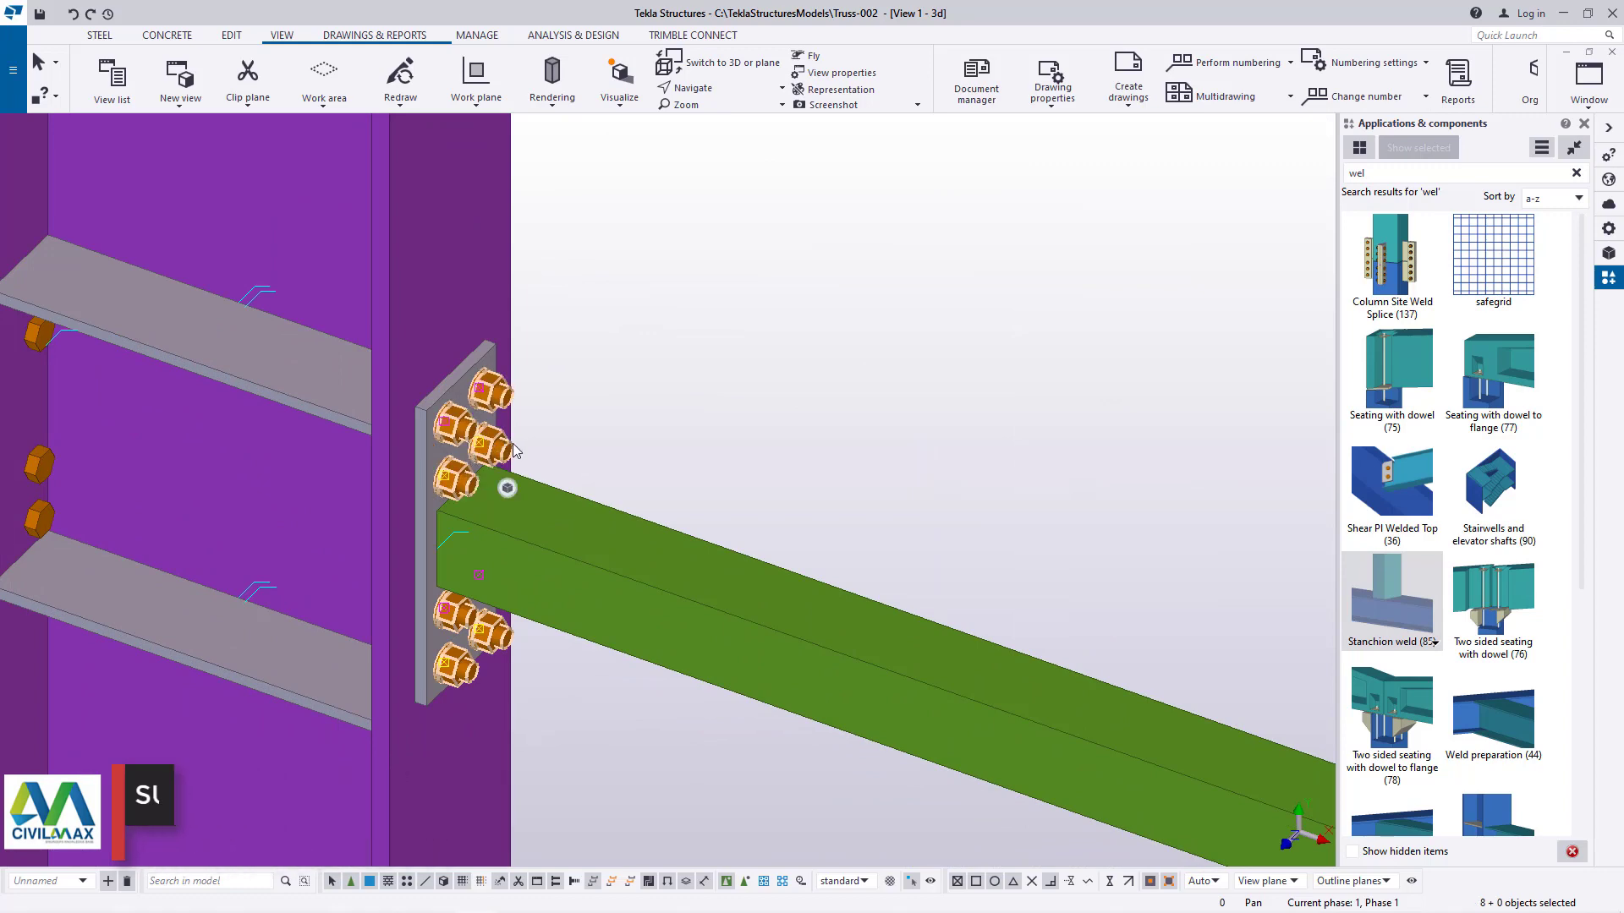
Set up a mirror copy of the eight selected bolt groups, with the mirror line along the second span's ridge splice joint from upper to lower end
{"action": "right_click", "coordinate": [694, 315]}
{"action": "mouse_move", "coordinate": [846, 366]}
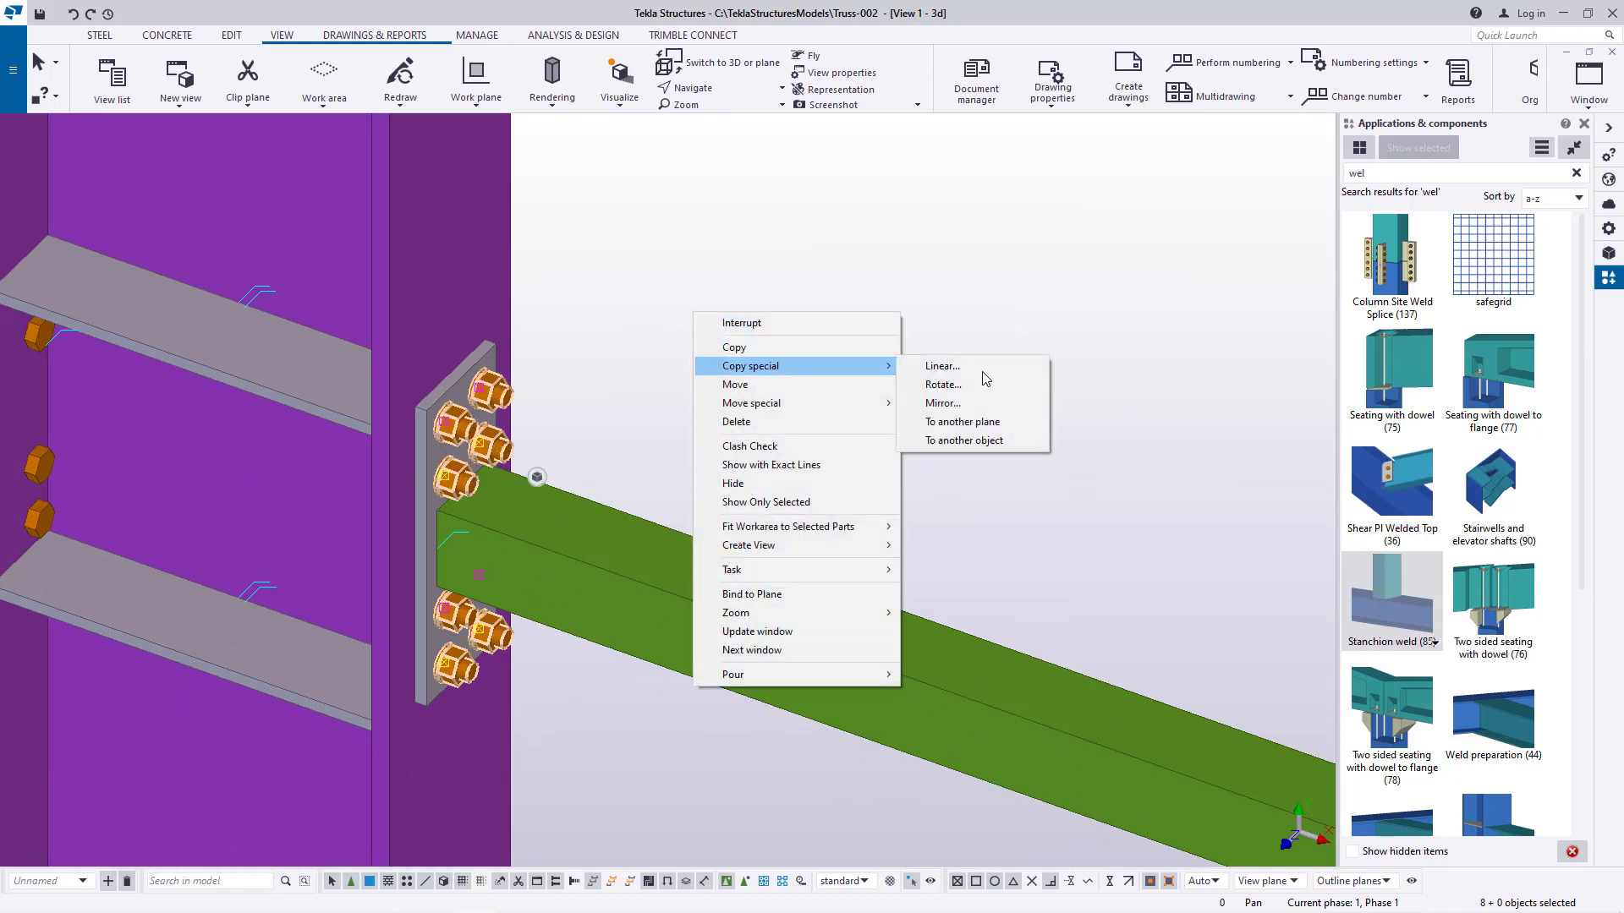
{"action": "left_click", "coordinate": [942, 403]}
{"action": "scroll", "coordinate": [279, 541], "scroll_direction": "down", "scroll_amount": 4}
{"action": "scroll", "coordinate": [264, 555], "scroll_direction": "down", "scroll_amount": 2}
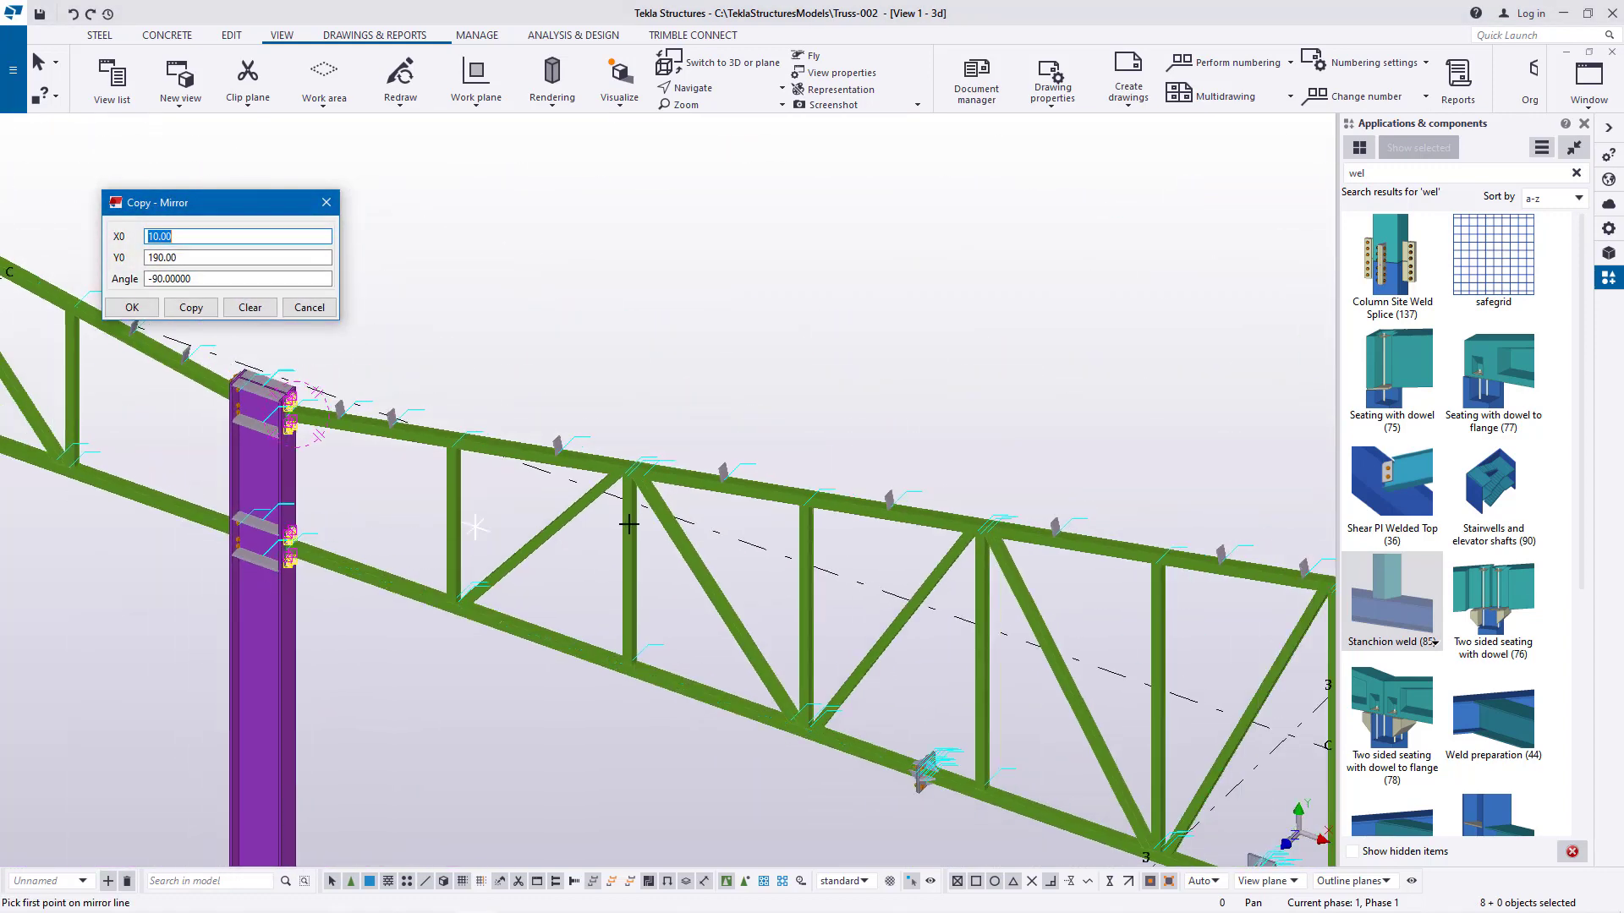
{"action": "scroll", "coordinate": [398, 439], "scroll_direction": "down", "scroll_amount": 3}
{"action": "scroll", "coordinate": [1208, 567], "scroll_direction": "up", "scroll_amount": 3}
{"action": "scroll", "coordinate": [1168, 554], "scroll_direction": "up", "scroll_amount": 6}
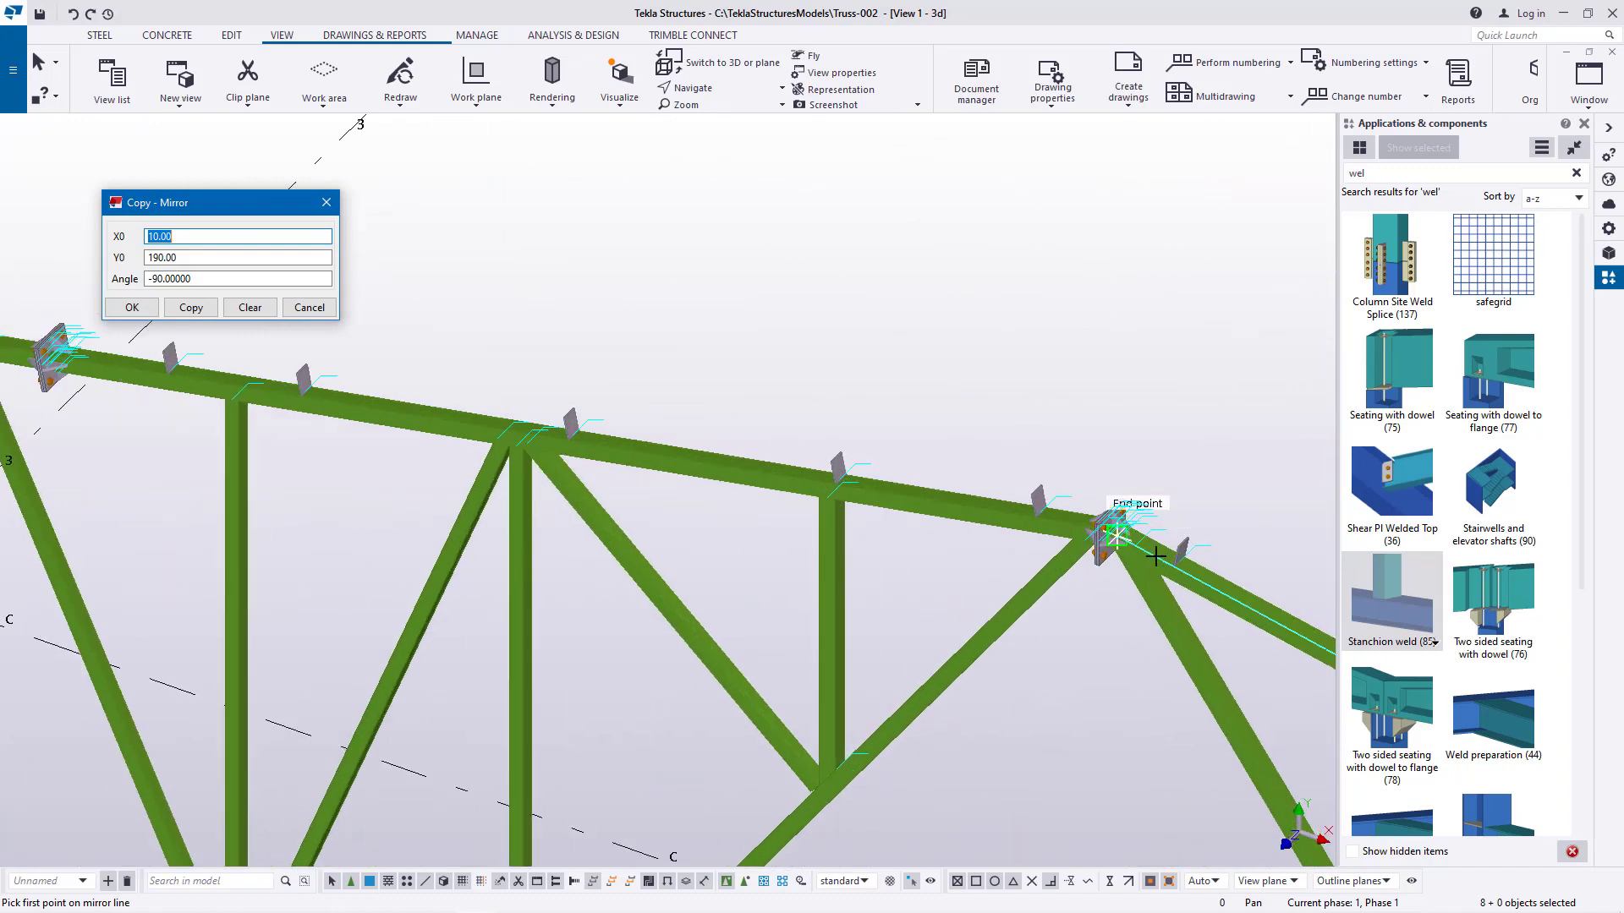
{"action": "scroll", "coordinate": [1018, 494], "scroll_direction": "up", "scroll_amount": 5}
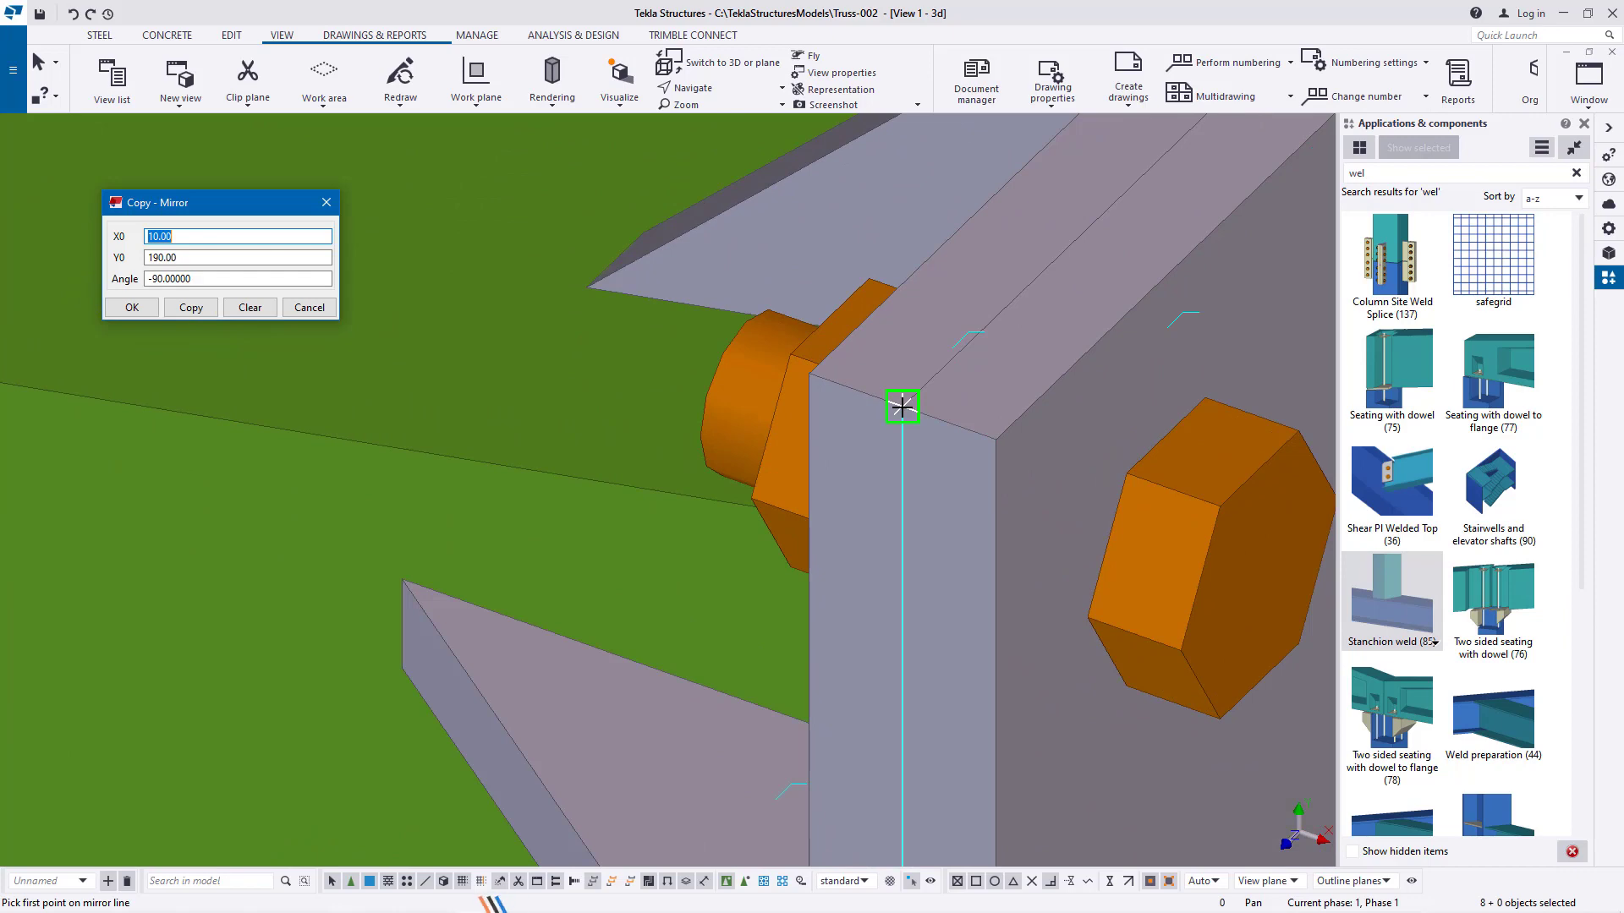
{"action": "left_click", "coordinate": [902, 407]}
{"action": "scroll", "coordinate": [930, 351], "scroll_direction": "down", "scroll_amount": 5}
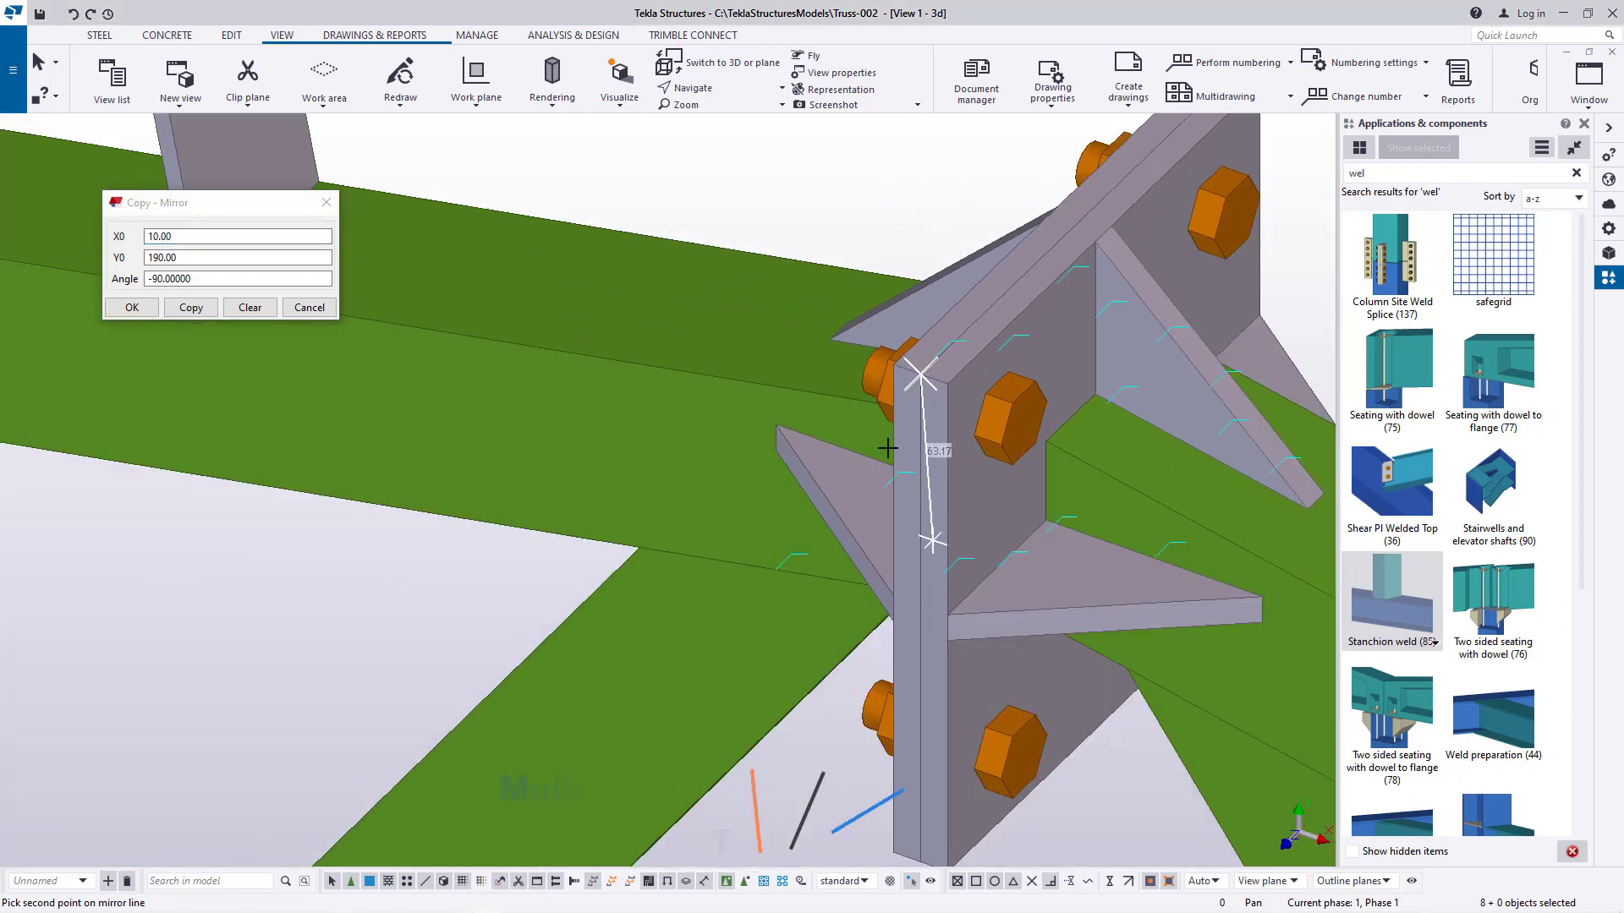
{"action": "scroll", "coordinate": [888, 448], "scroll_direction": "down", "scroll_amount": 2}
{"action": "scroll", "coordinate": [895, 673], "scroll_direction": "up", "scroll_amount": 6}
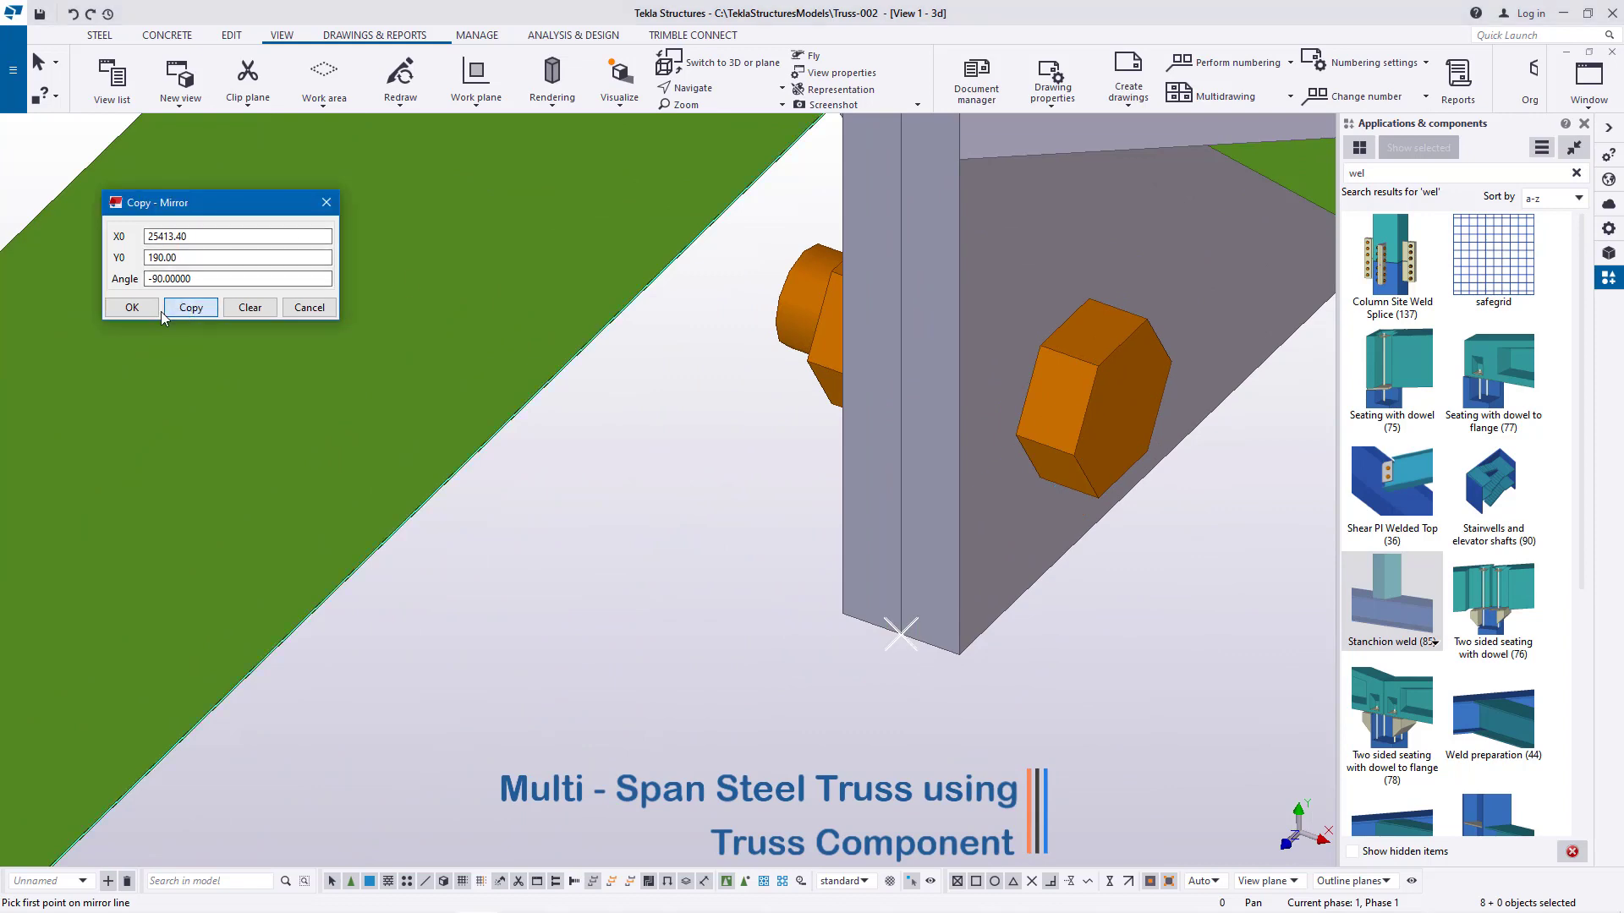
Create the mirrored bolt groups about the second span's ridge and end the mirror copy
{"action": "left_click", "coordinate": [191, 307]}
{"action": "right_click", "coordinate": [728, 278]}
{"action": "left_click", "coordinate": [728, 272]}
Examine the end-plate bolts at the grid 1 outer column from the truss side
{"action": "scroll", "coordinate": [455, 313], "scroll_direction": "down", "scroll_amount": 8}
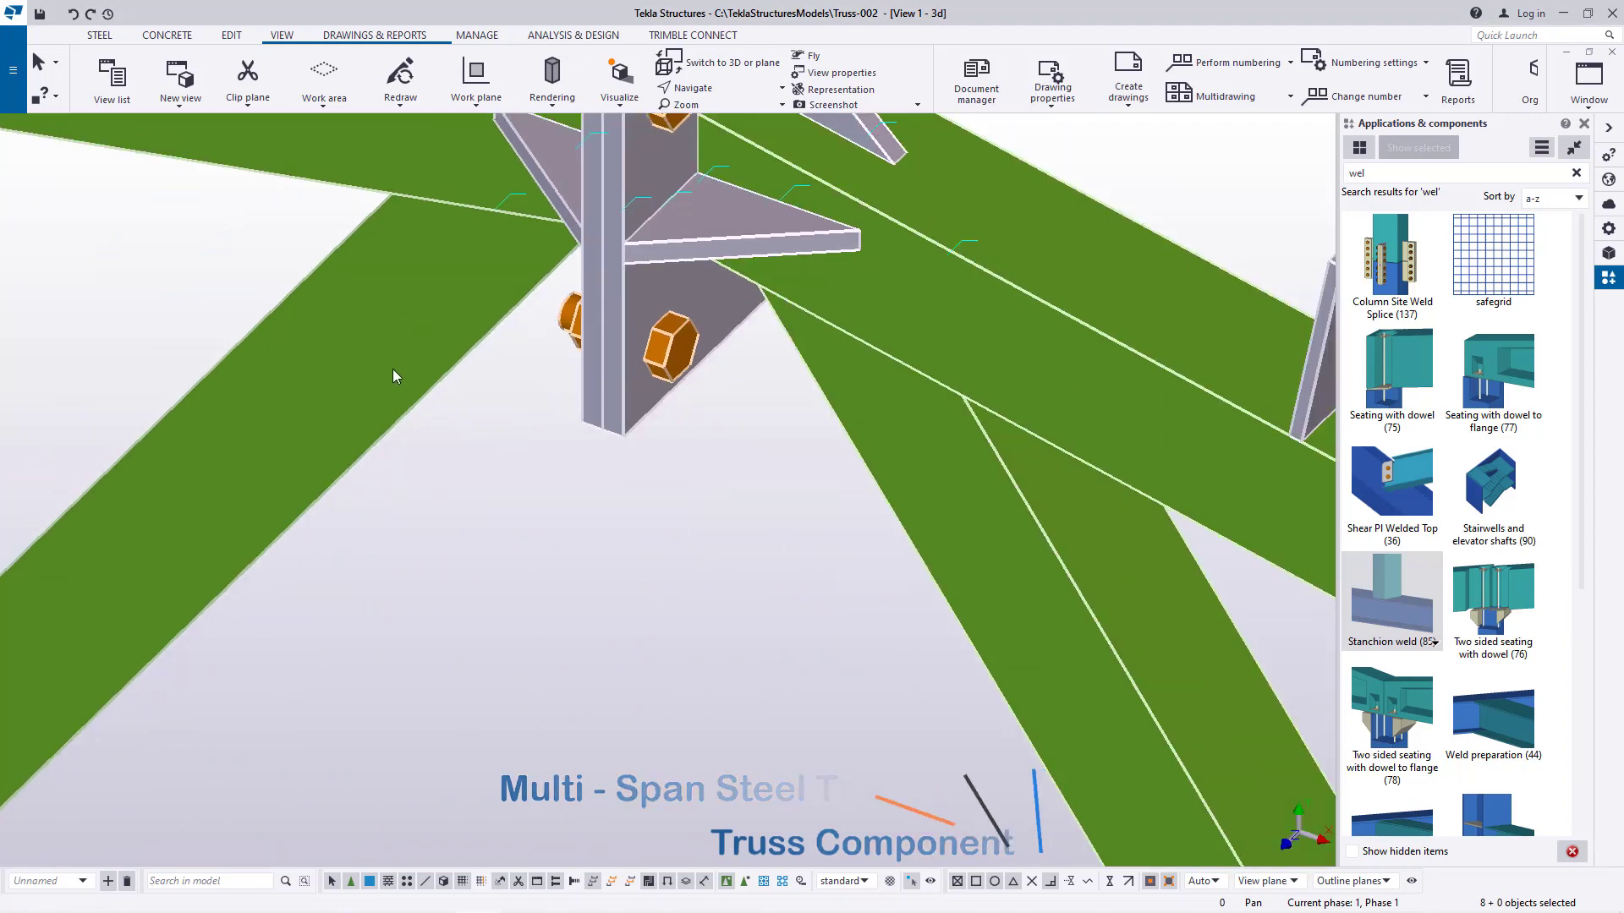
{"action": "scroll", "coordinate": [419, 323], "scroll_direction": "down", "scroll_amount": 5}
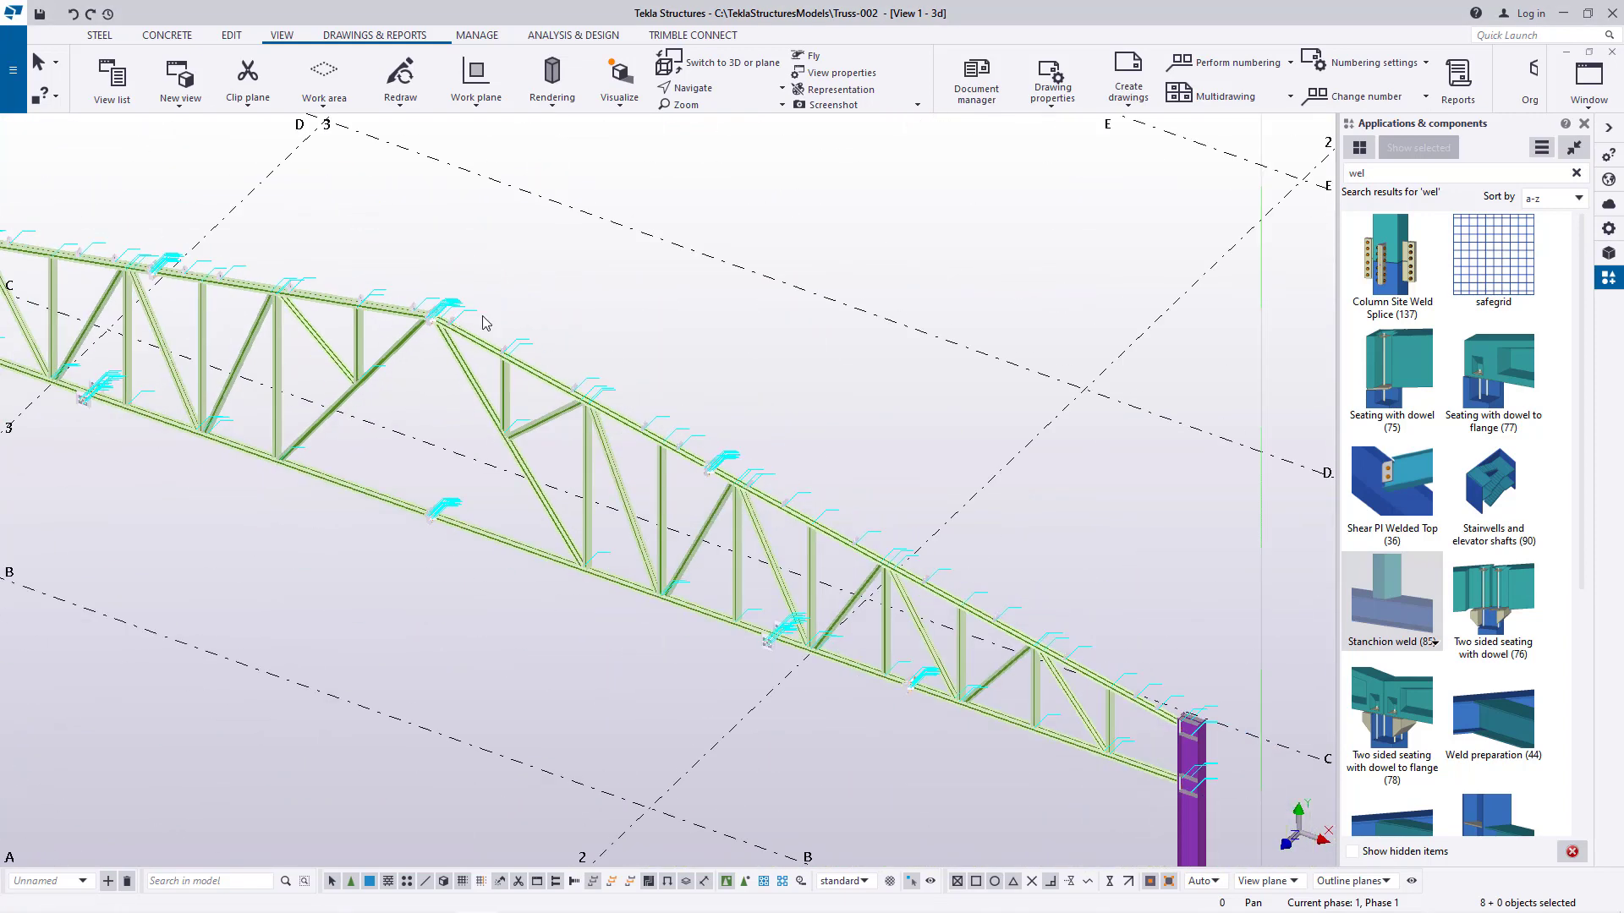
{"action": "scroll", "coordinate": [1039, 622], "scroll_direction": "up", "scroll_amount": 5}
{"action": "scroll", "coordinate": [941, 538], "scroll_direction": "up", "scroll_amount": 3}
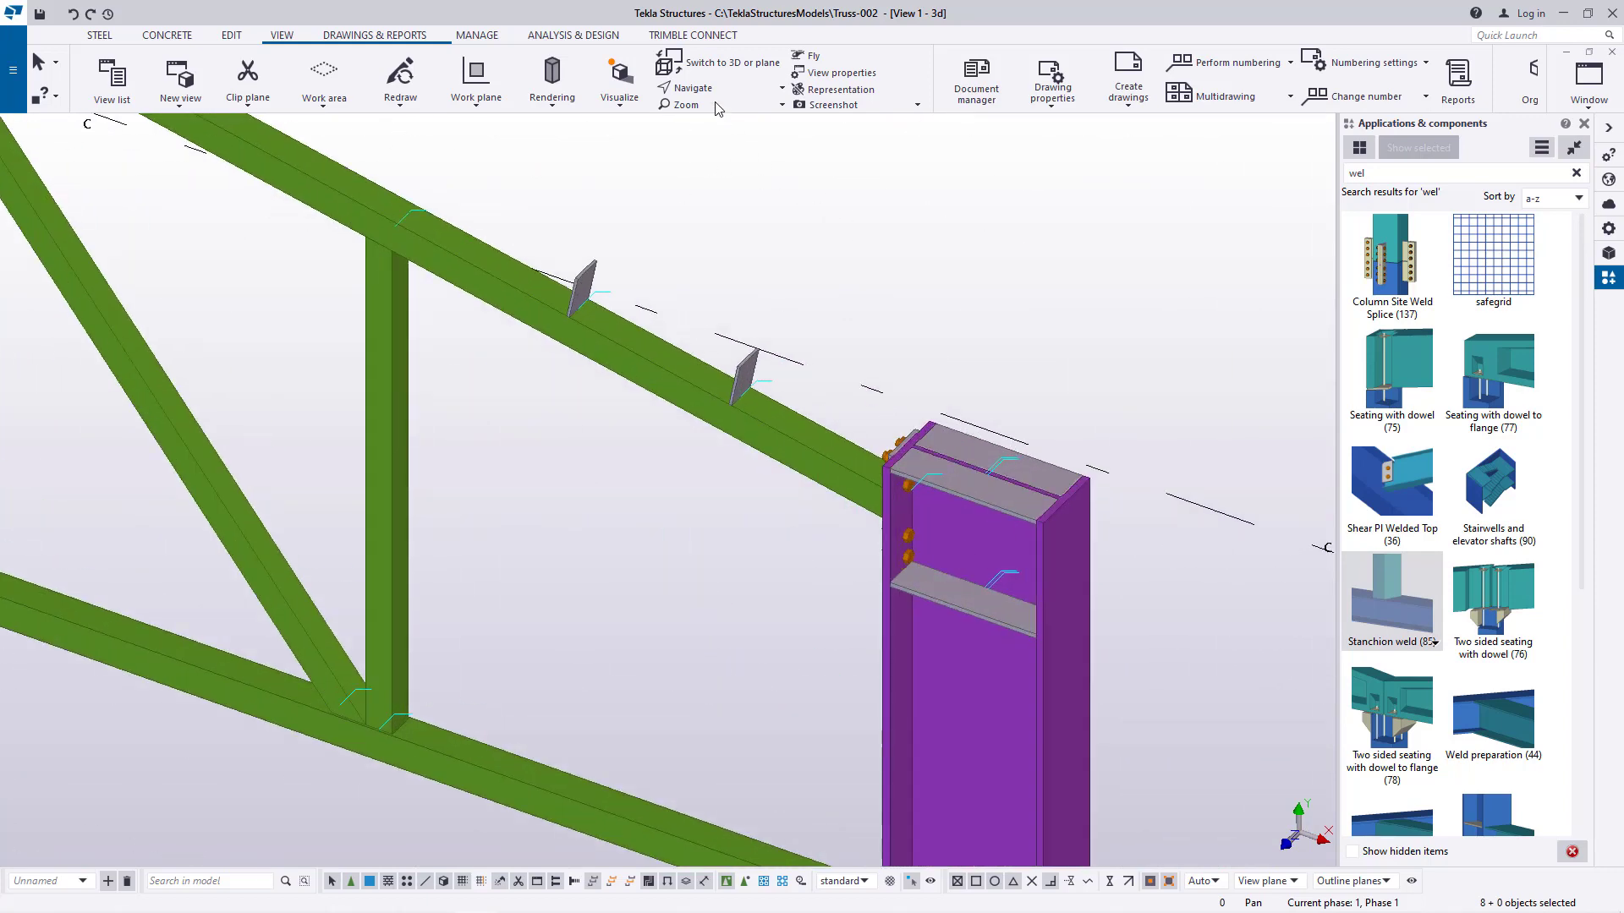
{"action": "left_click", "coordinate": [721, 90]}
{"action": "left_click", "coordinate": [723, 116]}
{"action": "mouse_move", "coordinate": [862, 513]}
{"action": "middle_mouse_down", "text": "ctrl"}
{"action": "mouse_move", "coordinate": [1179, 490]}
{"action": "mouse_move", "coordinate": [1186, 511]}
{"action": "mouse_move", "coordinate": [1135, 570]}
{"action": "middle_mouse_up", "text": "ctrl"}
{"action": "scroll", "coordinate": [1135, 570], "scroll_direction": "down", "scroll_amount": 6}
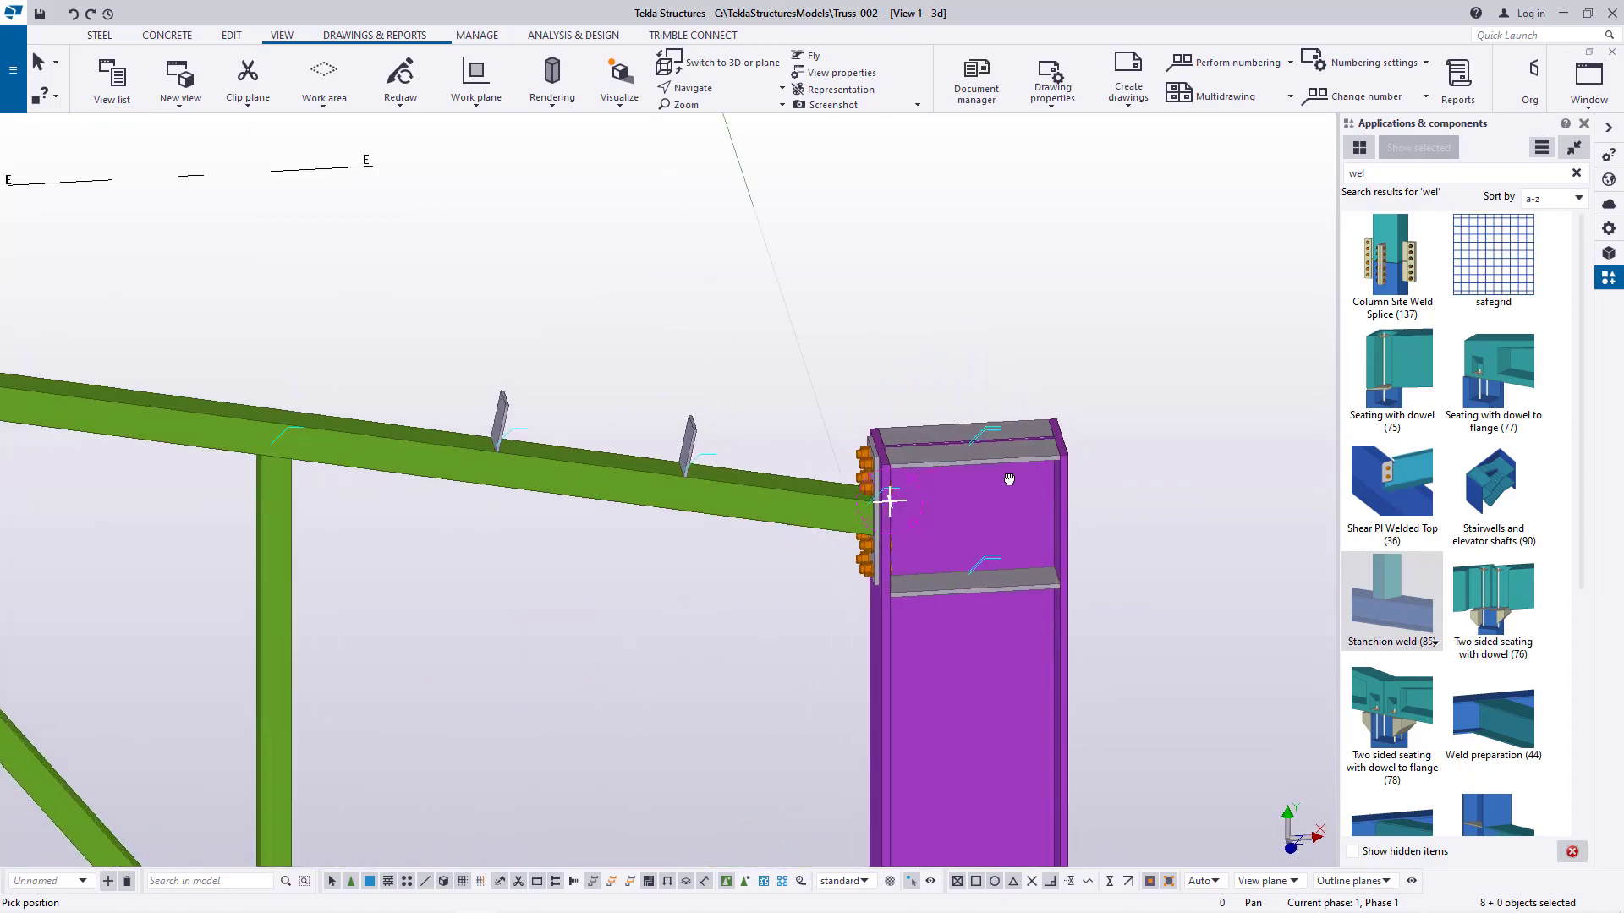
{"action": "scroll", "coordinate": [1081, 575], "scroll_direction": "down", "scroll_amount": 5}
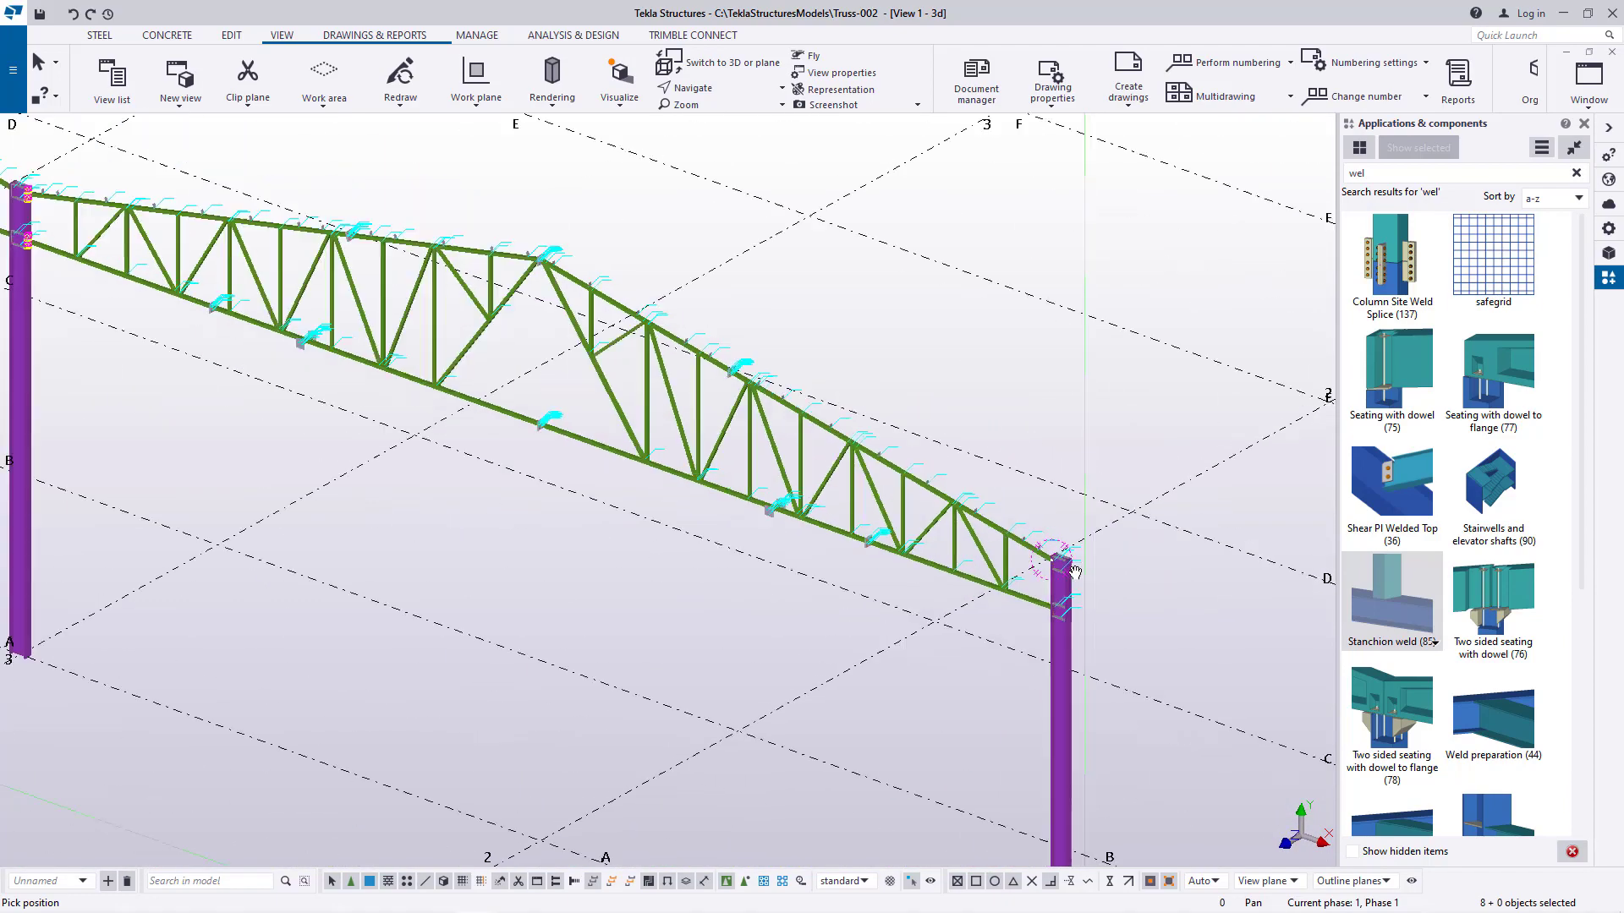
{"action": "right_click", "coordinate": [871, 335]}
{"action": "left_click", "coordinate": [918, 340]}
Search the components for "base" and add Base plate (1042) at the foot of the grid 1 column
{"action": "scroll", "coordinate": [1074, 761], "scroll_direction": "up", "scroll_amount": 10}
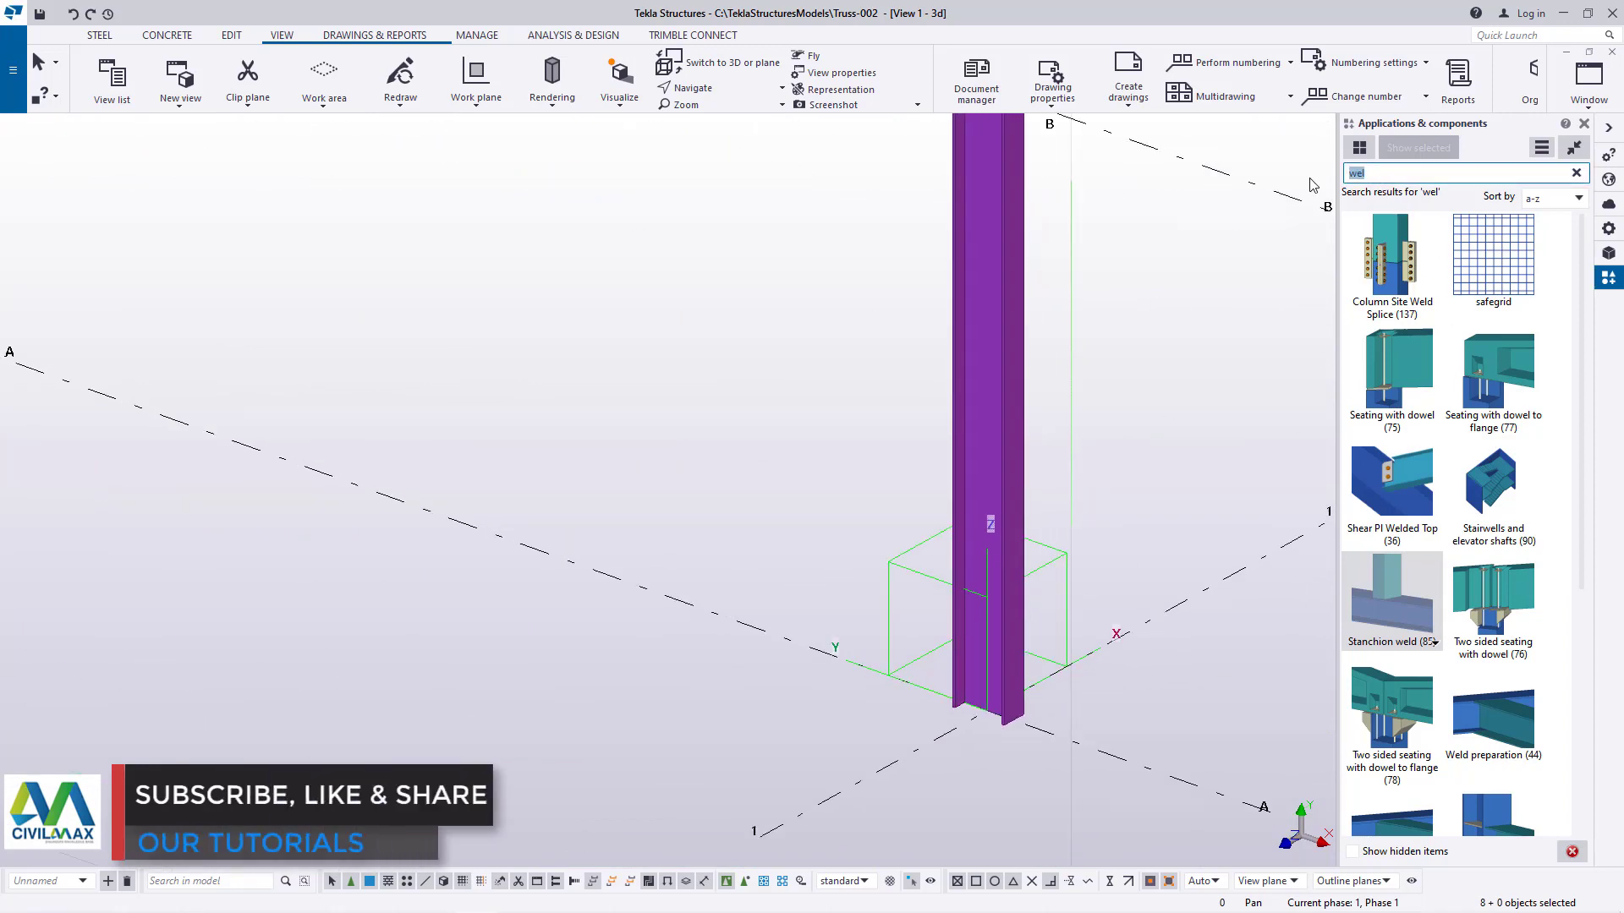
{"action": "type", "text": "base"}
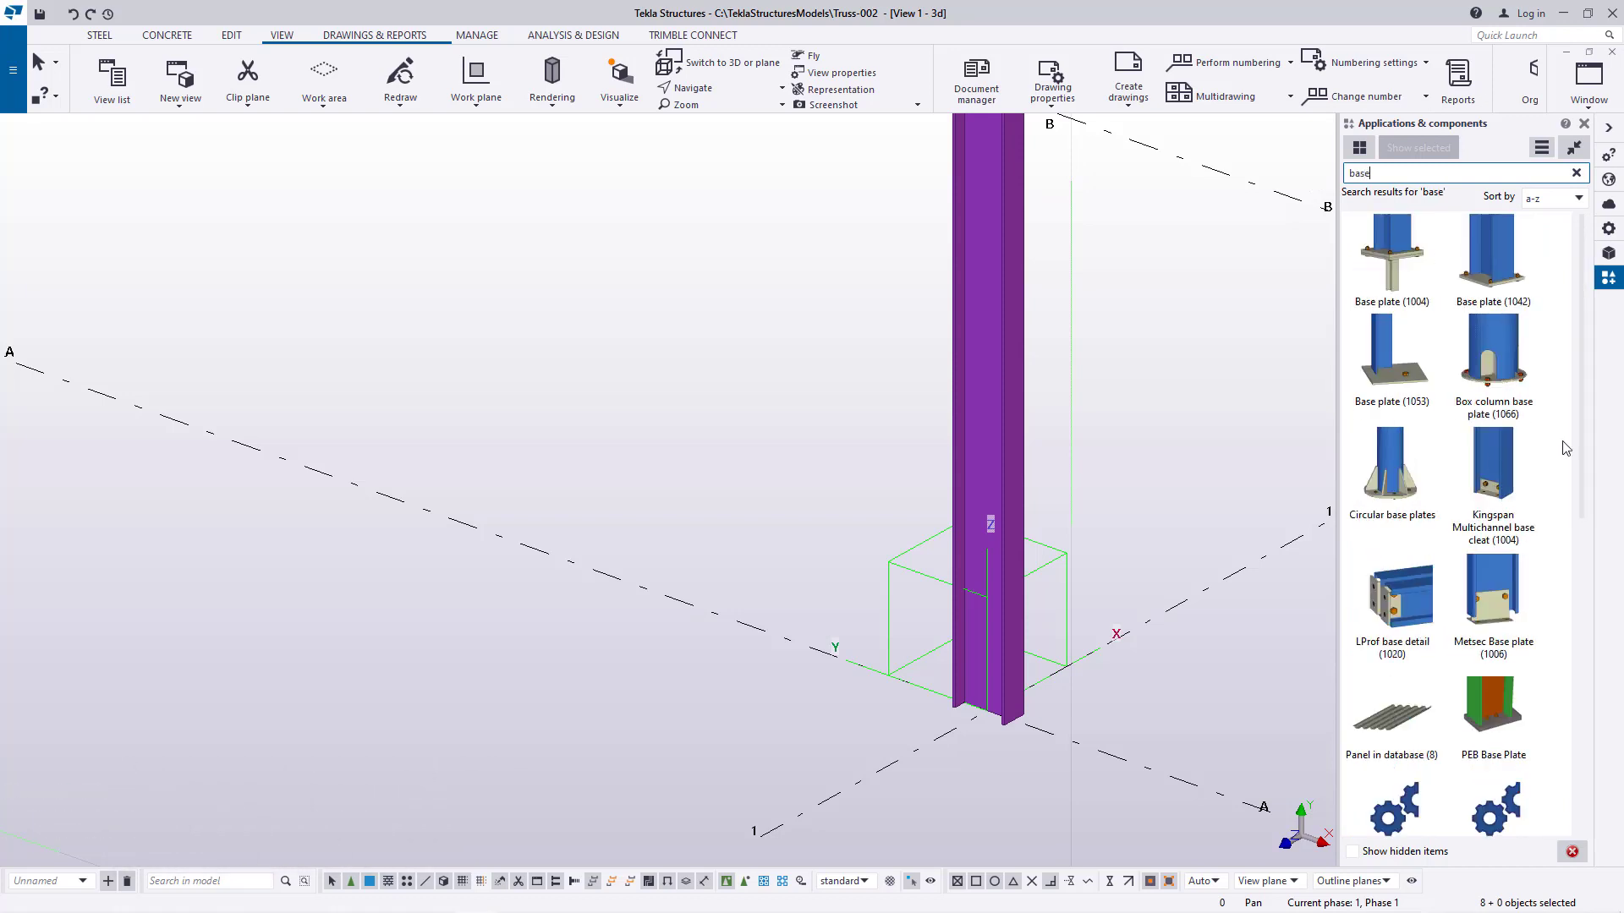
{"action": "left_click", "coordinate": [1514, 303]}
{"action": "scroll", "coordinate": [1036, 711], "scroll_direction": "up", "scroll_amount": 5}
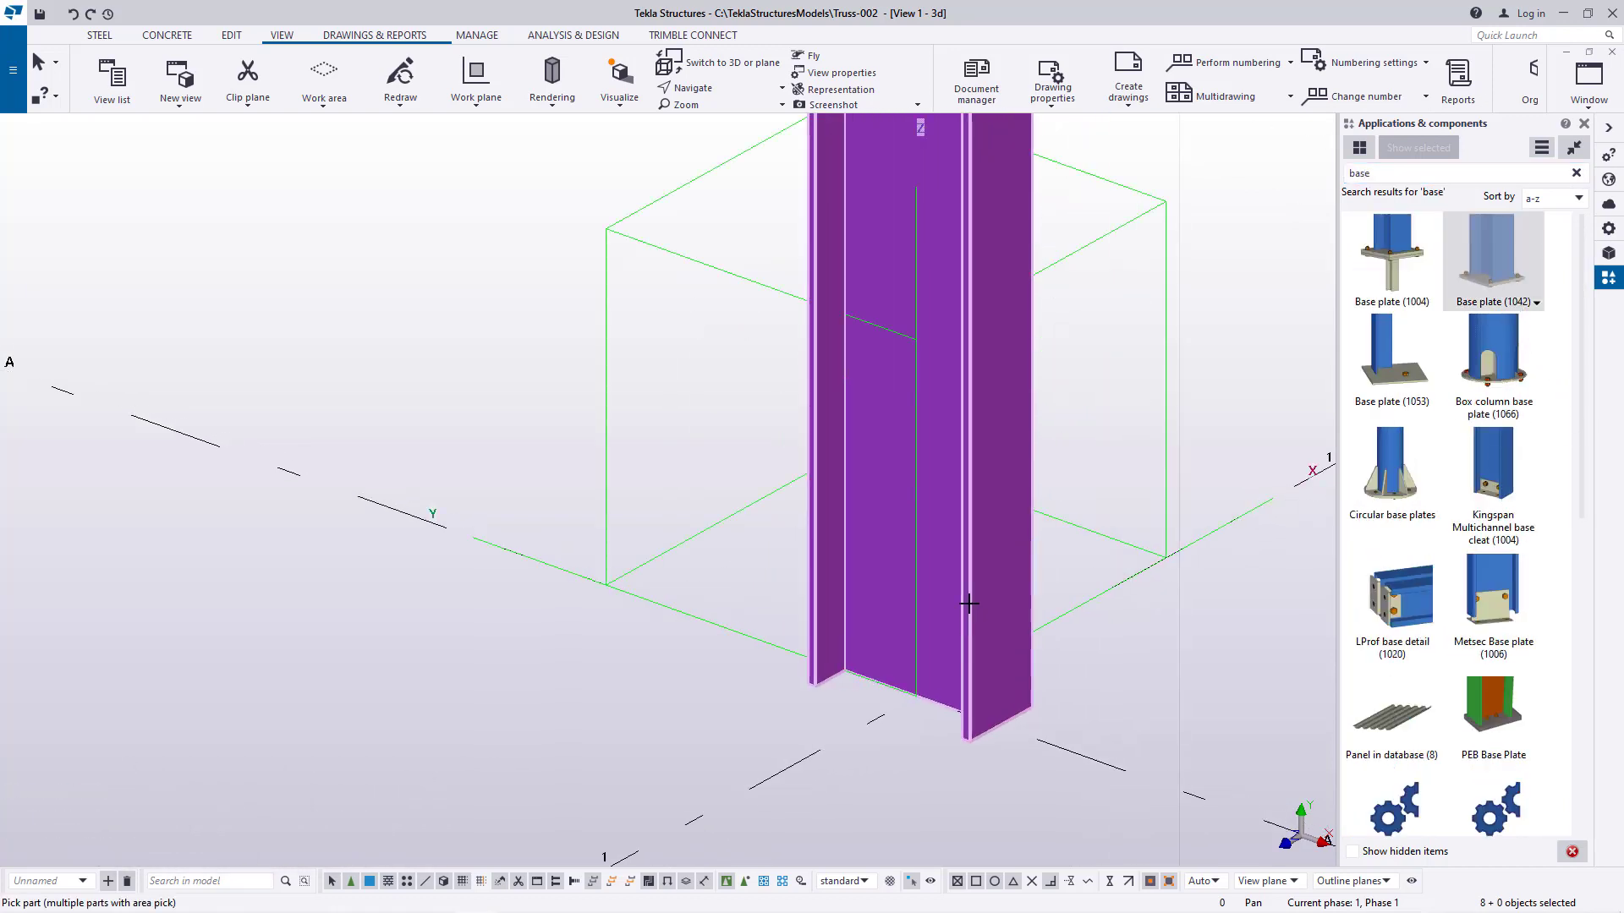
{"action": "scroll", "coordinate": [952, 668], "scroll_direction": "up", "scroll_amount": 3}
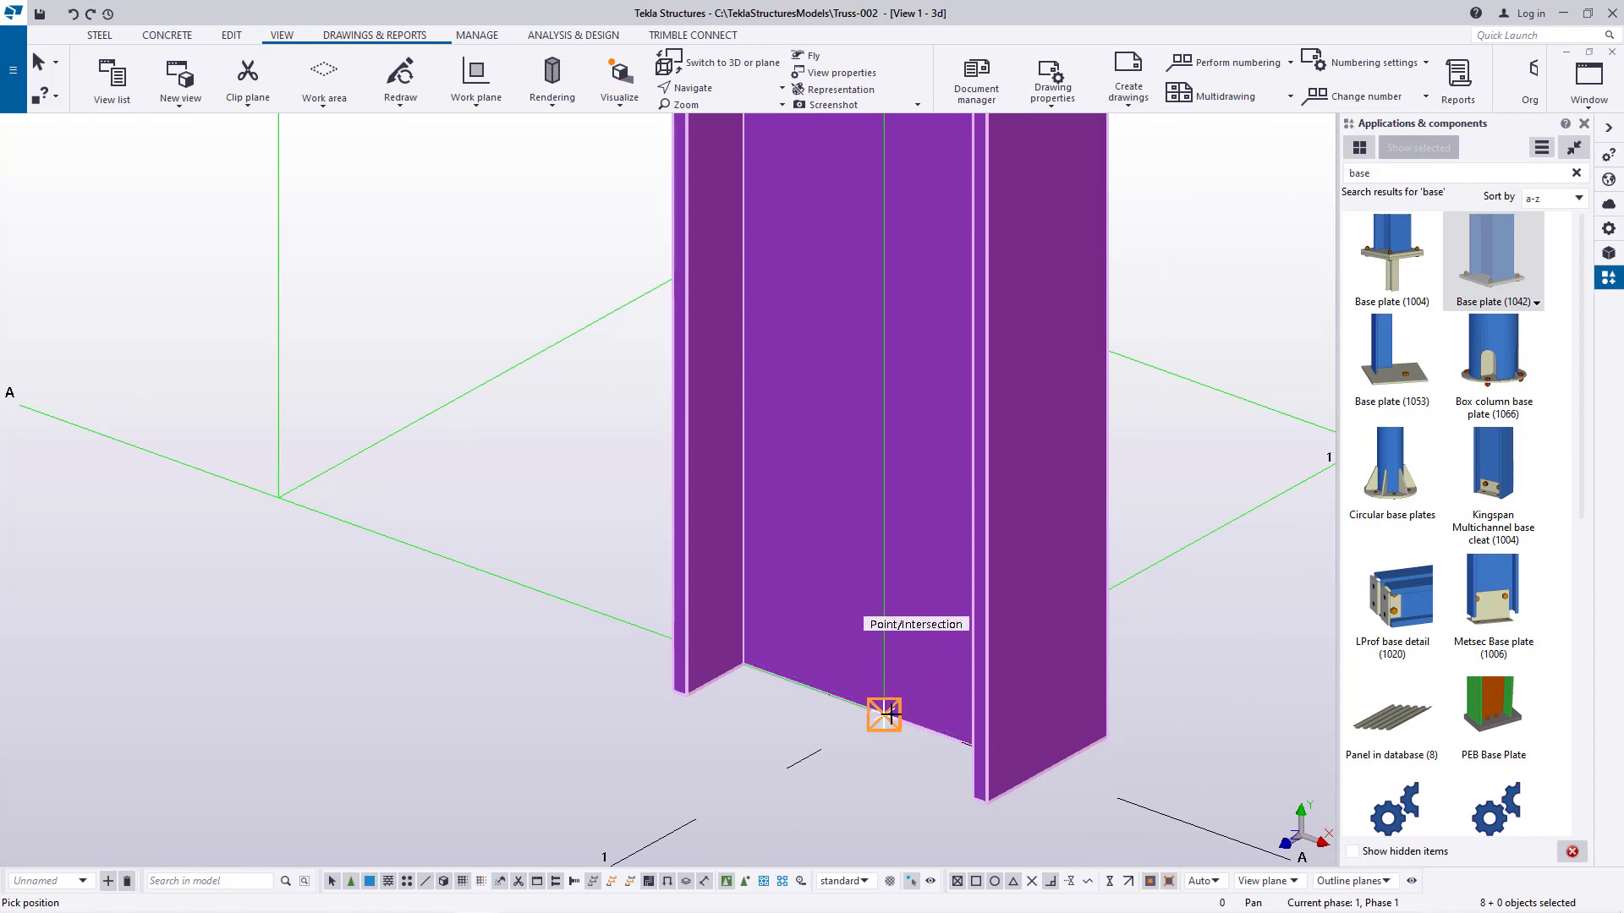
{"action": "left_click", "coordinate": [909, 700]}
{"action": "right_click", "coordinate": [916, 452]}
{"action": "left_click", "coordinate": [957, 464]}
{"action": "scroll", "coordinate": [977, 715], "scroll_direction": "down", "scroll_amount": 4}
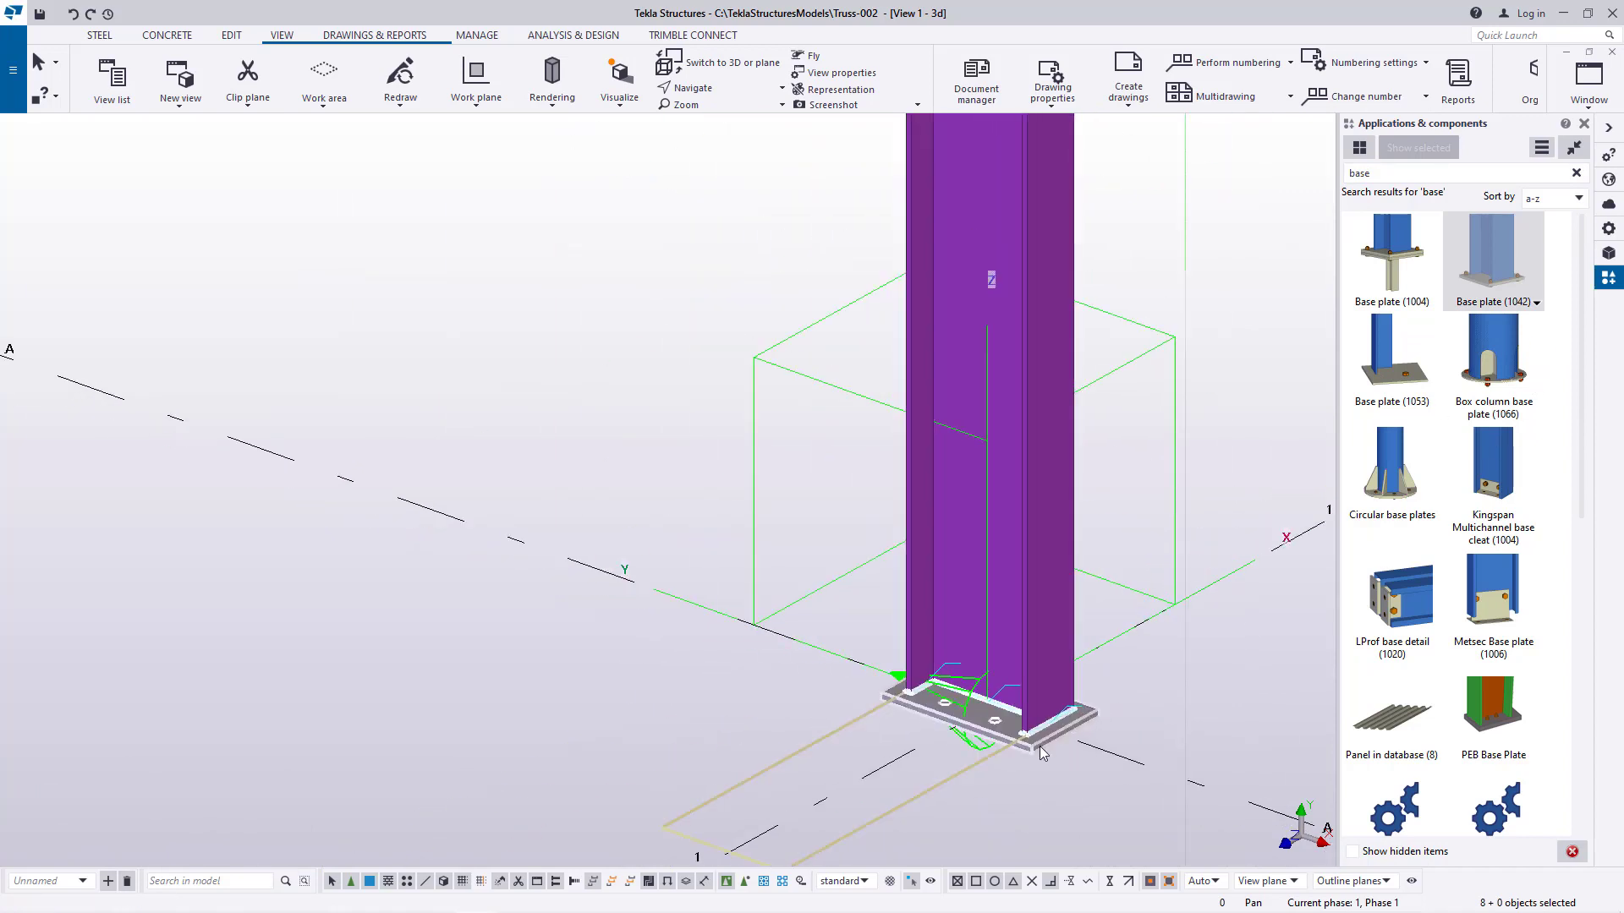
Add Base plate (1042) at the foot of the grid 3 column
{"action": "scroll", "coordinate": [779, 623], "scroll_direction": "down", "scroll_amount": 8}
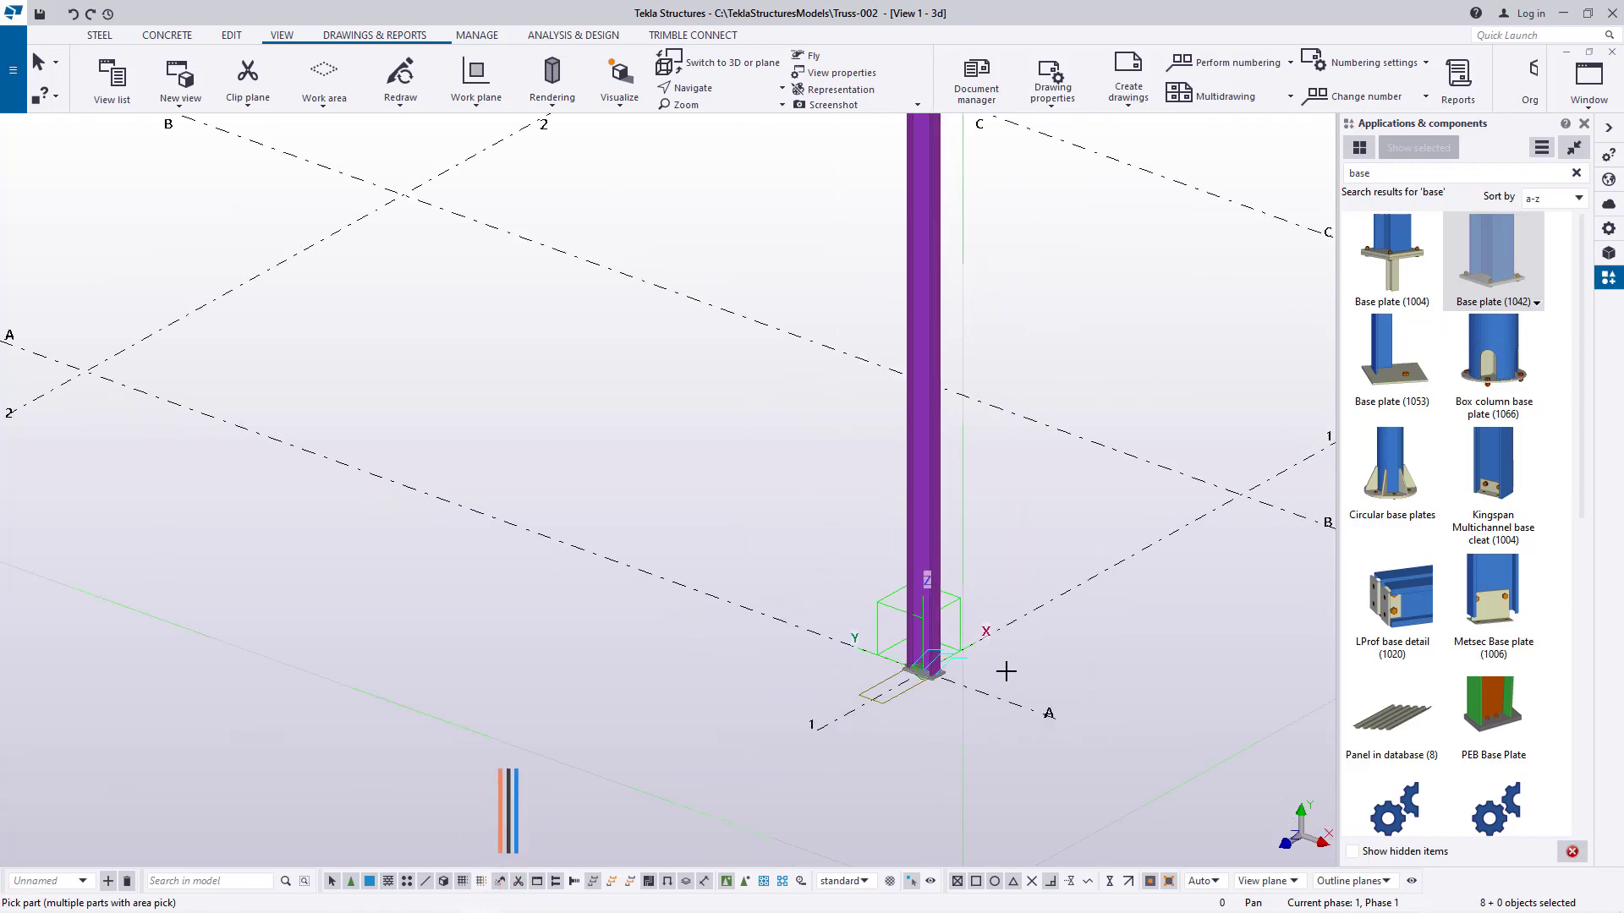
{"action": "scroll", "coordinate": [411, 479], "scroll_direction": "up", "scroll_amount": 4}
{"action": "scroll", "coordinate": [414, 479], "scroll_direction": "up", "scroll_amount": 7}
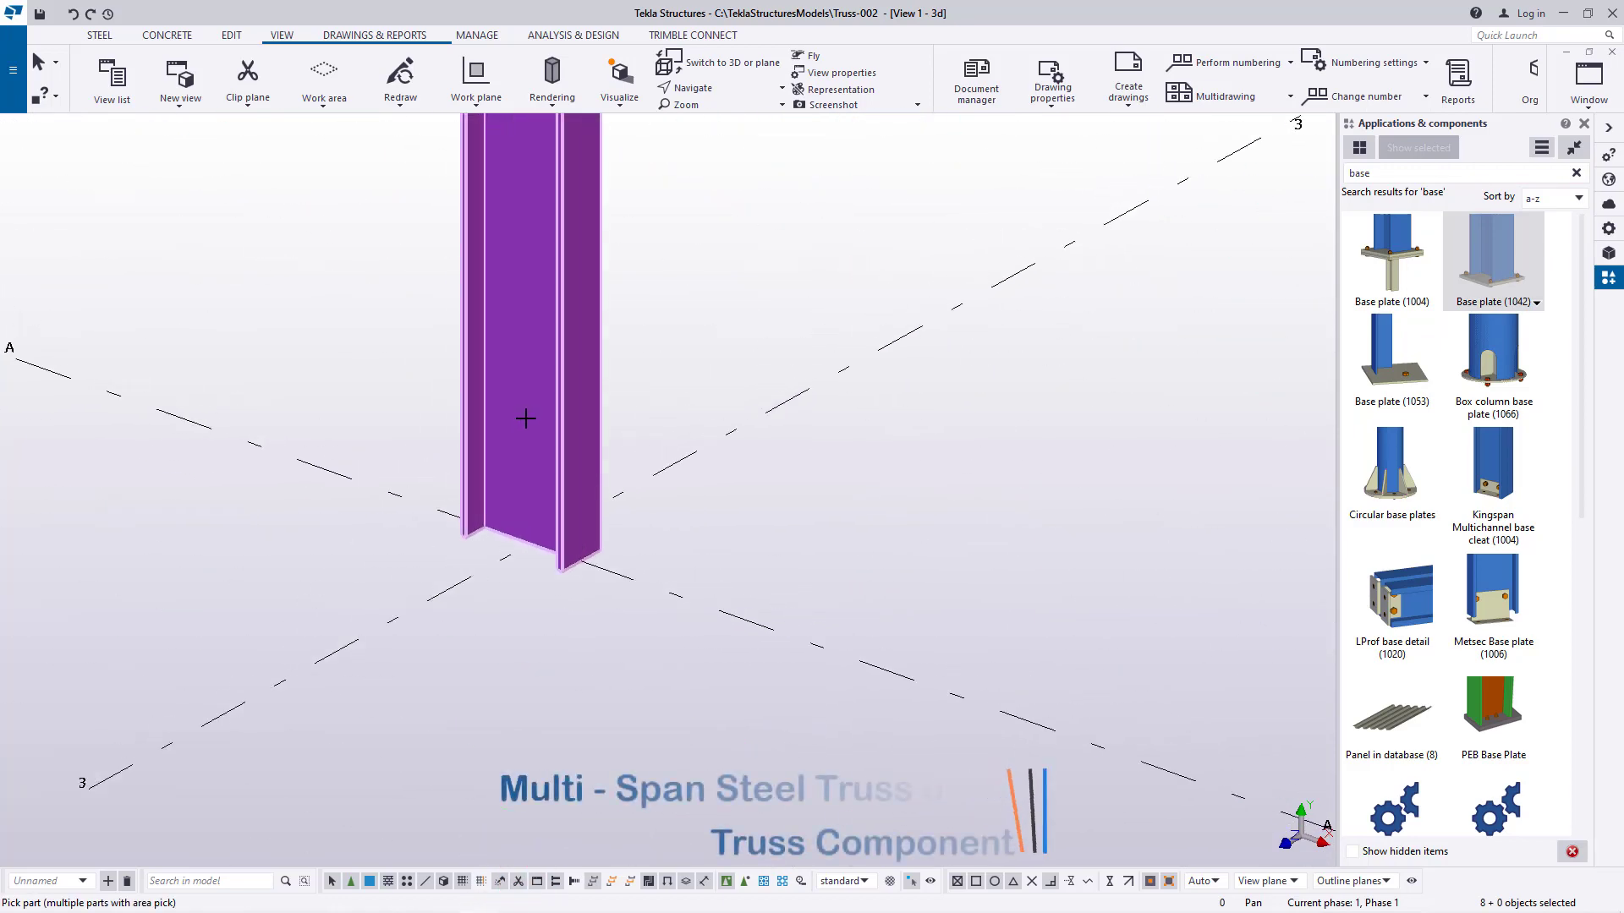
{"action": "left_click", "coordinate": [523, 391]}
{"action": "scroll", "coordinate": [527, 535], "scroll_direction": "up", "scroll_amount": 2}
{"action": "left_click", "coordinate": [526, 538]}
Add Base plate (1042) at the foot of the remaining outer column on grid A and end the command
{"action": "scroll", "coordinate": [935, 681], "scroll_direction": "down", "scroll_amount": 10}
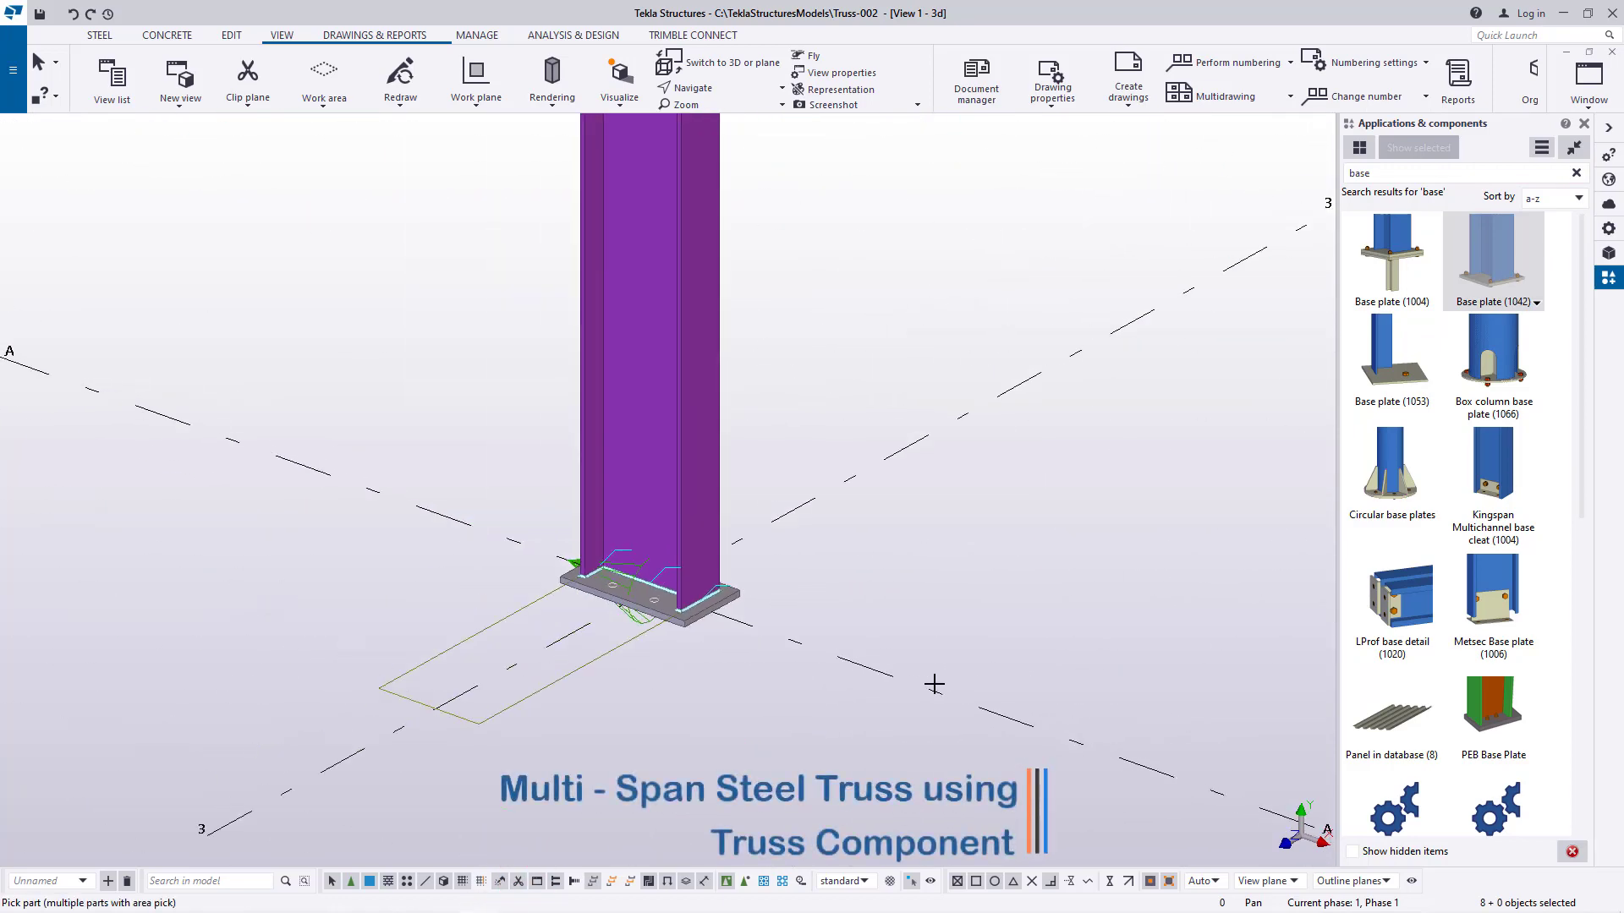
{"action": "scroll", "coordinate": [461, 544], "scroll_direction": "up", "scroll_amount": 8}
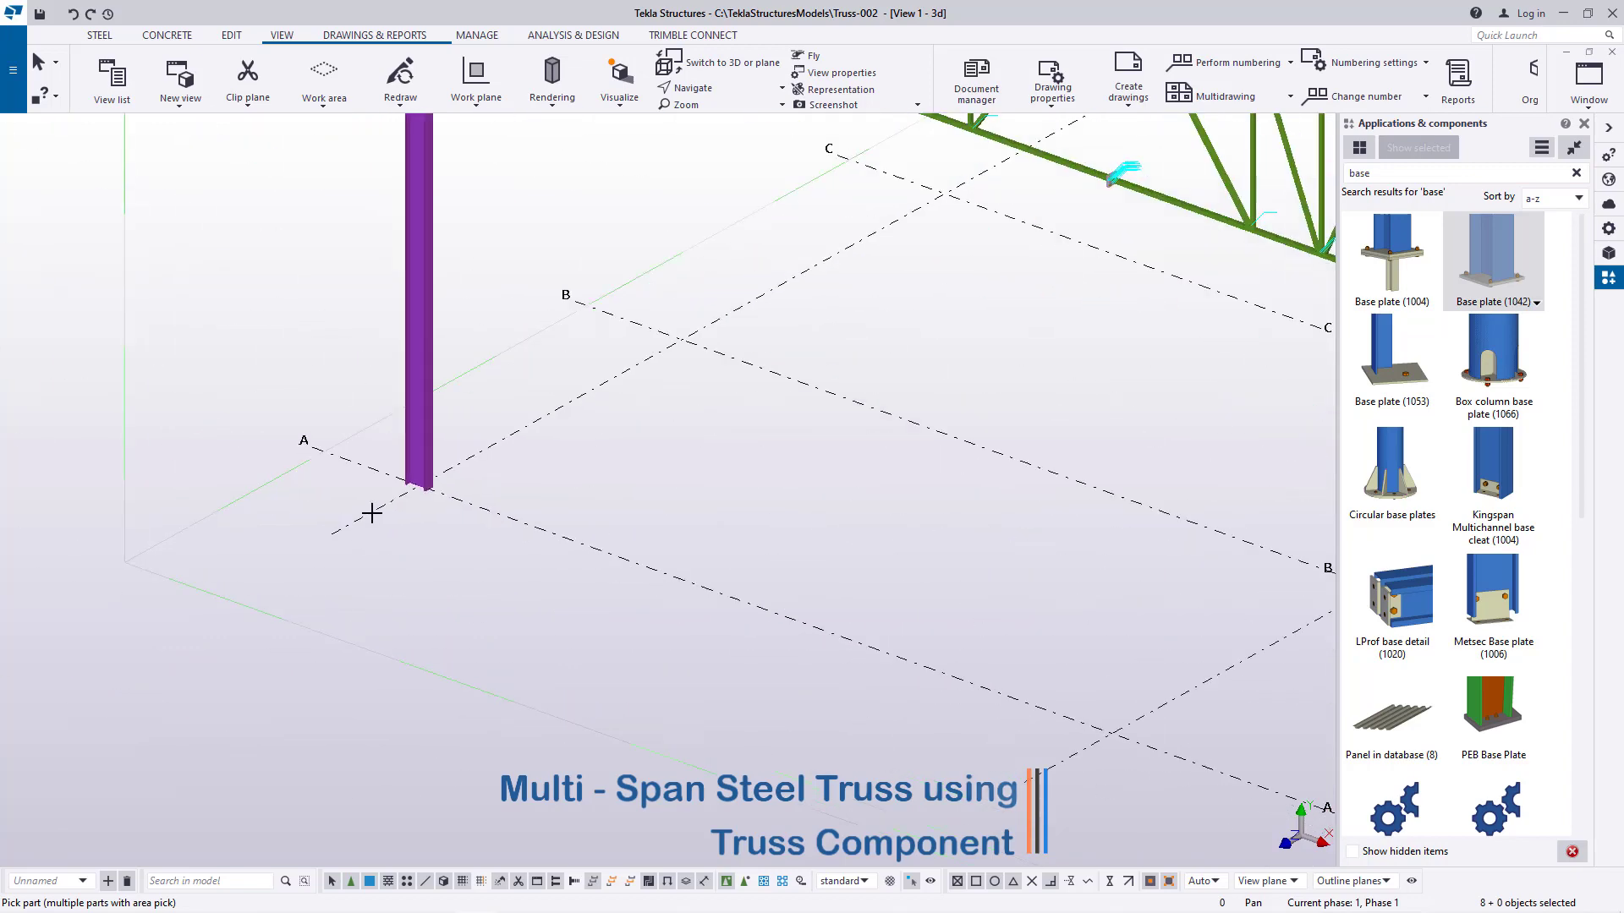
{"action": "left_click", "coordinate": [442, 388]}
{"action": "scroll", "coordinate": [433, 565], "scroll_direction": "up", "scroll_amount": 2}
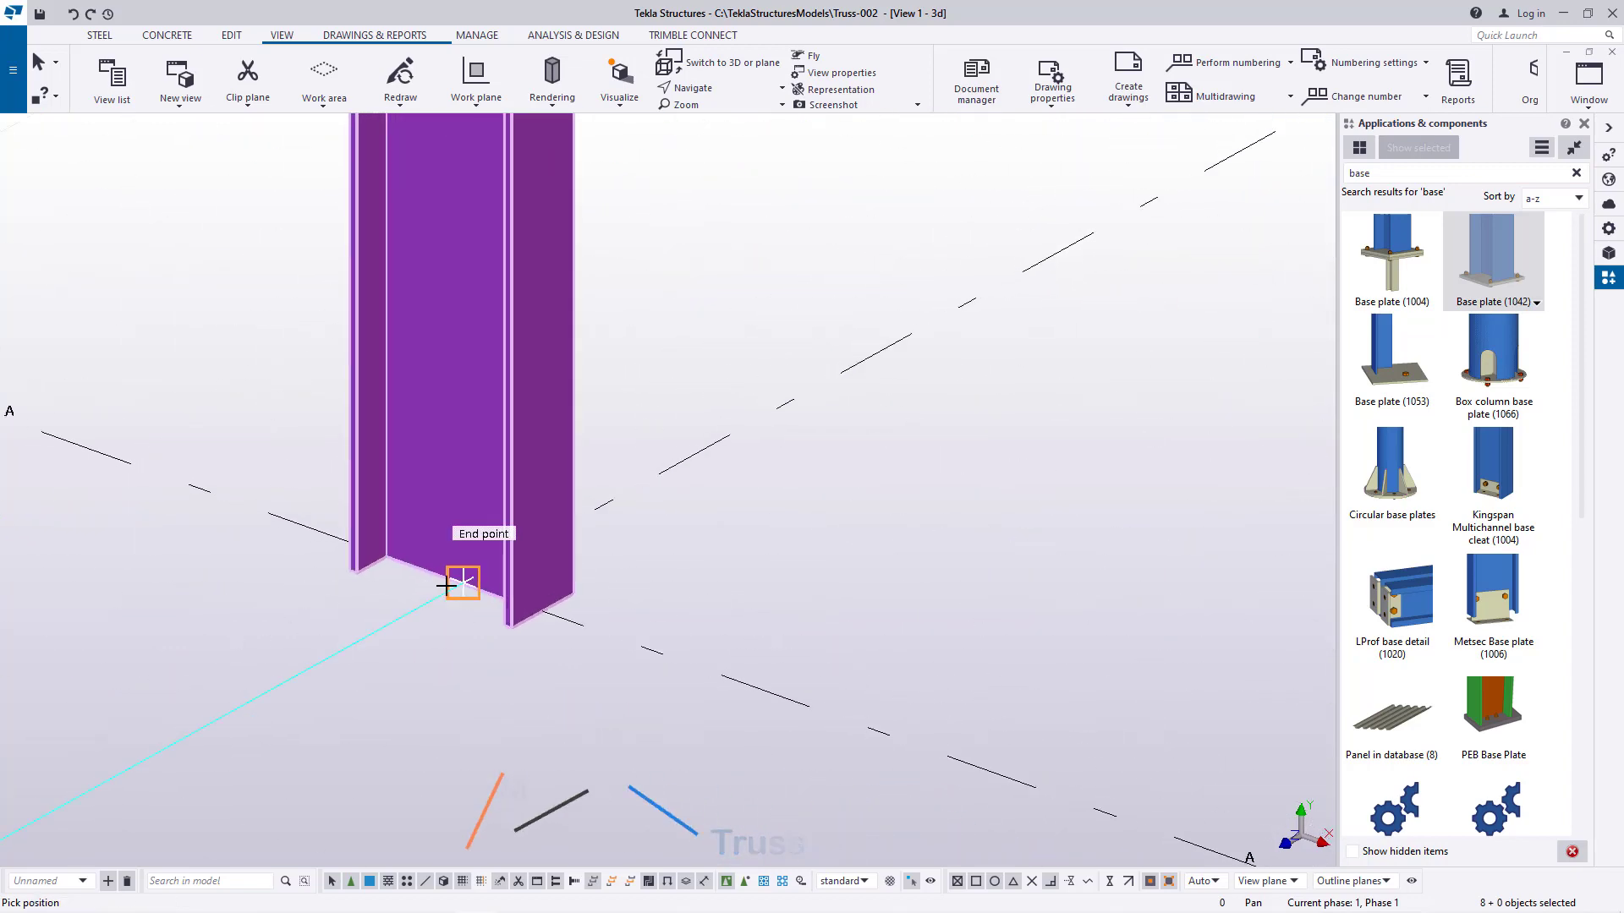
{"action": "left_click", "coordinate": [448, 583]}
{"action": "right_click", "coordinate": [721, 276]}
{"action": "left_click", "coordinate": [767, 285]}
{"action": "scroll", "coordinate": [699, 329], "scroll_direction": "down", "scroll_amount": 1}
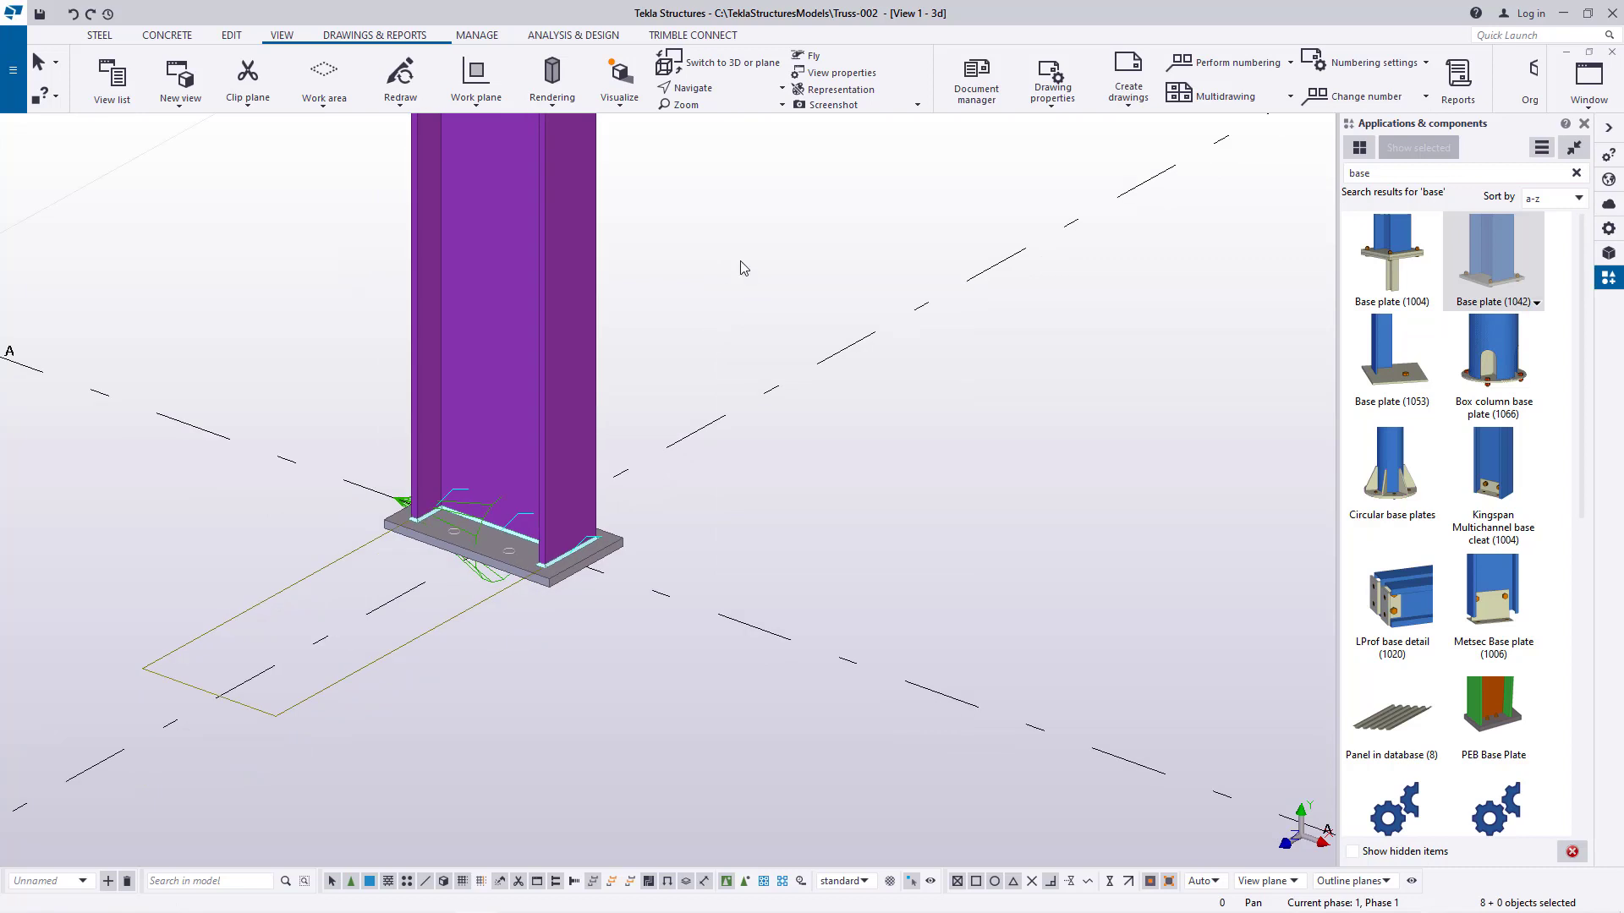
{"action": "right_click", "coordinate": [741, 263]}
{"action": "left_click", "coordinate": [784, 273]}
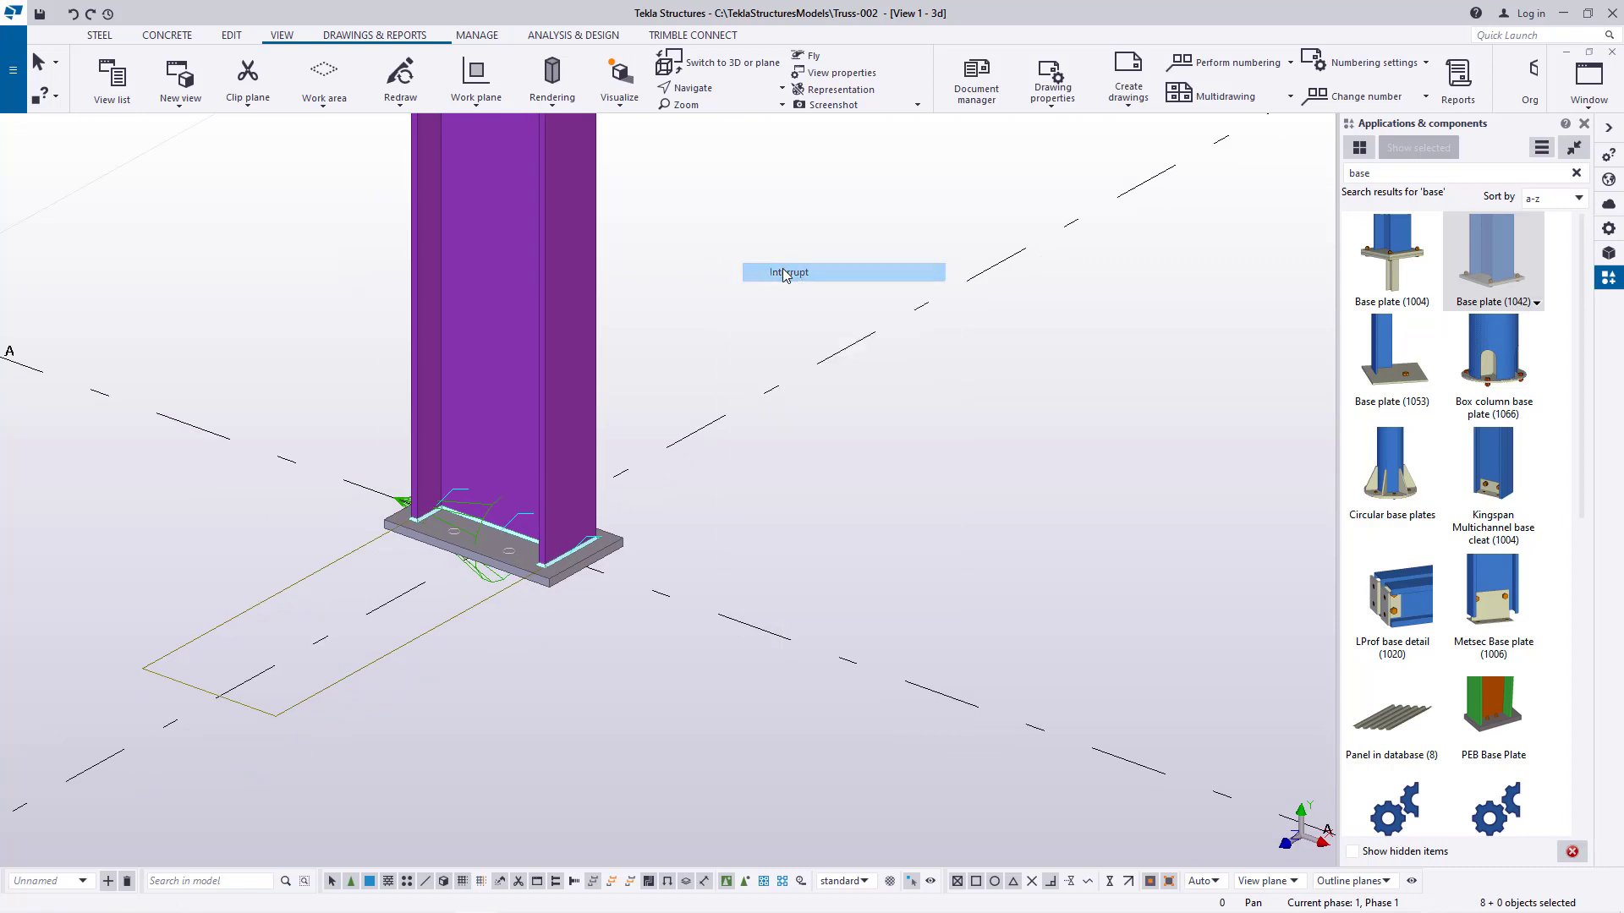
{"action": "right_click", "coordinate": [782, 196]}
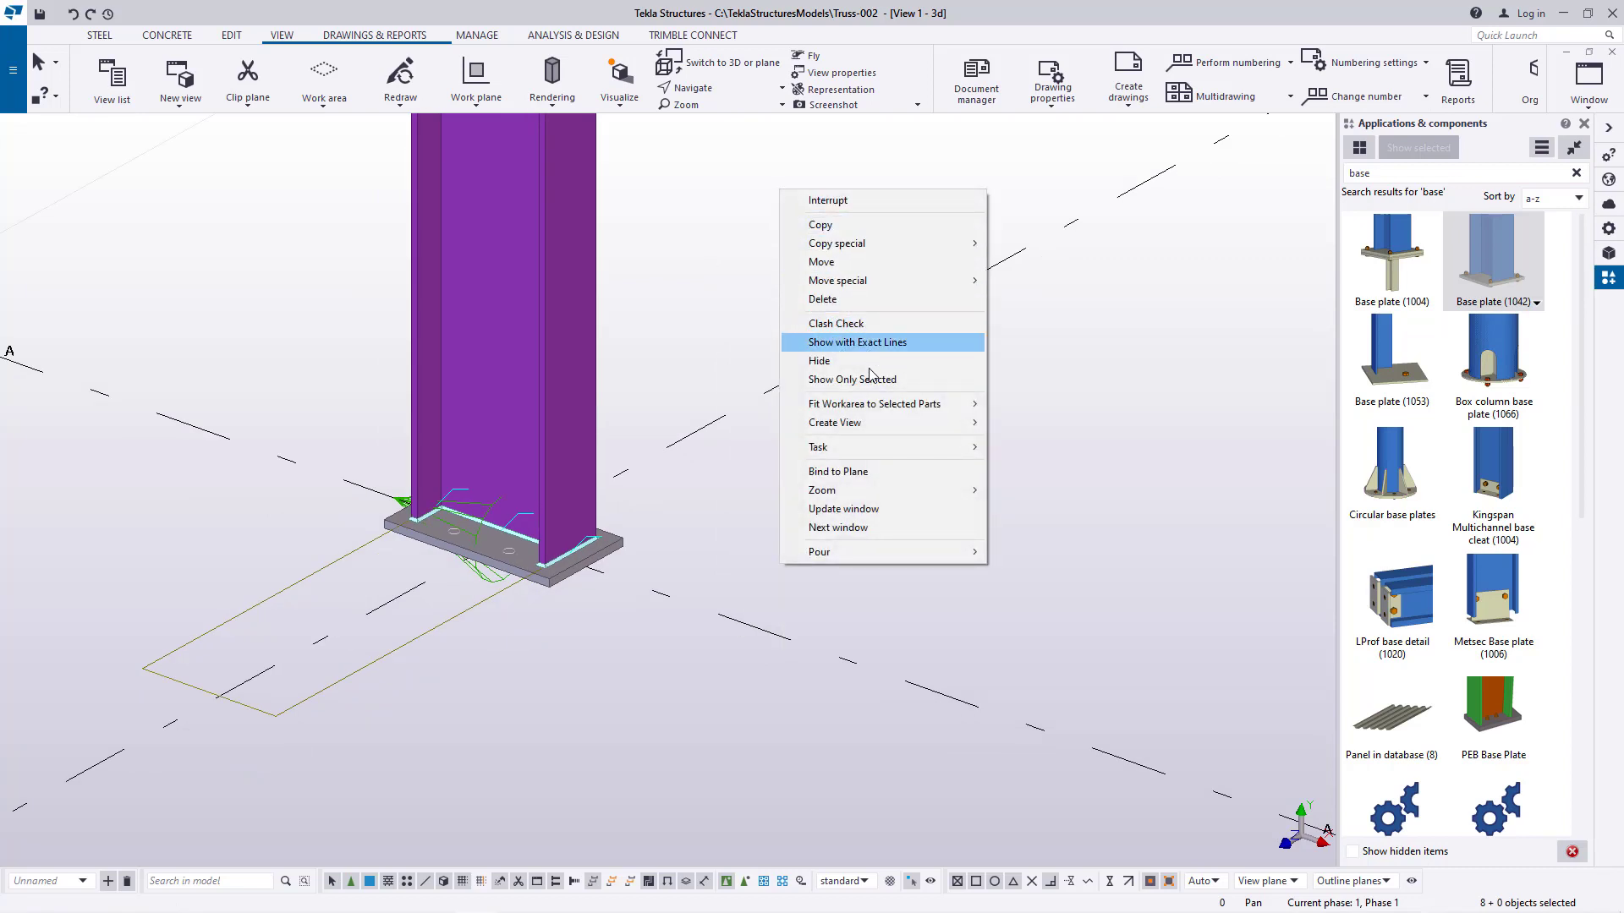
{"action": "left_click", "coordinate": [848, 200]}
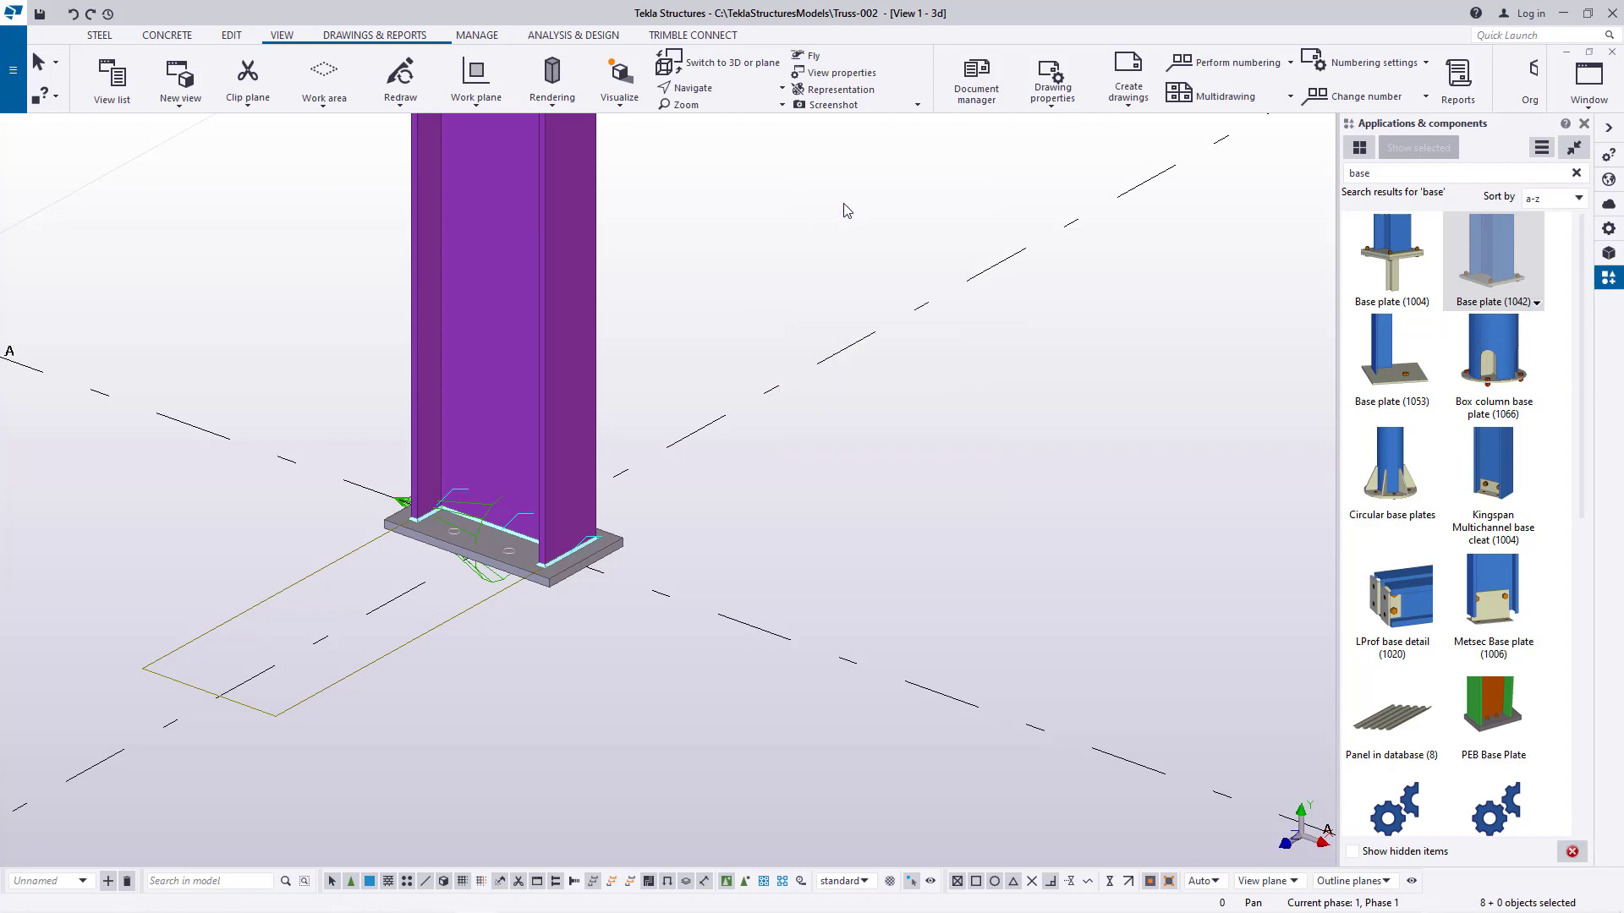
Redraw the 3D view without changing its view properties
{"action": "double_click", "coordinate": [783, 241]}
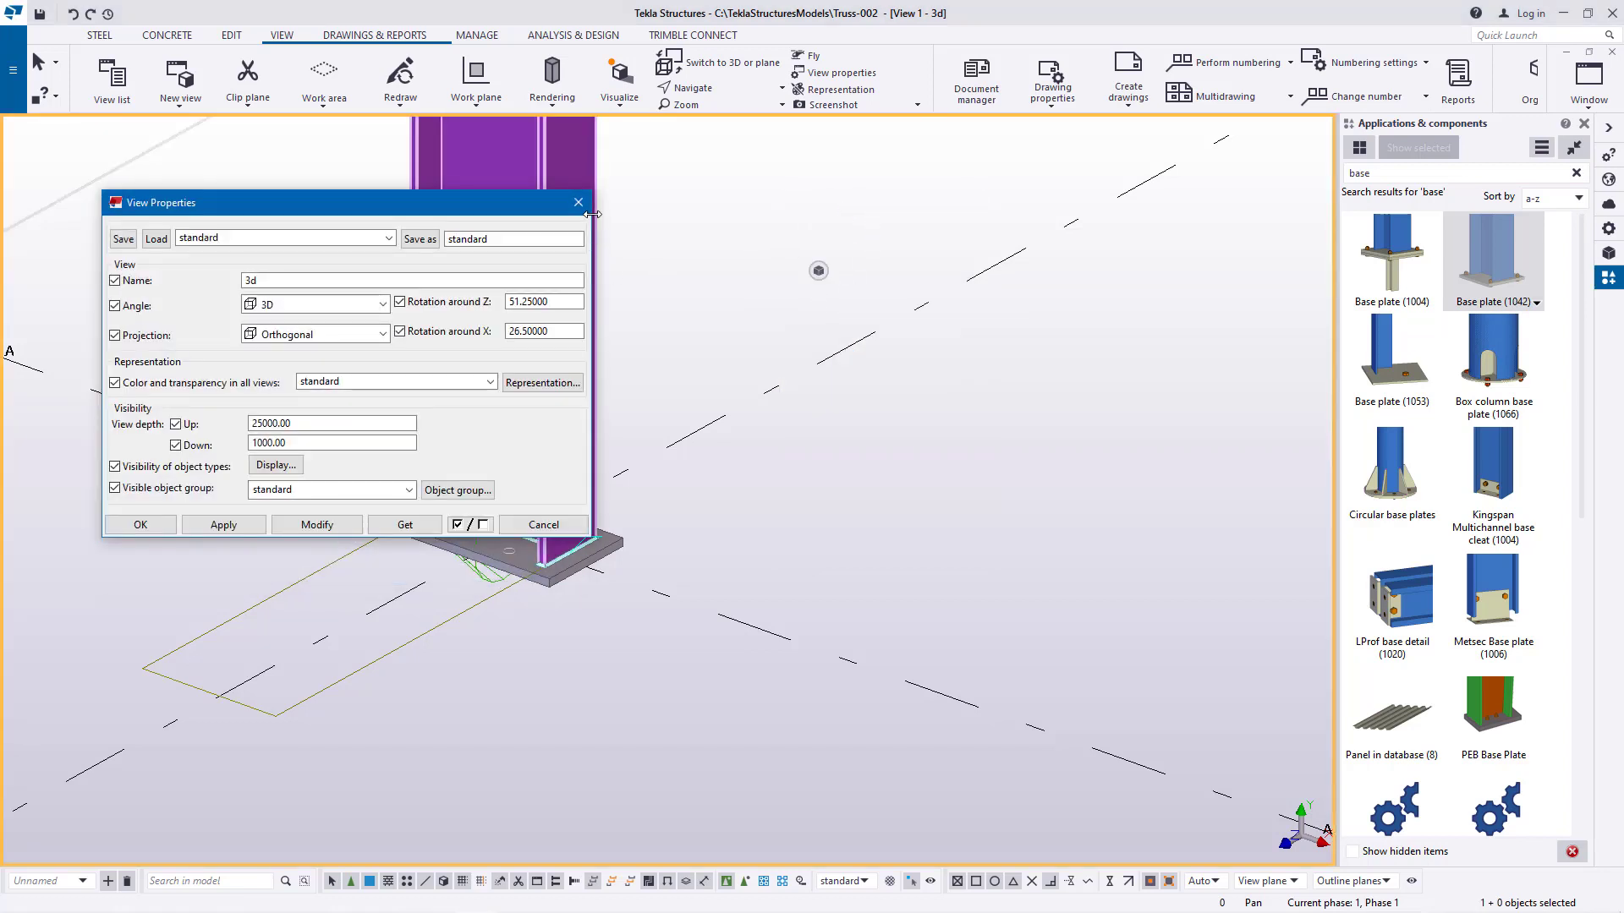
{"action": "left_click", "coordinate": [579, 202]}
{"action": "right_click", "coordinate": [747, 203]}
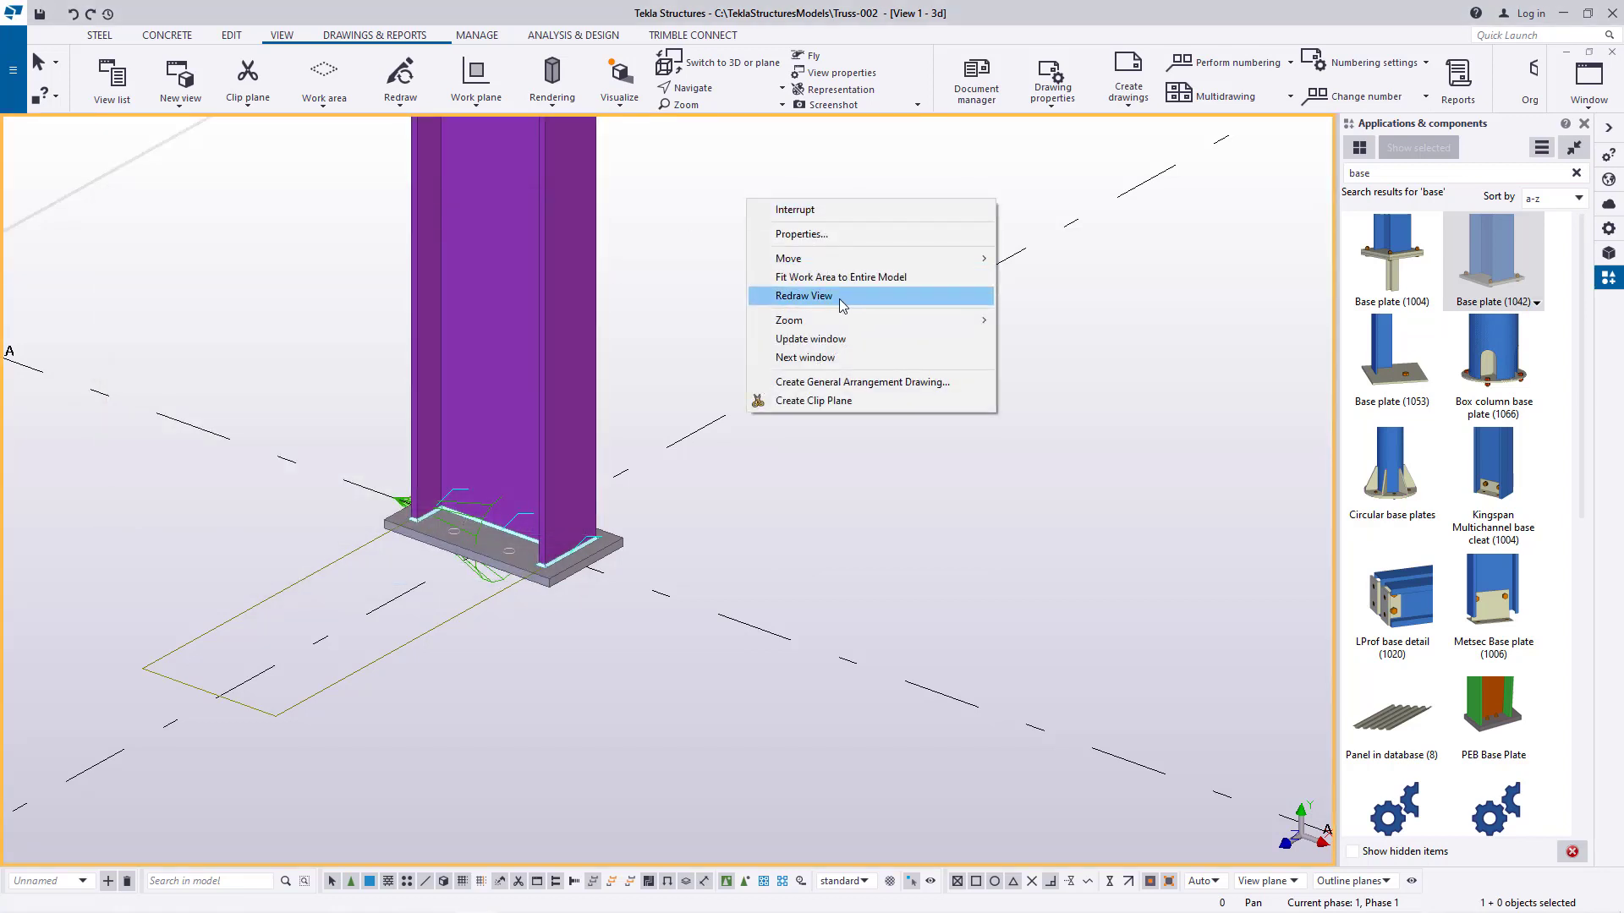
{"action": "left_click", "coordinate": [840, 301]}
Move the work plane to the intersection of grid B with the far outer column line using the Work plane tool
{"action": "scroll", "coordinate": [307, 602], "scroll_direction": "down", "scroll_amount": 10}
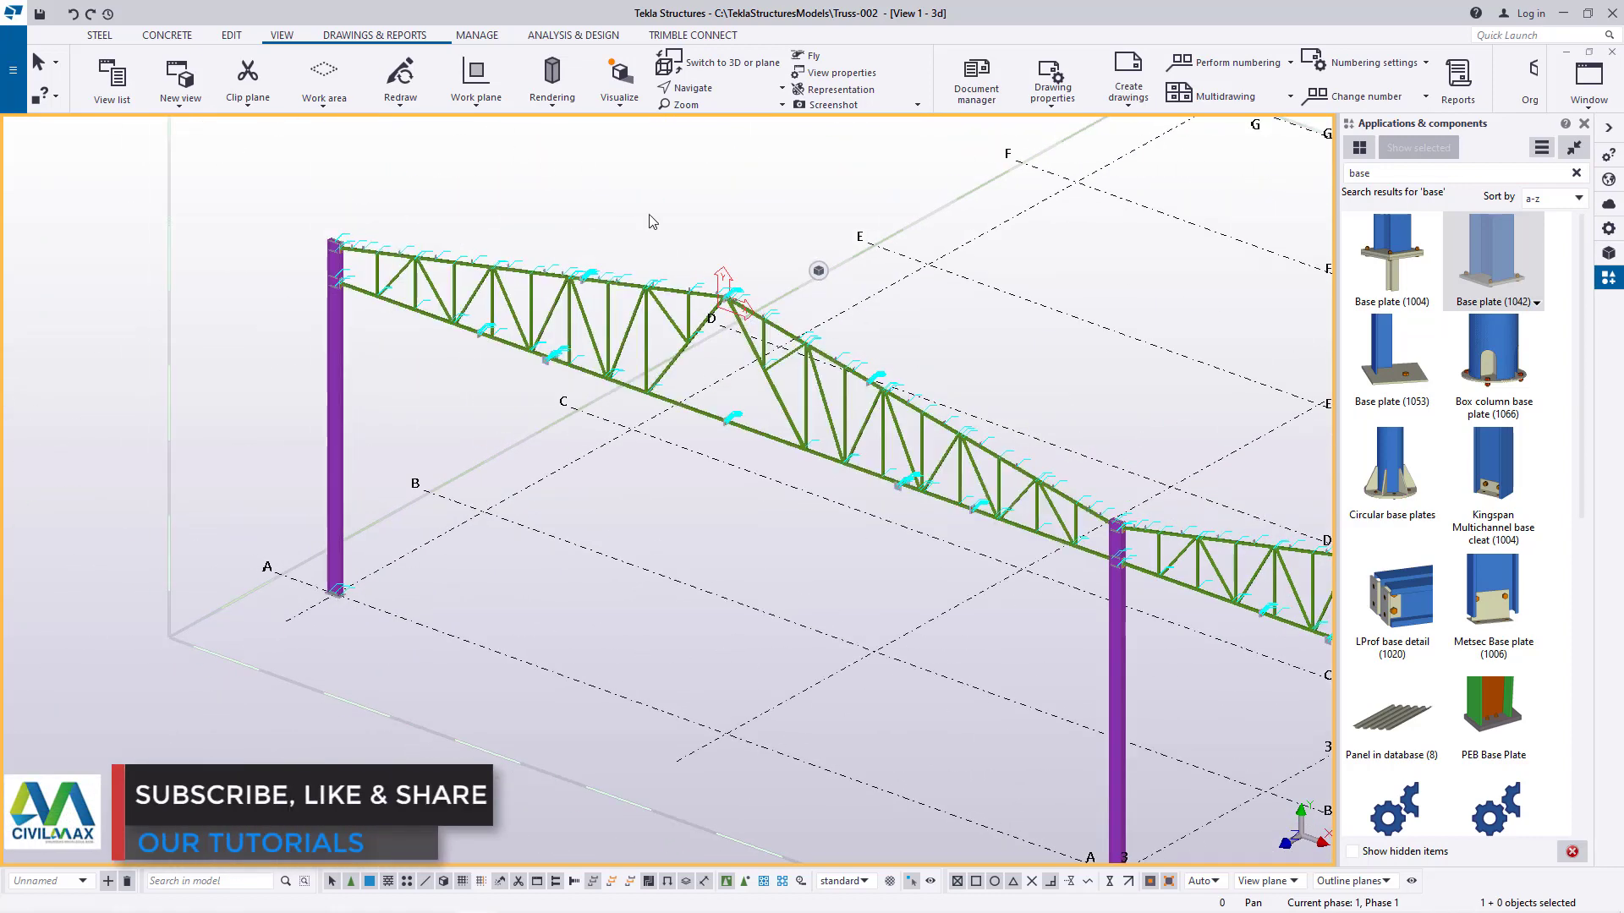
{"action": "scroll", "coordinate": [649, 222], "scroll_direction": "up", "scroll_amount": 5}
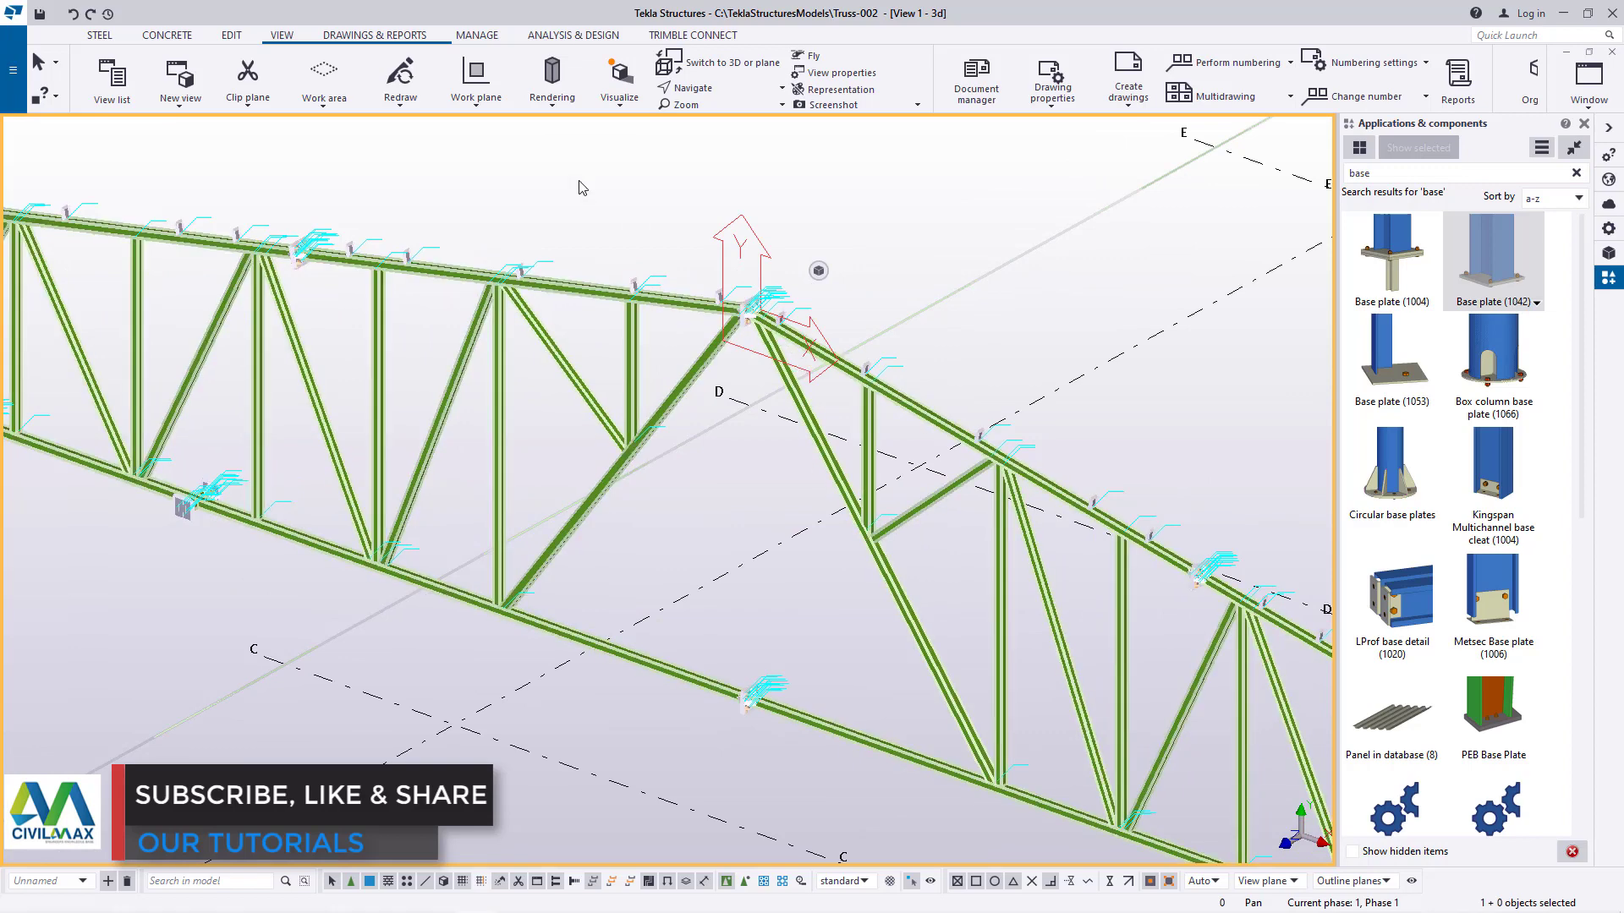
{"action": "left_click", "coordinate": [476, 94]}
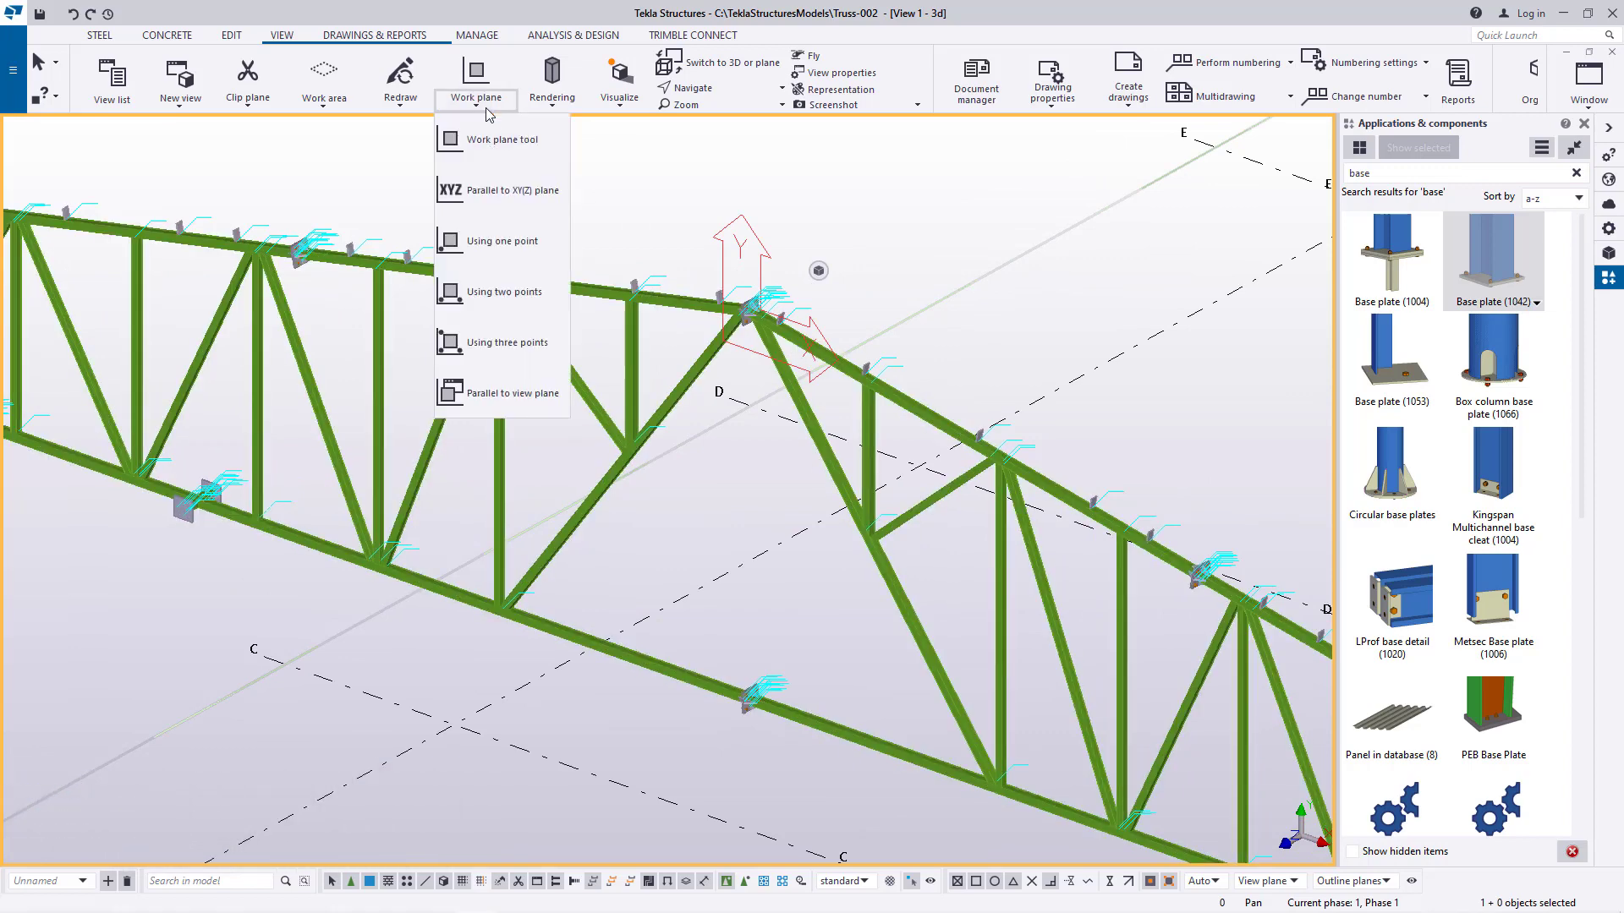
{"action": "left_click", "coordinate": [492, 140]}
{"action": "scroll", "coordinate": [576, 336], "scroll_direction": "down", "scroll_amount": 2}
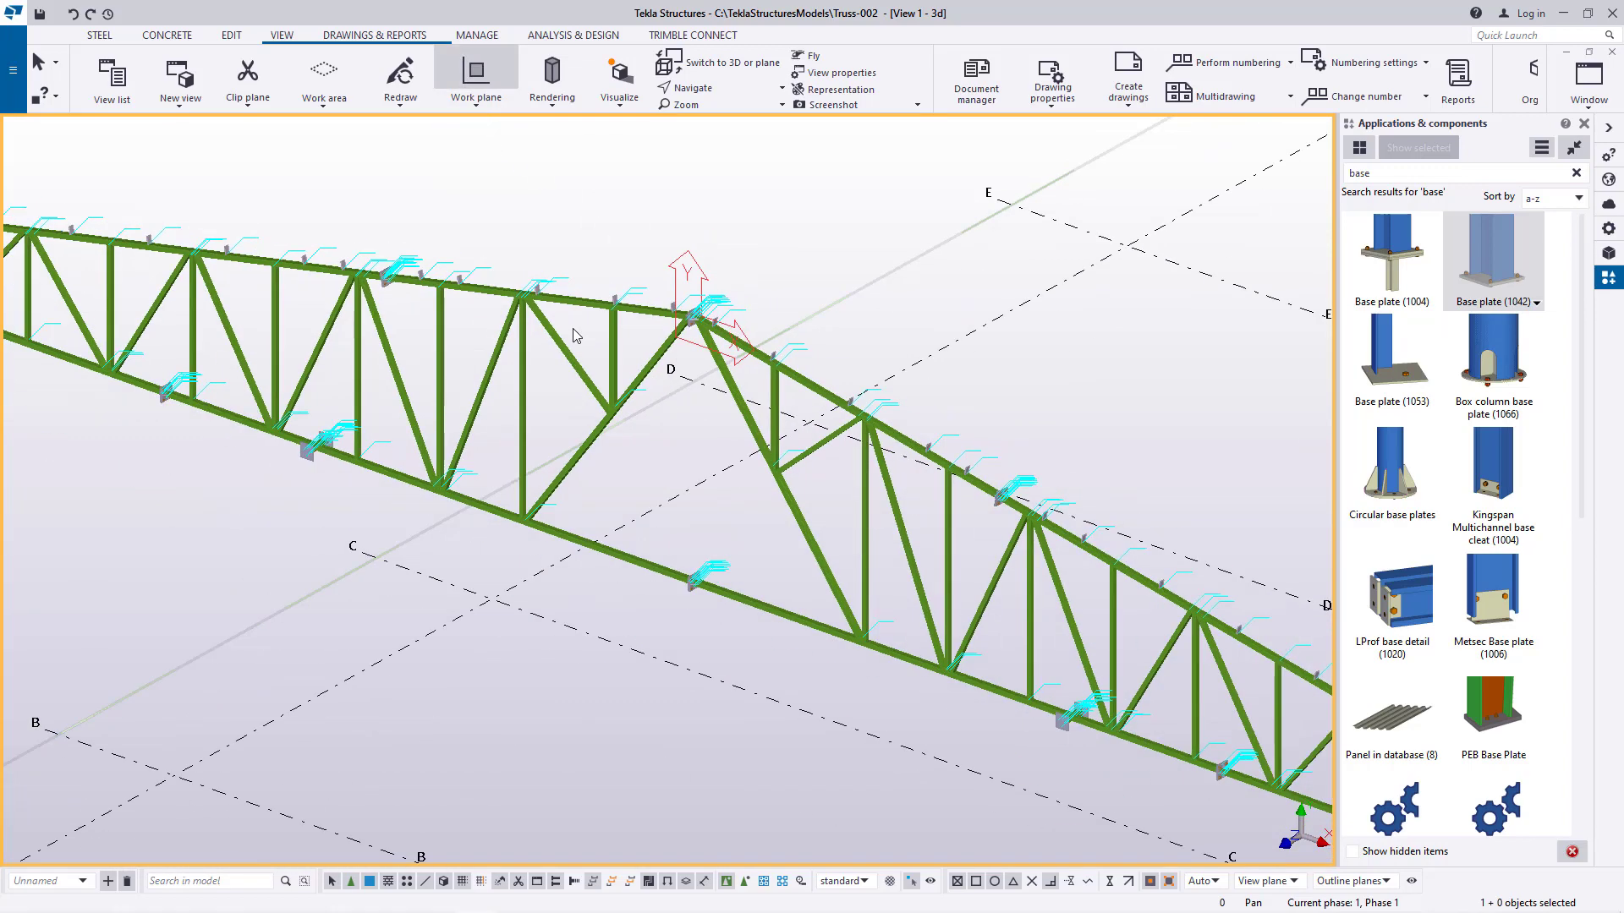
{"action": "scroll", "coordinate": [574, 414], "scroll_direction": "down", "scroll_amount": 2}
{"action": "scroll", "coordinate": [279, 673], "scroll_direction": "up", "scroll_amount": 1}
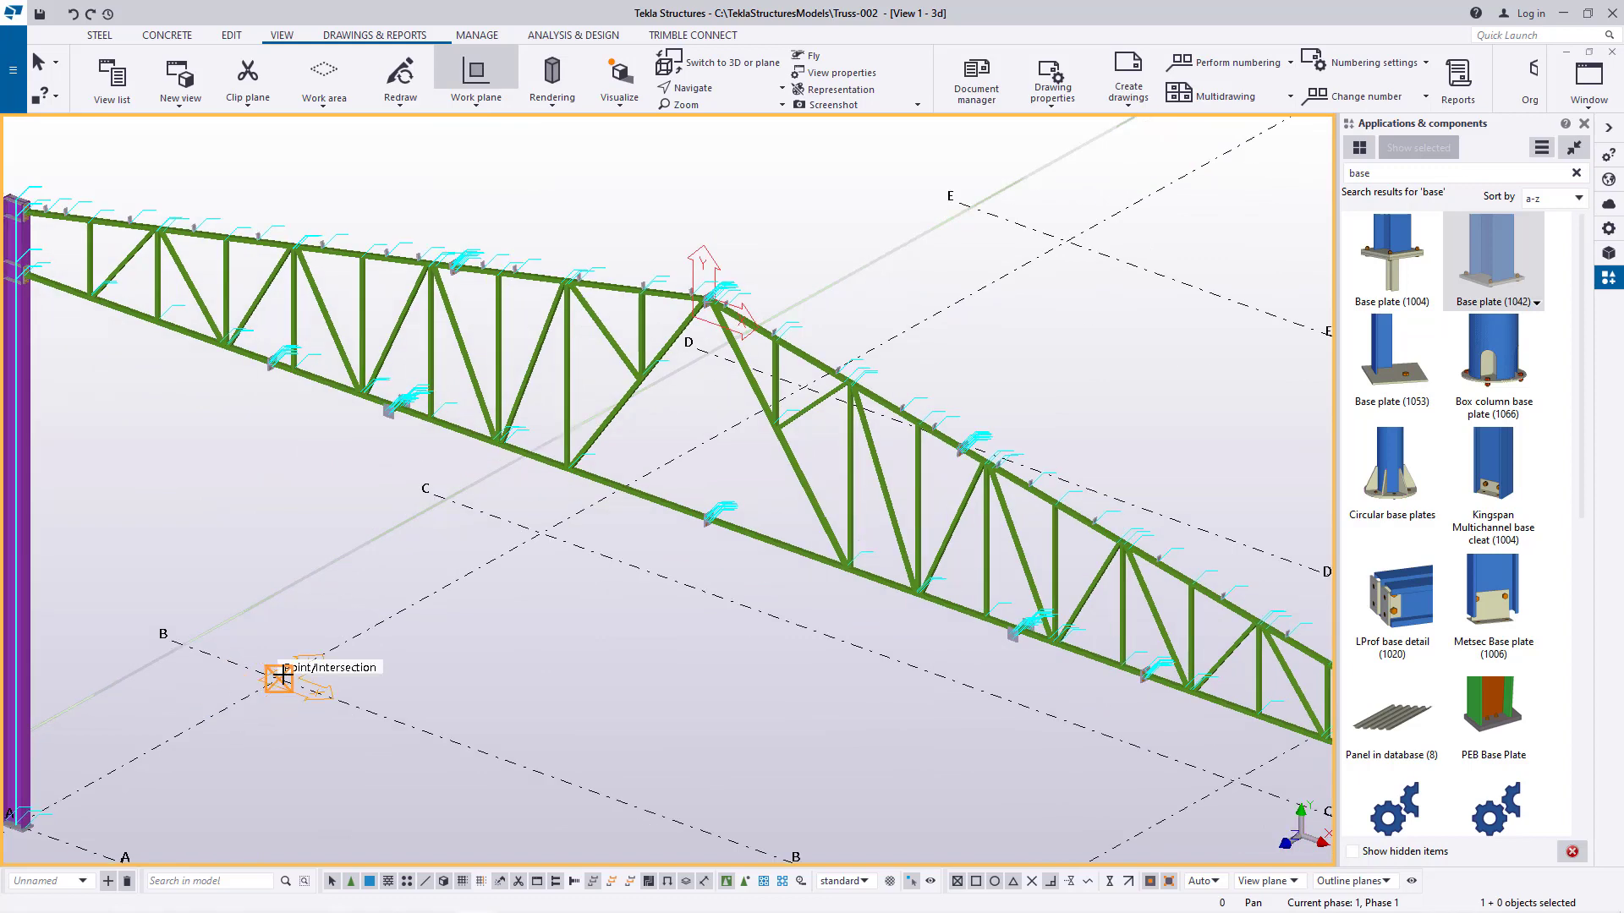
{"action": "right_click", "coordinate": [406, 585]}
{"action": "left_click", "coordinate": [440, 590]}
{"action": "scroll", "coordinate": [833, 392], "scroll_direction": "down", "scroll_amount": 5}
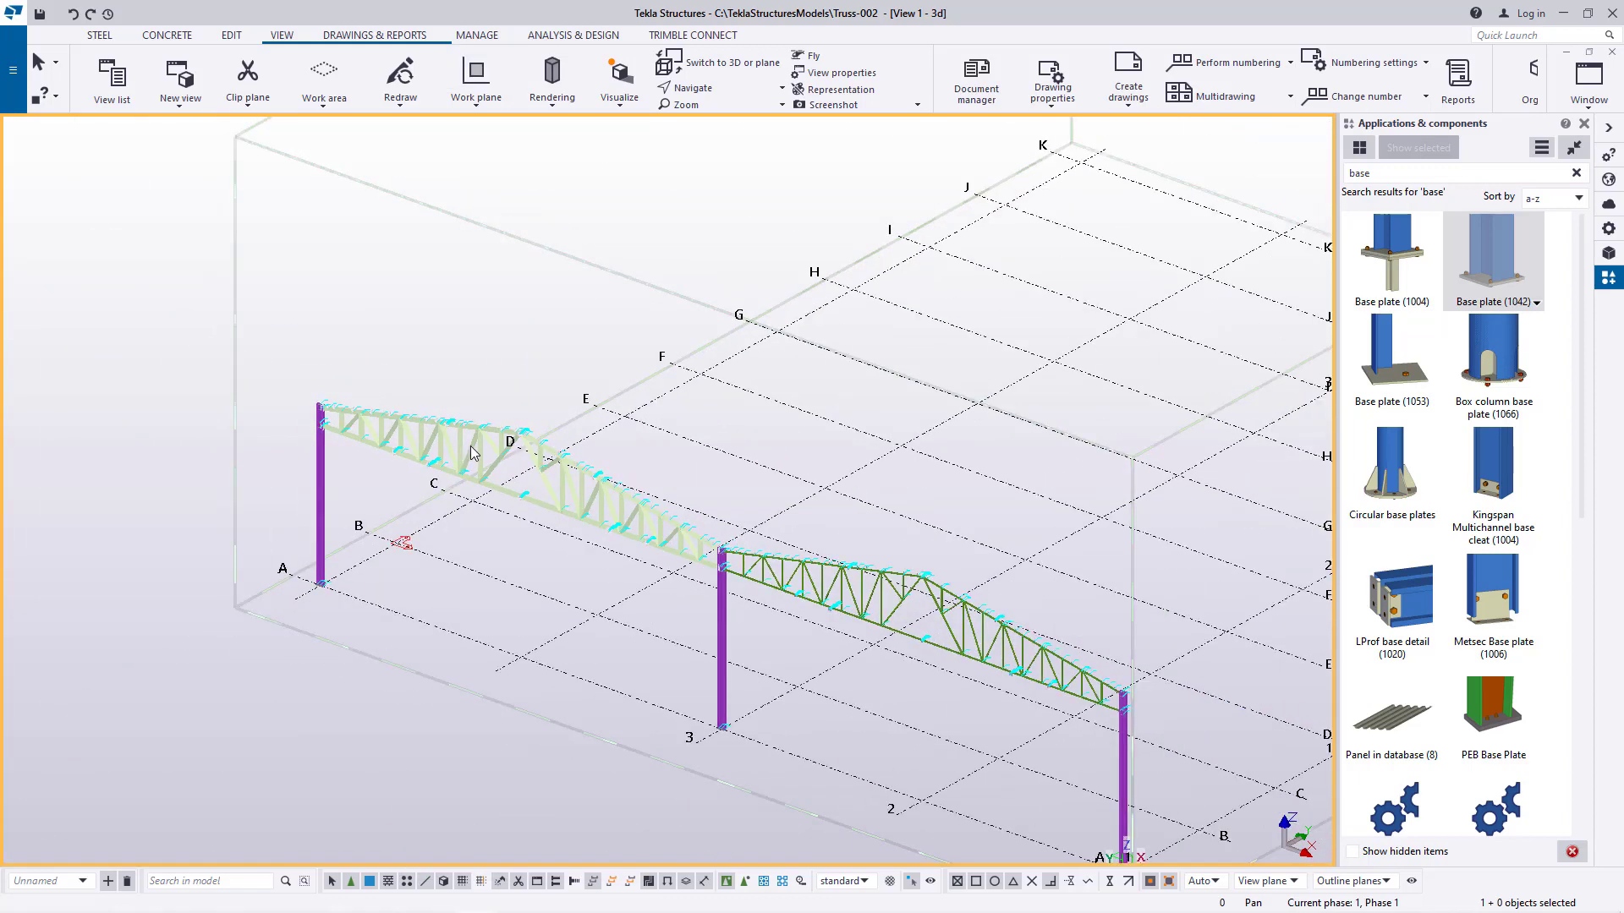
Copy the entire grid A frame linearly with dX 0, dY 6000, dZ 0 and 10 copies, and end the command
{"action": "left_click_drag", "start_coordinate": [1053, 289], "coordinate": [208, 792]}
{"action": "scroll", "coordinate": [1017, 698], "scroll_direction": "up", "scroll_amount": 4}
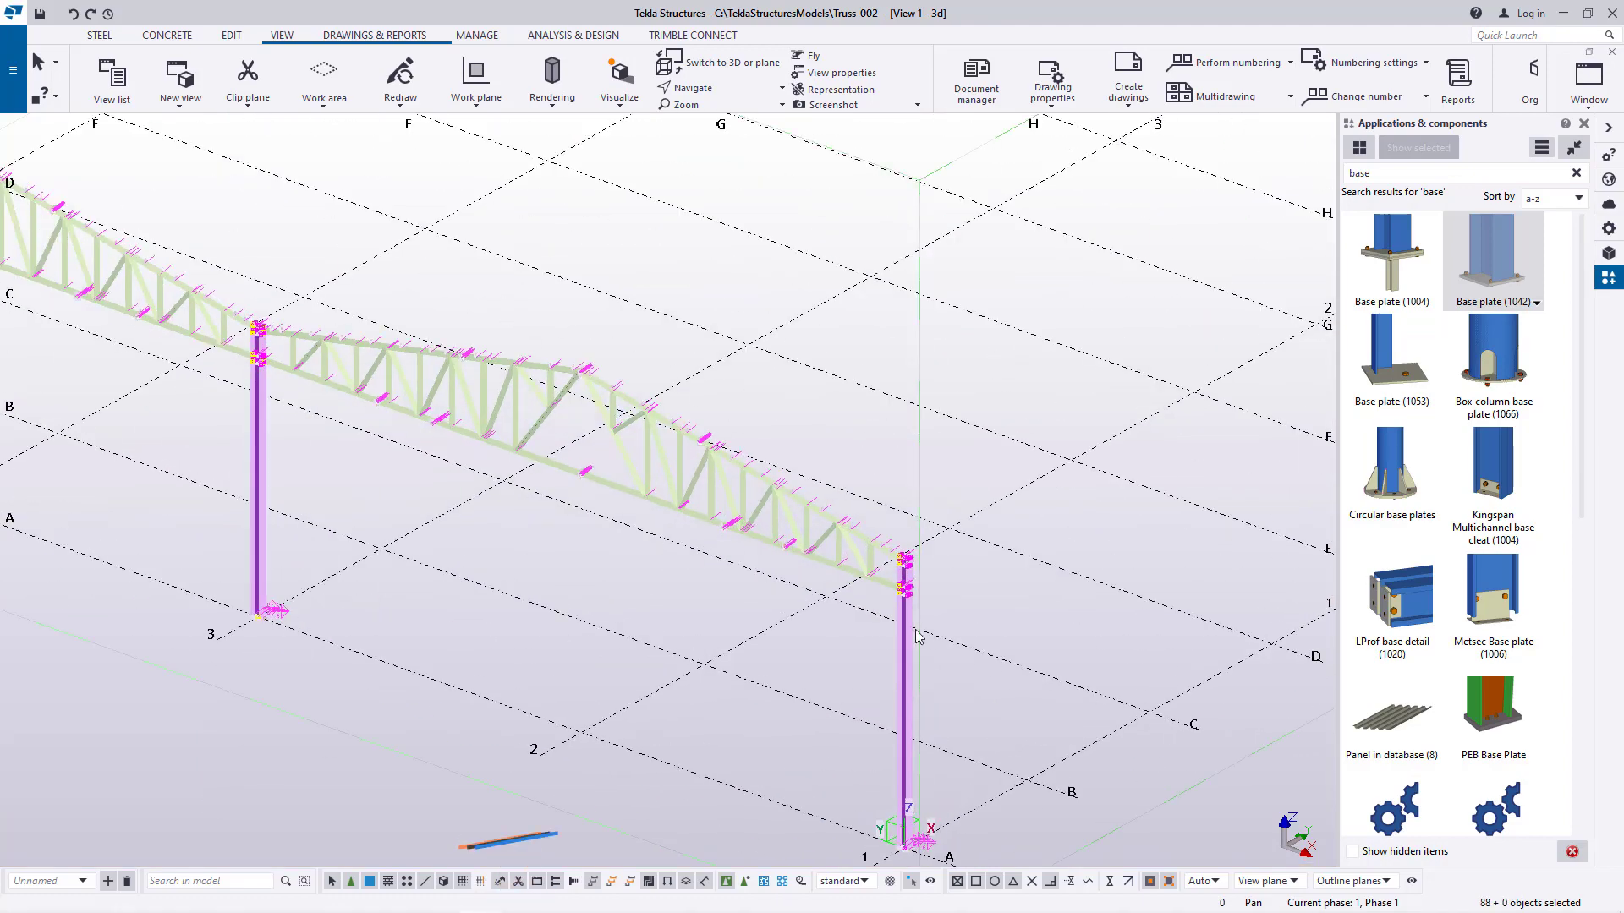
{"action": "scroll", "coordinate": [406, 517], "scroll_direction": "down", "scroll_amount": 2}
{"action": "scroll", "coordinate": [1059, 686], "scroll_direction": "down", "scroll_amount": 5}
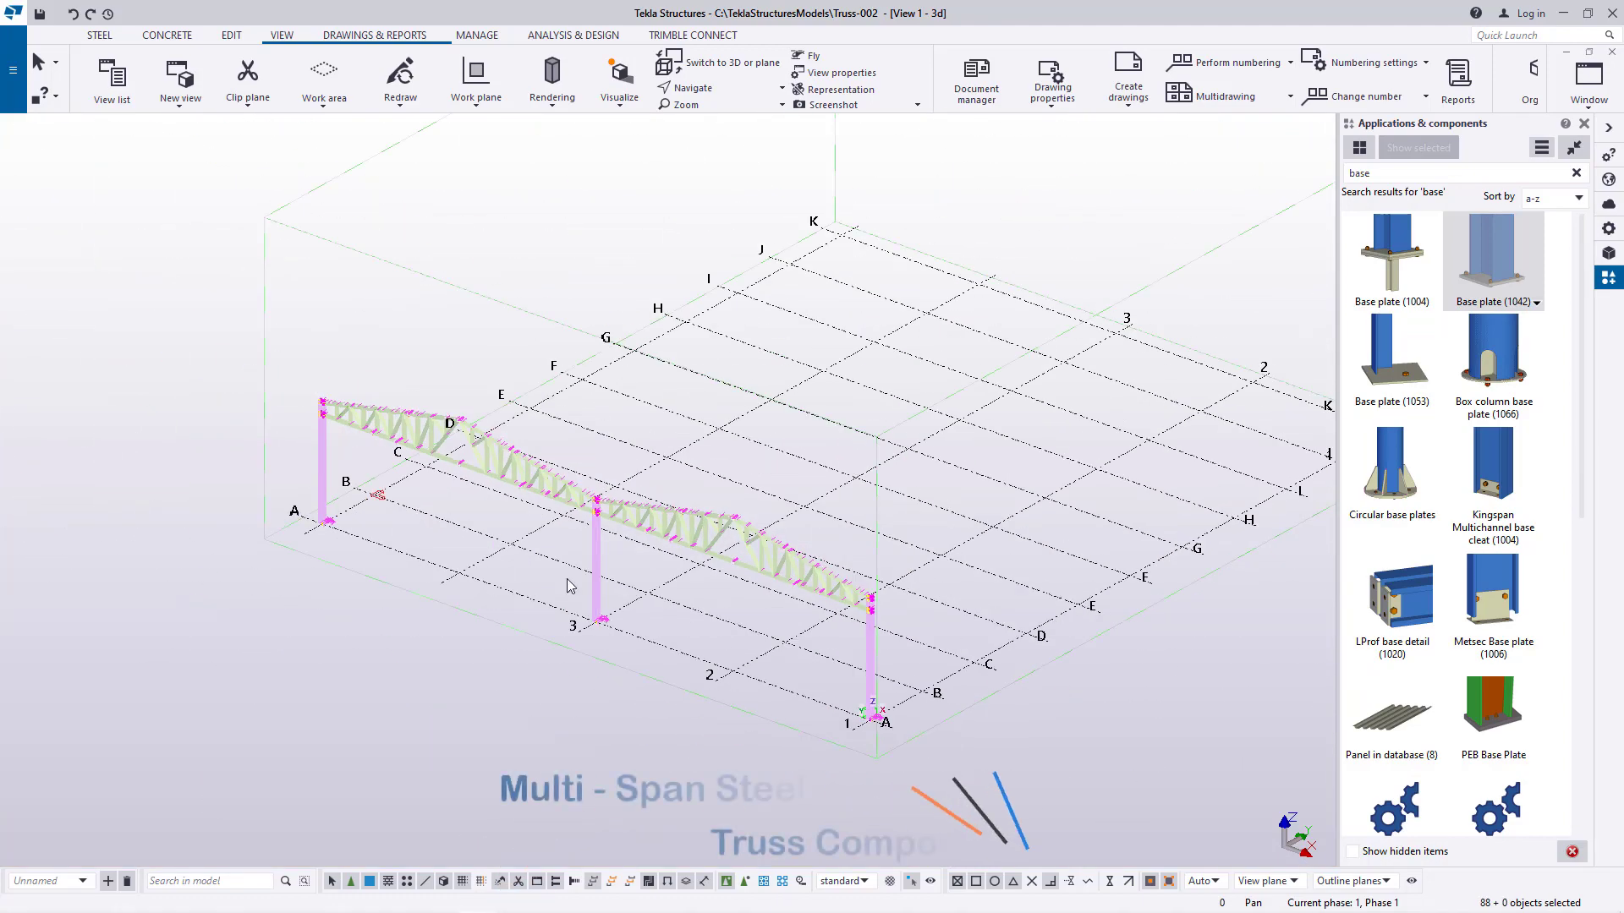
{"action": "scroll", "coordinate": [414, 542], "scroll_direction": "up", "scroll_amount": 5}
{"action": "scroll", "coordinate": [194, 486], "scroll_direction": "down", "scroll_amount": 2}
{"action": "scroll", "coordinate": [197, 490], "scroll_direction": "down", "scroll_amount": 2}
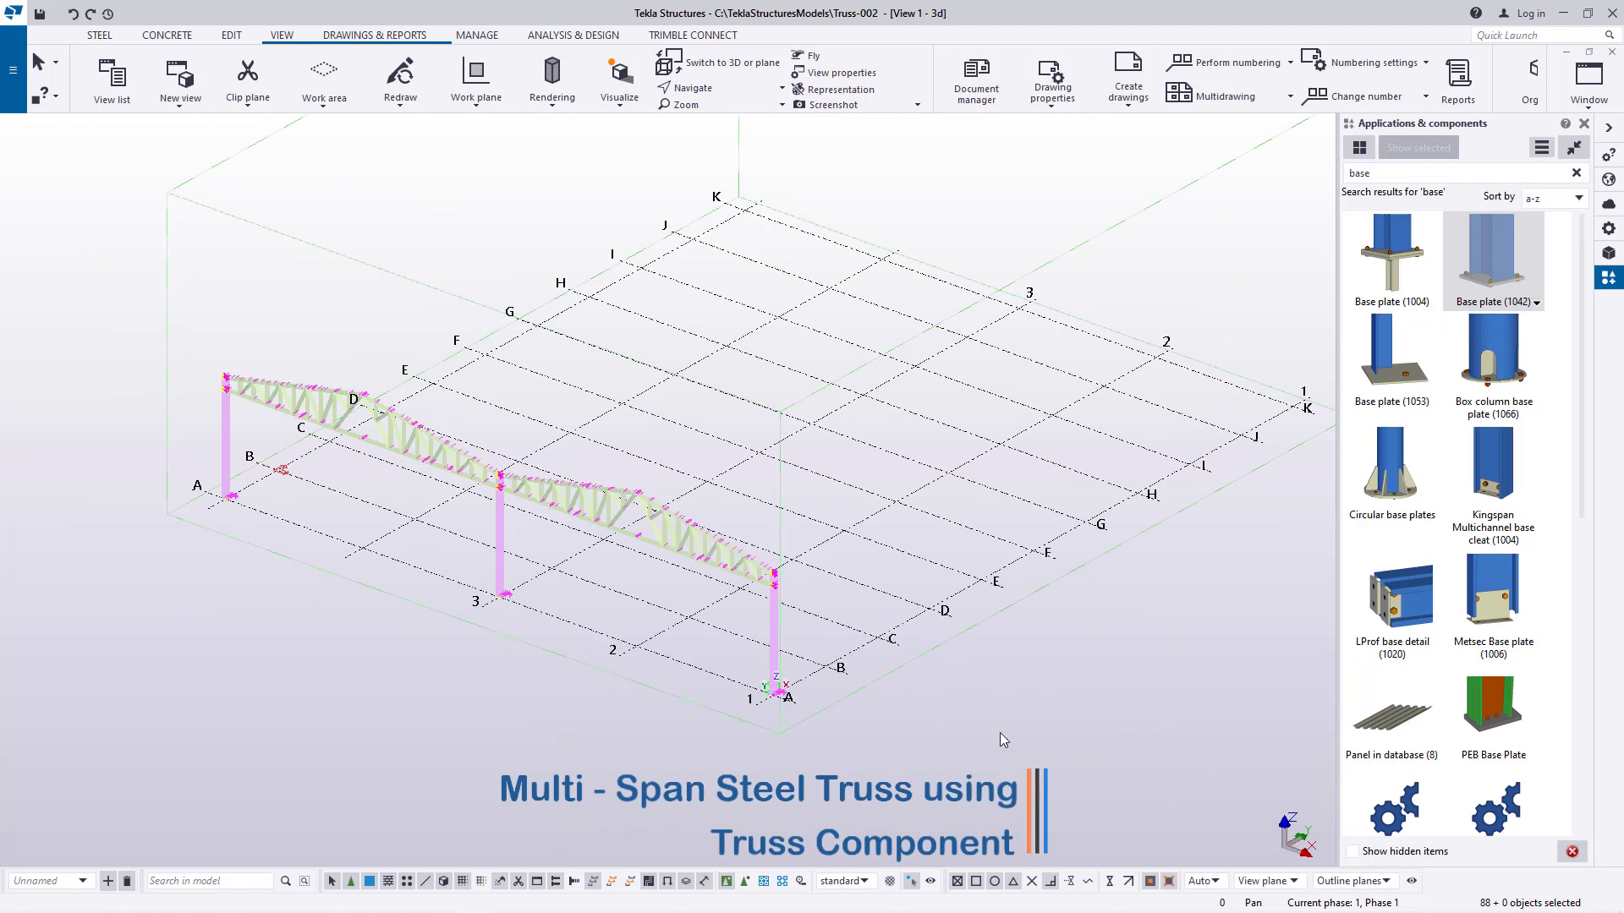
{"action": "scroll", "coordinate": [795, 681], "scroll_direction": "up", "scroll_amount": 3}
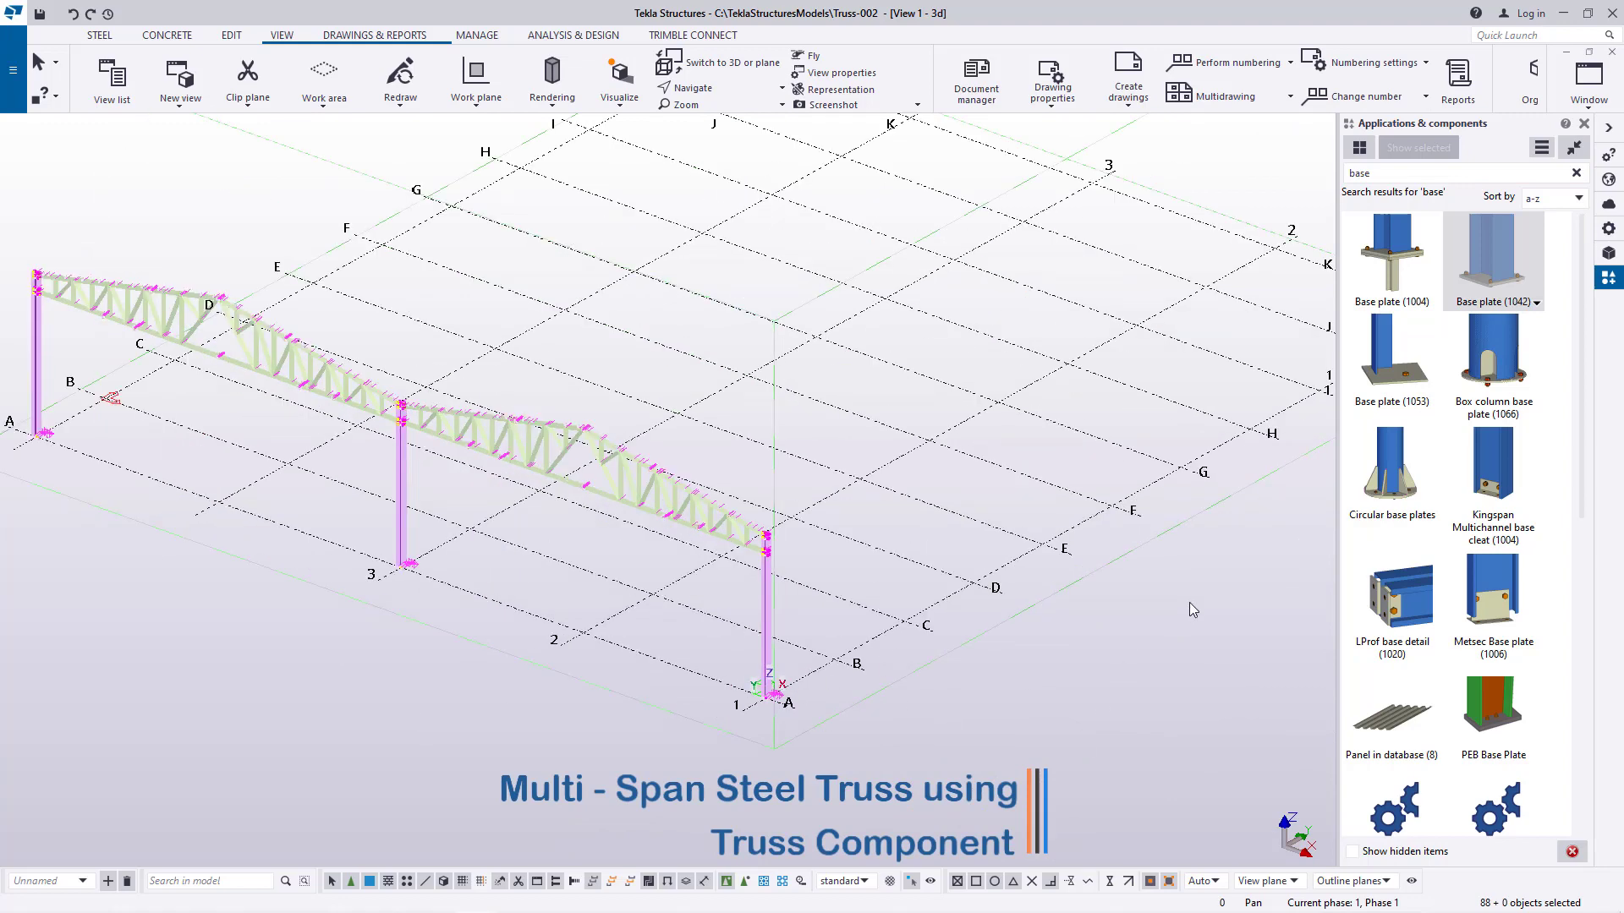
{"action": "scroll", "coordinate": [1190, 602], "scroll_direction": "down", "scroll_amount": 3}
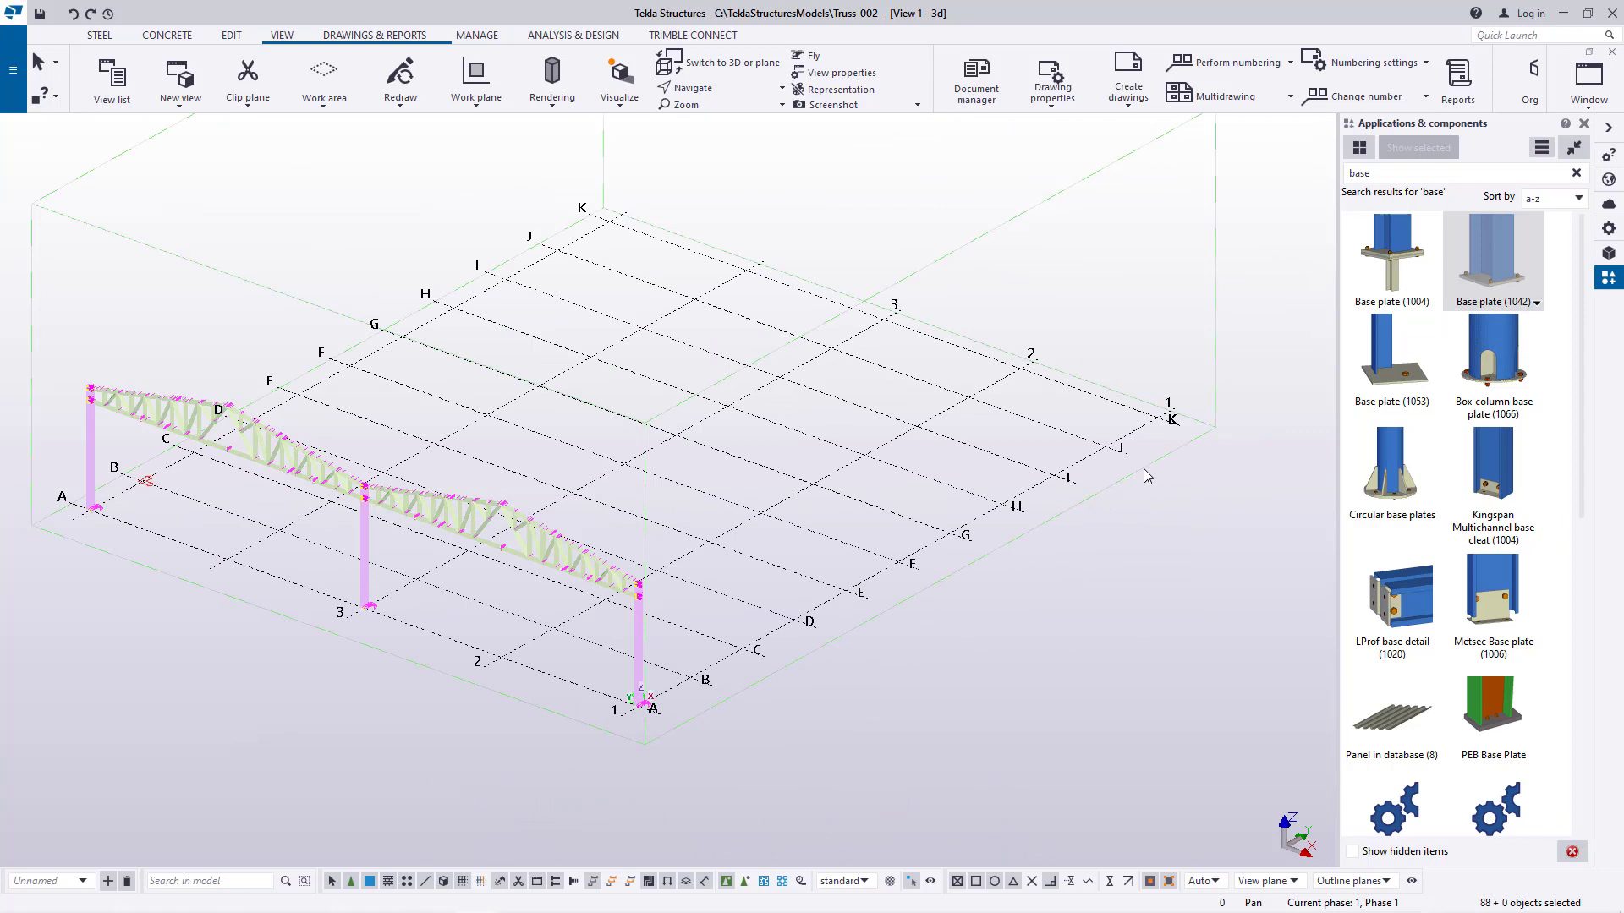
{"action": "scroll", "coordinate": [1013, 577], "scroll_direction": "up", "scroll_amount": 1}
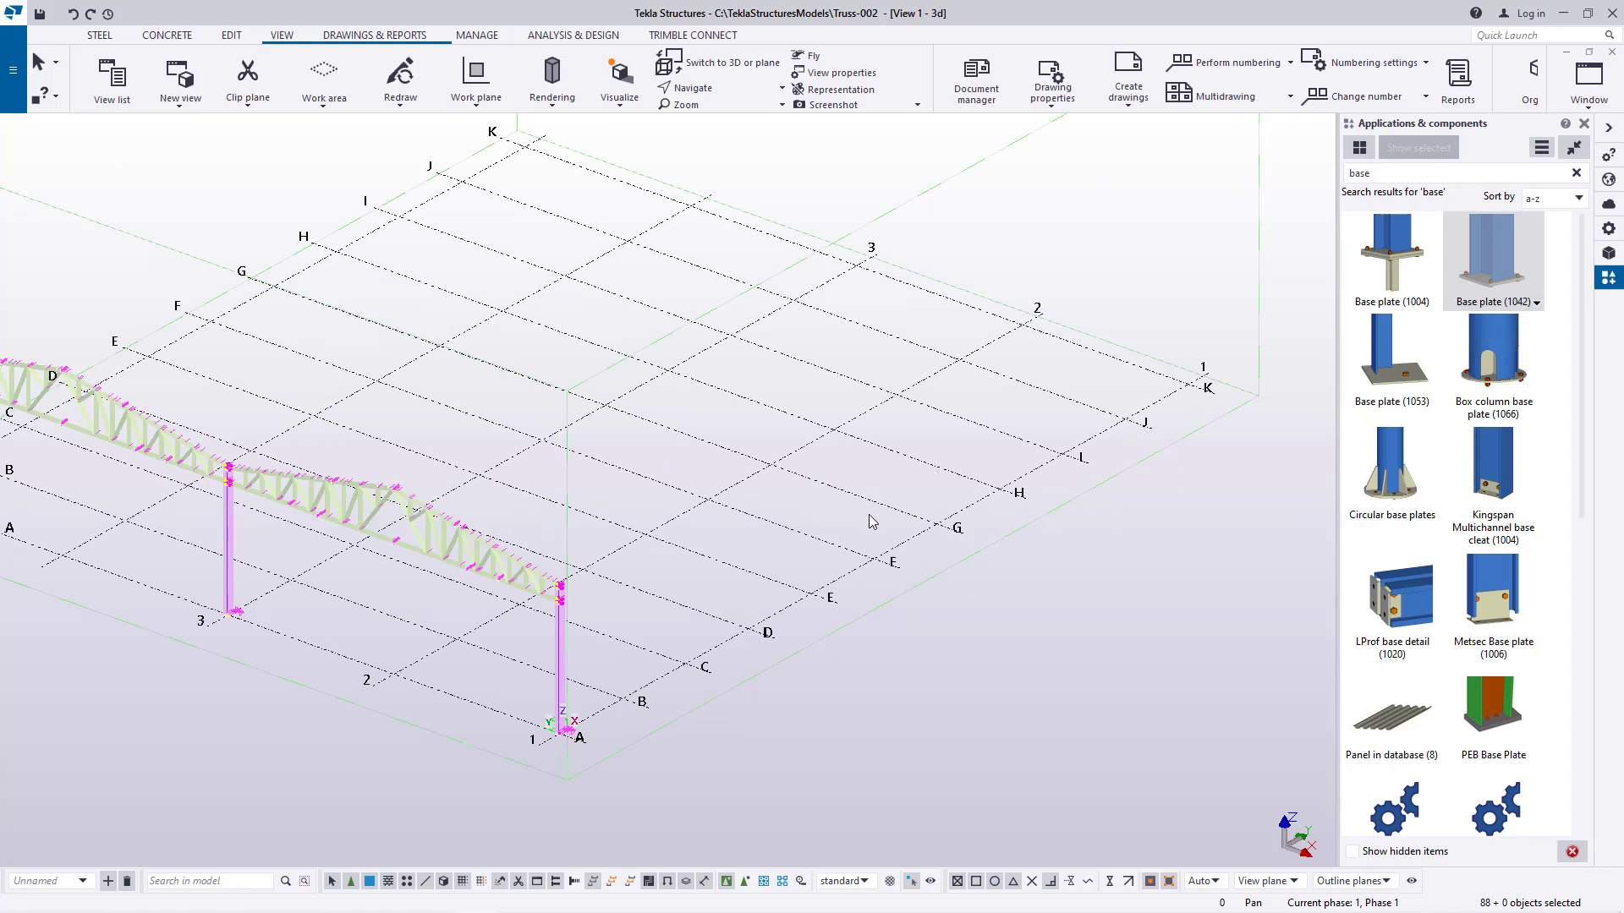
{"action": "scroll", "coordinate": [584, 732], "scroll_direction": "up", "scroll_amount": 2}
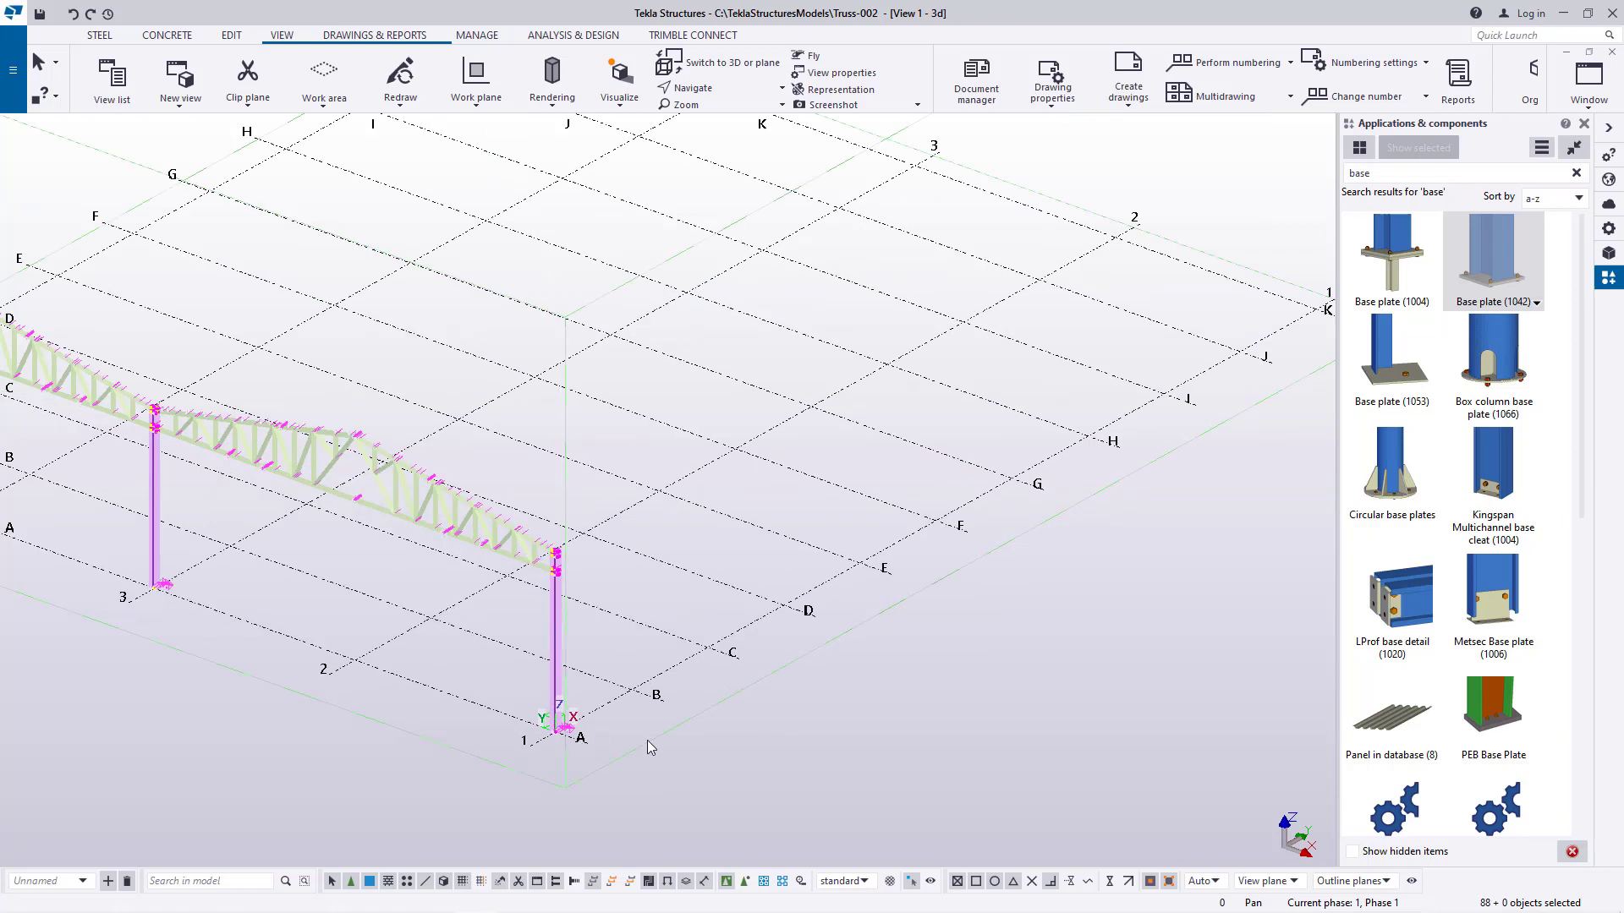
{"action": "right_click", "coordinate": [785, 717]}
{"action": "mouse_move", "coordinate": [884, 396]}
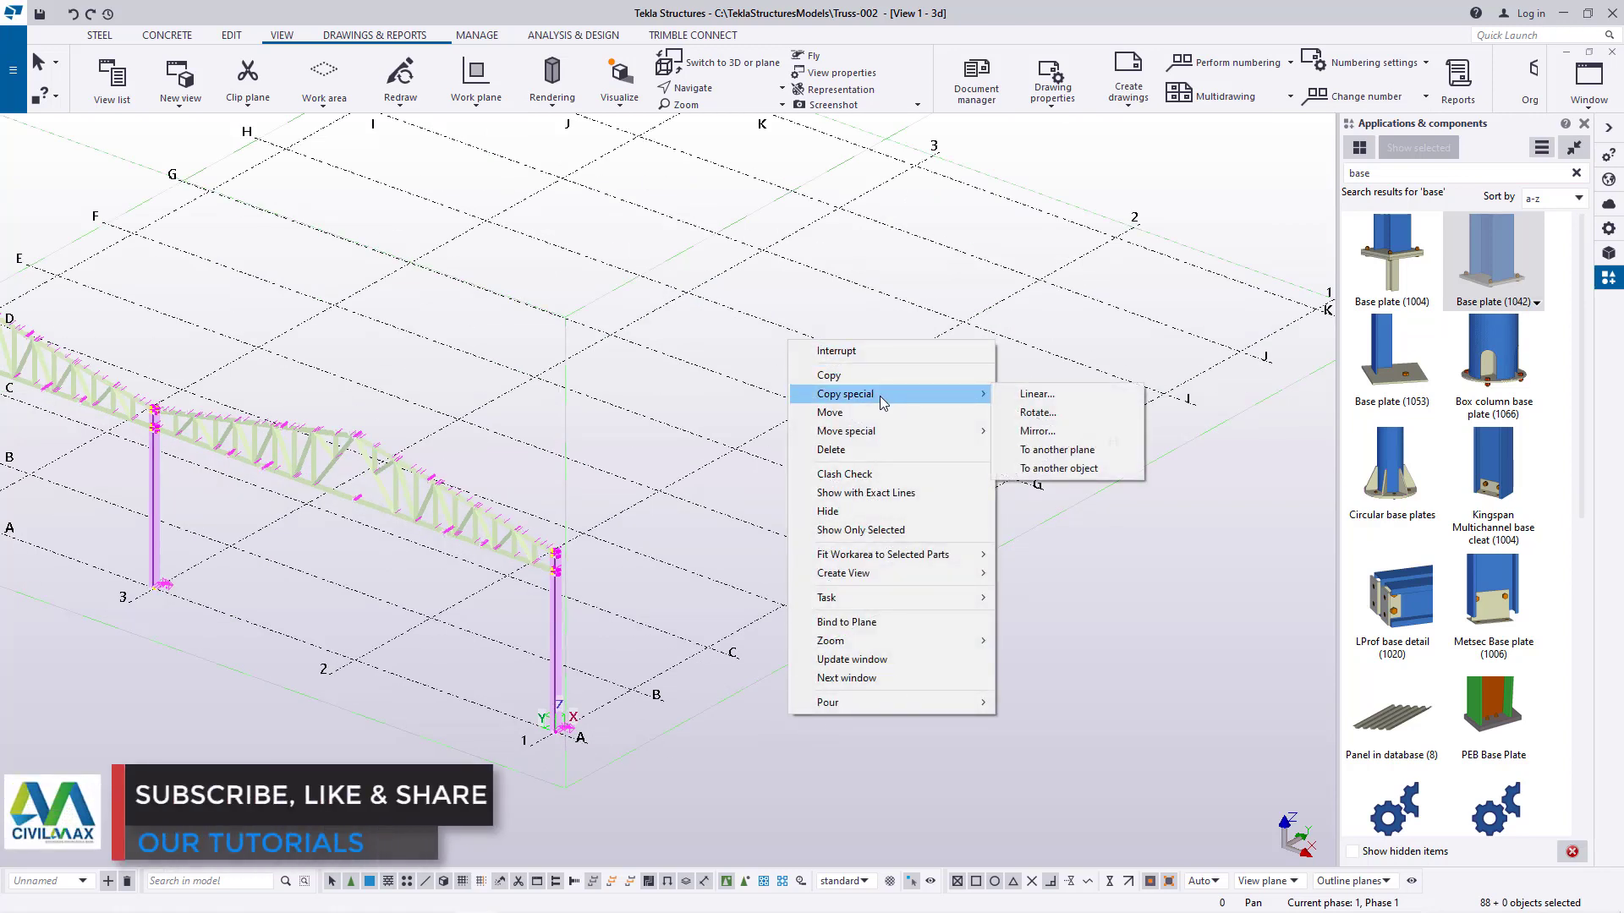
{"action": "left_click", "coordinate": [1064, 395]}
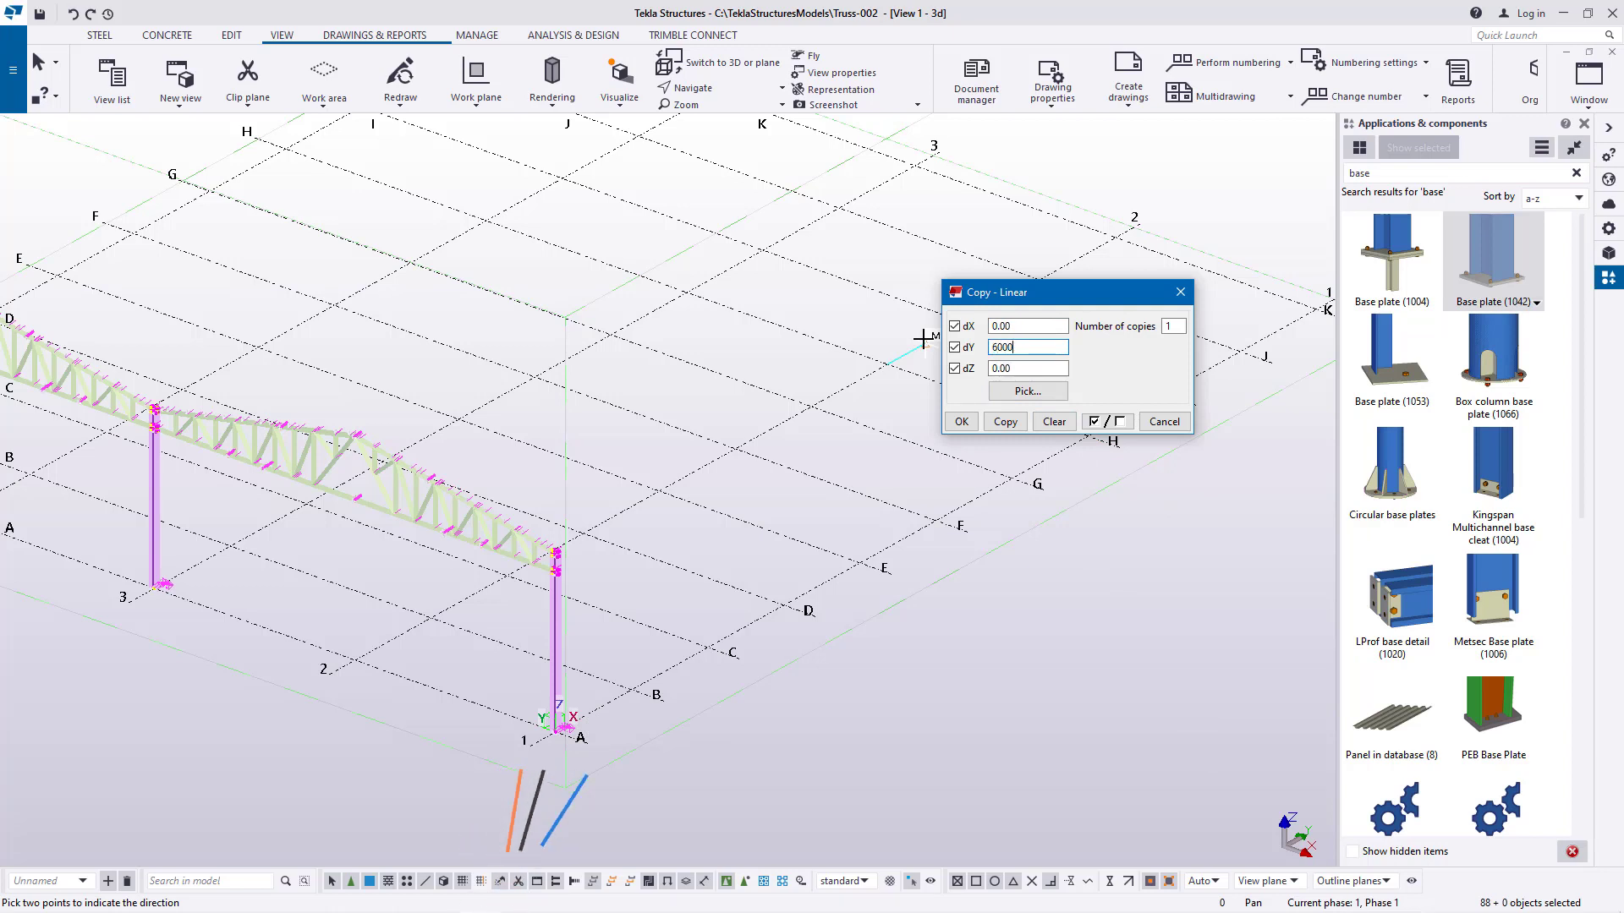
{"action": "left_click", "coordinate": [1173, 327]}
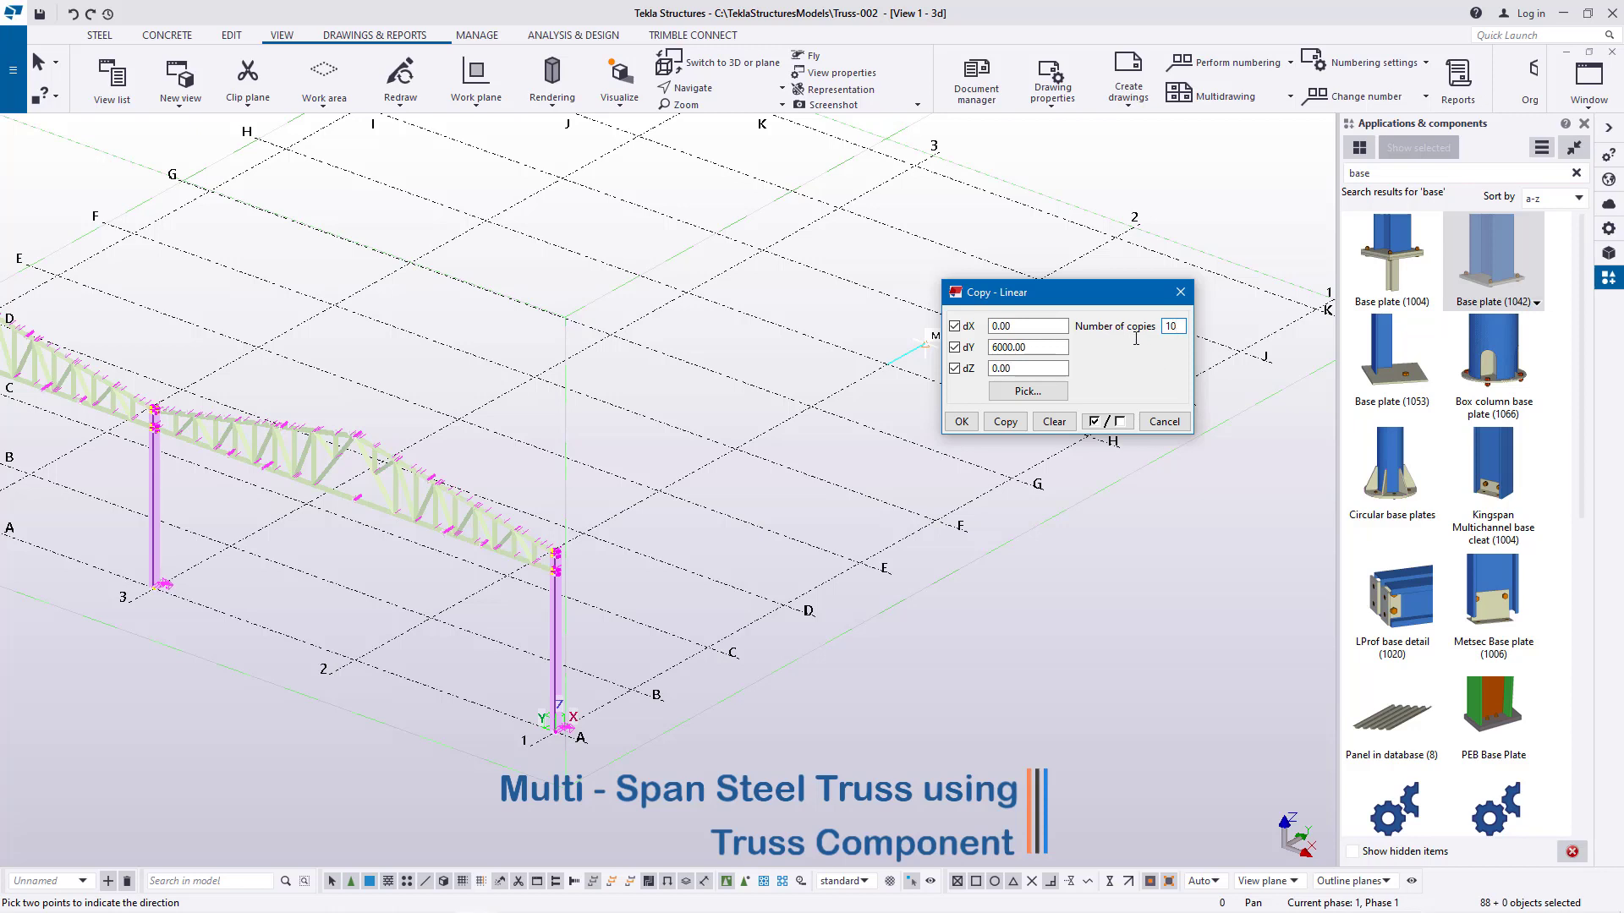
{"action": "left_click", "coordinate": [1006, 422]}
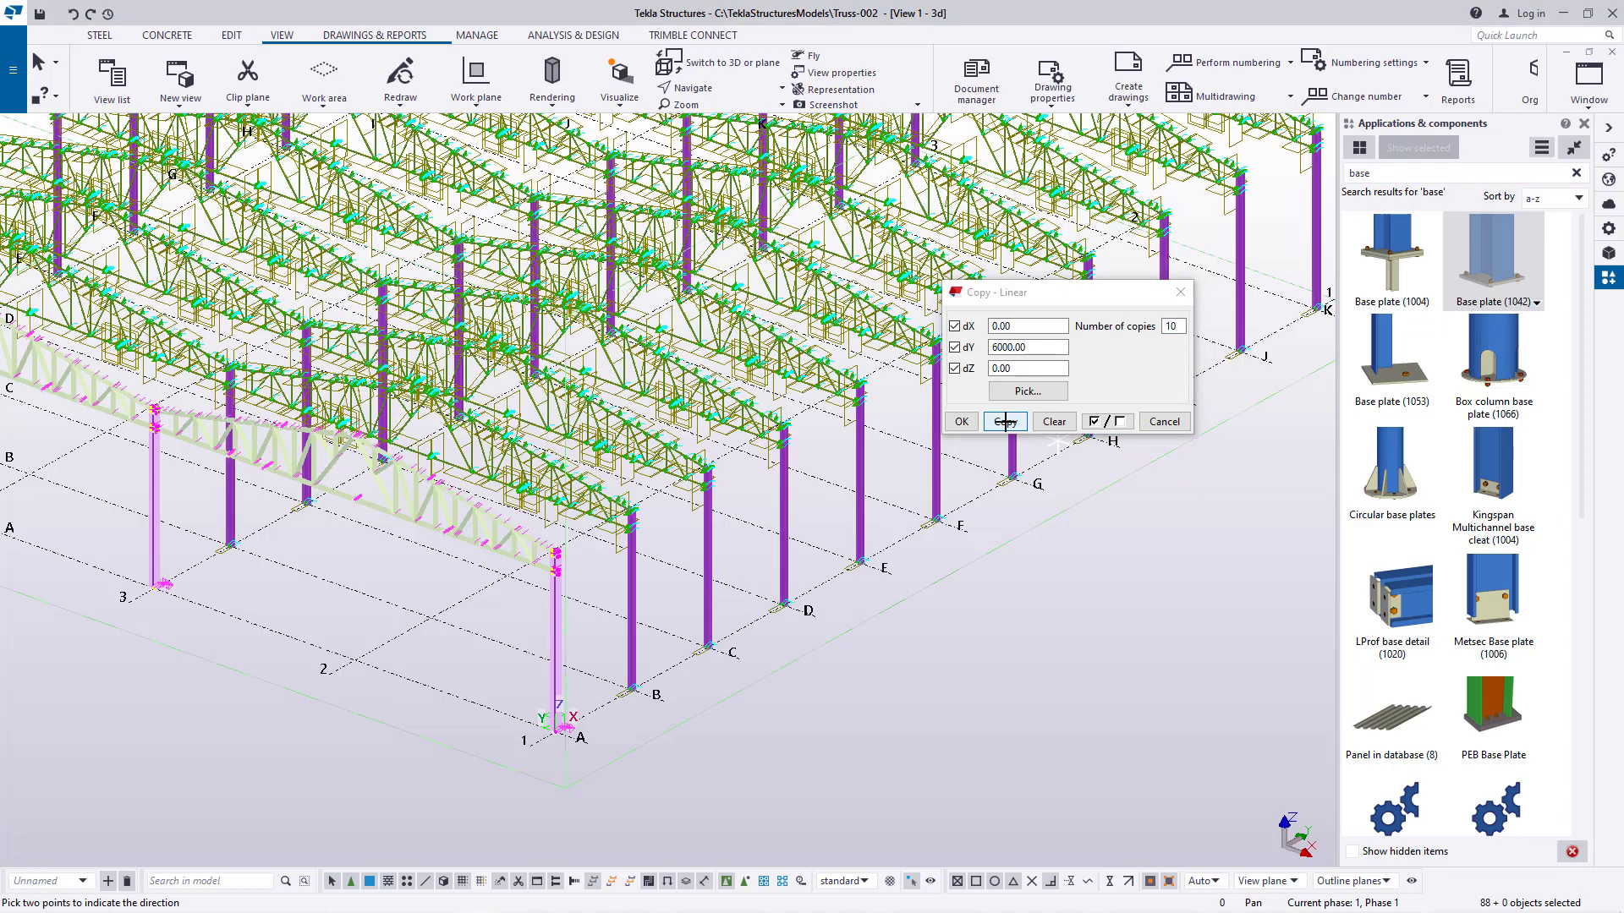
{"action": "left_click", "coordinate": [962, 422]}
{"action": "right_click", "coordinate": [965, 360]}
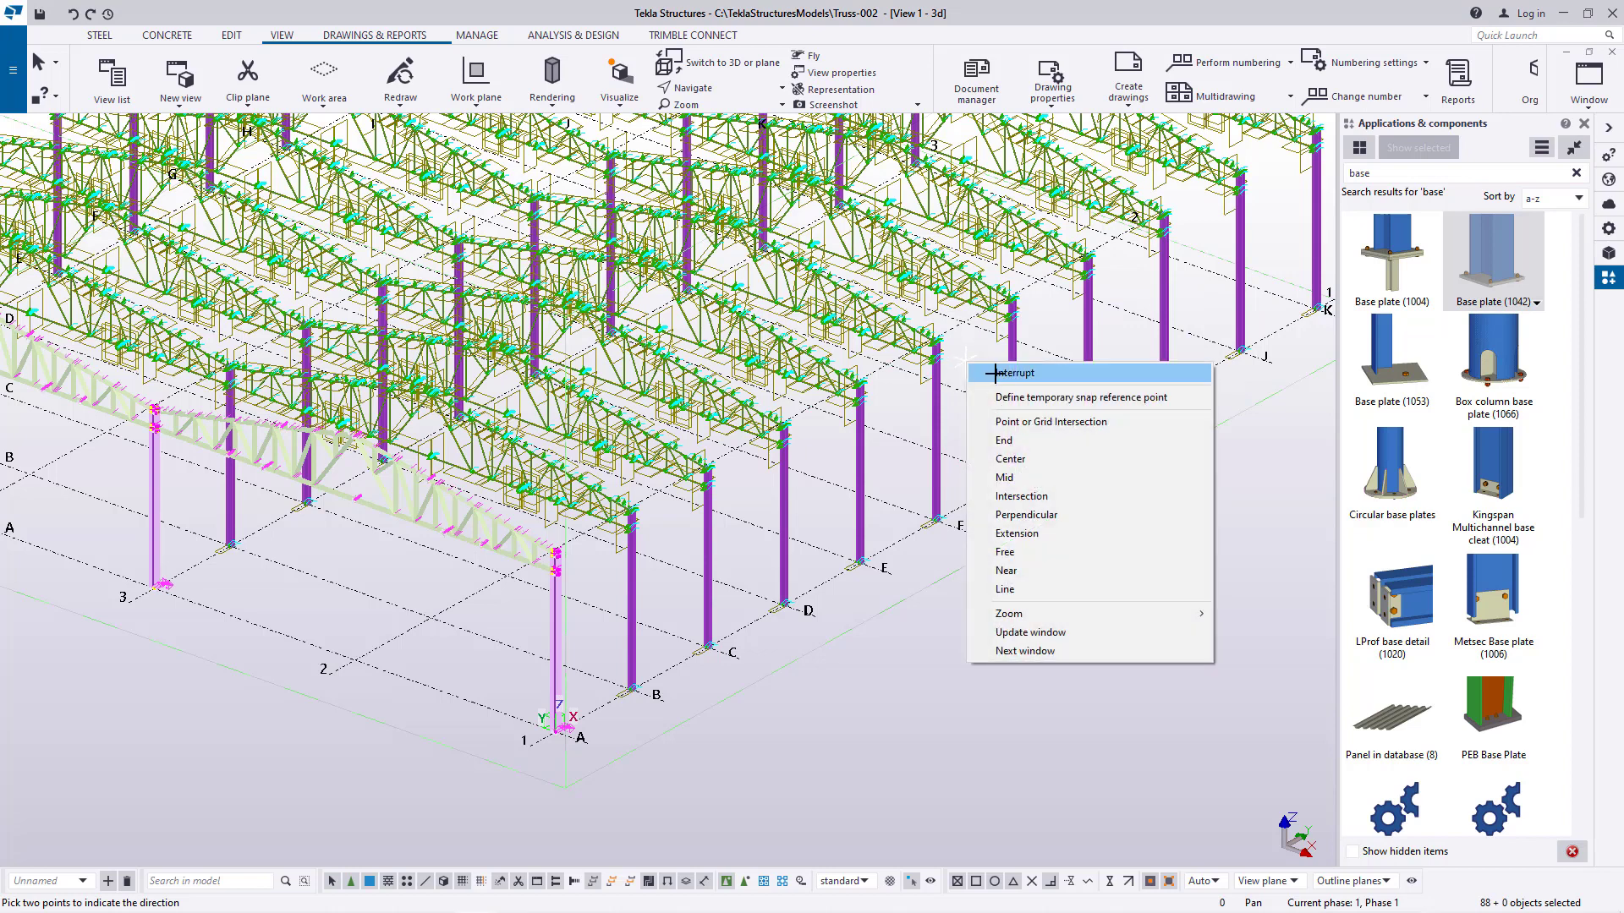
{"action": "left_click", "coordinate": [989, 376]}
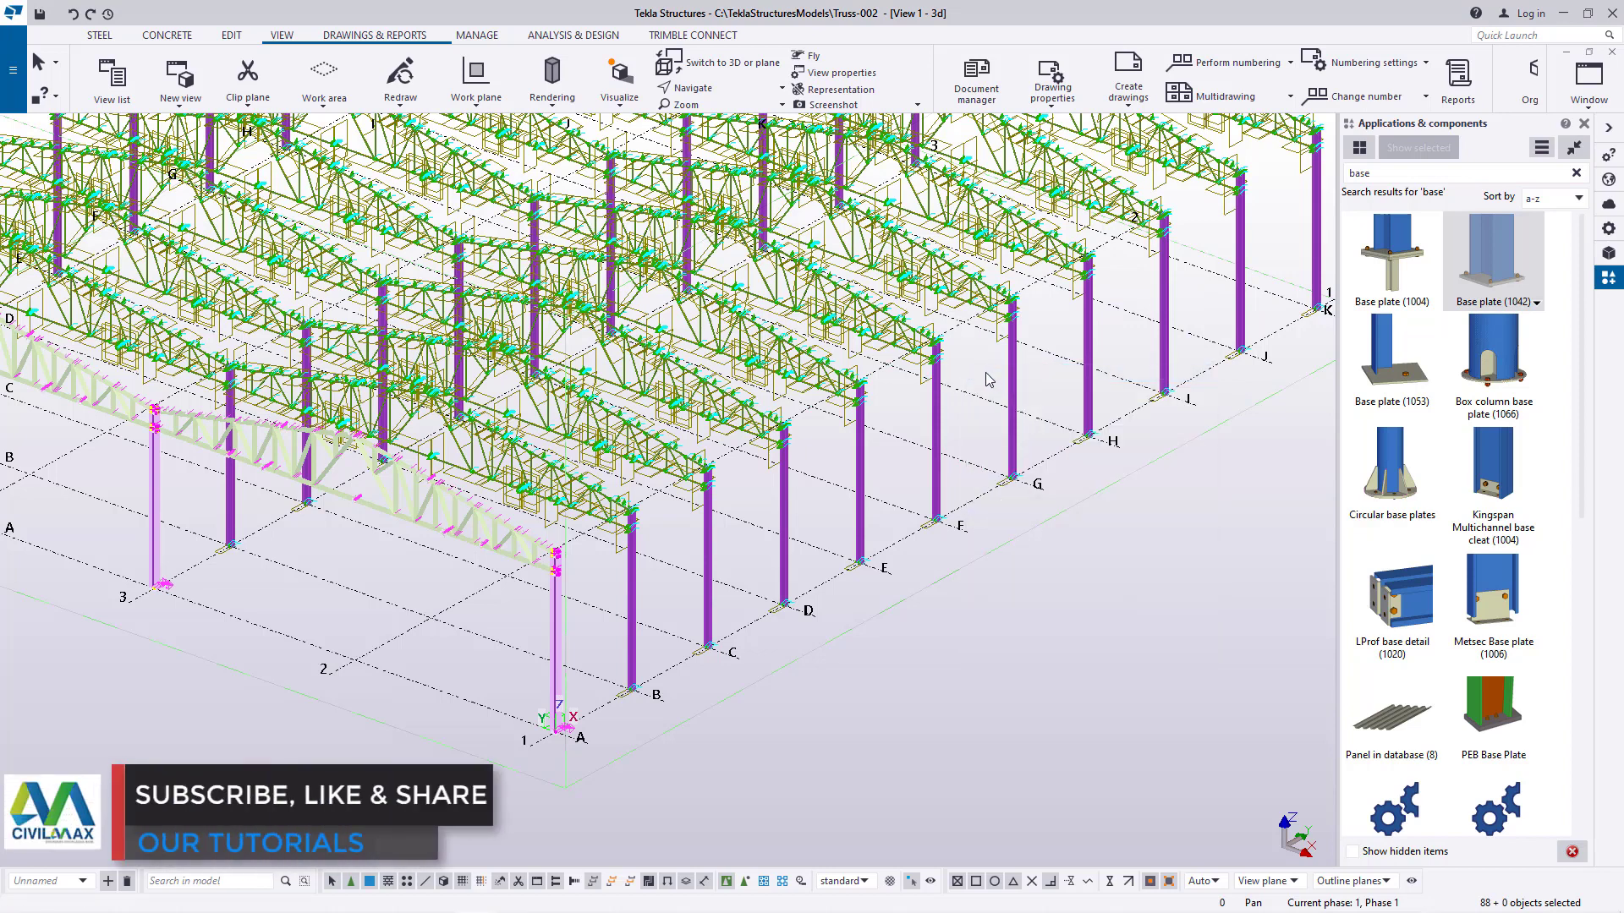
Deselect the original frame and redraw the 3D view to clear the temporary component lines
{"action": "right_click", "coordinate": [901, 411]}
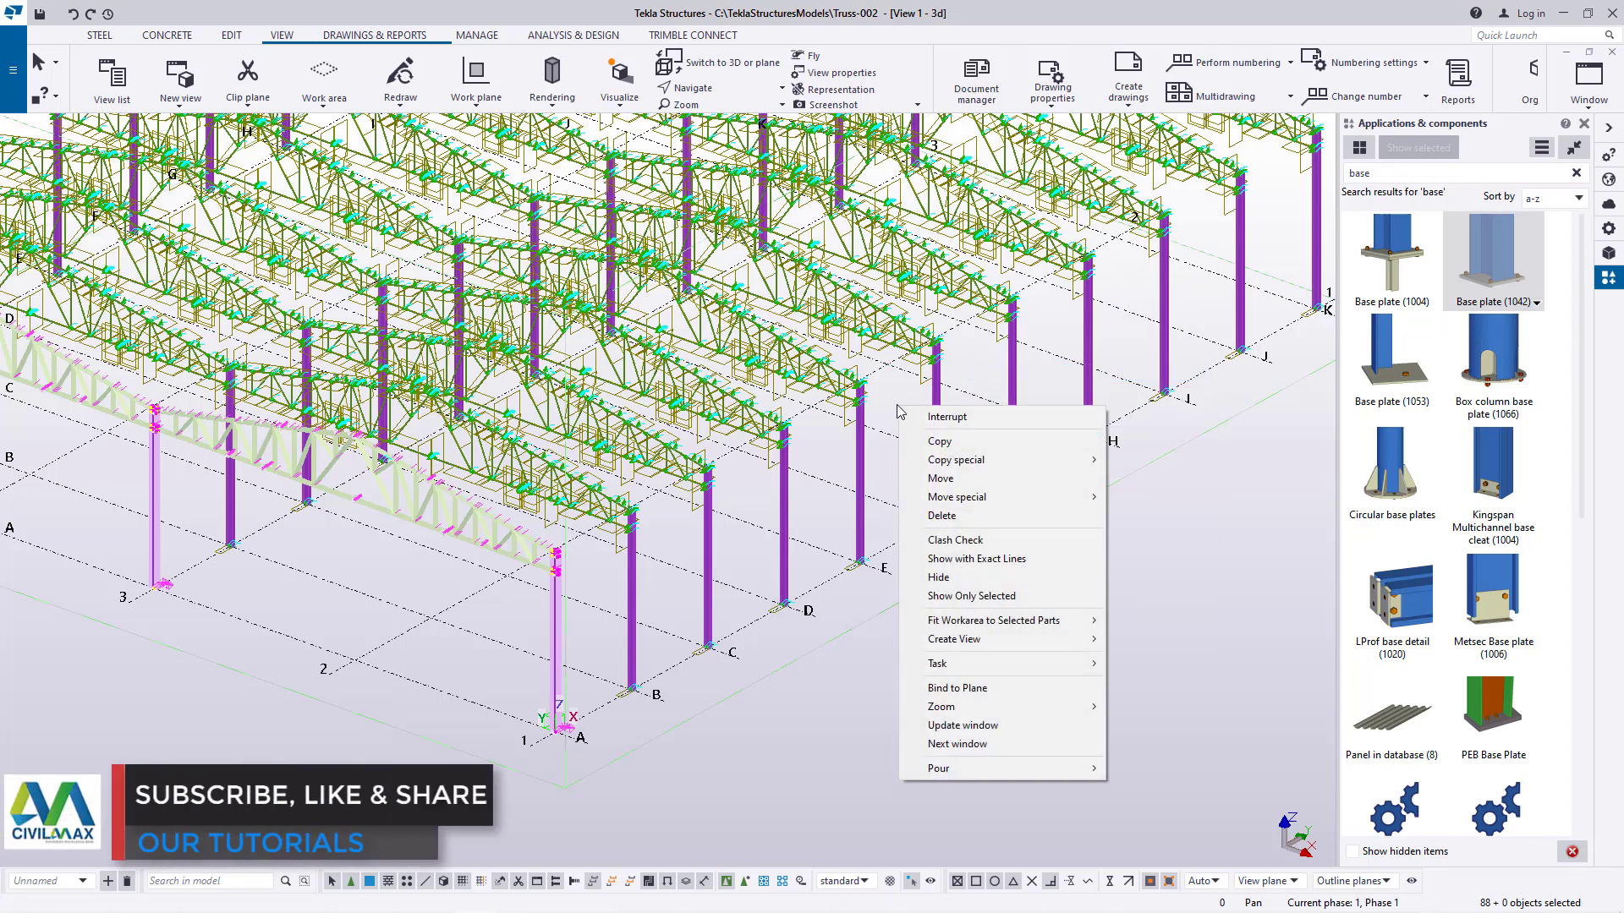
{"action": "left_click", "coordinate": [898, 412]}
{"action": "right_click", "coordinate": [899, 410]}
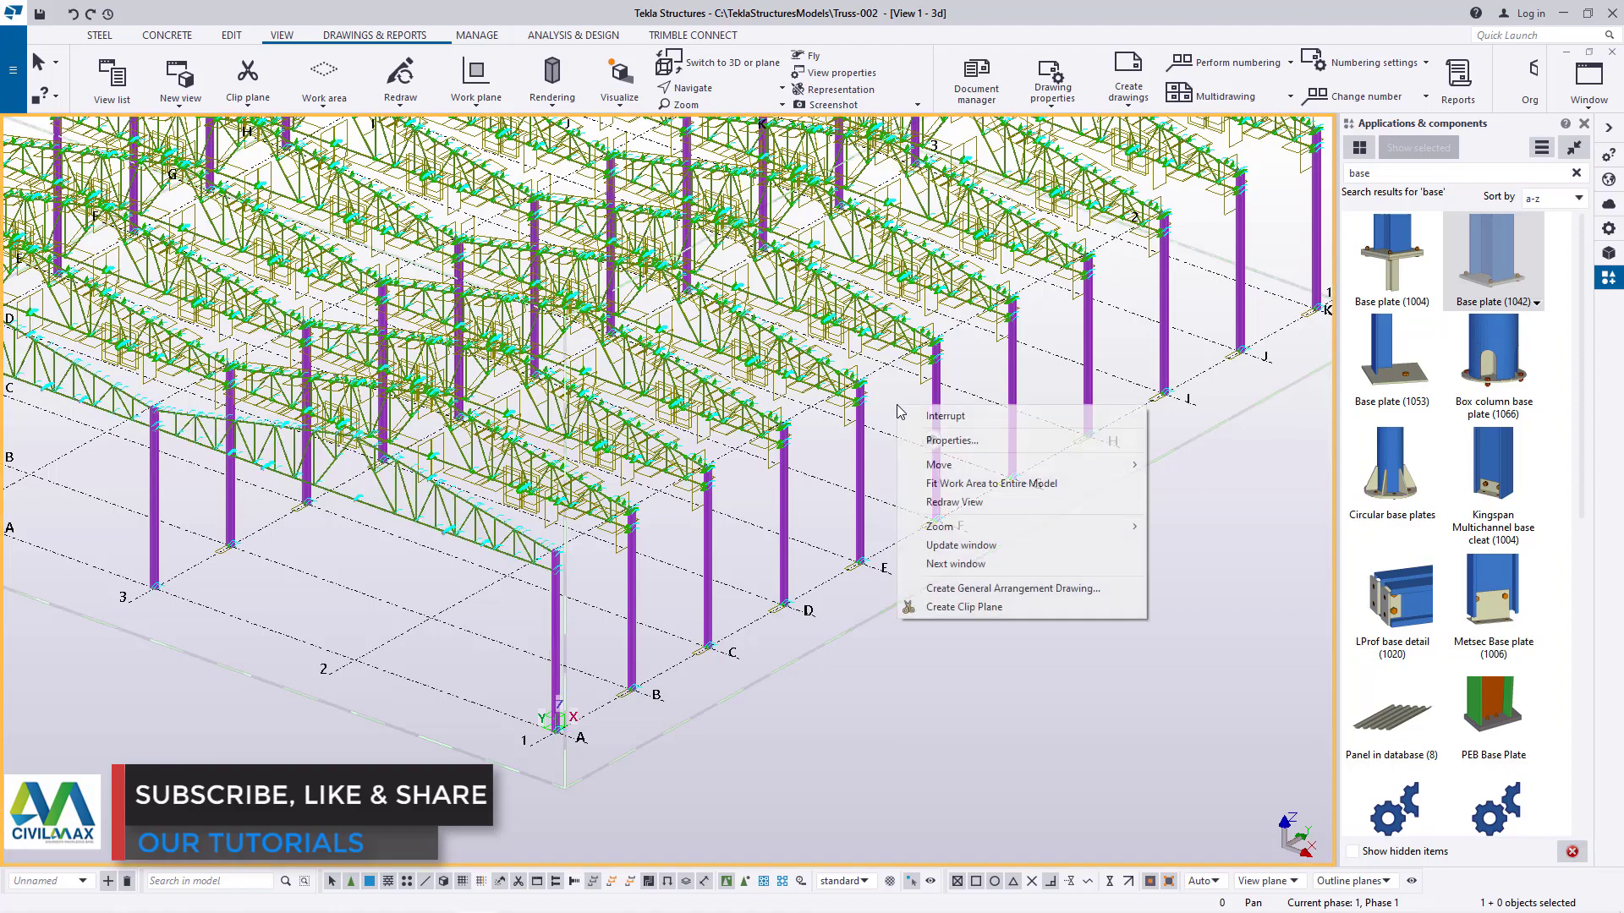
{"action": "left_click", "coordinate": [951, 502]}
Rotate the model and examine the copied frames and their truss-to-column connections from the opposite side
{"action": "scroll", "coordinate": [876, 616], "scroll_direction": "down", "scroll_amount": 5}
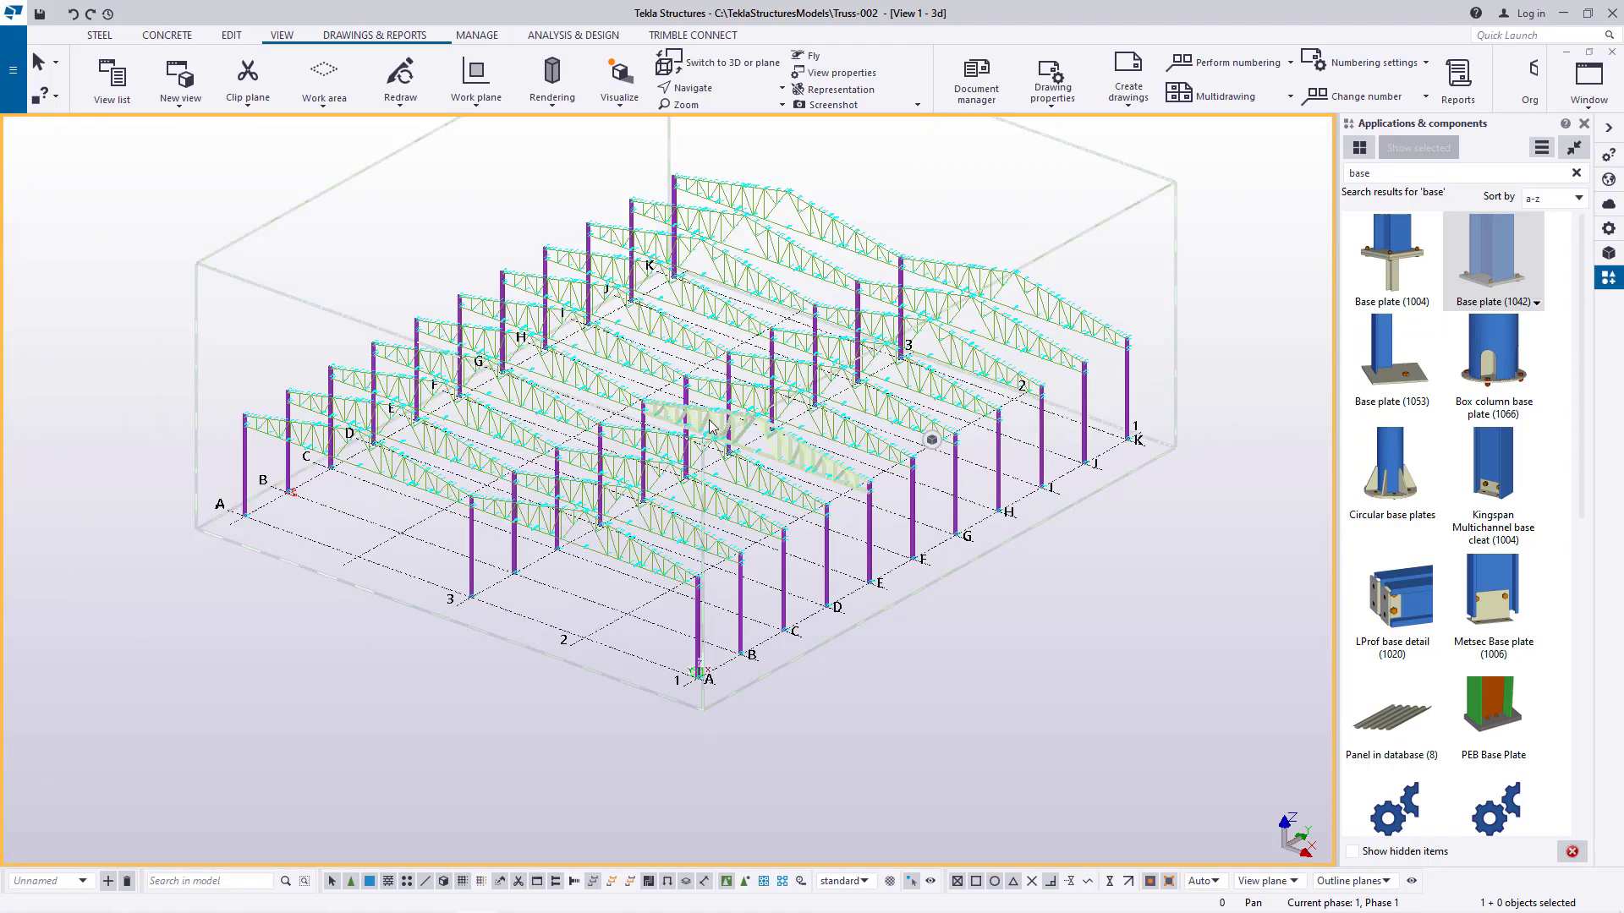
{"action": "scroll", "coordinate": [711, 427], "scroll_direction": "up", "scroll_amount": 5}
{"action": "left_click", "coordinate": [698, 88]}
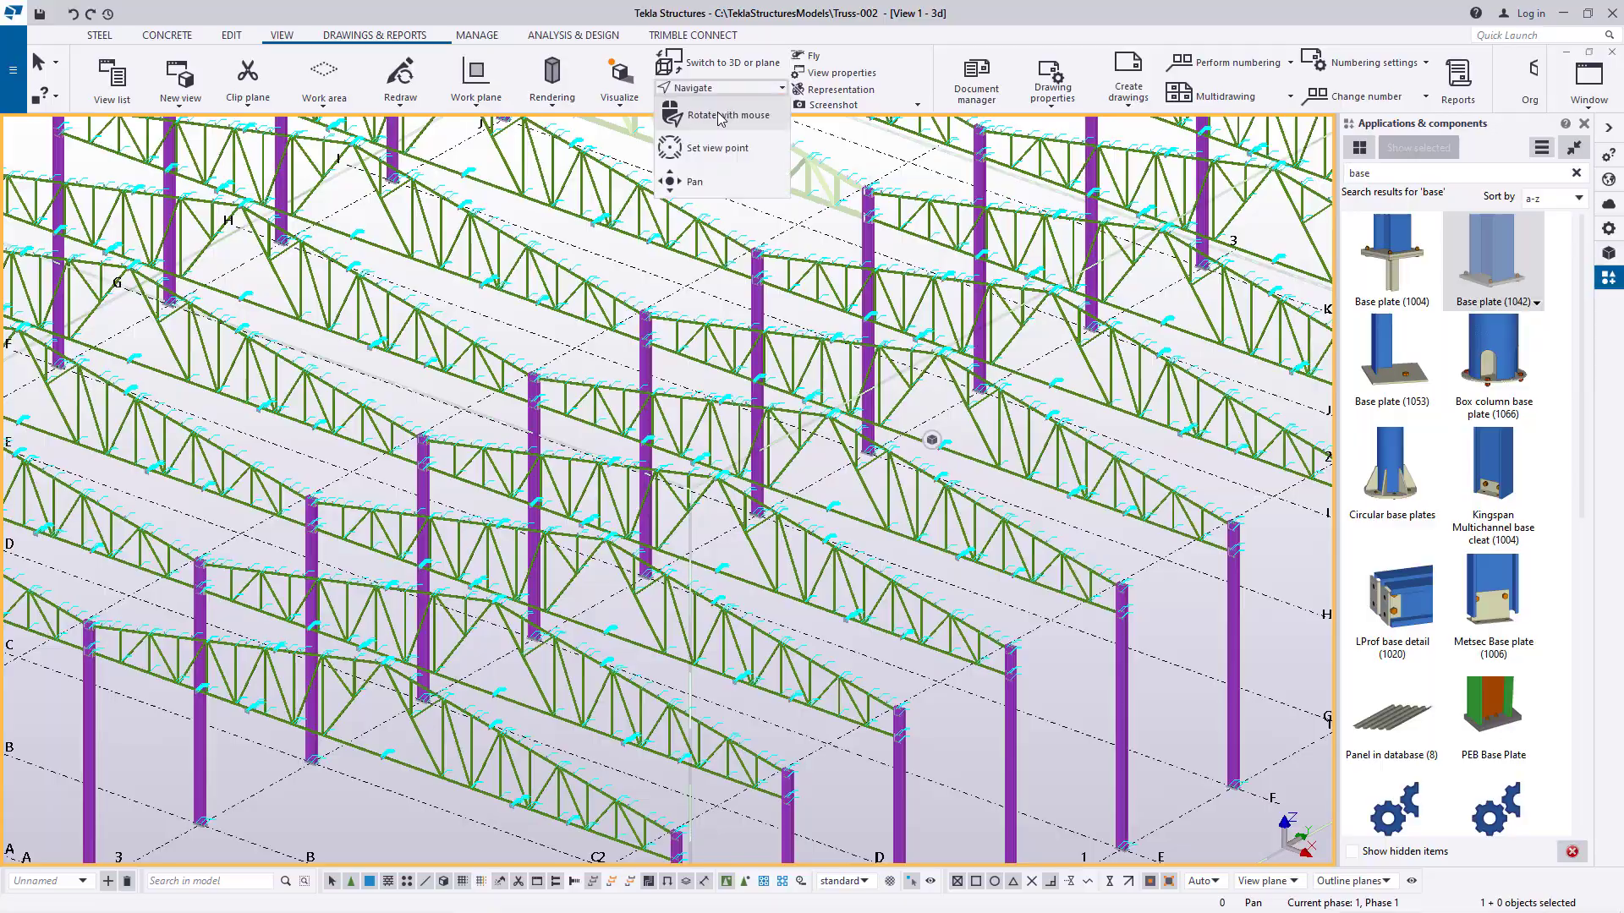
{"action": "left_click", "coordinate": [721, 117]}
{"action": "left_click_drag", "start_coordinate": [711, 333], "coordinate": [938, 360]}
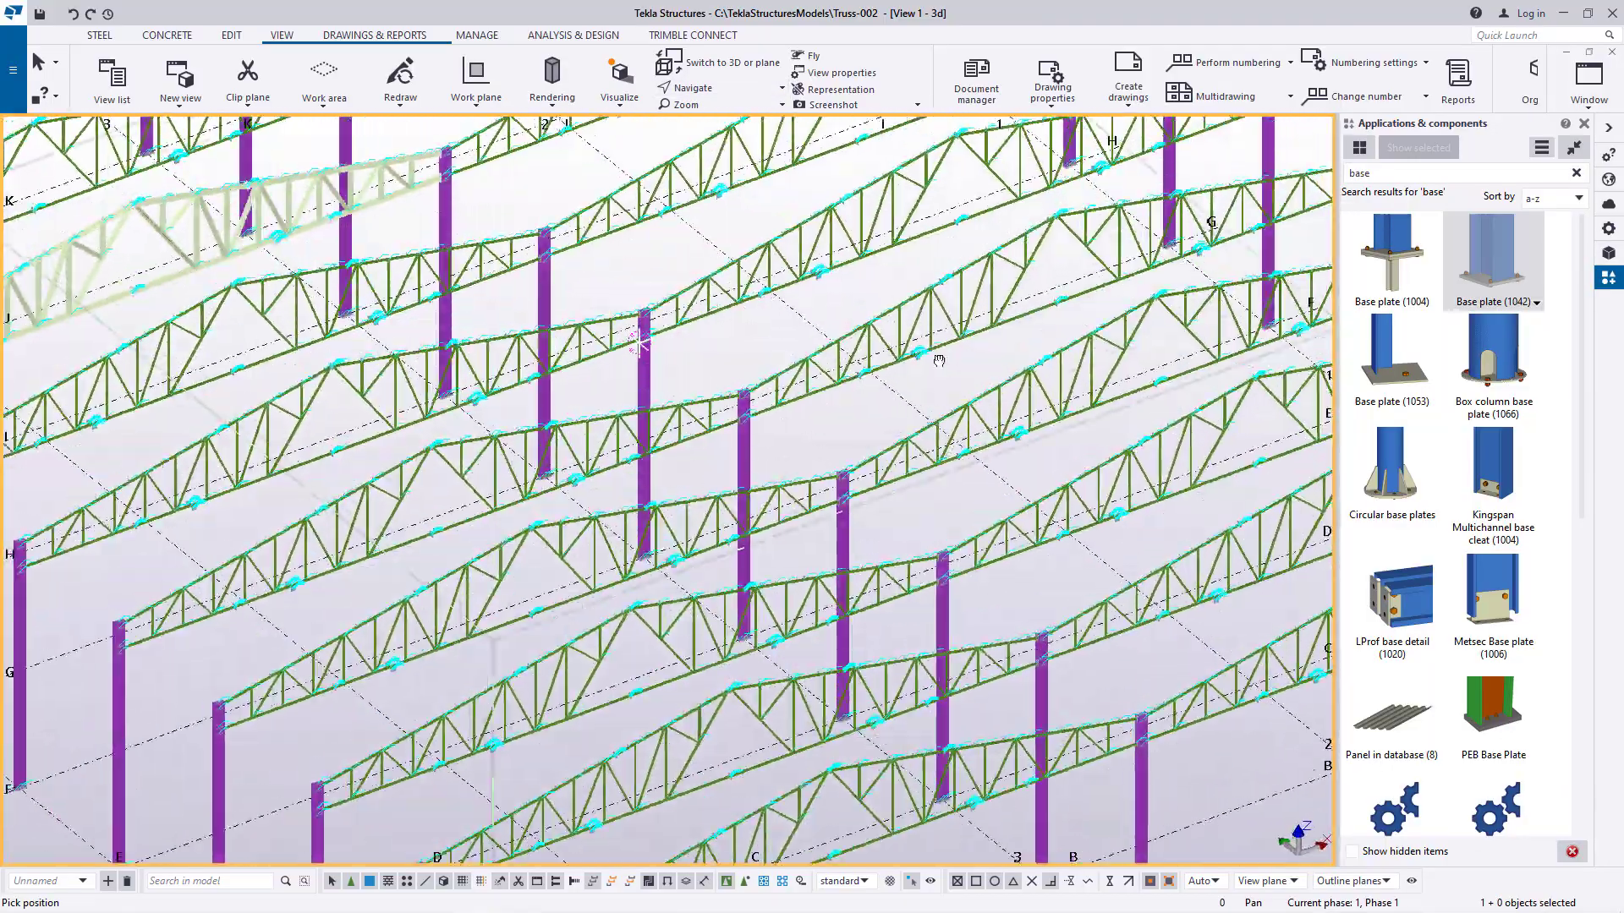
{"action": "scroll", "coordinate": [939, 361], "scroll_direction": "down", "scroll_amount": 3}
{"action": "left_click_drag", "start_coordinate": [745, 429], "coordinate": [604, 425]}
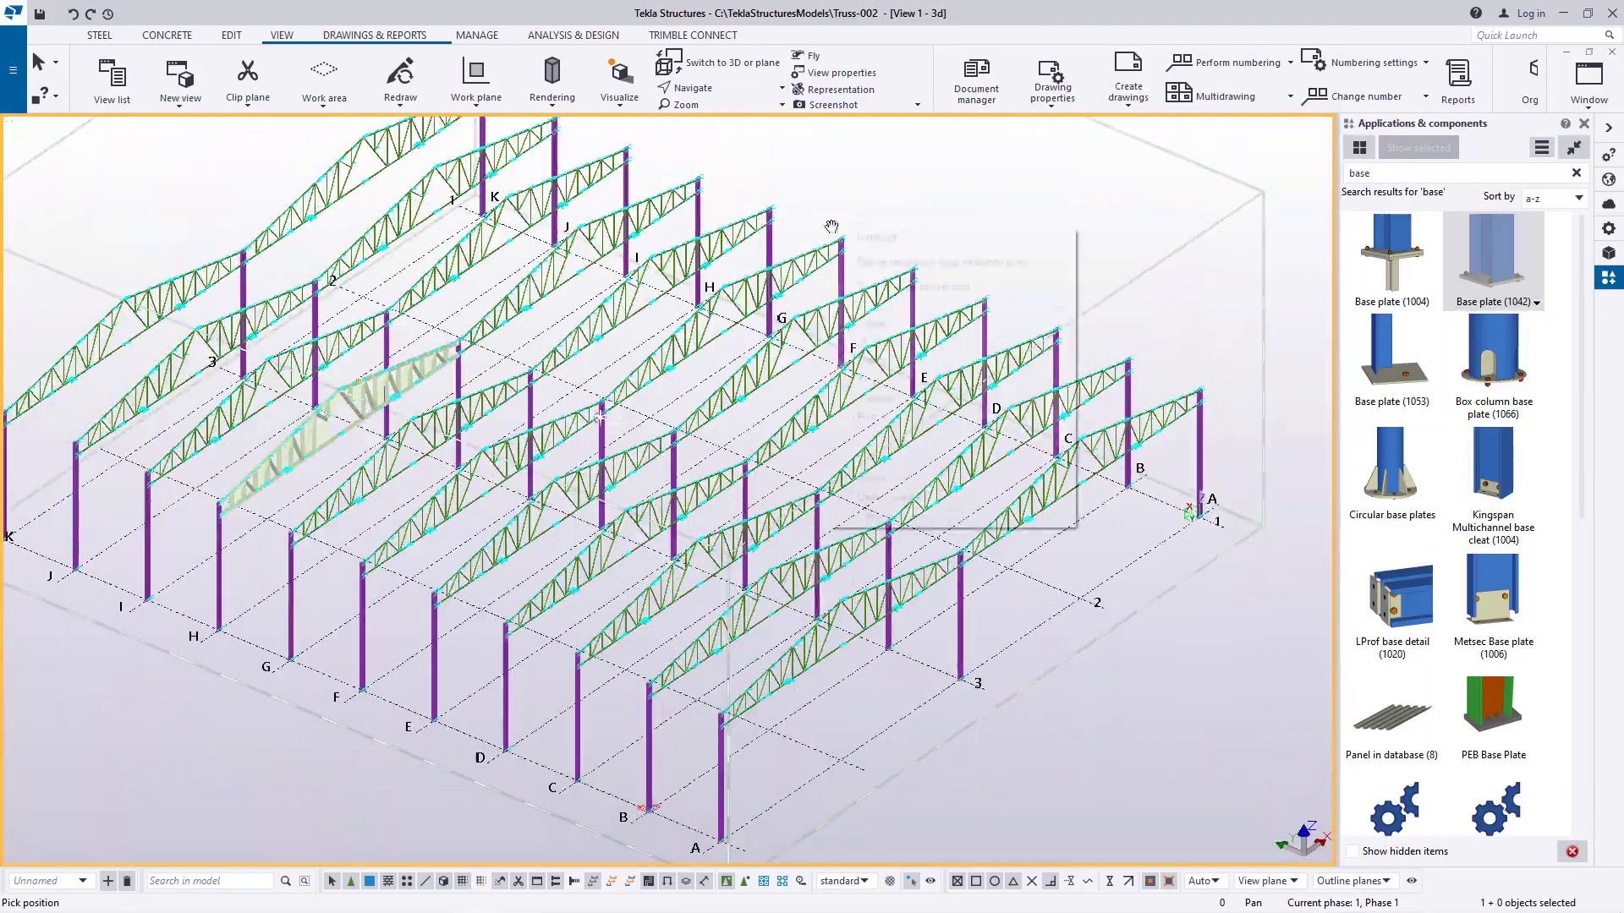
{"action": "left_click", "coordinate": [917, 236]}
{"action": "scroll", "coordinate": [475, 328], "scroll_direction": "up", "scroll_amount": 6}
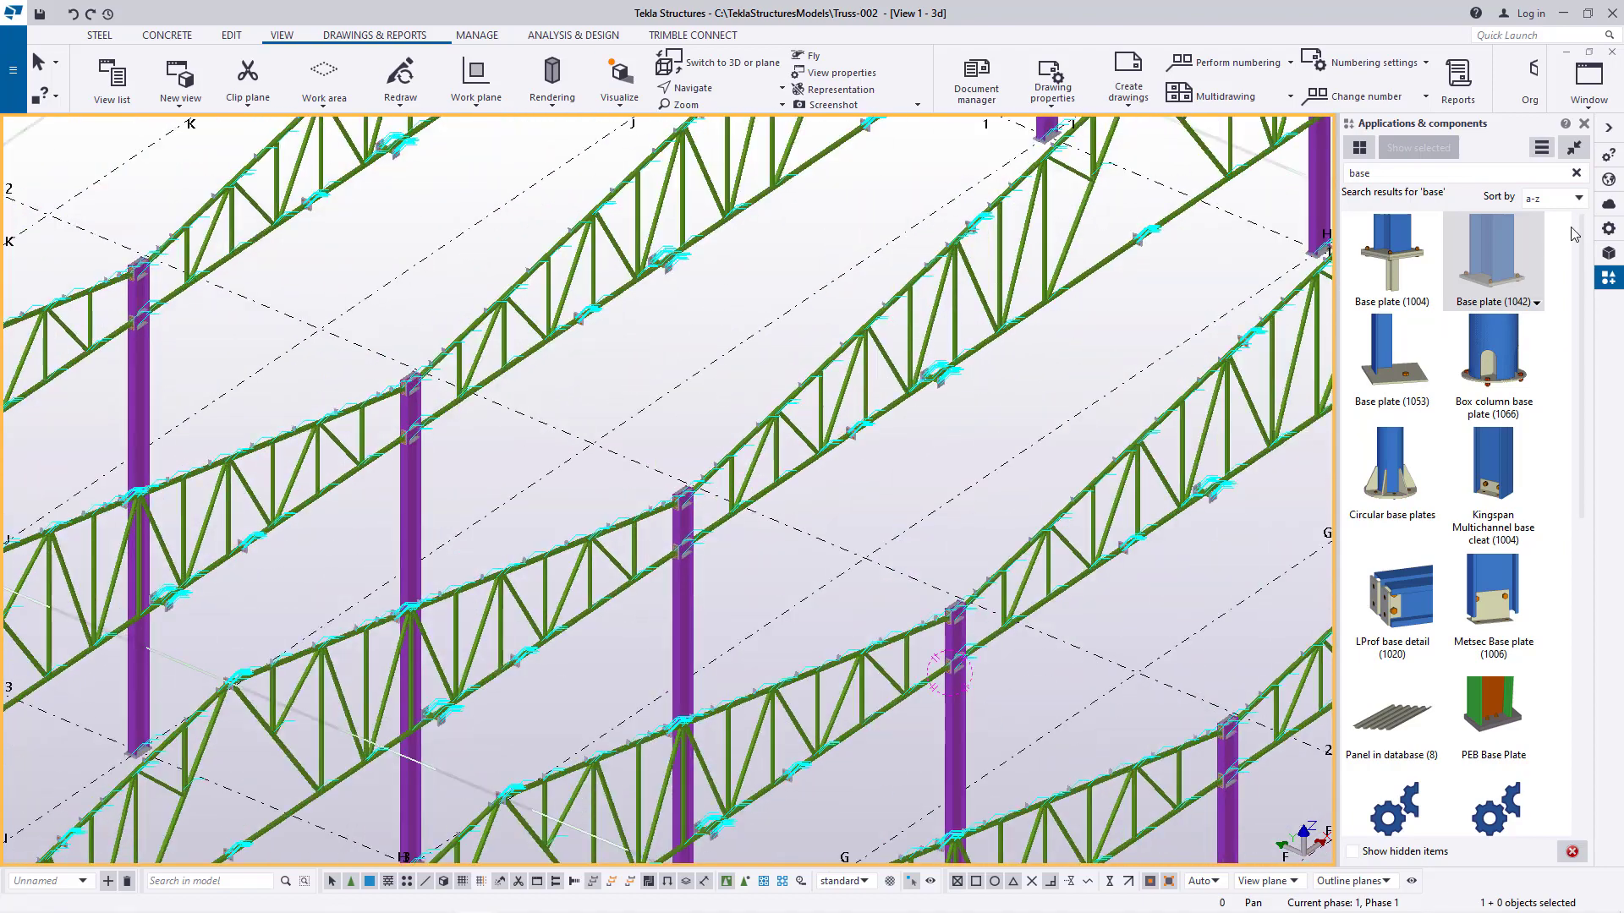
Close the component catalog and examine a truss-to-column connection and the overall row of copied frames
{"action": "left_click", "coordinate": [1584, 123]}
{"action": "scroll", "coordinate": [812, 507], "scroll_direction": "up", "scroll_amount": 10}
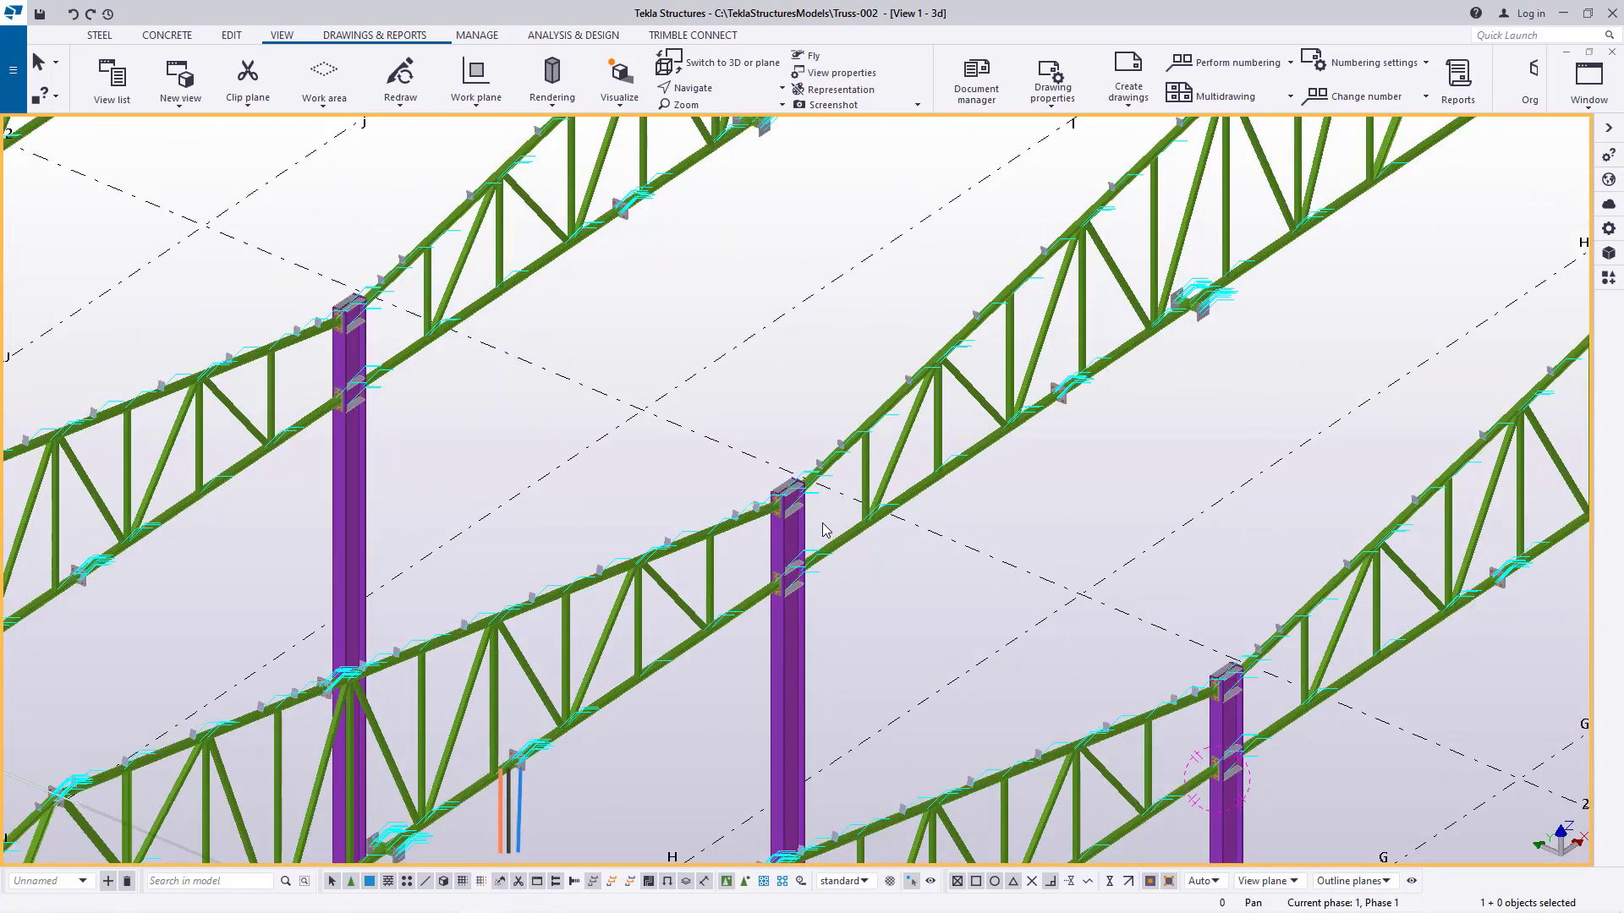
{"action": "scroll", "coordinate": [800, 505], "scroll_direction": "up", "scroll_amount": 3}
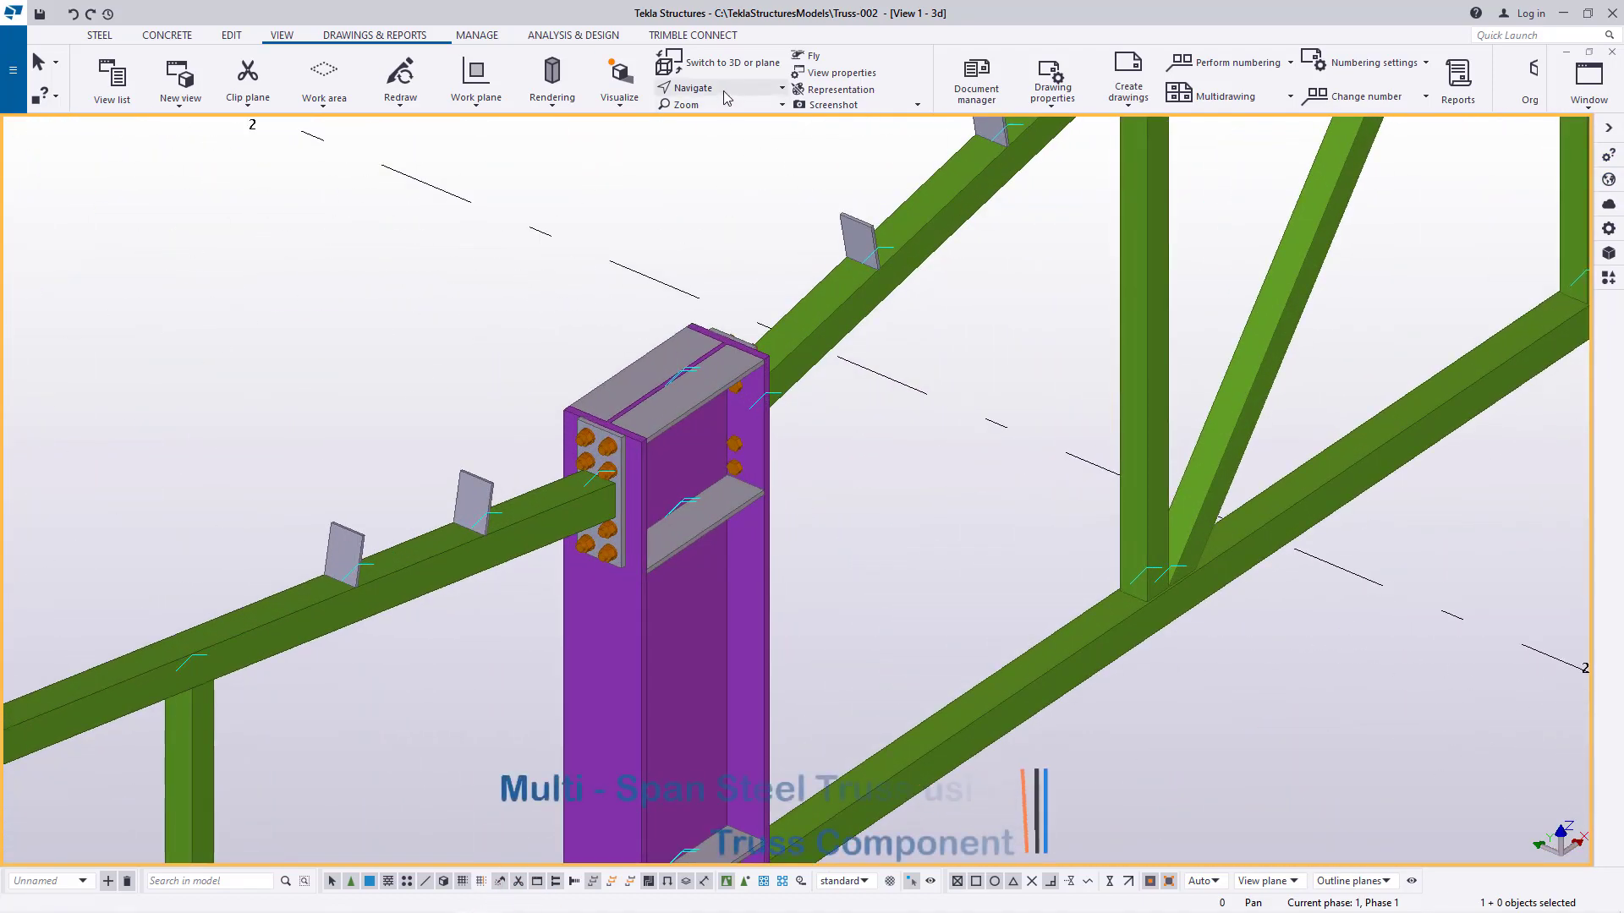
{"action": "mouse_move", "coordinate": [692, 438]}
{"action": "middle_mouse_down", "text": "ctrl"}
{"action": "mouse_move", "coordinate": [620, 395]}
{"action": "mouse_move", "coordinate": [493, 392]}
{"action": "mouse_move", "coordinate": [427, 439]}
{"action": "middle_mouse_up", "text": "ctrl"}
{"action": "scroll", "coordinate": [759, 375], "scroll_direction": "down", "scroll_amount": 2}
{"action": "scroll", "coordinate": [760, 374], "scroll_direction": "down", "scroll_amount": 2}
{"action": "mouse_move", "coordinate": [755, 393]}
{"action": "middle_mouse_down", "text": "ctrl"}
{"action": "mouse_move", "coordinate": [733, 345]}
{"action": "mouse_move", "coordinate": [696, 409]}
{"action": "mouse_move", "coordinate": [928, 457]}
{"action": "mouse_move", "coordinate": [829, 480]}
{"action": "mouse_move", "coordinate": [989, 471]}
{"action": "mouse_move", "coordinate": [855, 435]}
{"action": "mouse_move", "coordinate": [595, 466]}
{"action": "middle_mouse_up", "text": "ctrl"}
{"action": "scroll", "coordinate": [829, 481], "scroll_direction": "down", "scroll_amount": 4}
{"action": "scroll", "coordinate": [713, 408], "scroll_direction": "down", "scroll_amount": 8}
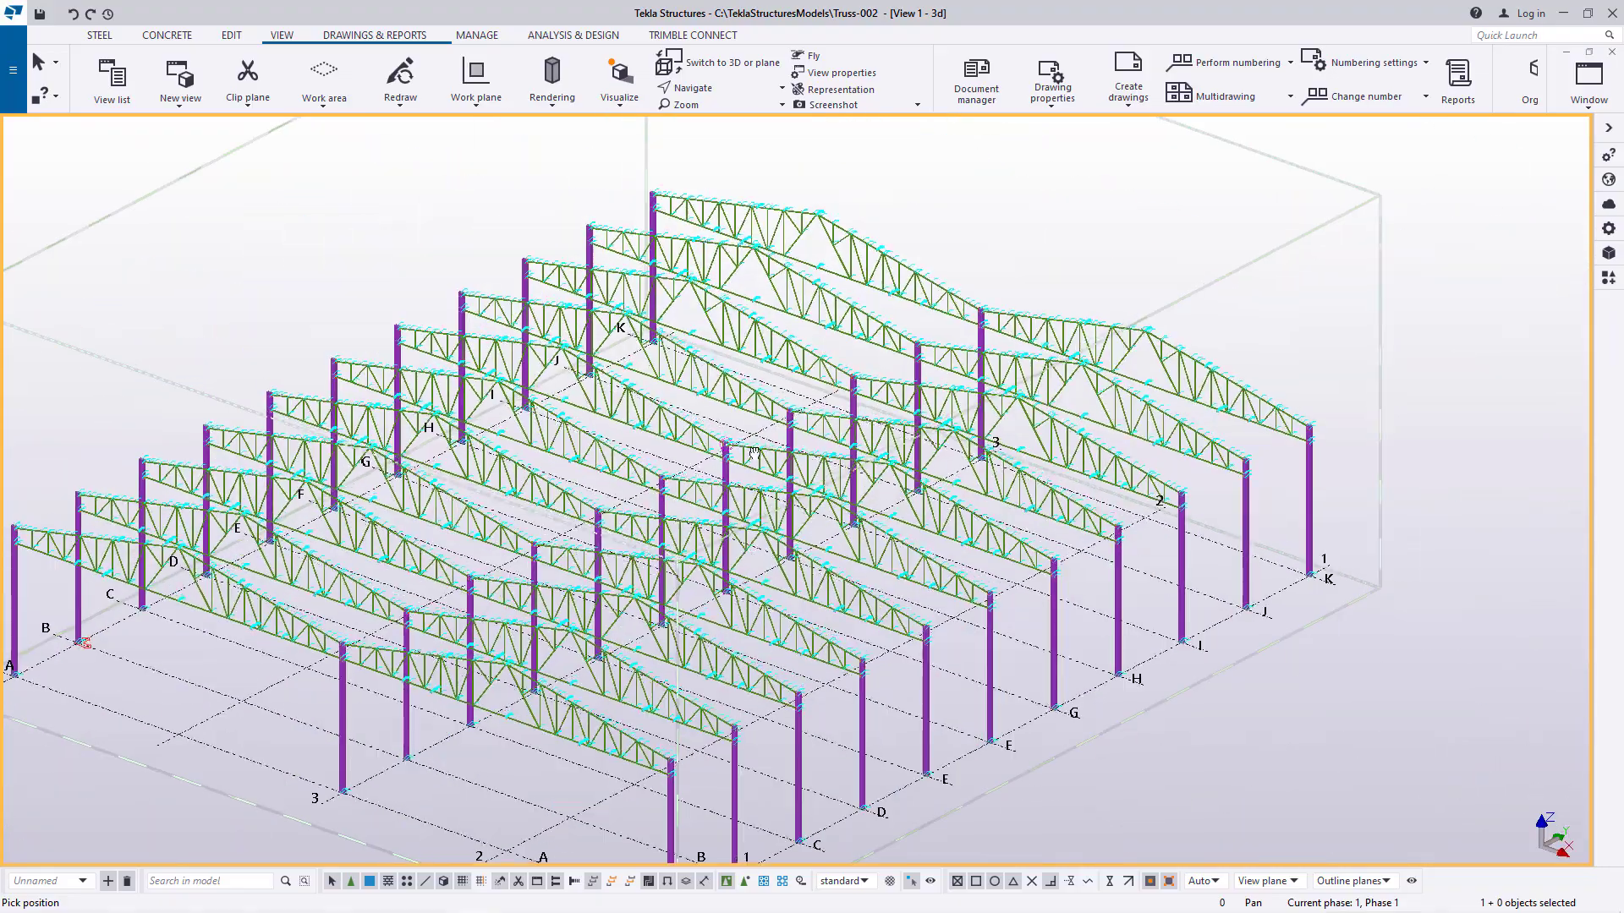
Examine the stub brackets and their end plates on the bottom chord of the grid A truss
{"action": "middle_click_drag", "start_coordinate": [715, 408], "coordinate": [737, 433], "text": "ctrl"}
{"action": "scroll", "coordinate": [44, 667], "scroll_direction": "up", "scroll_amount": 3}
{"action": "scroll", "coordinate": [193, 583], "scroll_direction": "up", "scroll_amount": 10}
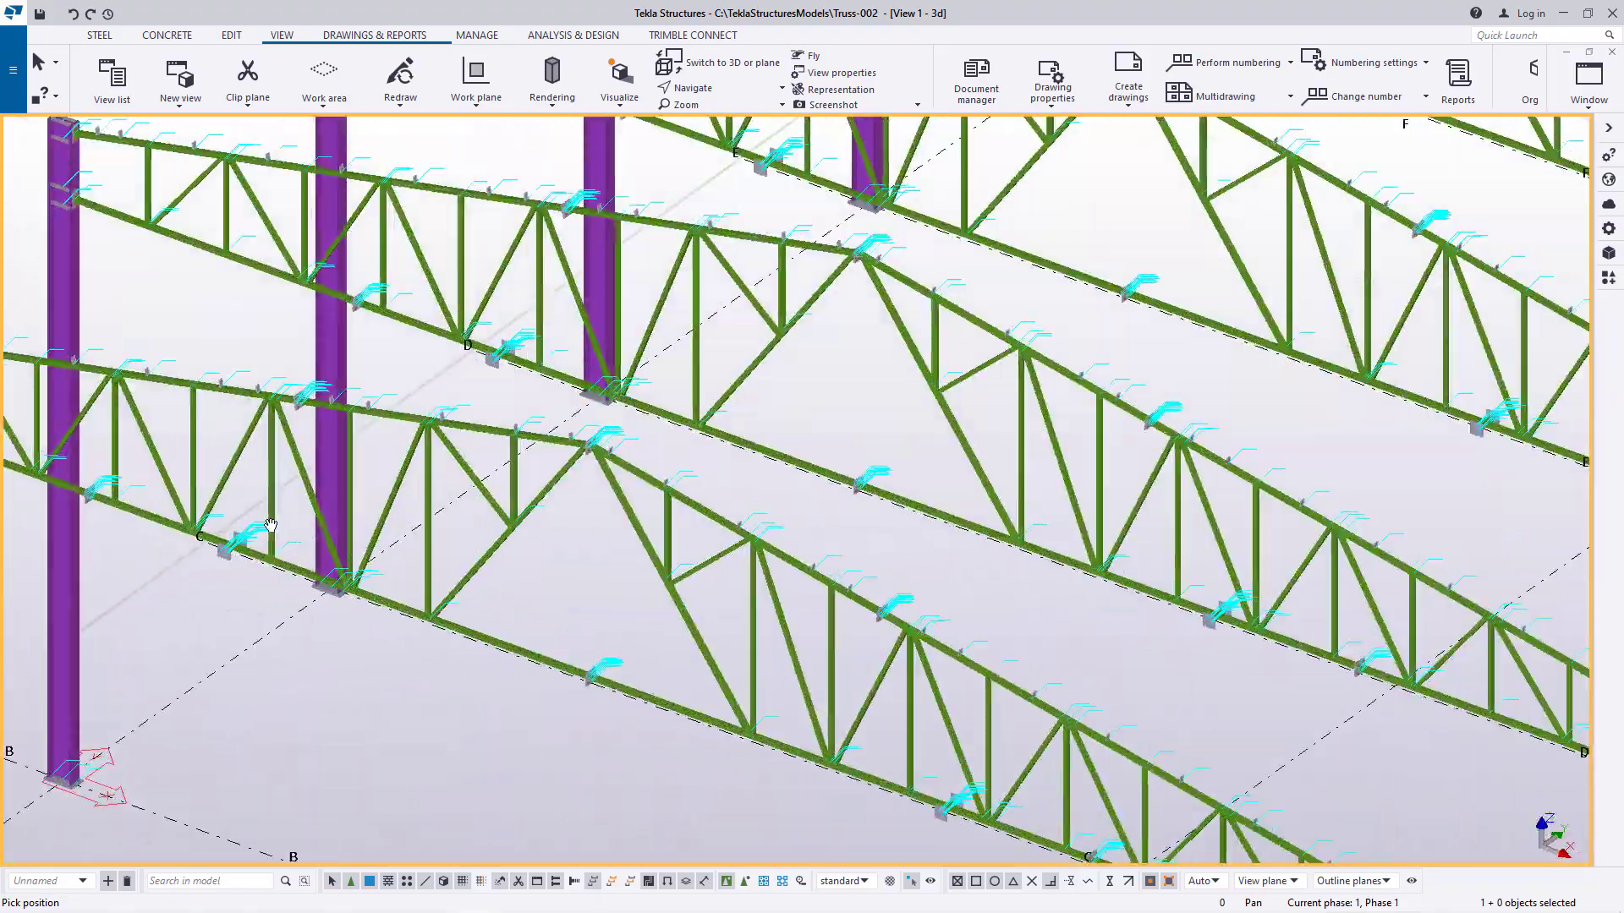
{"action": "scroll", "coordinate": [266, 551], "scroll_direction": "up", "scroll_amount": 5}
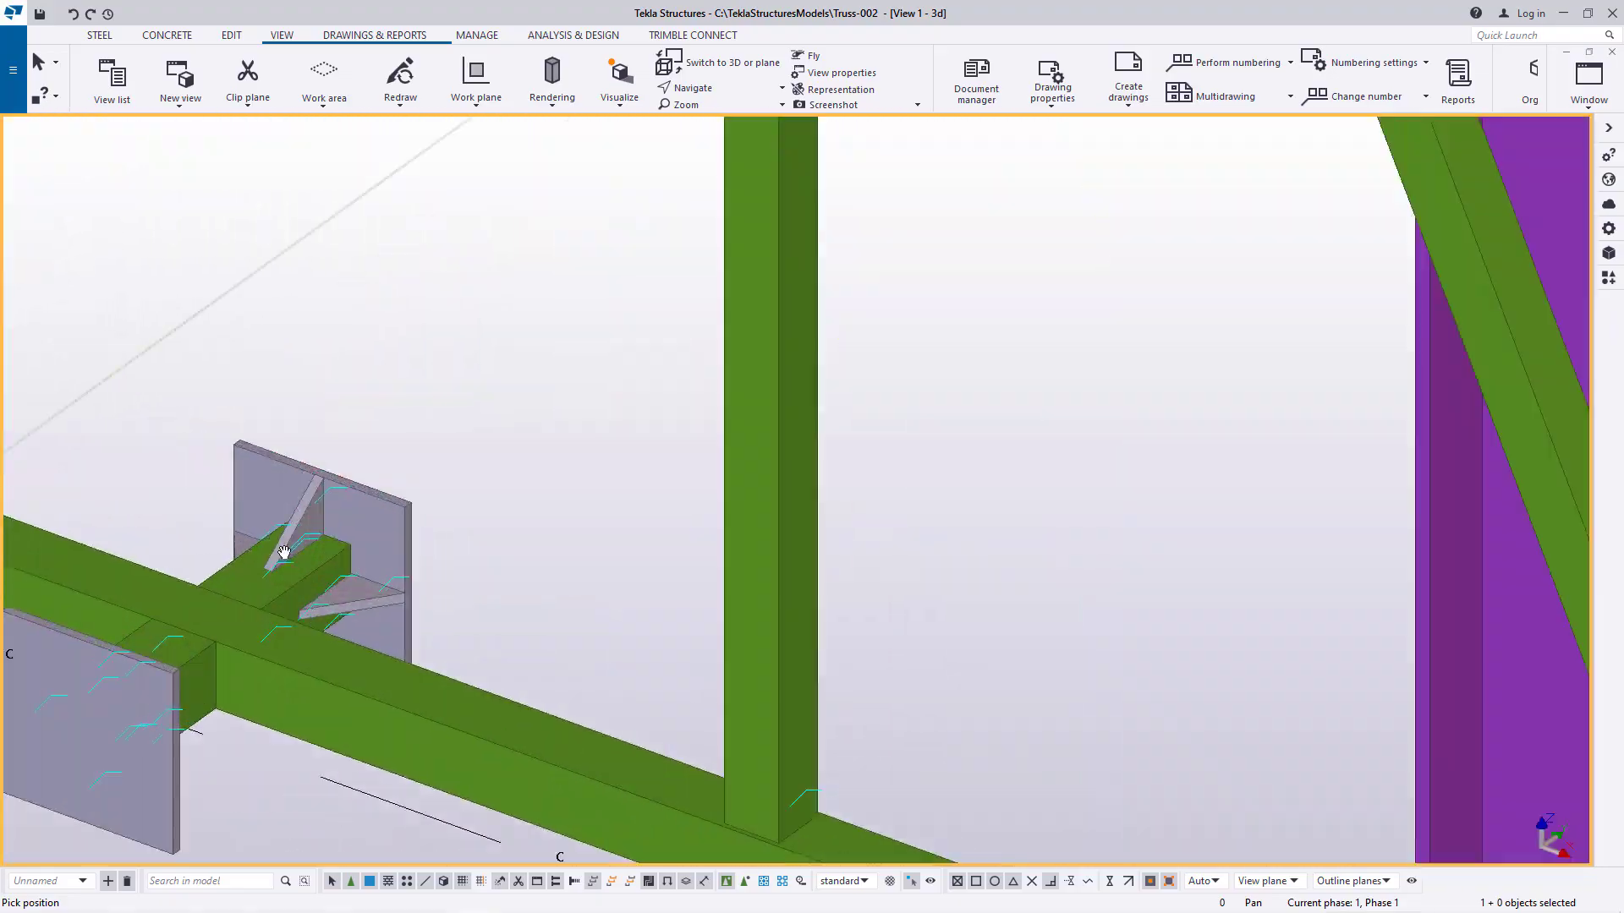
{"action": "scroll", "coordinate": [438, 547], "scroll_direction": "down", "scroll_amount": 3}
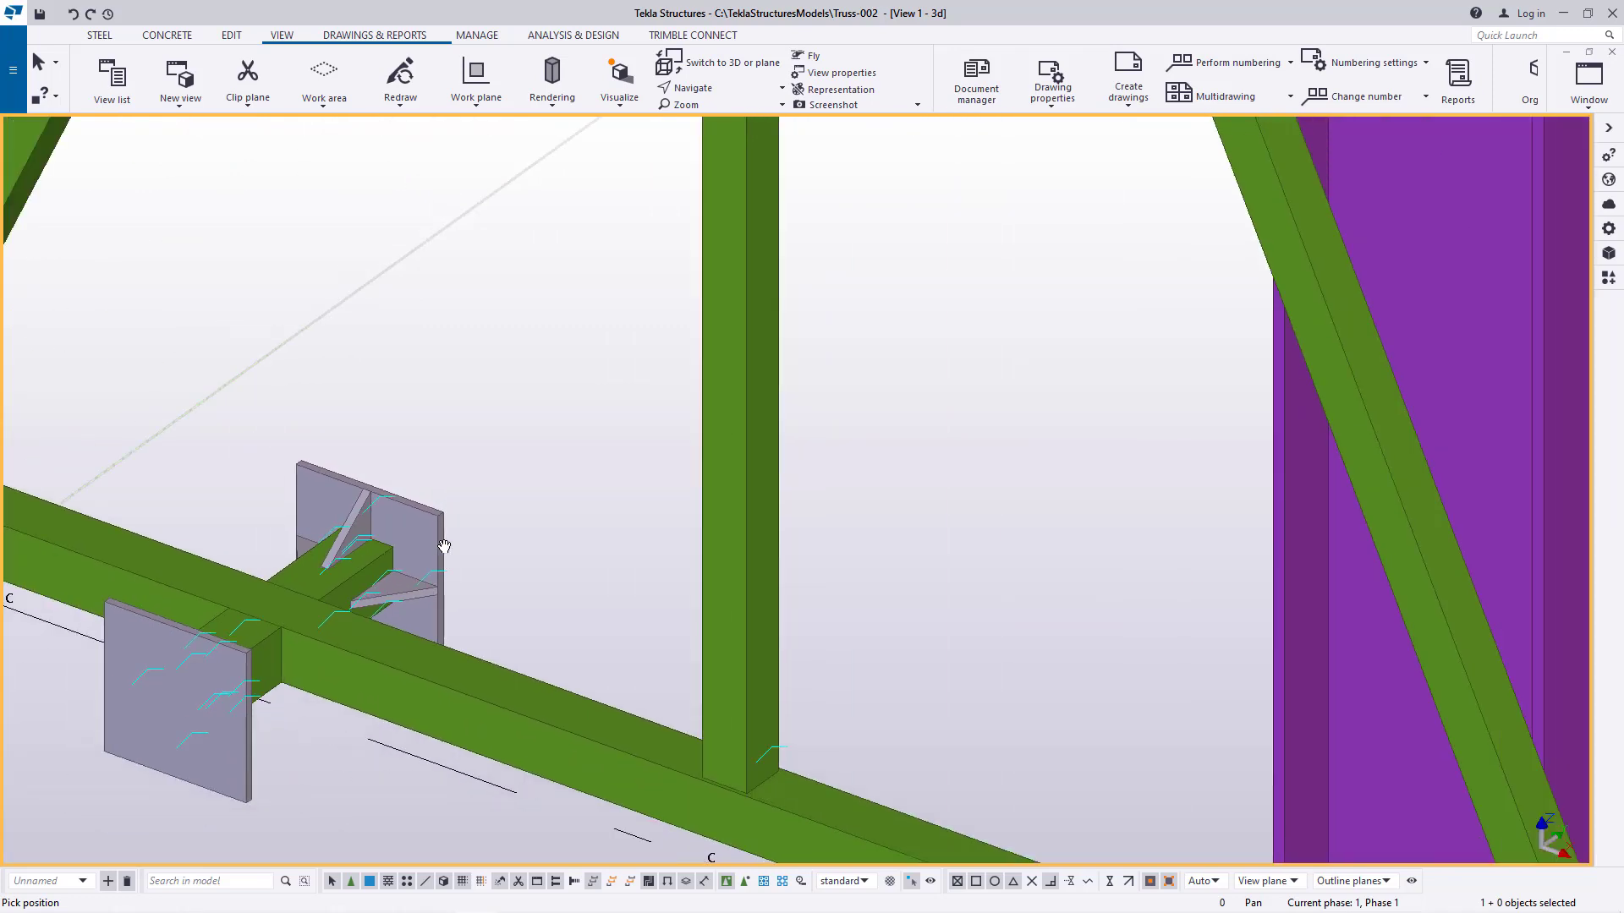
{"action": "scroll", "coordinate": [386, 540], "scroll_direction": "up", "scroll_amount": 5}
{"action": "right_click", "coordinate": [658, 294]}
{"action": "left_click", "coordinate": [713, 310]}
{"action": "scroll", "coordinate": [316, 611], "scroll_direction": "down", "scroll_amount": 8}
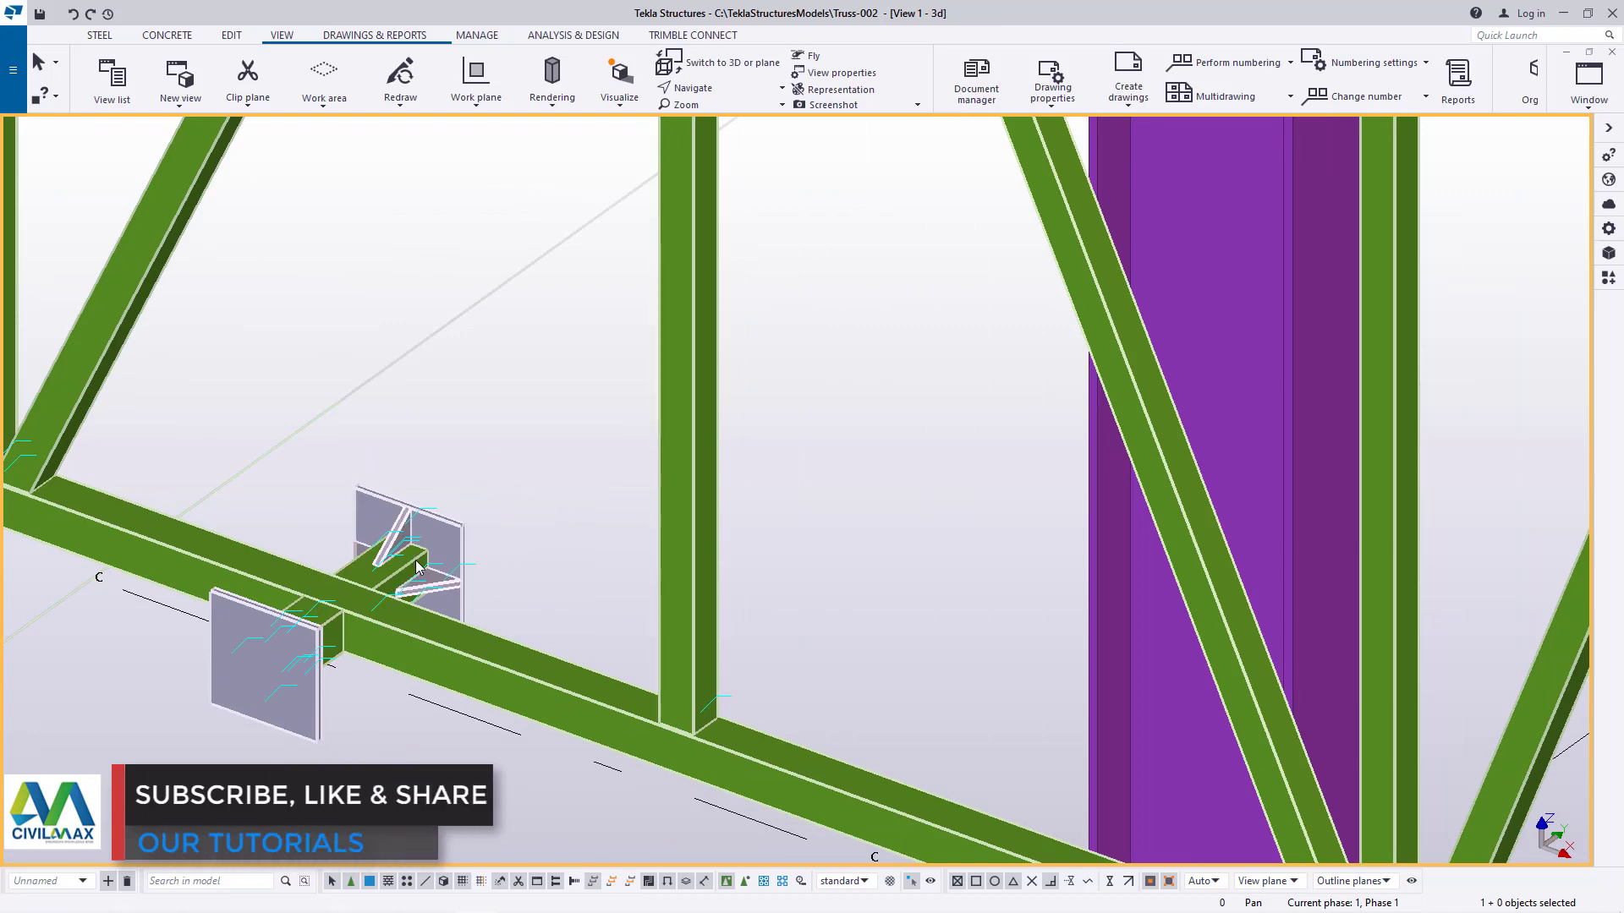
{"action": "scroll", "coordinate": [438, 556], "scroll_direction": "down", "scroll_amount": 2}
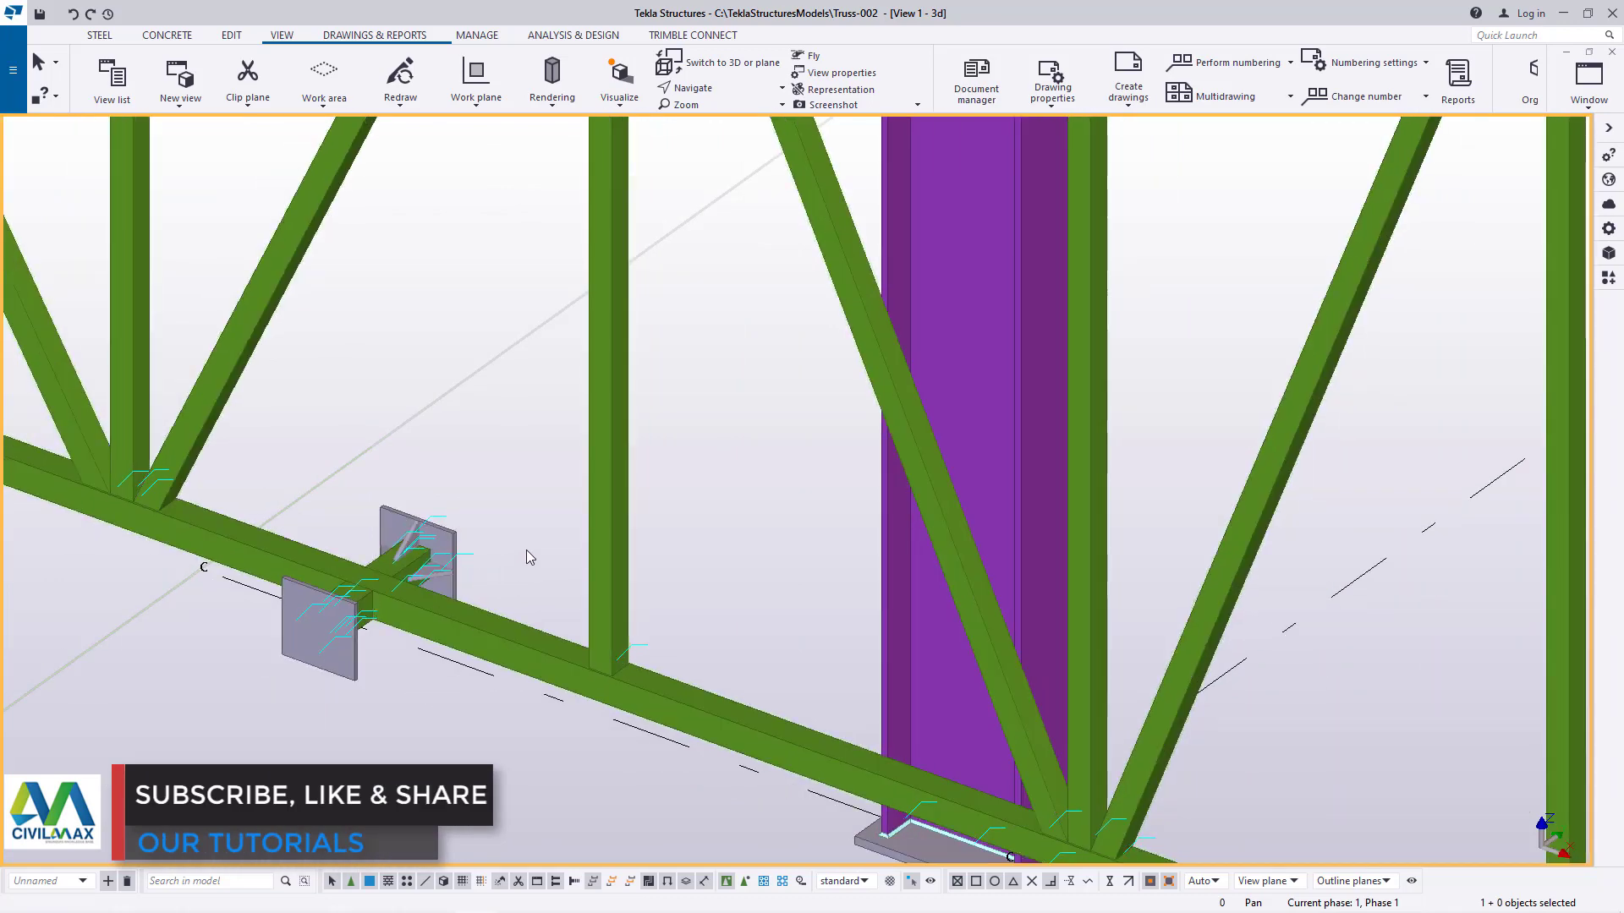
{"action": "scroll", "coordinate": [526, 552], "scroll_direction": "up", "scroll_amount": 3}
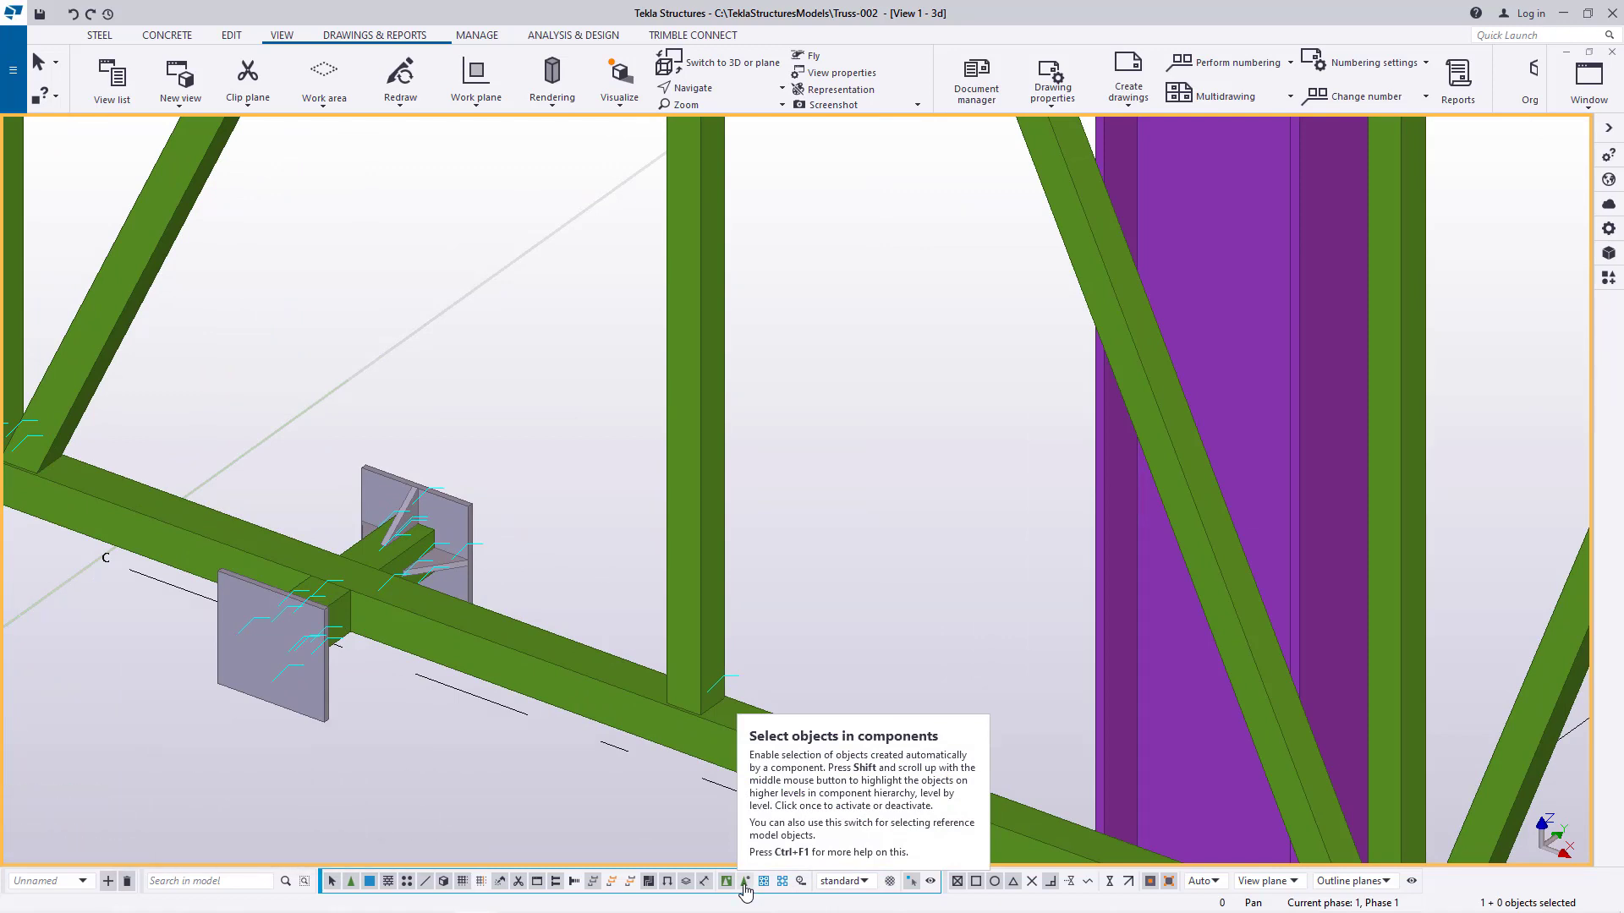
Enable selection of objects within components and select the stub beam on the grid A bottom-chord bracket
{"action": "left_click", "coordinate": [744, 884]}
{"action": "scroll", "coordinate": [406, 537], "scroll_direction": "up", "scroll_amount": 5}
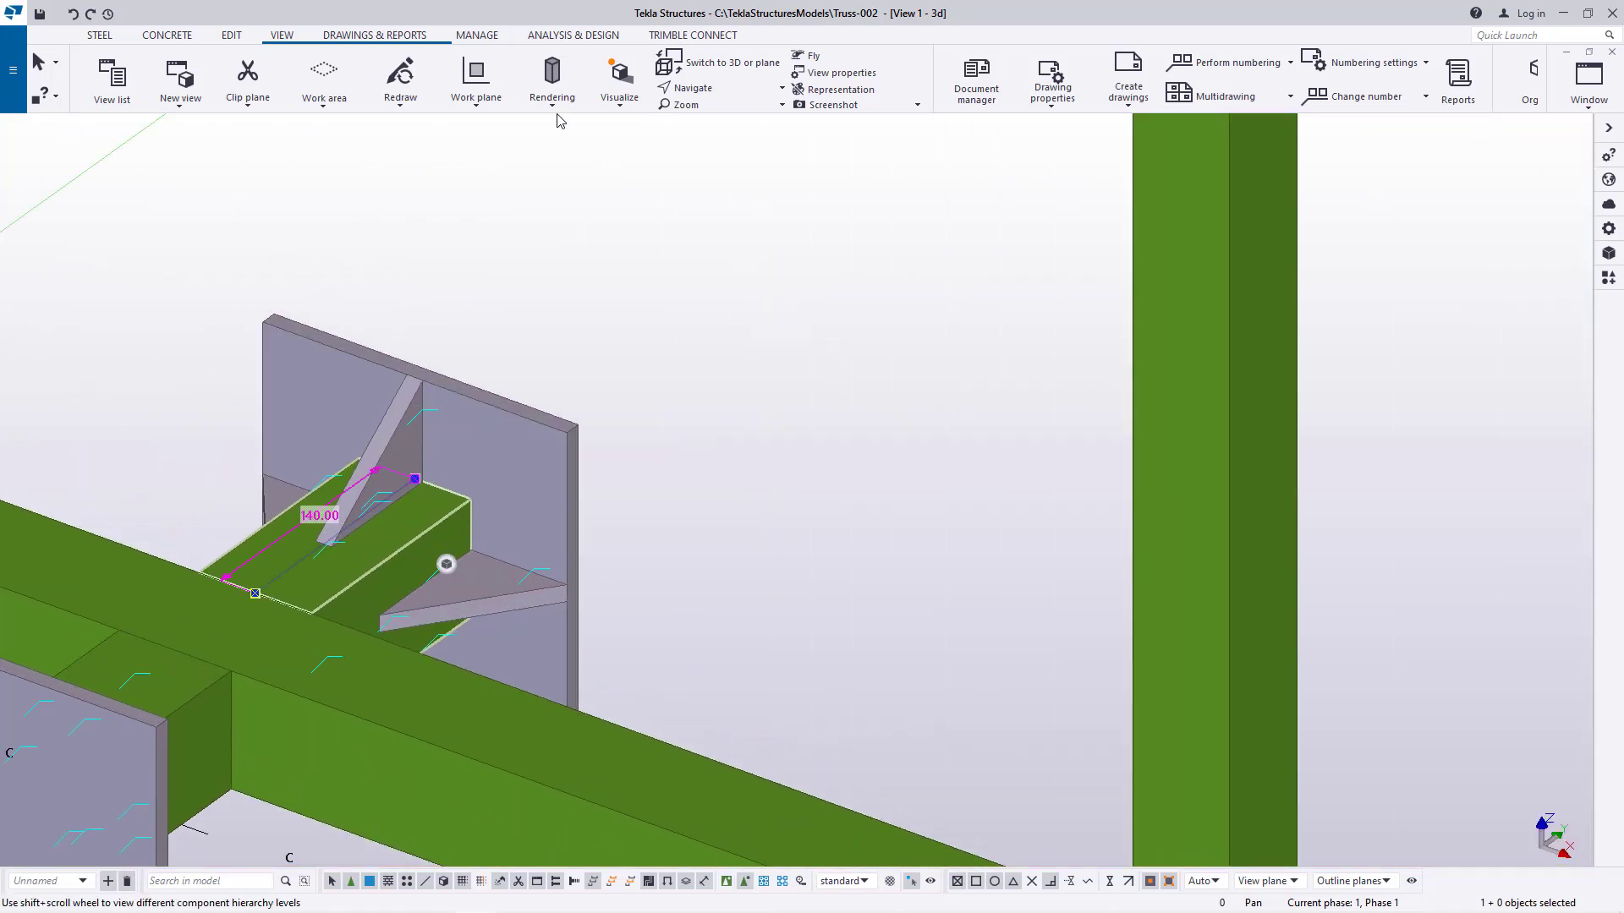
{"action": "left_click", "coordinate": [706, 89]}
{"action": "left_click", "coordinate": [721, 132]}
{"action": "left_click_drag", "start_coordinate": [437, 489], "coordinate": [207, 511]}
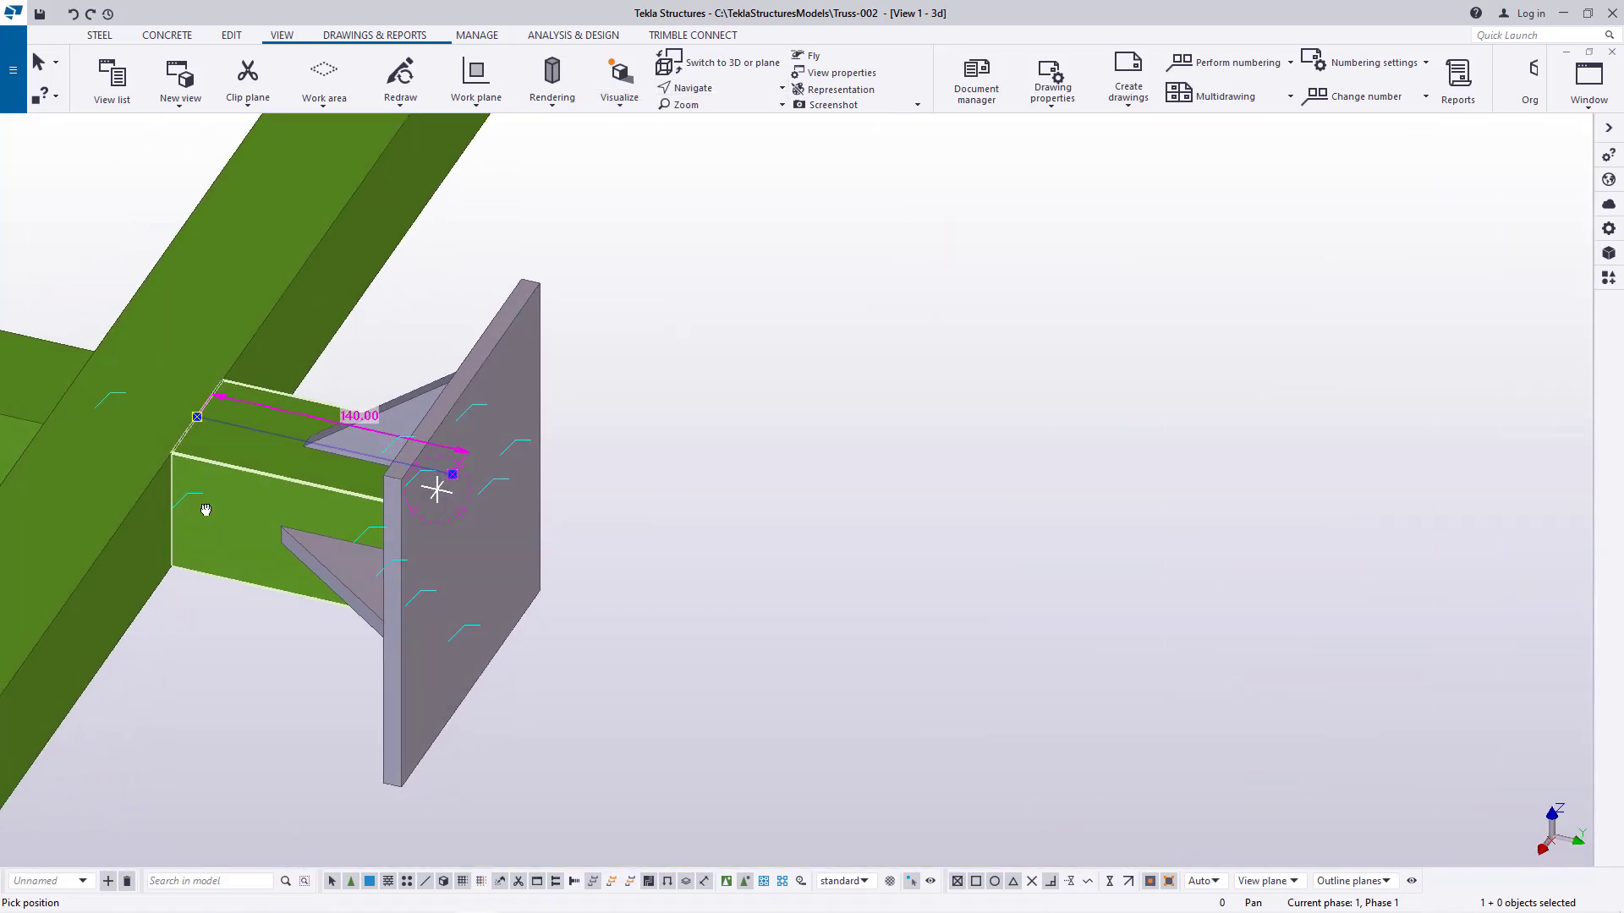
{"action": "right_click", "coordinate": [770, 290]}
{"action": "left_click", "coordinate": [803, 299]}
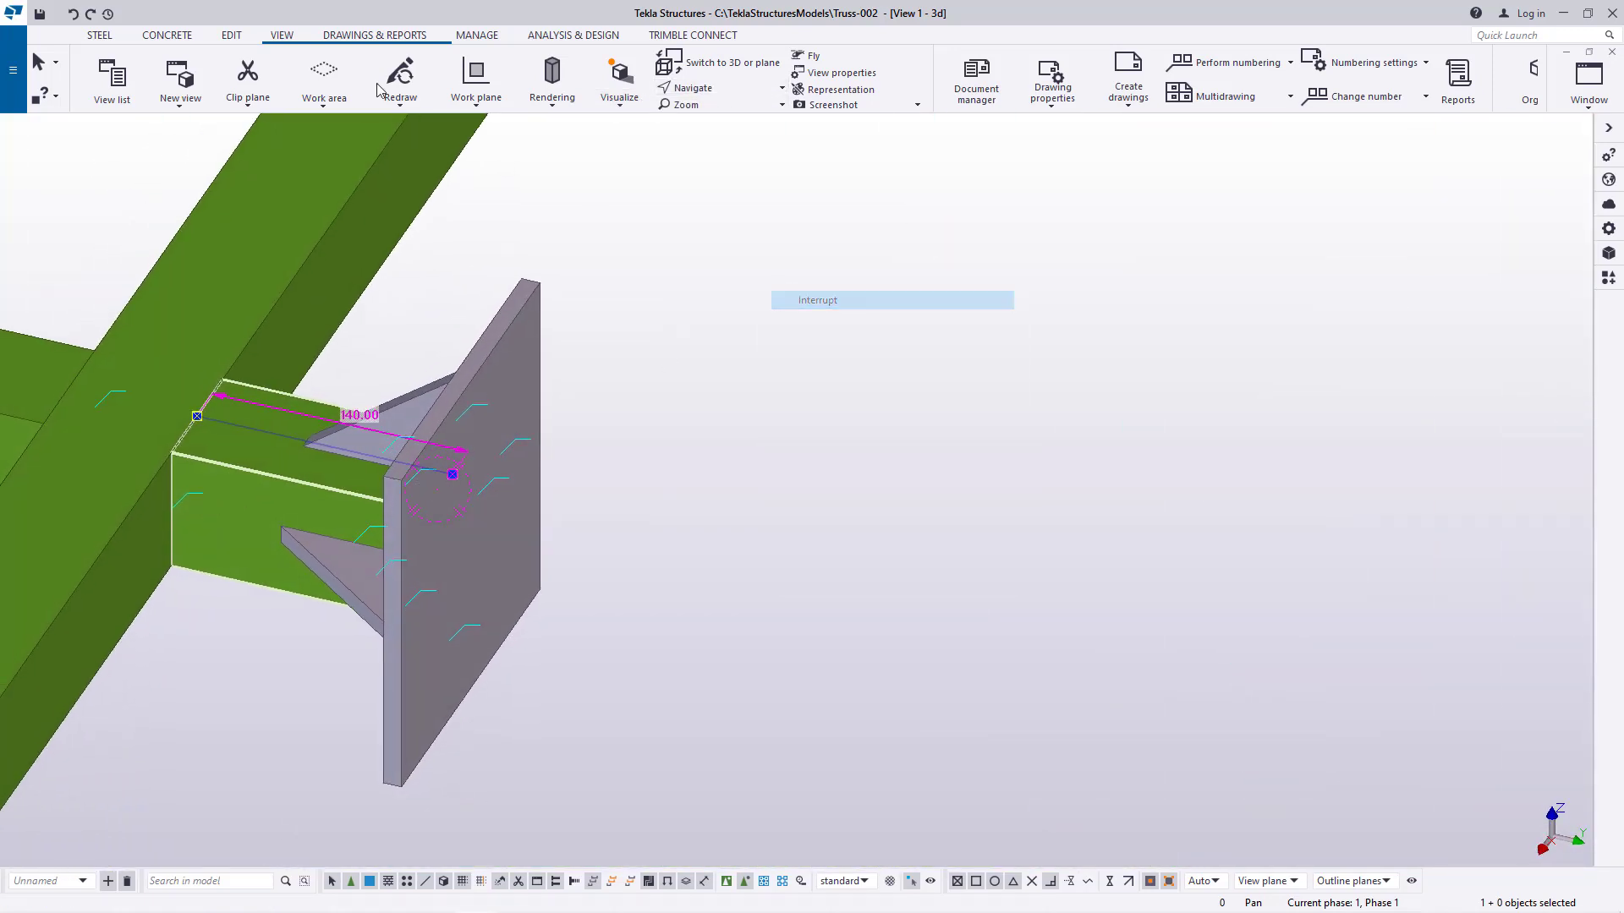
Create 1 divided line point on the stub's end plate, between the midpoints of its upper and lower edges
{"action": "left_click", "coordinate": [226, 38]}
{"action": "left_click", "coordinate": [966, 84]}
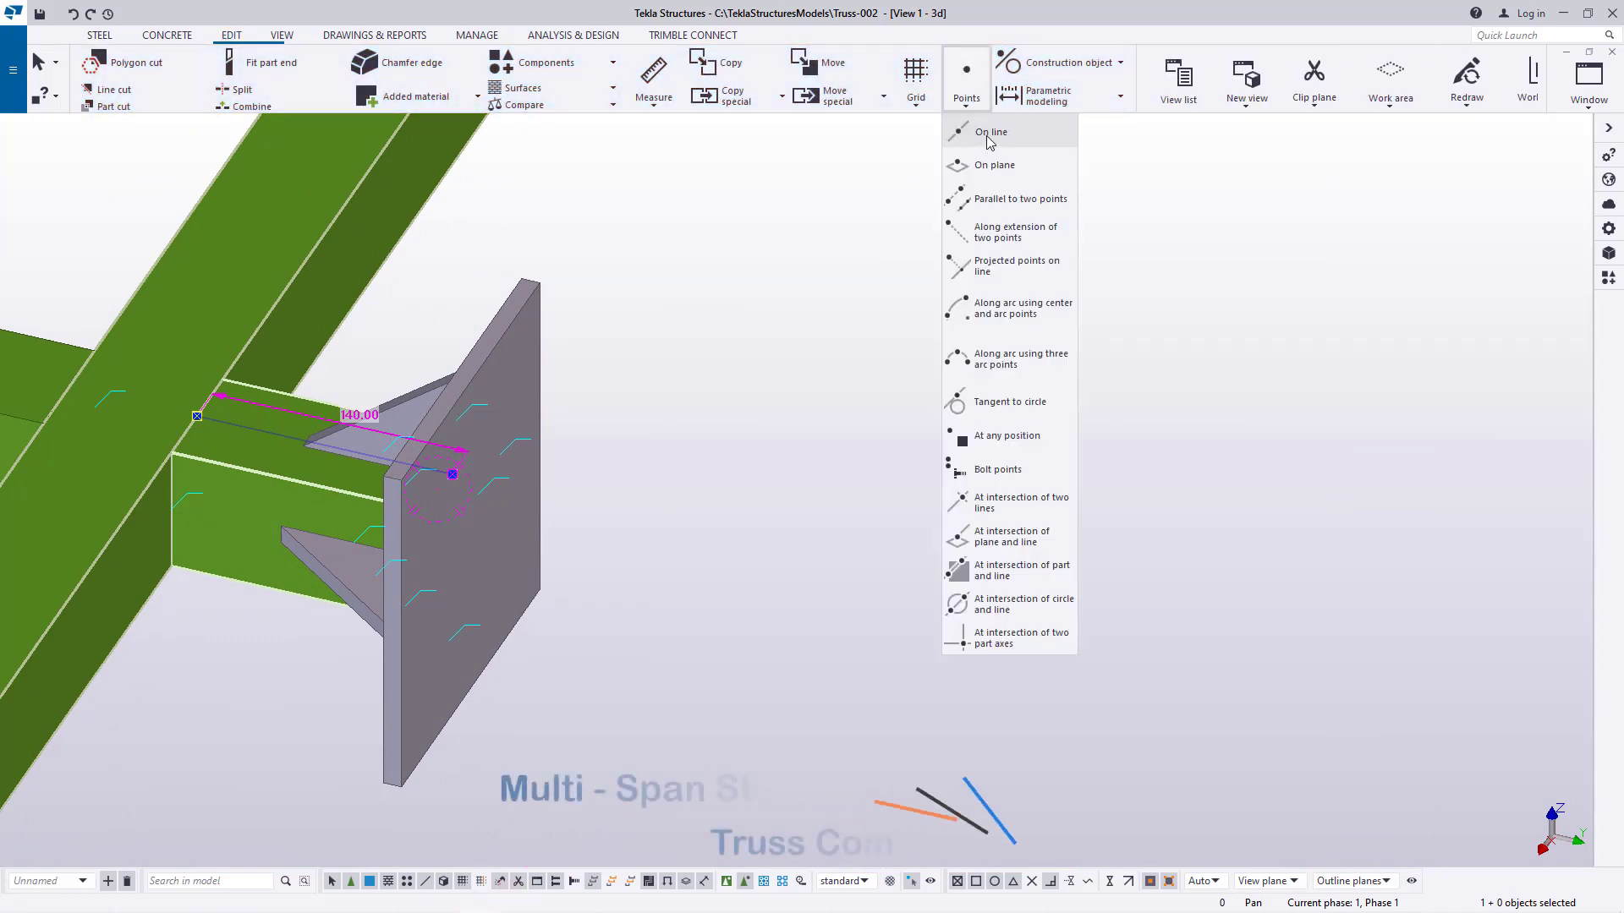
{"action": "left_click", "coordinate": [987, 135]}
{"action": "scroll", "coordinate": [455, 388], "scroll_direction": "up", "scroll_amount": 3}
{"action": "left_click", "coordinate": [440, 394]}
{"action": "scroll", "coordinate": [479, 352], "scroll_direction": "down", "scroll_amount": 2}
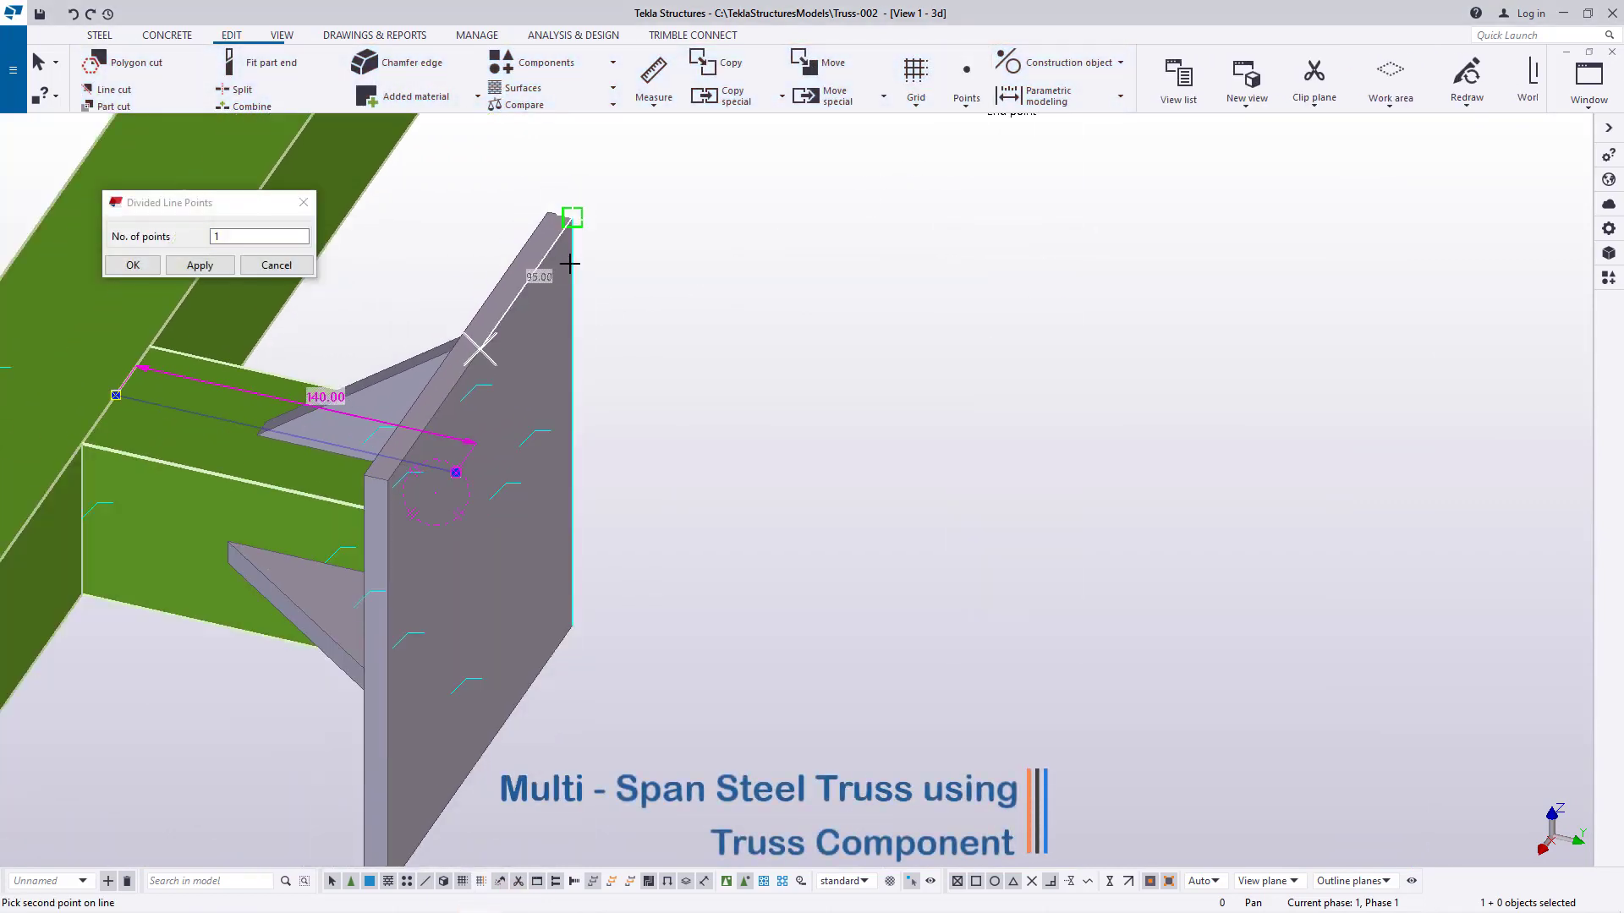
{"action": "scroll", "coordinate": [544, 750], "scroll_direction": "up", "scroll_amount": 3}
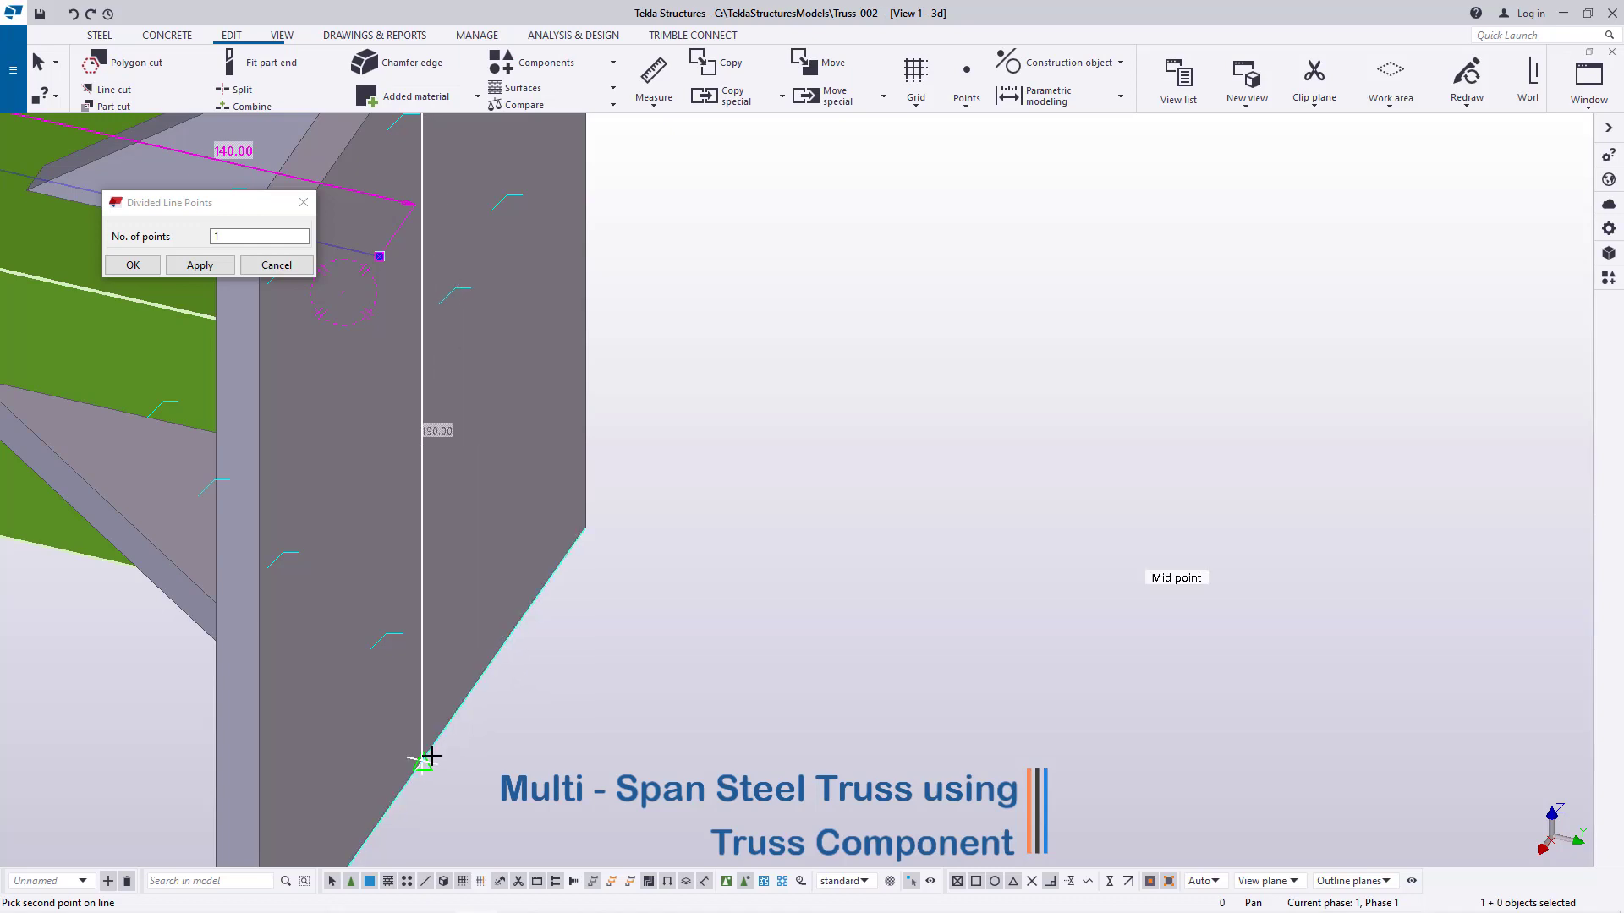
{"action": "left_click", "coordinate": [419, 764]}
{"action": "right_click", "coordinate": [795, 264]}
{"action": "left_click", "coordinate": [835, 277]}
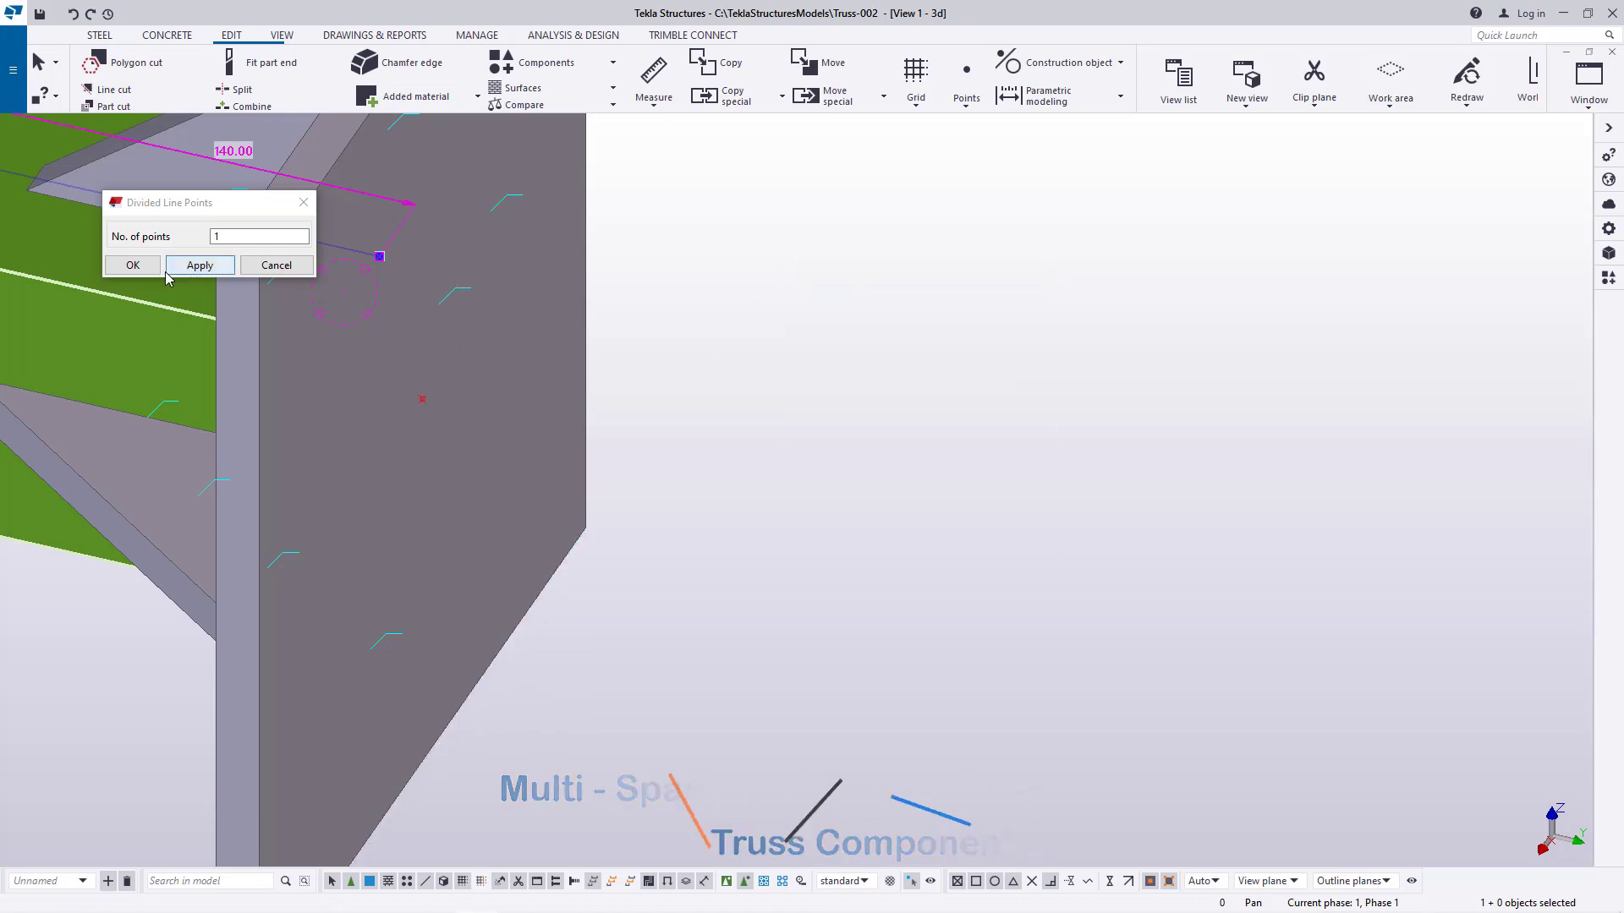
{"action": "left_click", "coordinate": [142, 267]}
Locate the matching bottom-chord bracket on the adjacent frame and examine its end plate facing the first frame
{"action": "scroll", "coordinate": [450, 374], "scroll_direction": "down", "scroll_amount": 10}
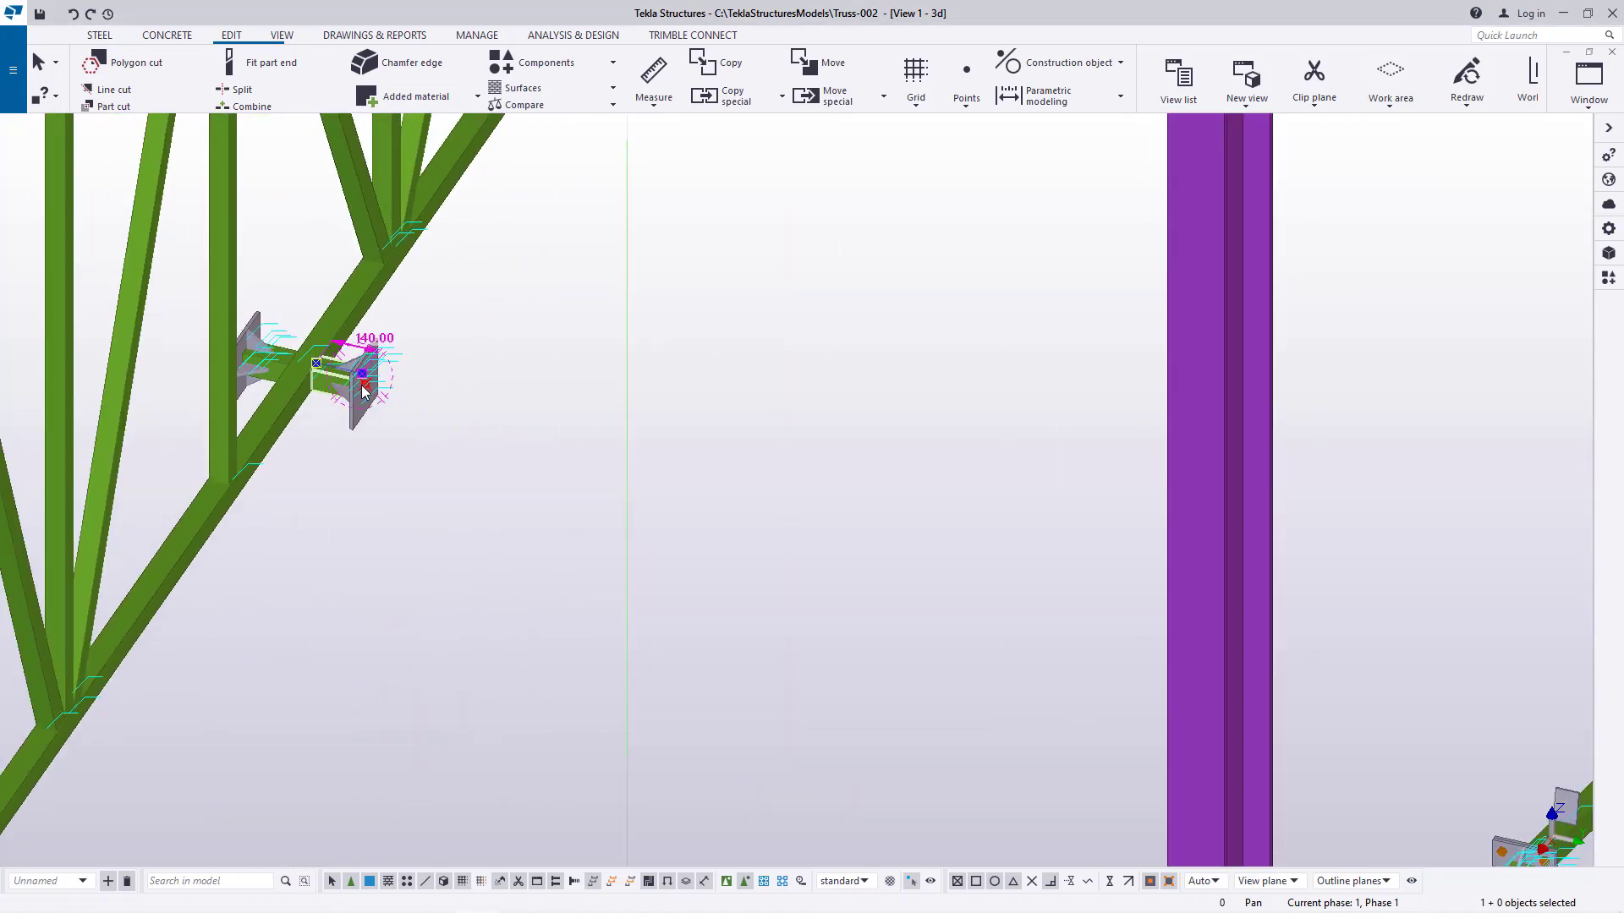
{"action": "scroll", "coordinate": [367, 389], "scroll_direction": "down", "scroll_amount": 4}
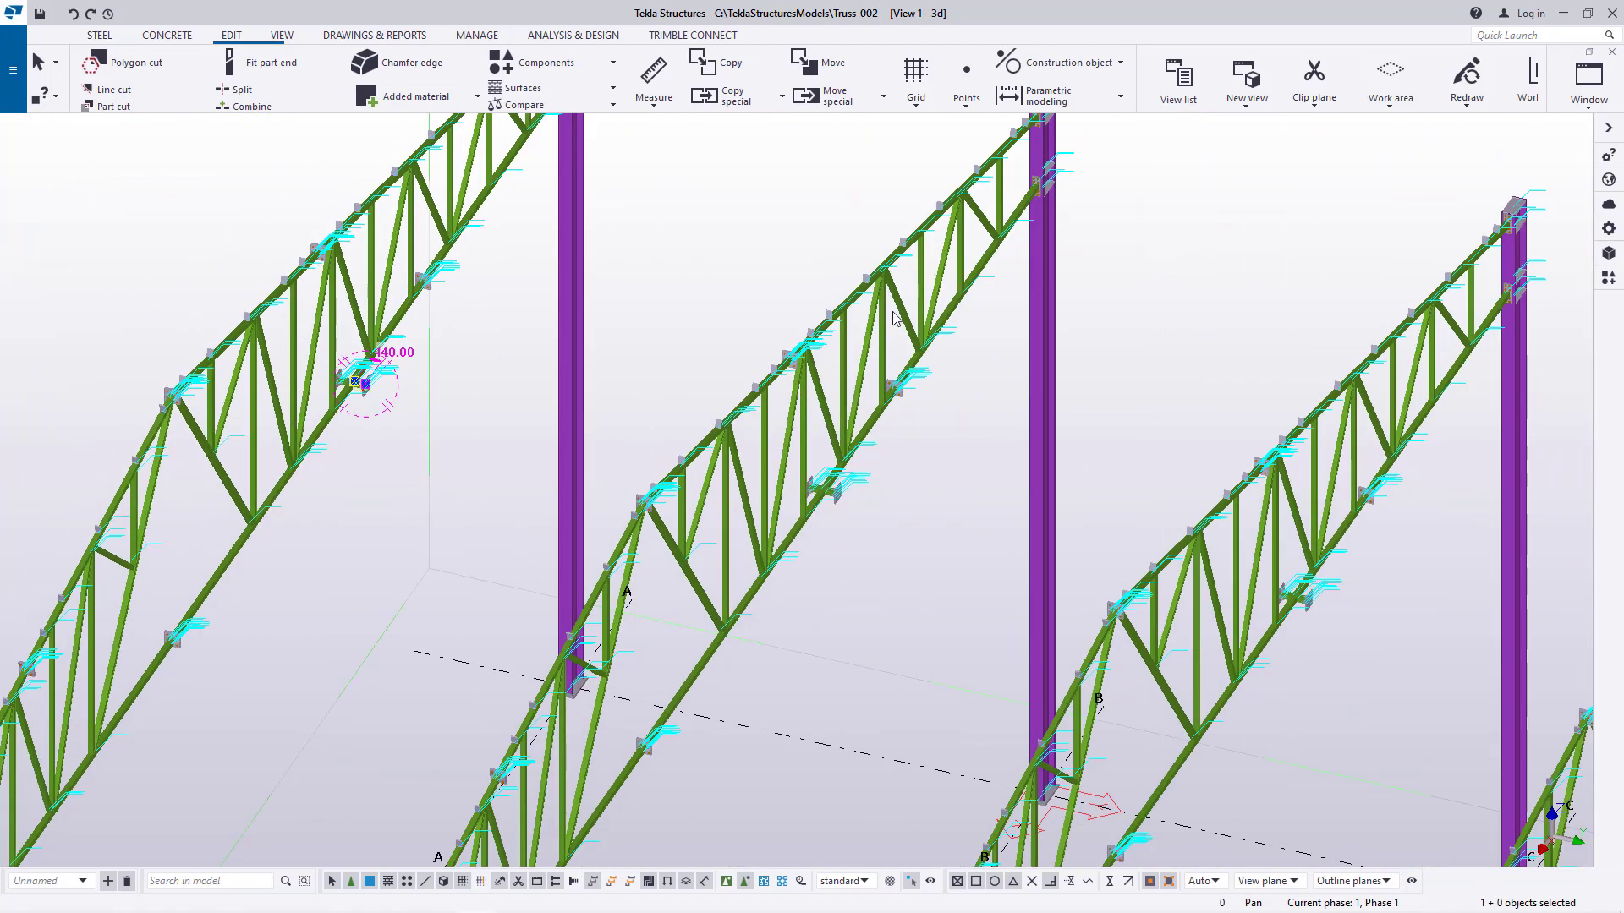
{"action": "scroll", "coordinate": [897, 319], "scroll_direction": "up", "scroll_amount": 10}
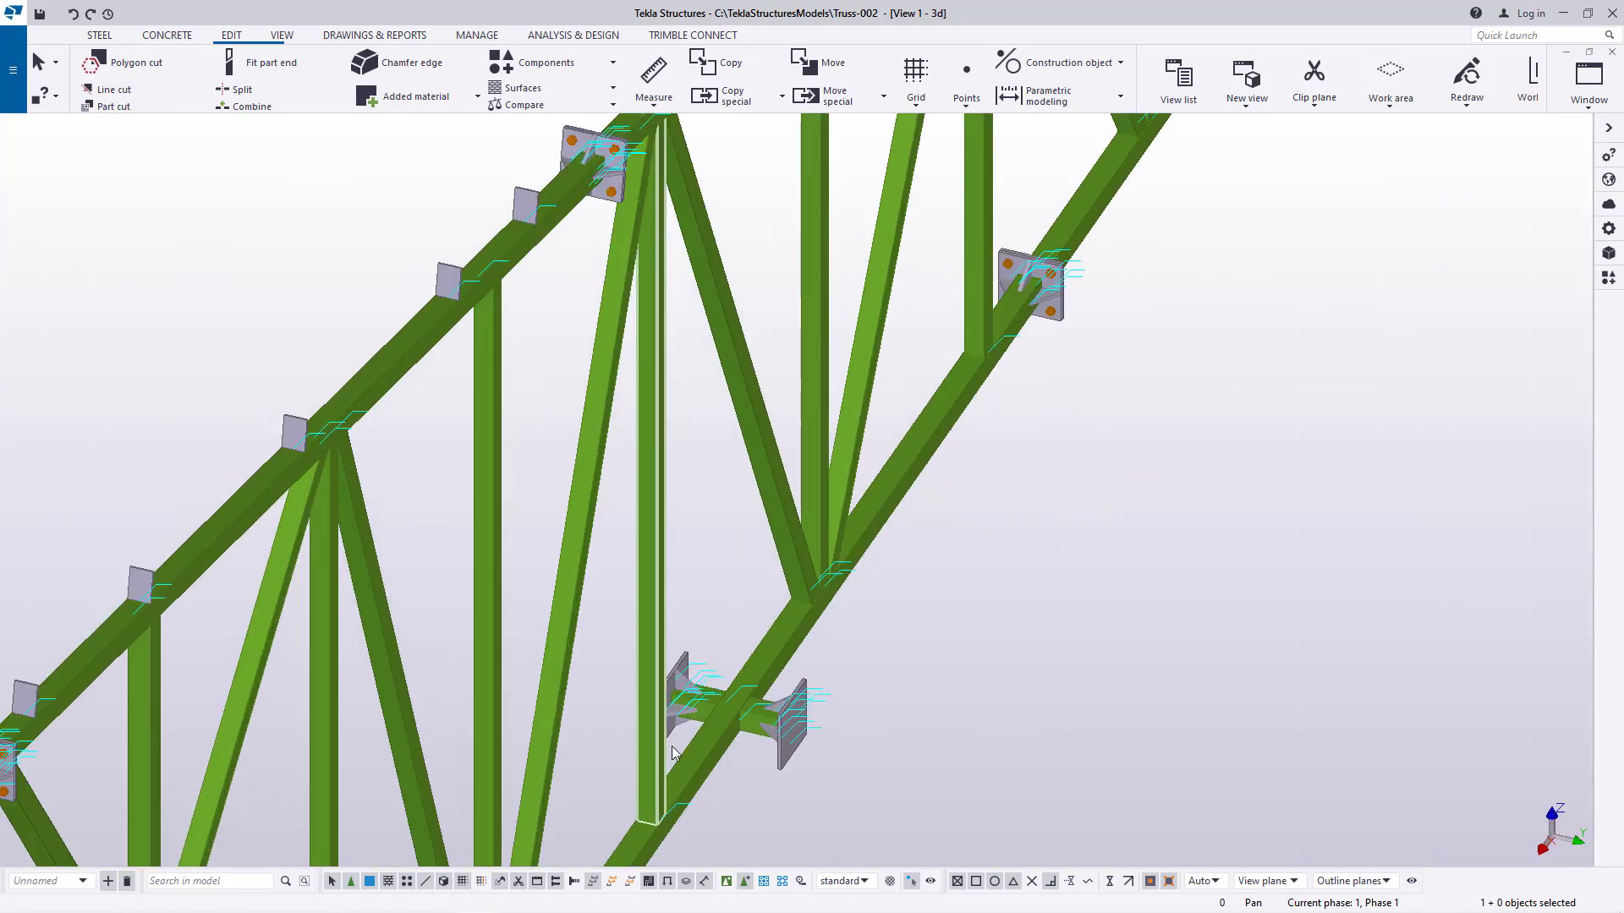
{"action": "scroll", "coordinate": [674, 753], "scroll_direction": "up", "scroll_amount": 5}
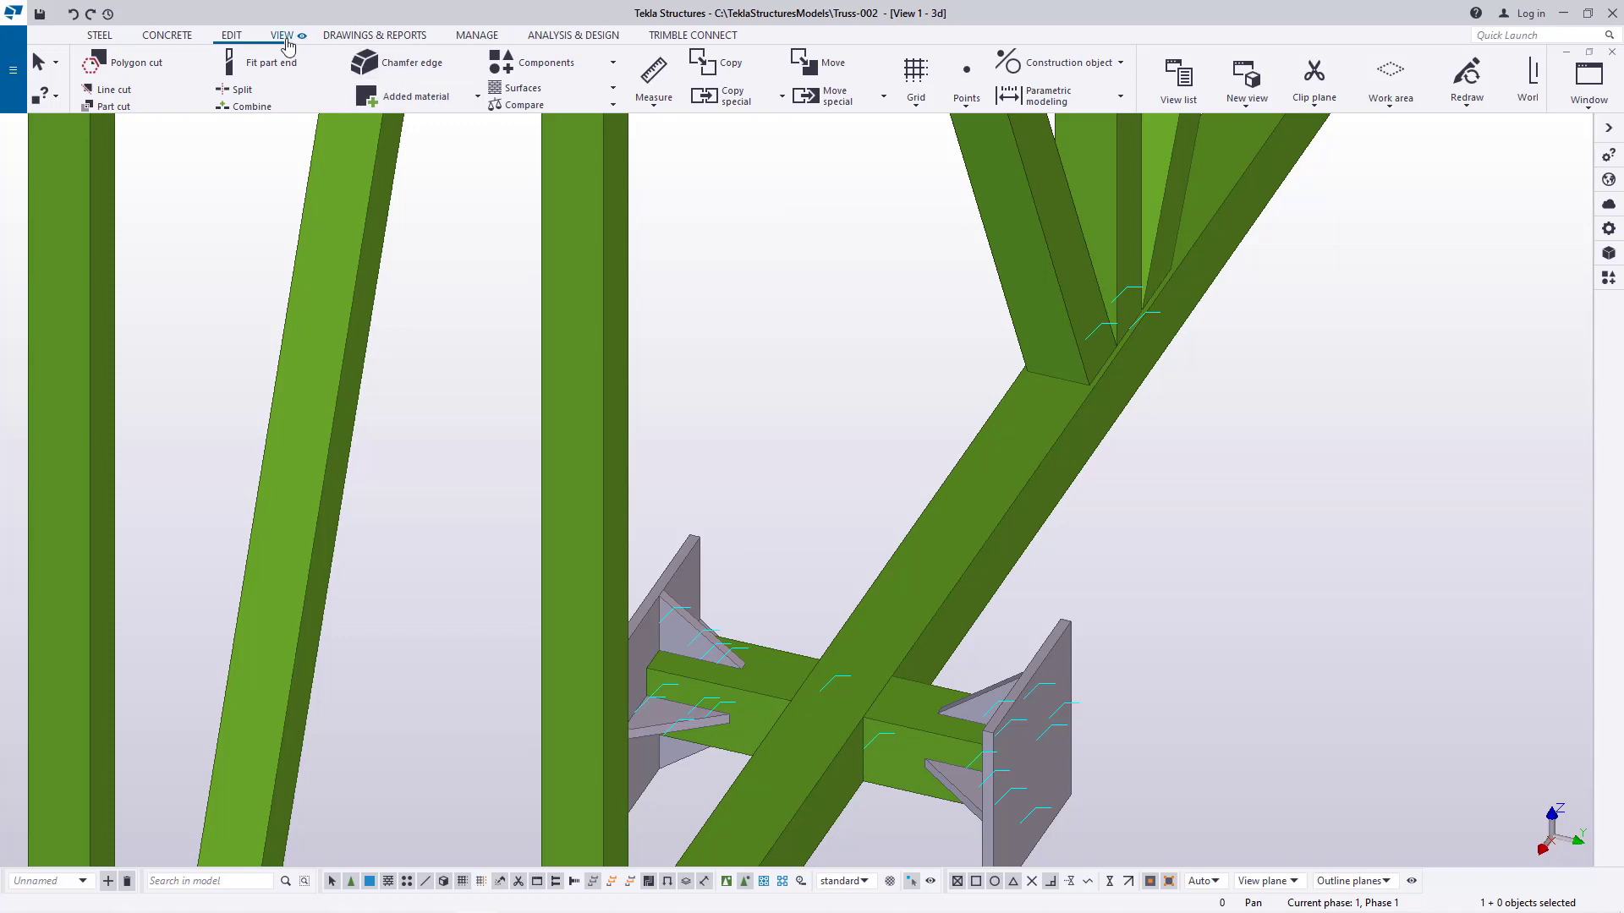
{"action": "left_click", "coordinate": [284, 37]}
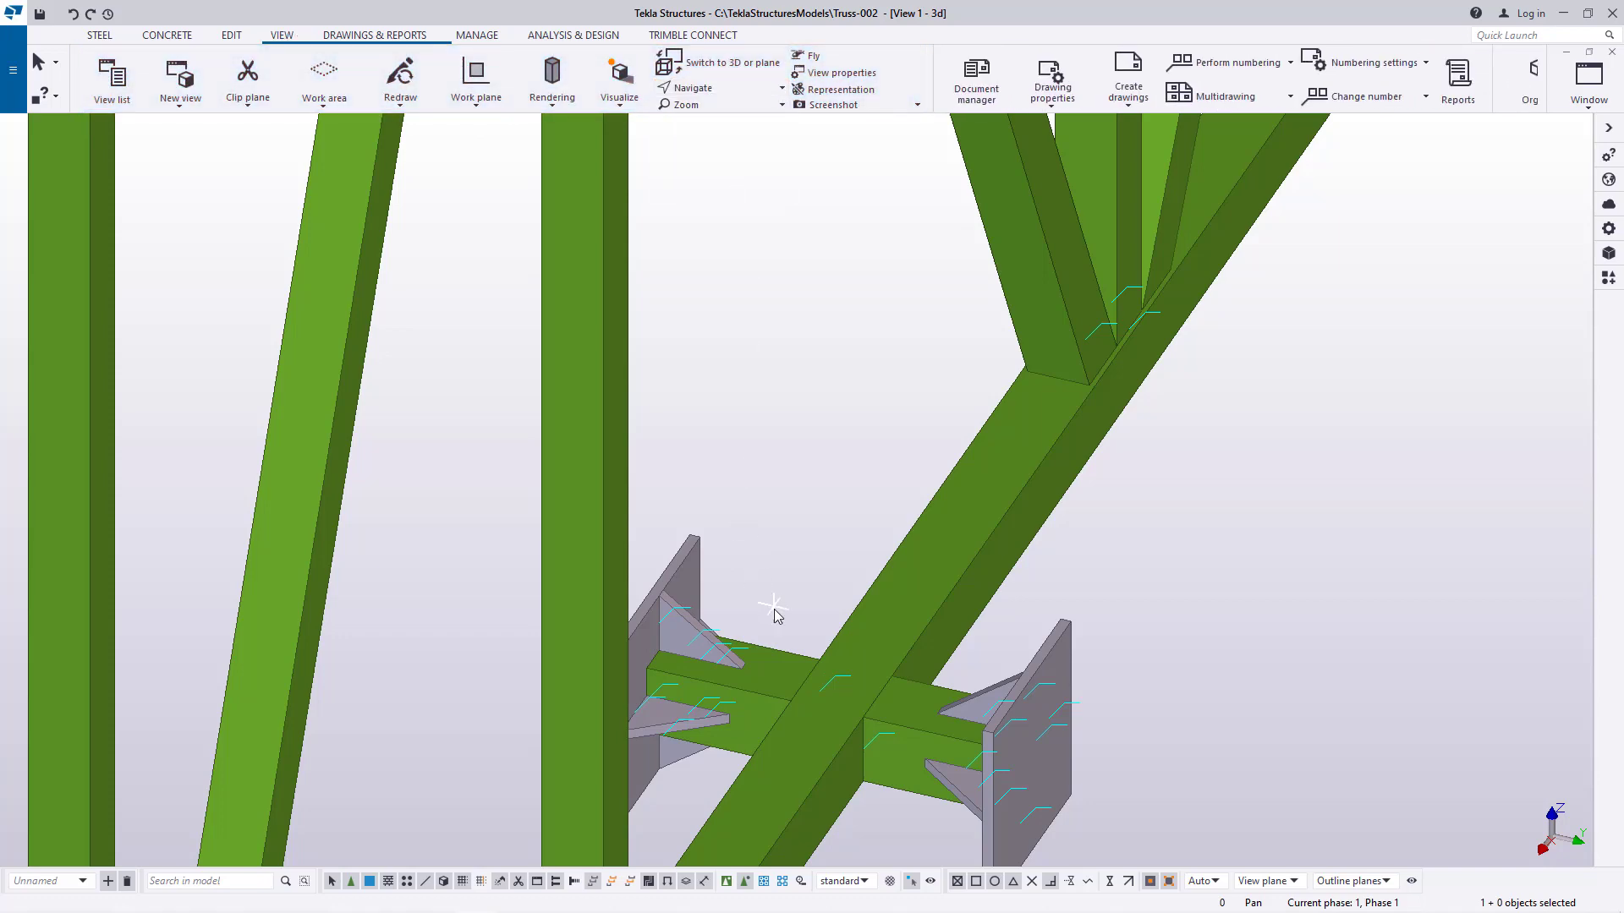
{"action": "scroll", "coordinate": [790, 669], "scroll_direction": "down", "scroll_amount": 10}
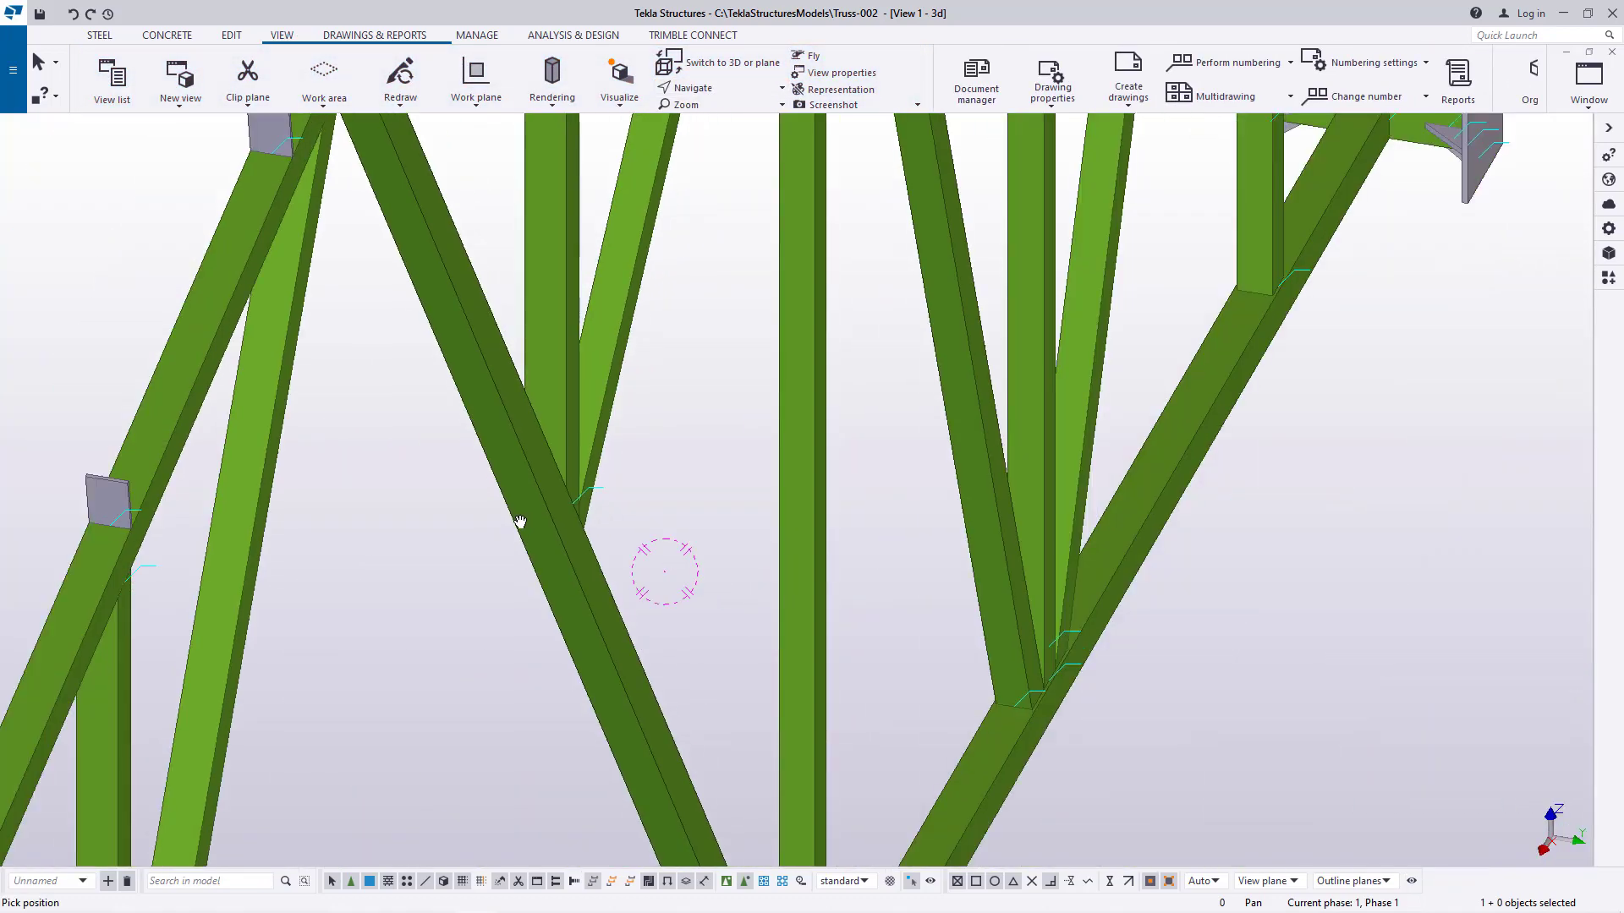
{"action": "scroll", "coordinate": [770, 385], "scroll_direction": "up", "scroll_amount": 8}
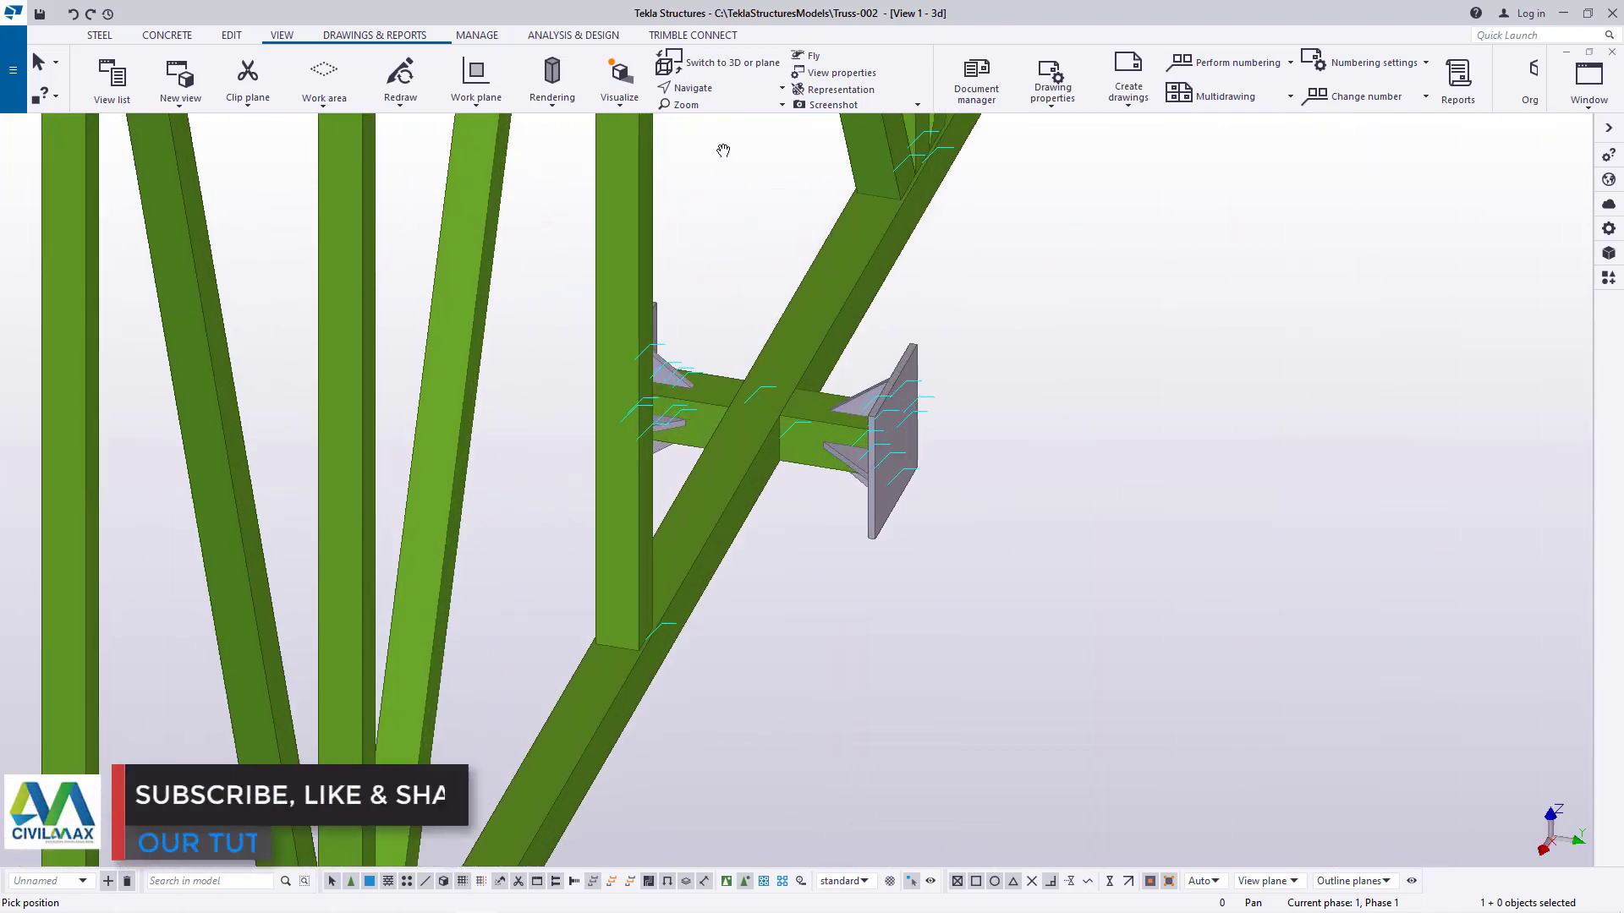
{"action": "left_click", "coordinate": [708, 91]}
{"action": "left_click", "coordinate": [719, 115]}
{"action": "left_click_drag", "start_coordinate": [748, 432], "coordinate": [917, 430]}
{"action": "scroll", "coordinate": [591, 380], "scroll_direction": "up", "scroll_amount": 6}
{"action": "right_click", "coordinate": [805, 192]}
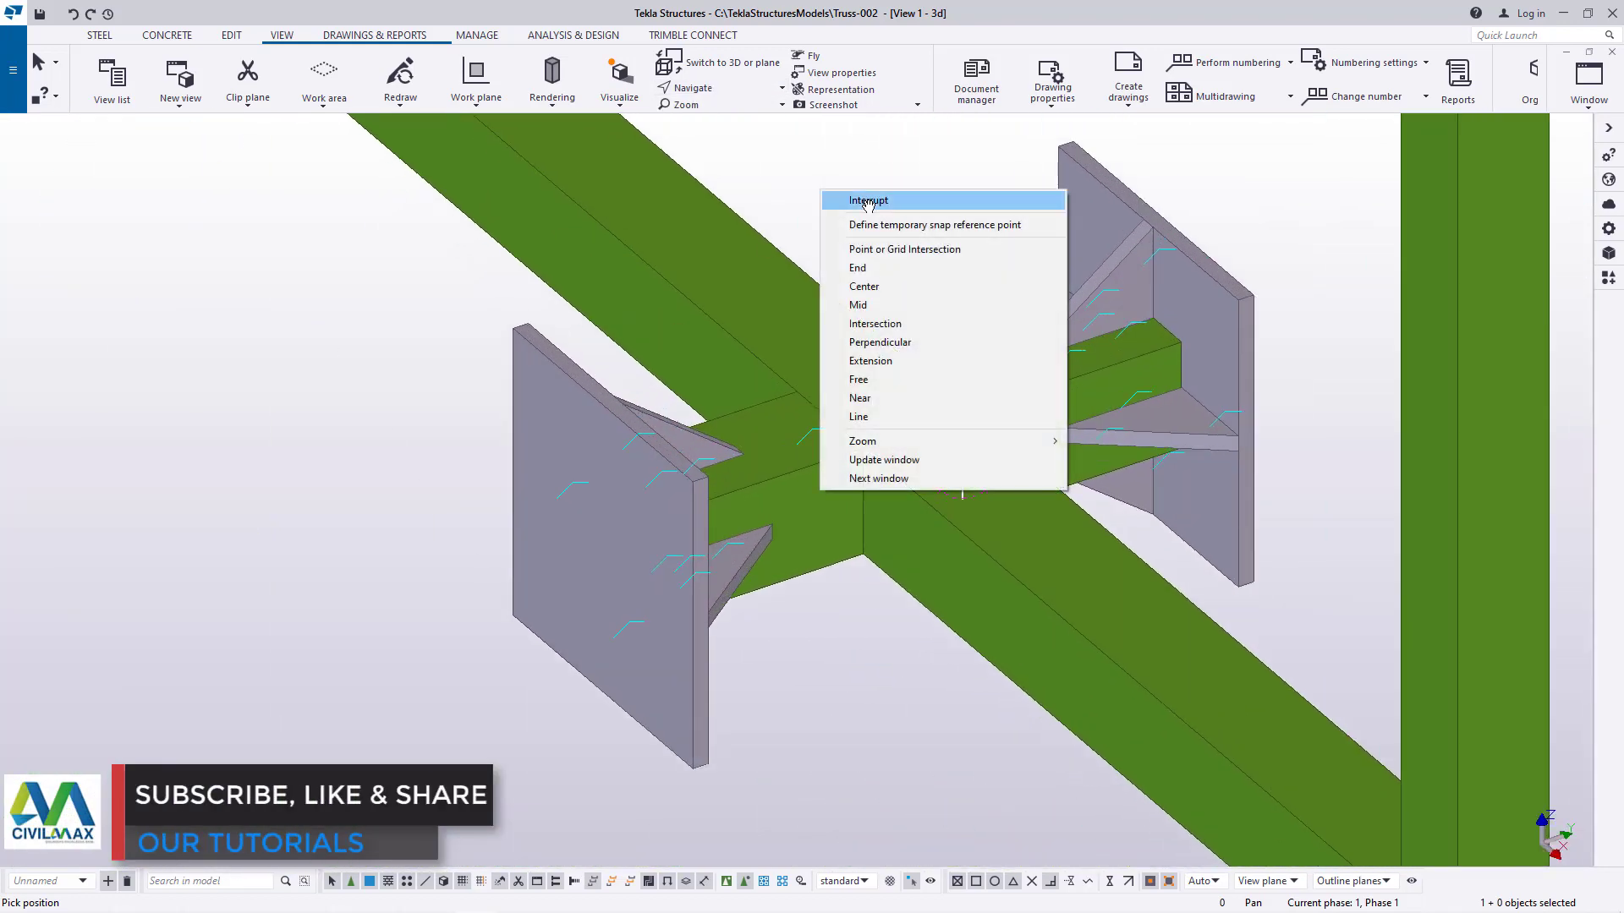
{"action": "left_click", "coordinate": [846, 200]}
Create 1 divided line point at the centre of the adjacent frame's facing end plate, using its upper and lower edge midpoints
{"action": "left_click", "coordinate": [231, 35]}
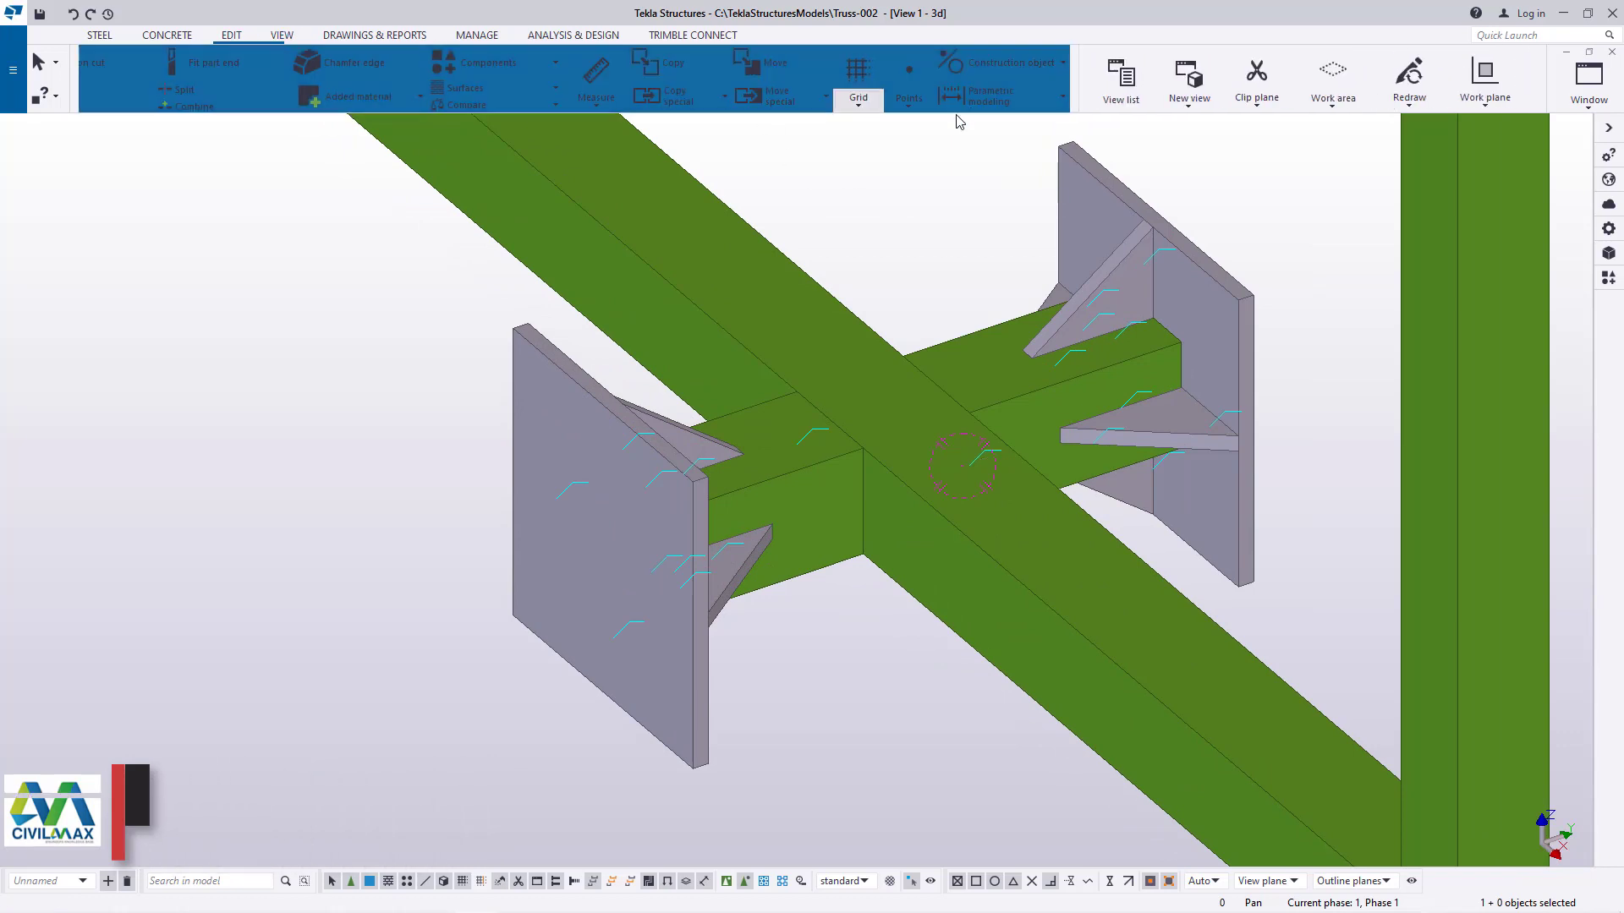
{"action": "left_click", "coordinate": [967, 100]}
{"action": "left_click", "coordinate": [981, 131]}
{"action": "scroll", "coordinate": [592, 418], "scroll_direction": "up", "scroll_amount": 6}
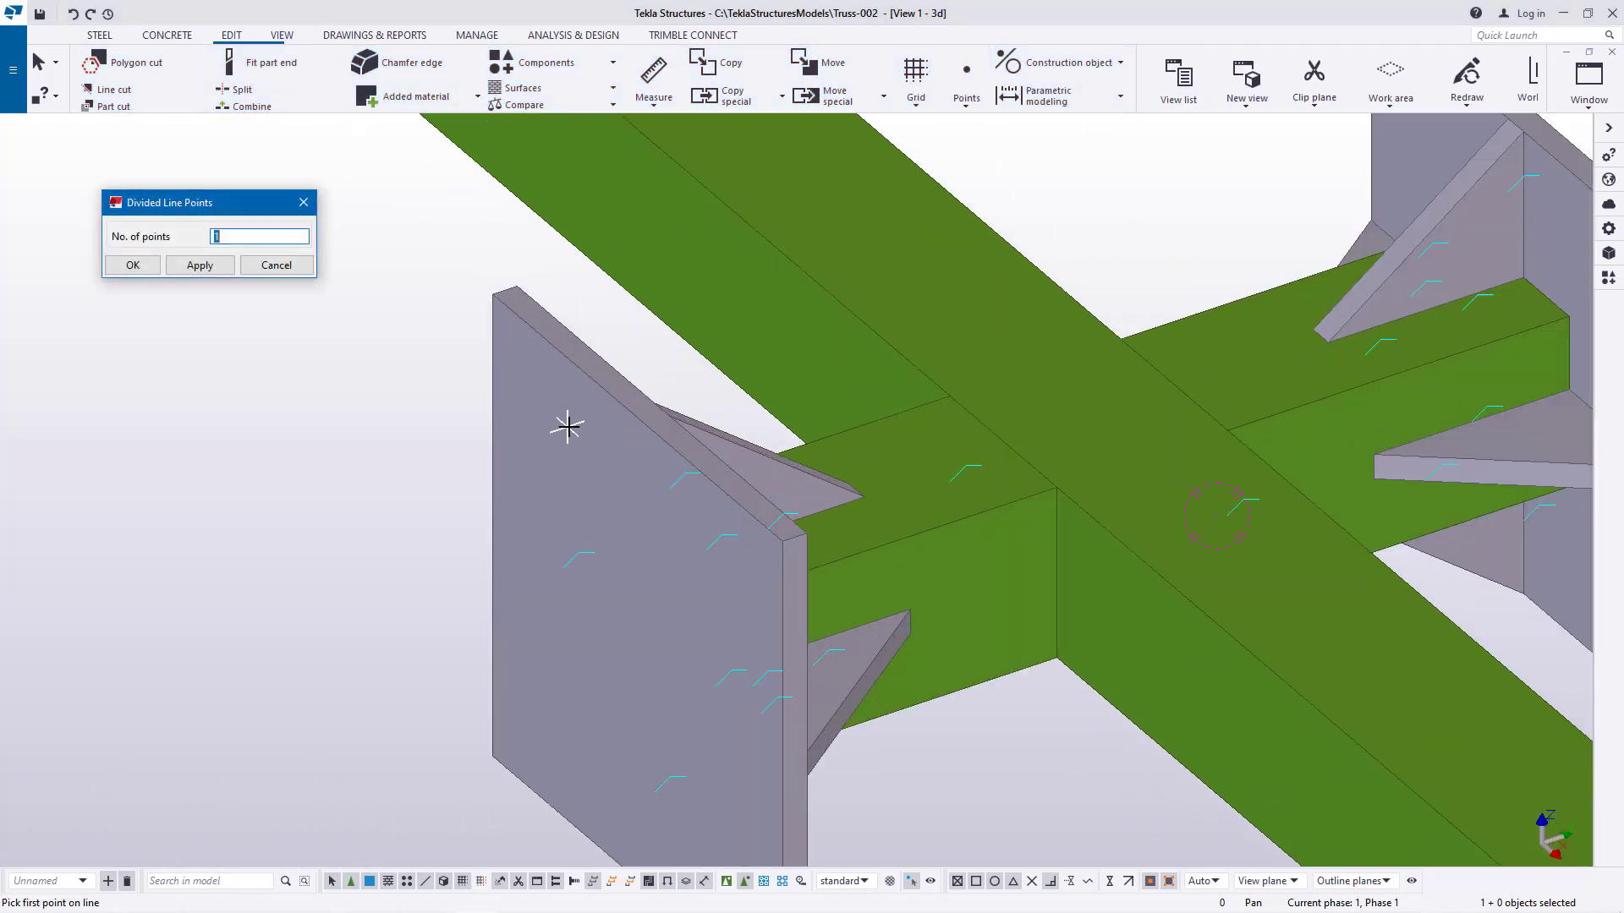
{"action": "left_click", "coordinate": [640, 413]}
{"action": "scroll", "coordinate": [649, 284], "scroll_direction": "down", "scroll_amount": 4}
{"action": "scroll", "coordinate": [615, 757], "scroll_direction": "up", "scroll_amount": 3}
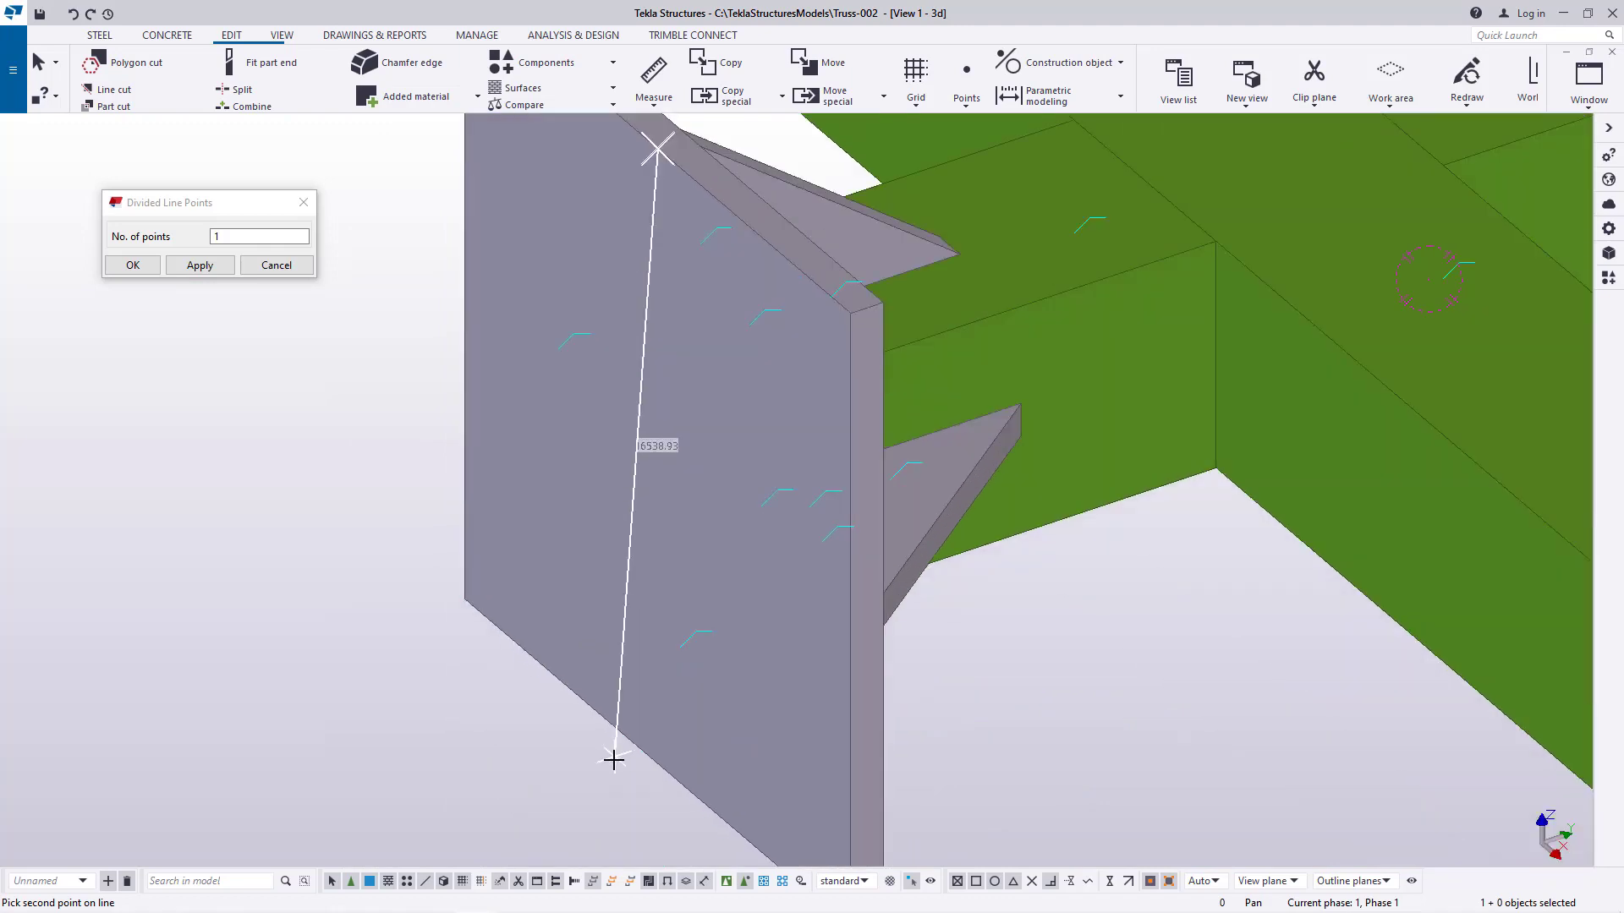
{"action": "left_click", "coordinate": [668, 758]}
{"action": "right_click", "coordinate": [559, 327]}
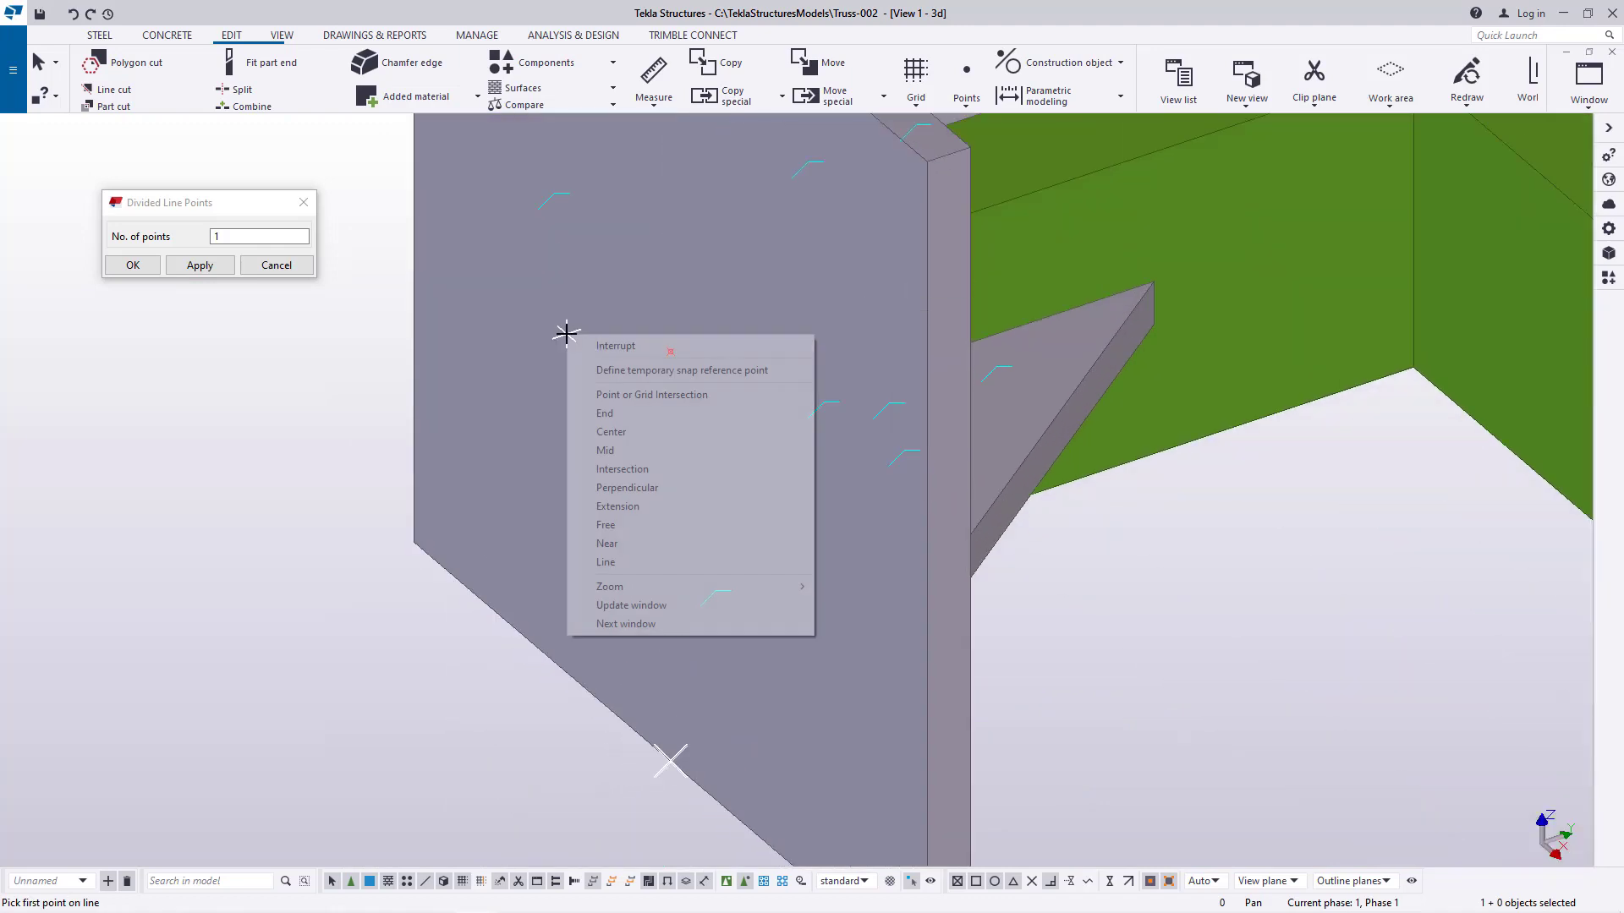
{"action": "left_click", "coordinate": [592, 345]}
{"action": "left_click", "coordinate": [199, 264]}
{"action": "left_click", "coordinate": [142, 268]}
Open the properties of the stub beam behind this end plate and copy its profile SHS70*70*4.0
{"action": "scroll", "coordinate": [899, 446], "scroll_direction": "down", "scroll_amount": 6}
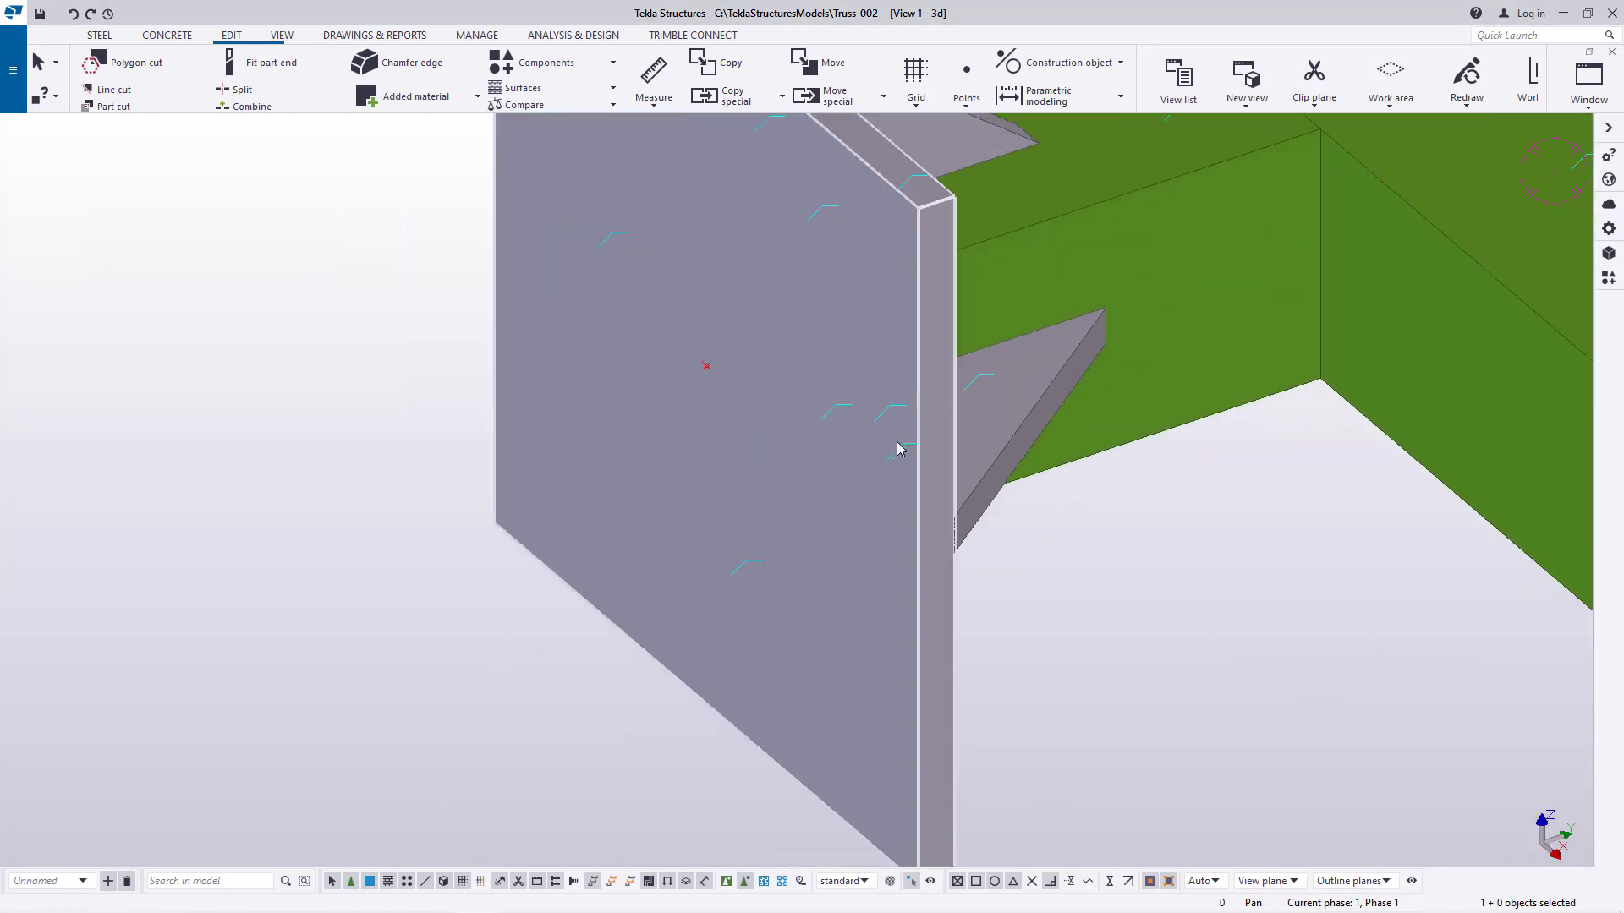
{"action": "double_click", "coordinate": [1073, 377]}
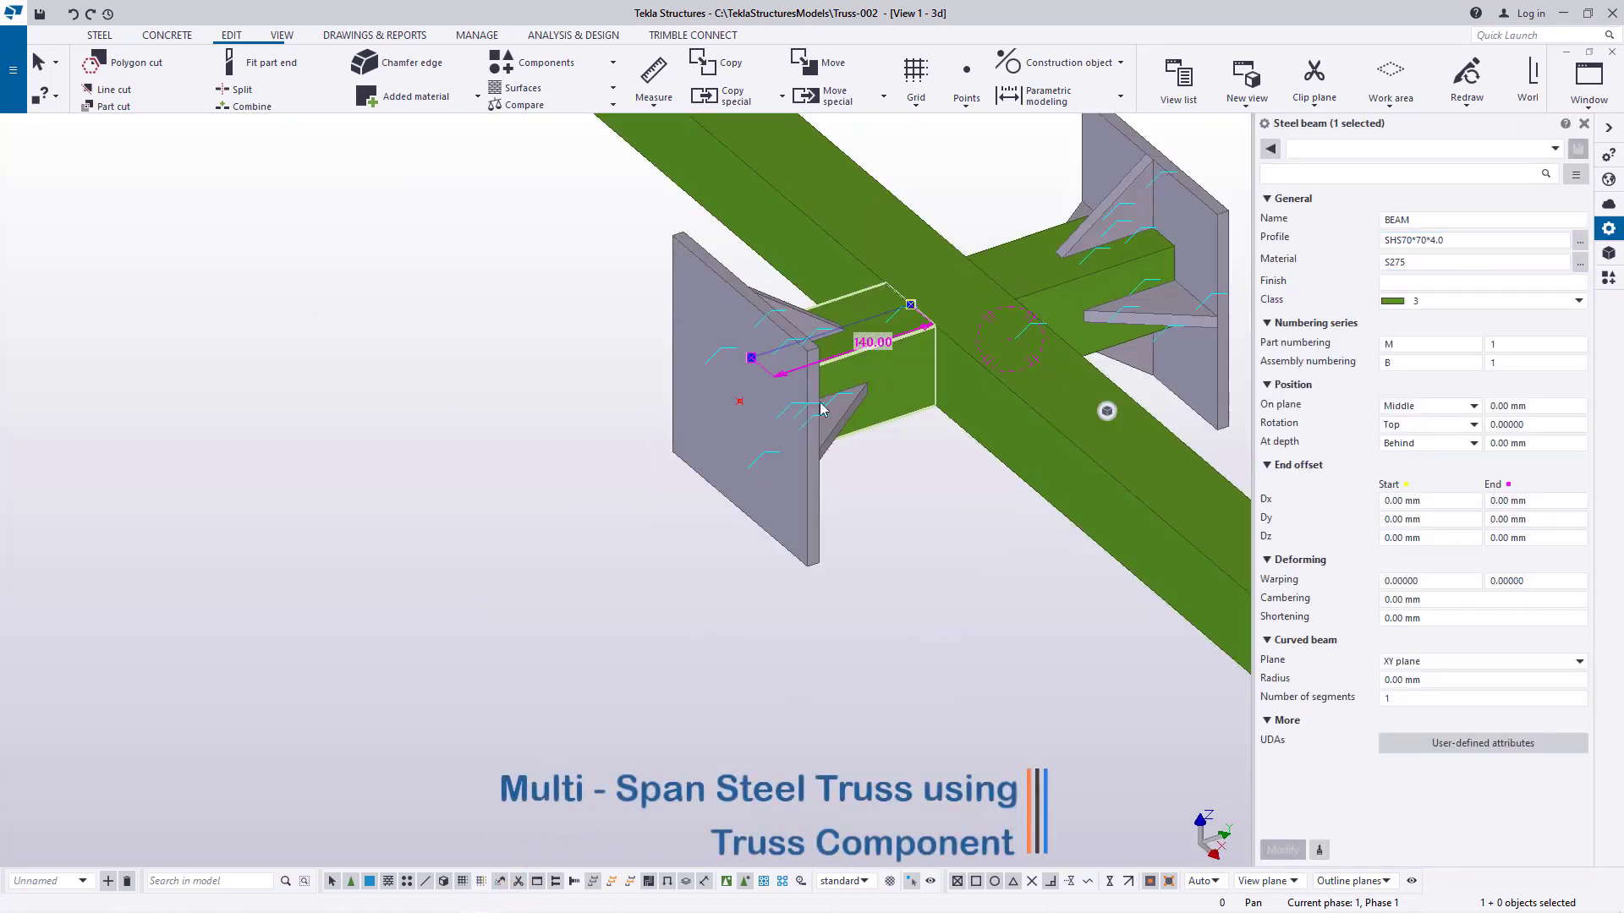
{"action": "right_click", "coordinate": [1411, 242]}
{"action": "left_click", "coordinate": [1453, 270]}
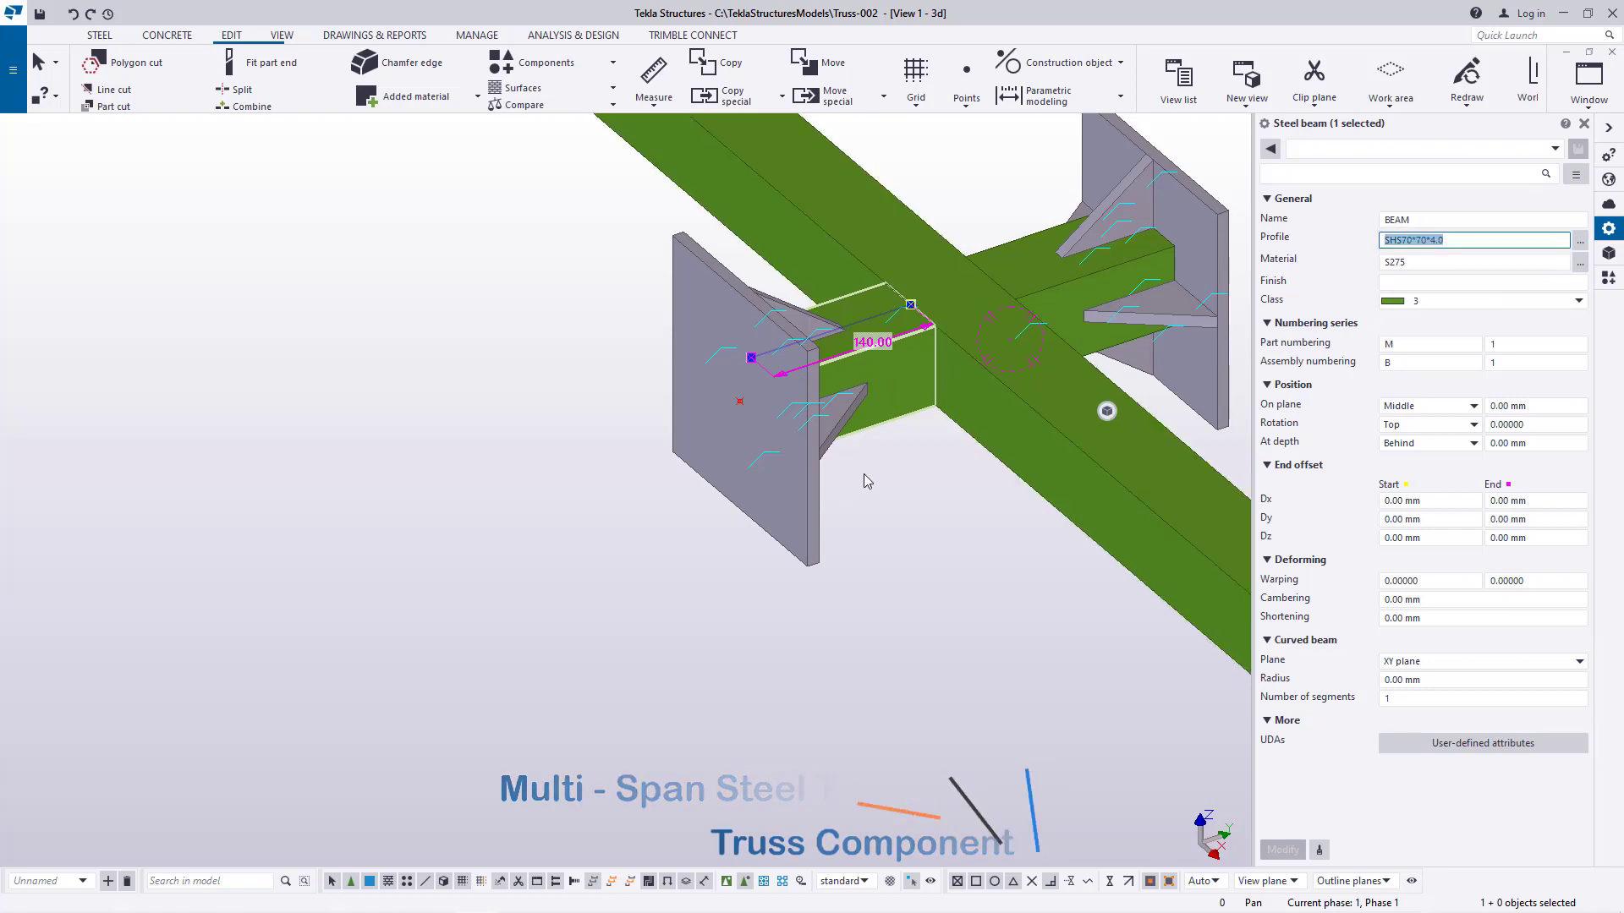
Model an SHS70*70*4.0 beam between the centre points of the two facing bottom-chord end plates on the neighbouring frames
{"action": "scroll", "coordinate": [892, 451], "scroll_direction": "down", "scroll_amount": 2}
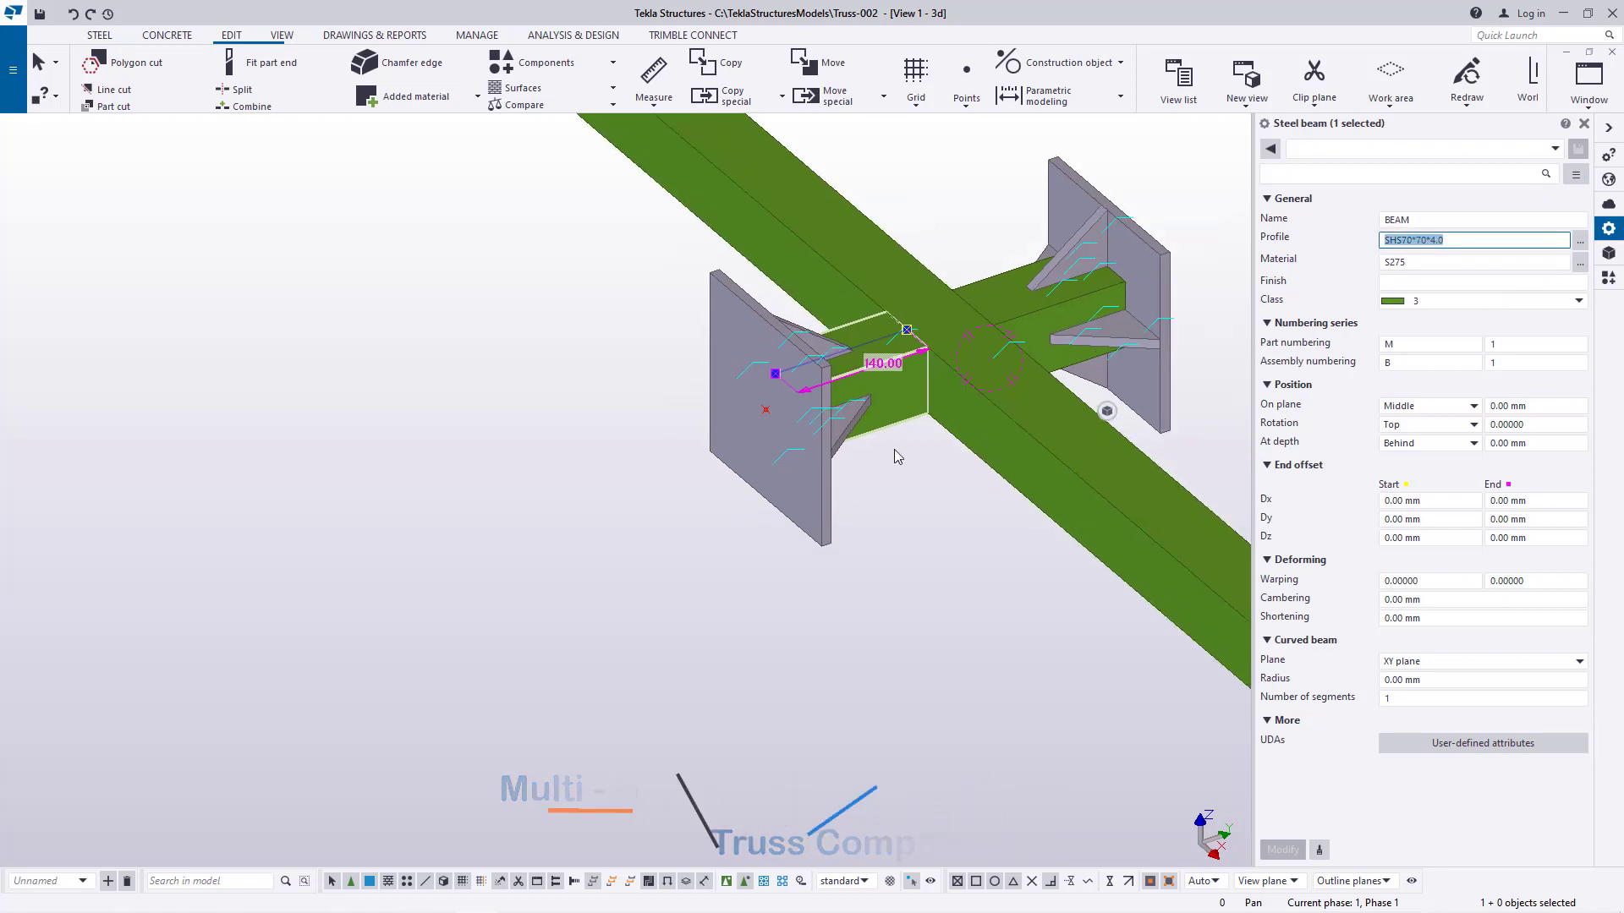
{"action": "left_click", "coordinate": [99, 36]}
{"action": "left_click", "coordinate": [154, 80]}
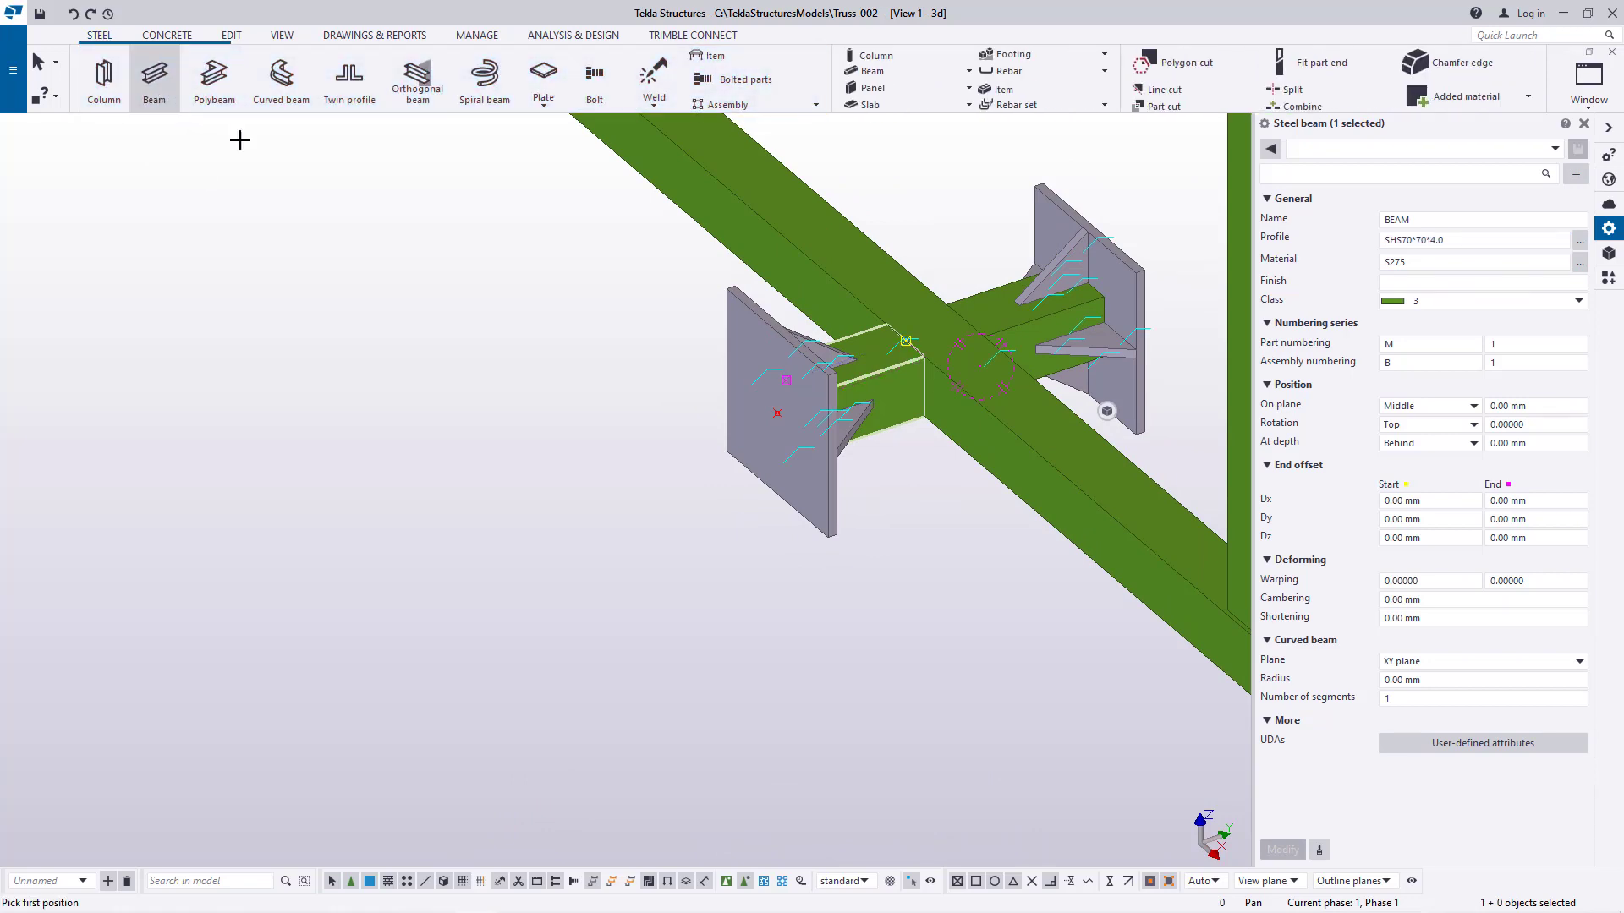
{"action": "scroll", "coordinate": [795, 421], "scroll_direction": "up", "scroll_amount": 2}
{"action": "scroll", "coordinate": [795, 421], "scroll_direction": "up", "scroll_amount": 2}
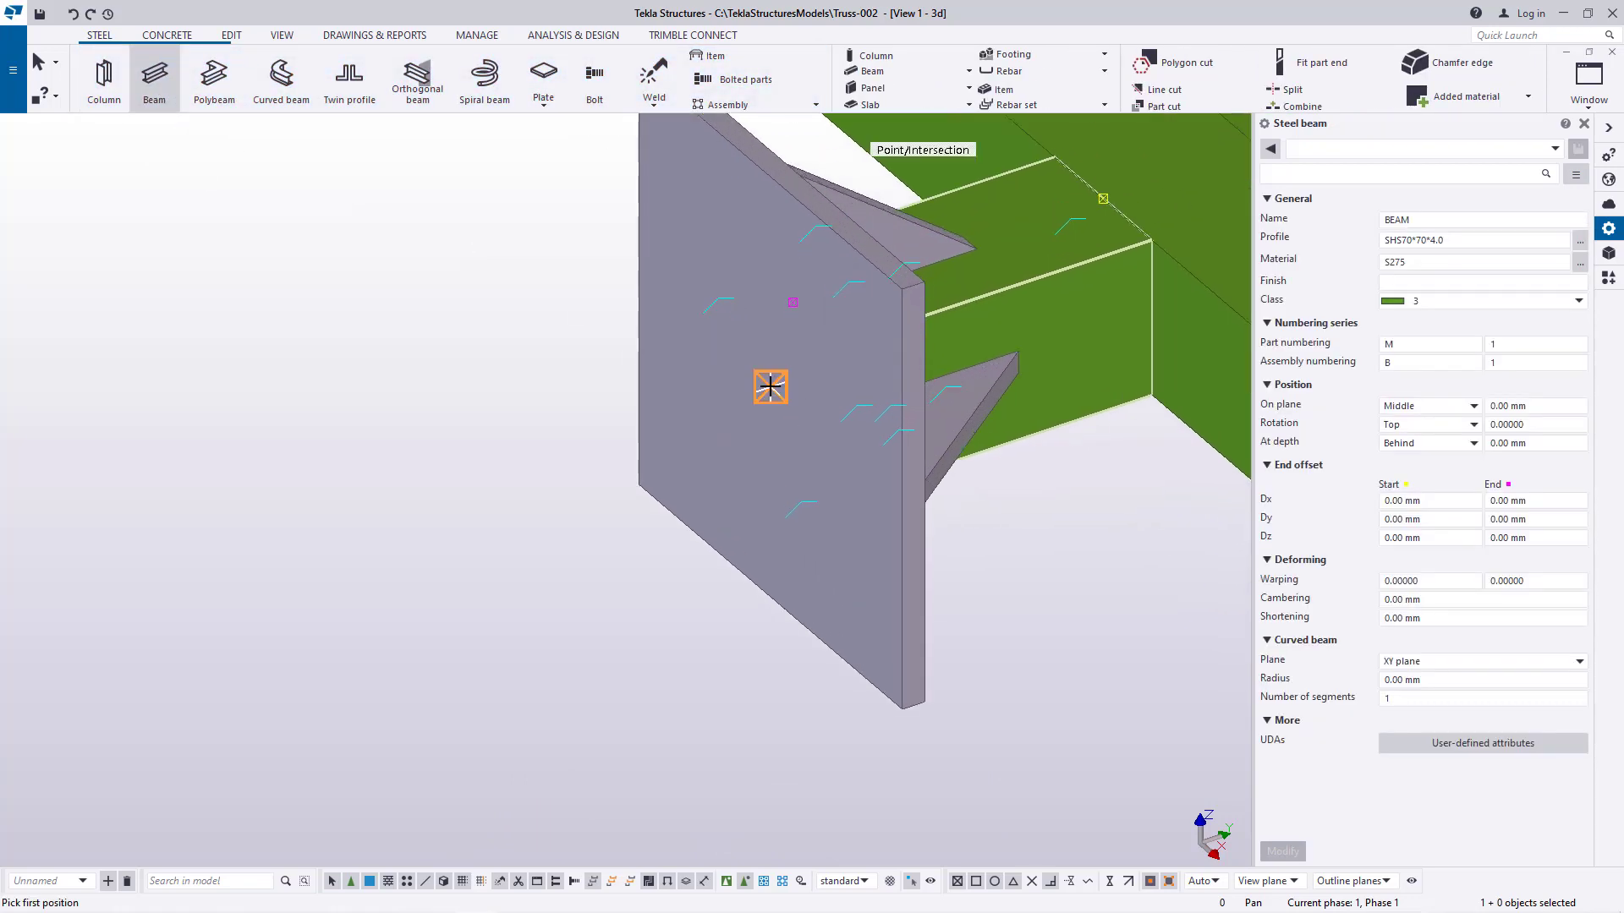
{"action": "left_click", "coordinate": [770, 387]}
{"action": "scroll", "coordinate": [1058, 364], "scroll_direction": "down", "scroll_amount": 10}
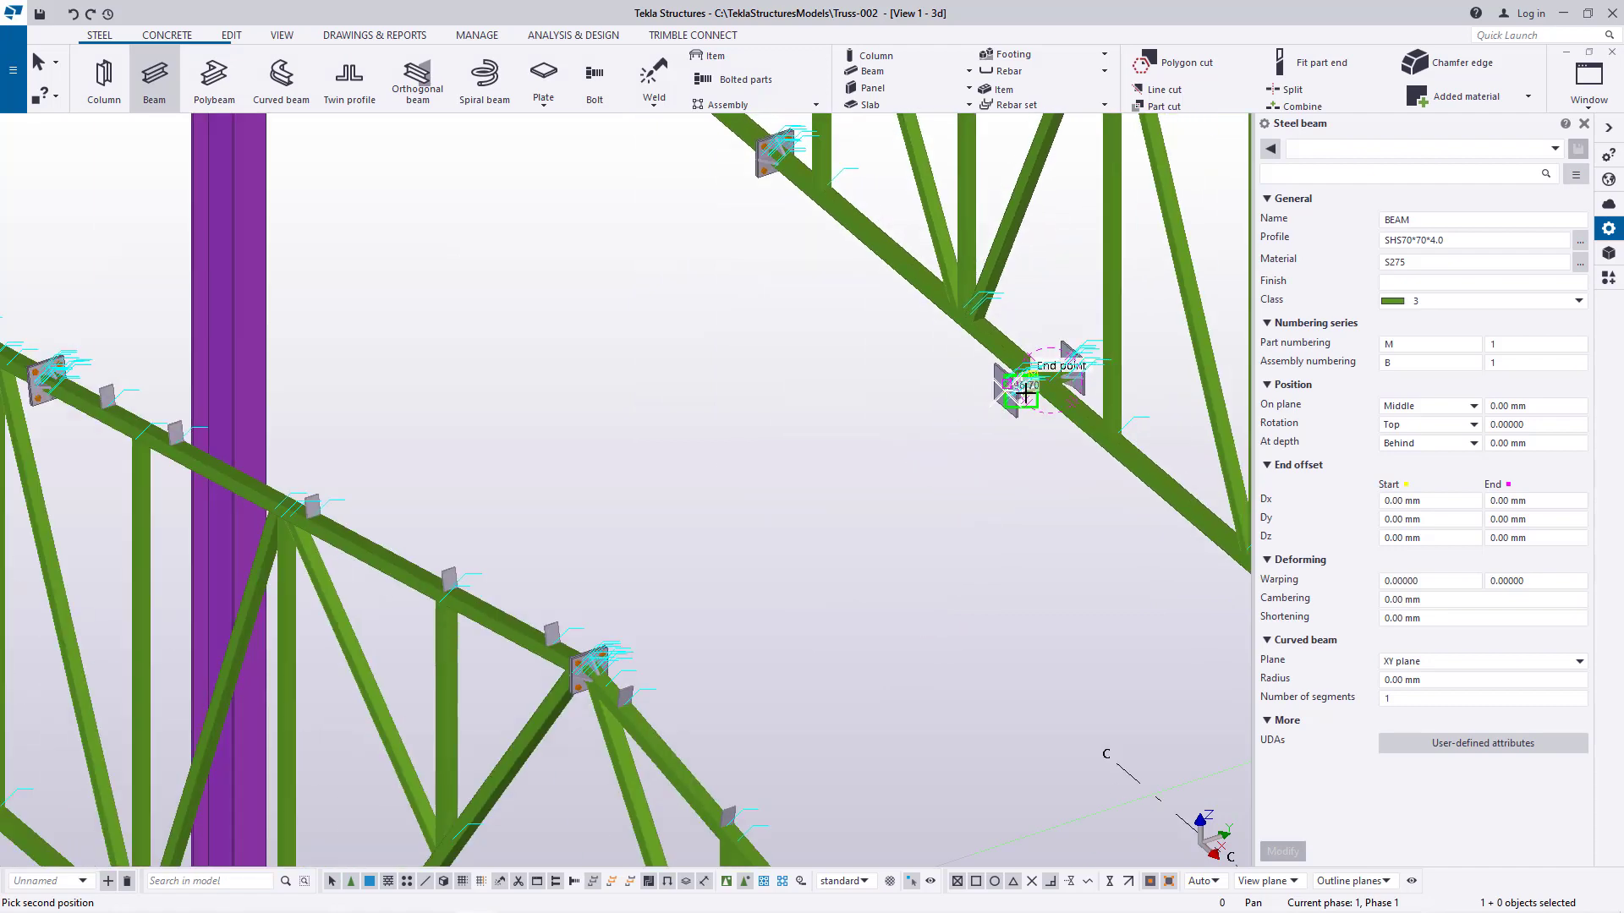
{"action": "scroll", "coordinate": [533, 562], "scroll_direction": "up", "scroll_amount": 10}
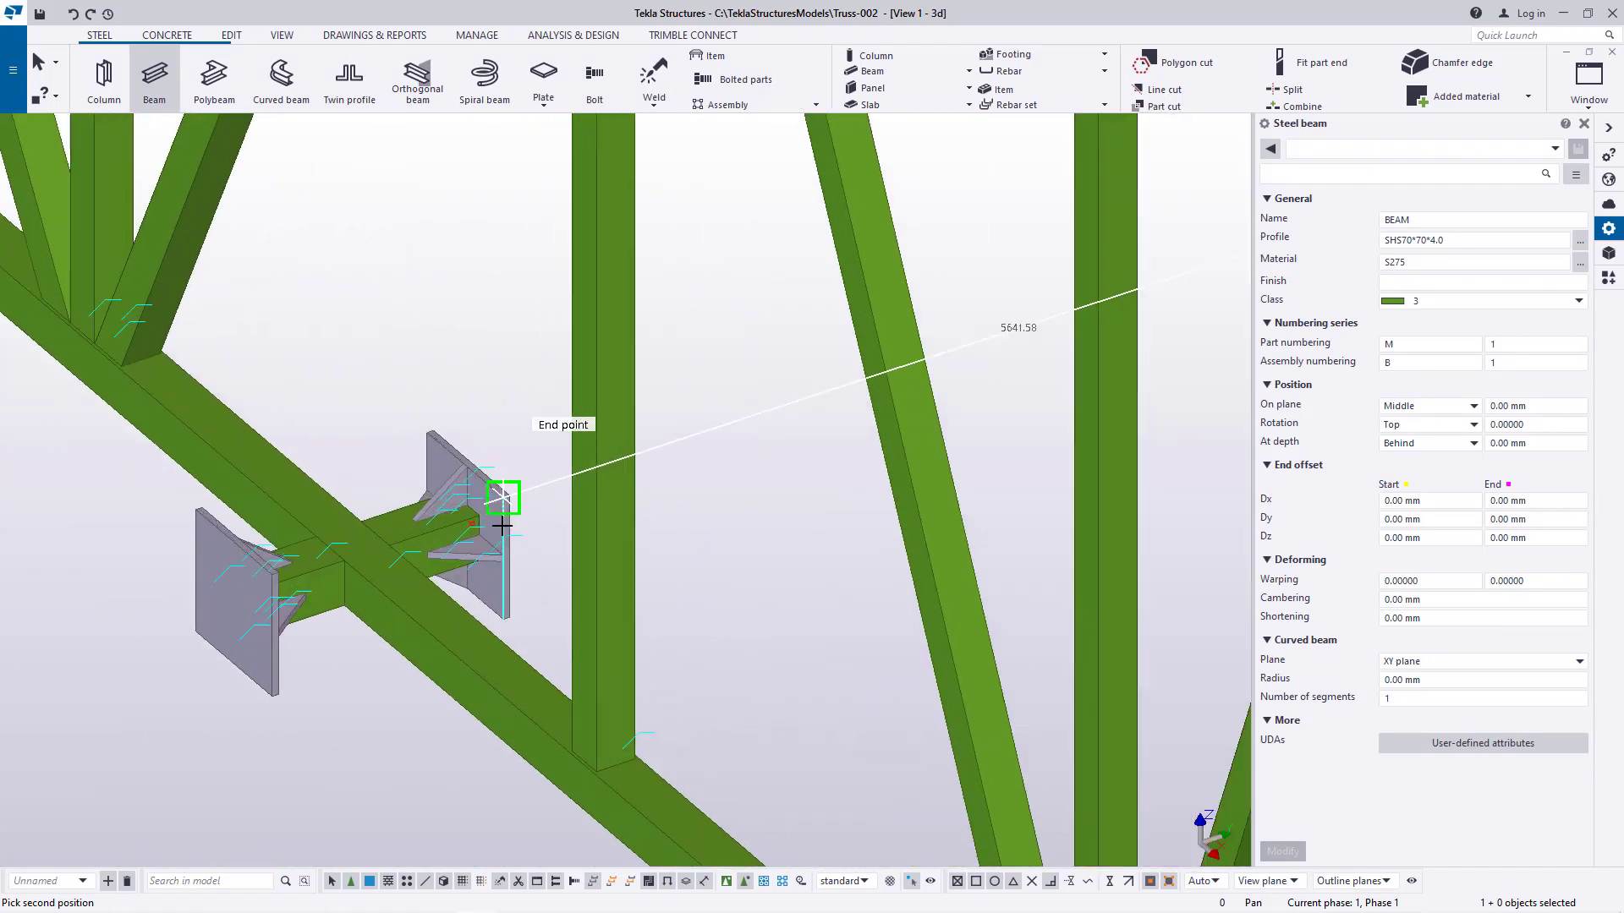
{"action": "scroll", "coordinate": [471, 542], "scroll_direction": "up", "scroll_amount": 4}
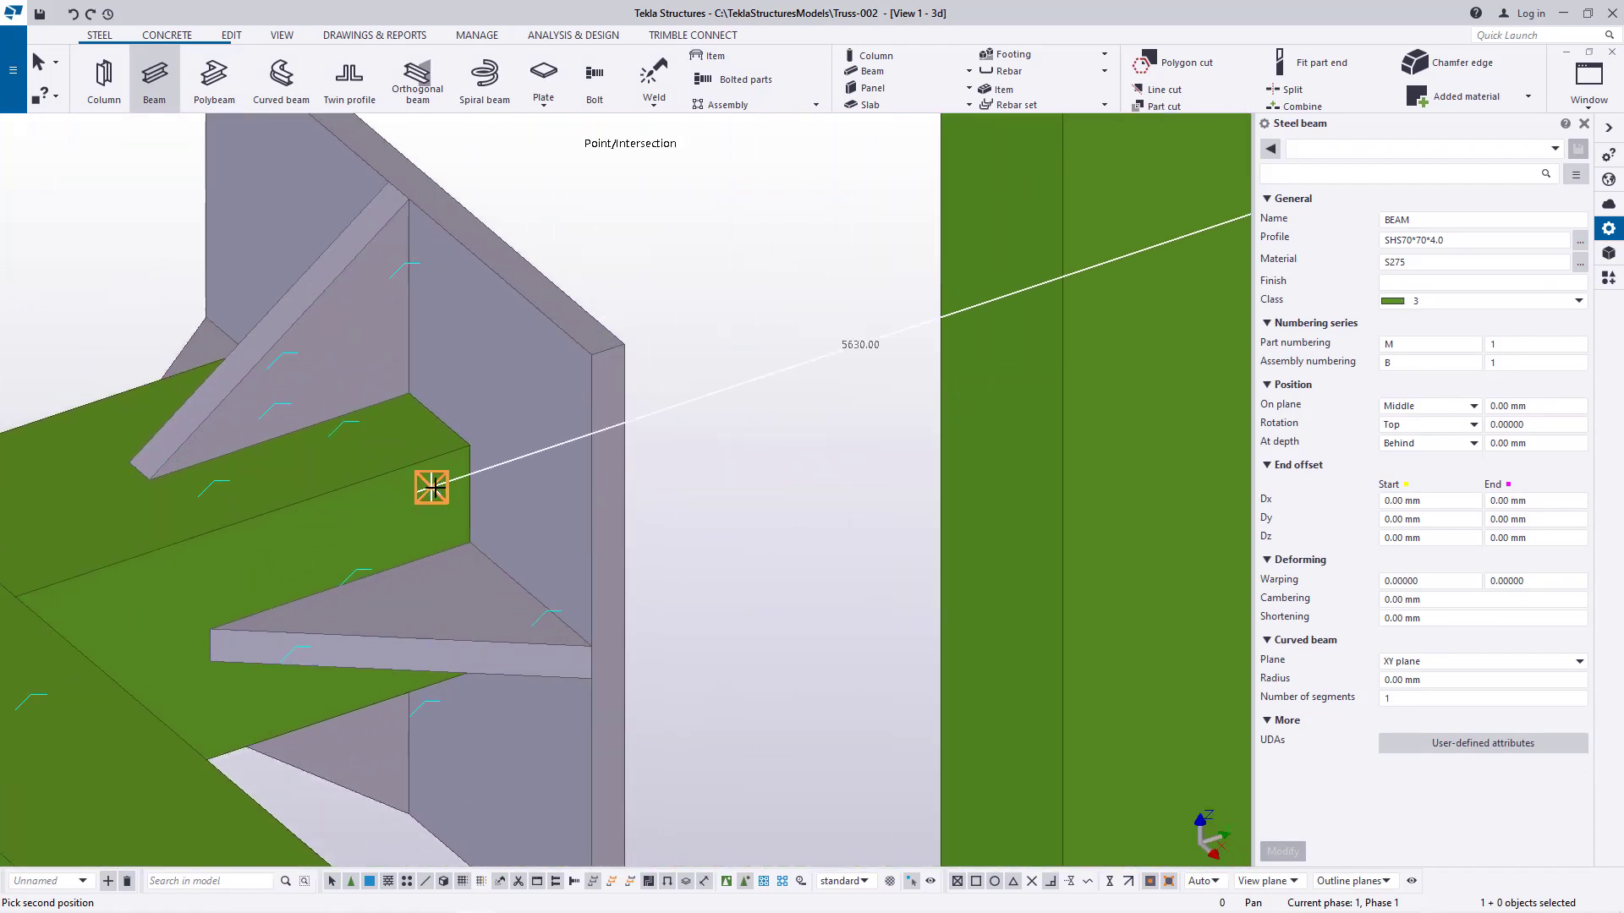
{"action": "left_click", "coordinate": [432, 487]}
{"action": "right_click", "coordinate": [717, 306]}
{"action": "left_click", "coordinate": [748, 316]}
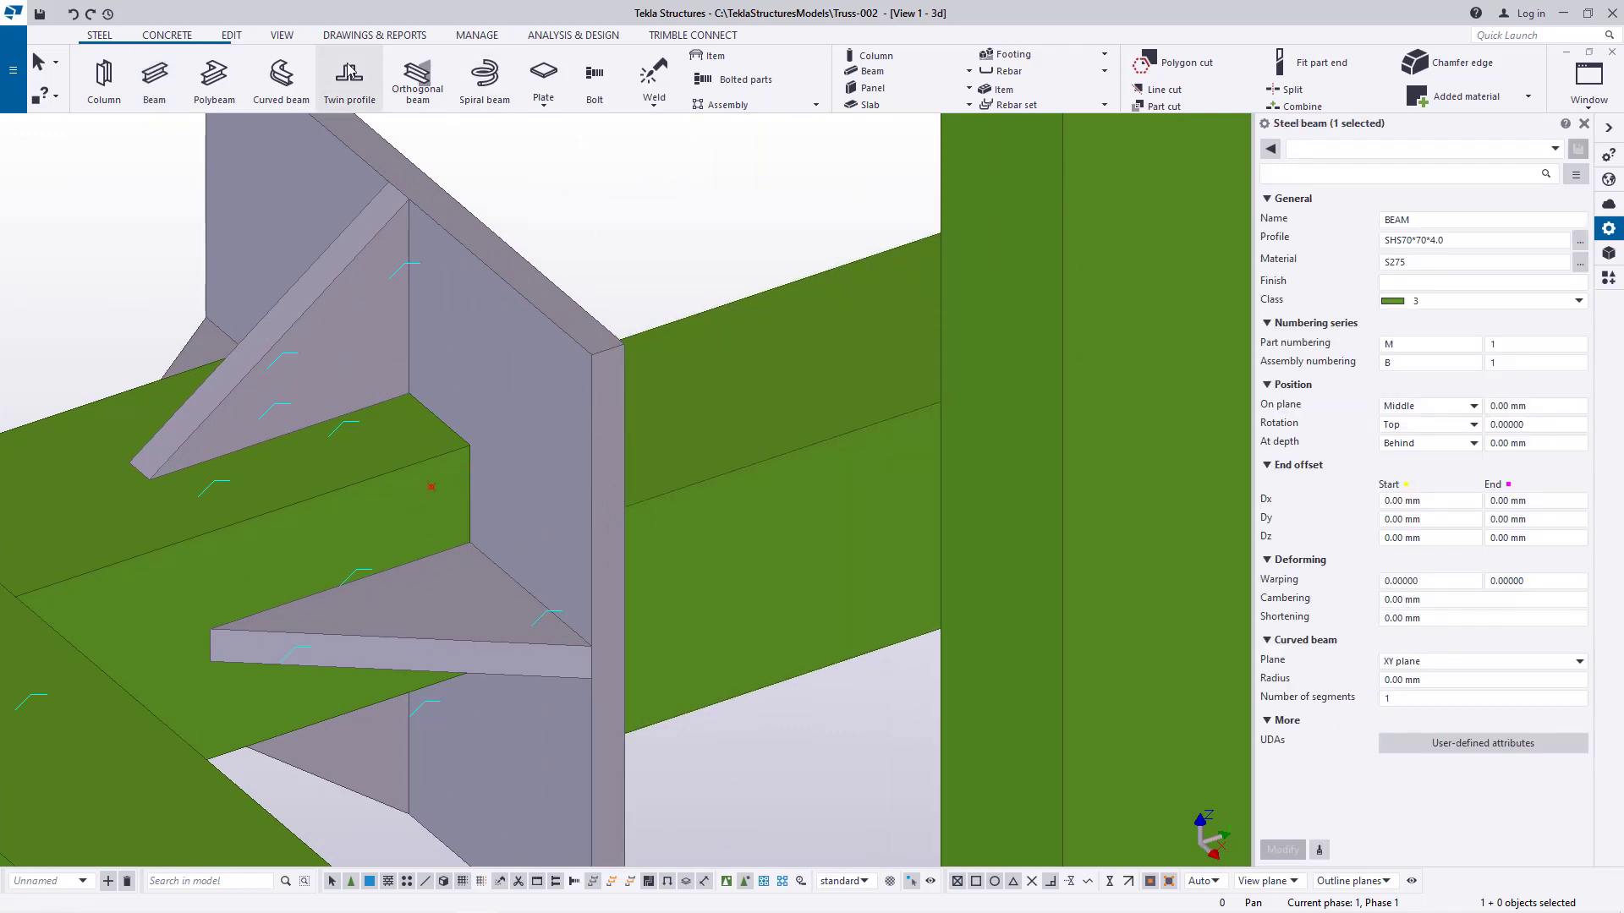
Set the new connecting beam's position at depth to Middle so it lines up with the stub behind the end plate
{"action": "left_click", "coordinate": [280, 37]}
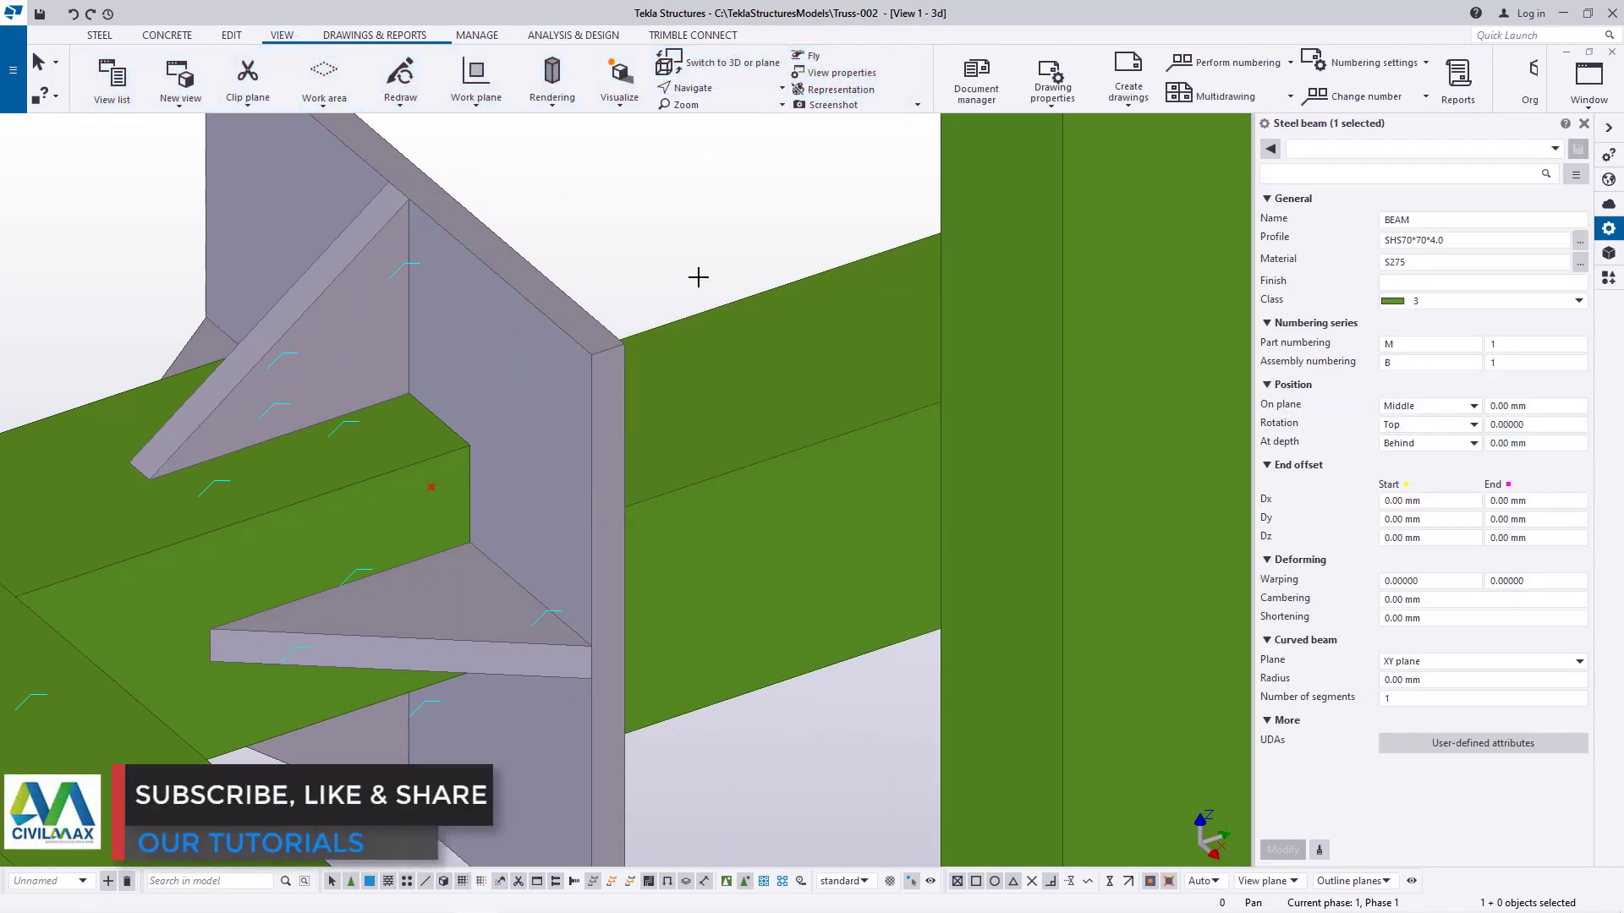
{"action": "middle_click_drag", "start_coordinate": [694, 483], "coordinate": [527, 463], "text": "ctrl"}
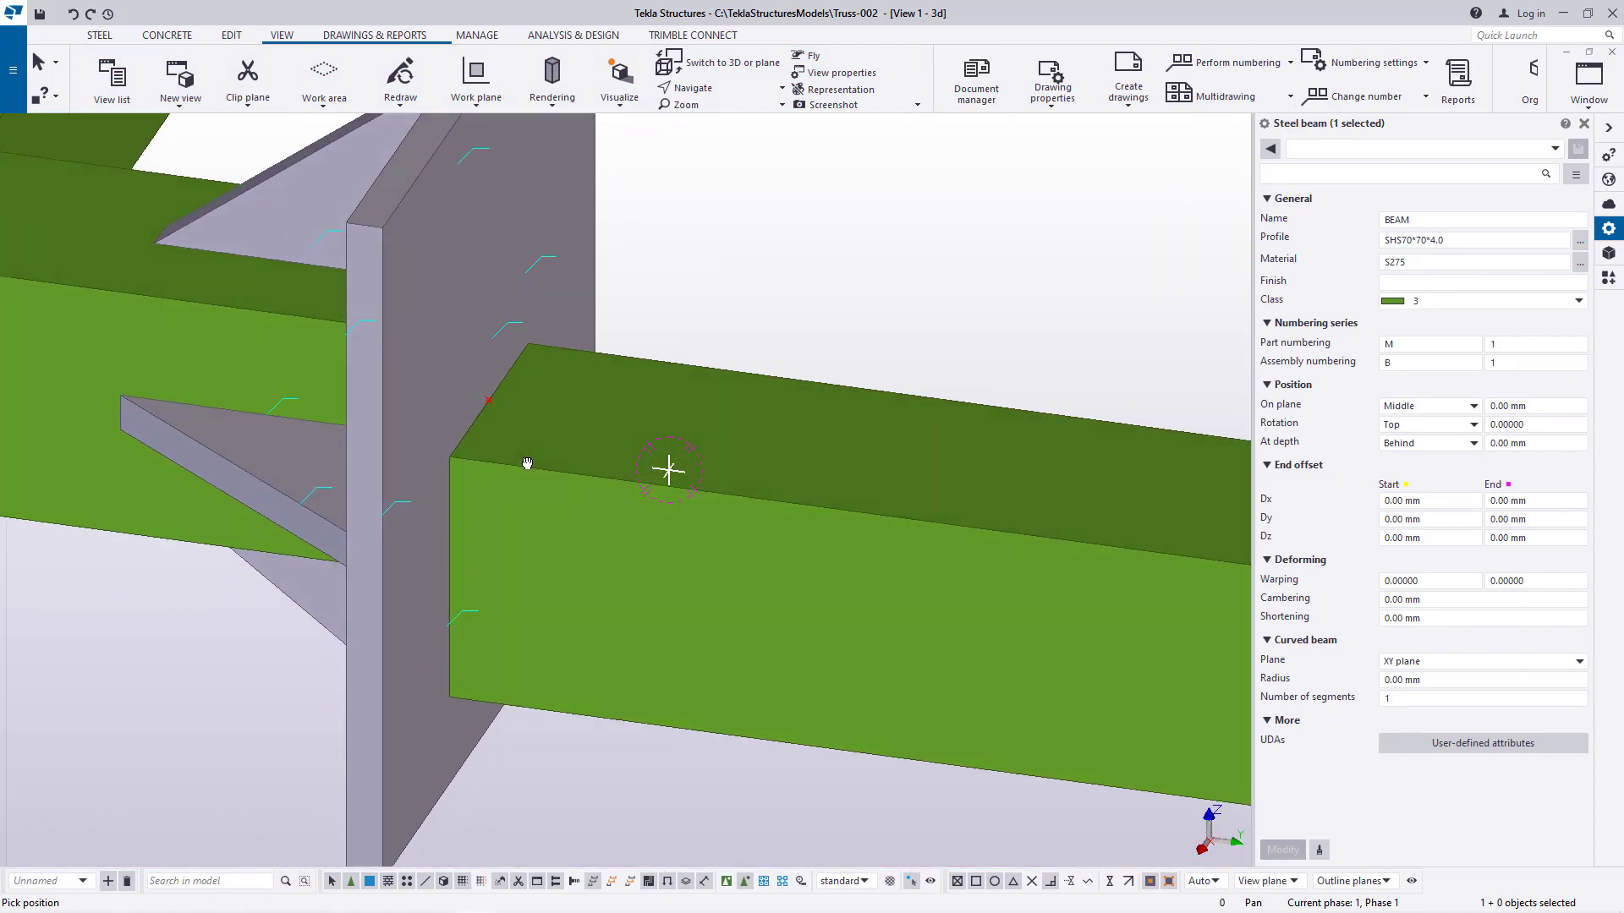
{"action": "middle_click_drag", "start_coordinate": [657, 488], "coordinate": [728, 503], "text": "ctrl"}
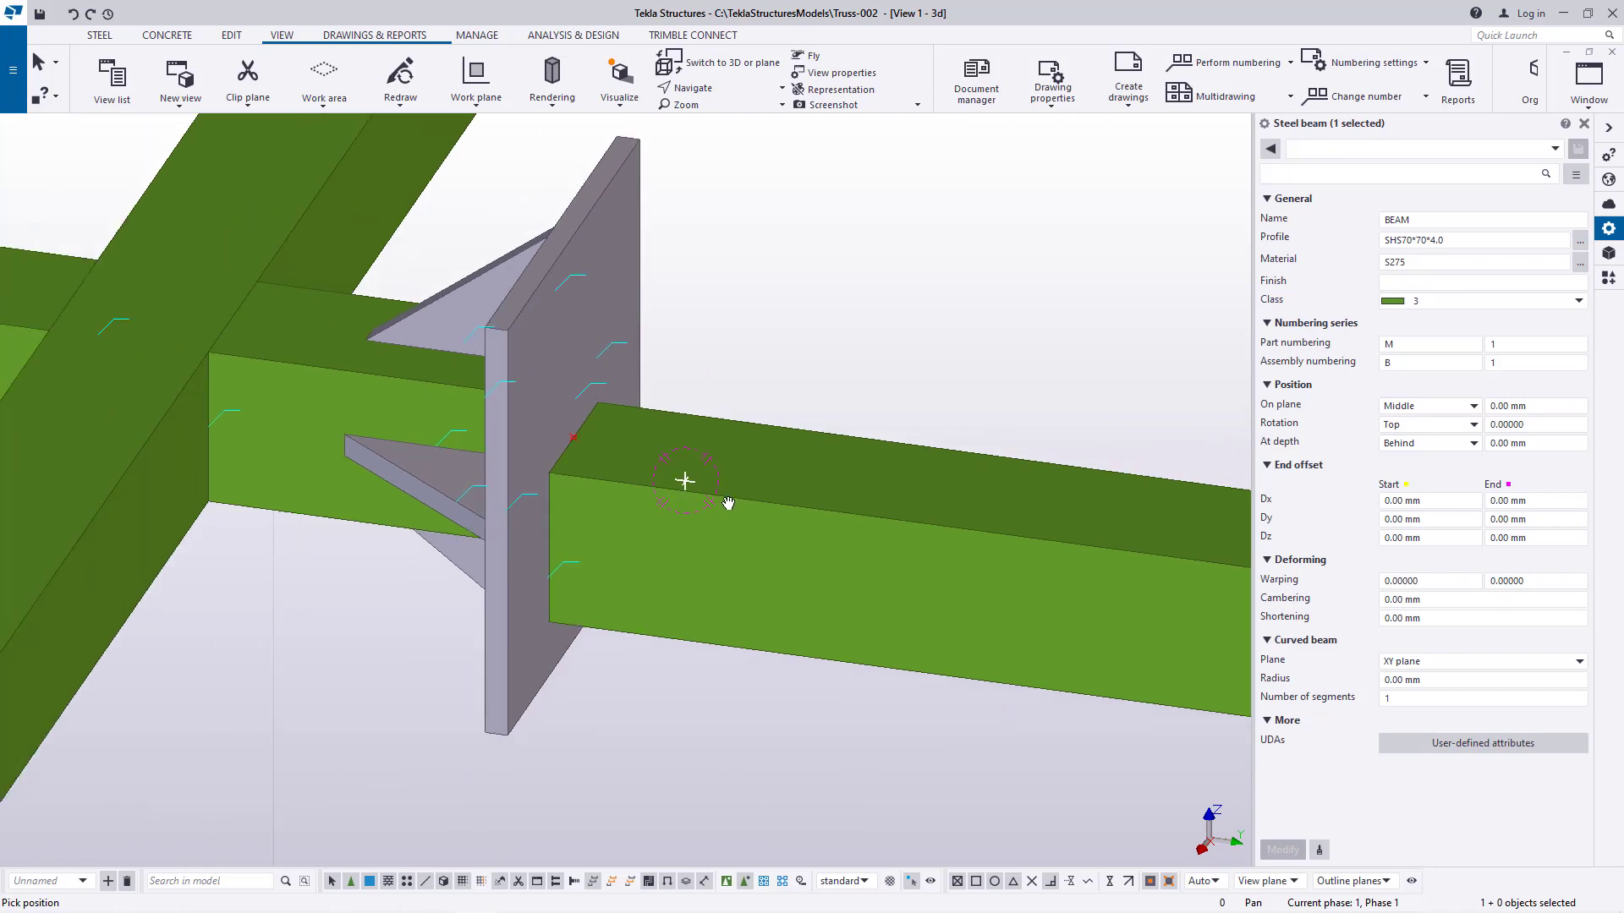
{"action": "middle_click_drag", "start_coordinate": [733, 408], "coordinate": [681, 439], "text": "ctrl"}
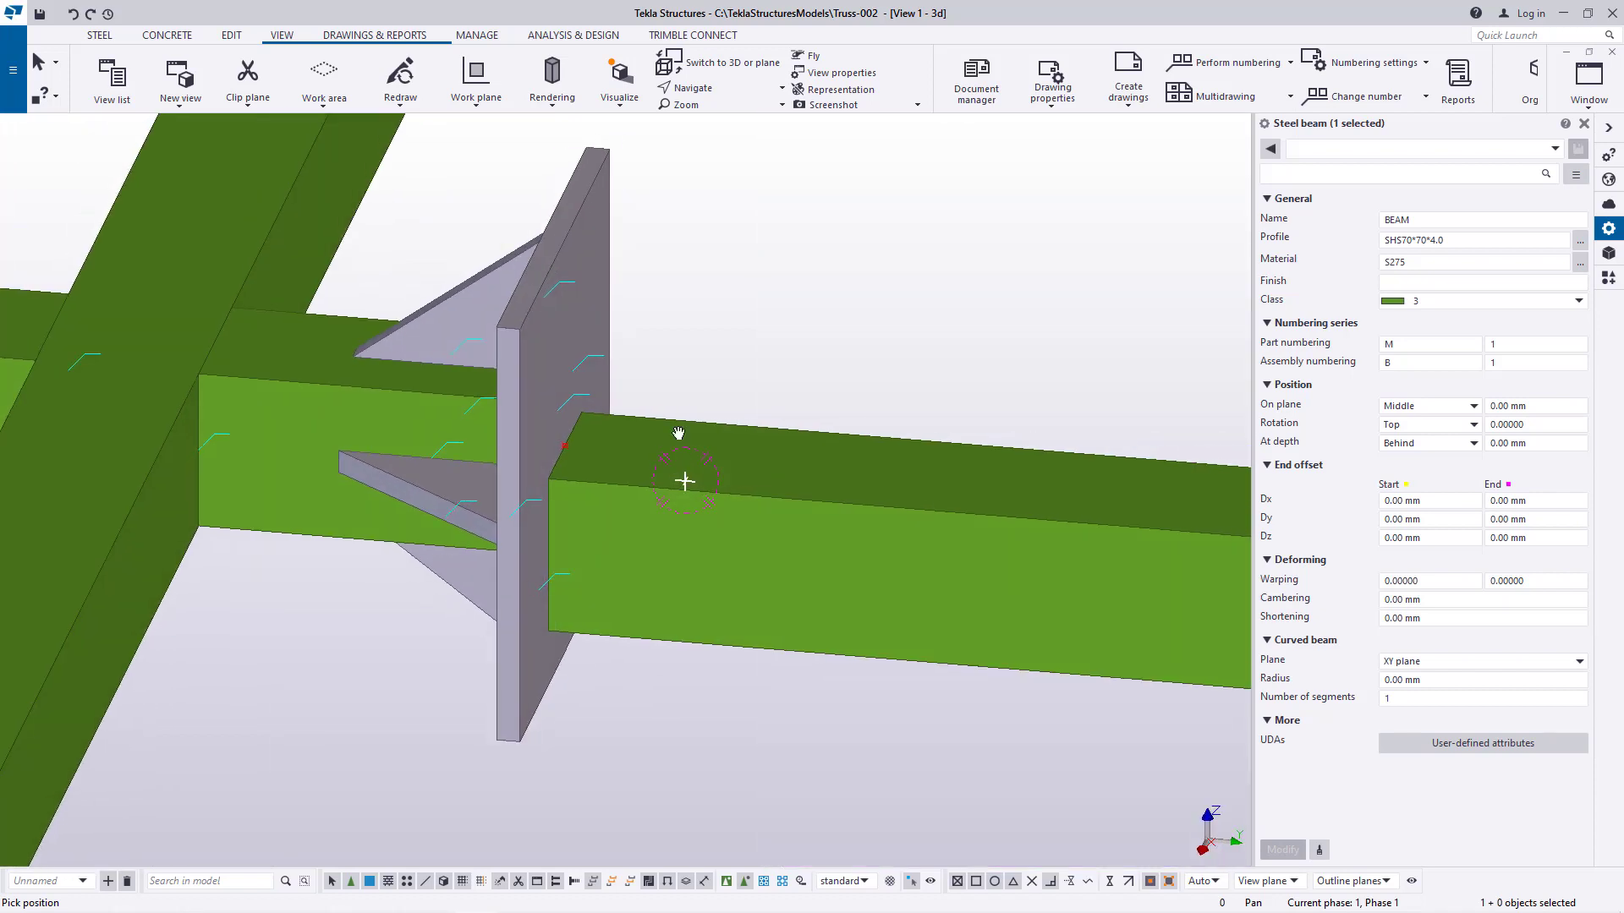
{"action": "right_click", "coordinate": [745, 247]}
{"action": "left_click", "coordinate": [775, 282]}
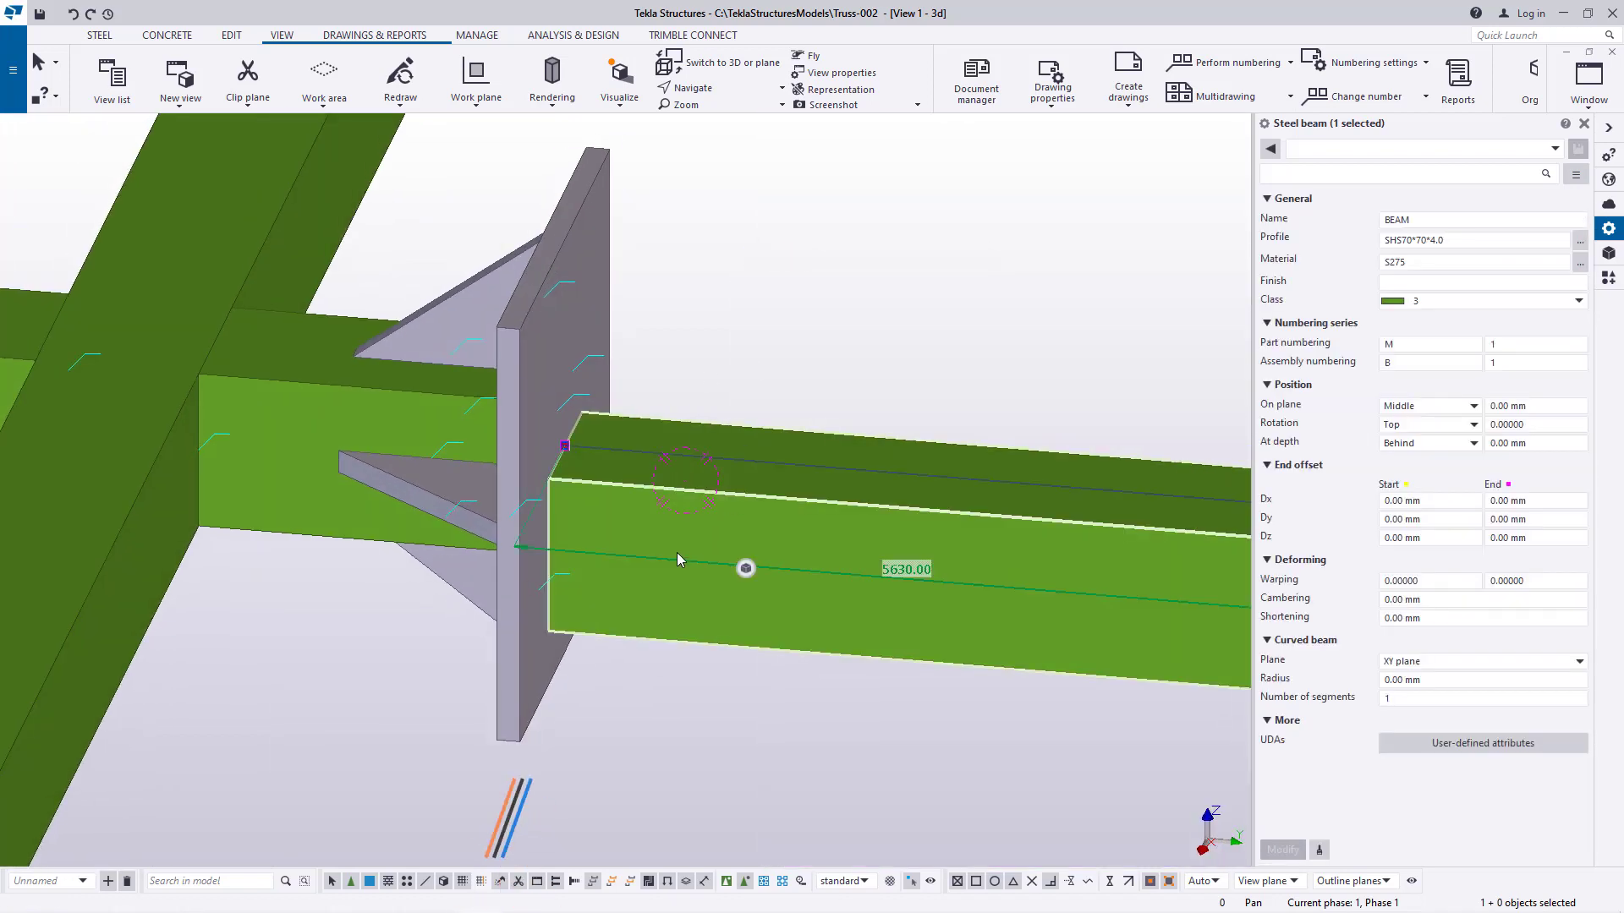
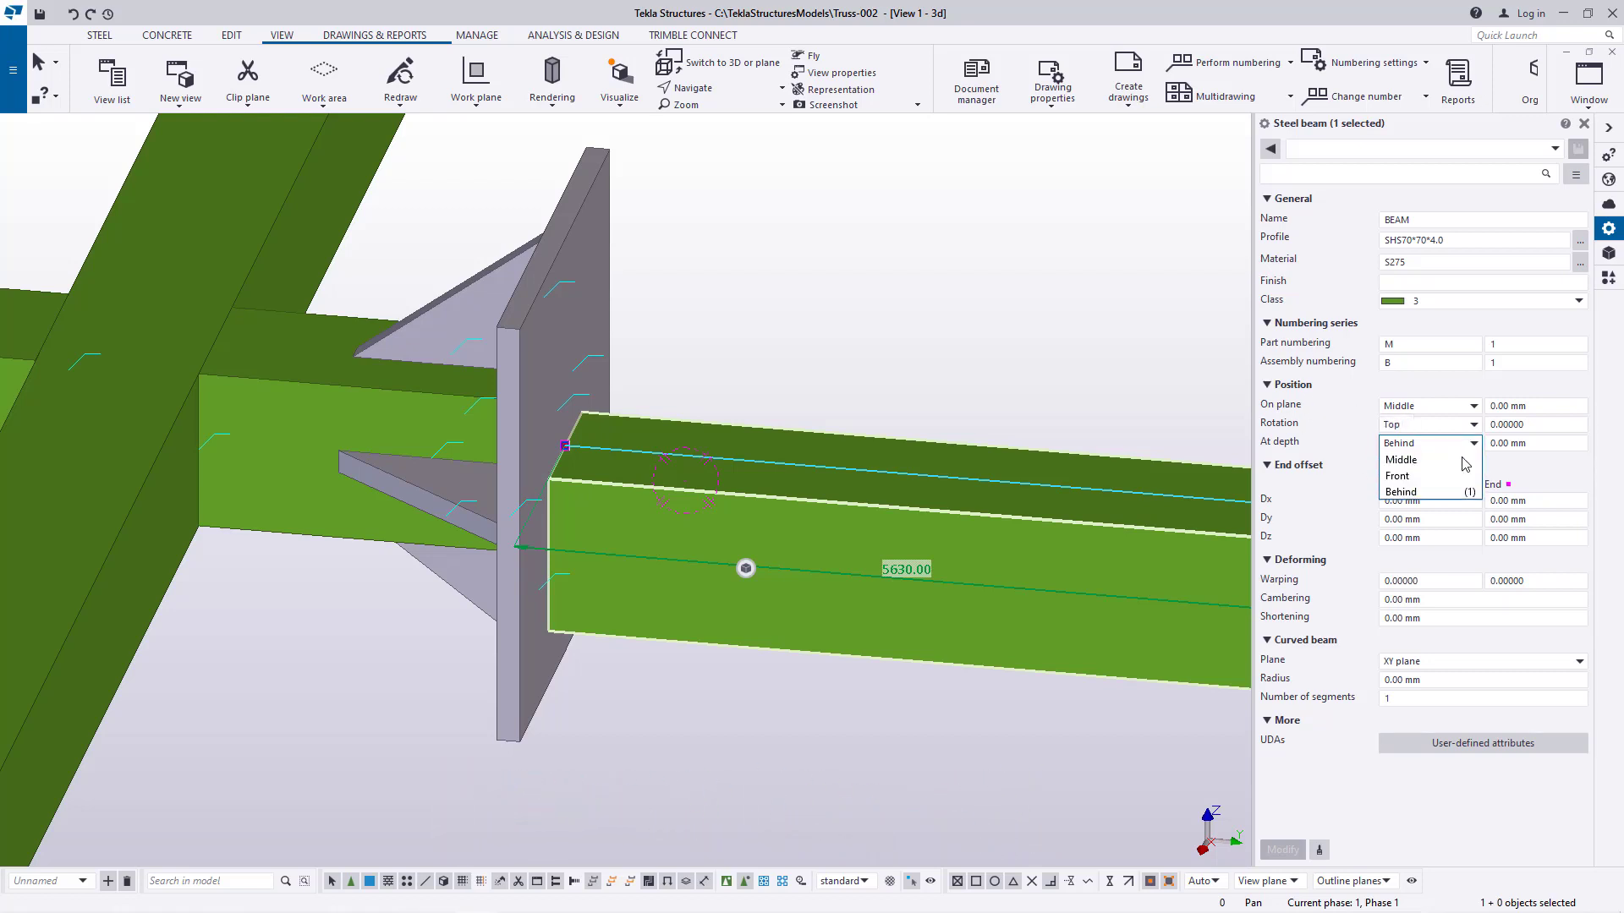
{"action": "left_click", "coordinate": [1282, 850]}
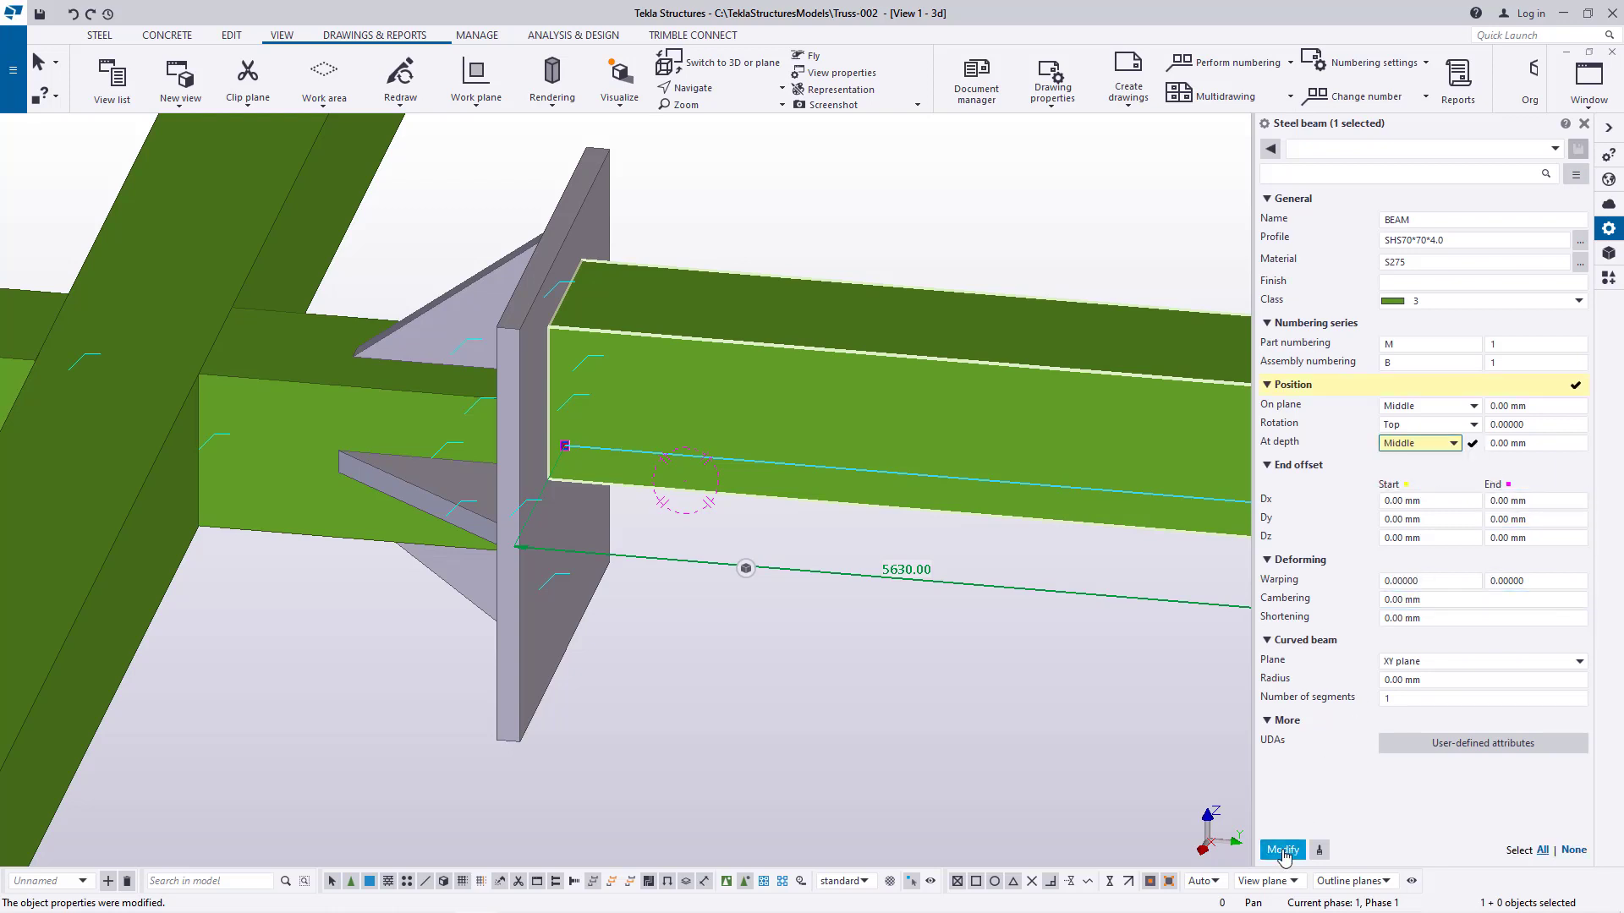
{"action": "left_click", "coordinate": [1282, 851]}
Place the work plane on the vertical side face of the new connecting beam using the work plane tool
{"action": "left_click", "coordinate": [714, 92]}
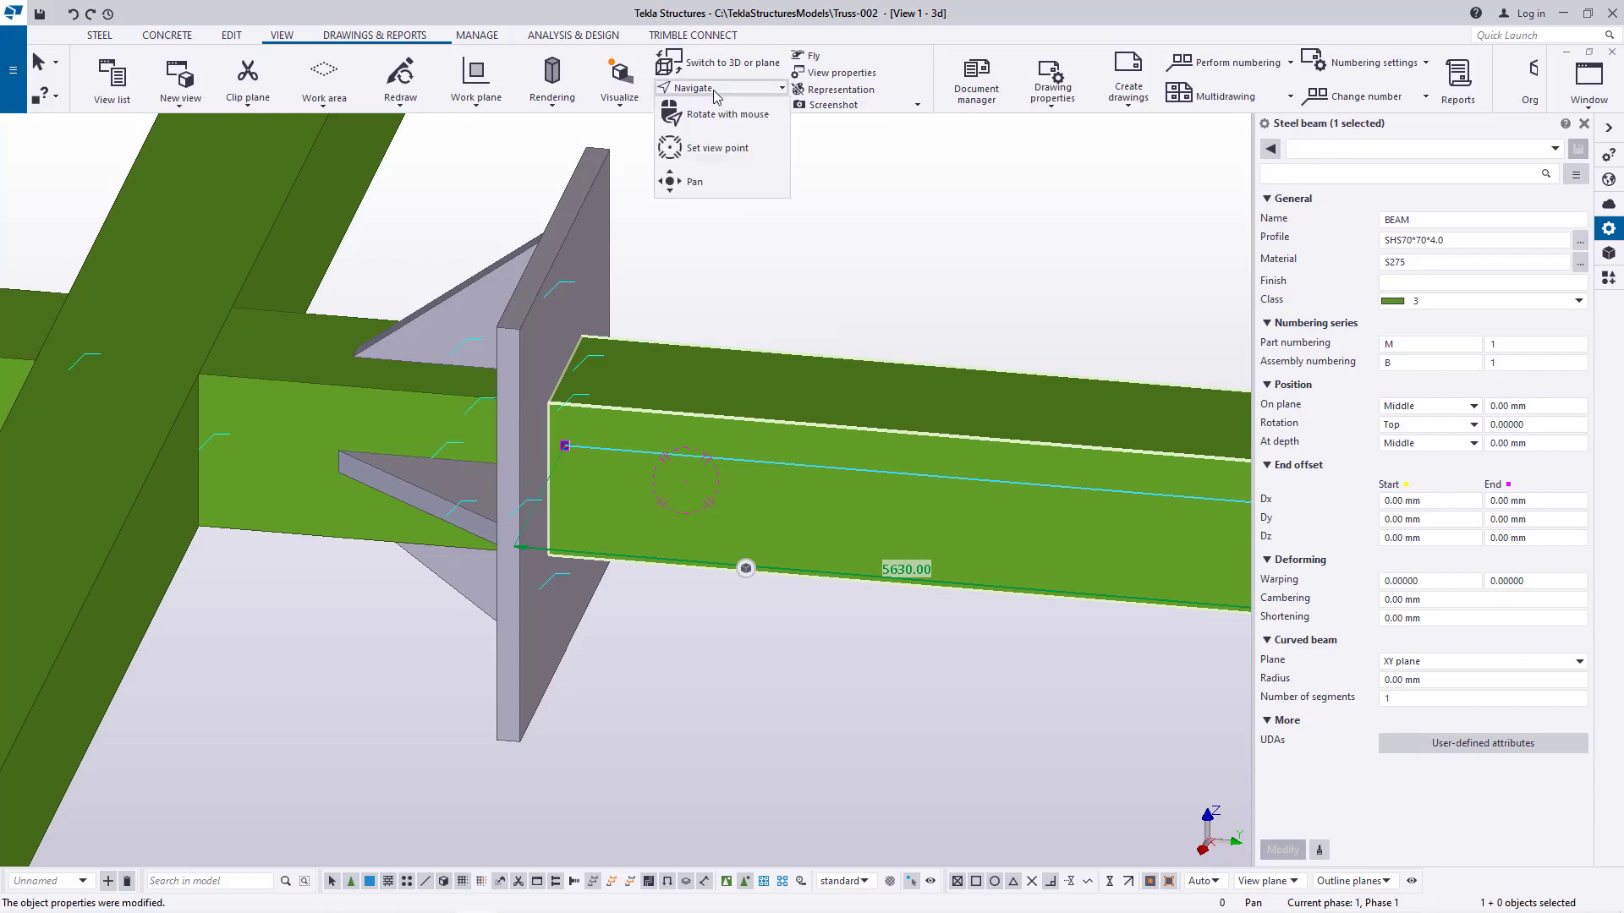
{"action": "left_click", "coordinate": [714, 150]}
{"action": "left_click", "coordinate": [624, 553]}
{"action": "middle_click_drag", "start_coordinate": [623, 552], "coordinate": [670, 538], "text": "ctrl"}
{"action": "right_click", "coordinate": [832, 293]}
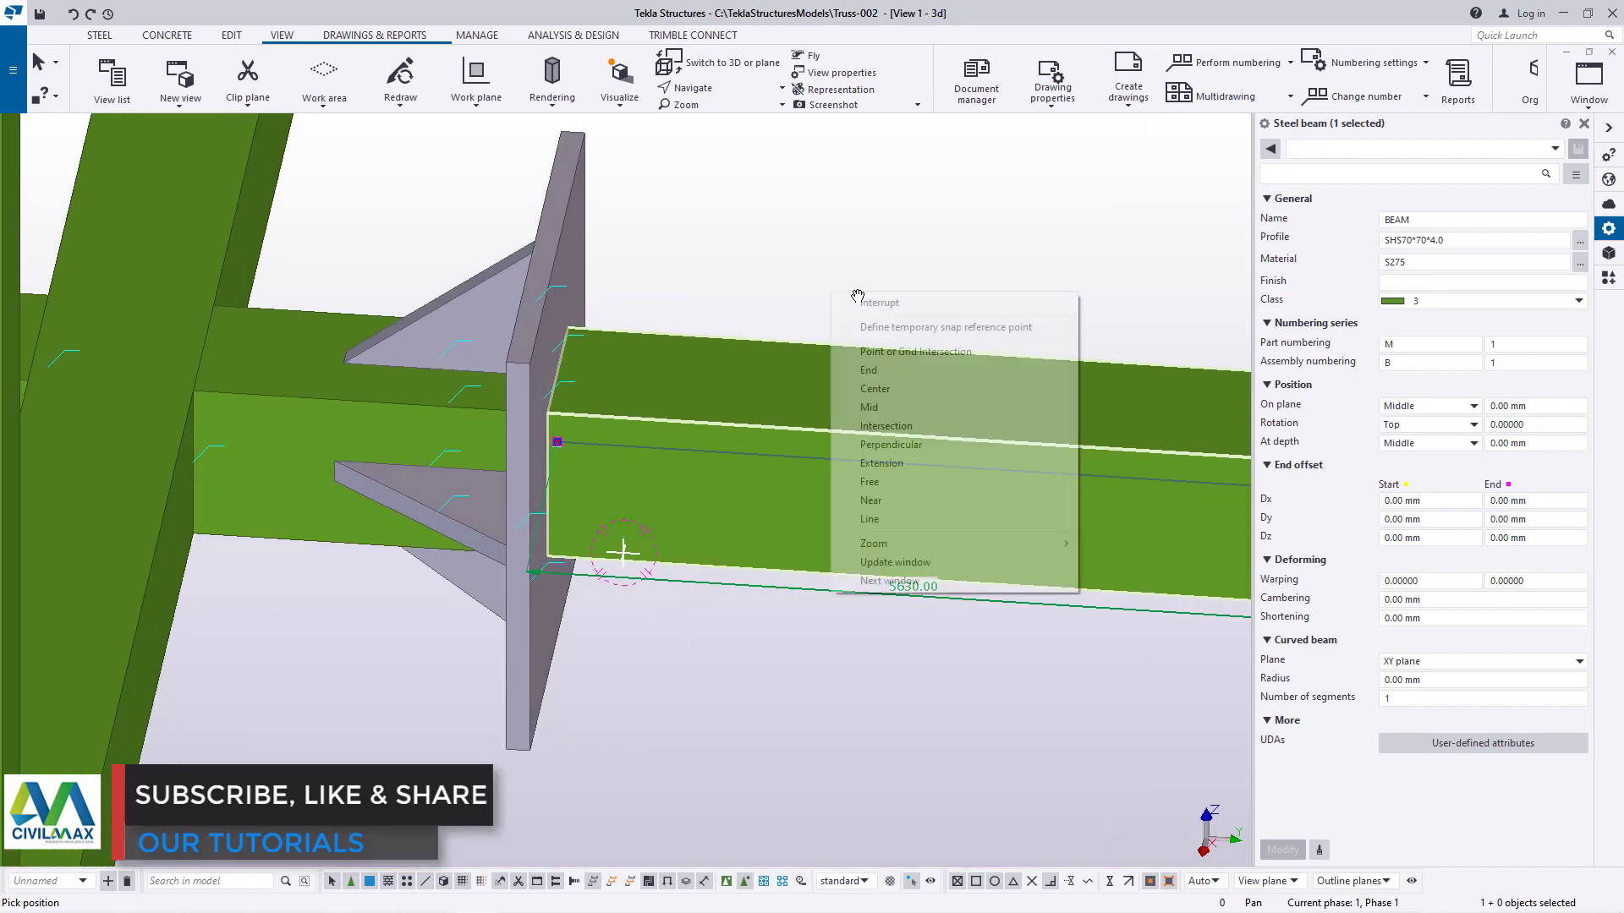
{"action": "left_click", "coordinate": [878, 302]}
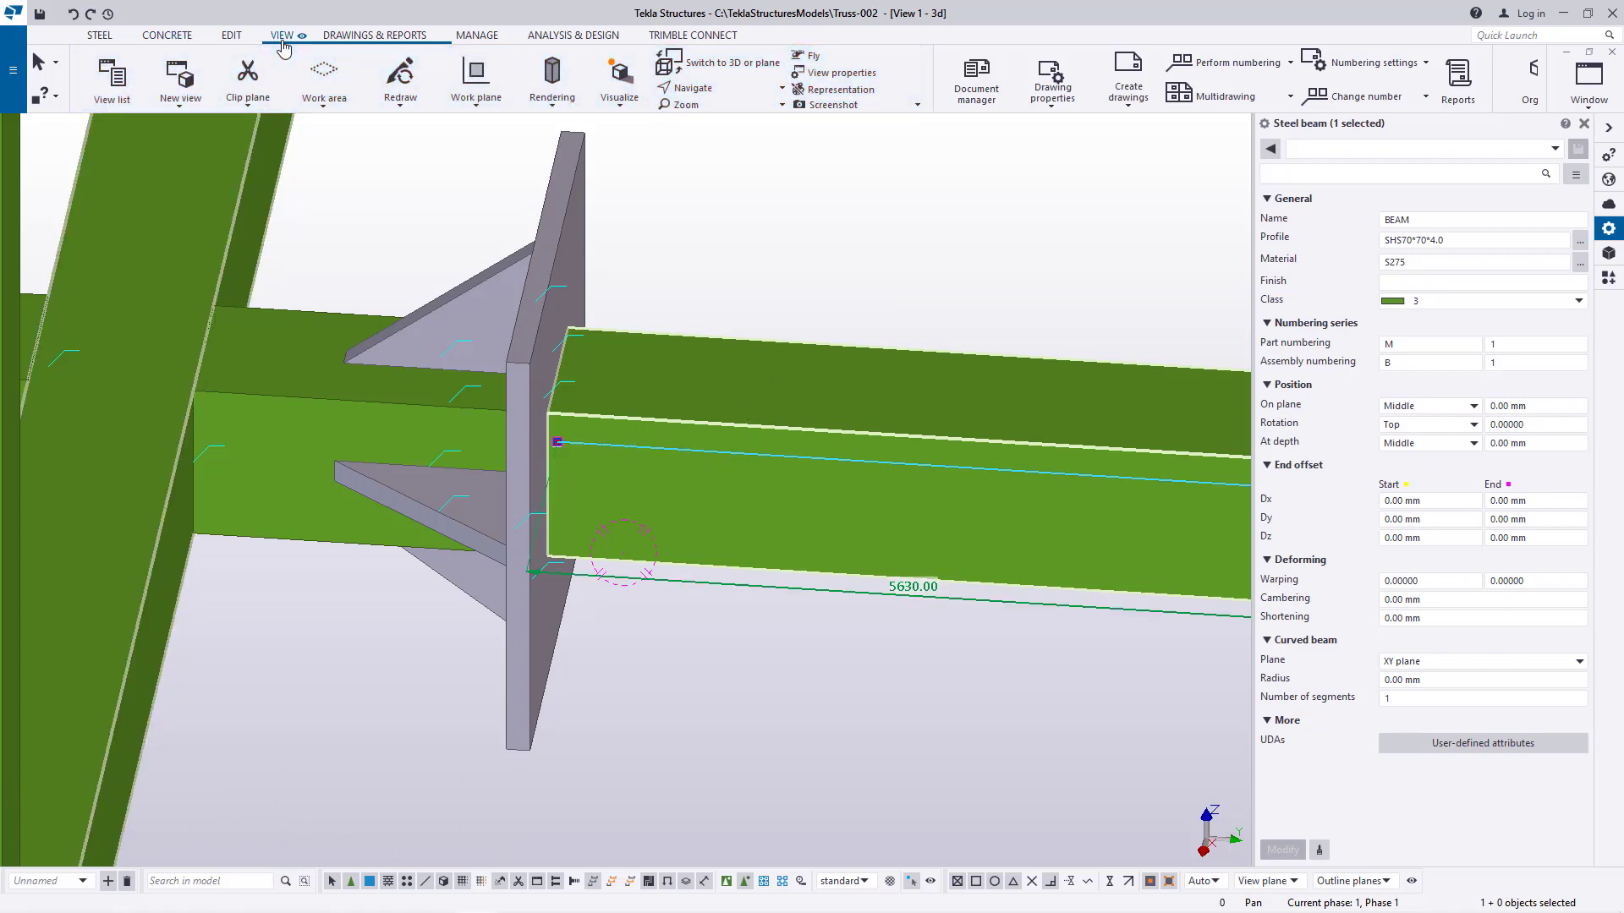
{"action": "left_click", "coordinate": [464, 110]}
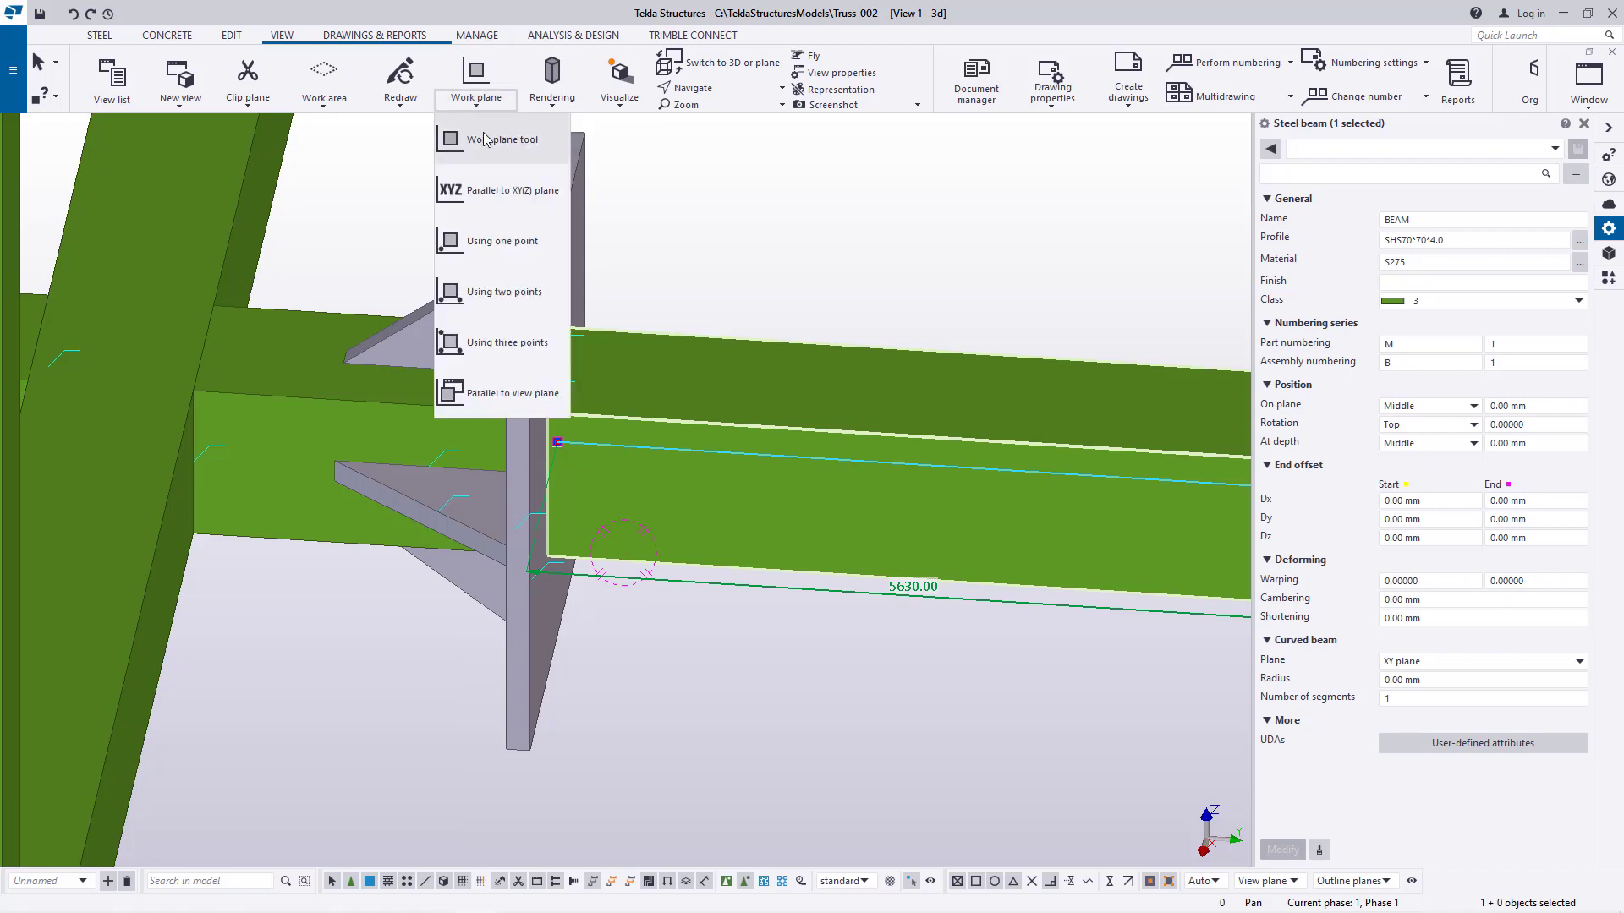
{"action": "left_click", "coordinate": [482, 139]}
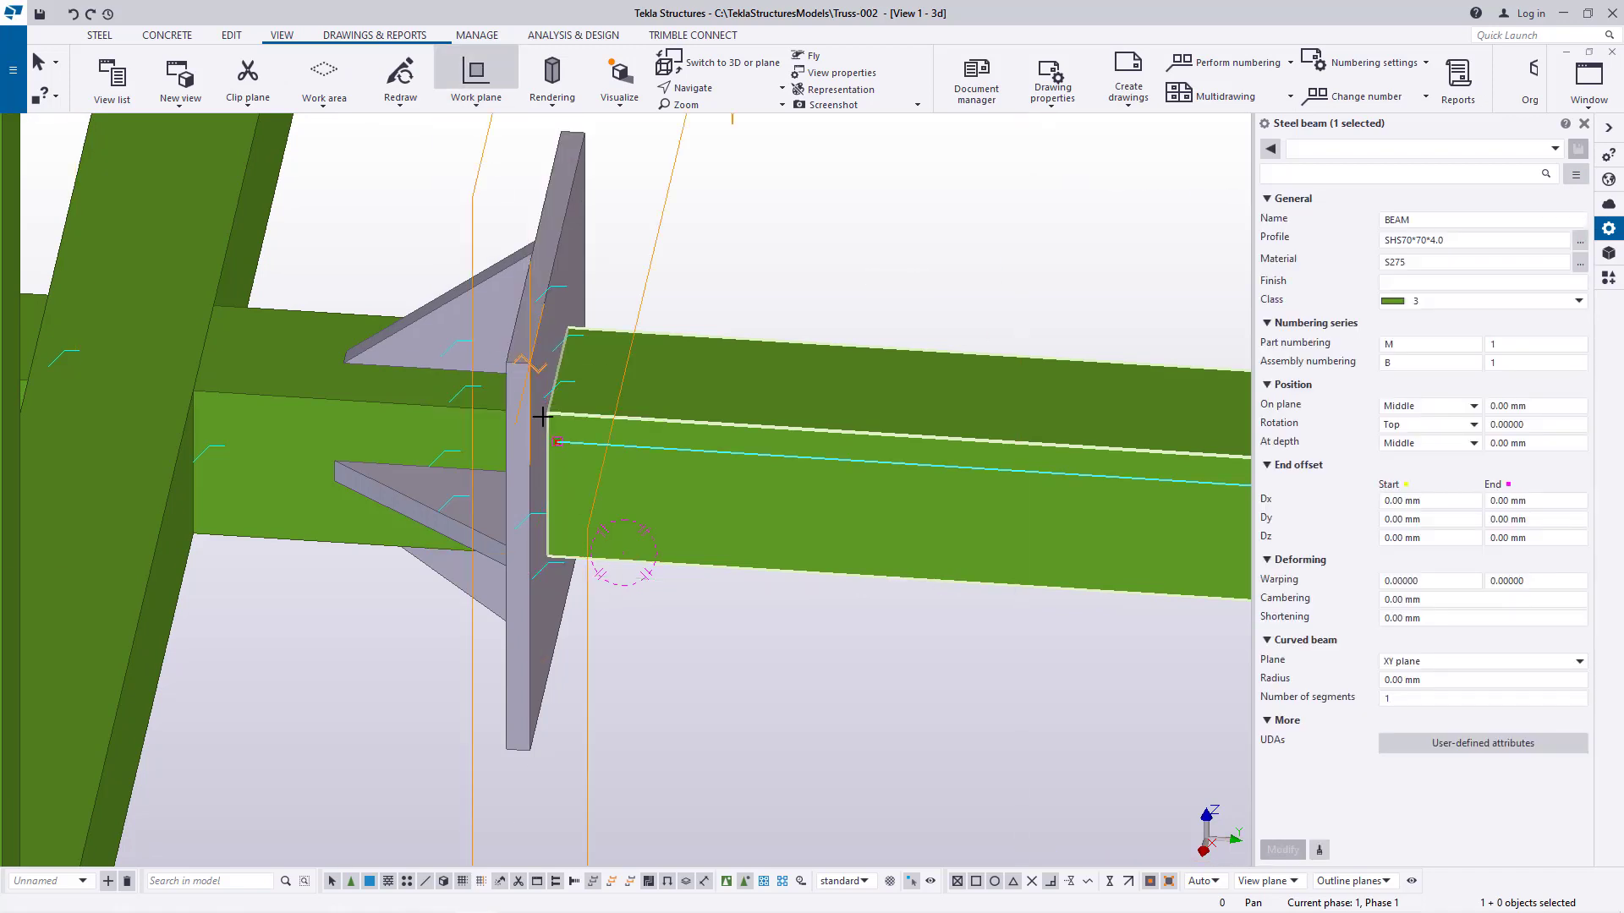
{"action": "scroll", "coordinate": [497, 346], "scroll_direction": "down", "scroll_amount": 3}
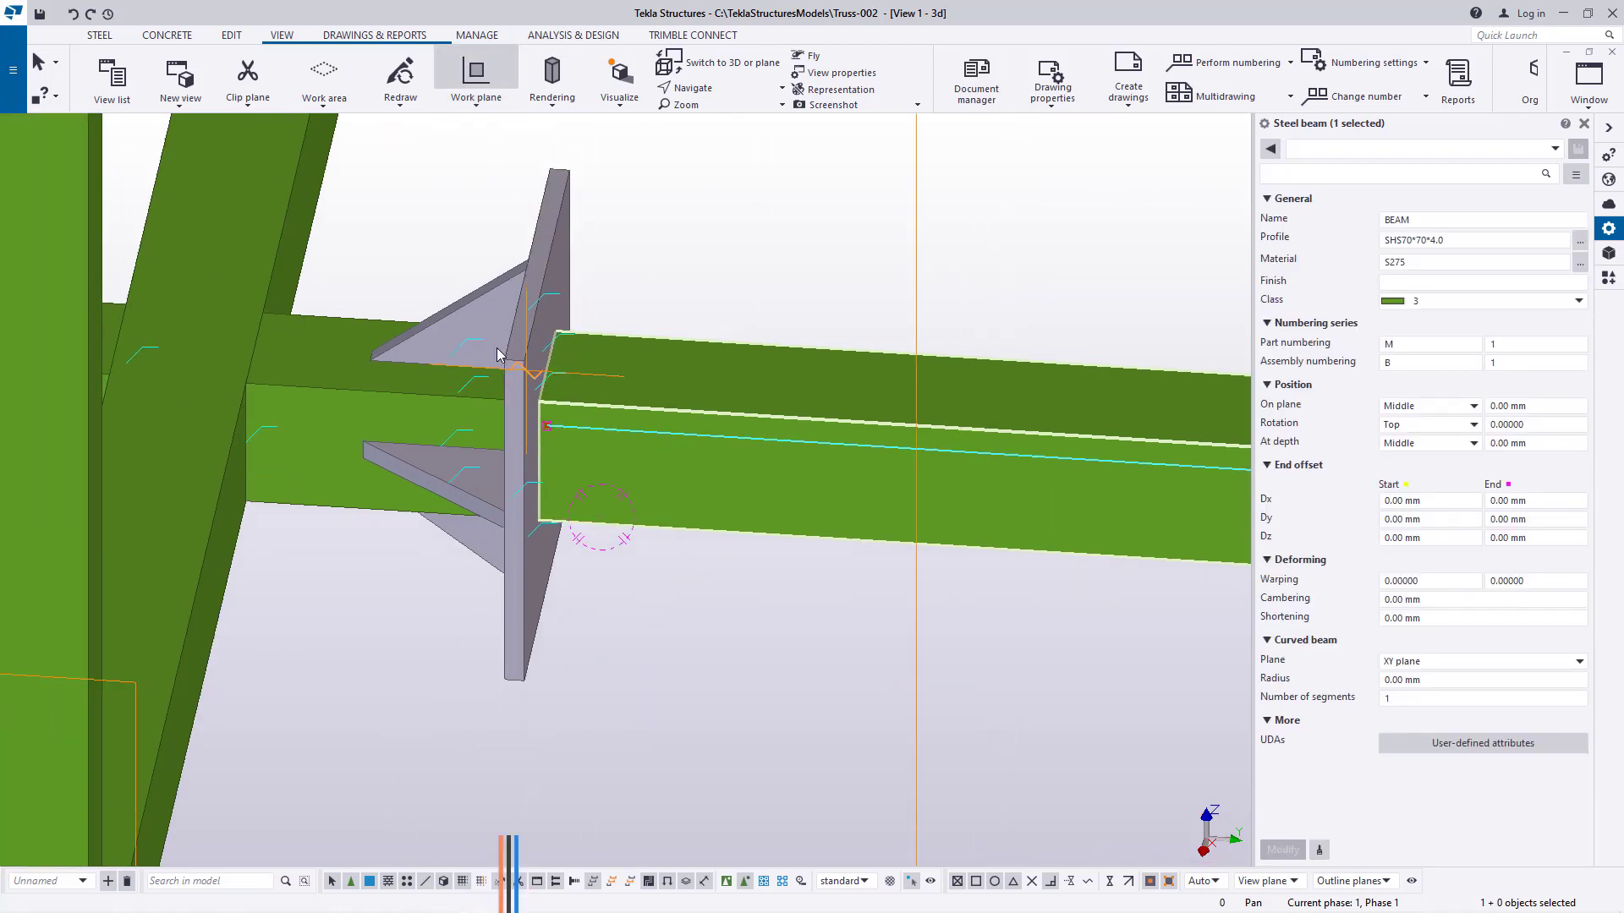
{"action": "left_click", "coordinate": [649, 438]}
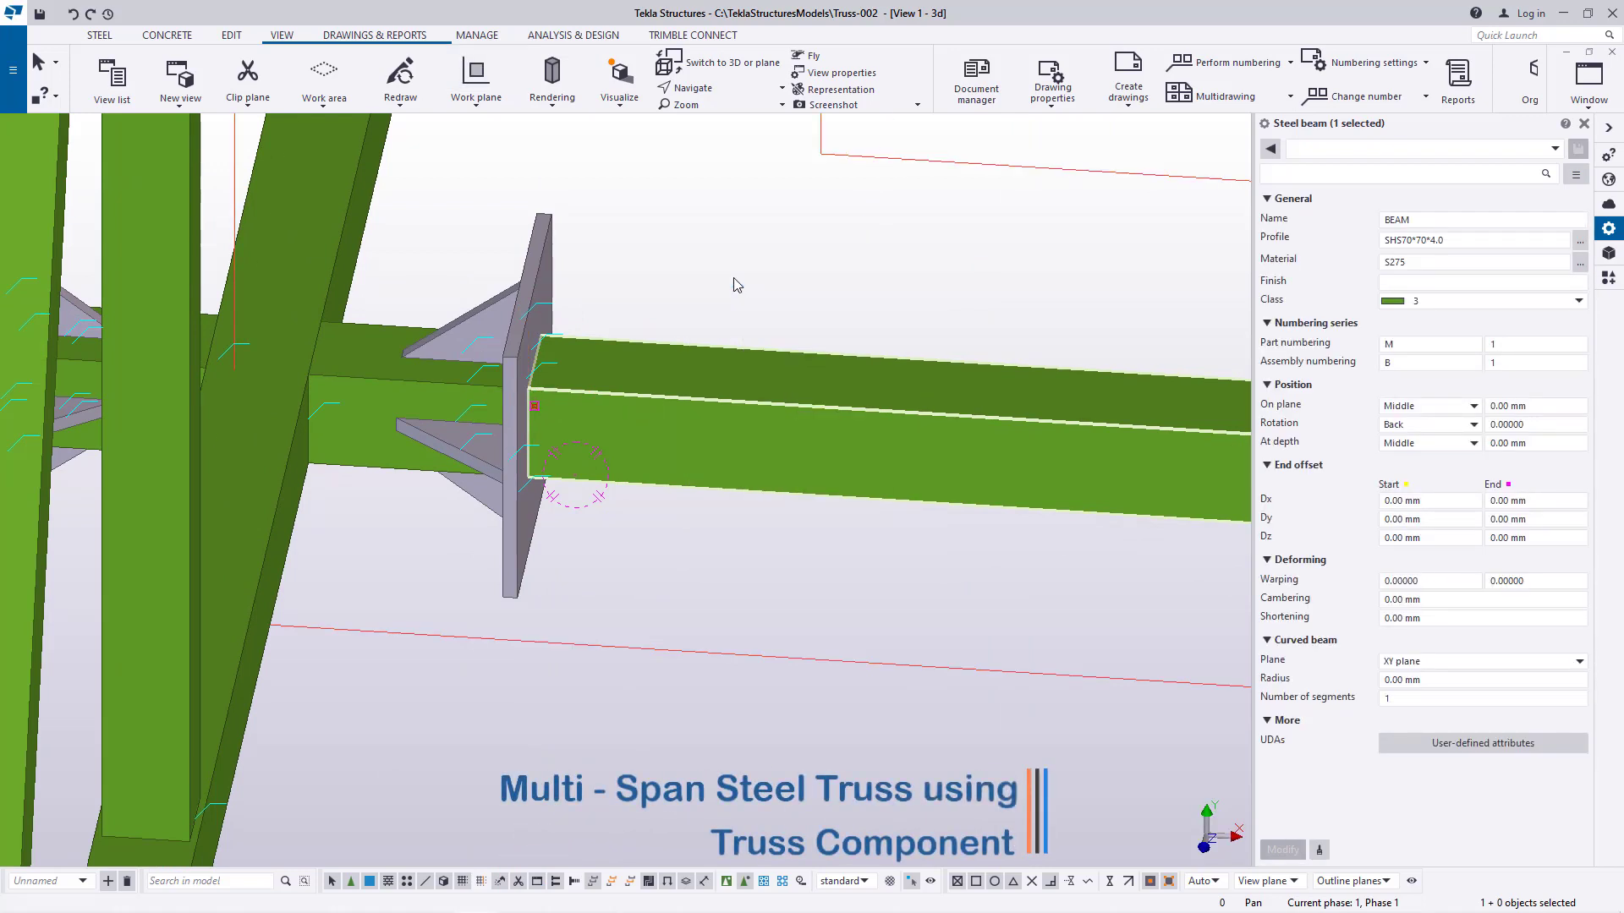
Select the bracket's end plate together with its upper stiffener and the stiffeners on both sides of the stub
{"action": "scroll", "coordinate": [569, 471], "scroll_direction": "up", "scroll_amount": 2}
{"action": "left_click", "coordinate": [482, 298]}
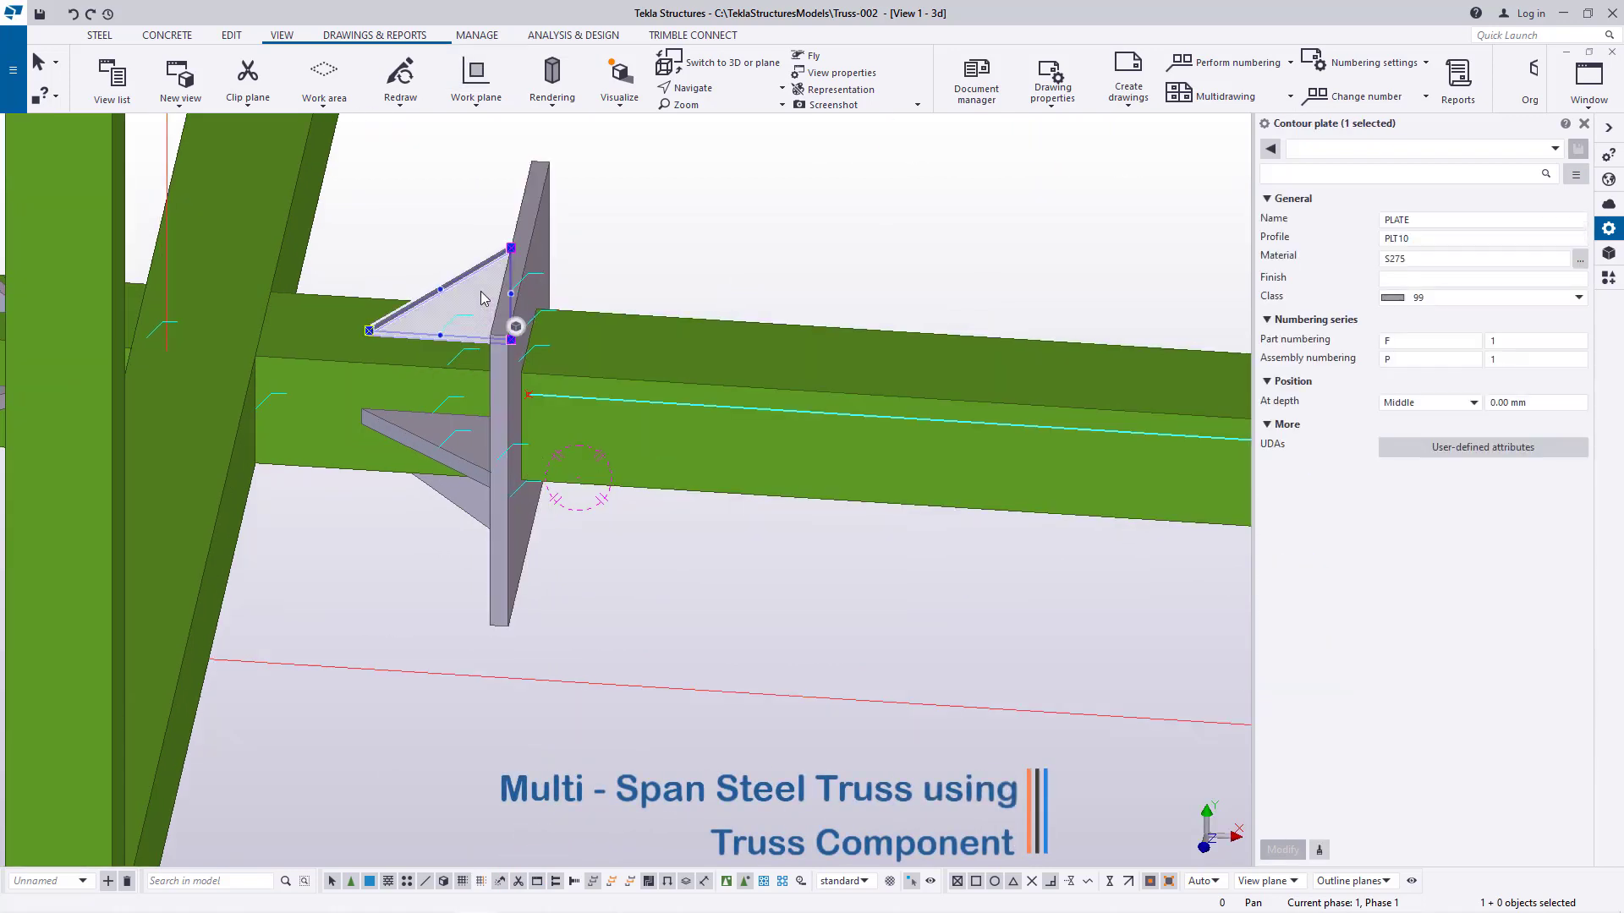
{"action": "left_click", "coordinate": [472, 482], "text": "ctrl"}
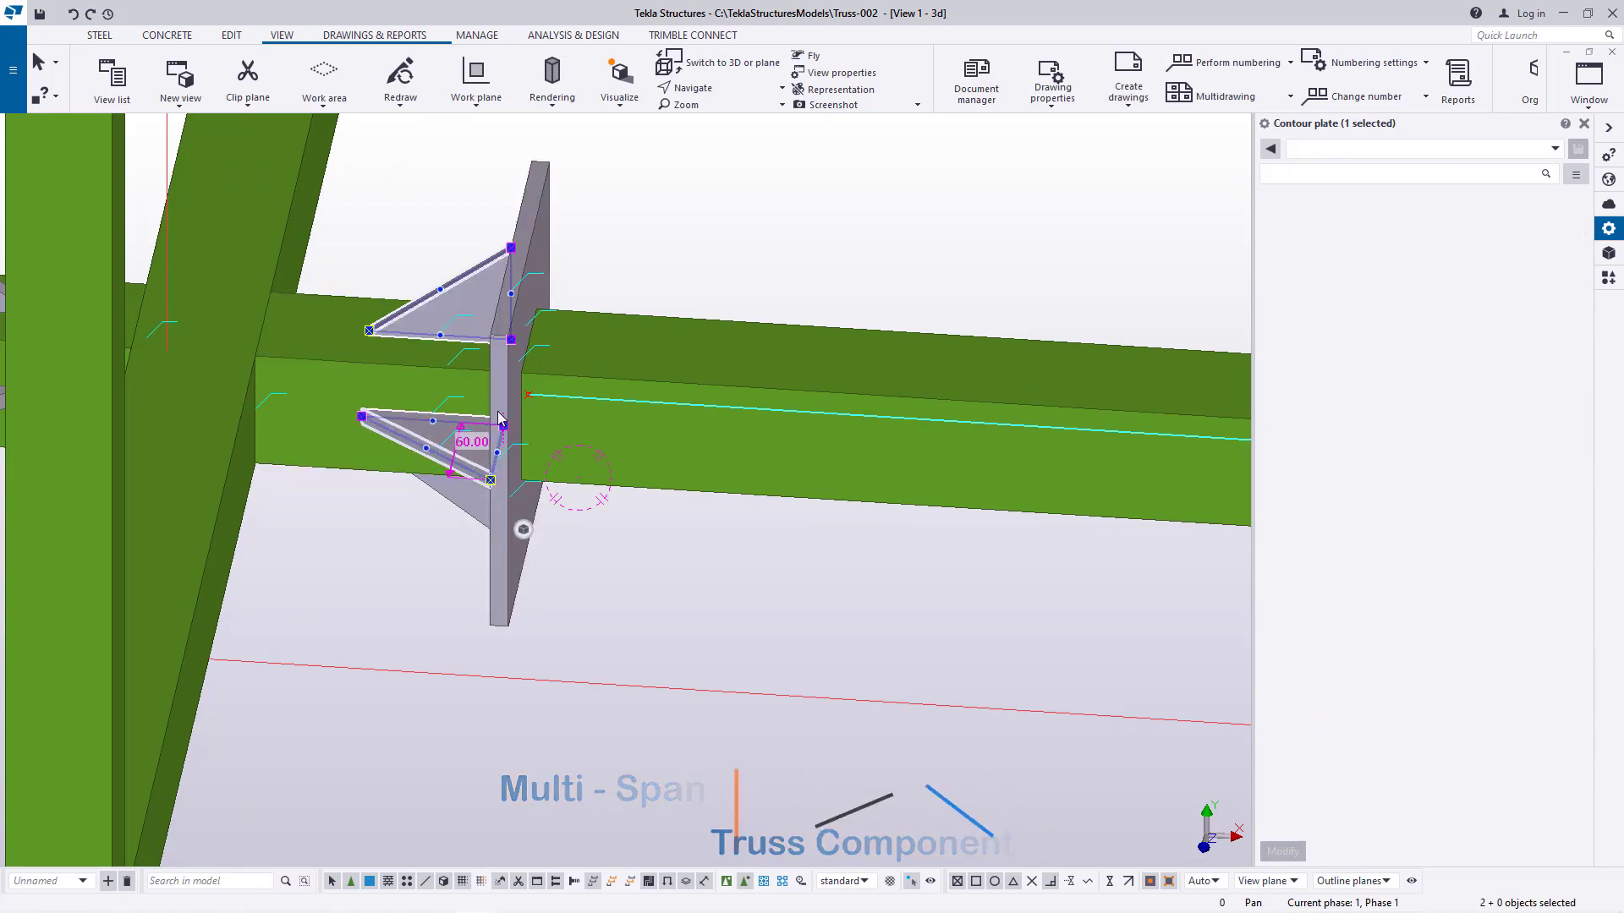
{"action": "left_click", "coordinate": [516, 533], "text": "ctrl"}
{"action": "left_click", "coordinate": [712, 91]}
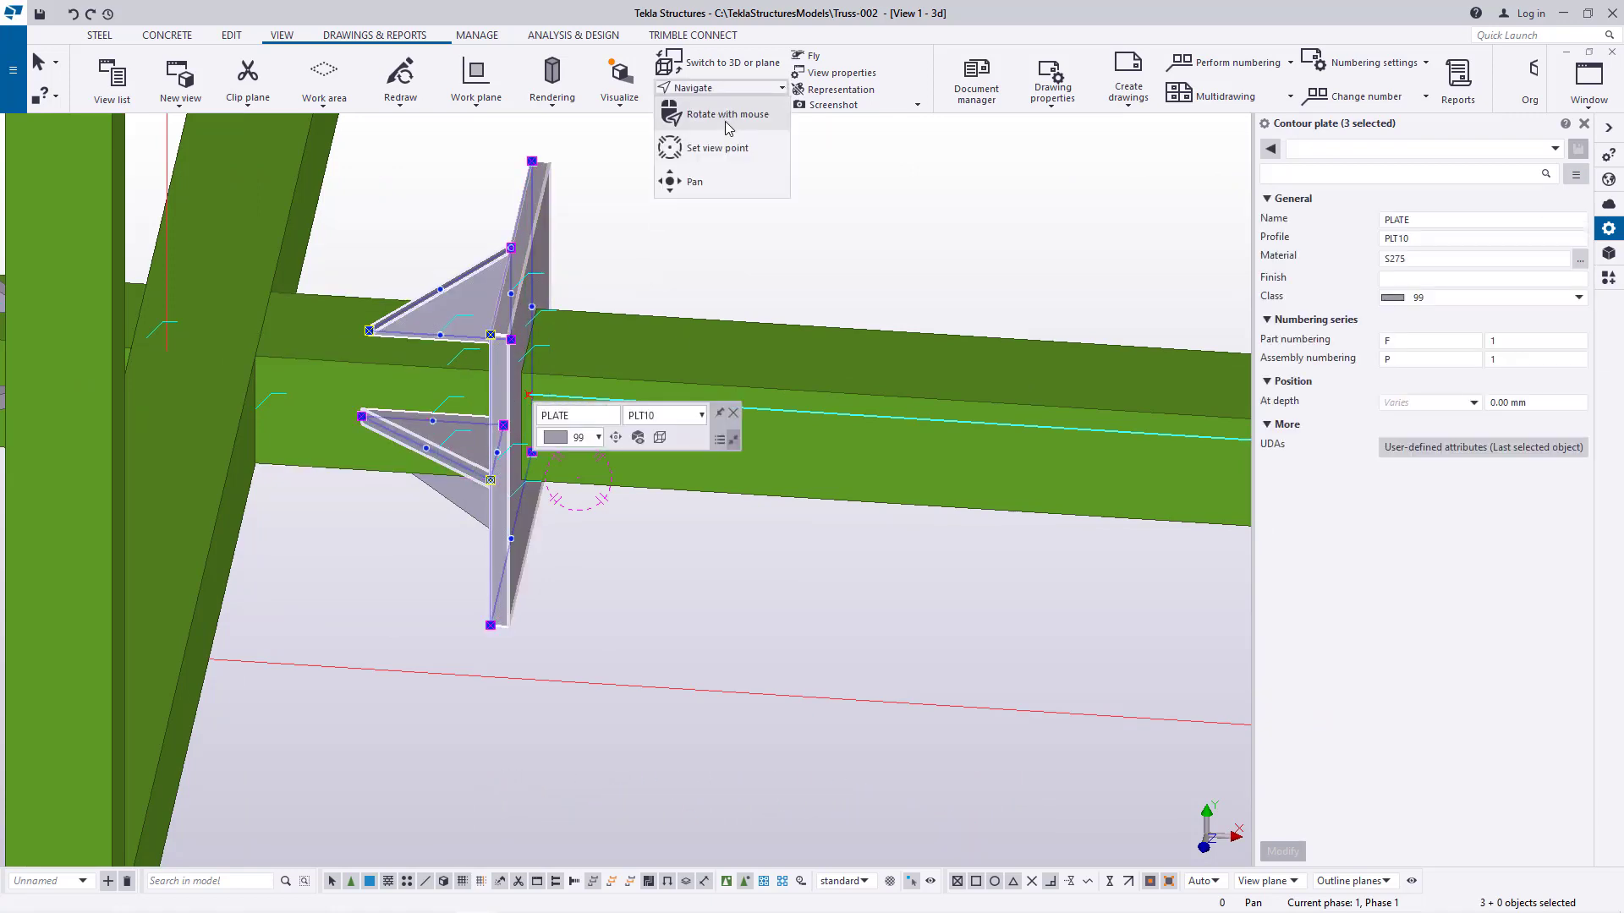
{"action": "left_click", "coordinate": [726, 119]}
{"action": "left_click_drag", "start_coordinate": [544, 345], "coordinate": [489, 332]}
{"action": "right_click", "coordinate": [288, 250]}
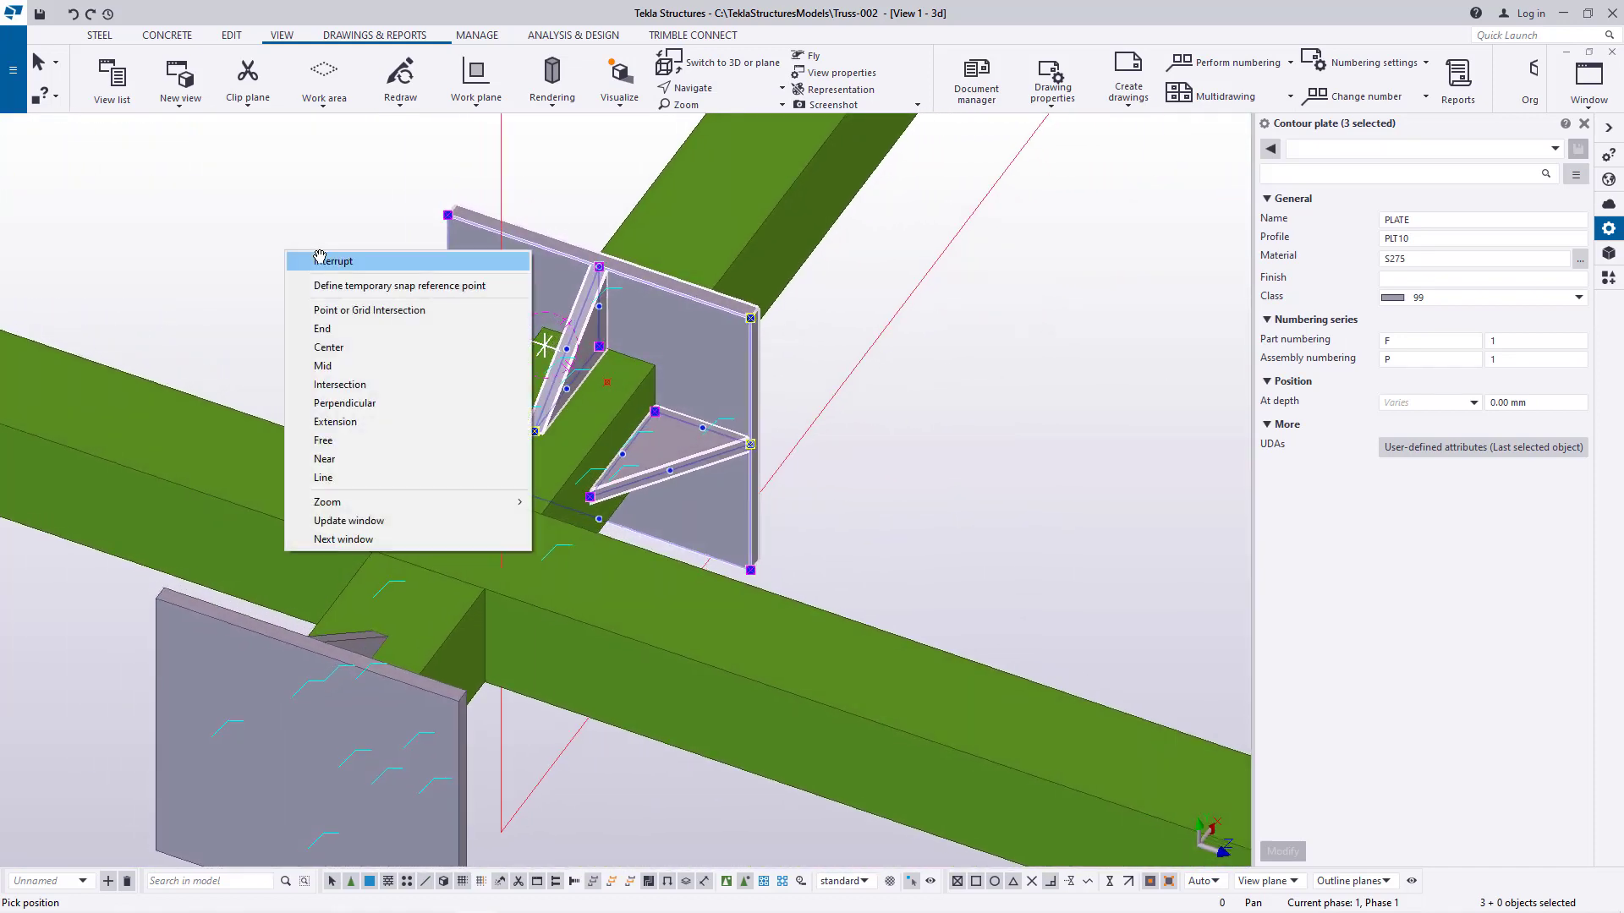
{"action": "left_click", "coordinate": [320, 260]}
{"action": "scroll", "coordinate": [462, 353], "scroll_direction": "up", "scroll_amount": 3}
{"action": "left_click", "coordinate": [461, 353], "text": "ctrl"}
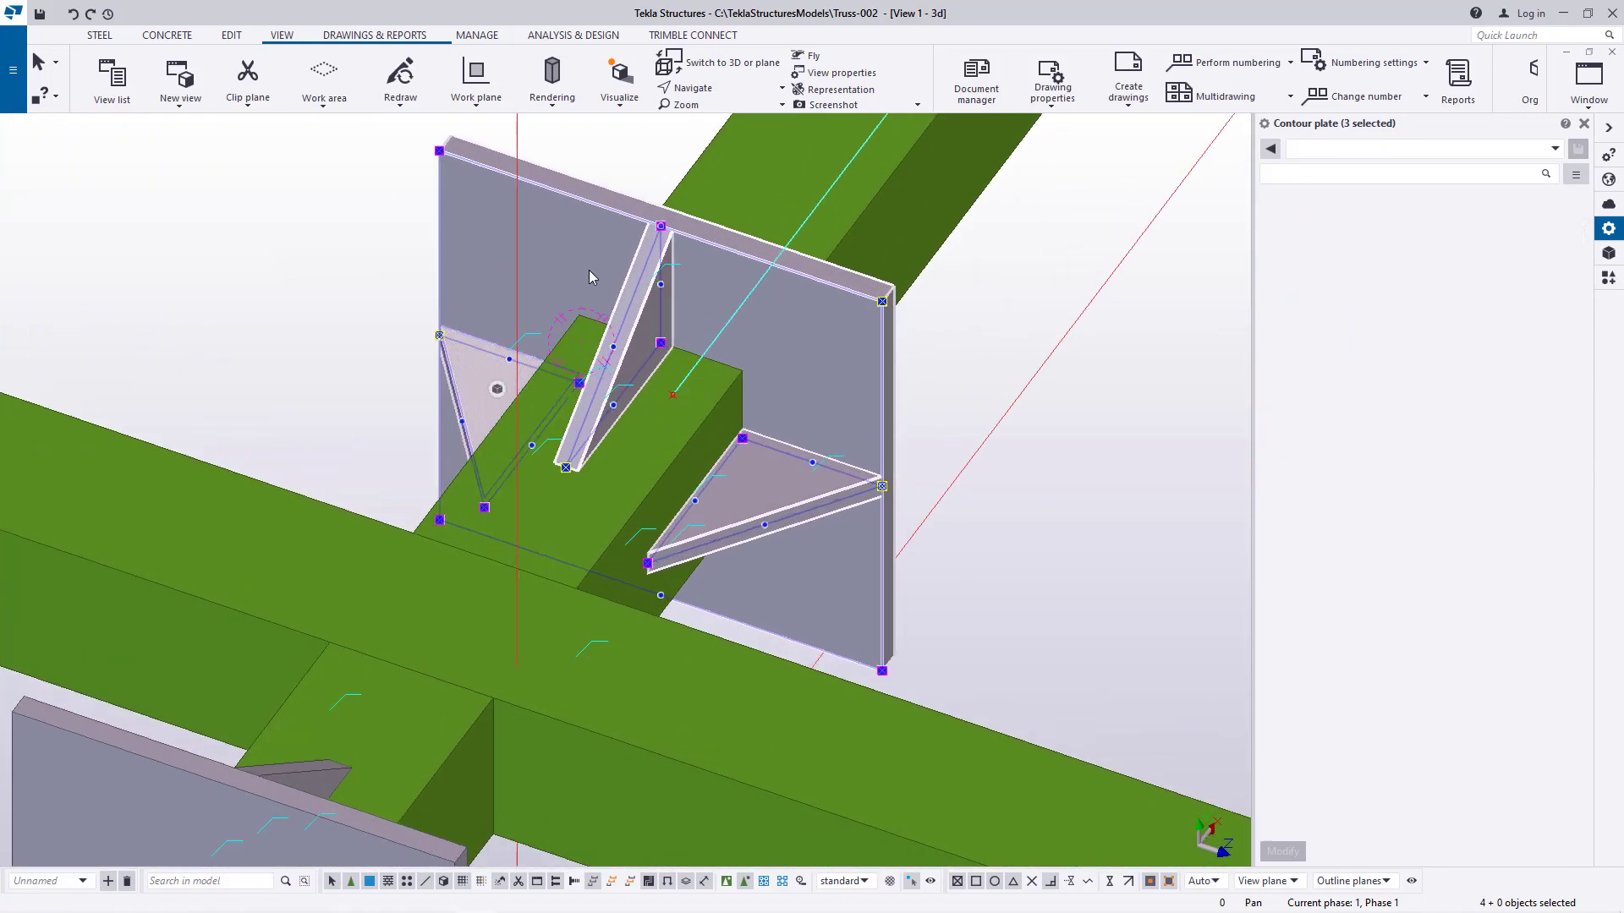
Add the lower stiffener under the stub to the plate selection and bring the end plate's beam side back into view
{"action": "left_click", "coordinate": [702, 88]}
{"action": "left_click", "coordinate": [725, 119]}
{"action": "left_click_drag", "start_coordinate": [660, 446], "coordinate": [577, 264]}
{"action": "right_click", "coordinate": [516, 237]}
{"action": "left_click", "coordinate": [545, 246]}
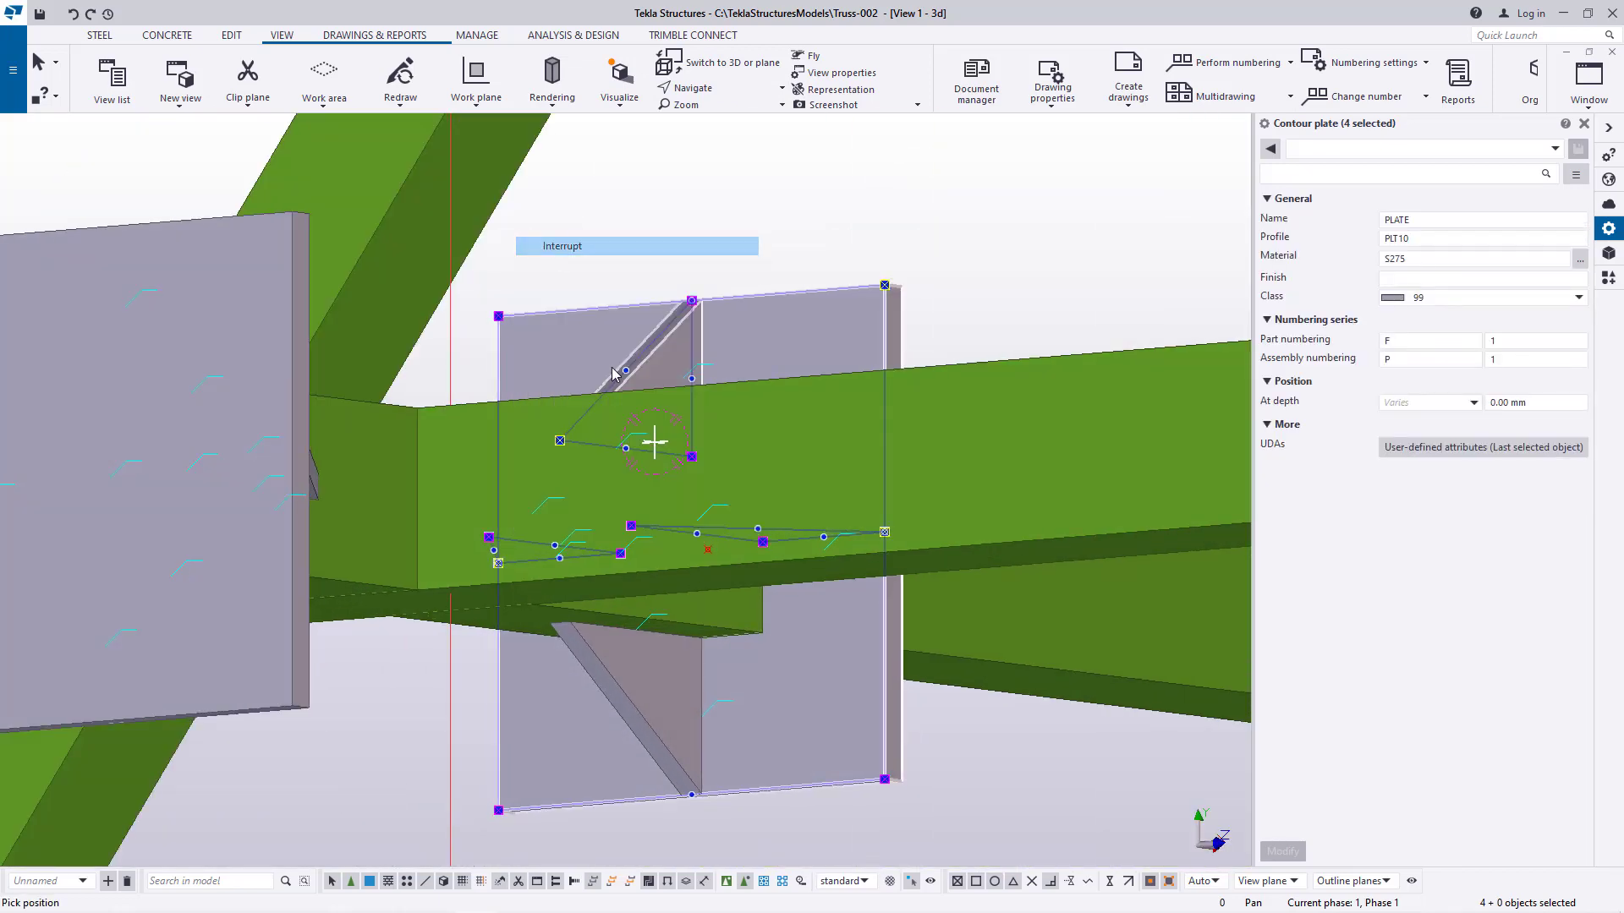
{"action": "left_click", "coordinate": [638, 693], "text": "ctrl"}
{"action": "left_click", "coordinate": [714, 89]}
{"action": "left_click", "coordinate": [719, 119]}
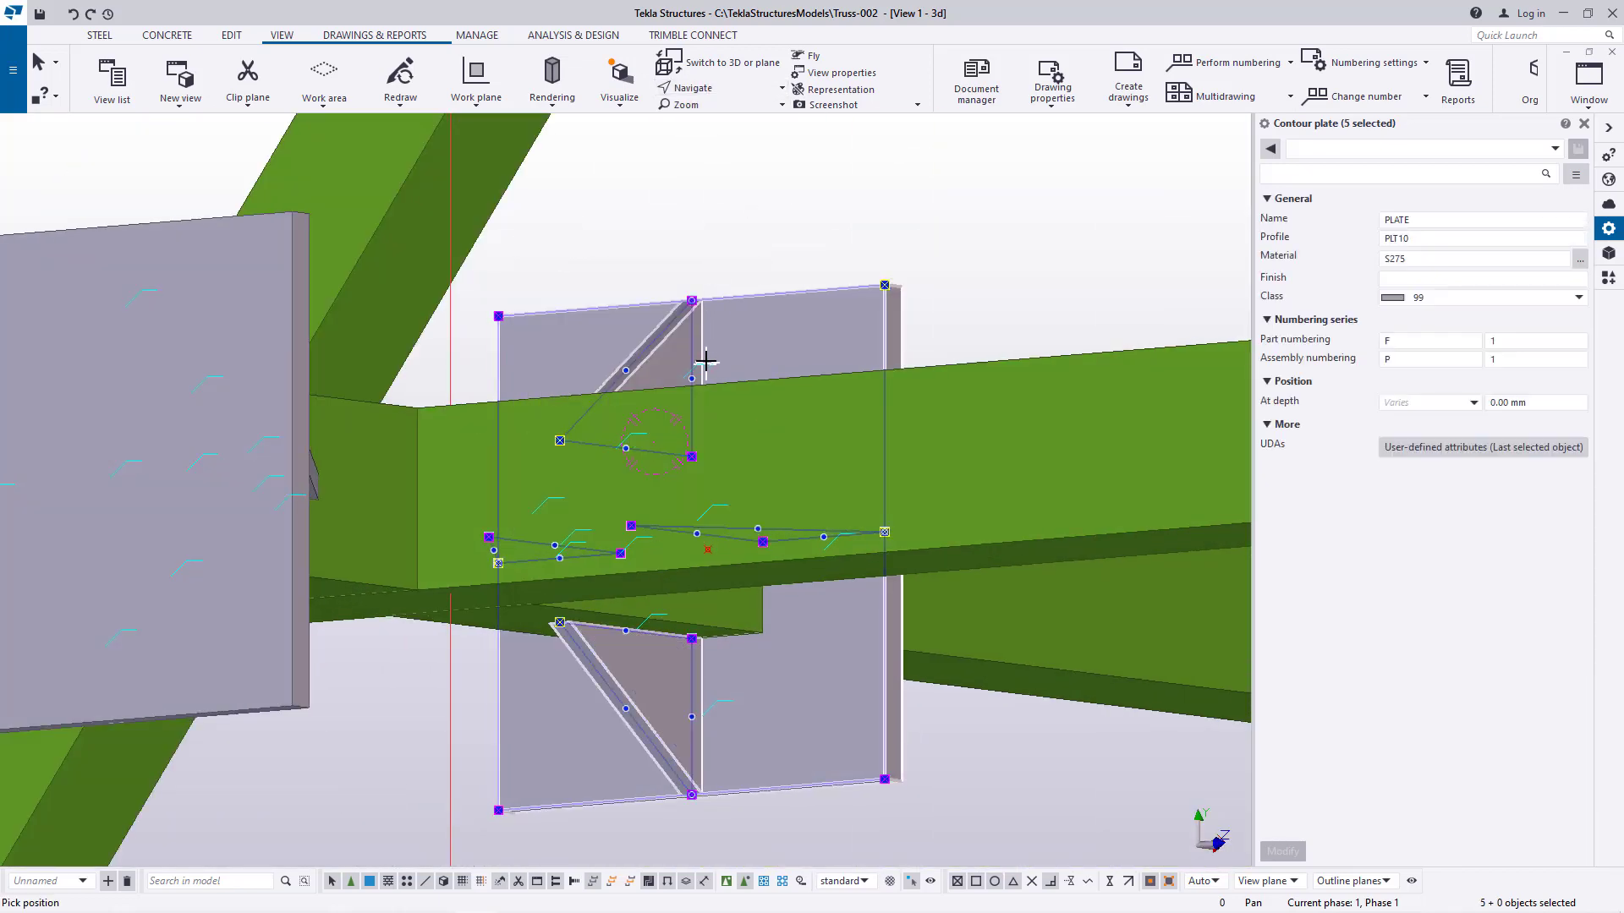
{"action": "left_click_drag", "start_coordinate": [709, 364], "coordinate": [569, 488]}
{"action": "right_click", "coordinate": [925, 231]}
{"action": "left_click", "coordinate": [946, 237]}
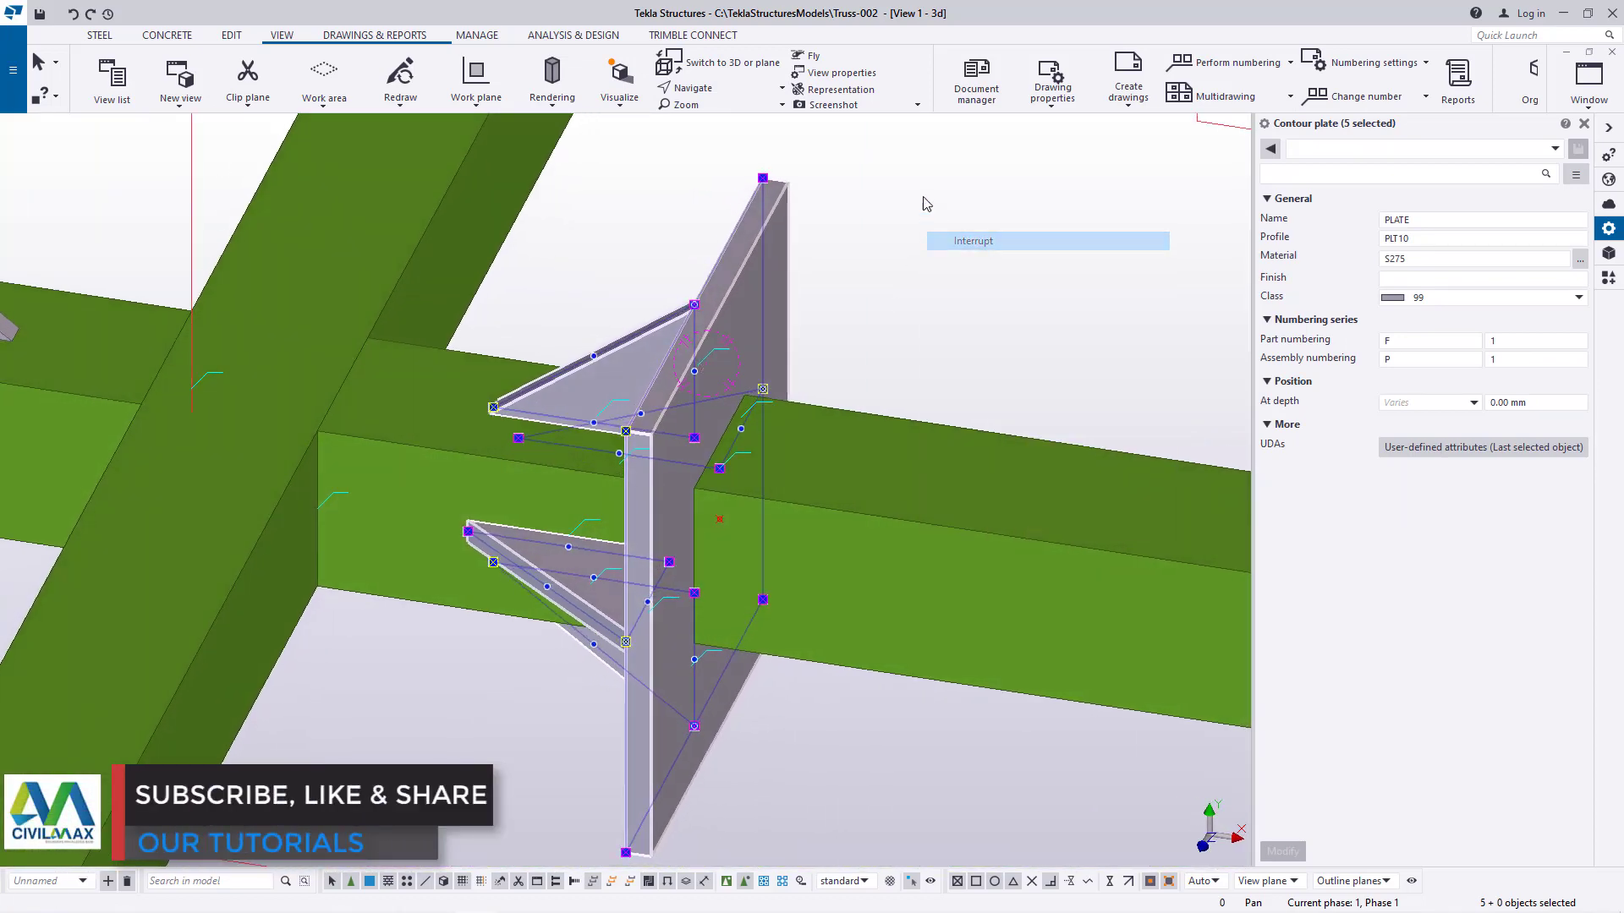
Mirror-copy the selected end plate and four stiffeners onto the new beam about the vertical edge of the end plate's beam-side face
{"action": "right_click", "coordinate": [923, 195]}
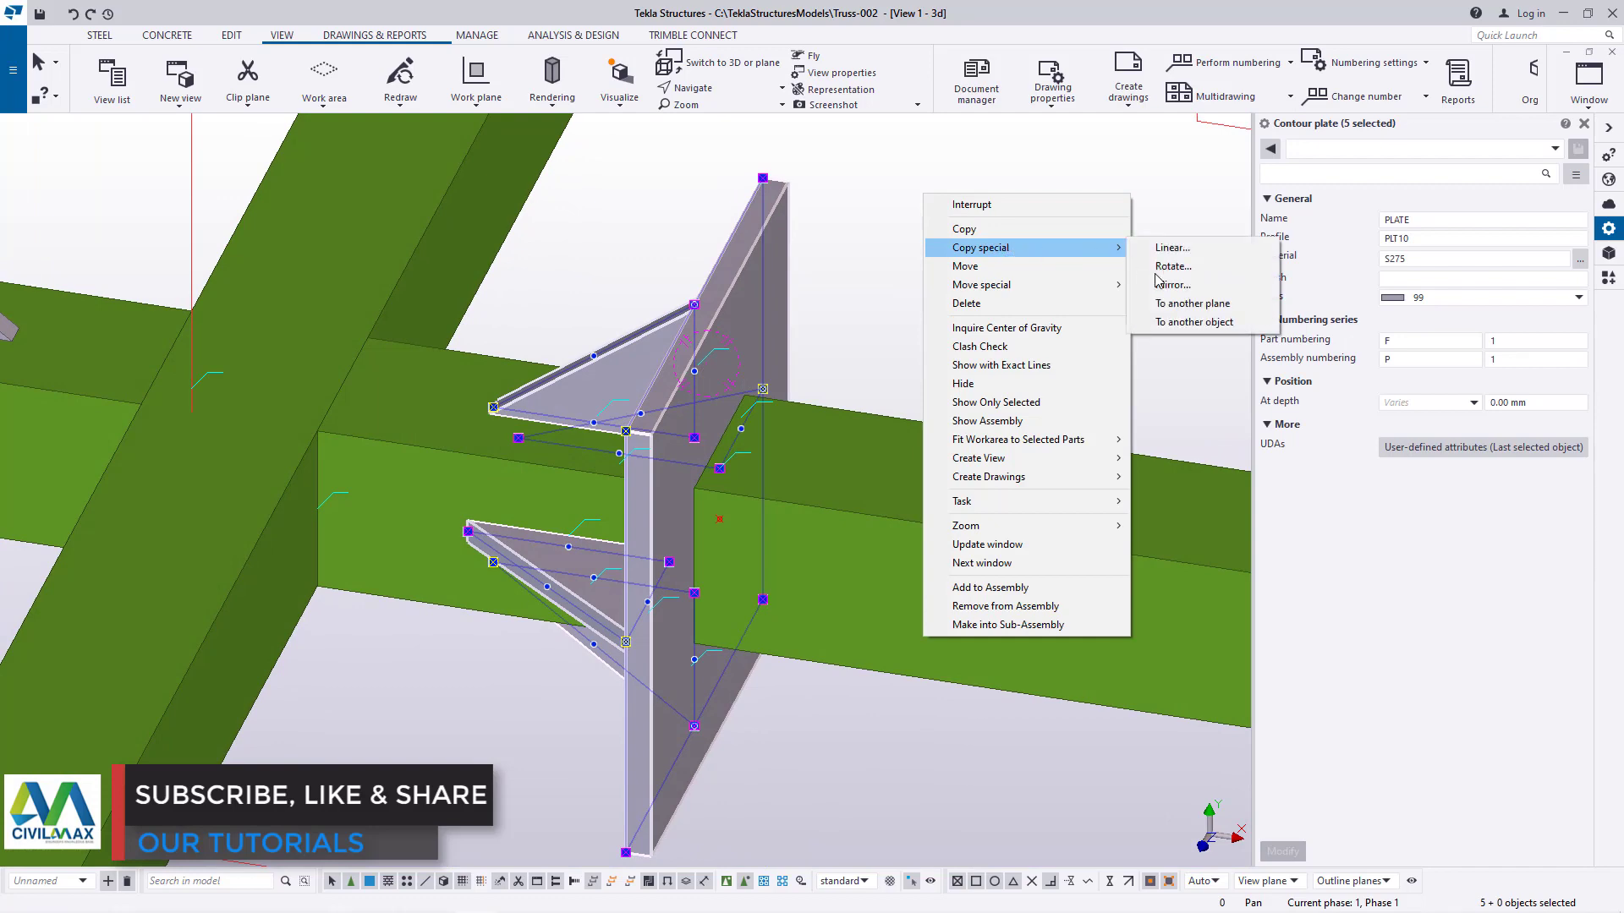
{"action": "left_click", "coordinate": [1172, 285]}
{"action": "scroll", "coordinate": [626, 440], "scroll_direction": "up", "scroll_amount": 5}
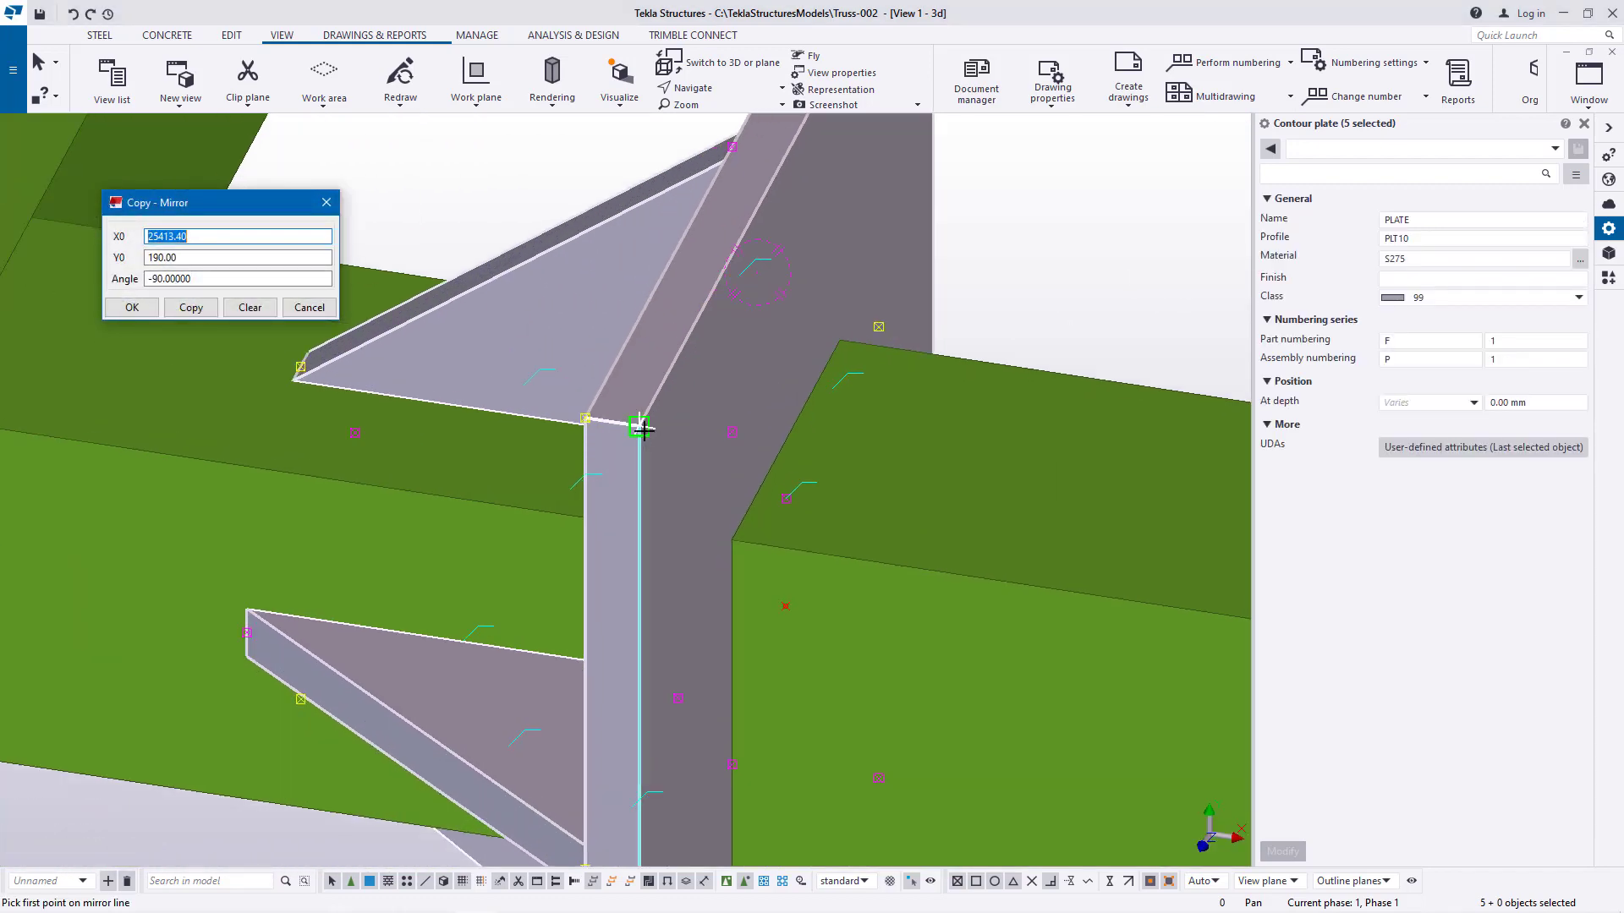
{"action": "left_click", "coordinate": [639, 425]}
{"action": "scroll", "coordinate": [640, 426], "scroll_direction": "down", "scroll_amount": 3}
{"action": "scroll", "coordinate": [645, 776], "scroll_direction": "up", "scroll_amount": 2}
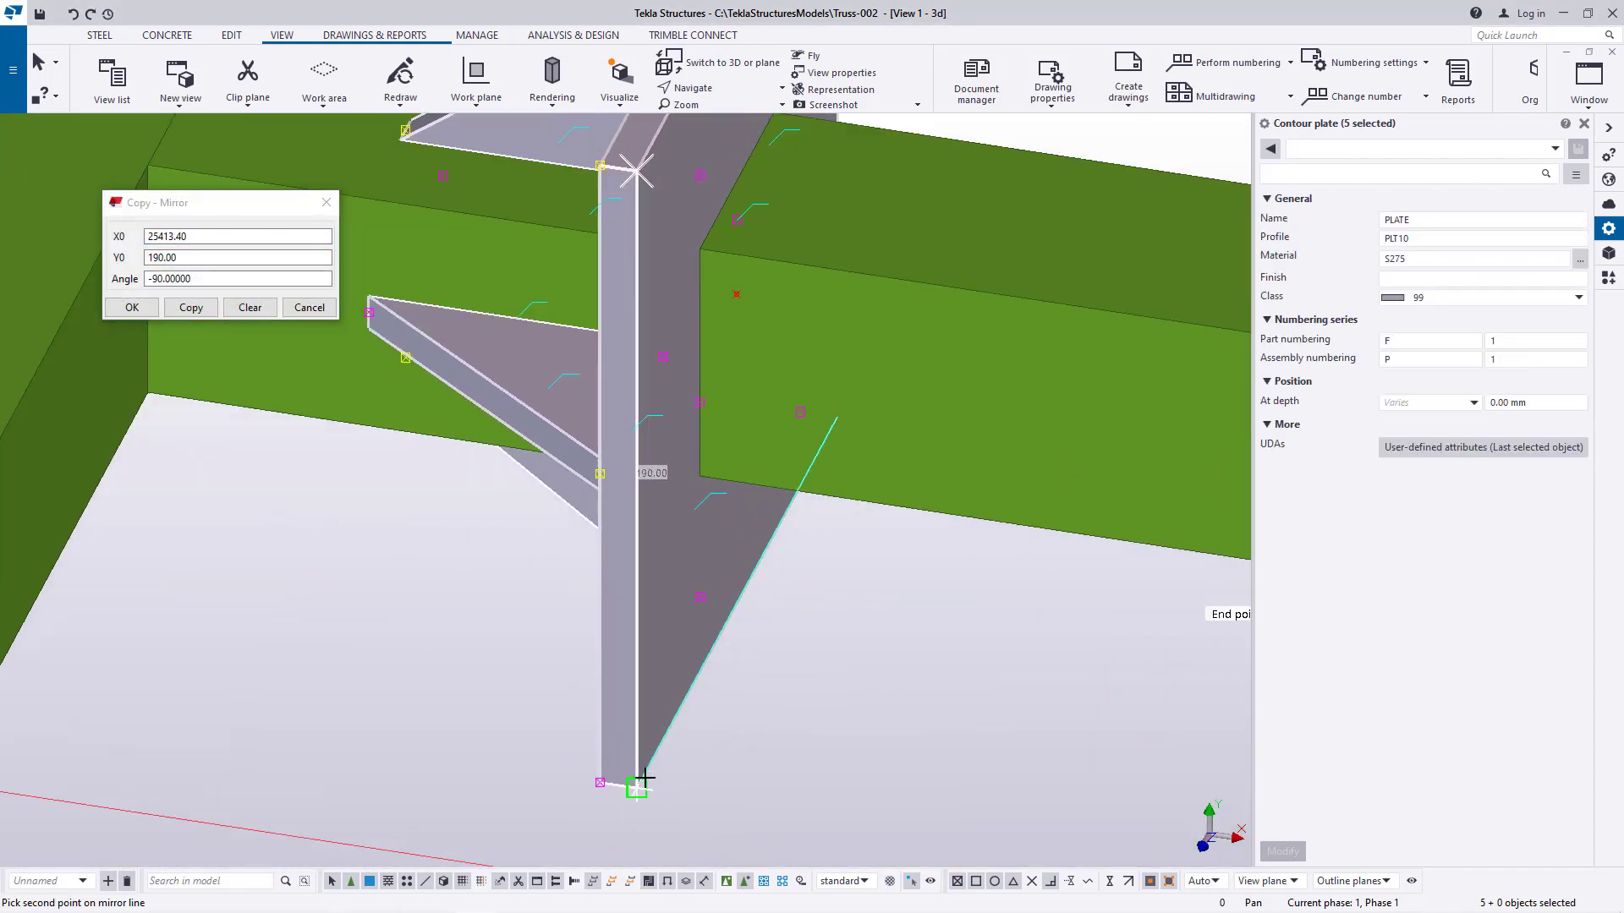
{"action": "left_click", "coordinate": [188, 307]}
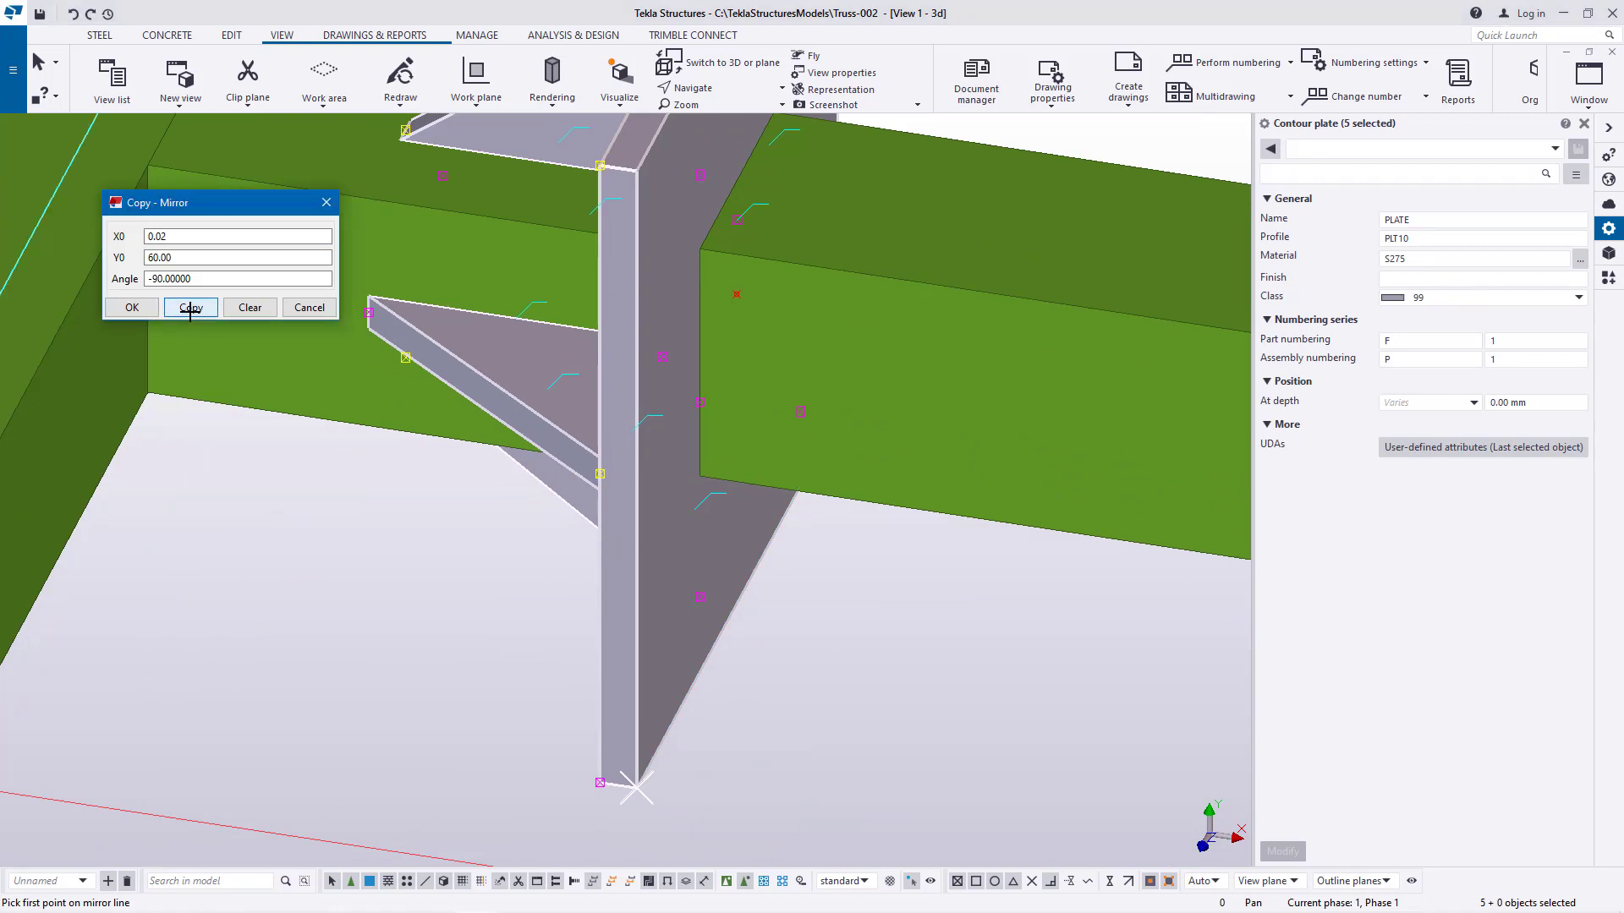
{"action": "left_click", "coordinate": [130, 314]}
{"action": "scroll", "coordinate": [548, 488], "scroll_direction": "down", "scroll_amount": 2}
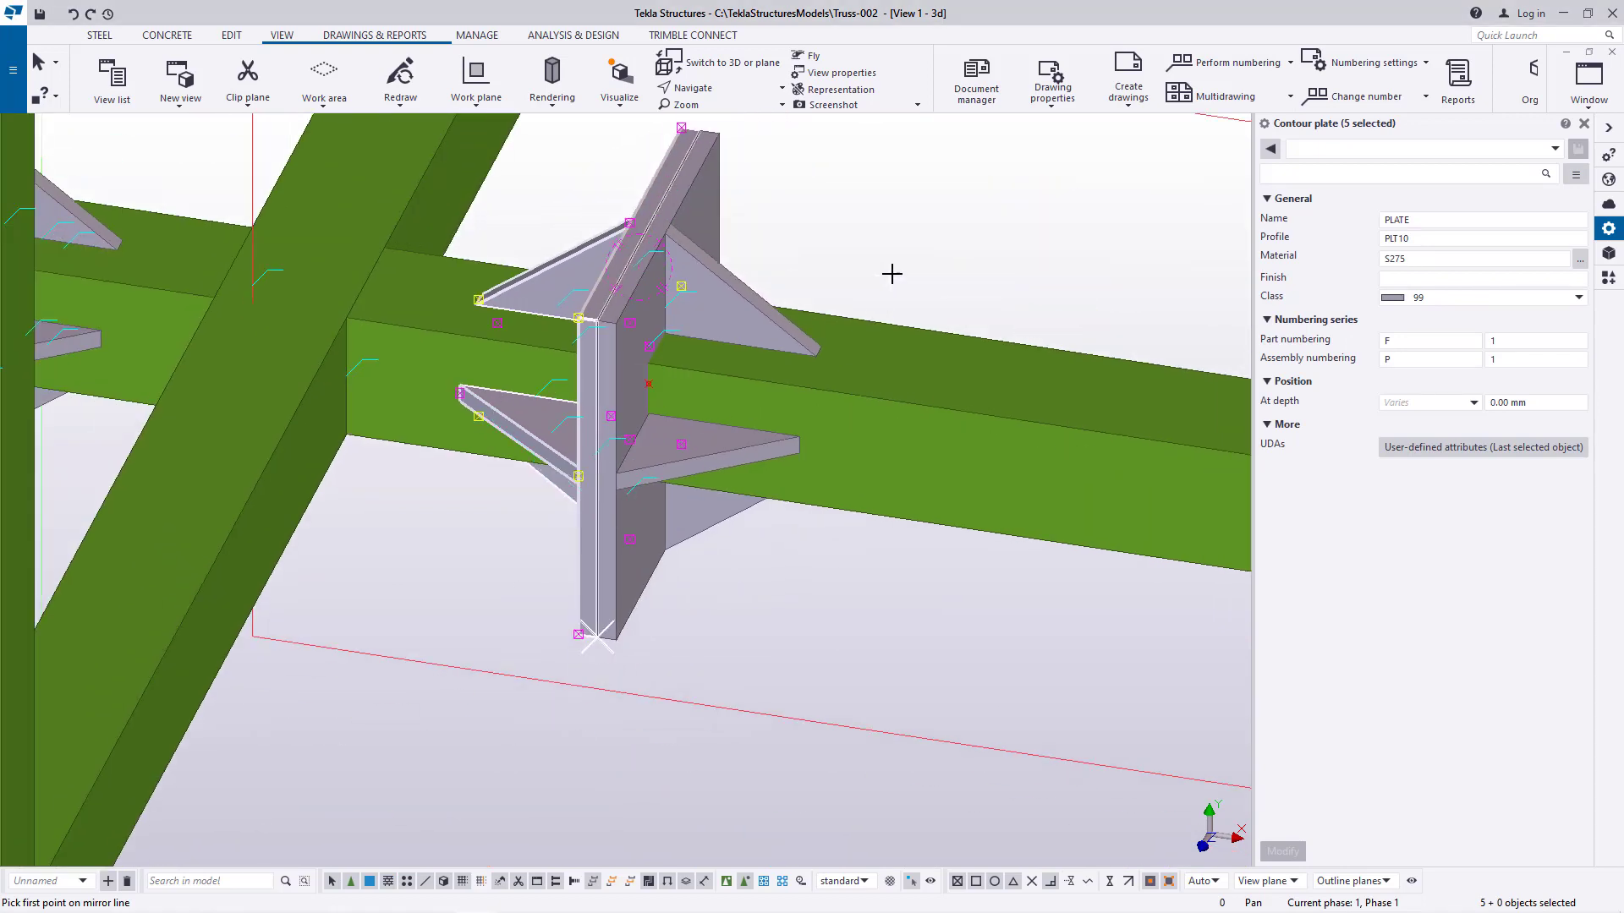
{"action": "right_click", "coordinate": [892, 272]}
{"action": "left_click", "coordinate": [936, 285]}
{"action": "scroll", "coordinate": [462, 355], "scroll_direction": "down", "scroll_amount": 1}
{"action": "scroll", "coordinate": [462, 355], "scroll_direction": "down", "scroll_amount": 4}
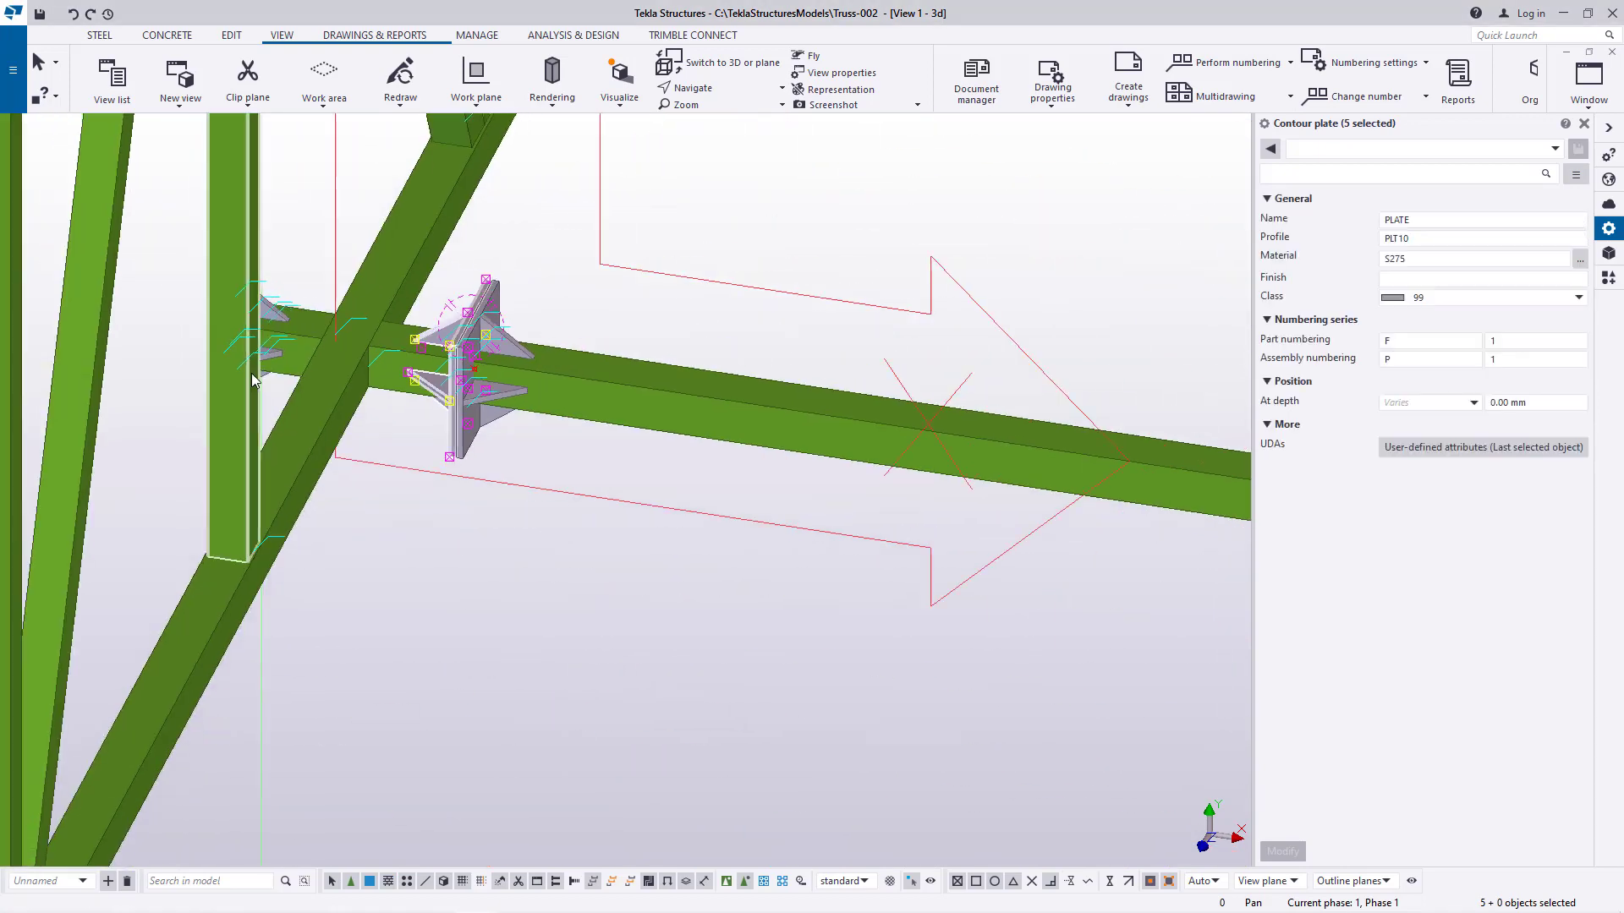
Examine the joint of the mirrored end plates and stiffeners from the truss side
{"action": "scroll", "coordinate": [400, 356], "scroll_direction": "up", "scroll_amount": 5}
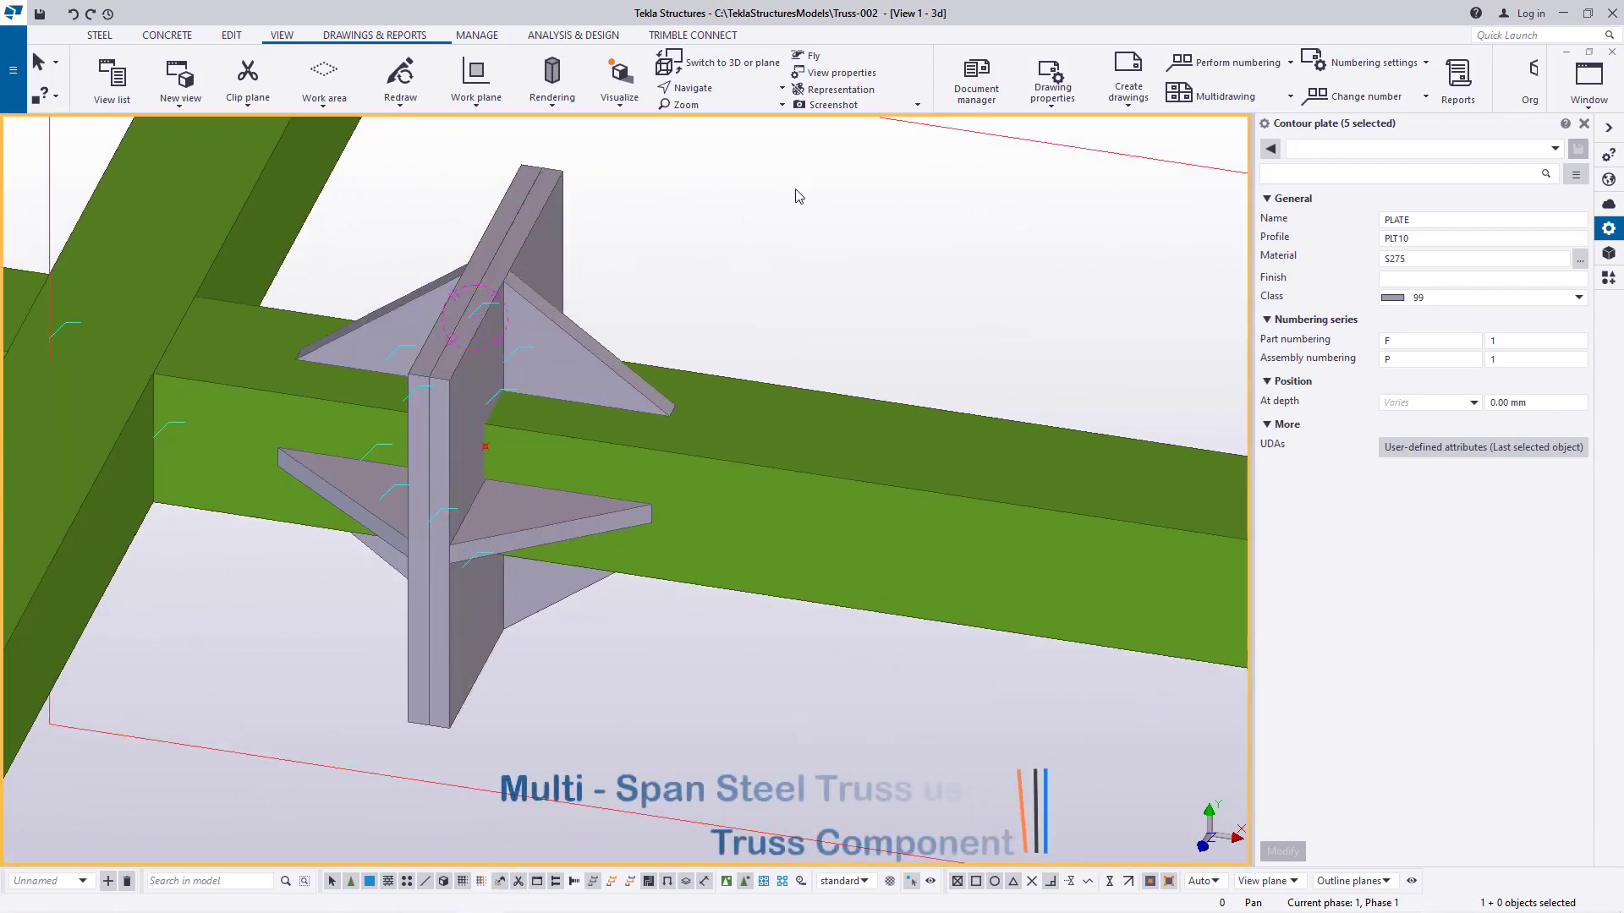
{"action": "left_click", "coordinate": [692, 138]}
{"action": "left_click", "coordinate": [716, 91]}
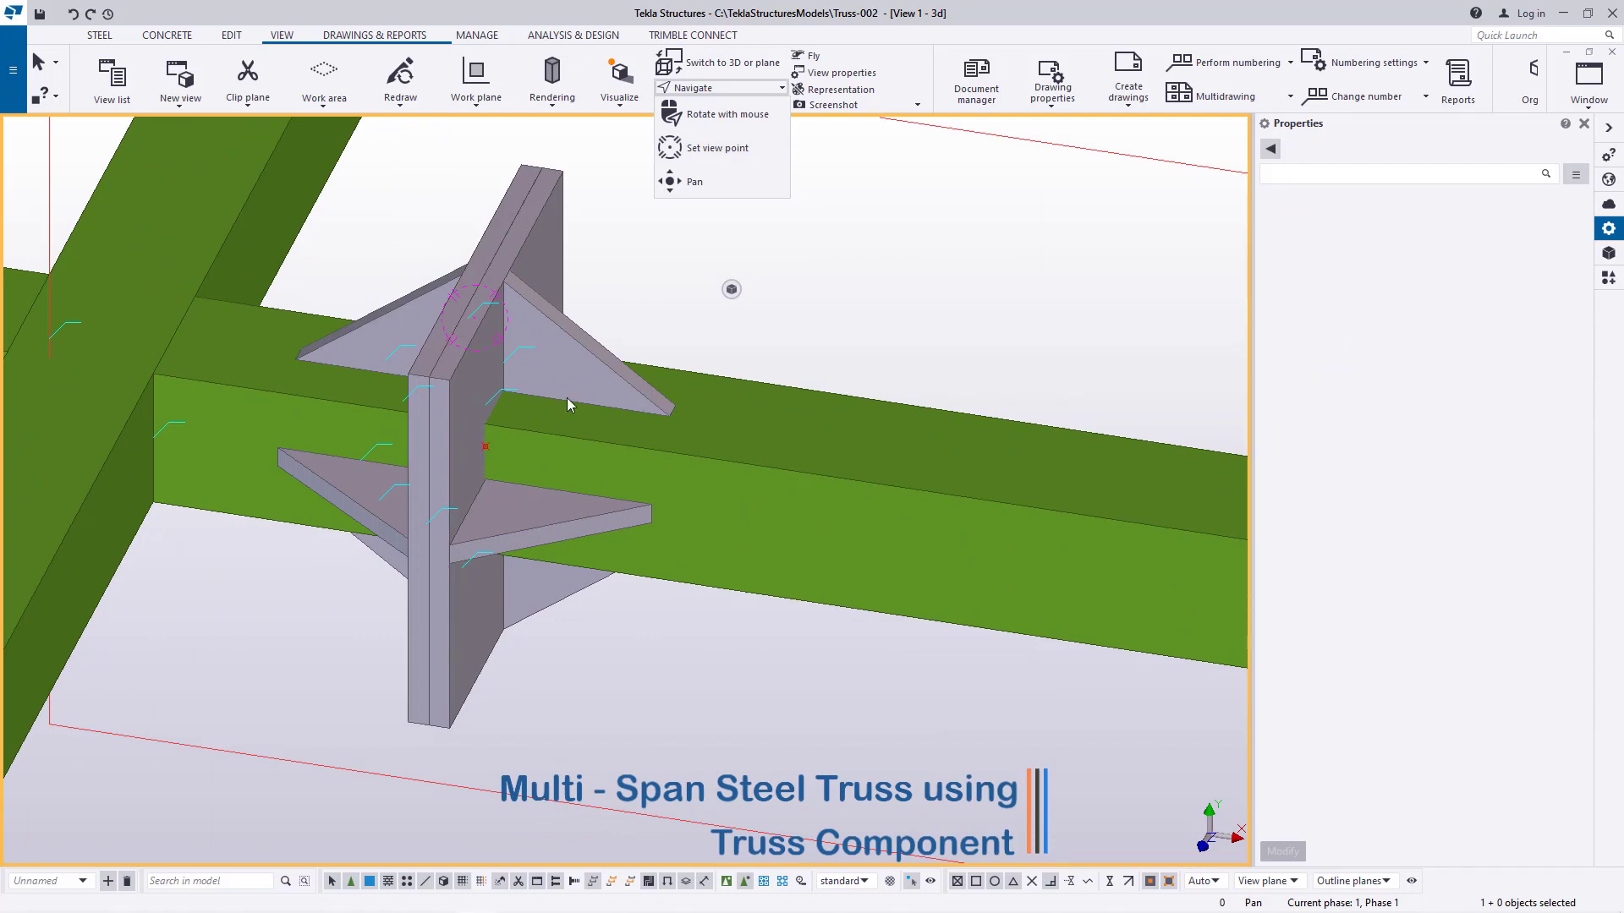
{"action": "left_click", "coordinate": [713, 121]}
{"action": "left_click", "coordinate": [497, 334]}
{"action": "left_click_drag", "start_coordinate": [499, 335], "coordinate": [588, 354]}
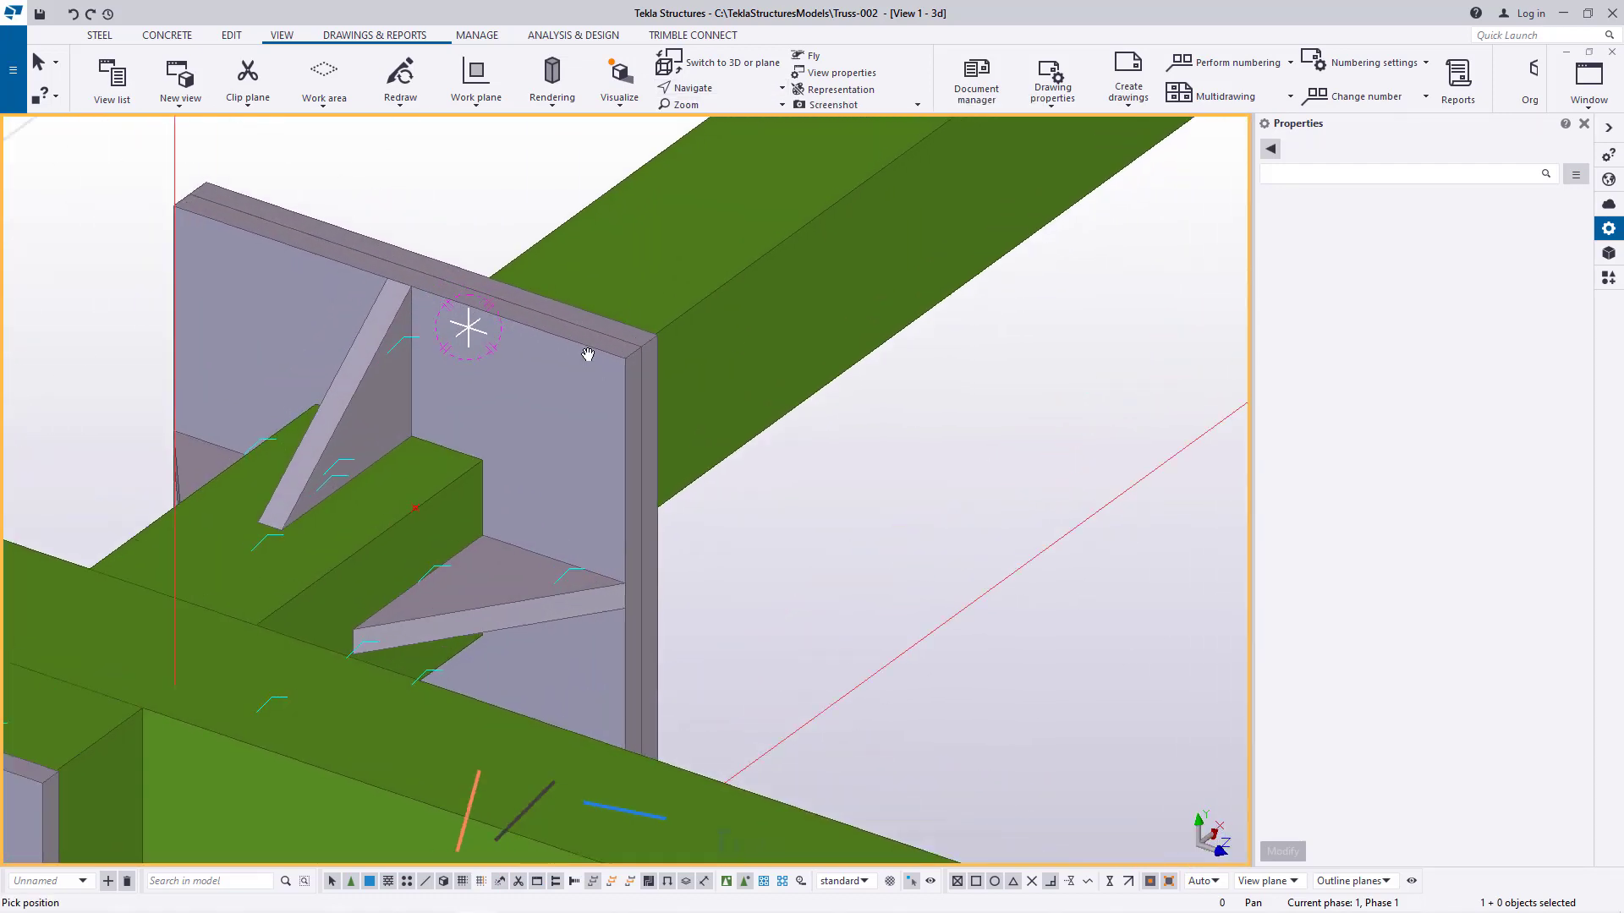
{"action": "right_click", "coordinate": [429, 201]}
{"action": "left_click", "coordinate": [462, 209]}
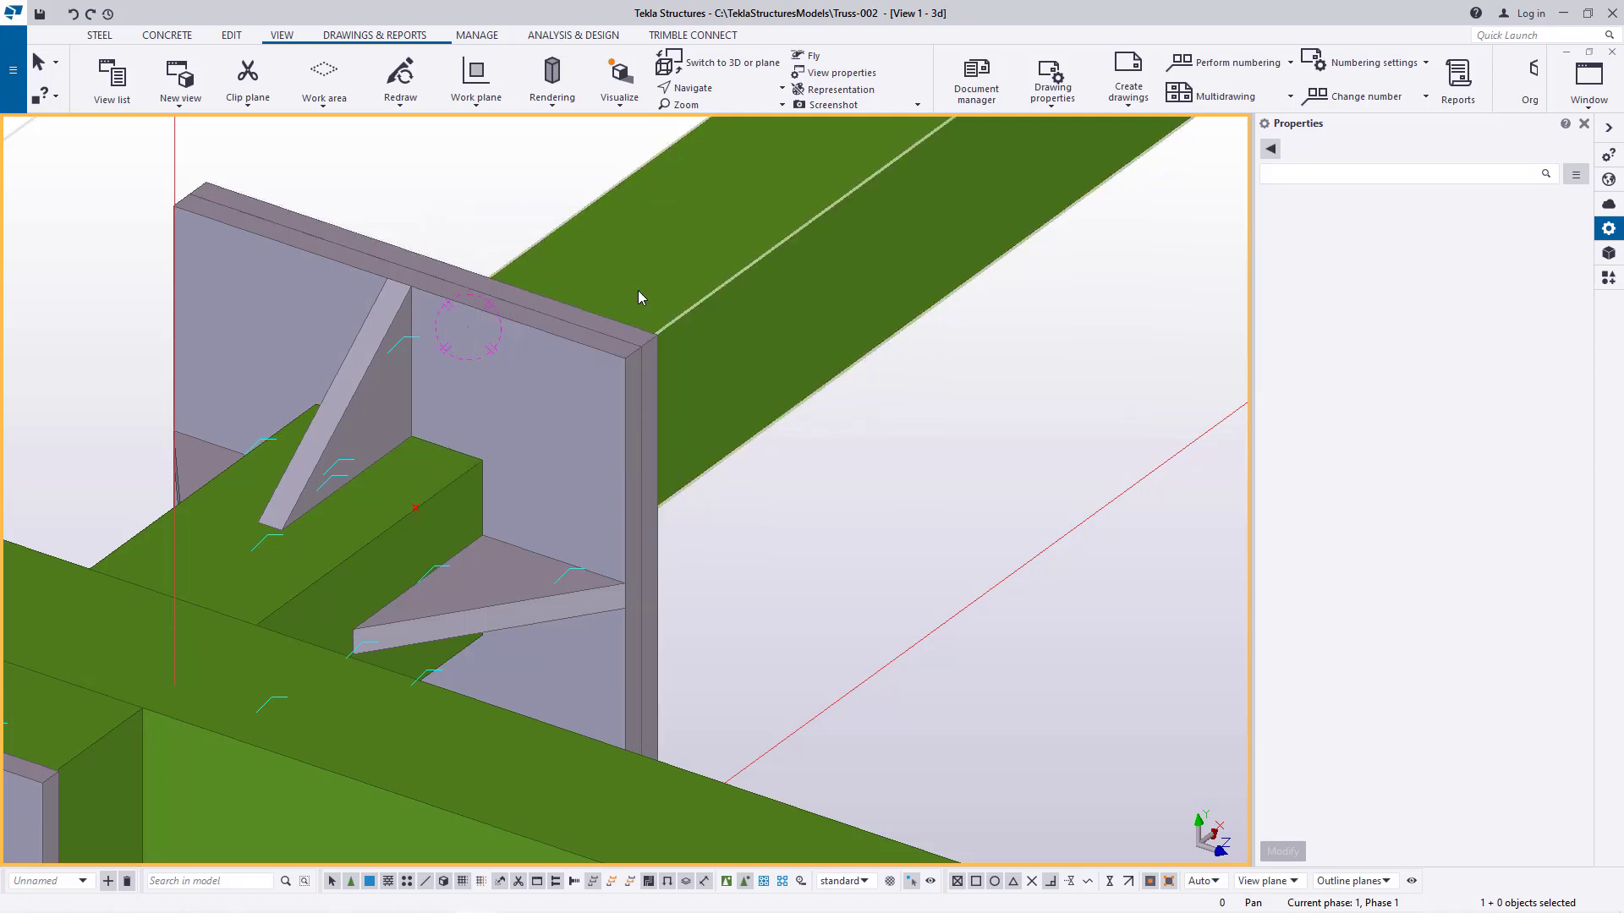
{"action": "left_click", "coordinate": [715, 89]}
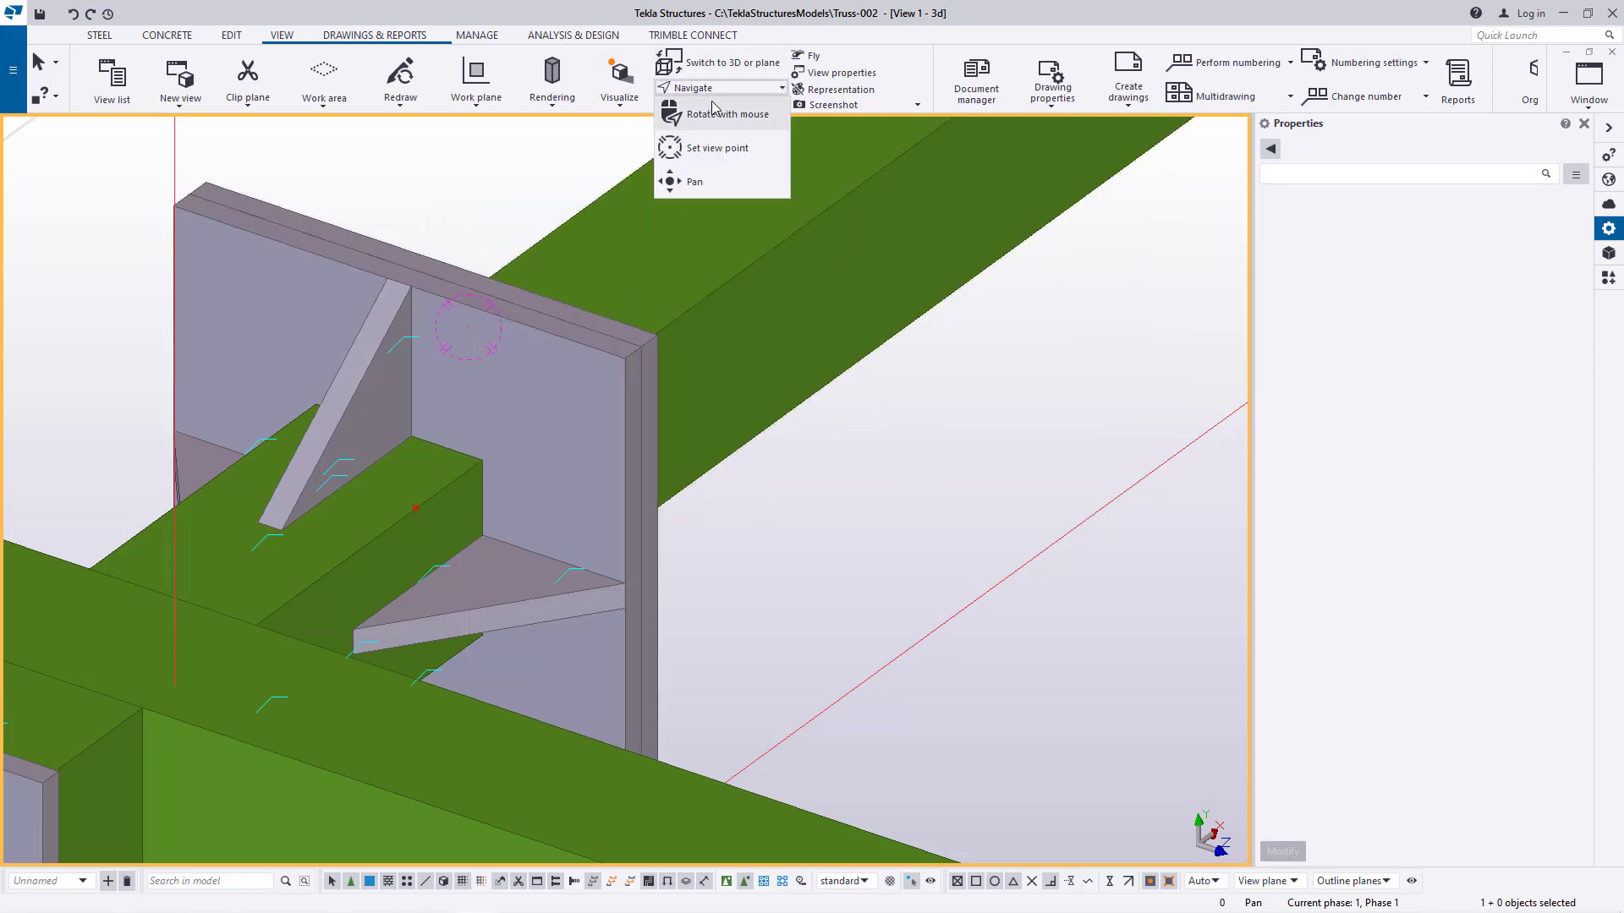
{"action": "left_click", "coordinate": [716, 112]}
{"action": "left_click", "coordinate": [717, 89]}
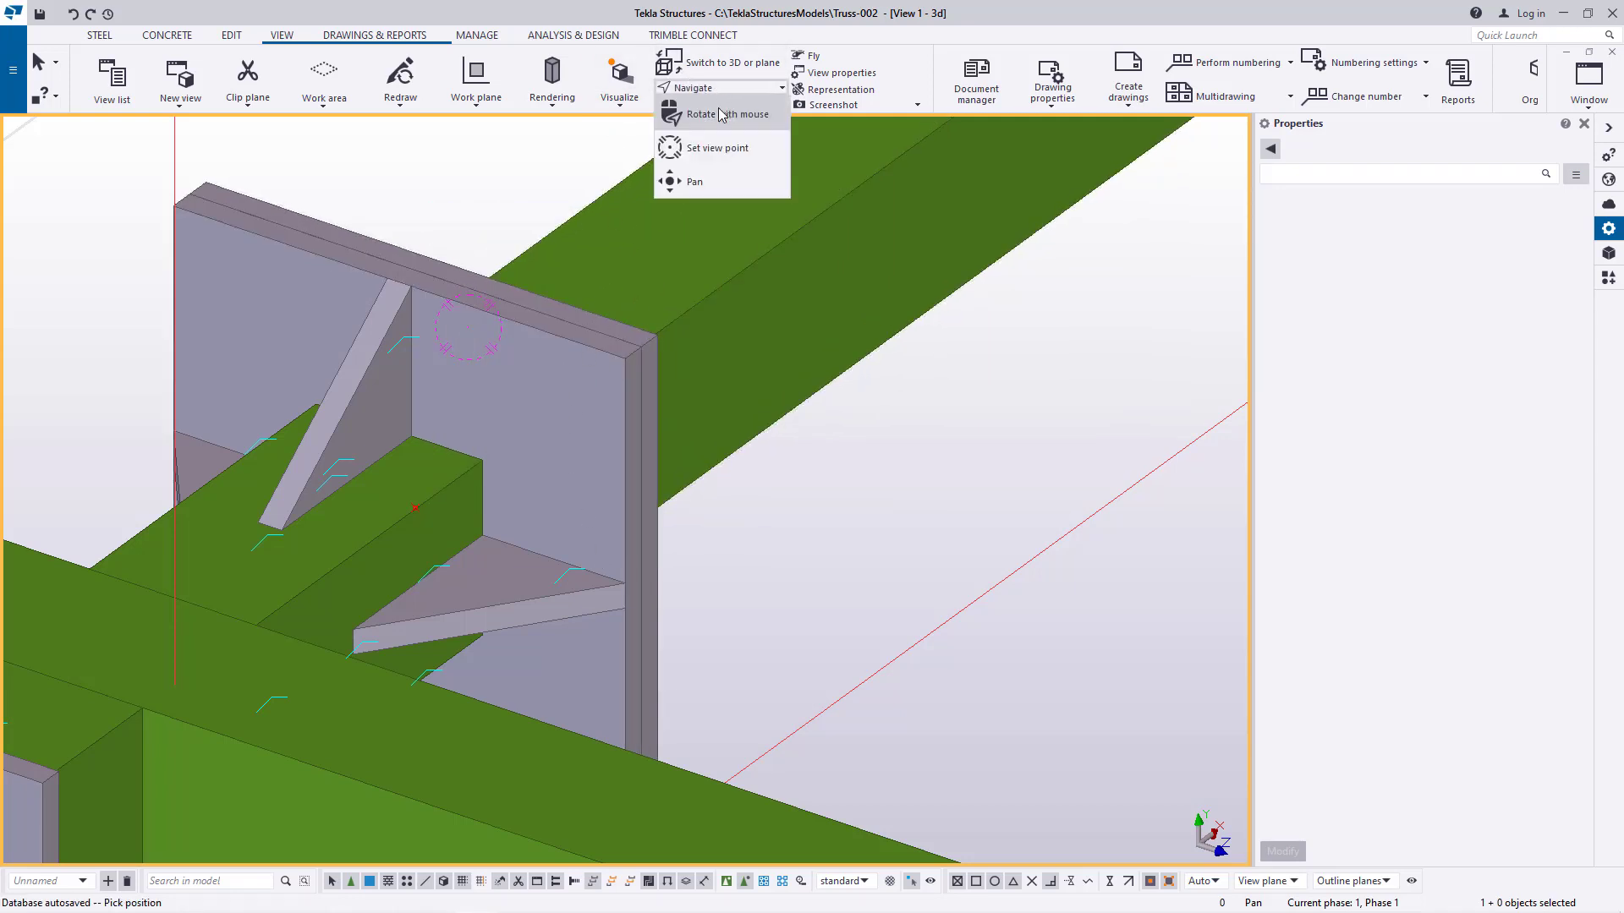
{"action": "left_click", "coordinate": [715, 112]}
{"action": "left_click_drag", "start_coordinate": [581, 438], "coordinate": [577, 478]}
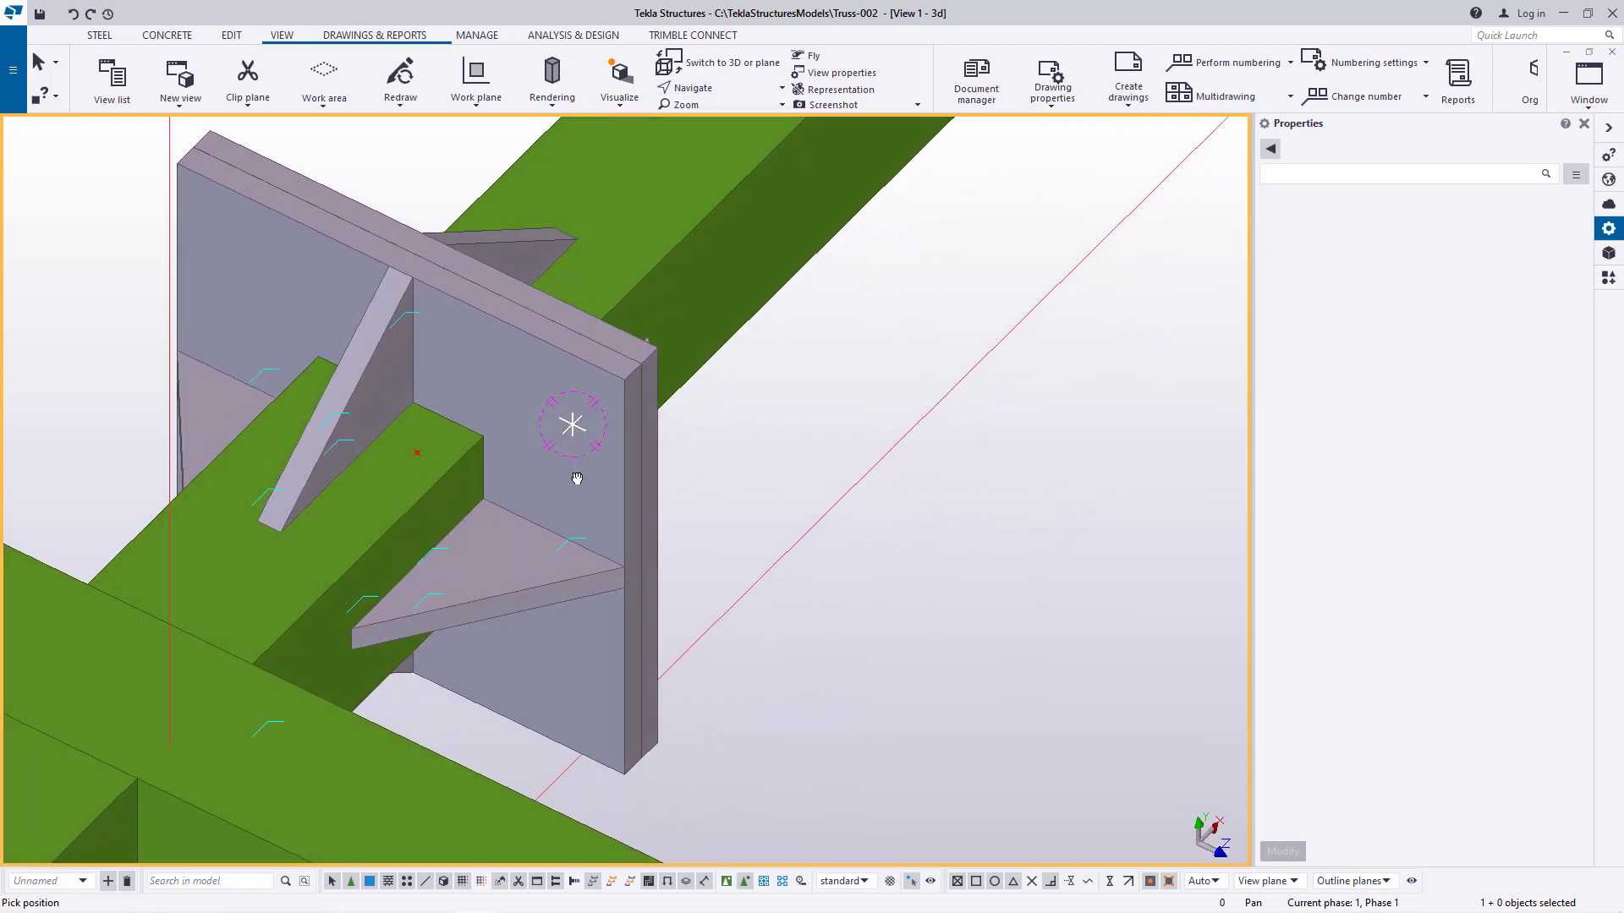
{"action": "right_click", "coordinate": [823, 380]}
{"action": "left_click", "coordinate": [856, 392]}
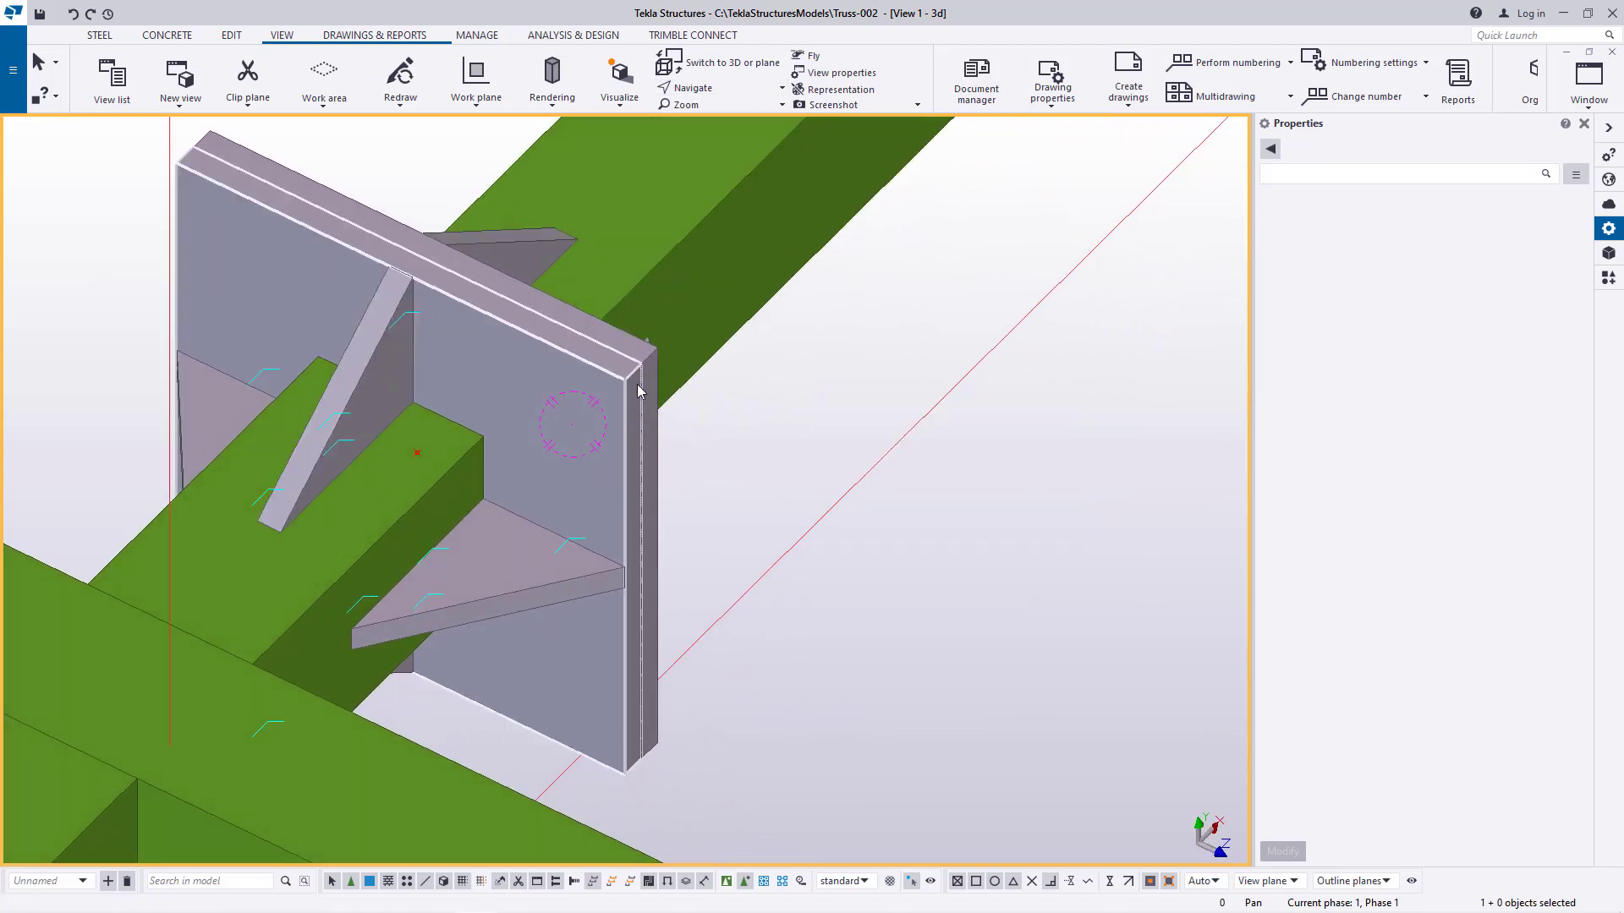
Add one divided-line point midway between the upper stiffener's top centre and the end plate's nearest upper corner, along the plate's top edge
{"action": "left_click", "coordinate": [231, 36]}
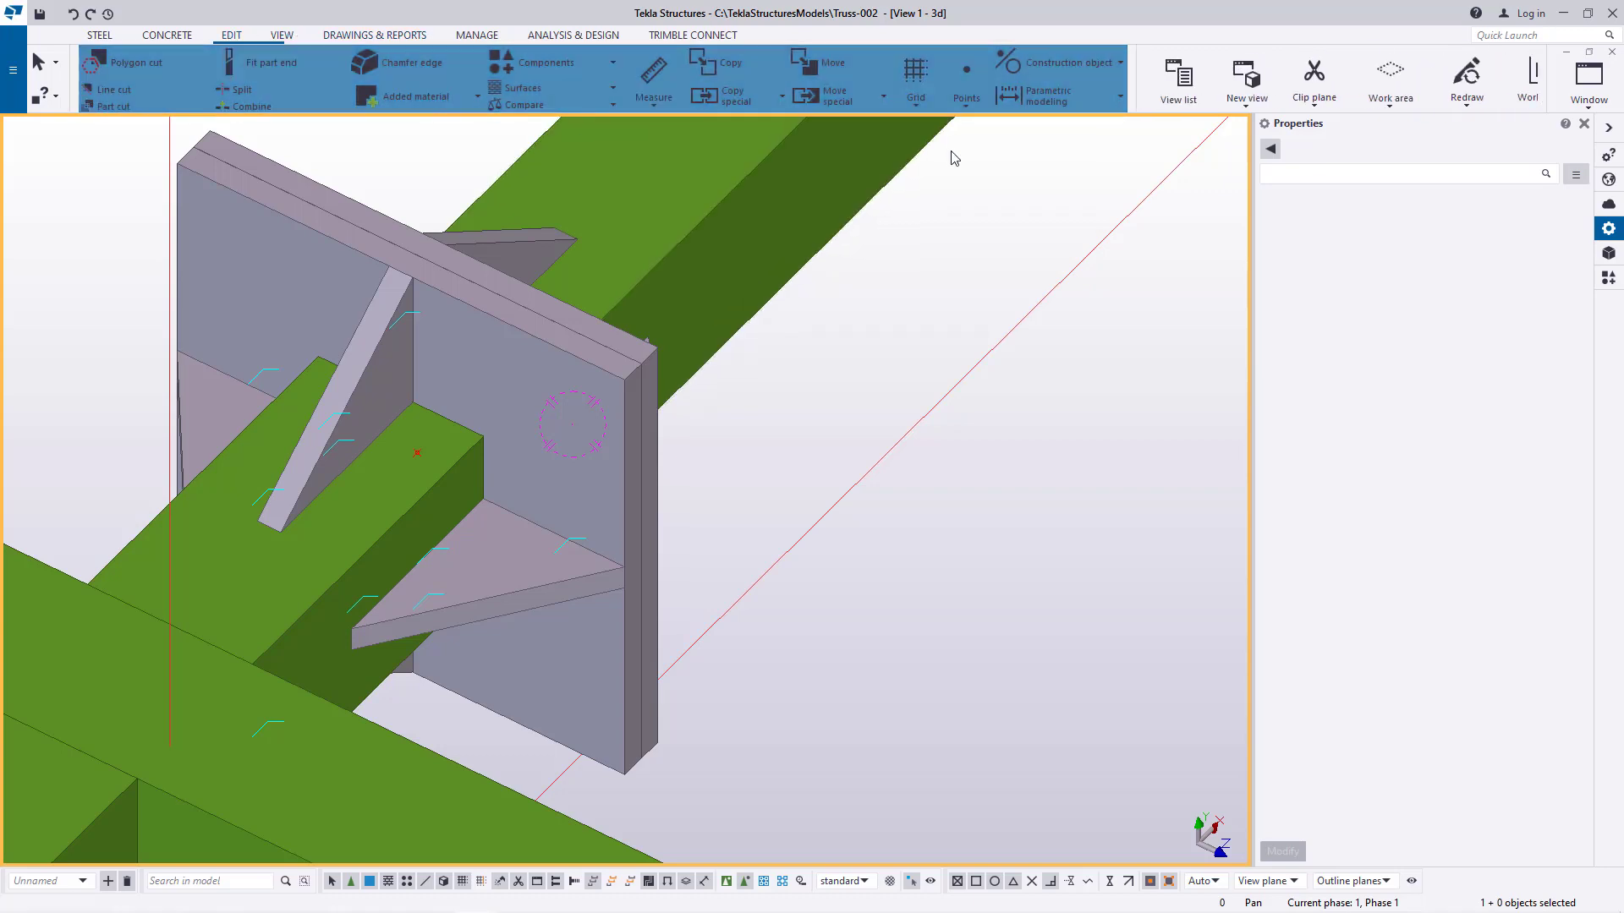
{"action": "left_click", "coordinate": [967, 85]}
{"action": "left_click", "coordinate": [991, 133]}
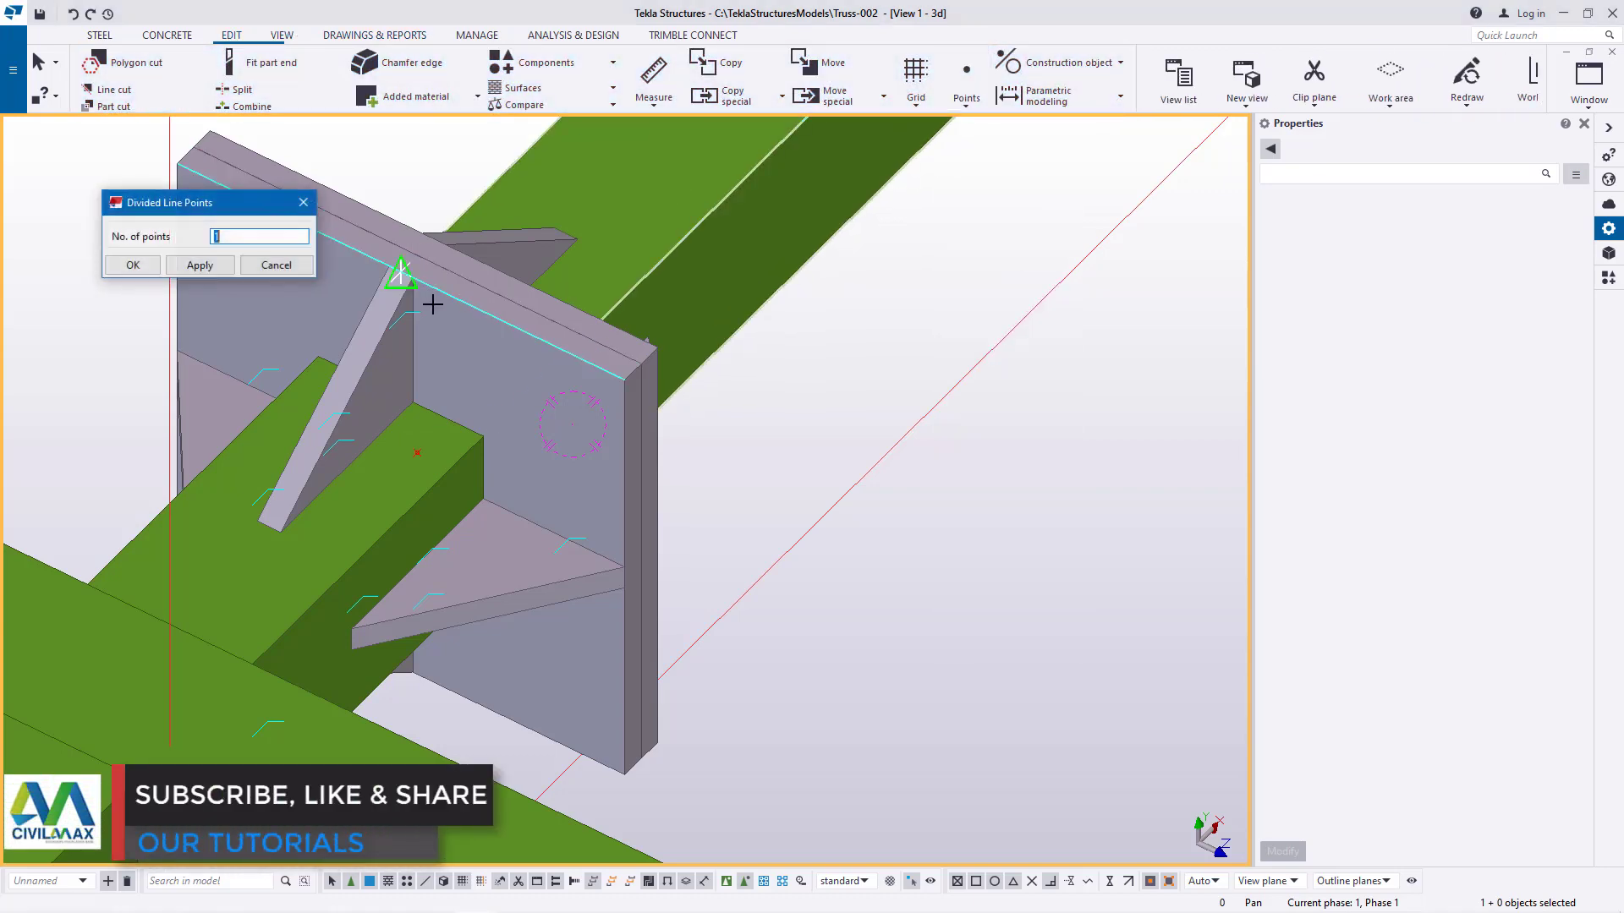
{"action": "scroll", "coordinate": [428, 296], "scroll_direction": "up", "scroll_amount": 5}
{"action": "left_click", "coordinate": [409, 267]}
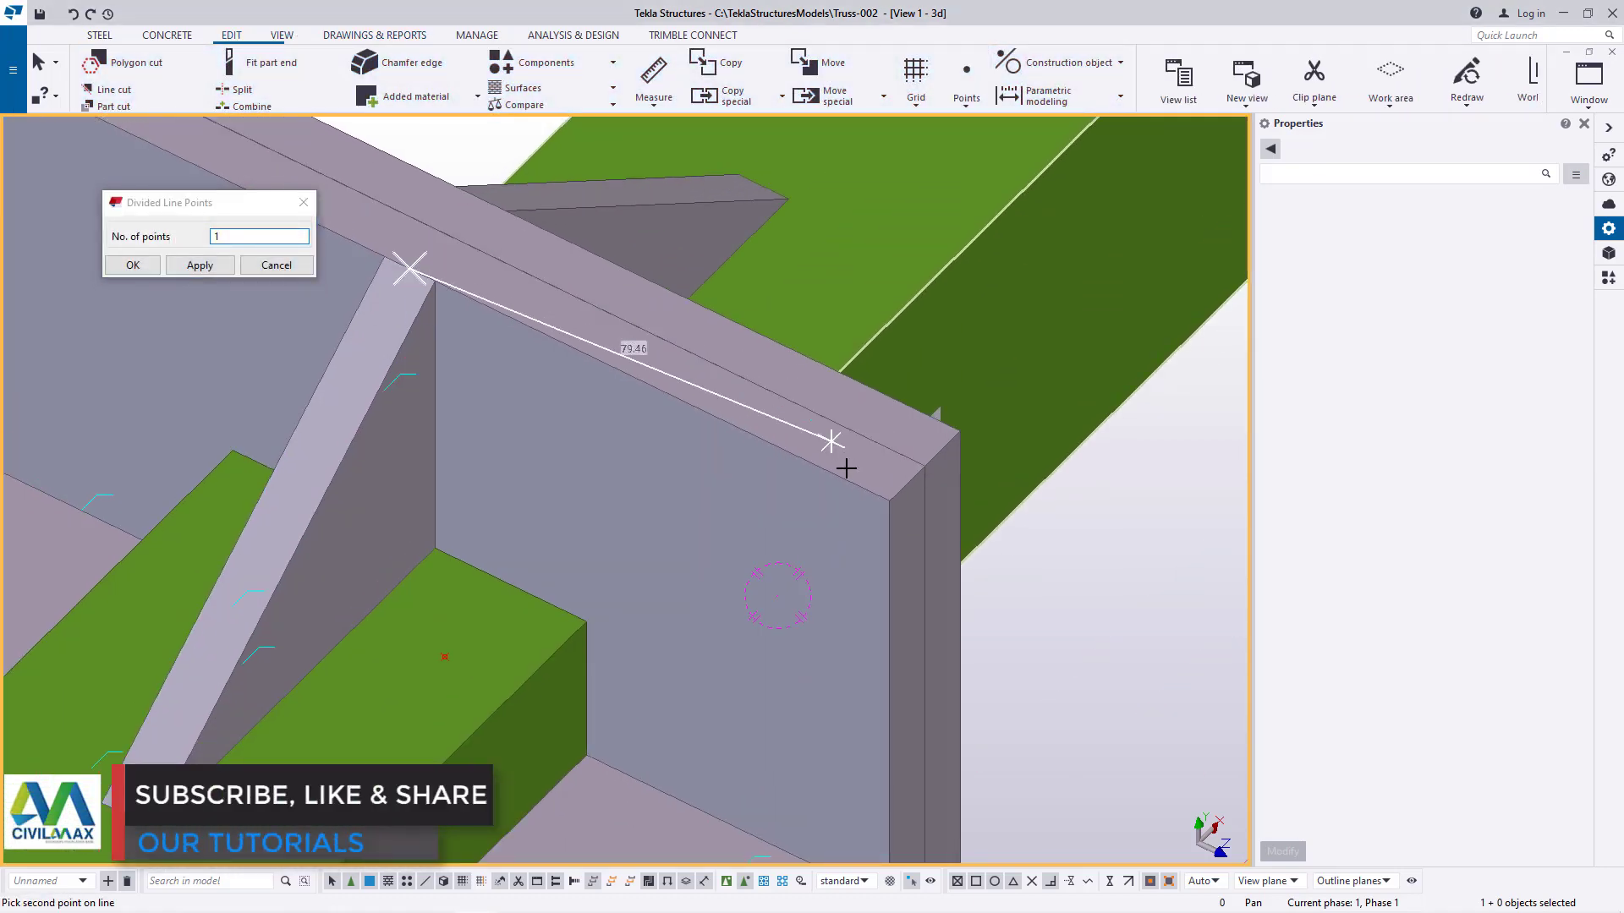
{"action": "right_click", "coordinate": [664, 360]}
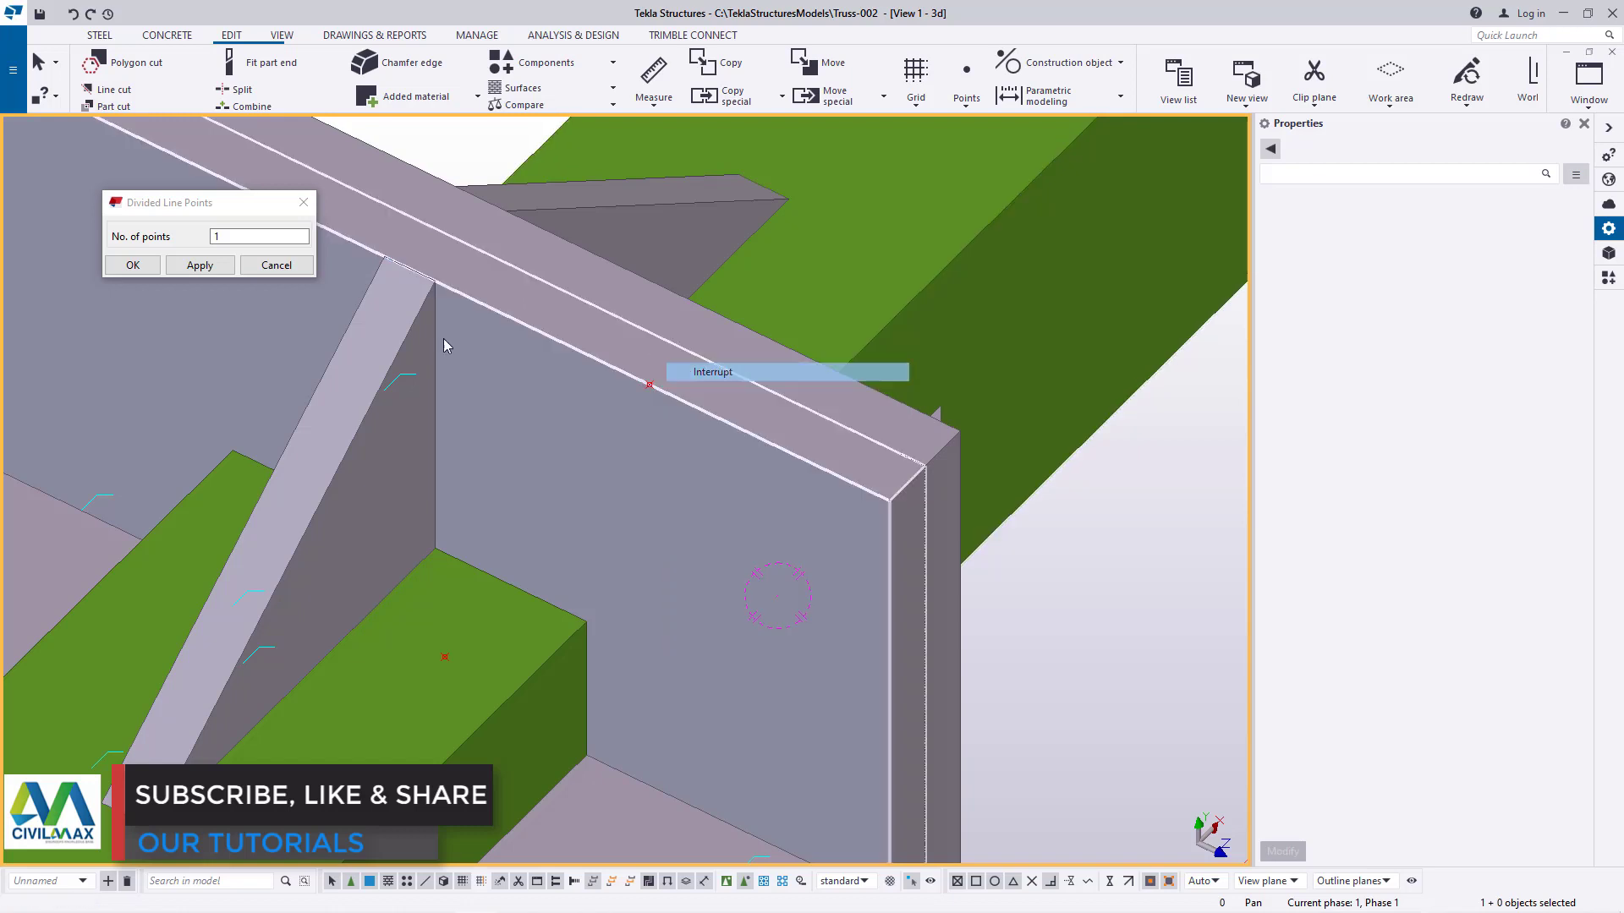
{"action": "left_click", "coordinate": [191, 267]}
{"action": "left_click", "coordinate": [148, 269]}
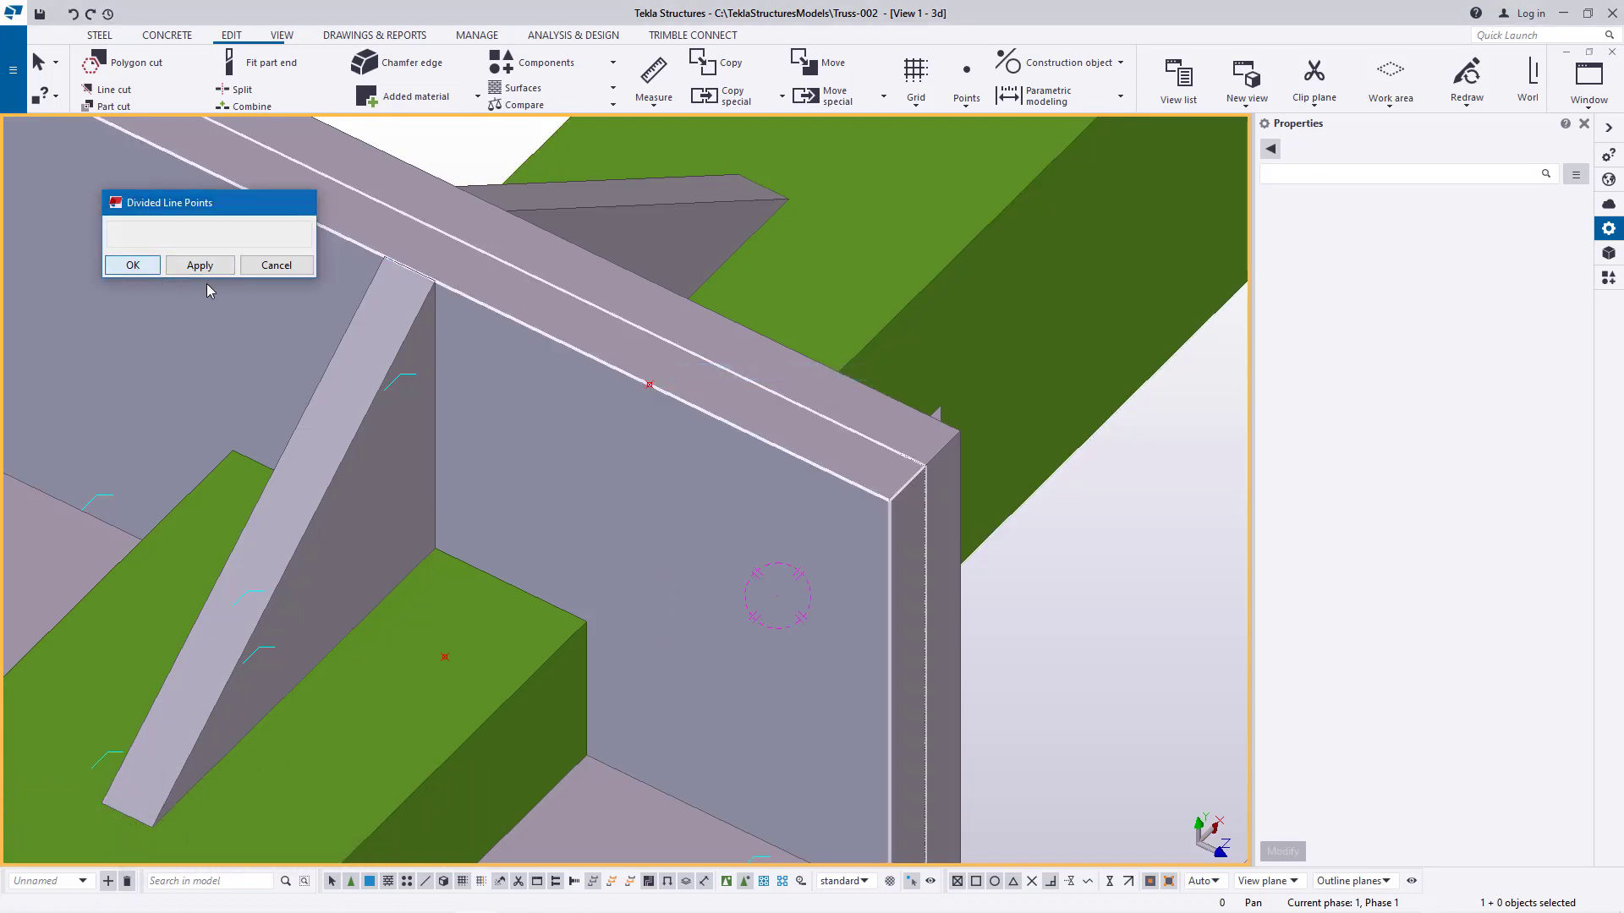
Add one divided-line point on the top edge midway between the existing edge point and the end plate's corner
{"action": "scroll", "coordinate": [668, 426], "scroll_direction": "down", "scroll_amount": 2}
{"action": "scroll", "coordinate": [672, 426], "scroll_direction": "down", "scroll_amount": 1}
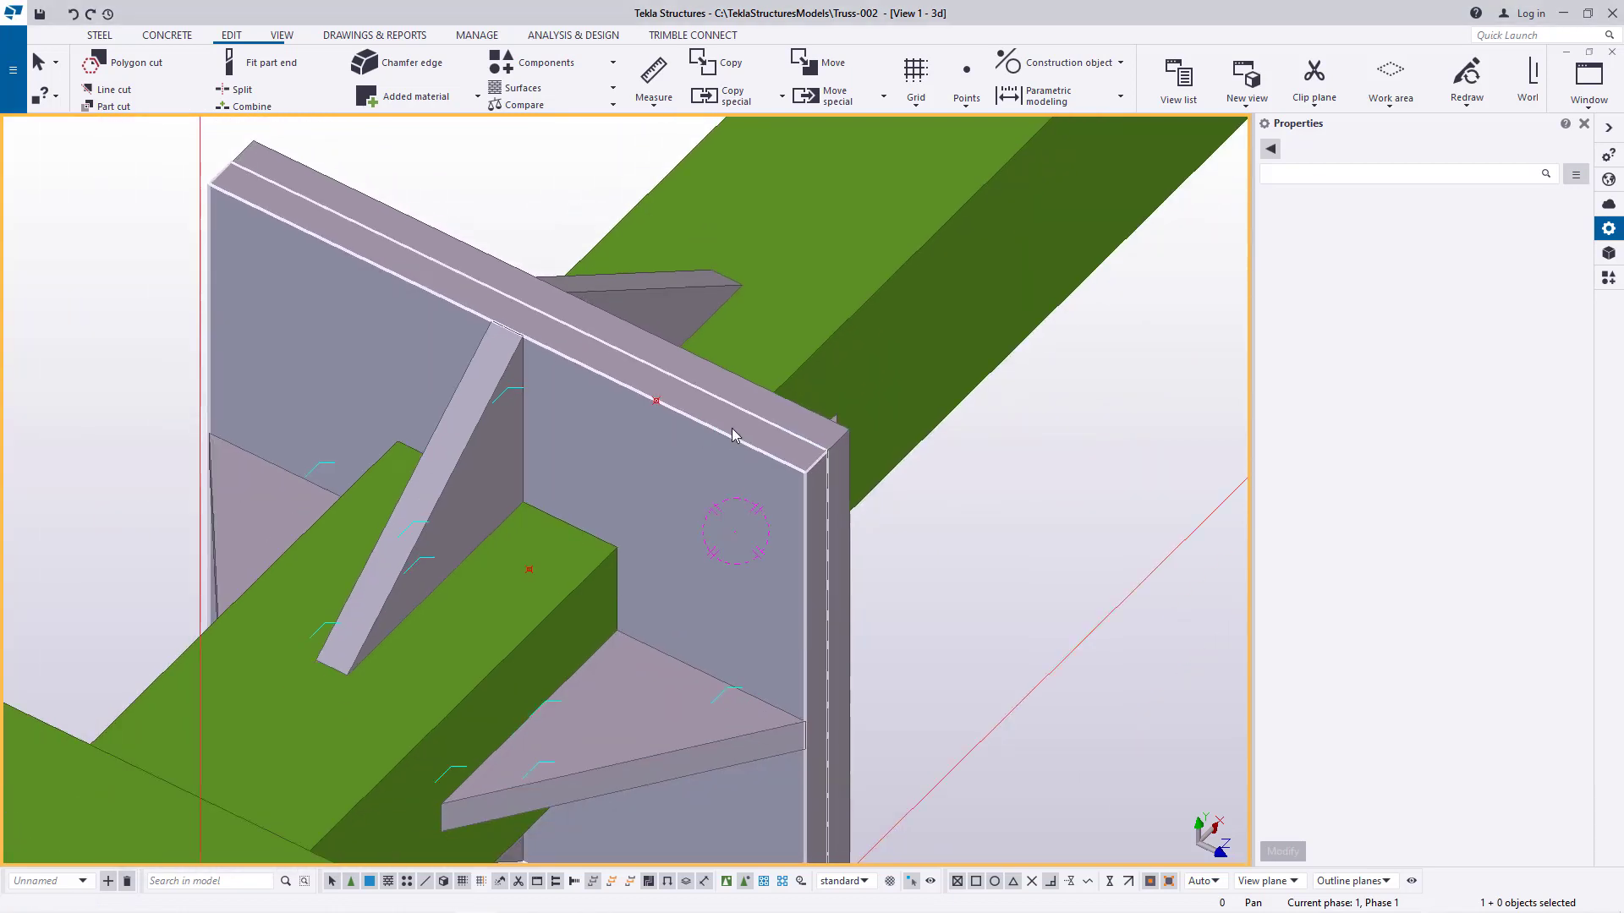
{"action": "left_click", "coordinate": [965, 105]}
{"action": "left_click", "coordinate": [988, 128]}
{"action": "scroll", "coordinate": [744, 348], "scroll_direction": "up", "scroll_amount": 1}
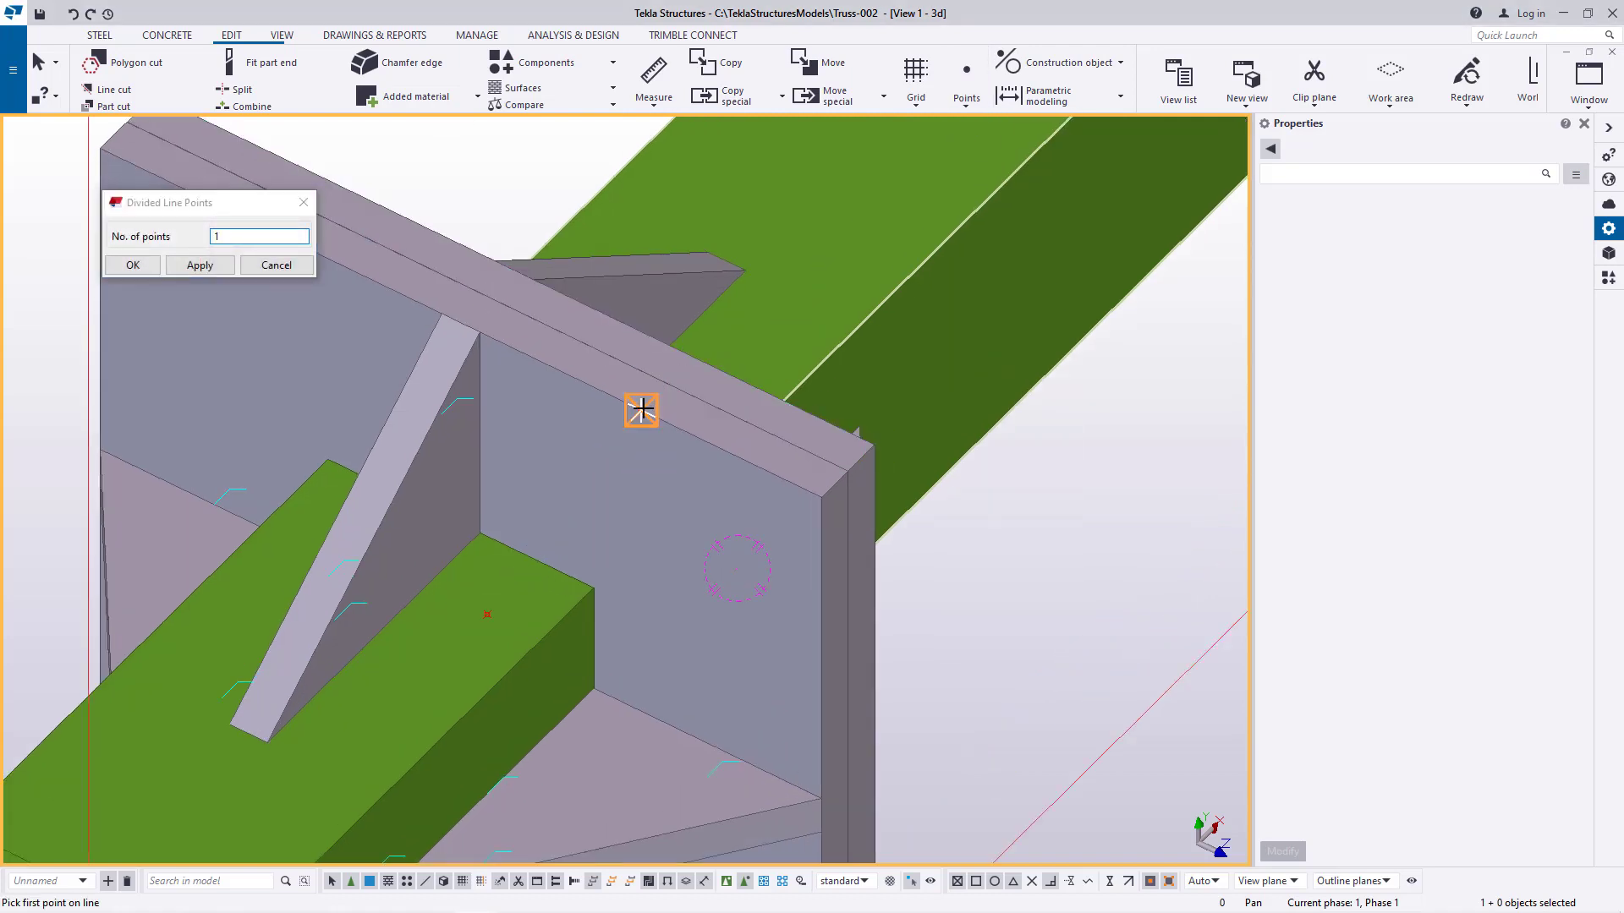
{"action": "right_click", "coordinate": [974, 452]}
{"action": "left_click", "coordinate": [1049, 465]}
{"action": "left_click", "coordinate": [149, 270]}
{"action": "scroll", "coordinate": [1000, 581], "scroll_direction": "down", "scroll_amount": 3}
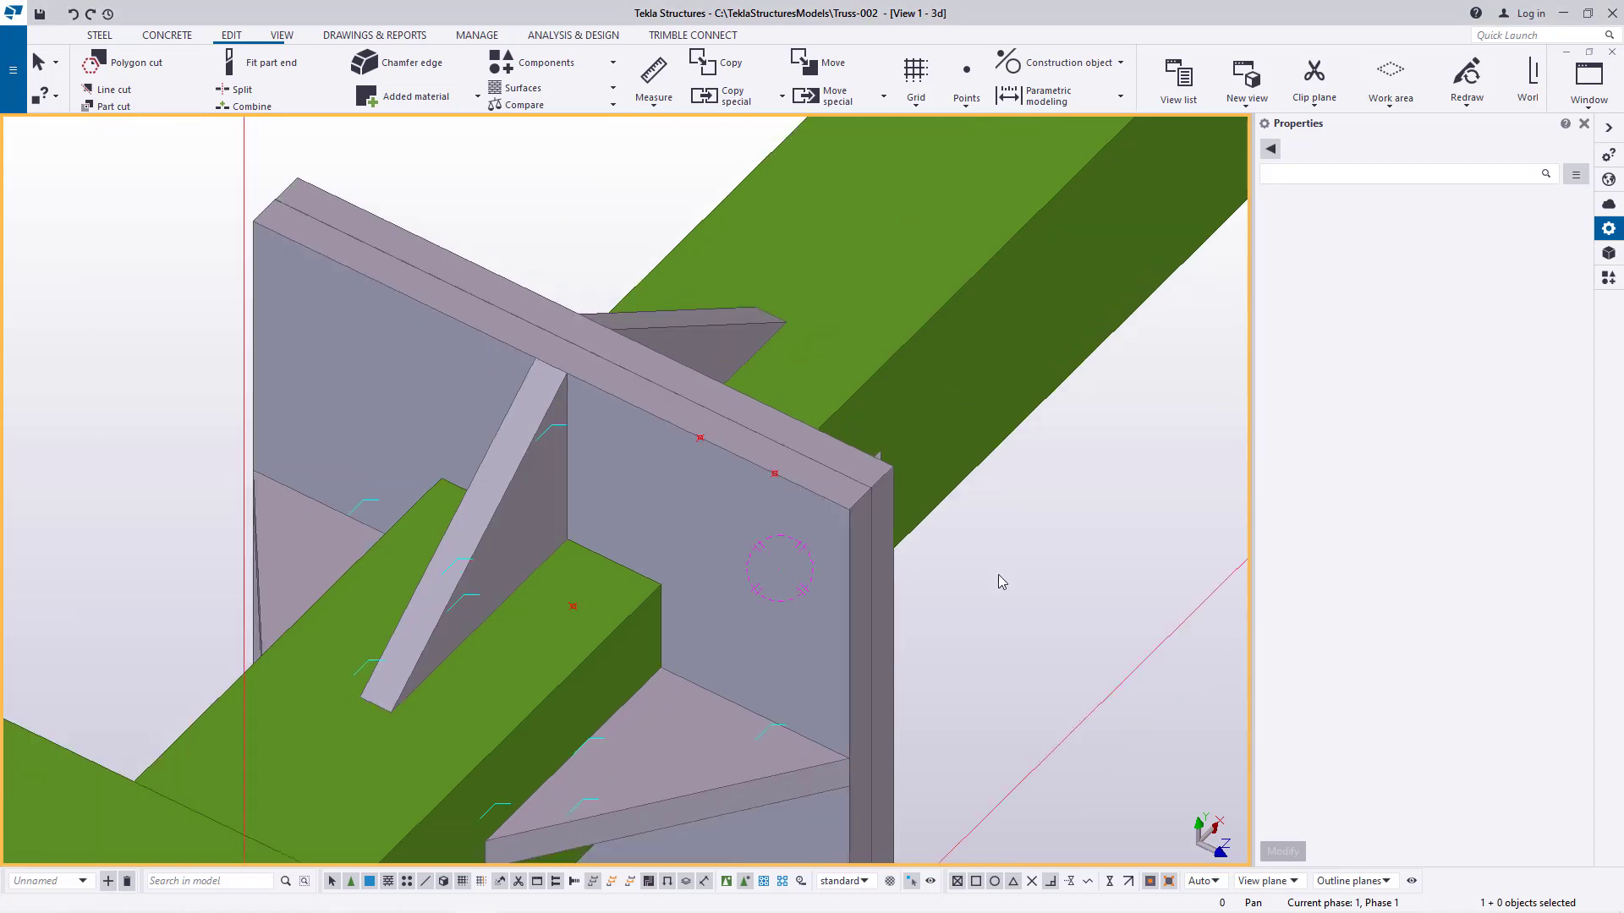
Copy the inner top-edge point to the other side of the stiffener, from the plate's corner to the stiffener's top centre
{"action": "scroll", "coordinate": [823, 522], "scroll_direction": "up", "scroll_amount": 3}
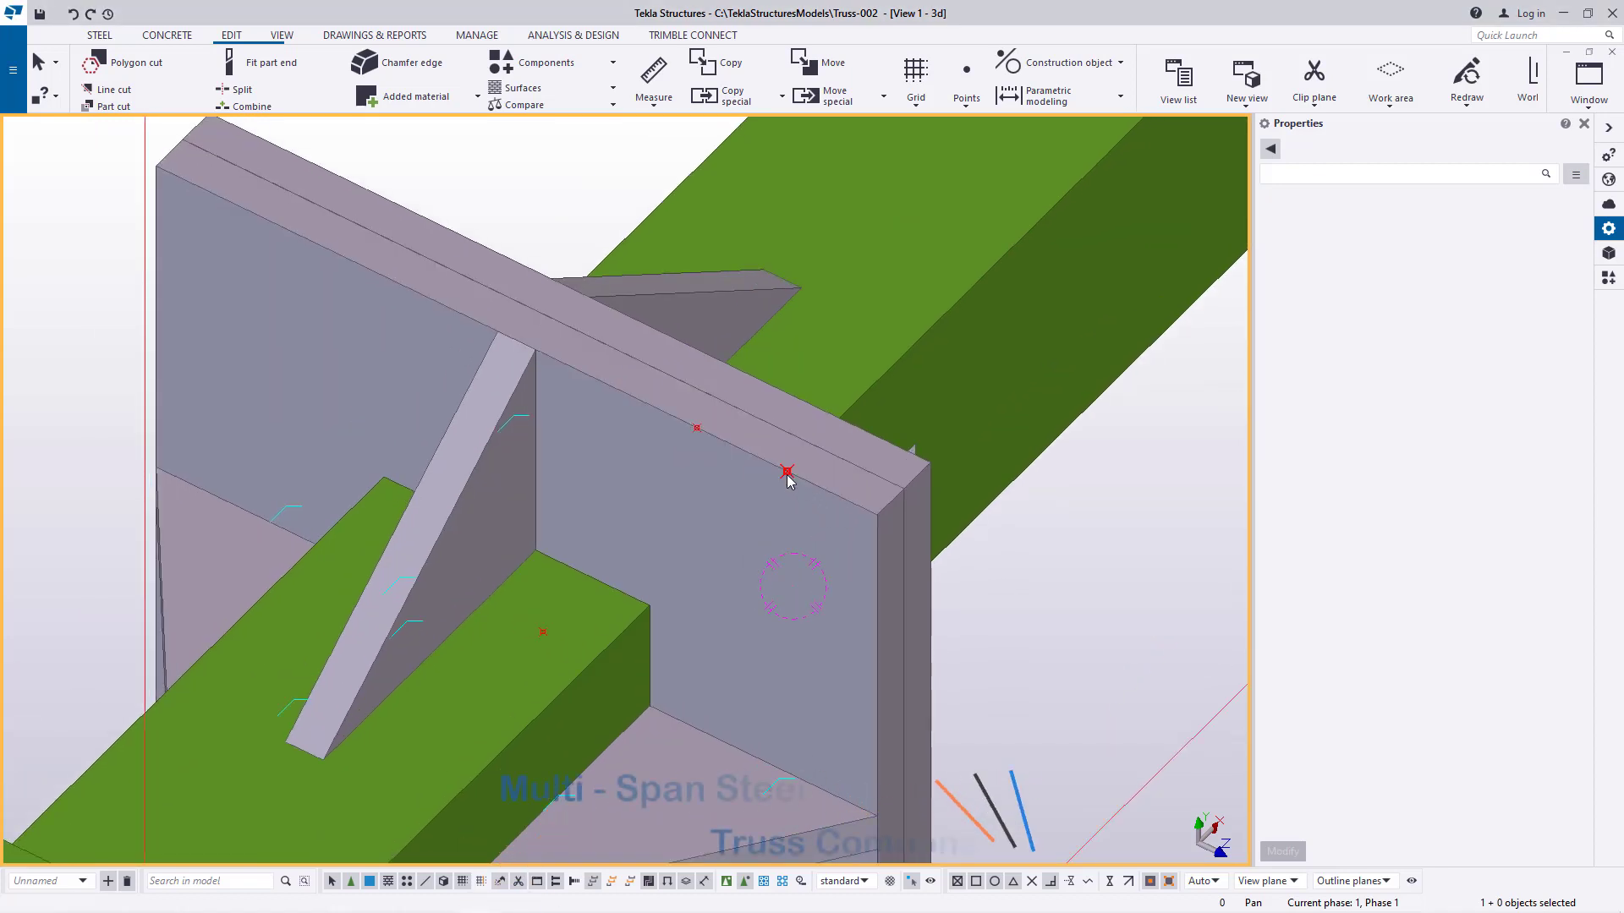
{"action": "right_click", "coordinate": [697, 429]}
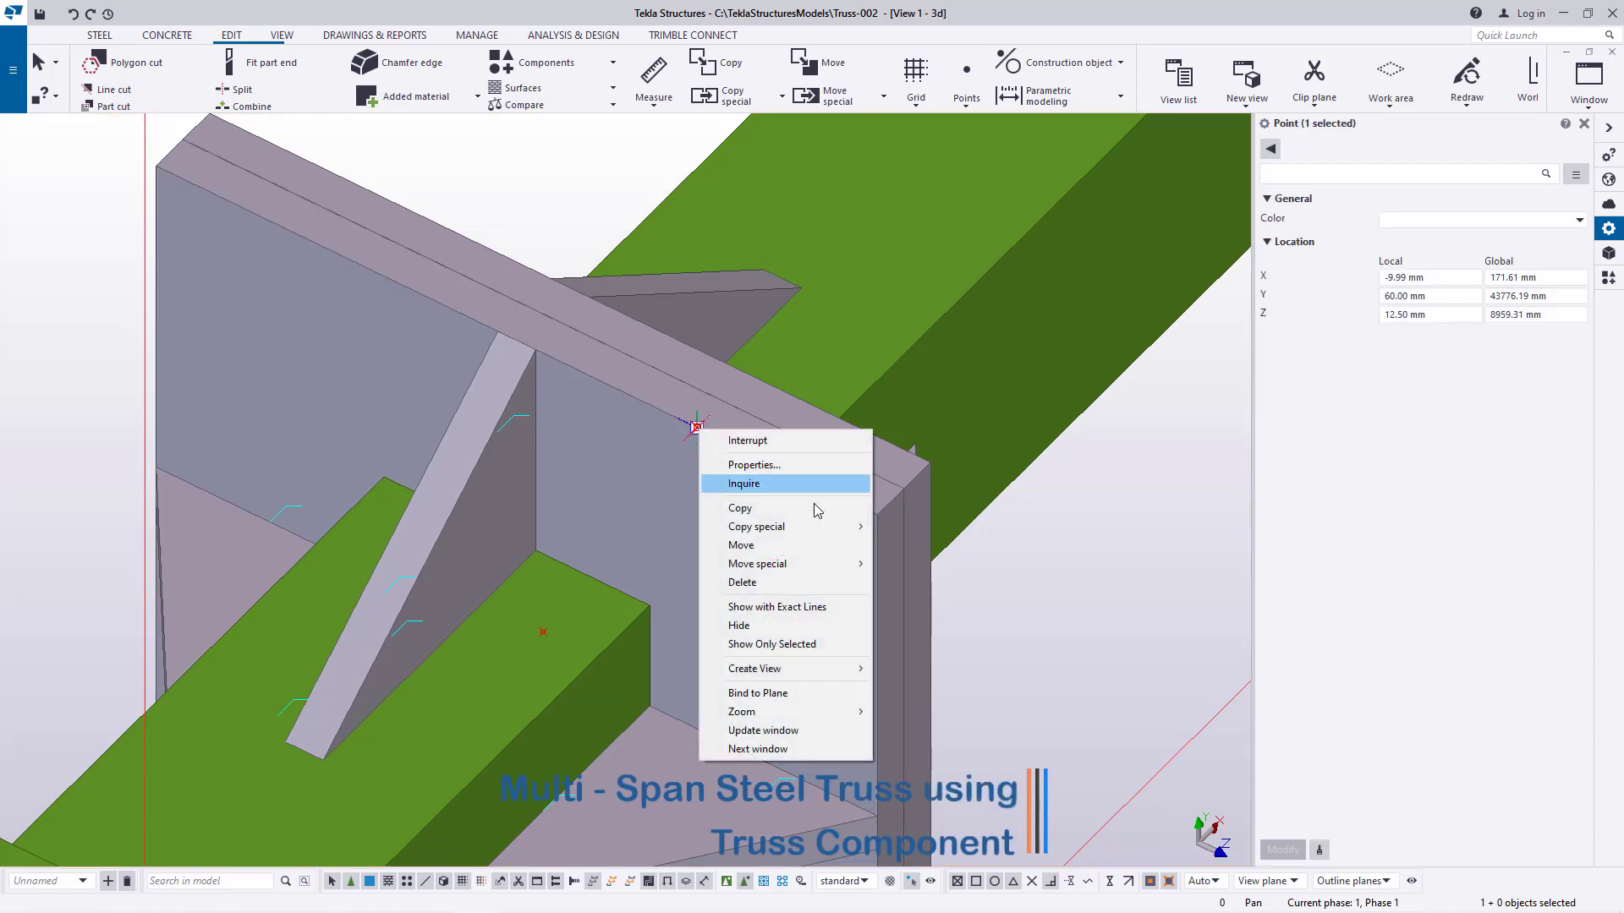
{"action": "left_click", "coordinate": [812, 508]}
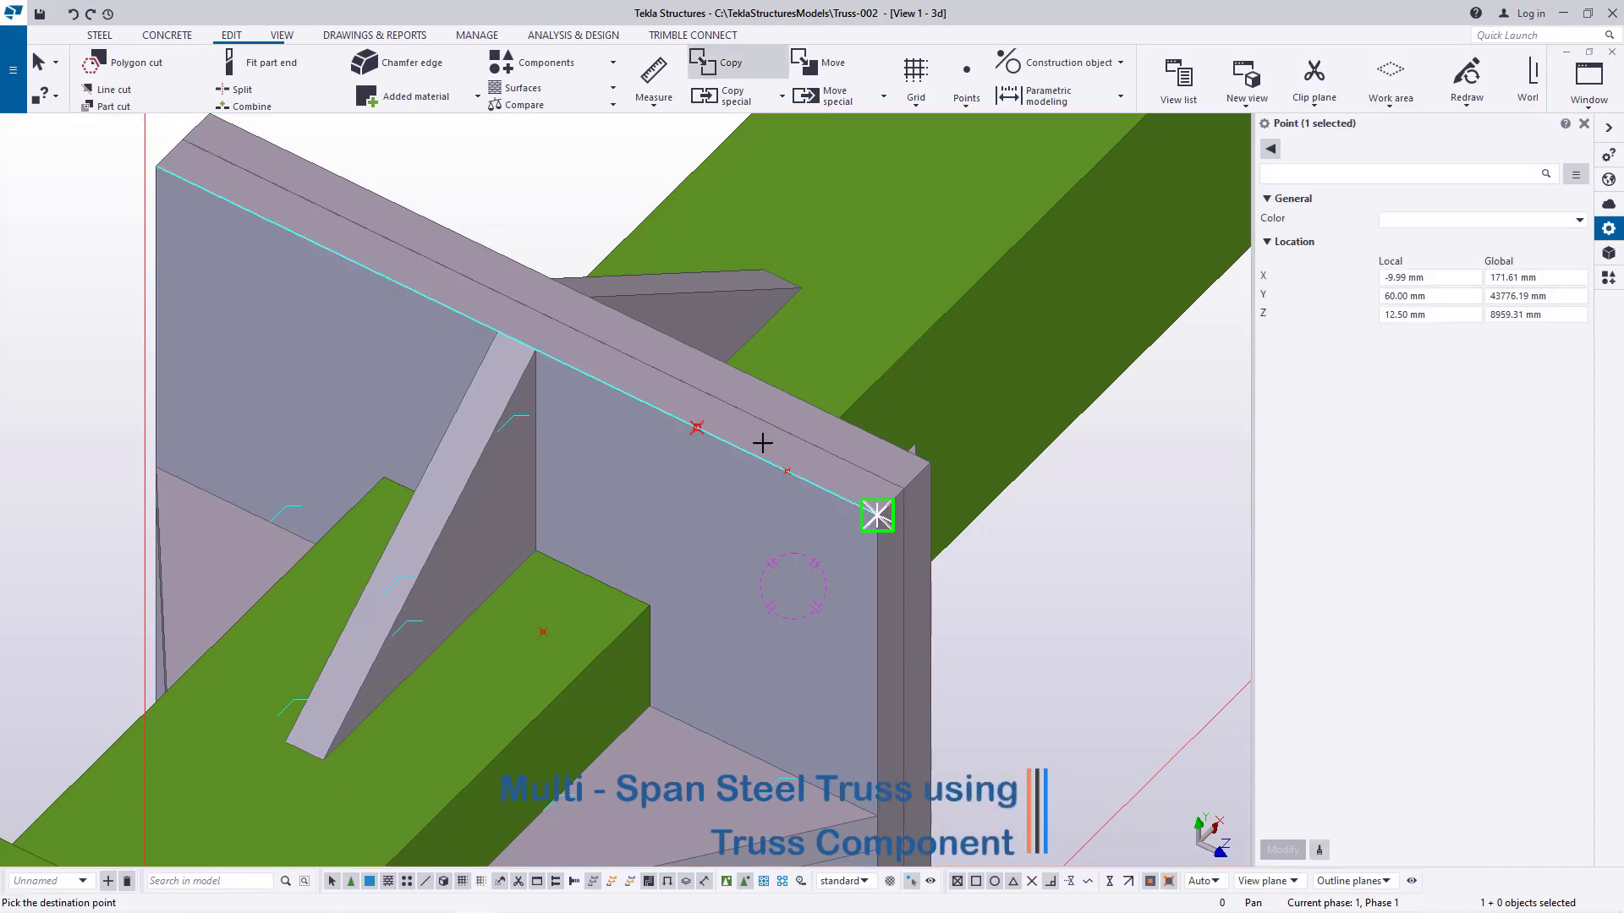
{"action": "left_click", "coordinate": [515, 339]}
{"action": "right_click", "coordinate": [511, 116]}
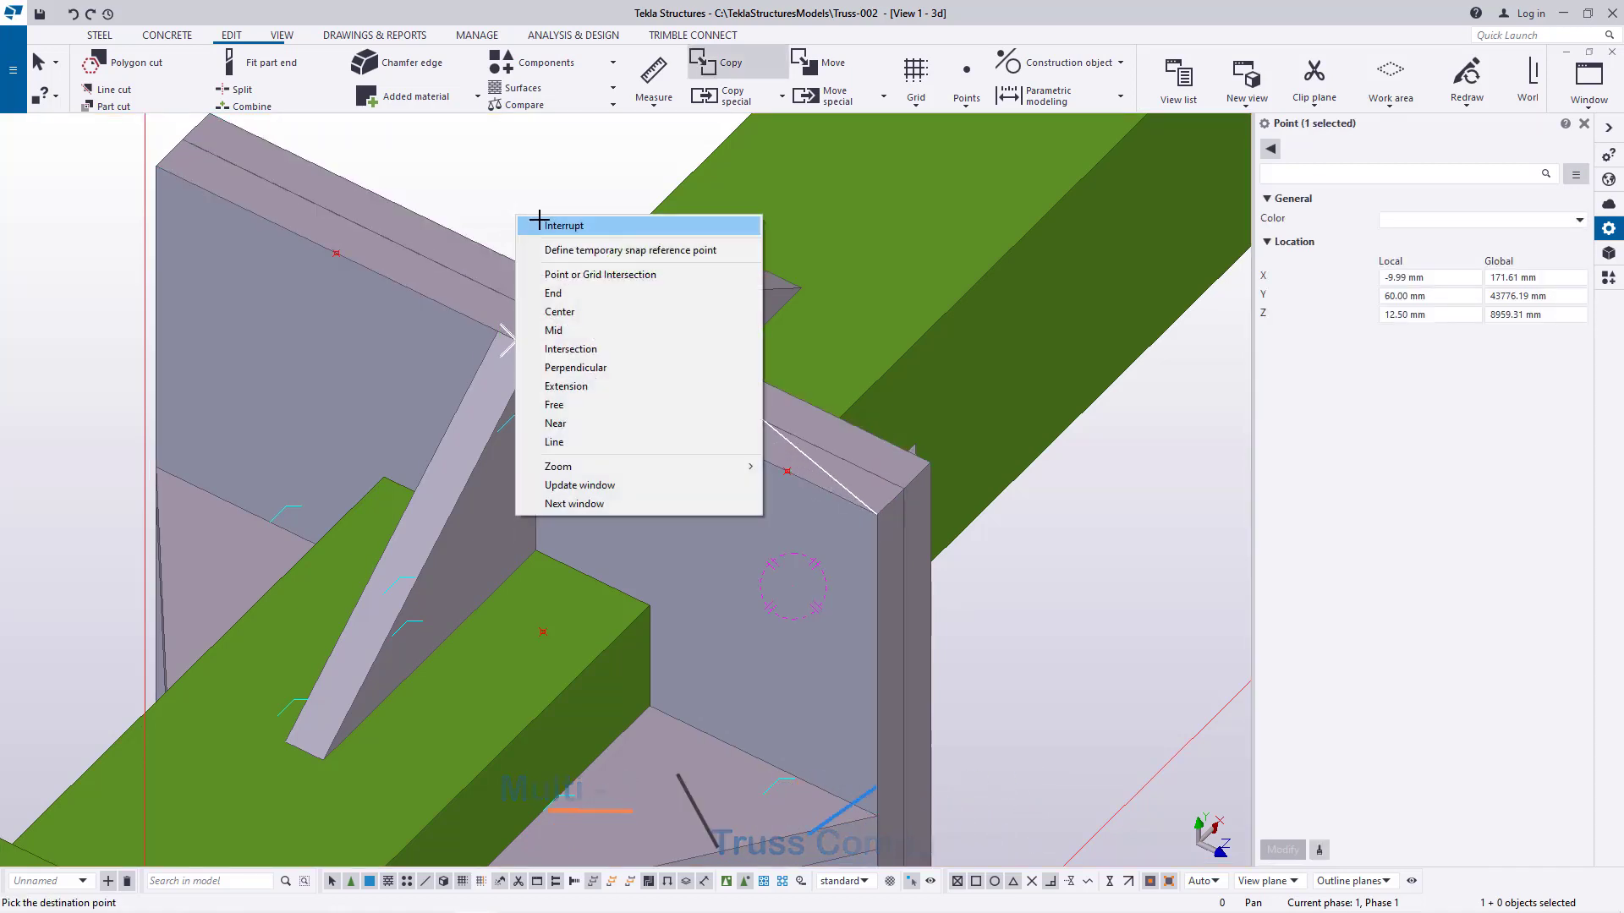
{"action": "left_click", "coordinate": [533, 121]}
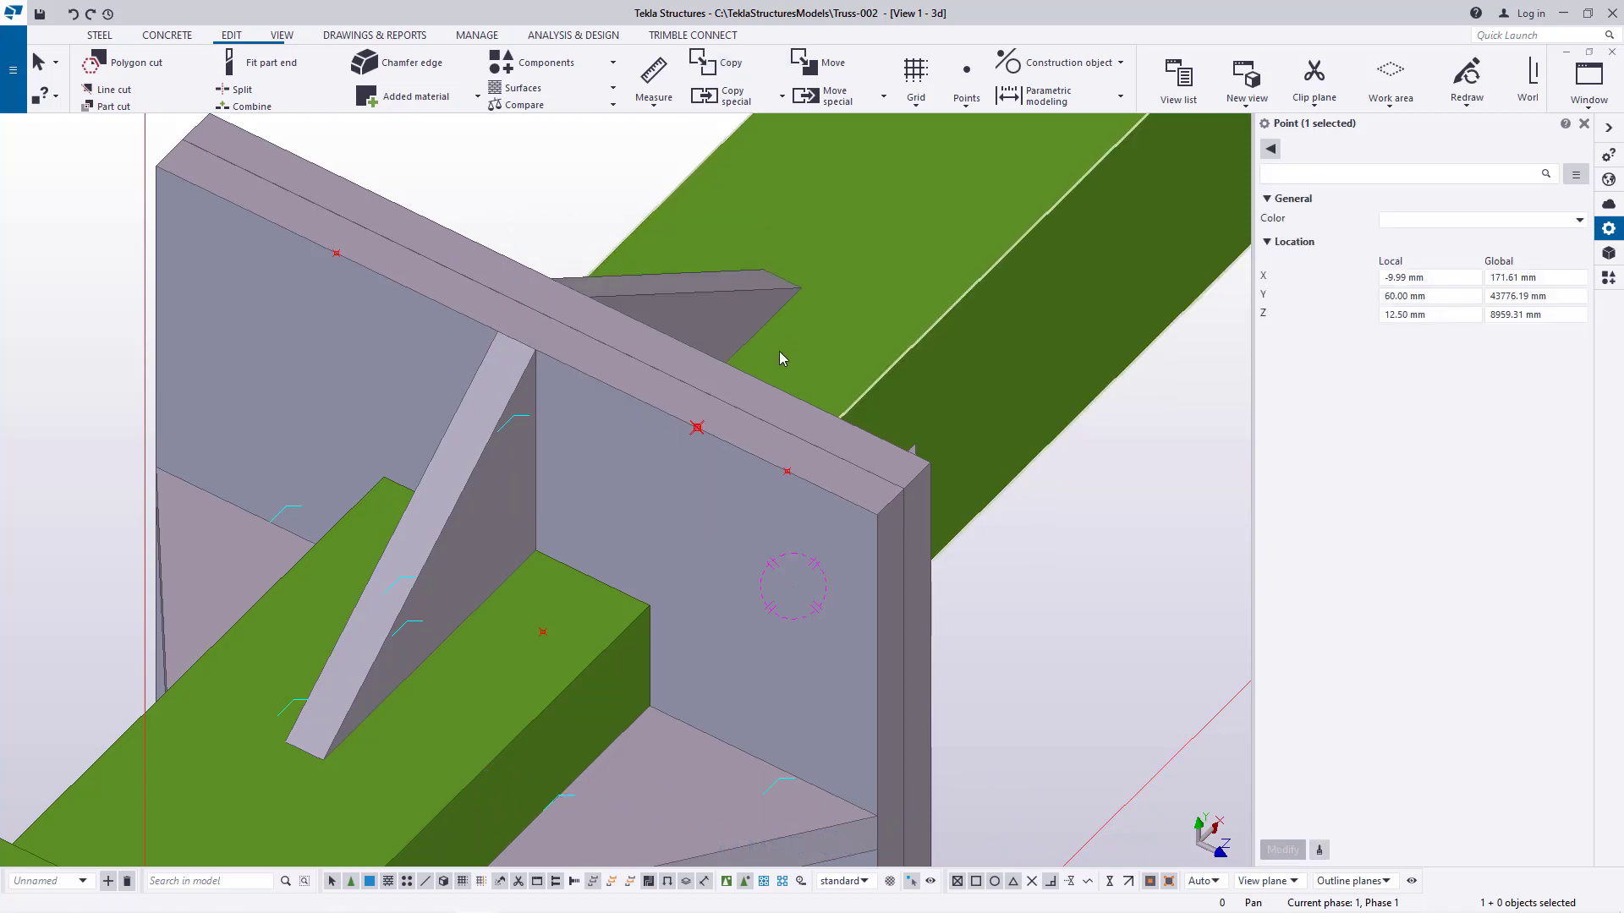
Add divided-line points on both sides of the copied point, halfway to the stiffener's top centre and halfway to the plate's far corner
{"action": "left_click", "coordinate": [967, 101]}
{"action": "left_click", "coordinate": [983, 132]}
{"action": "scroll", "coordinate": [472, 260], "scroll_direction": "up", "scroll_amount": 1}
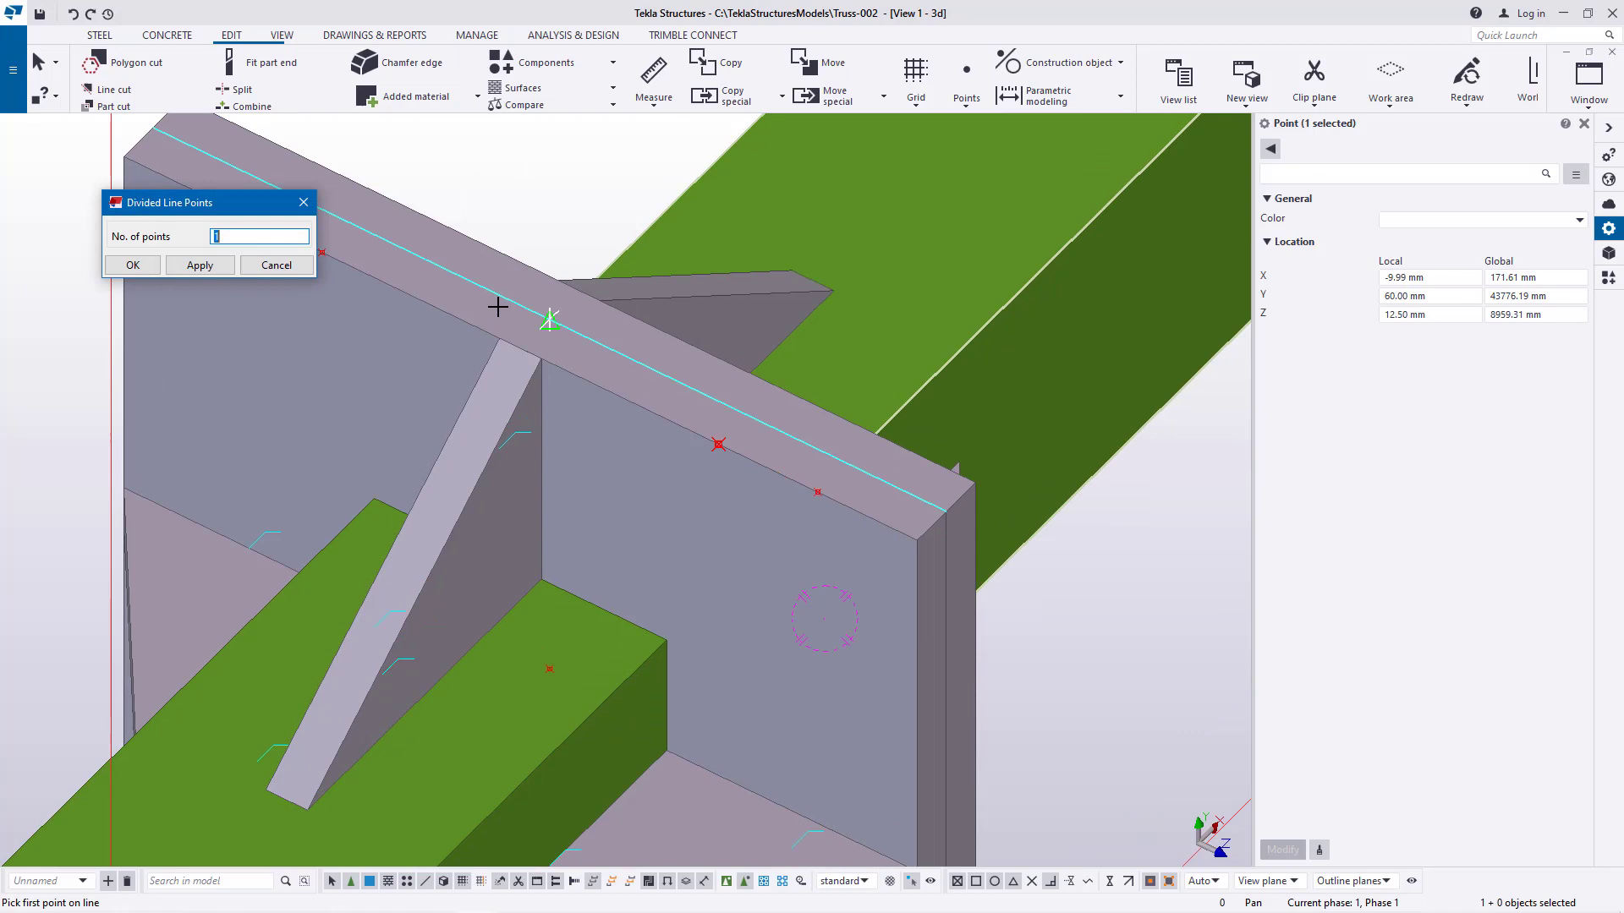
{"action": "left_click", "coordinate": [521, 347]}
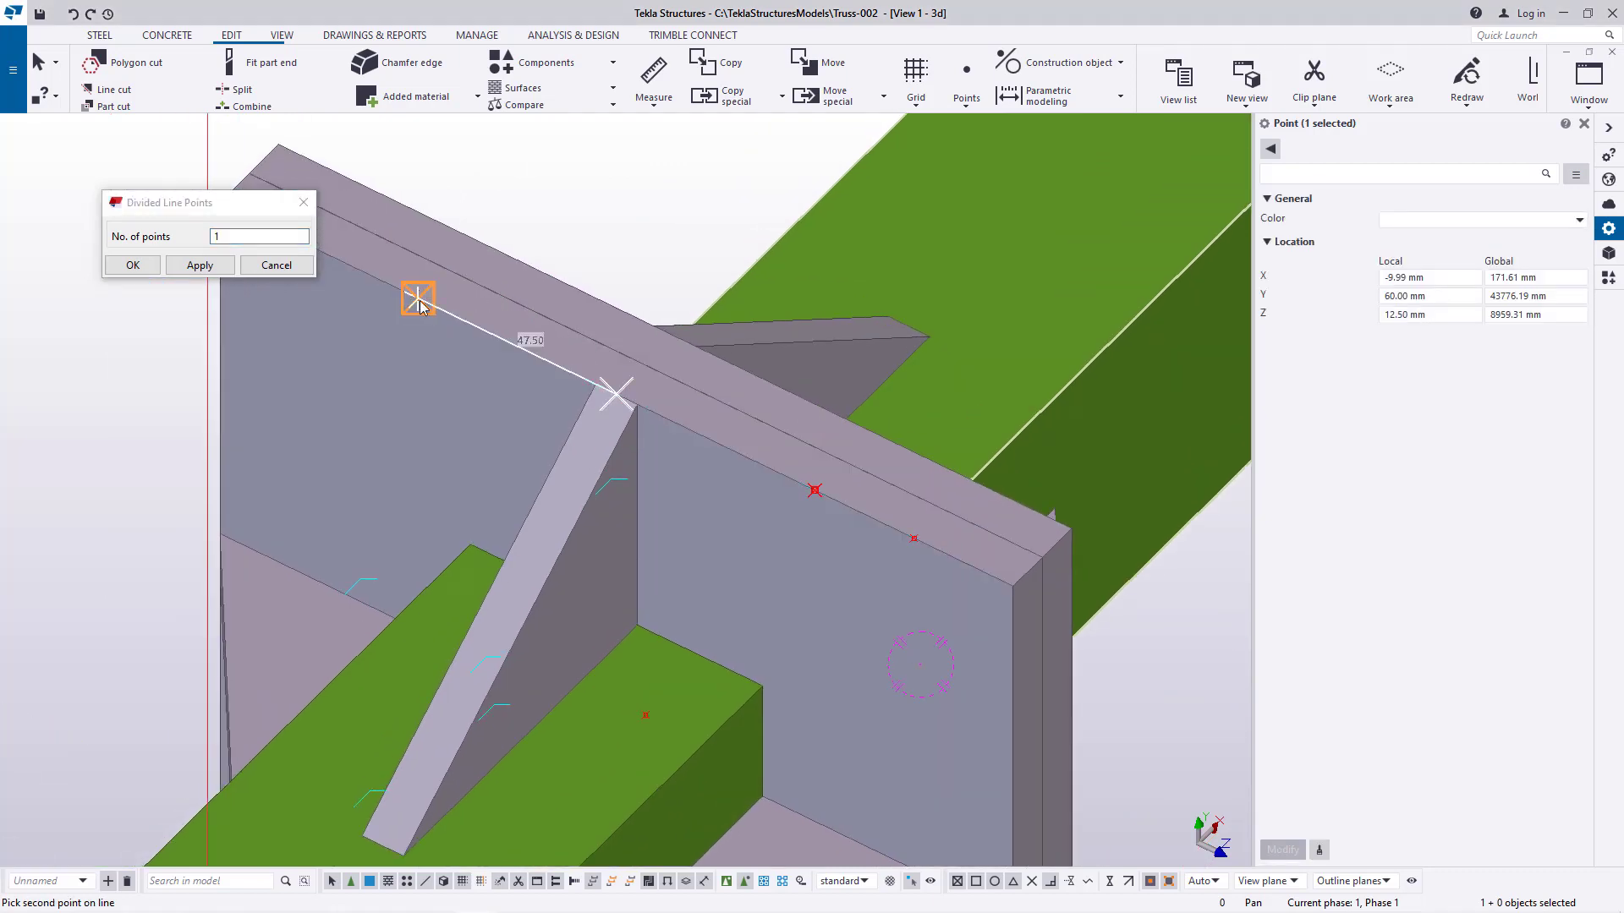
{"action": "left_click", "coordinate": [419, 305]}
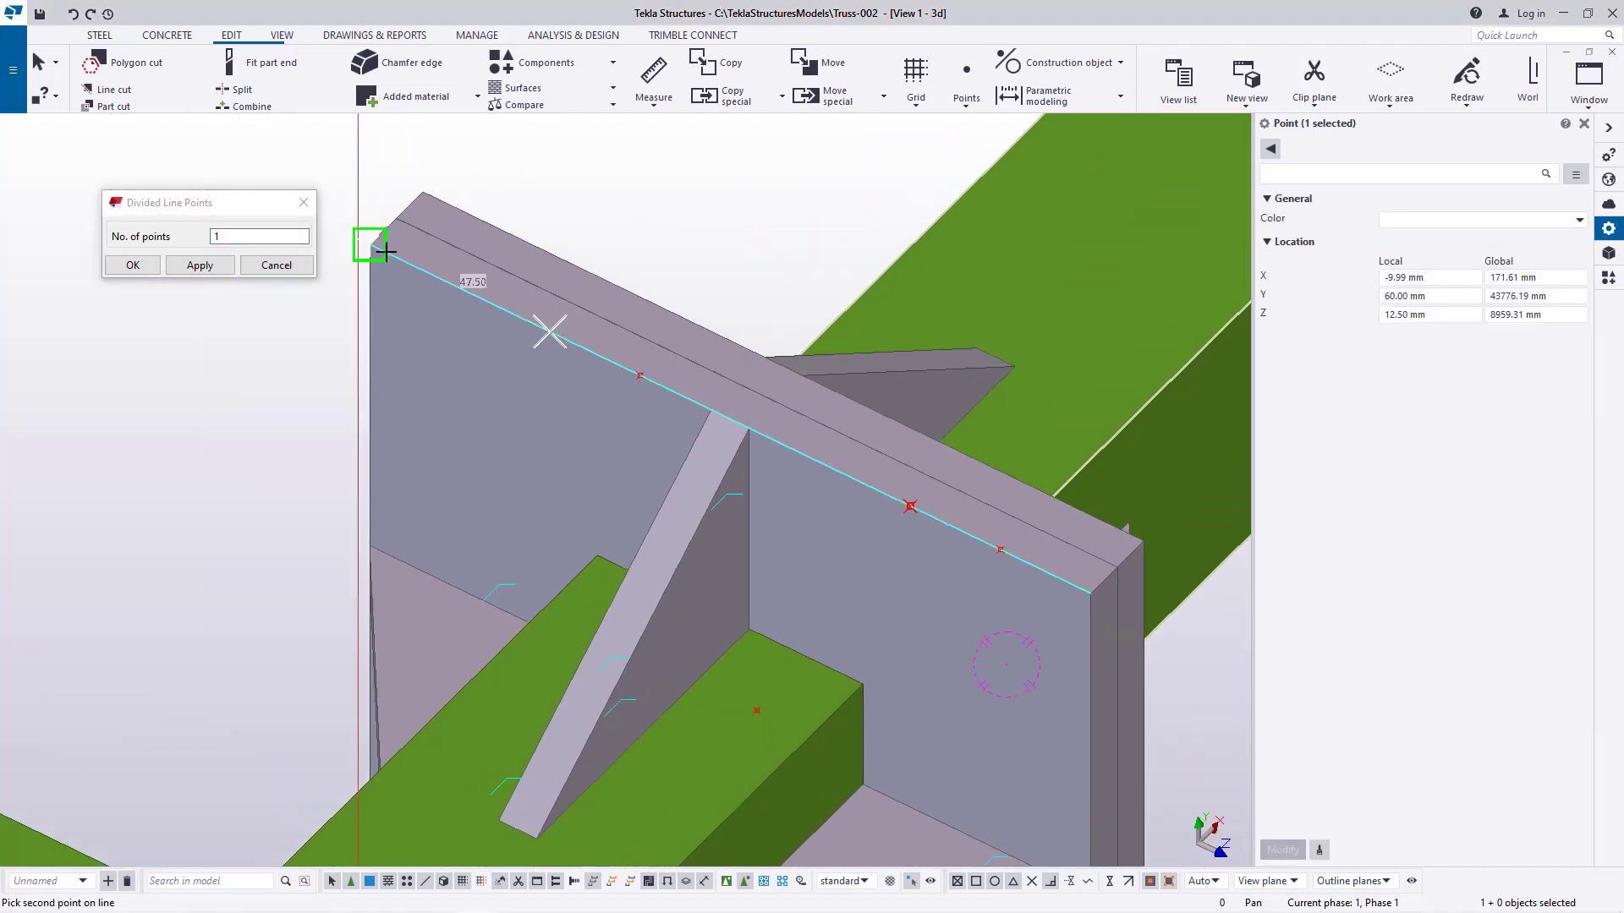
{"action": "left_click", "coordinate": [373, 247]}
{"action": "right_click", "coordinate": [648, 176]}
{"action": "left_click", "coordinate": [688, 188]}
{"action": "left_click", "coordinate": [188, 268]}
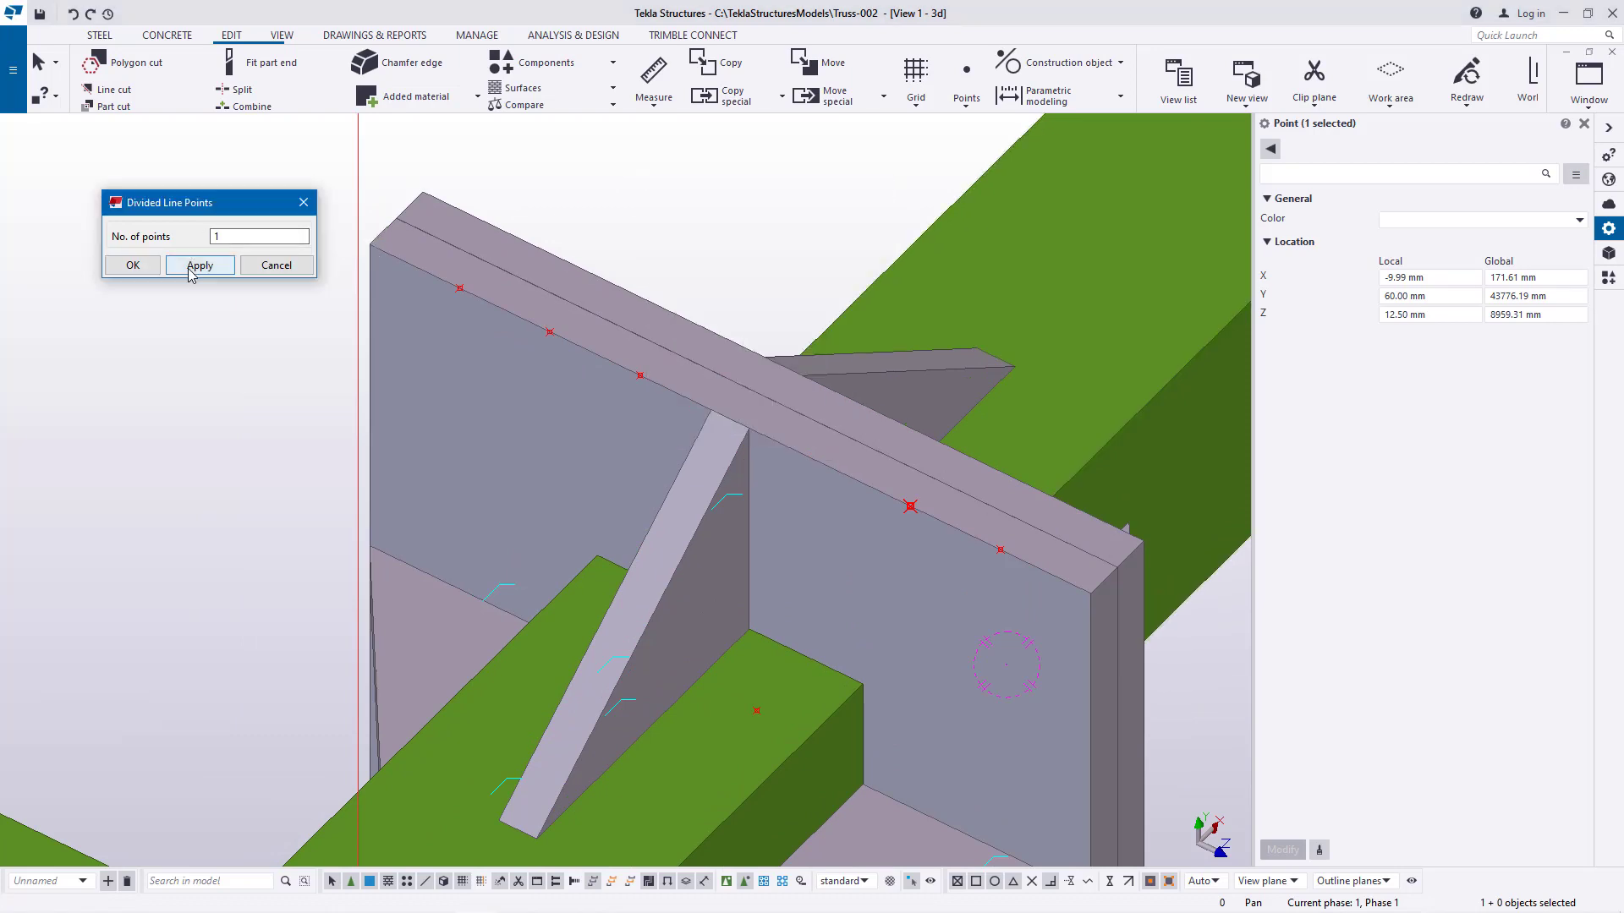
{"action": "left_click", "coordinate": [125, 268]}
Add one divided-line point at the end plate's mid-height, directly below the outermost top-edge point on the near side
{"action": "scroll", "coordinate": [541, 381], "scroll_direction": "down", "scroll_amount": 5}
{"action": "scroll", "coordinate": [726, 599], "scroll_direction": "up", "scroll_amount": 6}
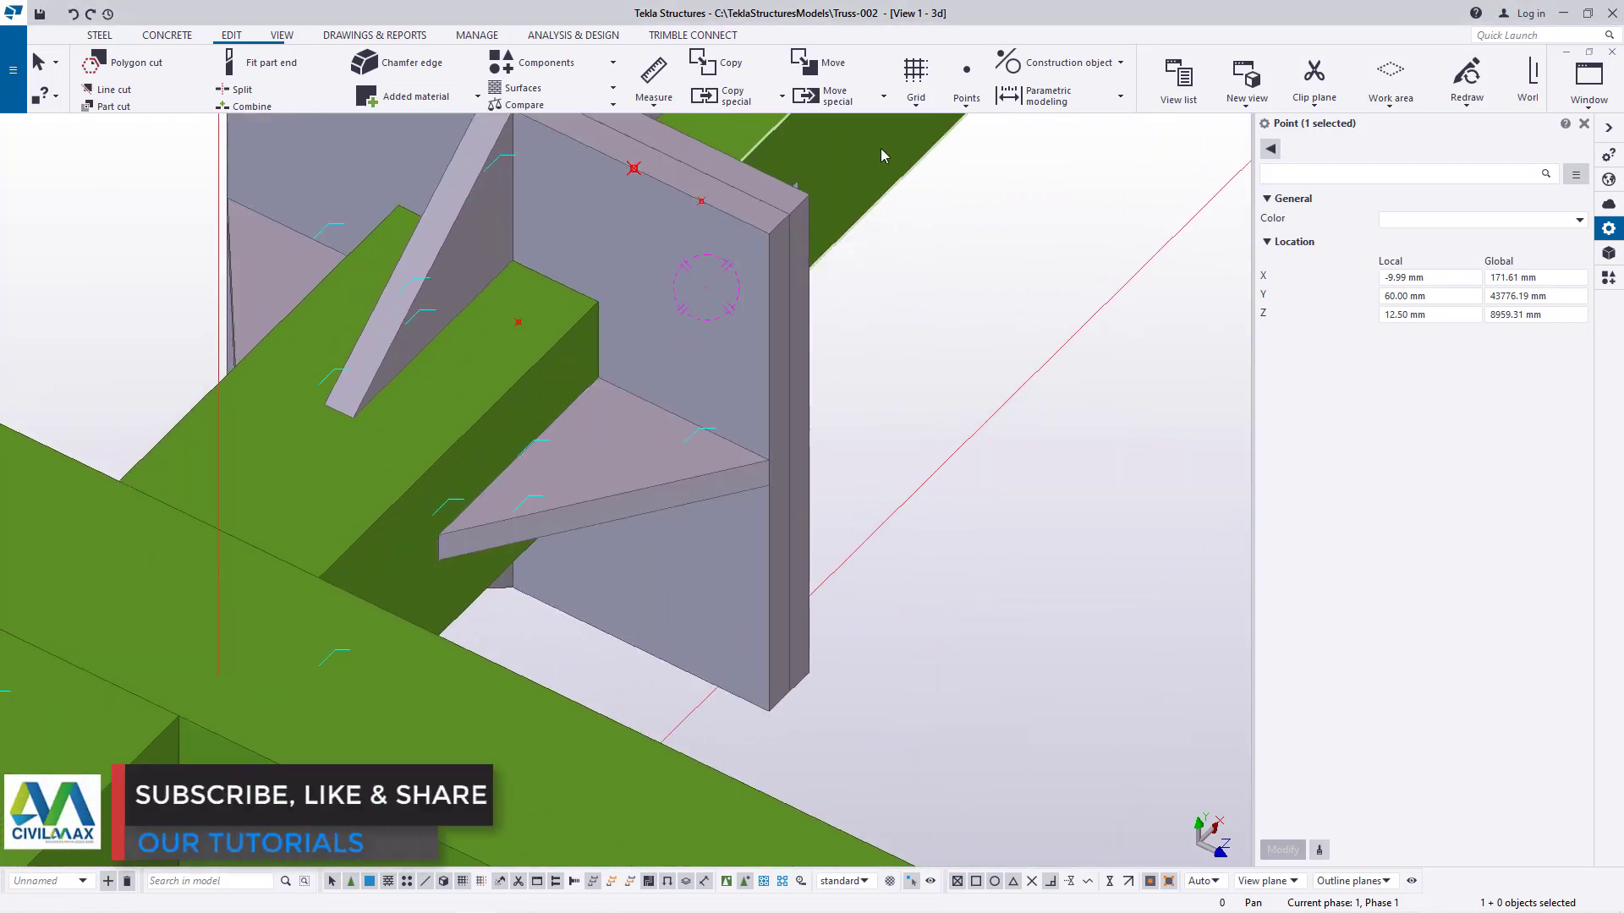
{"action": "left_click", "coordinate": [967, 106]}
{"action": "left_click", "coordinate": [1000, 143]}
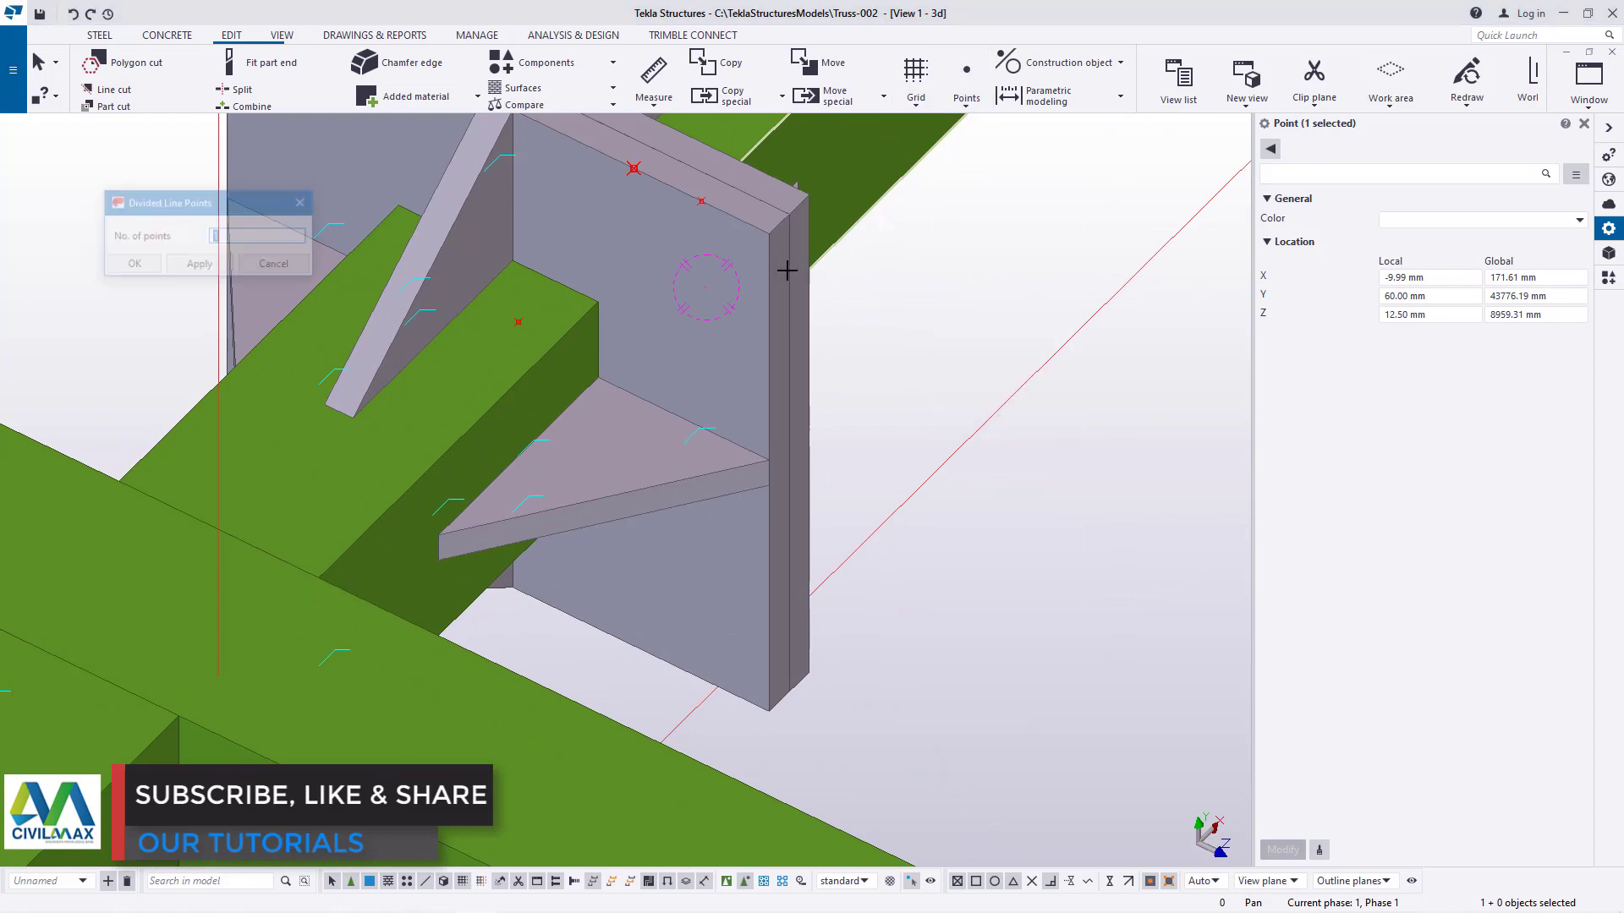
{"action": "left_click", "coordinate": [701, 202]}
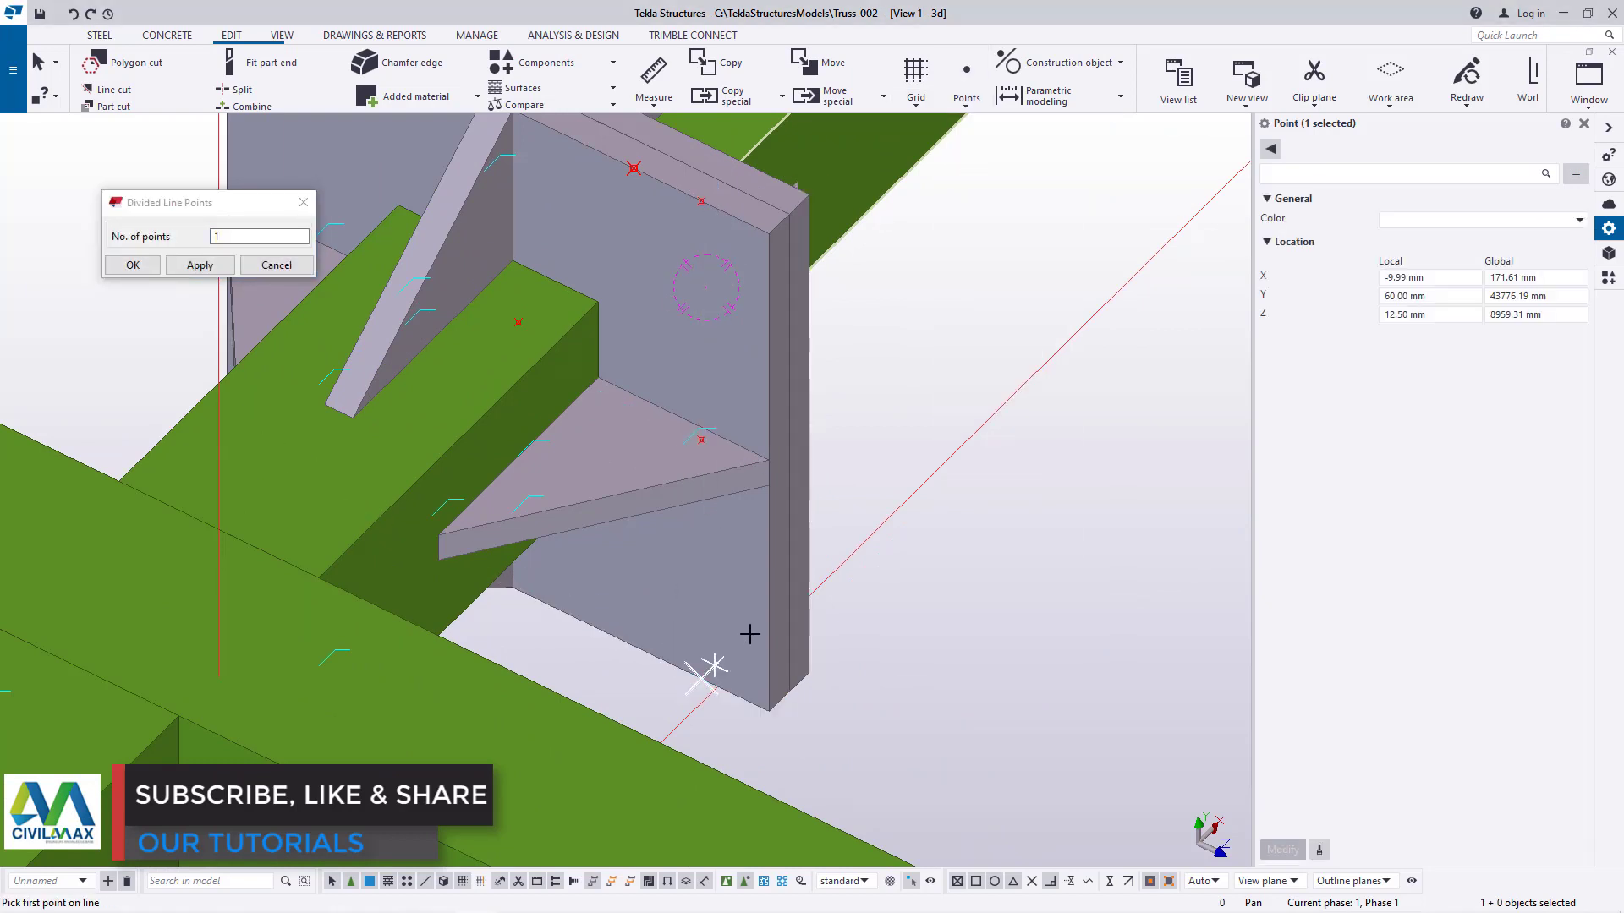
{"action": "right_click", "coordinate": [977, 278]}
{"action": "left_click", "coordinate": [1021, 288]}
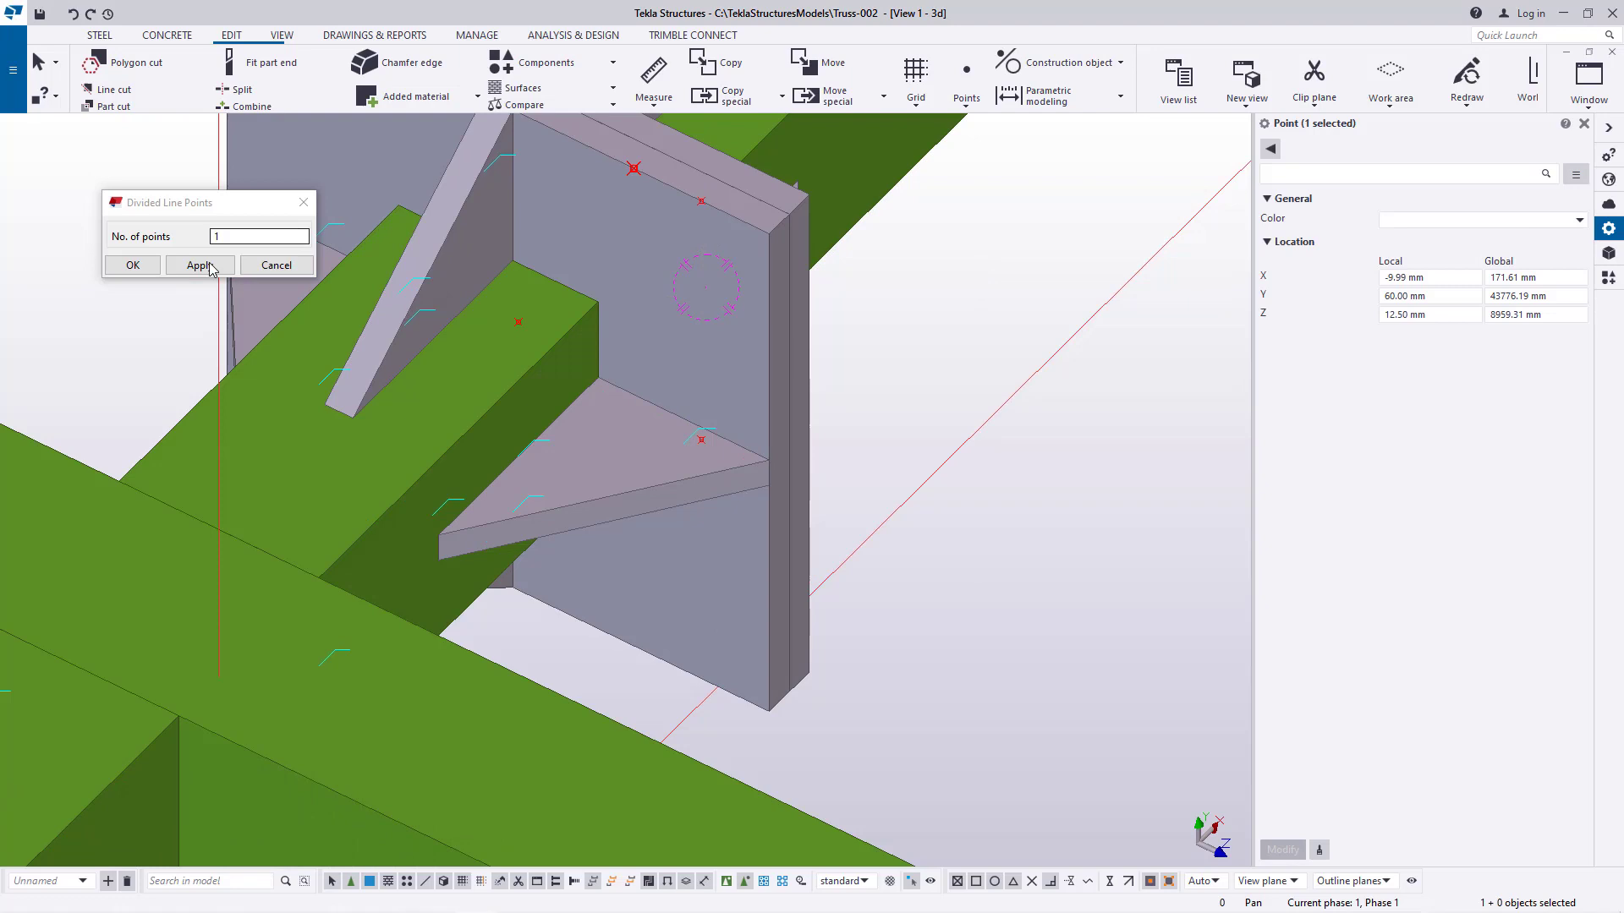
{"action": "left_click", "coordinate": [111, 267]}
Add divided-line points halfway between the mid-height point and the end plate's top and bottom edges, on the same vertical line
{"action": "left_click", "coordinate": [966, 111]}
{"action": "left_click", "coordinate": [996, 158]}
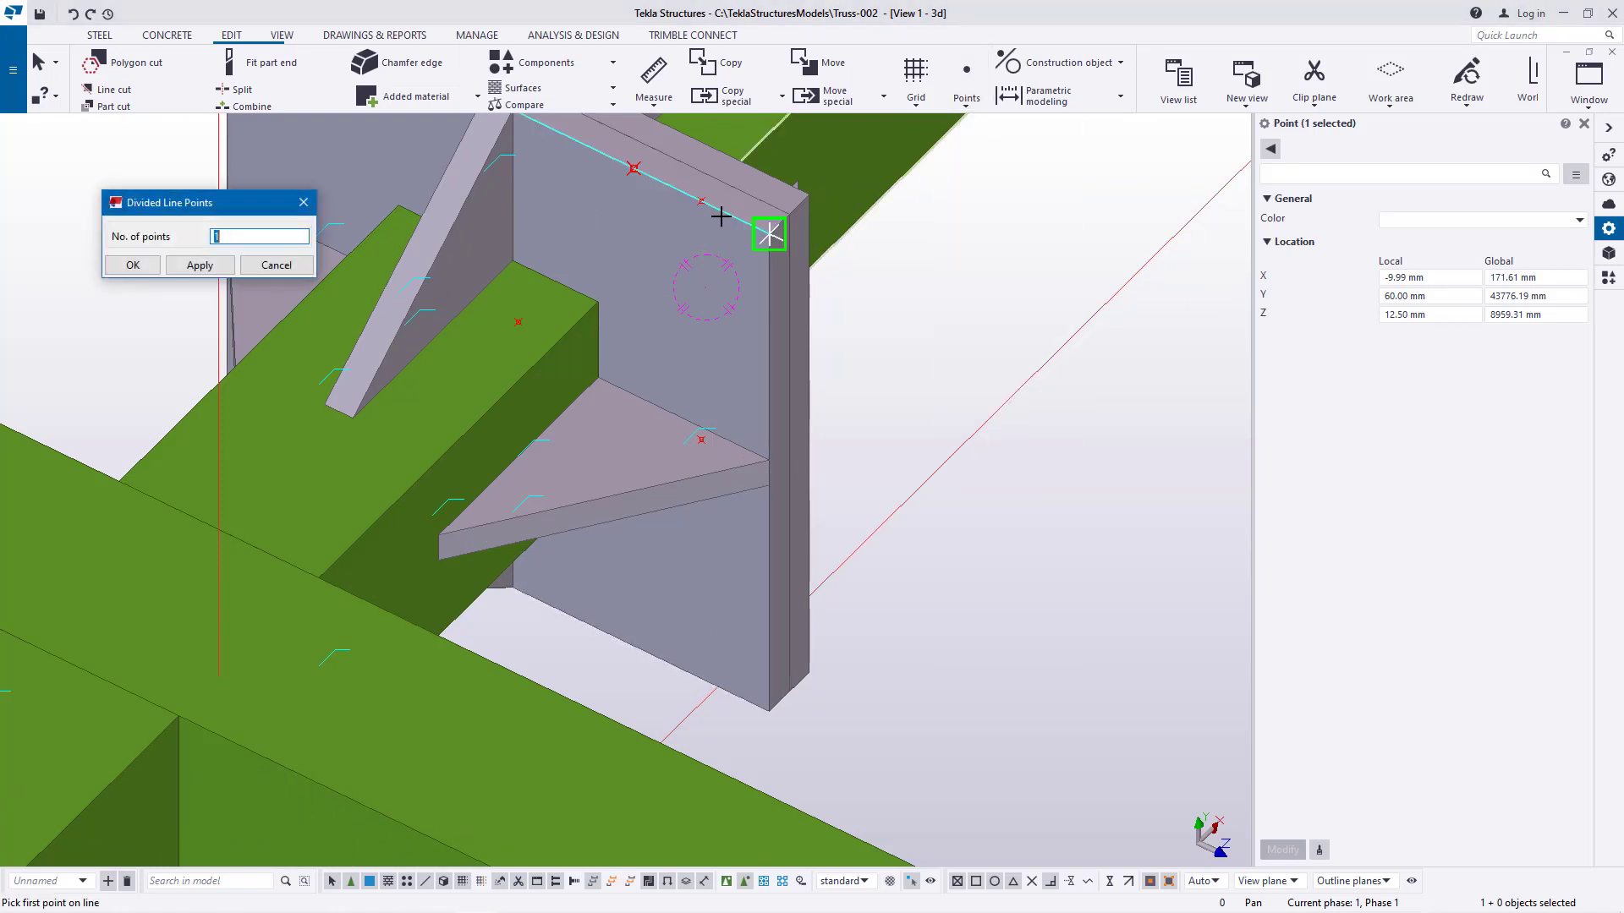
{"action": "left_click", "coordinate": [701, 201]}
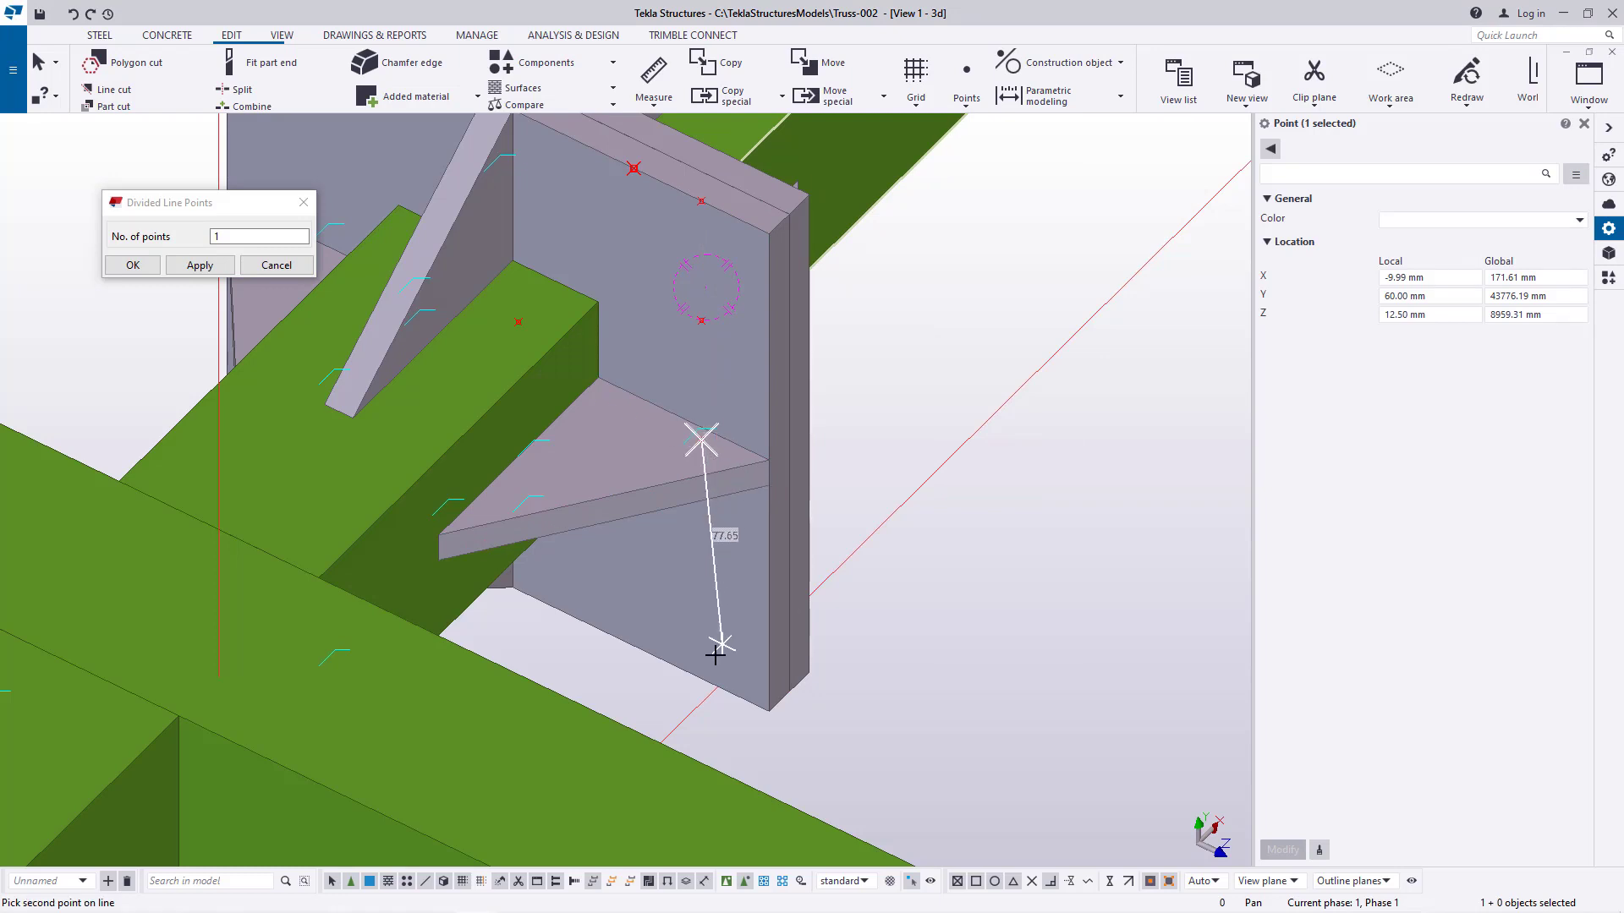
{"action": "right_click", "coordinate": [902, 334]}
{"action": "left_click", "coordinate": [939, 345]}
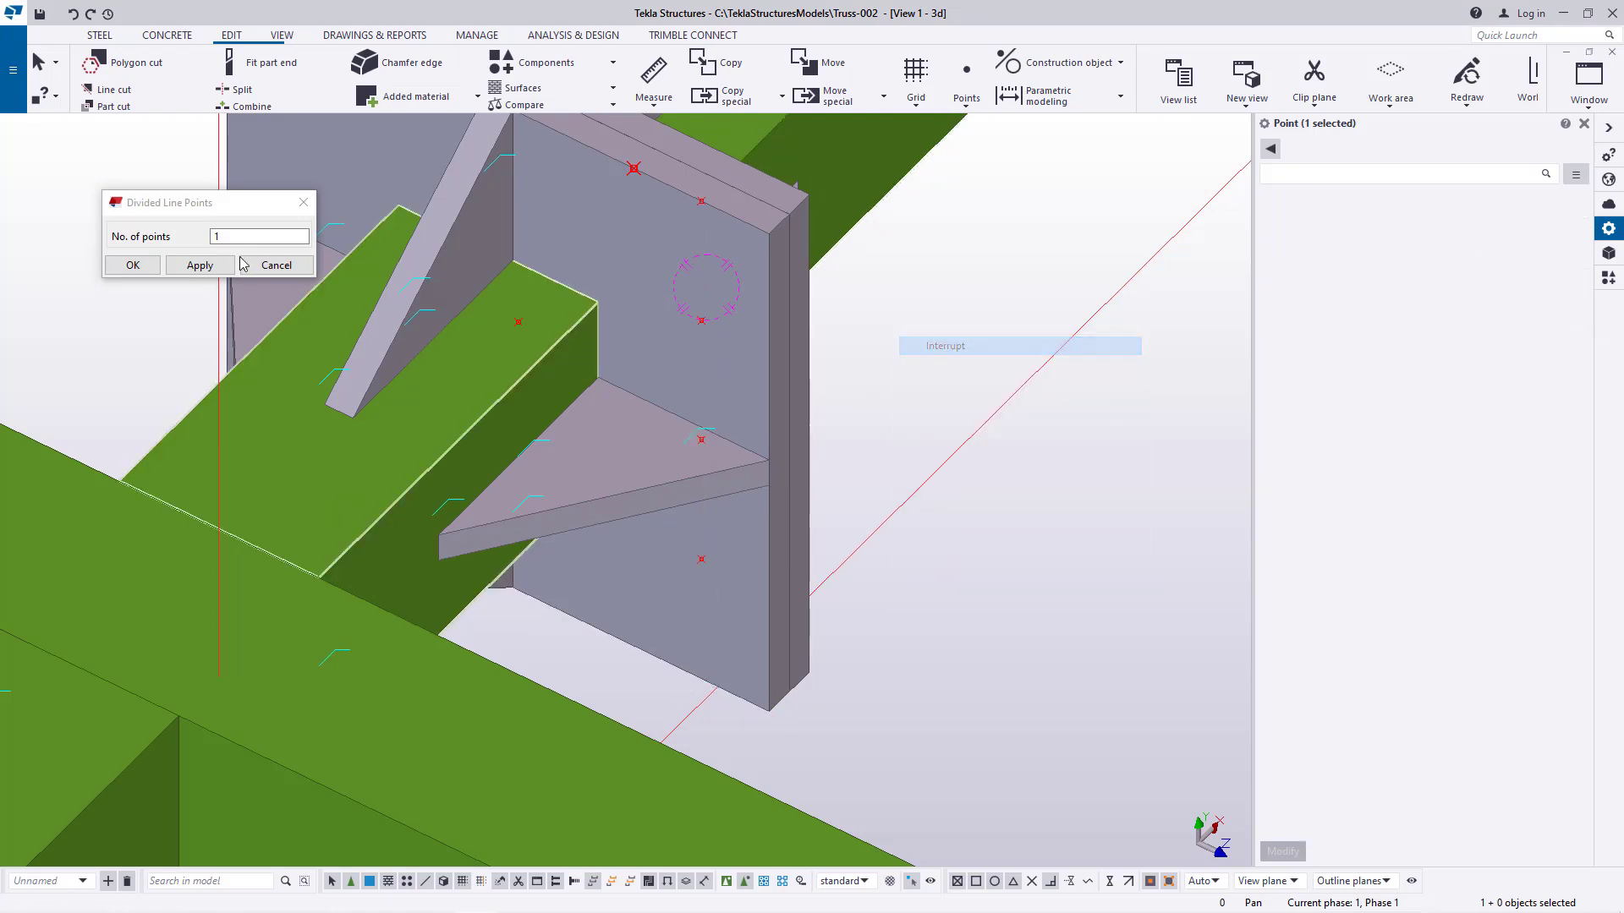
{"action": "left_click", "coordinate": [133, 265]}
Copy the near-side upper and lower points across the stiffener, from the outermost near-side top-edge point to the middle far-side one
{"action": "scroll", "coordinate": [795, 423], "scroll_direction": "down", "scroll_amount": 1}
{"action": "scroll", "coordinate": [770, 385], "scroll_direction": "down", "scroll_amount": 3}
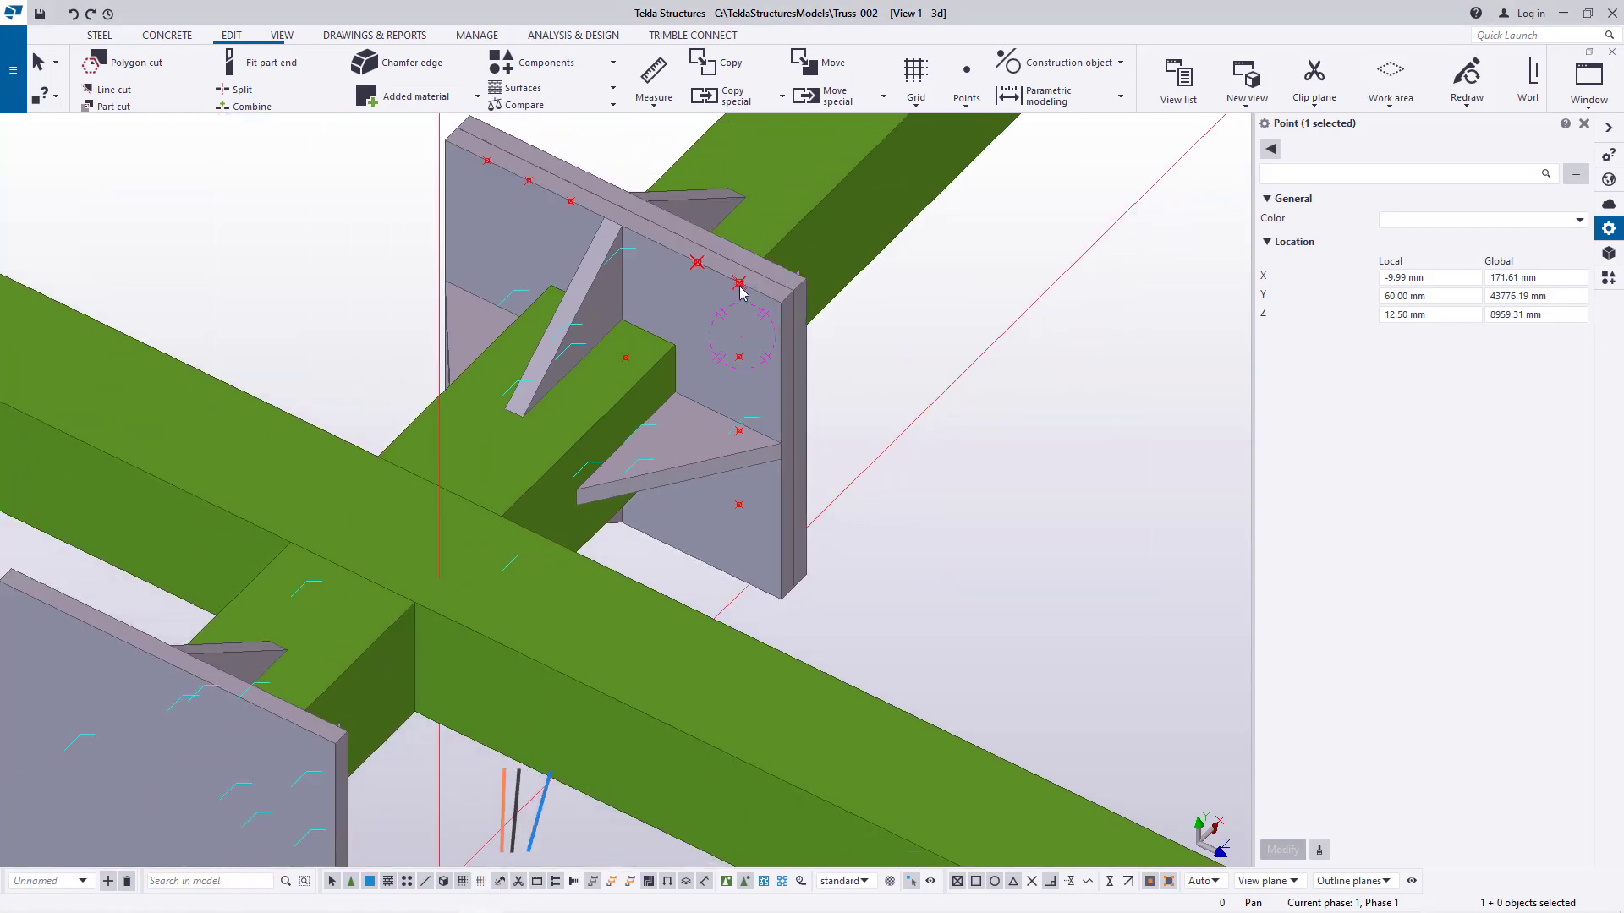
{"action": "scroll", "coordinate": [741, 283], "scroll_direction": "up", "scroll_amount": 2}
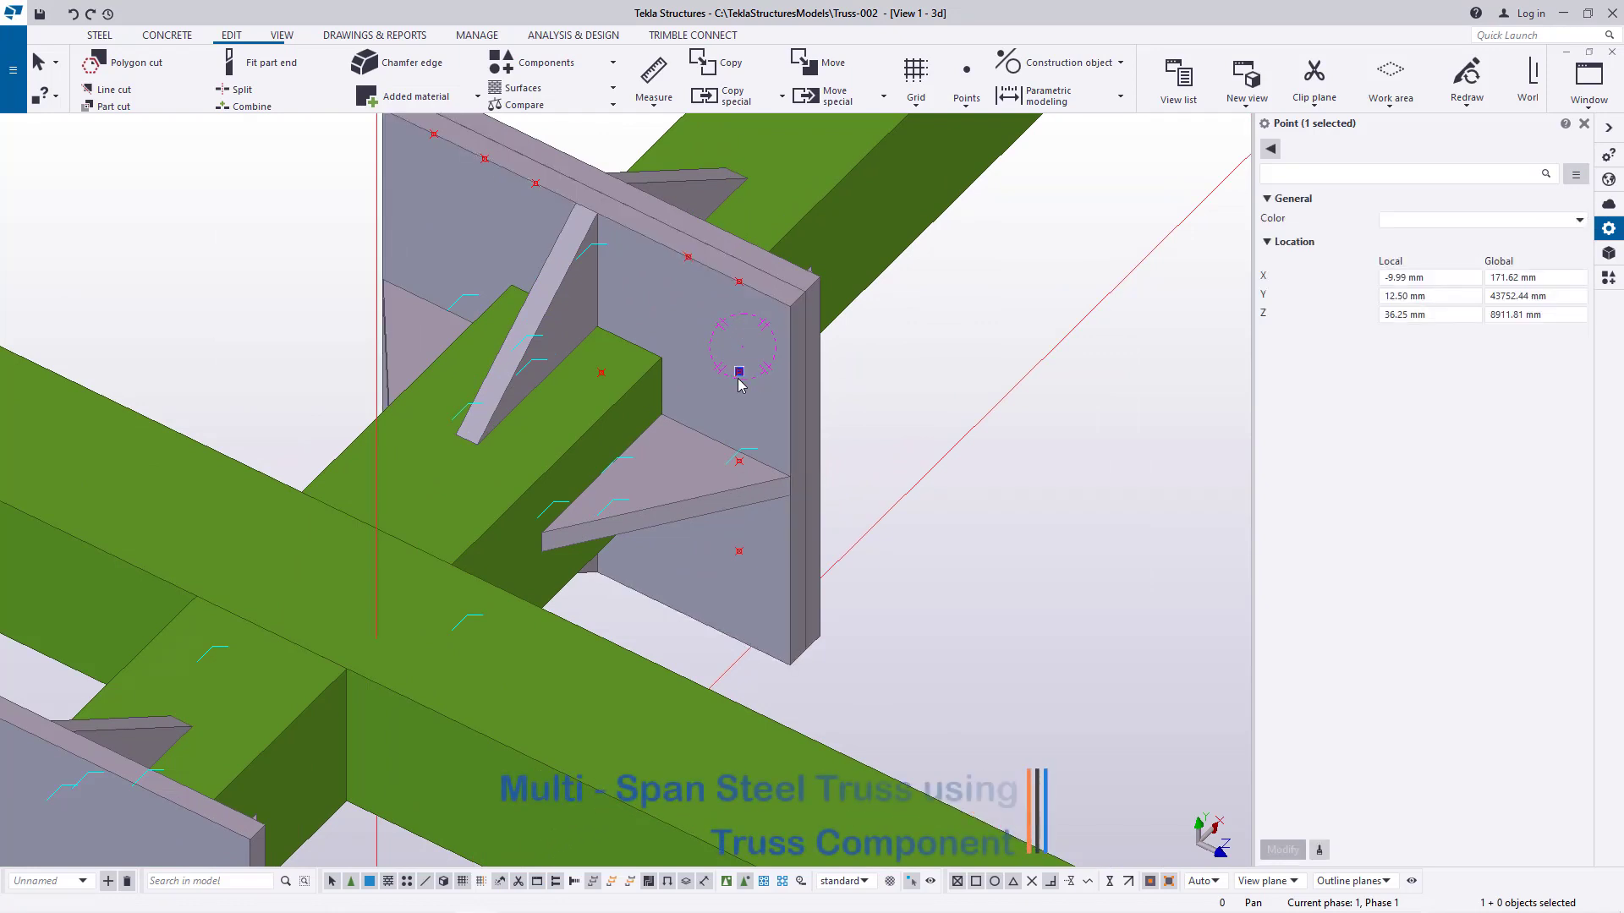
{"action": "right_click", "coordinate": [741, 557]}
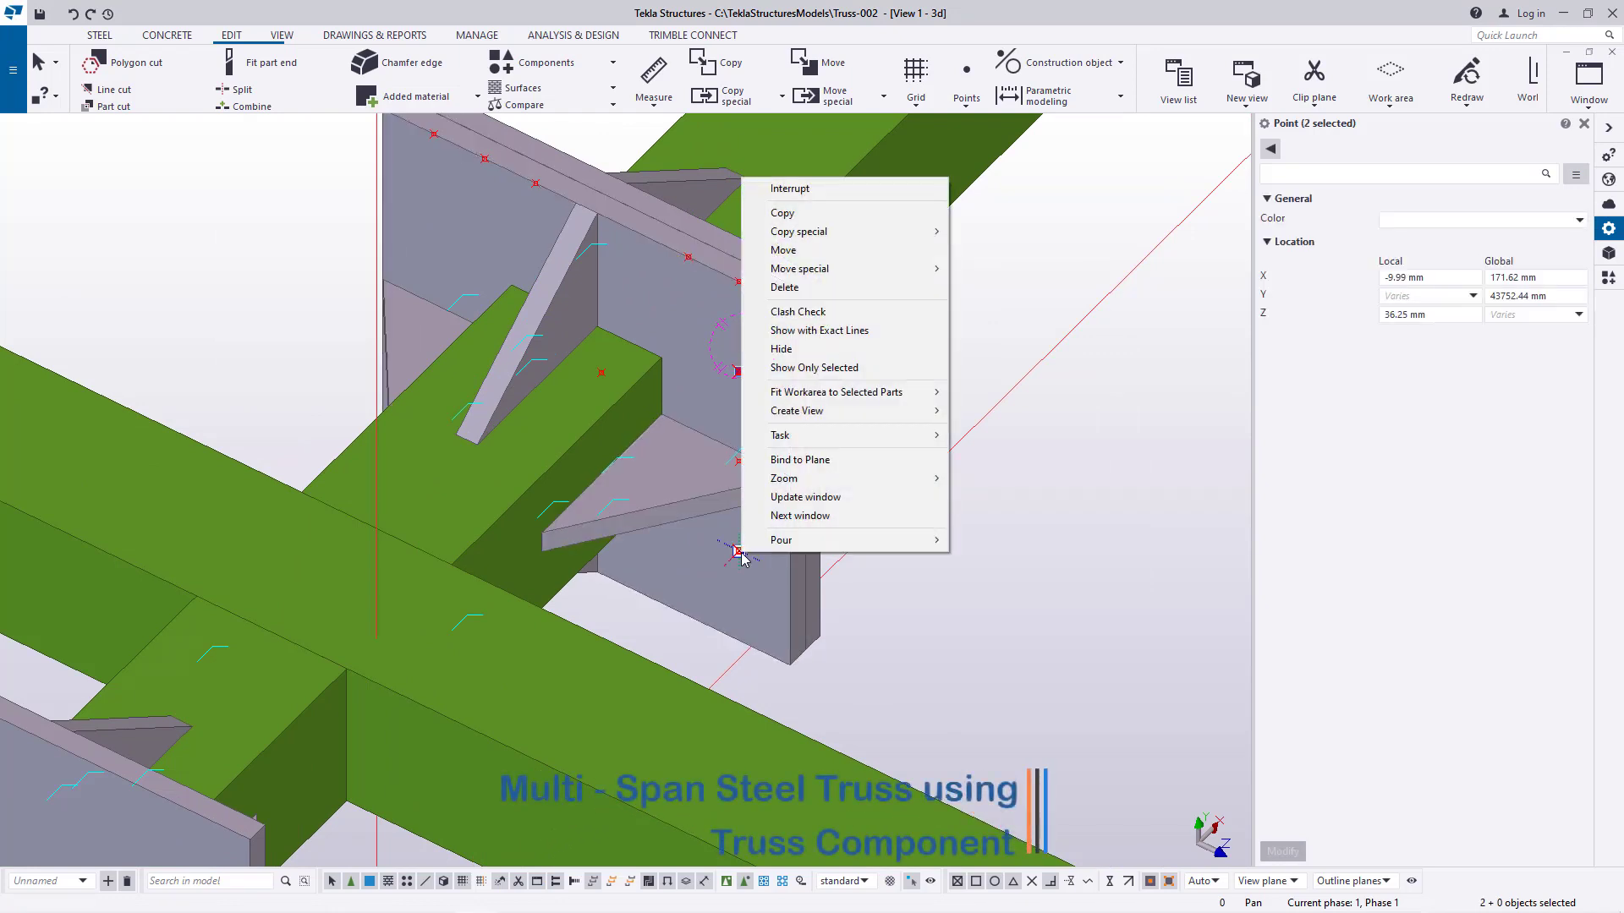
{"action": "left_click", "coordinate": [783, 213]}
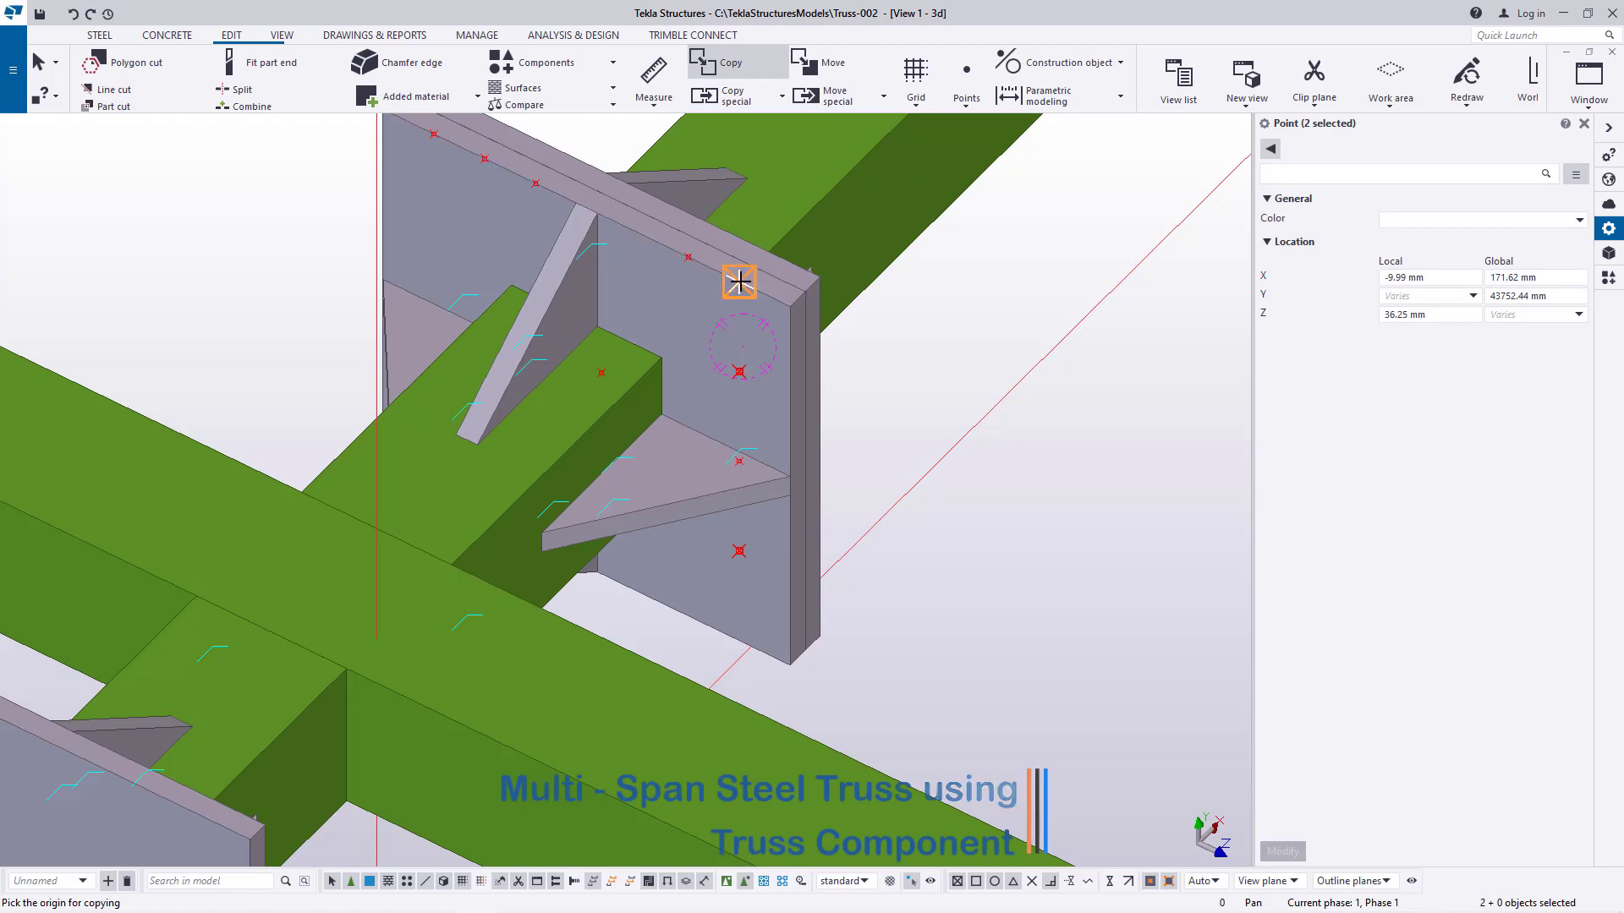
{"action": "right_click", "coordinate": [535, 170]}
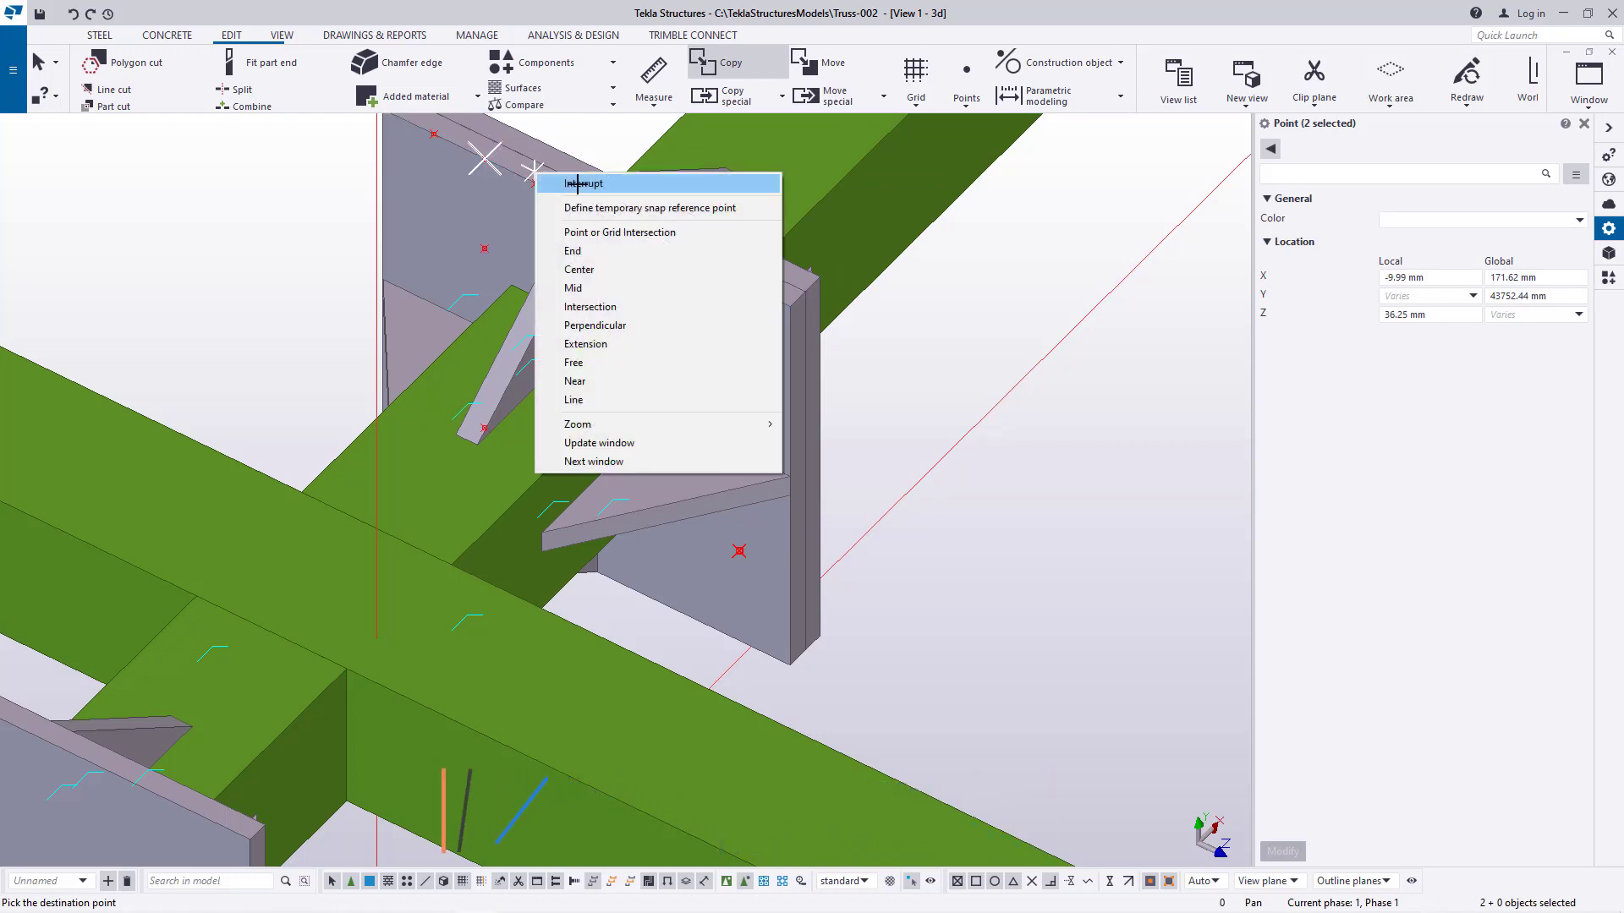
{"action": "left_click", "coordinate": [577, 182]}
Bolt the two end plates together with a 16 mm bolt group running from the near-side upper point to the lower point
{"action": "scroll", "coordinate": [698, 401], "scroll_direction": "down", "scroll_amount": 4}
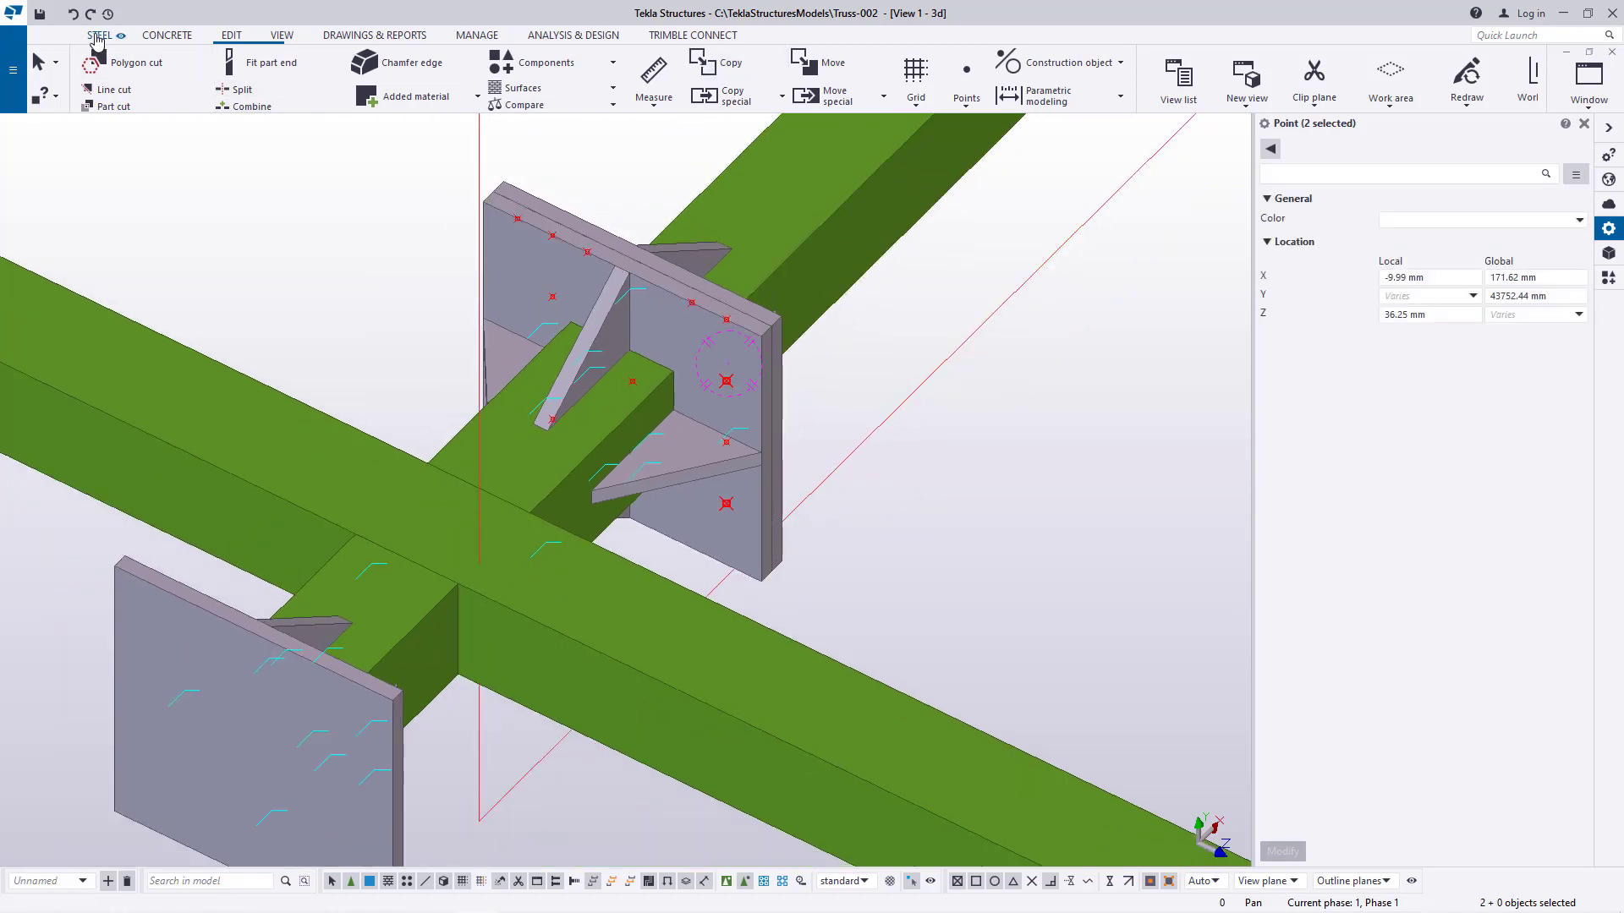
{"action": "left_click", "coordinate": [98, 35]}
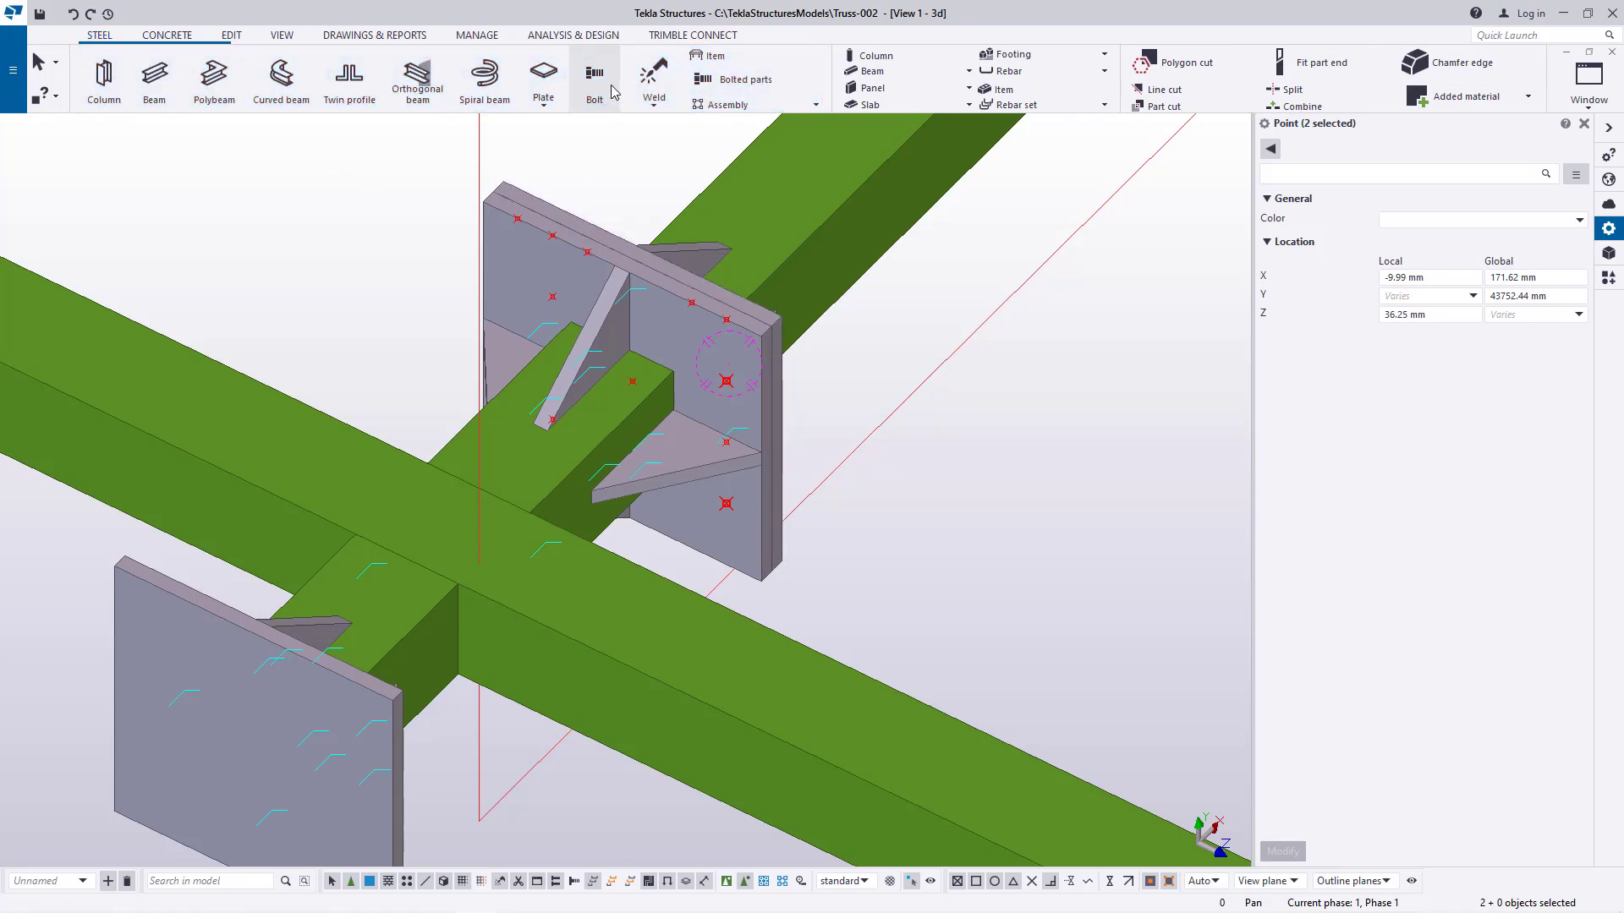
{"action": "scroll", "coordinate": [732, 287], "scroll_direction": "up", "scroll_amount": 4}
{"action": "left_click", "coordinate": [735, 282]}
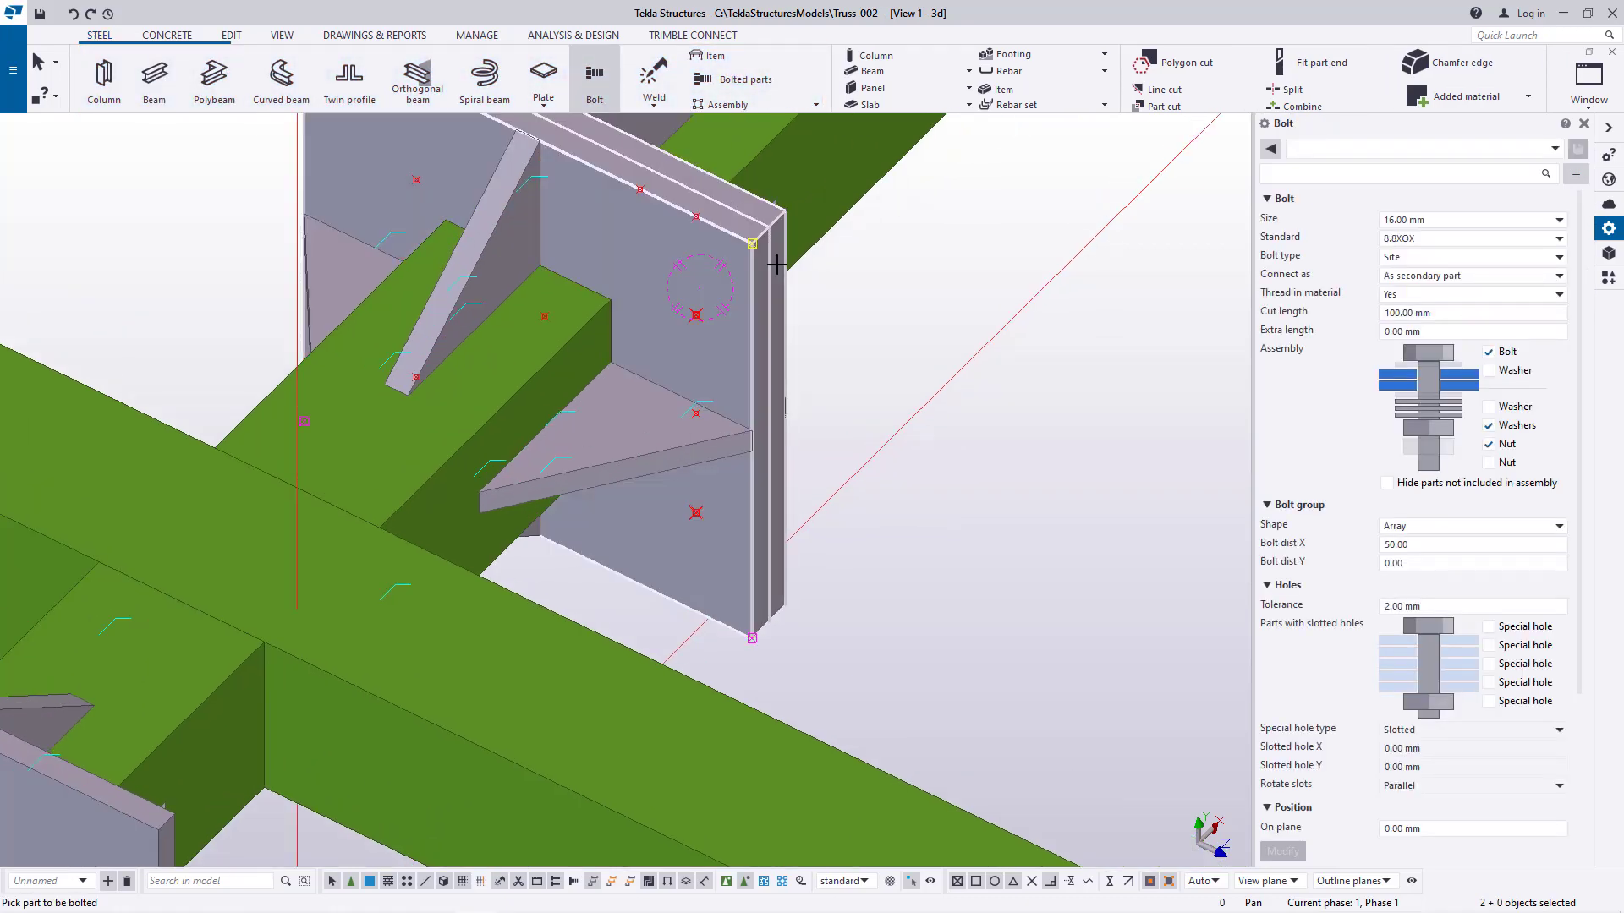
{"action": "left_click", "coordinate": [785, 297]}
{"action": "left_click", "coordinate": [696, 514]}
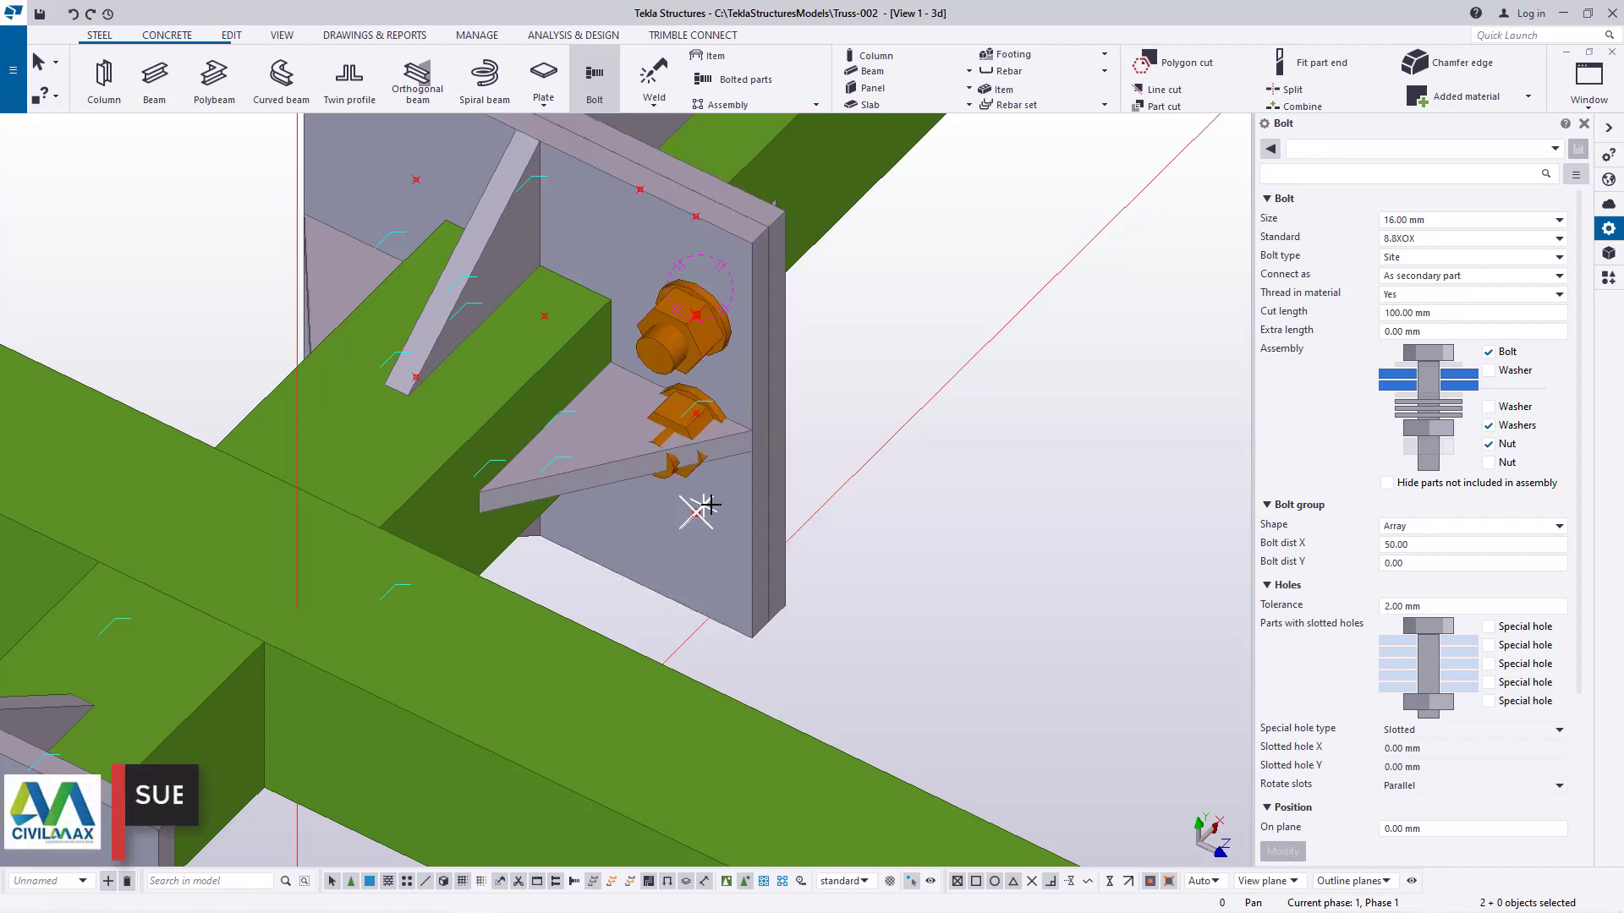
{"action": "right_click", "coordinate": [870, 328]}
{"action": "left_click", "coordinate": [883, 335]}
Measure the vertical distance between the upper and lower points on the near side of the end plate
{"action": "scroll", "coordinate": [748, 437], "scroll_direction": "up", "scroll_amount": 2}
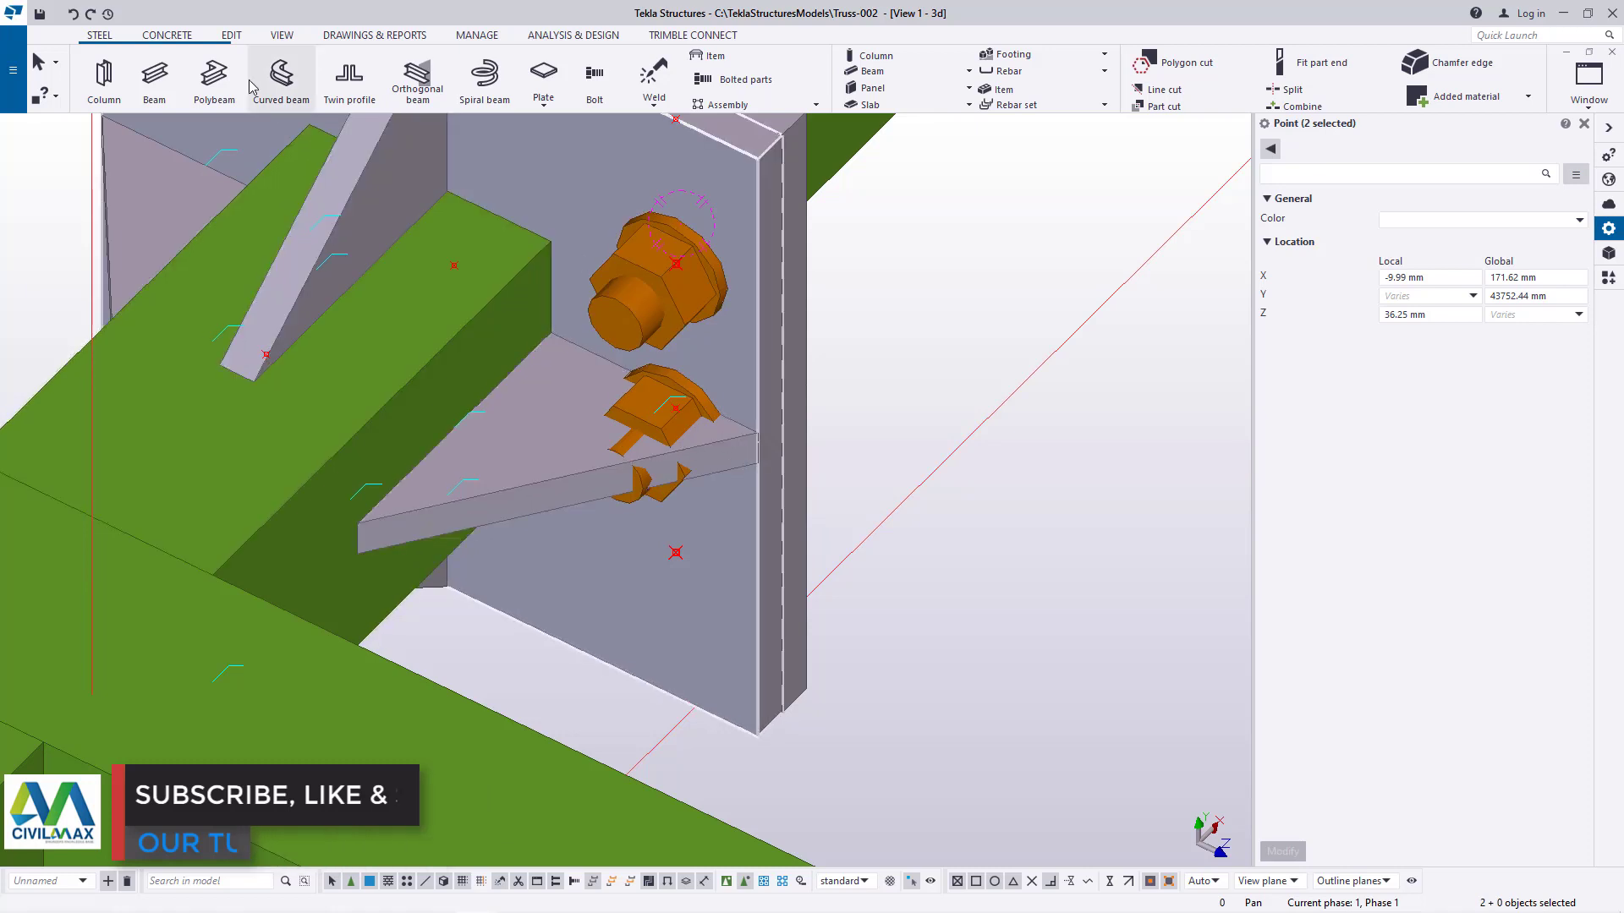
{"action": "left_click", "coordinate": [231, 34]}
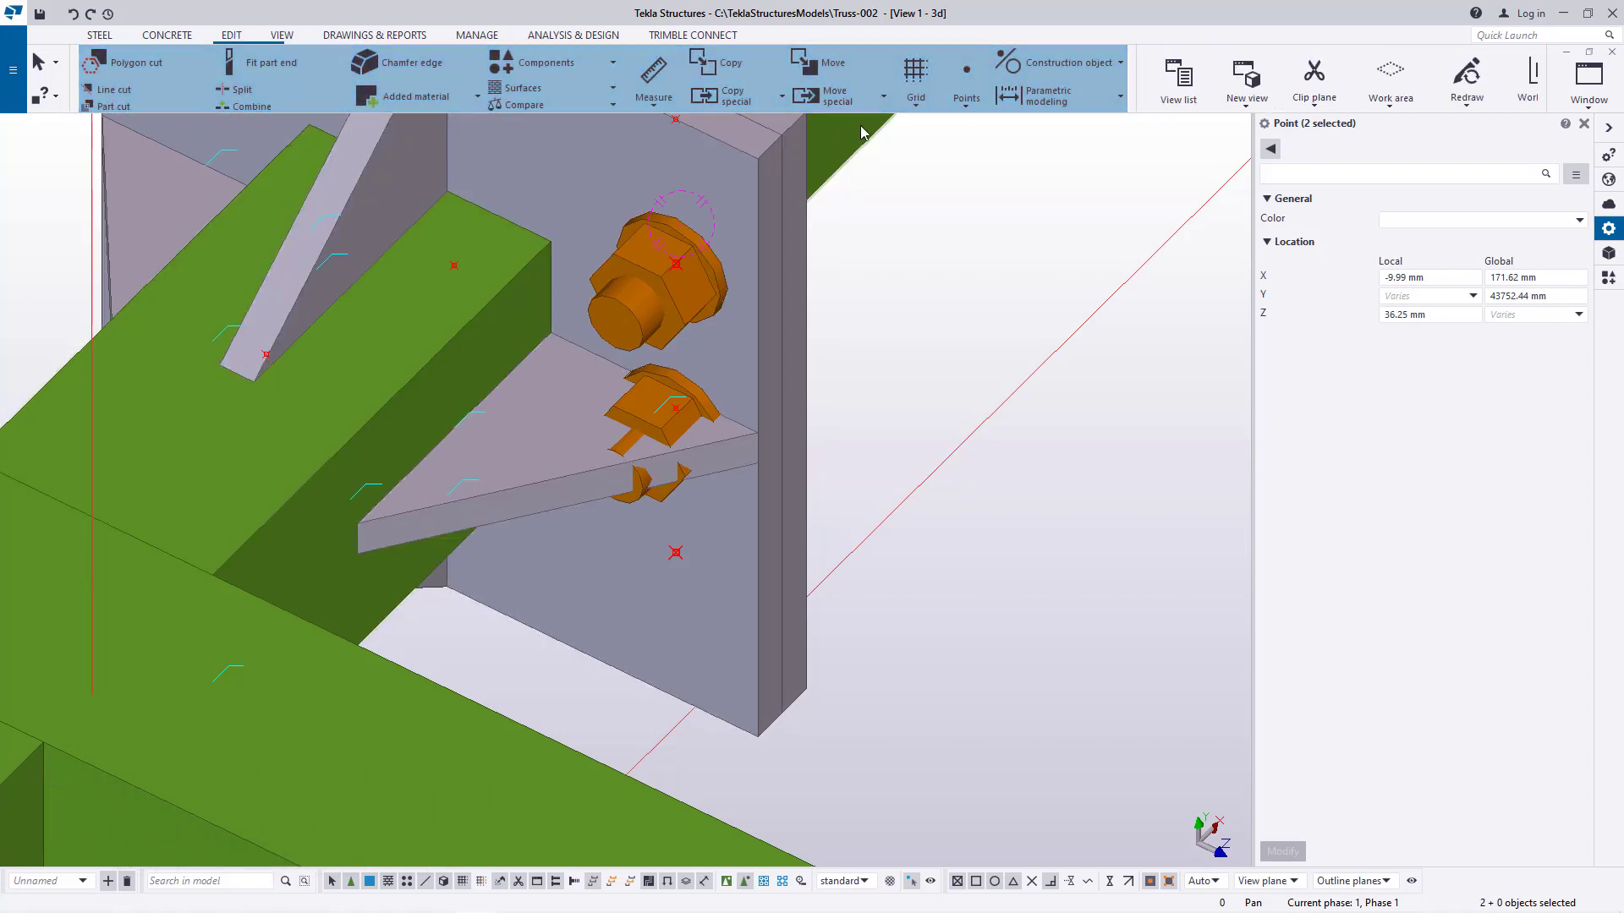
{"action": "left_click", "coordinate": [653, 104]}
{"action": "left_click", "coordinate": [674, 132]}
{"action": "scroll", "coordinate": [690, 269], "scroll_direction": "up", "scroll_amount": 3}
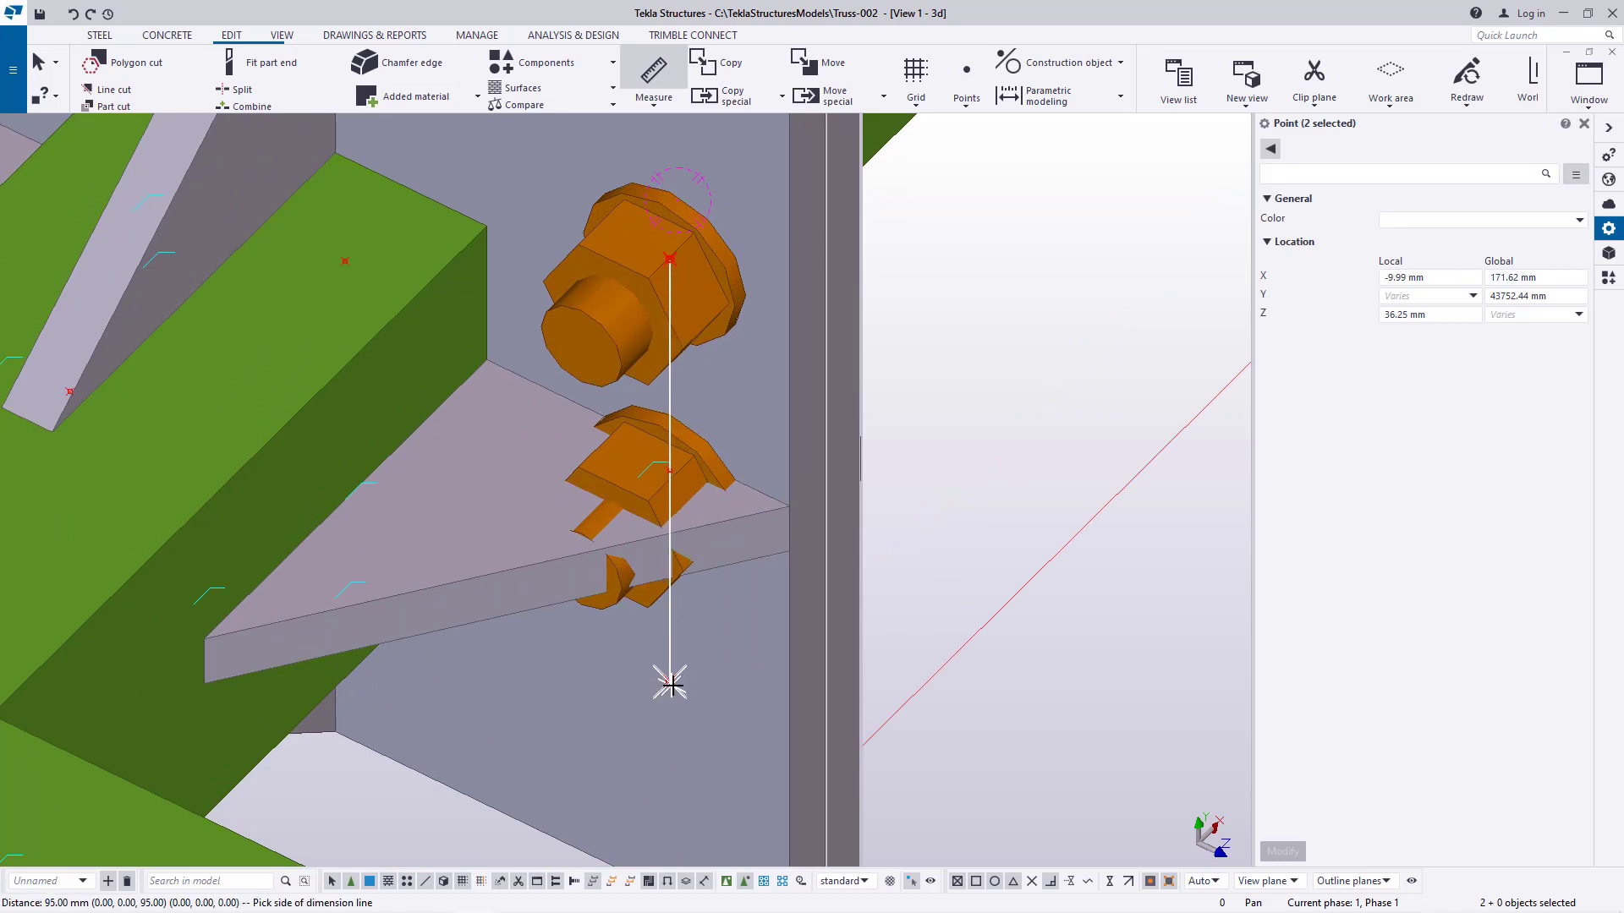
{"action": "right_click", "coordinate": [963, 272]}
{"action": "left_click", "coordinate": [998, 279]}
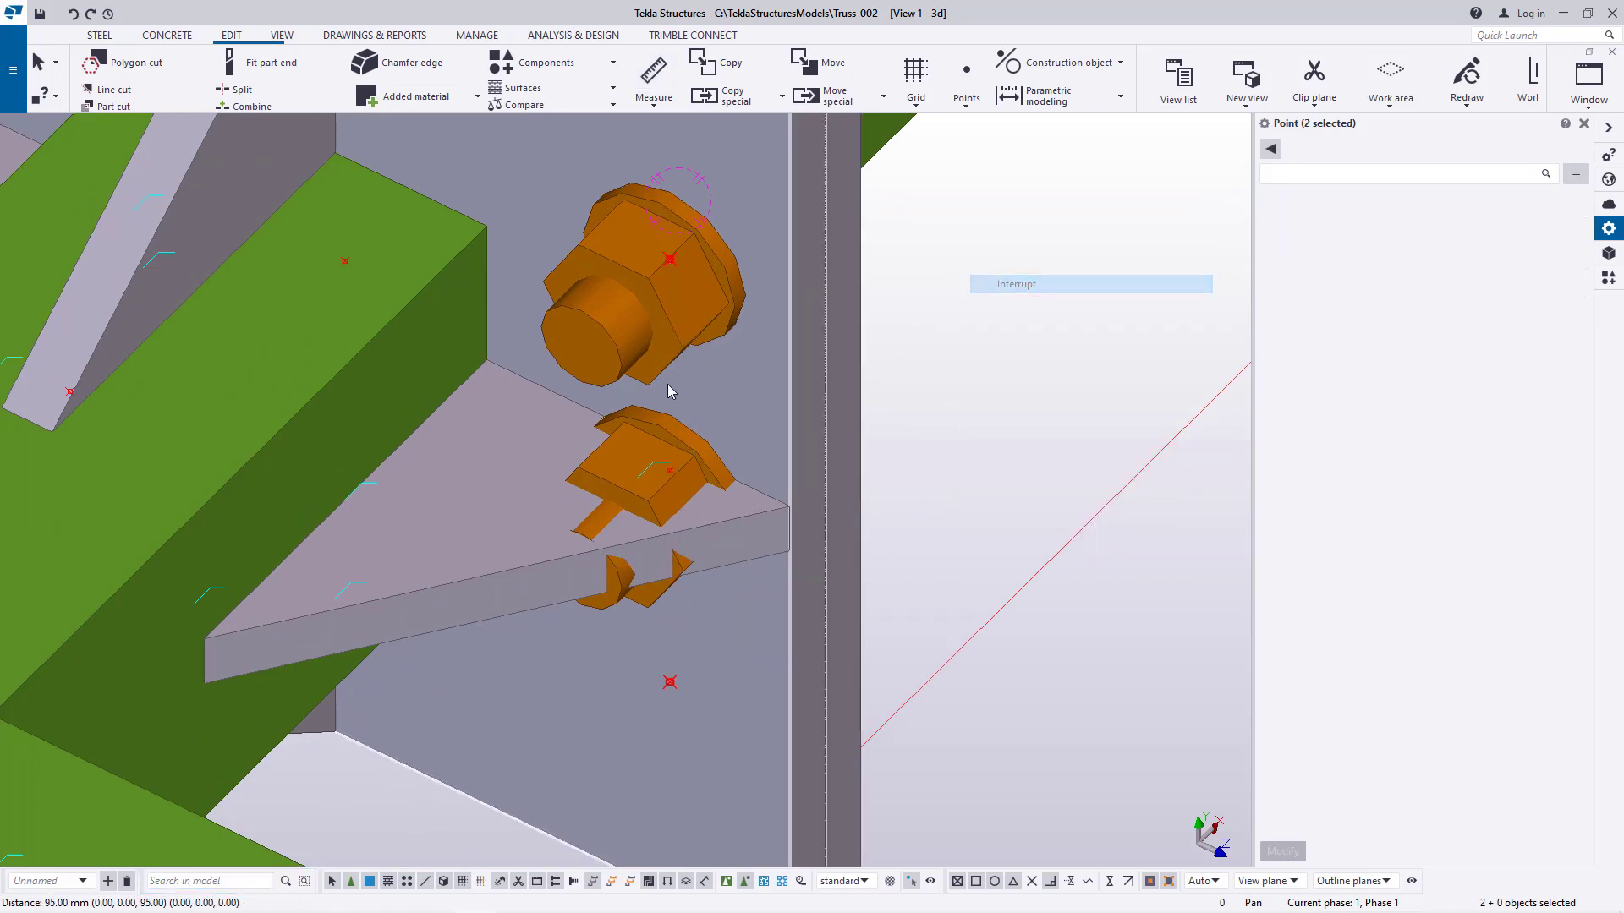
Set the near-side bolt group's spacing in X to 95 mm and apply the change
{"action": "left_click", "coordinate": [642, 303]}
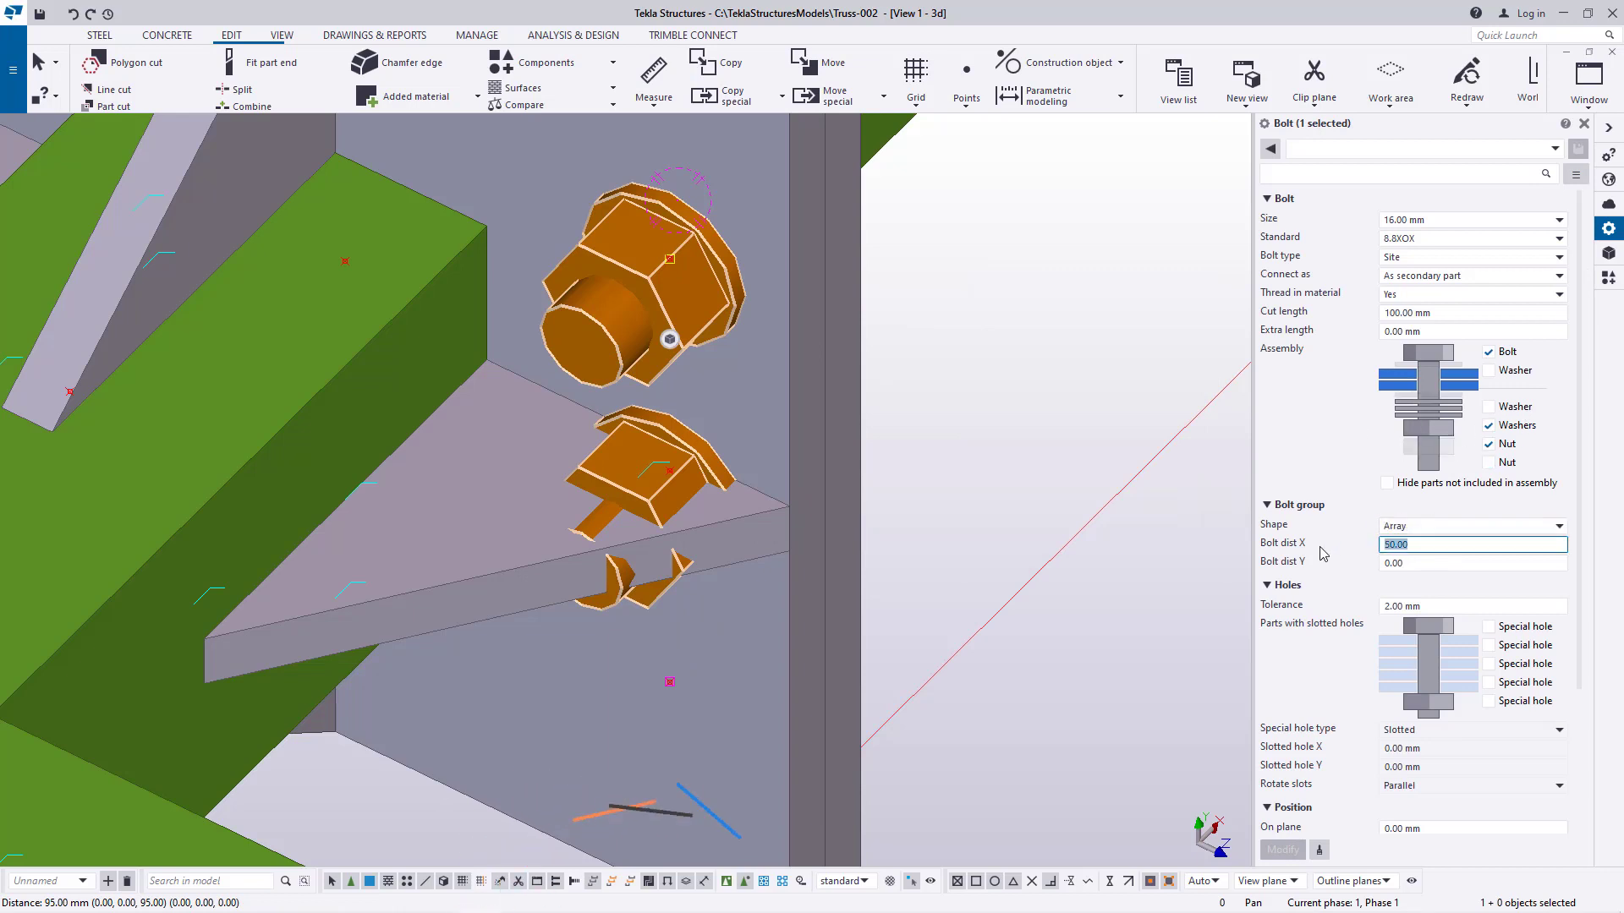
{"action": "type", "text": "95"}
{"action": "left_click", "coordinate": [1281, 850]}
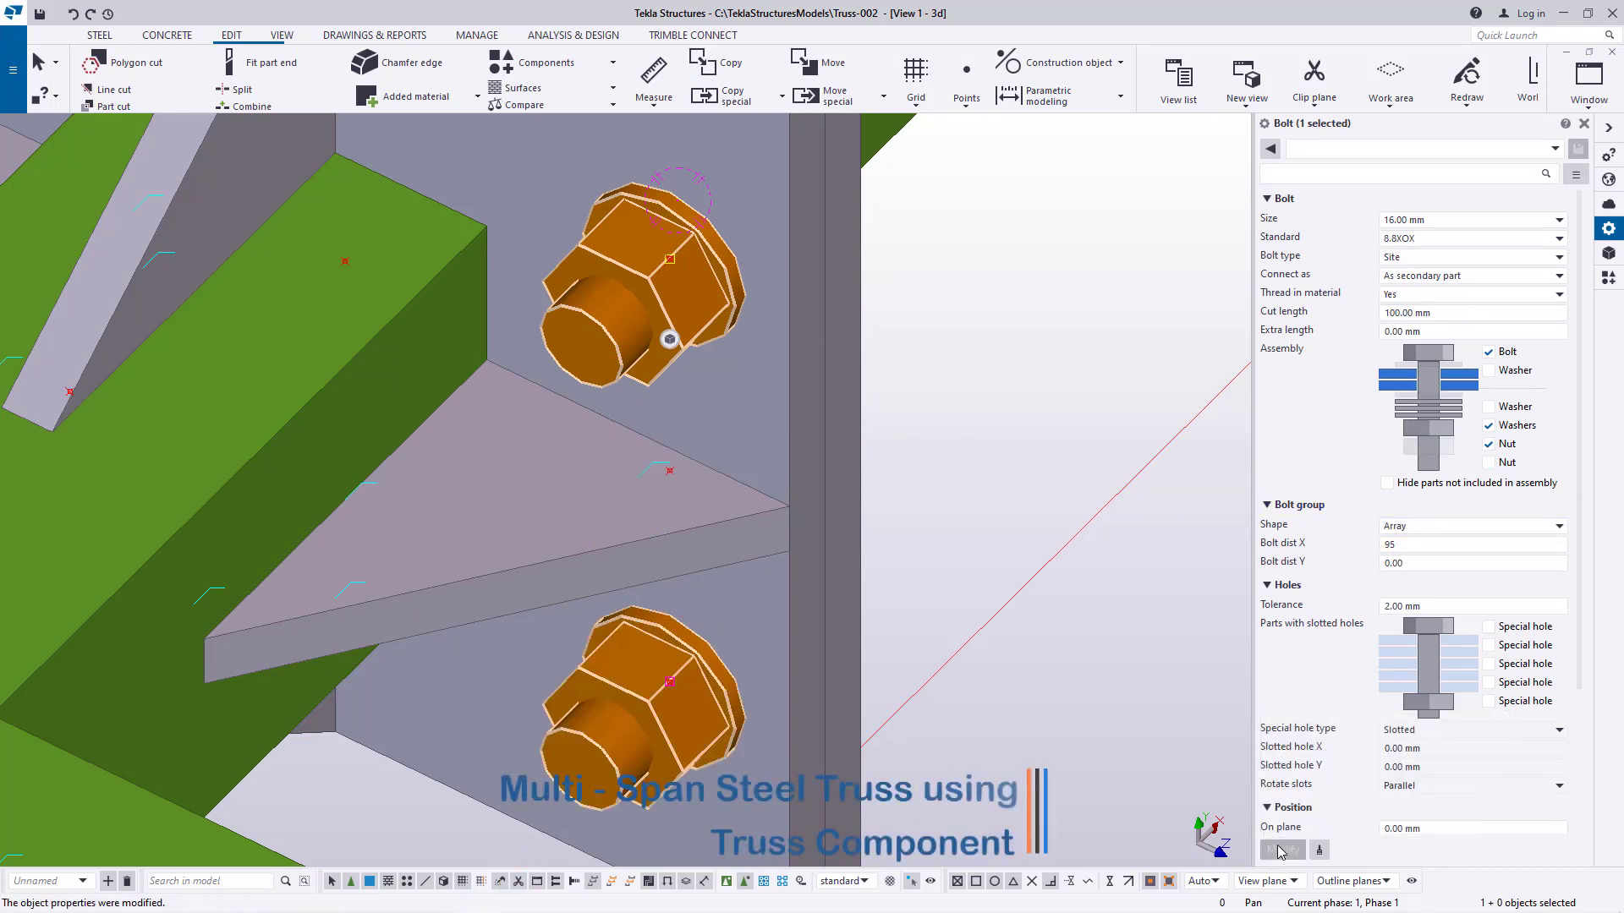
{"action": "left_click", "coordinate": [1065, 350]}
{"action": "scroll", "coordinate": [973, 415], "scroll_direction": "down", "scroll_amount": 3}
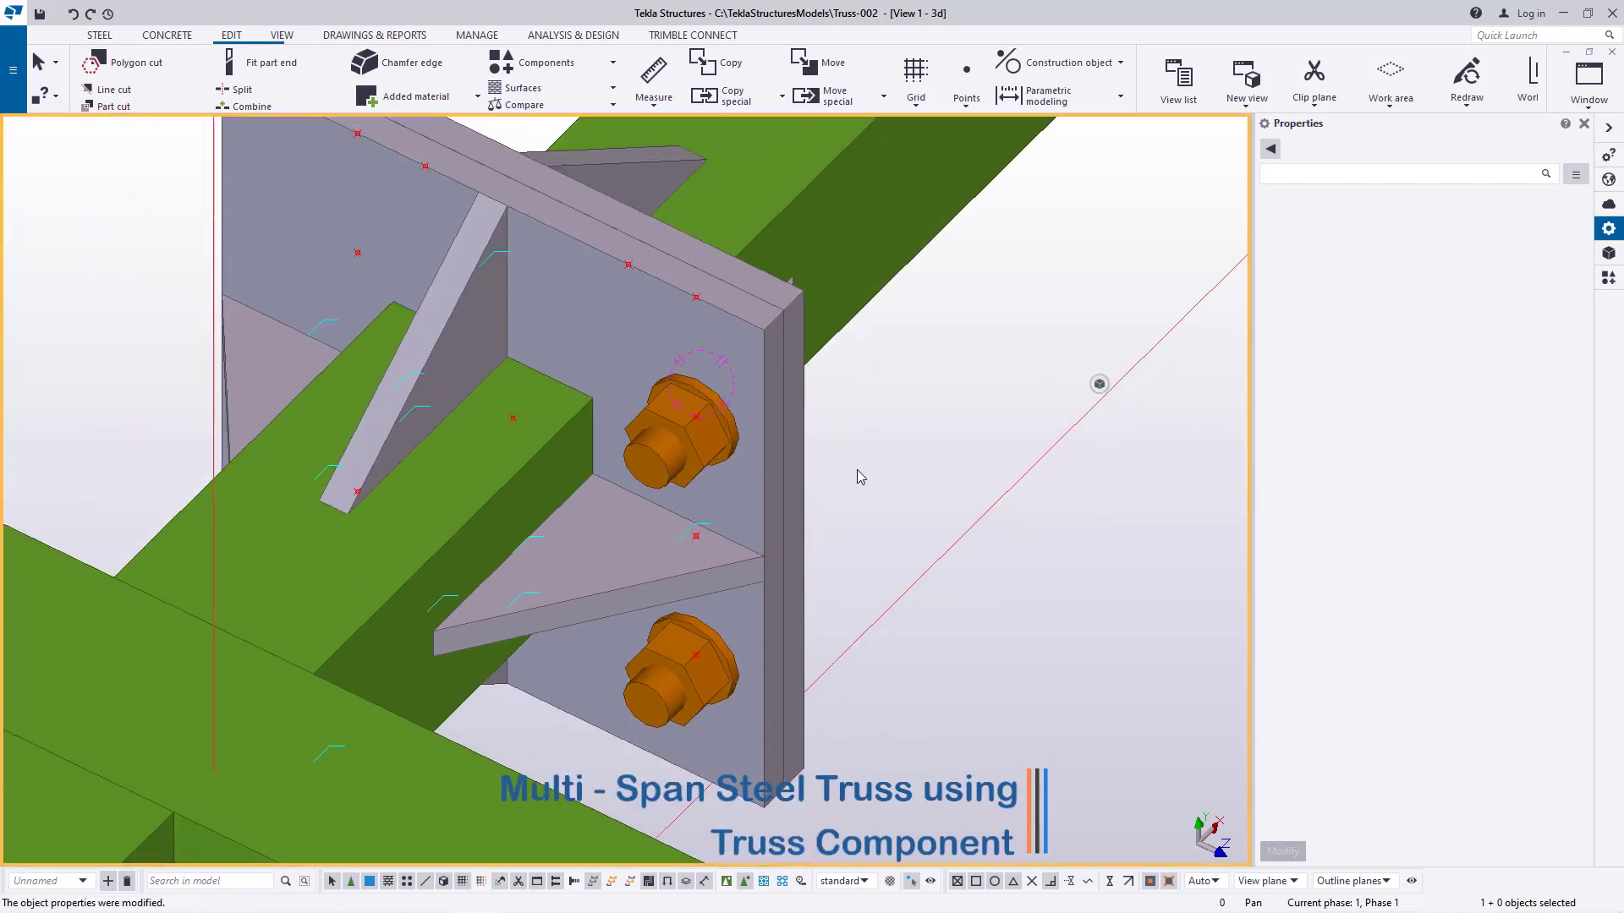
Copy the bolt group across the stiffener, from the outermost near-side top-edge point to the middle top-edge point on the far side
{"action": "right_click", "coordinate": [686, 454]}
{"action": "left_click", "coordinate": [719, 526]}
{"action": "scroll", "coordinate": [691, 287], "scroll_direction": "up", "scroll_amount": 2}
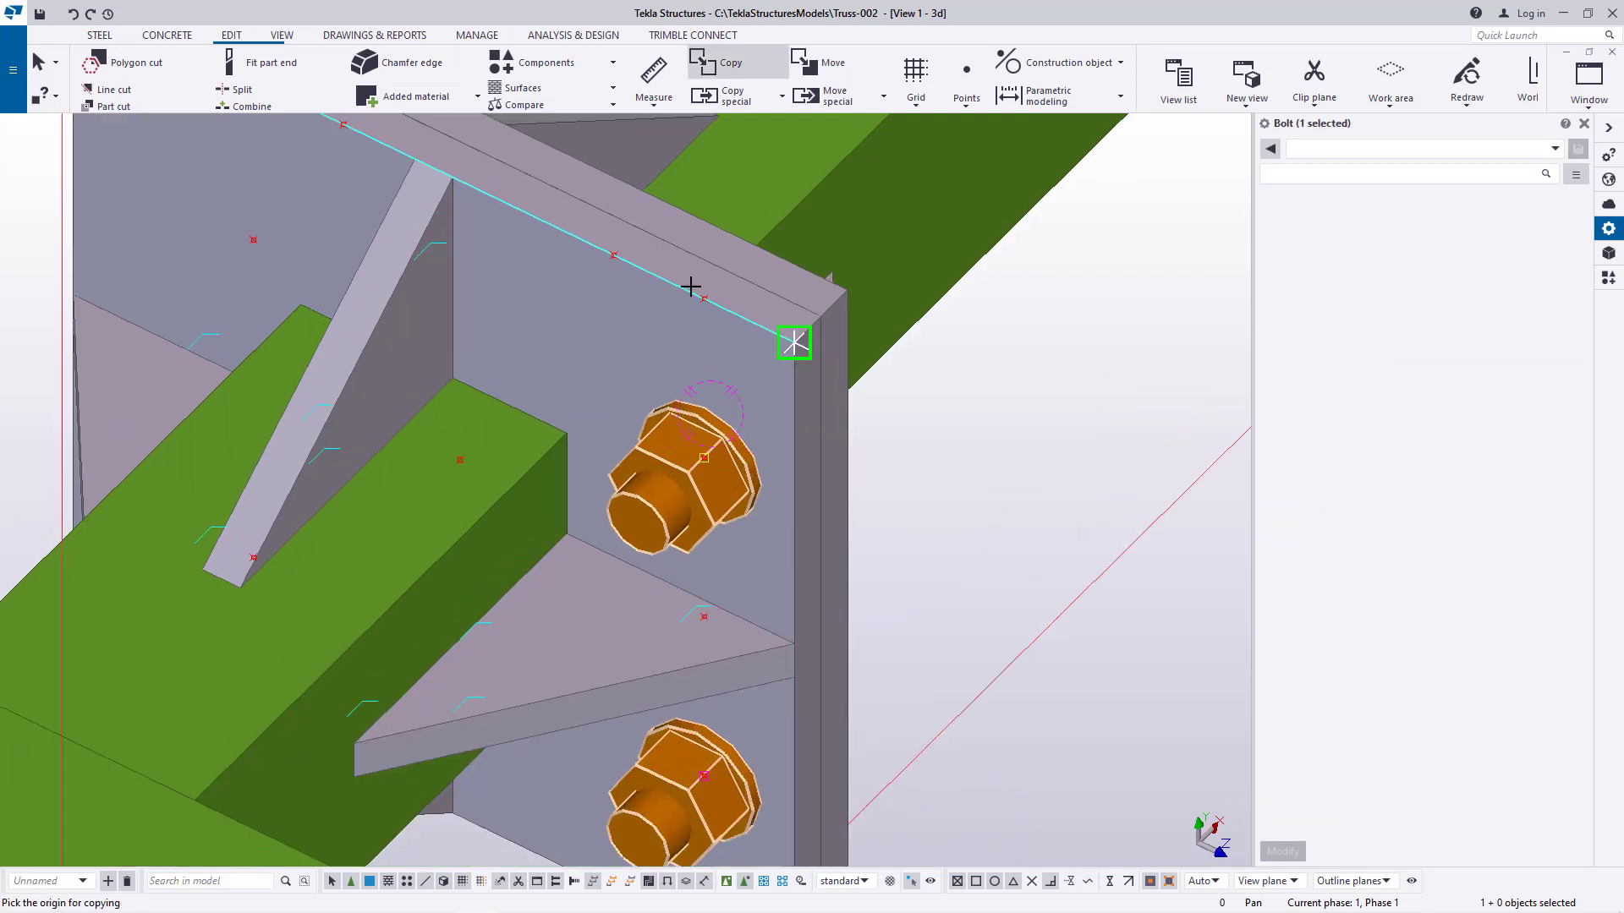
{"action": "scroll", "coordinate": [690, 287], "scroll_direction": "up", "scroll_amount": 1}
{"action": "scroll", "coordinate": [825, 565], "scroll_direction": "down", "scroll_amount": 4}
{"action": "scroll", "coordinate": [471, 274], "scroll_direction": "up", "scroll_amount": 3}
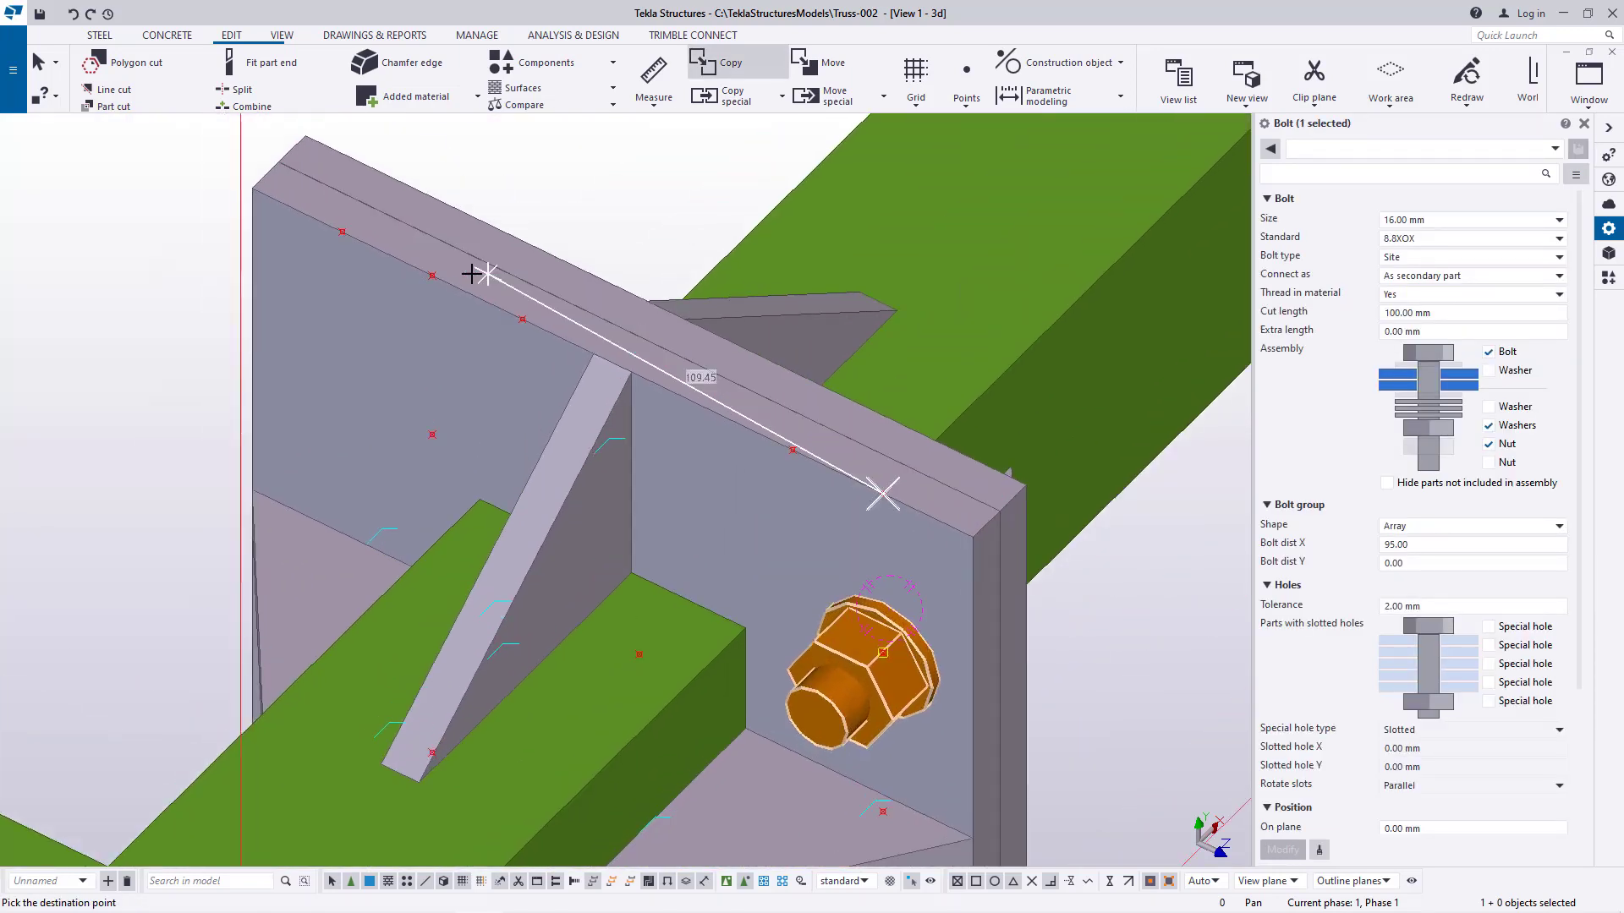
{"action": "left_click", "coordinate": [433, 275]}
{"action": "right_click", "coordinate": [546, 213]}
{"action": "left_click", "coordinate": [592, 240]}
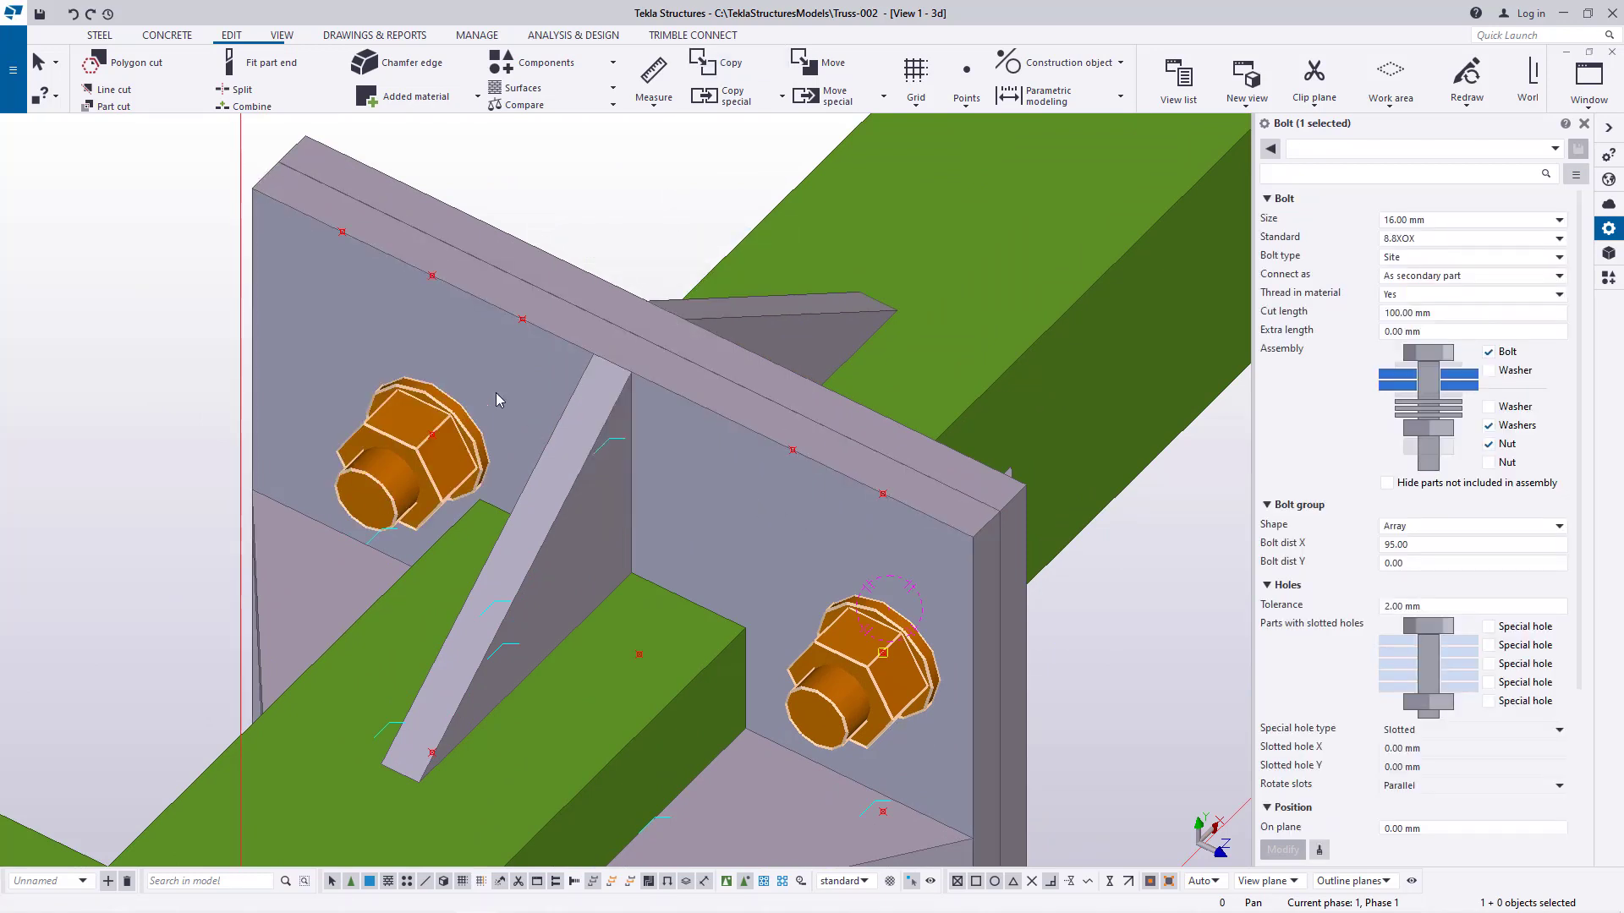
Examine the bolted end-plate connection from the opposite side and along the beam, checking the bolts on both faces
{"action": "left_click", "coordinate": [282, 36]}
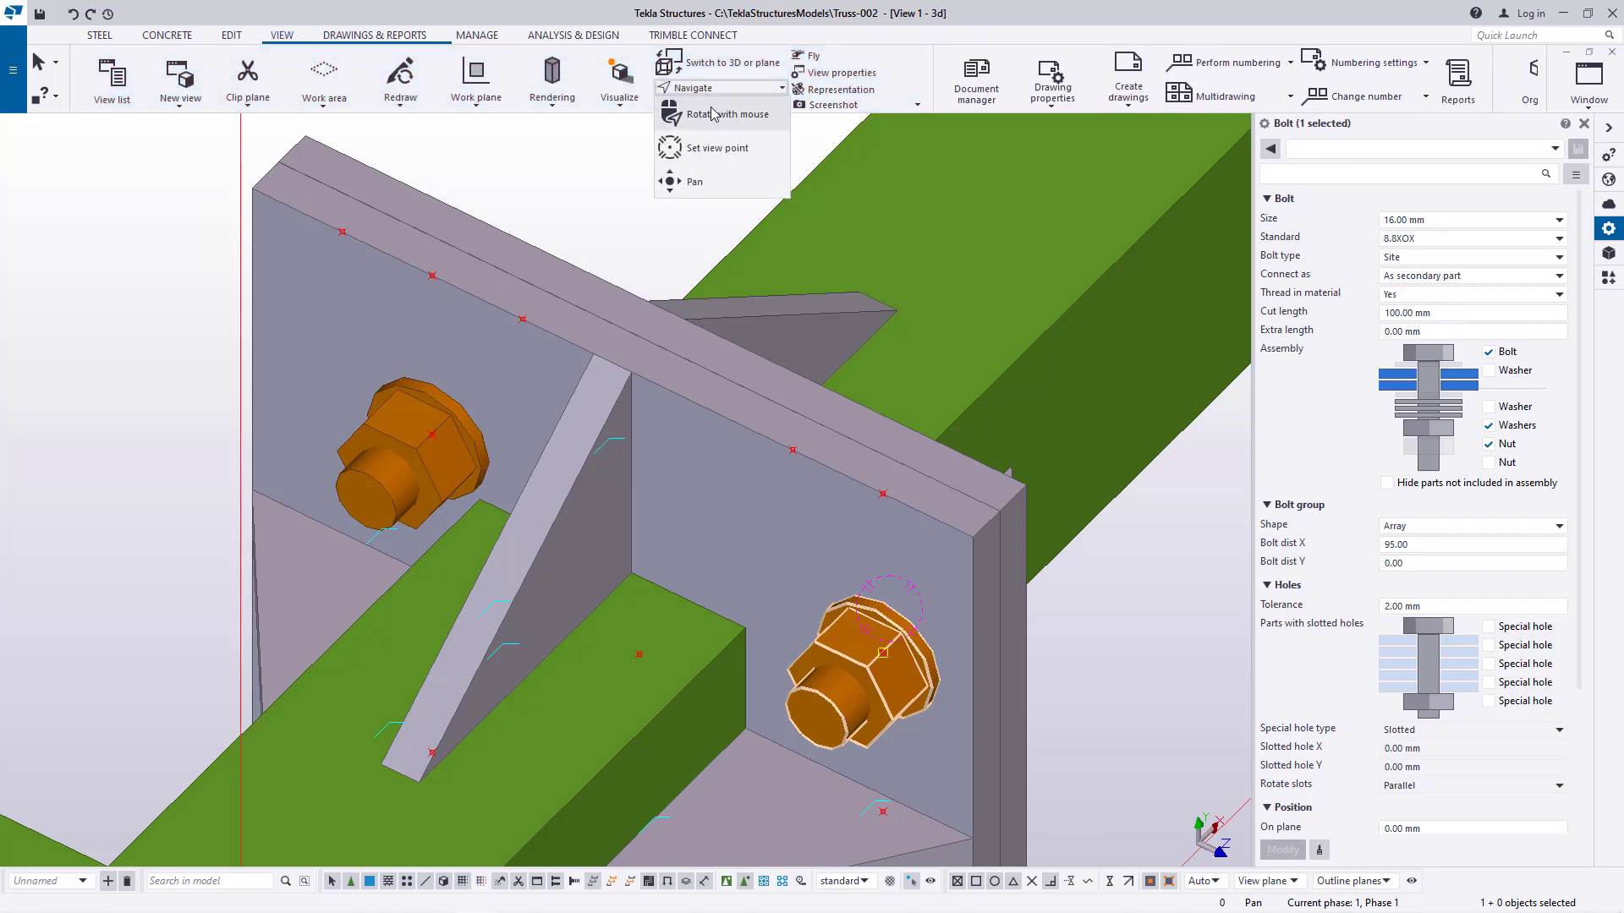
{"action": "left_click", "coordinate": [583, 417]}
{"action": "middle_click_drag", "start_coordinate": [585, 418], "coordinate": [885, 384], "text": "ctrl"}
{"action": "scroll", "coordinate": [674, 363], "scroll_direction": "down", "scroll_amount": 3}
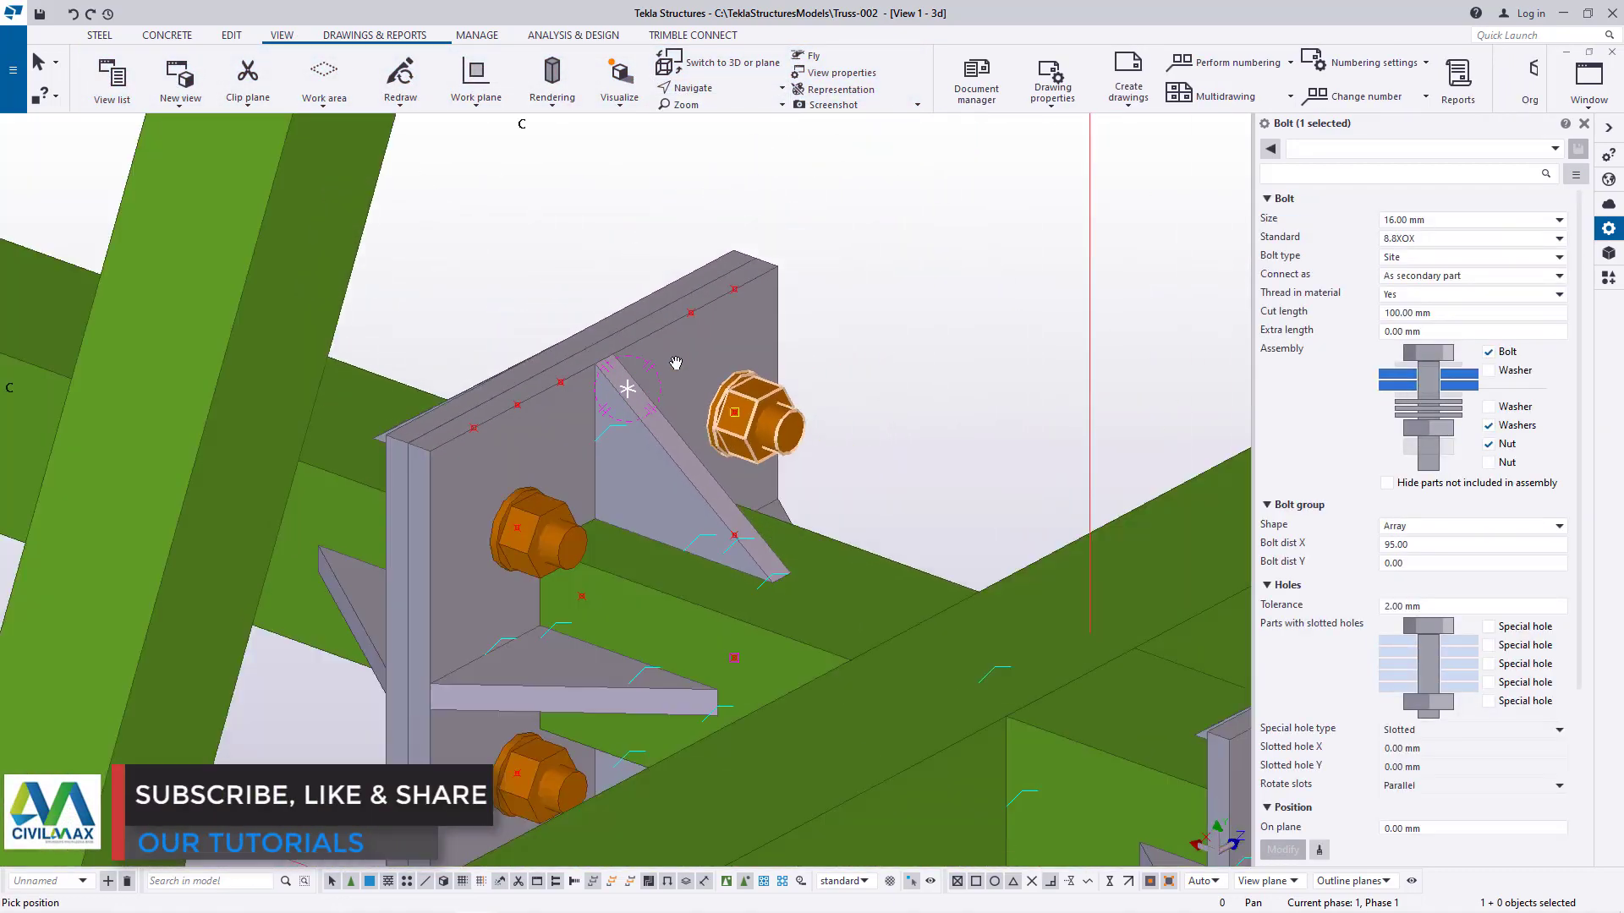
{"action": "middle_click_drag", "start_coordinate": [674, 363], "coordinate": [200, 593], "text": "ctrl"}
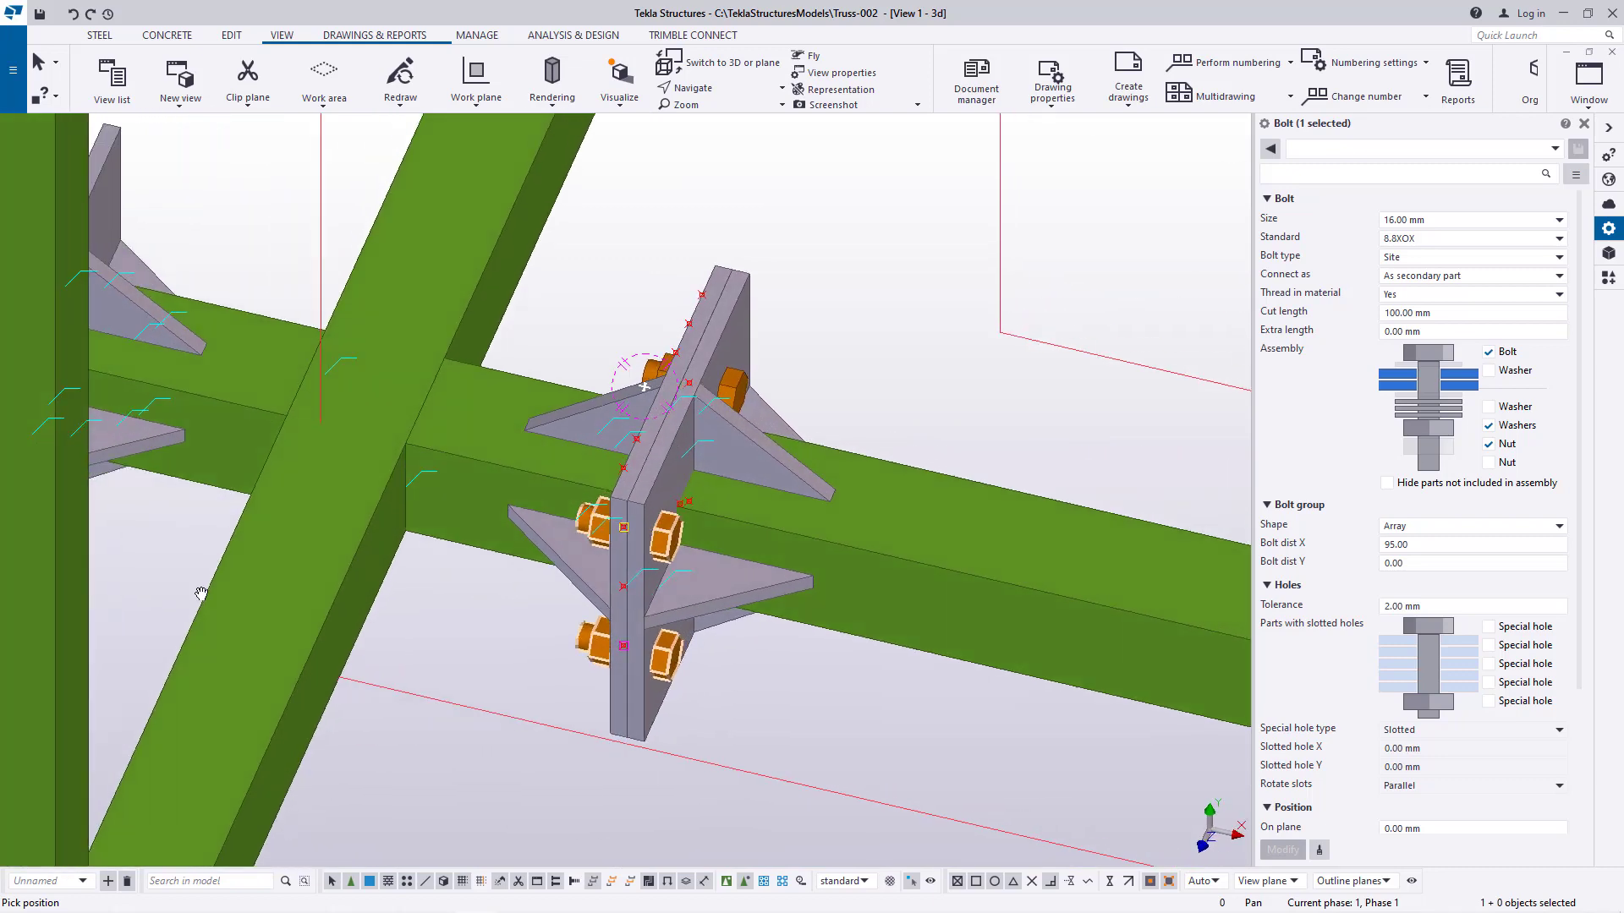
{"action": "right_click", "coordinate": [899, 311]}
{"action": "left_click", "coordinate": [956, 331]}
{"action": "right_click", "coordinate": [899, 210]}
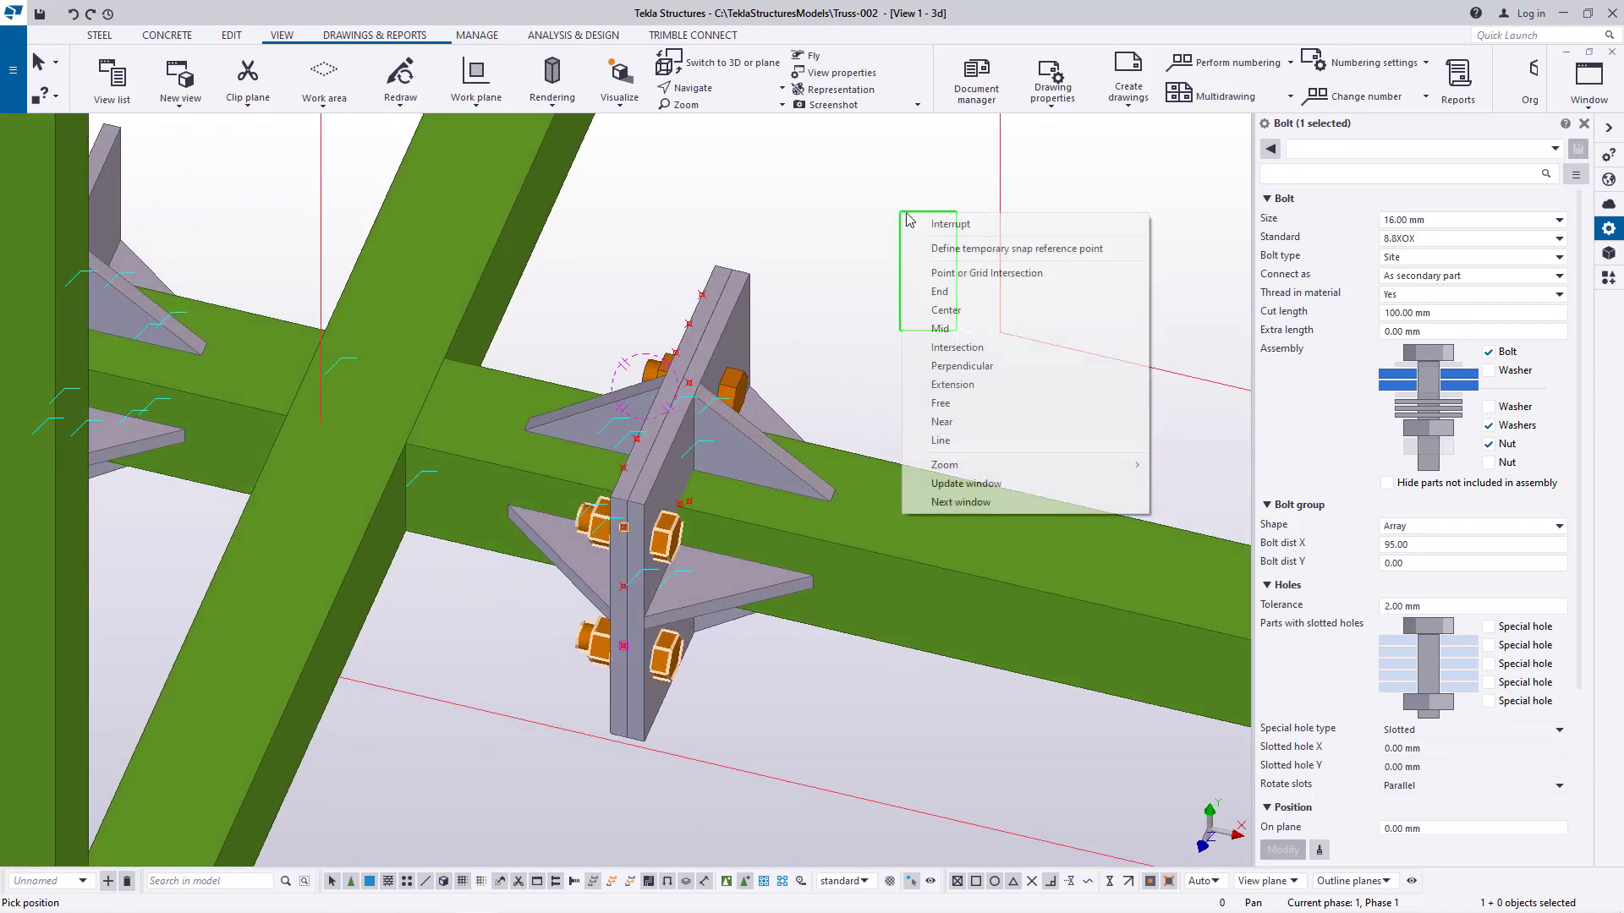
{"action": "left_click", "coordinate": [941, 228]}
{"action": "scroll", "coordinate": [594, 366], "scroll_direction": "down", "scroll_amount": 5}
{"action": "left_click", "coordinate": [687, 280]}
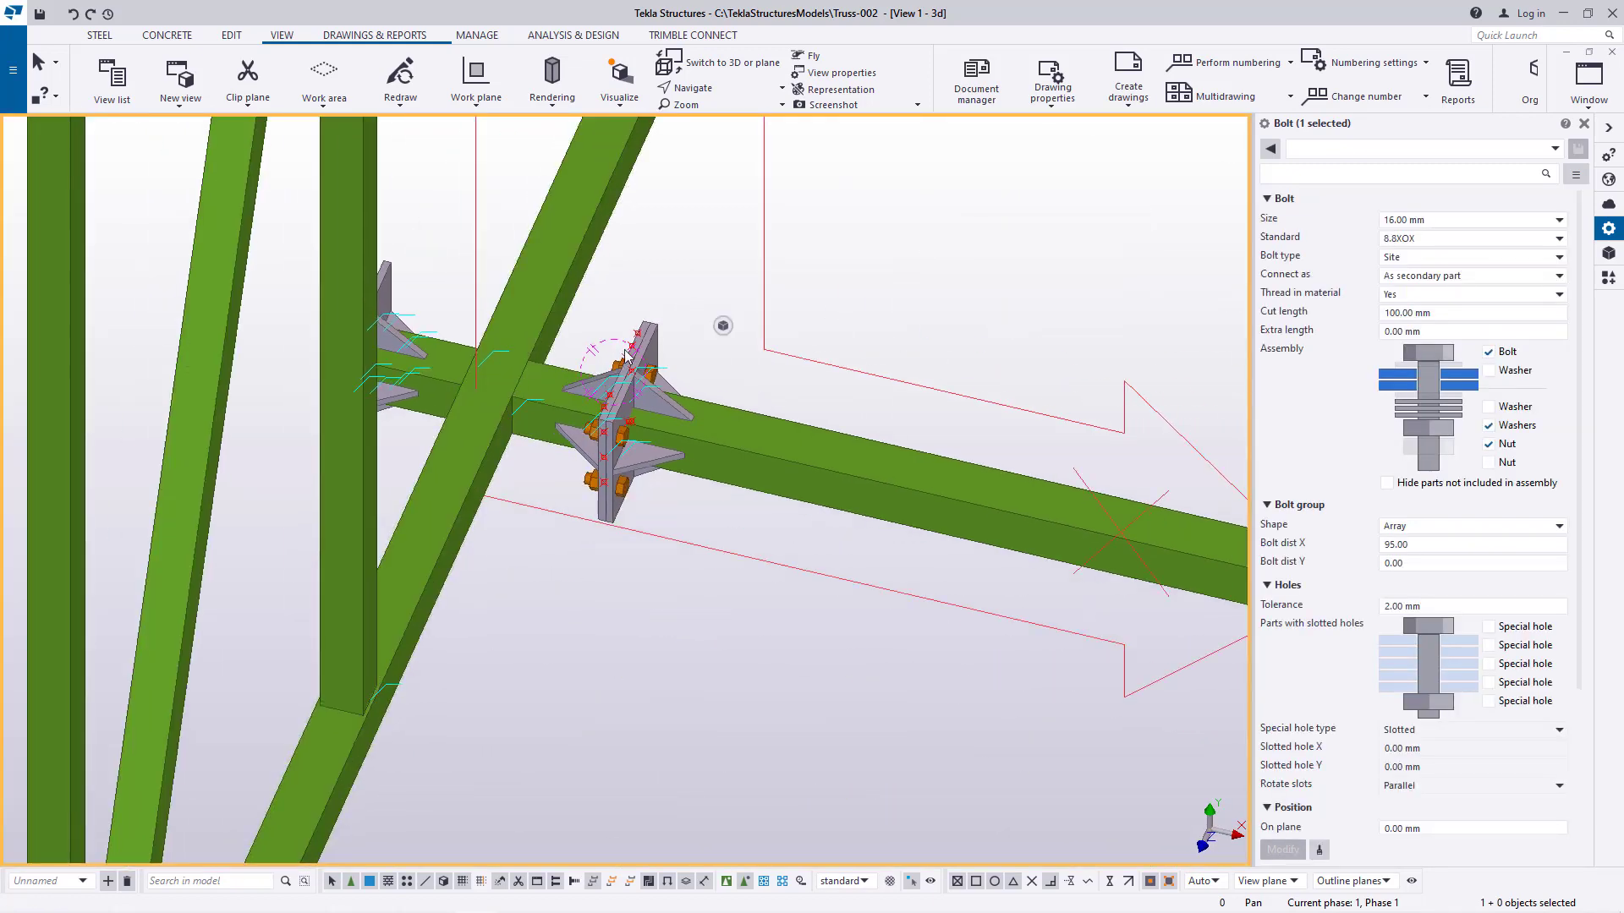
{"action": "scroll", "coordinate": [459, 402], "scroll_direction": "down", "scroll_amount": 2}
{"action": "middle_click_drag", "start_coordinate": [462, 464], "coordinate": [378, 441], "text": "ctrl"}
{"action": "scroll", "coordinate": [378, 441], "scroll_direction": "up", "scroll_amount": 5}
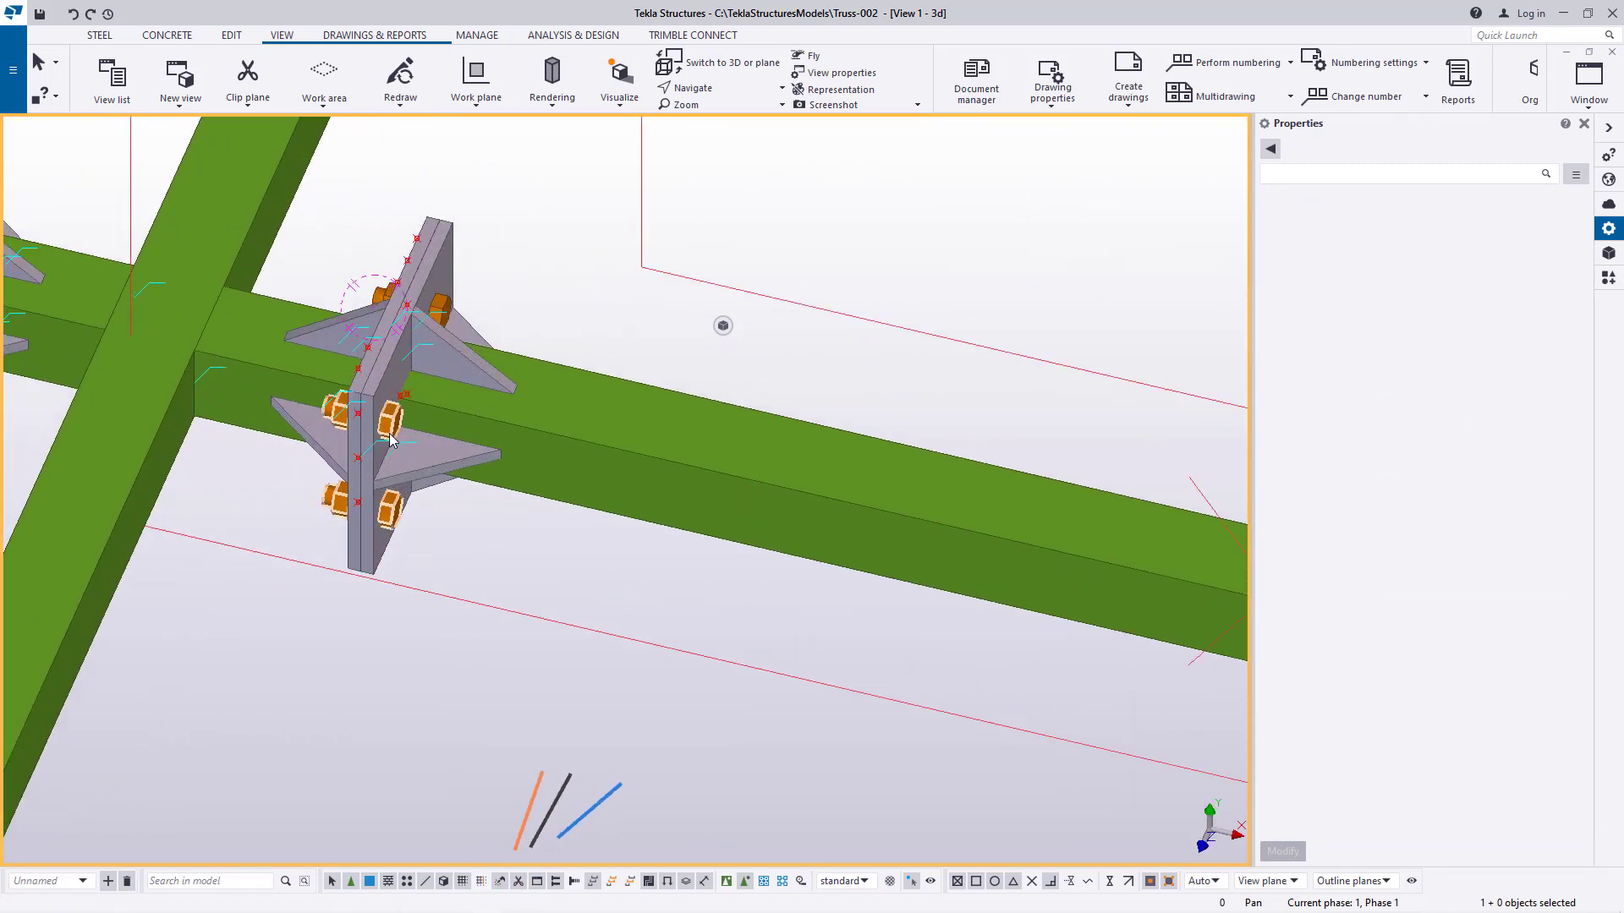
{"action": "scroll", "coordinate": [379, 432], "scroll_direction": "down", "scroll_amount": 5}
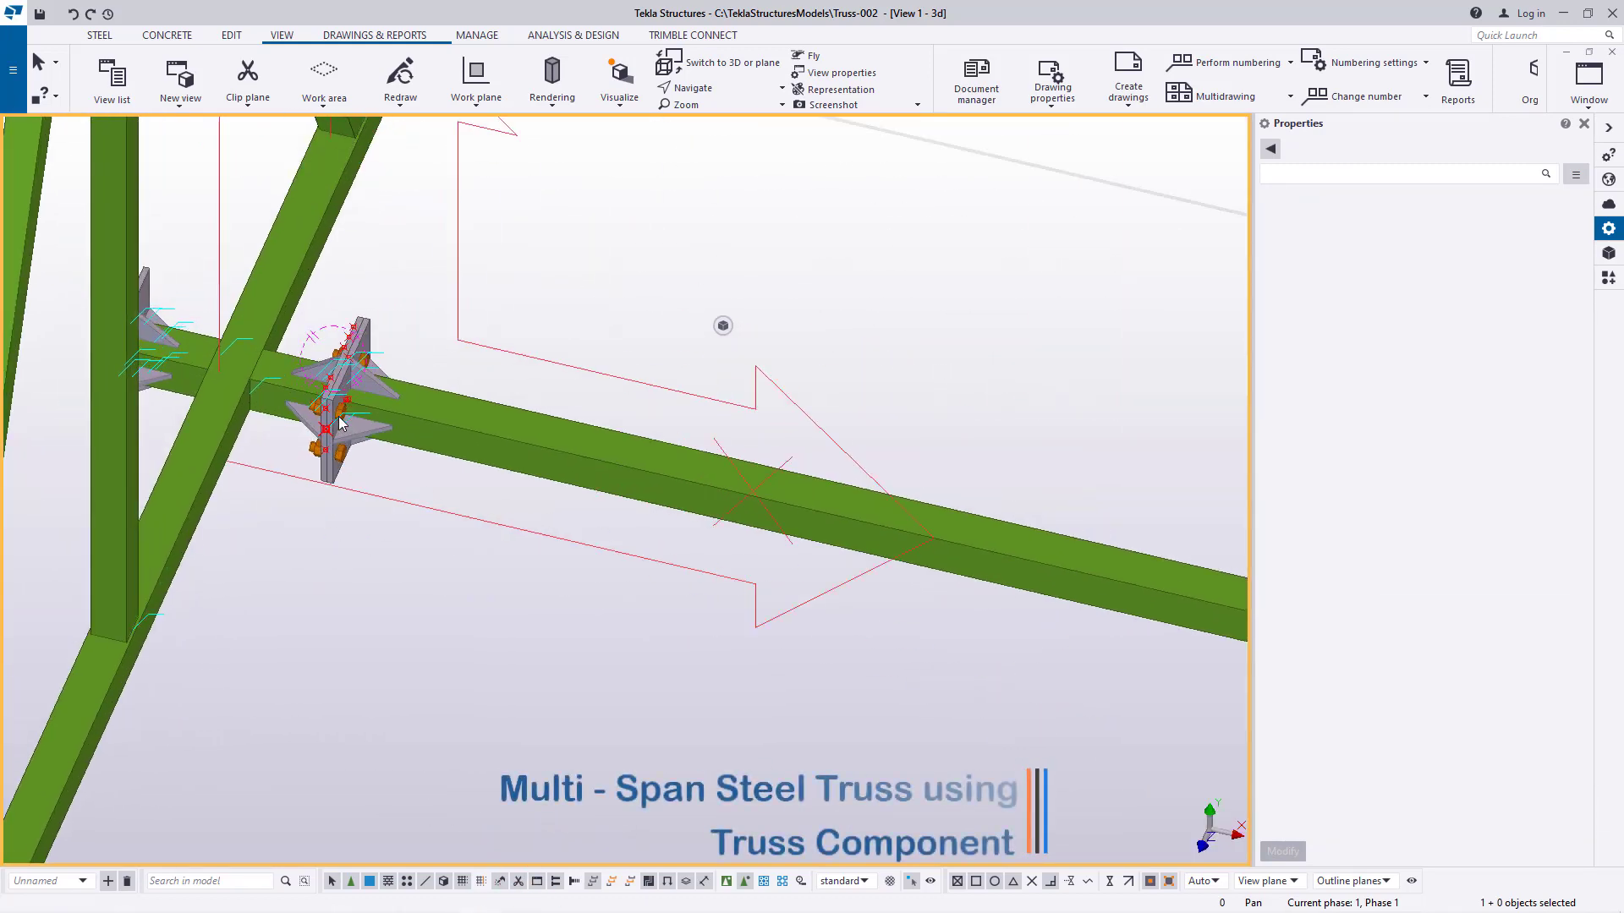
{"action": "scroll", "coordinate": [343, 416], "scroll_direction": "up", "scroll_amount": 5}
{"action": "scroll", "coordinate": [343, 417], "scroll_direction": "up", "scroll_amount": 5}
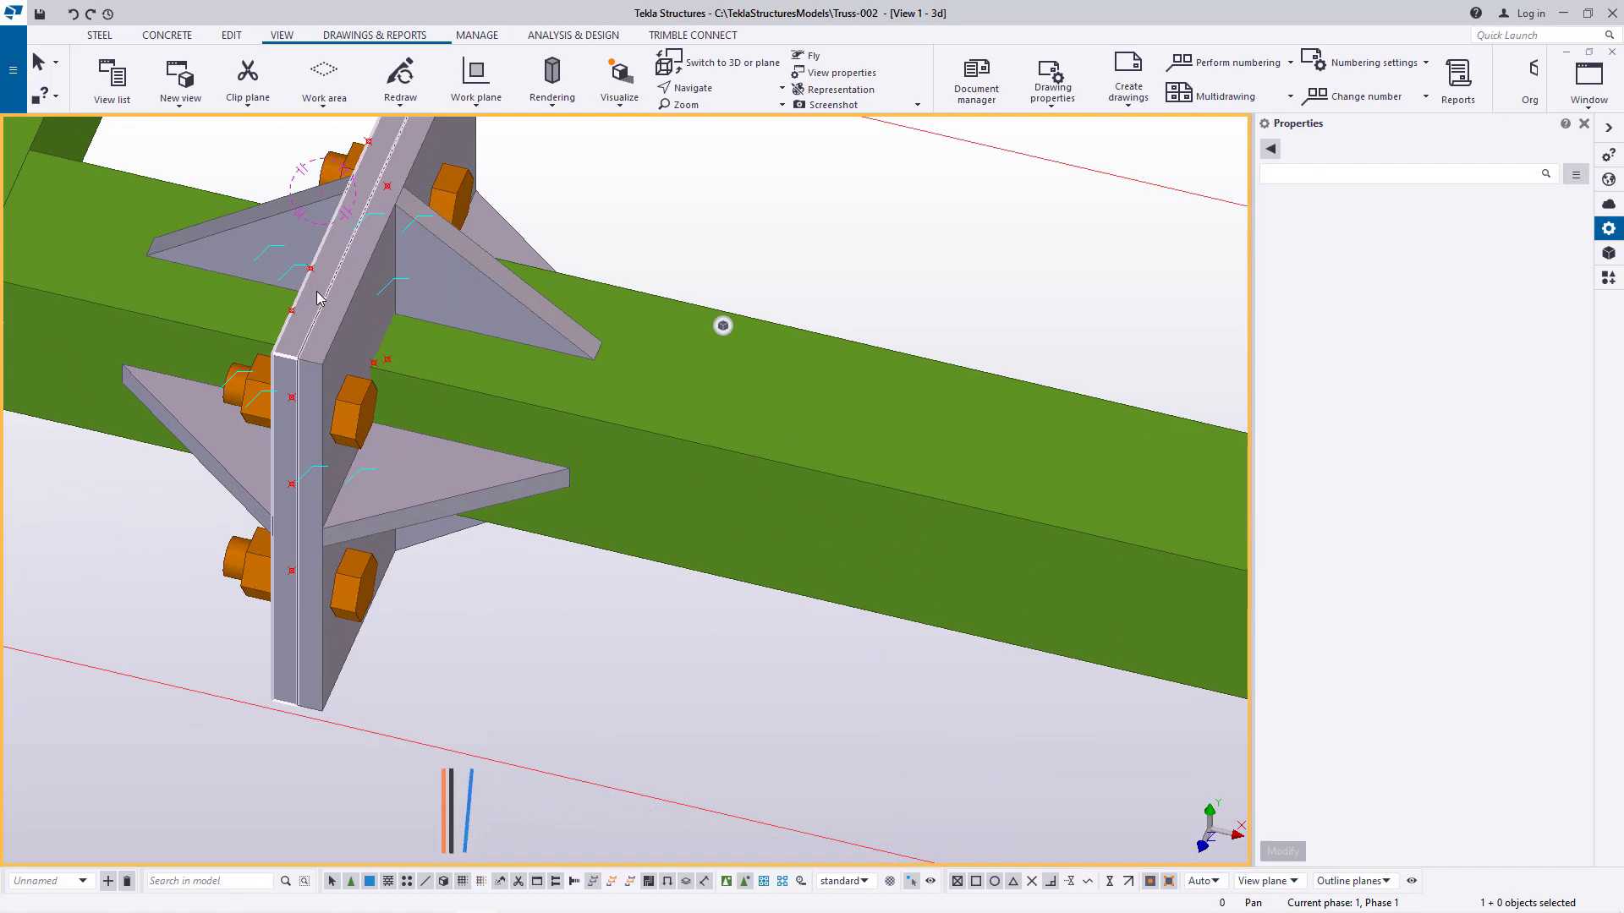
Select the end plate on the frame side together with its top stiffener and both side stiffeners
{"action": "left_click", "coordinate": [352, 326], "text": "ctrl"}
{"action": "left_click", "coordinate": [290, 228], "text": "ctrl"}
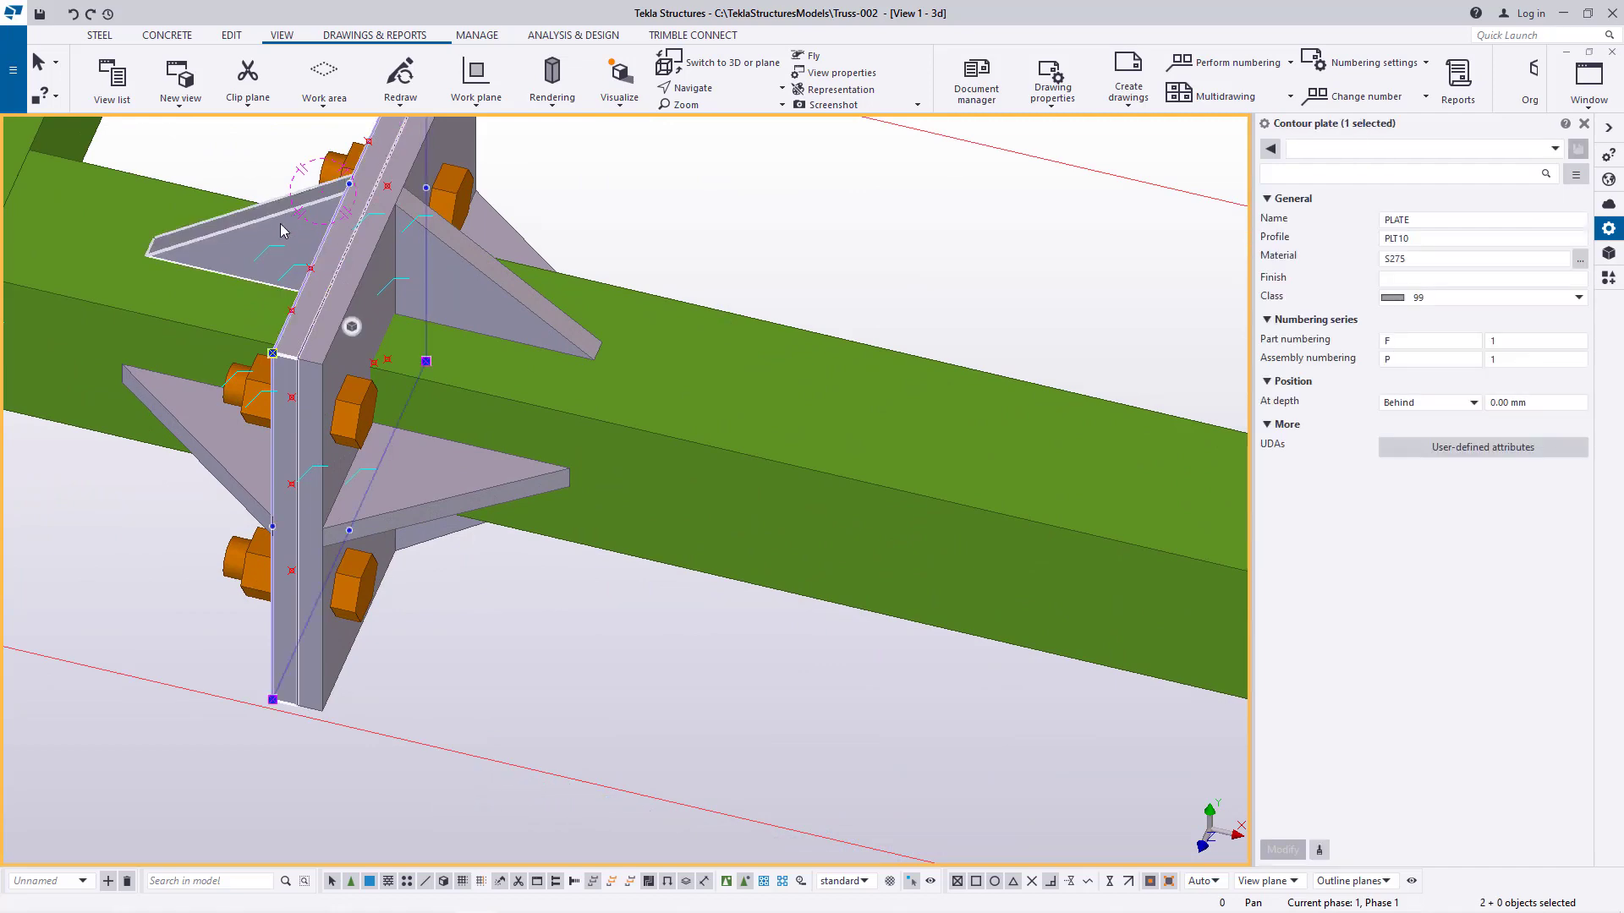
{"action": "left_click", "coordinate": [217, 410], "text": "ctrl"}
{"action": "left_click", "coordinate": [717, 90]}
{"action": "left_click", "coordinate": [712, 144]}
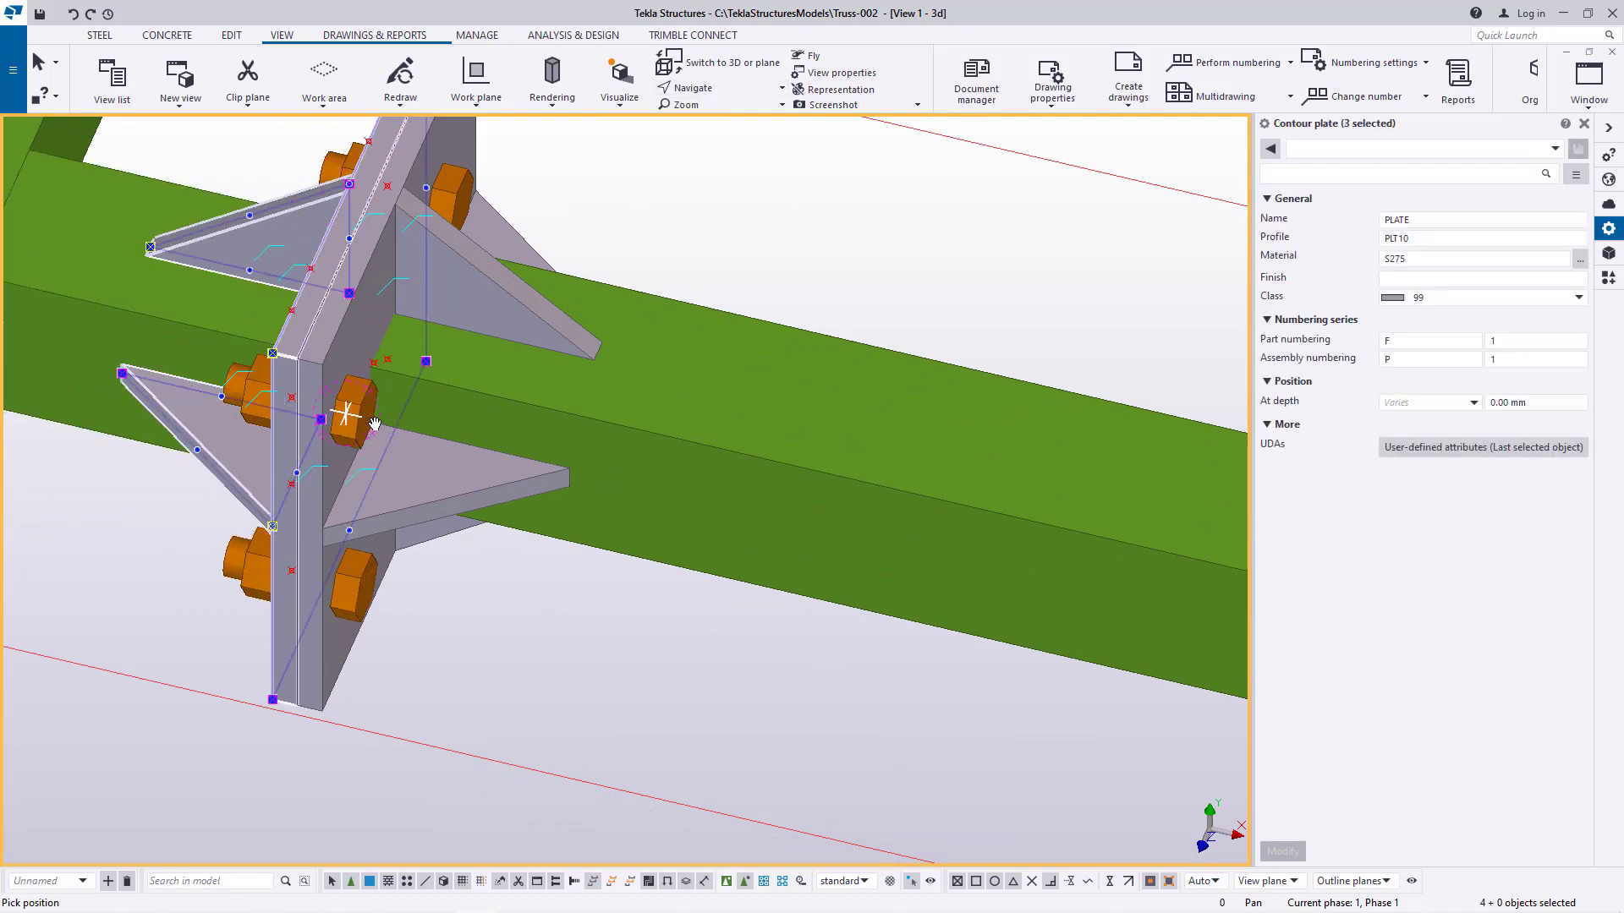
{"action": "left_click_drag", "start_coordinate": [375, 423], "coordinate": [577, 418]}
{"action": "scroll", "coordinate": [734, 398], "scroll_direction": "down", "scroll_amount": 2}
{"action": "scroll", "coordinate": [212, 430], "scroll_direction": "up", "scroll_amount": 3}
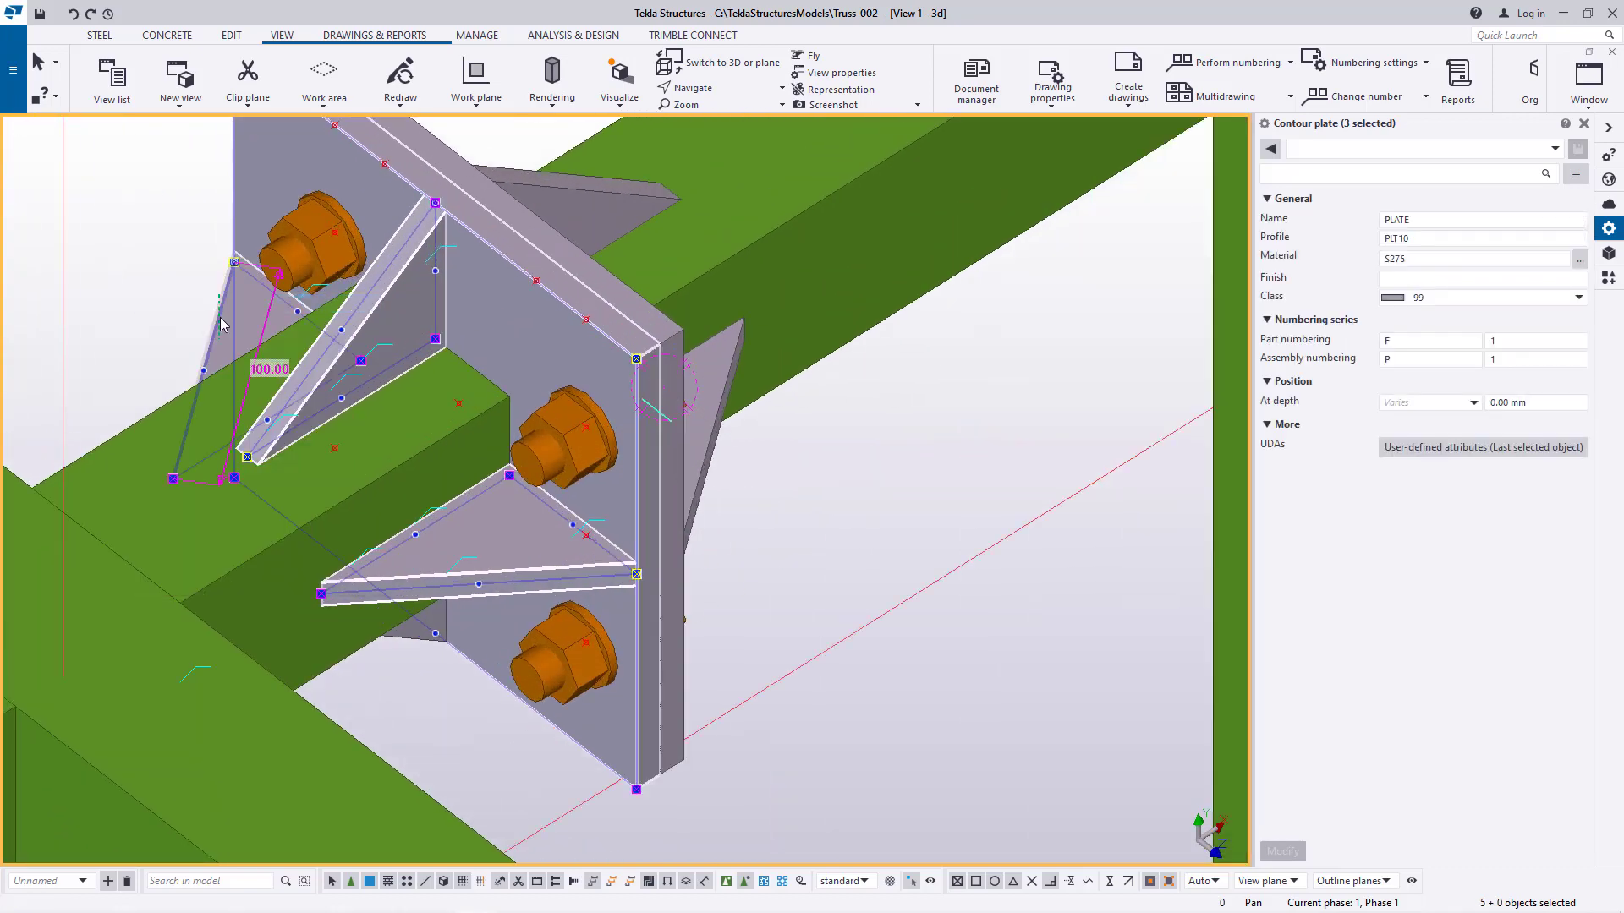
{"action": "left_click", "coordinate": [222, 324], "text": "ctrl"}
Add the end plate's bottom stiffener and both bolt groups to the selection
{"action": "left_click", "coordinate": [717, 87]}
{"action": "left_click", "coordinate": [725, 129]}
{"action": "scroll", "coordinate": [562, 275], "scroll_direction": "down", "scroll_amount": 2}
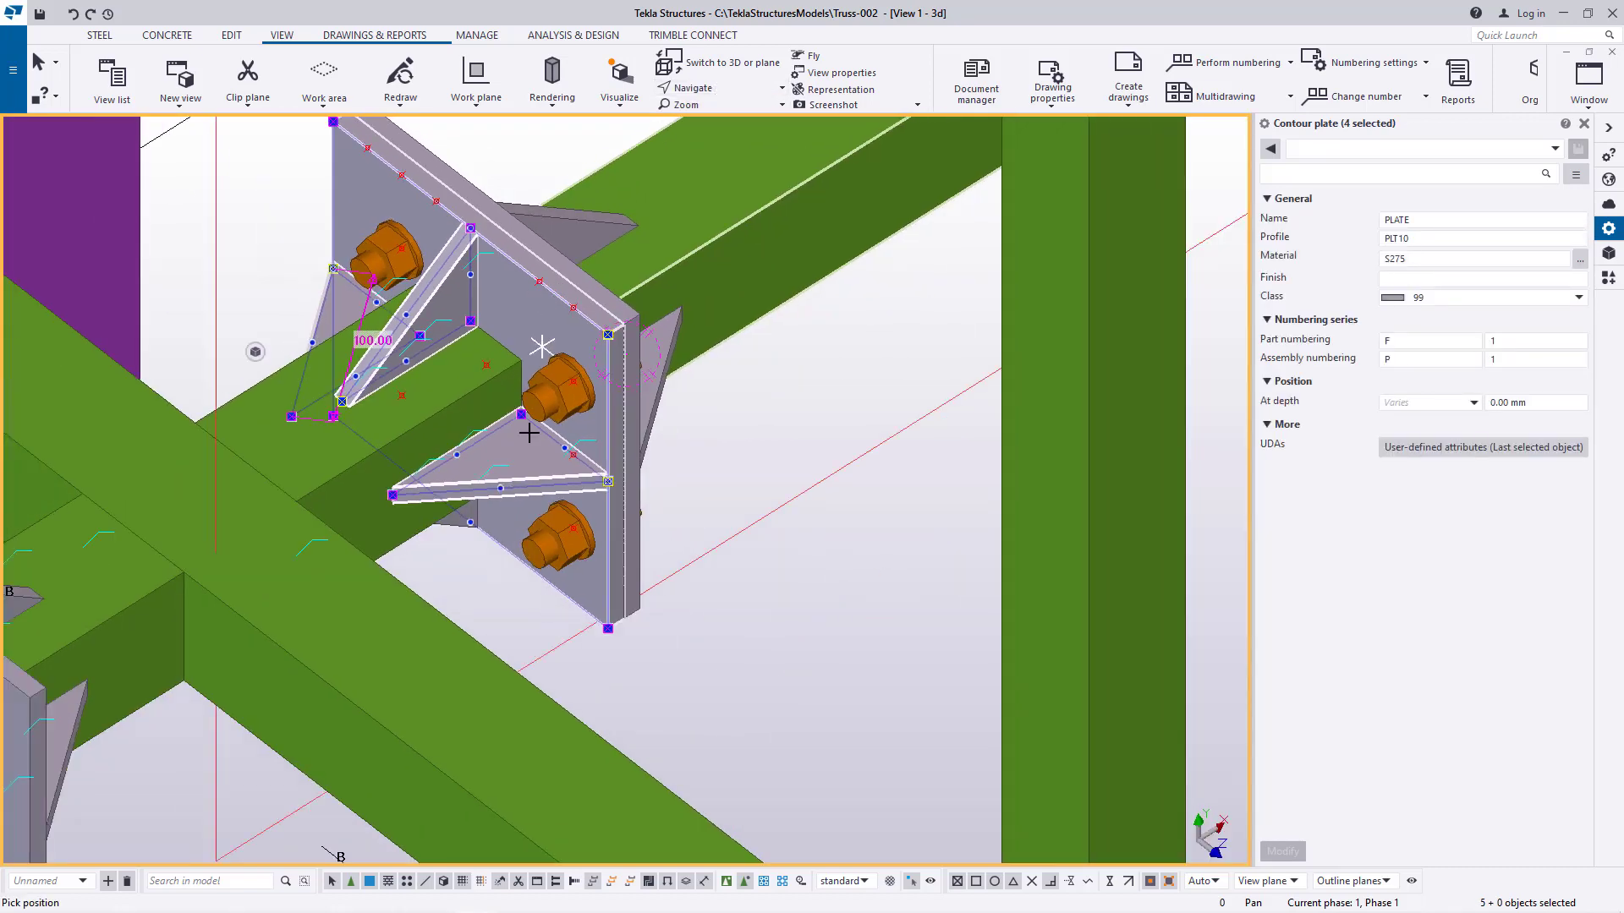
{"action": "mouse_move", "coordinate": [511, 449]}
{"action": "left_mouse_down"}
{"action": "mouse_move", "coordinate": [531, 393]}
{"action": "mouse_move", "coordinate": [519, 282]}
{"action": "mouse_move", "coordinate": [496, 263]}
{"action": "left_mouse_up"}
{"action": "right_click", "coordinate": [496, 263]}
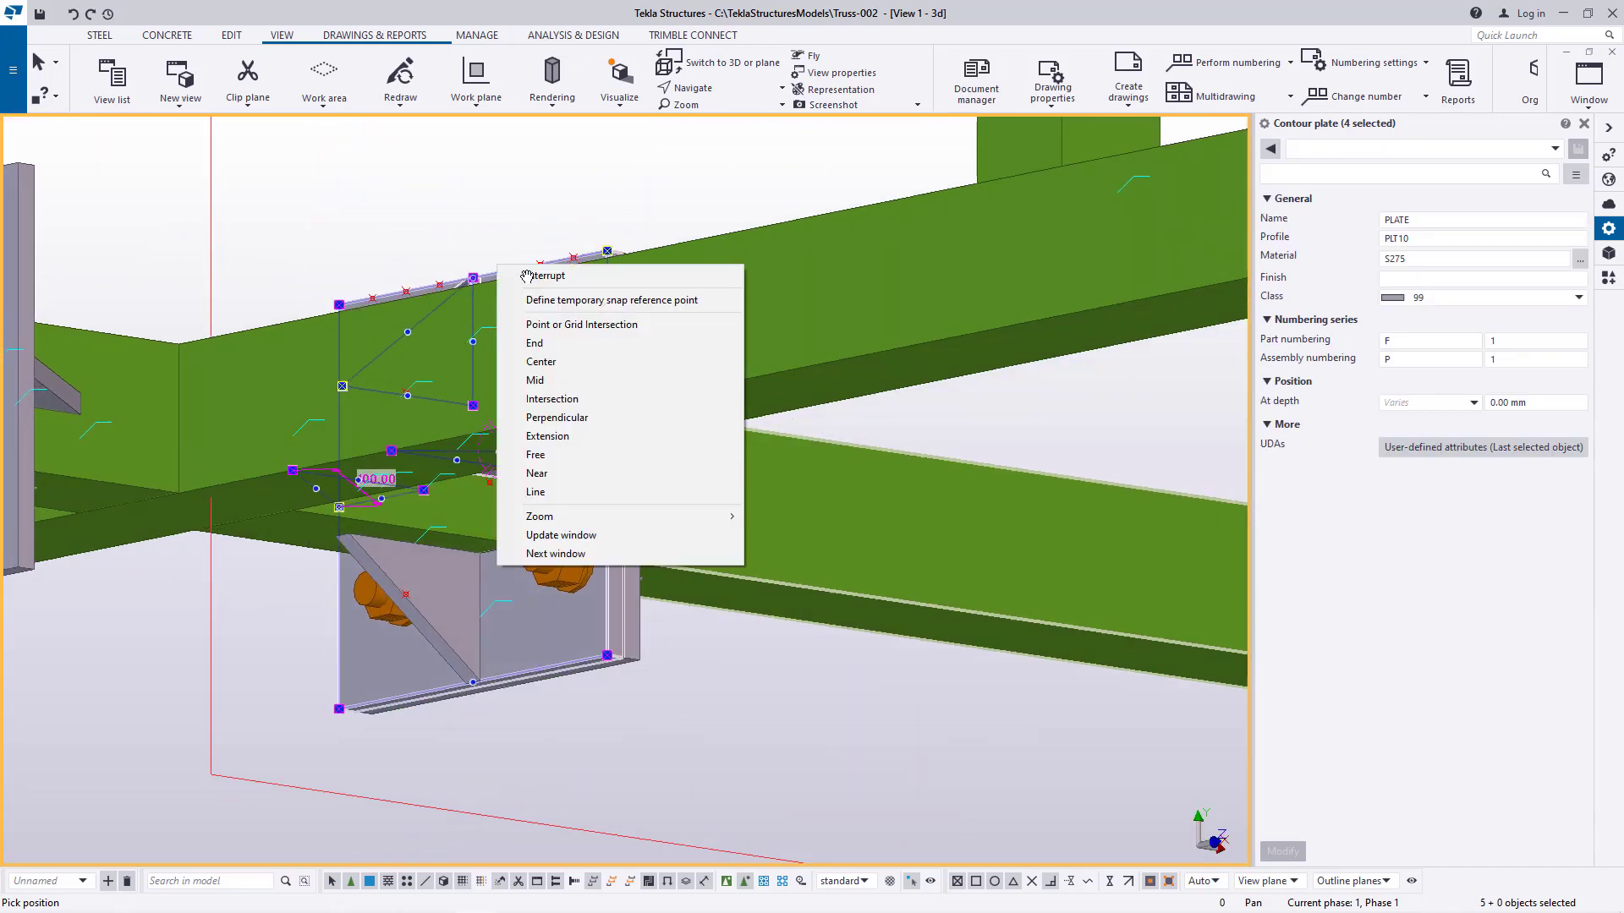
{"action": "left_click", "coordinate": [524, 276]}
{"action": "left_click", "coordinate": [410, 595], "text": "ctrl"}
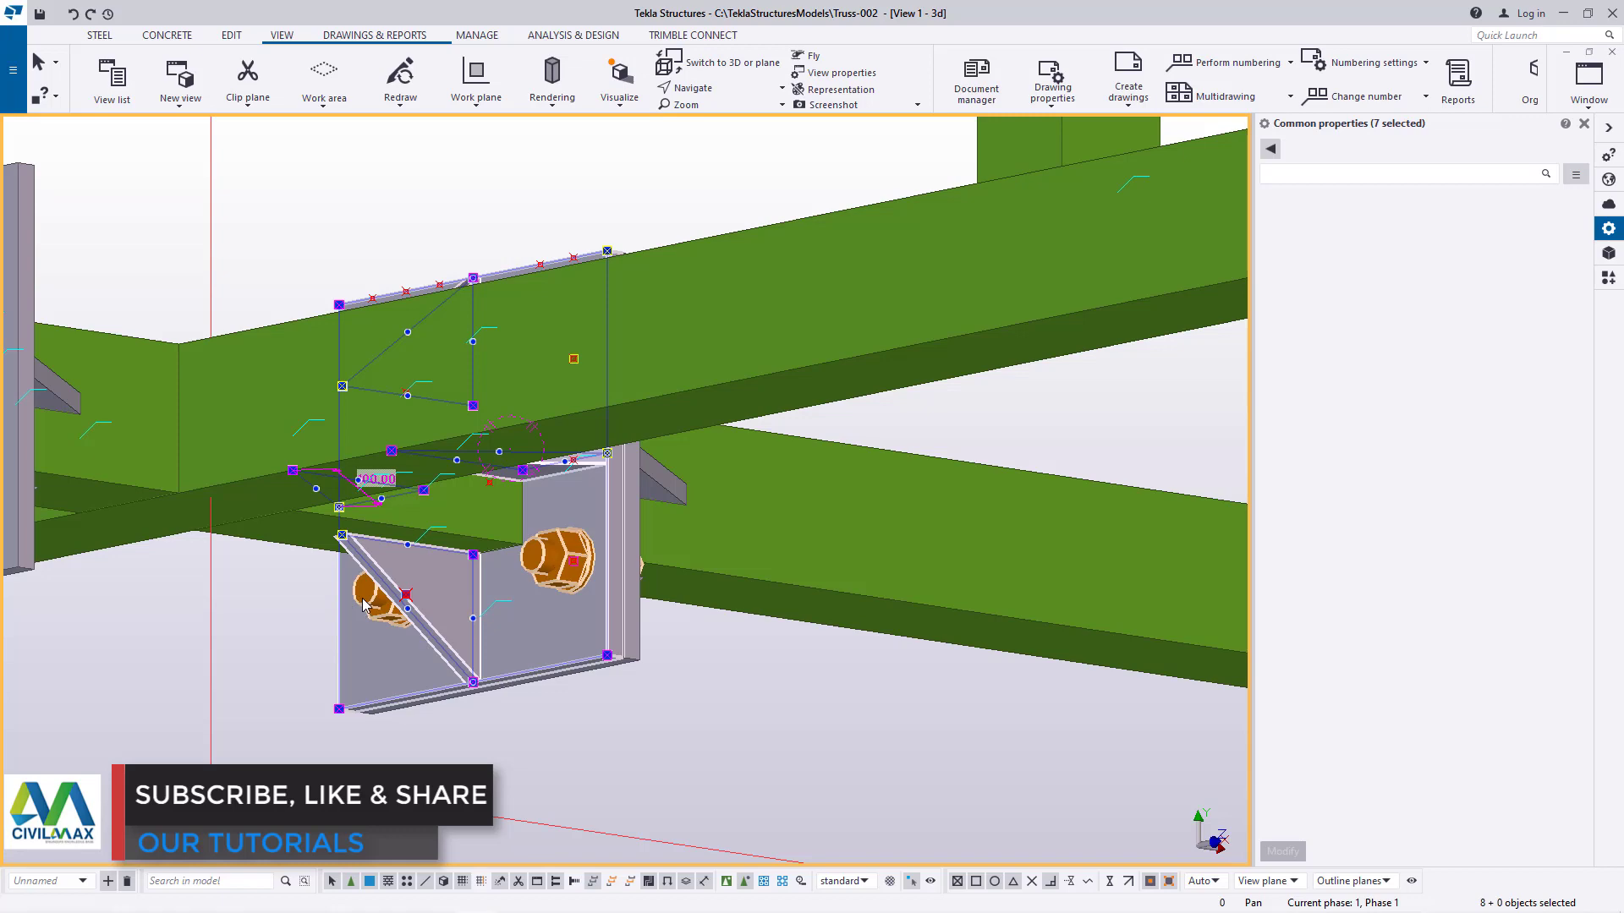
{"action": "left_click", "coordinate": [406, 392], "text": "ctrl"}
{"action": "left_click", "coordinate": [717, 87]}
{"action": "left_click", "coordinate": [725, 129]}
{"action": "left_click", "coordinate": [575, 339]}
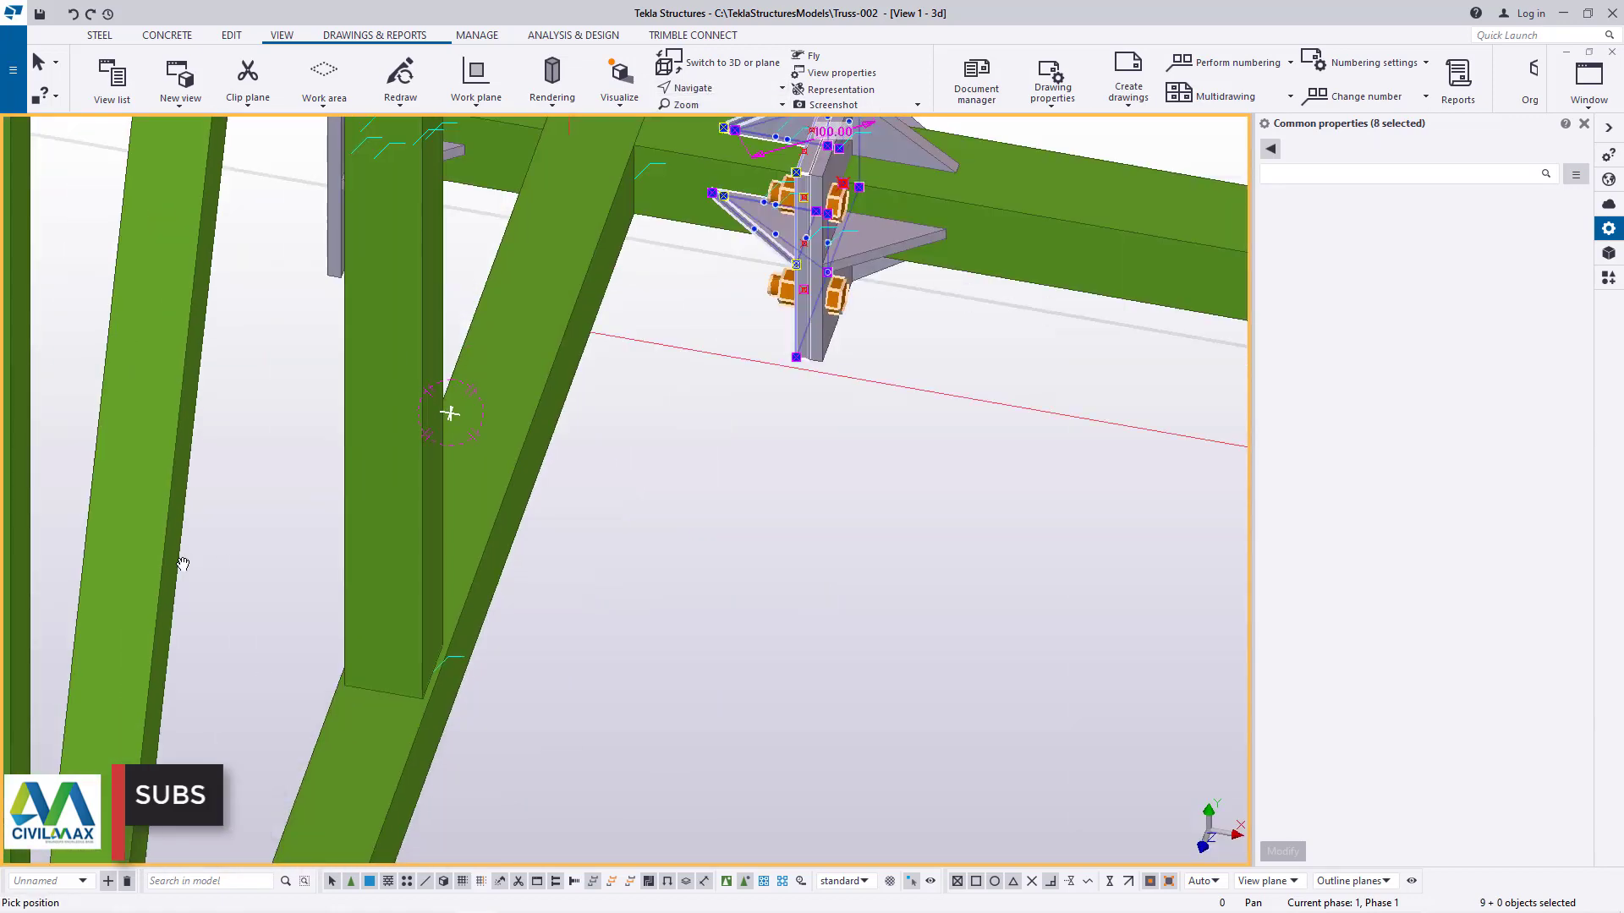
{"action": "right_click", "coordinate": [701, 209]}
{"action": "left_click", "coordinate": [729, 221]}
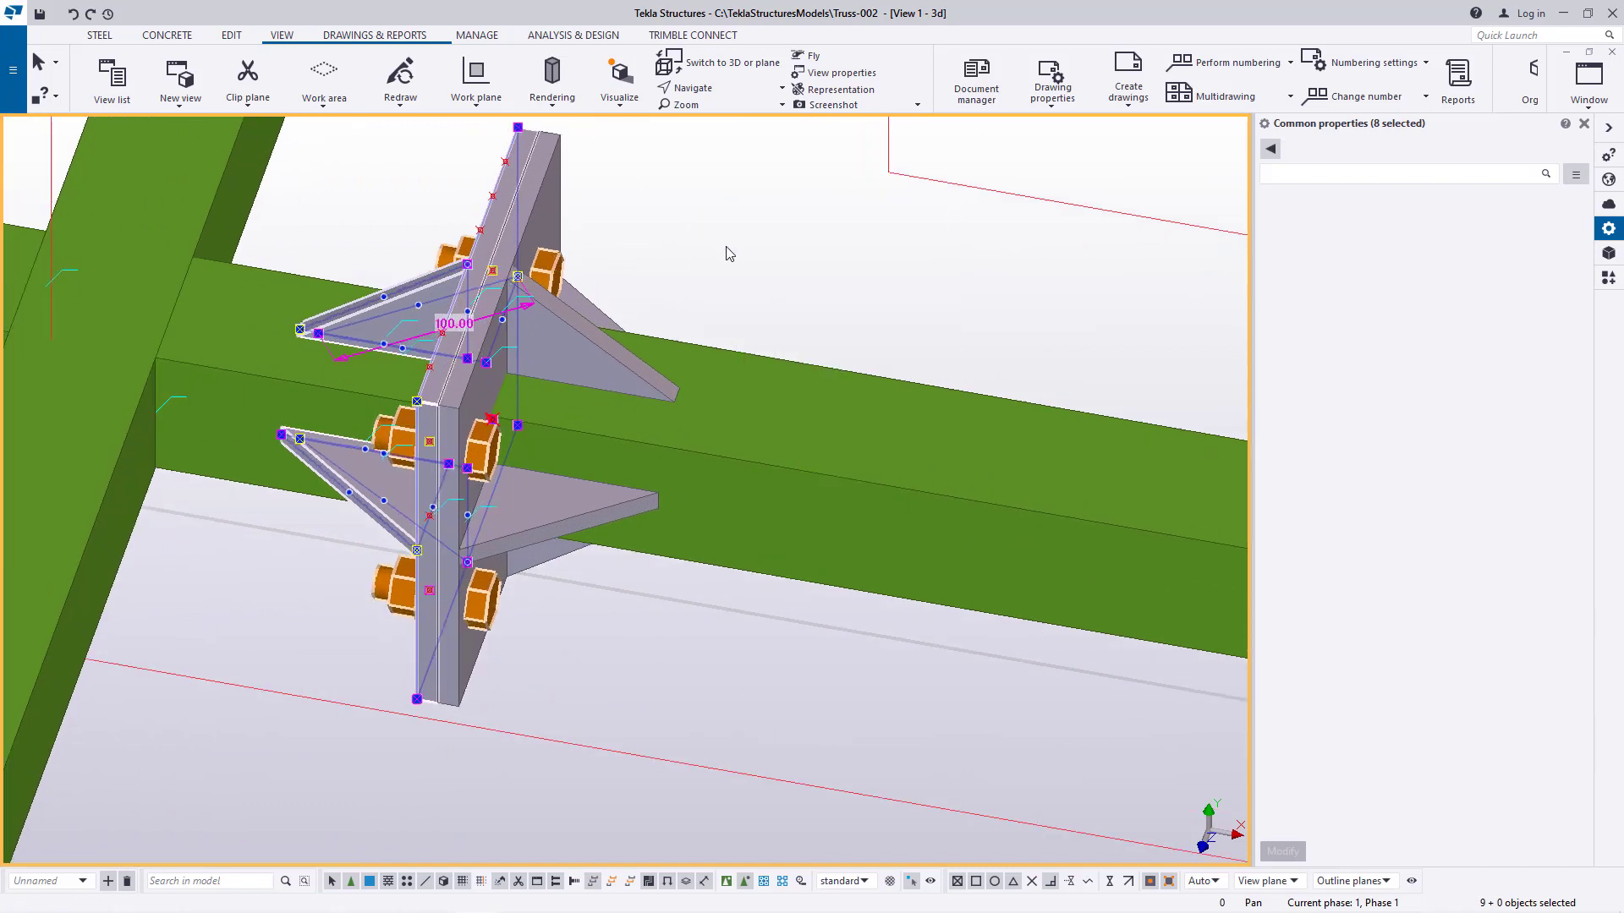
Copy the selected end plate, stiffeners and bolt groups from the top-edge midpoint of the plate joint to the matching midpoint at the beam's other end
{"action": "right_click", "coordinate": [746, 213]}
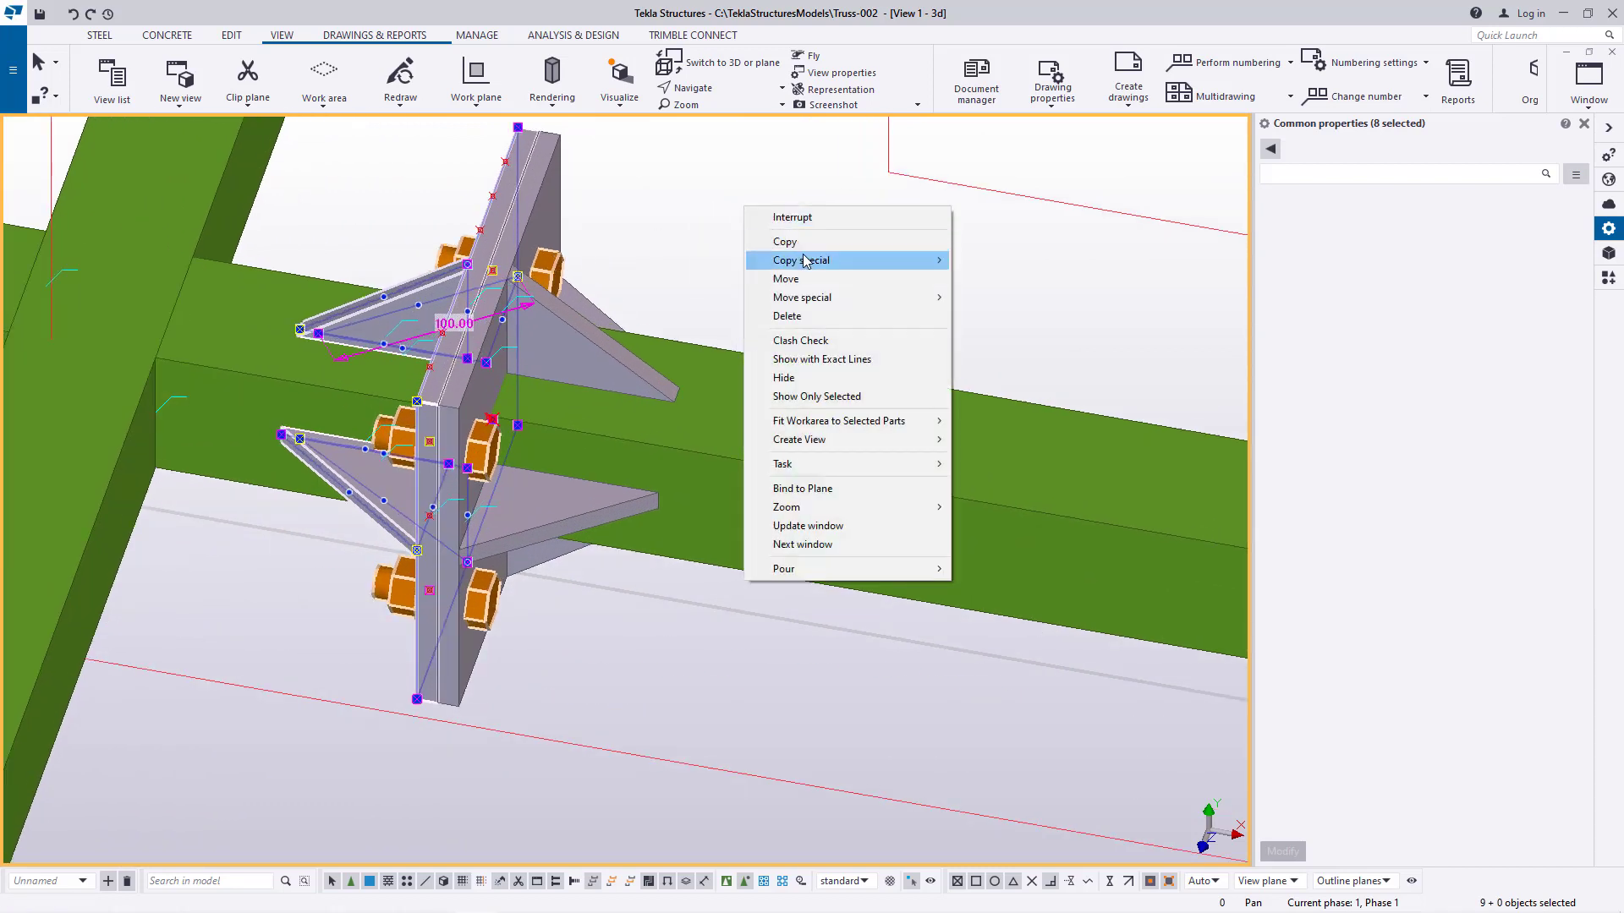
{"action": "left_click", "coordinate": [791, 232]}
{"action": "scroll", "coordinate": [482, 267], "scroll_direction": "up", "scroll_amount": 4}
{"action": "scroll", "coordinate": [477, 267], "scroll_direction": "up", "scroll_amount": 3}
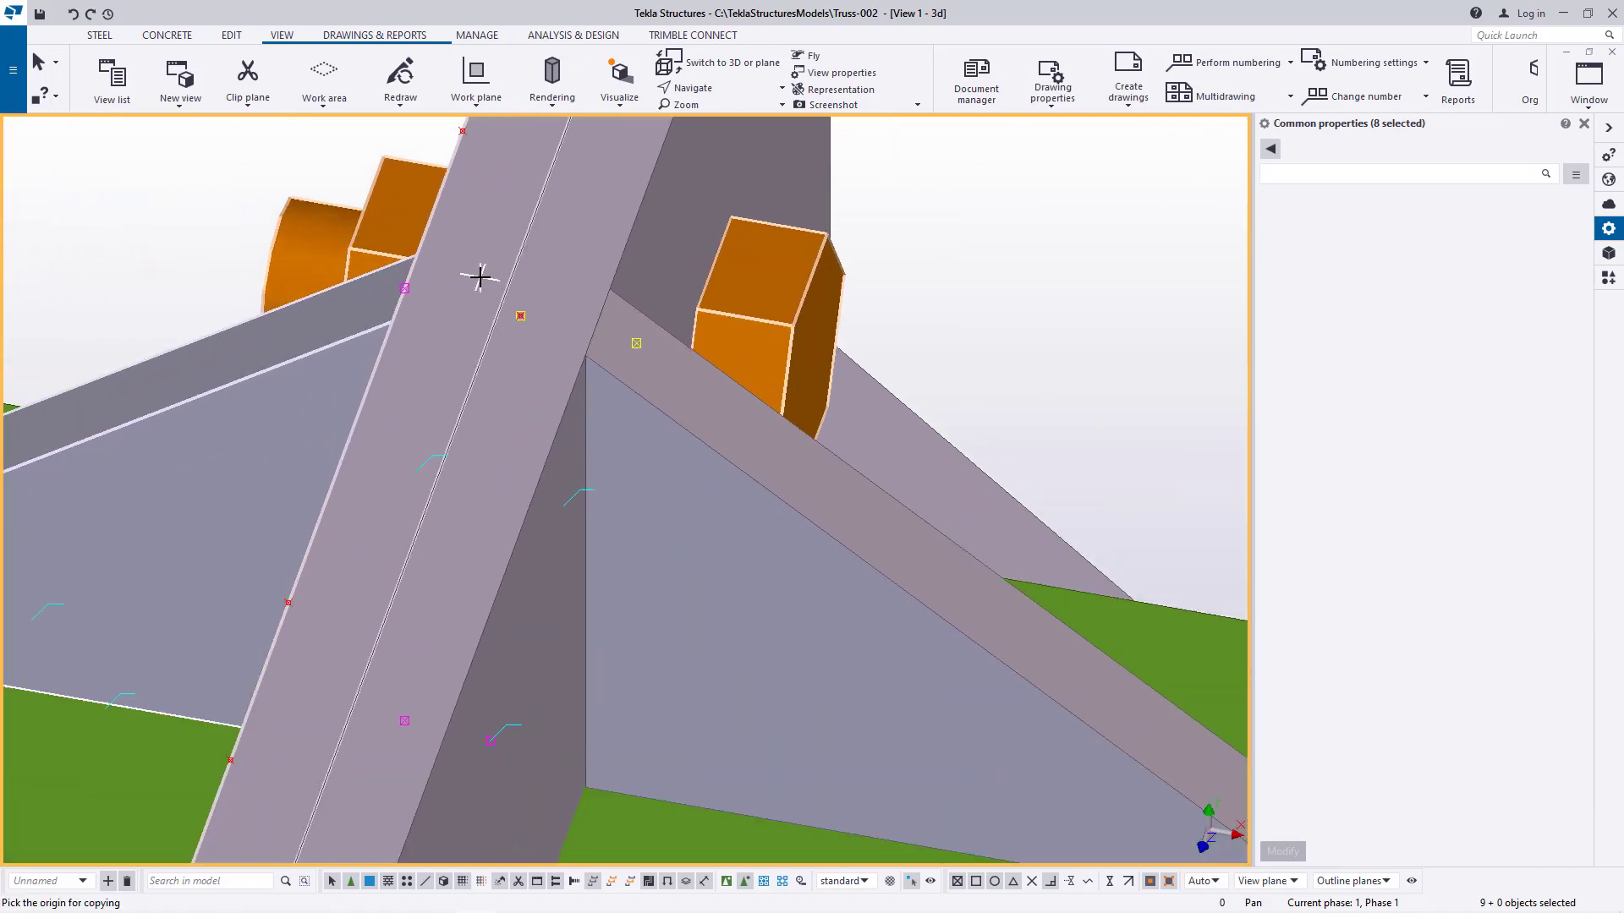
{"action": "scroll", "coordinate": [483, 281], "scroll_direction": "down", "scroll_amount": 3}
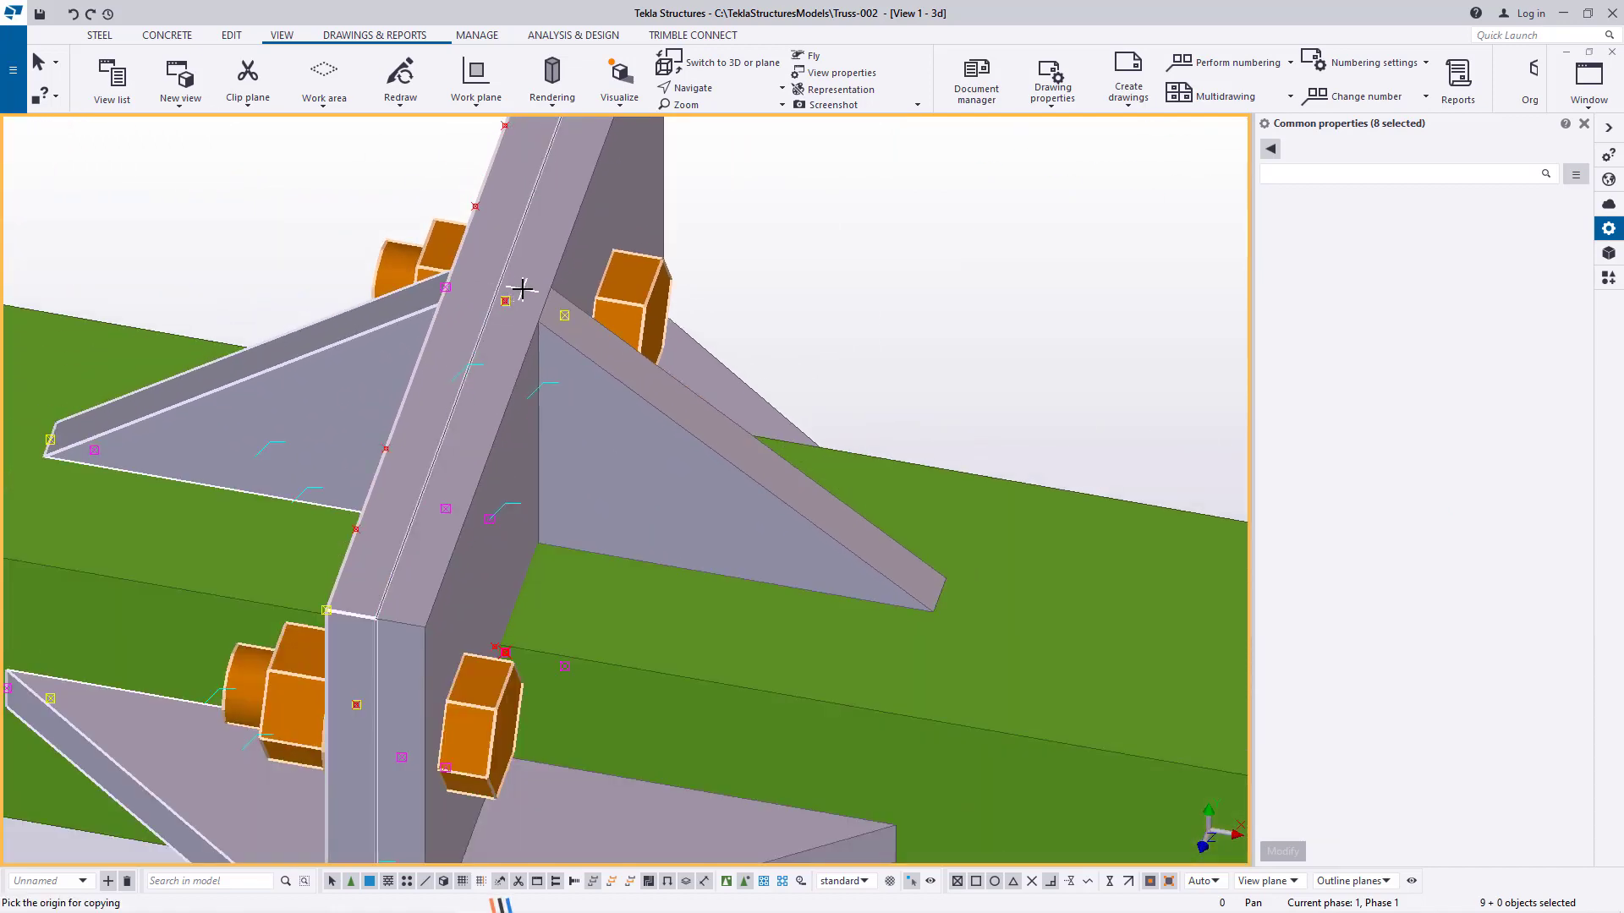
{"action": "scroll", "coordinate": [497, 294], "scroll_direction": "up", "scroll_amount": 4}
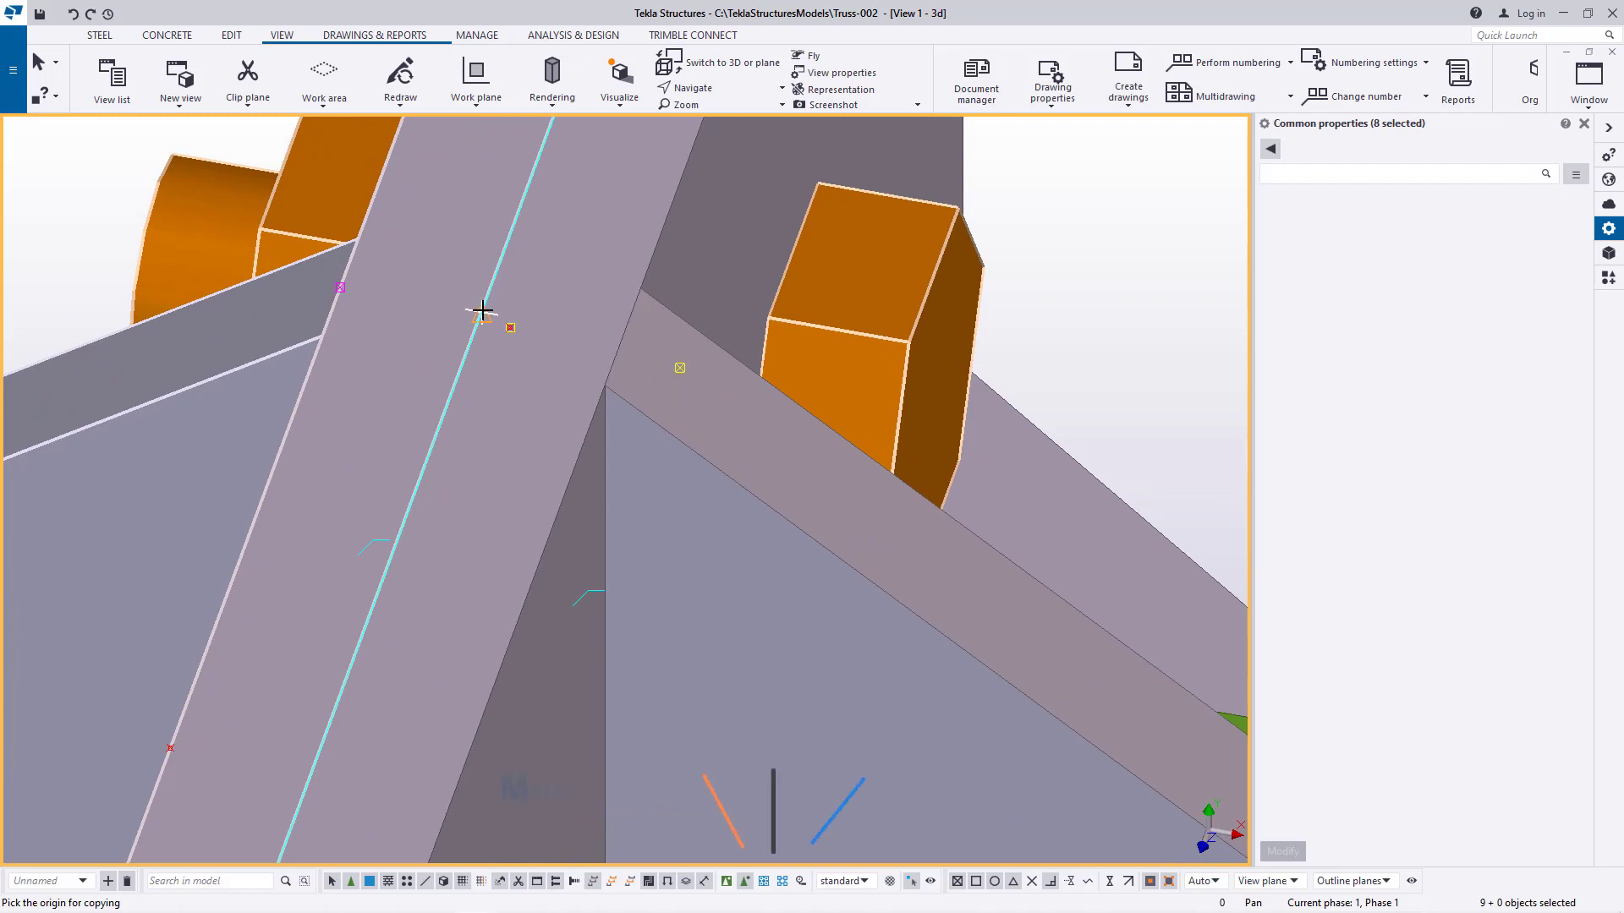
{"action": "left_click", "coordinate": [482, 311]}
{"action": "scroll", "coordinate": [380, 319], "scroll_direction": "down", "scroll_amount": 10}
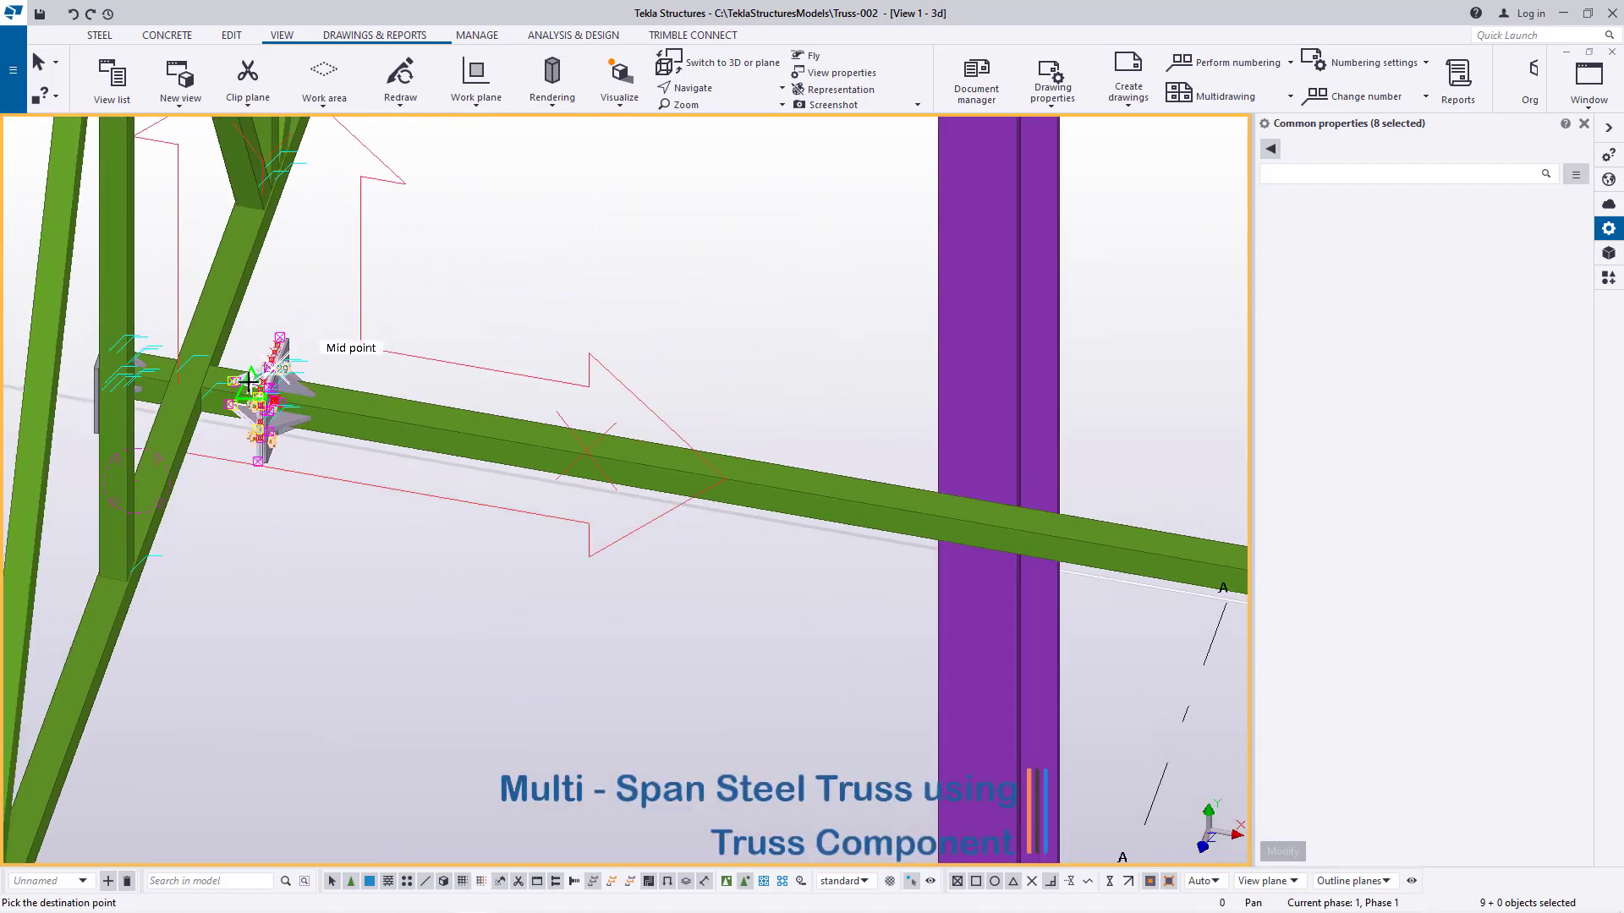
{"action": "scroll", "coordinate": [248, 382], "scroll_direction": "down", "scroll_amount": 6}
{"action": "scroll", "coordinate": [861, 458], "scroll_direction": "up", "scroll_amount": 5}
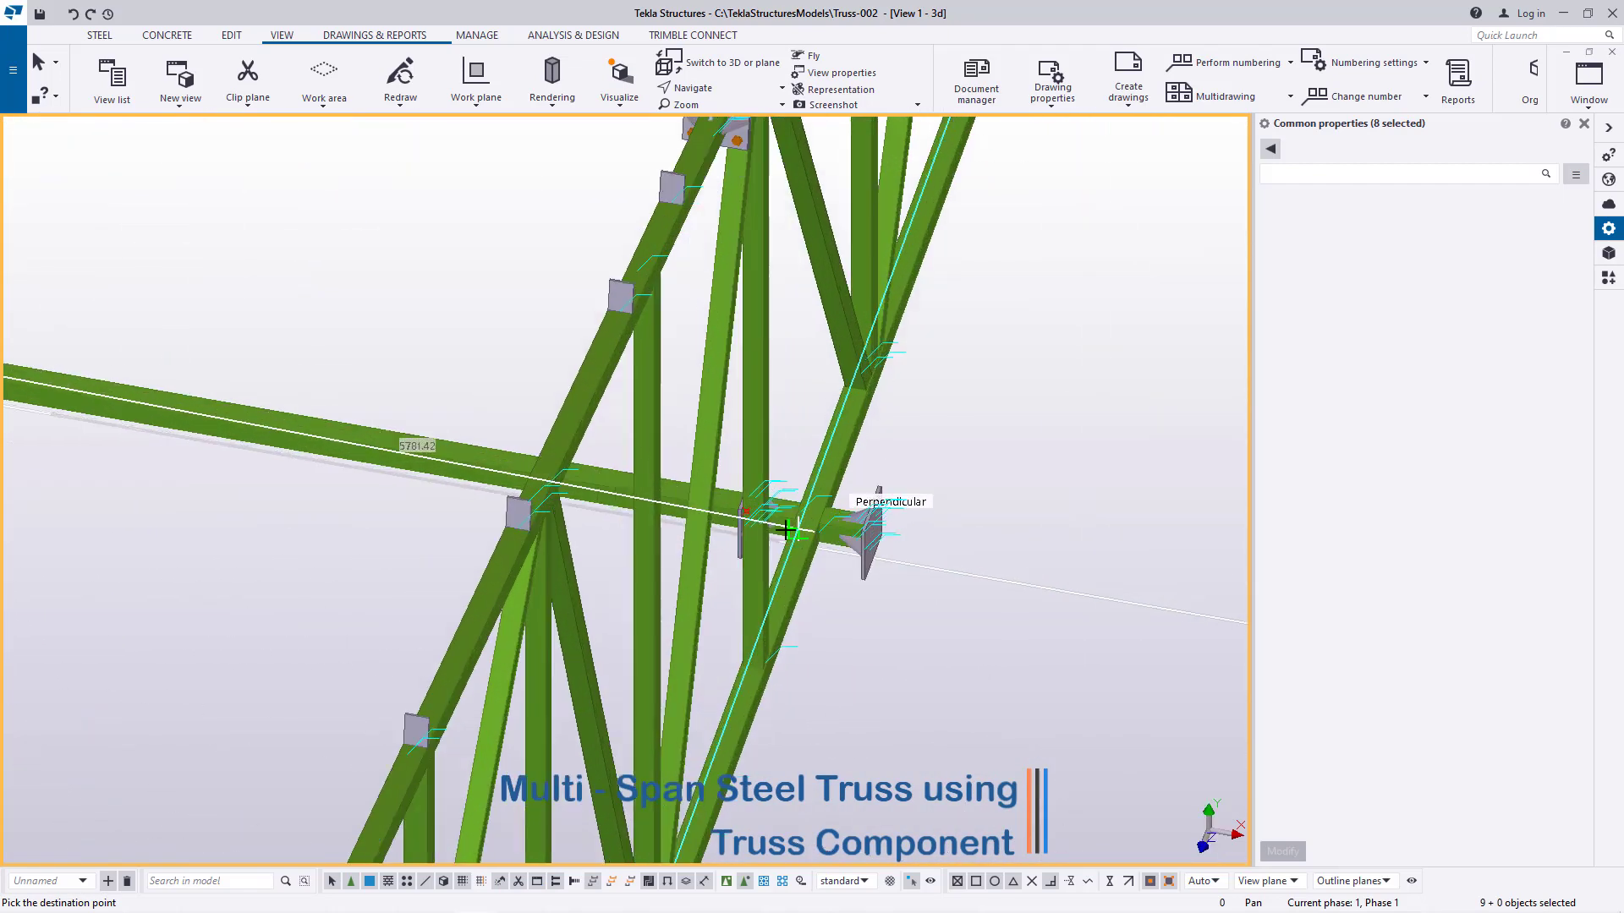
{"action": "scroll", "coordinate": [786, 530], "scroll_direction": "up", "scroll_amount": 5}
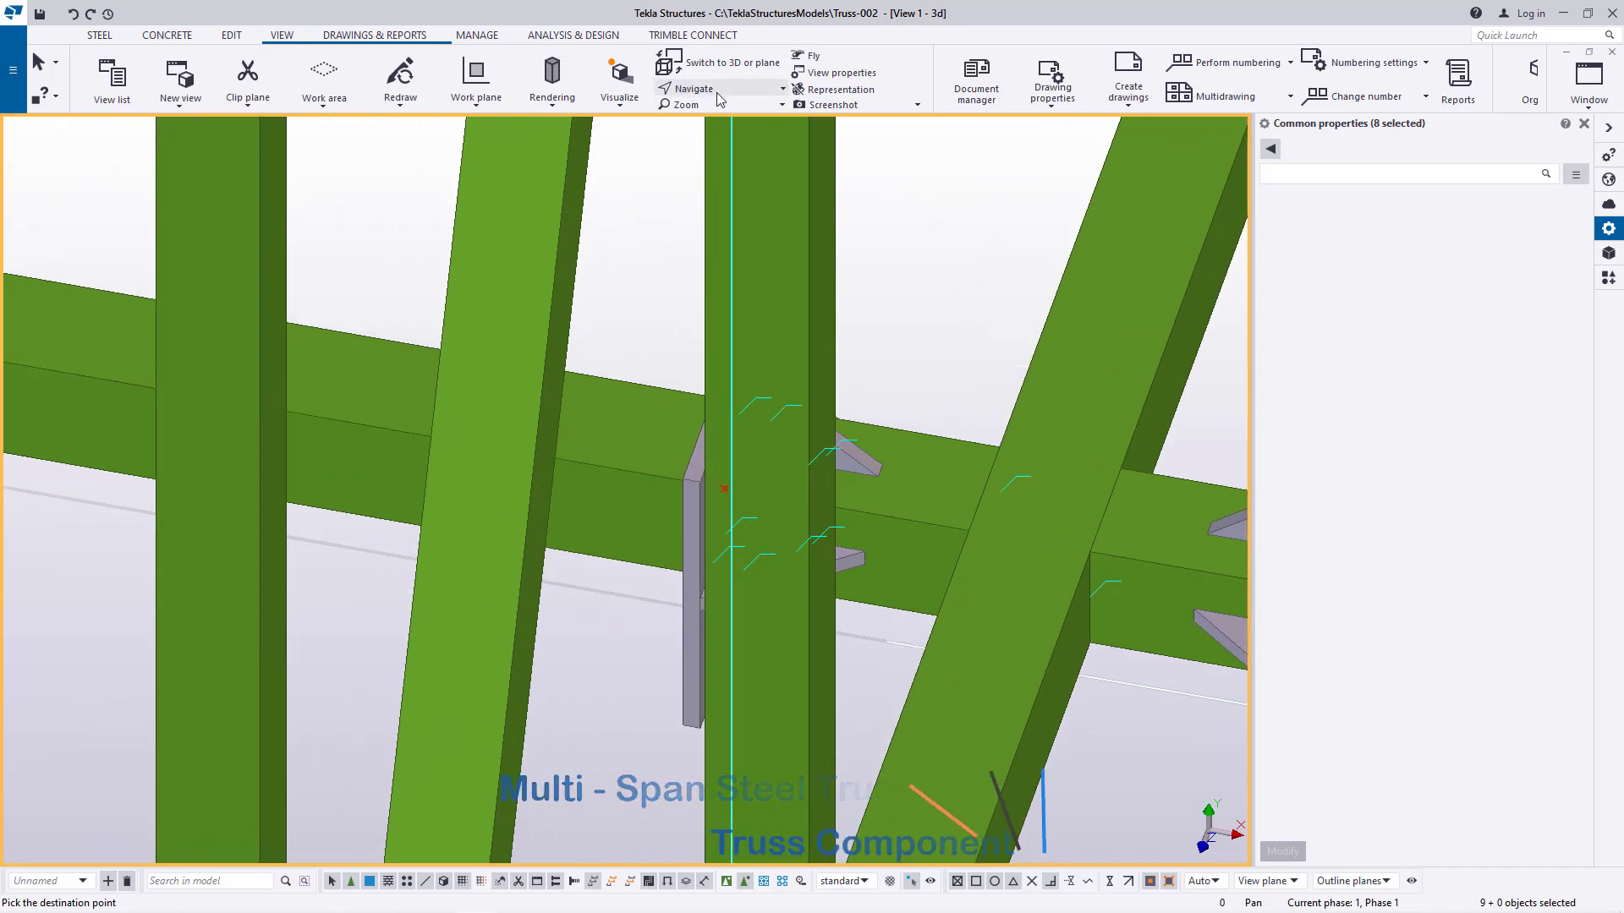
{"action": "middle_click_drag", "start_coordinate": [766, 339], "coordinate": [844, 336], "text": "ctrl"}
{"action": "scroll", "coordinate": [893, 366], "scroll_direction": "down", "scroll_amount": 2}
{"action": "scroll", "coordinate": [533, 464], "scroll_direction": "up", "scroll_amount": 3}
{"action": "right_click", "coordinate": [535, 260]}
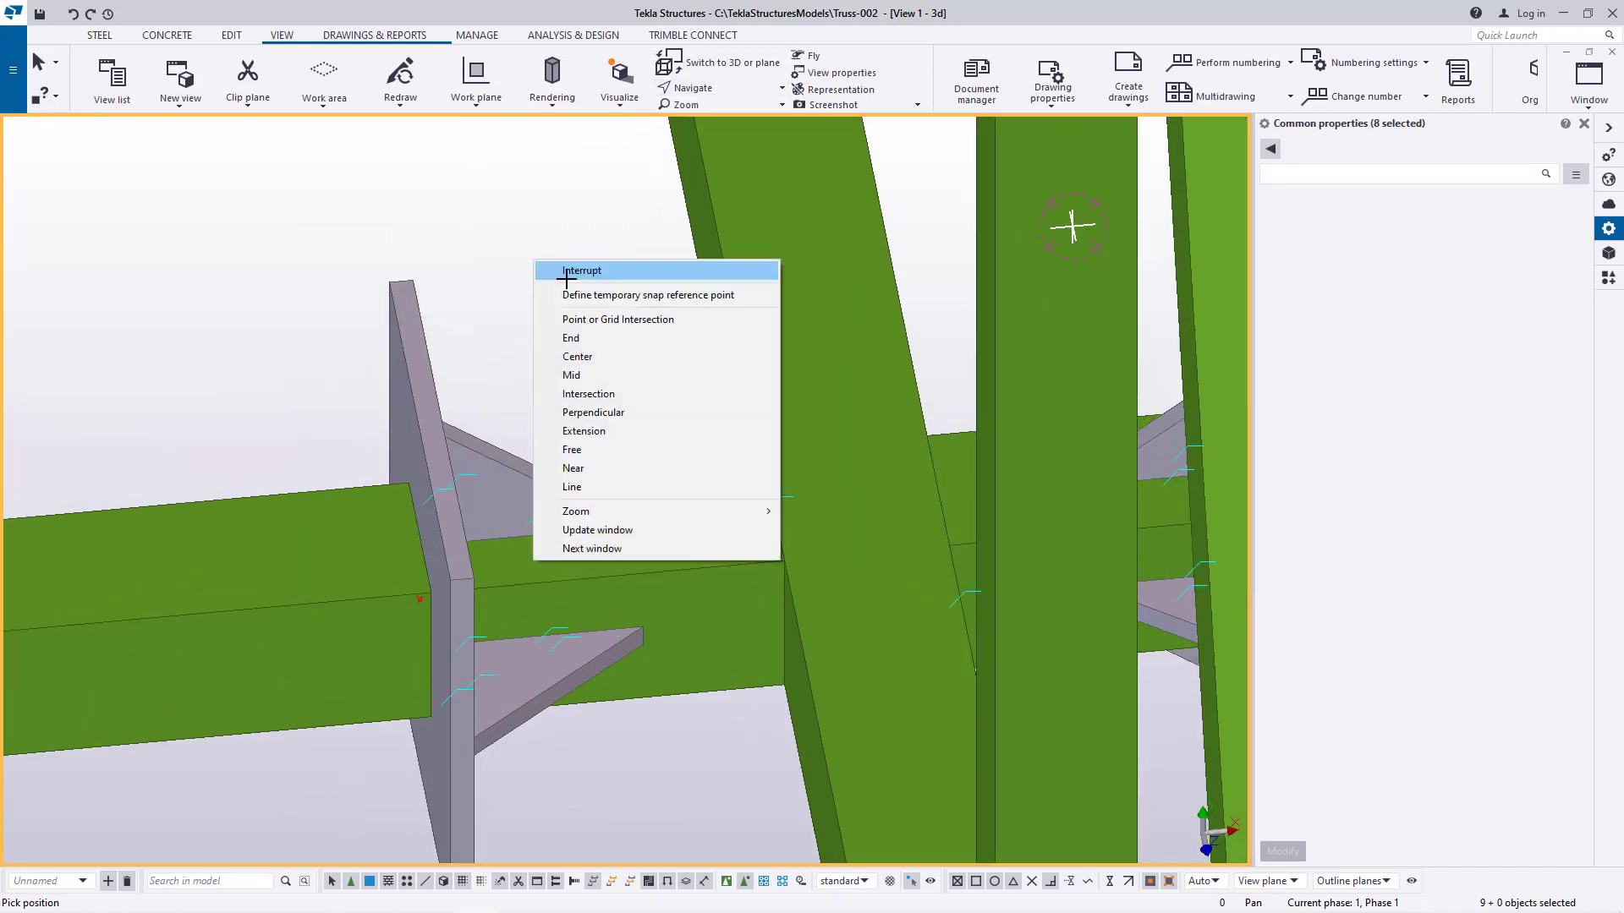
{"action": "left_click", "coordinate": [565, 275]}
{"action": "scroll", "coordinate": [420, 456], "scroll_direction": "up", "scroll_amount": 5}
{"action": "left_click", "coordinate": [417, 385]}
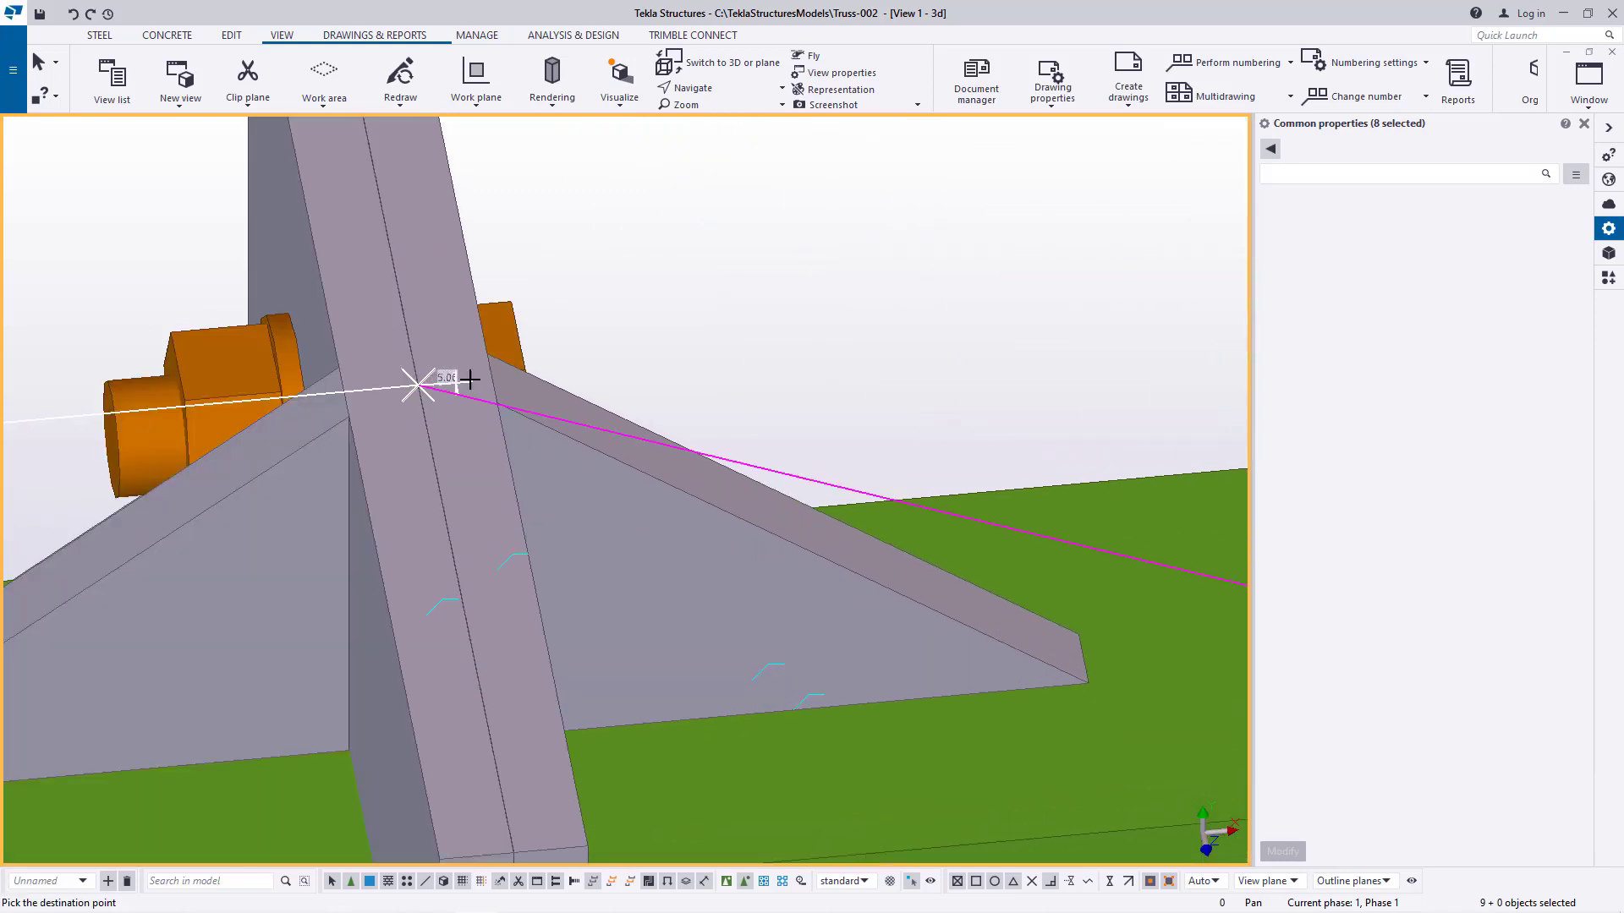
{"action": "scroll", "coordinate": [552, 340], "scroll_direction": "down", "scroll_amount": 2}
{"action": "right_click", "coordinate": [680, 263]}
{"action": "left_click", "coordinate": [715, 273]}
{"action": "scroll", "coordinate": [714, 338], "scroll_direction": "down", "scroll_amount": 2}
{"action": "scroll", "coordinate": [715, 416], "scroll_direction": "down", "scroll_amount": 2}
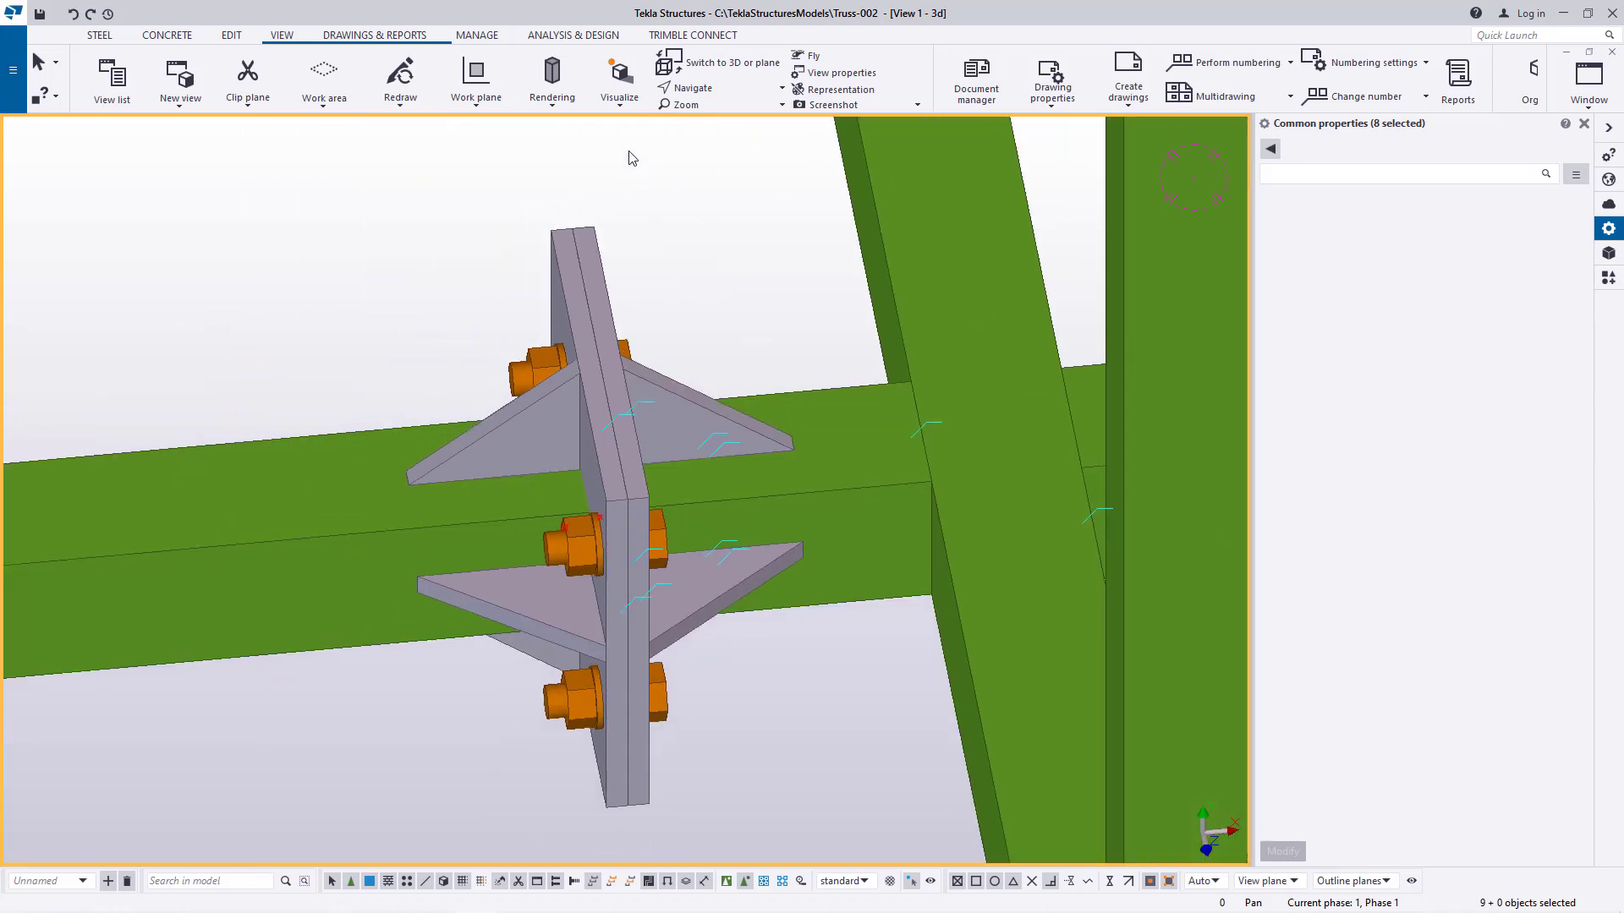
Bring the beam-side face of the copied connection into view and search the components catalogue for "wel"
{"action": "left_click", "coordinate": [698, 87]}
{"action": "left_click", "coordinate": [728, 112]}
{"action": "left_click_drag", "start_coordinate": [603, 449], "coordinate": [790, 471]}
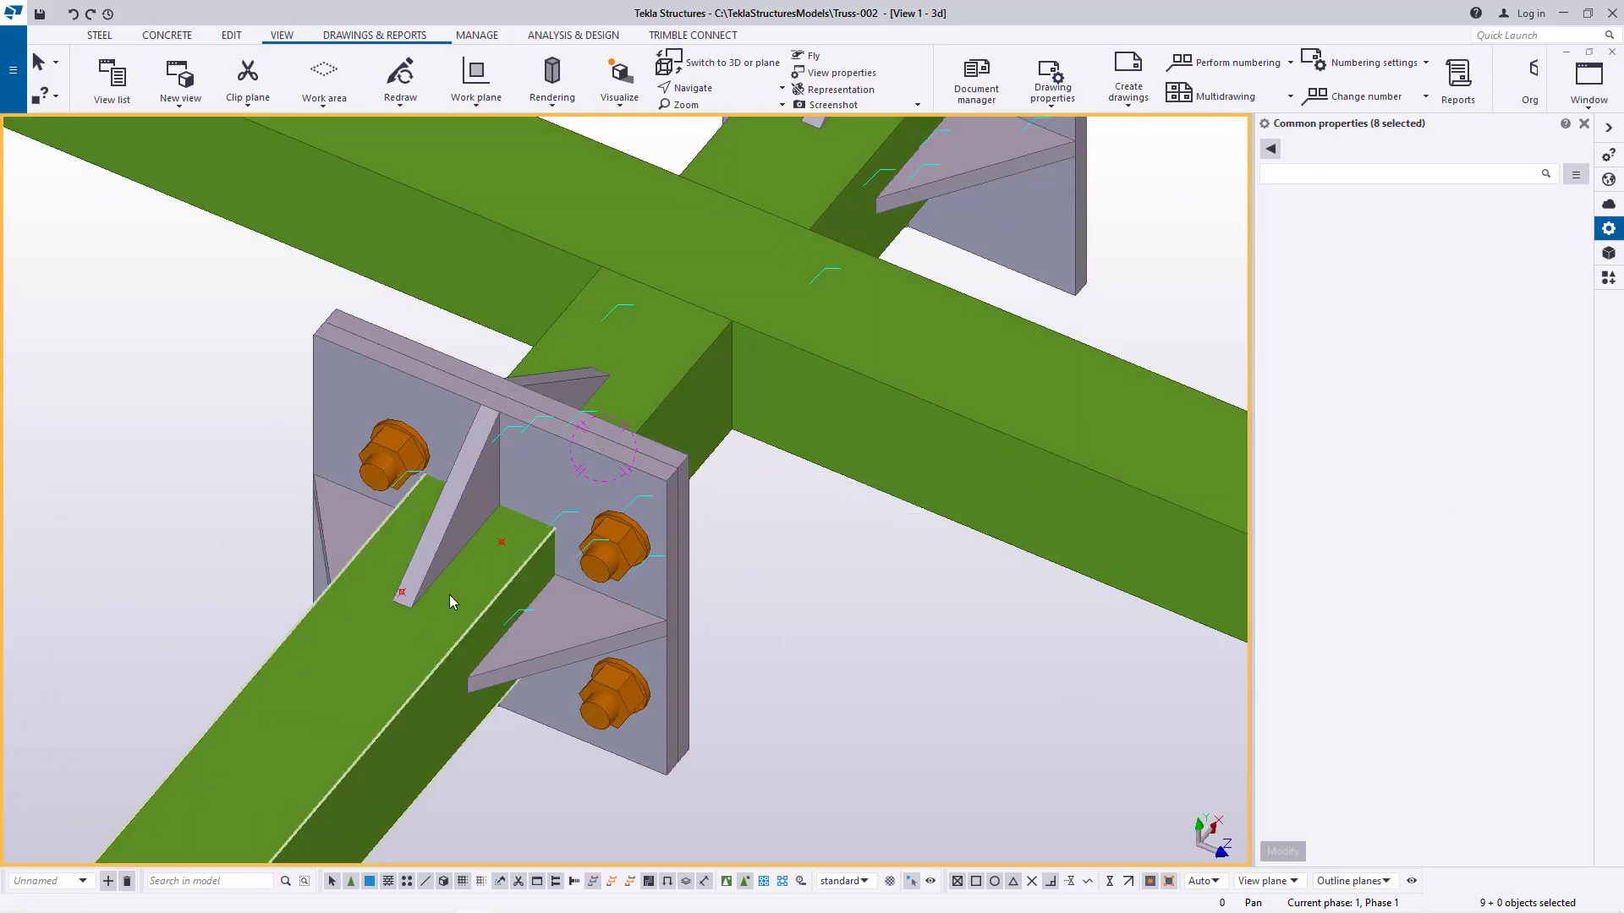
{"action": "left_click", "coordinate": [390, 669]}
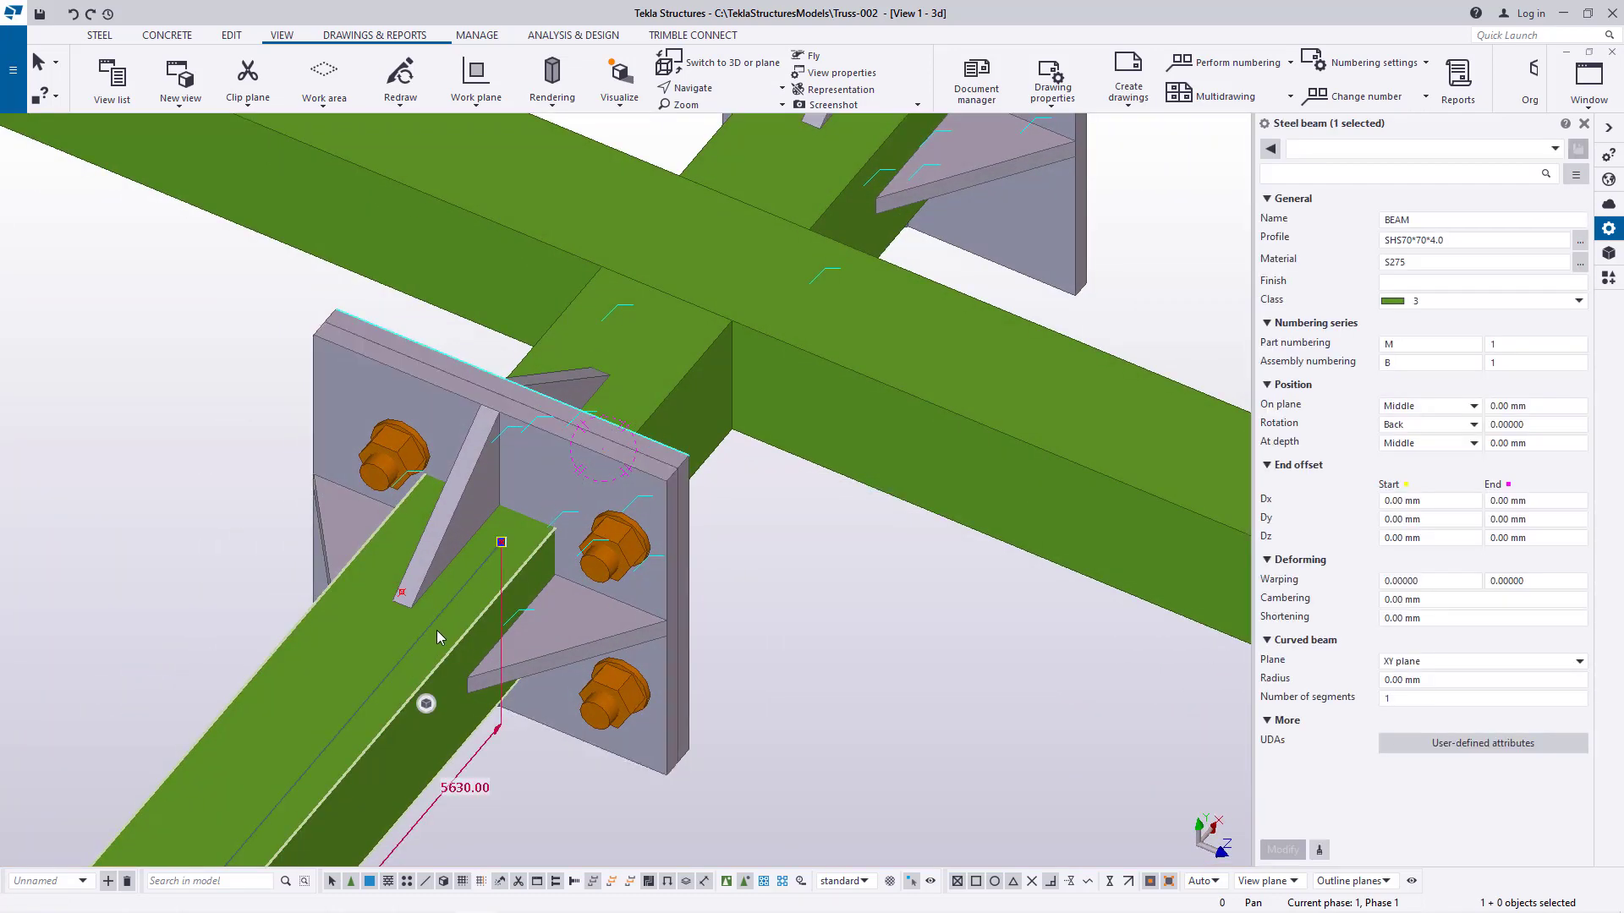
{"action": "left_click", "coordinate": [736, 606]}
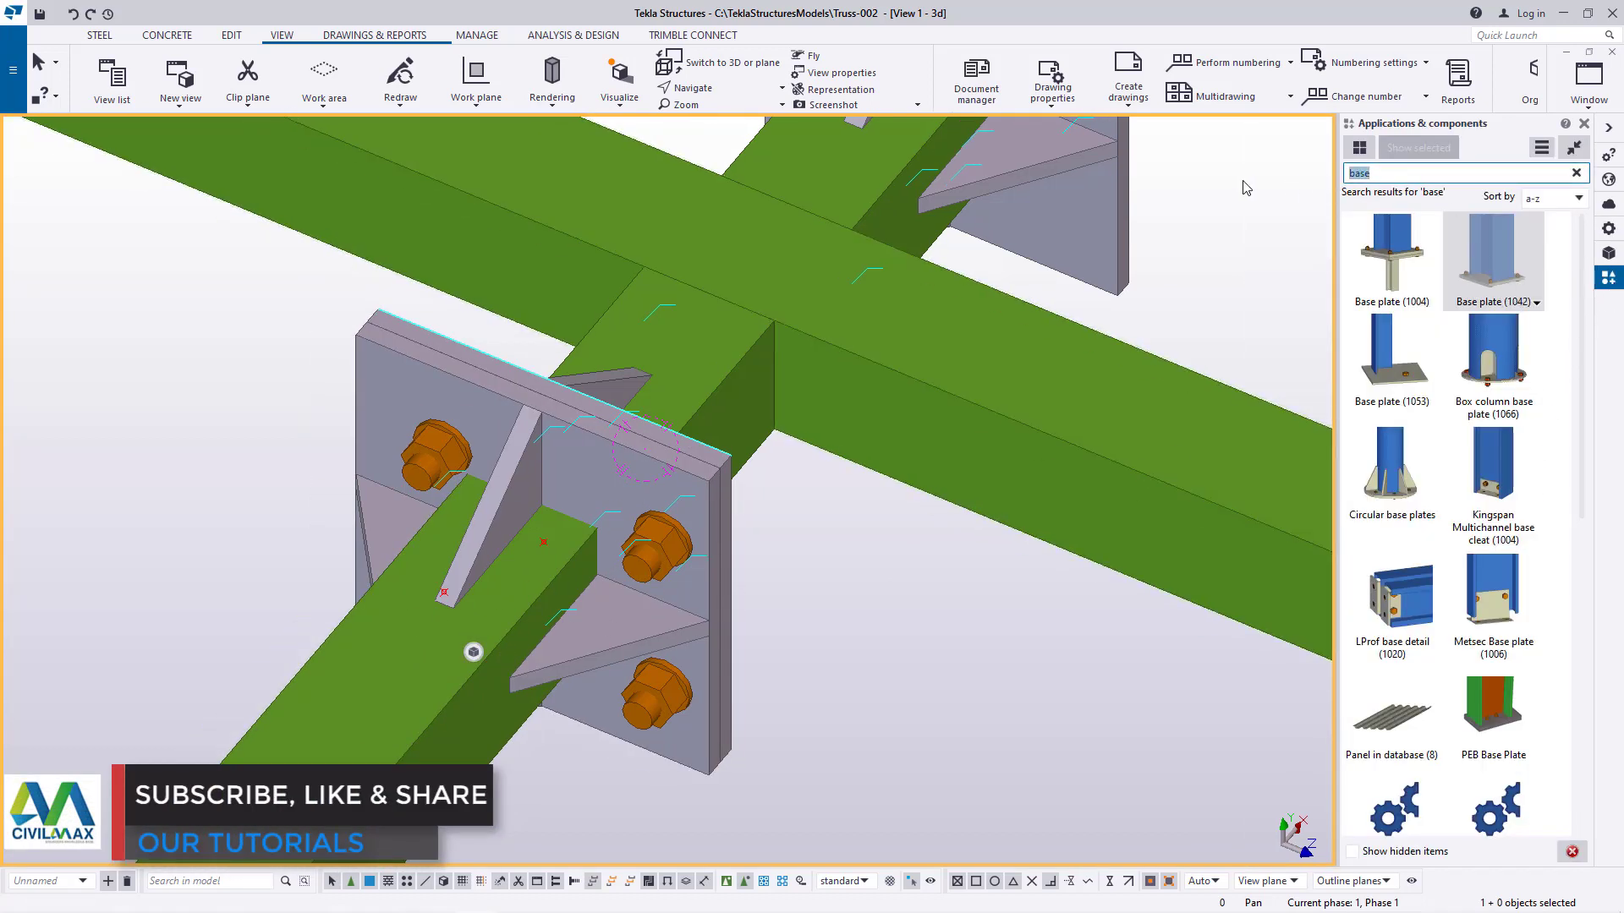
{"action": "type", "text": "wel"}
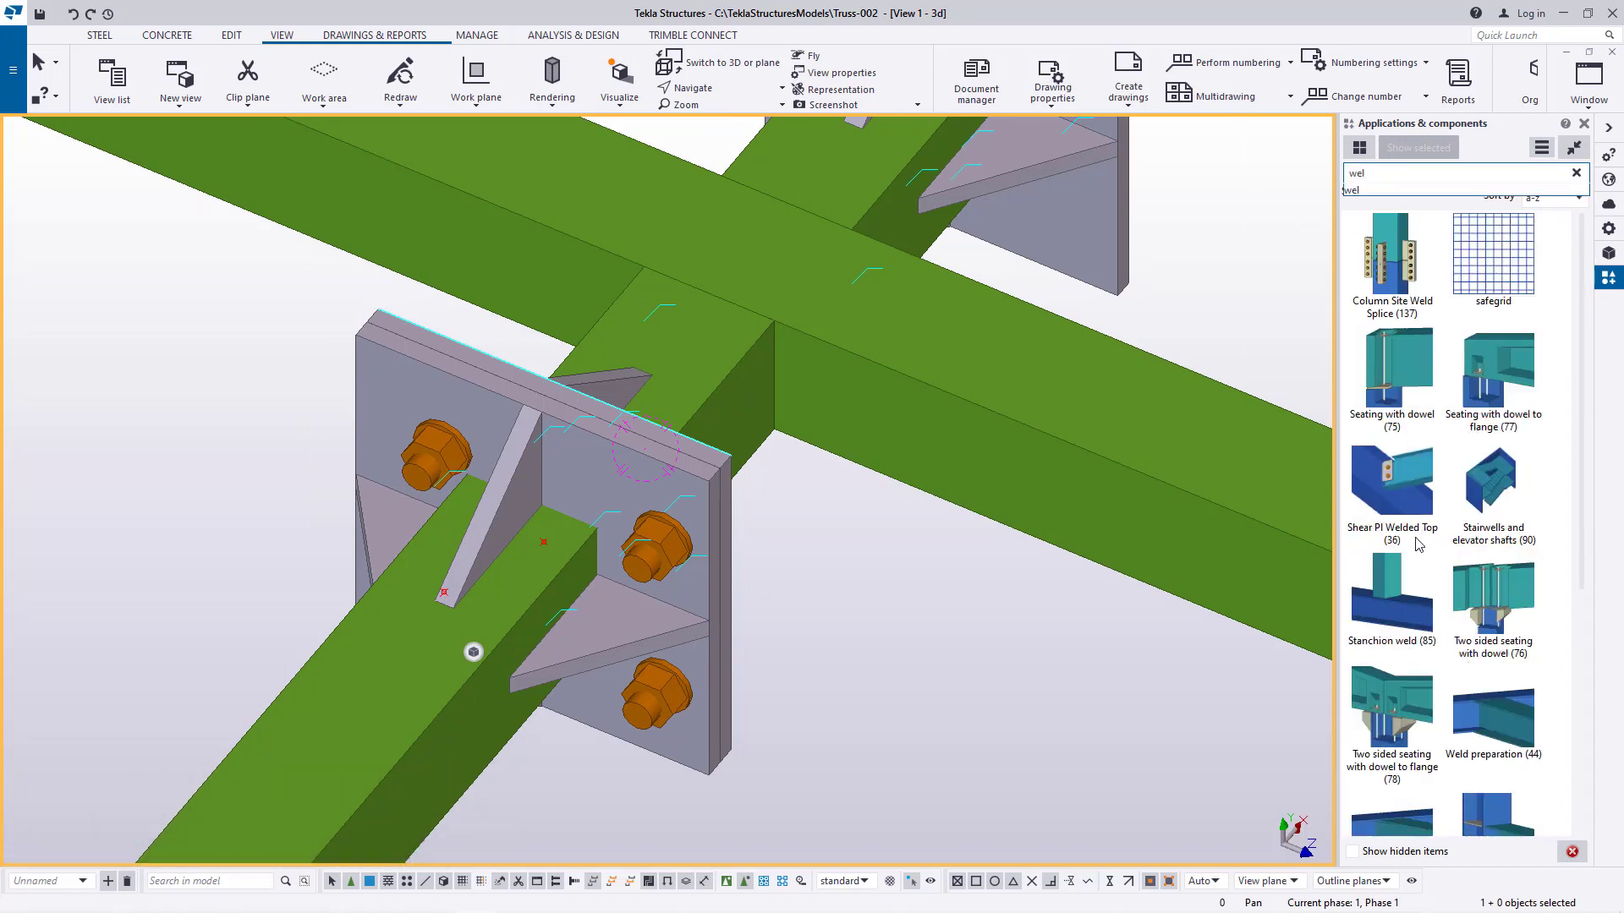
Apply the Stanchion weld (85) component between the end plate and the connecting beam, and redraw the view
{"action": "left_click", "coordinate": [1390, 597]}
{"action": "scroll", "coordinate": [545, 554], "scroll_direction": "up", "scroll_amount": 3}
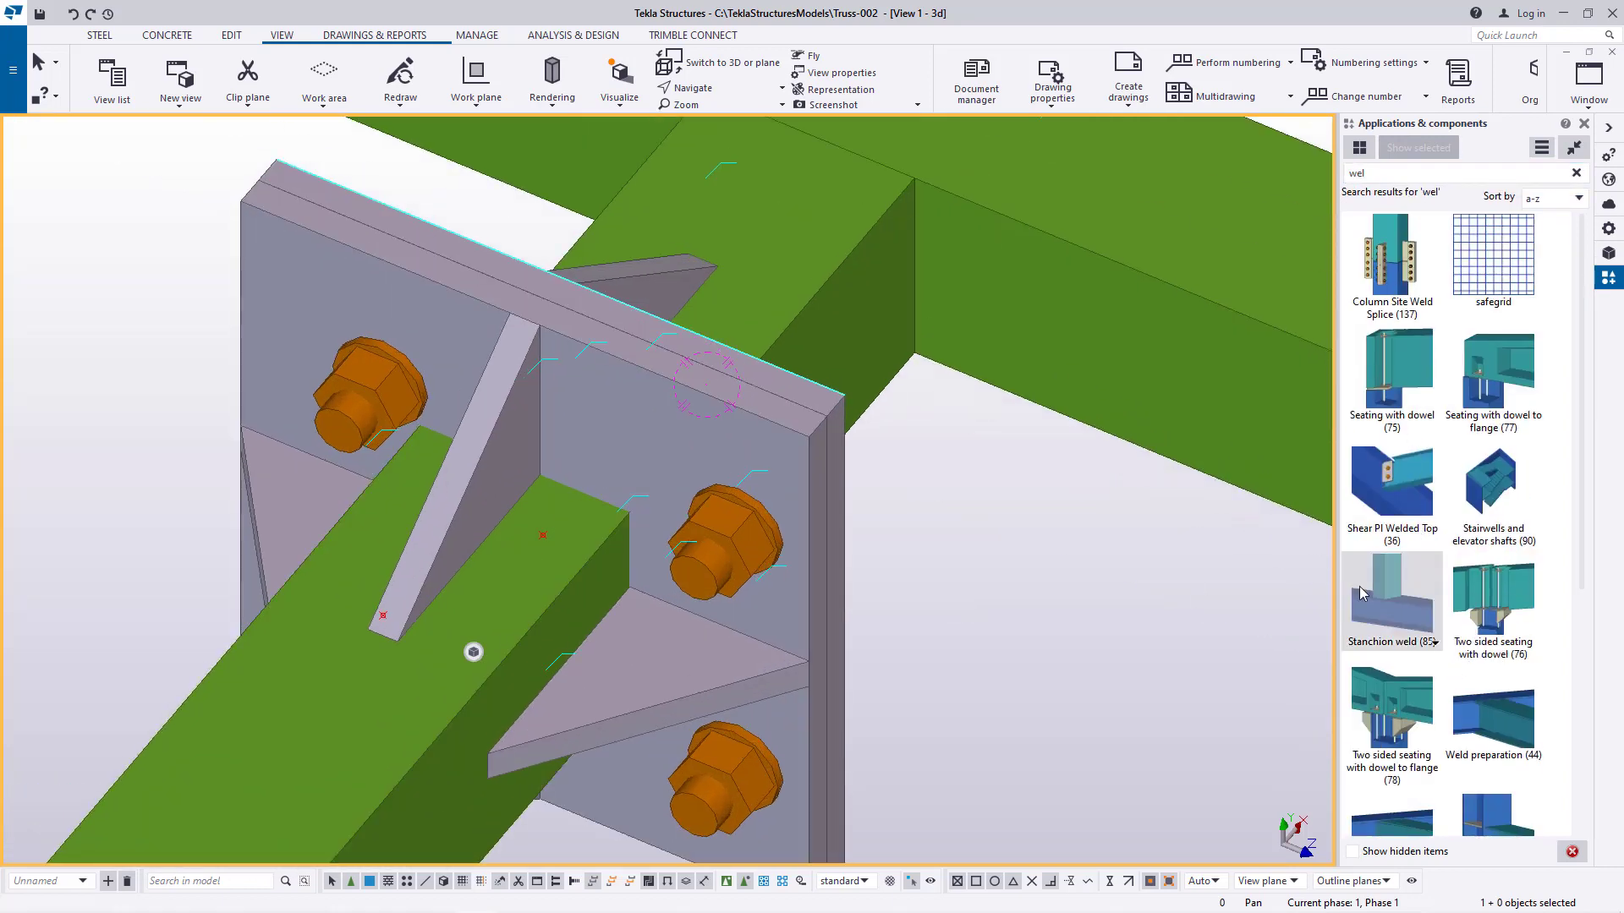
{"action": "left_click", "coordinate": [1362, 592]}
{"action": "left_click", "coordinate": [584, 531]}
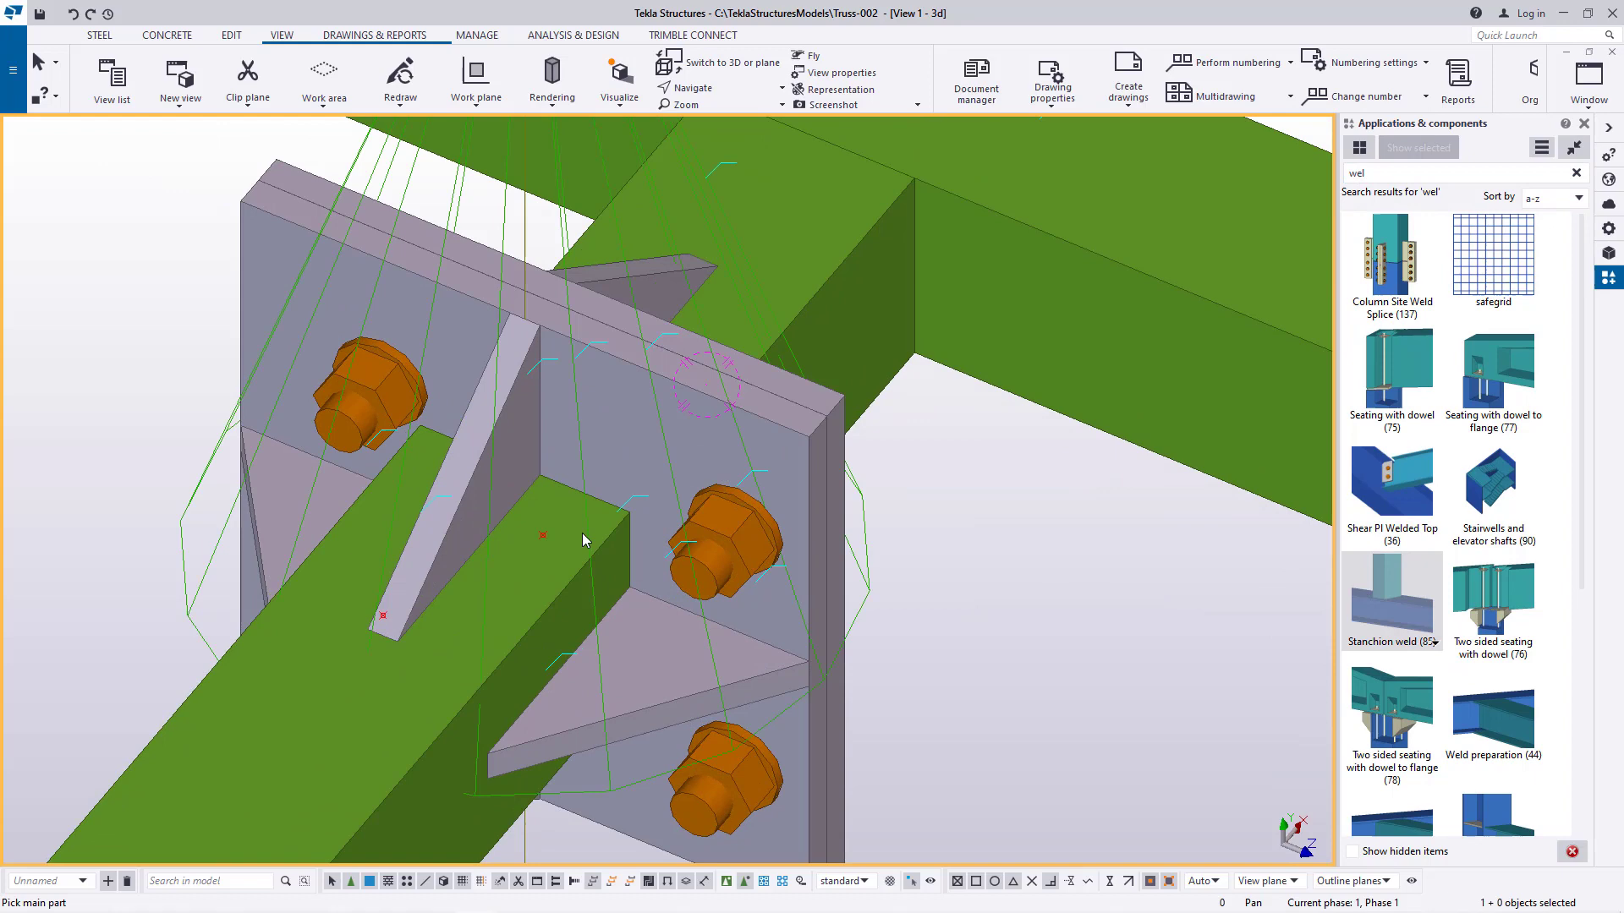
{"action": "right_click", "coordinate": [1044, 417]}
{"action": "right_click", "coordinate": [960, 473]}
{"action": "left_click", "coordinate": [1028, 570]}
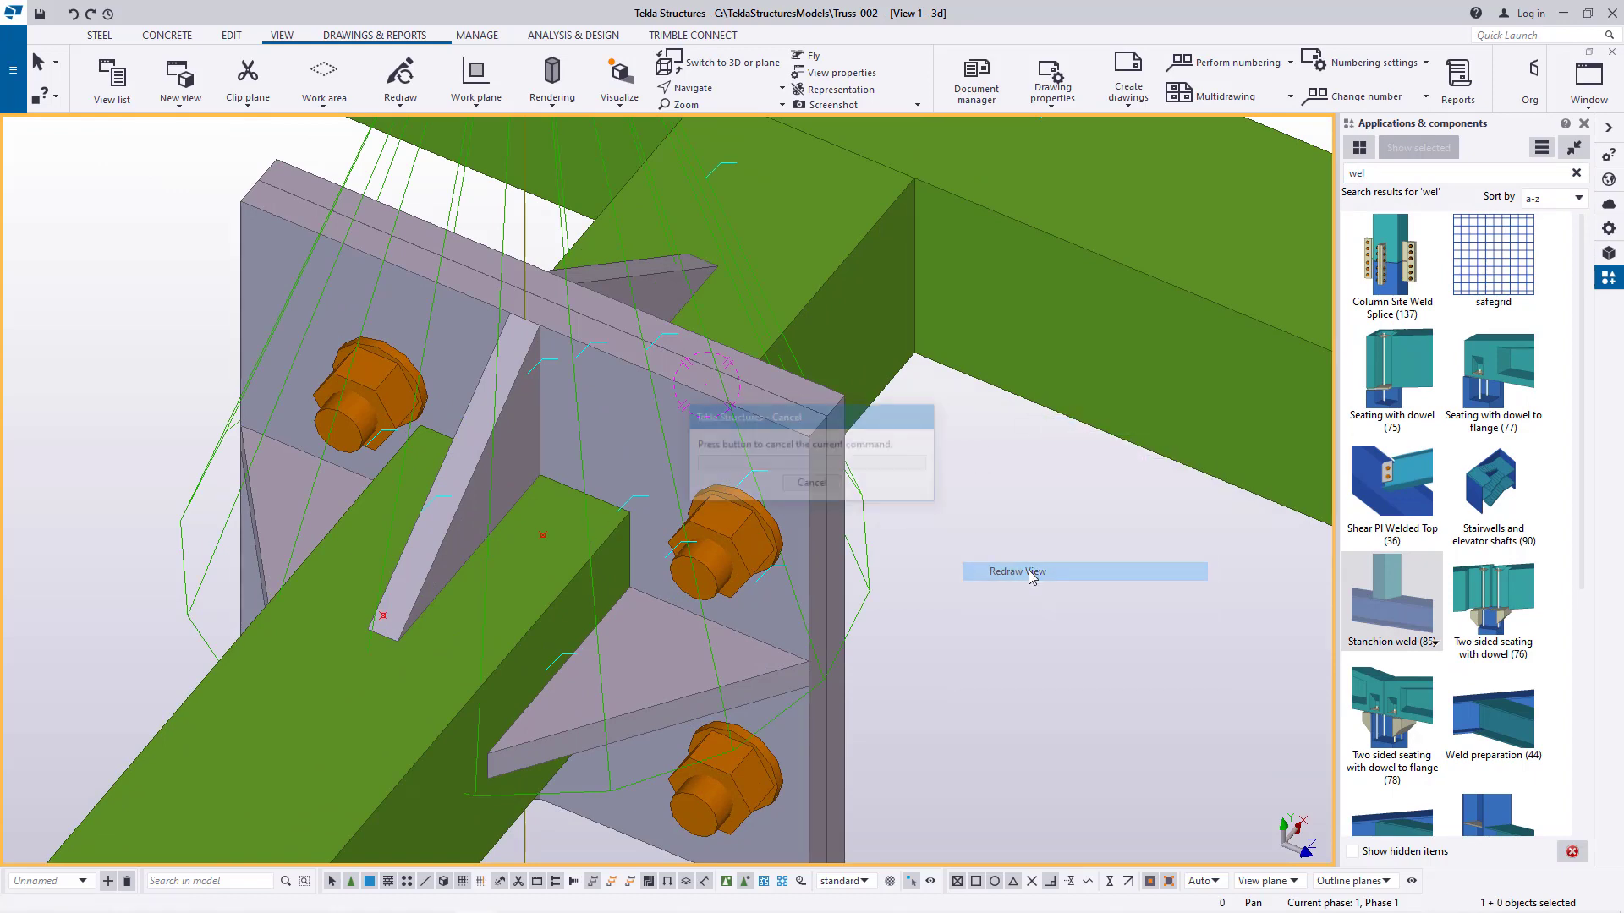
Examine the bolted beam connection from further out, in relation to the truss bottom chord and the column
{"action": "scroll", "coordinate": [952, 470], "scroll_direction": "down", "scroll_amount": 6}
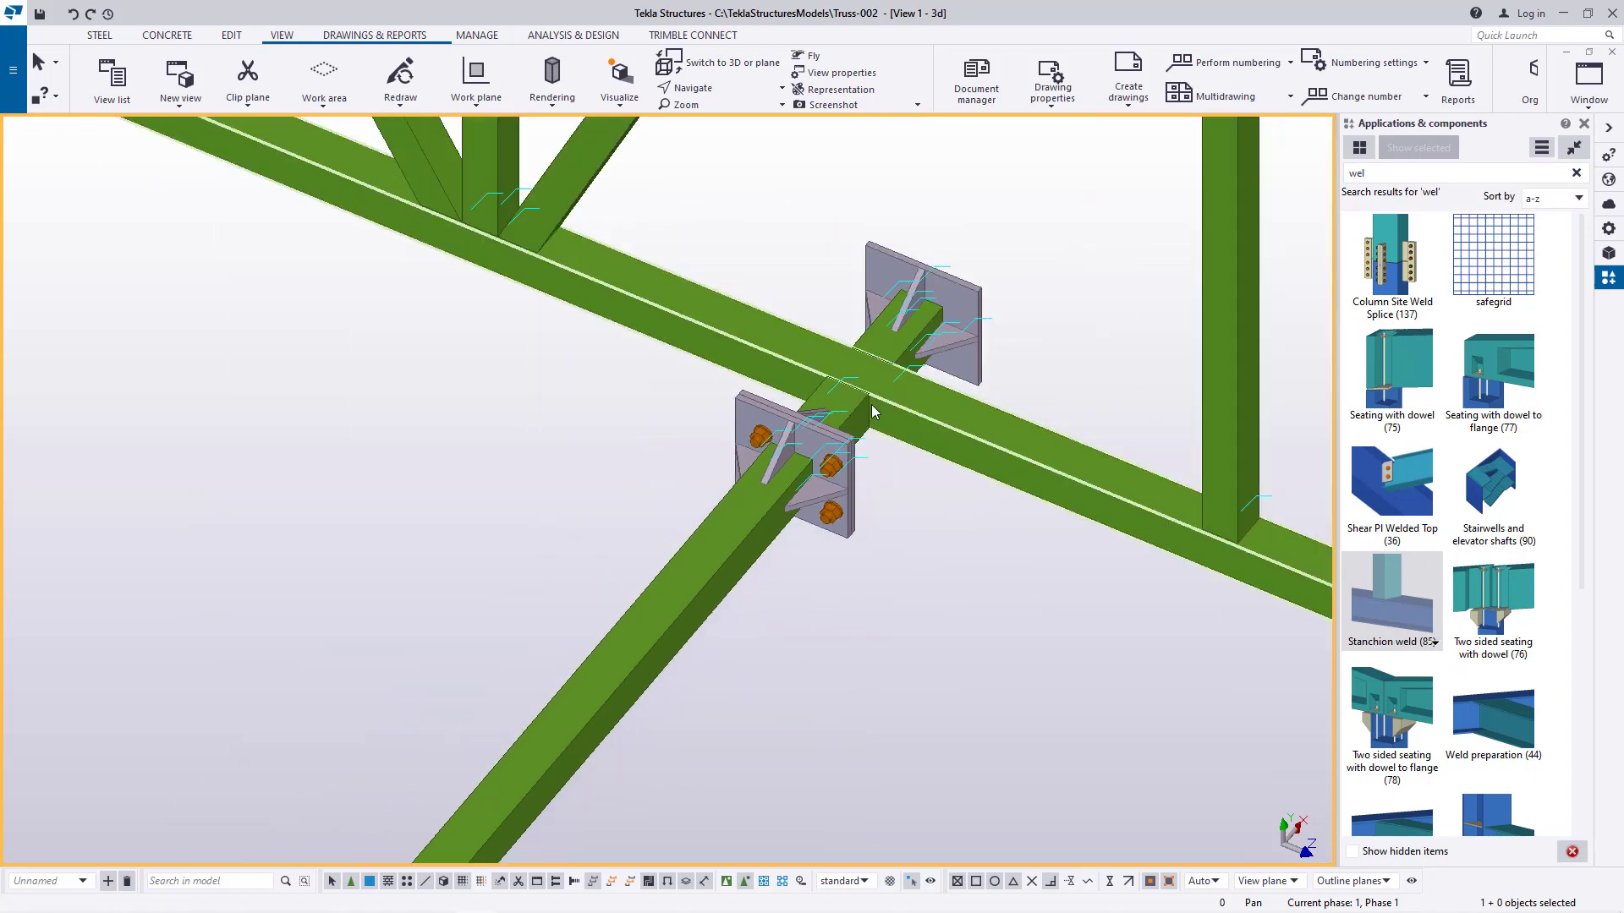
{"action": "scroll", "coordinate": [873, 406], "scroll_direction": "up", "scroll_amount": 2}
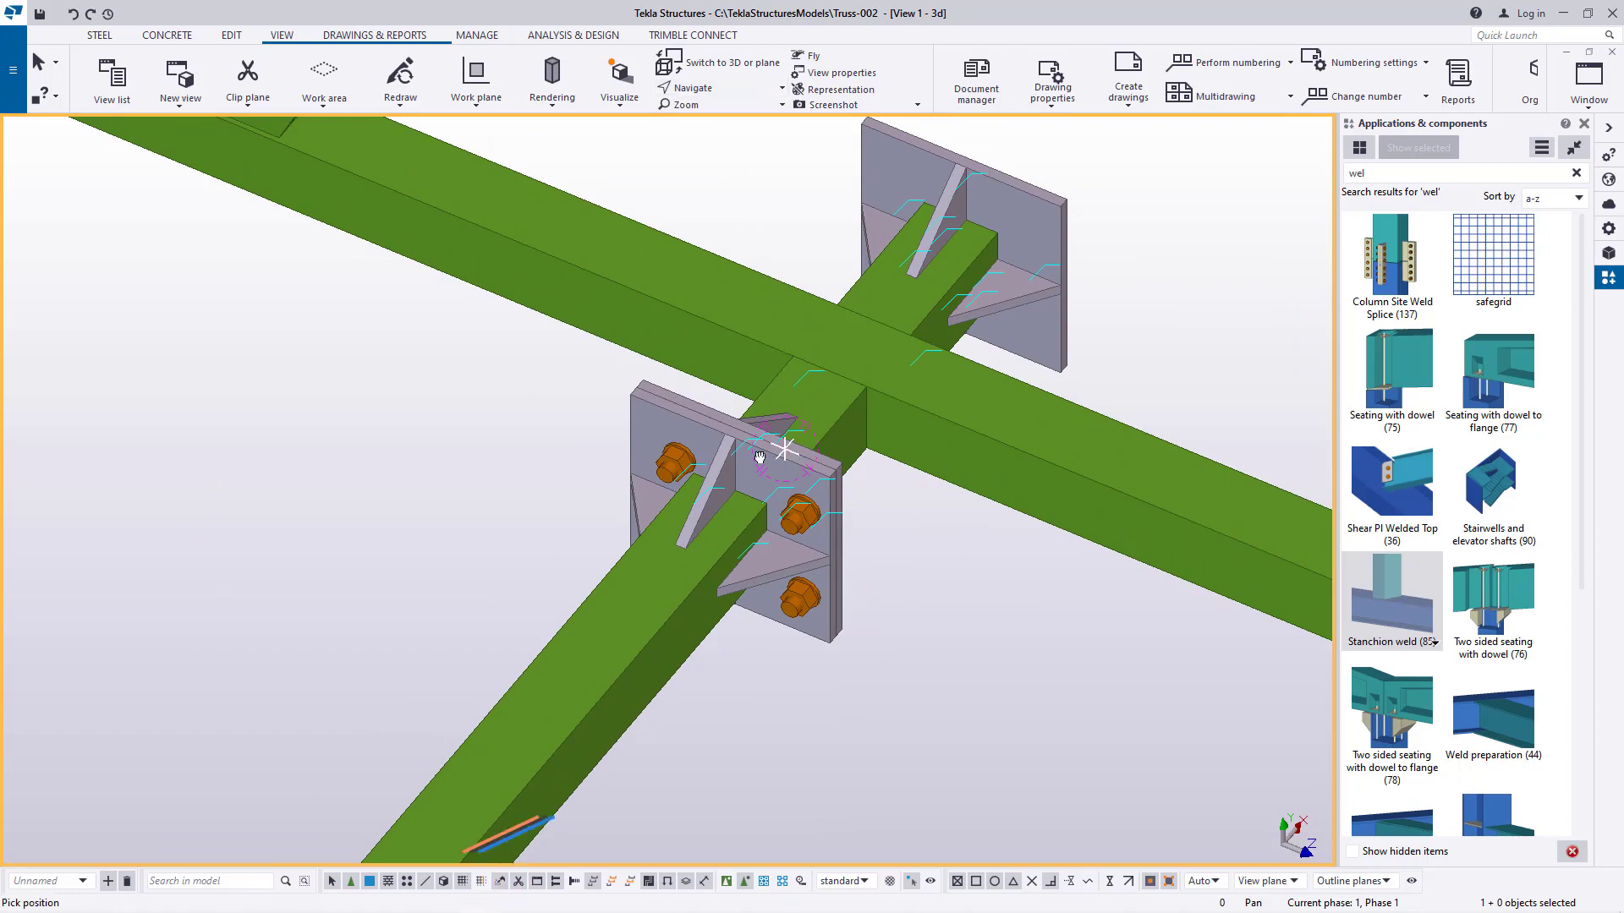
{"action": "middle_click_drag", "start_coordinate": [760, 457], "coordinate": [866, 409], "text": "ctrl"}
{"action": "scroll", "coordinate": [855, 399], "scroll_direction": "down", "scroll_amount": 5}
{"action": "scroll", "coordinate": [891, 389], "scroll_direction": "down", "scroll_amount": 2}
{"action": "scroll", "coordinate": [877, 400], "scroll_direction": "up", "scroll_amount": 4}
{"action": "right_click", "coordinate": [527, 385]}
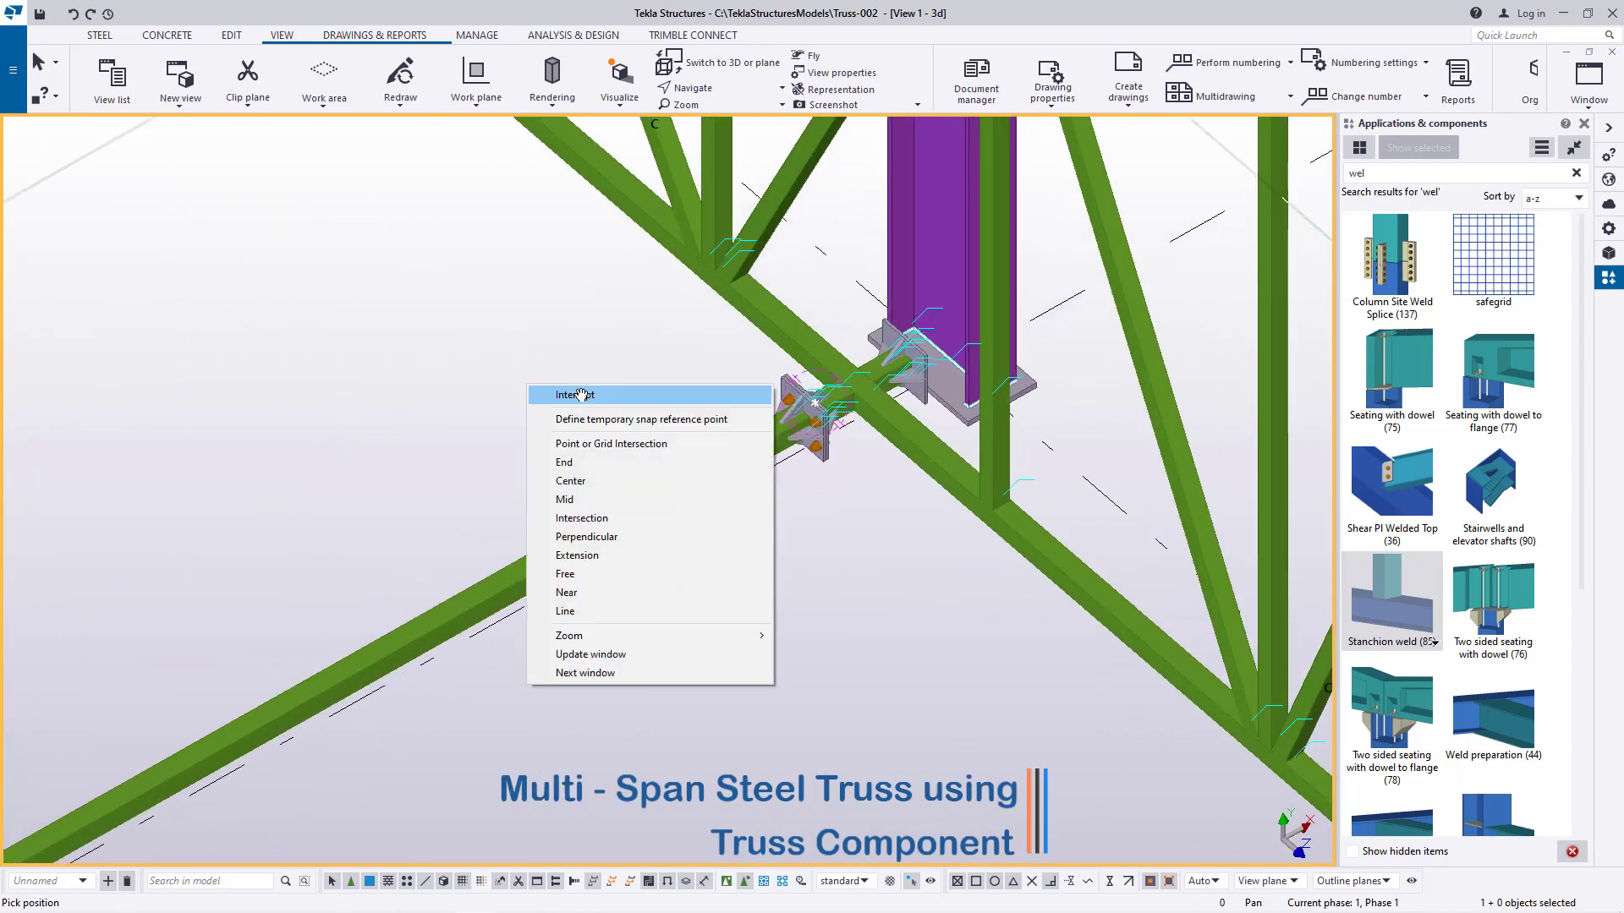
{"action": "left_click", "coordinate": [581, 394]}
{"action": "scroll", "coordinate": [850, 454], "scroll_direction": "up", "scroll_amount": 5}
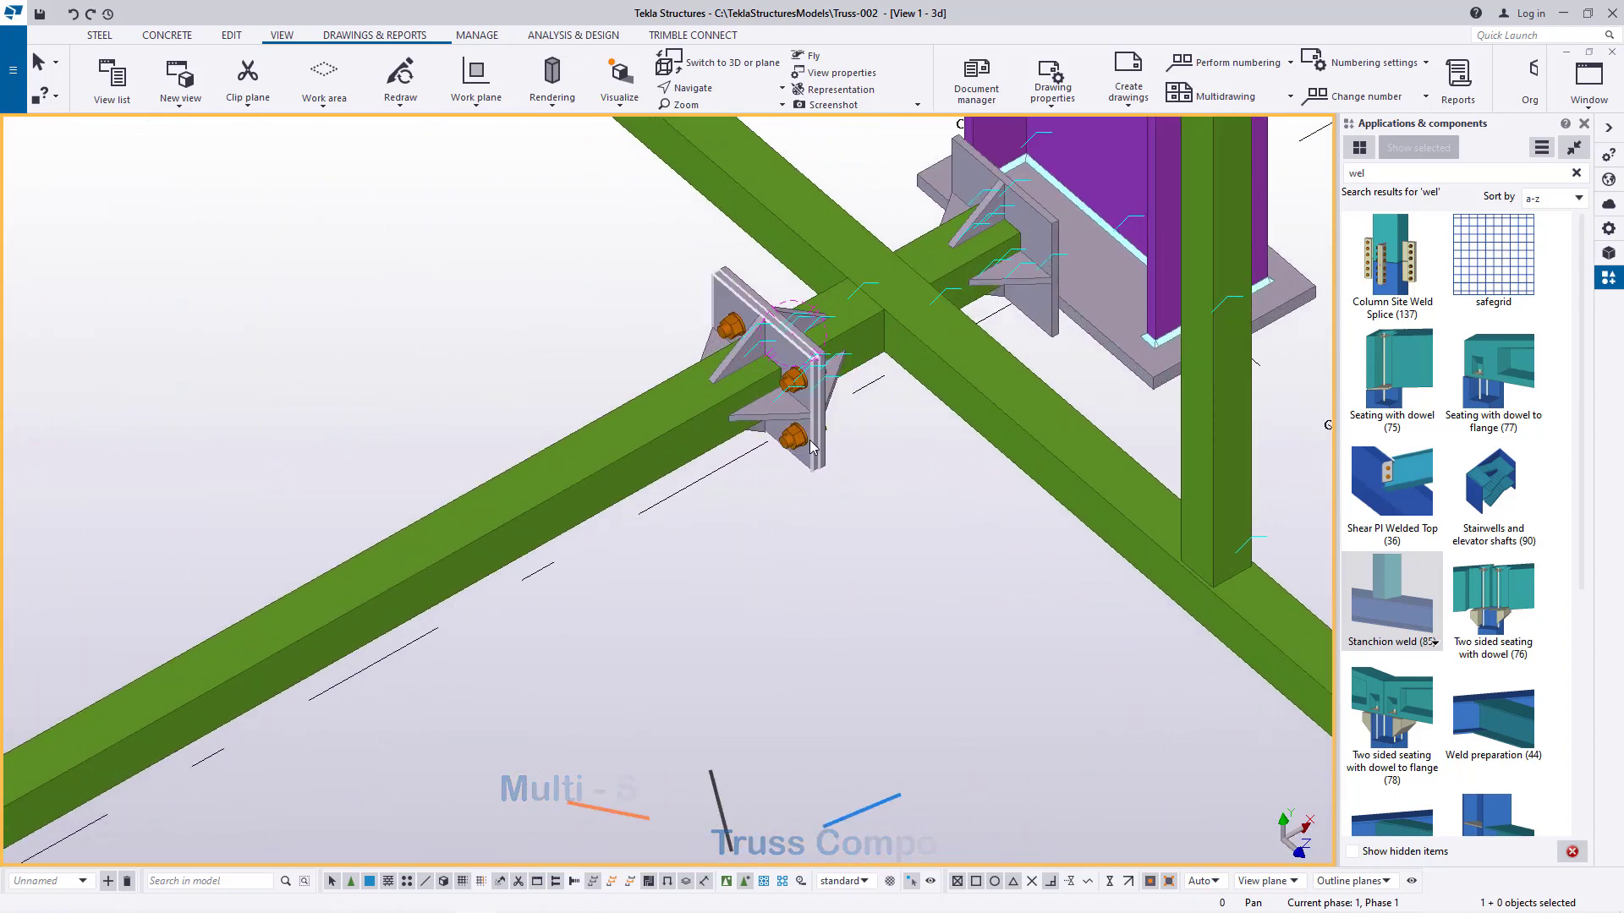
{"action": "left_click", "coordinate": [662, 445]}
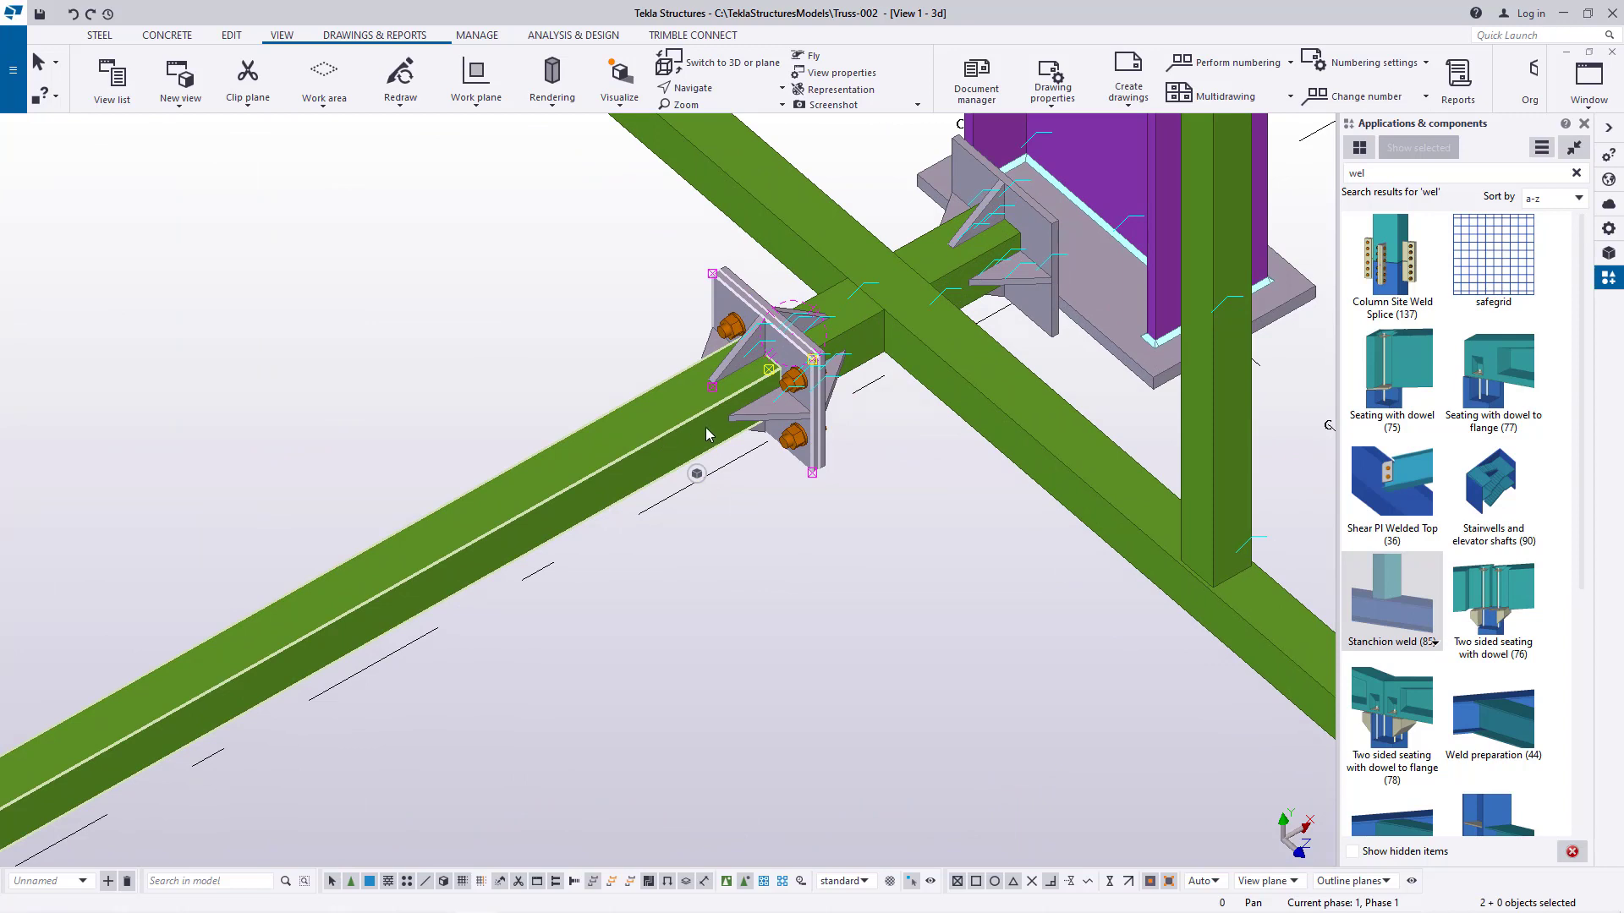
{"action": "scroll", "coordinate": [706, 428], "scroll_direction": "up", "scroll_amount": 4}
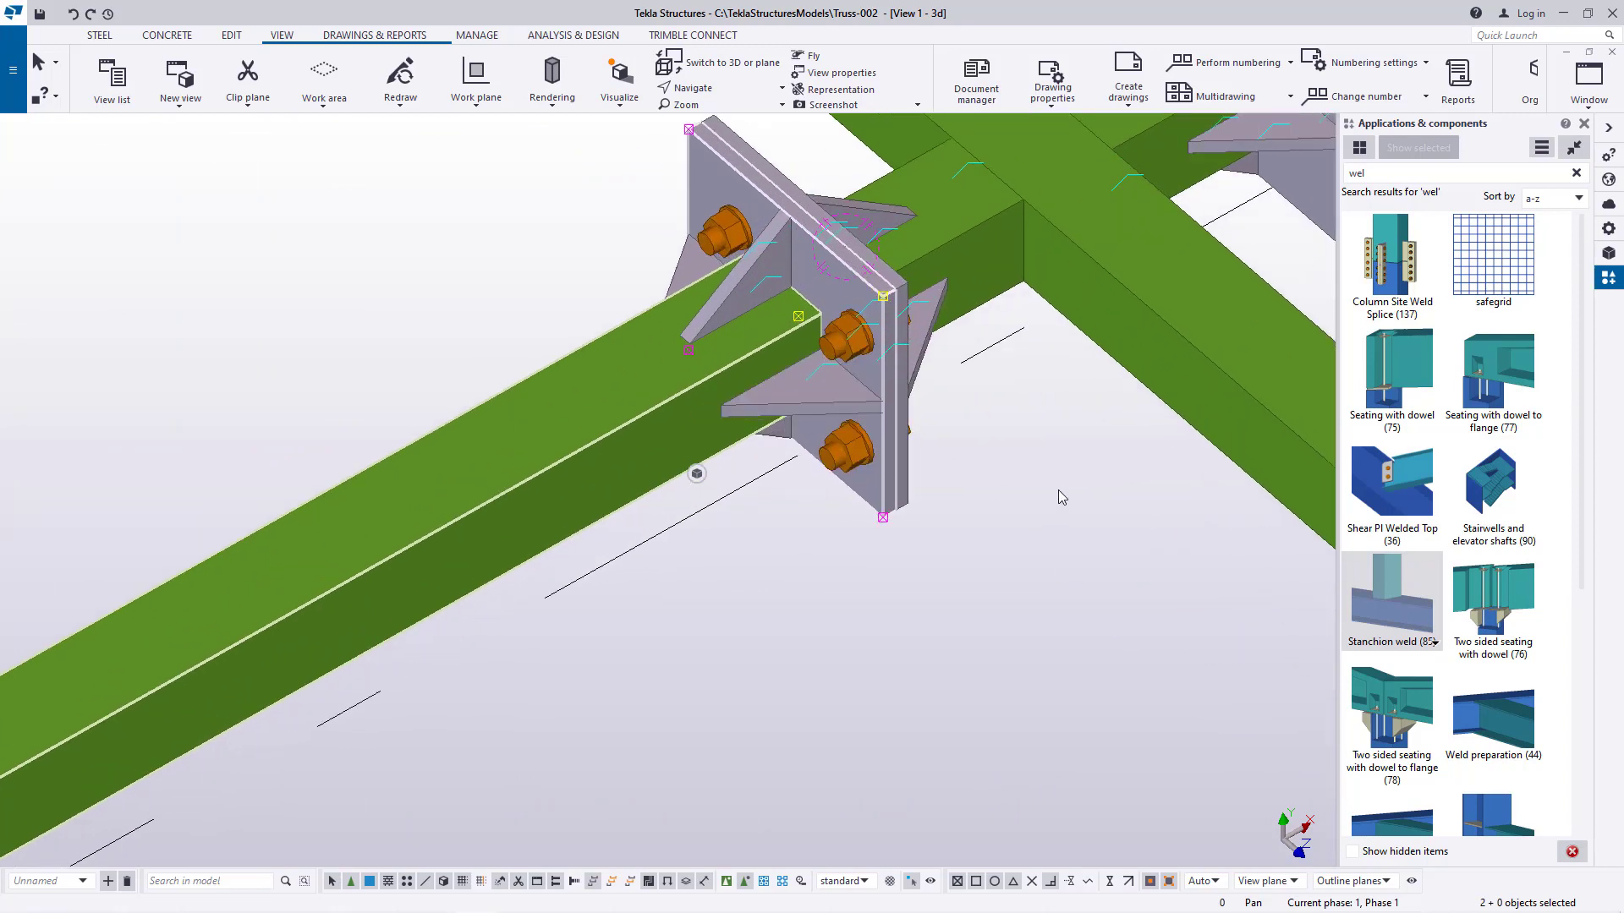
{"action": "left_click", "coordinate": [946, 660]}
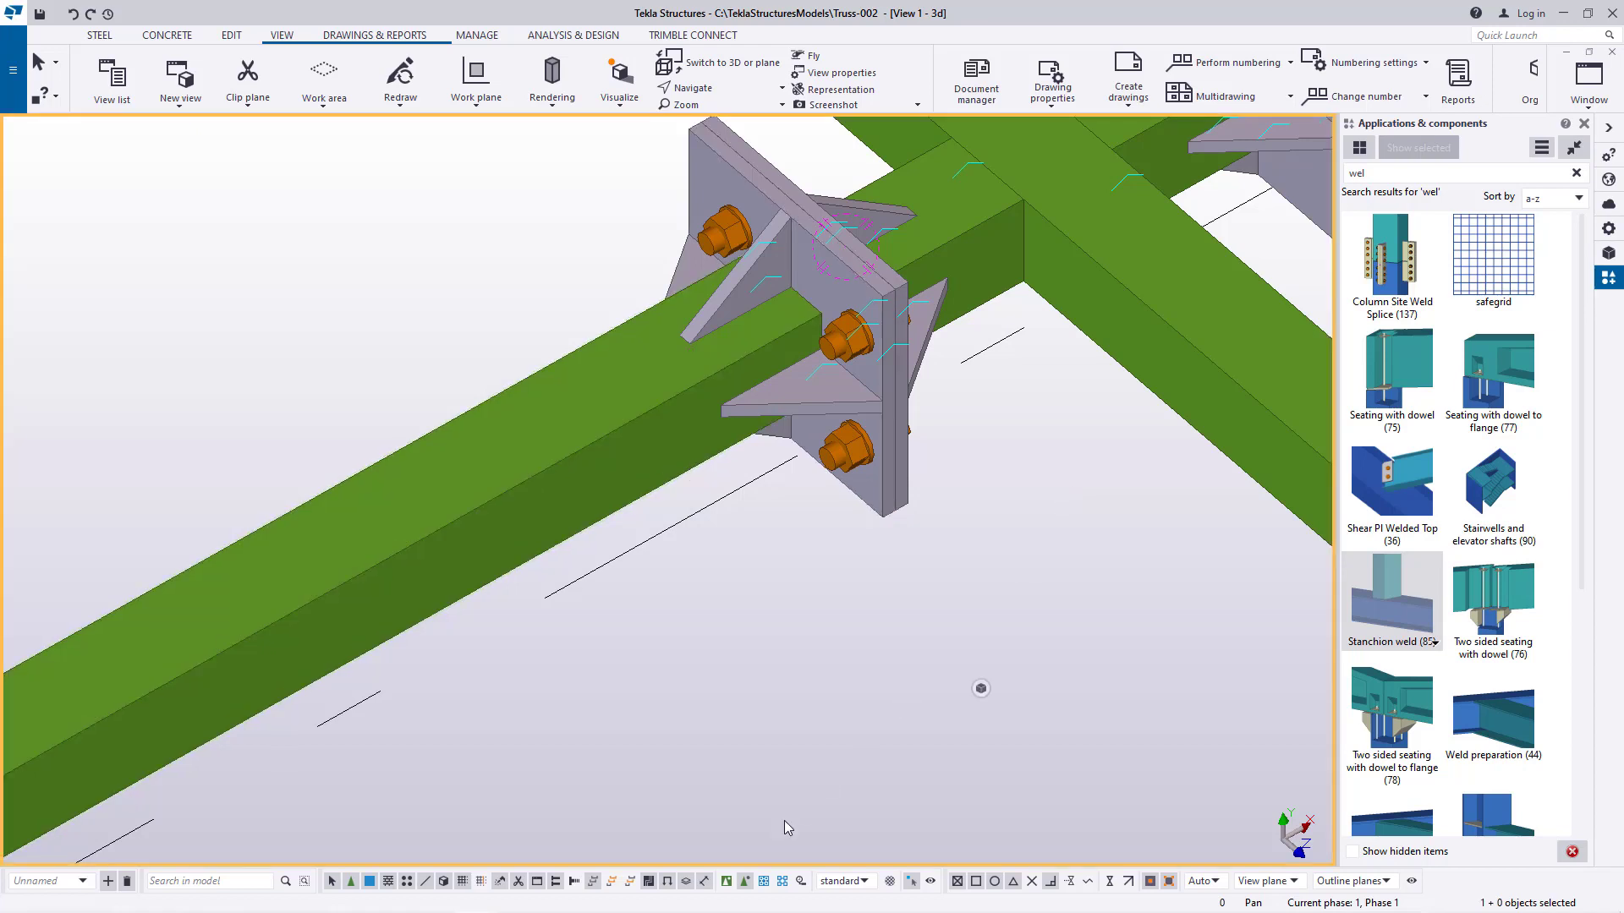
Enable component selection, select the connecting beam with its end plate, and copy them between the plates' top-edge midpoints to the next frame on grid D
{"action": "left_click", "coordinate": [727, 882]}
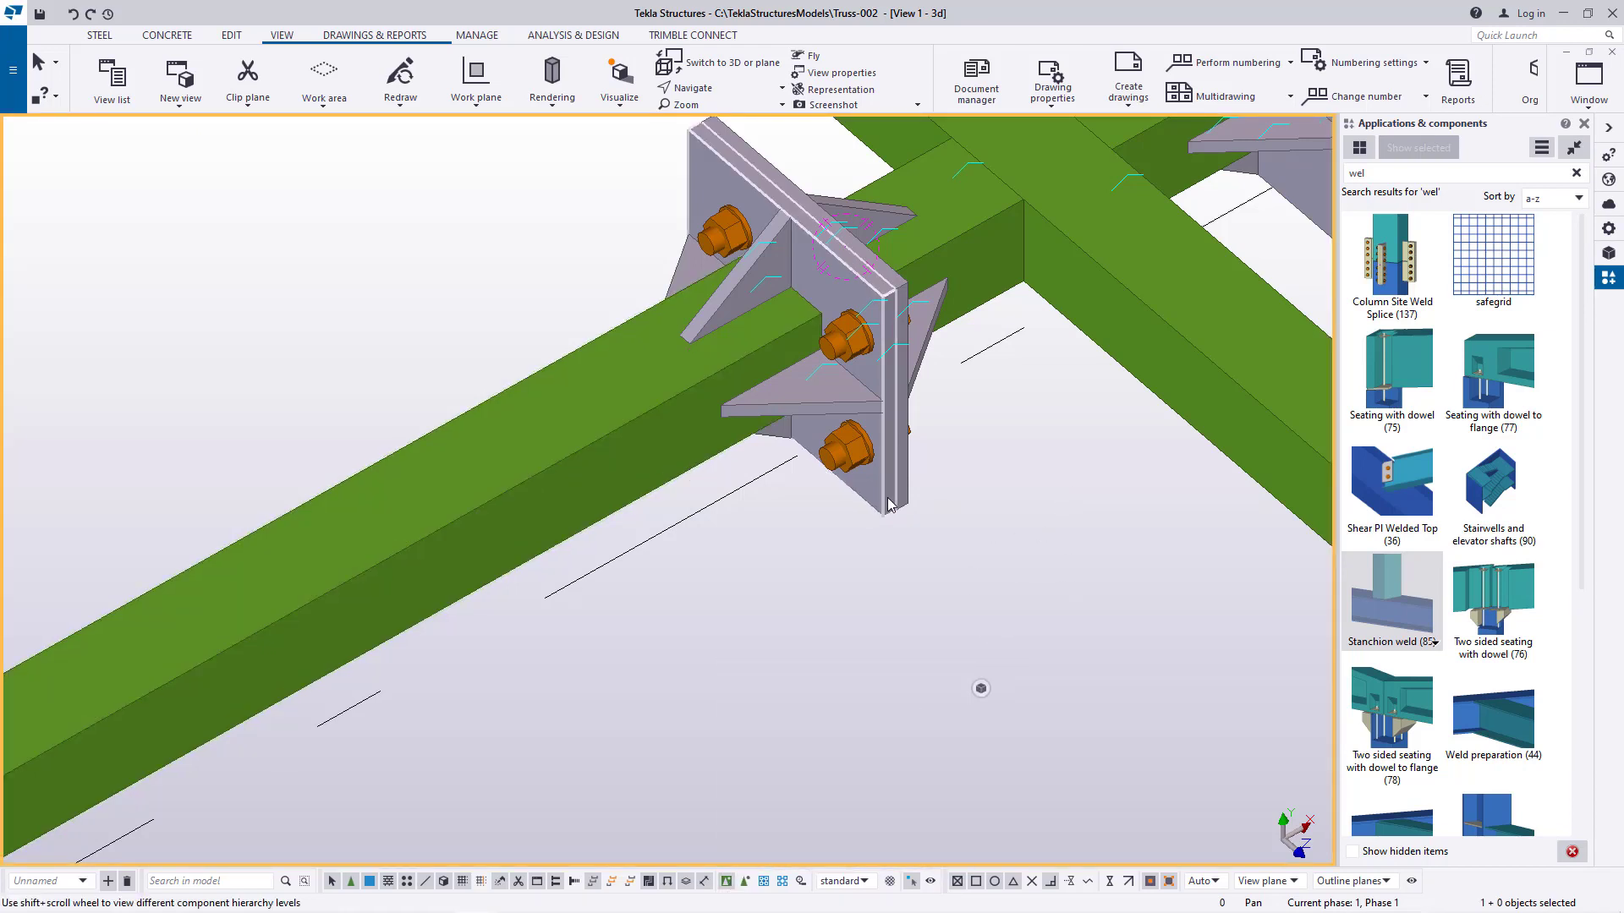
{"action": "left_click", "coordinate": [625, 452]}
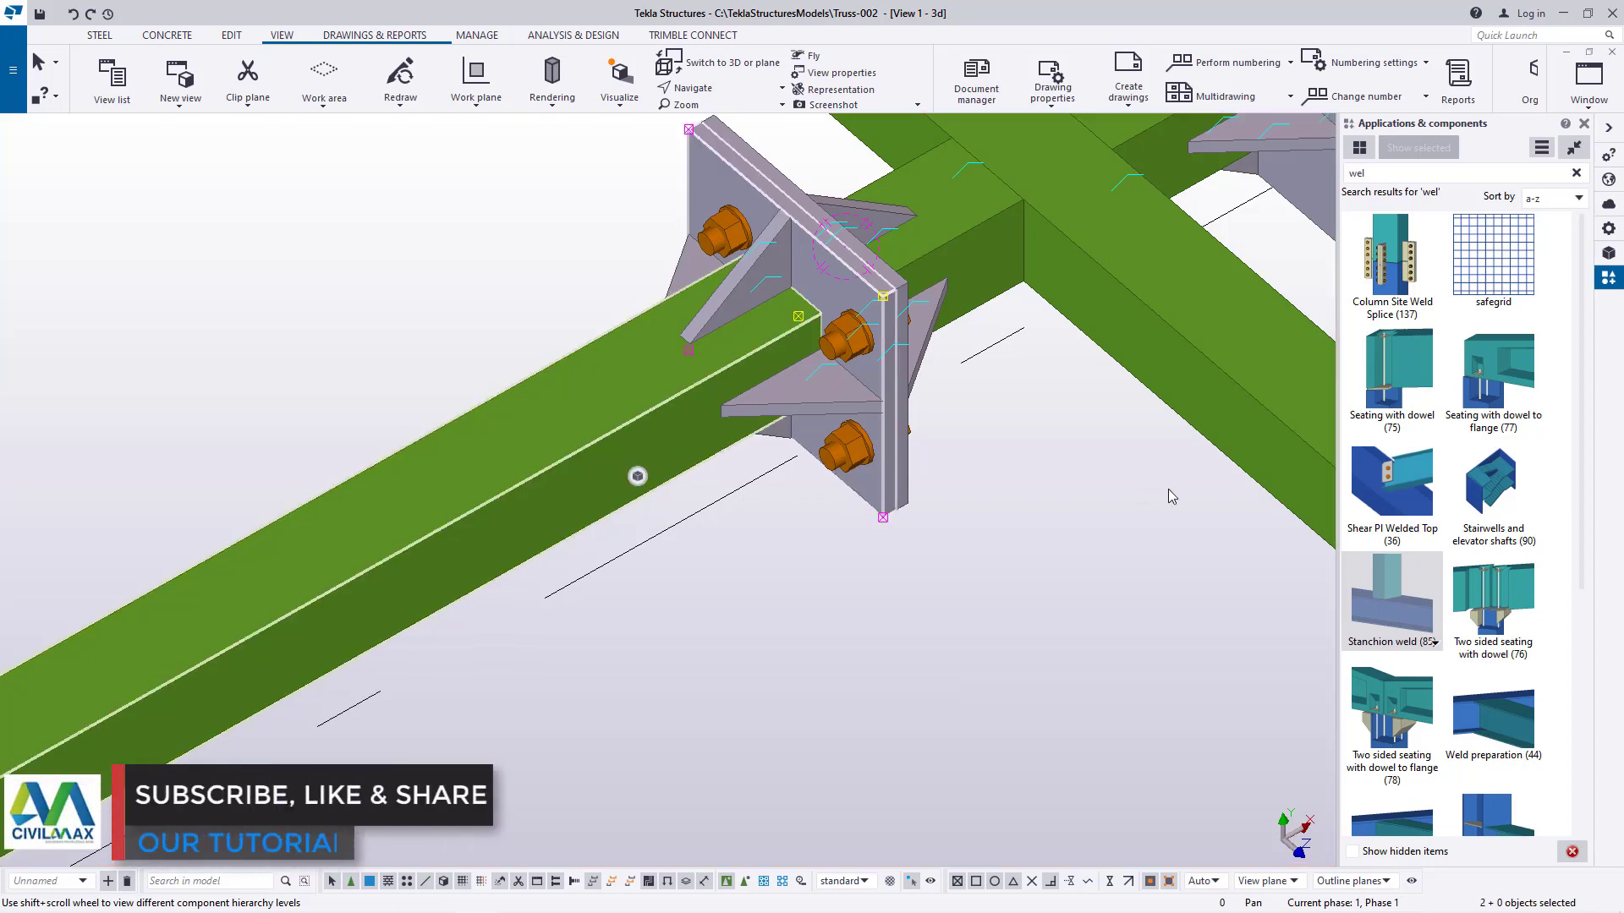
{"action": "right_click", "coordinate": [1047, 469]}
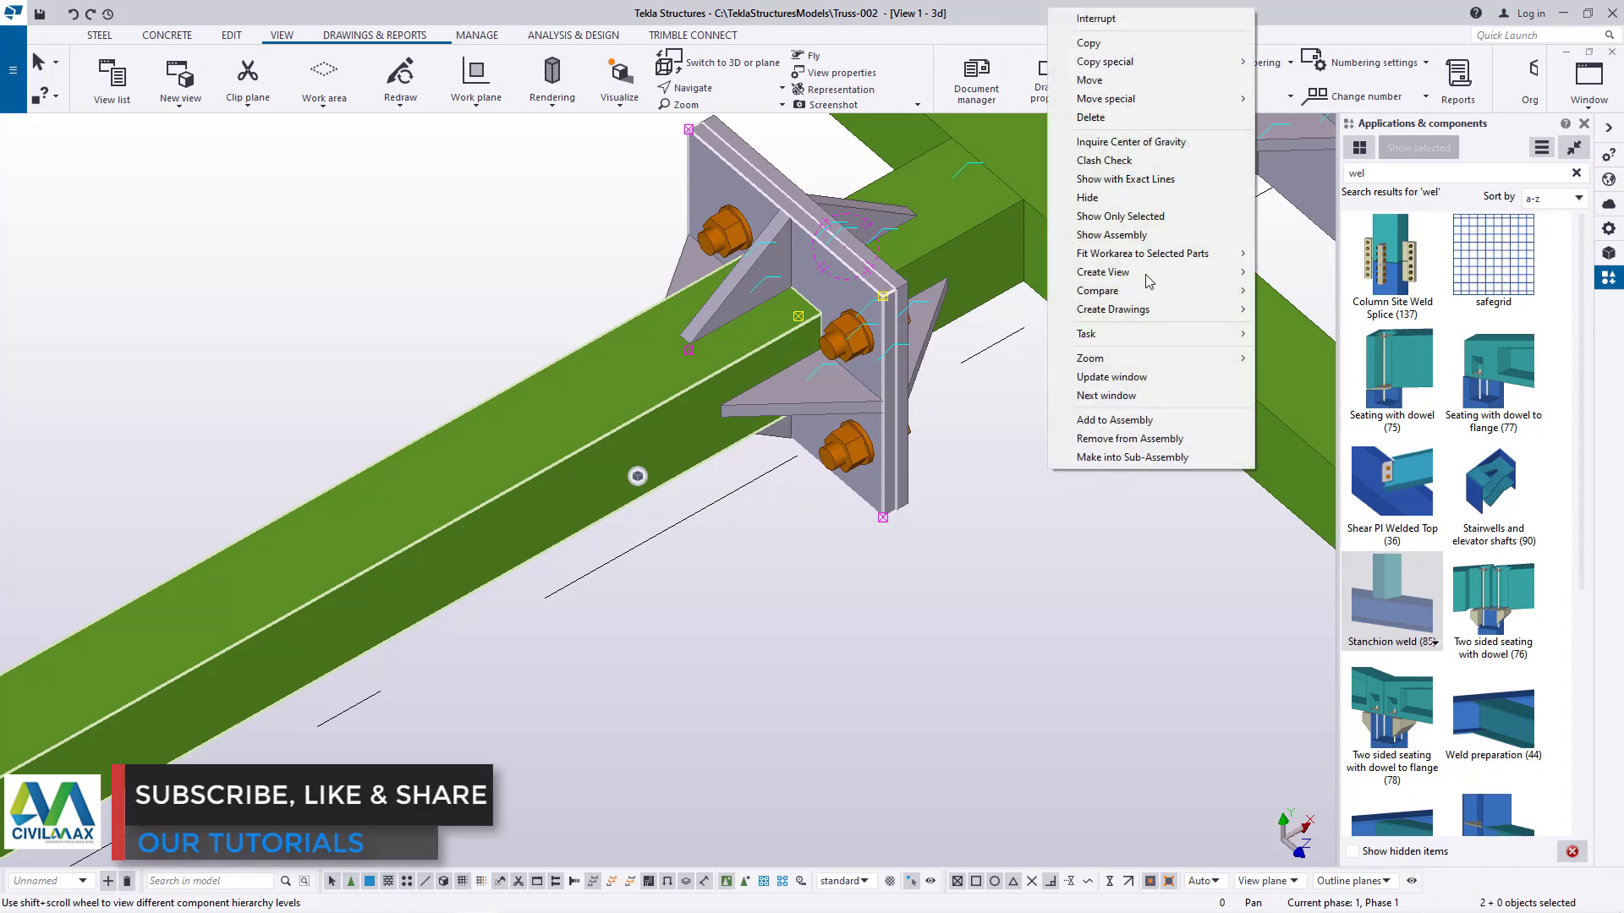
{"action": "left_click", "coordinate": [1088, 44]}
{"action": "scroll", "coordinate": [798, 236], "scroll_direction": "up", "scroll_amount": 8}
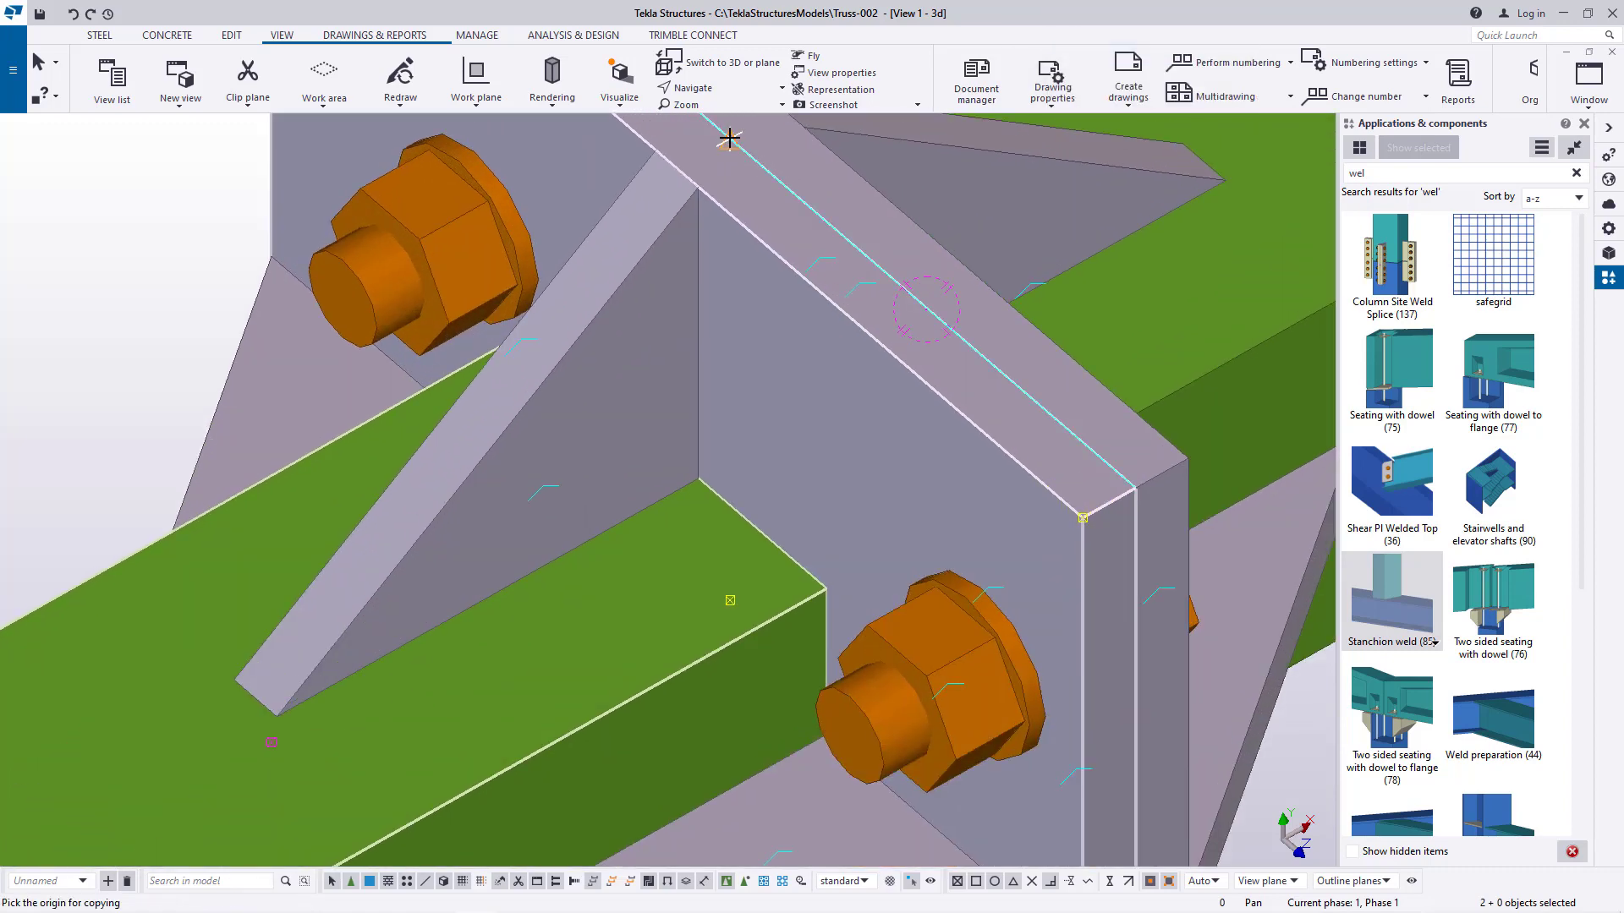
{"action": "scroll", "coordinate": [587, 600], "scroll_direction": "down", "scroll_amount": 10}
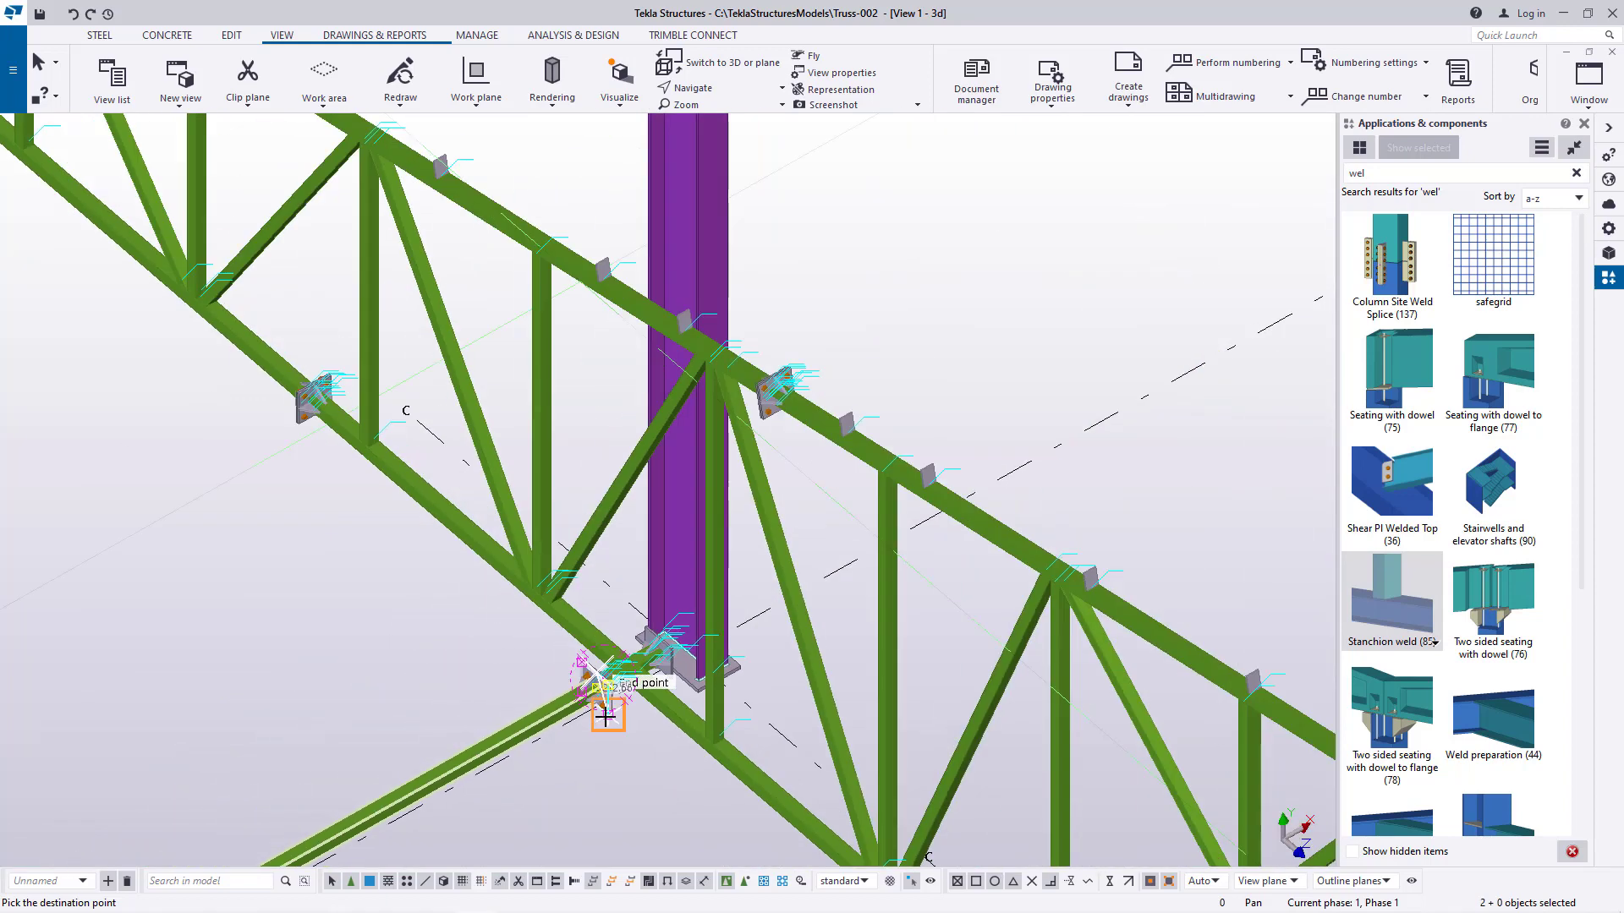
{"action": "scroll", "coordinate": [611, 706], "scroll_direction": "up", "scroll_amount": 10}
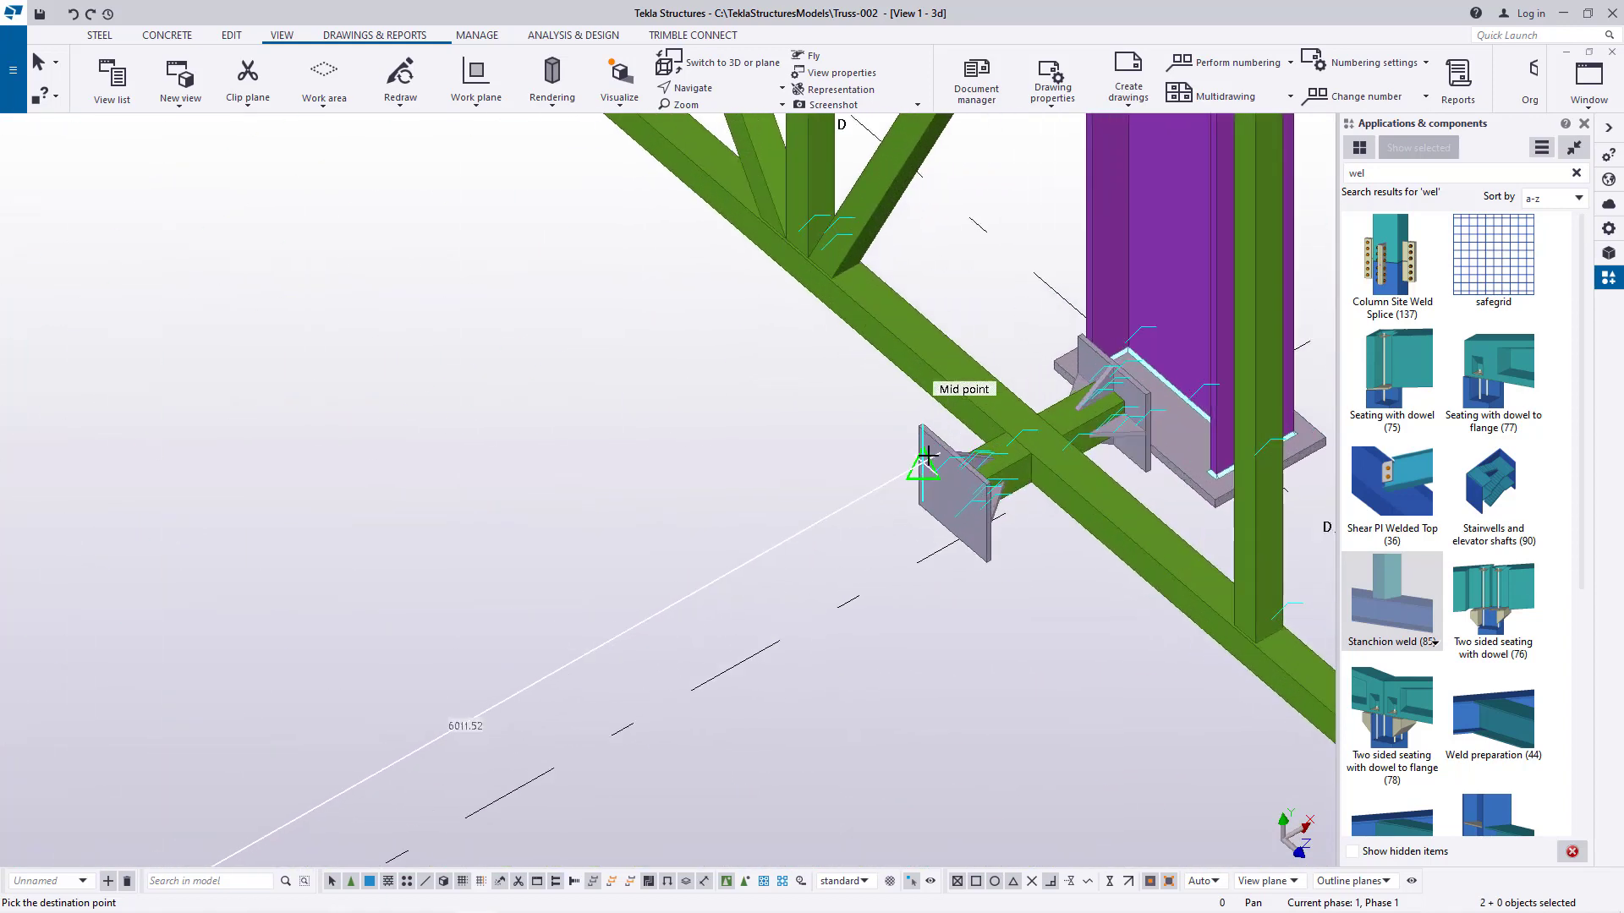
{"action": "scroll", "coordinate": [953, 463], "scroll_direction": "up", "scroll_amount": 5}
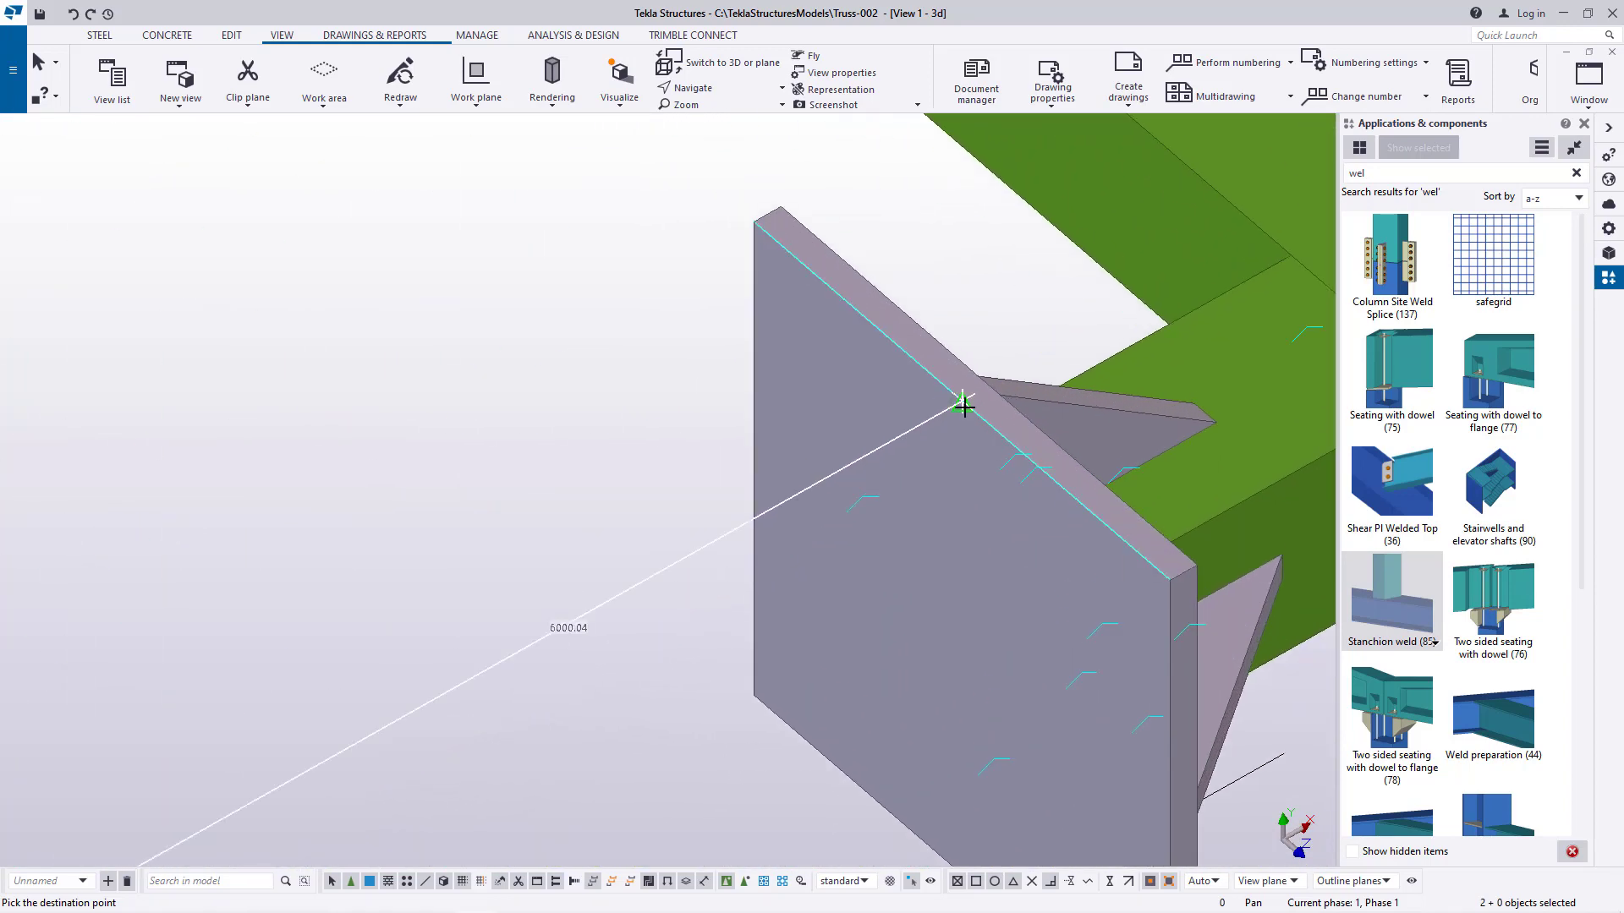
{"action": "scroll", "coordinate": [964, 407], "scroll_direction": "down", "scroll_amount": 5}
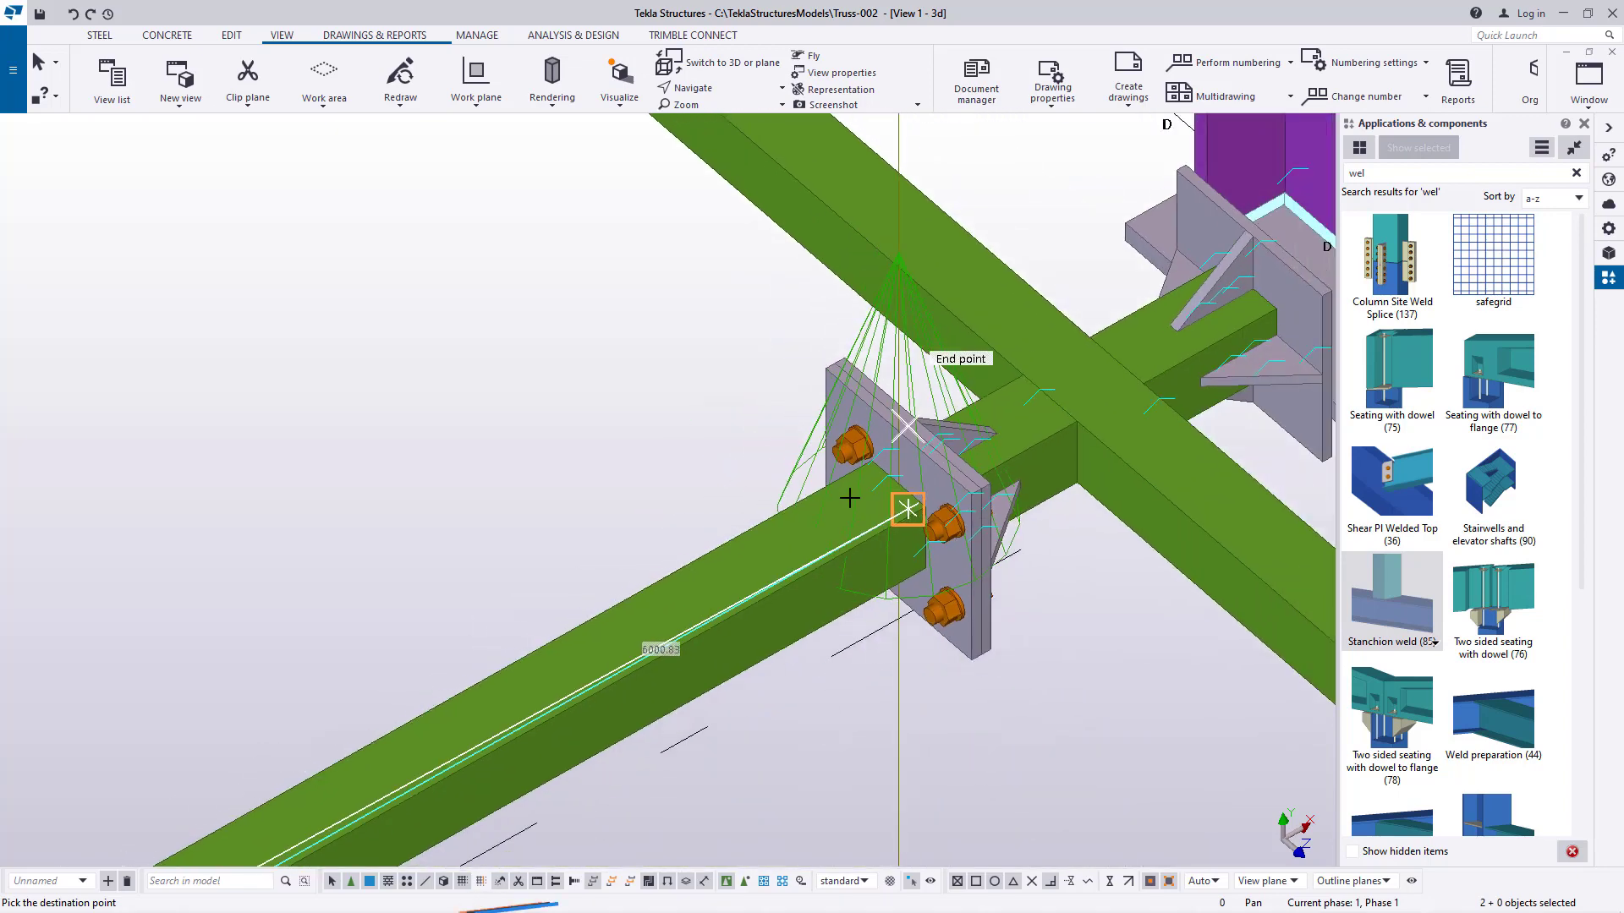
{"action": "scroll", "coordinate": [1023, 436], "scroll_direction": "down", "scroll_amount": 2}
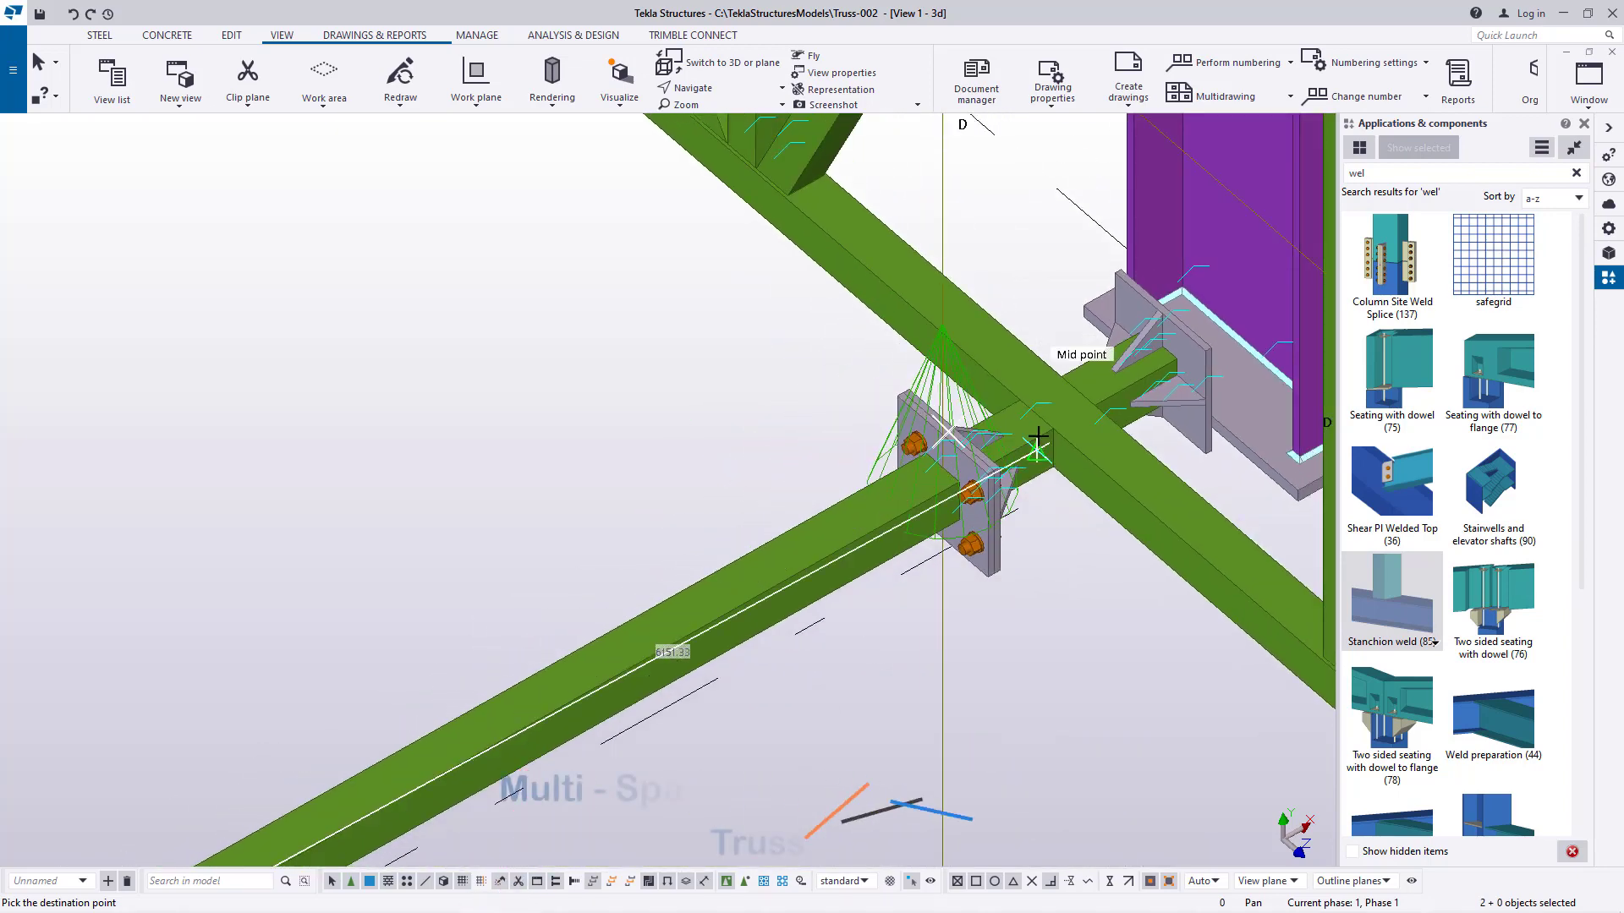
{"action": "scroll", "coordinate": [1023, 437], "scroll_direction": "down", "scroll_amount": 1}
{"action": "right_click", "coordinate": [683, 349]}
{"action": "left_click", "coordinate": [738, 361]}
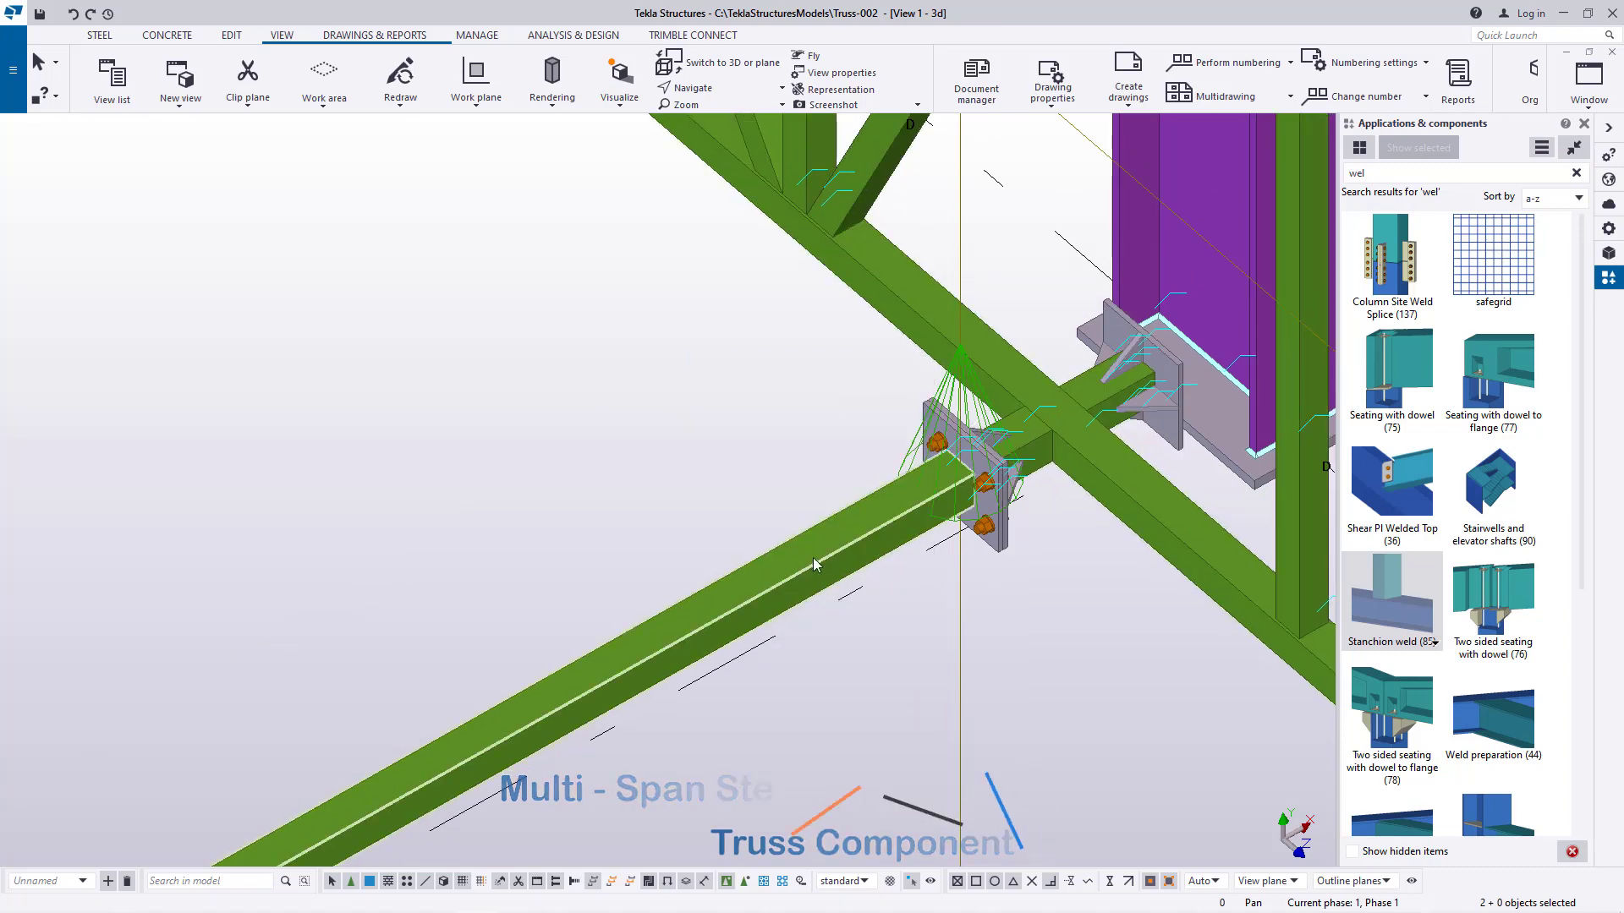
{"action": "scroll", "coordinate": [888, 533], "scroll_direction": "down", "scroll_amount": 4}
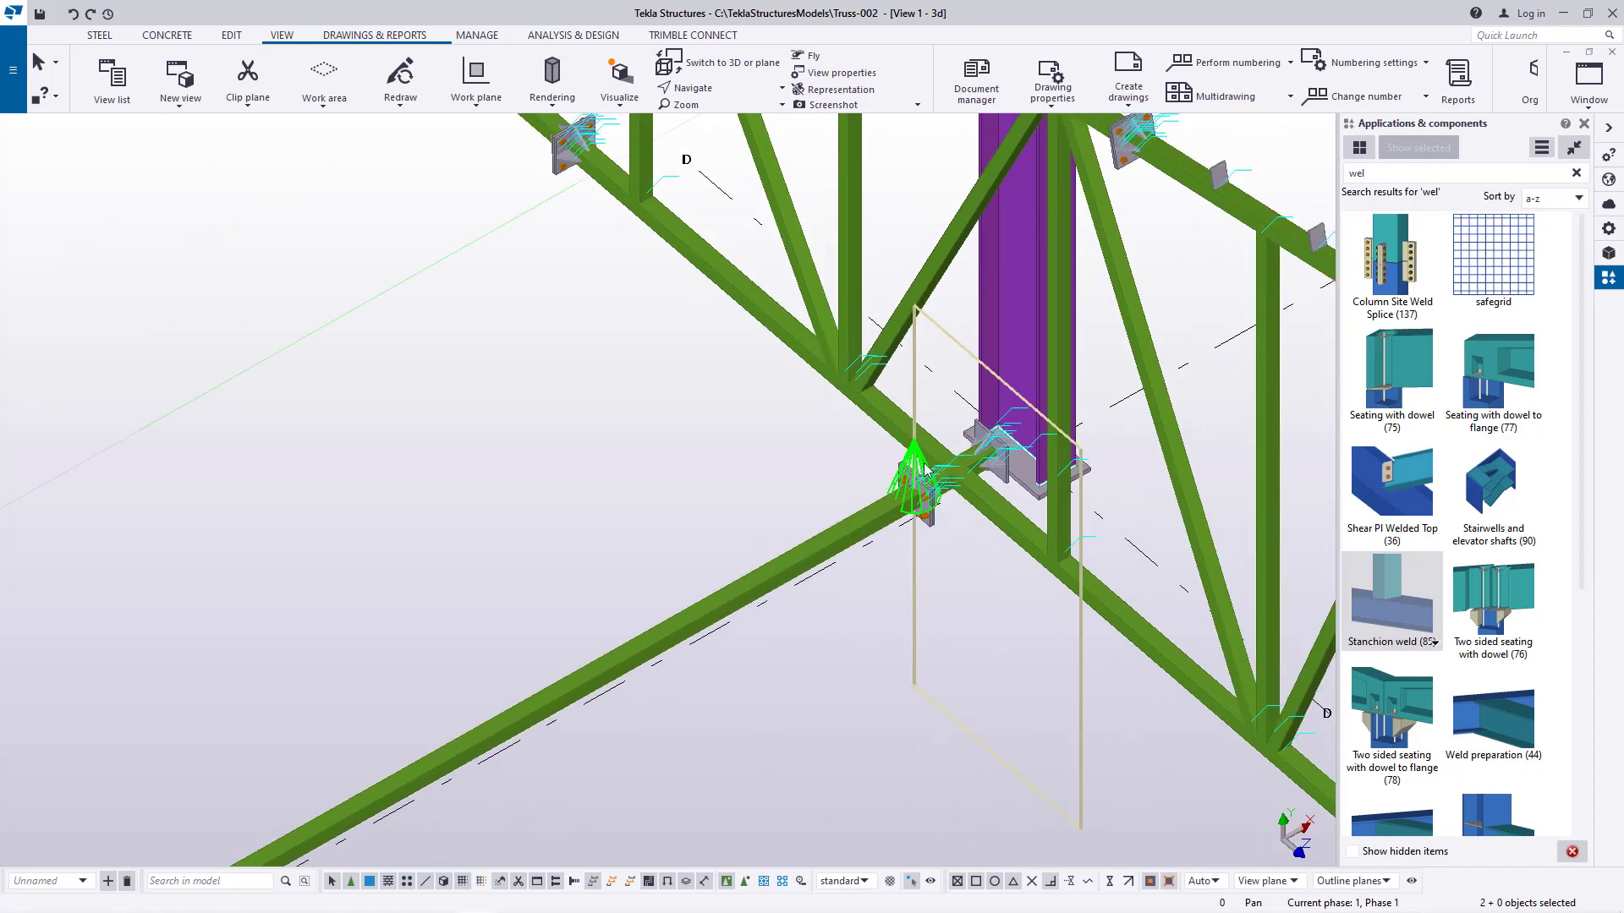
Undo the last copy of the connecting beam and its end plate at the grid D frame
{"action": "left_click", "coordinate": [73, 15]}
{"action": "scroll", "coordinate": [957, 342], "scroll_direction": "down", "scroll_amount": 4}
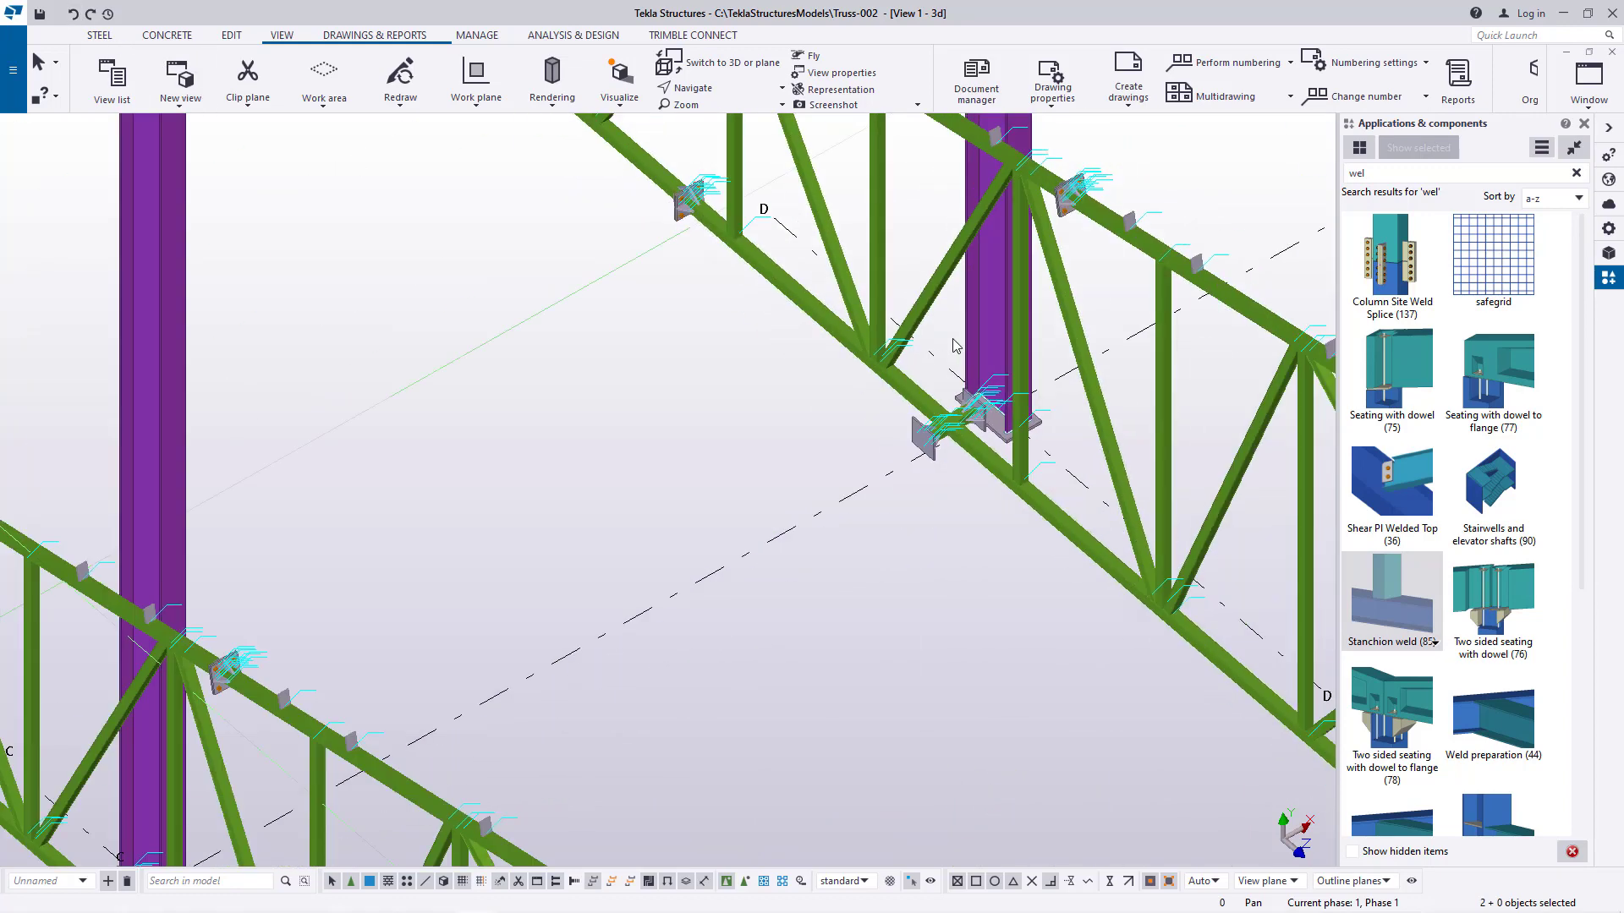
{"action": "scroll", "coordinate": [680, 607], "scroll_direction": "up", "scroll_amount": 5}
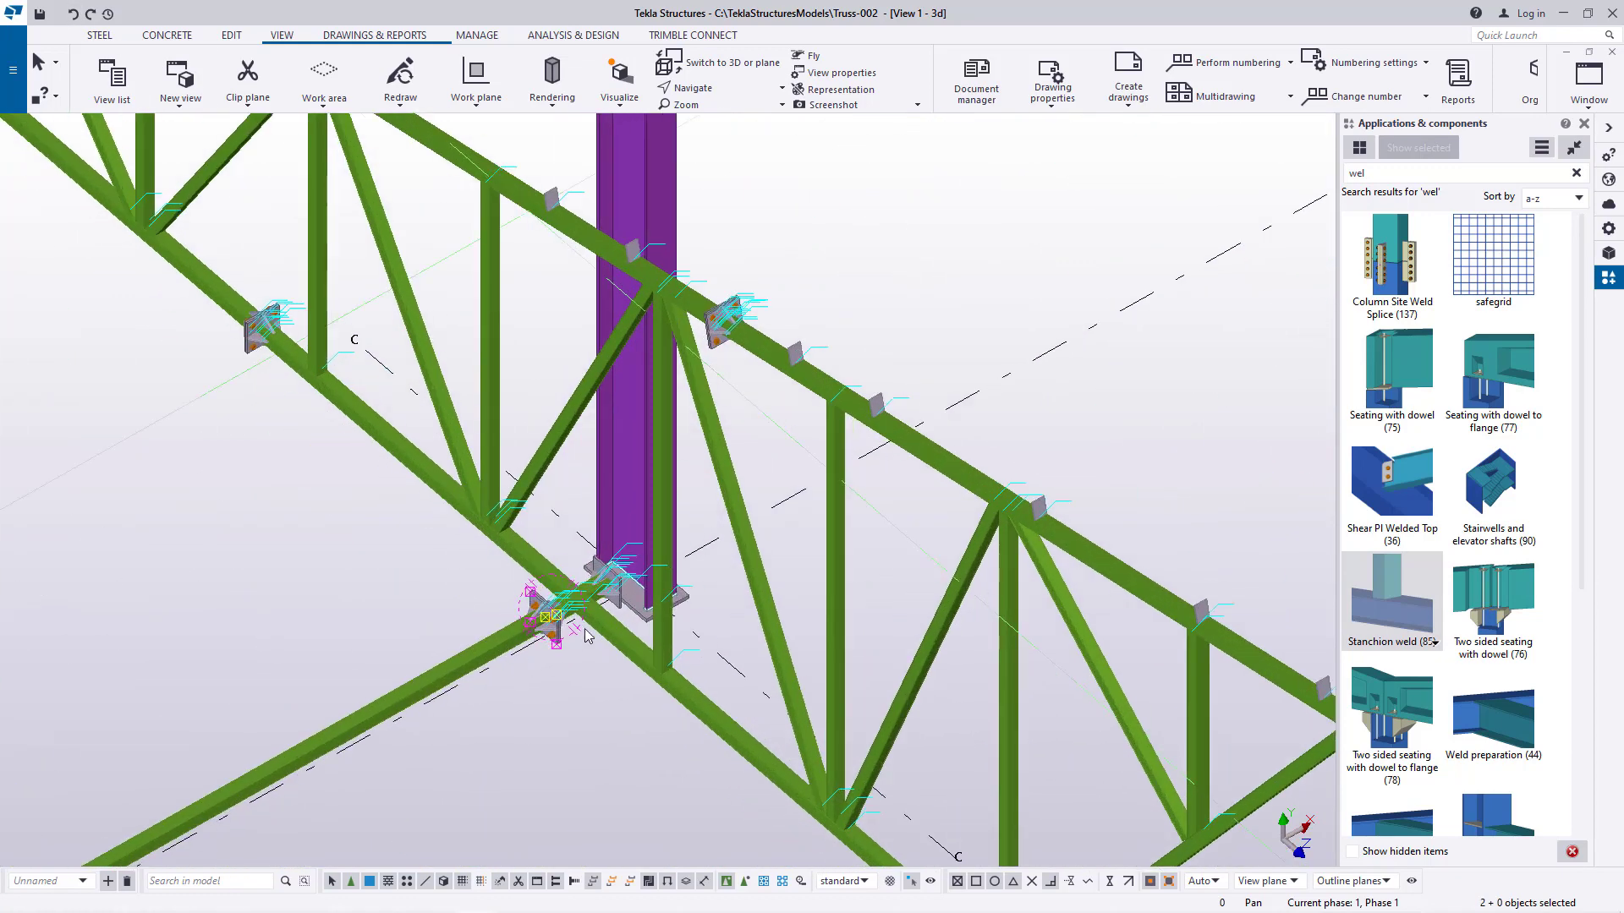
Examine the bolted beam connection at the grid C truss bottom chord and its place in the whole row of frames
{"action": "left_click", "coordinate": [726, 113]}
{"action": "scroll", "coordinate": [580, 626], "scroll_direction": "up", "scroll_amount": 5}
{"action": "scroll", "coordinate": [592, 583], "scroll_direction": "down", "scroll_amount": 8}
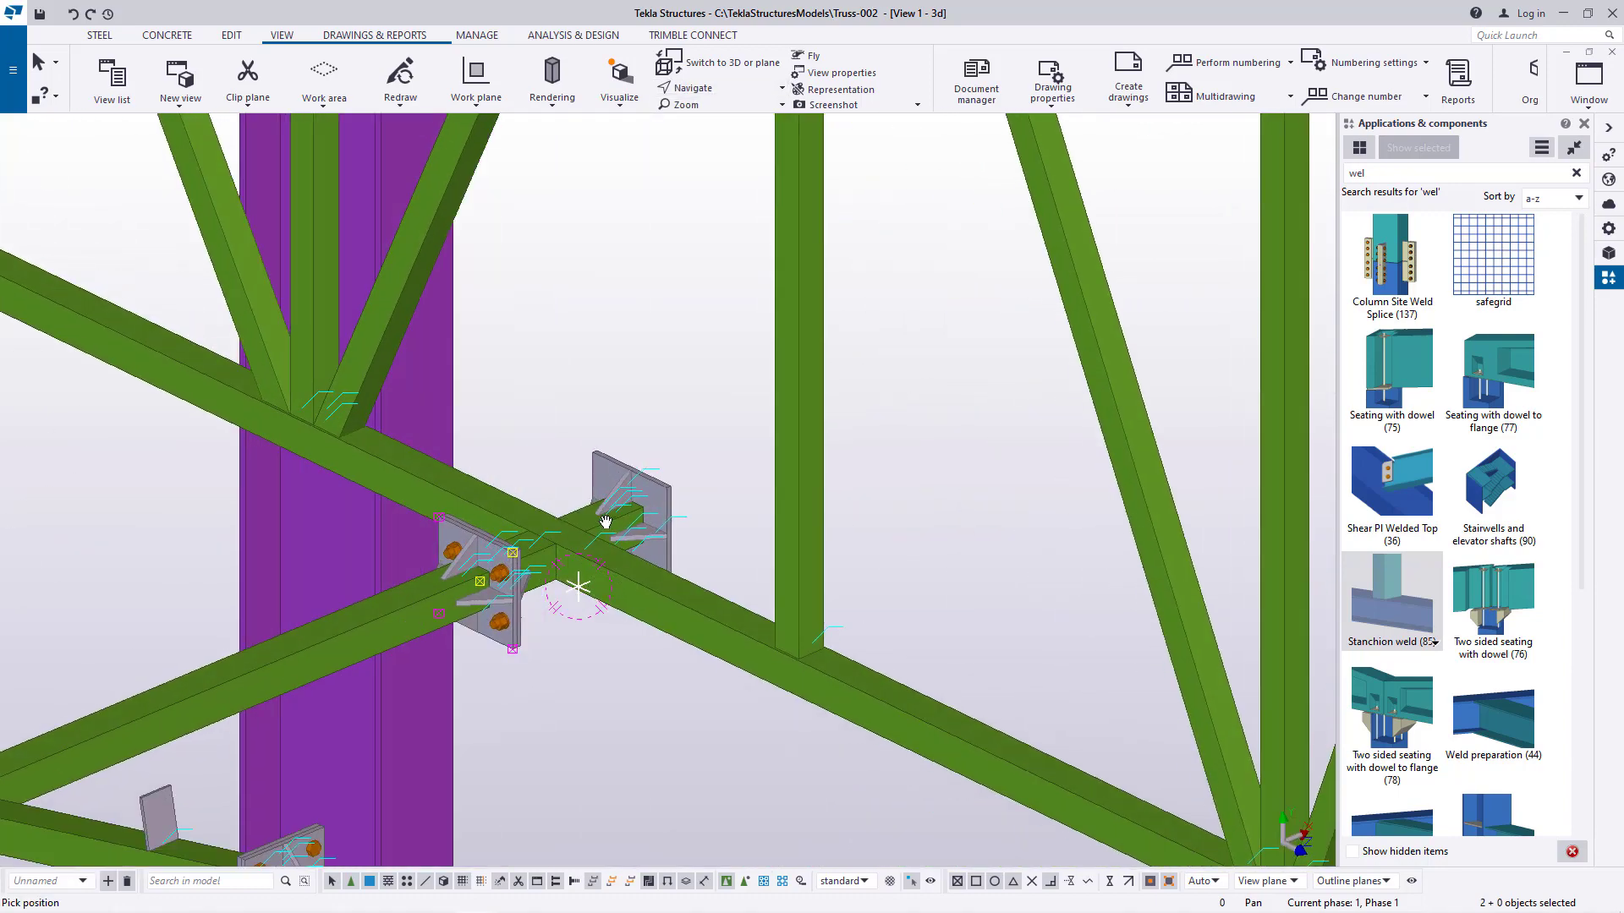
{"action": "scroll", "coordinate": [583, 512], "scroll_direction": "down", "scroll_amount": 10}
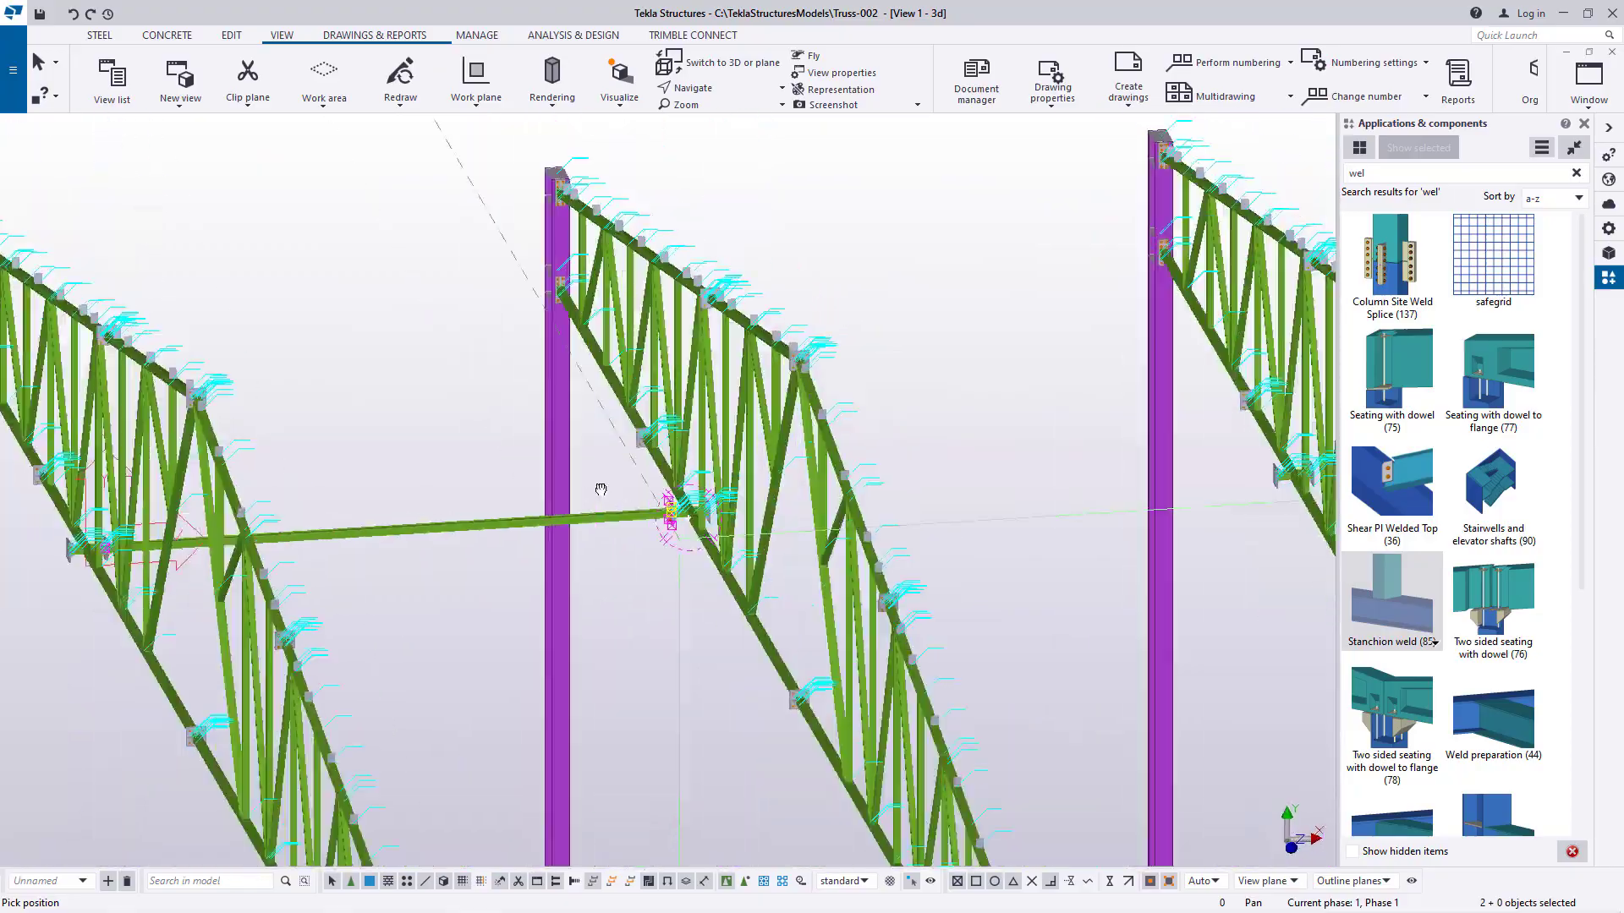
{"action": "left_click_drag", "start_coordinate": [604, 492], "coordinate": [499, 474]}
{"action": "scroll", "coordinate": [1273, 684], "scroll_direction": "up", "scroll_amount": 3}
{"action": "scroll", "coordinate": [1274, 685], "scroll_direction": "up", "scroll_amount": 1}
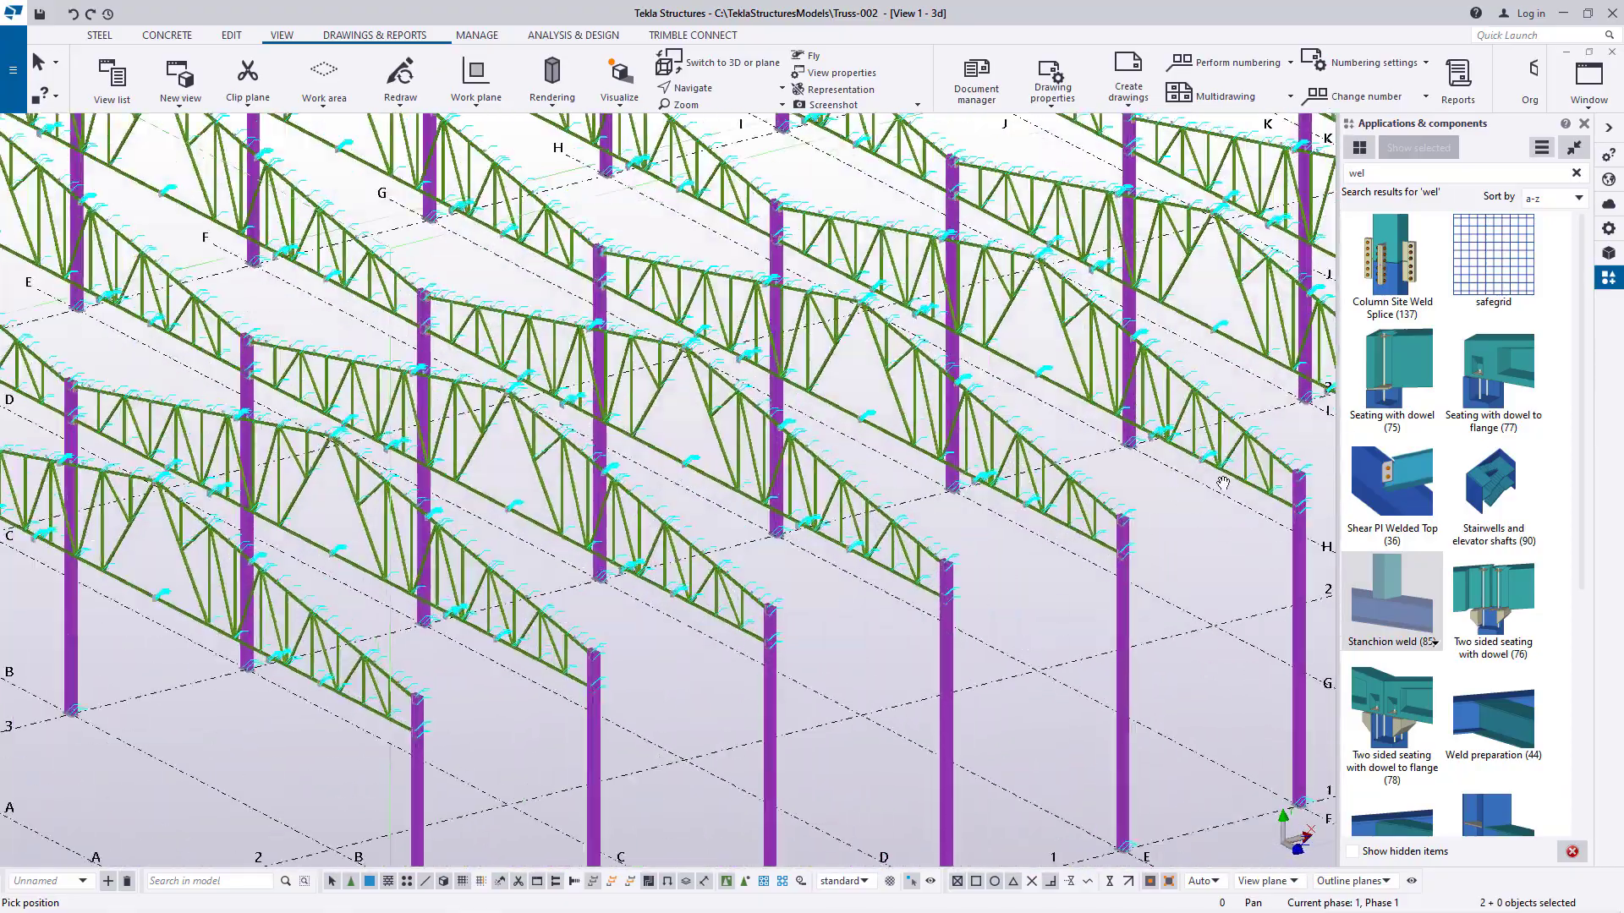
Close the components catalogue and orient the model to show the frames along the whole building
{"action": "left_click", "coordinate": [1584, 125]}
{"action": "scroll", "coordinate": [613, 342], "scroll_direction": "down", "scroll_amount": 2}
{"action": "right_click", "coordinate": [642, 308]}
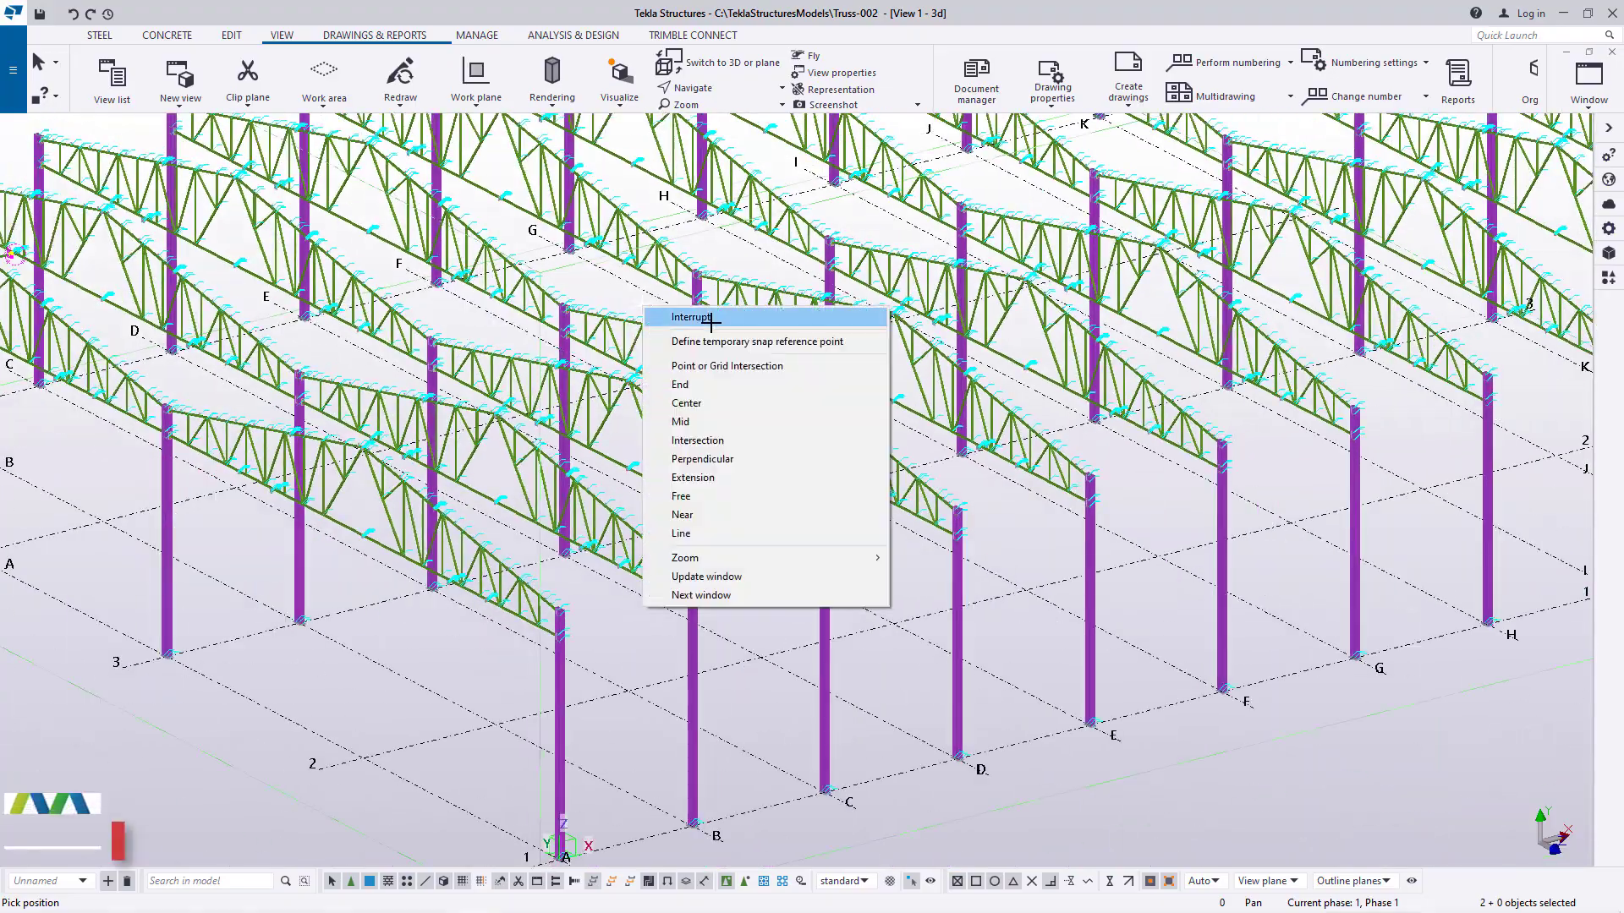
{"action": "left_click", "coordinate": [710, 322]}
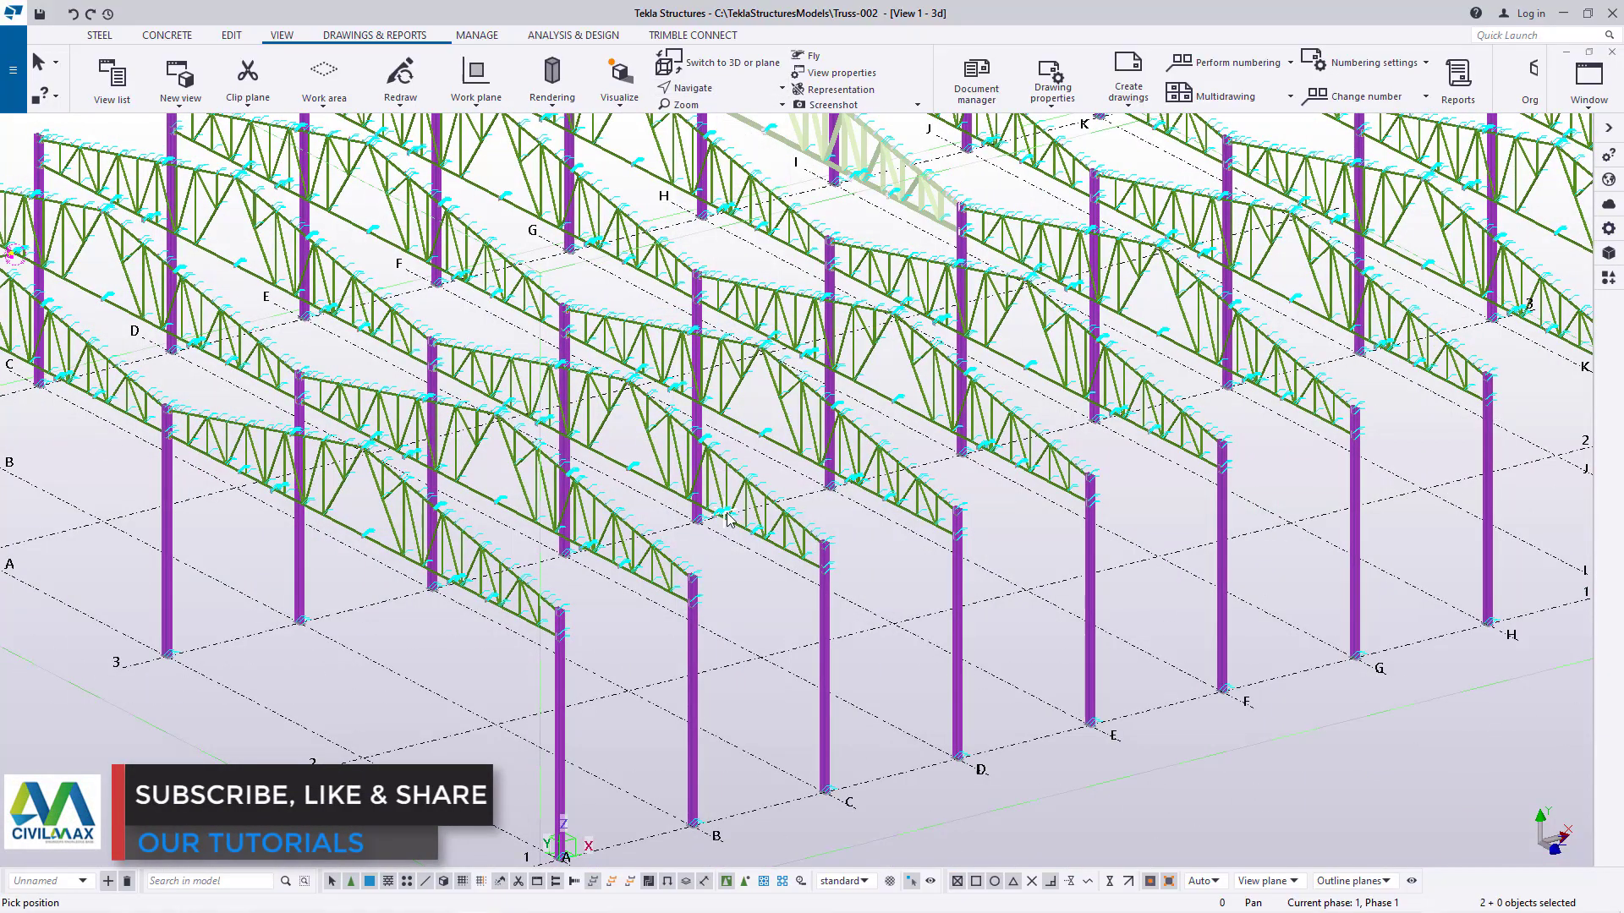
{"action": "left_click_drag", "start_coordinate": [726, 512], "coordinate": [854, 533]}
{"action": "right_click", "coordinate": [868, 454]}
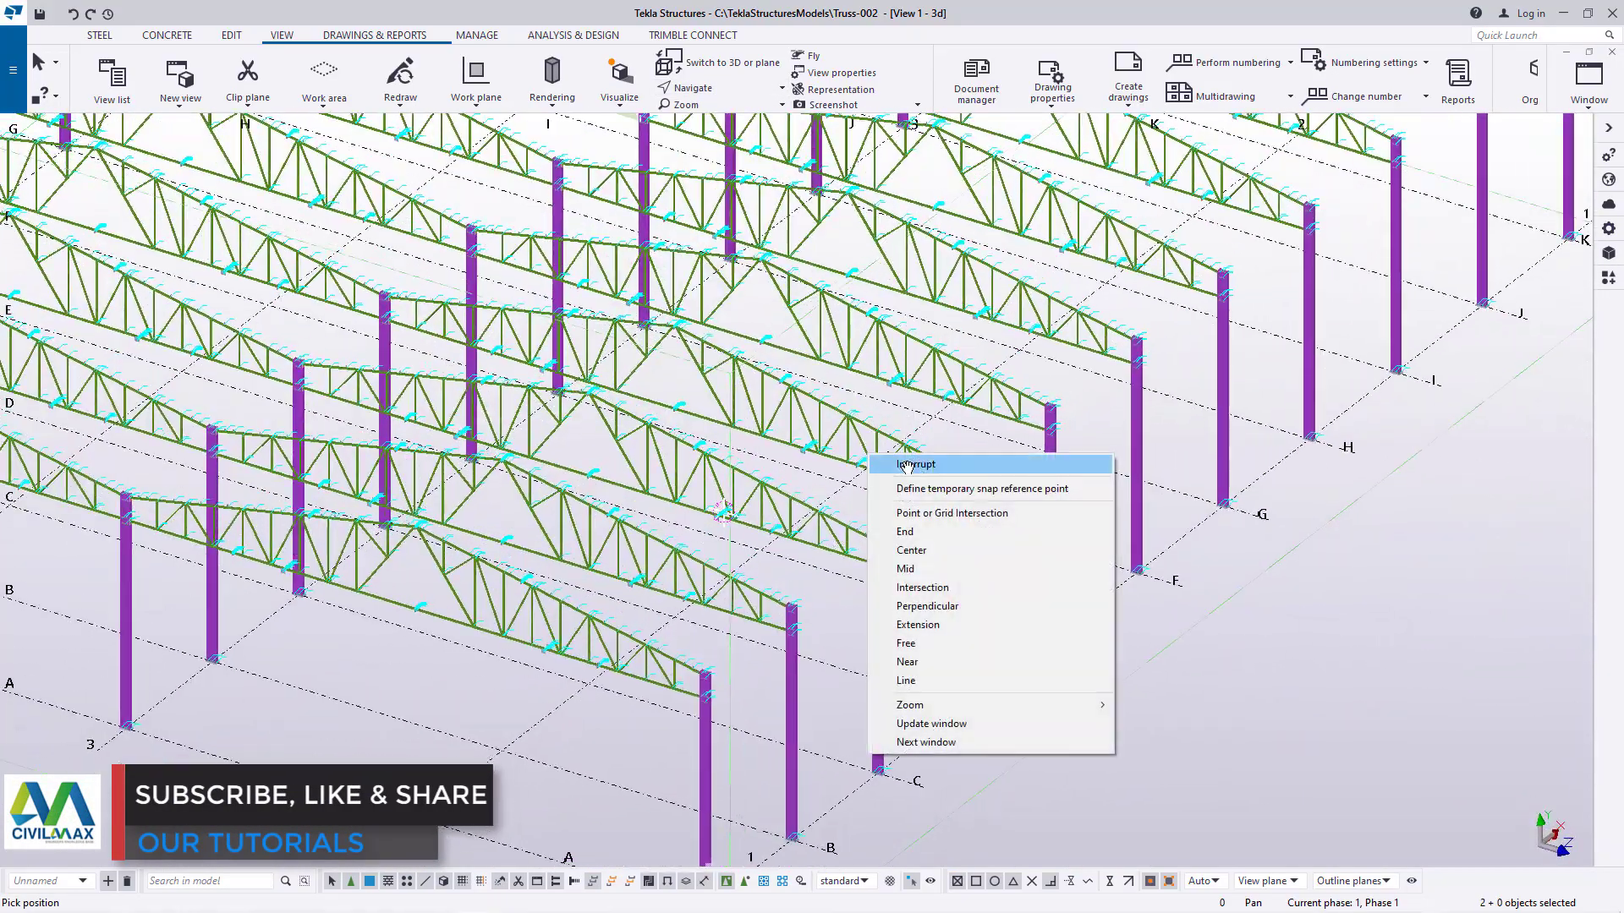
{"action": "left_click", "coordinate": [907, 465]}
Set the projection of the 3D view to Perspective in the view properties
{"action": "double_click", "coordinate": [1165, 682]}
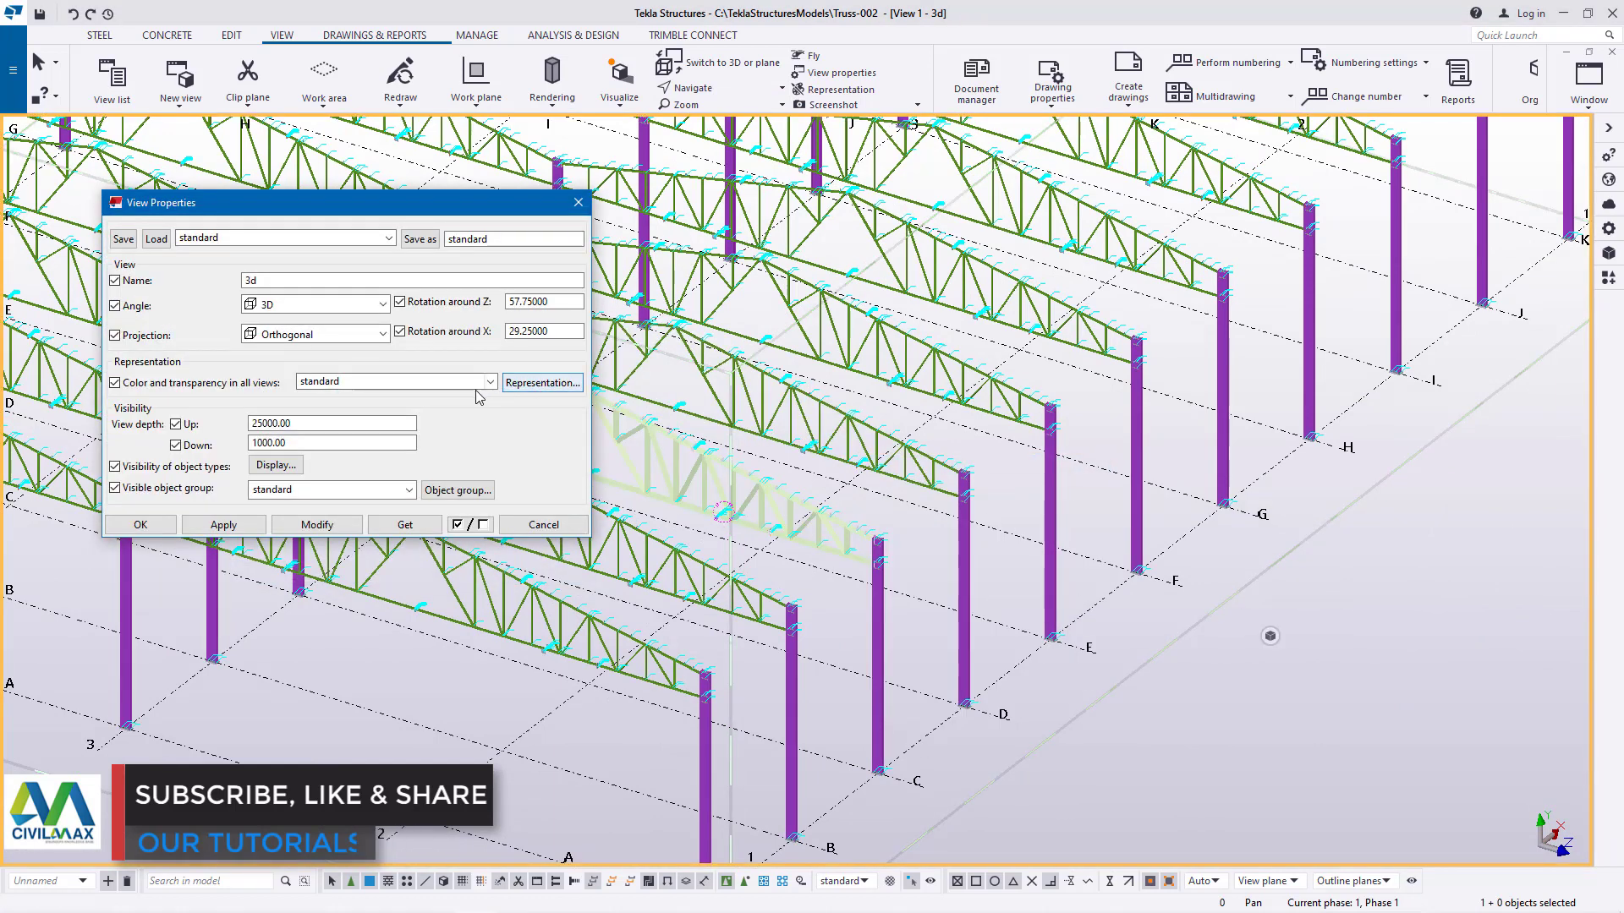
{"action": "left_click", "coordinate": [578, 203]}
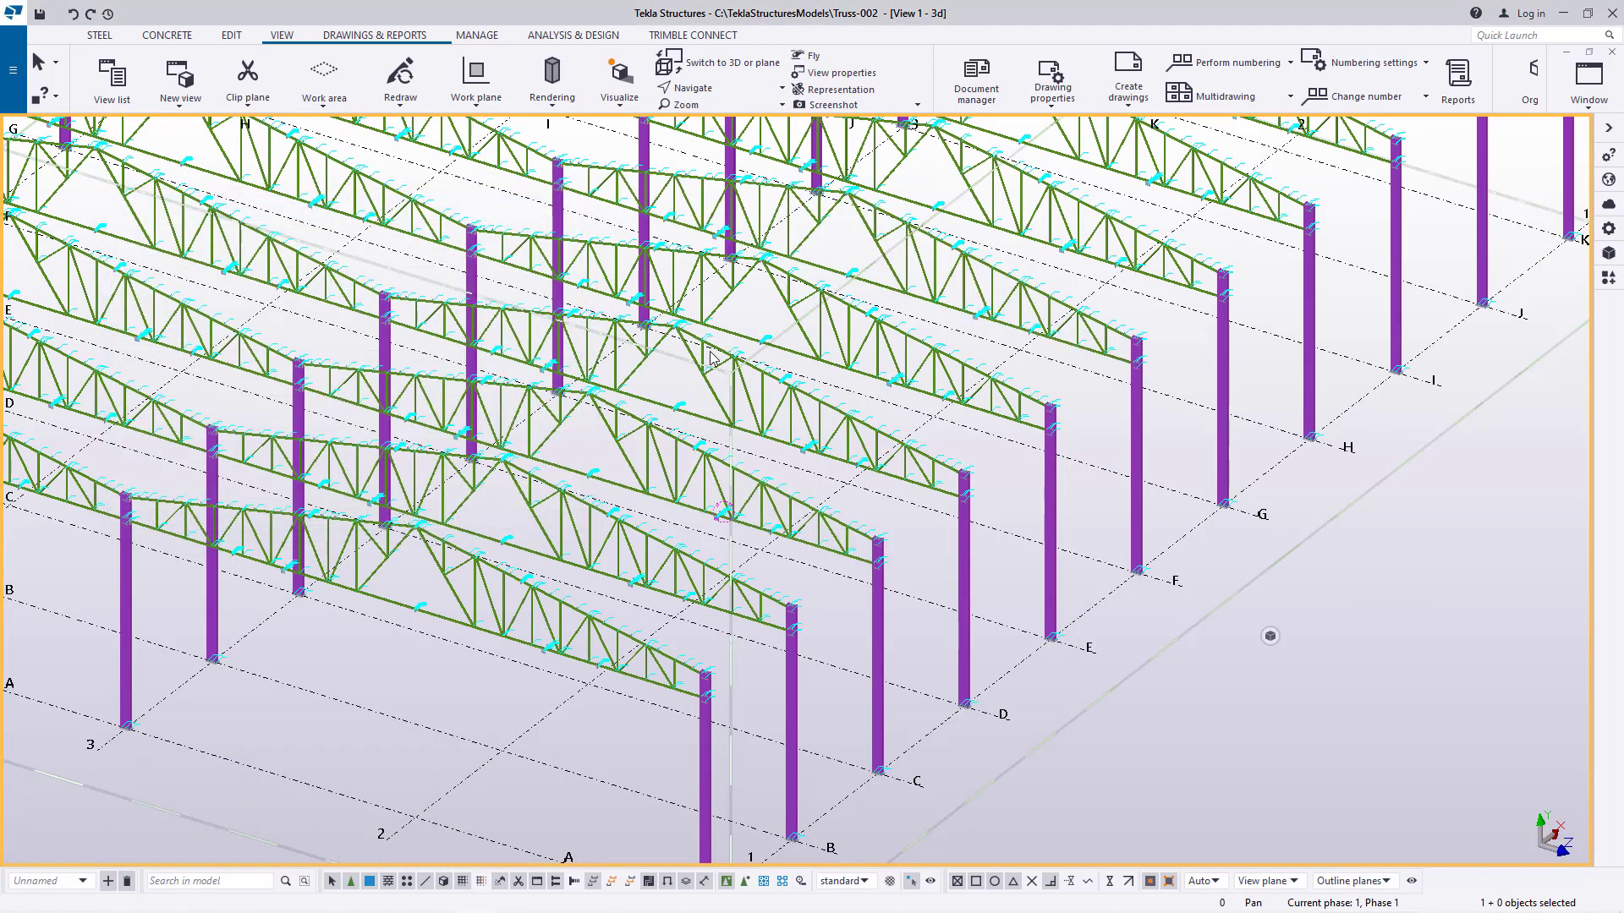
{"action": "double_click", "coordinate": [1327, 591]}
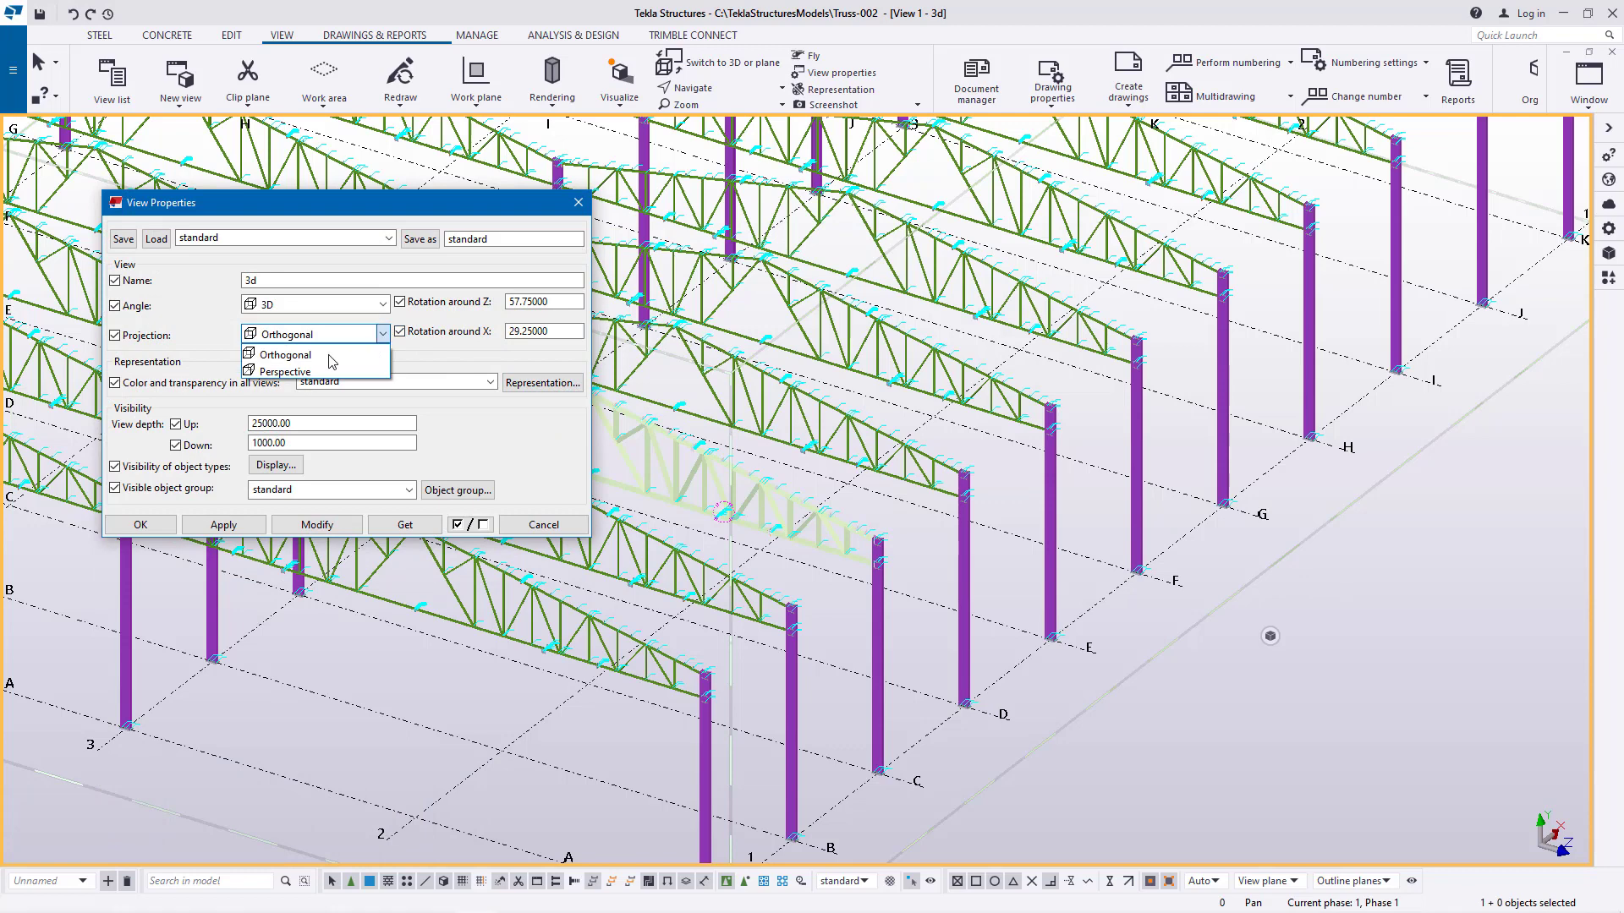
{"action": "left_click", "coordinate": [315, 522]}
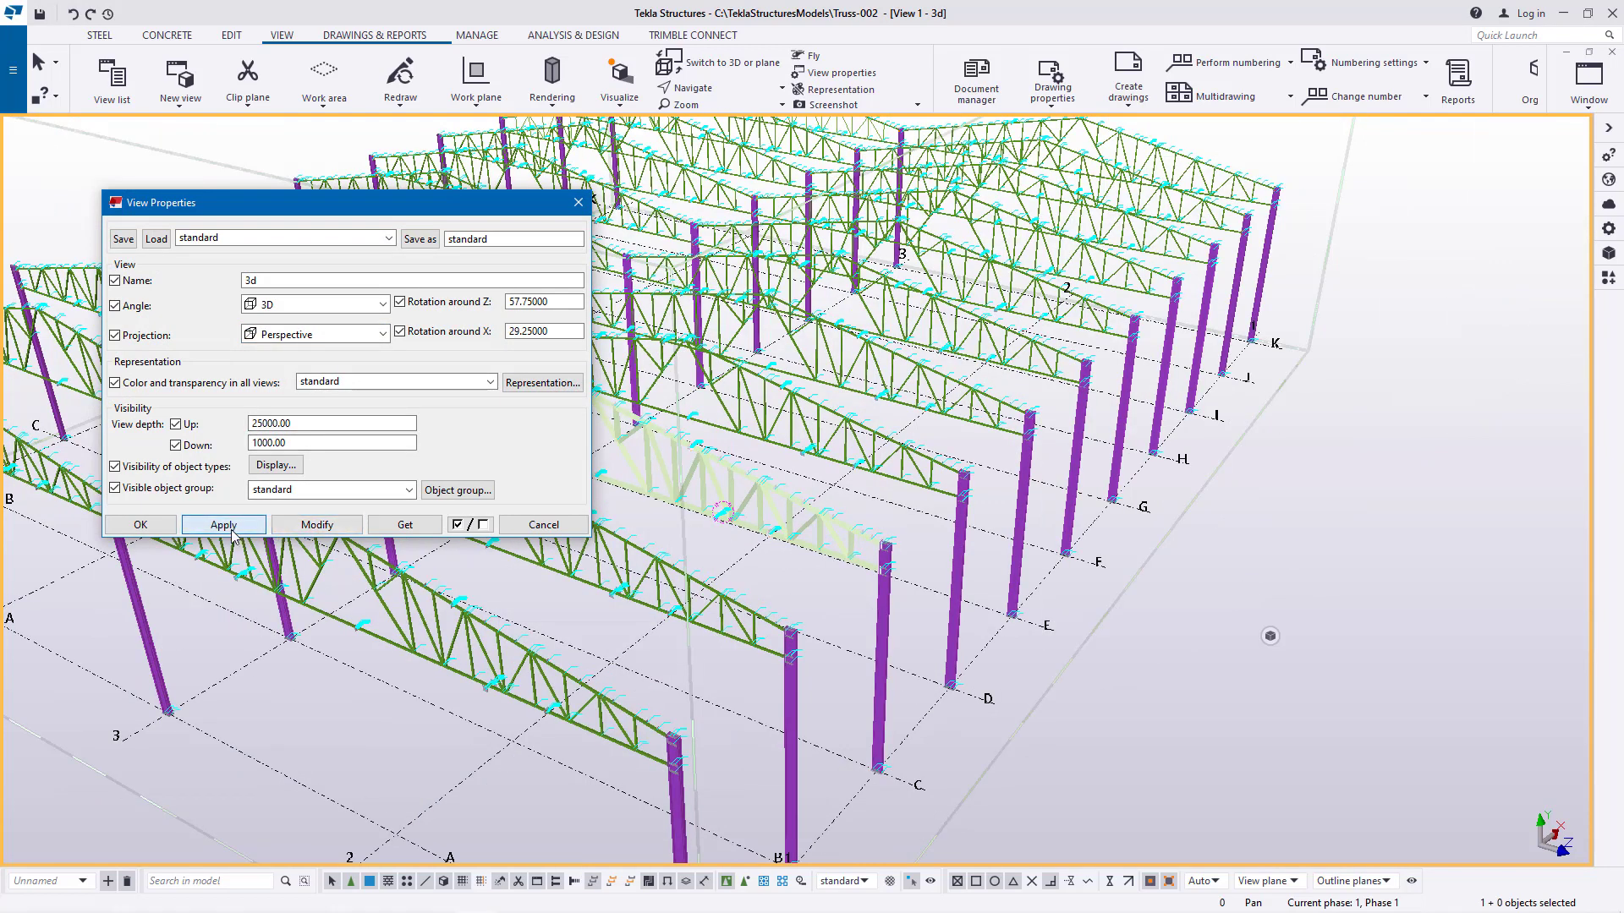
{"action": "left_click", "coordinate": [161, 527]}
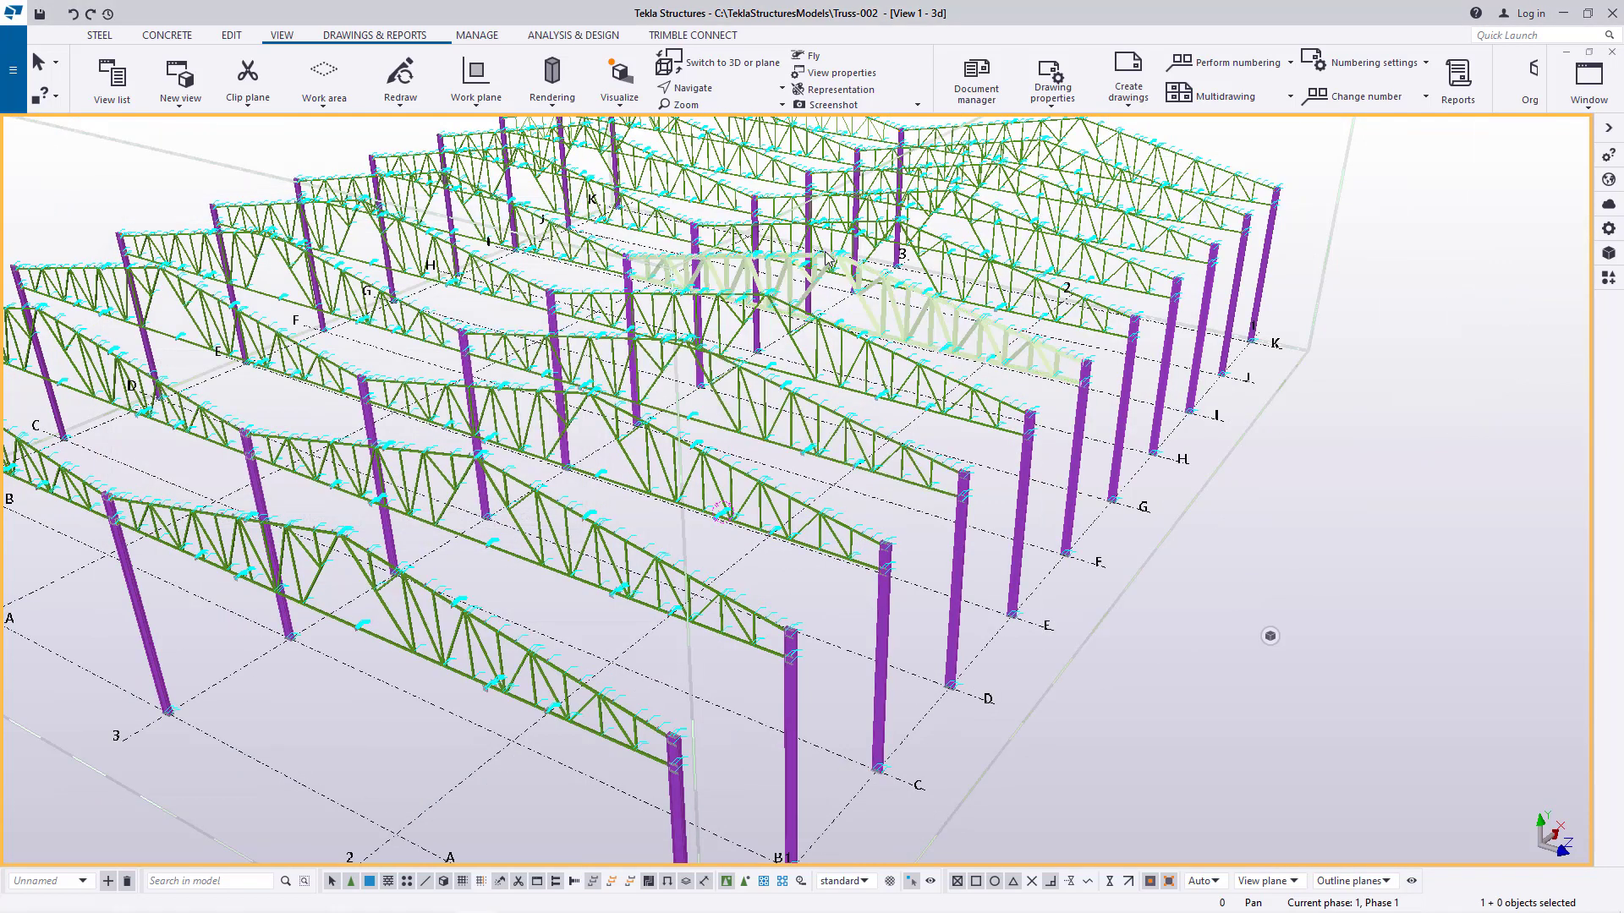
Examine the building in perspective, from the column rows and truss undersides to the end plates on the bottom chords
{"action": "left_click", "coordinate": [693, 88]}
{"action": "left_click_drag", "start_coordinate": [580, 511], "coordinate": [319, 643]}
{"action": "scroll", "coordinate": [406, 663], "scroll_direction": "up", "scroll_amount": 5}
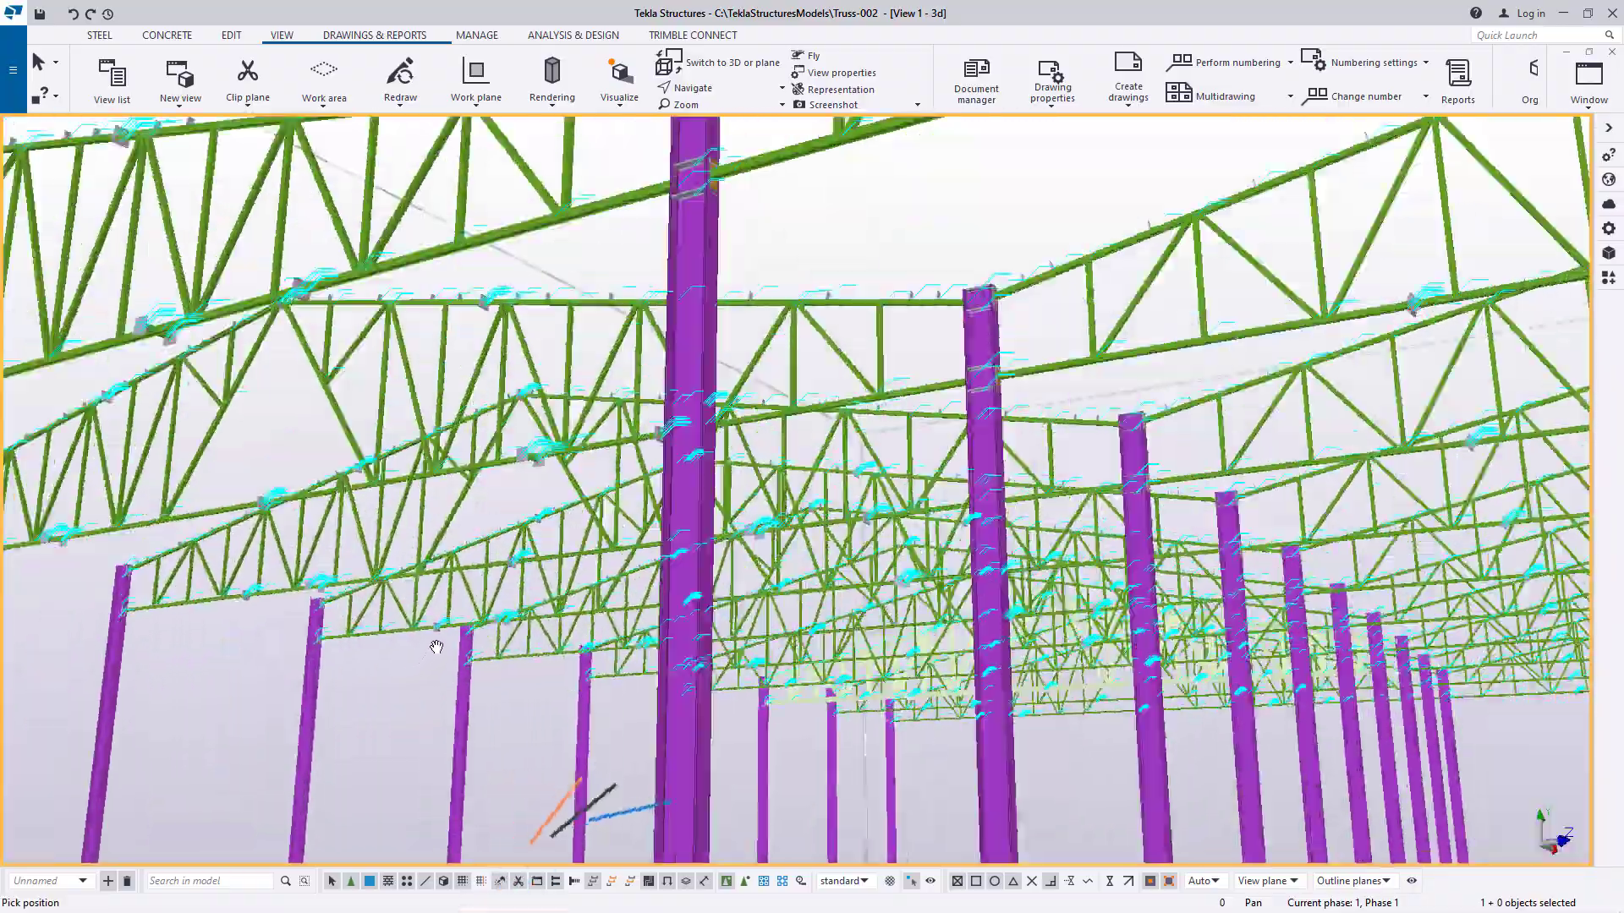
{"action": "left_click_drag", "start_coordinate": [434, 642], "coordinate": [873, 595]}
{"action": "scroll", "coordinate": [873, 594], "scroll_direction": "down", "scroll_amount": 10}
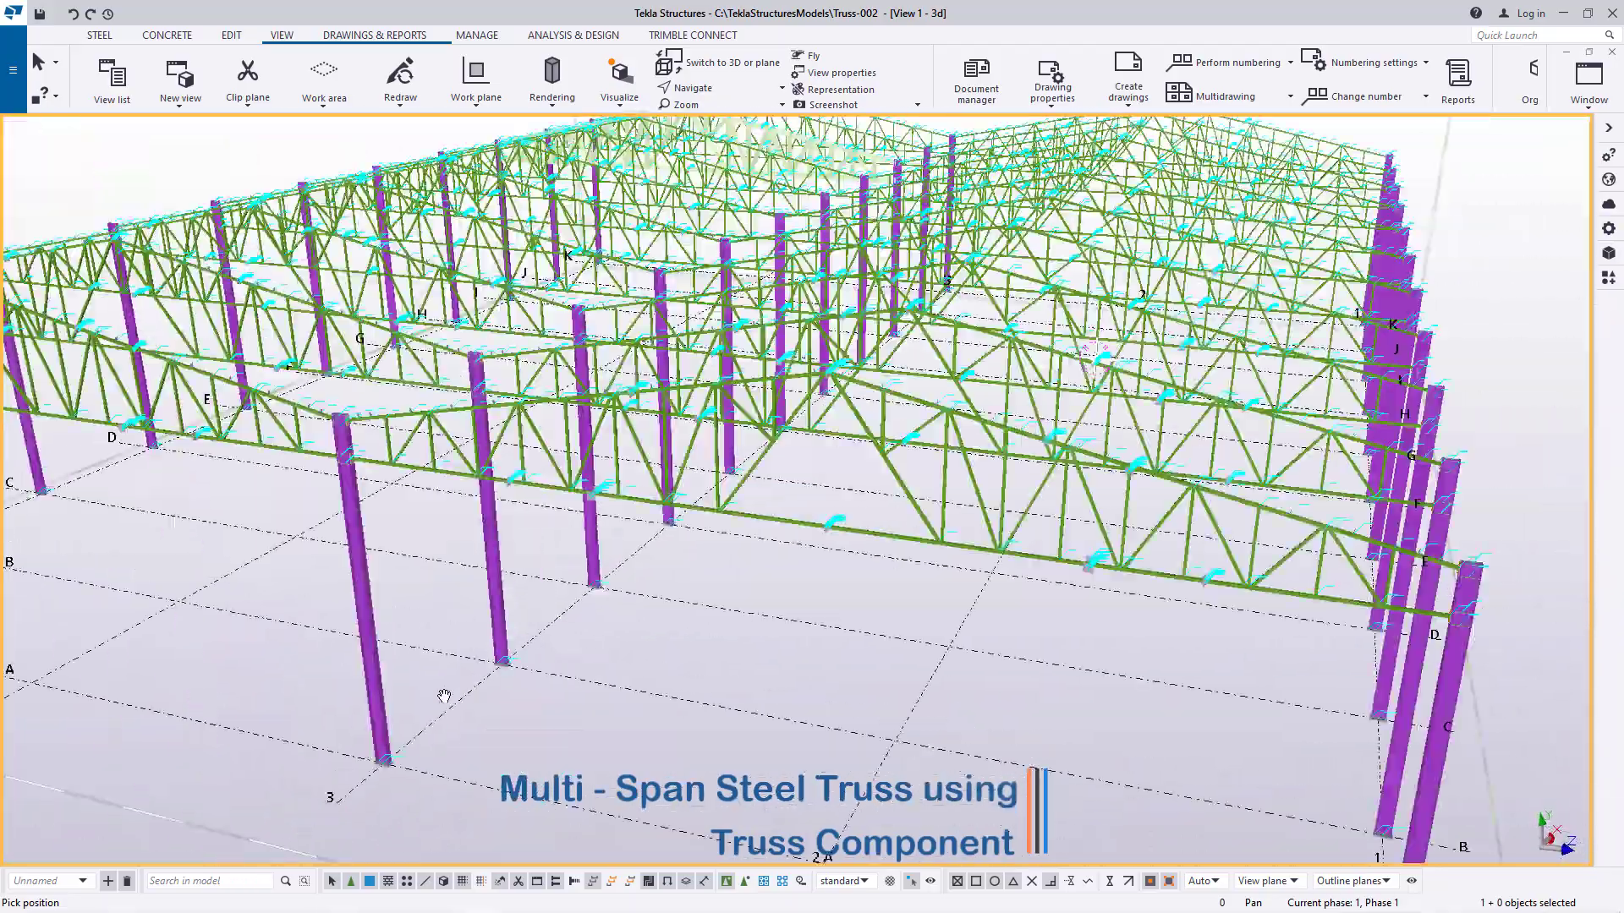
{"action": "scroll", "coordinate": [568, 533], "scroll_direction": "up", "scroll_amount": 8}
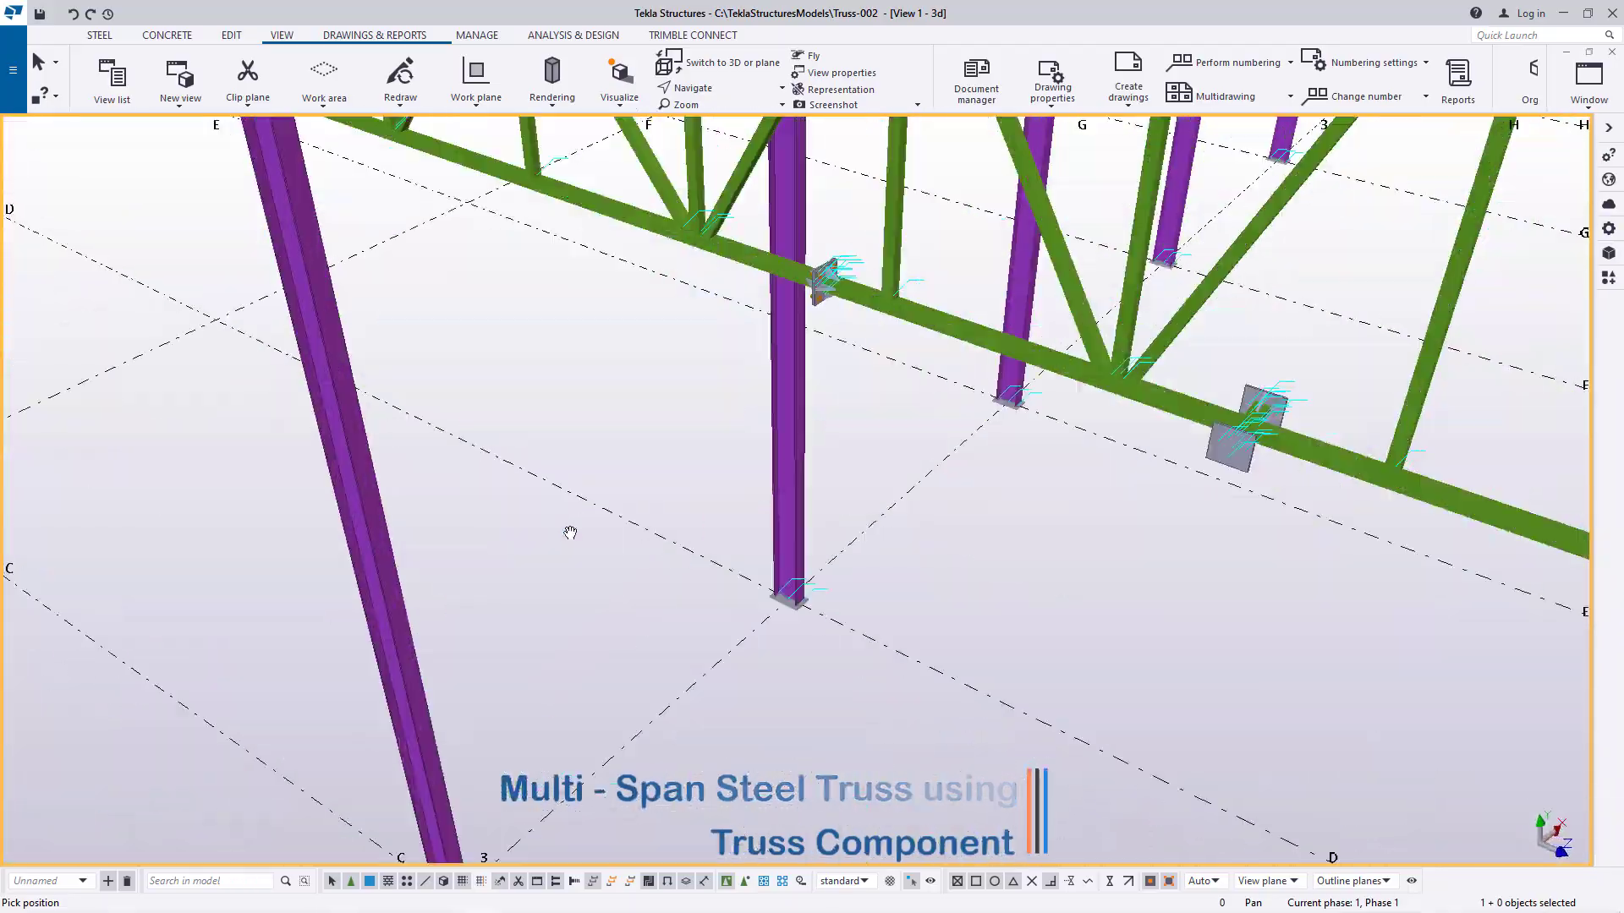
{"action": "scroll", "coordinate": [570, 529], "scroll_direction": "down", "scroll_amount": 5}
{"action": "scroll", "coordinate": [648, 463], "scroll_direction": "up", "scroll_amount": 6}
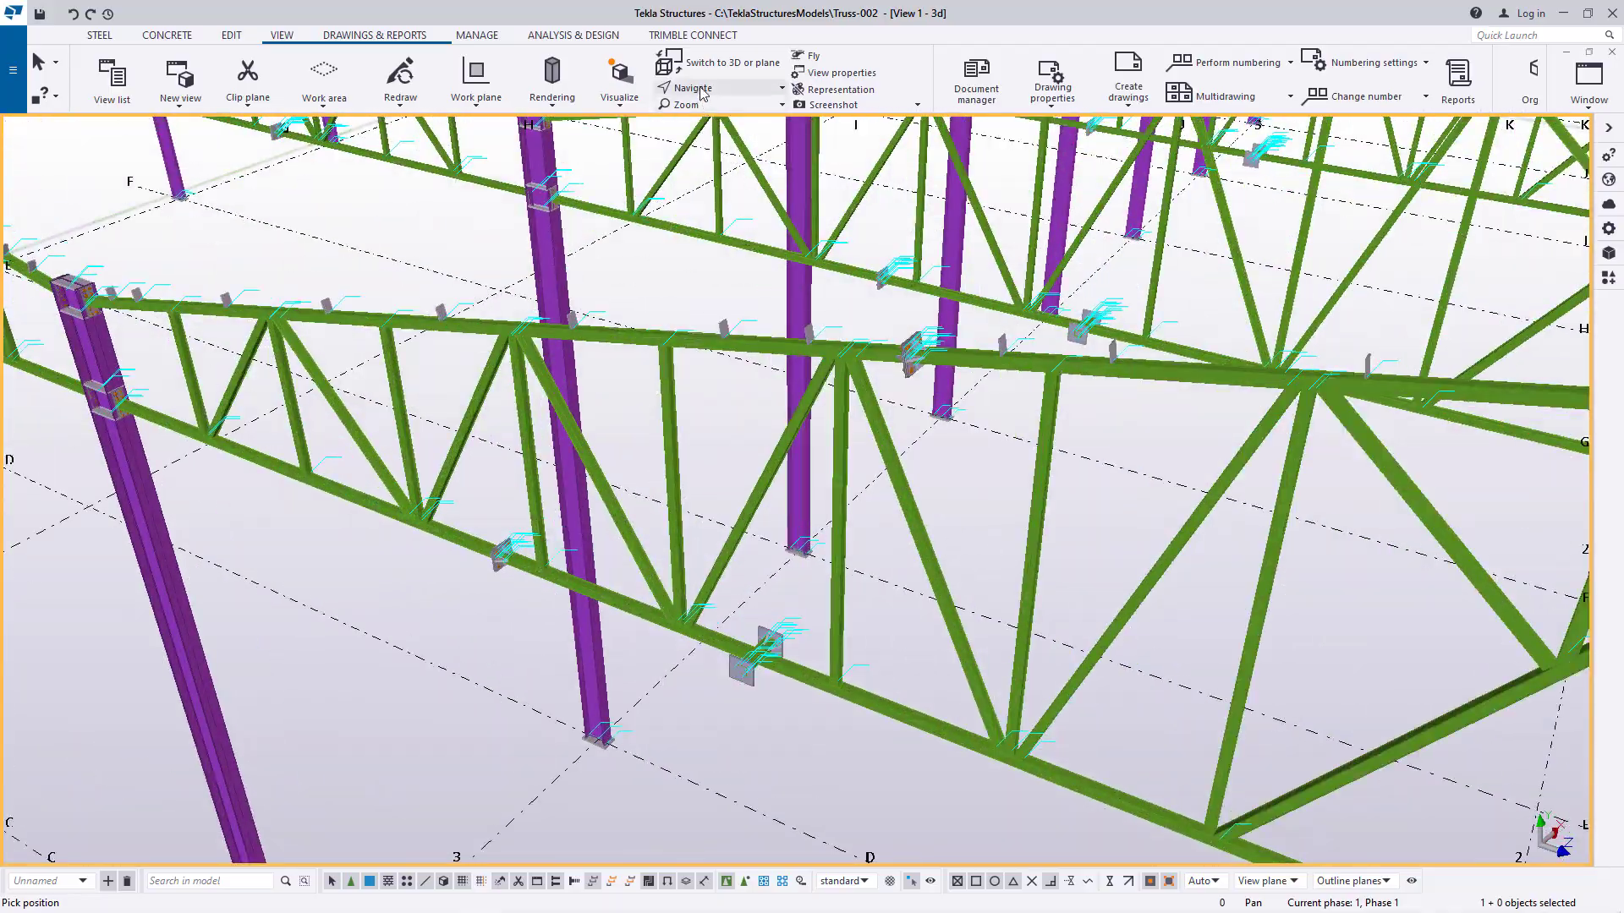
Examine the truss rows from an overview down to the bolted end plate joining the top chord to a column head
{"action": "middle_click_drag", "start_coordinate": [787, 652], "coordinate": [747, 636], "text": "ctrl"}
{"action": "scroll", "coordinate": [748, 635], "scroll_direction": "down", "scroll_amount": 10}
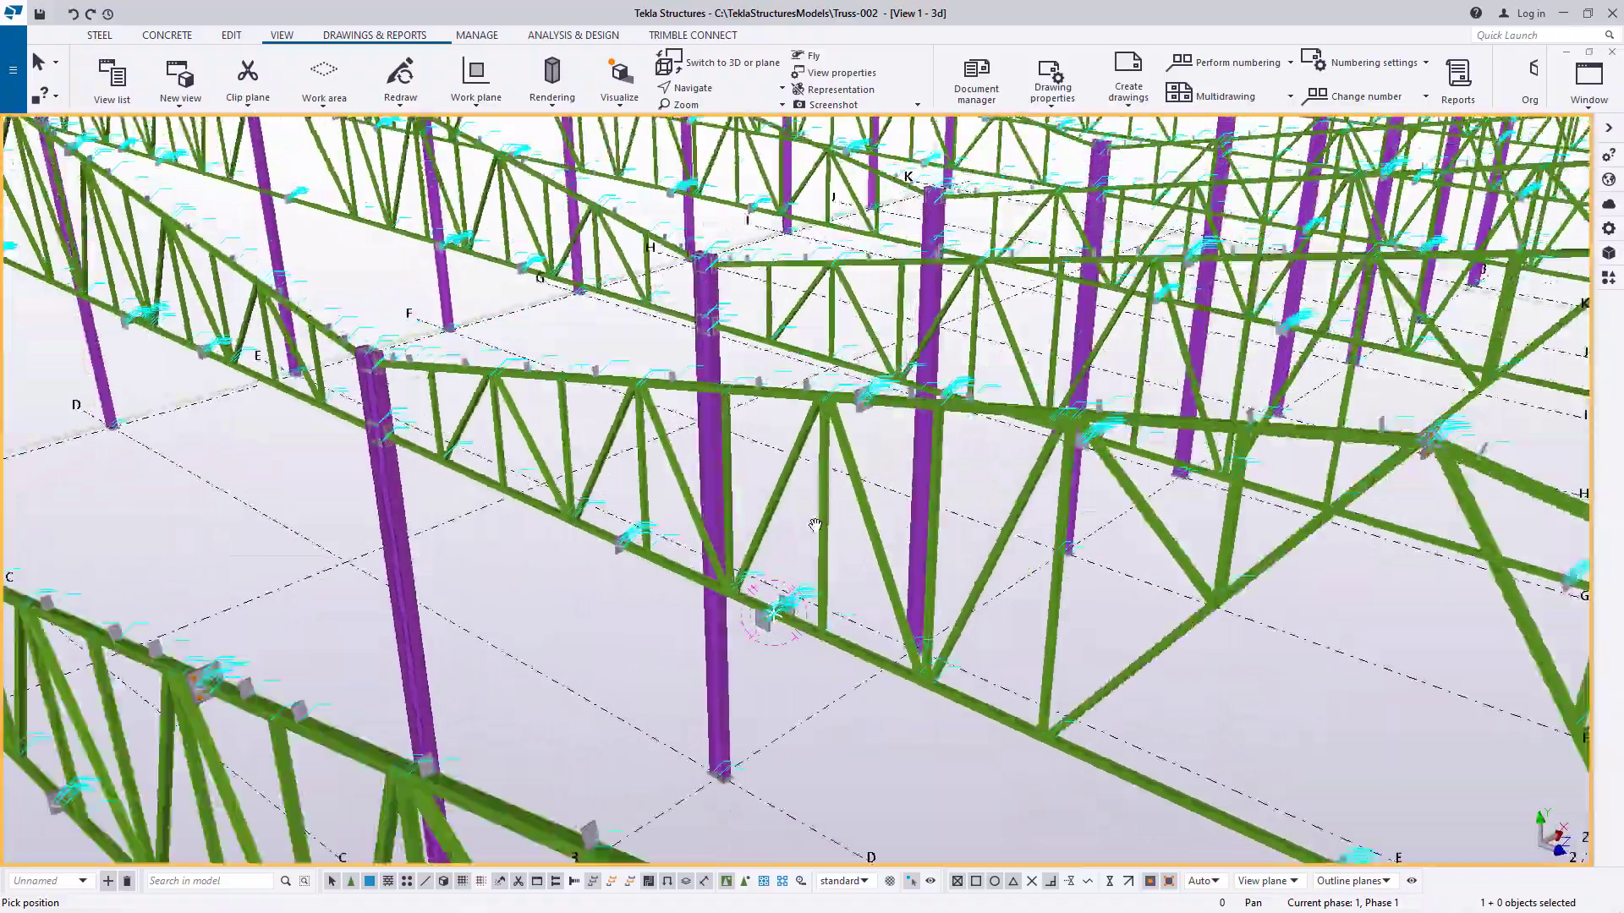
{"action": "scroll", "coordinate": [663, 580], "scroll_direction": "up", "scroll_amount": 6}
{"action": "scroll", "coordinate": [663, 581], "scroll_direction": "up", "scroll_amount": 2}
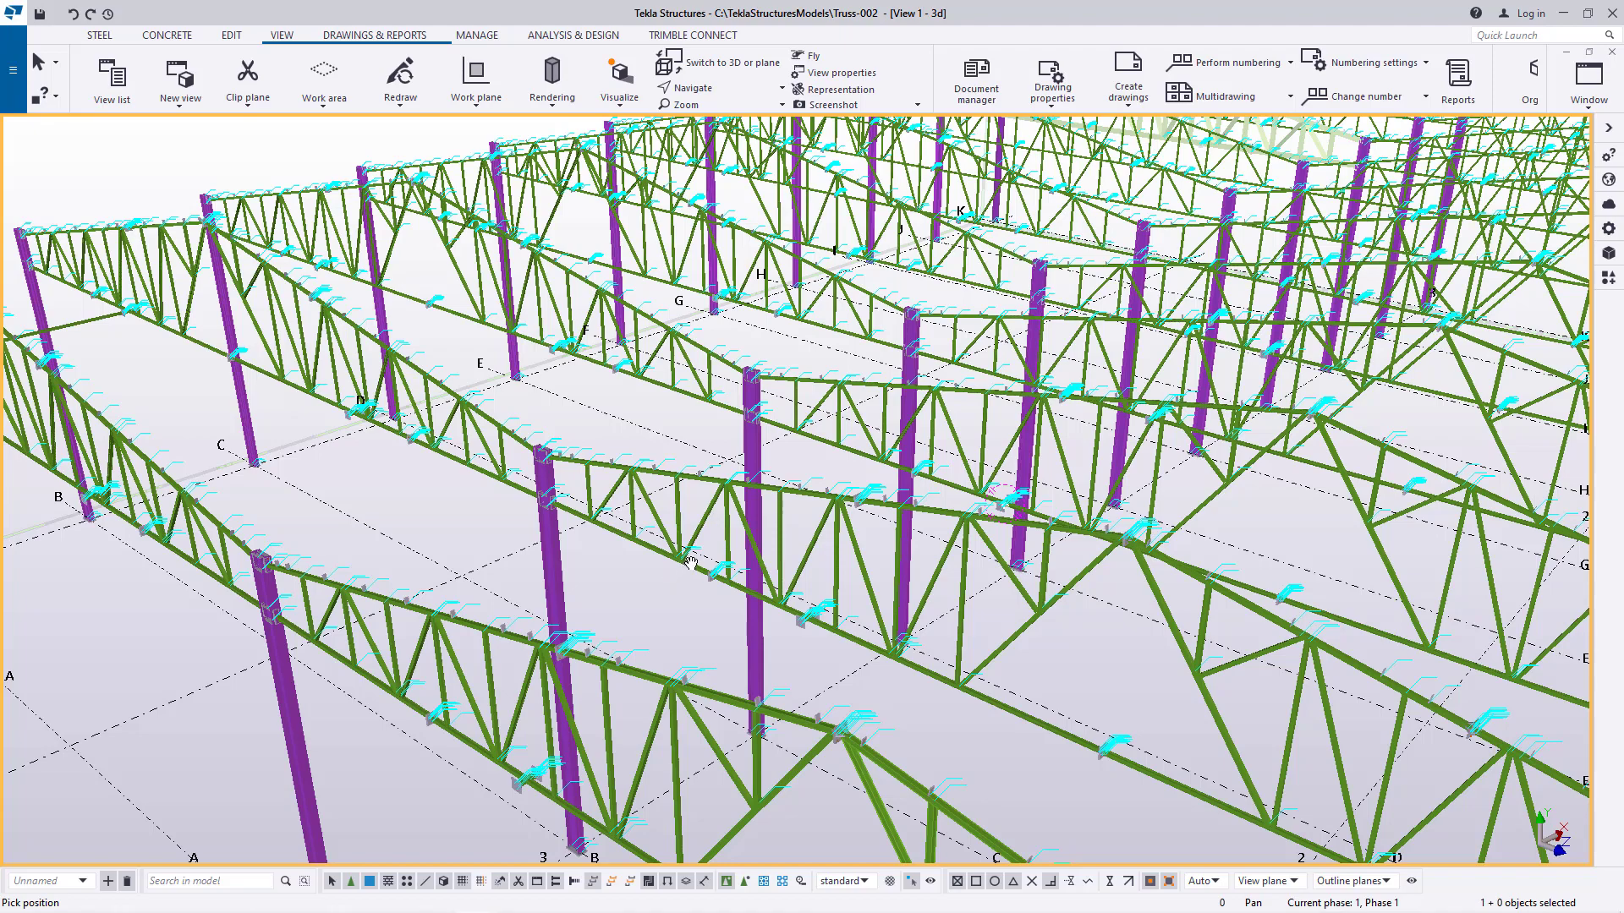
{"action": "scroll", "coordinate": [691, 562], "scroll_direction": "up", "scroll_amount": 5}
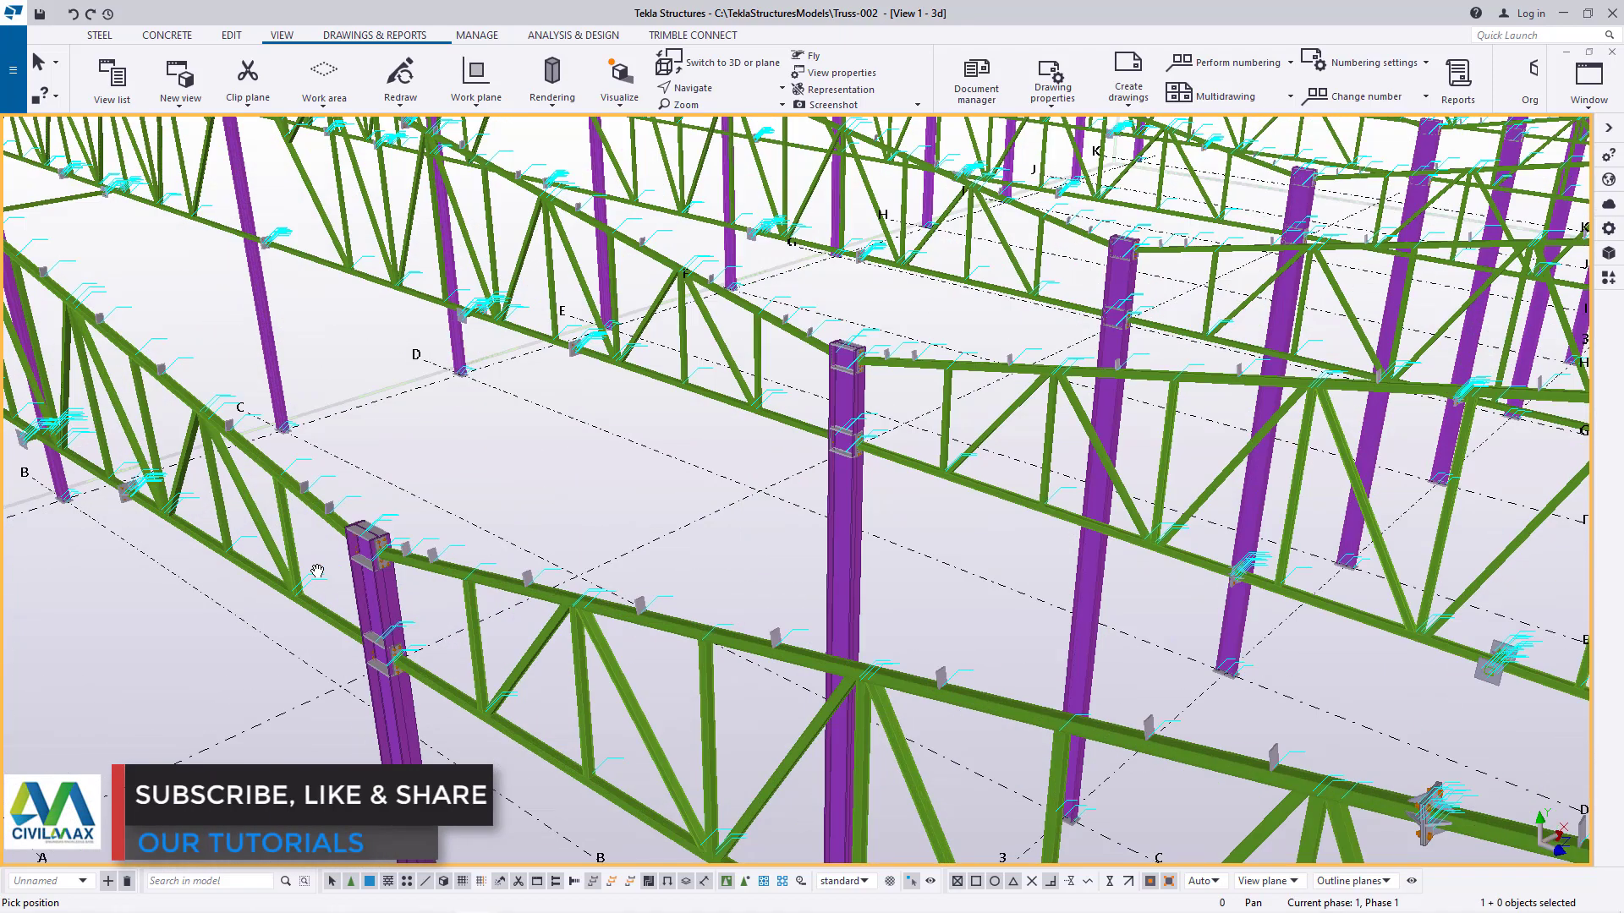
{"action": "scroll", "coordinate": [321, 572], "scroll_direction": "up", "scroll_amount": 1}
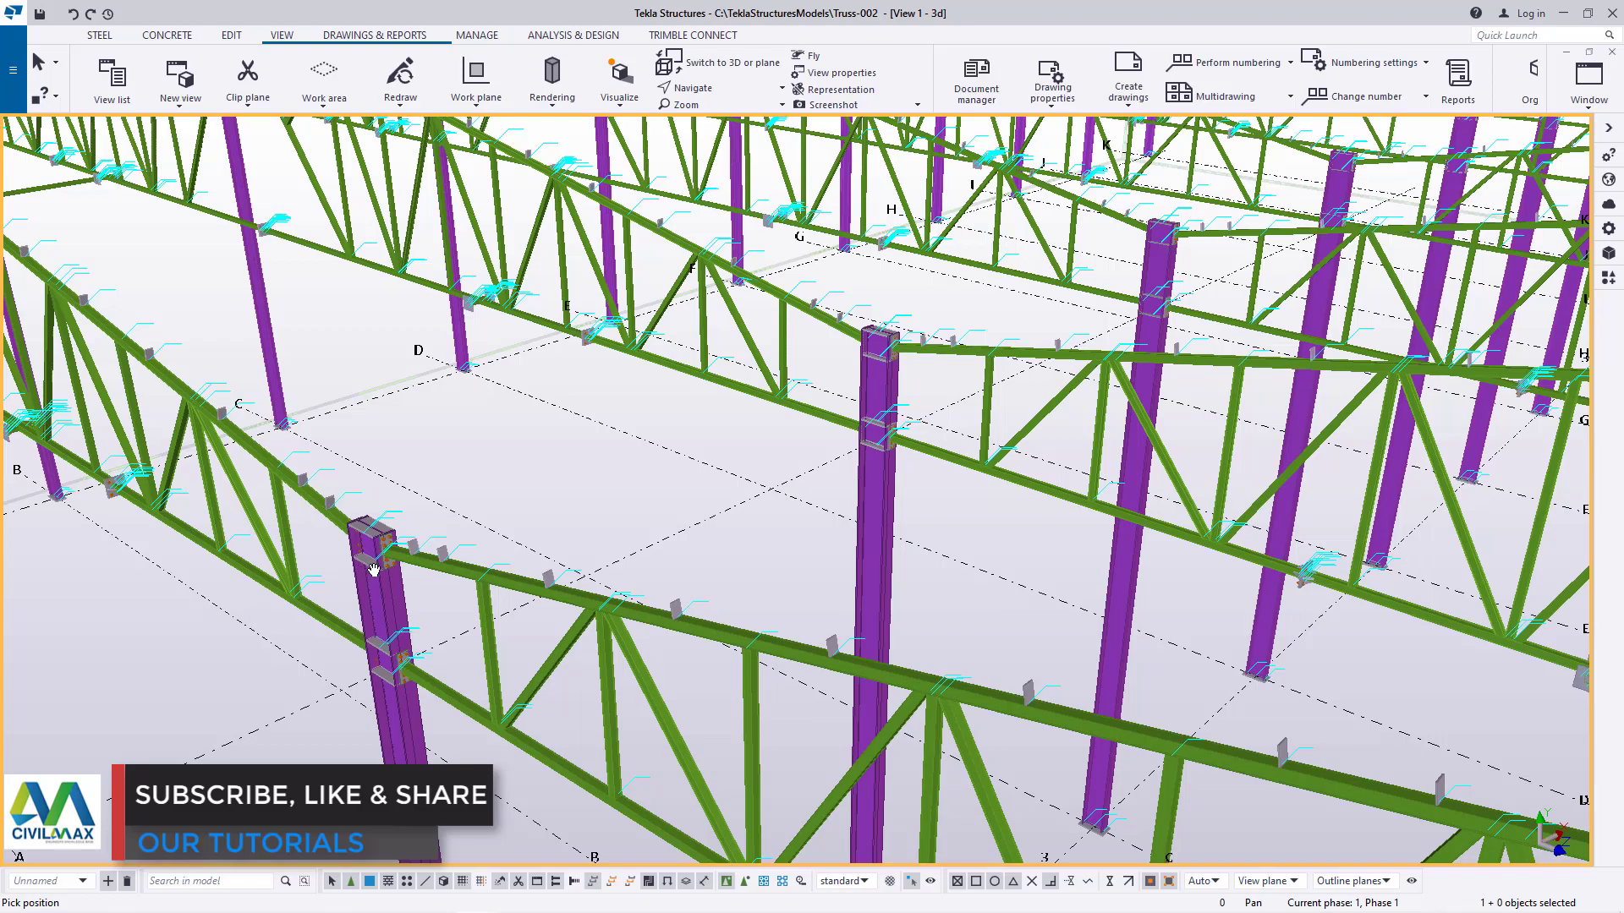
{"action": "scroll", "coordinate": [375, 568], "scroll_direction": "up", "scroll_amount": 5}
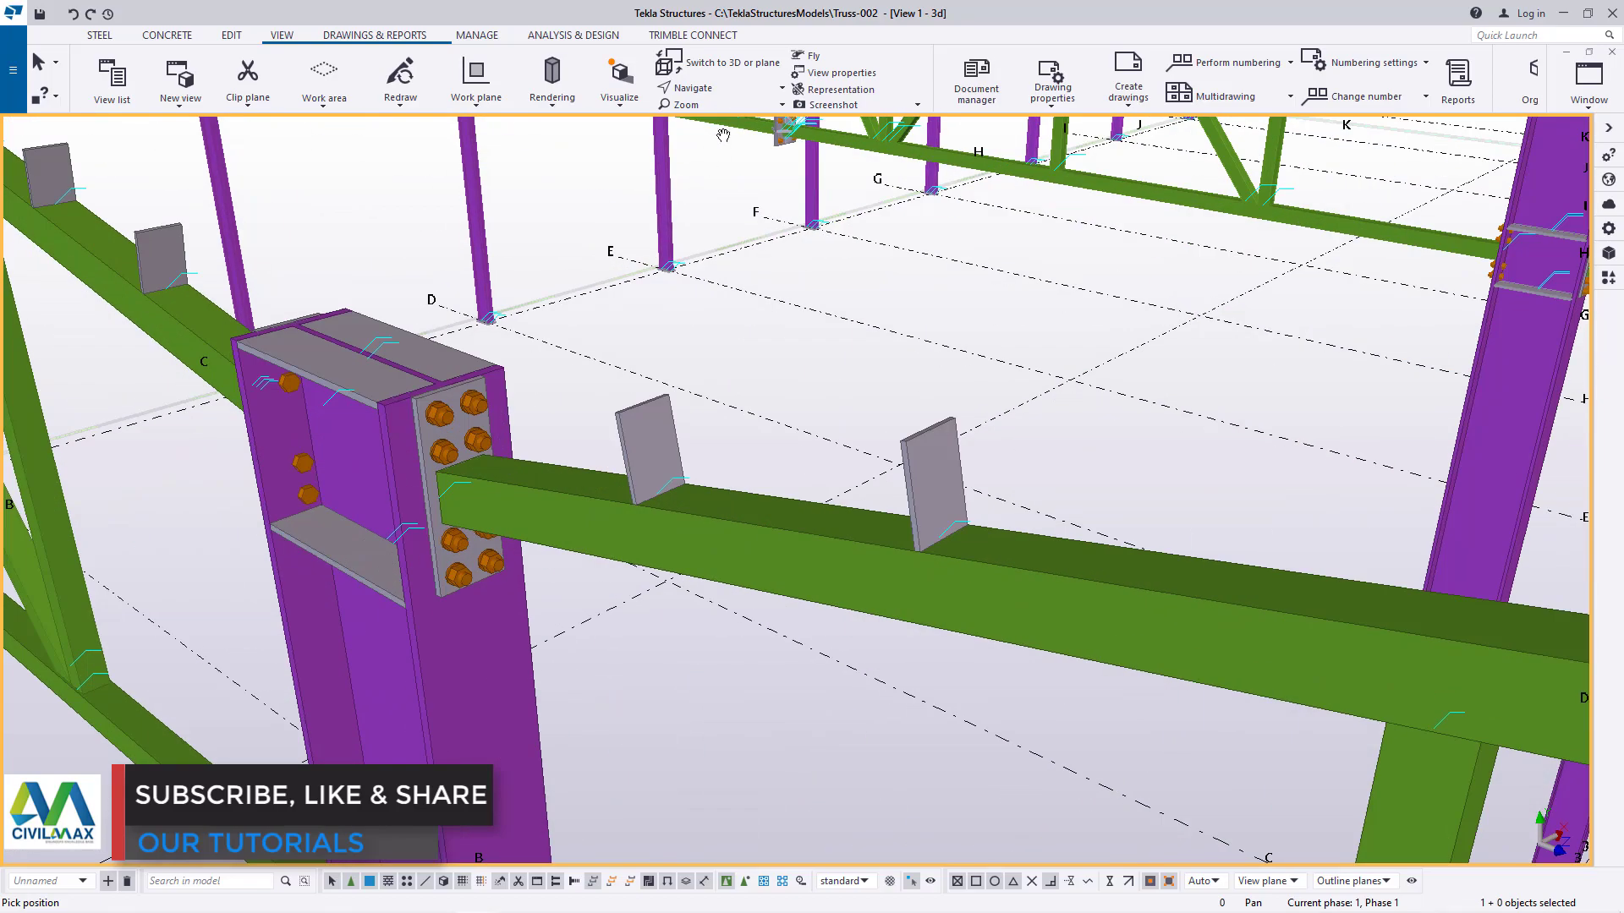
Examine the complete multi-span truss building from several sides, near and far, and leave the navigation mode
{"action": "middle_click_drag", "start_coordinate": [471, 480], "coordinate": [538, 660], "text": "ctrl"}
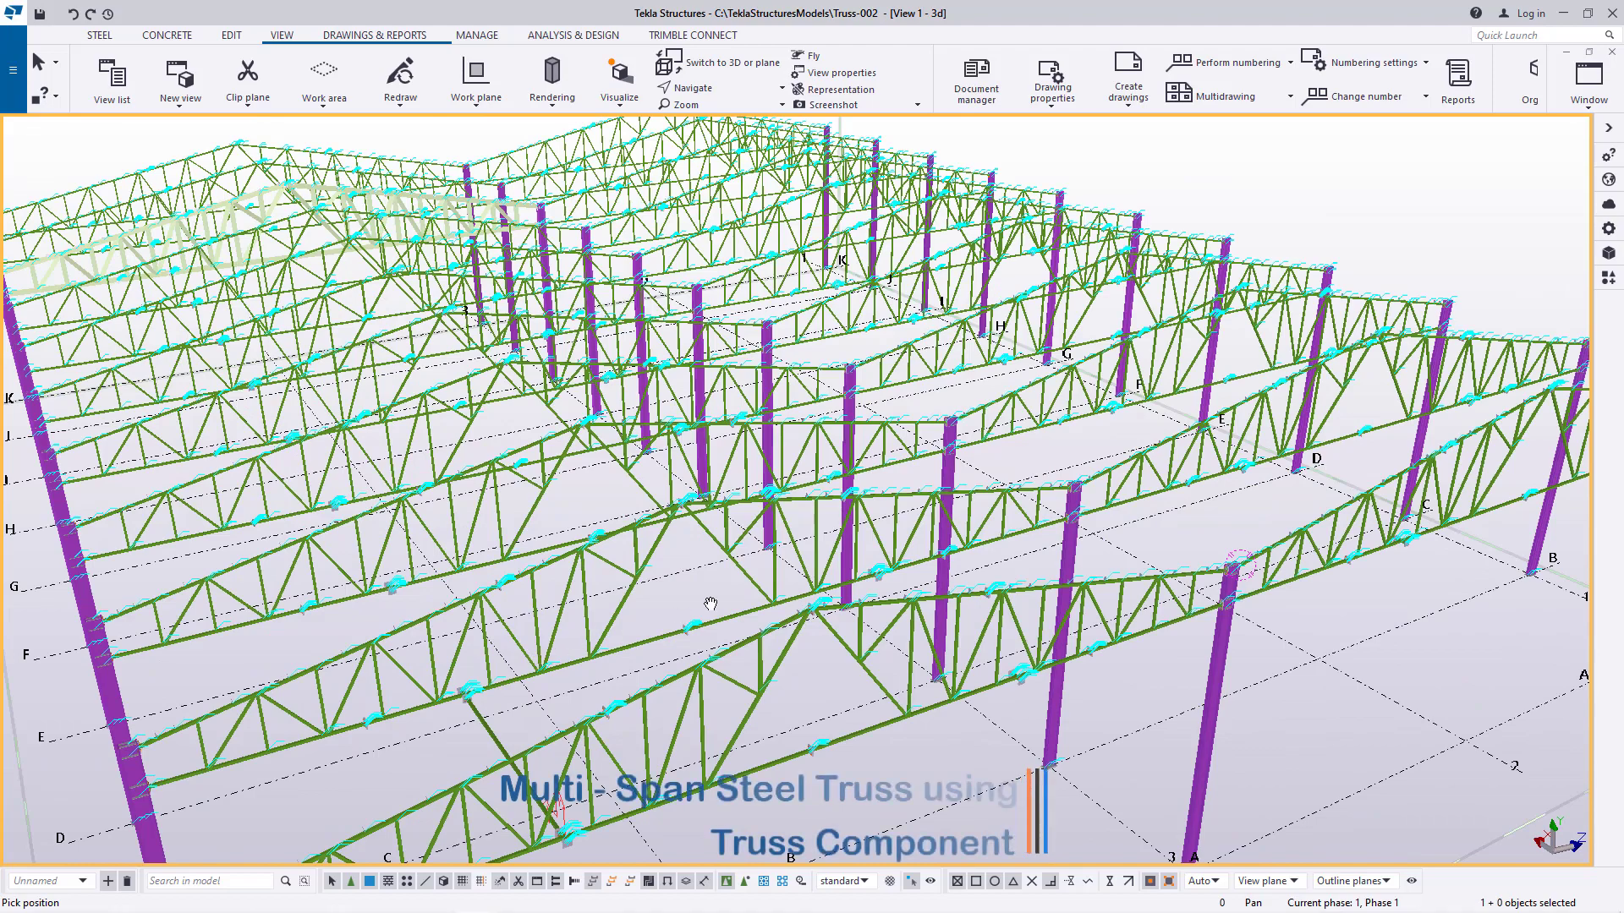
{"action": "middle_click_drag", "start_coordinate": [710, 604], "coordinate": [711, 622], "text": "ctrl"}
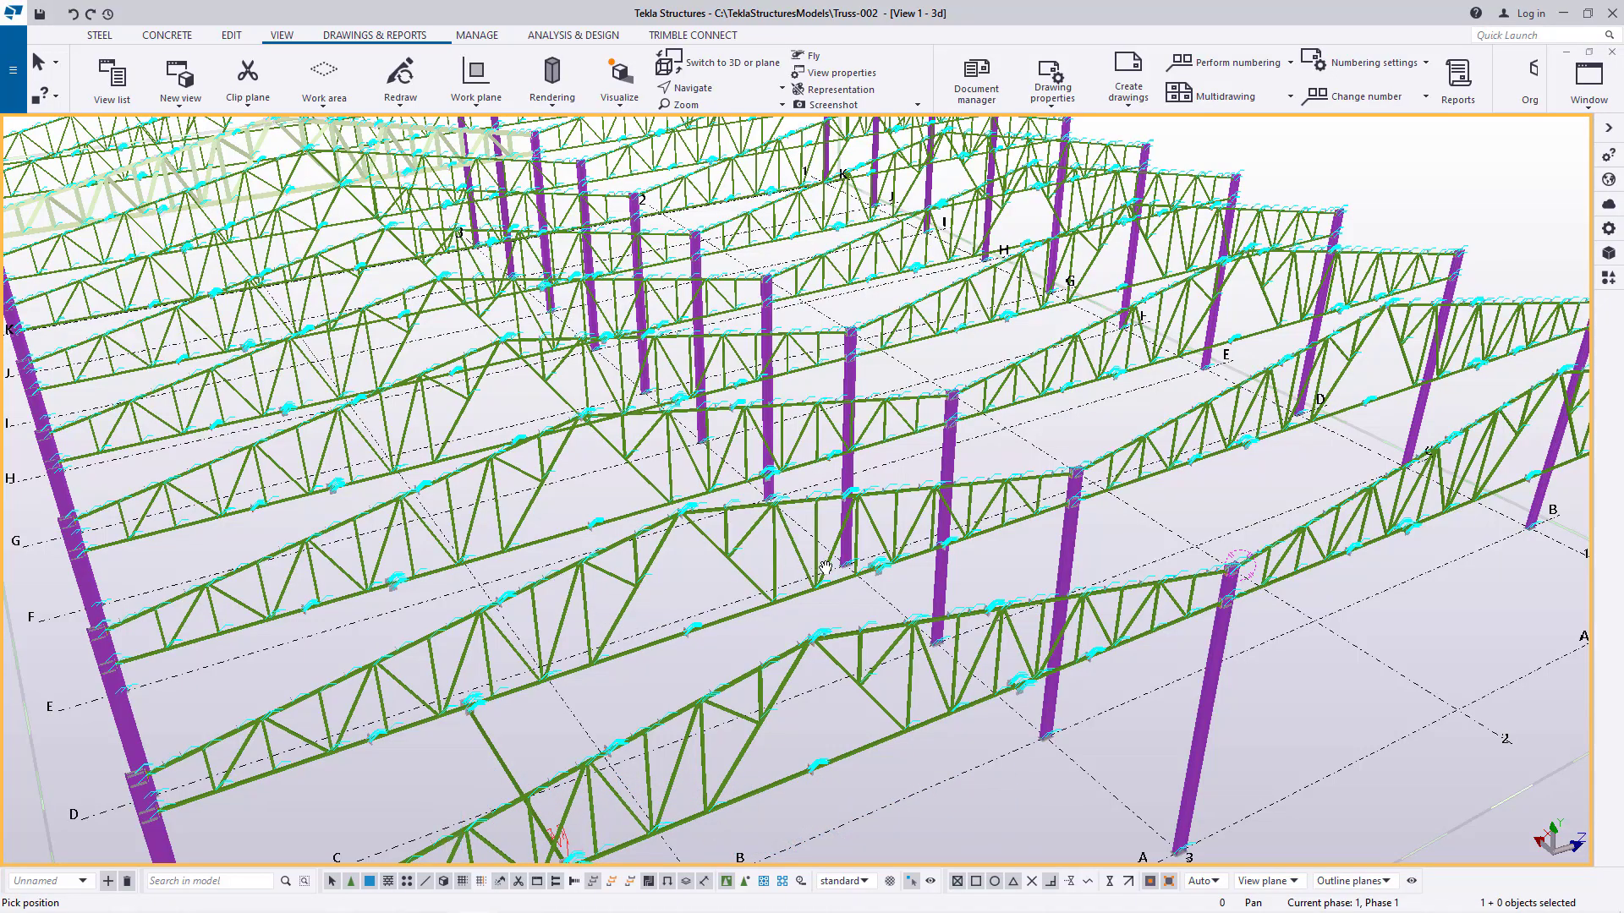
{"action": "middle_click_drag", "start_coordinate": [825, 567], "coordinate": [660, 549], "text": "ctrl"}
{"action": "scroll", "coordinate": [1277, 497], "scroll_direction": "up", "scroll_amount": 3}
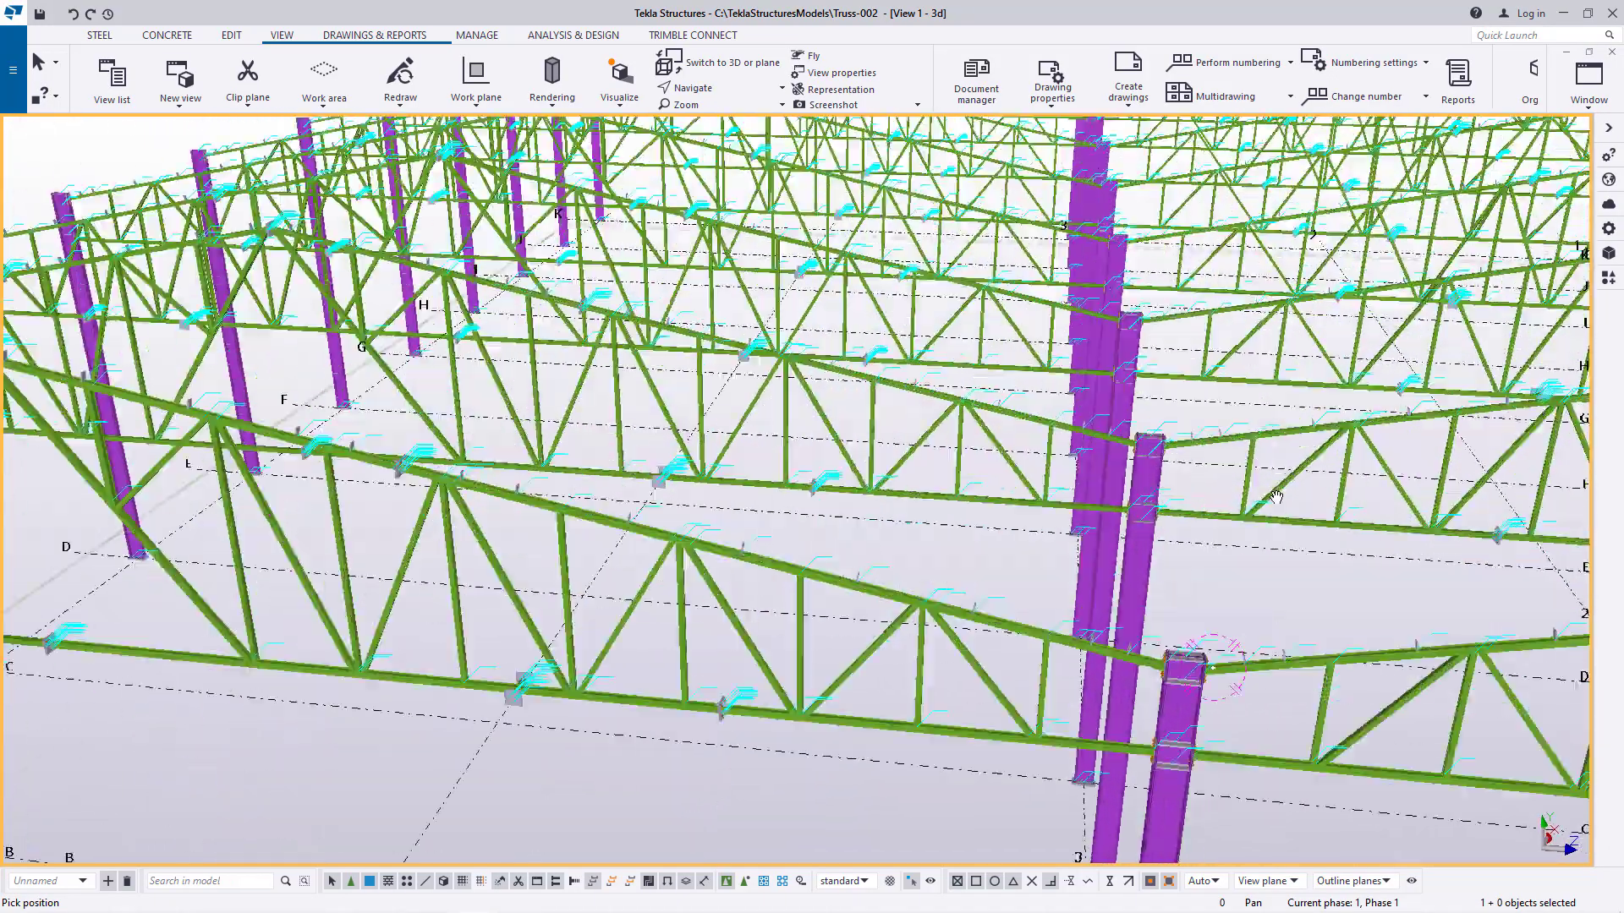
{"action": "scroll", "coordinate": [1278, 498], "scroll_direction": "up", "scroll_amount": 3}
{"action": "scroll", "coordinate": [819, 522], "scroll_direction": "down", "scroll_amount": 6}
{"action": "middle_click_drag", "start_coordinate": [744, 515], "coordinate": [971, 553], "text": "ctrl"}
{"action": "scroll", "coordinate": [1100, 525], "scroll_direction": "up", "scroll_amount": 4}
{"action": "scroll", "coordinate": [475, 500], "scroll_direction": "down", "scroll_amount": 5}
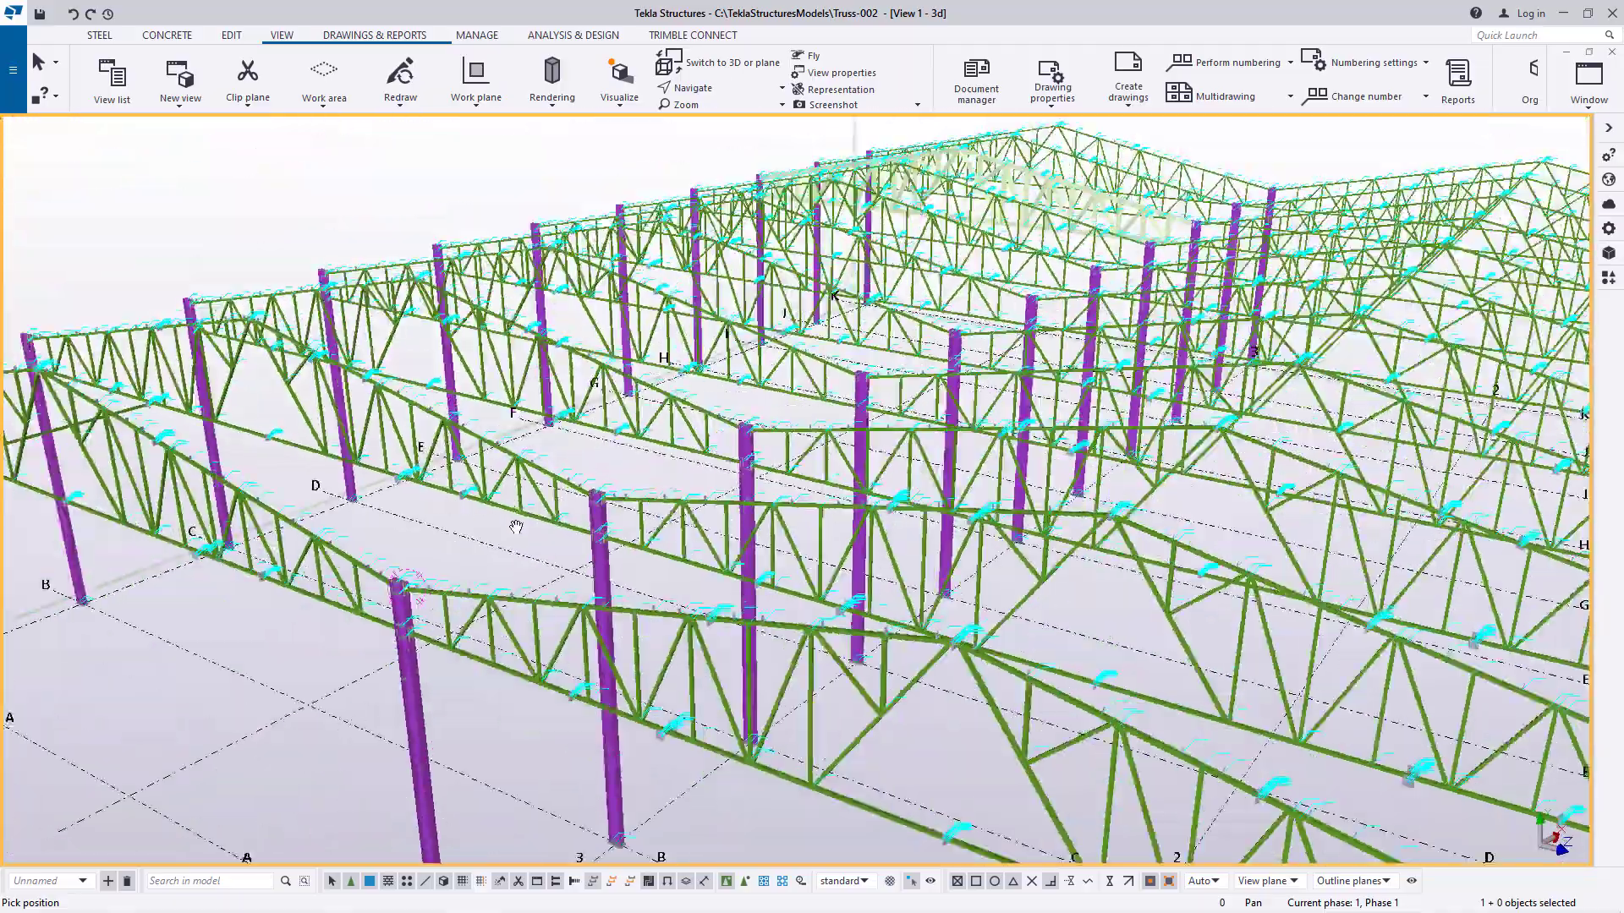
{"action": "scroll", "coordinate": [516, 527], "scroll_direction": "up", "scroll_amount": 4}
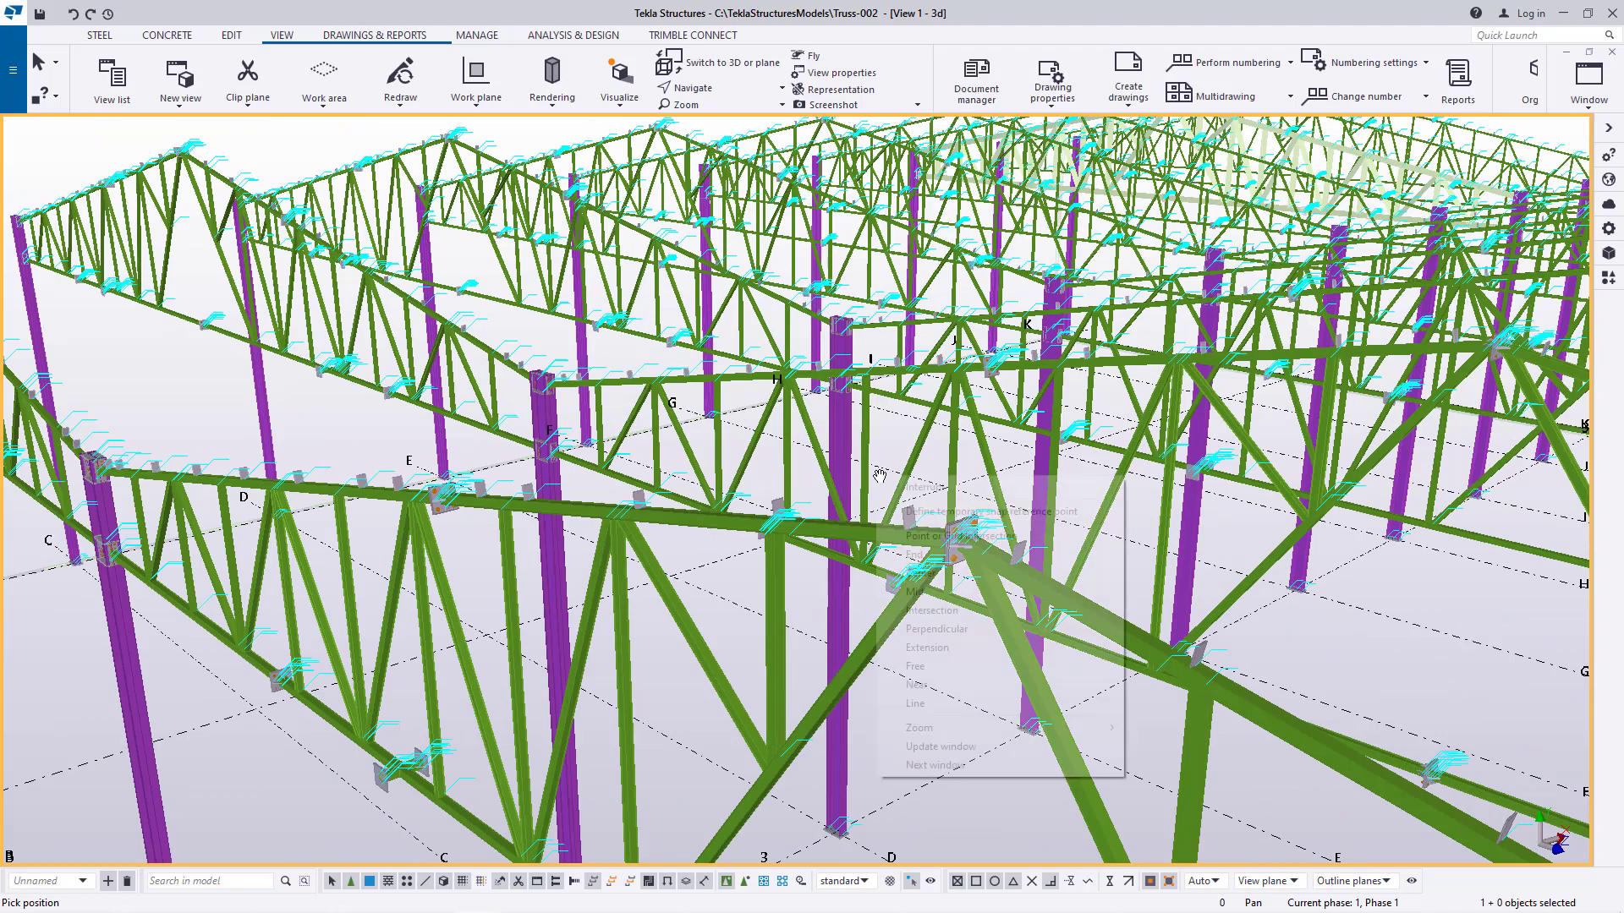
{"action": "left_click", "coordinate": [916, 486]}
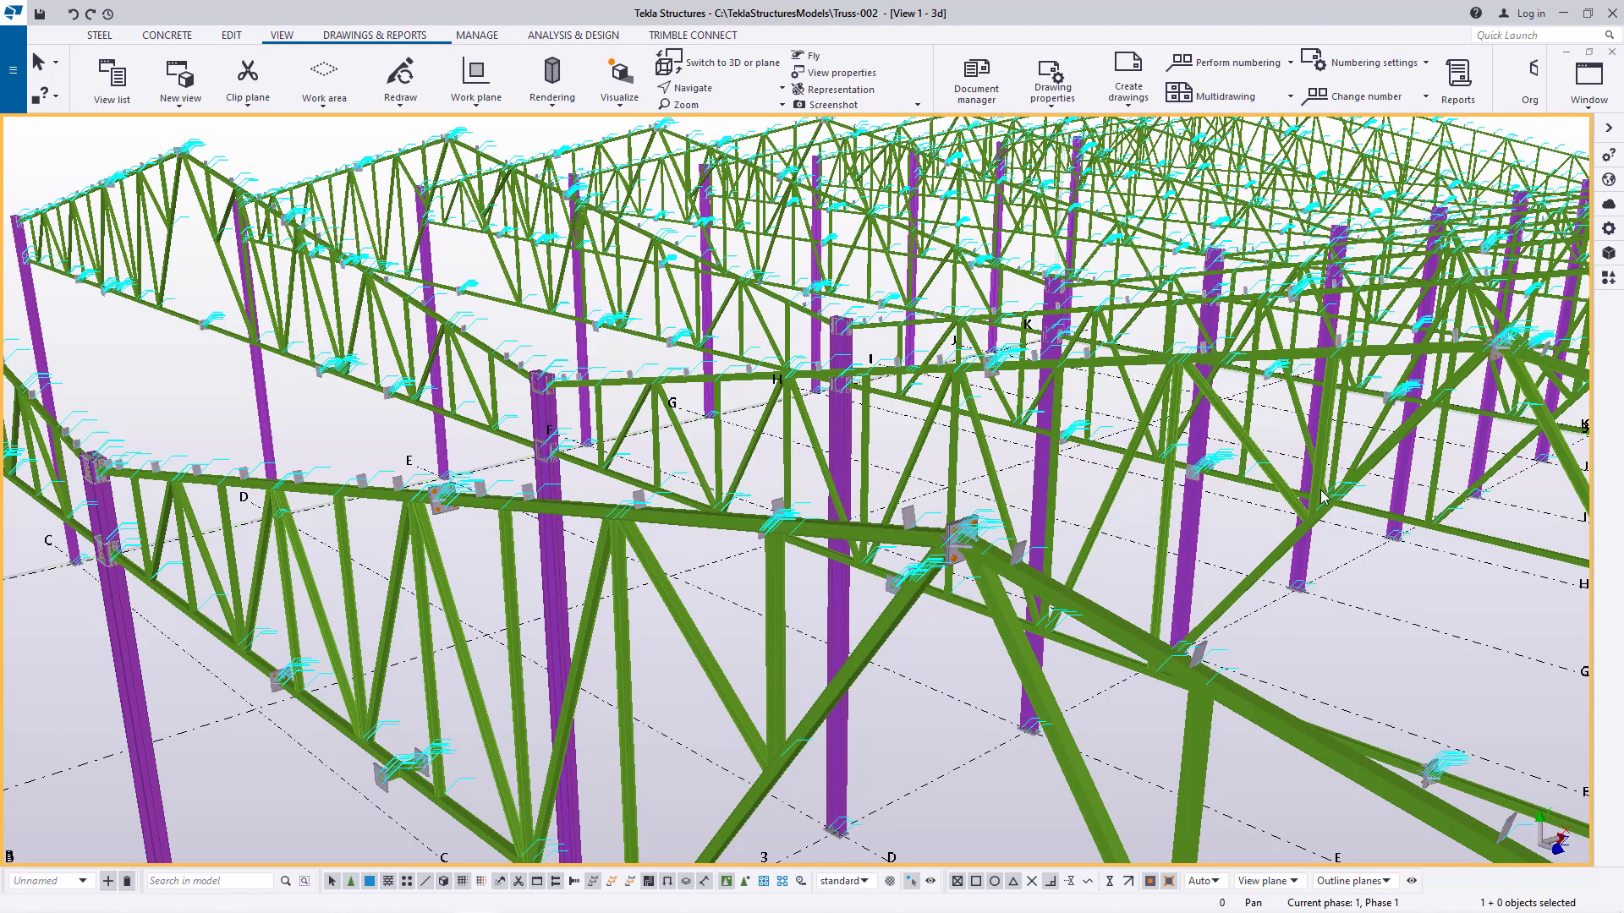